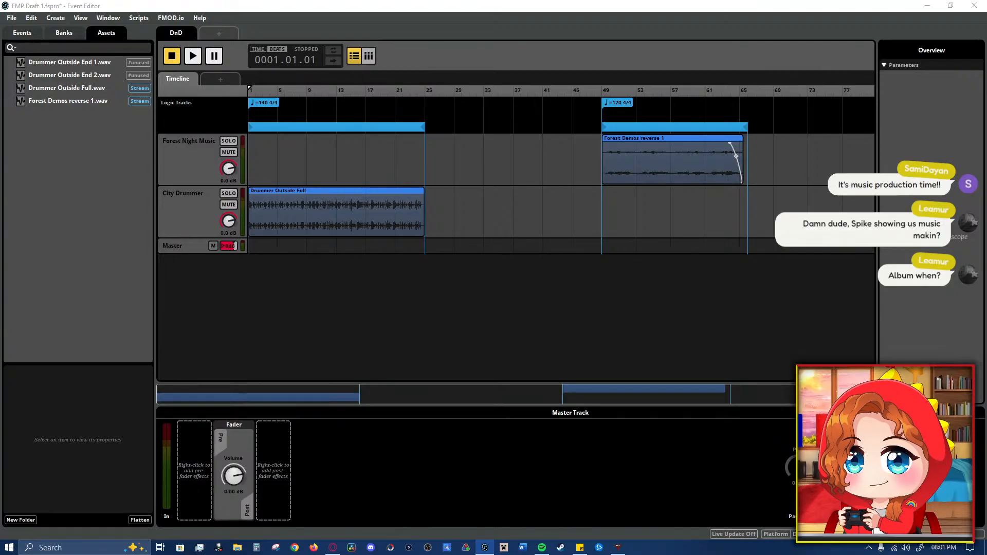
{"action": "left_click", "coordinate": [542, 548]}
{"action": "left_click", "coordinate": [500, 515]}
{"action": "left_click", "coordinate": [543, 547]}
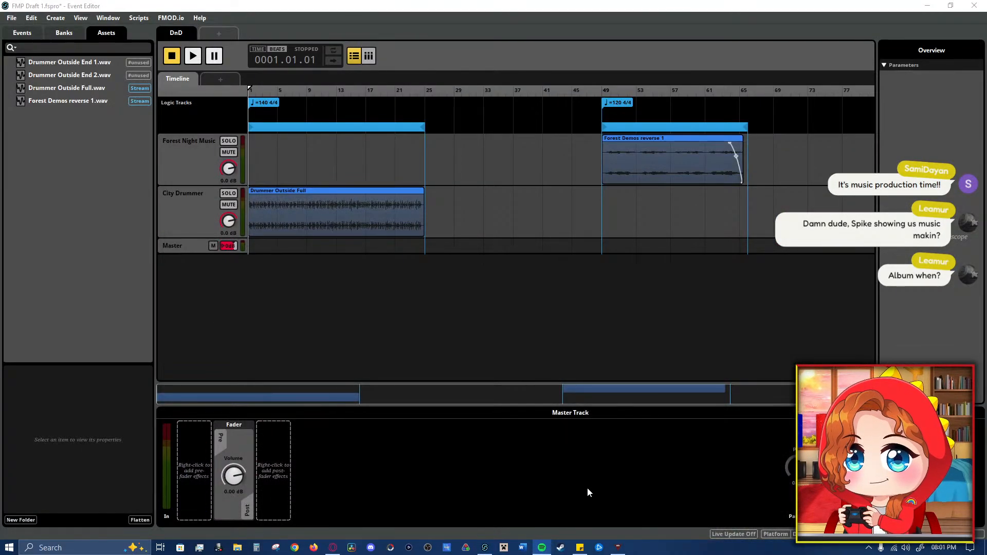
{"action": "mouse_move", "coordinate": [542, 547]}
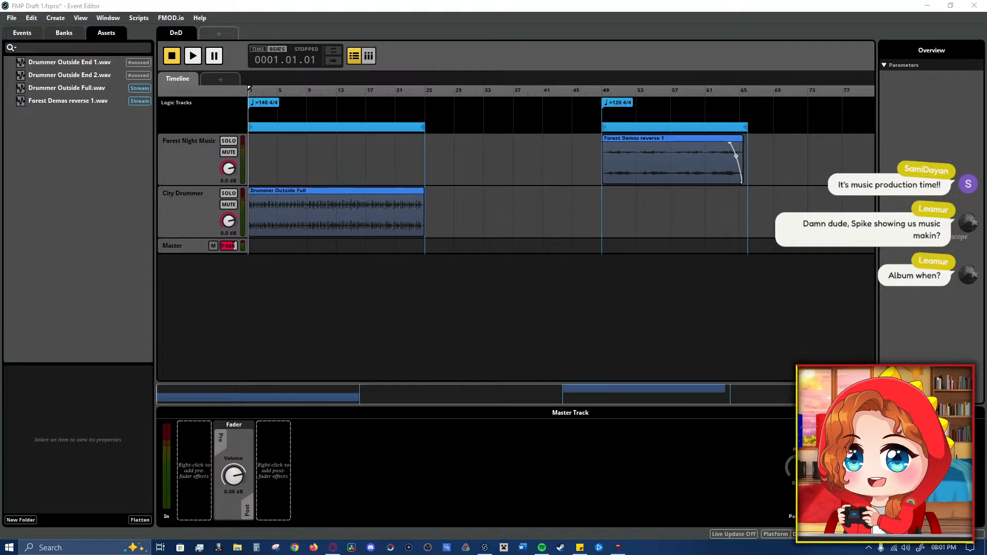
- Open the sticky note listing the needed sounds, shrink it to fit its text, and place it over the timeline's empty area between the clips
{"action": "left_click", "coordinate": [580, 548]}
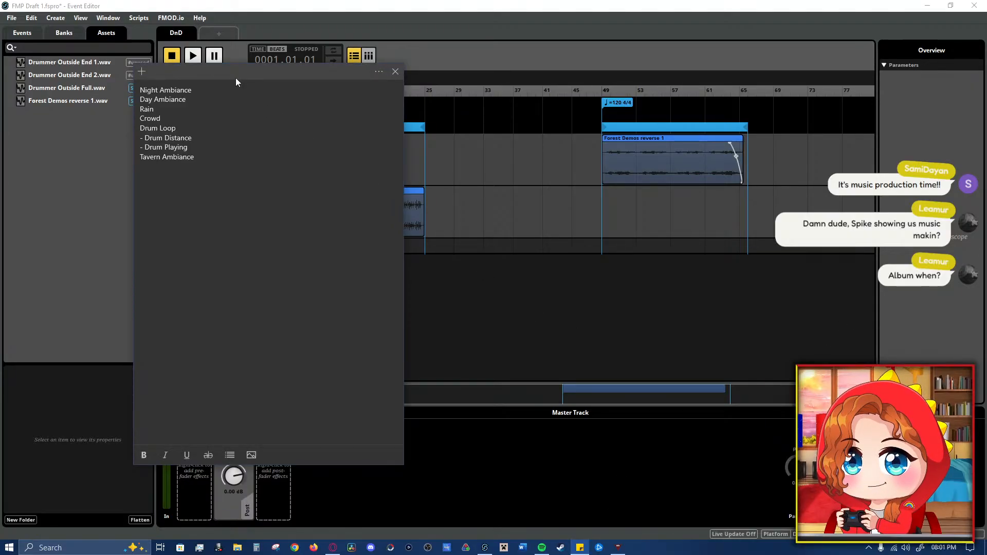
{"action": "left_click_drag", "start_coordinate": [235, 78], "coordinate": [504, 88]}
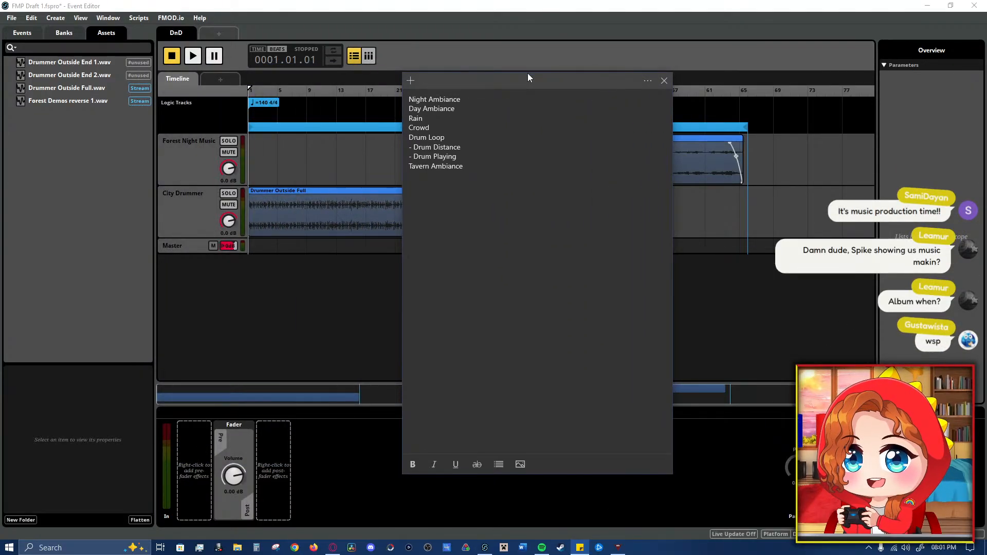
{"action": "left_click_drag", "start_coordinate": [527, 73], "coordinate": [513, 183]}
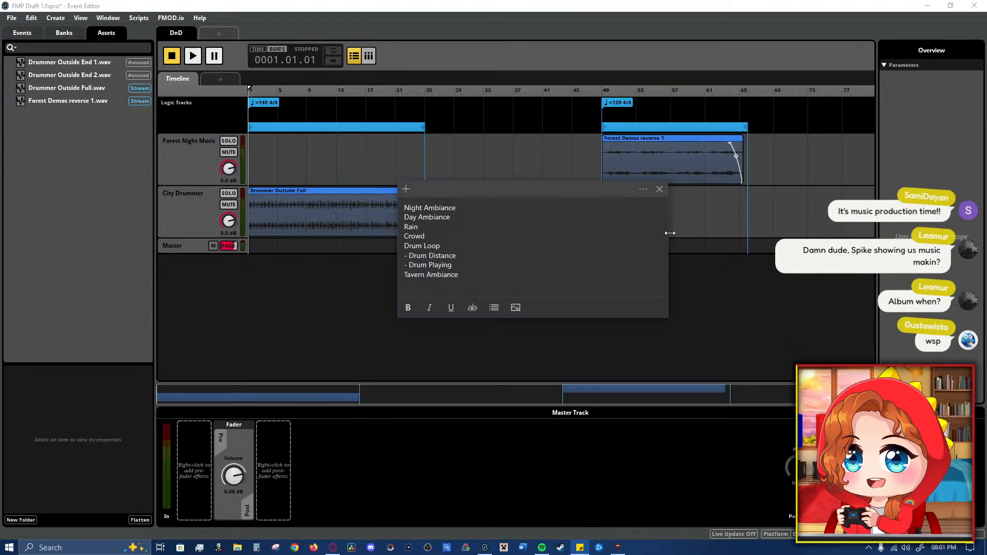
{"action": "left_click_drag", "start_coordinate": [670, 232], "coordinate": [496, 243]}
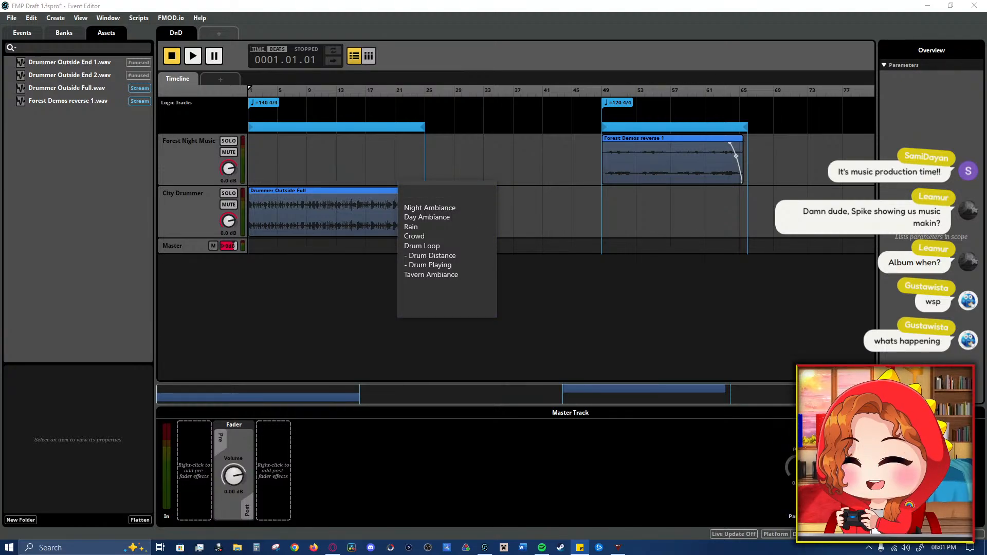
{"action": "left_click", "coordinate": [479, 277]}
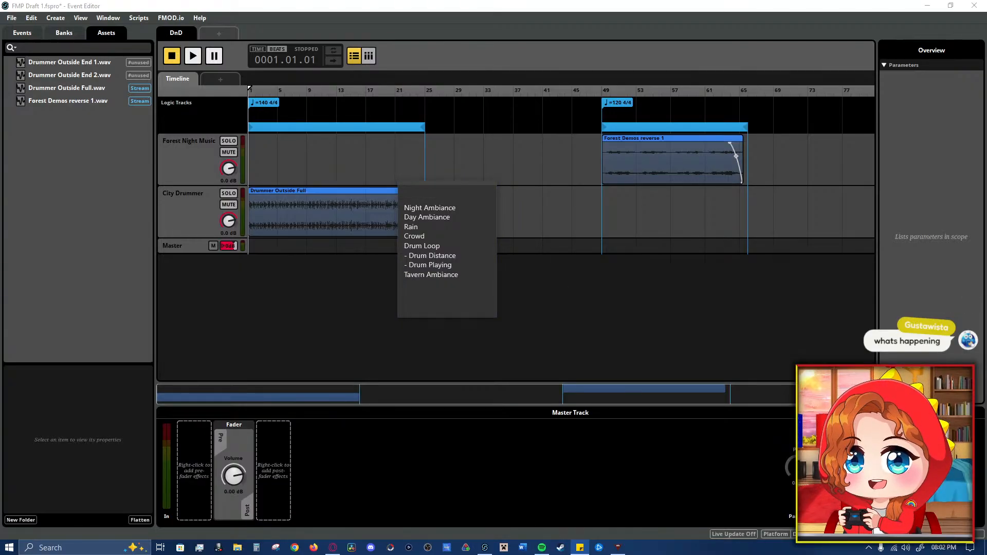
{"action": "left_click_drag", "start_coordinate": [439, 198], "coordinate": [508, 117]}
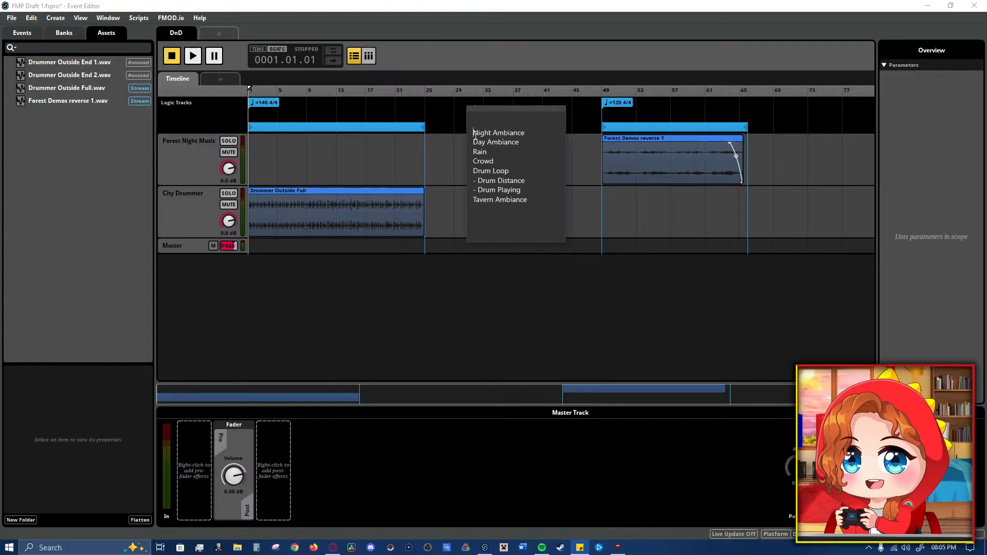
- Highlight the note's ambiance and drum entries, and collapse the Forest Night Music track to its smallest height
{"action": "left_click_drag", "start_coordinate": [474, 133], "coordinate": [477, 167]}
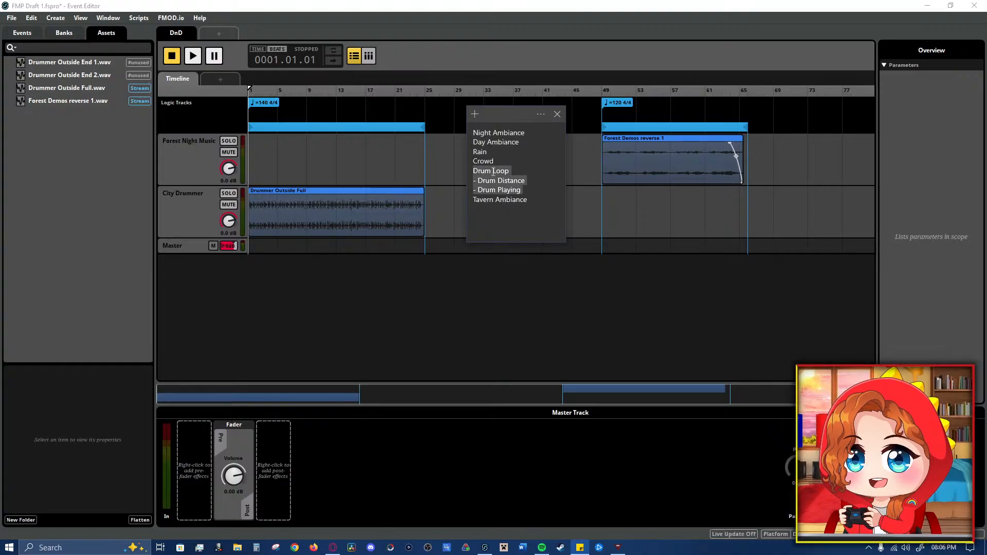
{"action": "left_click", "coordinate": [535, 188]}
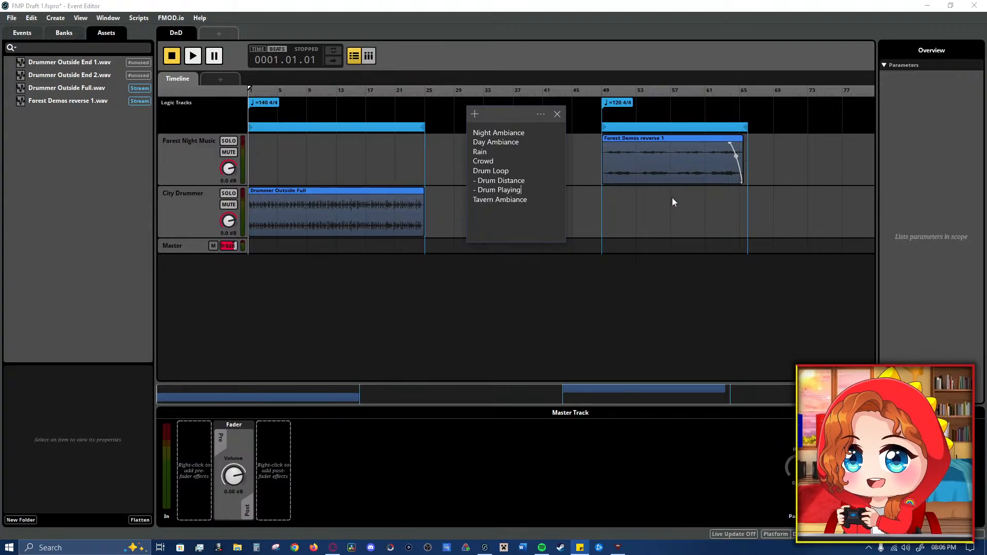
{"action": "left_click", "coordinate": [174, 154]}
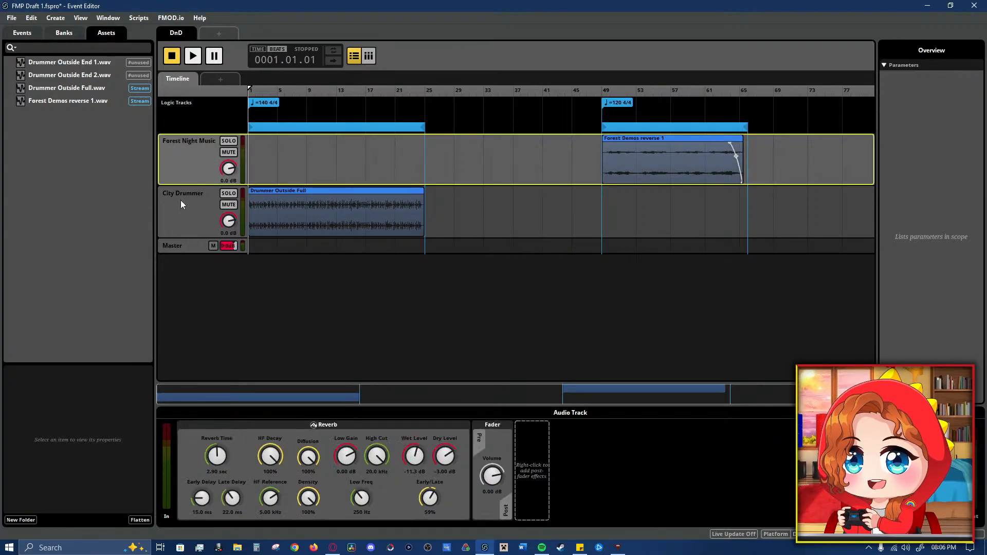
{"action": "left_click", "coordinate": [580, 548]}
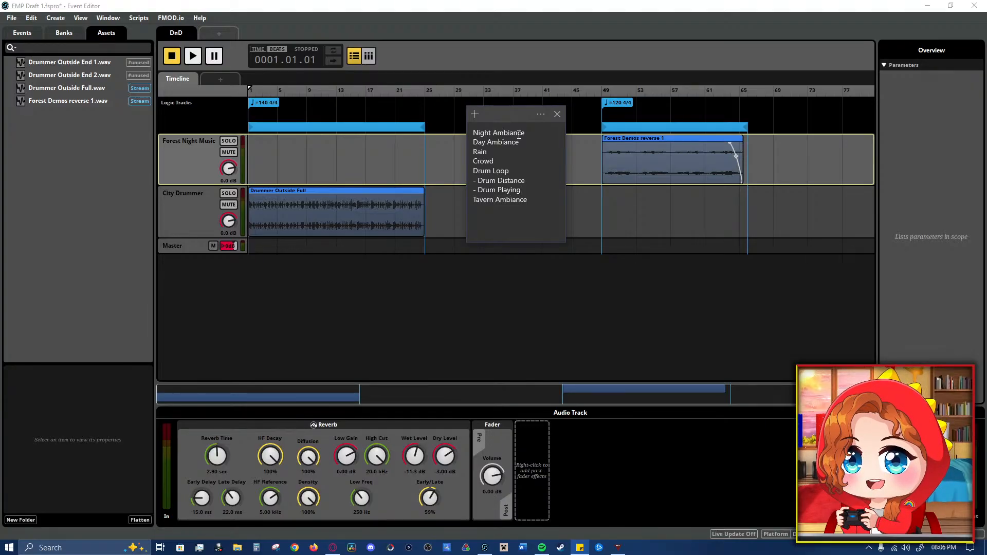
{"action": "left_click_drag", "start_coordinate": [222, 185], "coordinate": [220, 148]}
{"action": "left_click", "coordinate": [216, 182]}
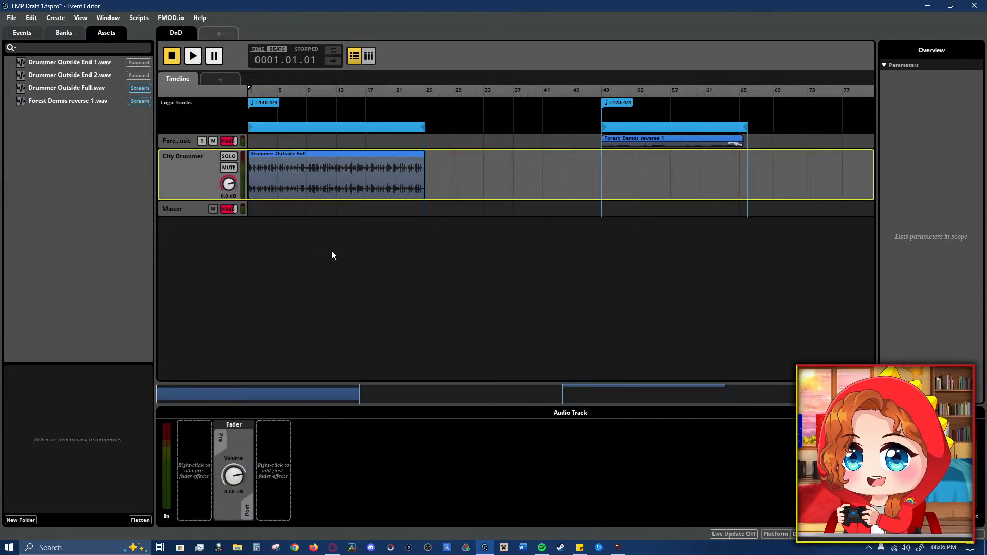
- Point out the Drum Loop entries in the note, and audition the Drummer Outside Full clip on the City Drummer track
{"action": "left_click", "coordinate": [580, 547]}
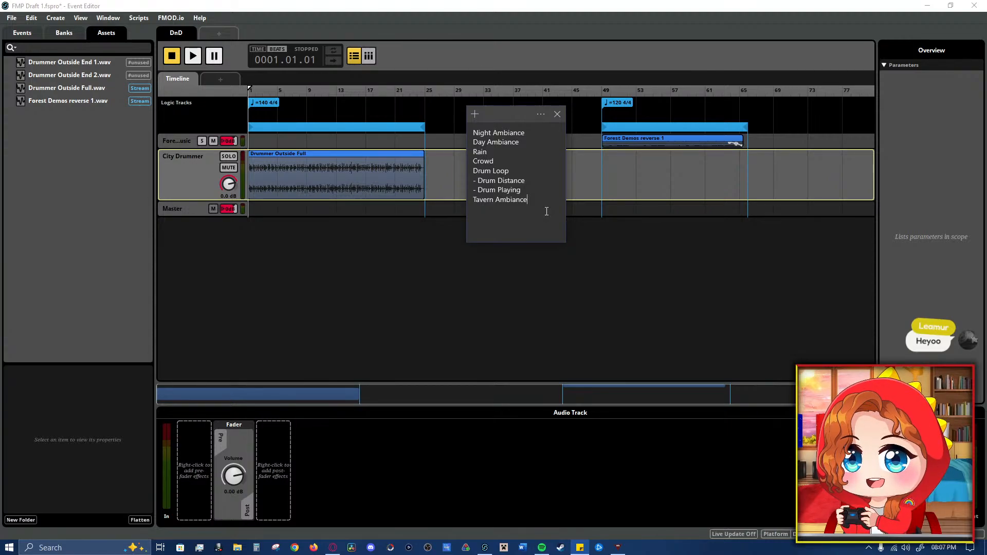
{"action": "left_click_drag", "start_coordinate": [522, 190], "coordinate": [473, 171]}
{"action": "left_click", "coordinate": [455, 281]}
{"action": "left_click", "coordinate": [267, 165]}
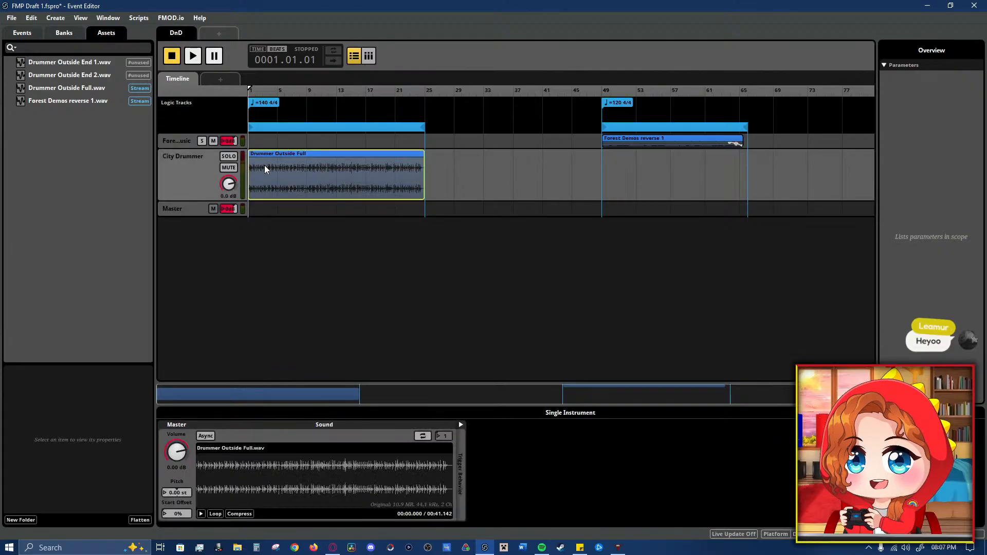
{"action": "key", "text": "space"}
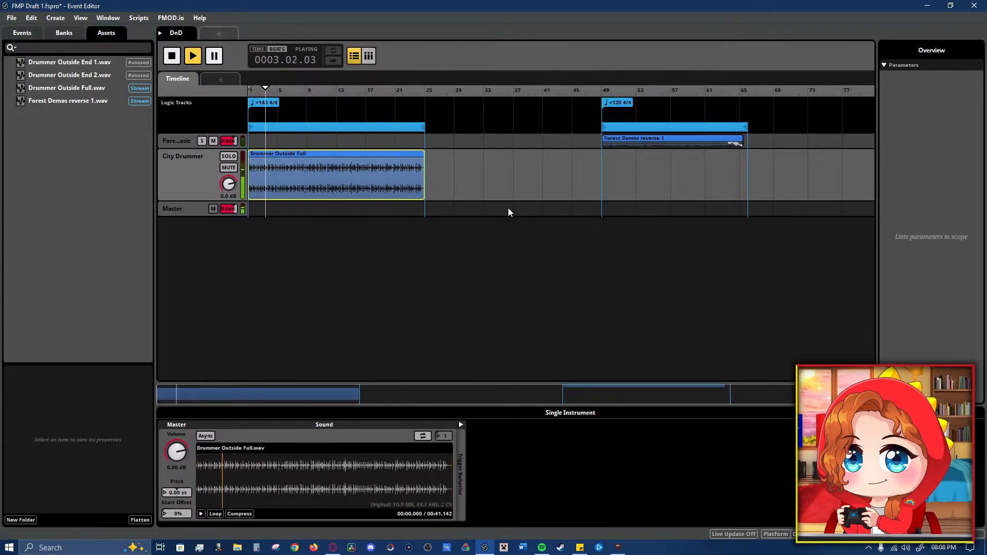
{"action": "key", "text": "space"}
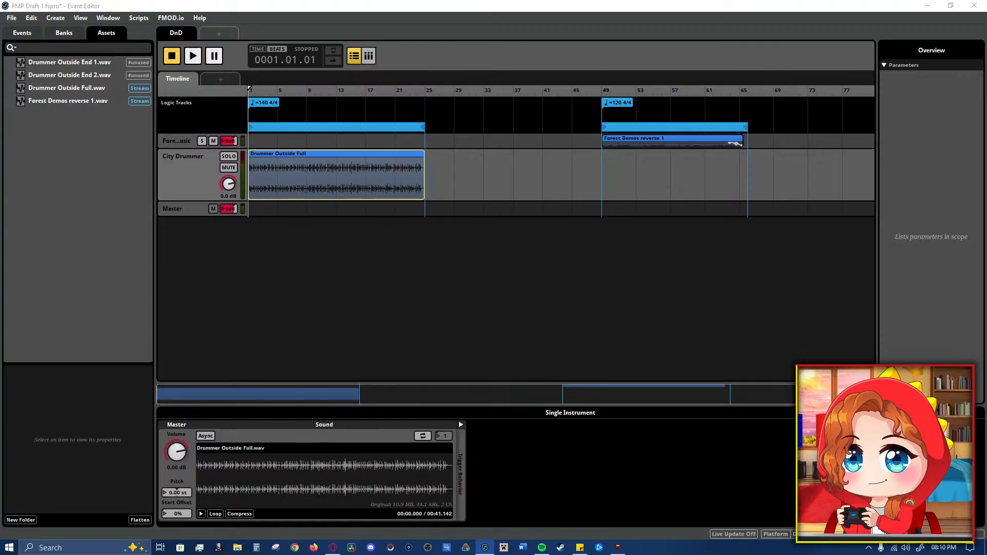
- Save the FMP Draft 1 project
{"action": "left_click", "coordinate": [92, 8]}
{"action": "left_click", "coordinate": [12, 17]}
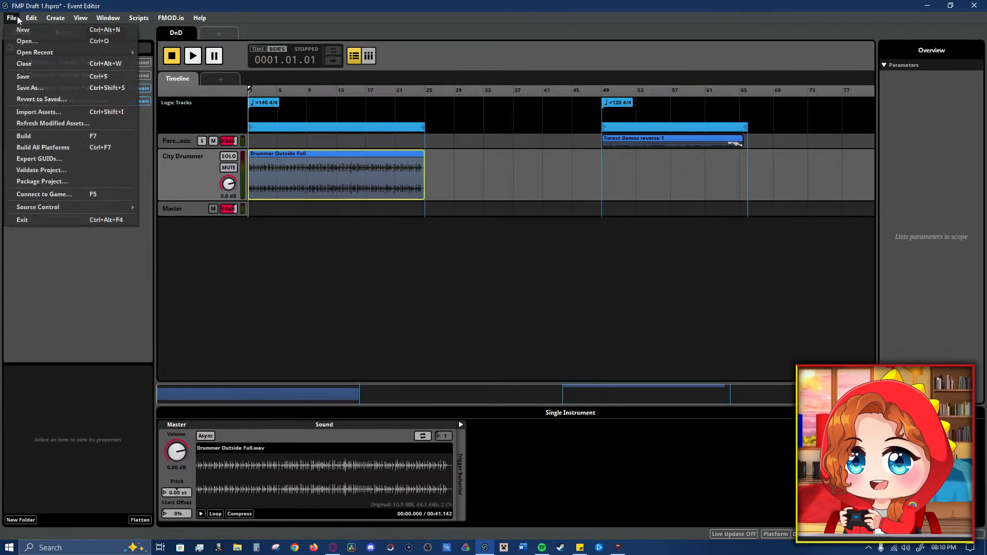
{"action": "left_click", "coordinate": [23, 76]}
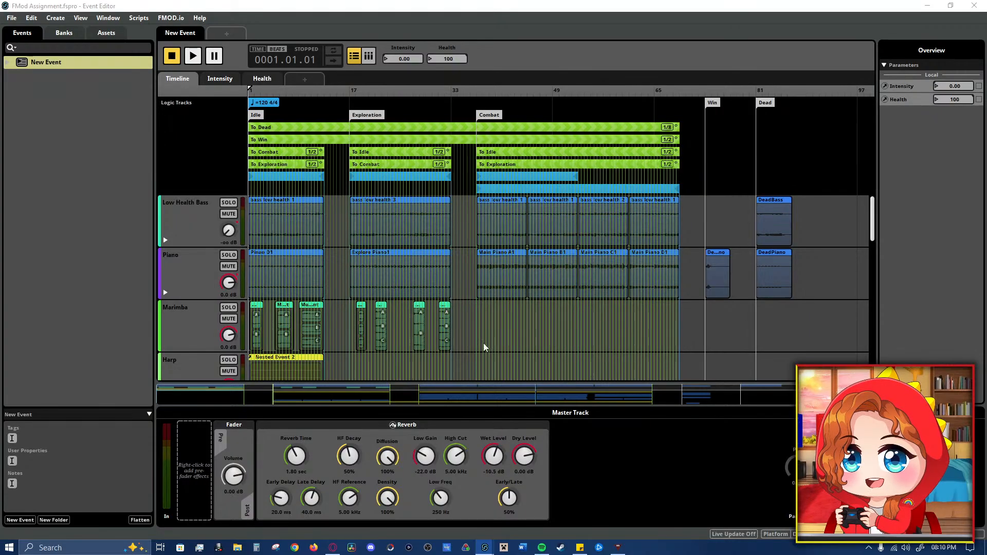
- Play New Event in the FMod Assignment project from the start, raising Intensity in stages to about 73 to move through Exploration into Combat
{"action": "left_click_drag", "start_coordinate": [252, 92], "coordinate": [224, 100]}
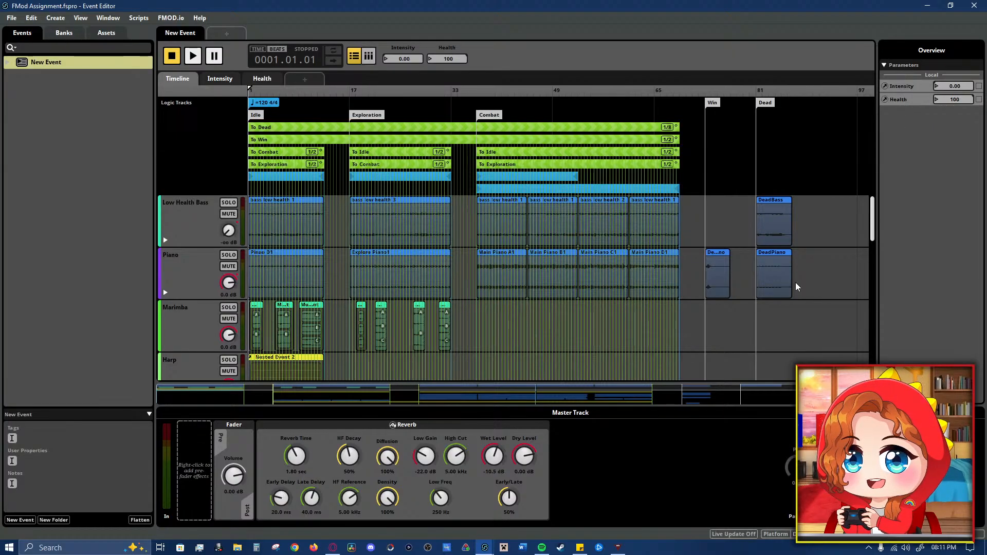
{"action": "key", "text": "space"}
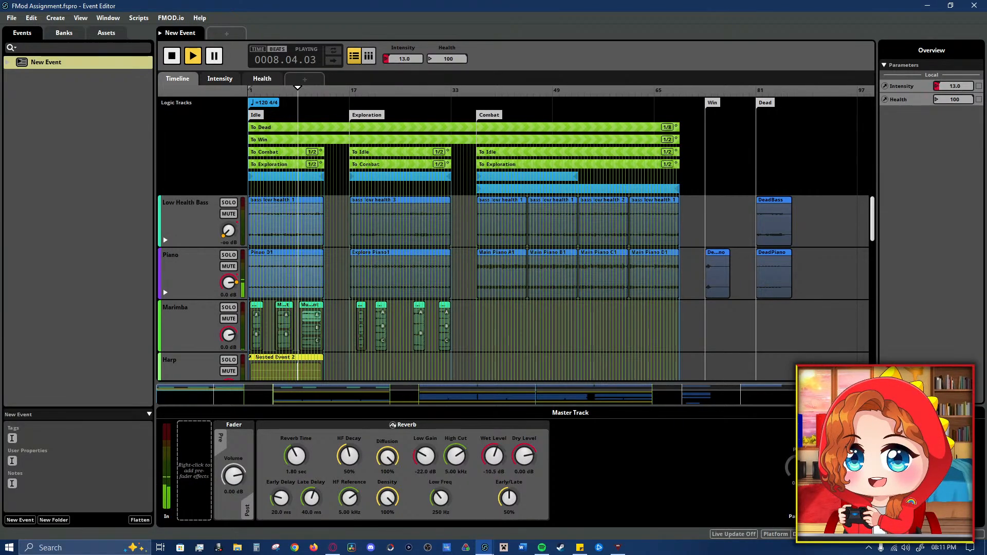
{"action": "left_click_drag", "start_coordinate": [965, 87], "coordinate": [965, 85]}
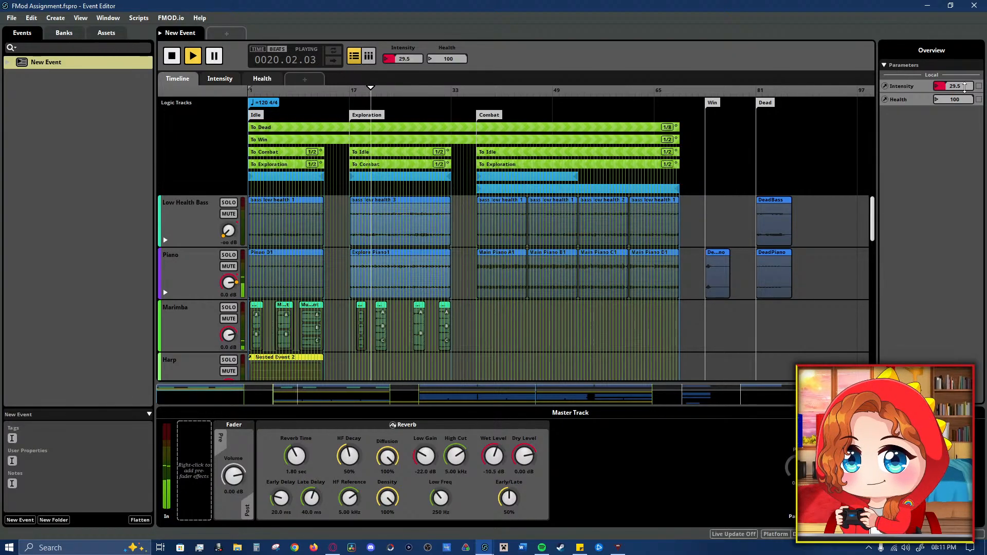
{"action": "left_click_drag", "start_coordinate": [964, 87], "coordinate": [965, 73]}
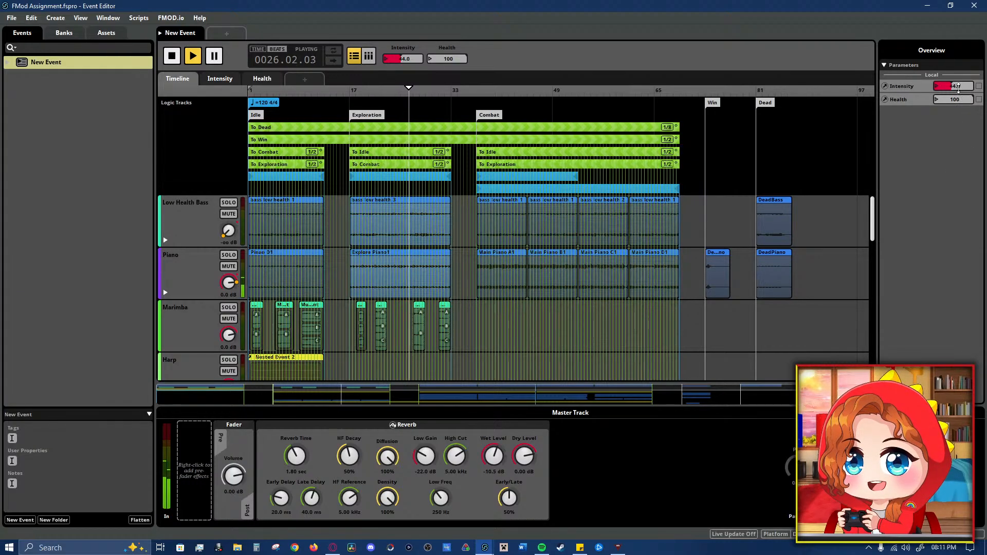
{"action": "left_click_drag", "start_coordinate": [955, 86], "coordinate": [956, 80]}
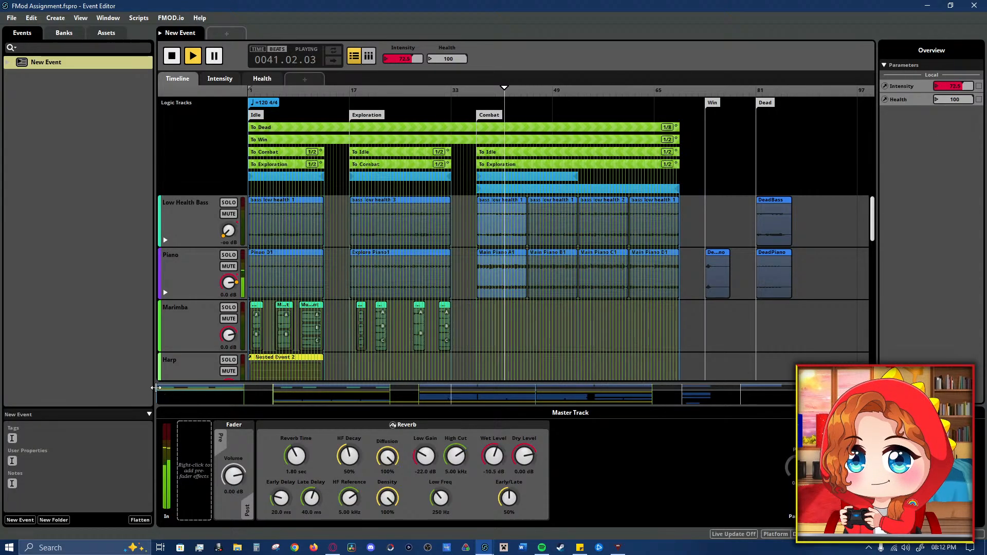
- Lower the Health parameter in two stages to about 14 while the Combat section plays
{"action": "left_click_drag", "start_coordinate": [176, 388], "coordinate": [430, 389]}
{"action": "left_click_drag", "start_coordinate": [519, 387], "coordinate": [496, 388]}
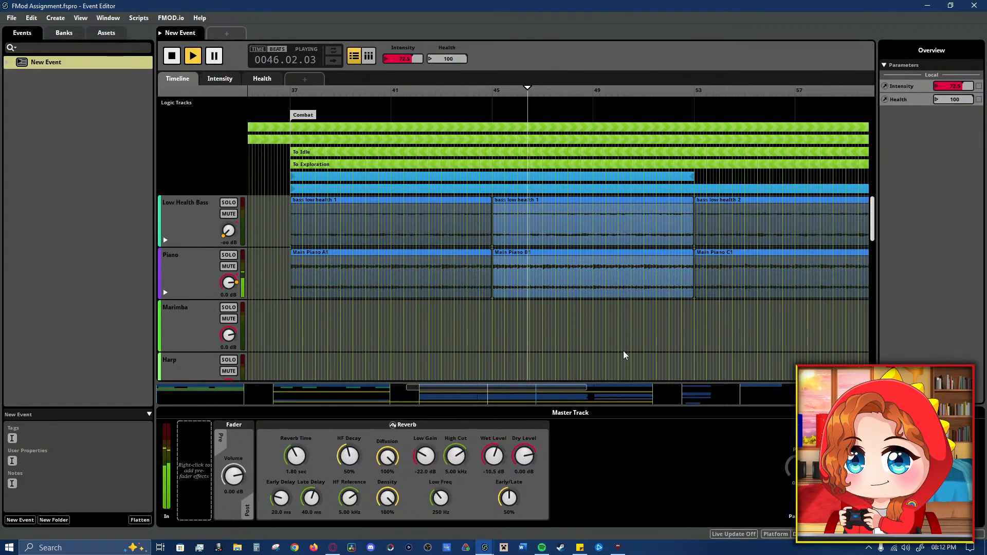
{"action": "left_click_drag", "start_coordinate": [585, 389], "coordinate": [791, 389]}
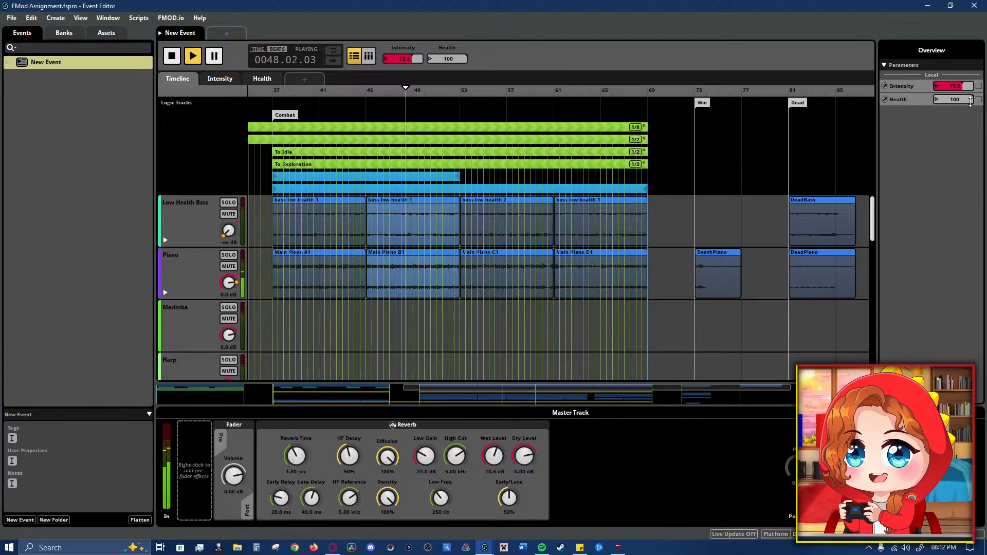
{"action": "left_click_drag", "start_coordinate": [970, 101], "coordinate": [970, 137]}
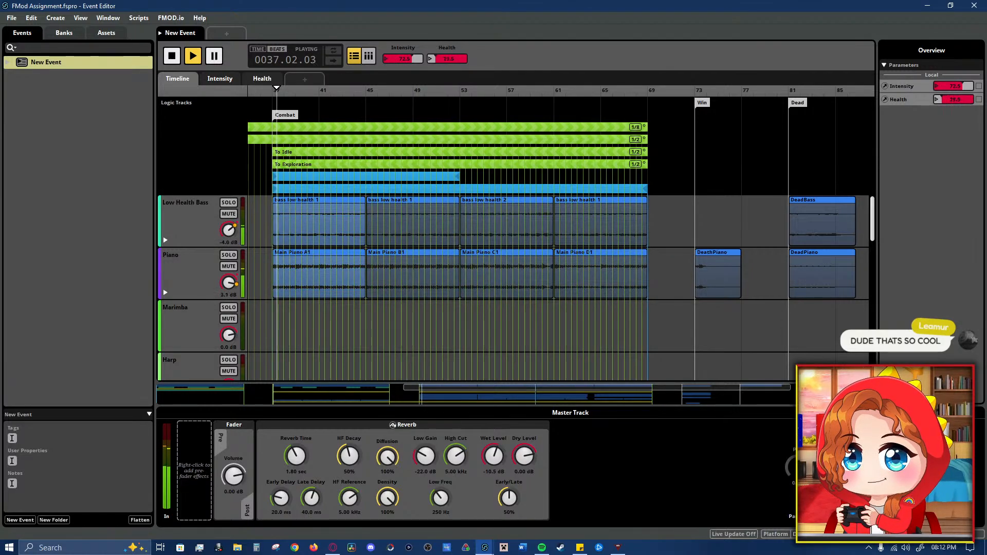
{"action": "left_click_drag", "start_coordinate": [967, 99], "coordinate": [966, 113]}
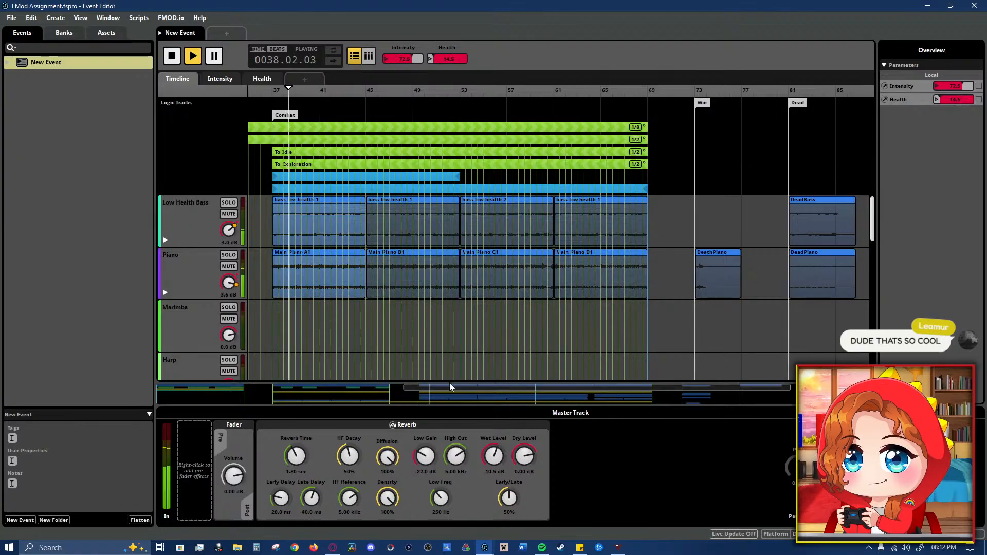
- Lower Intensity to about 47 to audition the return to Exploration, and raise Health to 67
{"action": "left_click_drag", "start_coordinate": [404, 389], "coordinate": [147, 405]}
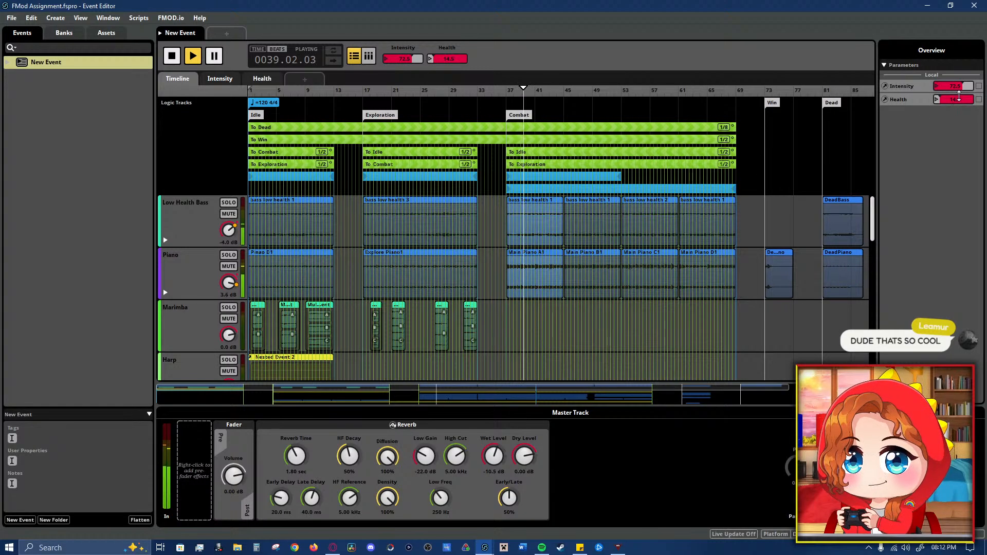
{"action": "left_click_drag", "start_coordinate": [965, 85], "coordinate": [965, 110]}
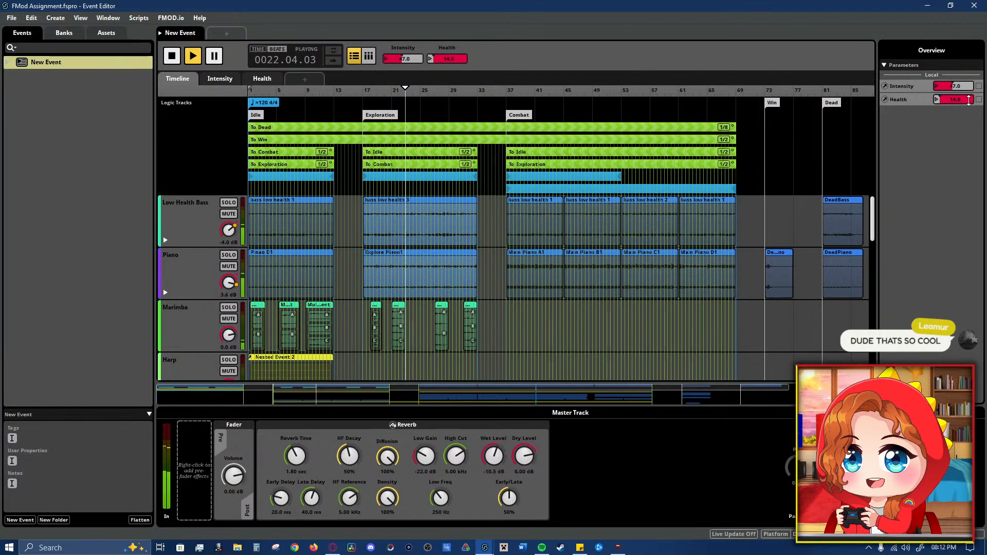
{"action": "left_click_drag", "start_coordinate": [963, 101], "coordinate": [963, 83]}
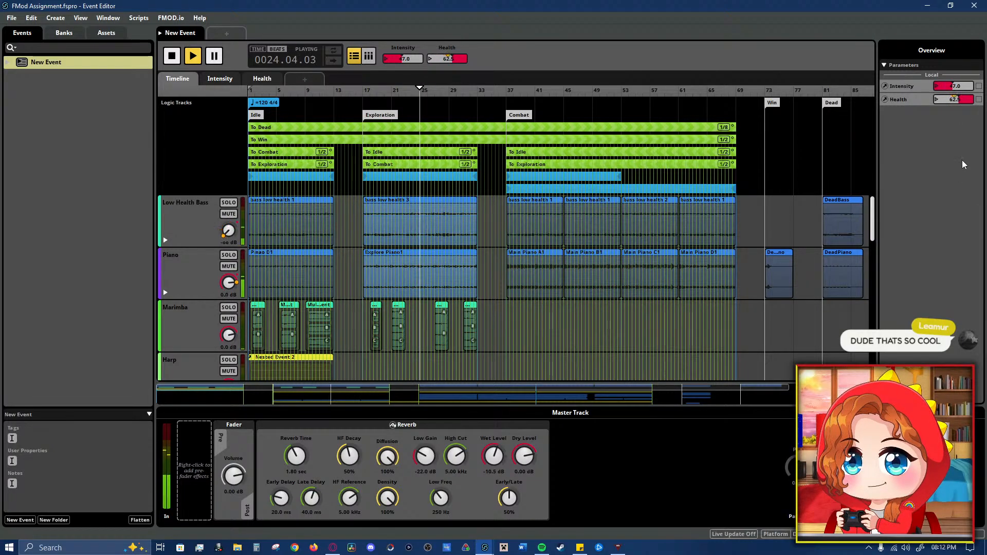
{"action": "left_click_drag", "start_coordinate": [961, 100], "coordinate": [962, 97]}
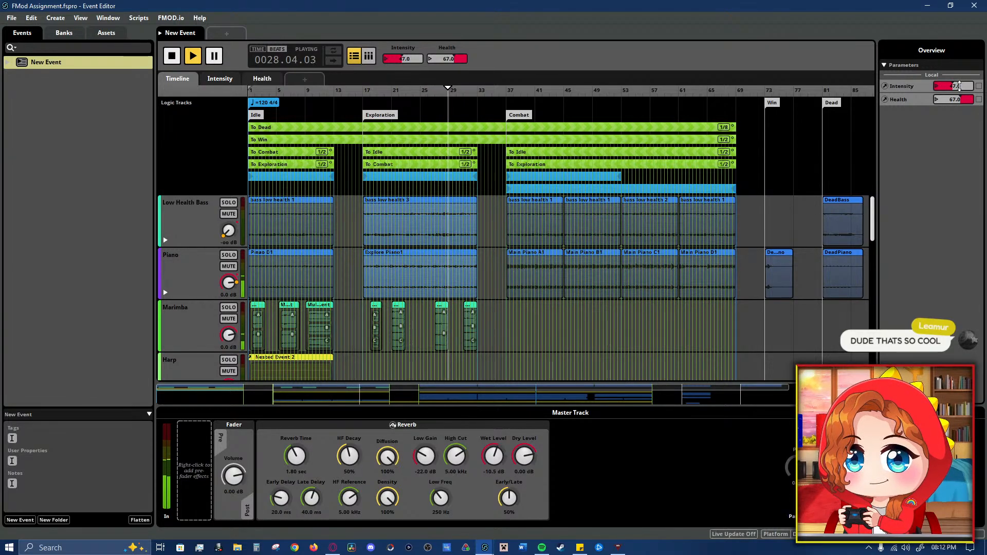
- Reset Intensity to 0 and Health to 100 during playback, and look through the event's tracks
{"action": "left_click_drag", "start_coordinate": [959, 86], "coordinate": [935, 167]}
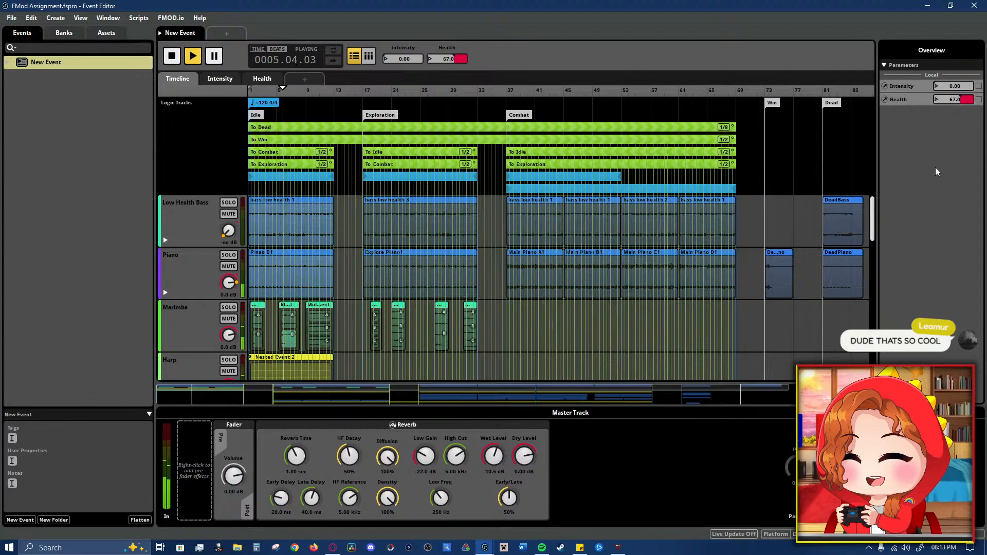
{"action": "left_click_drag", "start_coordinate": [955, 100], "coordinate": [956, 67]}
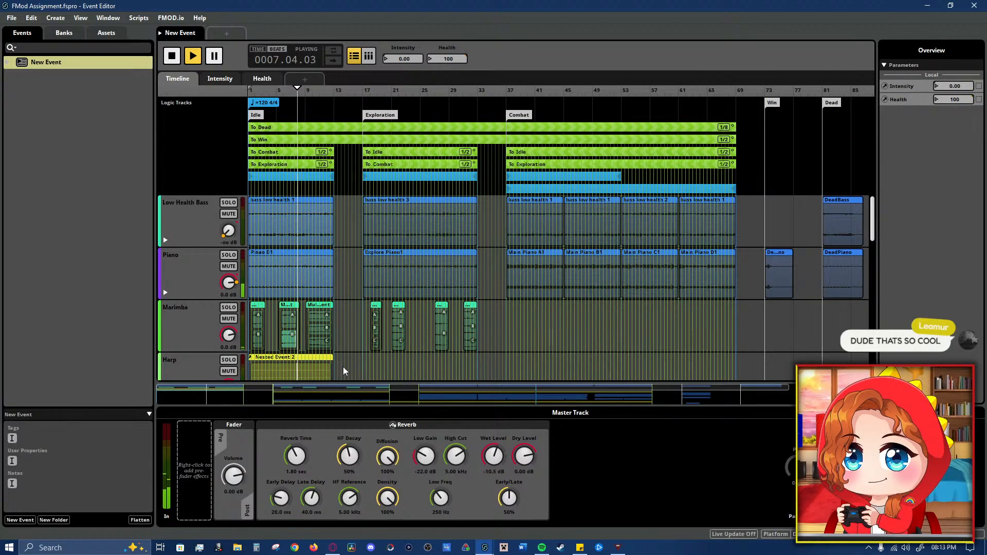
{"action": "scroll", "coordinate": [182, 344], "scroll_direction": "down", "scroll_amount": 4}
{"action": "scroll", "coordinate": [185, 339], "scroll_direction": "up", "scroll_amount": 4}
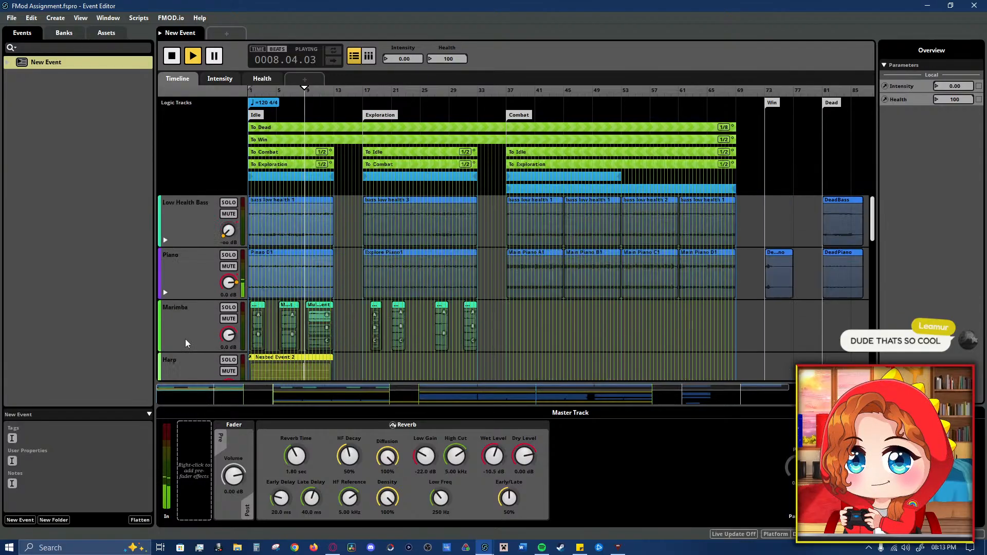
- Replay the Idle section from the start, lowering Health to about 20 and restoring it to 100, and stop playback
{"action": "key", "text": "space"}
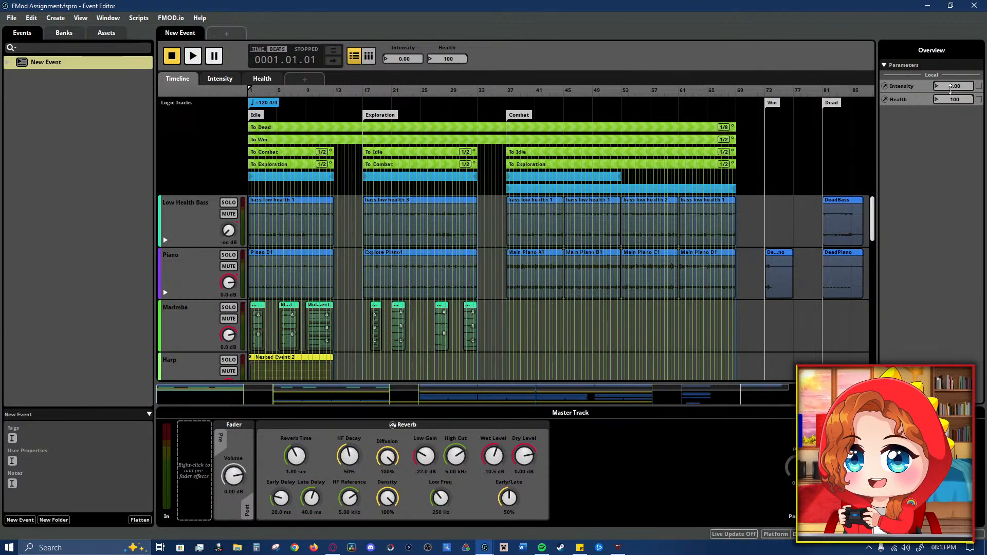
{"action": "left_click_drag", "start_coordinate": [448, 58], "coordinate": [447, 115]}
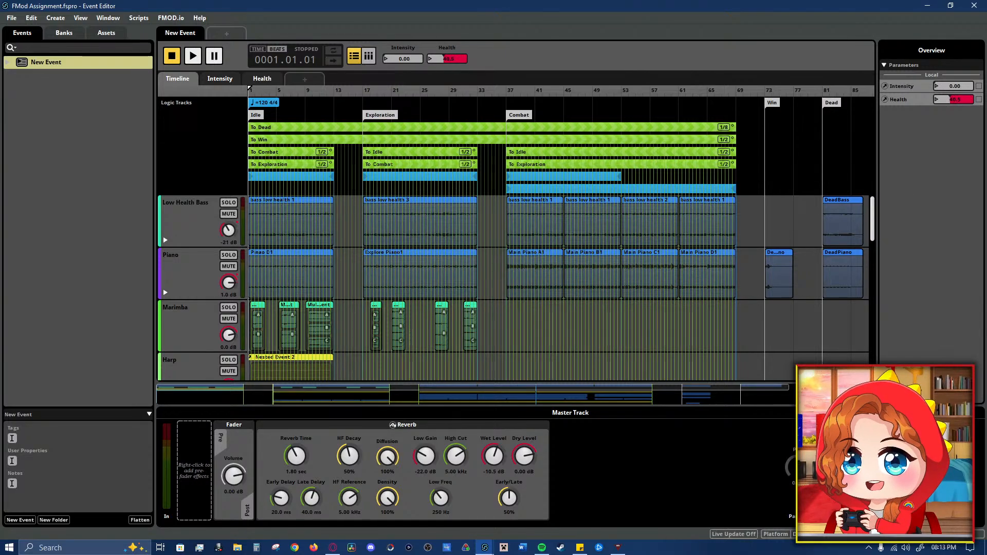
{"action": "key", "text": "space"}
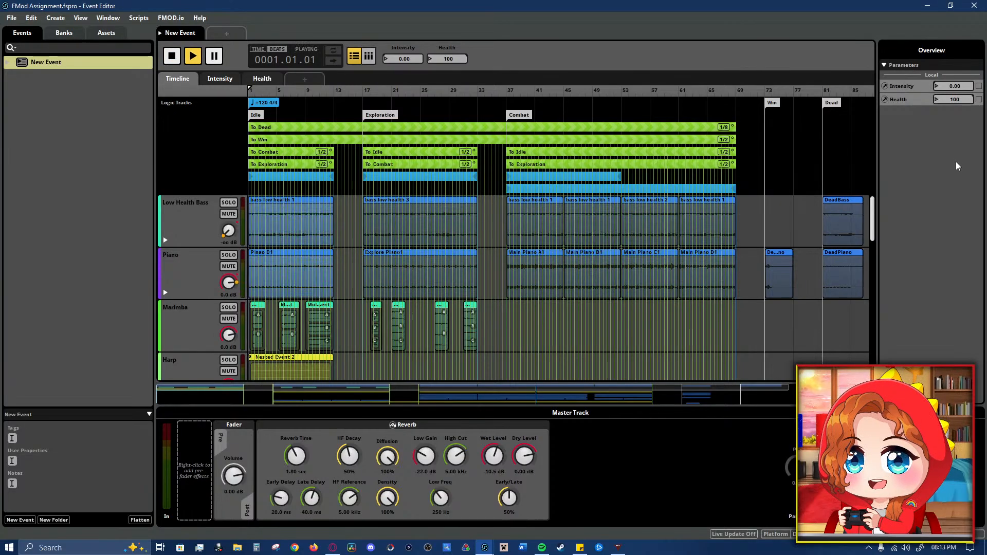
{"action": "left_click_drag", "start_coordinate": [954, 100], "coordinate": [955, 182]}
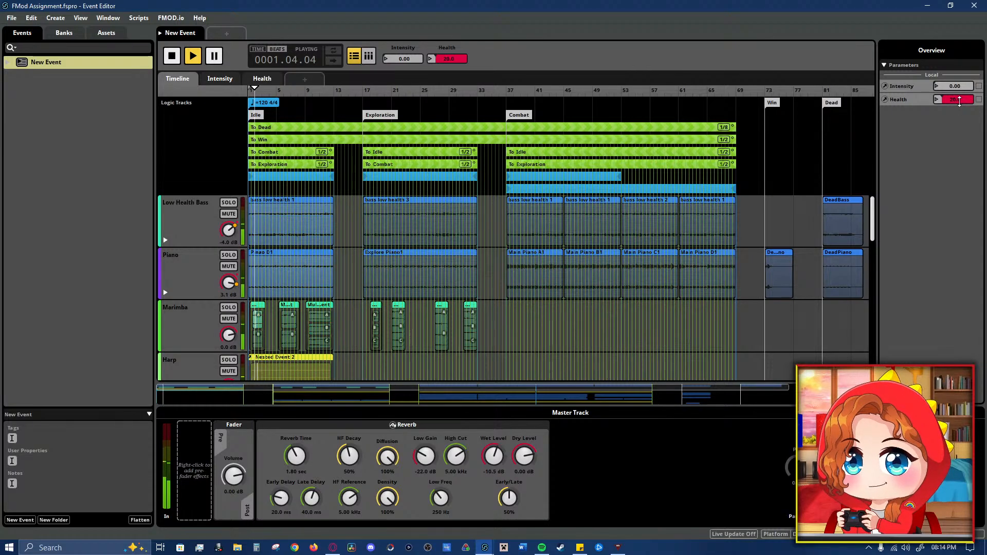
{"action": "left_click_drag", "start_coordinate": [959, 101], "coordinate": [960, 51]}
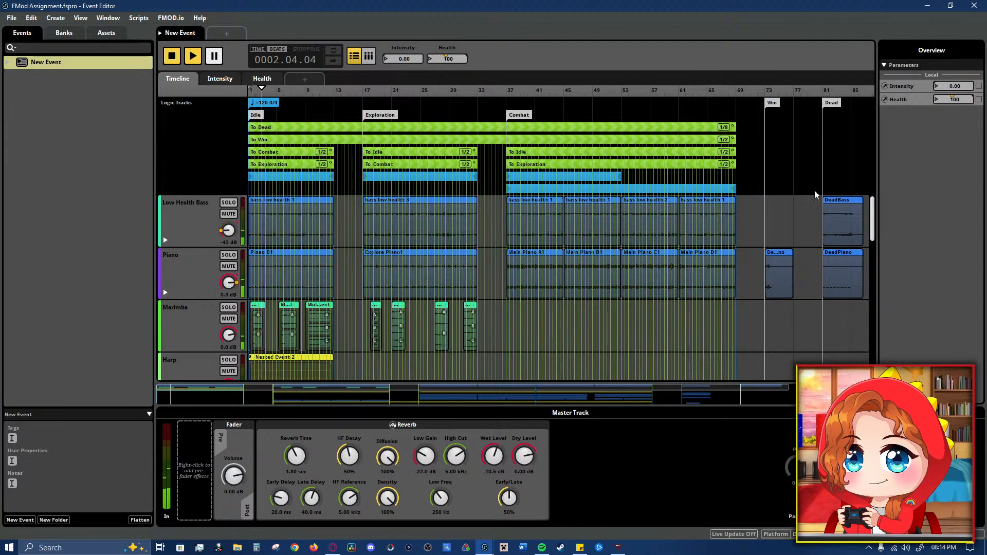
{"action": "key", "text": "space"}
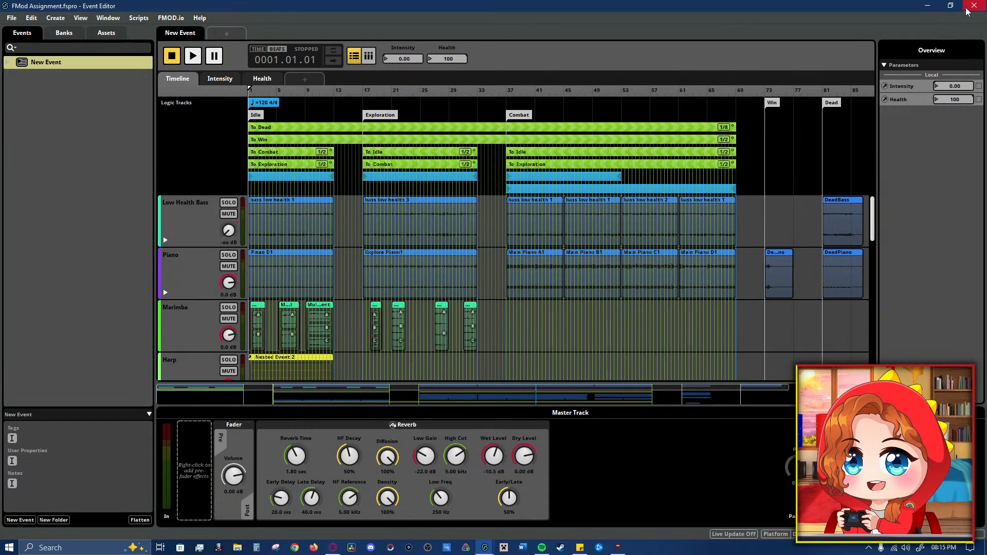
- Compare the FMP Draft 1 and FMod Assignment projects, examining the Idle section's To Combat transition and the event's overall timeline layout
{"action": "mouse_move", "coordinate": [484, 547]}
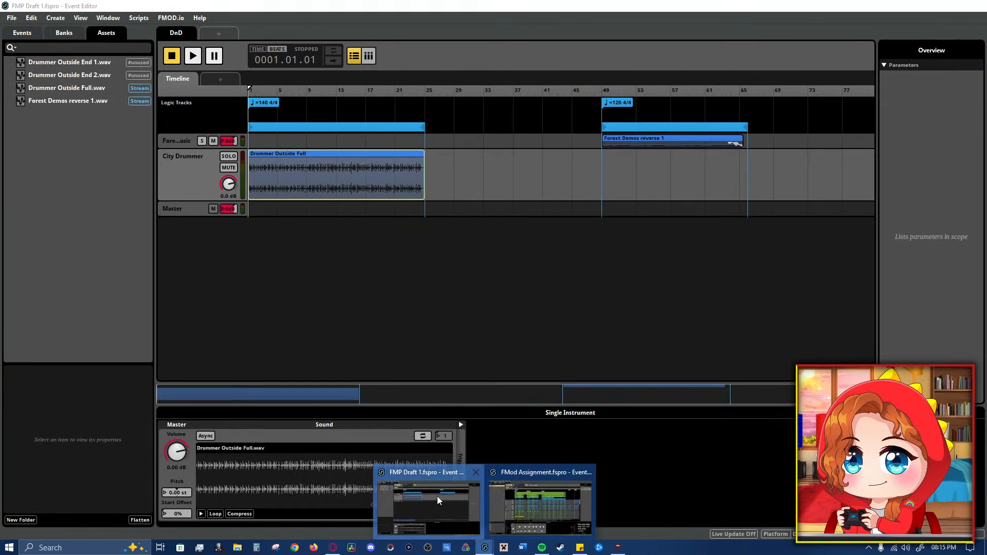
{"action": "left_click", "coordinate": [437, 499]}
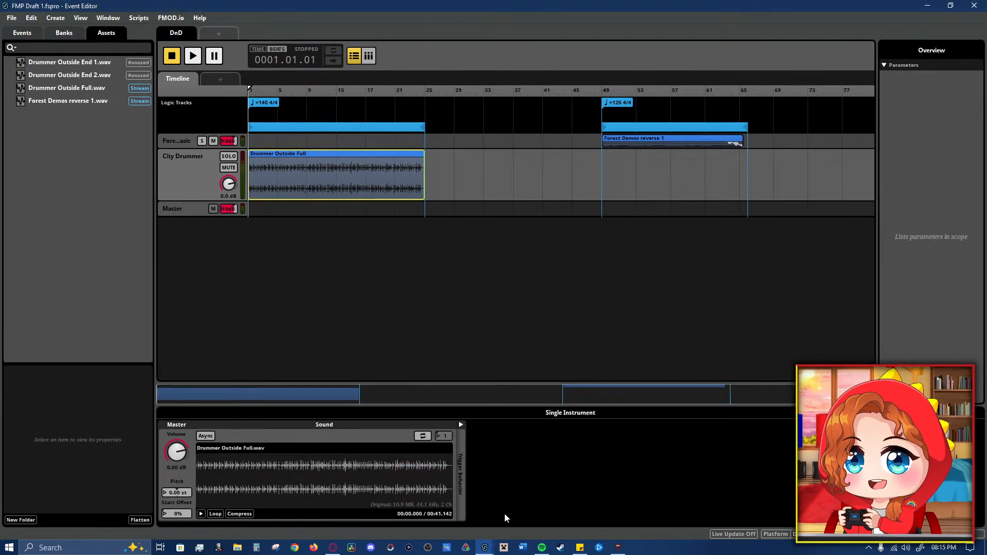
{"action": "mouse_move", "coordinate": [484, 547]}
{"action": "left_click", "coordinate": [535, 503]}
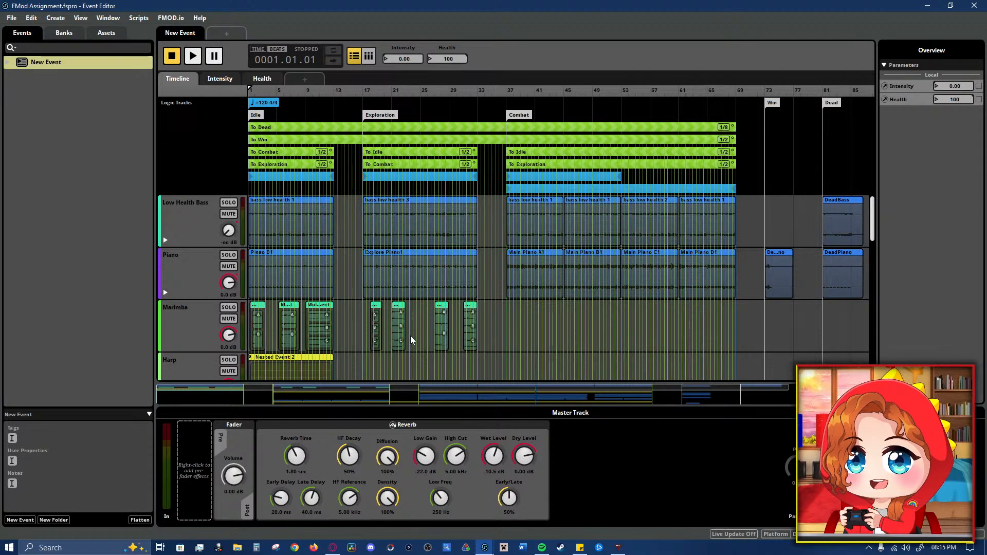
{"action": "mouse_move", "coordinate": [774, 384]}
{"action": "left_mouse_down"}
{"action": "mouse_move", "coordinate": [158, 402]}
{"action": "mouse_move", "coordinate": [792, 383]}
{"action": "left_mouse_up"}
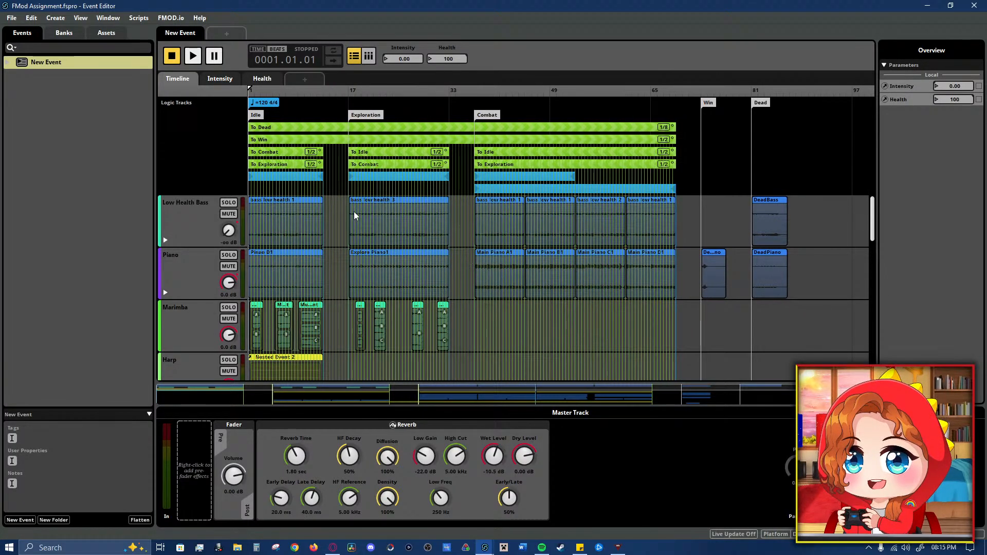
{"action": "left_click", "coordinate": [281, 153]}
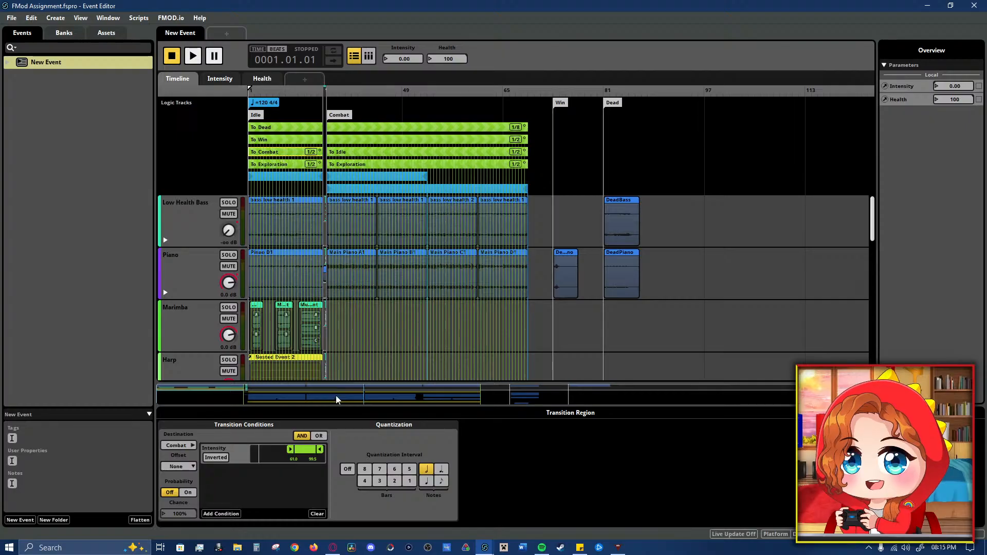
{"action": "left_click_drag", "start_coordinate": [885, 402], "coordinate": [313, 402]}
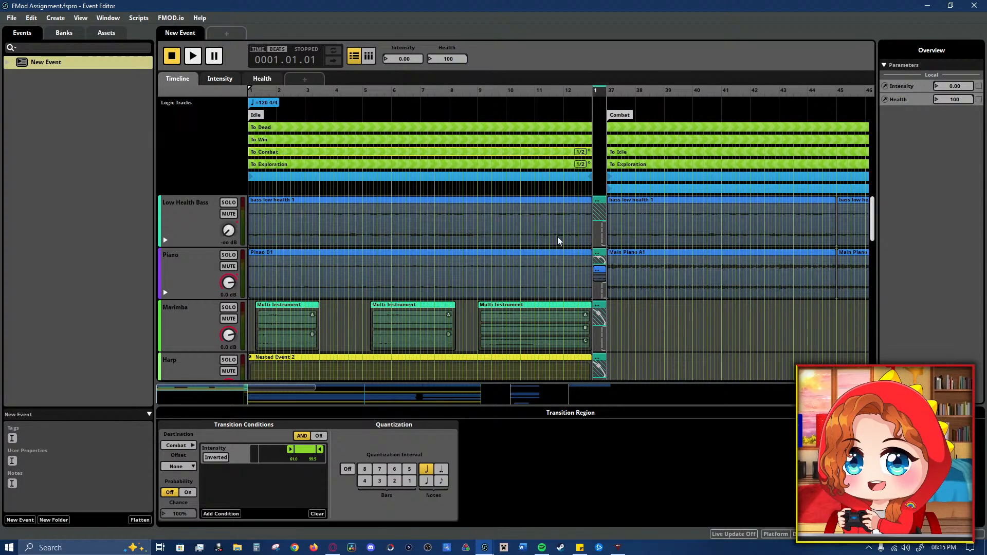
{"action": "scroll", "coordinate": [566, 241], "scroll_direction": "down", "scroll_amount": 4}
{"action": "scroll", "coordinate": [559, 245], "scroll_direction": "up", "scroll_amount": 5}
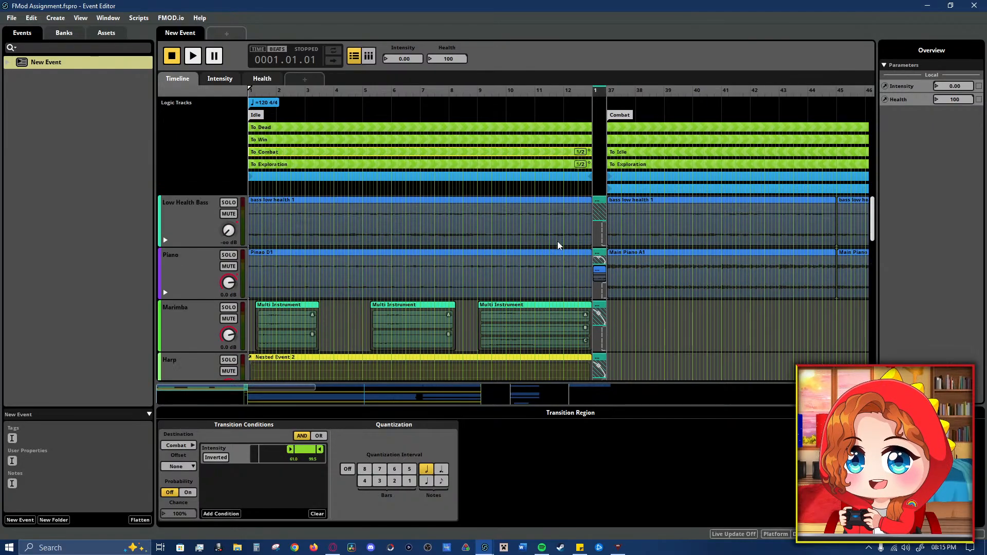
{"action": "left_click_drag", "start_coordinate": [315, 388], "coordinate": [610, 388]}
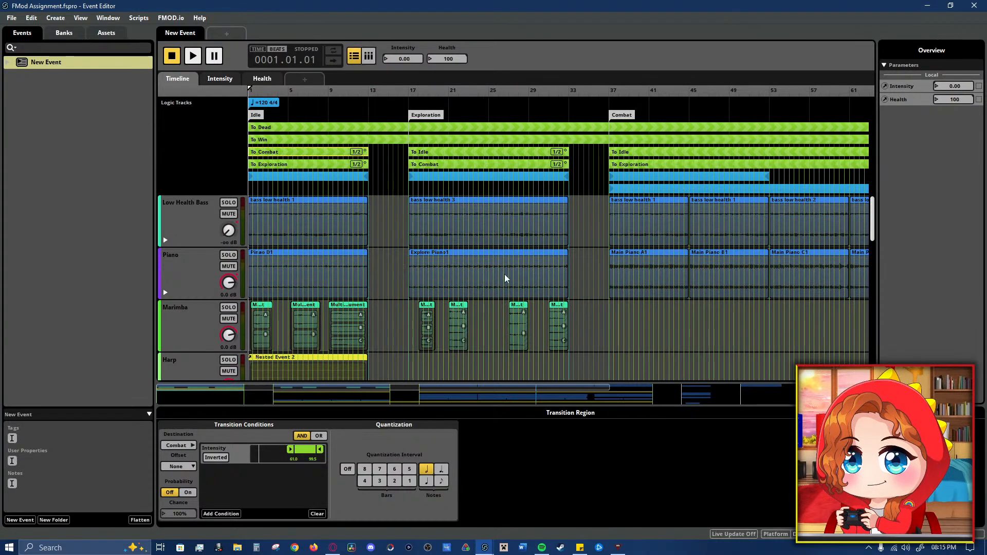
{"action": "left_click_drag", "start_coordinate": [609, 387], "coordinate": [869, 388]}
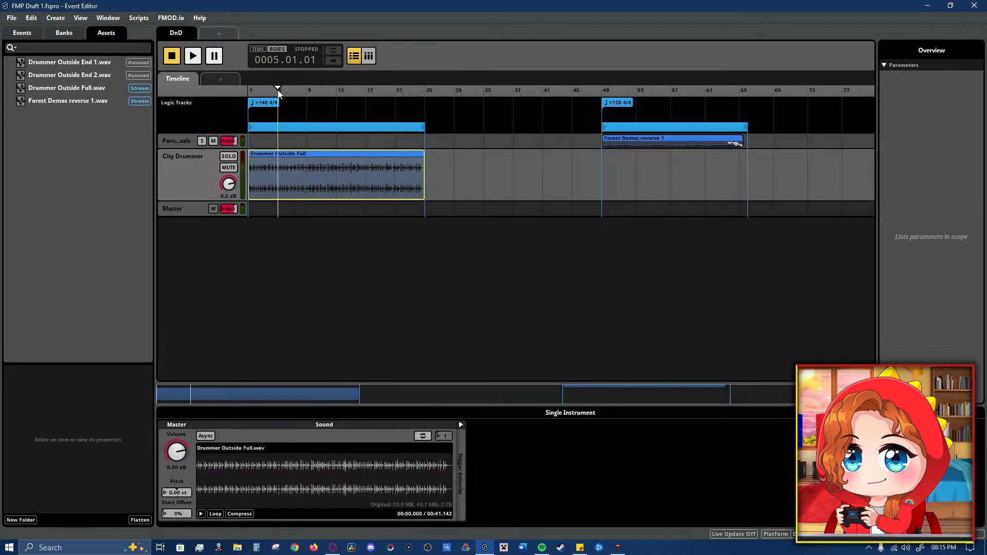
- Add an audio track below City Drummer in FMP Draft 1's DnD event and name it Crowd
{"action": "left_click", "coordinate": [473, 275]}
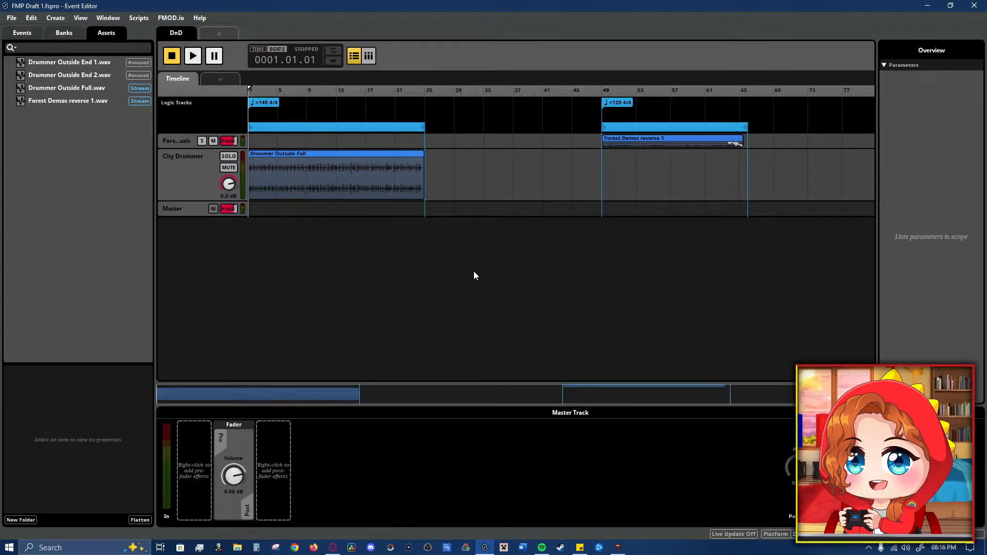
{"action": "left_click", "coordinate": [189, 193]}
{"action": "right_click", "coordinate": [187, 186]}
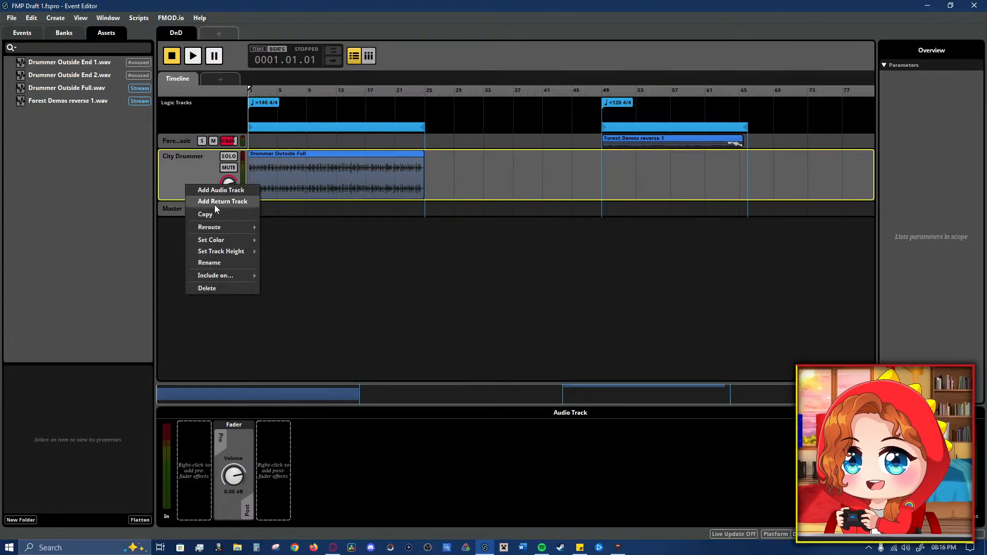
{"action": "left_click", "coordinate": [208, 191]}
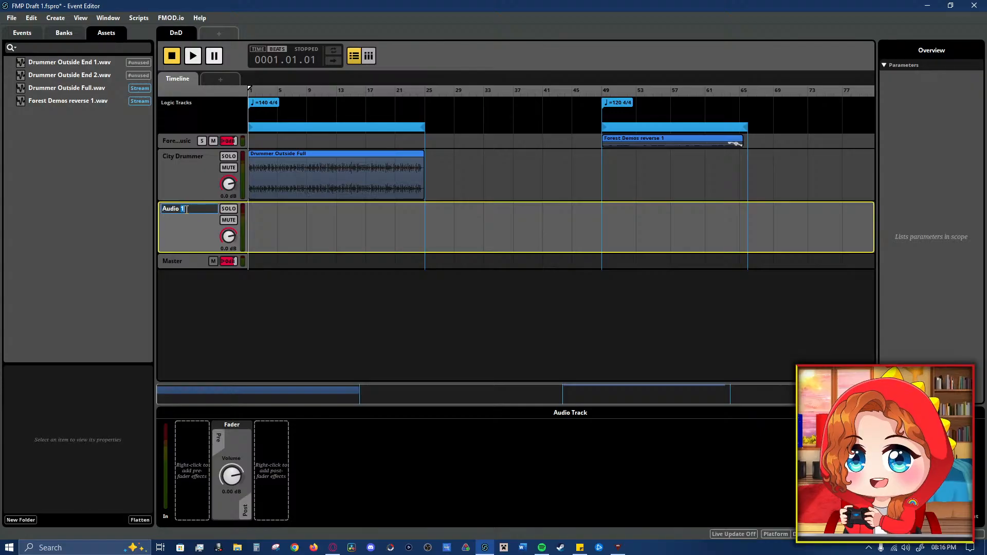
{"action": "double_click", "coordinate": [185, 209]}
{"action": "type", "text": "C"}
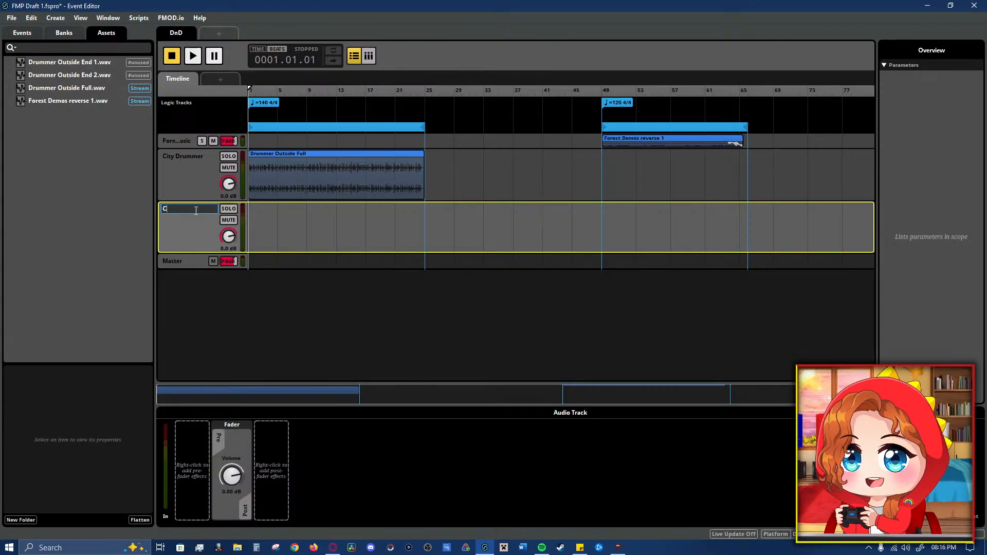
{"action": "type", "text": "rowd"}
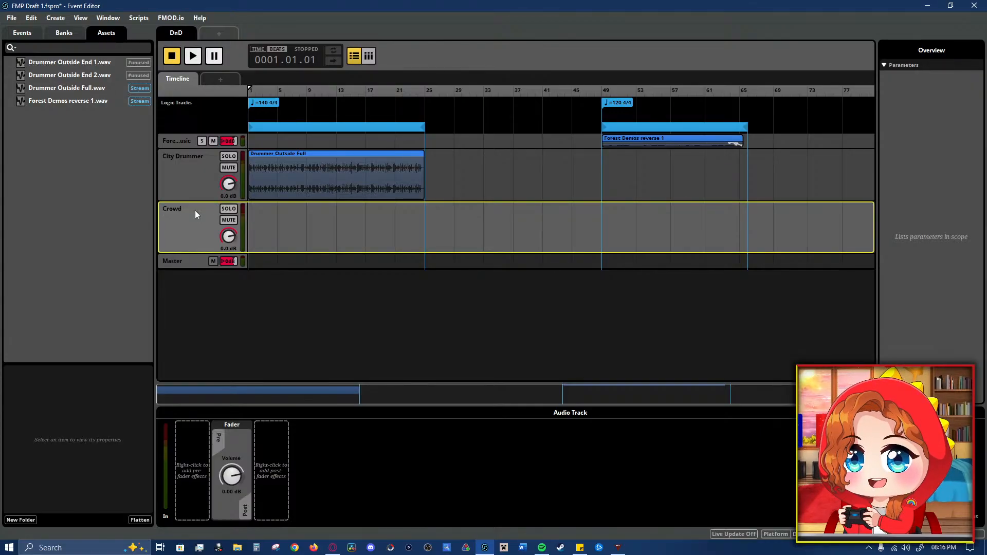
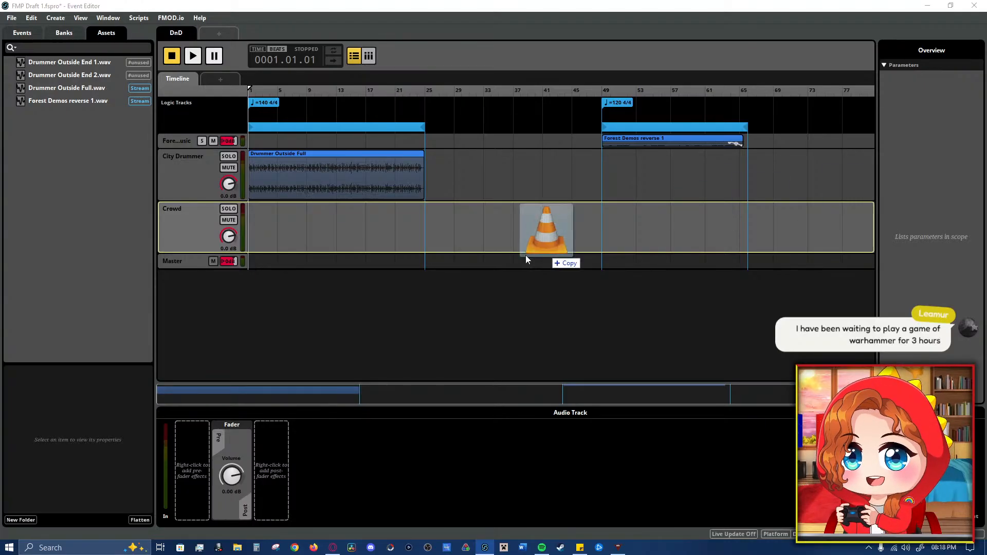
- Import Crowd Project.wav into the assets and try it directly on the Crowd track before removing that instrument
{"action": "left_click_drag", "start_coordinate": [529, 257], "coordinate": [70, 199]}
{"action": "left_click", "coordinate": [89, 196]}
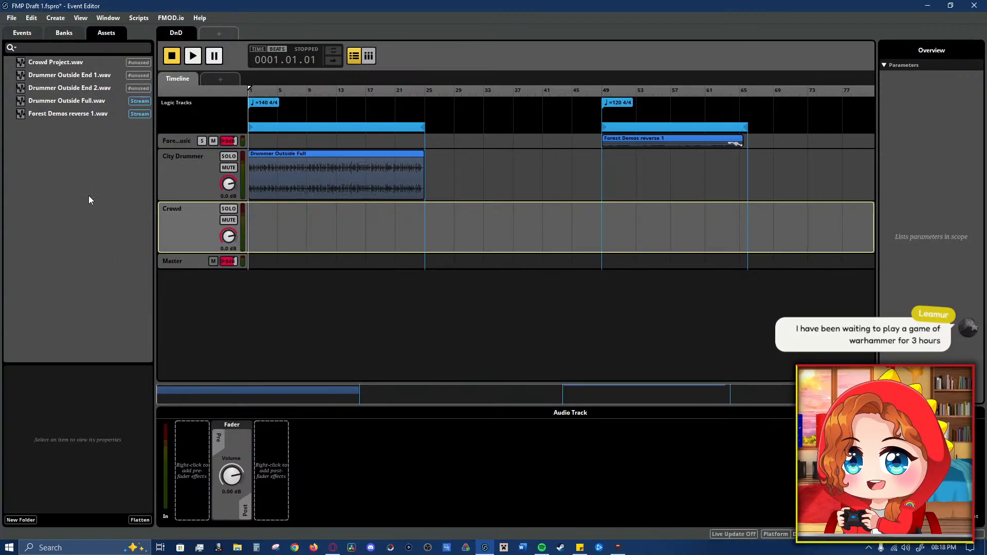
{"action": "left_click_drag", "start_coordinate": [53, 63], "coordinate": [292, 233]}
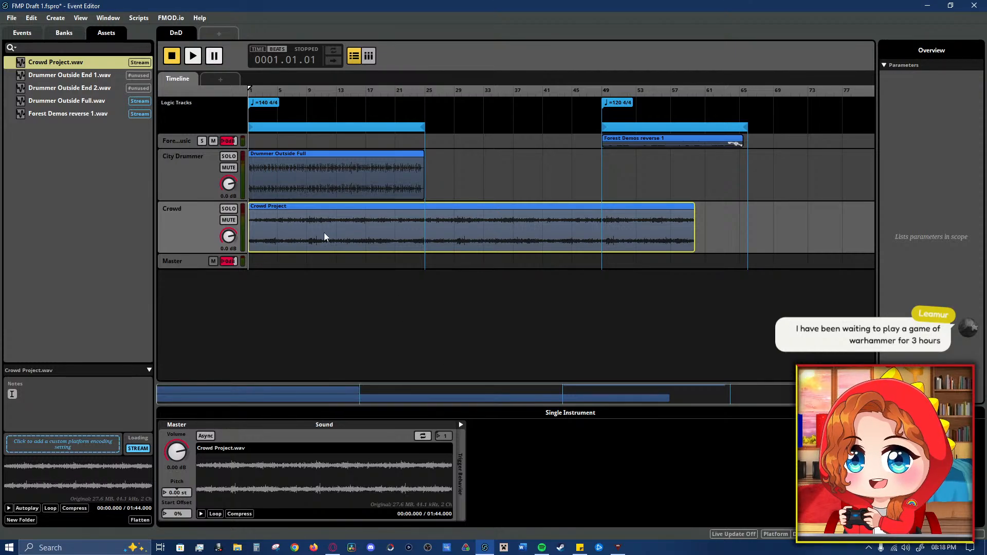
{"action": "key", "text": "Delete"}
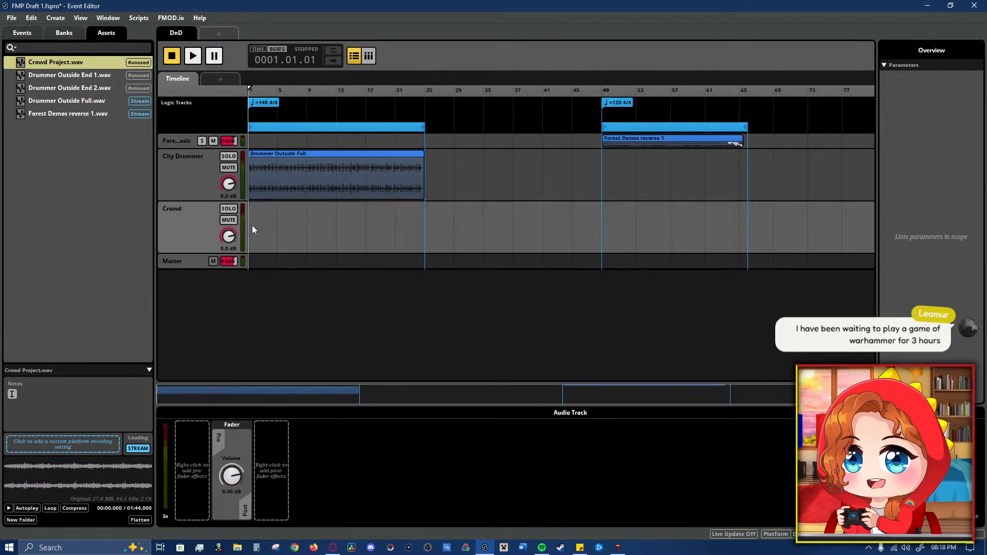
- Add an event instrument to the Crowd track and stretch it from bar 1 to the end of the second loop region
{"action": "left_click", "coordinate": [258, 227]}
{"action": "right_click", "coordinate": [273, 222]}
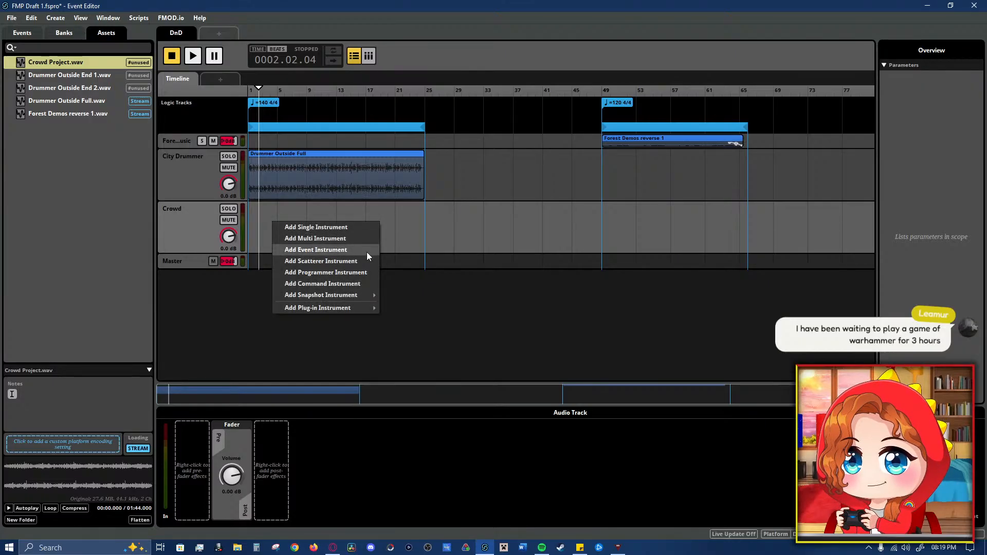
{"action": "left_click", "coordinate": [367, 252]}
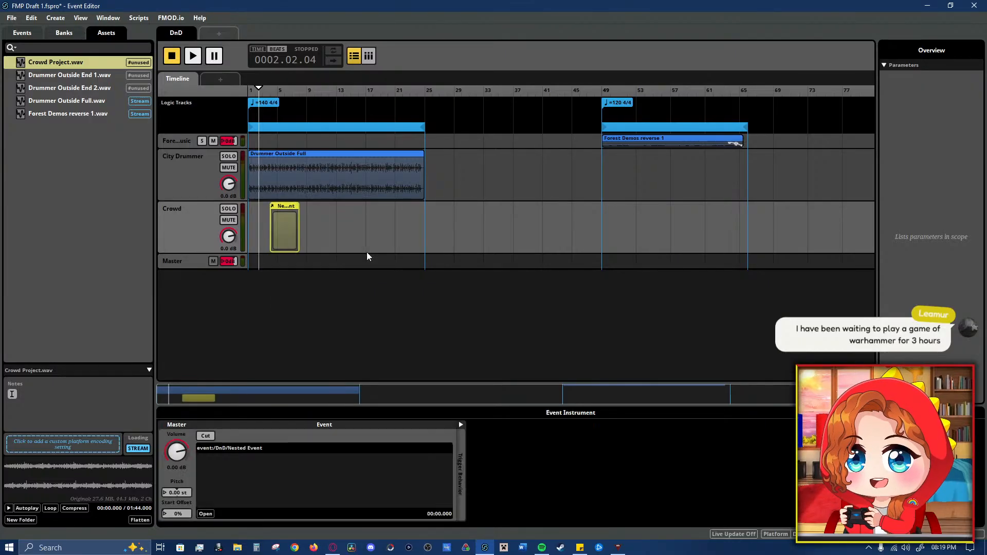
{"action": "mouse_move", "coordinate": [286, 227]}
{"action": "left_mouse_down"}
{"action": "mouse_move", "coordinate": [271, 225]}
{"action": "mouse_move", "coordinate": [741, 234]}
{"action": "left_mouse_up"}
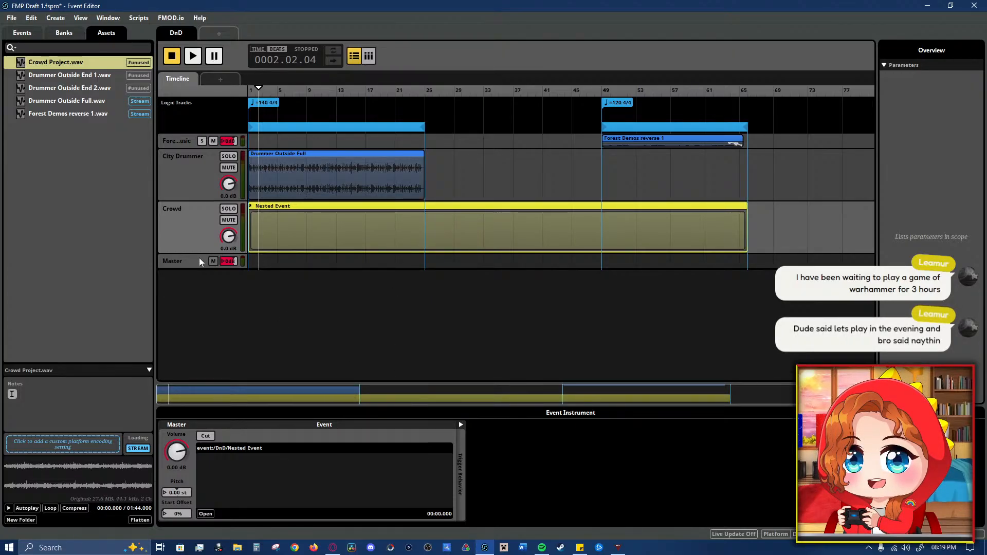
- Open the nested event on the Crowd track and place Crowd Project.wav at the start of its Audio 1 track
{"action": "double_click", "coordinate": [295, 238]}
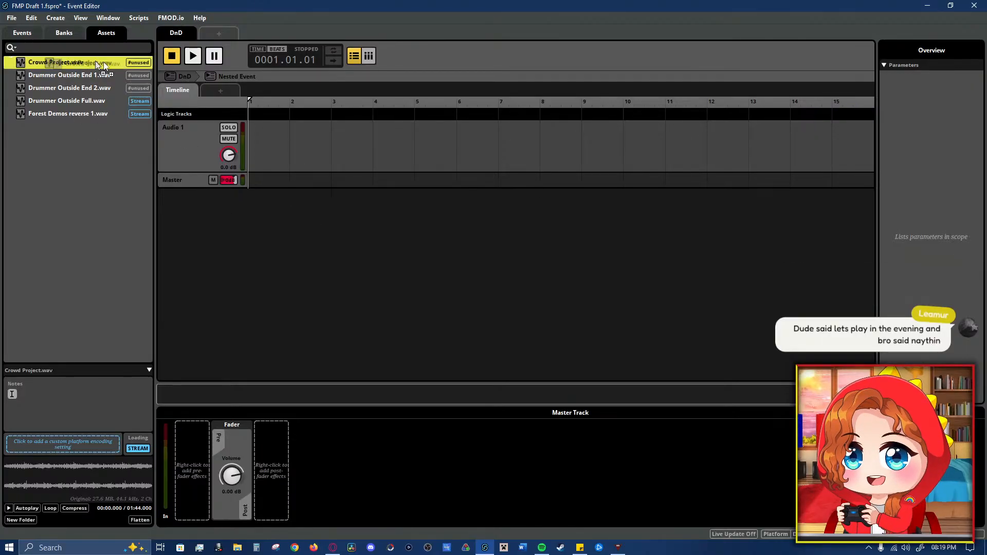
{"action": "left_click_drag", "start_coordinate": [103, 62], "coordinate": [286, 157]}
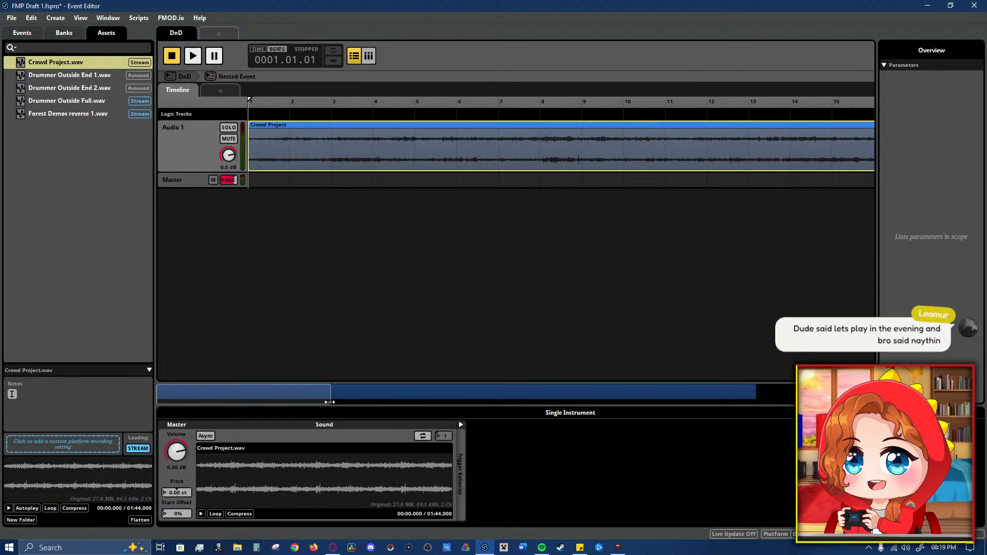
{"action": "left_click_drag", "start_coordinate": [331, 394], "coordinate": [756, 394]}
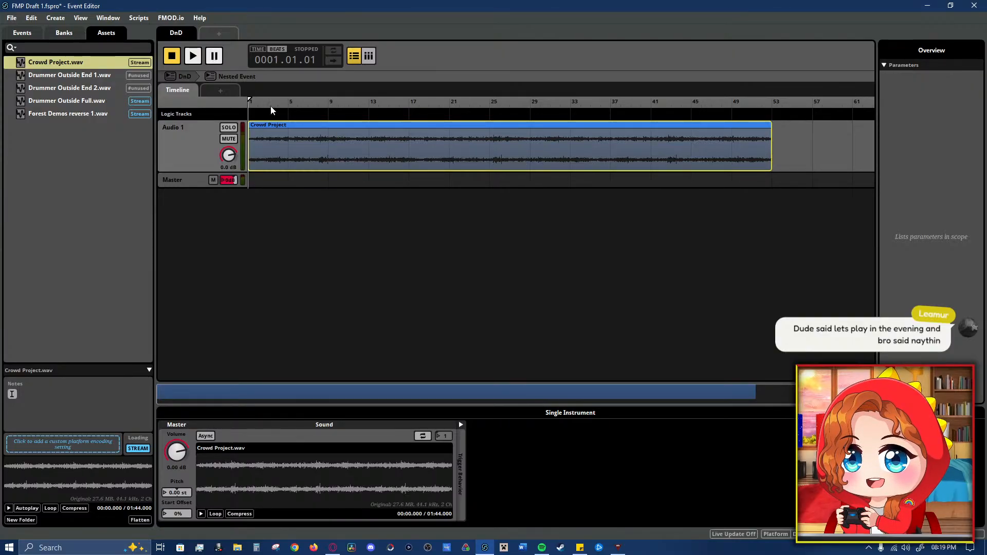
- Add a 120 BPM, 4/4 tempo marker at the very start of the nested event's timeline
{"action": "right_click", "coordinate": [253, 114]}
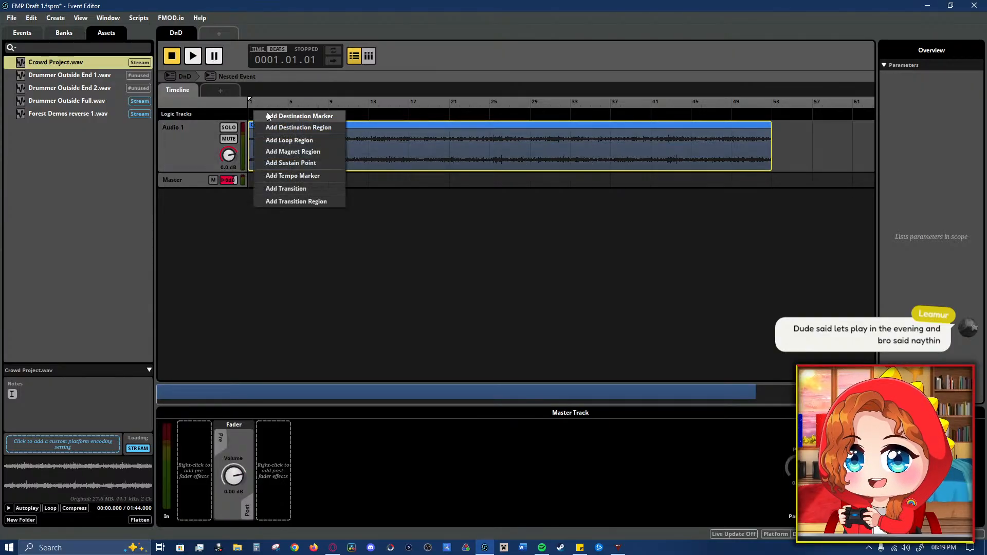
{"action": "left_click", "coordinate": [337, 177]}
{"action": "left_click_drag", "start_coordinate": [288, 114], "coordinate": [242, 113]}
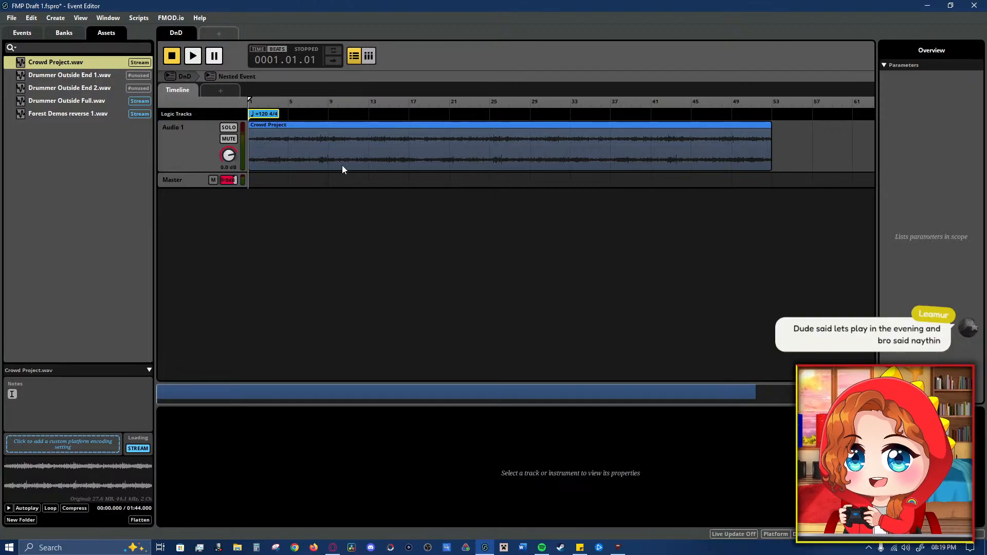
- Add a loop region to the nested event and extend it over the full length of the Crowd Project clip
{"action": "left_click", "coordinate": [771, 115]}
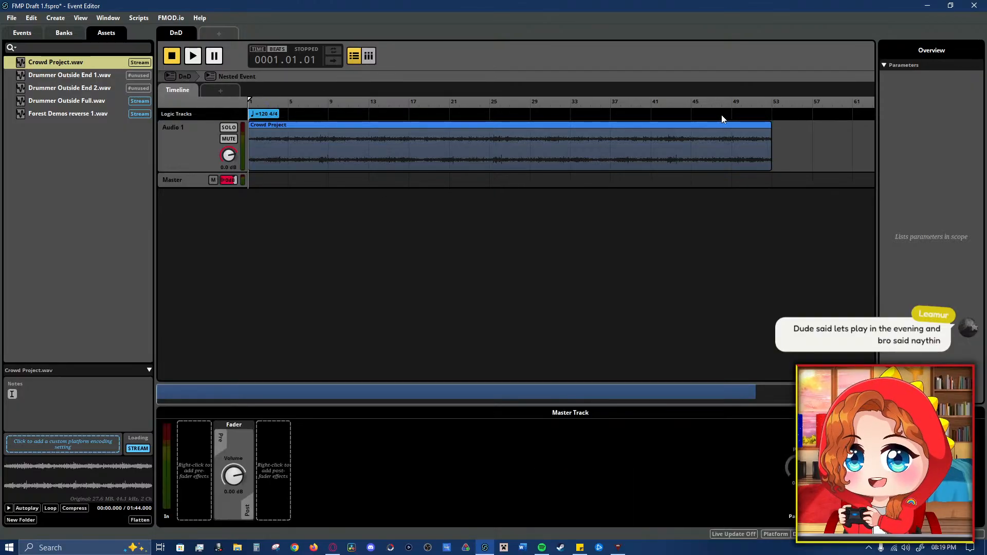
{"action": "right_click", "coordinate": [301, 113]}
{"action": "left_click", "coordinate": [379, 143]}
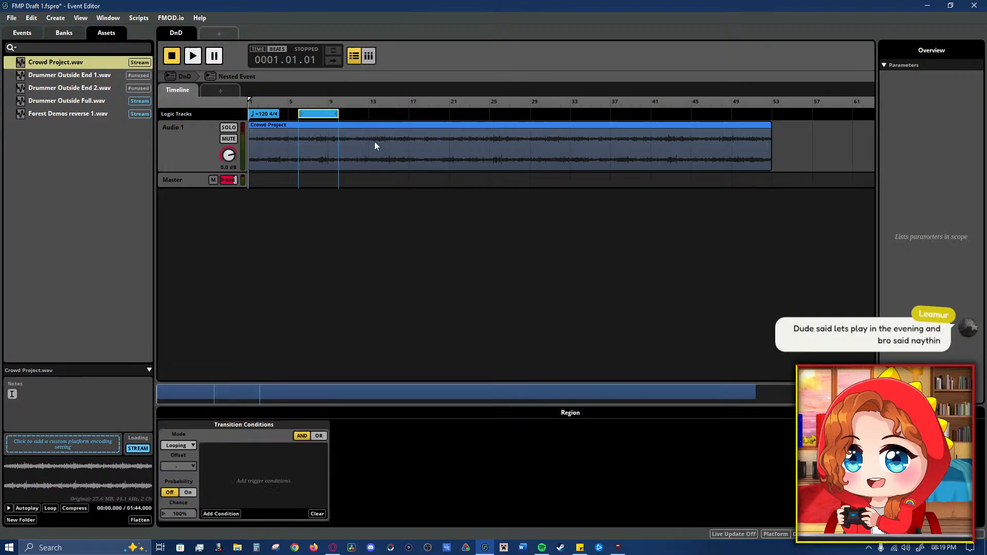
{"action": "left_click_drag", "start_coordinate": [319, 116], "coordinate": [772, 125]}
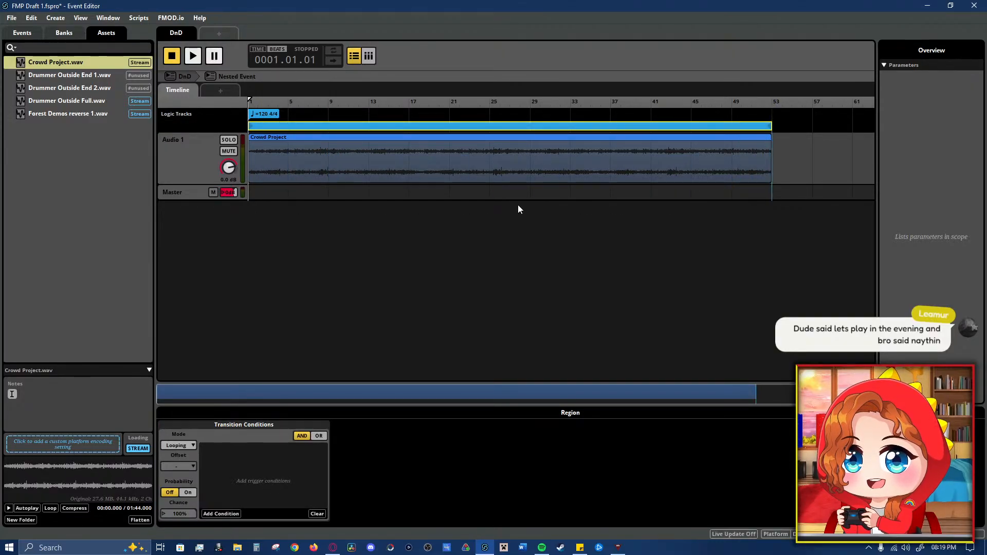
- Play the nested crowd event and audition how it loops from near the end of the region, around bars 49 and 51
{"action": "key", "text": "space"}
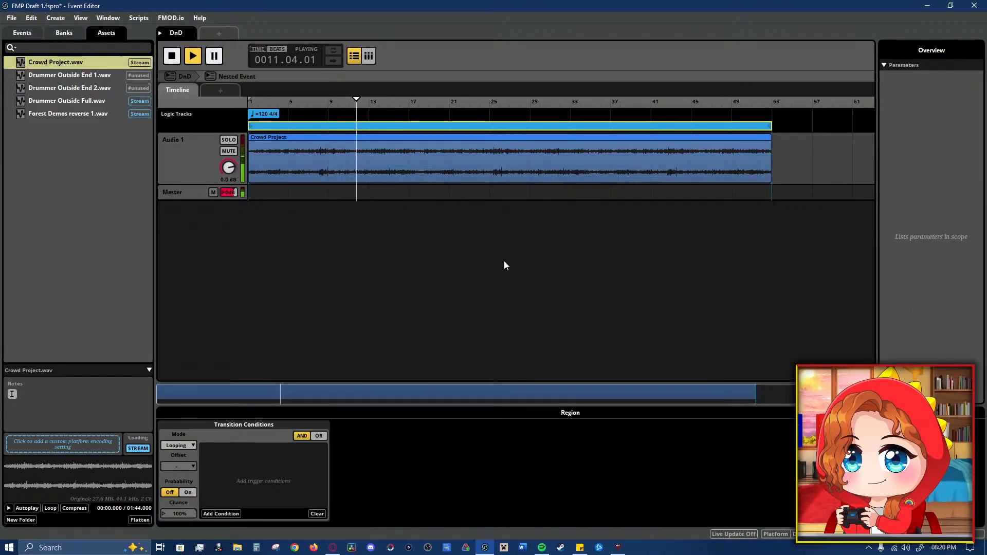
{"action": "left_click", "coordinate": [753, 155]}
{"action": "left_click", "coordinate": [742, 121]}
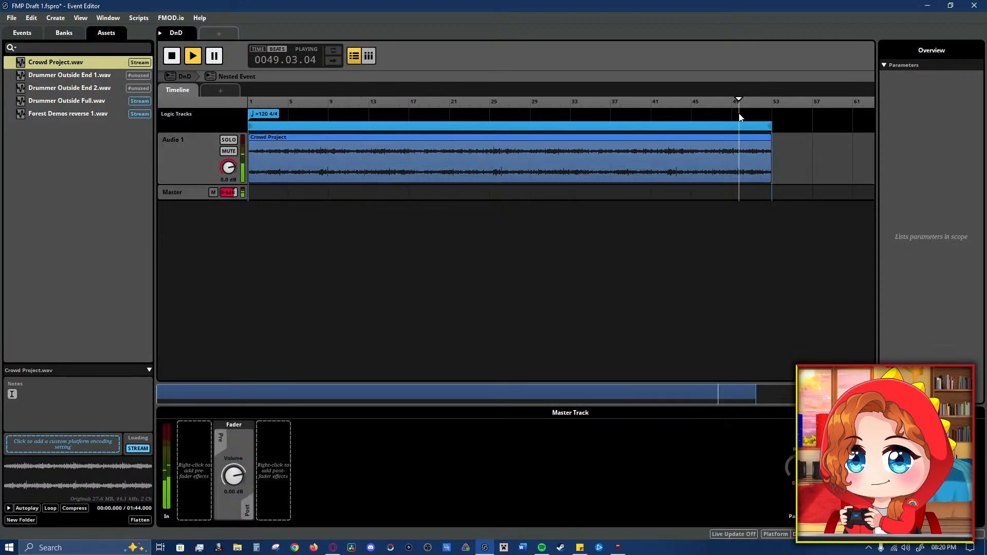
{"action": "left_click", "coordinate": [762, 117]}
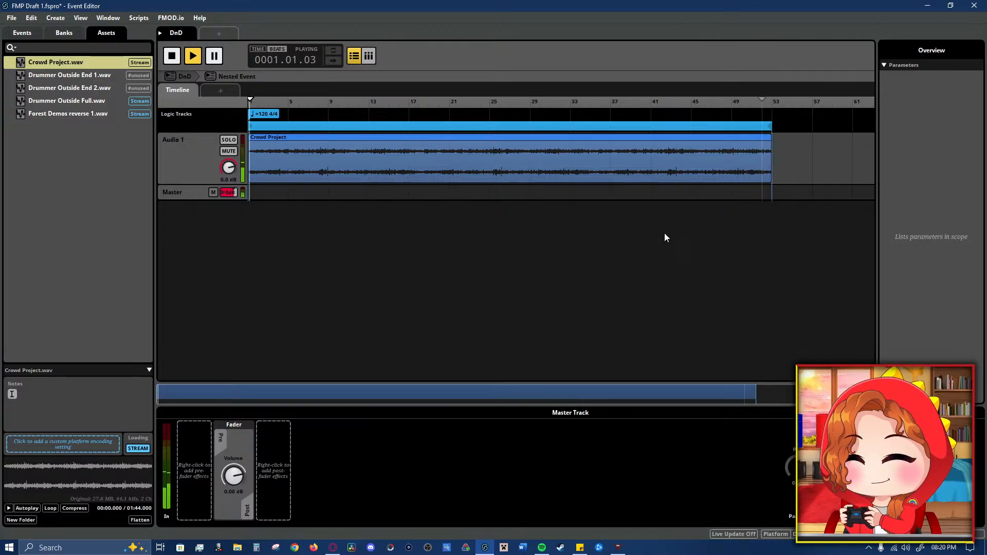
{"action": "key", "text": "space"}
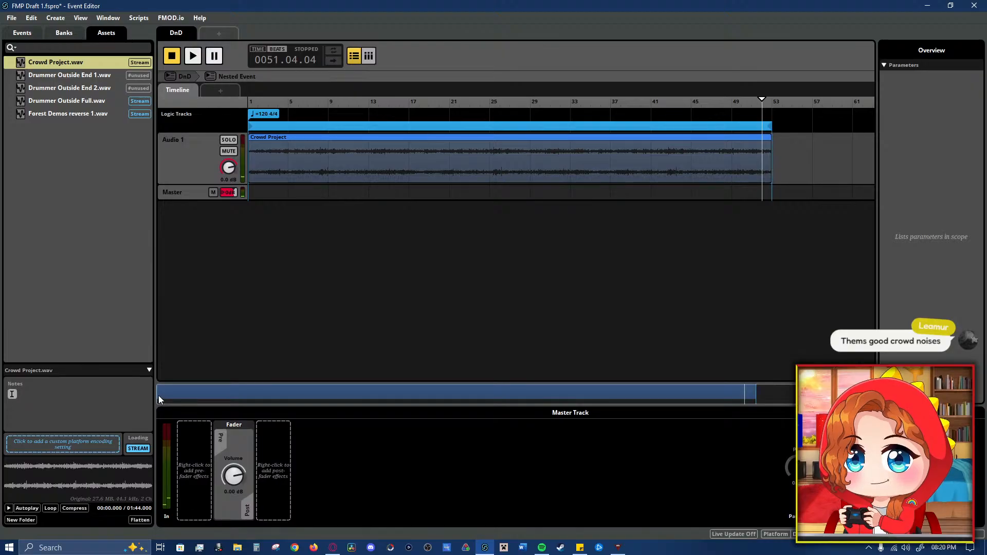
- Shorten the loop region in the nested event so that it ends at bar 52
{"action": "left_click_drag", "start_coordinate": [159, 400], "coordinate": [753, 397]}
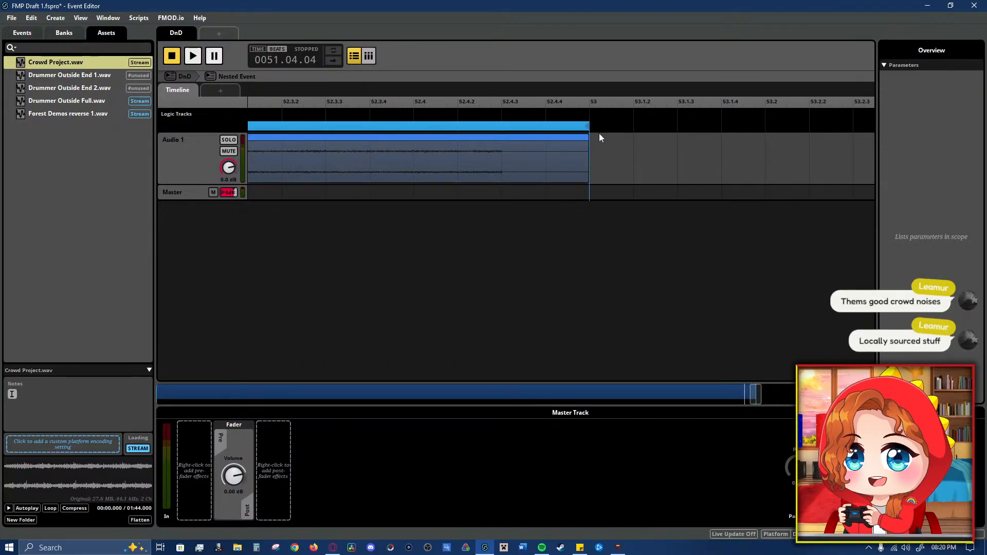
{"action": "left_click_drag", "start_coordinate": [751, 395], "coordinate": [710, 397]}
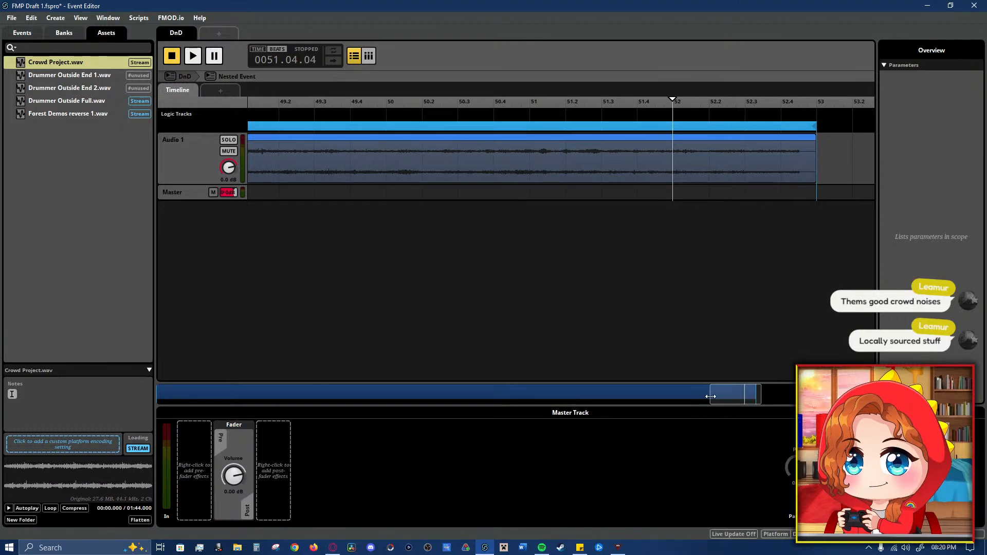
{"action": "left_click", "coordinate": [816, 154]}
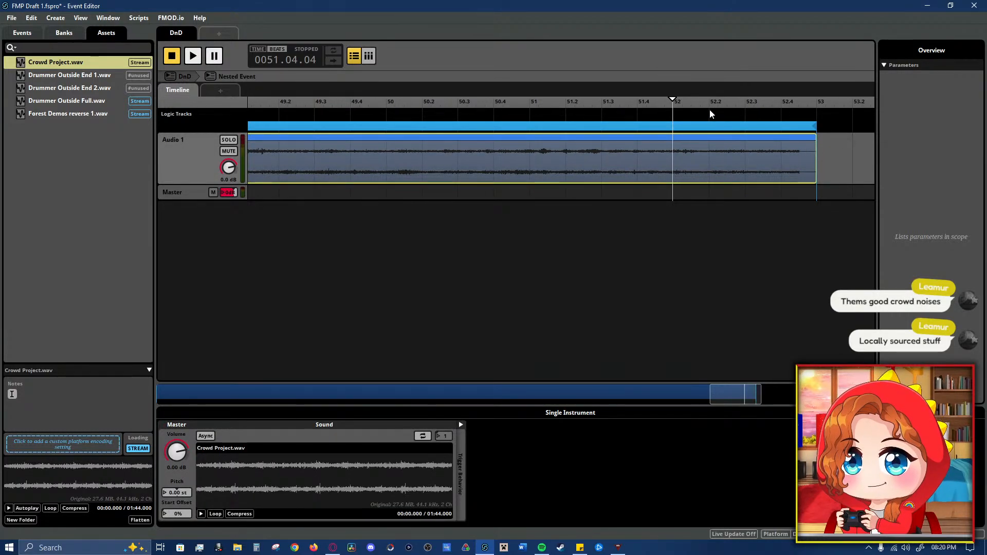
{"action": "left_click", "coordinate": [649, 117]}
{"action": "left_click_drag", "start_coordinate": [816, 127], "coordinate": [668, 132]}
- Play the crowd ambience from bar 49 through the end of the shortened loop region to check the transition
{"action": "left_click", "coordinate": [301, 115]}
{"action": "key", "text": "space"}
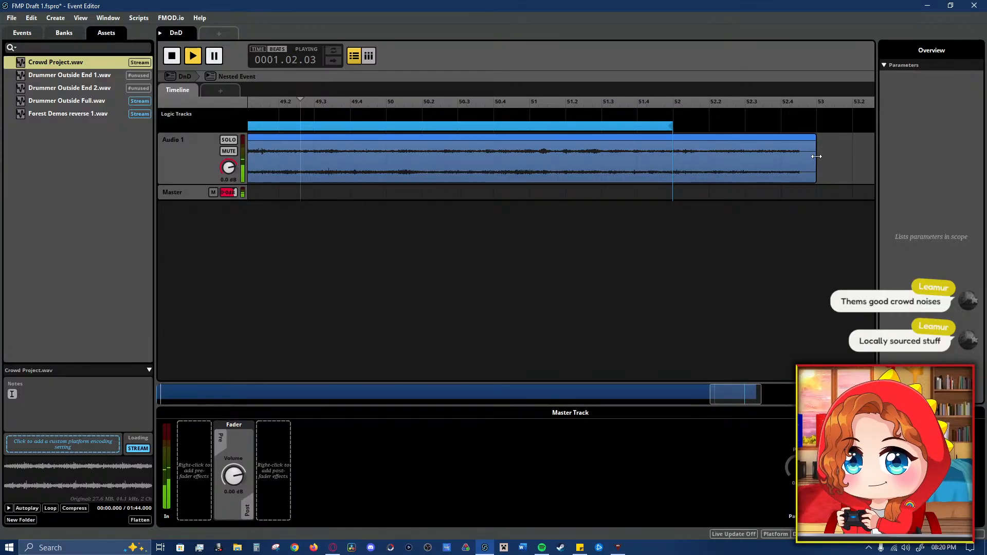
{"action": "left_click_drag", "start_coordinate": [715, 399], "coordinate": [128, 406]}
{"action": "key", "text": "space"}
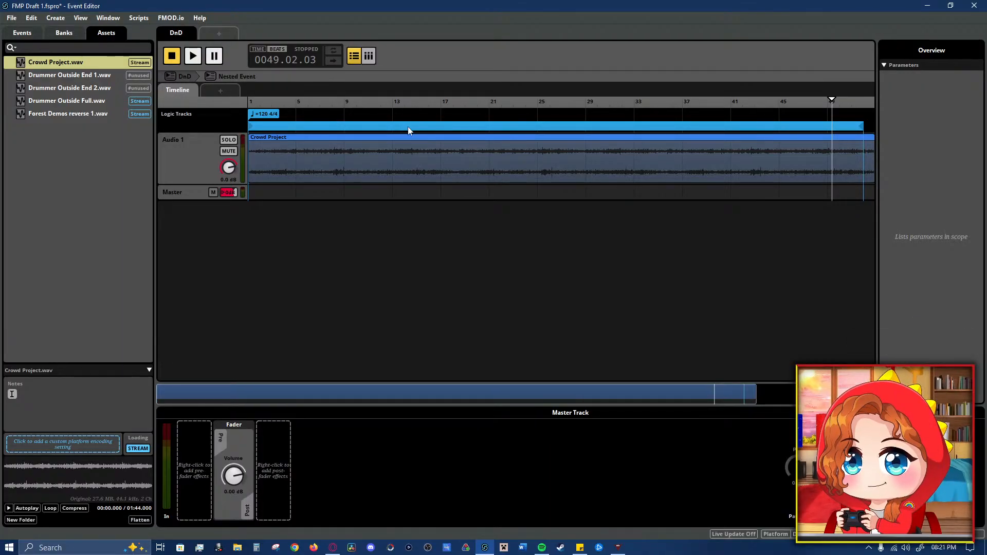
- Move the start of the loop region to about bar 18, fine-tuning it against the Crowd Project waveform
{"action": "left_click_drag", "start_coordinate": [252, 128], "coordinate": [451, 124]}
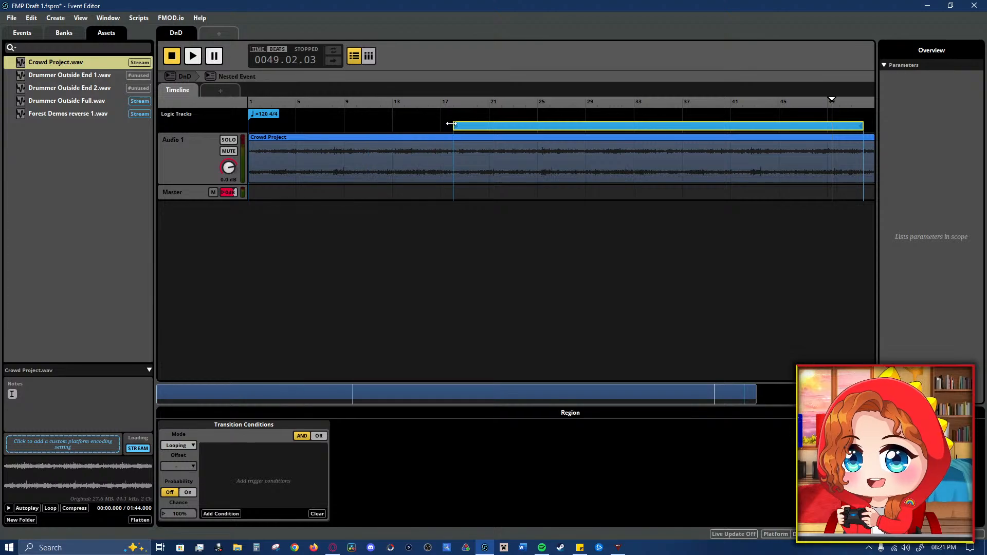
{"action": "left_click", "coordinate": [451, 124]}
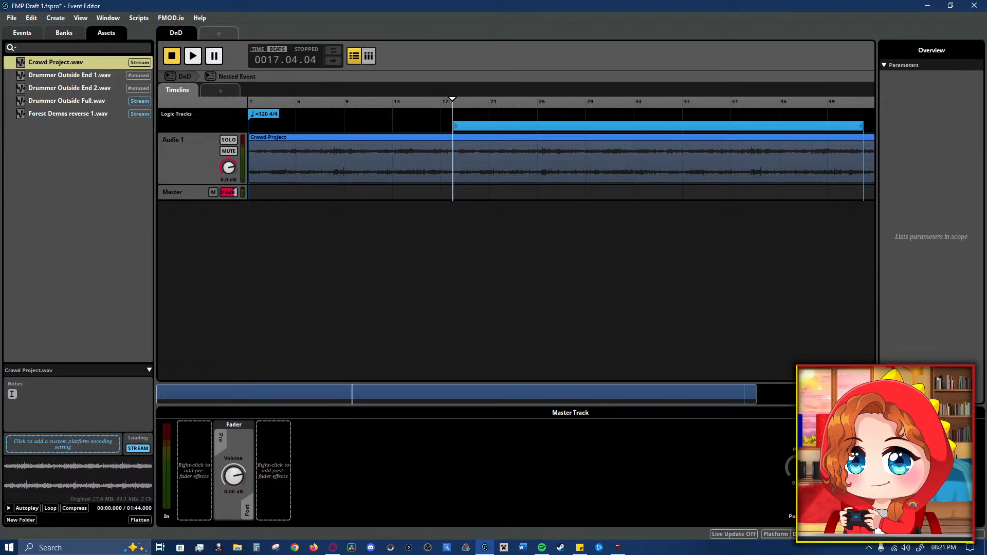
{"action": "left_click_drag", "start_coordinate": [158, 393], "coordinate": [329, 396]}
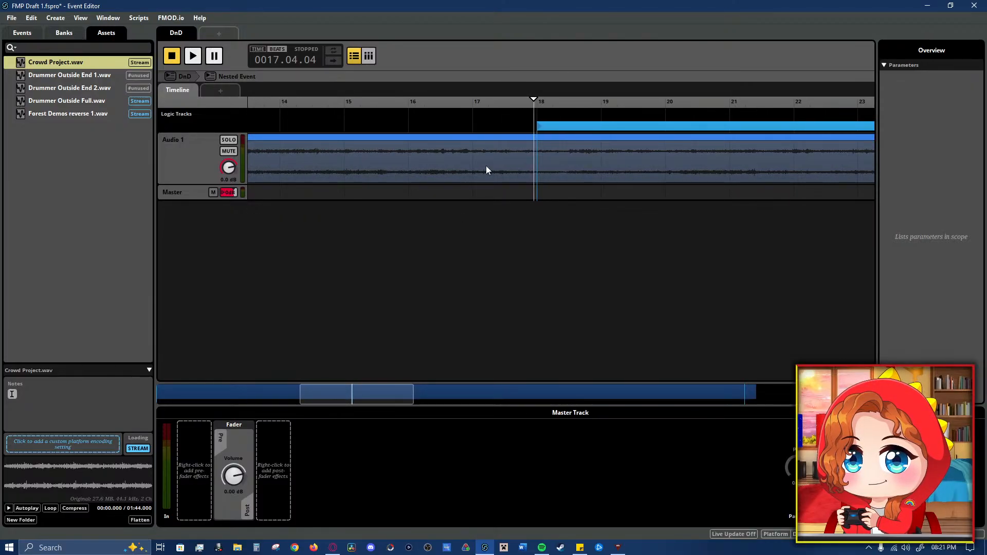
{"action": "left_click_drag", "start_coordinate": [538, 126], "coordinate": [560, 123]}
{"action": "left_click_drag", "start_coordinate": [302, 397], "coordinate": [787, 395]}
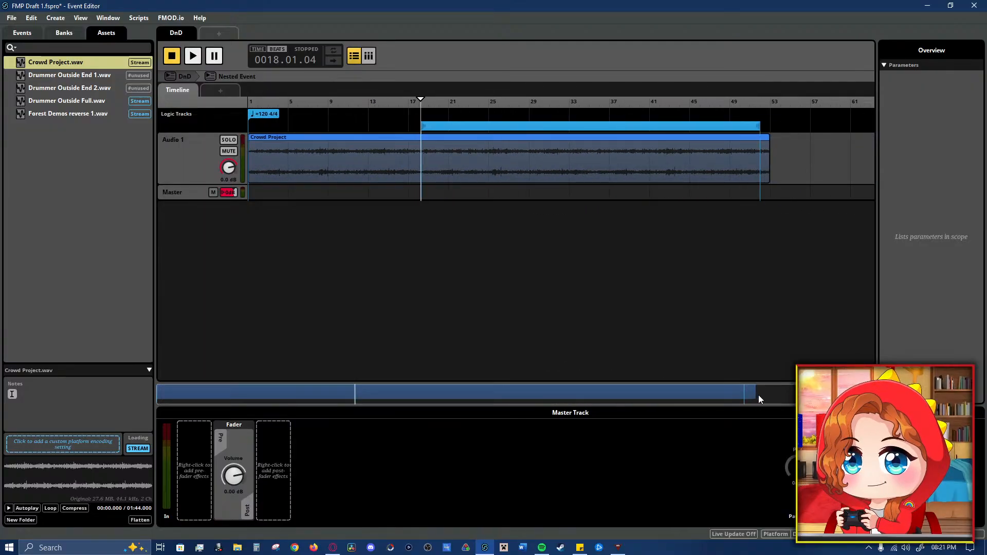
- Audition the jump from the loop region's end back to bar 18, starting playback near bar 51
{"action": "key", "text": "space"}
{"action": "left_click", "coordinate": [753, 124]}
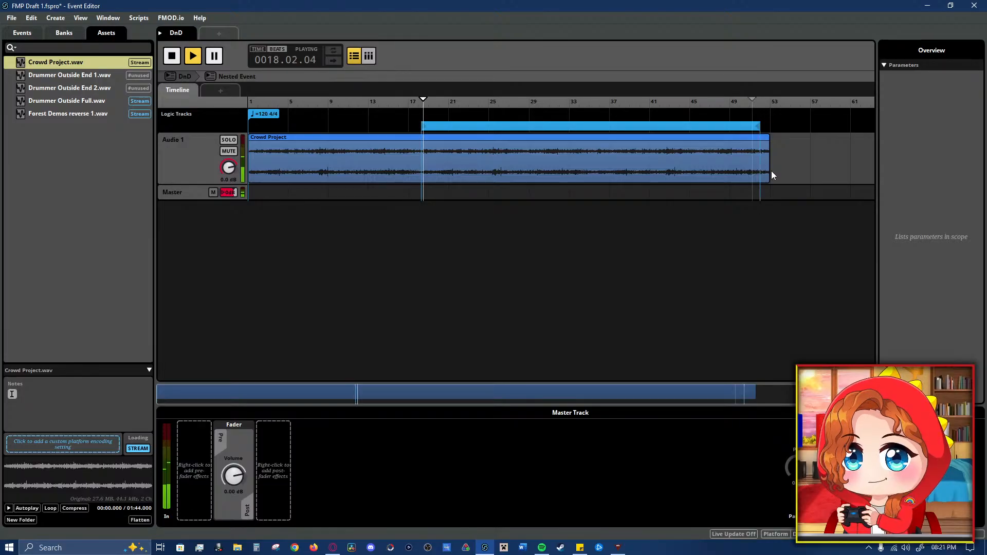
{"action": "key", "text": "space"}
- Extend the end of the loop region to 52.4.3, where the Crowd Project waveform runs out
{"action": "left_click", "coordinate": [756, 126]}
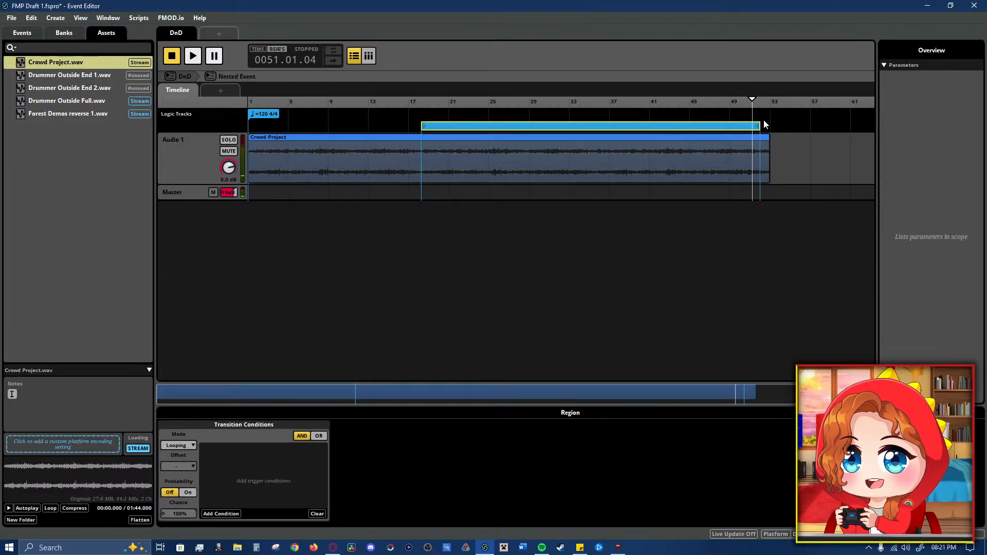
{"action": "left_click", "coordinate": [764, 122]}
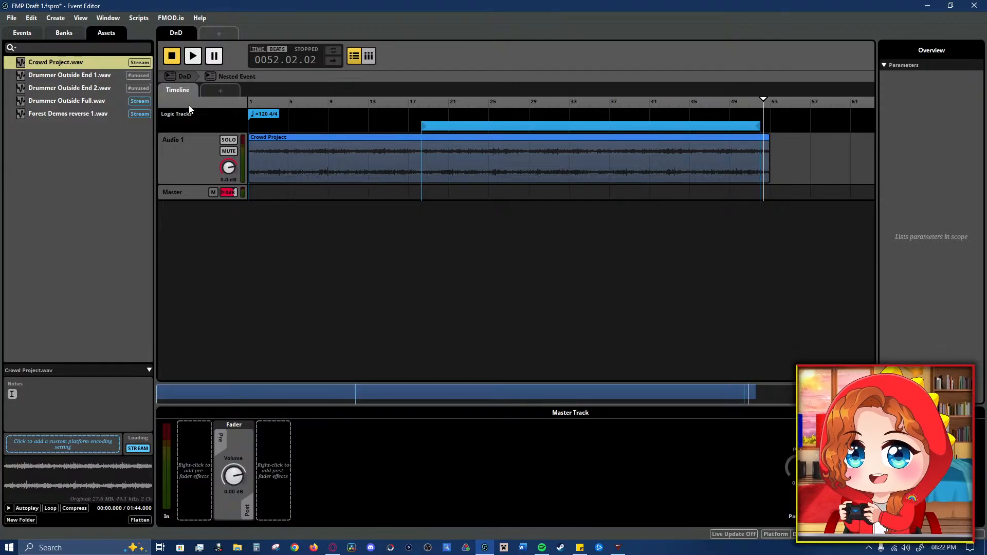
{"action": "left_click_drag", "start_coordinate": [156, 395], "coordinate": [747, 395]}
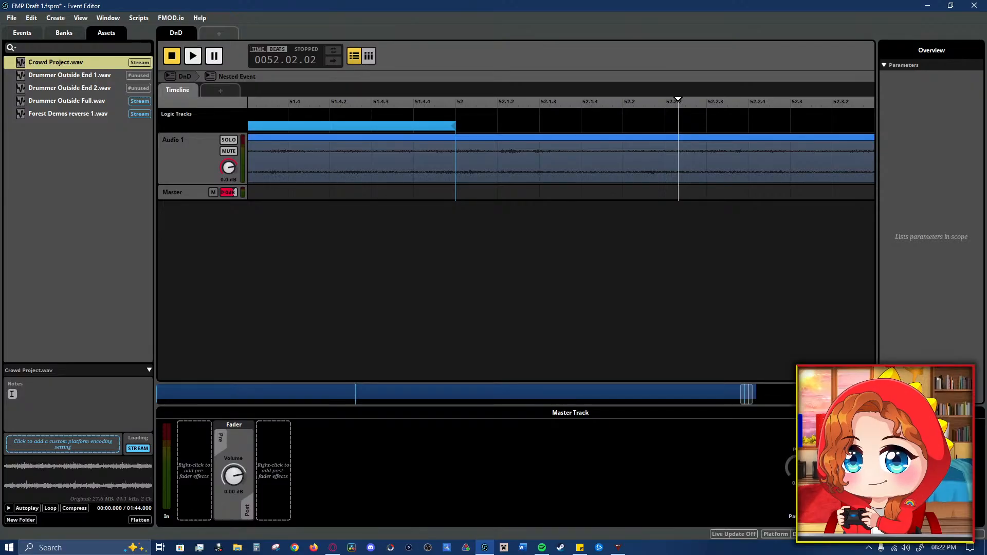
{"action": "left_click_drag", "start_coordinate": [455, 131], "coordinate": [746, 130]}
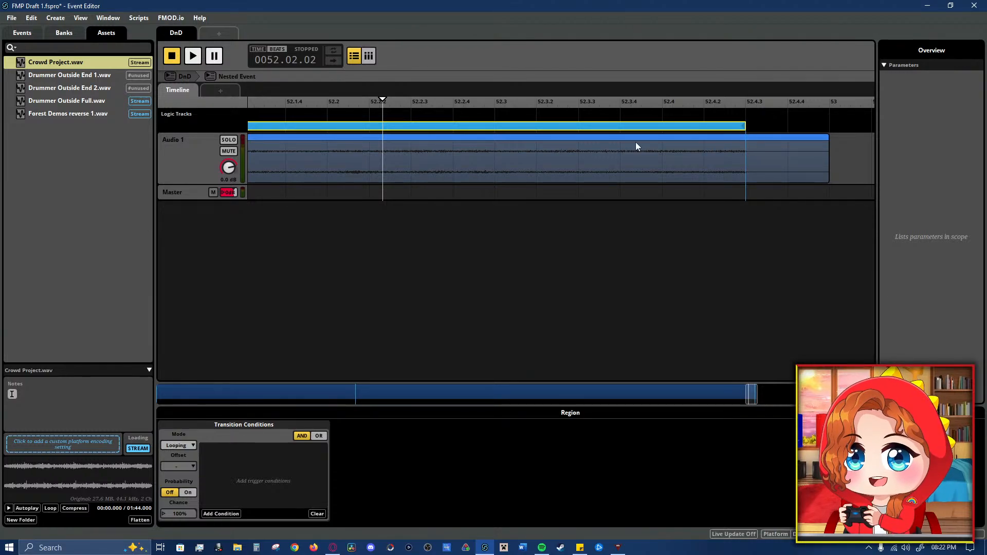
- Play the crowd clip from bar 52 to hear the extended region loop back to bar 18
{"action": "left_click", "coordinate": [464, 147]}
{"action": "key", "text": "space"}
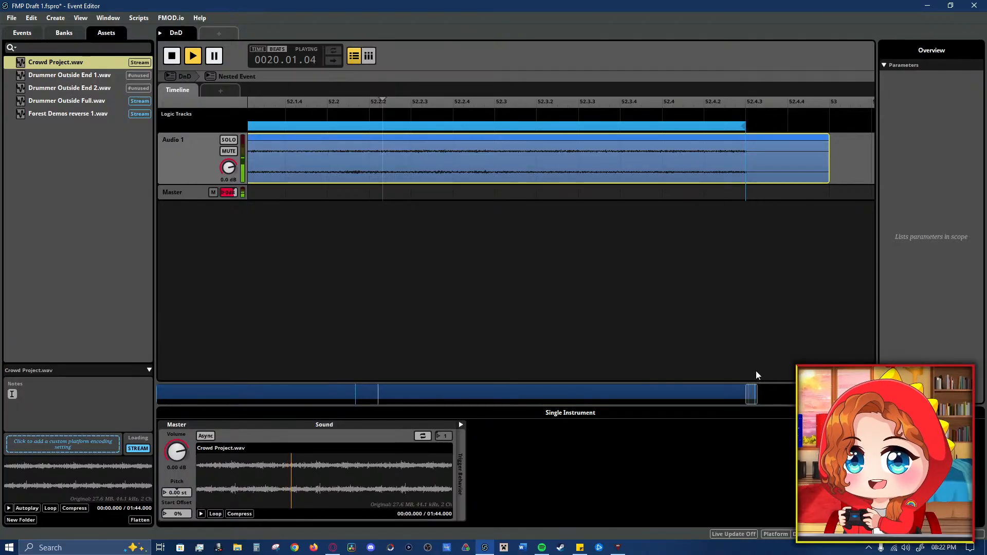
{"action": "double_click", "coordinate": [749, 395]}
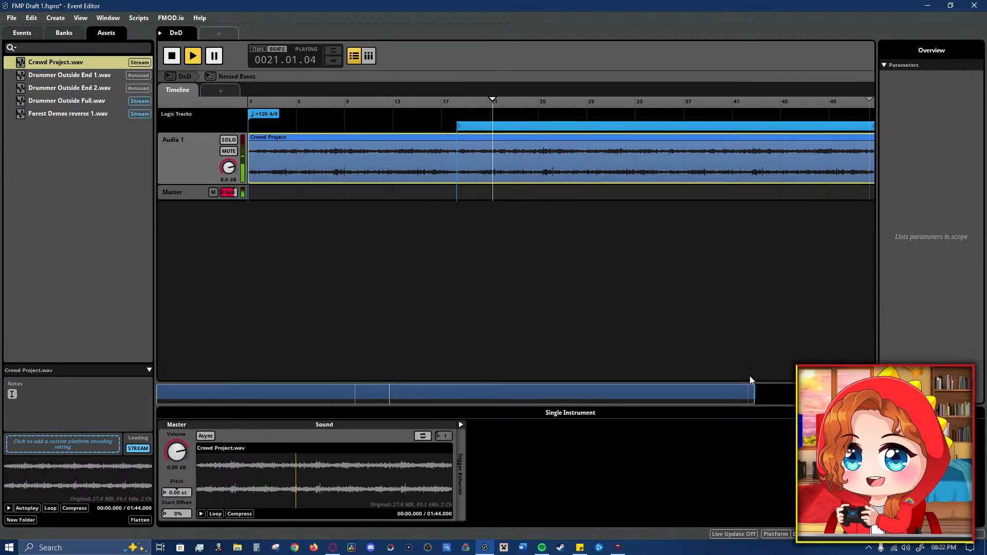
{"action": "left_click_drag", "start_coordinate": [755, 394], "coordinate": [875, 393]}
{"action": "key", "text": "space"}
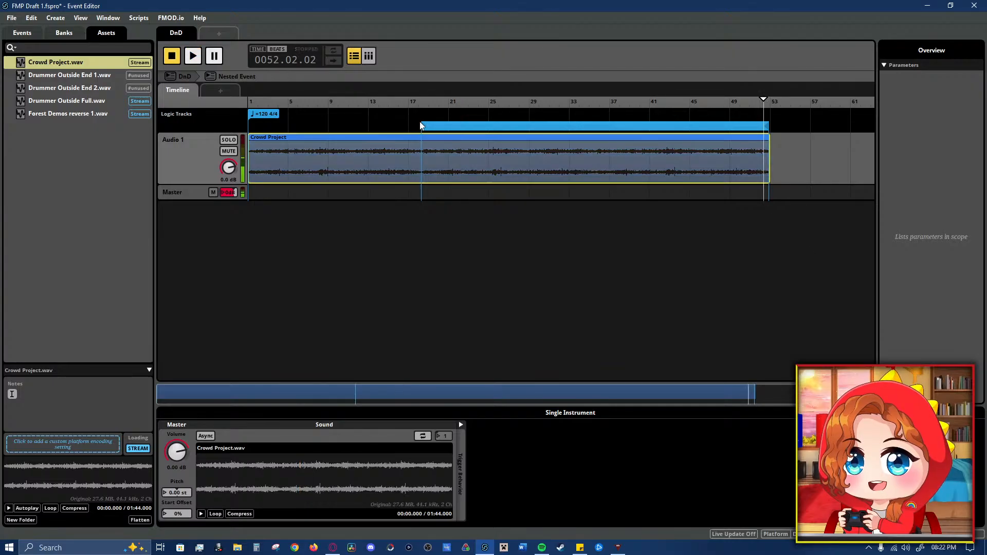
- Try looping with the region's start stretched back to bar 1, and undo the change
{"action": "left_click_drag", "start_coordinate": [421, 126], "coordinate": [145, 149]}
{"action": "key", "text": "space"}
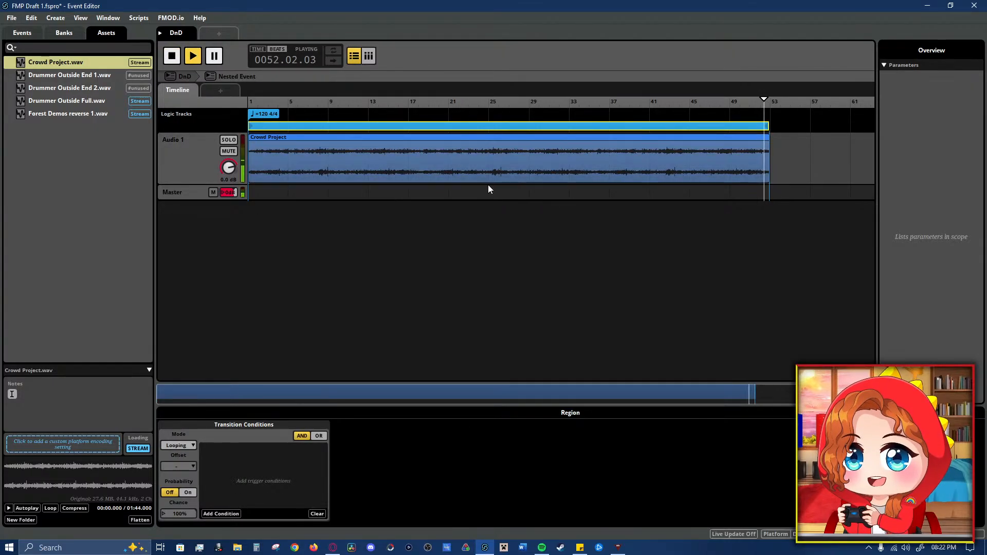
{"action": "key", "text": "space"}
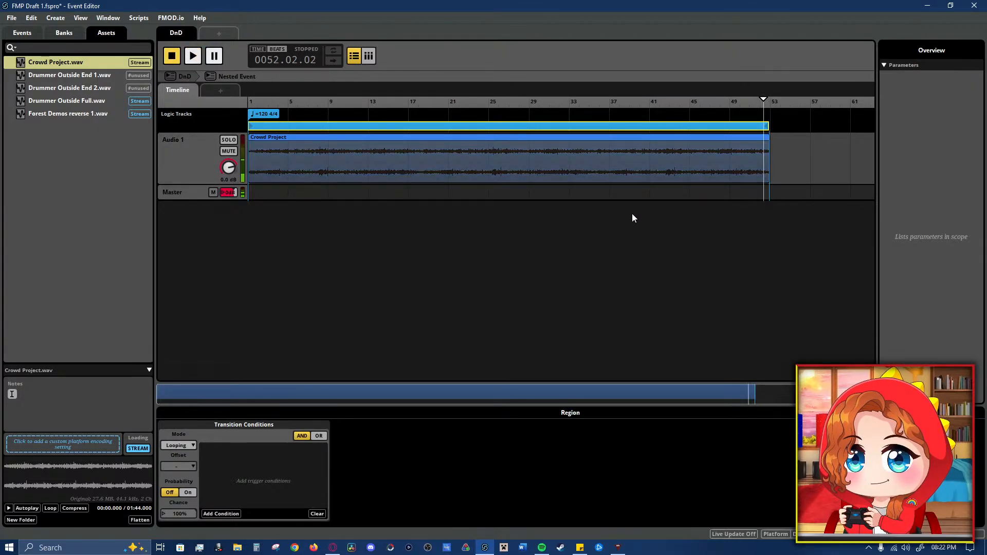
{"action": "key", "text": "ctrl+z"}
- Audition the loop transition once more with the region starting at bar 18, and select the Crowd Project clip
{"action": "key", "text": "space"}
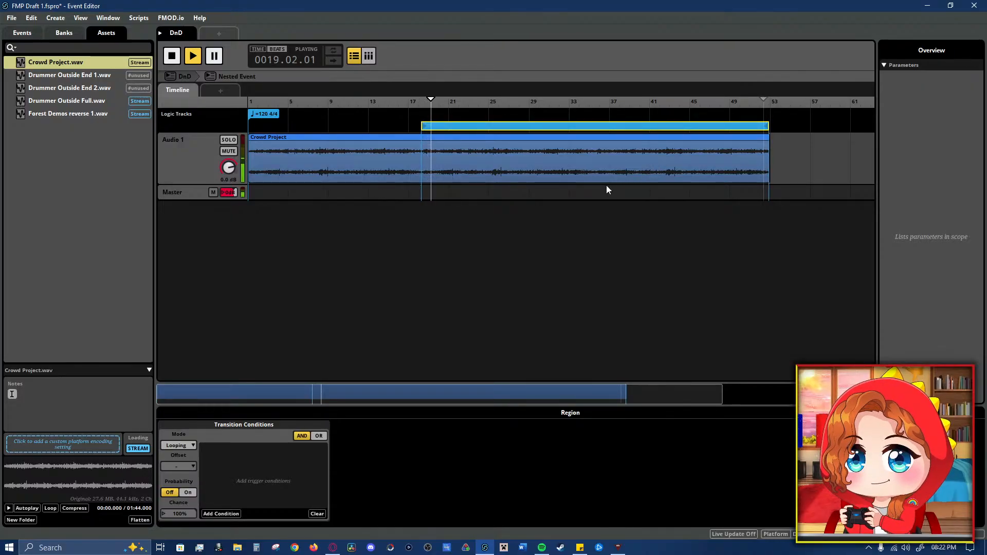
{"action": "key", "text": "space"}
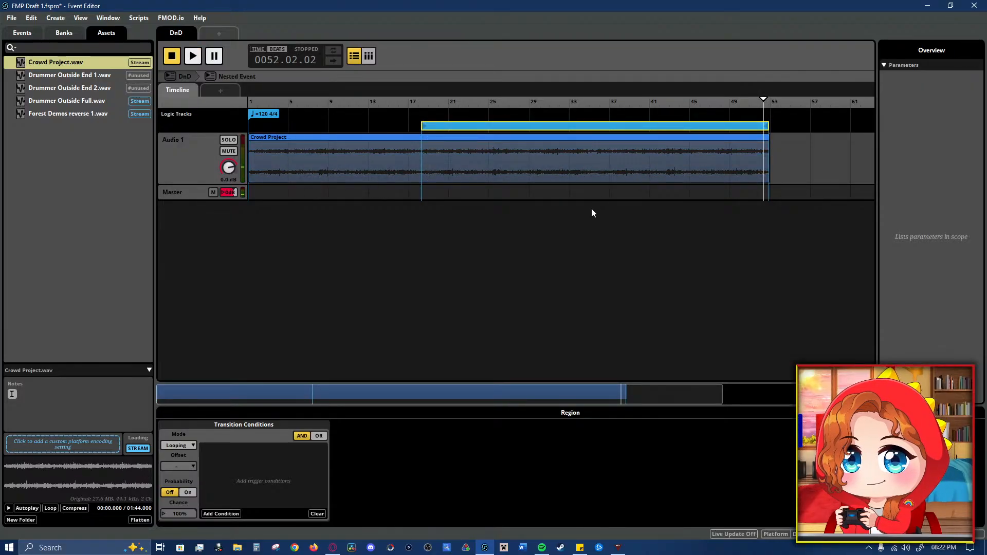
{"action": "left_click", "coordinate": [353, 165]}
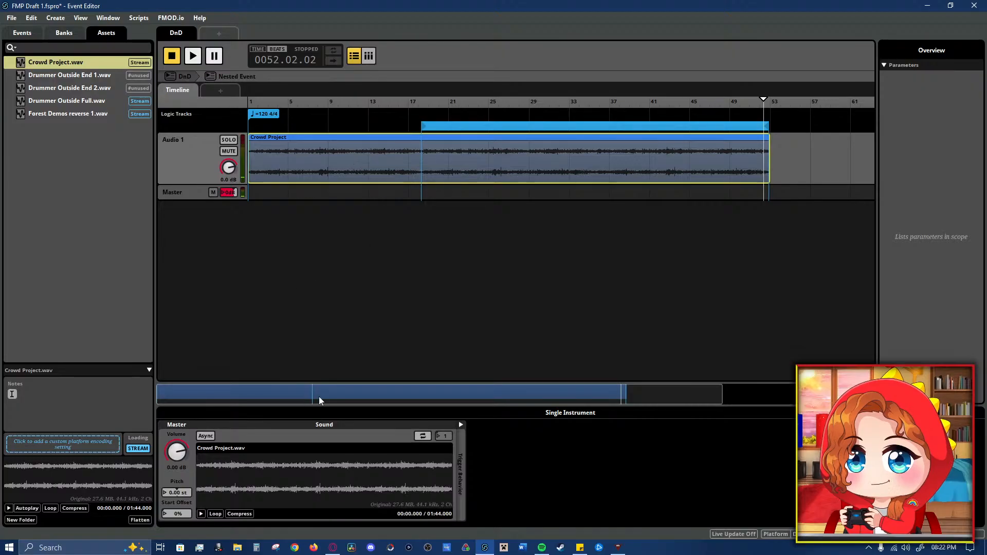
- Rename the nested event's Audio 1 track to Crowd and add a pre-fader Reverb effect to it
{"action": "double_click", "coordinate": [189, 140]}
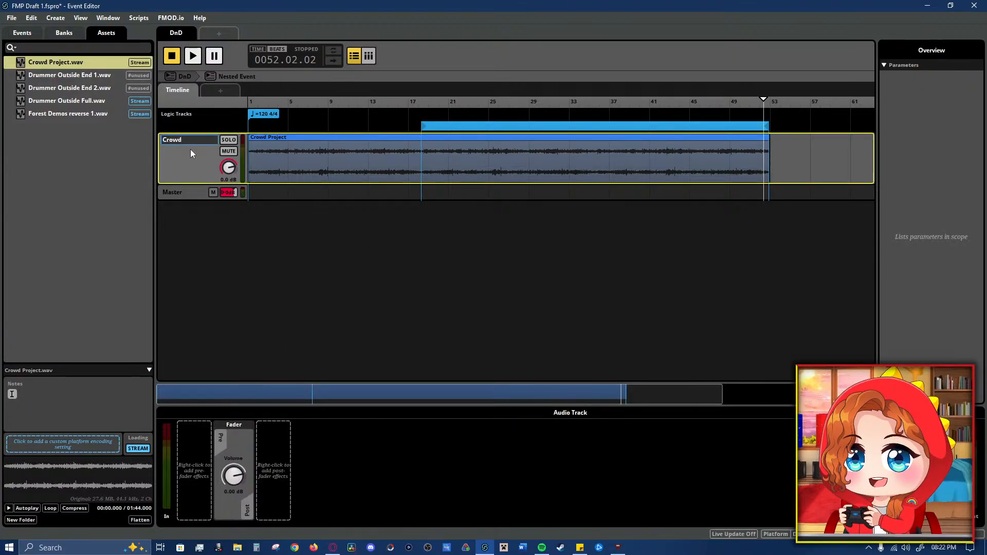
{"action": "key", "text": "Return"}
{"action": "right_click", "coordinate": [195, 471]}
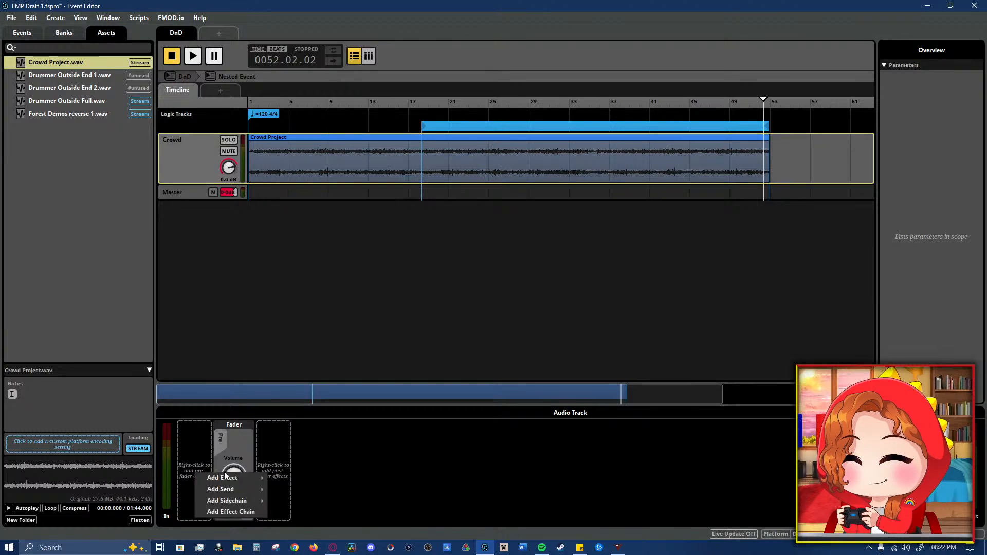
{"action": "mouse_move", "coordinate": [260, 476]}
{"action": "left_click", "coordinate": [338, 451]}
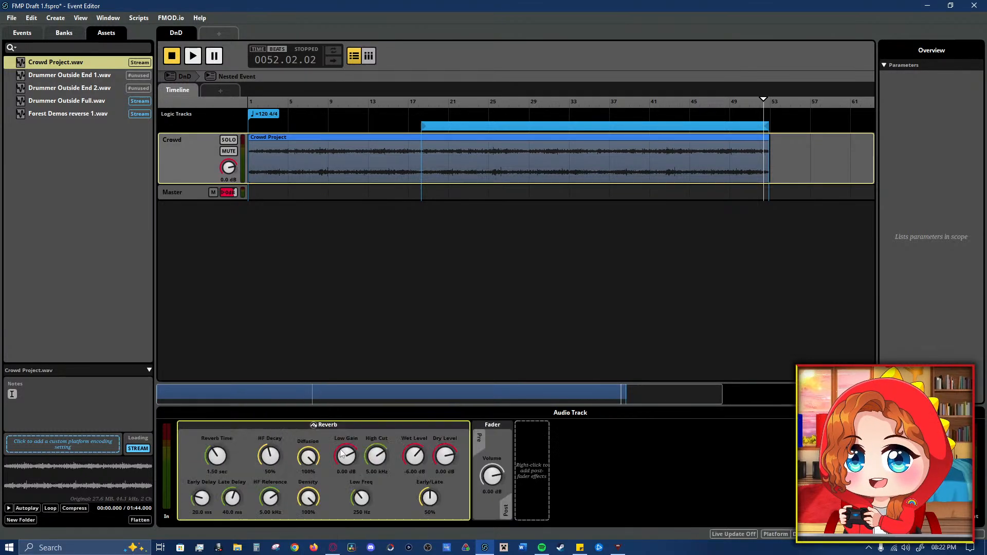
- Audition the crowd reverb and lower its wet level to -34.0 dB, followed by -oo dB
{"action": "key", "text": "space"}
{"action": "left_click_drag", "start_coordinate": [427, 465], "coordinate": [440, 438]}
{"action": "key", "text": "space"}
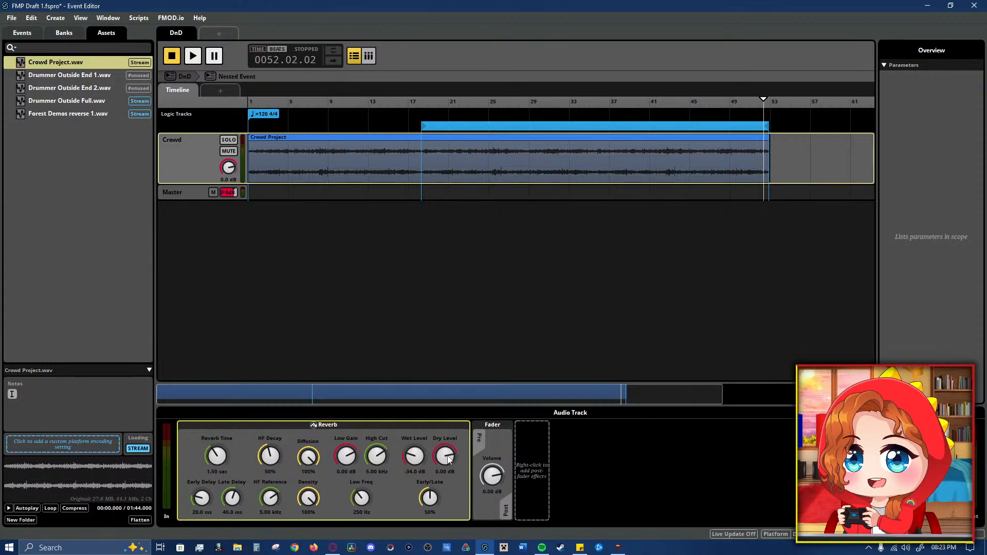
{"action": "left_click_drag", "start_coordinate": [415, 457], "coordinate": [414, 491]}
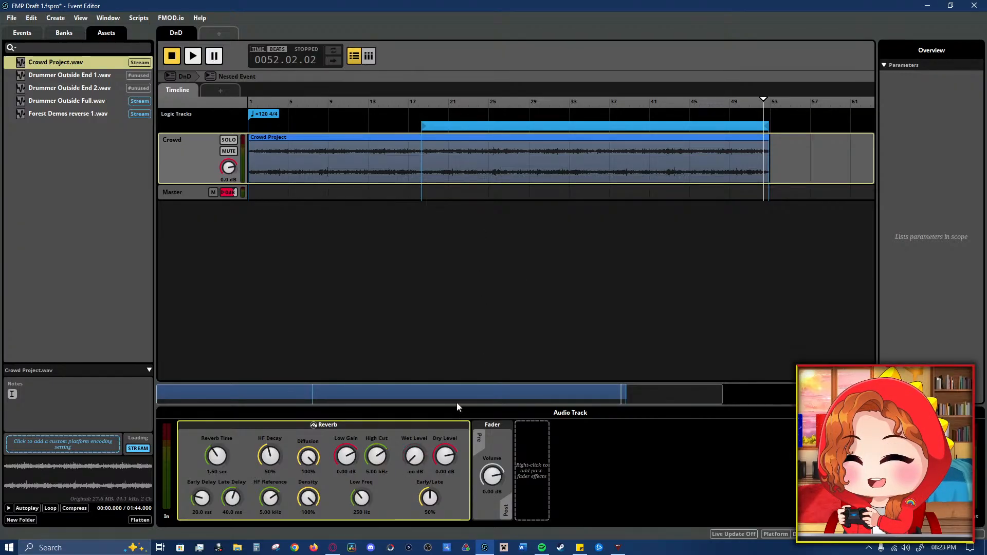
- Compare the reverb during playback with wet at 0 dB and dry at -oo dB, restoring dry to 0 dB and lowering the wet level
{"action": "key", "text": "space"}
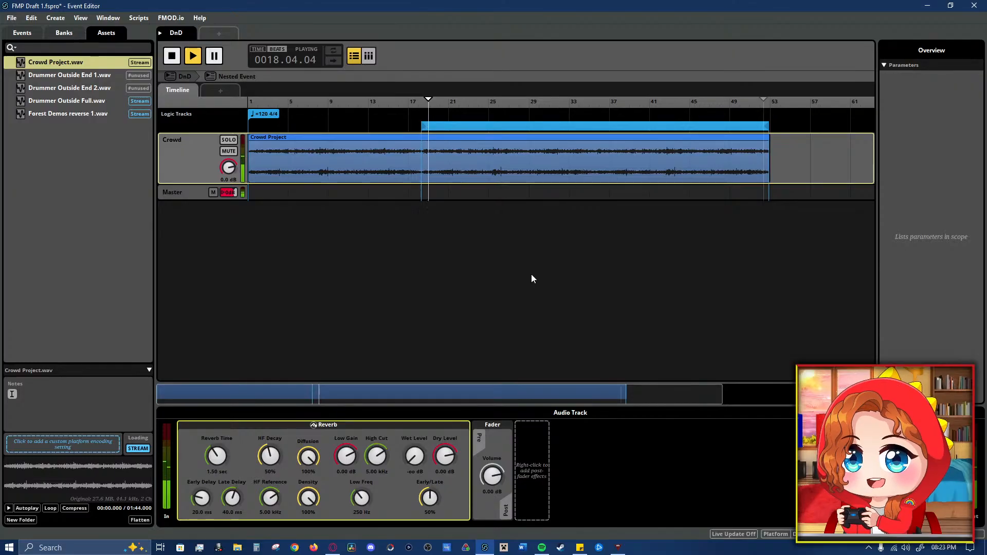
{"action": "double_click", "coordinate": [416, 458]}
{"action": "left_click_drag", "start_coordinate": [443, 458], "coordinate": [444, 537]}
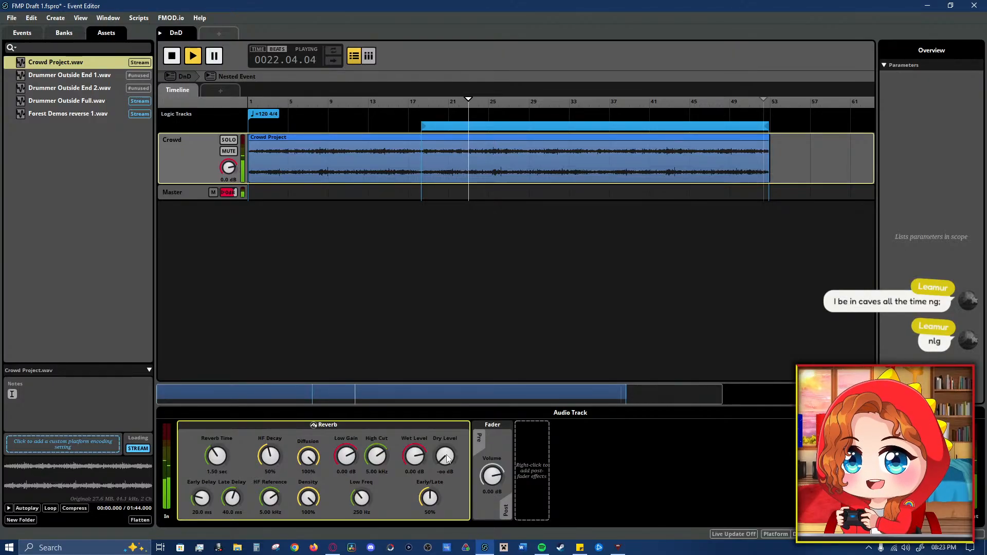
{"action": "left_click_drag", "start_coordinate": [446, 456], "coordinate": [446, 379]}
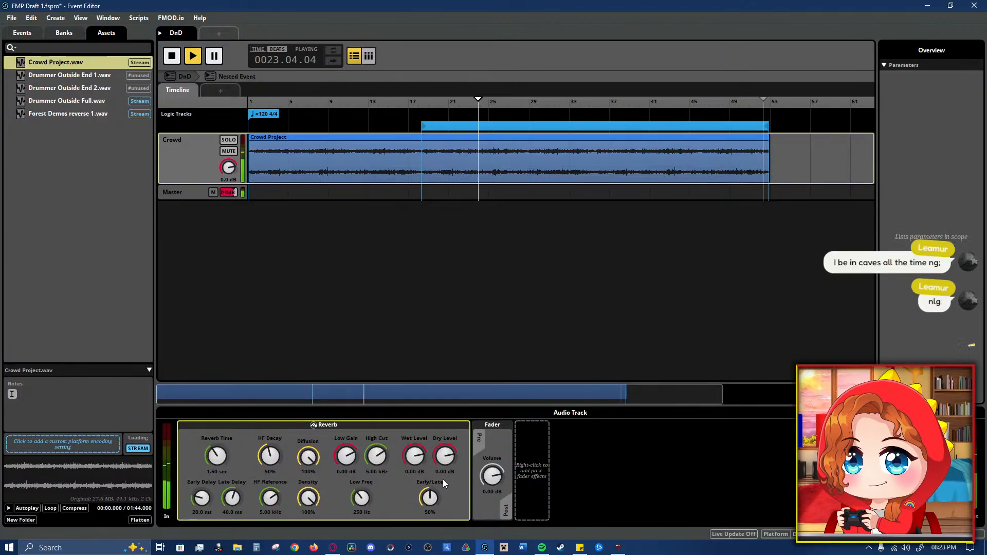
{"action": "left_click_drag", "start_coordinate": [415, 456], "coordinate": [415, 514]}
{"action": "left_click", "coordinate": [752, 147]}
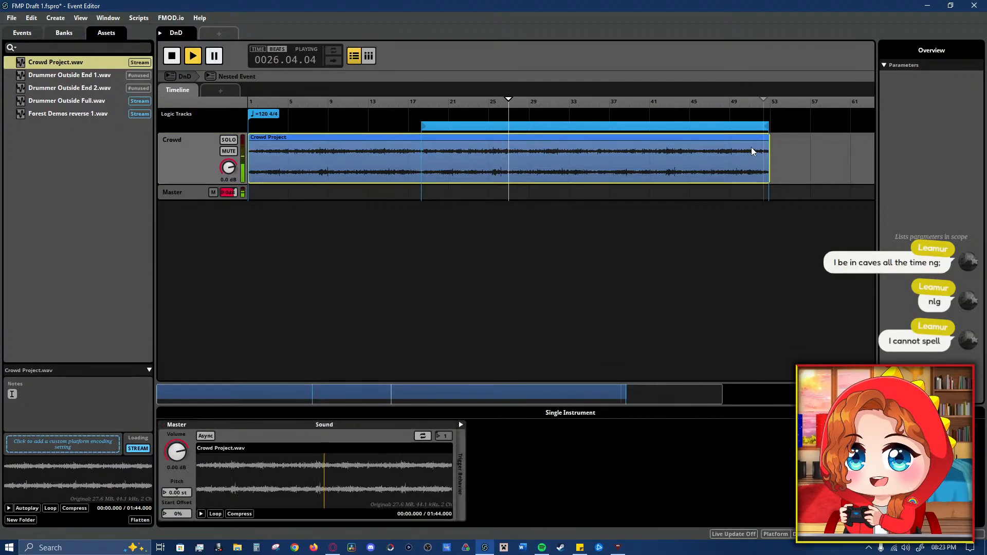
- Stop playback and audition the crowd loop transition from 51.03.02, stopping after the jump back to the region's start
{"action": "left_click", "coordinate": [751, 193]}
{"action": "key", "text": "space"}
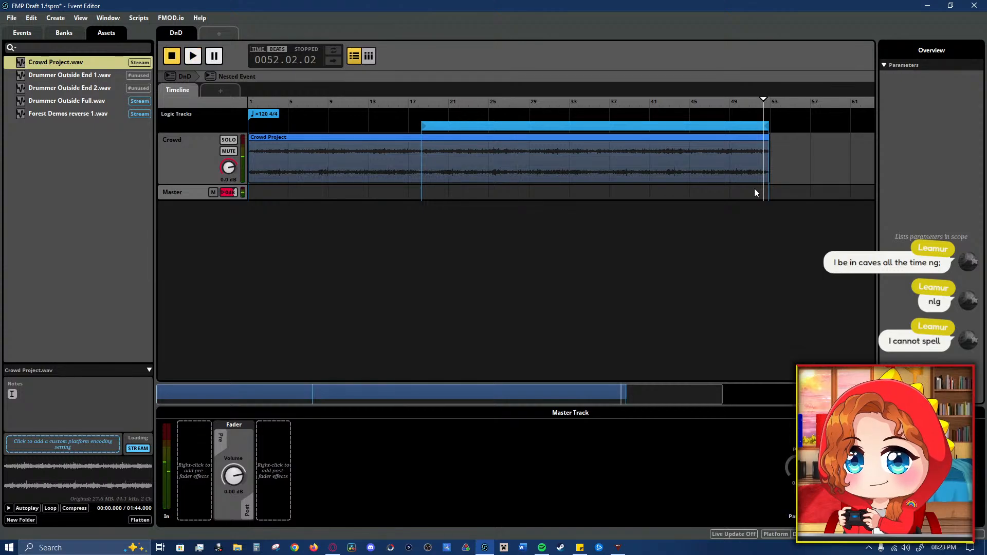
{"action": "left_click", "coordinate": [761, 111]}
{"action": "key", "text": "space"}
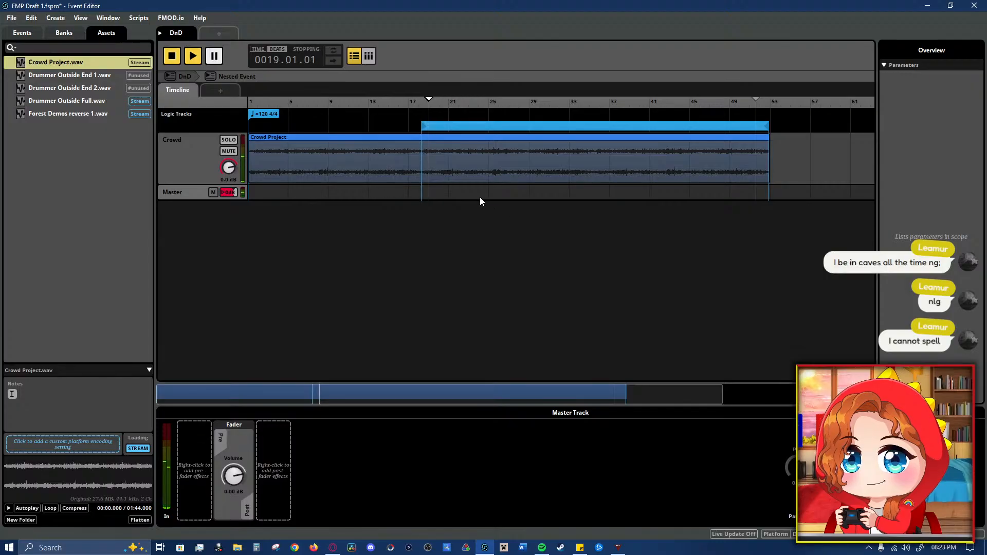
{"action": "key", "text": "space"}
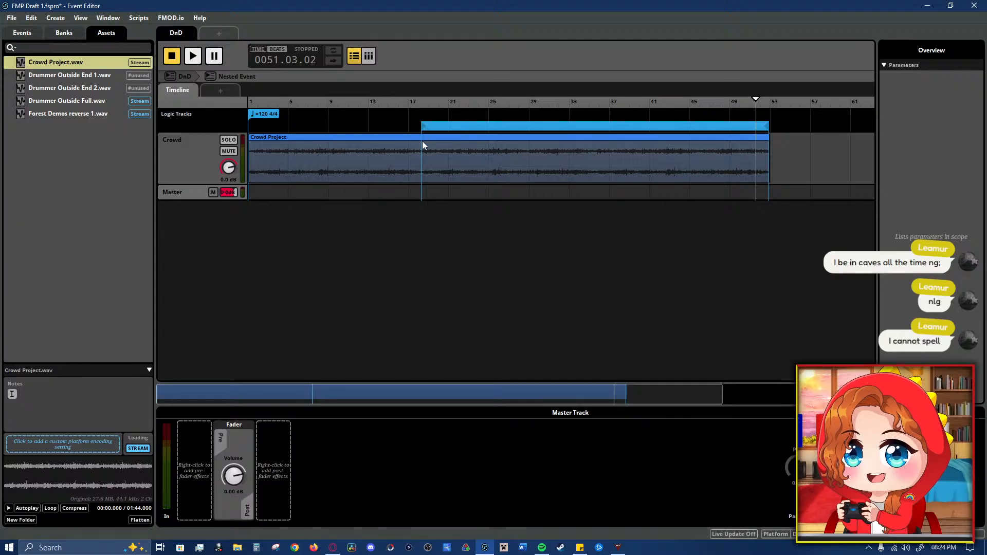
{"action": "left_click", "coordinate": [448, 170]}
{"action": "left_click", "coordinate": [453, 193]}
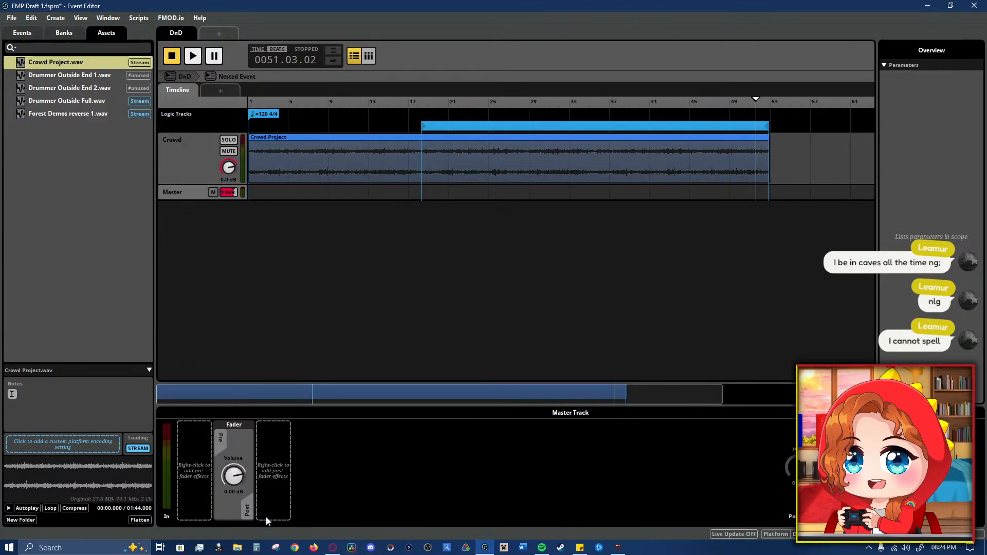
{"action": "left_click", "coordinate": [324, 167]}
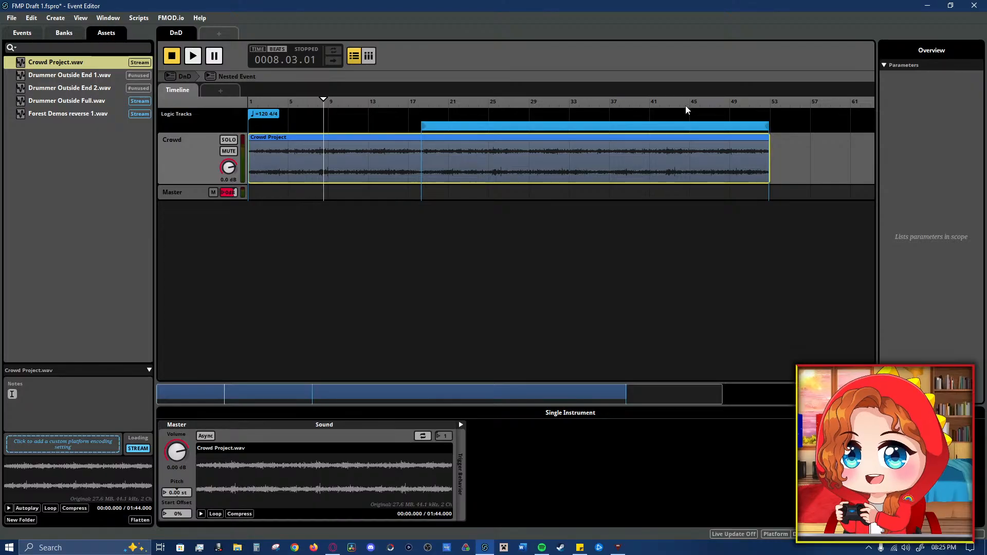
- Place the playhead at 35.03.02 in the nested event and shorten the loop region to end there
{"action": "left_click", "coordinate": [591, 119]}
{"action": "left_click_drag", "start_coordinate": [582, 110], "coordinate": [591, 110]}
{"action": "left_click_drag", "start_coordinate": [593, 108], "coordinate": [596, 108]}
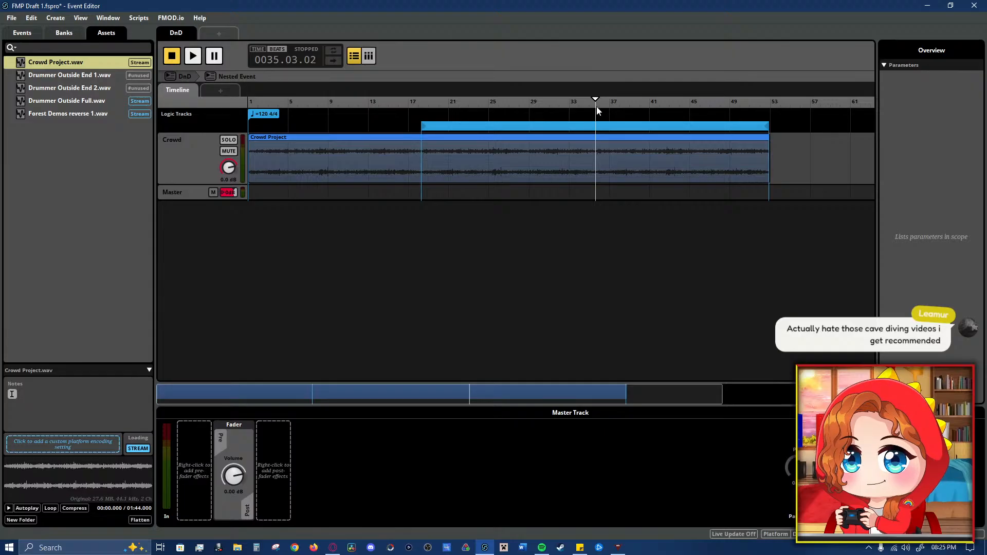
{"action": "left_click_drag", "start_coordinate": [767, 124], "coordinate": [600, 122]}
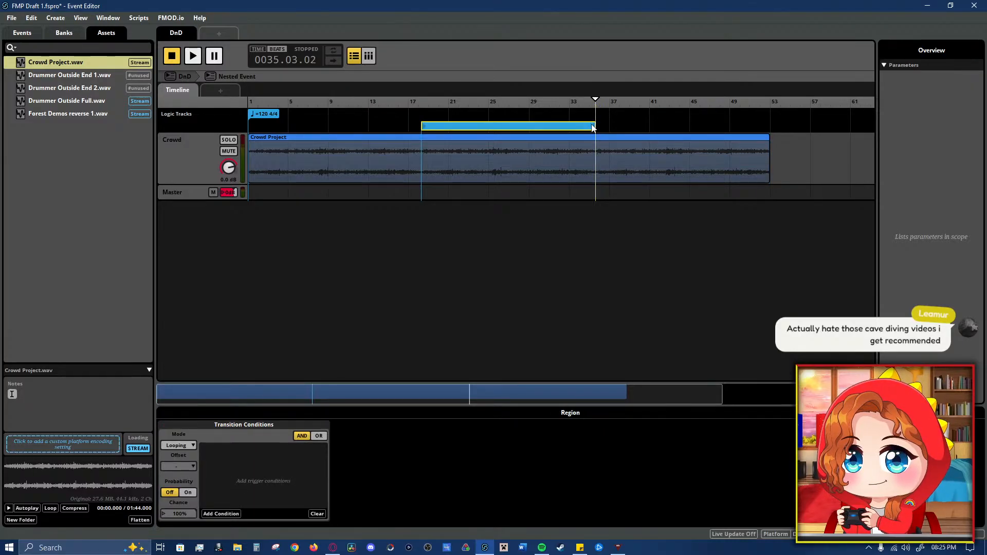
- Fine-tune the loop region's end to just past beat 35.3, auditioning the transition from 35.01.03 after each adjustment
{"action": "left_click_drag", "start_coordinate": [722, 396], "coordinate": [471, 395]}
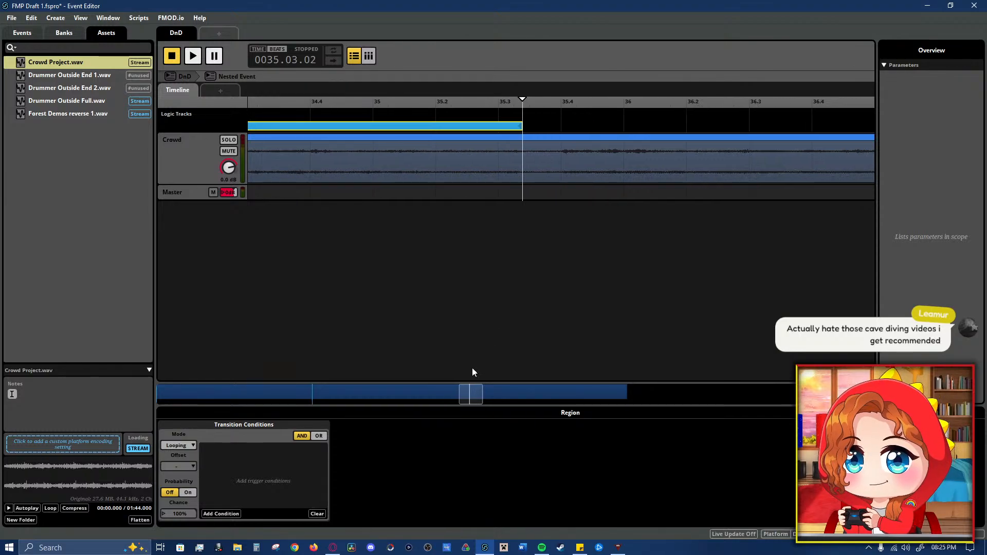
{"action": "left_click", "coordinate": [501, 103]}
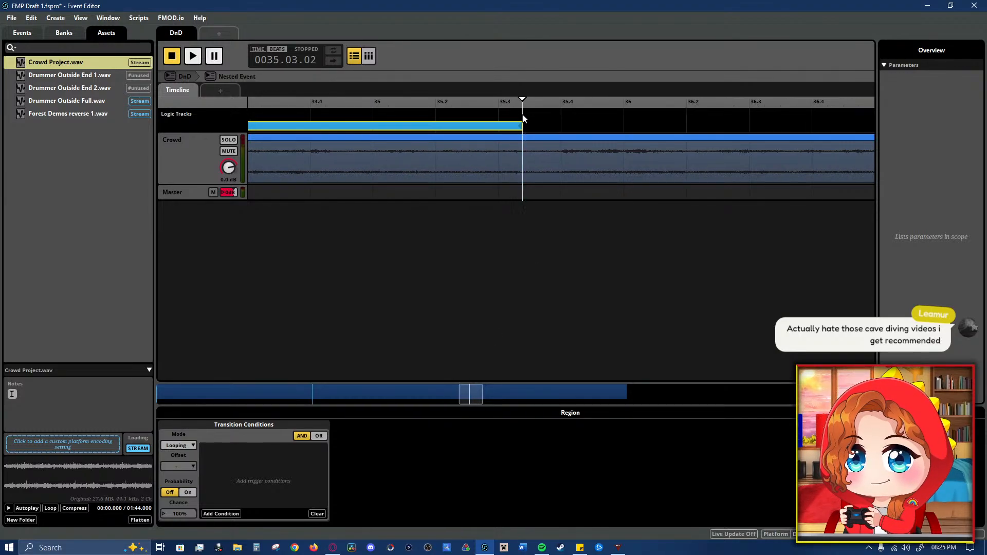
{"action": "left_click_drag", "start_coordinate": [523, 114], "coordinate": [524, 136]}
{"action": "left_click_drag", "start_coordinate": [511, 192], "coordinate": [537, 187]}
{"action": "left_click_drag", "start_coordinate": [520, 126], "coordinate": [527, 126]}
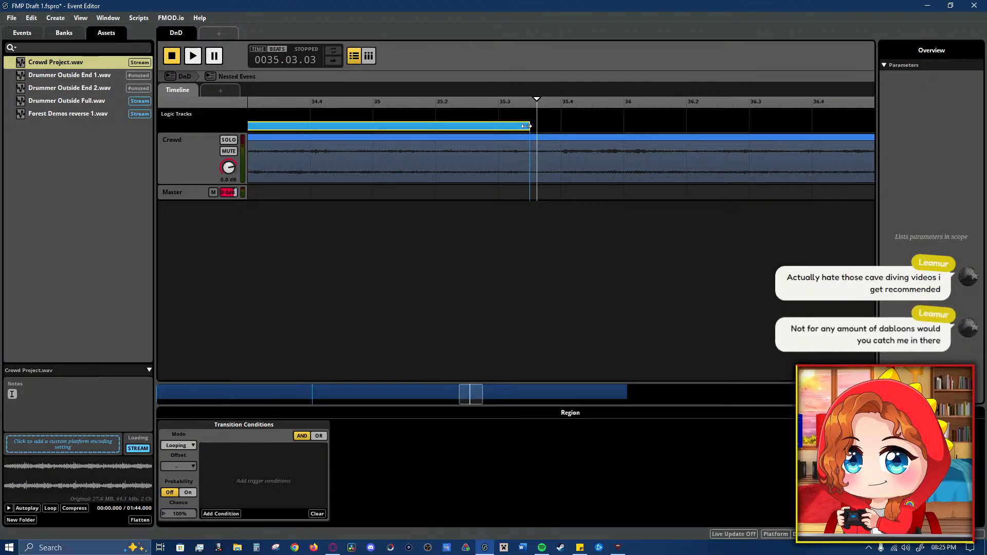
{"action": "left_click", "coordinate": [415, 116]}
{"action": "key", "text": "space"}
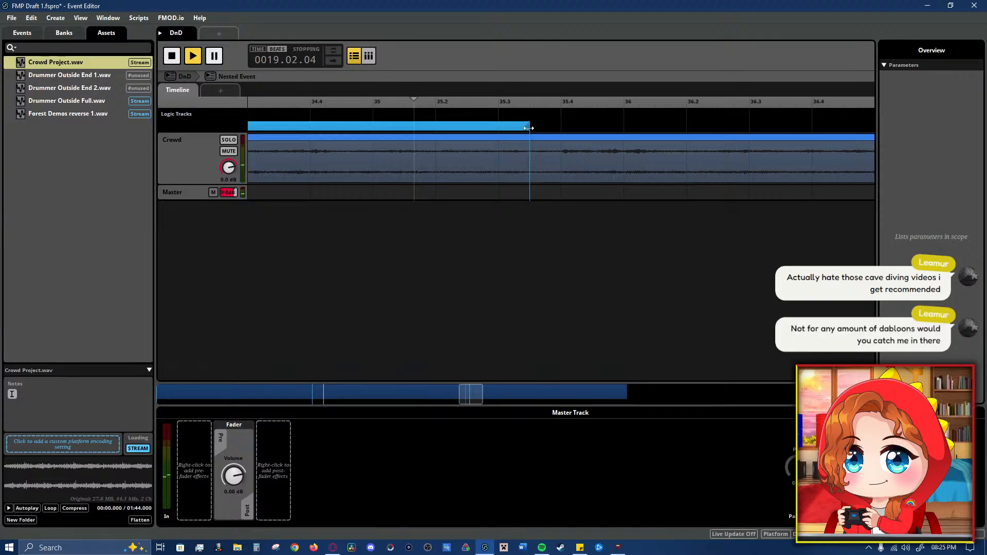
{"action": "left_click_drag", "start_coordinate": [529, 126], "coordinate": [514, 126]}
{"action": "key", "text": "space"}
{"action": "left_click", "coordinate": [470, 257]}
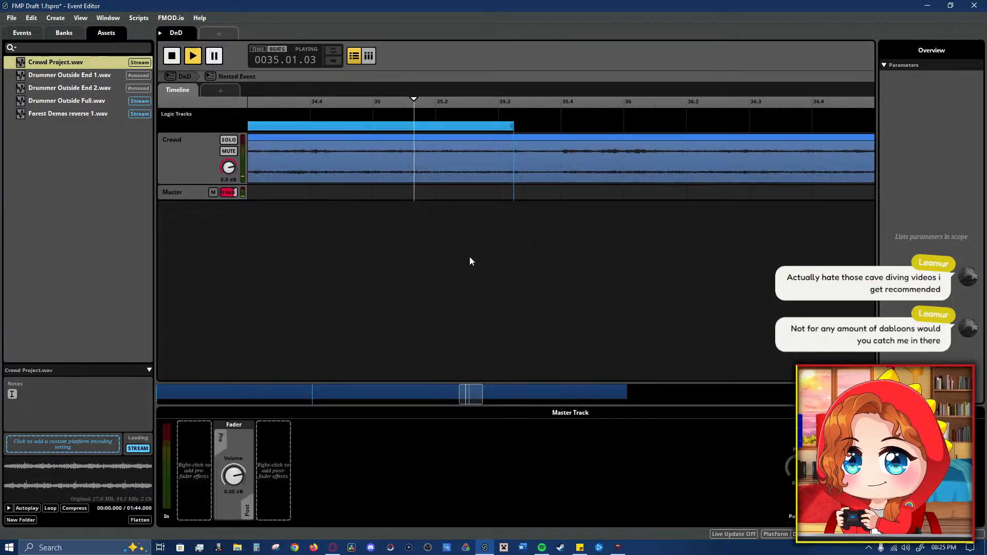
{"action": "key", "text": "space"}
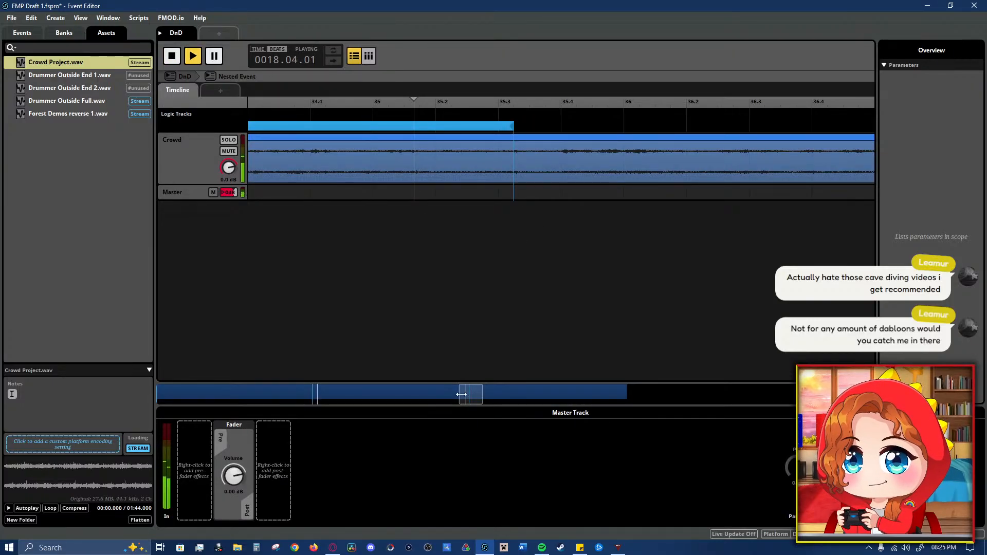
- Align the playhead with the loop region's start and move that start slightly past beat 18.2
{"action": "left_click_drag", "start_coordinate": [461, 394], "coordinate": [271, 395]}
{"action": "key", "text": "space"}
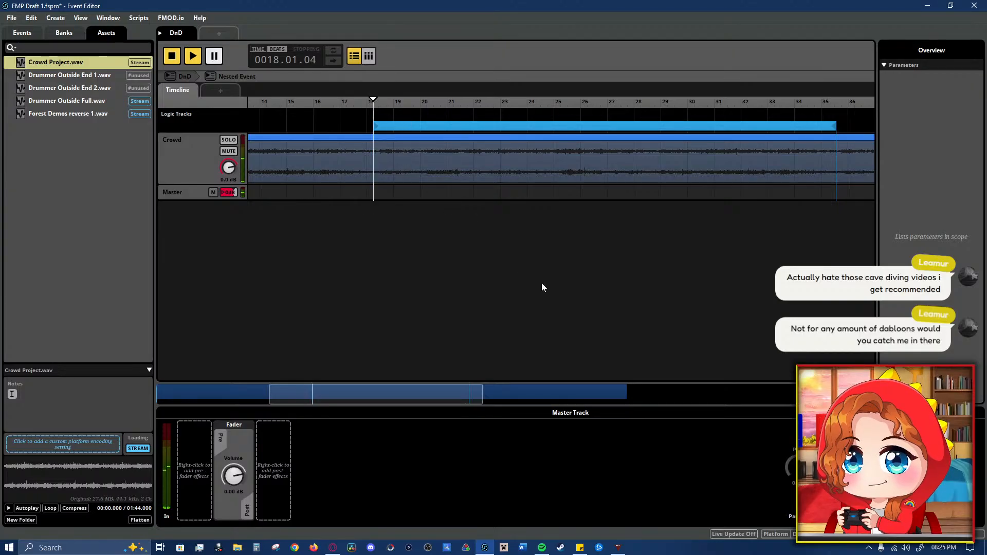
{"action": "left_click_drag", "start_coordinate": [481, 395], "coordinate": [315, 395]}
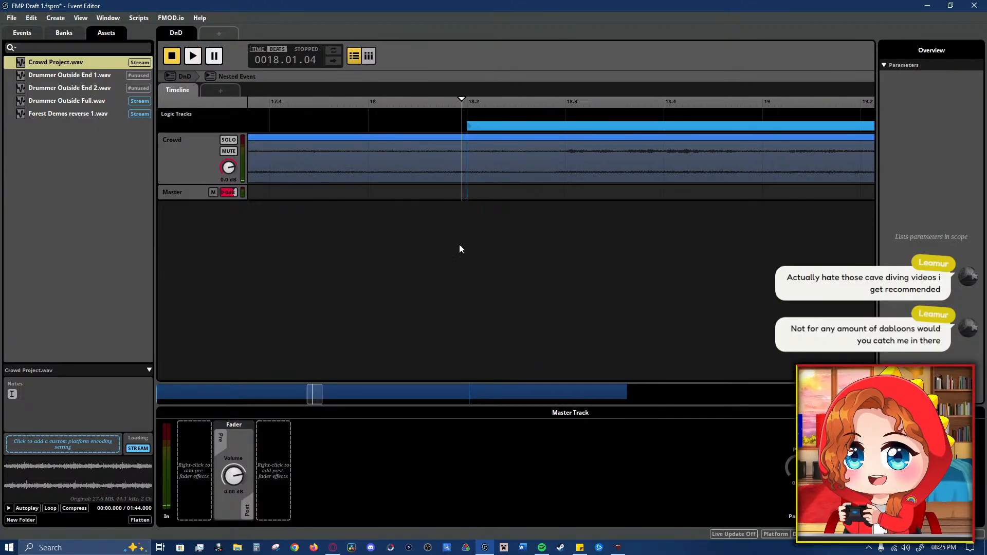
{"action": "left_click_drag", "start_coordinate": [466, 108], "coordinate": [468, 106]}
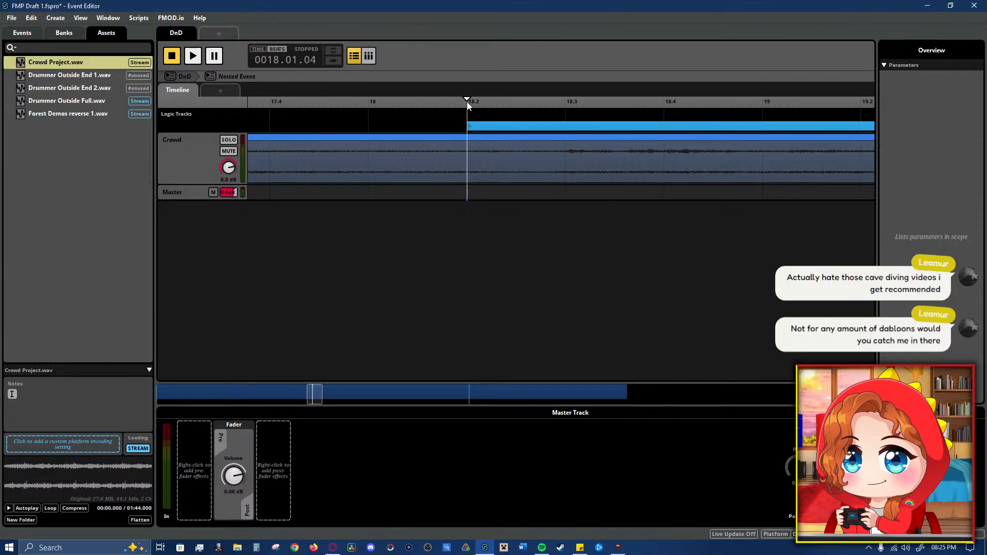
{"action": "left_click_drag", "start_coordinate": [307, 396], "coordinate": [315, 393]}
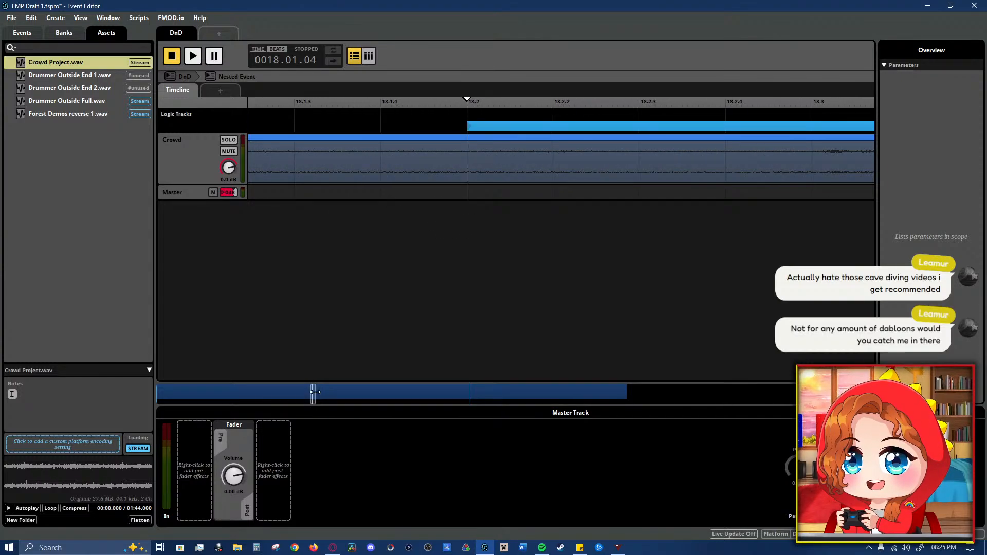
{"action": "left_click", "coordinate": [472, 126]}
{"action": "key", "text": "space"}
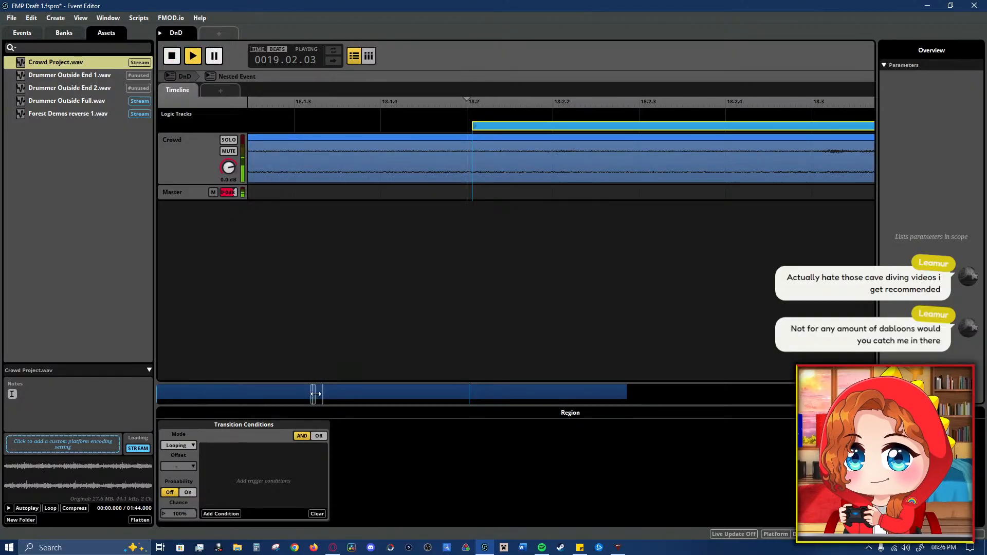
- Audition the shortened crowd loop's transition from 34.03.02 and stop playback
{"action": "left_click_drag", "start_coordinate": [316, 394], "coordinate": [571, 396]}
{"action": "left_click", "coordinate": [618, 165]}
{"action": "left_click", "coordinate": [612, 114]}
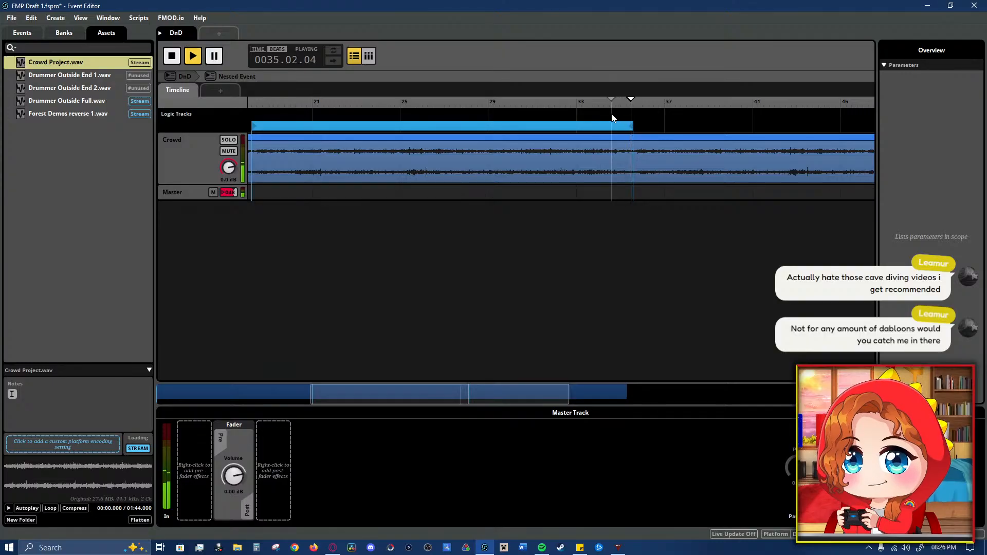
{"action": "key", "text": "space"}
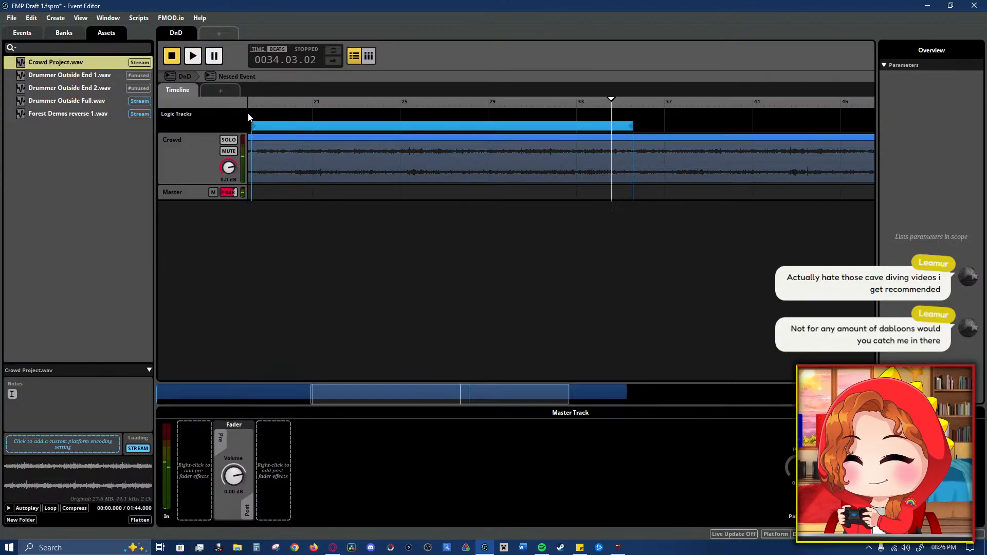
- Nudge the loop region's start a little further past beat 18.2 and preview the crowd from 18.02.01
{"action": "left_click", "coordinate": [249, 117]}
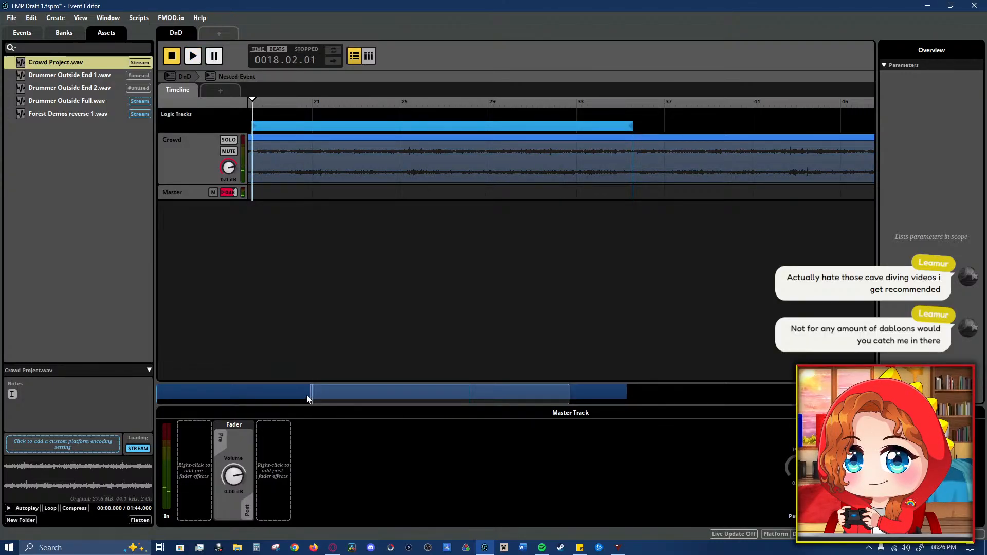
{"action": "mouse_move", "coordinate": [310, 393]}
{"action": "left_mouse_down"}
{"action": "mouse_move", "coordinate": [553, 394]}
{"action": "mouse_move", "coordinate": [313, 395]}
{"action": "left_mouse_up"}
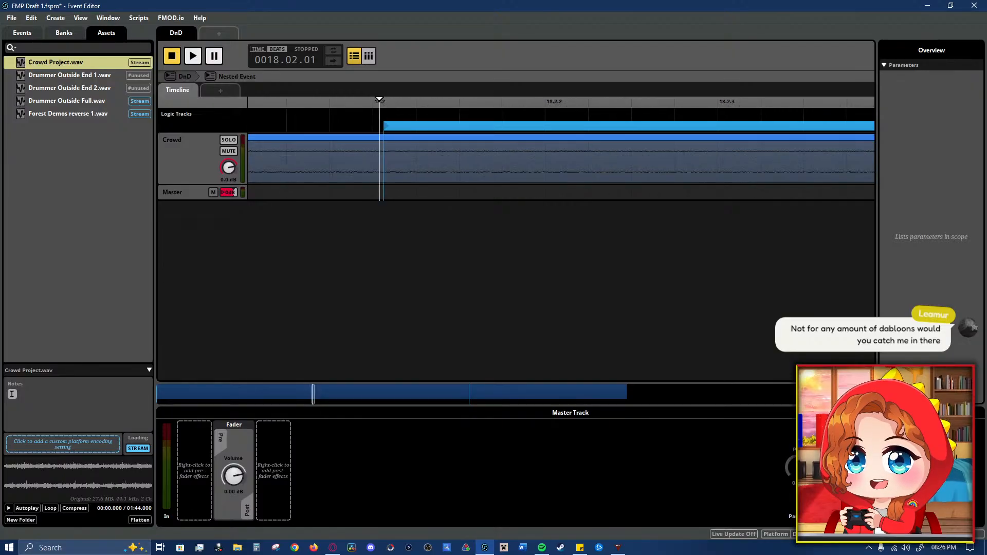
{"action": "left_click", "coordinate": [385, 125]}
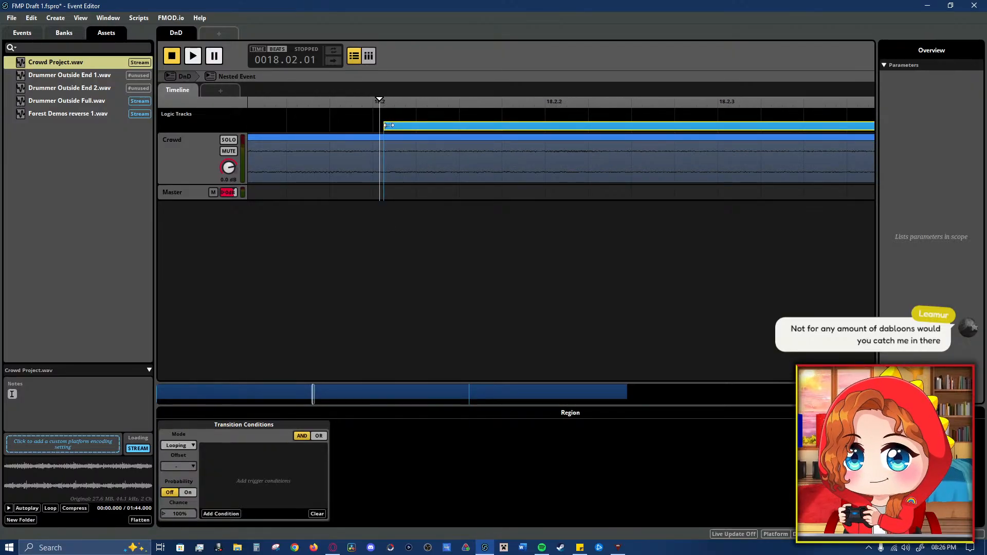
{"action": "left_click_drag", "start_coordinate": [390, 125], "coordinate": [389, 125]}
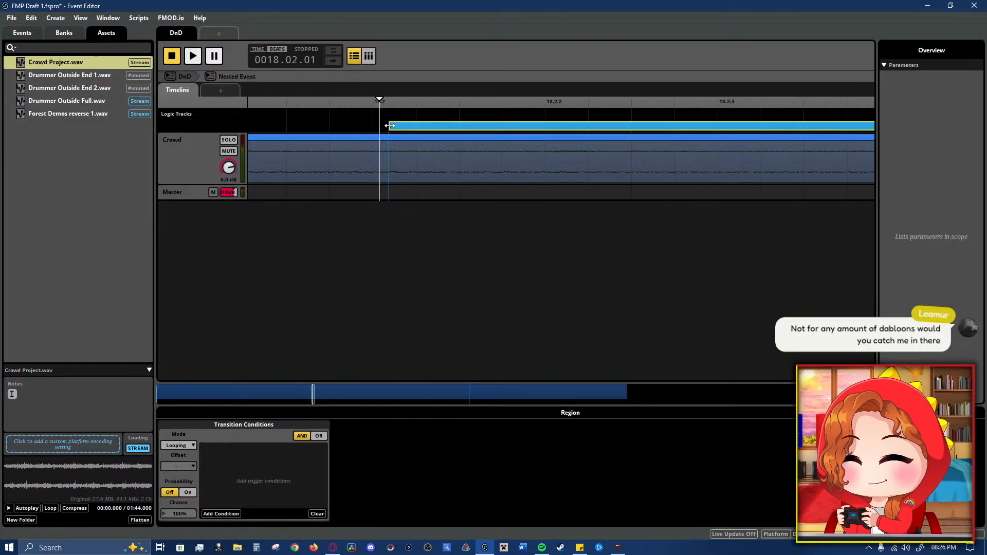
{"action": "key", "text": "space"}
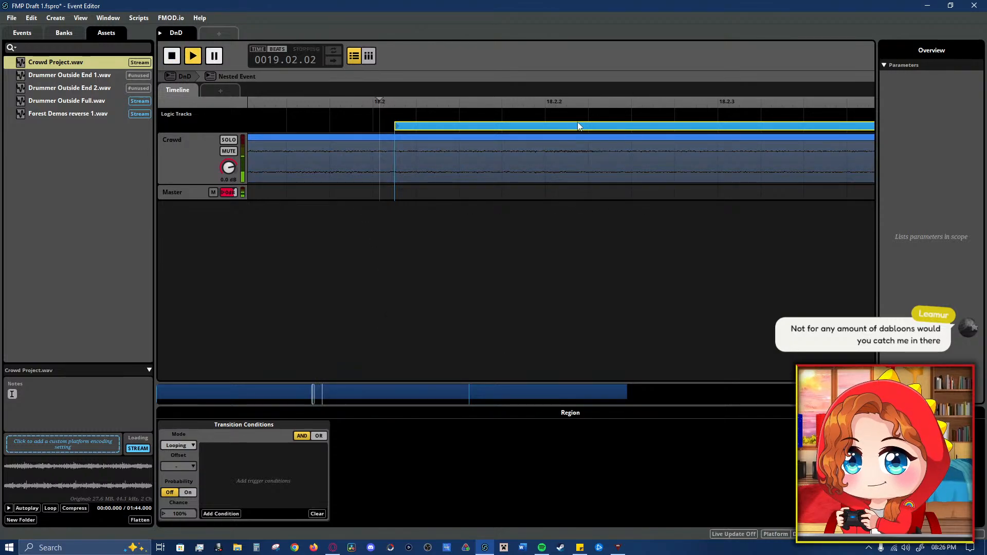
{"action": "key", "text": "space"}
- Audition the loop transition from just before the region's end and again from 33.04.04
{"action": "left_click_drag", "start_coordinate": [313, 396], "coordinate": [469, 396]}
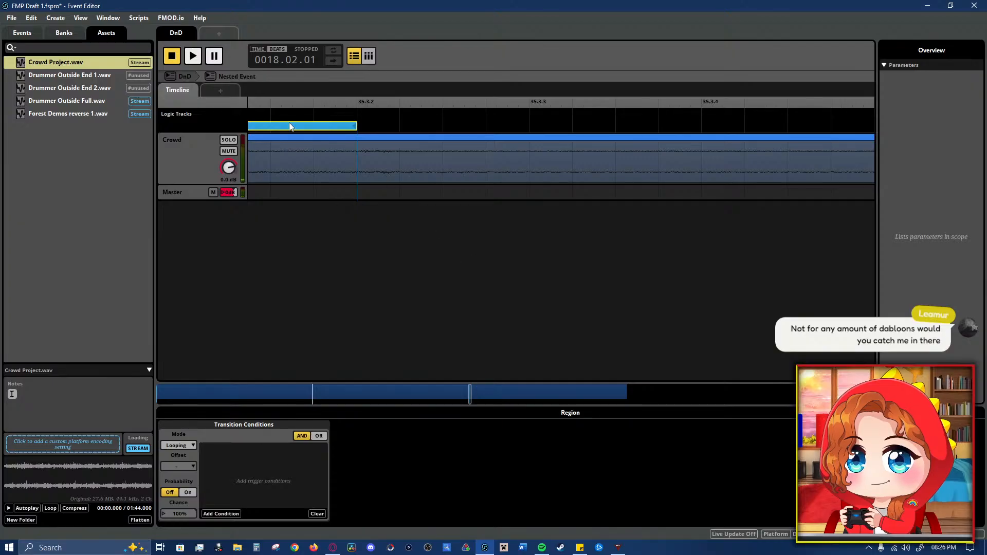
{"action": "left_click", "coordinate": [267, 115]}
{"action": "key", "text": "space"}
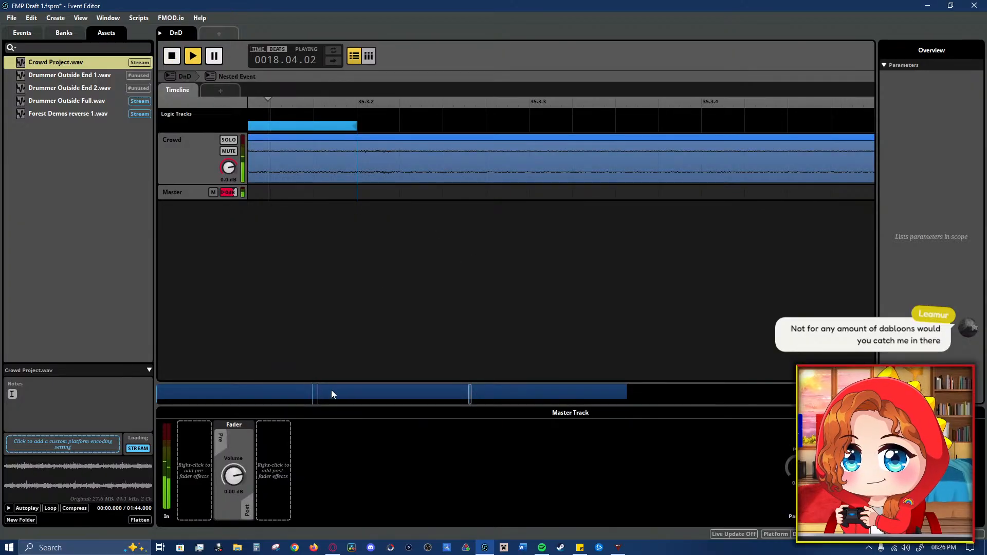
{"action": "left_click_drag", "start_coordinate": [468, 395], "coordinate": [239, 395]}
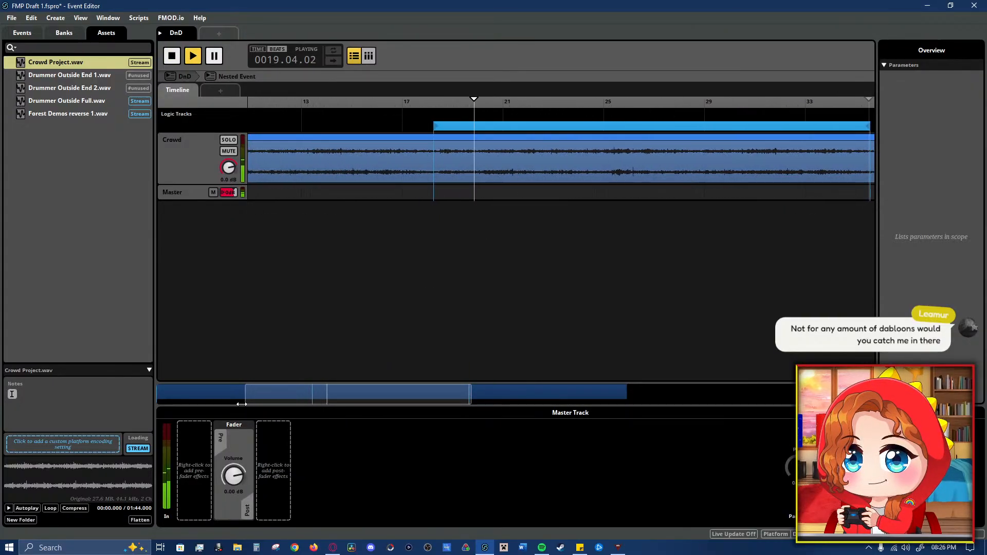
{"action": "left_click", "coordinate": [833, 119]}
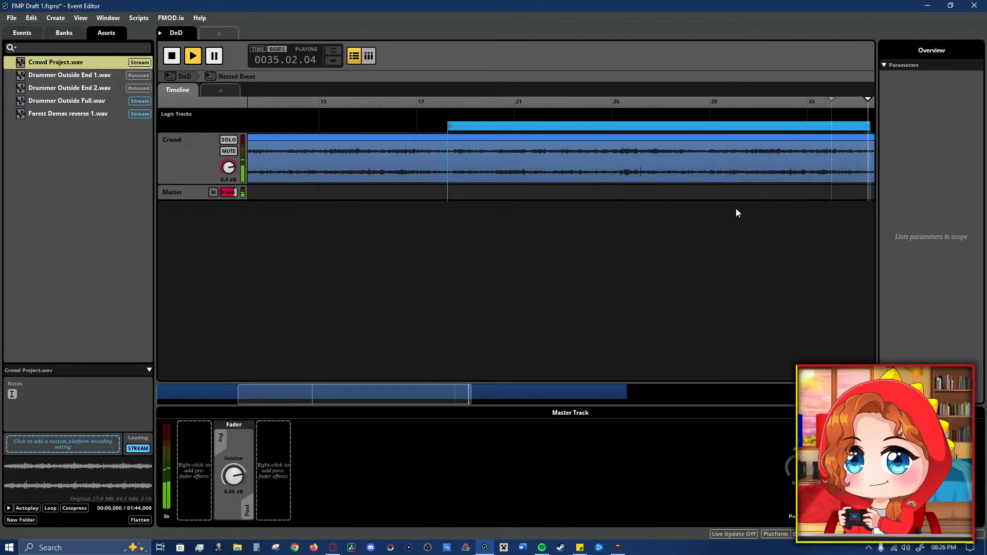
{"action": "key", "text": "space"}
{"action": "left_click_drag", "start_coordinate": [471, 396], "coordinate": [823, 396]}
{"action": "left_click_drag", "start_coordinate": [234, 396], "coordinate": [152, 394]}
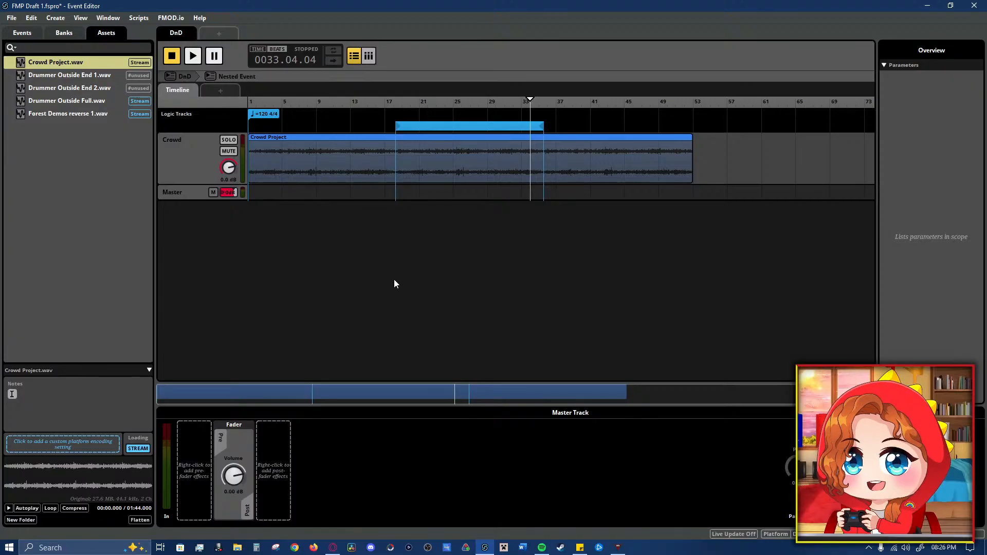
- Trim the loop region's end in two small moves to between 35.3 and 35.3.2, auditioning the transition after each
{"action": "left_click", "coordinate": [539, 137]}
{"action": "left_click", "coordinate": [540, 102]}
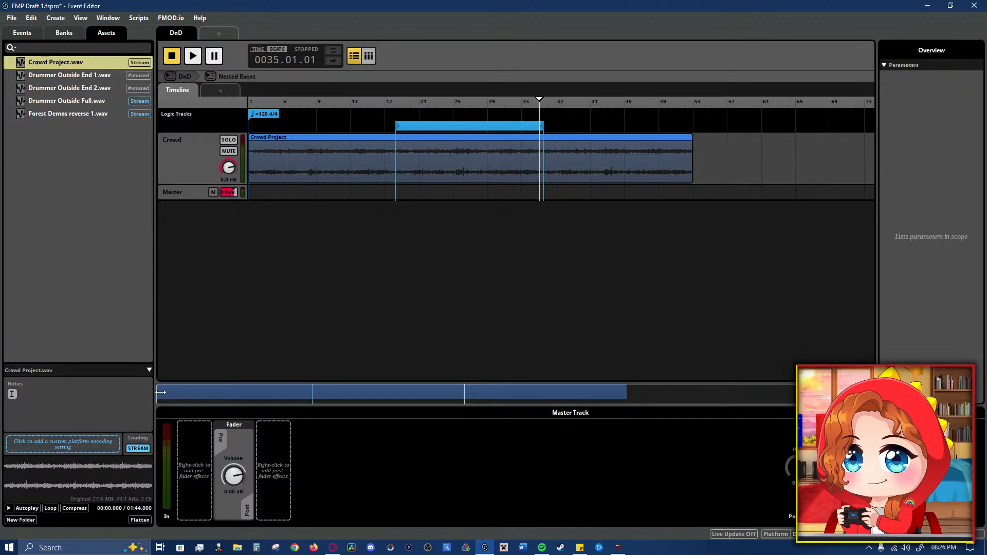
{"action": "left_click_drag", "start_coordinate": [161, 393], "coordinate": [467, 395]}
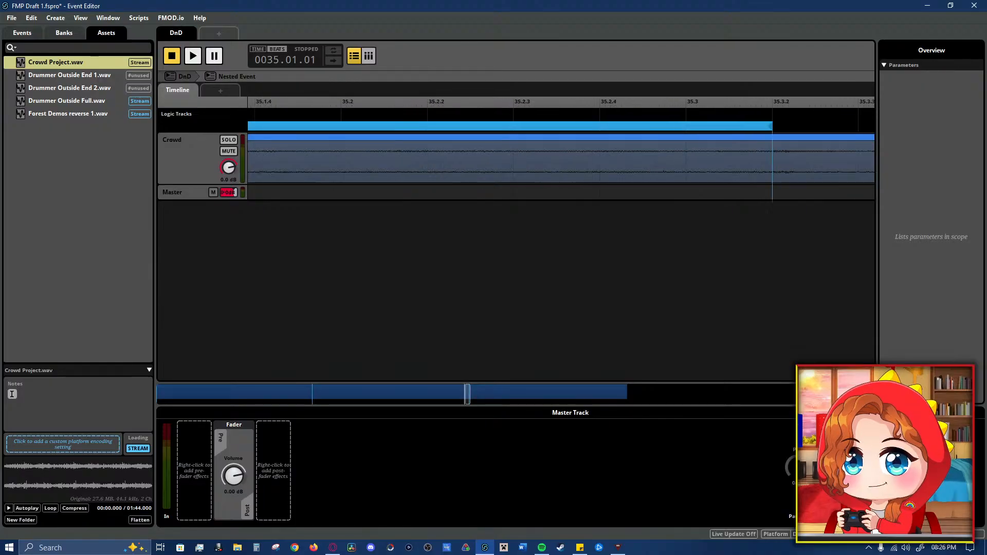
{"action": "left_click", "coordinate": [771, 126]}
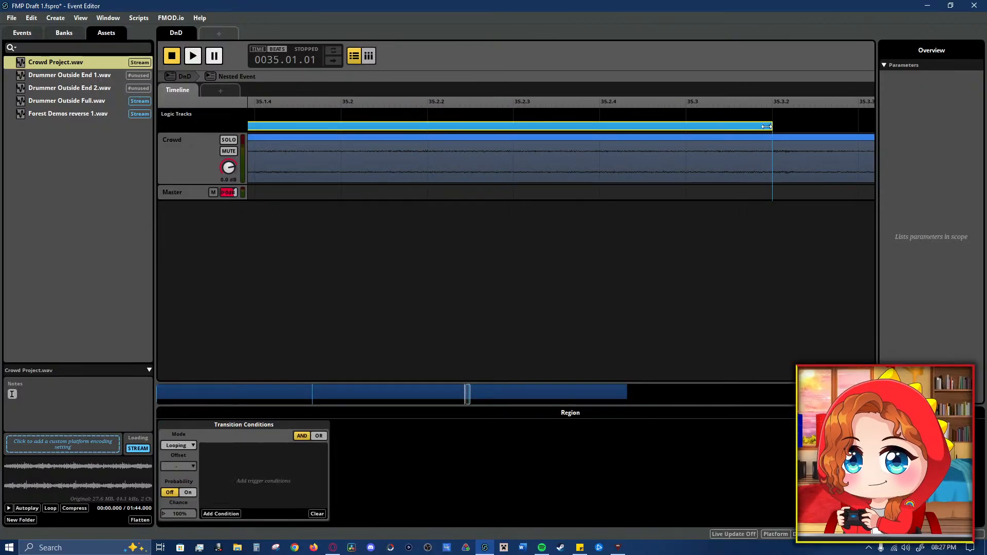
{"action": "left_click", "coordinate": [636, 118]}
{"action": "key", "text": "space"}
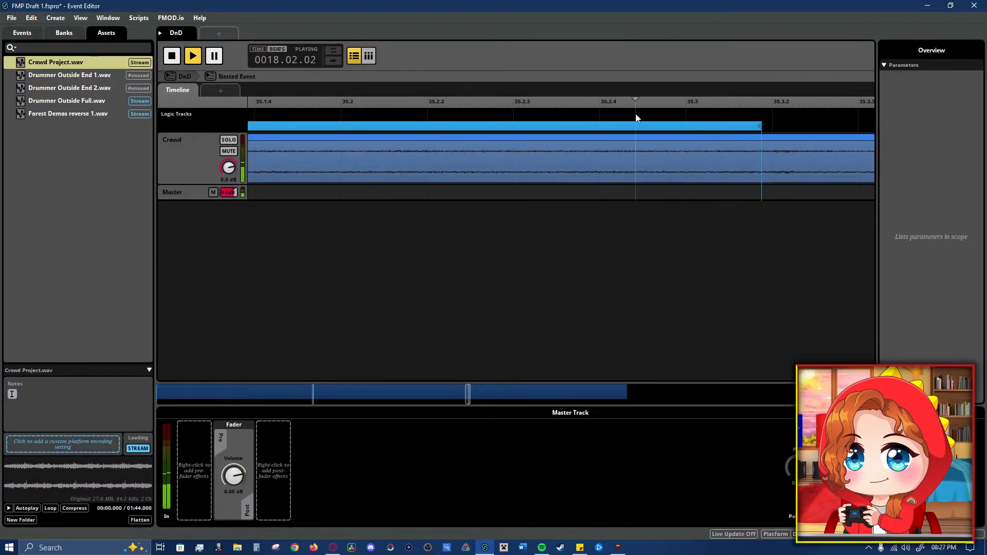
{"action": "key", "text": "space"}
{"action": "left_click_drag", "start_coordinate": [762, 127], "coordinate": [751, 126]}
{"action": "left_click", "coordinate": [720, 119]}
{"action": "key", "text": "space"}
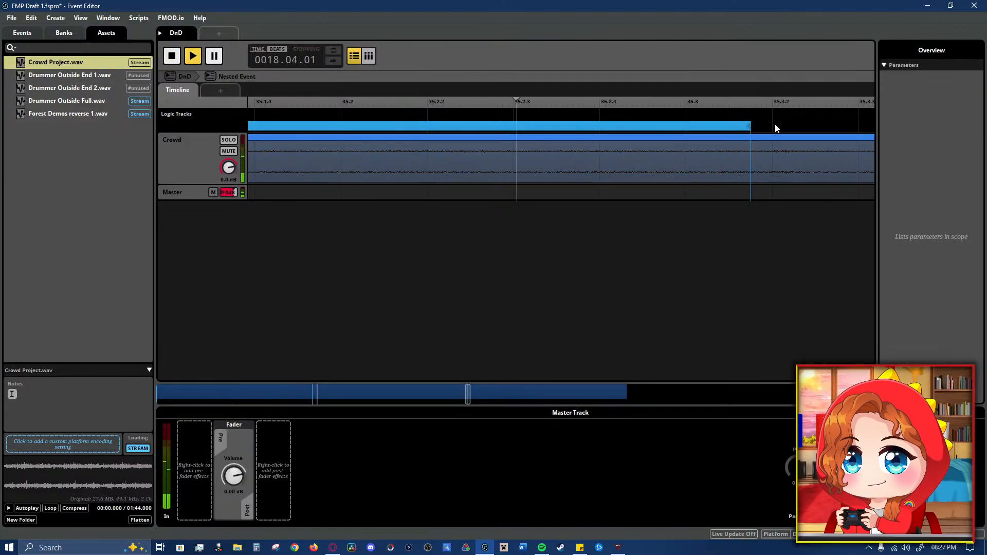
- Trim the loop region's end to just before beat 35.3 and audition the transition from around bar 32
{"action": "left_click", "coordinate": [751, 125]}
{"action": "key", "text": "space"}
{"action": "left_click_drag", "start_coordinate": [752, 126], "coordinate": [693, 127]}
{"action": "key", "text": "space"}
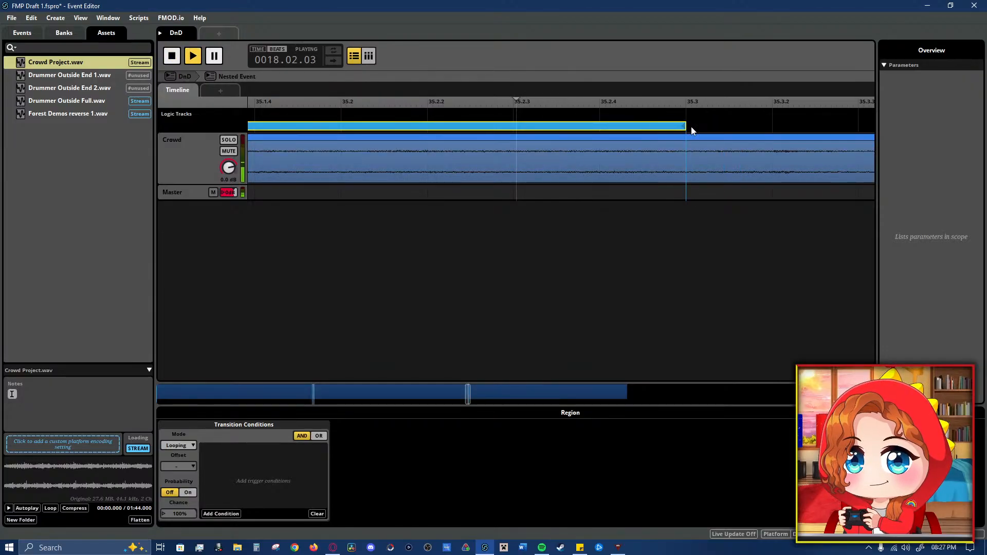
{"action": "left_click_drag", "start_coordinate": [467, 394], "coordinate": [156, 409]}
{"action": "left_click_drag", "start_coordinate": [447, 395], "coordinate": [535, 394]}
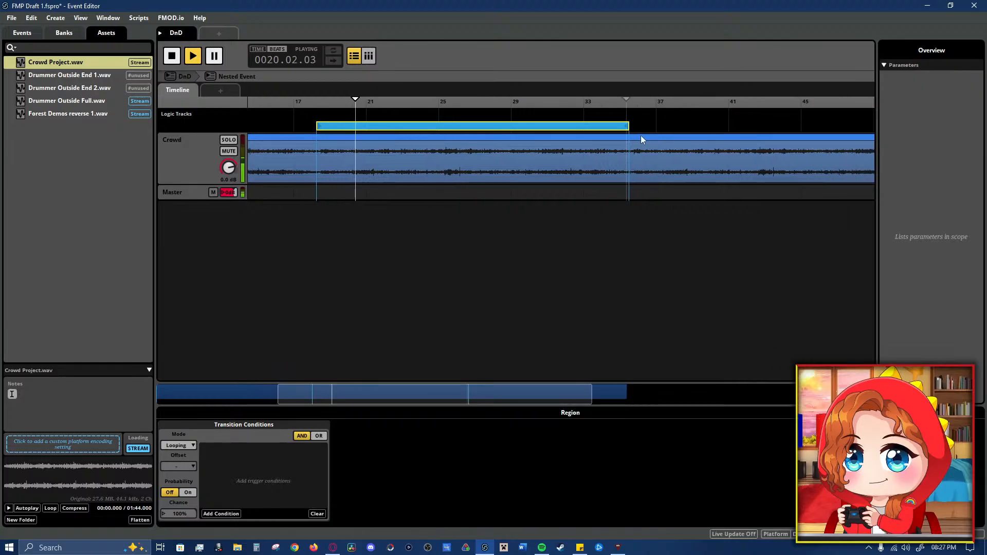
{"action": "left_click", "coordinate": [577, 117]}
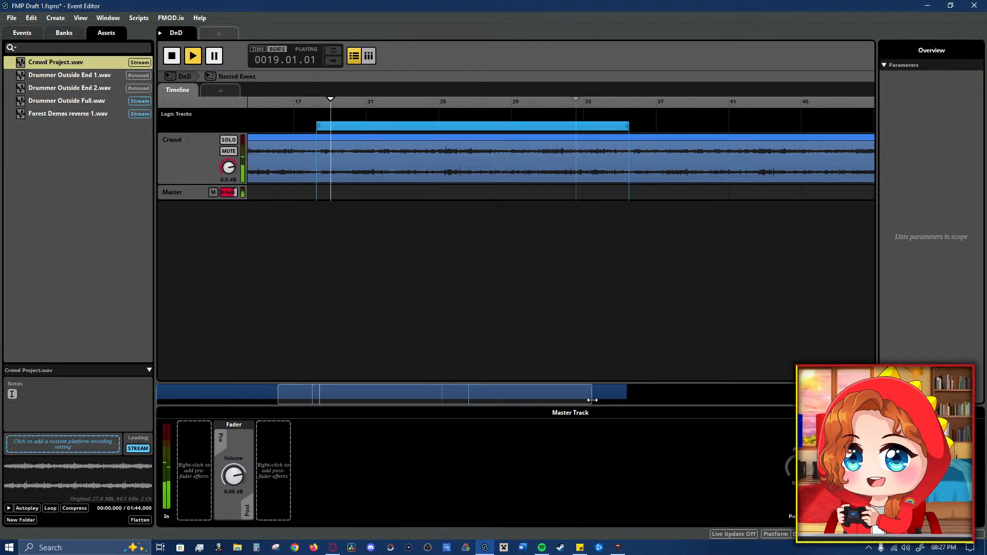
- Preview the nested crowd event from its start at 1.01.01, and stop playback
{"action": "left_click_drag", "start_coordinate": [591, 400], "coordinate": [881, 401]}
{"action": "left_click_drag", "start_coordinate": [270, 400], "coordinate": [3, 404]}
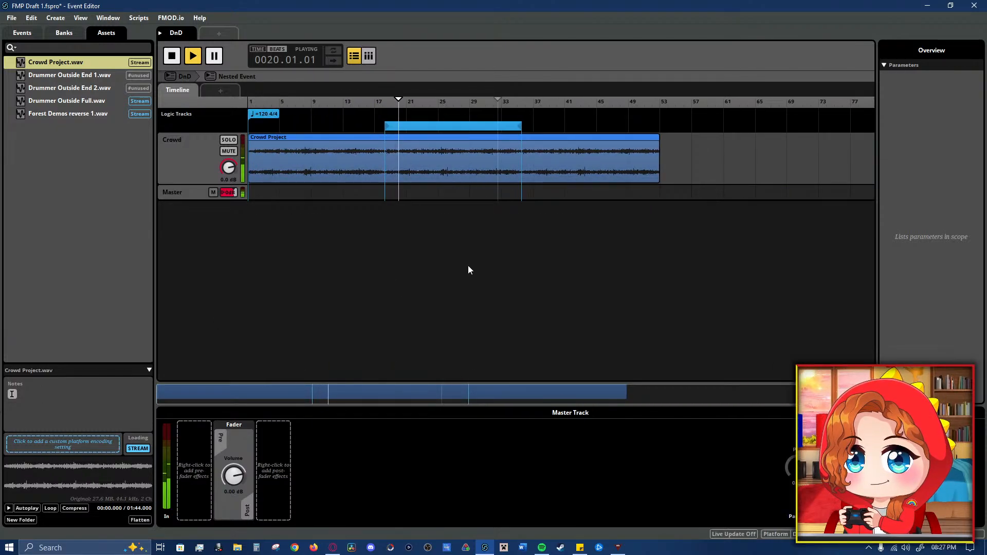
{"action": "key", "text": "space"}
{"action": "left_click_drag", "start_coordinate": [488, 109], "coordinate": [222, 111]}
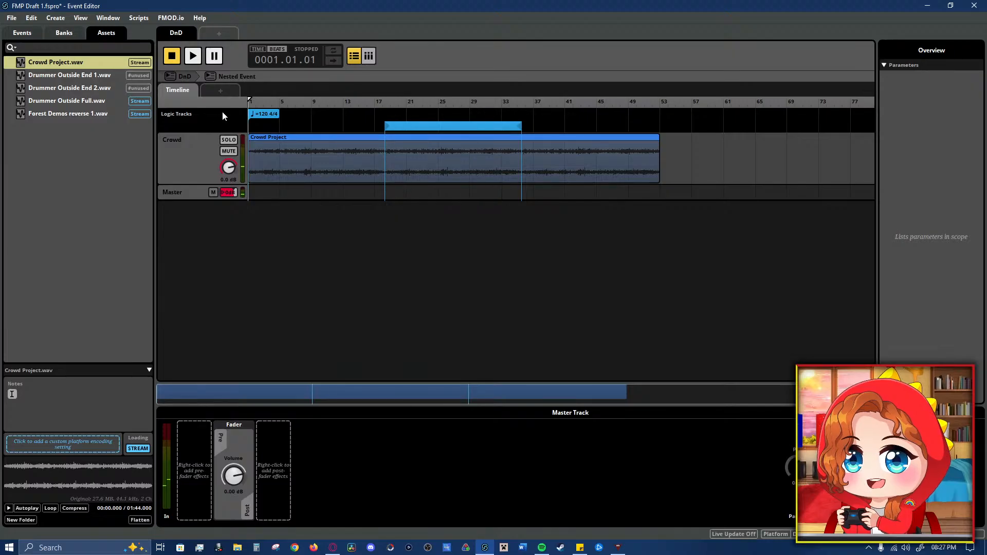
{"action": "key", "text": "space"}
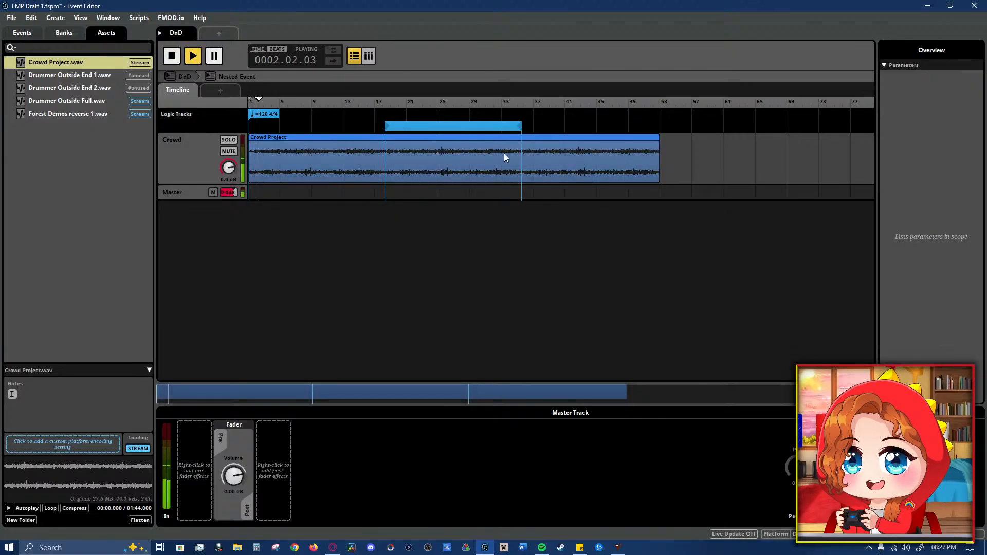
{"action": "key", "text": "space"}
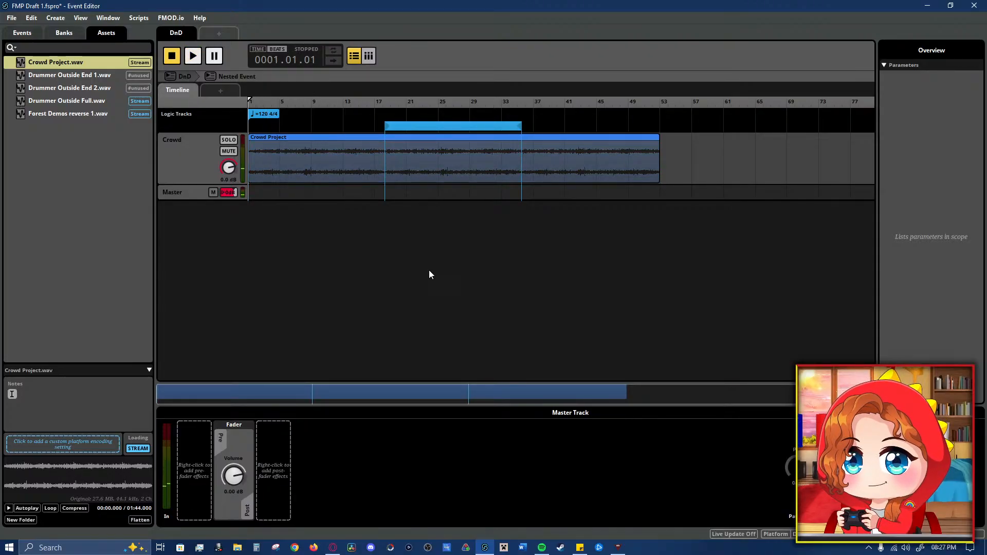
- Set the Crowd track's reverb to a -20 dB wet level with the dry level at 0 dB, and audition the loop transition from 33.02.02
{"action": "left_click", "coordinate": [288, 181]}
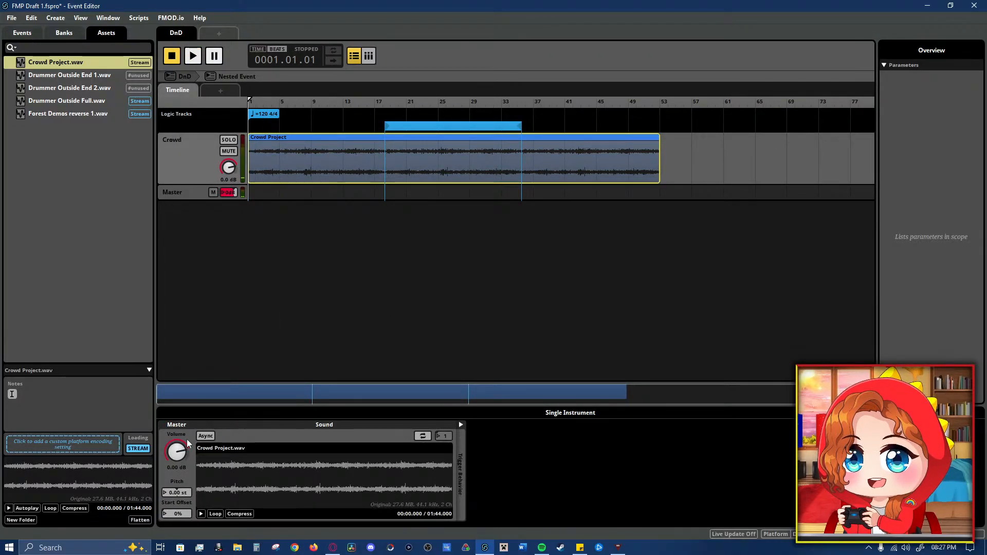
{"action": "left_click", "coordinate": [219, 178]}
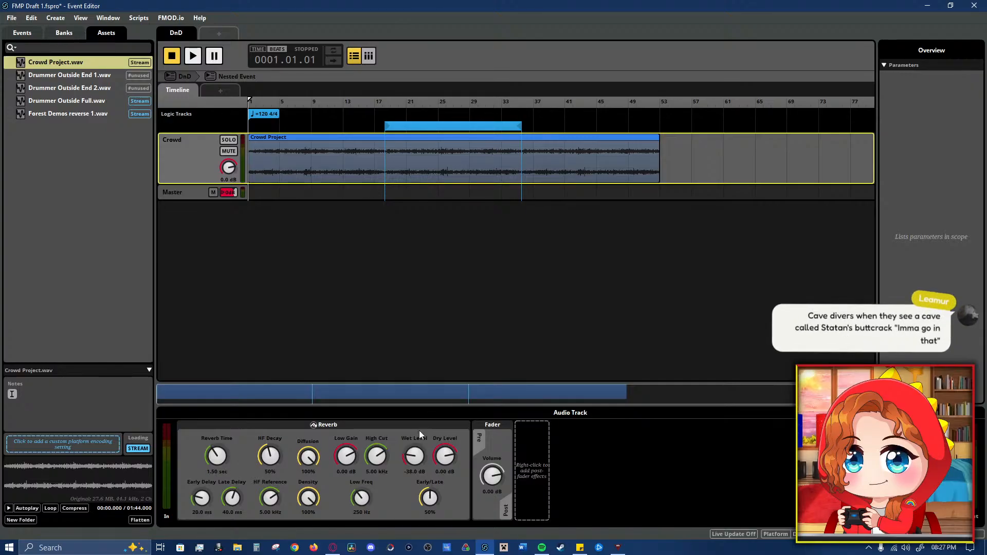
{"action": "key", "text": "space"}
{"action": "left_click_drag", "start_coordinate": [445, 456], "coordinate": [445, 517]}
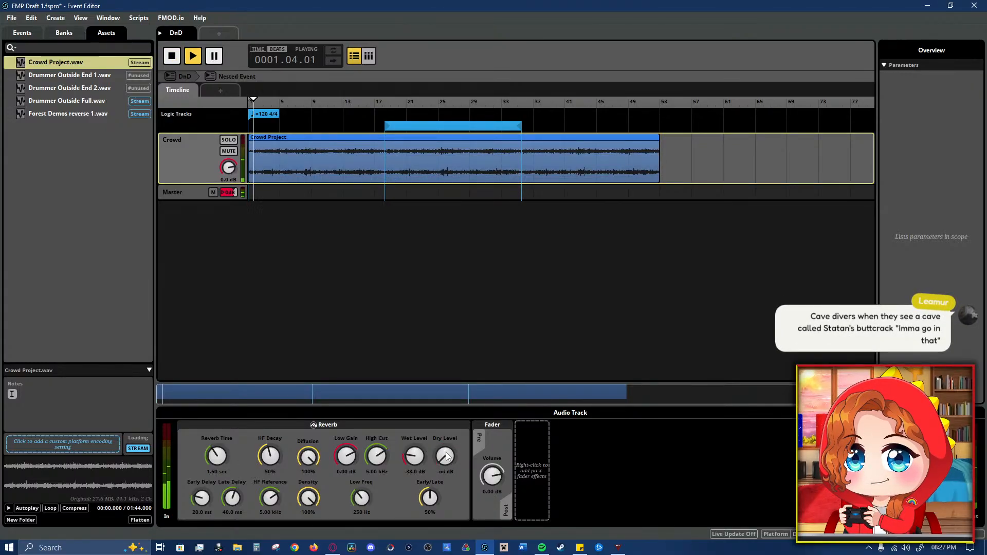
{"action": "left_click_drag", "start_coordinate": [415, 457], "coordinate": [444, 401]}
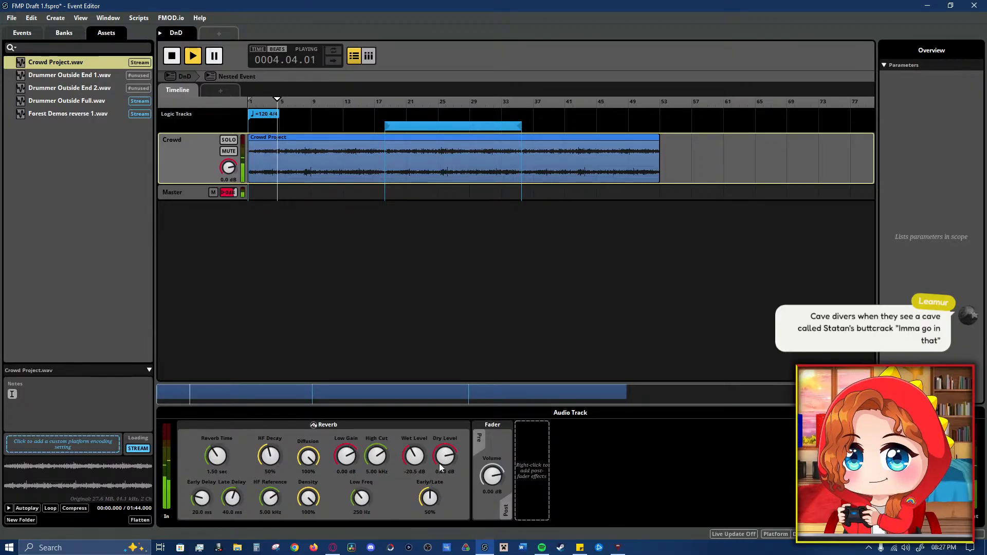
{"action": "left_click_drag", "start_coordinate": [414, 457], "coordinate": [414, 456]}
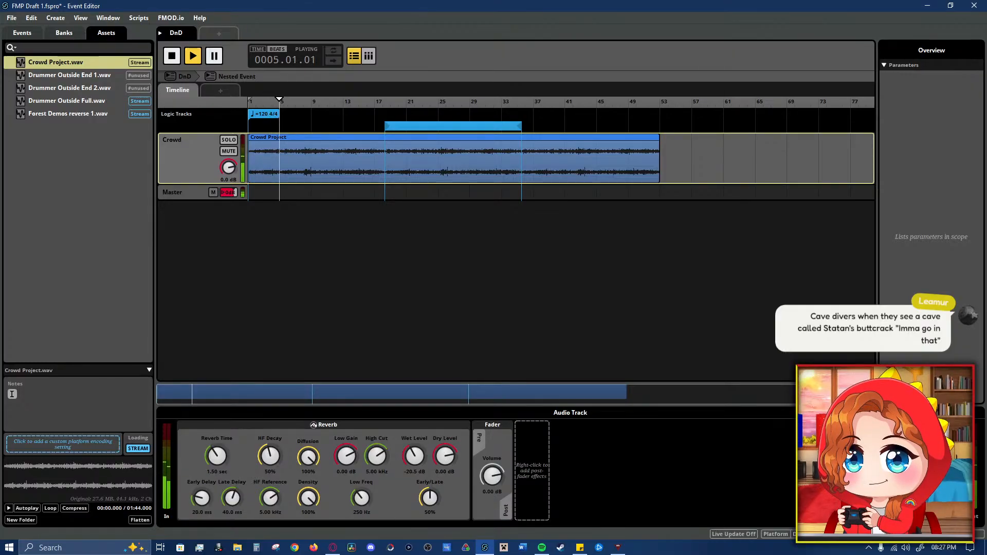
{"action": "left_click", "coordinate": [503, 194]}
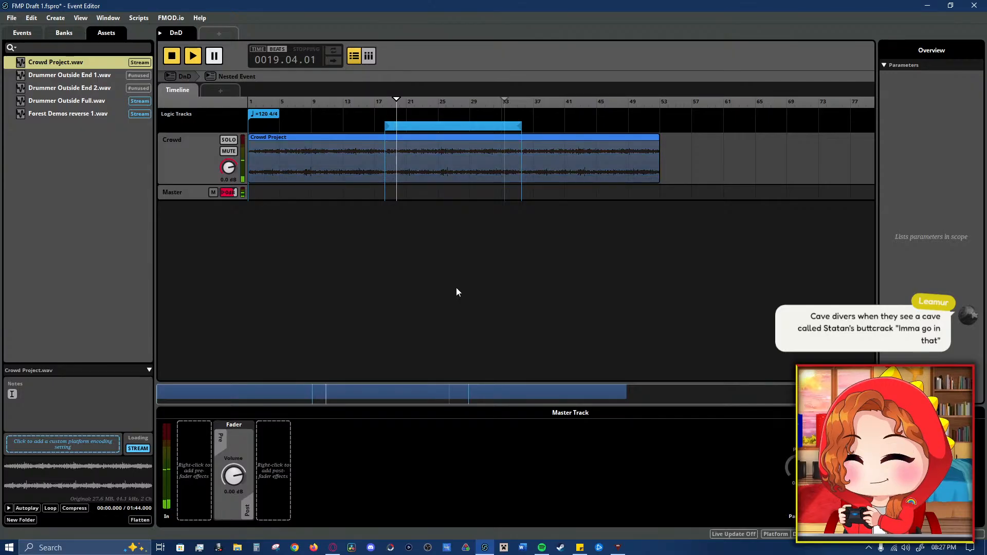
{"action": "key", "text": "space"}
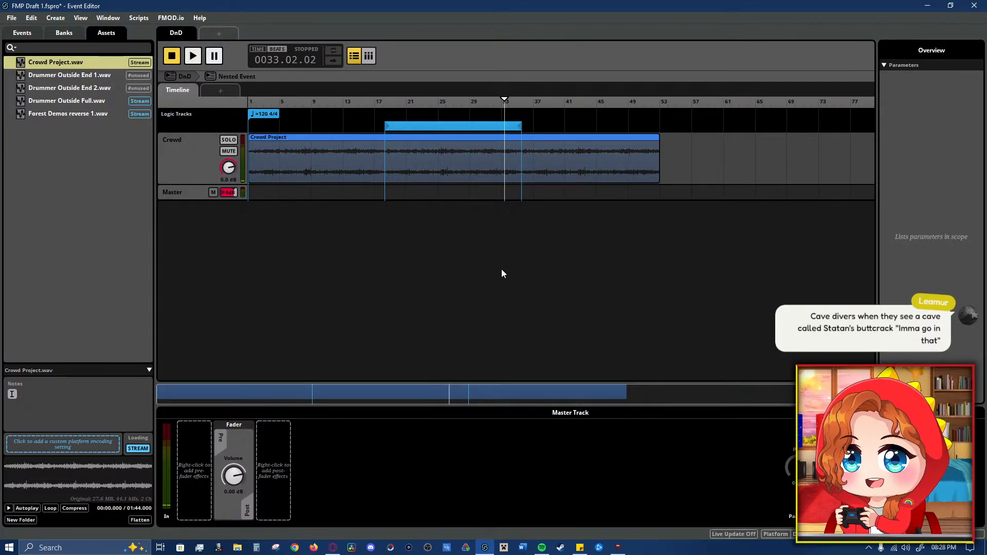
- Isolate the Crowd track's reverb during playback with the dry level at -∞ dB and the wet level at -20.5 dB
{"action": "left_click", "coordinate": [185, 167]}
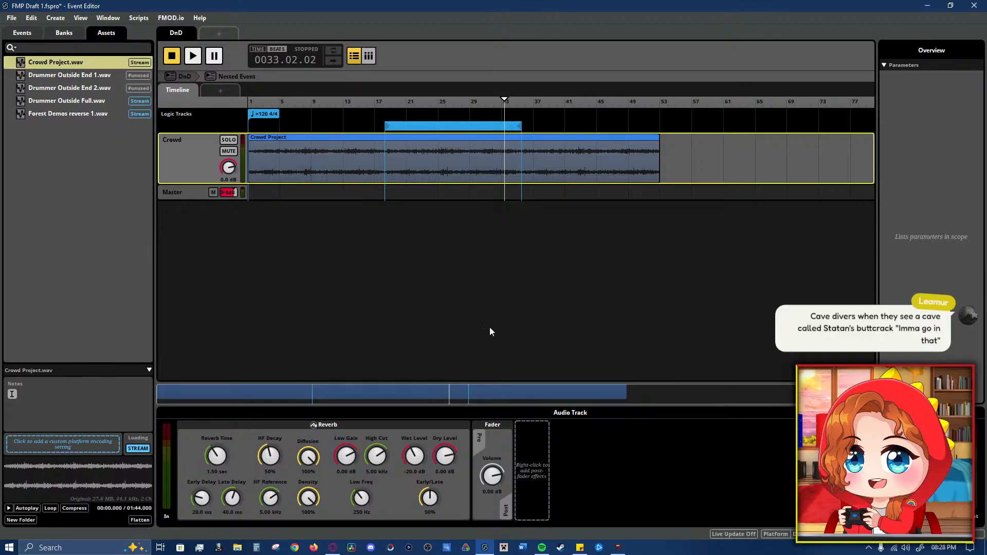
{"action": "key", "text": "space"}
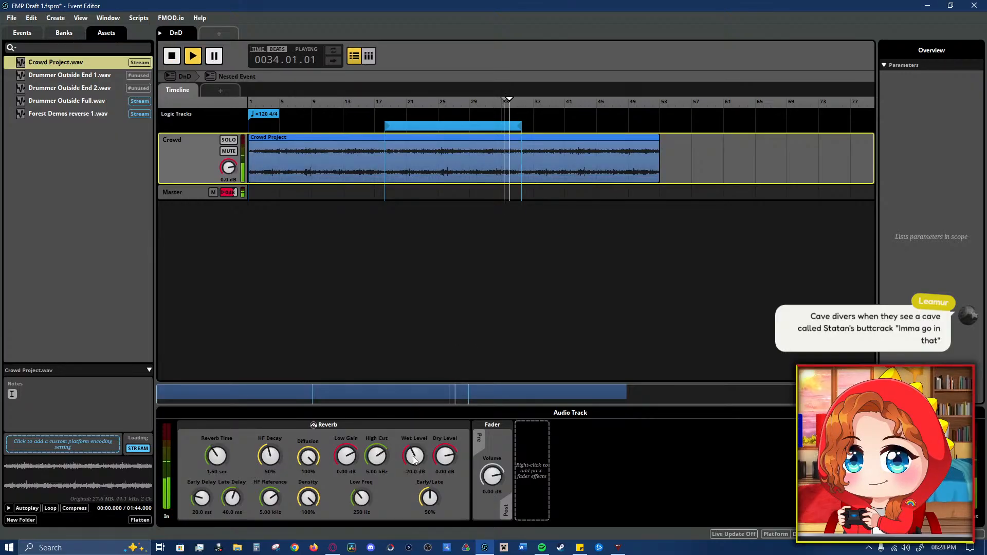
{"action": "left_click_drag", "start_coordinate": [415, 458], "coordinate": [445, 488]}
{"action": "left_click_drag", "start_coordinate": [415, 456], "coordinate": [415, 451]}
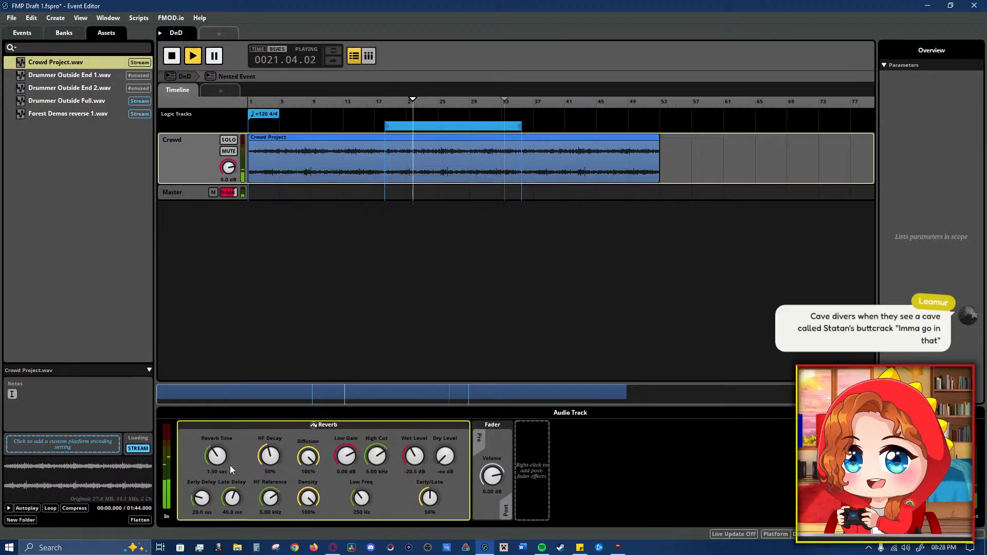
- Apply the City default to the Crowd track's reverb and set the dry level to 0 dB, auditioning the loop
{"action": "right_click", "coordinate": [192, 437]}
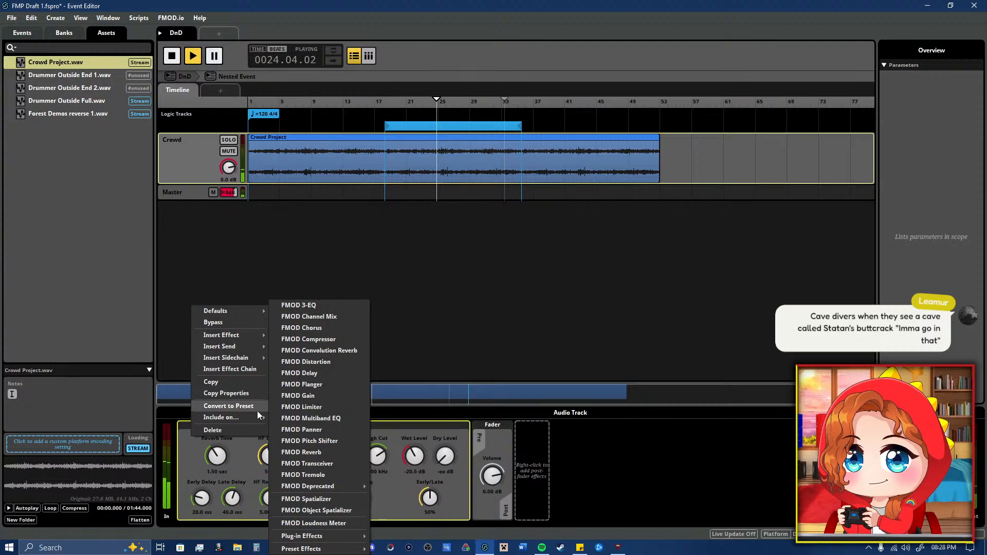
{"action": "mouse_move", "coordinate": [258, 416]}
{"action": "mouse_move", "coordinate": [252, 311]}
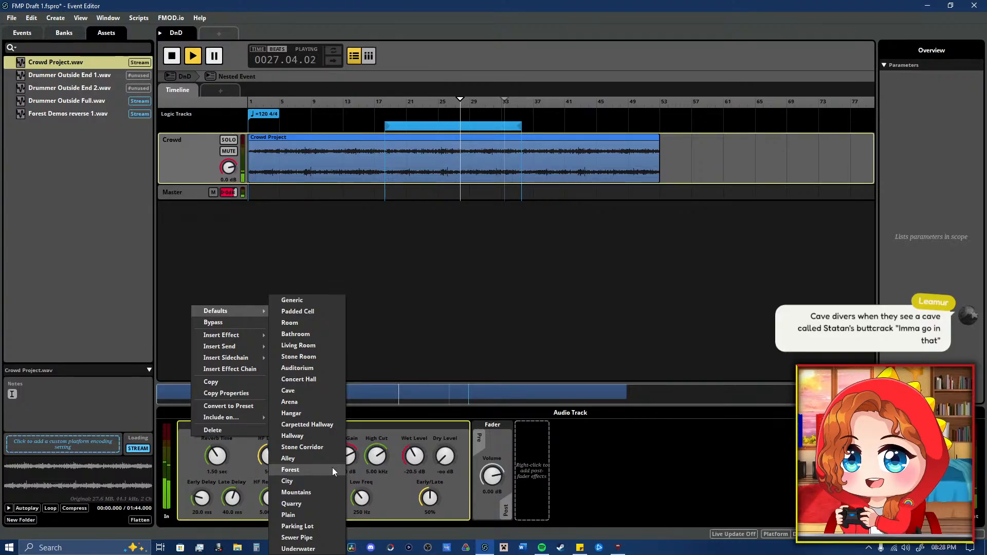
{"action": "left_click", "coordinate": [334, 481]}
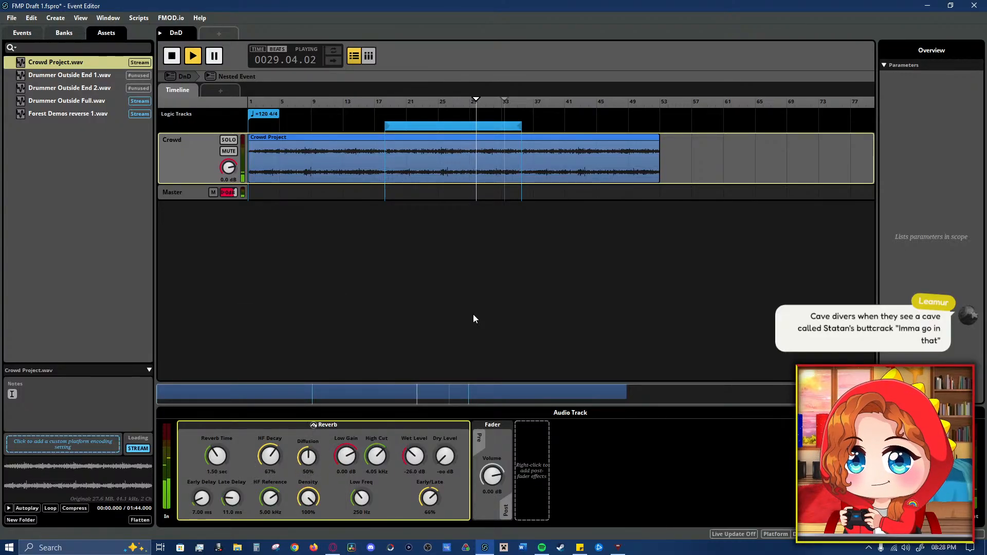
{"action": "left_click_drag", "start_coordinate": [445, 455], "coordinate": [445, 403]}
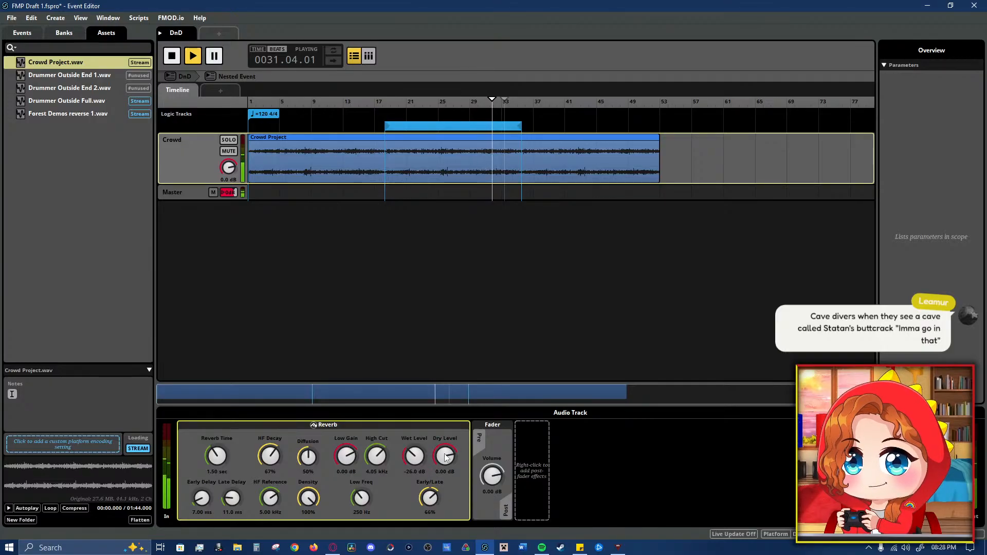
{"action": "key", "text": "space"}
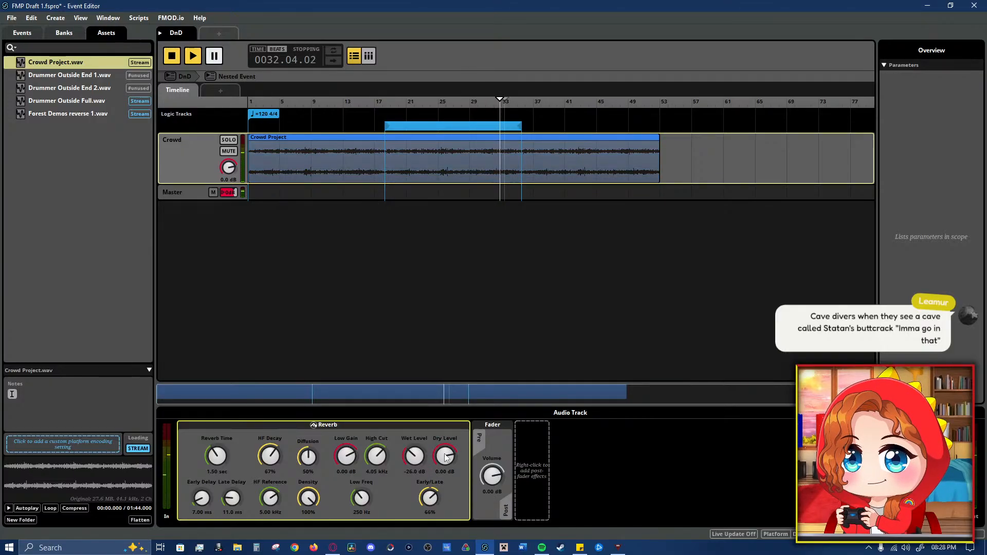
{"action": "key", "text": "space"}
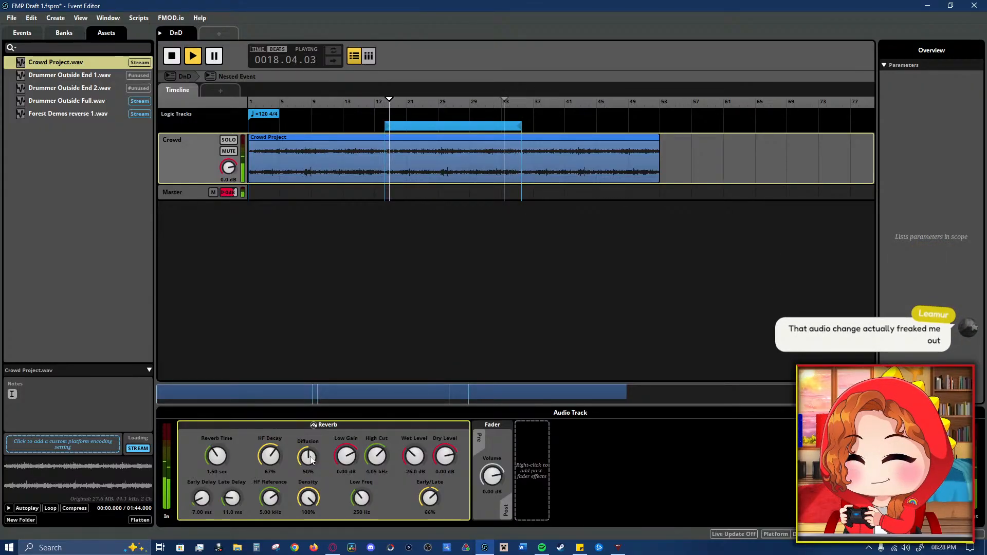
{"action": "key", "text": "space"}
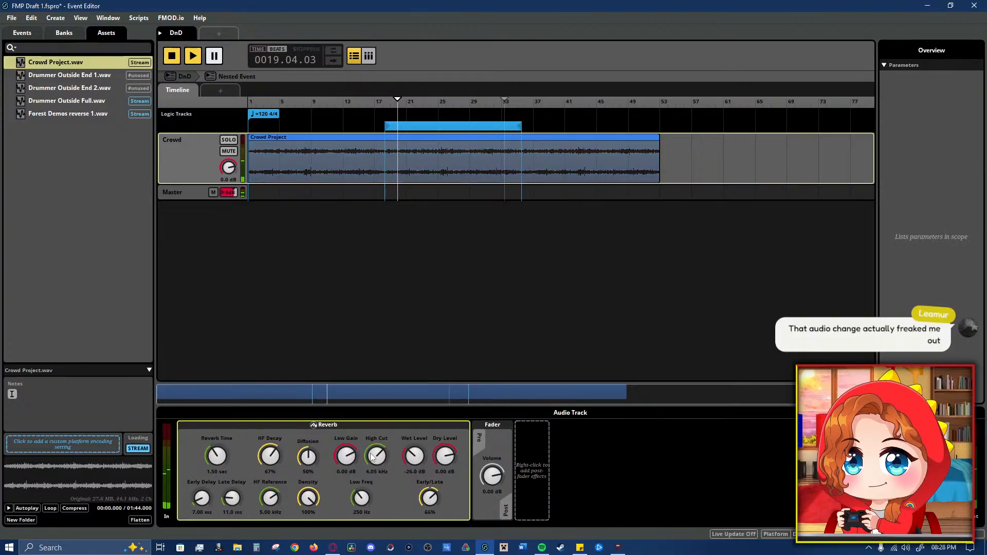
{"action": "right_click", "coordinate": [208, 440]}
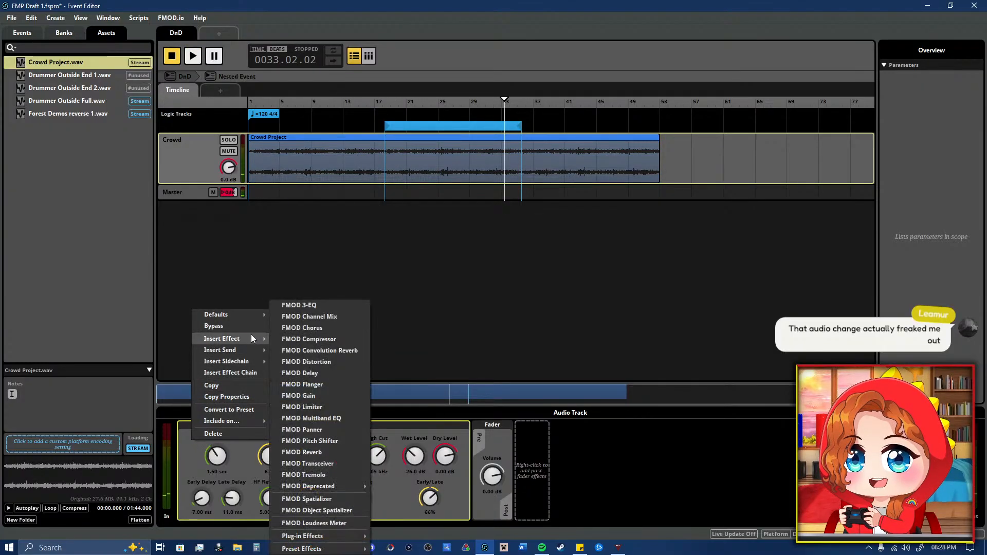
{"action": "mouse_move", "coordinate": [248, 421]}
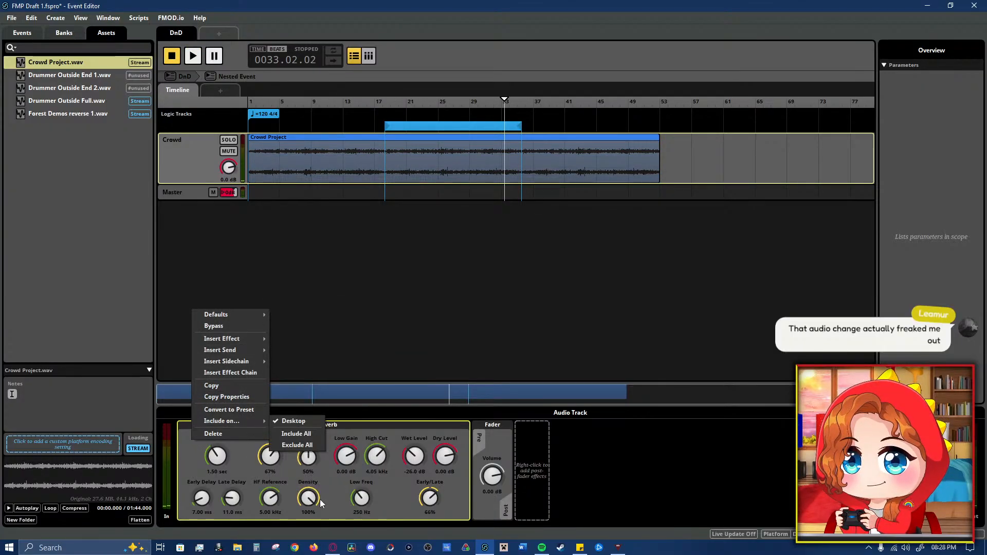
{"action": "left_click", "coordinate": [342, 508]}
- Set the City reverb's wet level to -18 dB with the dry level at 0 dB, and audition the loop transition from 33.04.01
{"action": "key", "text": "space"}
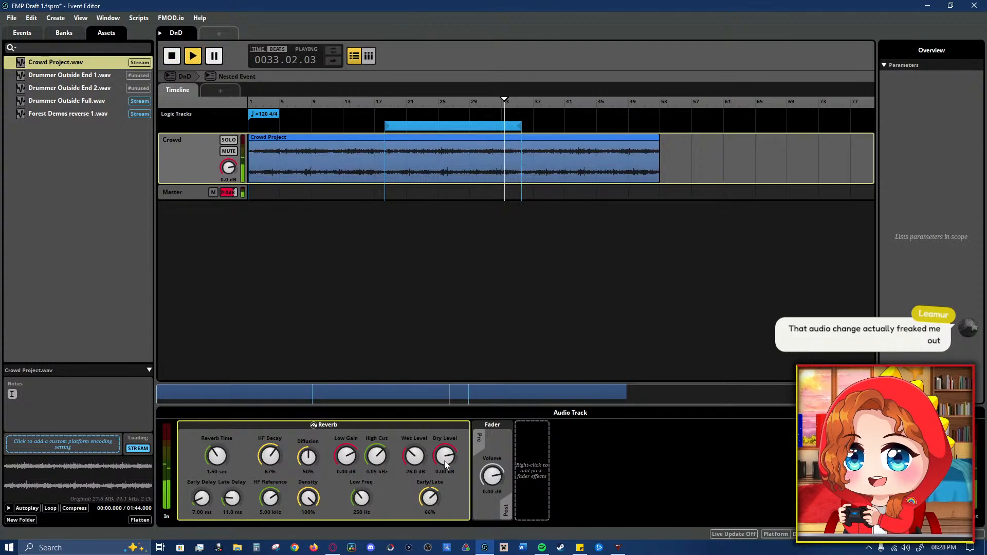
{"action": "left_click_drag", "start_coordinate": [446, 451], "coordinate": [445, 459]}
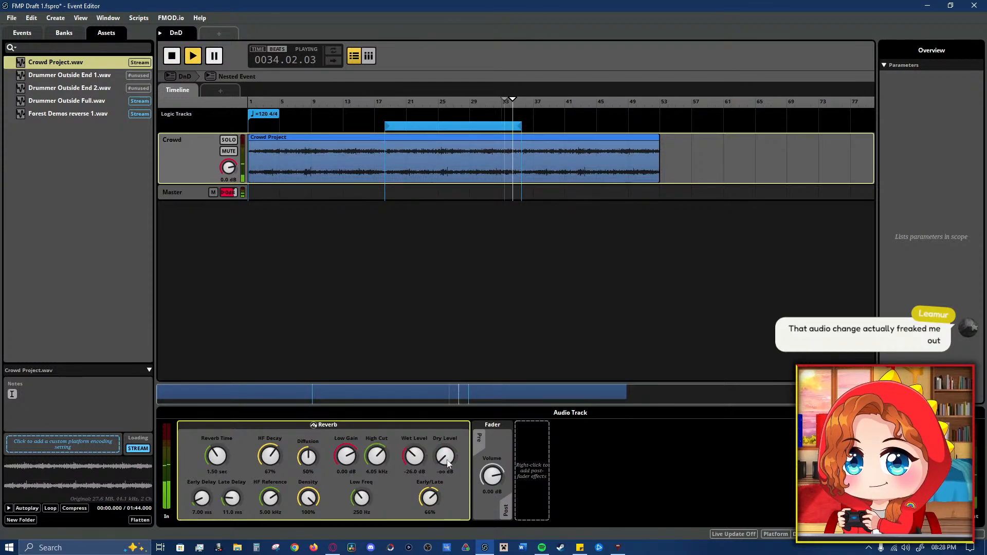
{"action": "left_click_drag", "start_coordinate": [415, 458], "coordinate": [445, 449]}
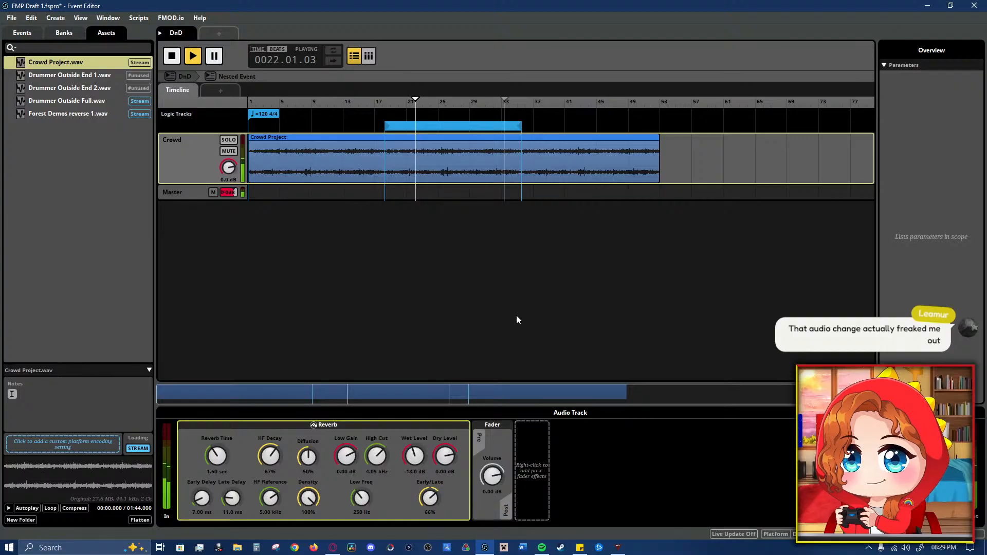
{"action": "left_click", "coordinate": [509, 120]}
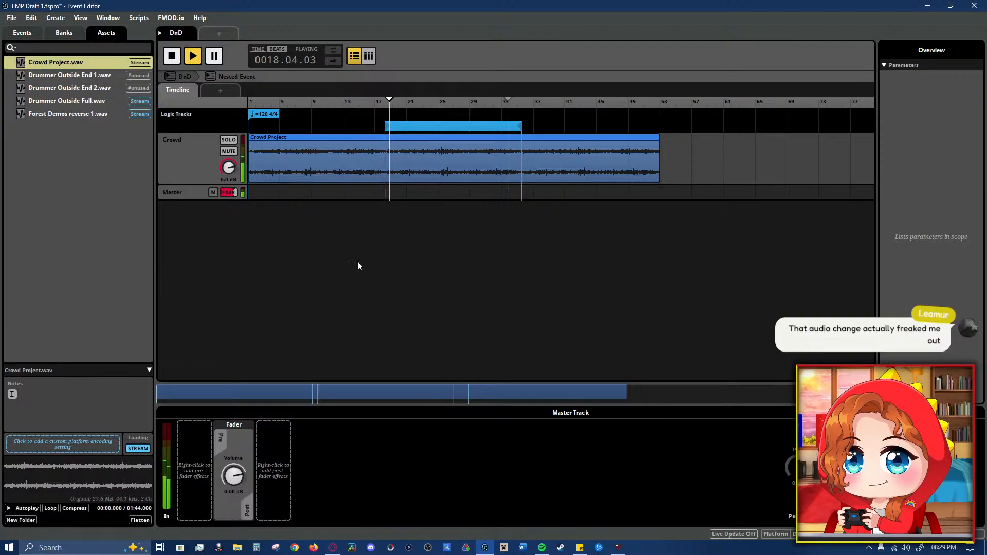
{"action": "key", "text": "space"}
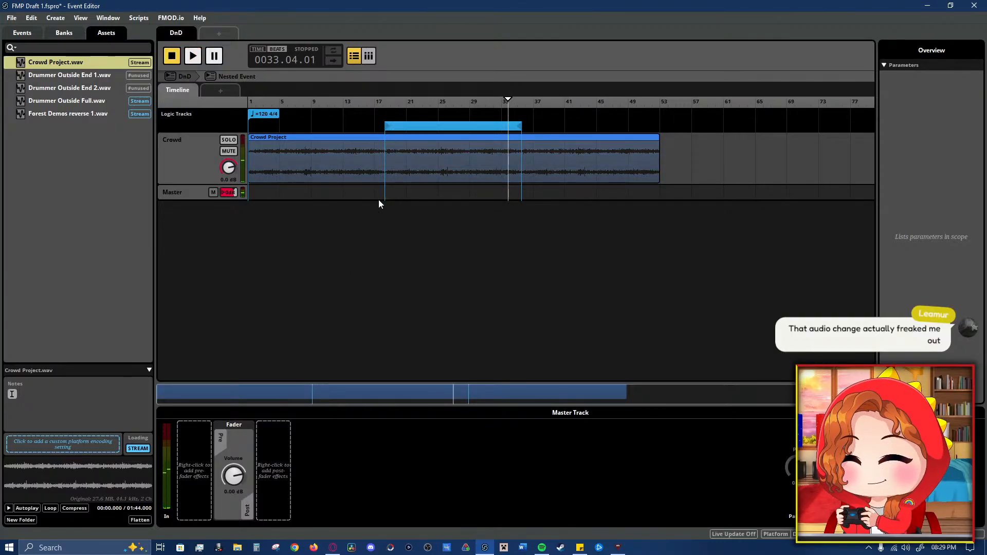
- Return to the DnD event and audition the City Drummer and Crowd tracks together from the start of the timeline
{"action": "left_click", "coordinate": [185, 77]}
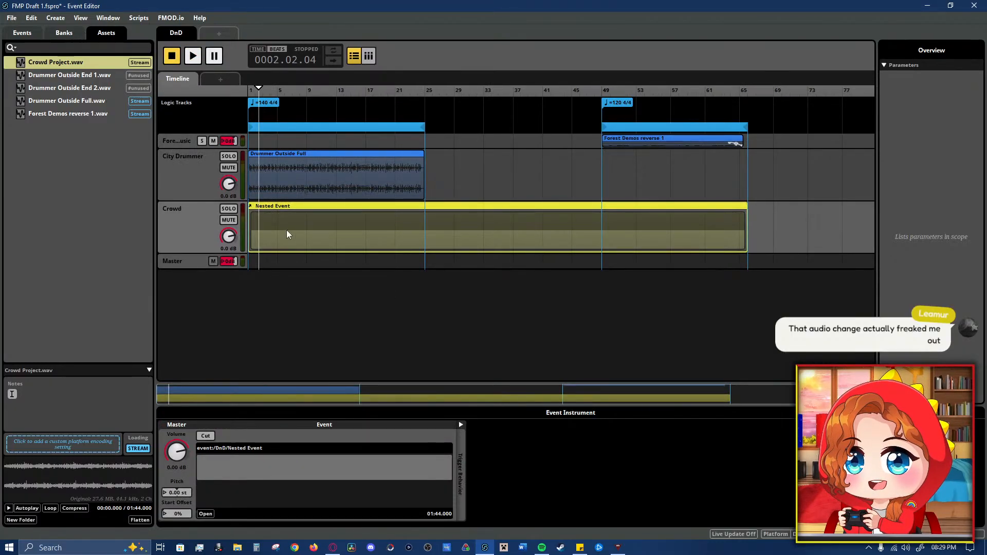
{"action": "left_click_drag", "start_coordinate": [258, 91], "coordinate": [172, 94]}
{"action": "key", "text": "space"}
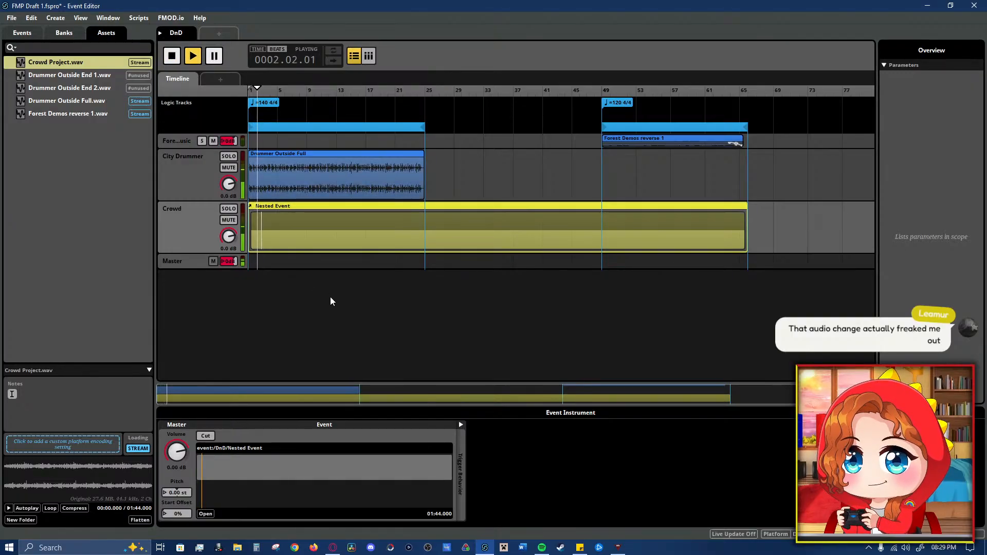
{"action": "left_click", "coordinate": [192, 163]}
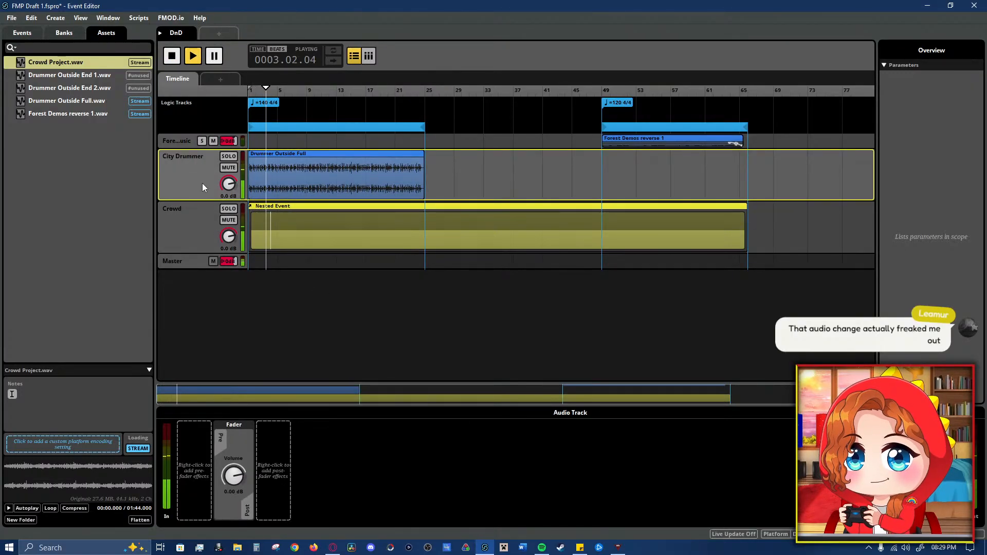
{"action": "mouse_move", "coordinate": [229, 183]}
{"action": "left_mouse_down"}
{"action": "mouse_move", "coordinate": [229, 198]}
{"action": "mouse_move", "coordinate": [229, 184]}
{"action": "left_mouse_up"}
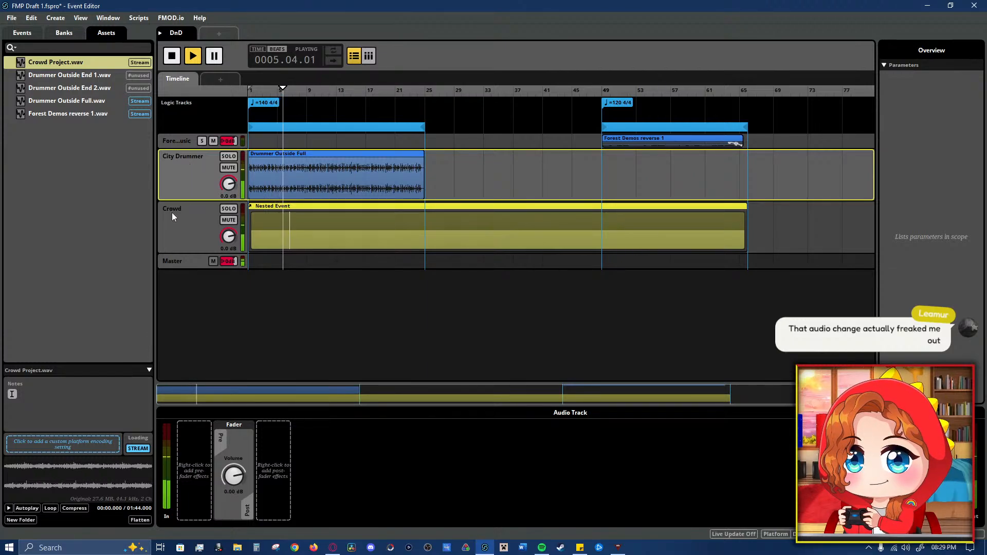
{"action": "right_click", "coordinate": [194, 175]}
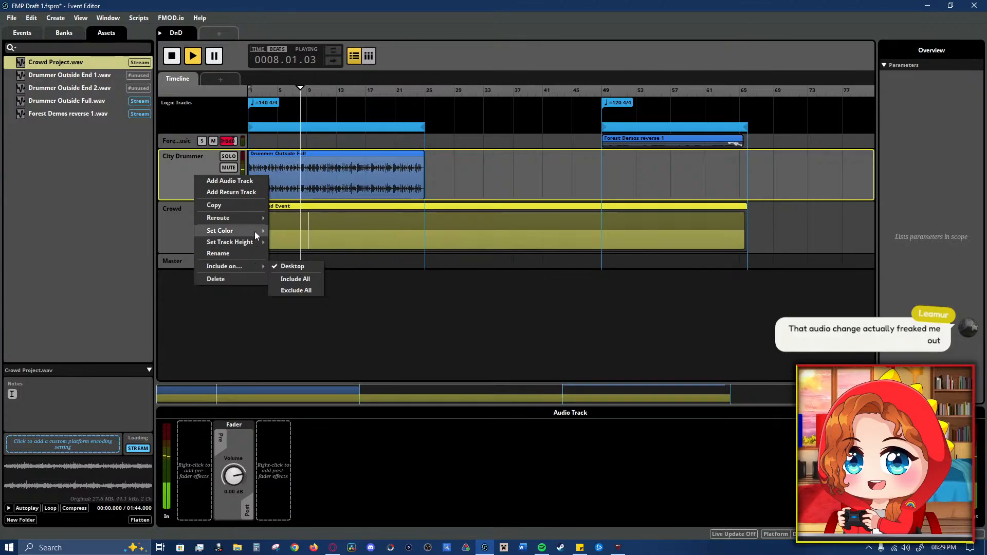
{"action": "mouse_move", "coordinate": [254, 231]}
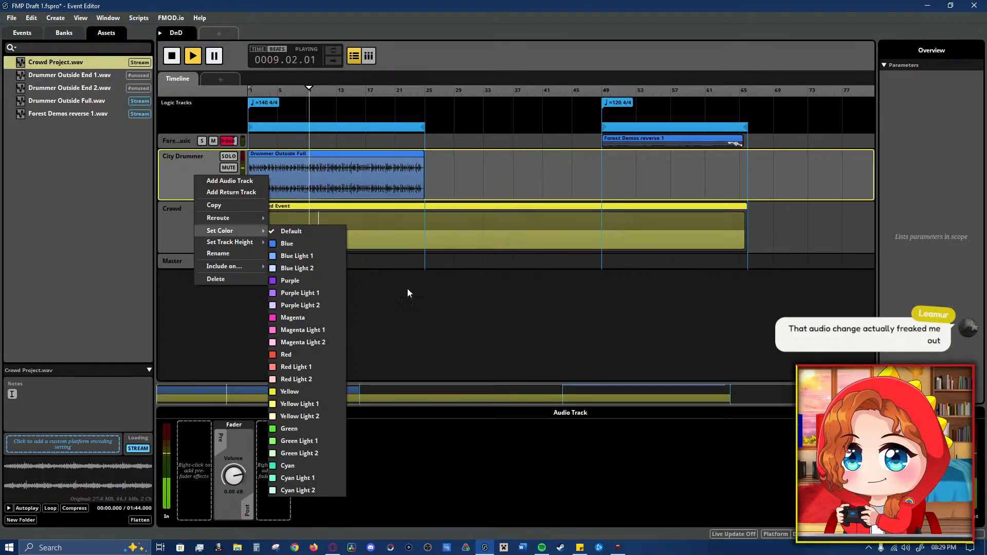
{"action": "left_click", "coordinate": [396, 309]}
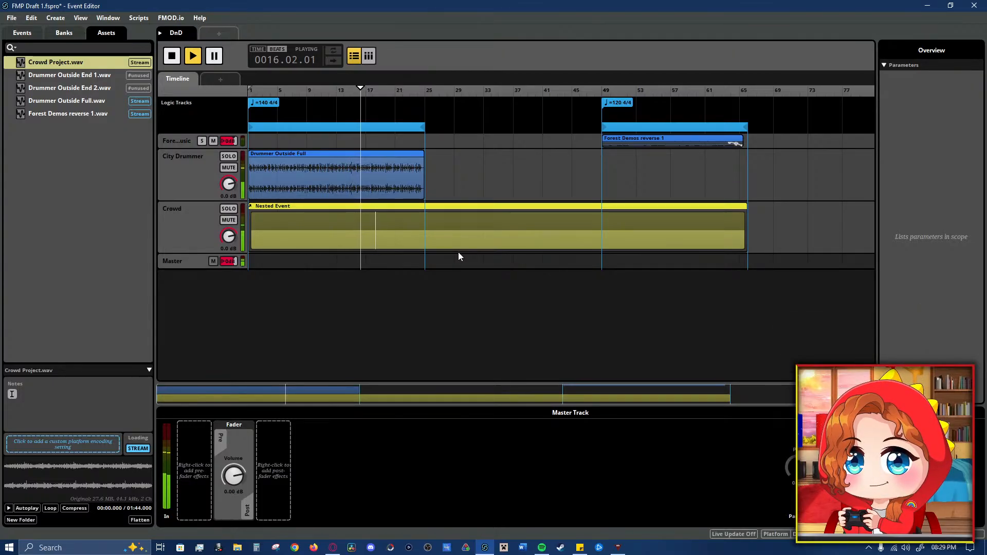
{"action": "left_click", "coordinate": [195, 175]}
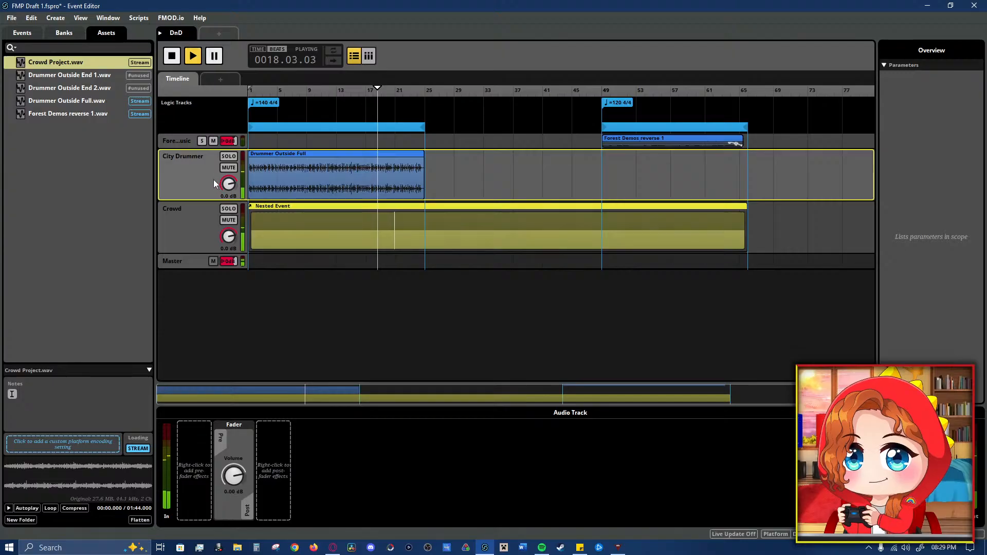
{"action": "key", "text": "space"}
{"action": "key", "text": "space"}
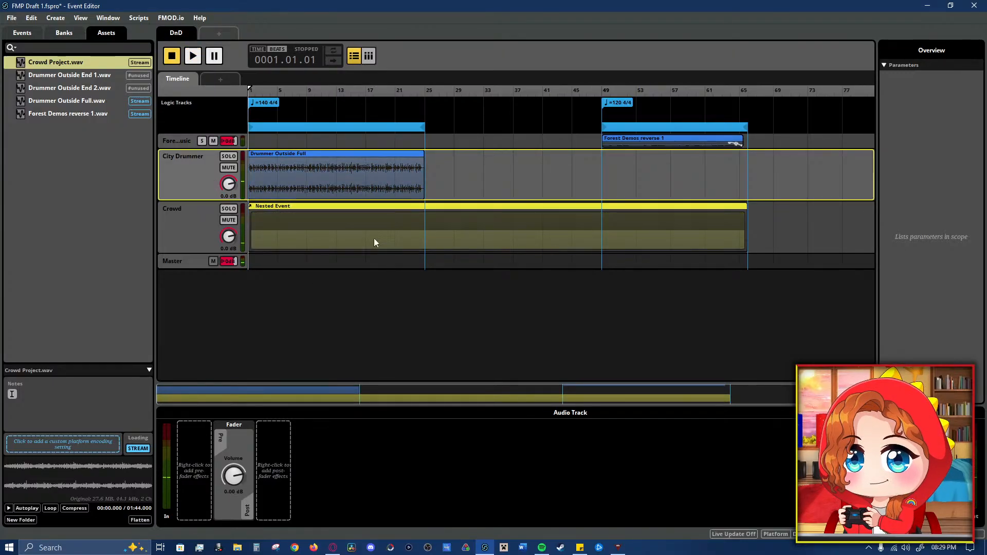
{"action": "left_click", "coordinate": [193, 205]}
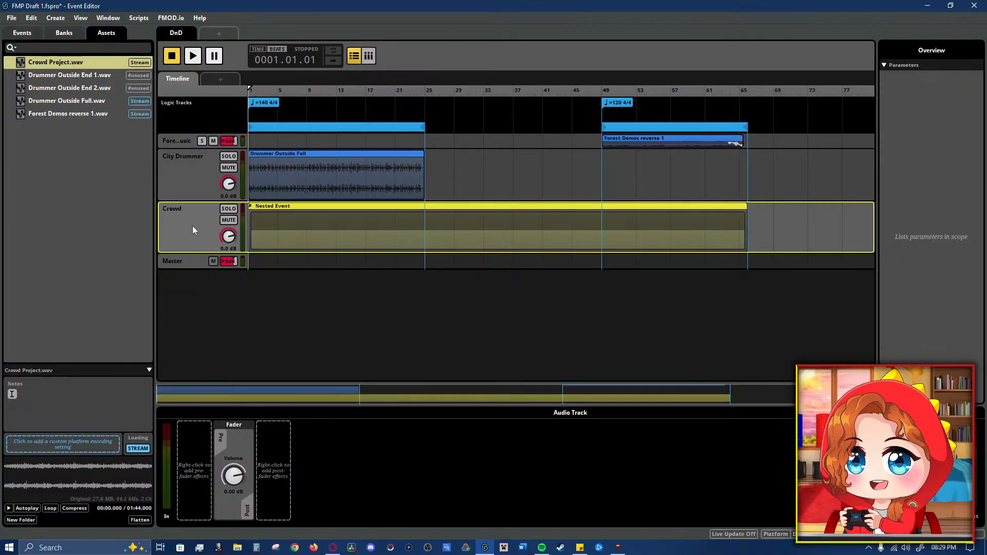
{"action": "left_click", "coordinate": [928, 117]}
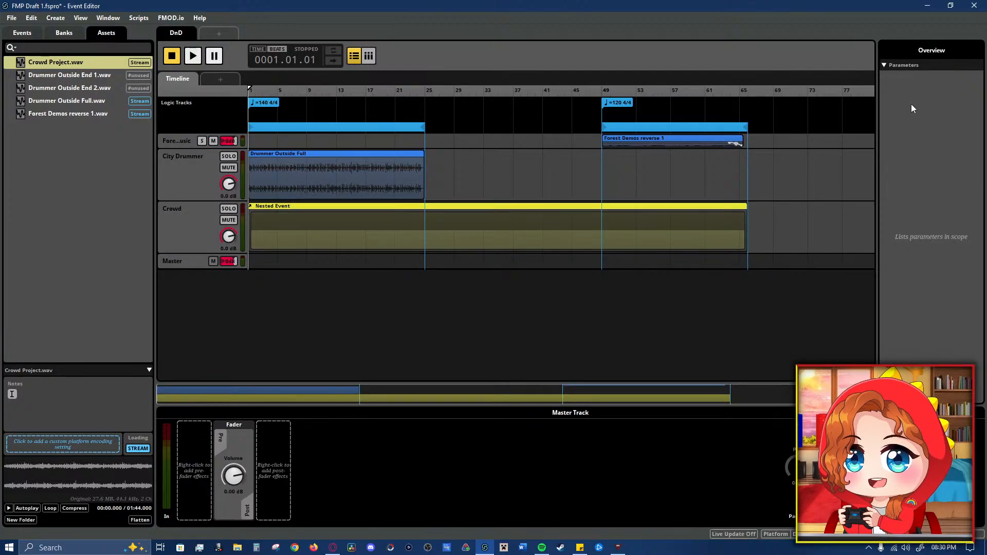
{"action": "right_click", "coordinate": [184, 227]}
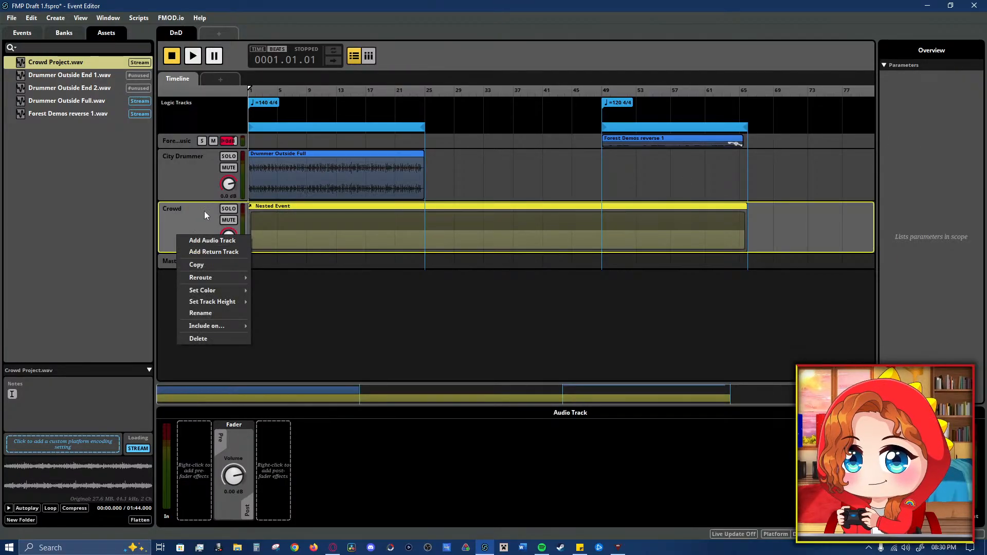
{"action": "left_click", "coordinate": [287, 75]}
- Add a parameter sheet for a continuous user parameter named Crowd Volume with a range of 0 to 100 and local scope
{"action": "left_click", "coordinate": [227, 79]}
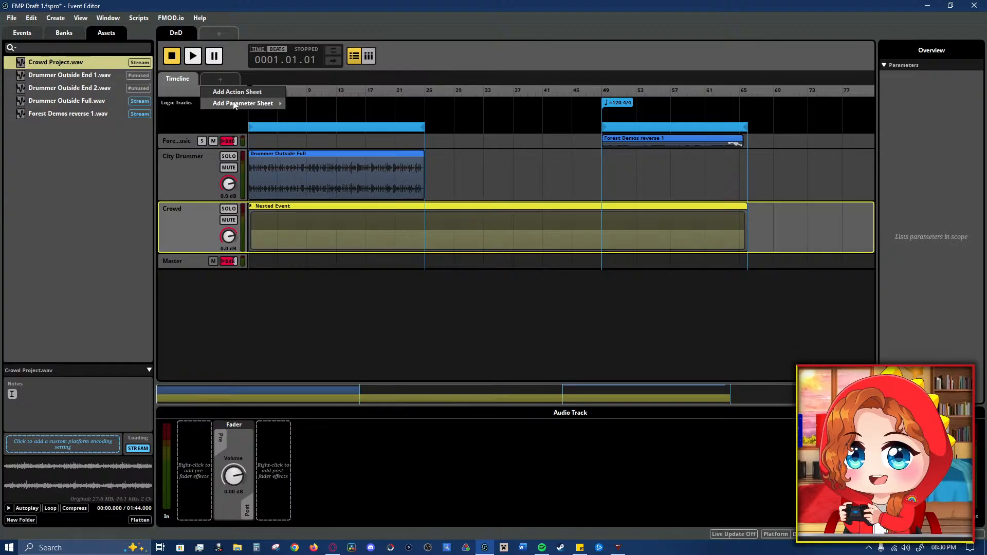
{"action": "mouse_move", "coordinate": [282, 104]}
{"action": "left_click", "coordinate": [318, 226]}
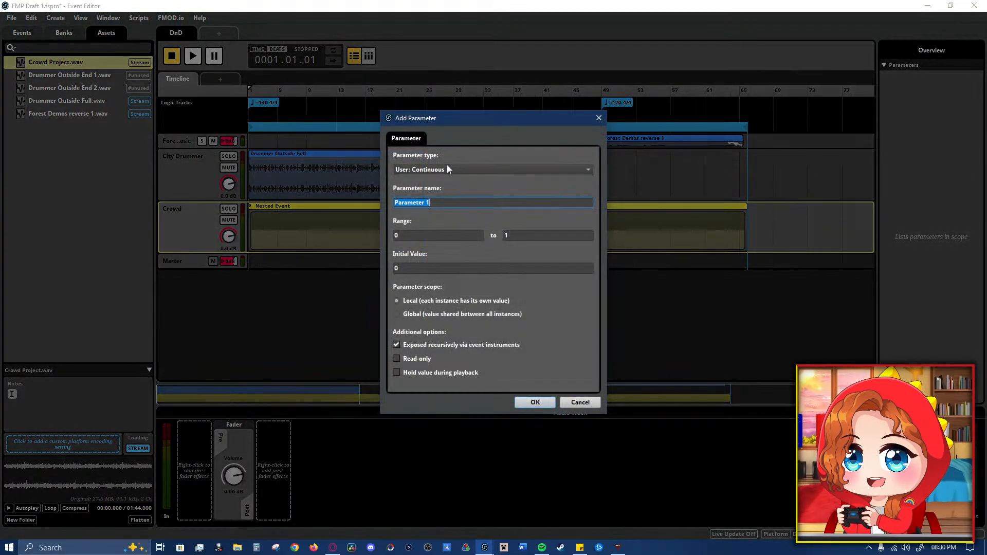
{"action": "left_click", "coordinate": [447, 171]}
{"action": "left_click", "coordinate": [458, 170]}
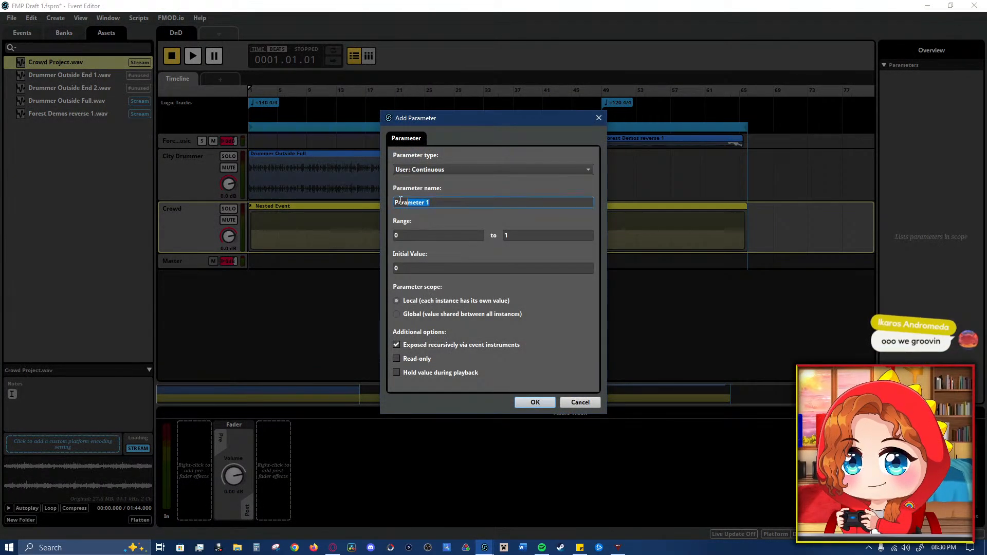
{"action": "type", "text": "Crowd Volume"}
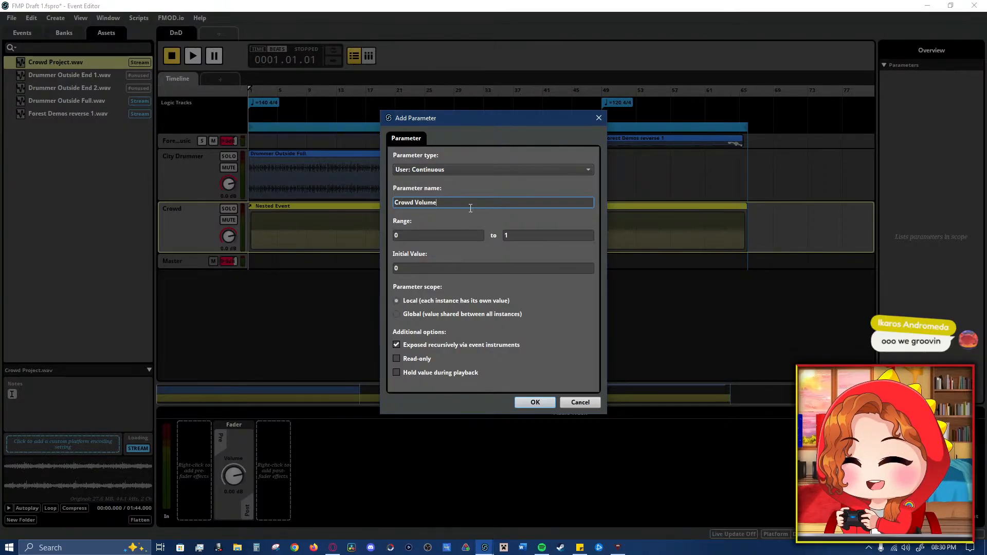
{"action": "left_click", "coordinate": [523, 236]}
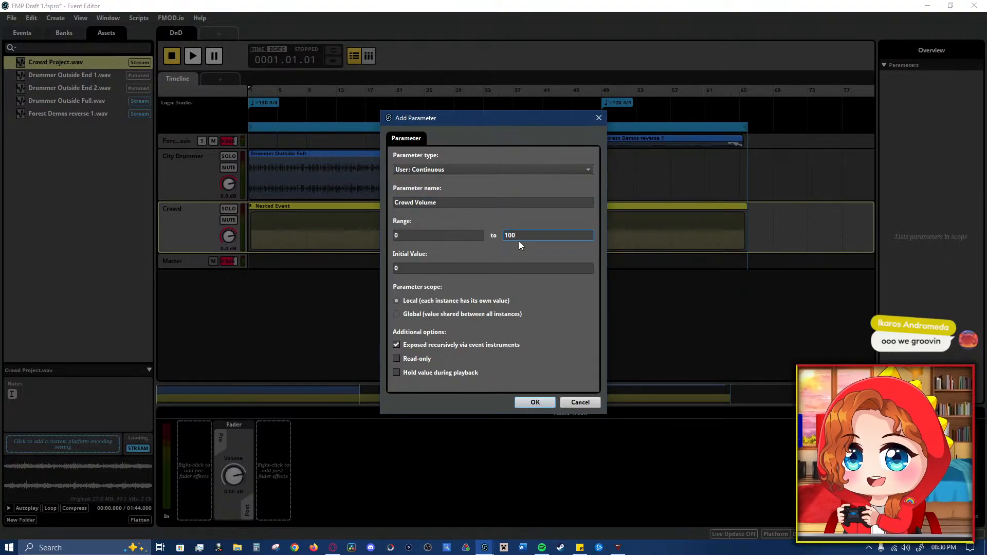
{"action": "left_click", "coordinate": [455, 316]}
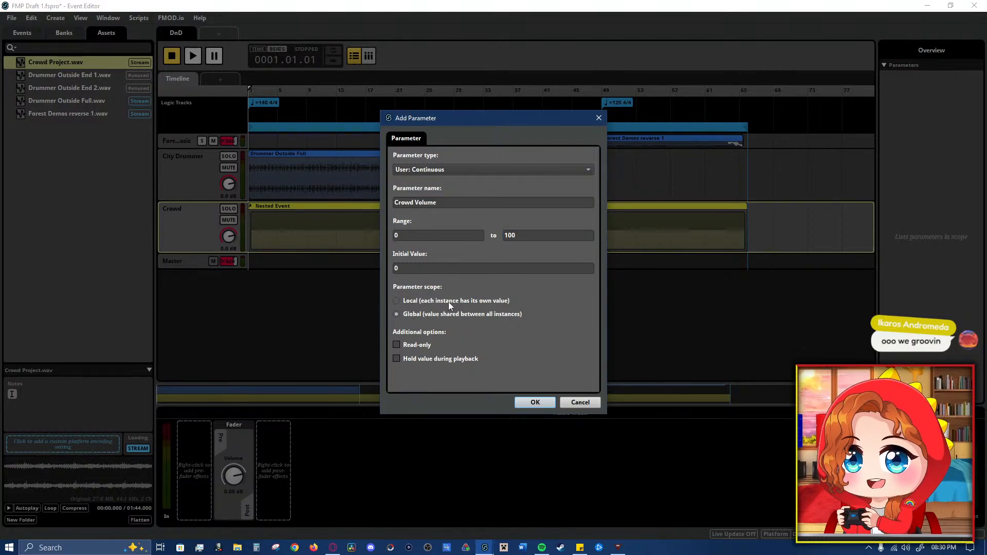
{"action": "left_click", "coordinate": [448, 301]}
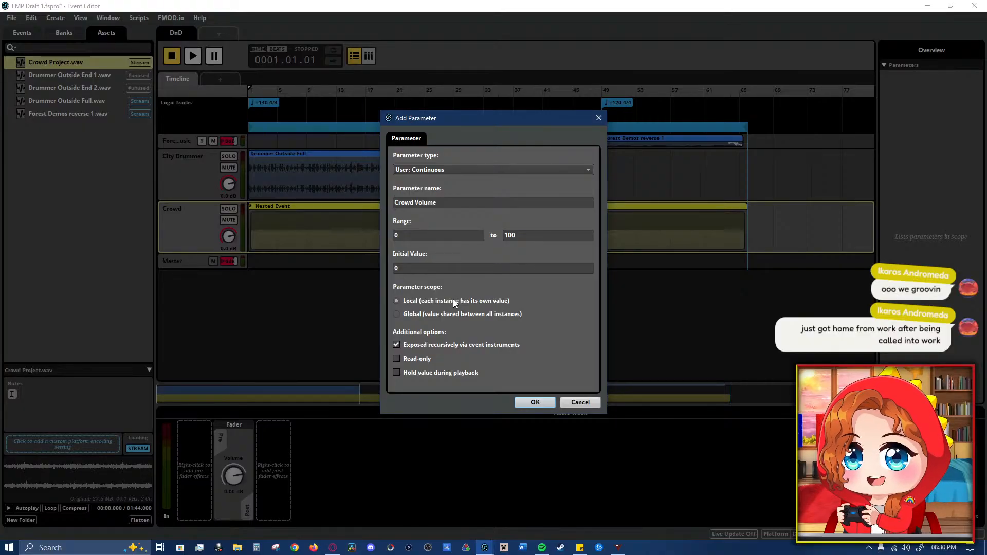
{"action": "left_click", "coordinate": [467, 314]}
{"action": "left_click", "coordinate": [464, 300]}
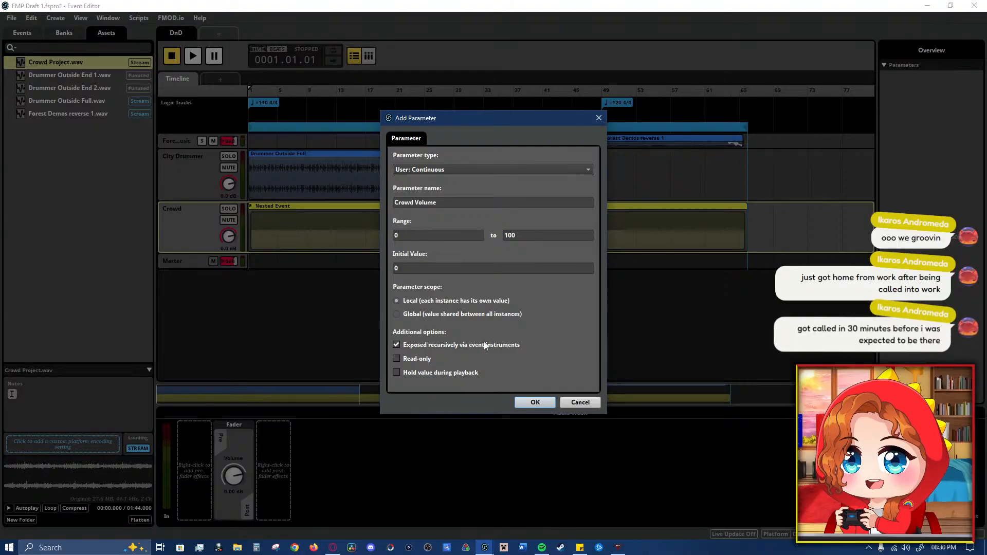
{"action": "key", "text": "Return"}
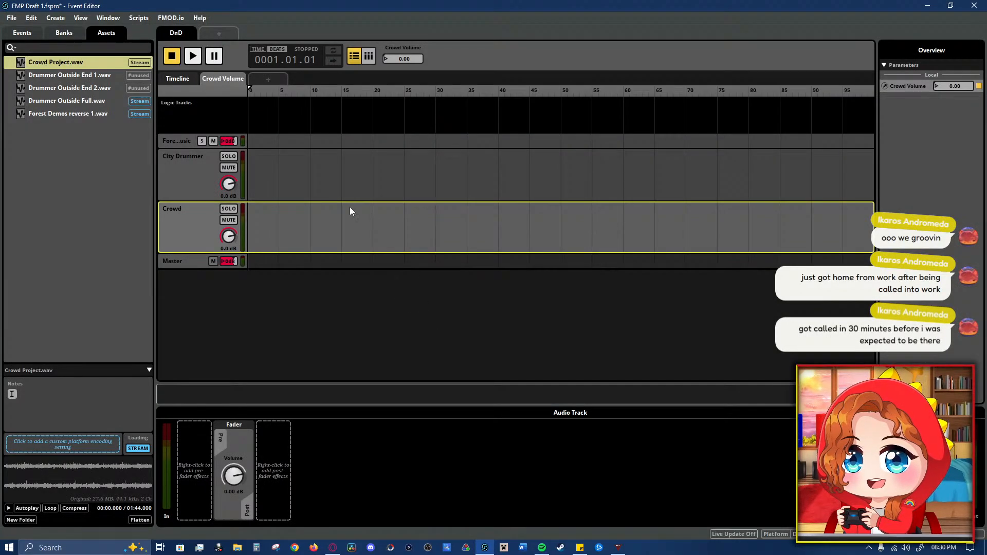
{"action": "right_click", "coordinate": [183, 226]}
{"action": "mouse_move", "coordinate": [236, 268]}
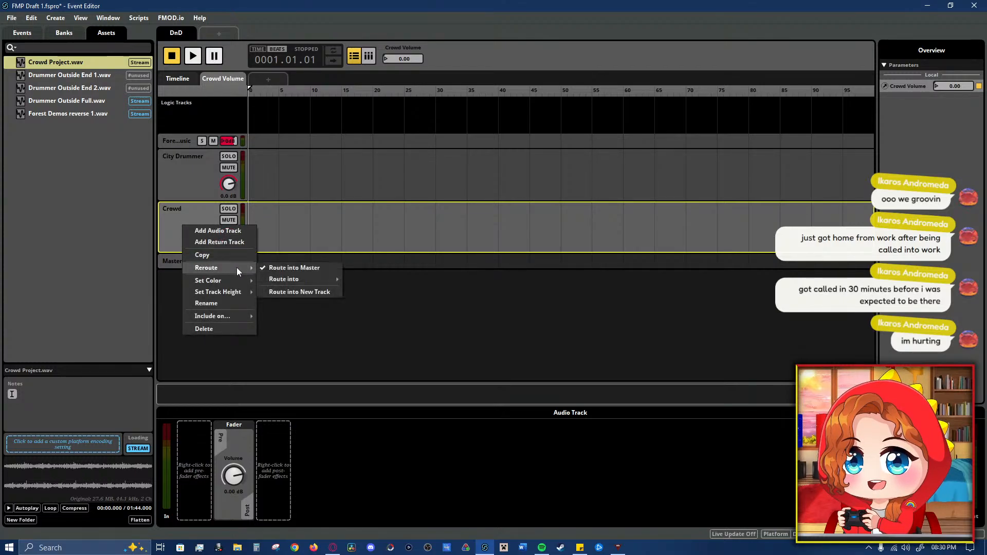
{"action": "left_click", "coordinate": [330, 354]}
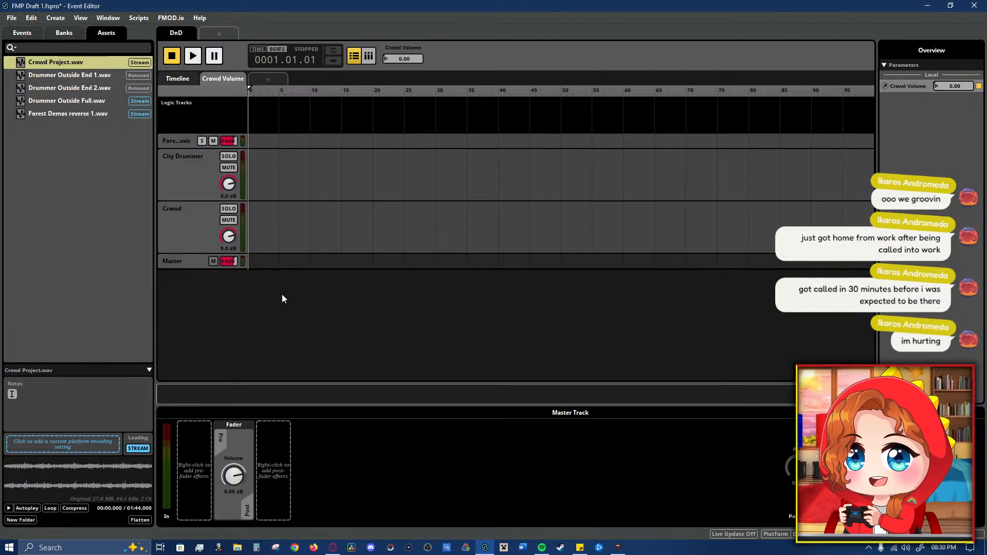
{"action": "left_click", "coordinate": [187, 217]}
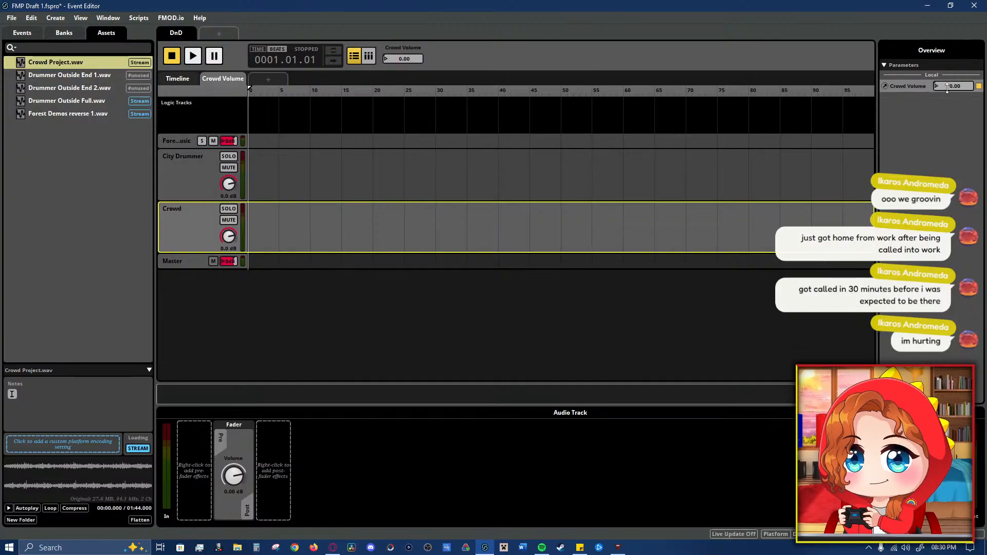
{"action": "mouse_move", "coordinate": [946, 86]}
{"action": "left_mouse_down"}
{"action": "mouse_move", "coordinate": [946, 34]}
{"action": "mouse_move", "coordinate": [946, 85]}
{"action": "left_mouse_up"}
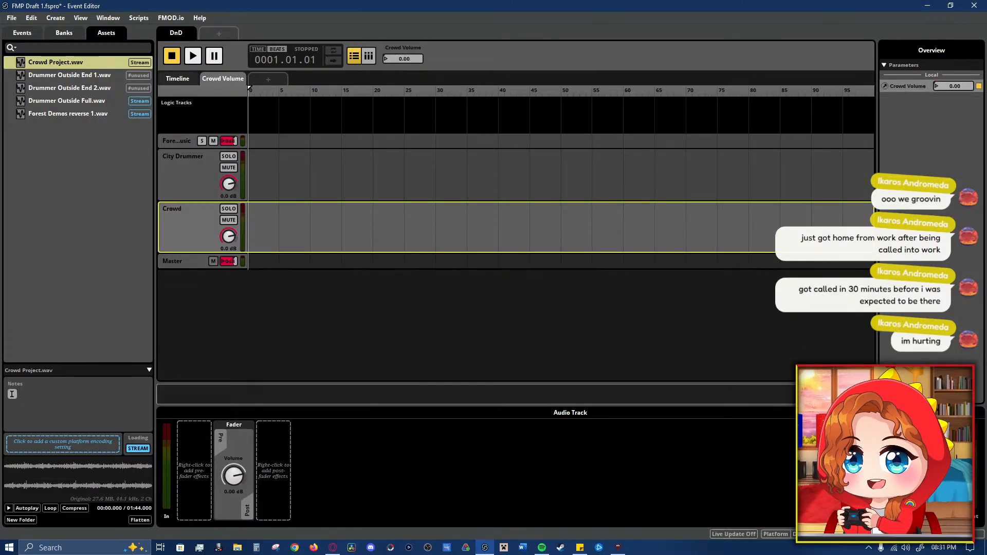
- Automate the Crowd track's volume on the Crowd Volume parameter, ramping from -∞ dB at 0 up to 0 dB at 100
{"action": "right_click", "coordinate": [229, 238]}
{"action": "left_click", "coordinate": [267, 245]}
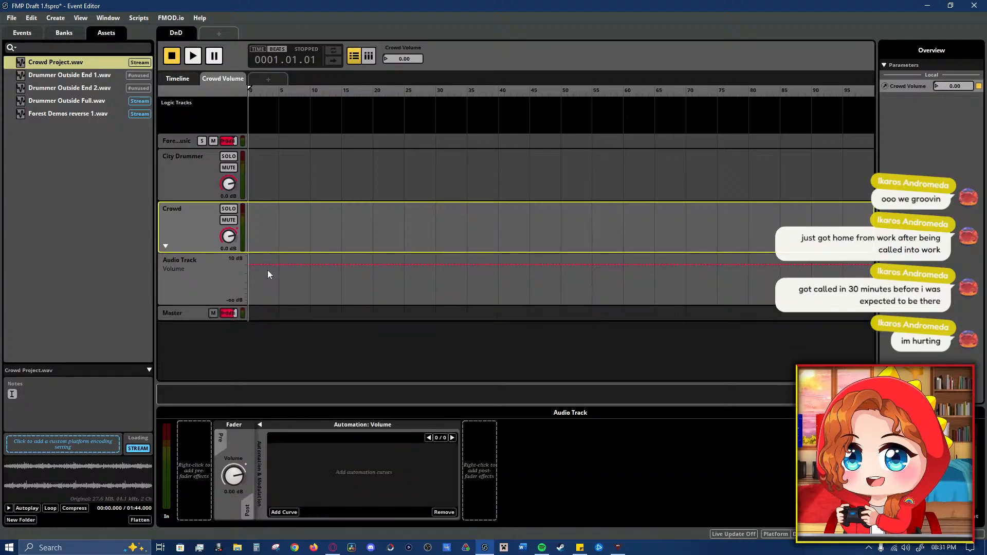
{"action": "left_click", "coordinate": [869, 265]}
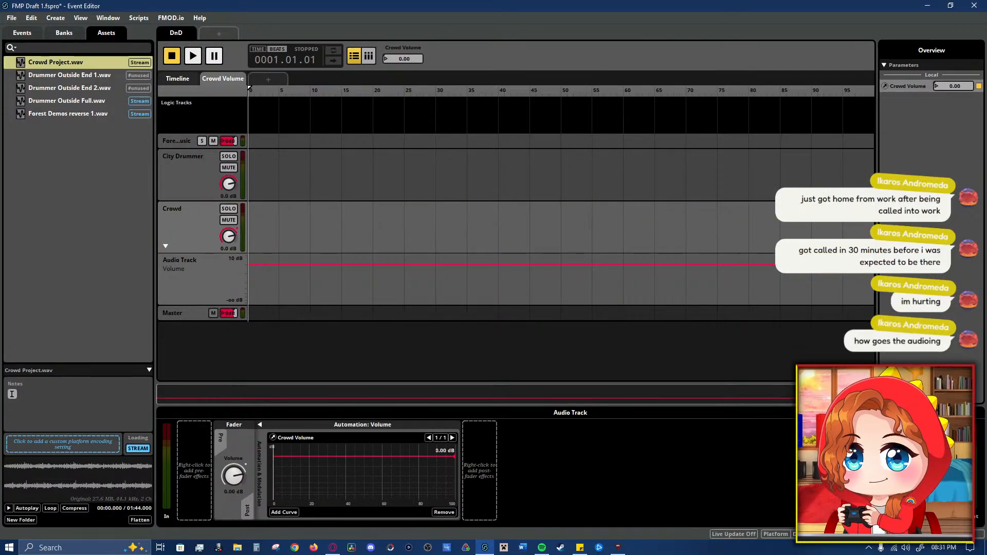
{"action": "left_click", "coordinate": [268, 264]}
{"action": "left_click_drag", "start_coordinate": [267, 265], "coordinate": [249, 303]}
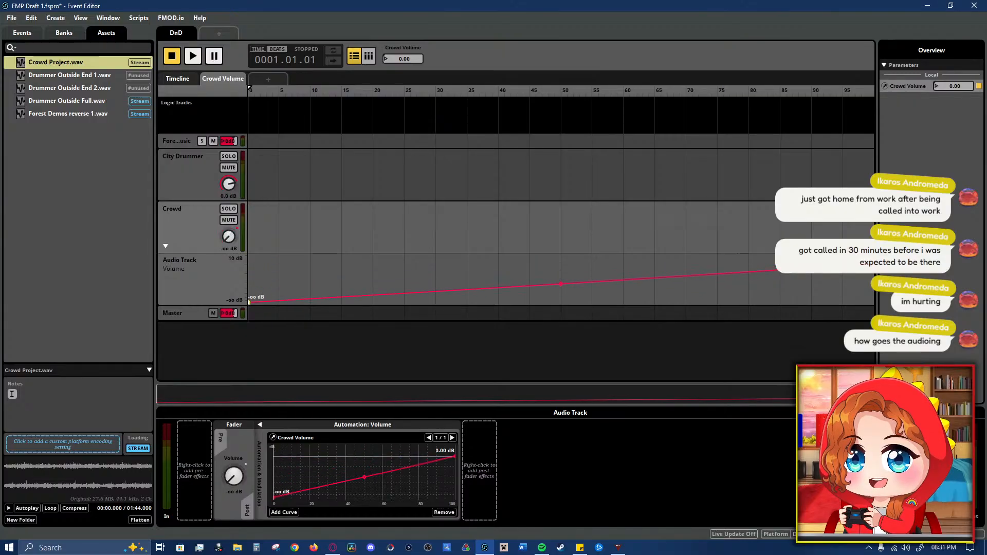
- Play the DnD timeline from the start while varying the Crowd Volume parameter, and collapse the Crowd track's automation lane
{"action": "mouse_move", "coordinate": [960, 89]}
{"action": "left_mouse_down"}
{"action": "mouse_move", "coordinate": [960, 38]}
{"action": "mouse_move", "coordinate": [960, 89]}
{"action": "left_mouse_up"}
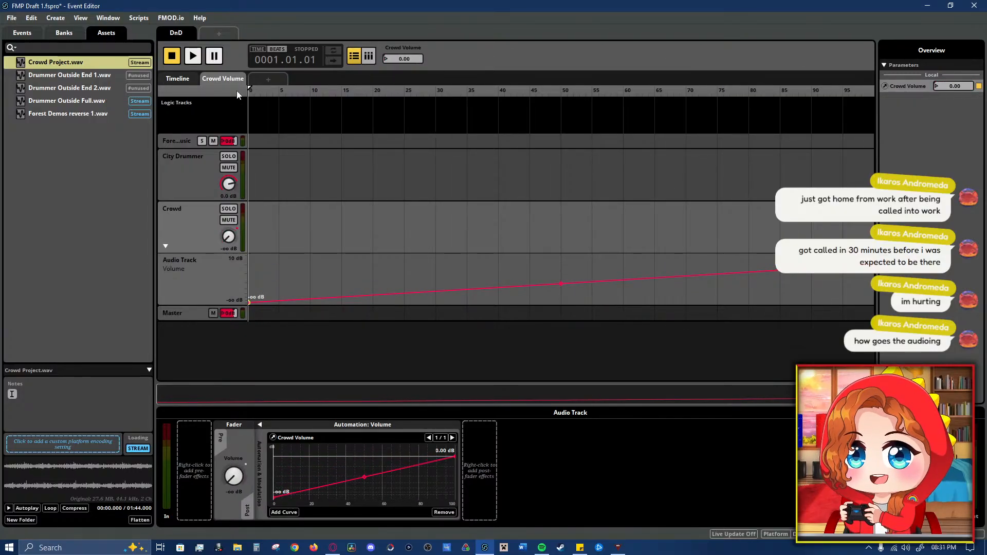
{"action": "left_click", "coordinate": [184, 80]}
{"action": "key", "text": "space"}
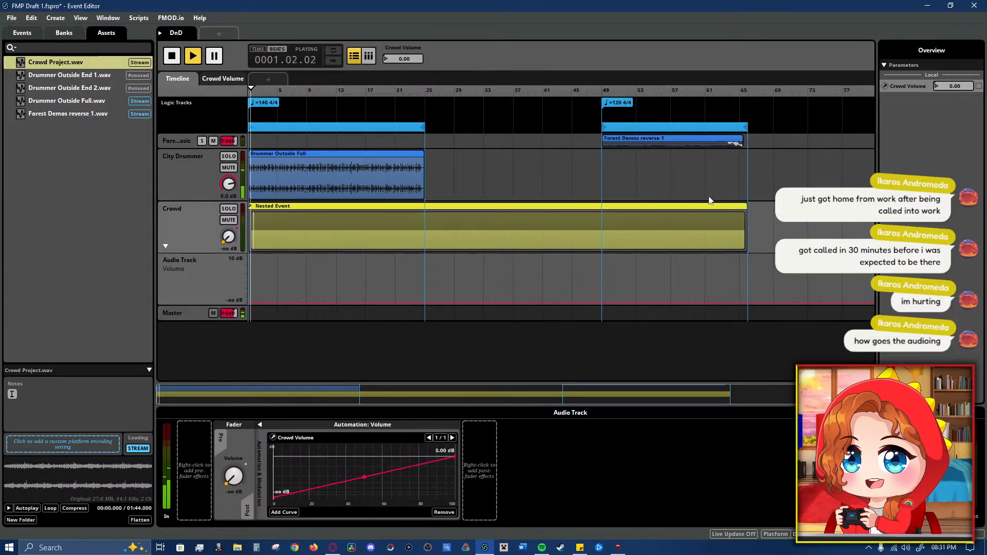
{"action": "left_click_drag", "start_coordinate": [957, 87], "coordinate": [957, 53]}
{"action": "left_click_drag", "start_coordinate": [953, 87], "coordinate": [953, 83]}
{"action": "left_click", "coordinate": [165, 246]}
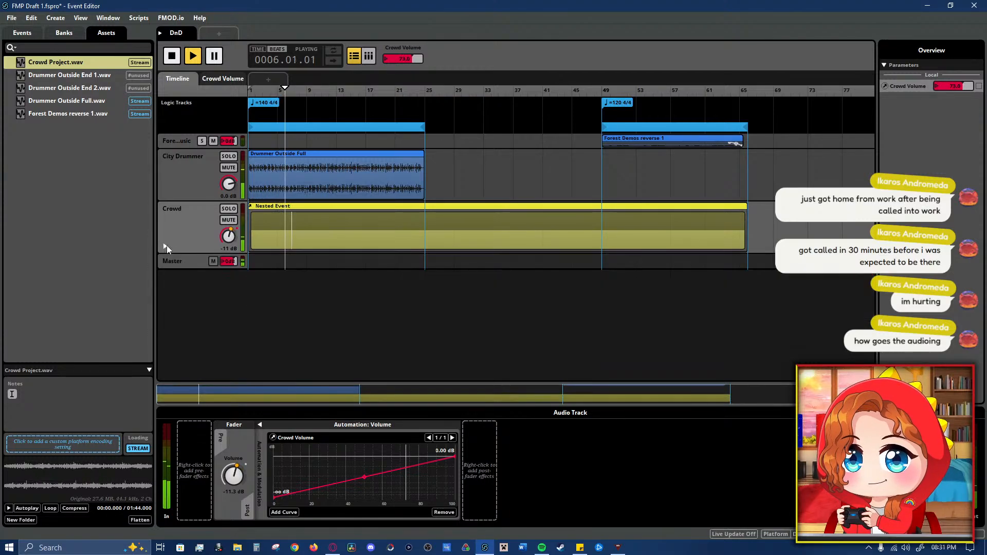
{"action": "mouse_move", "coordinate": [958, 89]}
{"action": "left_mouse_down"}
{"action": "mouse_move", "coordinate": [958, 111]}
{"action": "mouse_move", "coordinate": [961, 53]}
{"action": "mouse_move", "coordinate": [965, 98]}
{"action": "left_mouse_up"}
{"action": "key", "text": "space"}
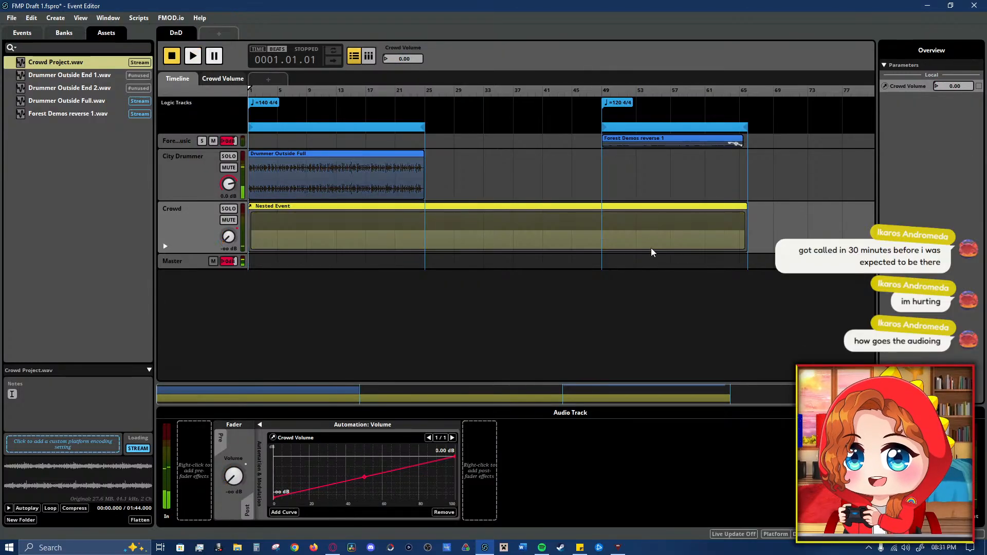
- Rename the Crowd track as City Crowd
{"action": "left_click", "coordinate": [204, 219]}
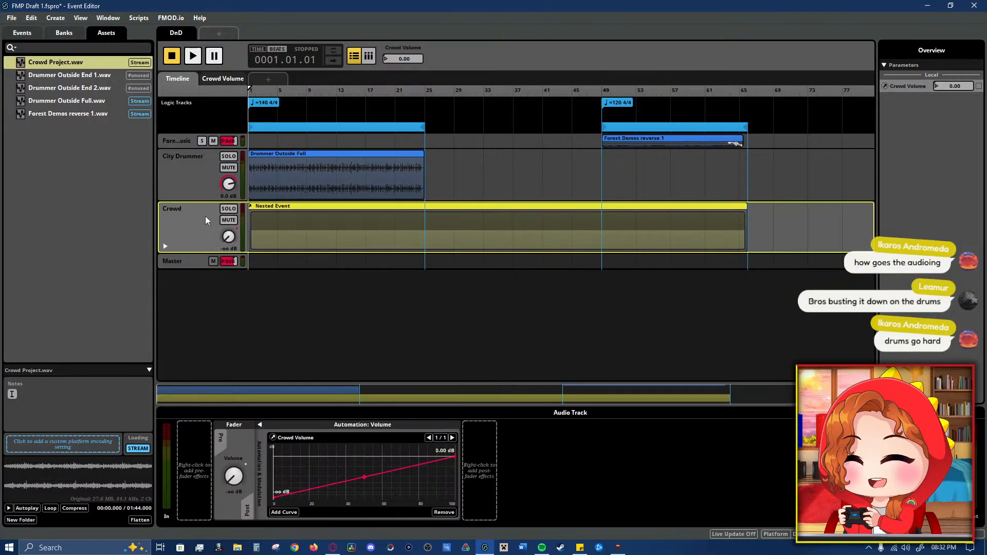
{"action": "left_click", "coordinate": [207, 175]}
{"action": "left_click", "coordinate": [187, 212]}
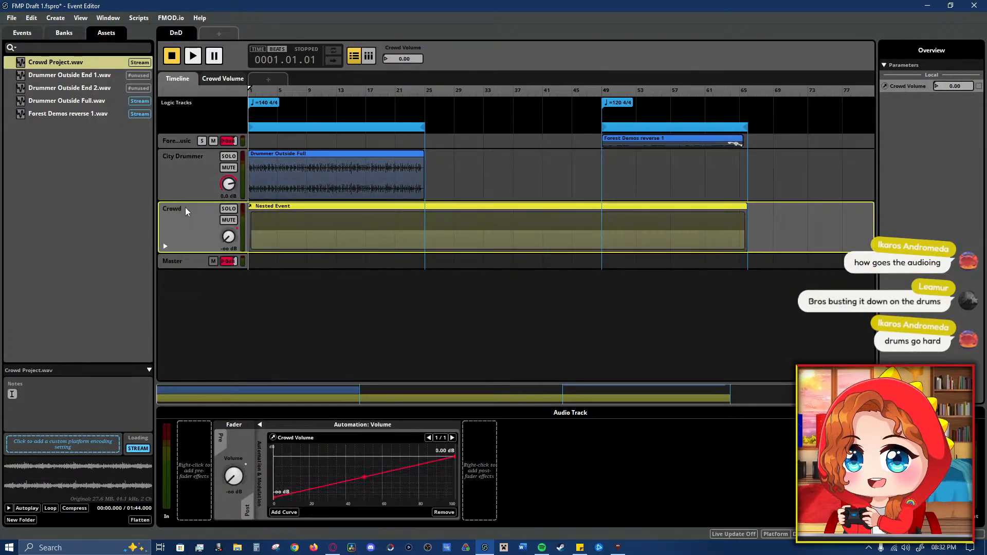
{"action": "left_click", "coordinate": [164, 209]}
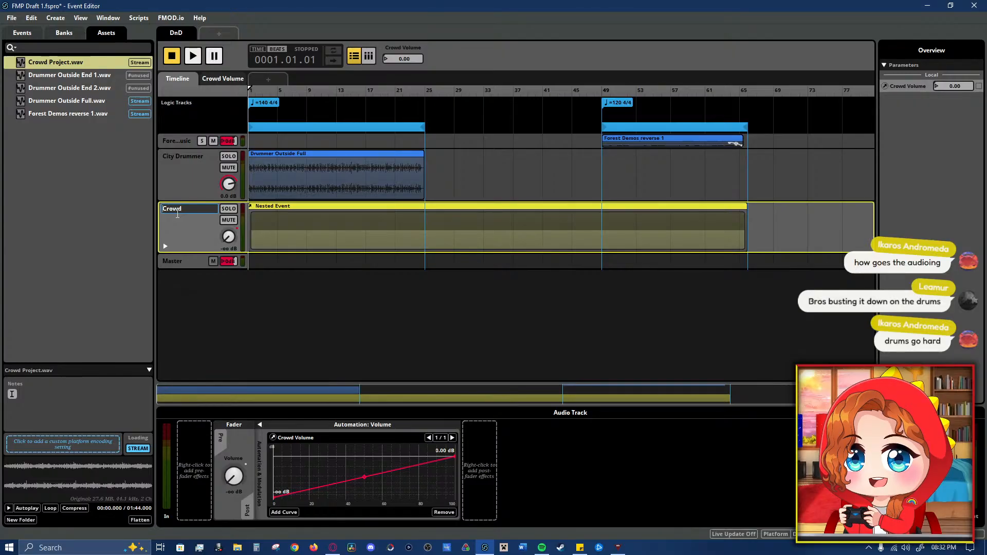
{"action": "type", "text": "City"}
{"action": "key", "text": "Return"}
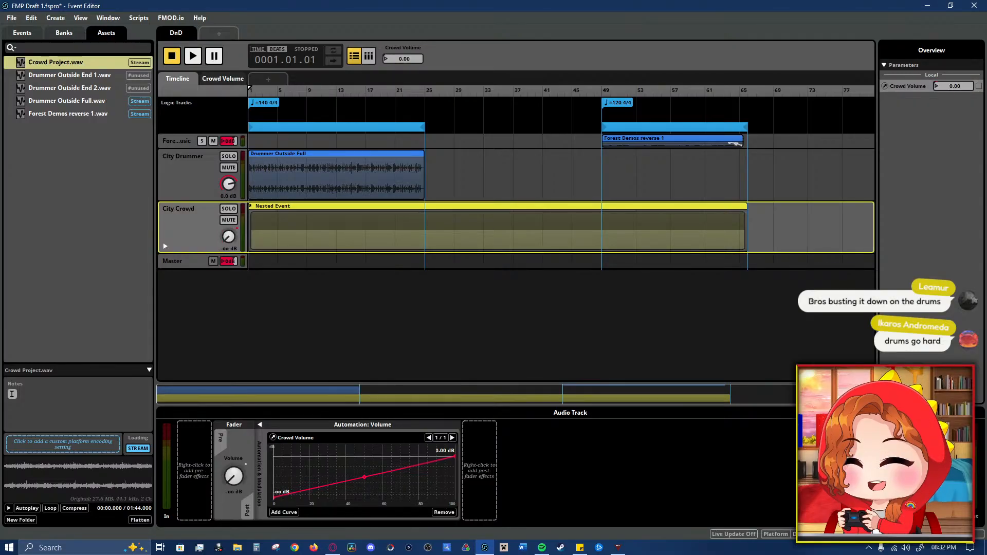
- Shorten the nested event instrument on the City Crowd track so it ends at bar 49, where the forest music region starts
{"action": "mouse_move", "coordinate": [955, 86]}
{"action": "left_mouse_down"}
{"action": "mouse_move", "coordinate": [955, 35]}
{"action": "mouse_move", "coordinate": [955, 86]}
{"action": "left_mouse_up"}
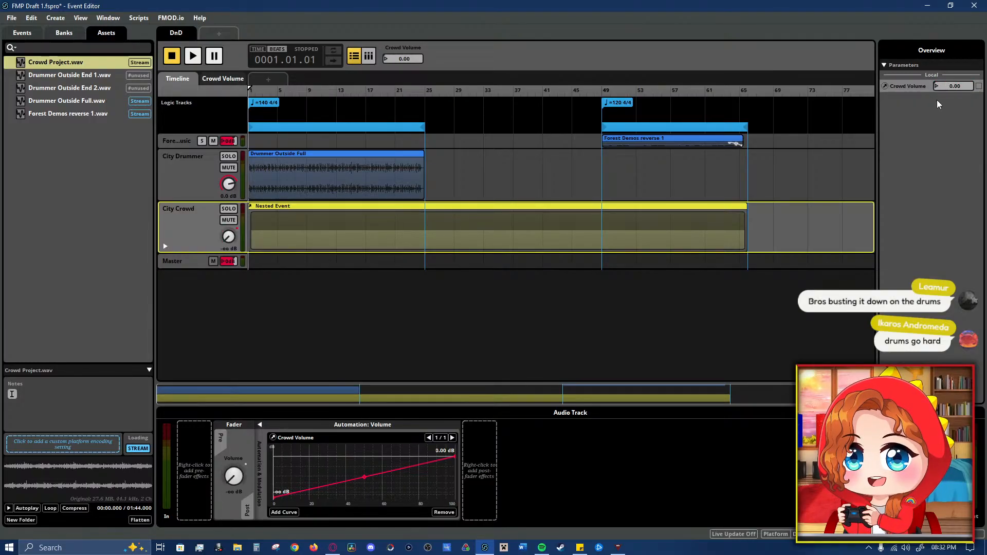
{"action": "left_click", "coordinate": [176, 184]}
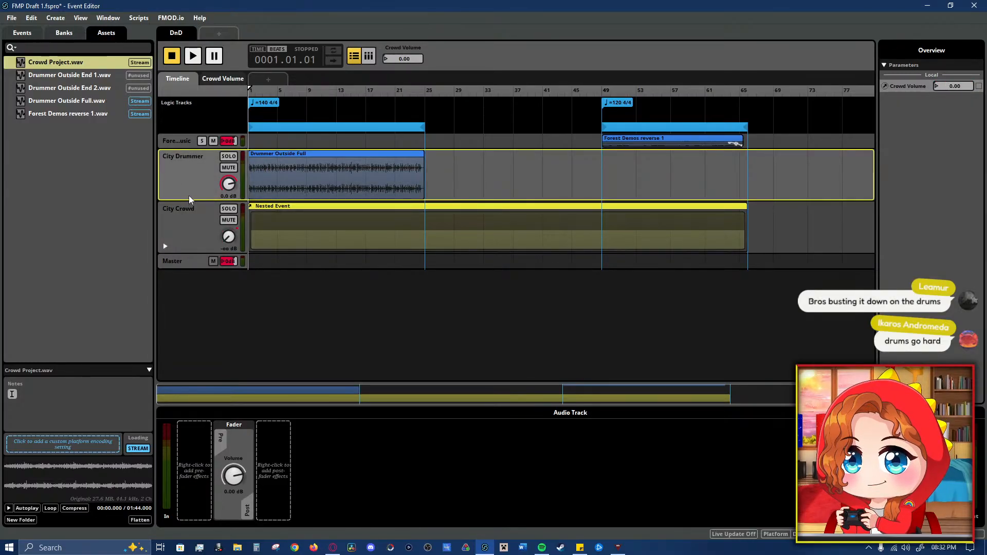
{"action": "left_click", "coordinate": [911, 117]}
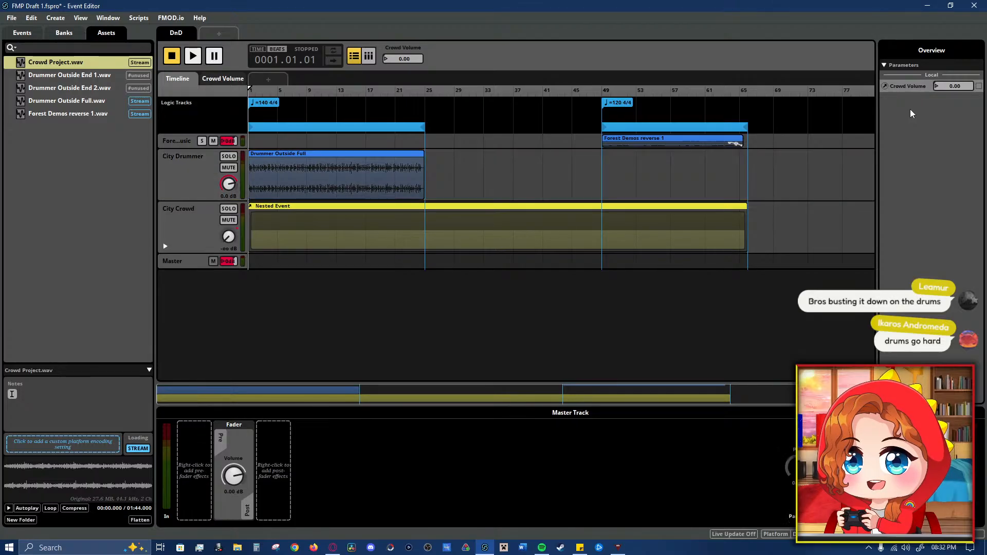
{"action": "left_click", "coordinate": [195, 184]}
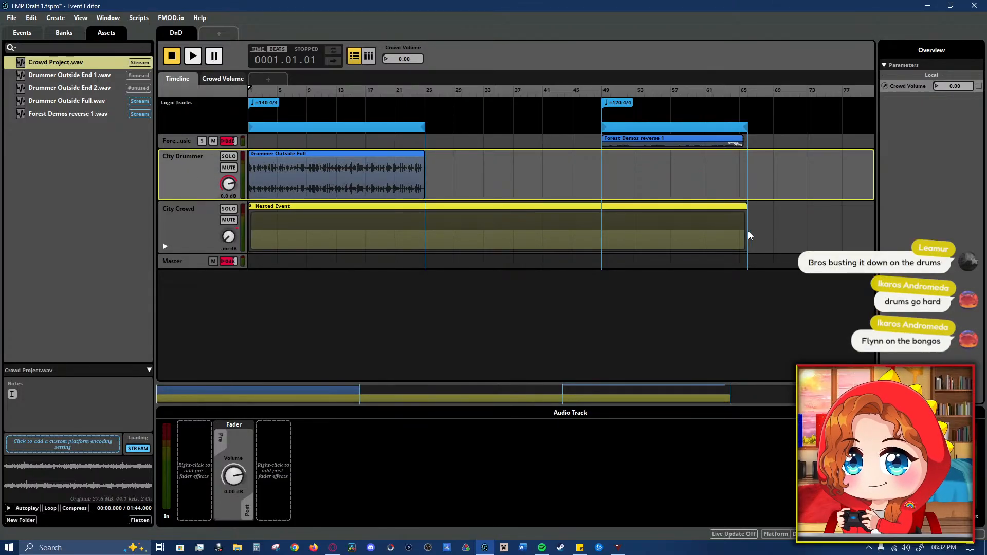
{"action": "left_click_drag", "start_coordinate": [746, 229], "coordinate": [600, 216]}
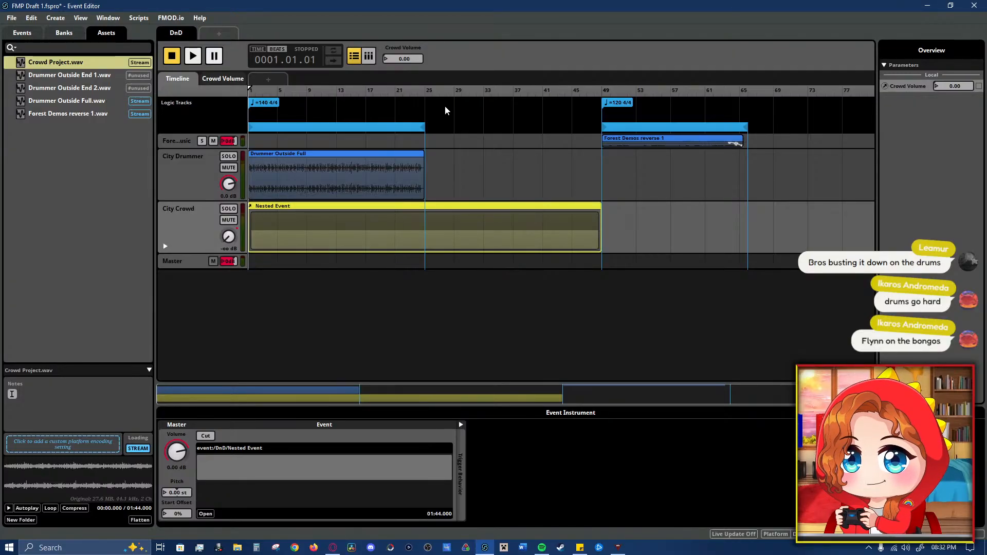
- Add a multi instrument to the City Drummer track directly after the Drummer Outside Full clip, starting at bar 25
{"action": "mouse_move", "coordinate": [452, 105]}
{"action": "left_mouse_down"}
{"action": "mouse_move", "coordinate": [425, 105]}
{"action": "mouse_move", "coordinate": [453, 113]}
{"action": "left_mouse_up"}
{"action": "left_click", "coordinate": [87, 88]}
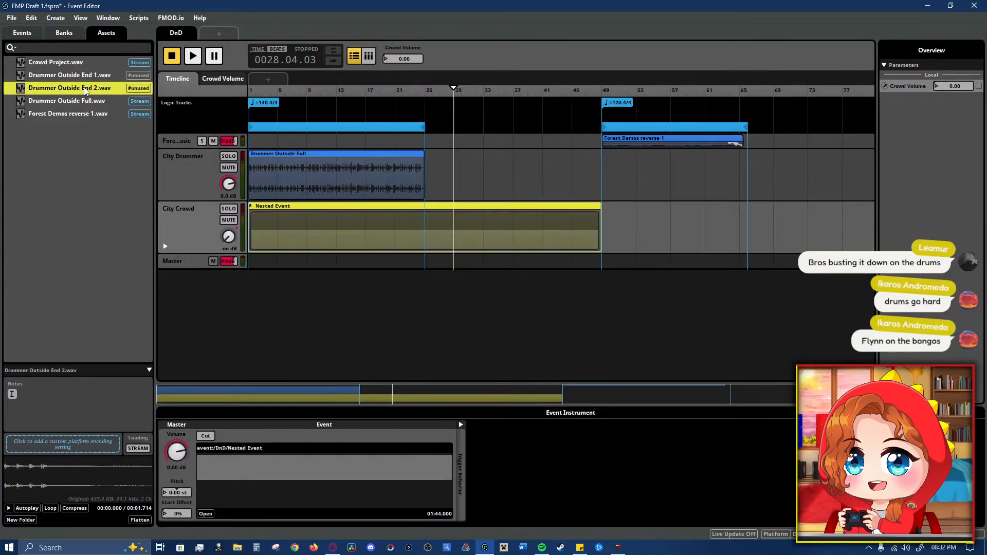
{"action": "left_click", "coordinate": [89, 75]}
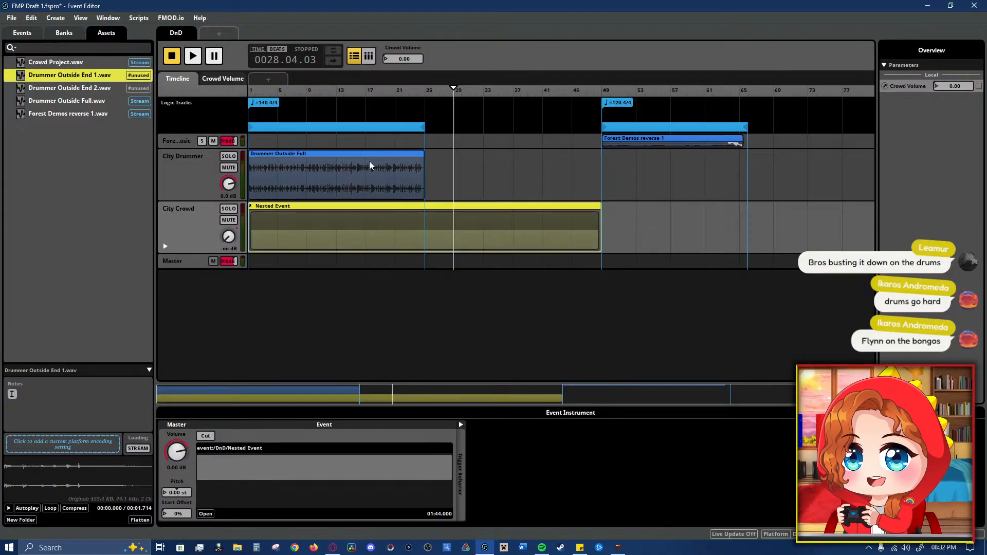
{"action": "left_click", "coordinate": [428, 93]}
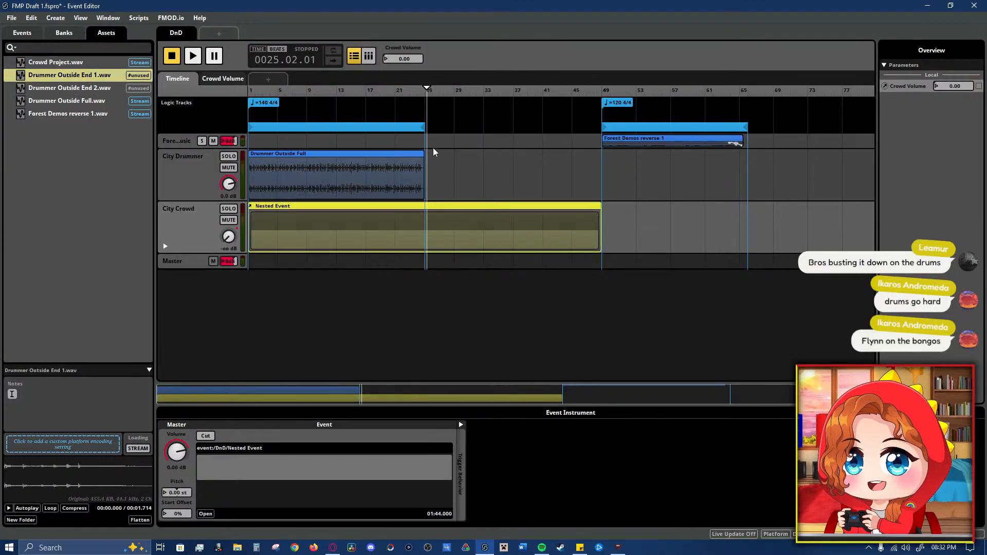
{"action": "left_click", "coordinate": [390, 126]}
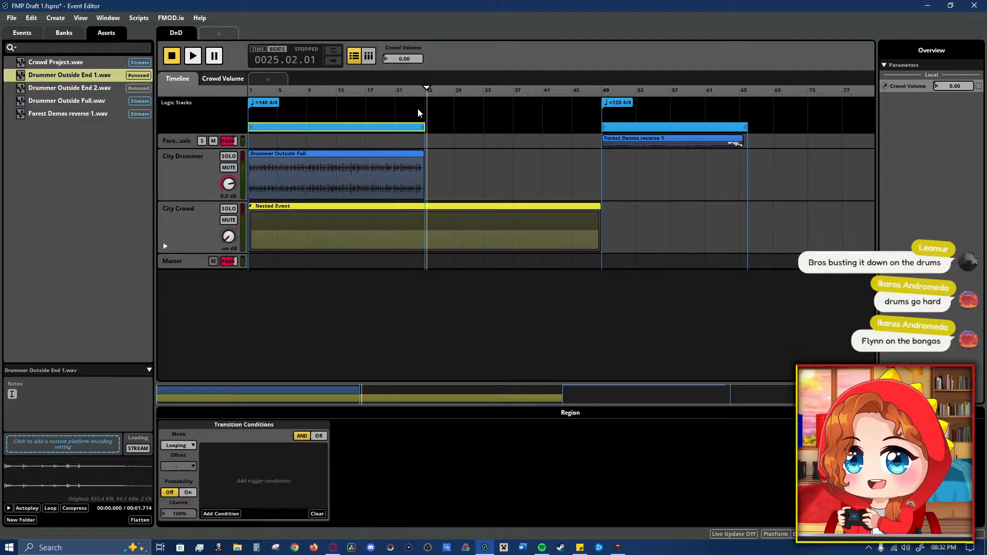
{"action": "left_click_drag", "start_coordinate": [427, 91], "coordinate": [425, 131]}
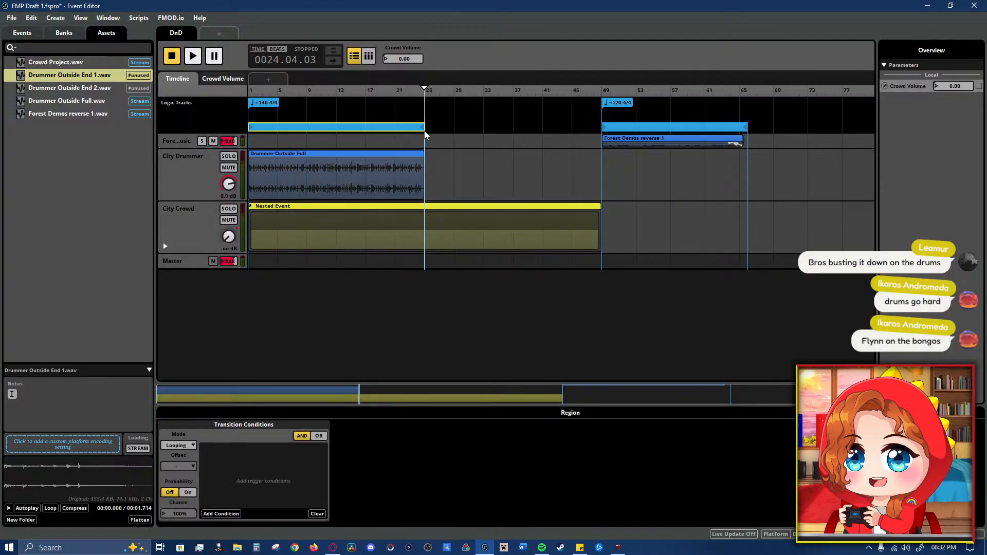
{"action": "left_click", "coordinate": [446, 174]}
{"action": "right_click", "coordinate": [445, 172]}
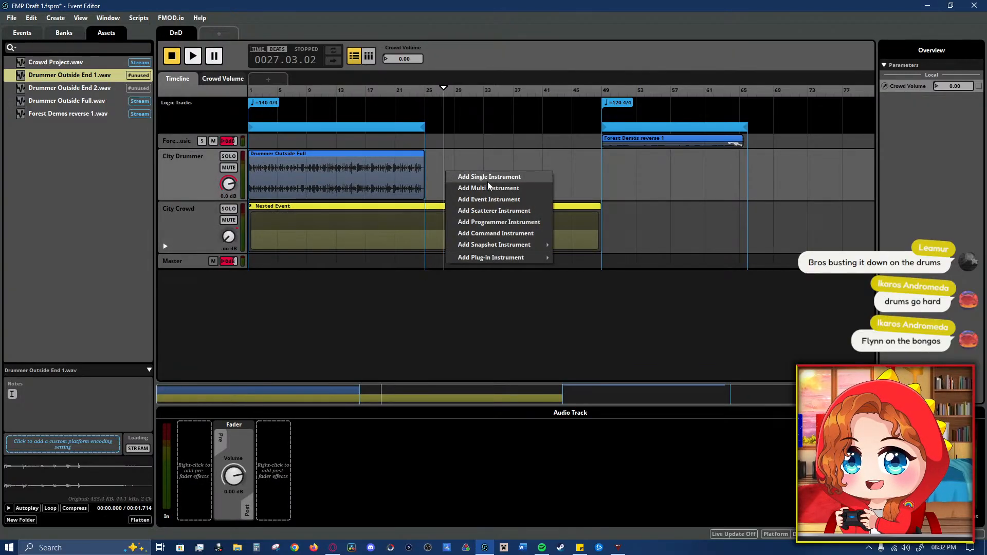
{"action": "left_click", "coordinate": [534, 188]}
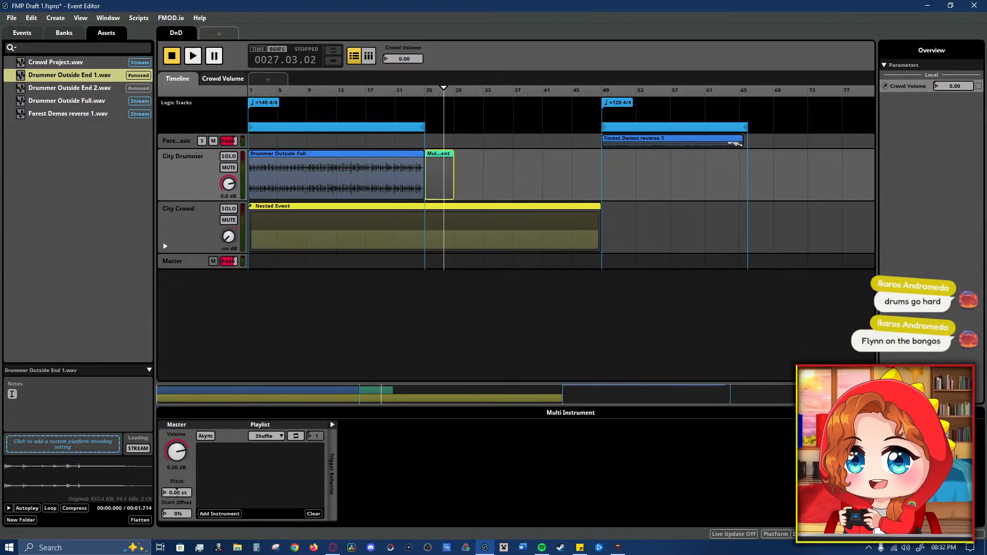
- Fill the multi instrument with Drummer Outside End 1 and Drummer Outside End 2, and trim it to one bar, ending at bar 26
{"action": "left_click_drag", "start_coordinate": [875, 394], "coordinate": [397, 395]}
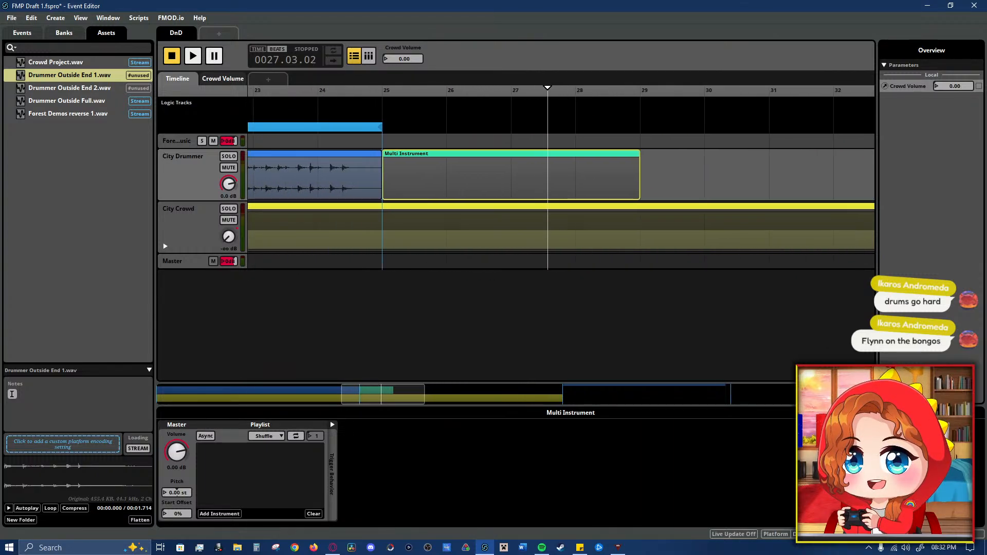
{"action": "left_click", "coordinate": [73, 88]}
{"action": "left_click", "coordinate": [65, 76], "text": "shift"}
{"action": "left_click_drag", "start_coordinate": [65, 77], "coordinate": [511, 165]}
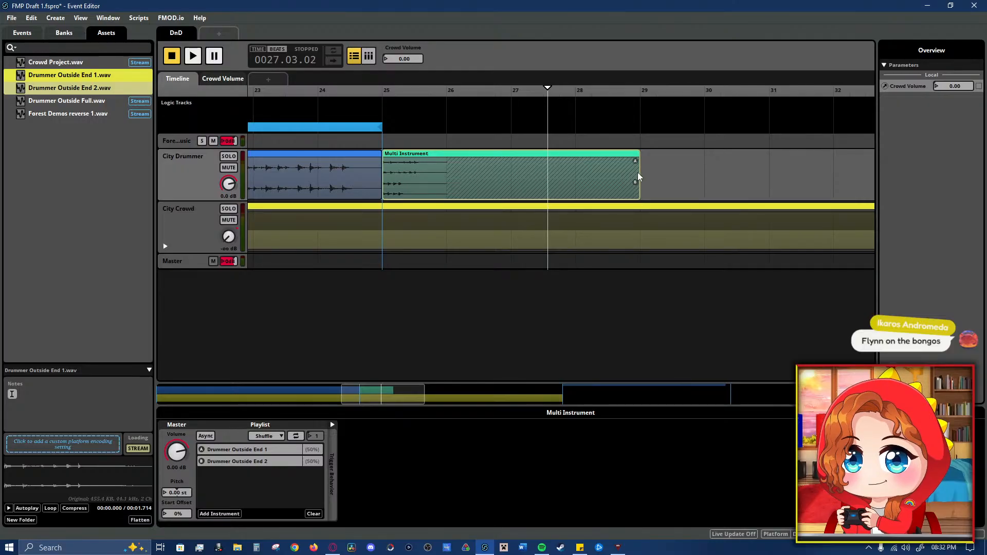
{"action": "left_click_drag", "start_coordinate": [639, 174], "coordinate": [445, 174]}
- Add a destination marker at bar 25, where the drummer loop ends and the multi instrument begins
{"action": "left_click", "coordinate": [384, 93]}
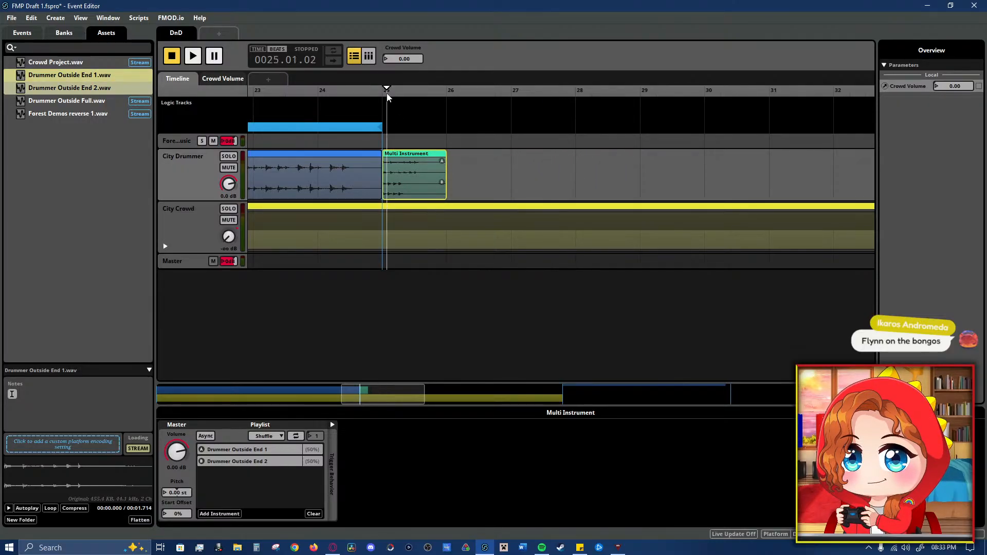
{"action": "left_click_drag", "start_coordinate": [387, 126], "coordinate": [424, 132]}
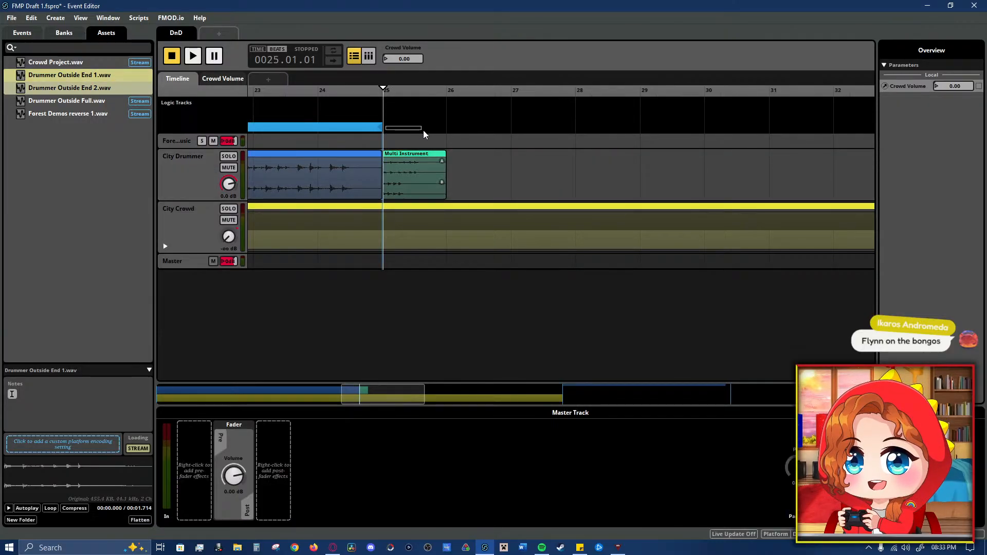
{"action": "left_click", "coordinate": [453, 124]}
{"action": "left_click", "coordinate": [448, 106]}
{"action": "left_click", "coordinate": [381, 91]}
{"action": "left_click", "coordinate": [383, 92]}
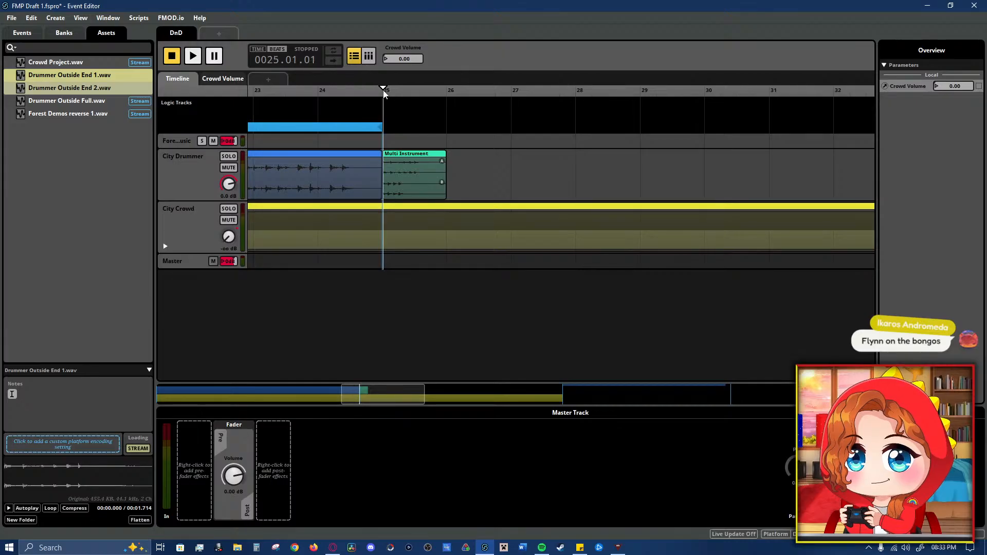
{"action": "right_click", "coordinate": [390, 103]}
{"action": "left_click", "coordinate": [473, 108]}
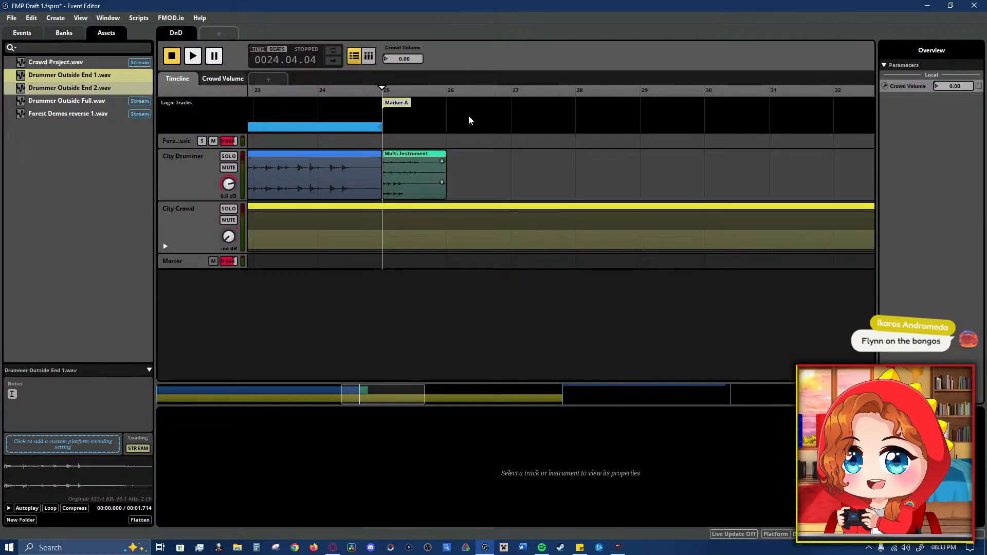
- Move the new destination marker down one logic track row and name it Drums Stop
{"action": "left_click_drag", "start_coordinate": [396, 130], "coordinate": [397, 118]}
{"action": "double_click", "coordinate": [397, 115]}
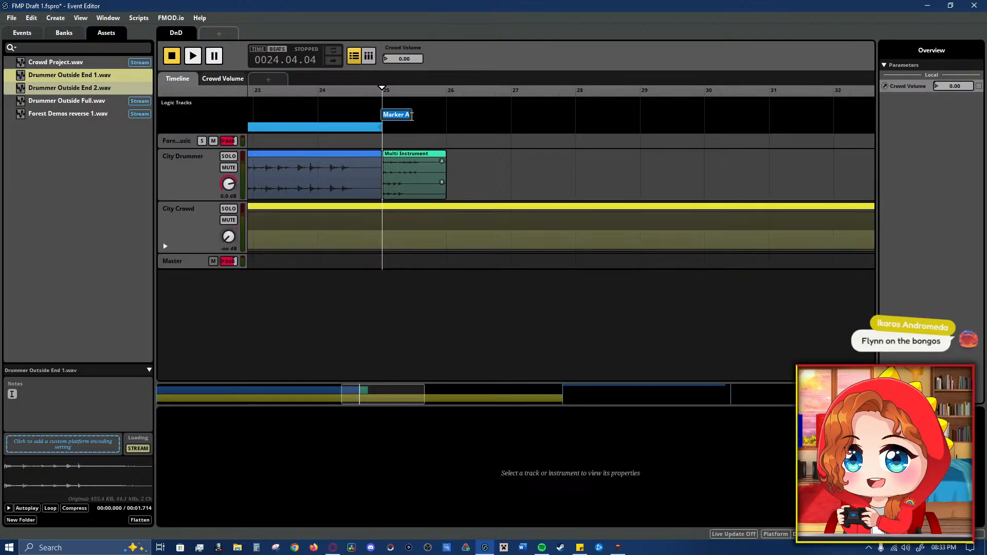
{"action": "type", "text": "Drums Sto"}
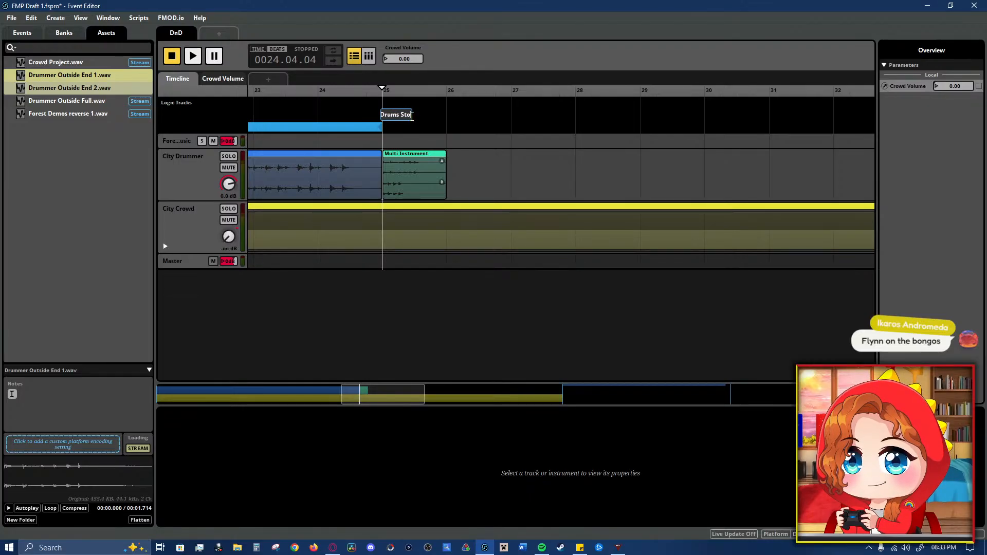
{"action": "type", "text": "p"}
{"action": "key", "text": "Return"}
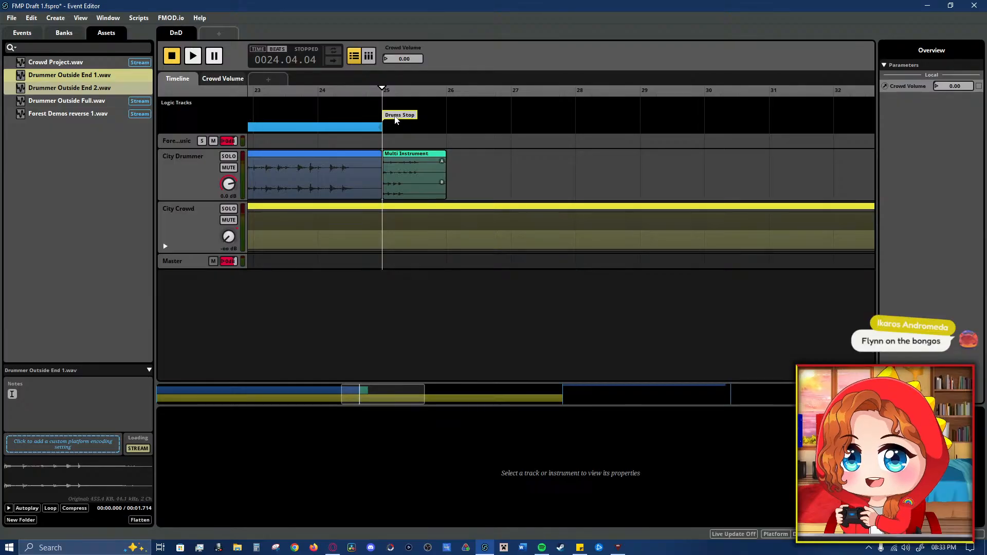
- Add a destination region above the drummer's loop region, extending from bar 1 to bar 25
{"action": "left_click_drag", "start_coordinate": [341, 396], "coordinate": [136, 334]}
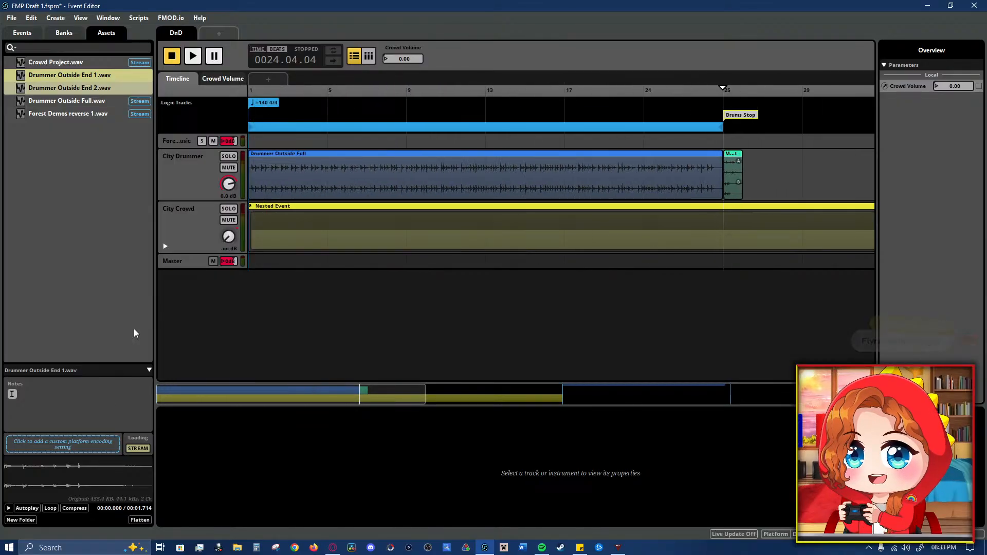
{"action": "right_click", "coordinate": [297, 109]}
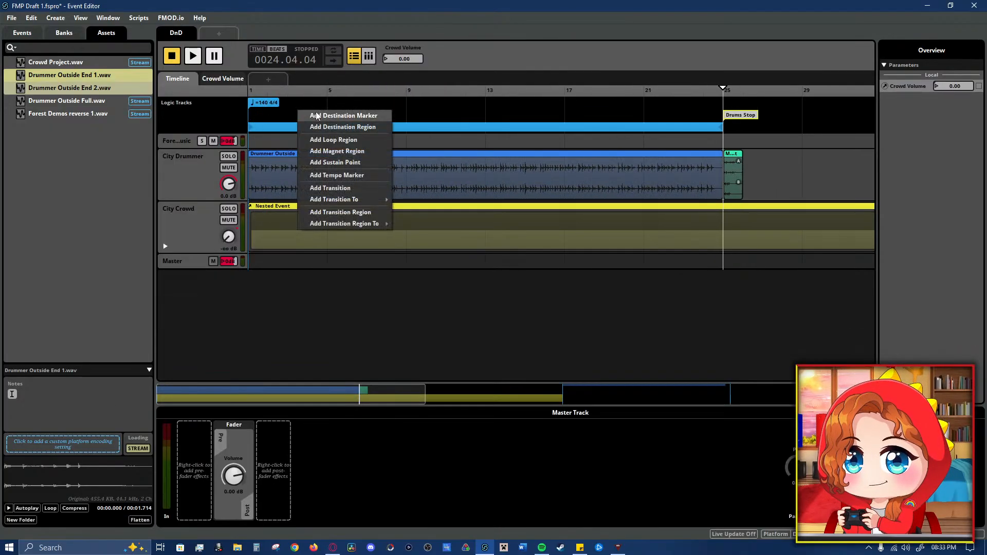
{"action": "left_click", "coordinate": [375, 129]}
{"action": "mouse_move", "coordinate": [332, 117]}
{"action": "left_mouse_down"}
{"action": "mouse_move", "coordinate": [287, 119]}
{"action": "mouse_move", "coordinate": [719, 118]}
{"action": "left_mouse_up"}
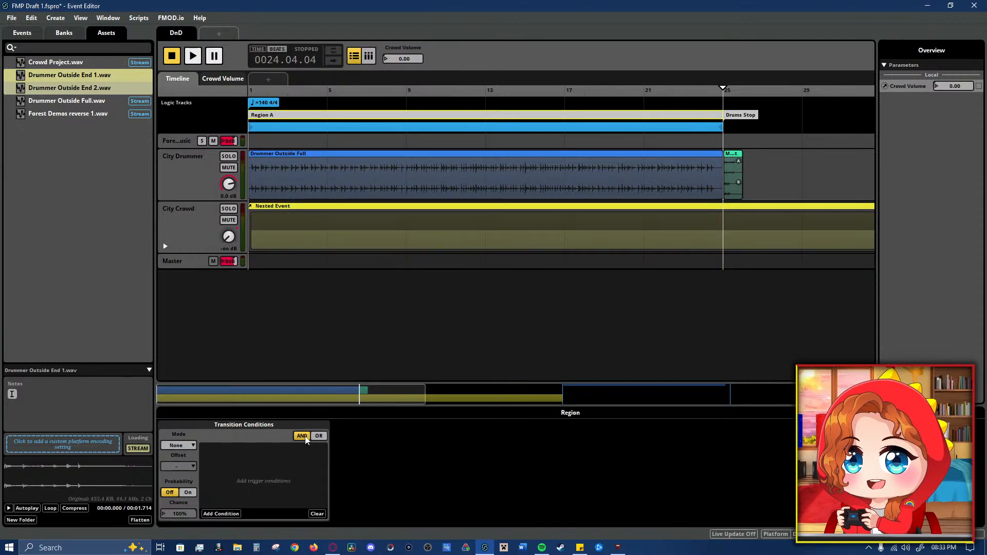
- Move the Drums Stop marker up to the logic track row that holds the tempo marker
{"action": "left_click", "coordinate": [925, 114]}
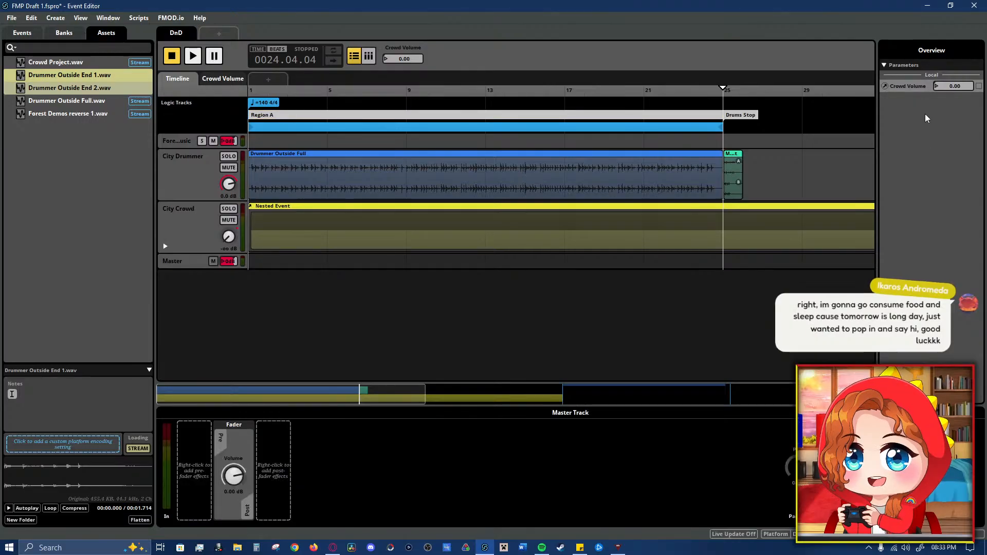
{"action": "left_click", "coordinate": [728, 181]}
{"action": "left_click", "coordinate": [589, 127]}
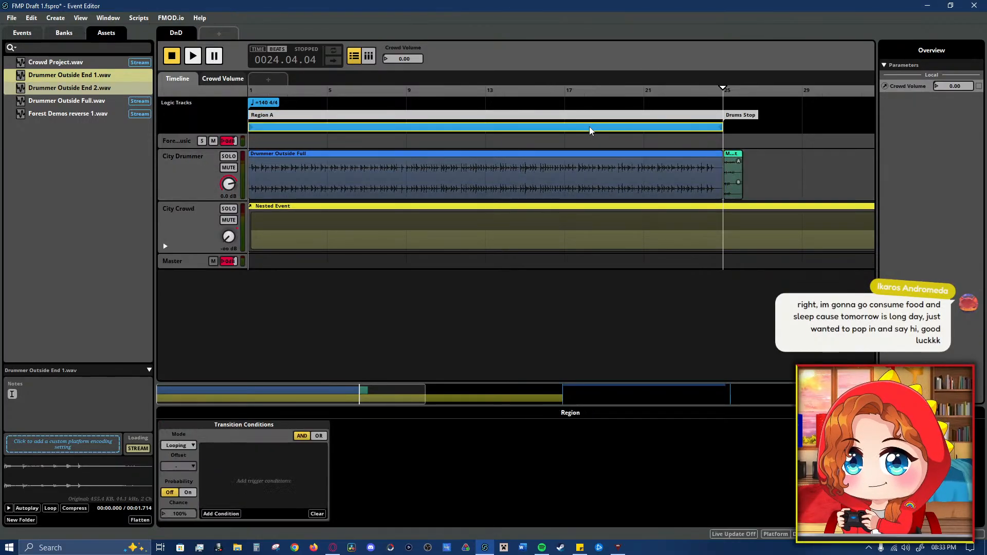
{"action": "left_click", "coordinate": [744, 117]}
{"action": "left_click", "coordinate": [689, 118]}
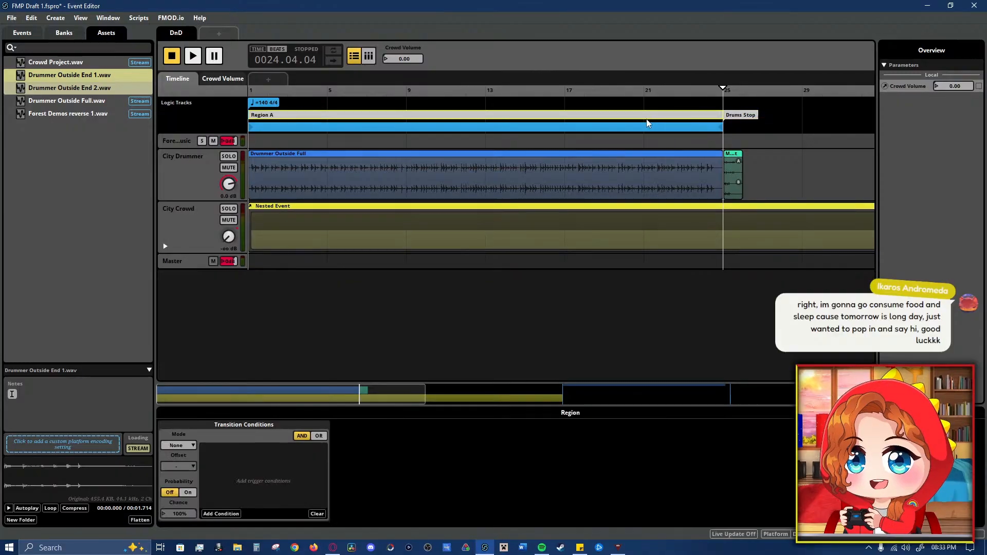
{"action": "left_click", "coordinate": [748, 115]}
{"action": "left_click_drag", "start_coordinate": [747, 106], "coordinate": [745, 101]}
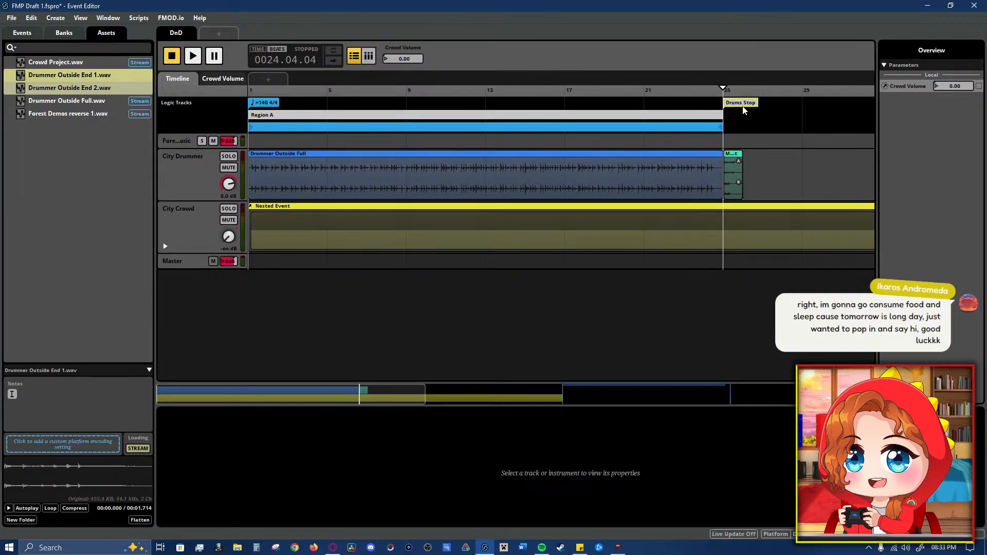
{"action": "left_click", "coordinate": [641, 117]}
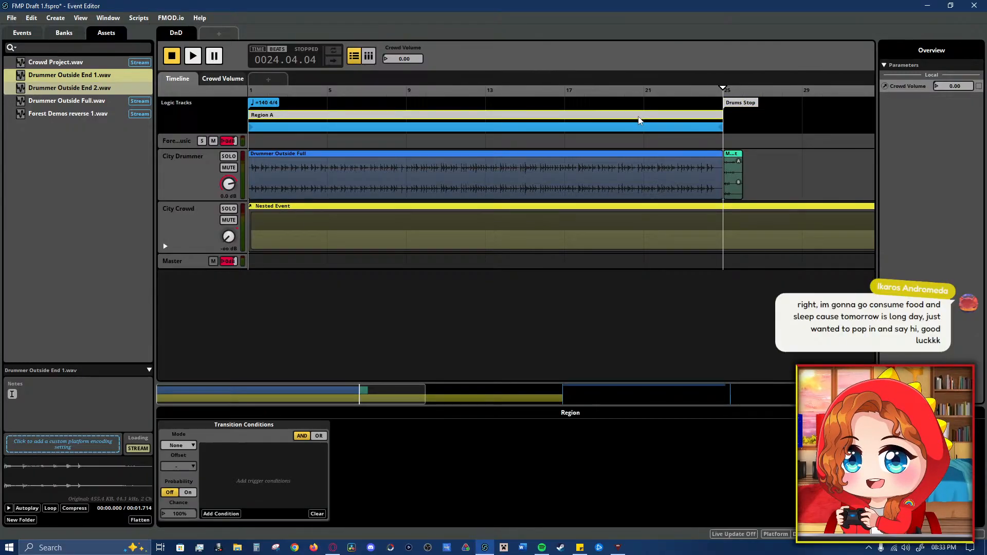
{"action": "double_click", "coordinate": [459, 114]}
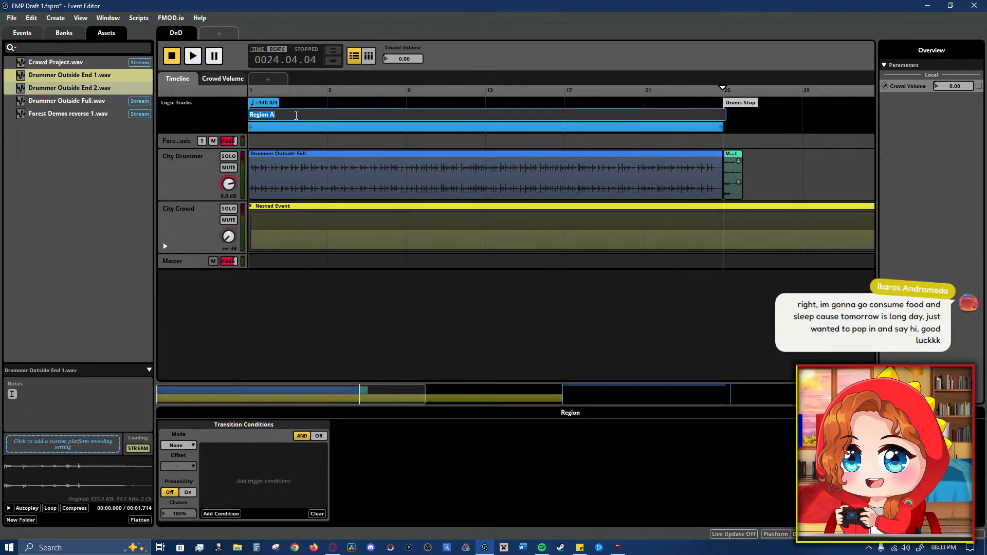
{"action": "left_click", "coordinate": [371, 323]}
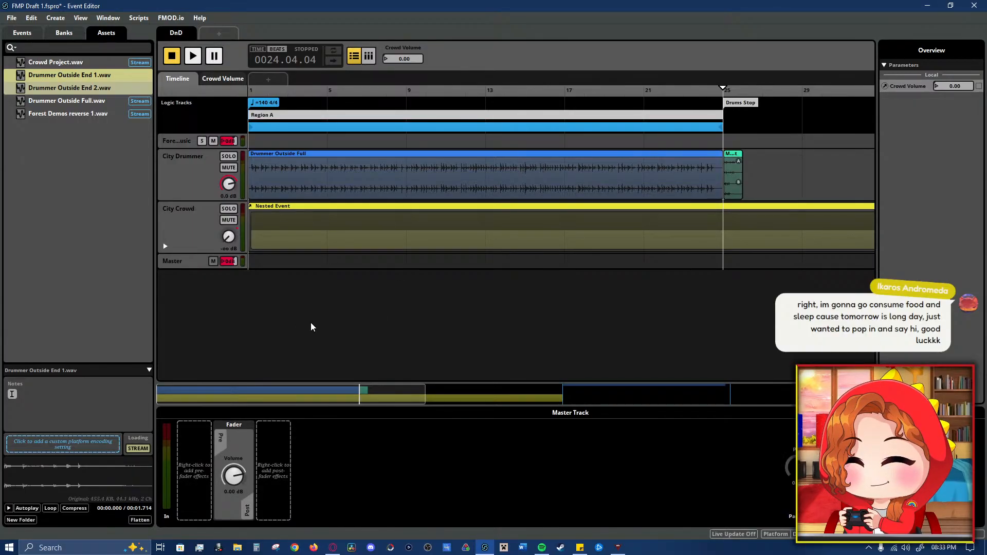
- Add a parameter sheet for a new user discrete parameter with a range of 0 to 1
{"action": "left_click", "coordinate": [324, 119]}
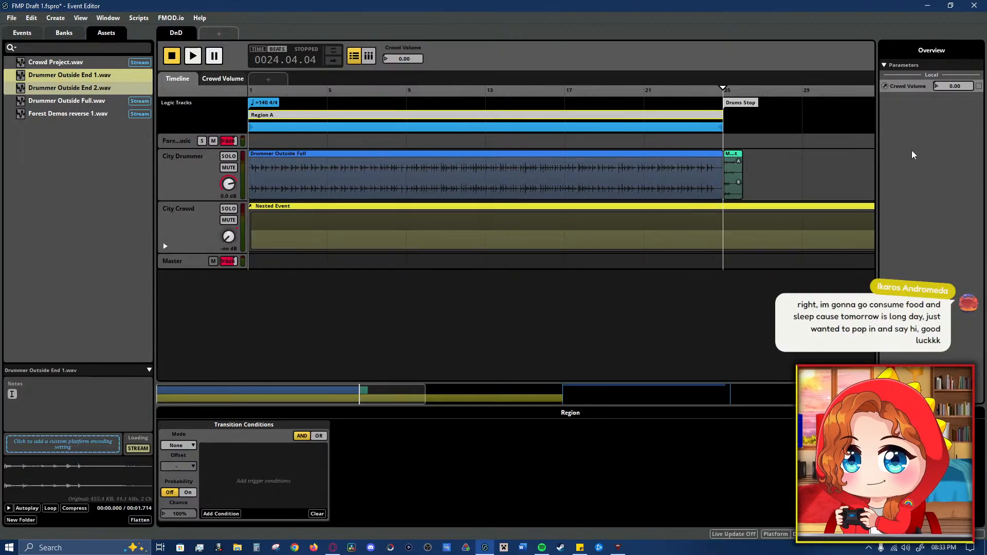
{"action": "left_click", "coordinate": [806, 120]}
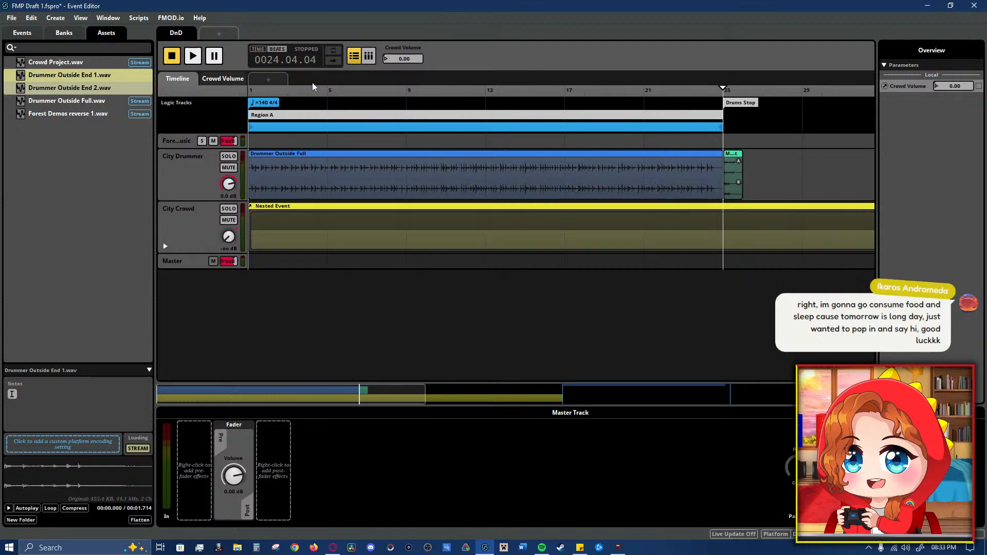
{"action": "left_click", "coordinate": [270, 78]}
{"action": "mouse_move", "coordinate": [320, 104]}
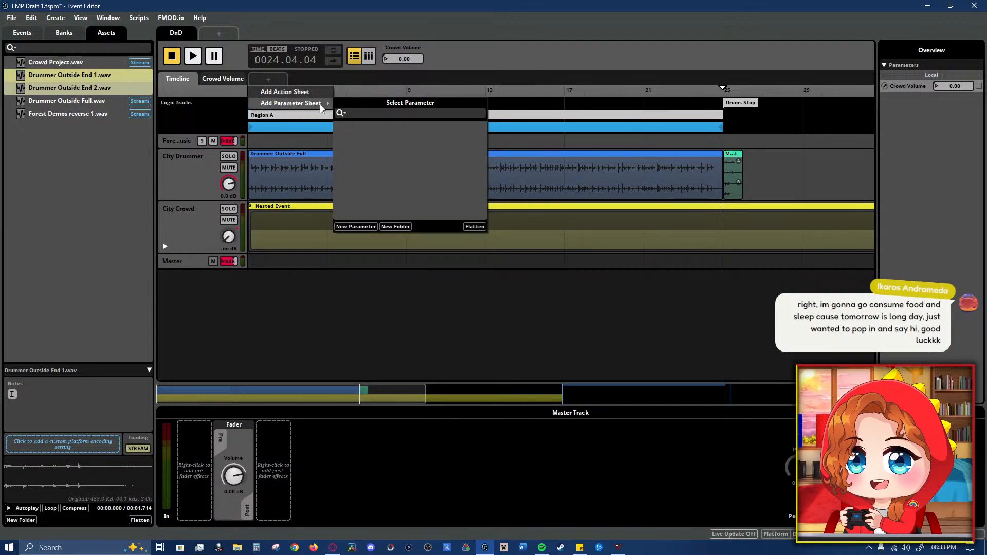
{"action": "left_click", "coordinate": [366, 227]}
{"action": "type", "text": "Drums"}
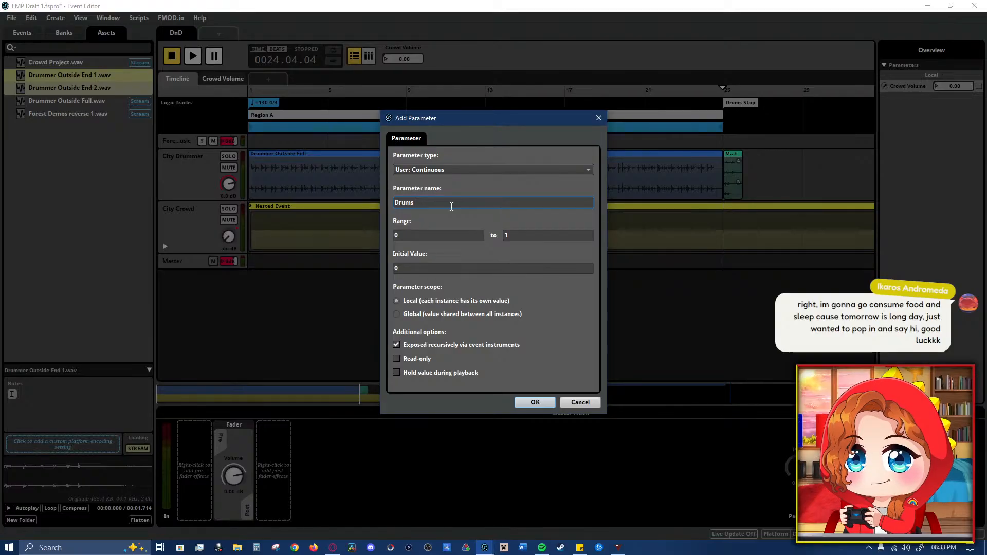
{"action": "type", "text": " On"}
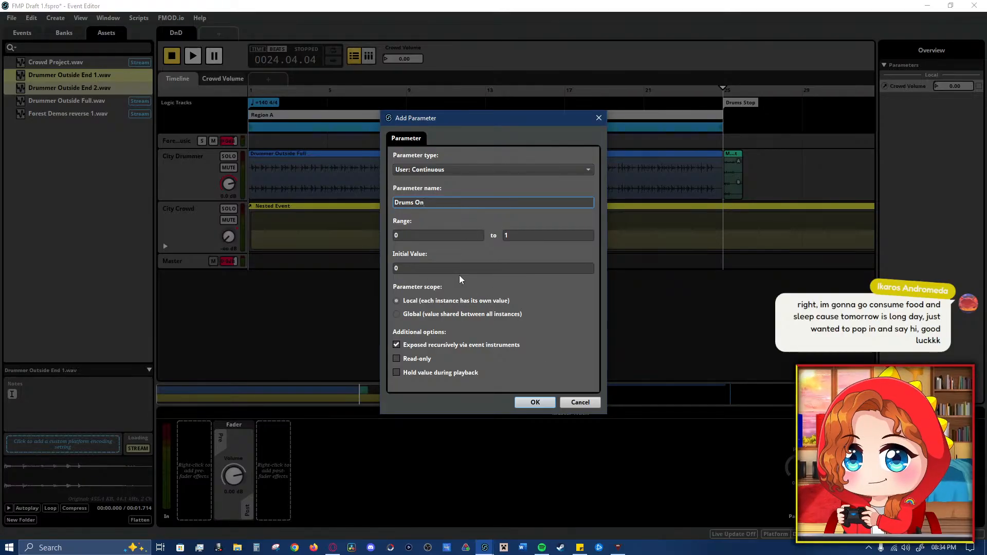
{"action": "left_click", "coordinate": [444, 170]}
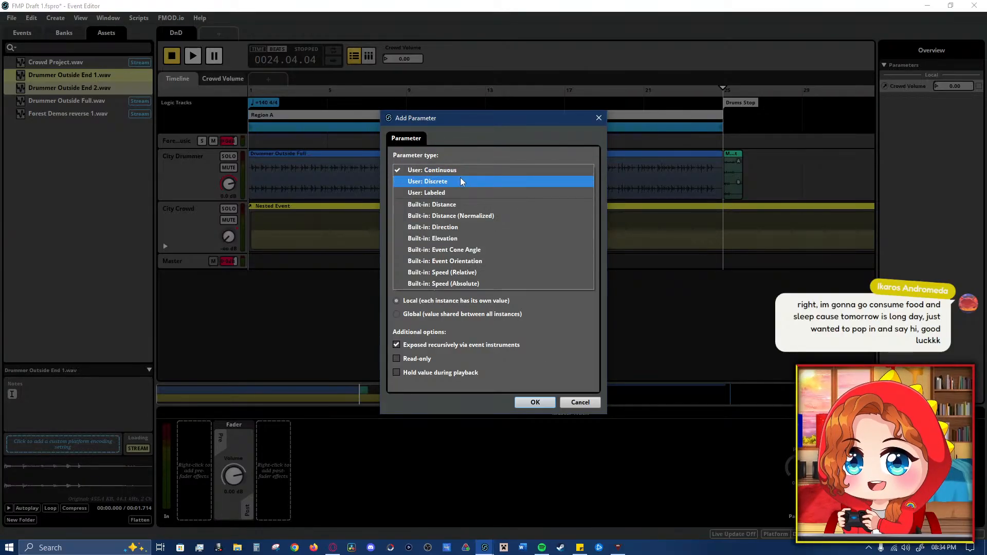
{"action": "left_click", "coordinate": [461, 182]}
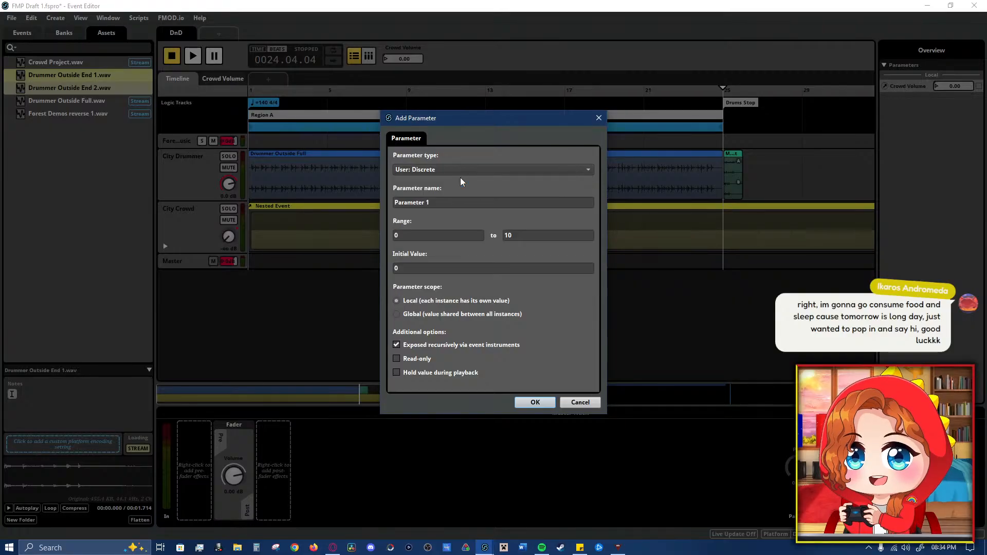
{"action": "left_click", "coordinate": [513, 237]}
{"action": "type", "text": "1"}
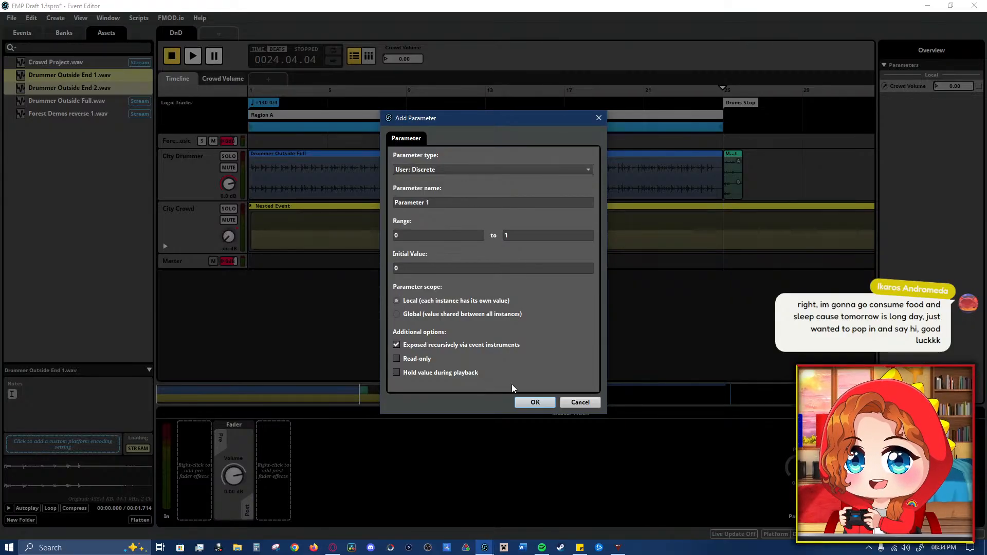
{"action": "left_click", "coordinate": [535, 403]}
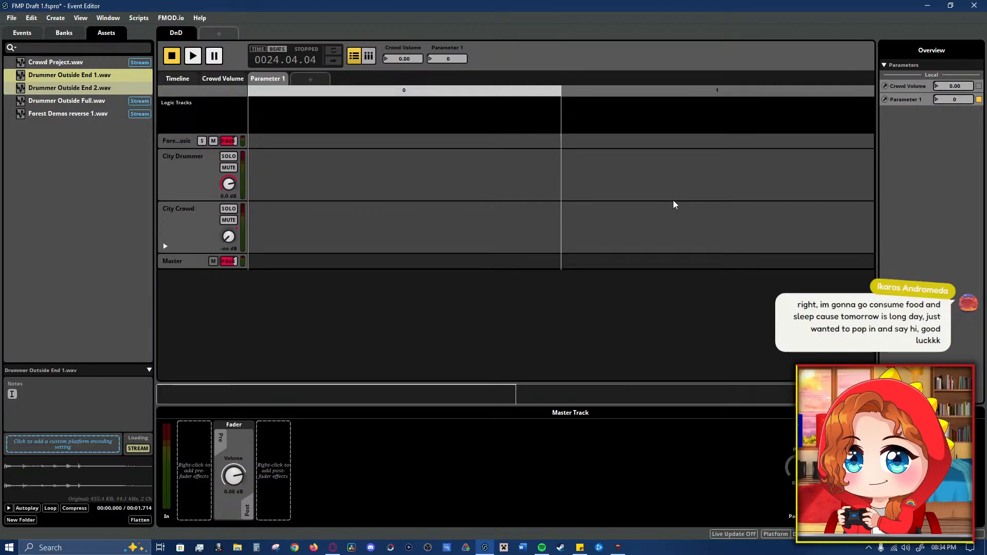
- On the timeline, rename the destination region above the drummer's loop region as Stop the Drums!
{"action": "left_click", "coordinate": [170, 79]}
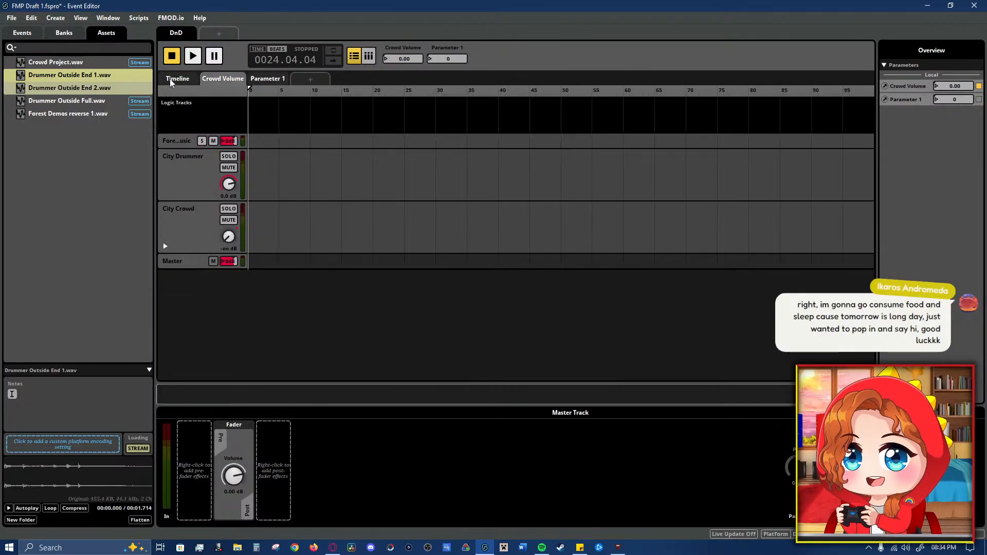
{"action": "left_click", "coordinate": [578, 115]}
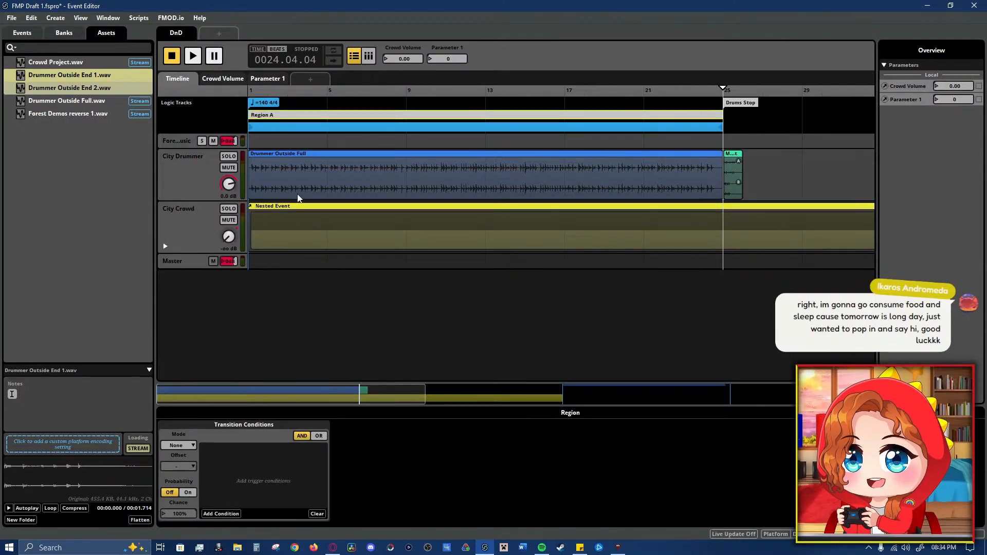
{"action": "double_click", "coordinate": [290, 117]}
{"action": "type", "text": "Sto"}
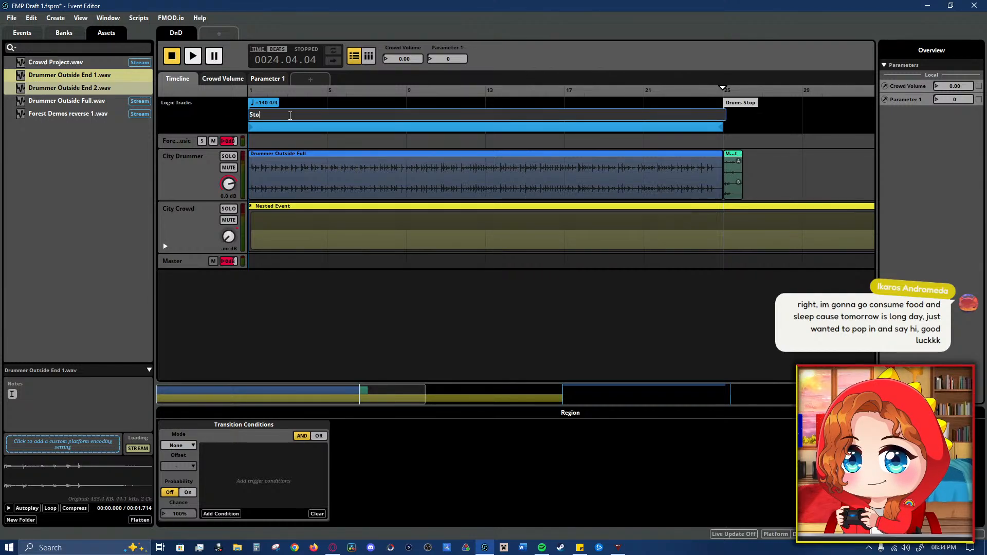
{"action": "type", "text": "p th"}
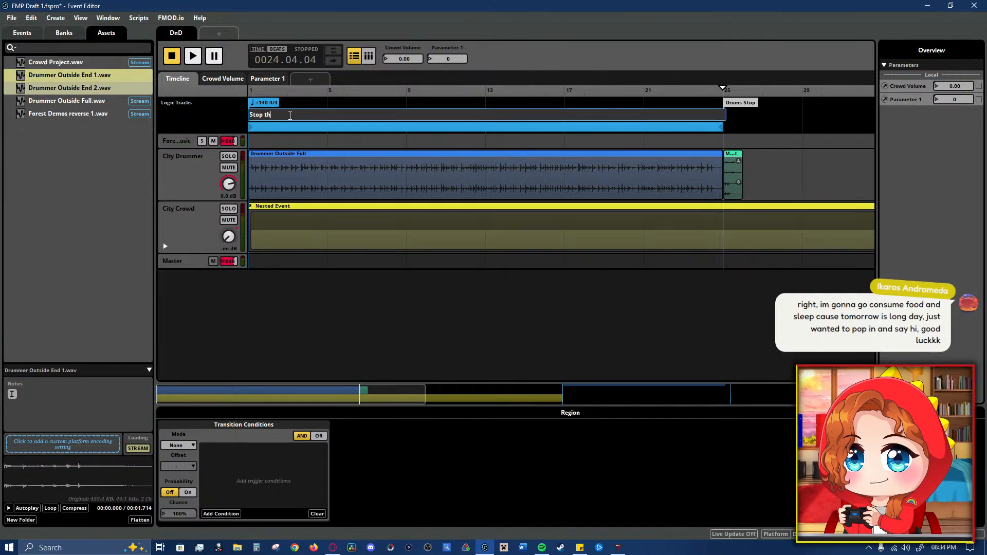
{"action": "type", "text": "e Drums!"}
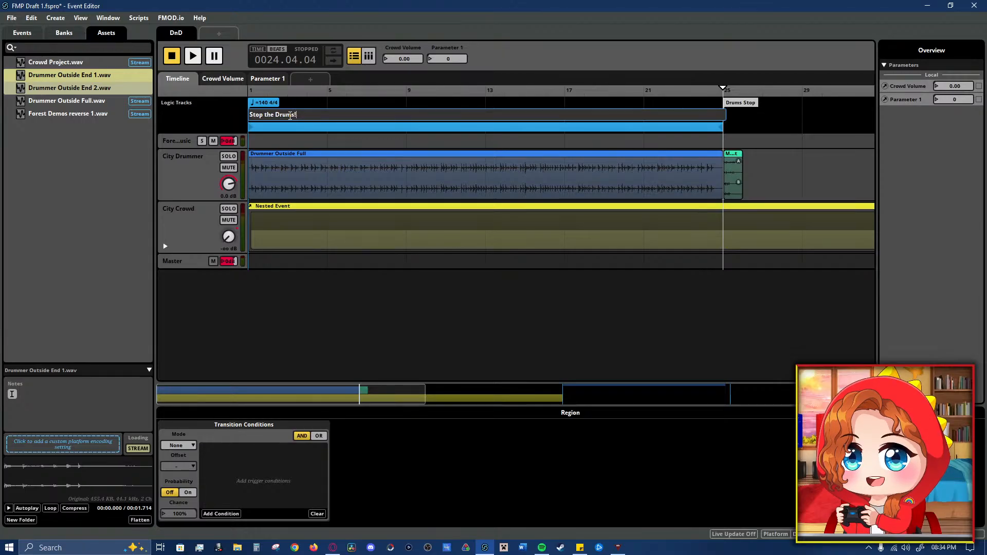
{"action": "key", "text": "Return"}
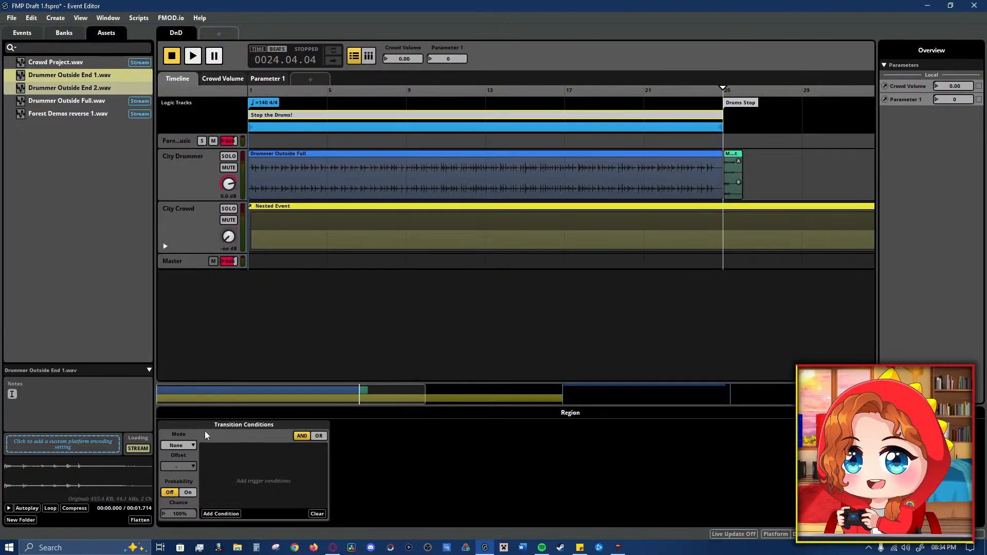
- Add a parameter condition based on Parameter 1 to the Stop the Drums! region's transition conditions
{"action": "left_click", "coordinate": [220, 513]}
{"action": "mouse_move", "coordinate": [262, 494]}
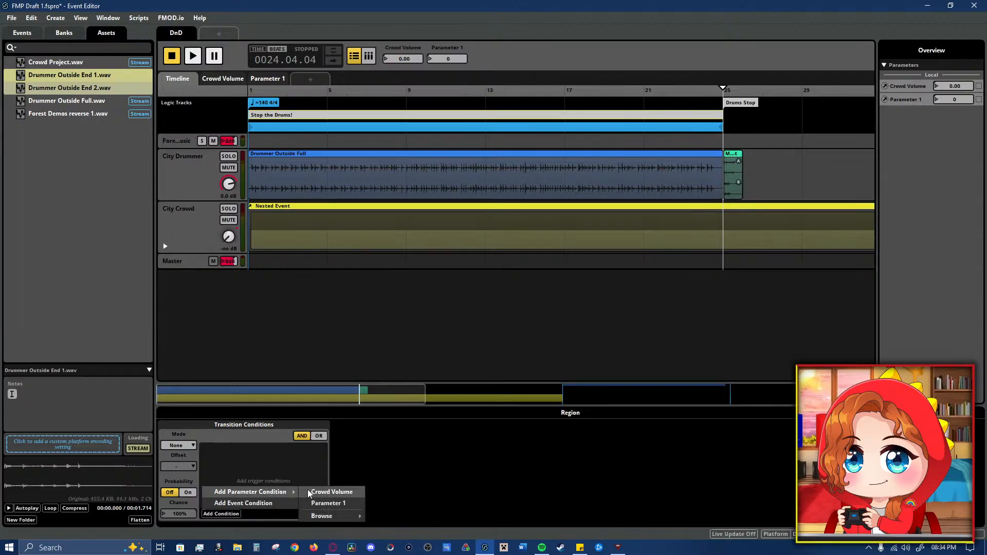
{"action": "left_click", "coordinate": [357, 503]}
- Rename the discrete parameter Parameter 1 as Drums OnOff
{"action": "left_click", "coordinate": [910, 100]}
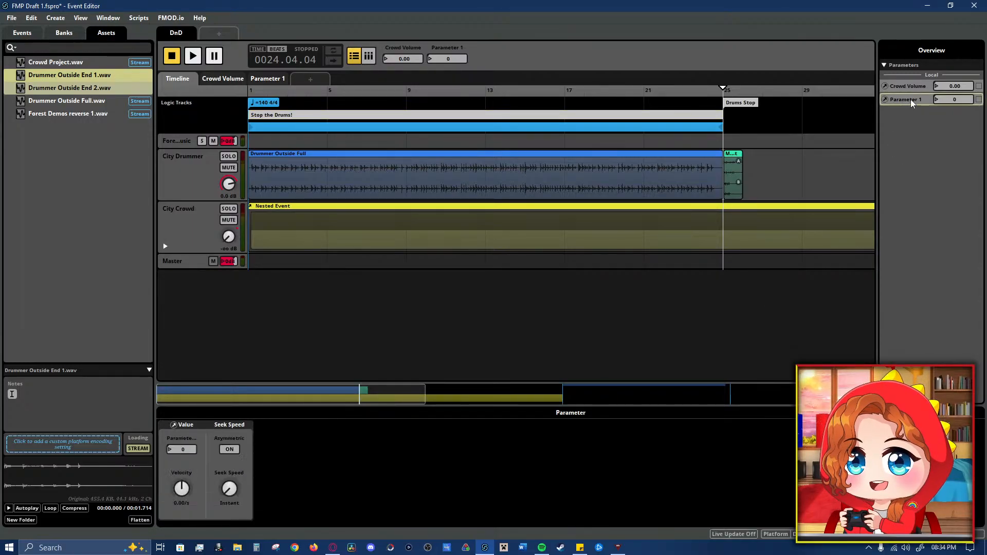
{"action": "type", "text": "Drum"}
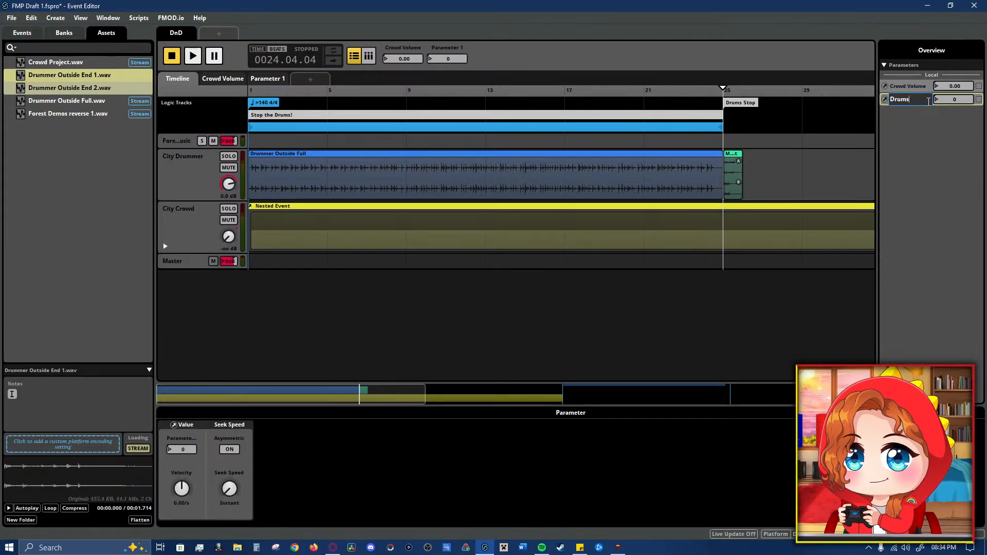
{"action": "type", "text": "s"}
{"action": "key", "text": "BackSpace"}
{"action": "key", "text": "BackSpace"}
{"action": "key", "text": "BackSpace"}
{"action": "key", "text": "BackSpace"}
{"action": "key", "text": "BackSpace"}
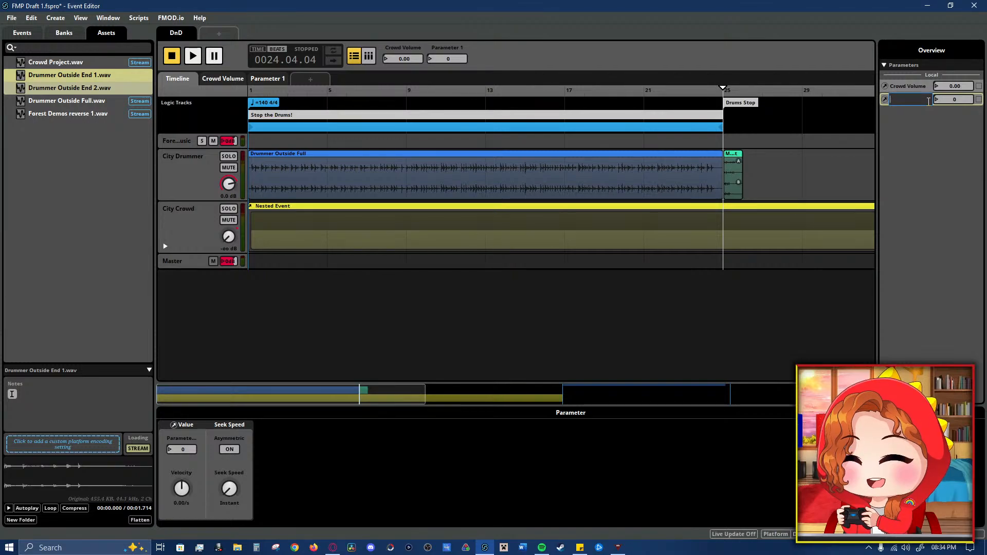
{"action": "type", "text": "Stopp"}
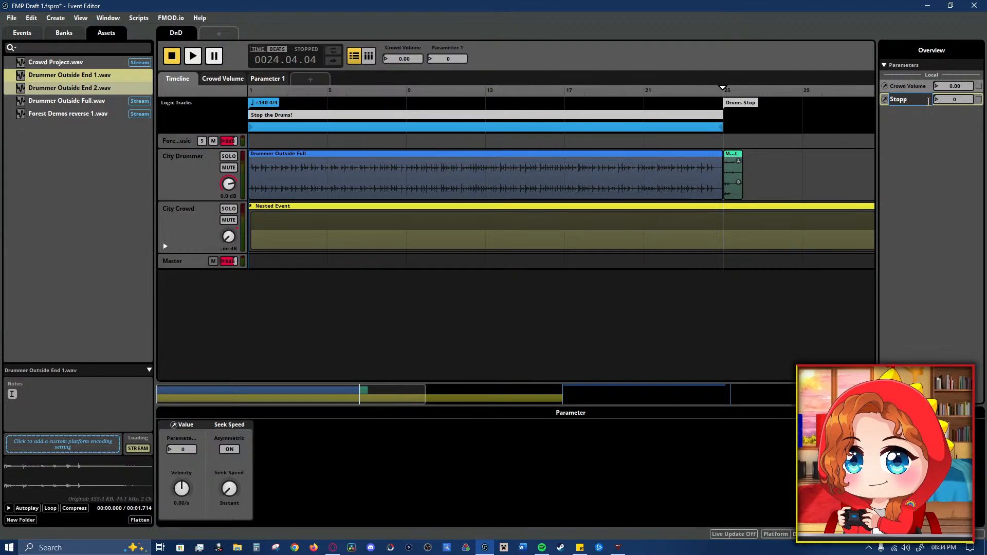
{"action": "key", "text": "BackSpace"}
{"action": "key", "text": "BackSpace"}
{"action": "key", "text": "BackSpace"}
{"action": "key", "text": "BackSpace"}
{"action": "key", "text": "BackSpace"}
{"action": "type", "text": "Dr"}
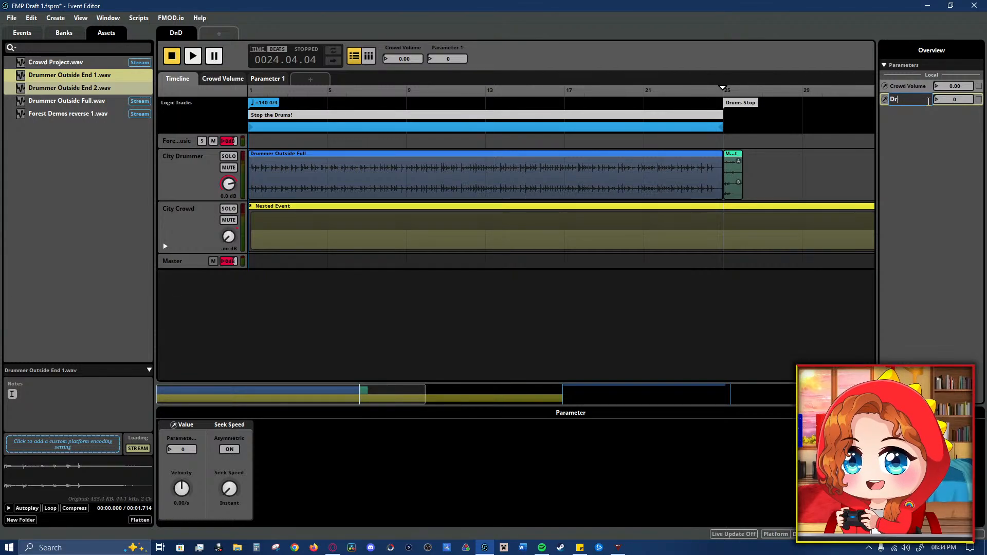
{"action": "type", "text": "ums"}
{"action": "key", "text": "Return"}
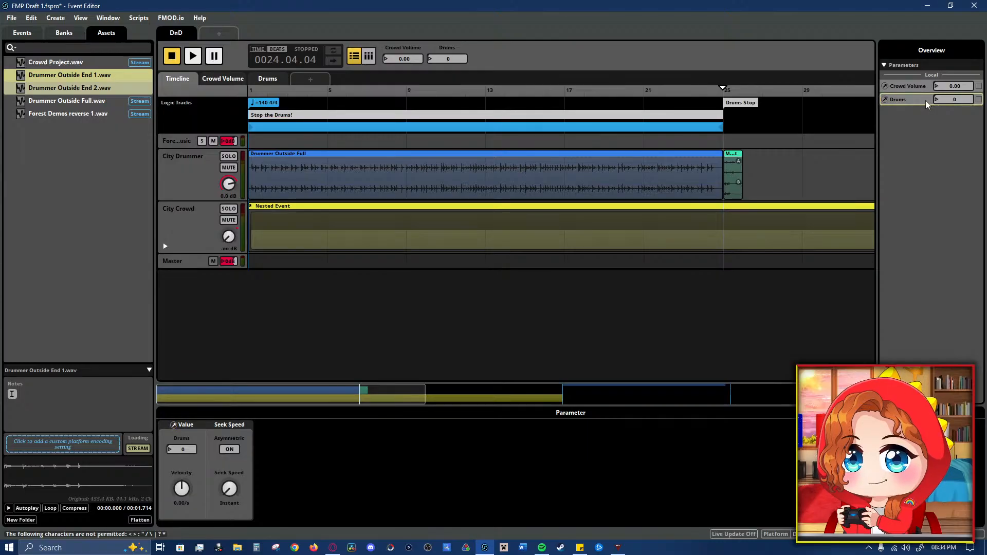
{"action": "double_click", "coordinate": [923, 99]}
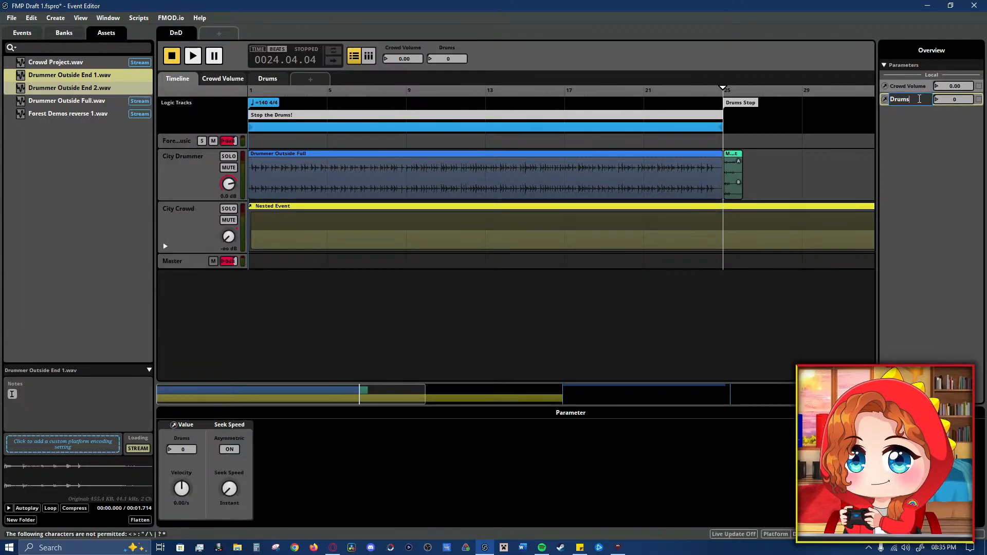
{"action": "type", "text": "On"}
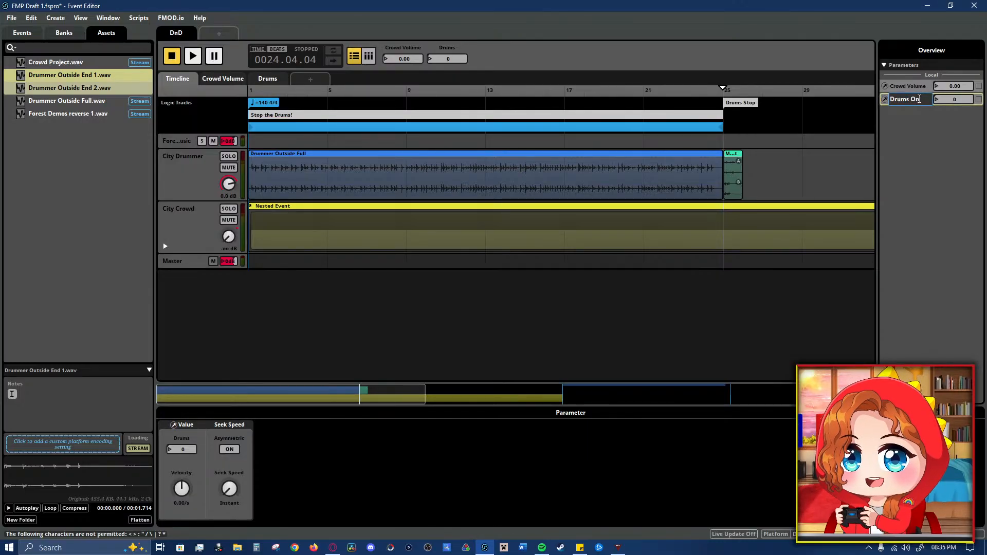
{"action": "type", "text": "Off"}
{"action": "key", "text": "Return"}
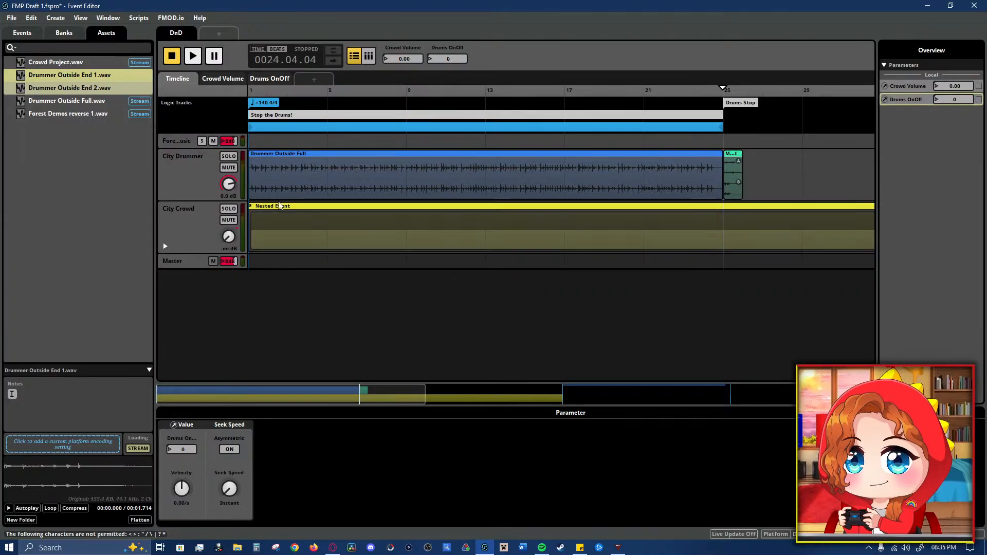
- Limit the Drums OnOff condition on the Stop the Drums! region to the value 1 only
{"action": "left_click", "coordinate": [291, 116]}
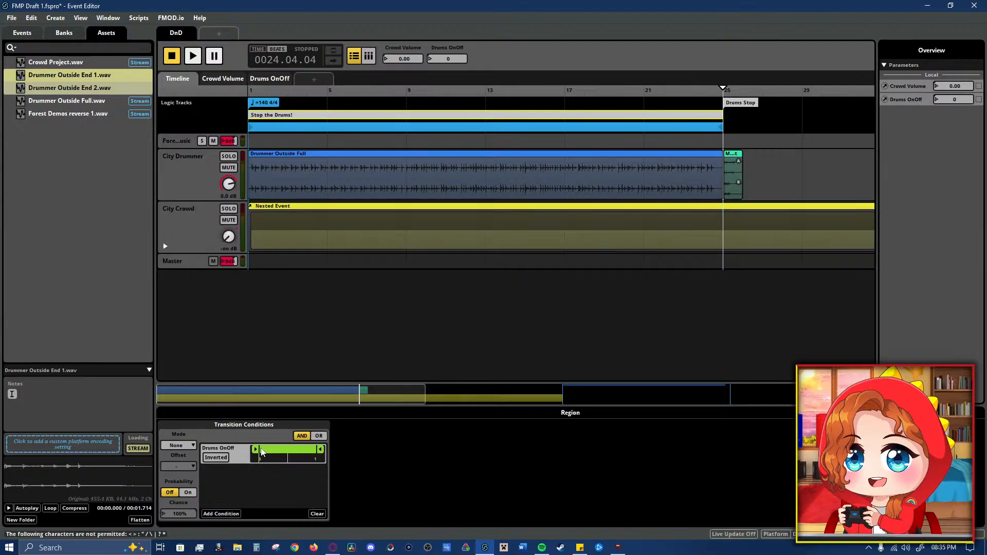
{"action": "left_click_drag", "start_coordinate": [320, 449], "coordinate": [291, 449]}
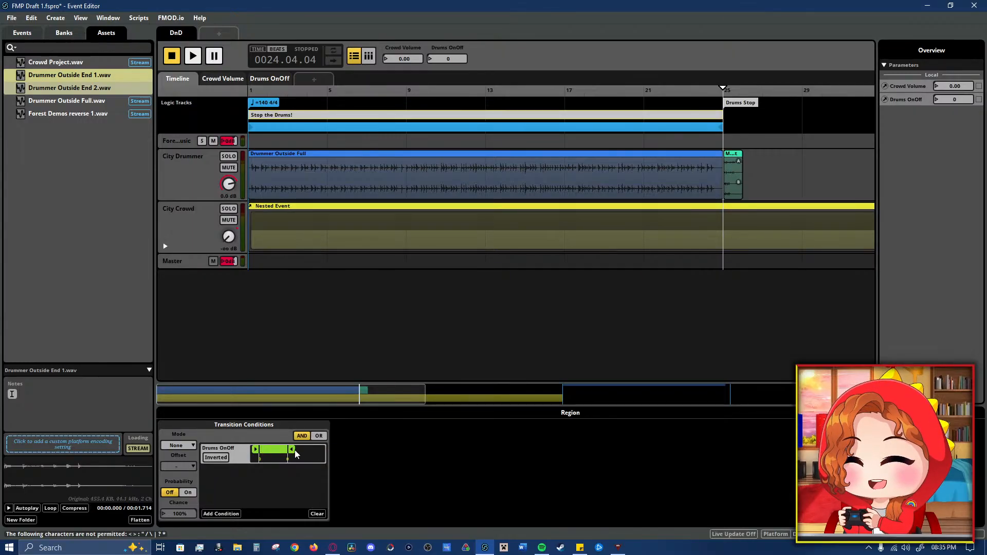
{"action": "left_click_drag", "start_coordinate": [291, 449], "coordinate": [320, 449]}
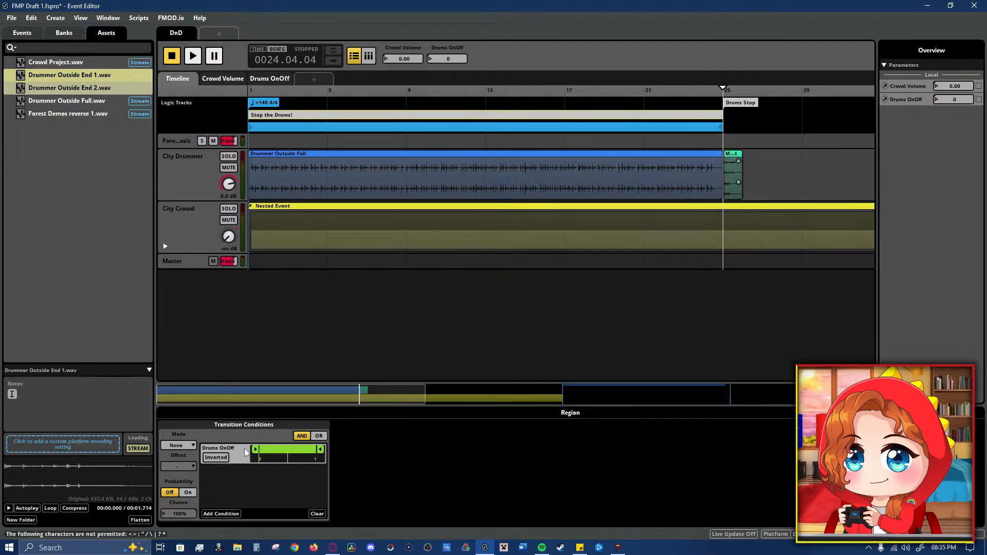
{"action": "left_click_drag", "start_coordinate": [255, 450], "coordinate": [284, 449]}
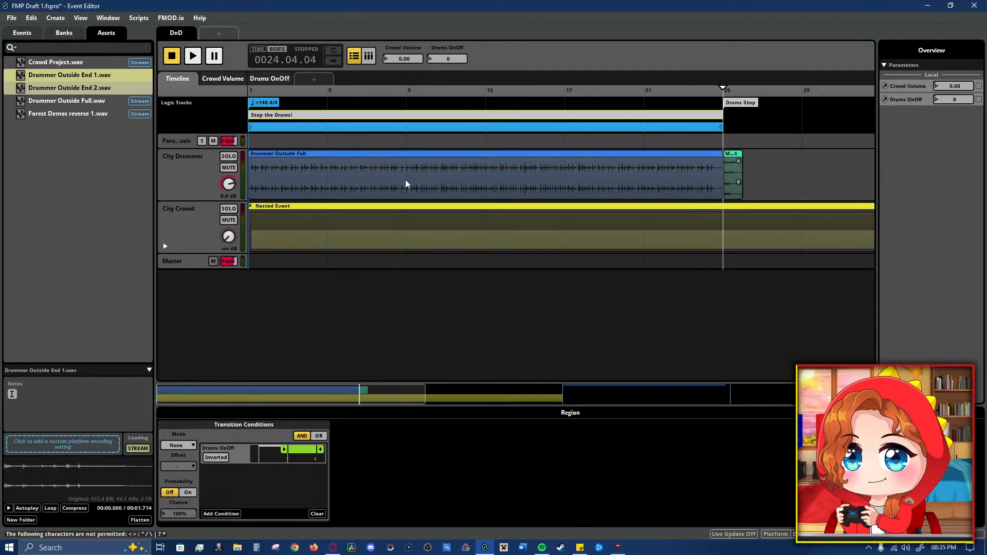
- Play the event and change the Drums OnOff parameter during playback to test the region's condition
{"action": "left_click", "coordinate": [224, 459]}
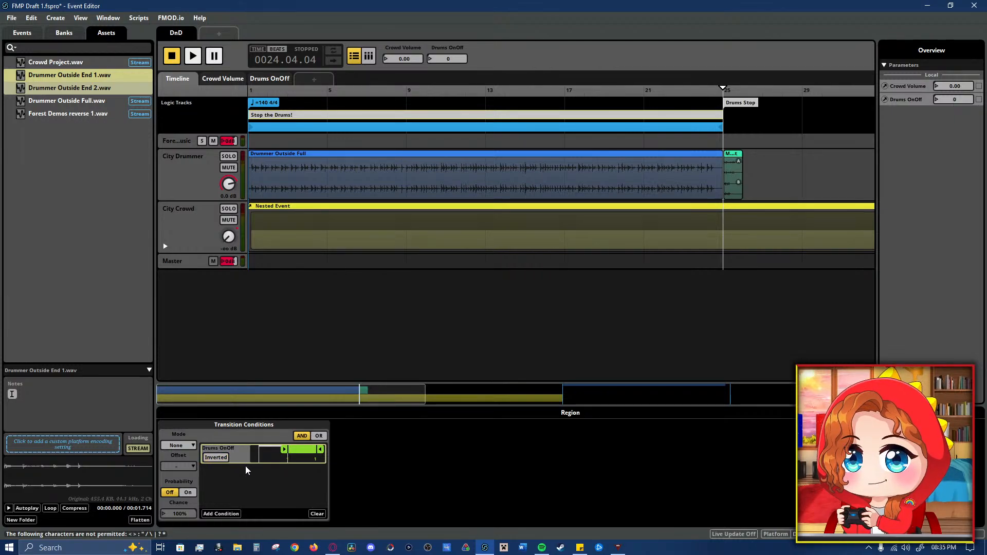
{"action": "key", "text": "space"}
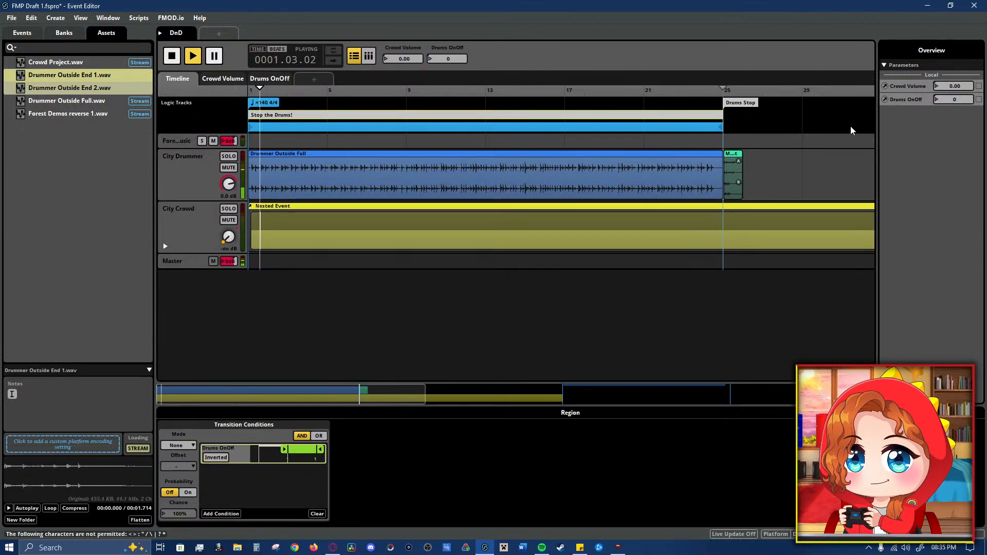
{"action": "left_click_drag", "start_coordinate": [963, 99], "coordinate": [962, 122]}
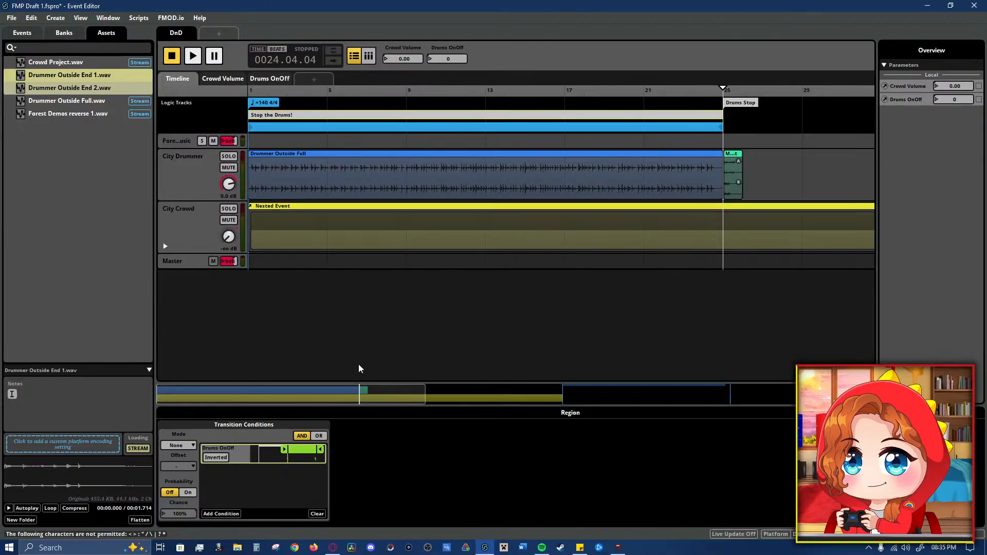
- Delete the Stop the Drums! region from the logic tracks
{"action": "right_click", "coordinate": [392, 115]}
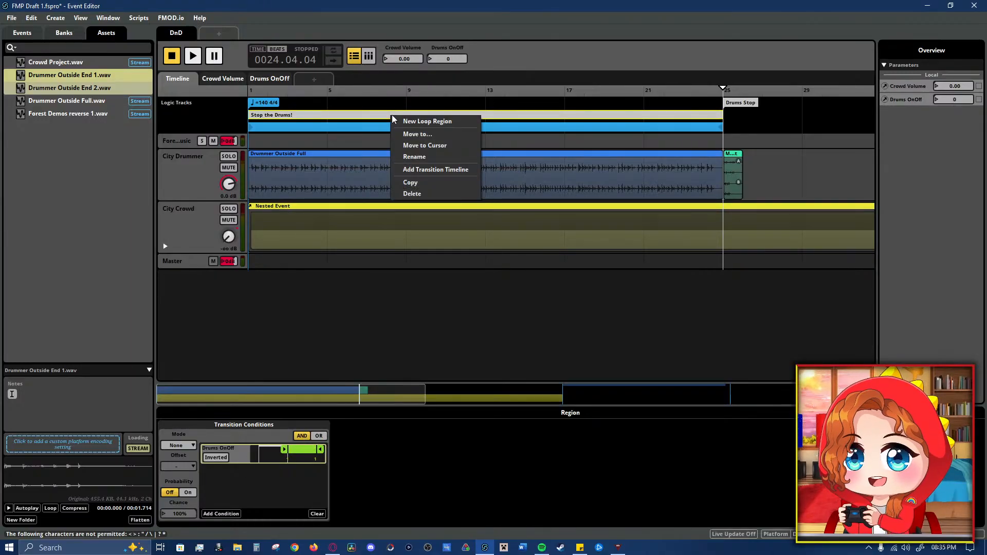
{"action": "right_click", "coordinate": [376, 106]}
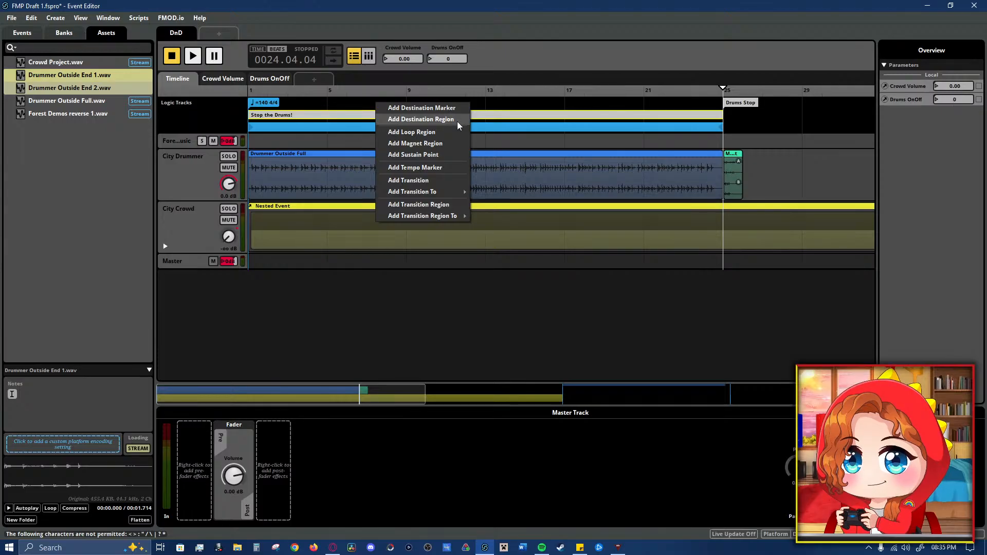
{"action": "mouse_move", "coordinate": [452, 191]}
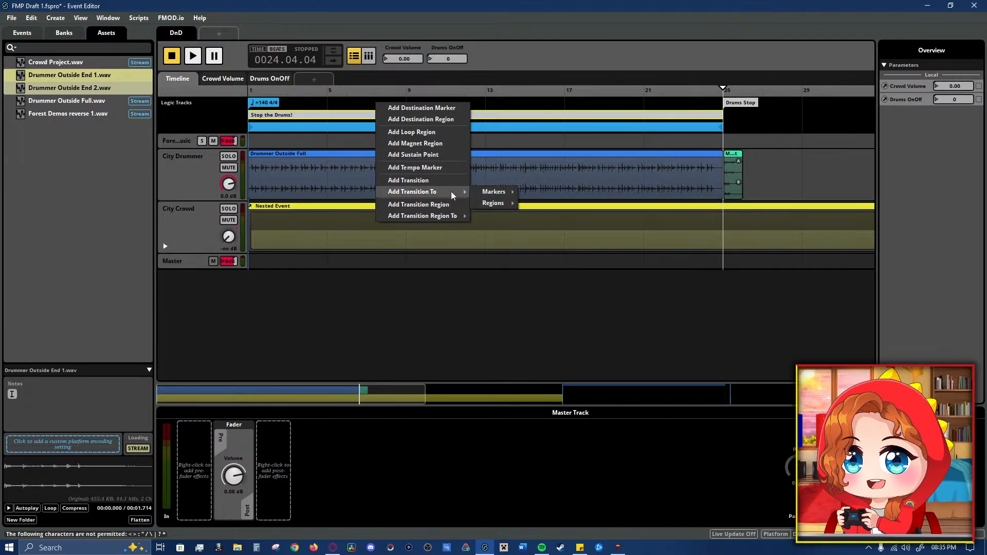
{"action": "left_click", "coordinate": [355, 108]}
{"action": "left_click", "coordinate": [361, 117]}
{"action": "key", "text": "Delete"}
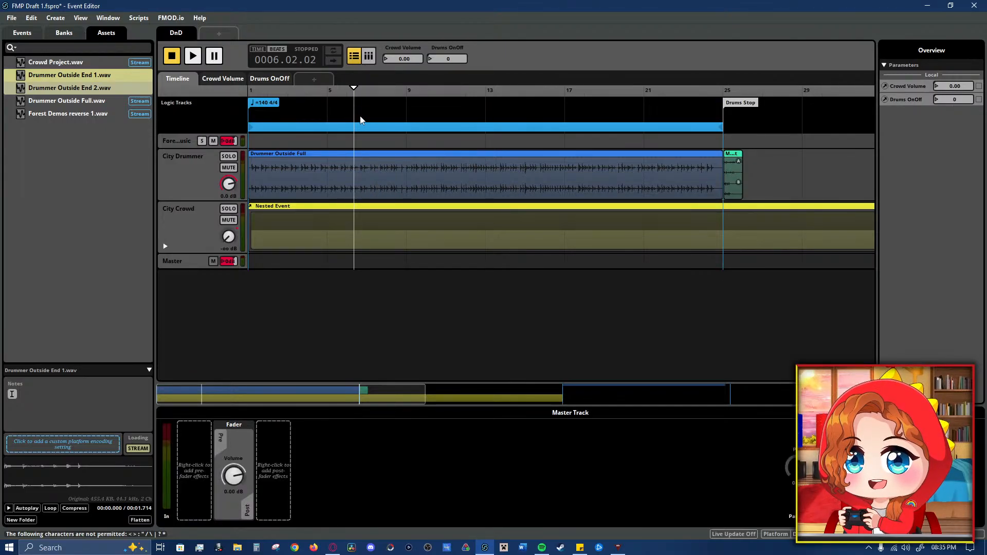
- Try a single transition marker to the Drums Stop marker, placed at the start of the timeline, and delete it
{"action": "right_click", "coordinate": [361, 119]}
{"action": "mouse_move", "coordinate": [442, 206]}
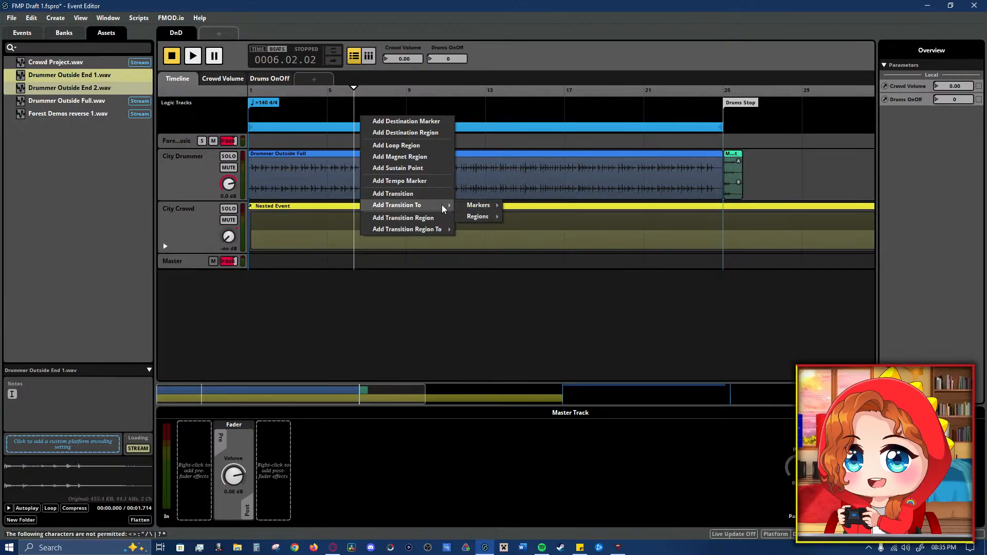
{"action": "mouse_move", "coordinate": [476, 207]}
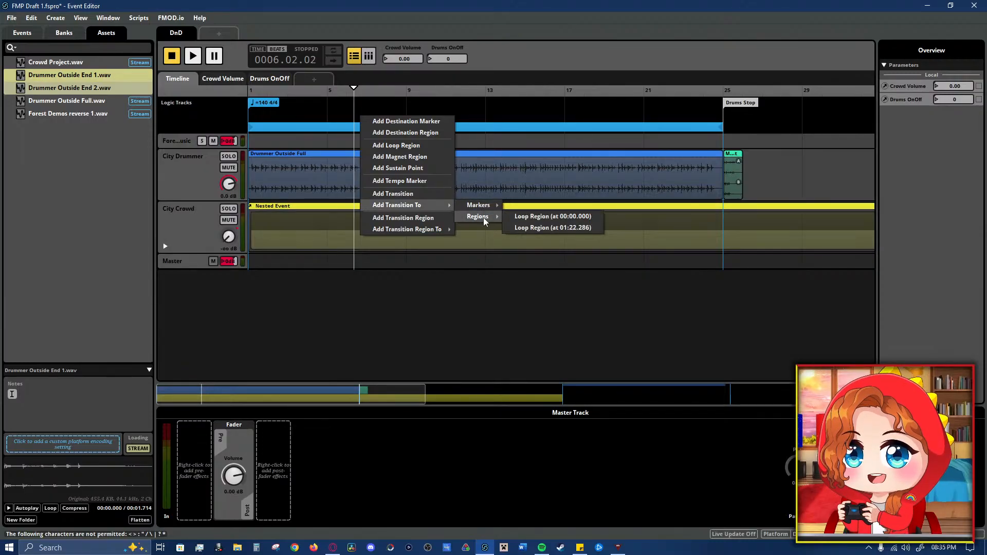
{"action": "left_click", "coordinate": [748, 107]}
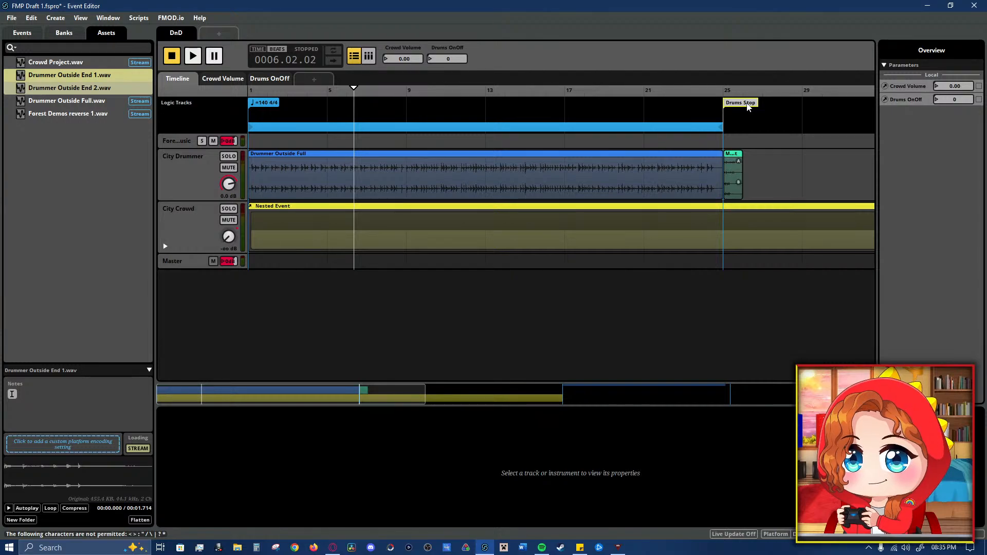
{"action": "left_click", "coordinate": [415, 117]}
{"action": "right_click", "coordinate": [407, 122]}
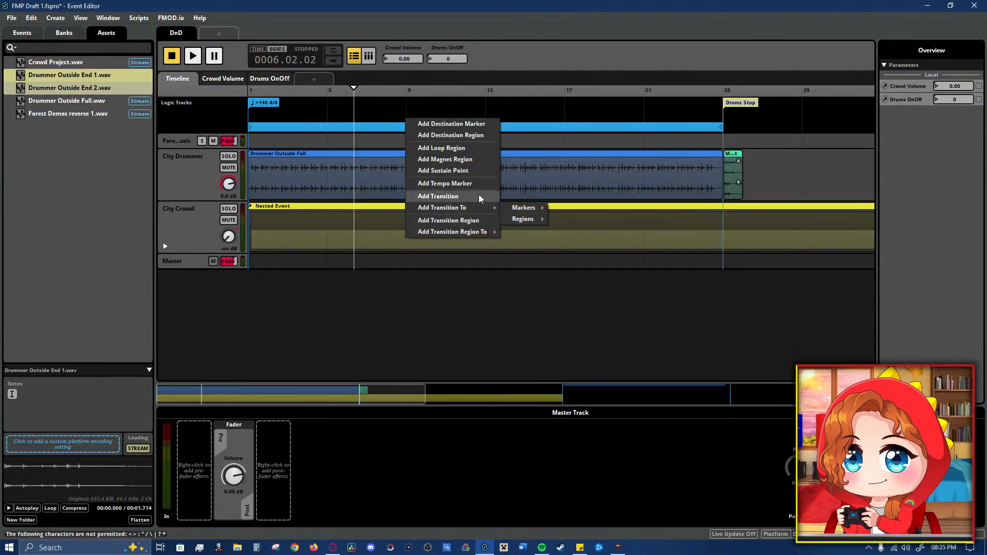
{"action": "mouse_move", "coordinate": [487, 211]}
{"action": "mouse_move", "coordinate": [542, 211]}
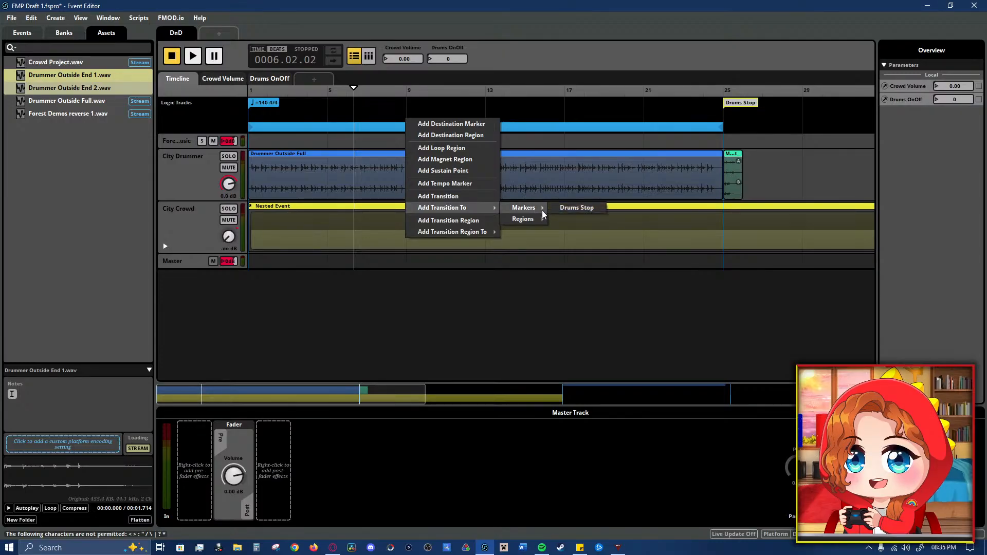
{"action": "left_click", "coordinate": [582, 208]}
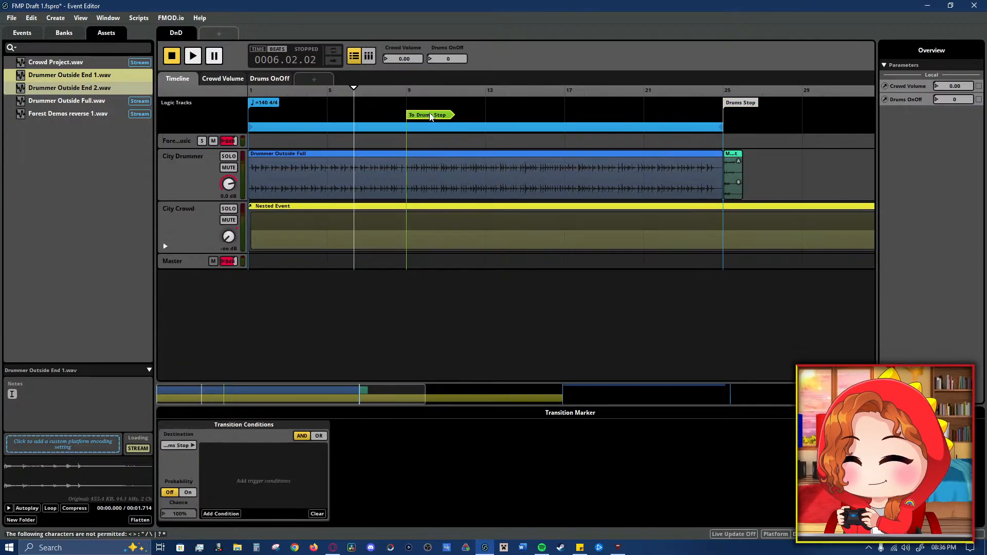
{"action": "left_click_drag", "start_coordinate": [431, 116], "coordinate": [271, 117]}
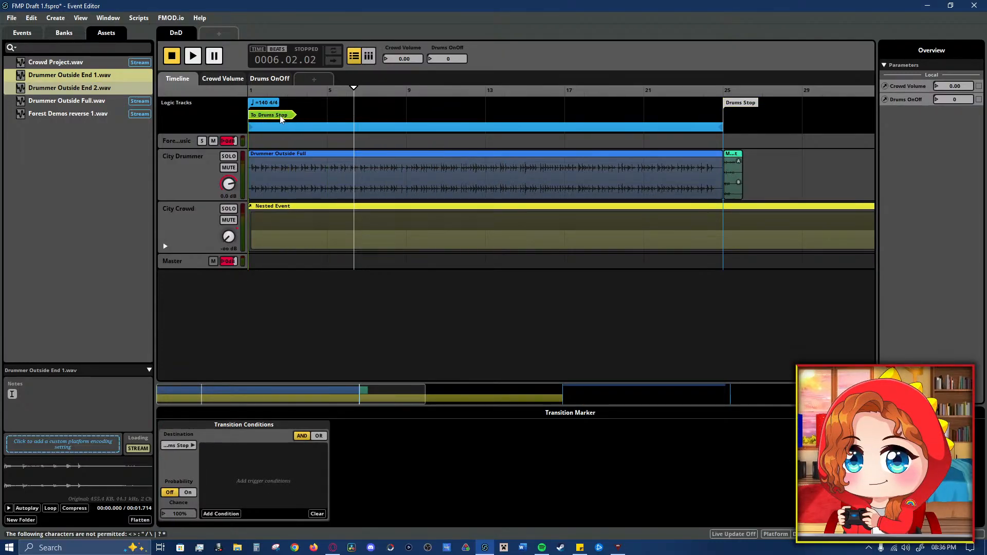
{"action": "key", "text": "Delete"}
- Add a transition region to the Drums Stop marker and stretch it over the whole drummer loop, ending at bar 25
{"action": "right_click", "coordinate": [281, 118]}
{"action": "mouse_move", "coordinate": [359, 205]}
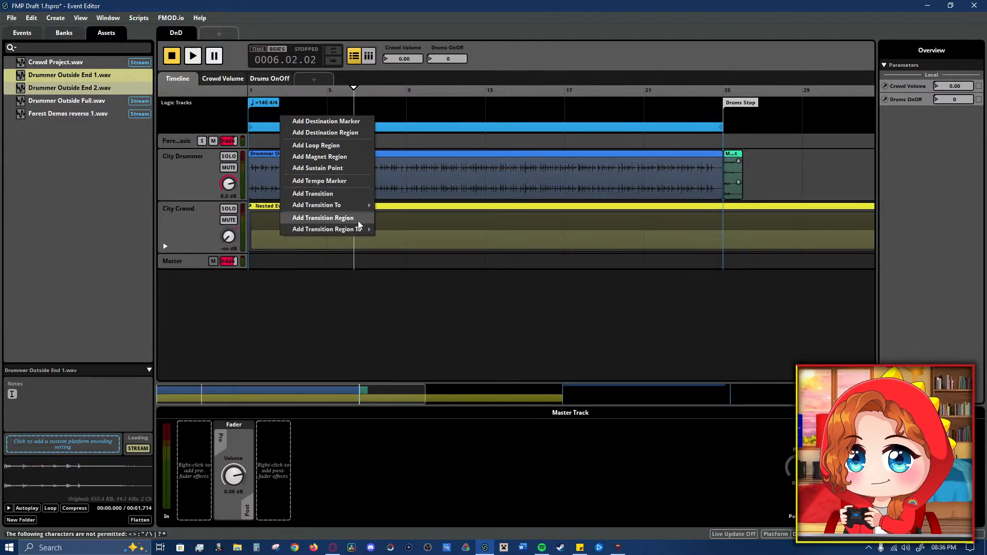
{"action": "mouse_move", "coordinate": [359, 230]}
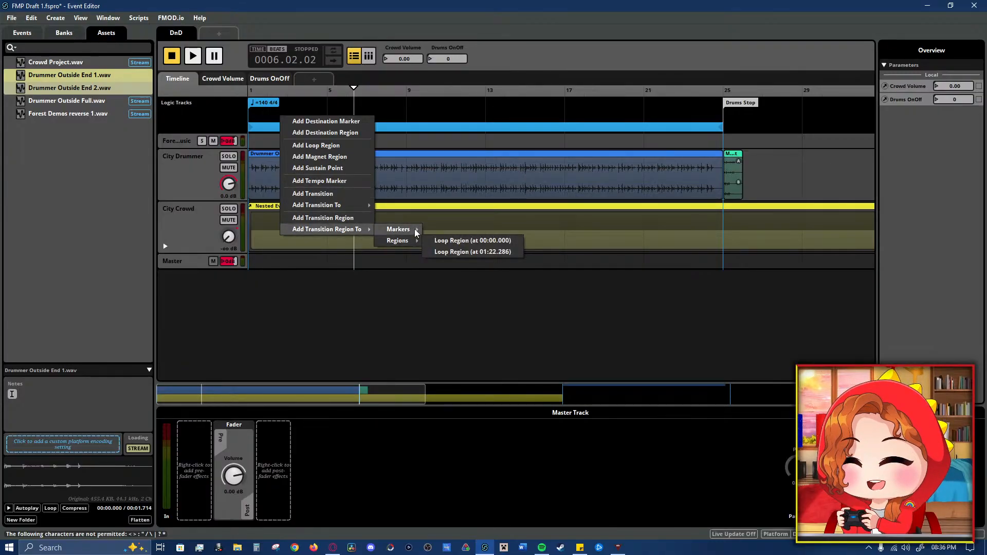
{"action": "left_click", "coordinate": [452, 227]}
{"action": "left_click_drag", "start_coordinate": [365, 115], "coordinate": [723, 119]}
{"action": "left_click", "coordinate": [330, 117]}
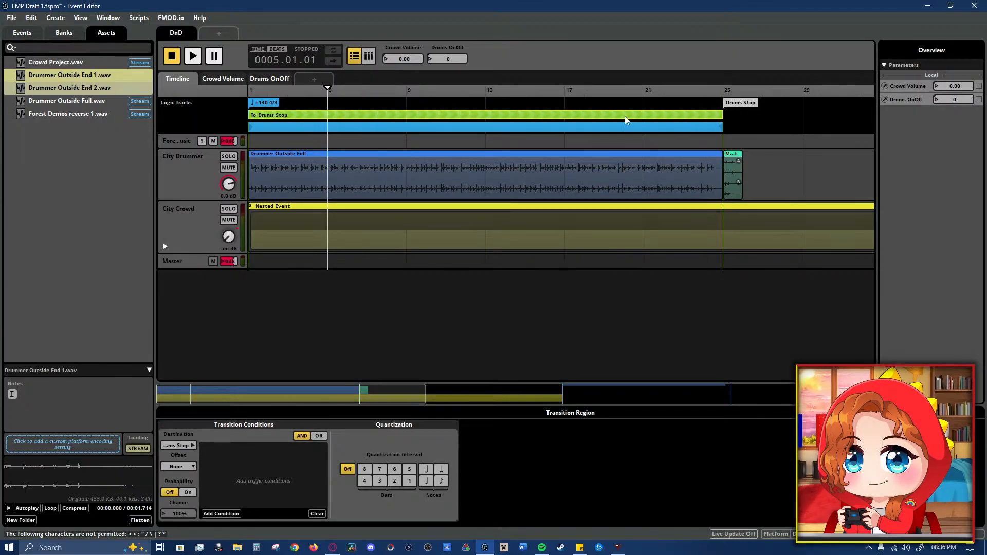
- Add a Drums OnOff parameter condition to the To Drums Stop transition region and limit it to the value 1
{"action": "left_click", "coordinate": [229, 510]}
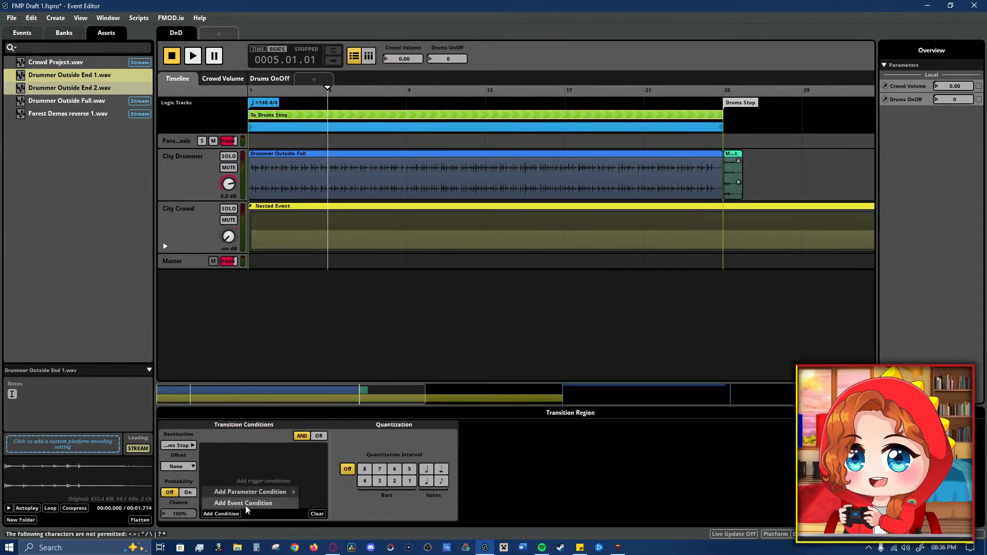
{"action": "mouse_move", "coordinate": [264, 495]}
{"action": "left_click", "coordinate": [351, 503]}
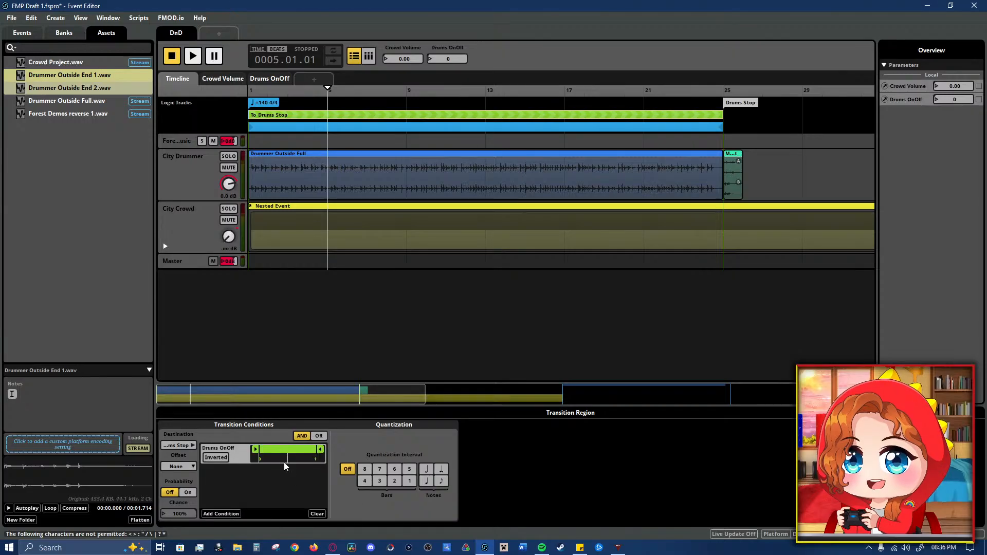
{"action": "left_click_drag", "start_coordinate": [256, 449], "coordinate": [284, 450]}
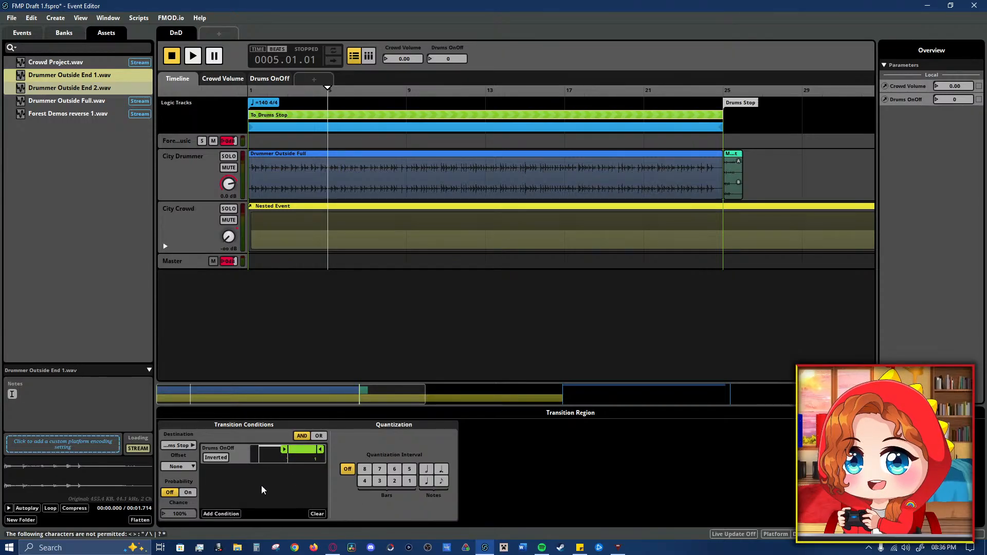
- Play the event, set Drums OnOff to 1 to test the transition region, and reset the parameter to 0
{"action": "key", "text": "space"}
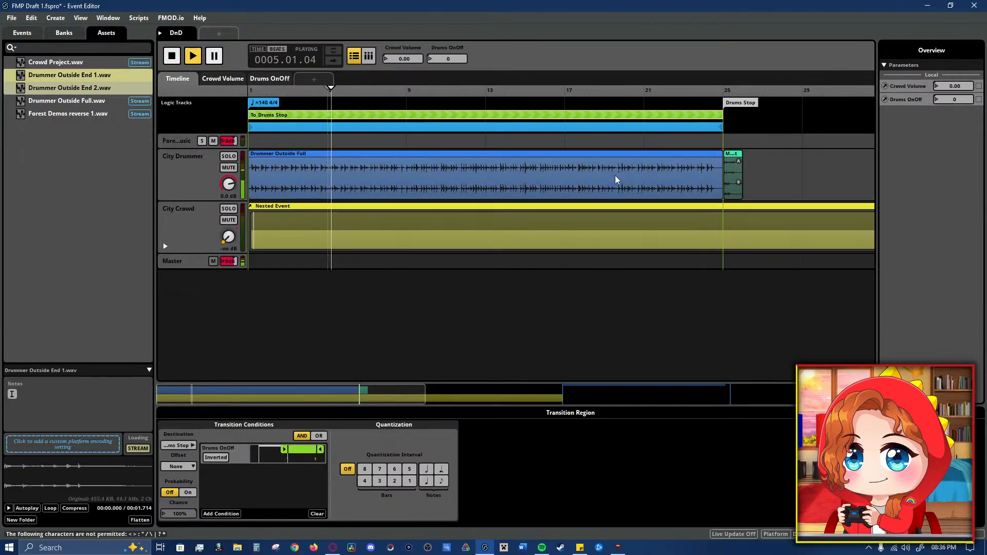
{"action": "left_click", "coordinate": [954, 100]}
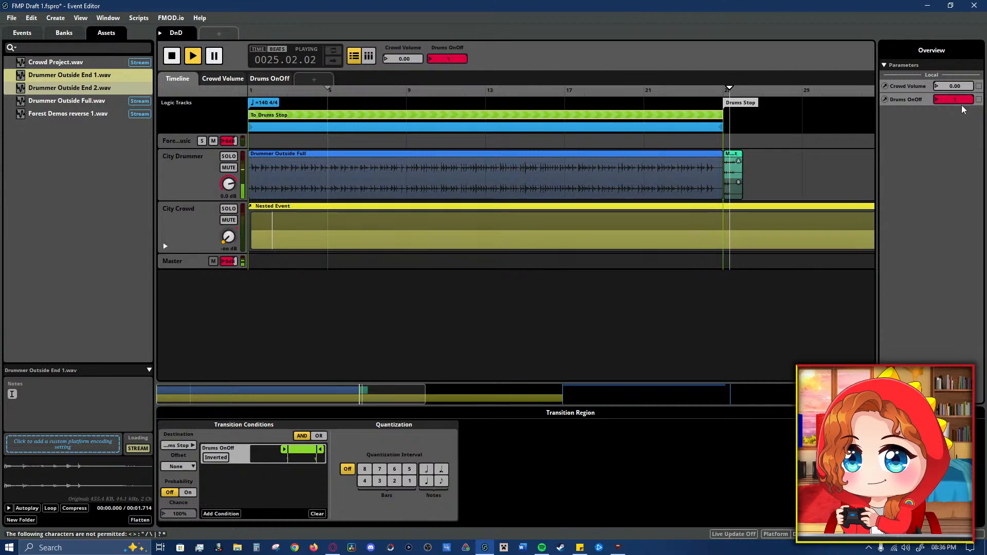
{"action": "key", "text": "space"}
{"action": "left_click", "coordinate": [961, 99]}
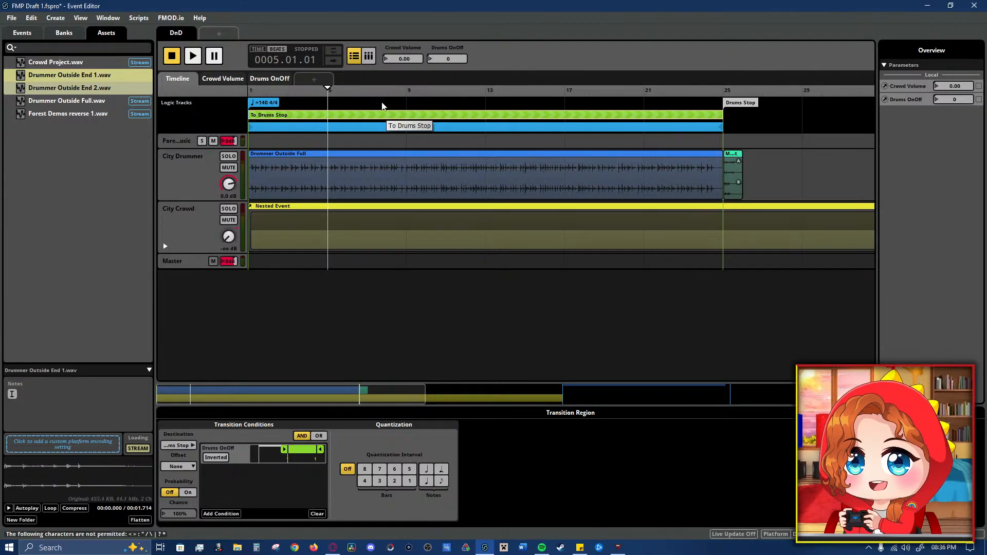
- Quantize the transition region to 1 bar and test it from the timeline's start by setting Drums OnOff to 1
{"action": "left_click_drag", "start_coordinate": [332, 96], "coordinate": [204, 103]}
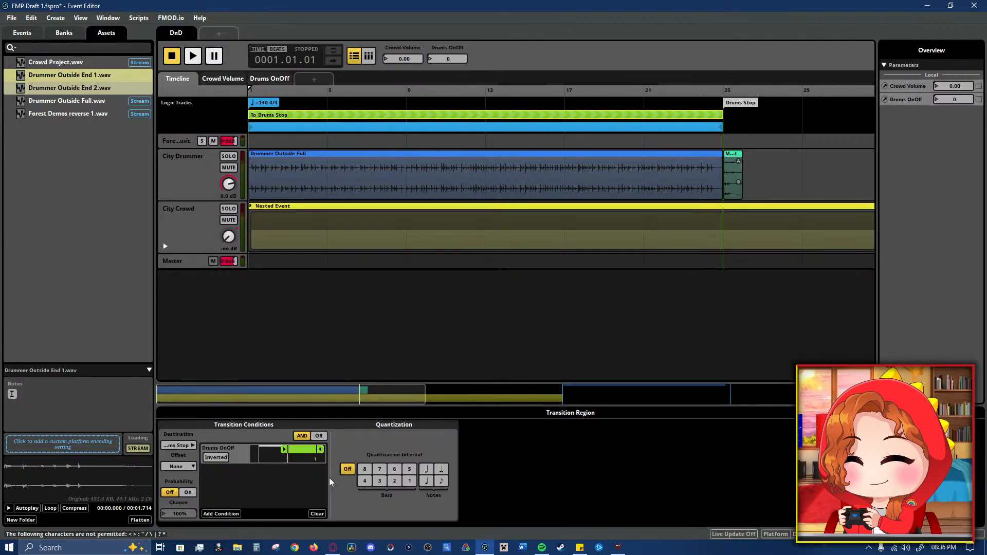
{"action": "left_click", "coordinate": [409, 481]}
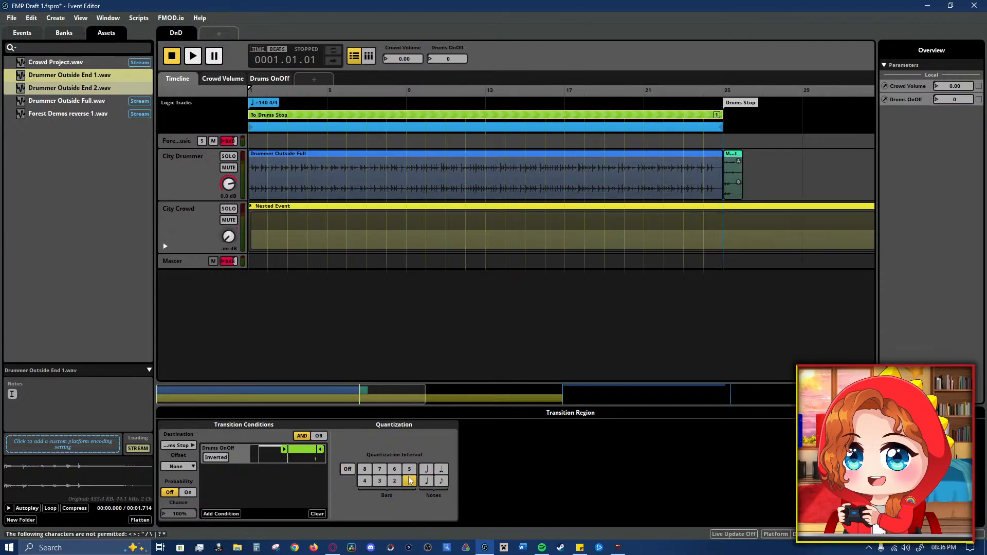
{"action": "key", "text": "space"}
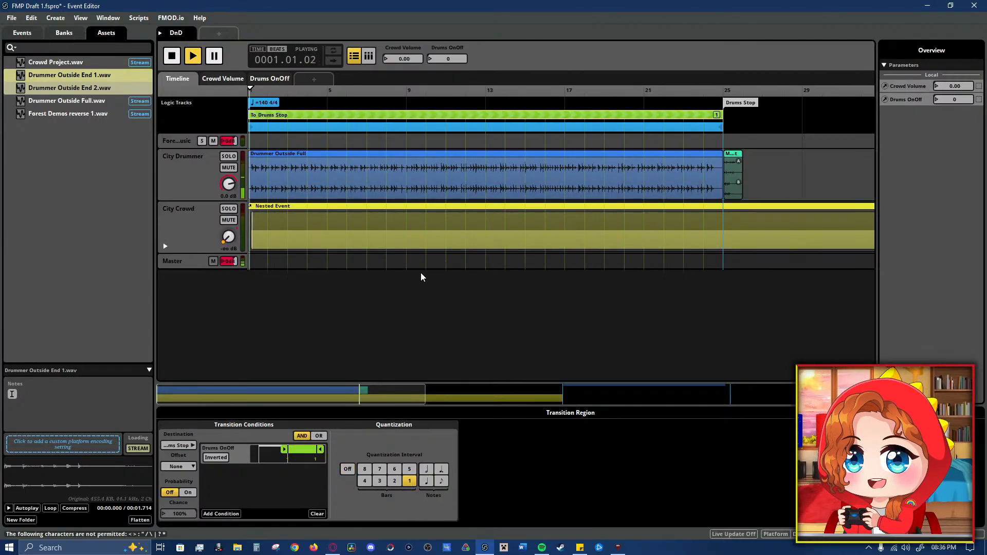
{"action": "left_click", "coordinate": [955, 99]}
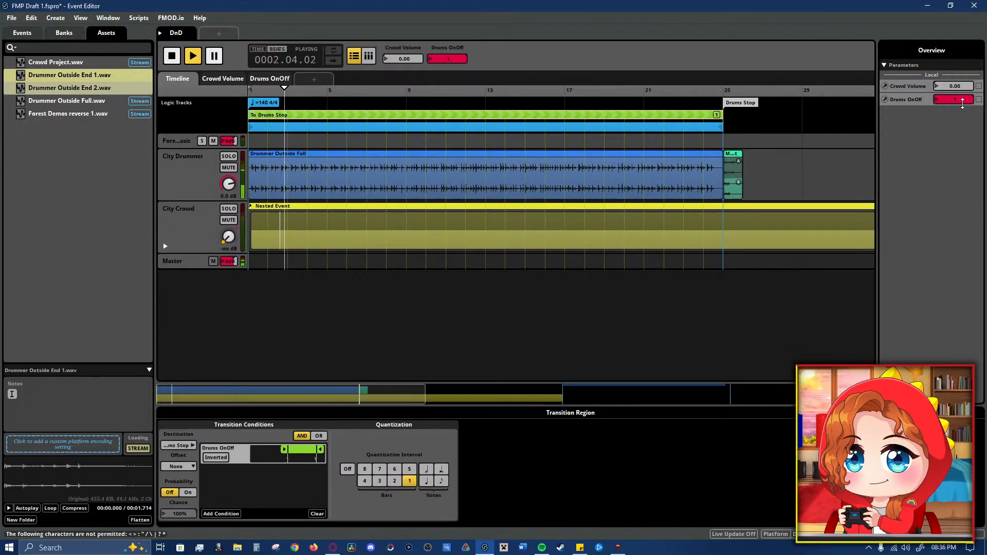
{"action": "key", "text": "space"}
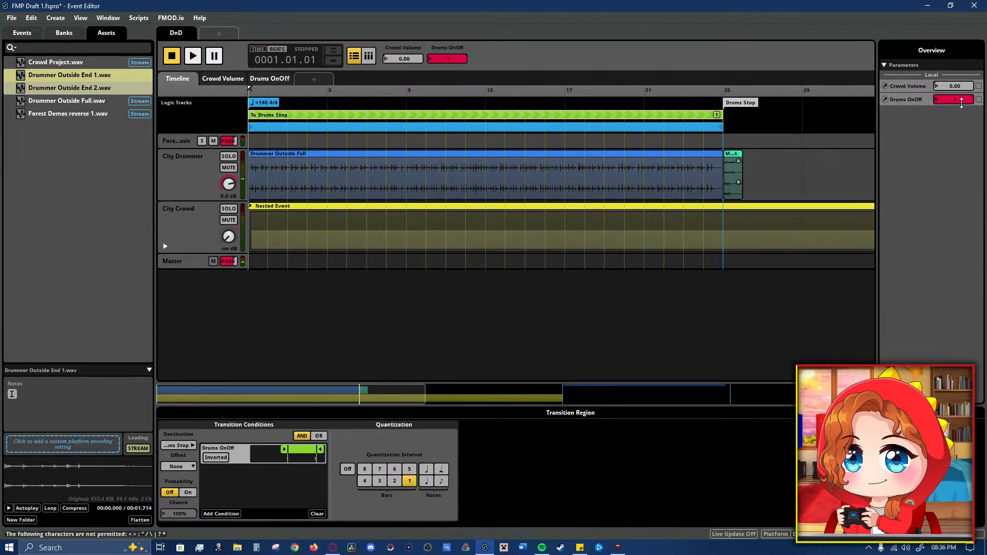
- Quantize the transition region to quarter notes, test it with Drums OnOff at 1 during playback, and reset the parameter to 0
{"action": "left_click", "coordinate": [395, 481]}
{"action": "left_click", "coordinate": [427, 483]}
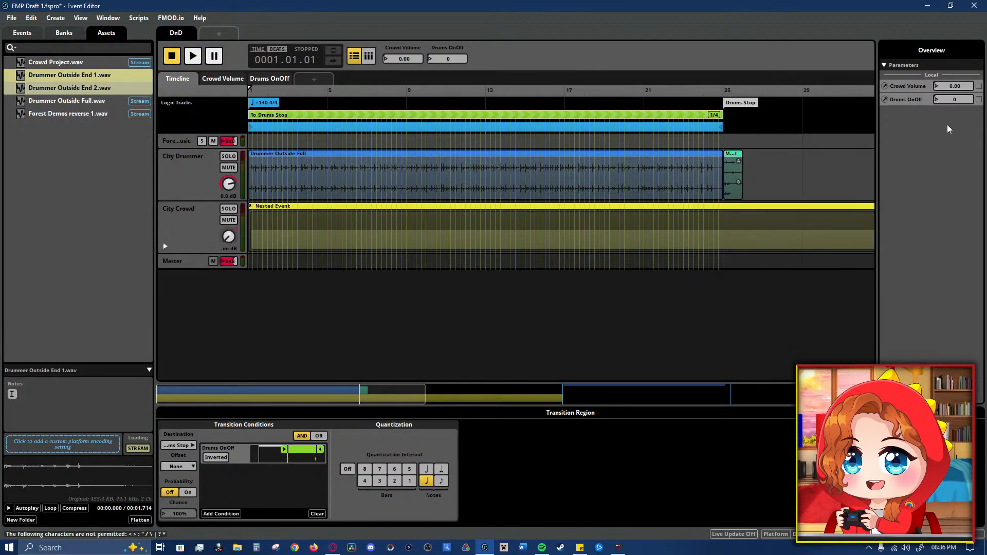
{"action": "key", "text": "space"}
{"action": "left_click", "coordinate": [959, 101]}
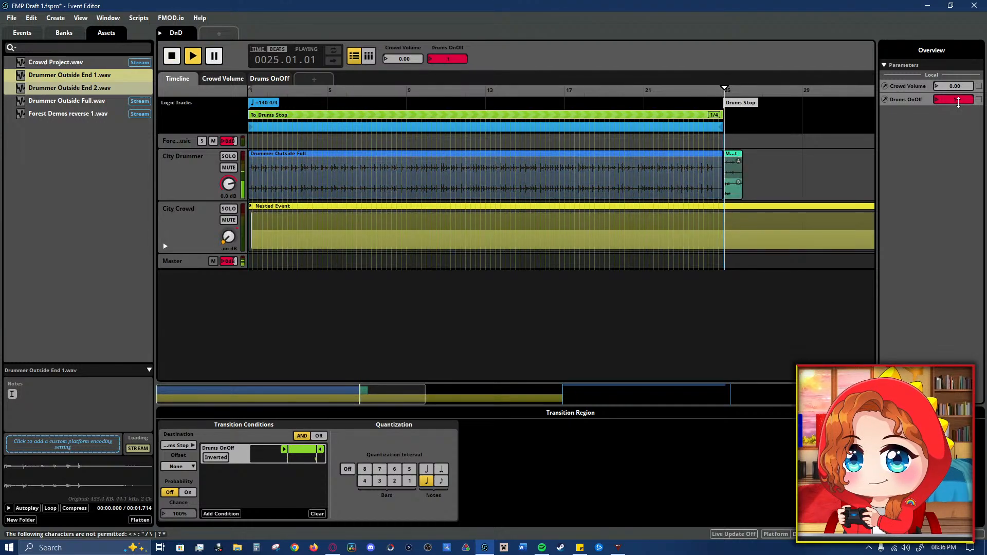
{"action": "key", "text": "space"}
{"action": "double_click", "coordinate": [944, 100]}
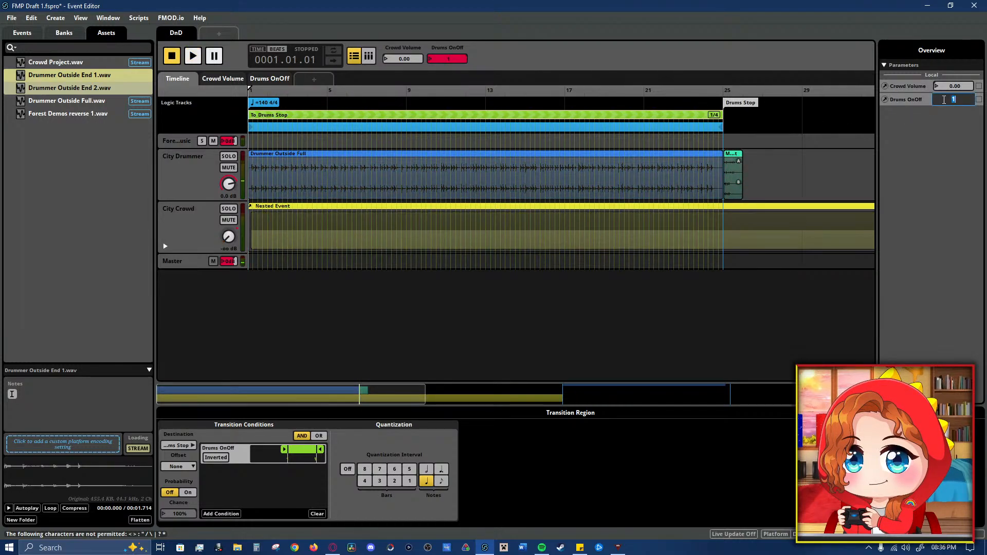
{"action": "type", "text": "0"}
{"action": "key", "text": "Return"}
- Replay the event from bar 1, switch Drums OnOff to 1 to hear the quarter-note transition, and return it to 0
{"action": "left_click", "coordinate": [541, 105]}
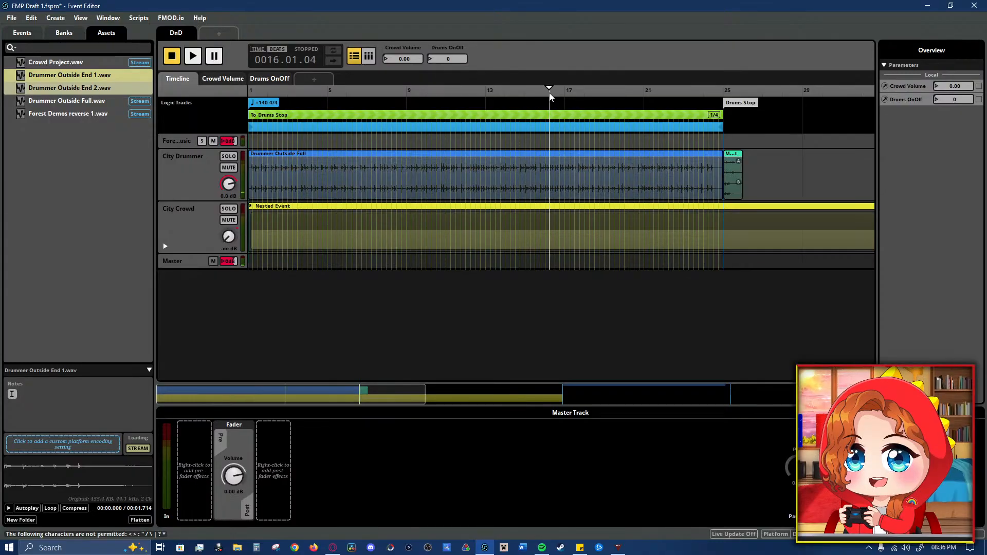
{"action": "left_click_drag", "start_coordinate": [329, 92], "coordinate": [187, 97]}
{"action": "key", "text": "space"}
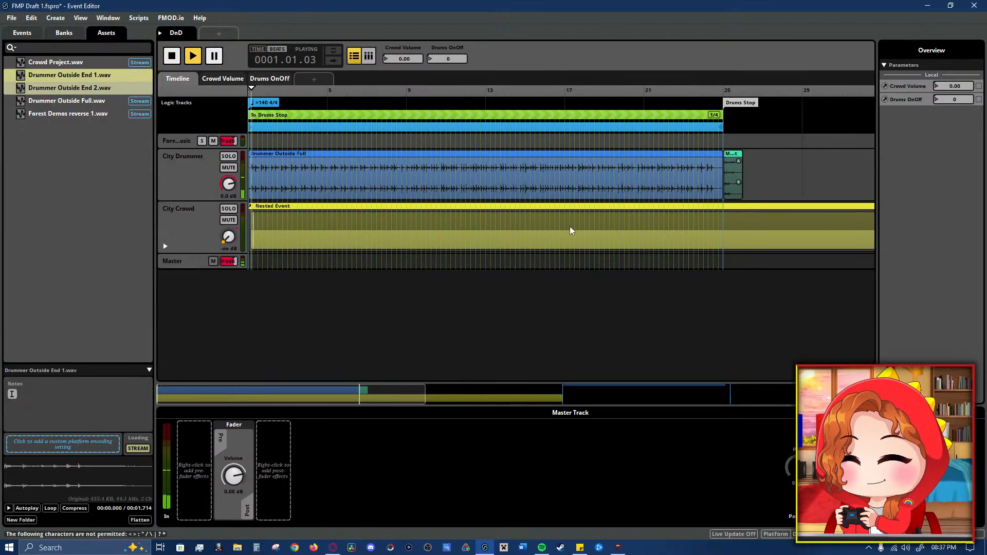
{"action": "left_click", "coordinate": [956, 100]}
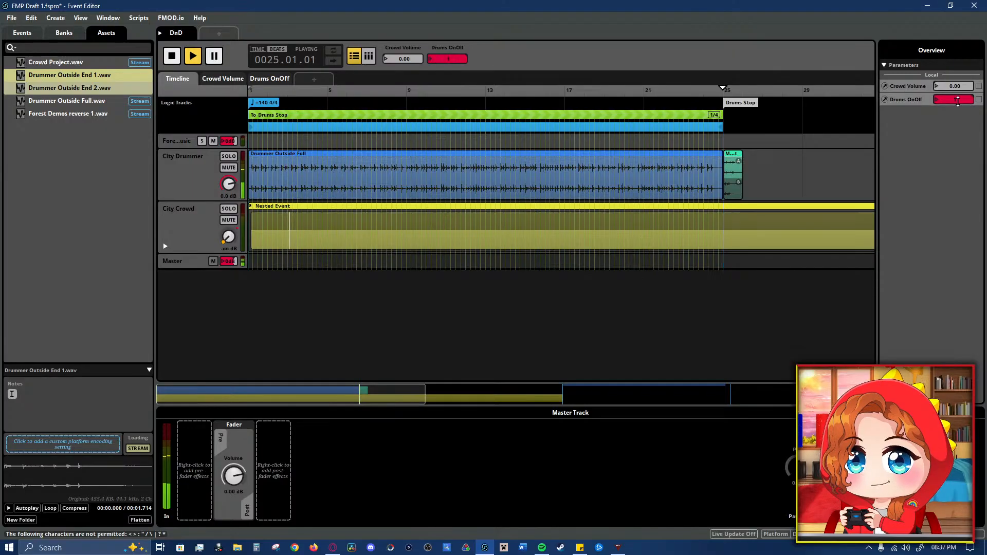
{"action": "key", "text": "space"}
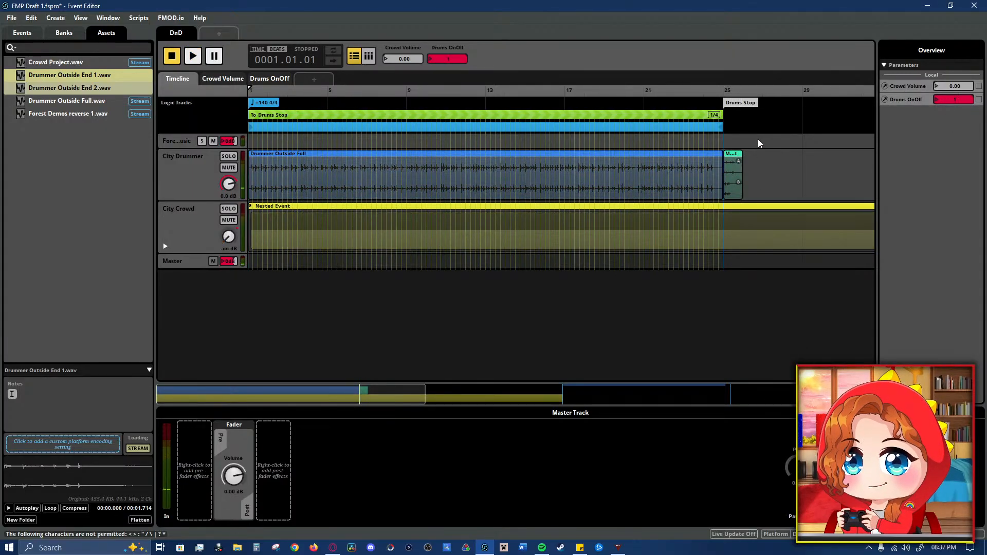
{"action": "left_click", "coordinate": [954, 100]}
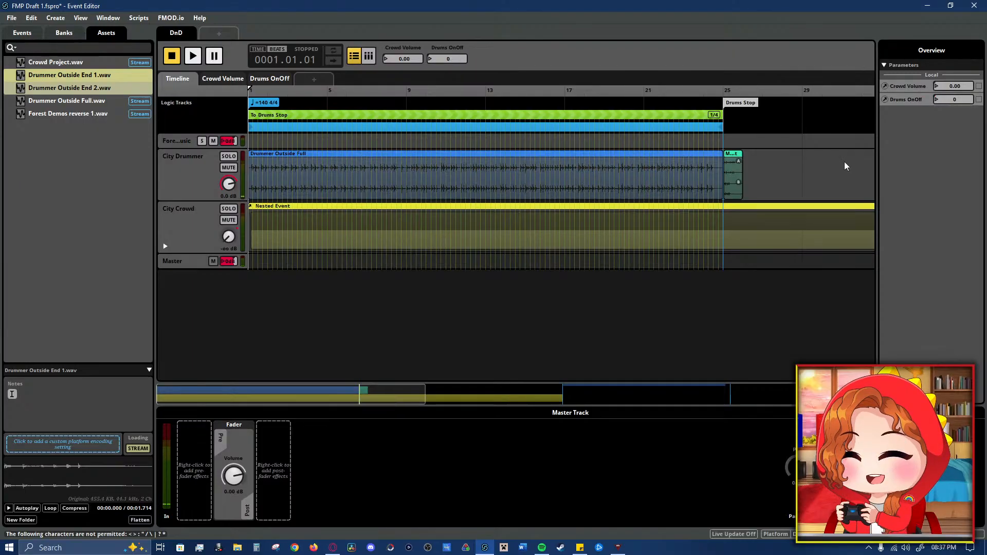
- Set the To Drums Stop transition region's quantization interval to eighth notes
{"action": "left_click", "coordinate": [330, 121]}
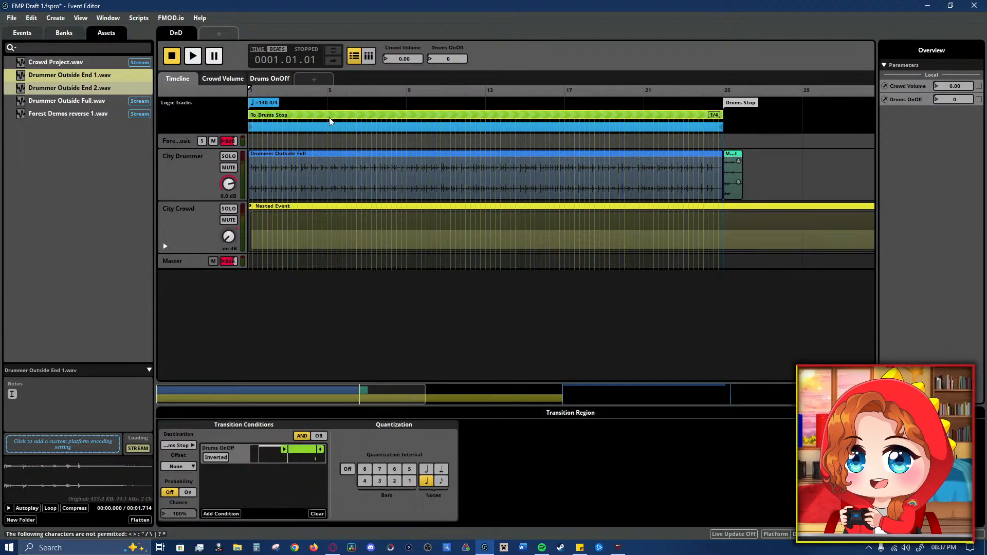
{"action": "left_click", "coordinate": [426, 469]}
{"action": "left_click", "coordinate": [442, 481]}
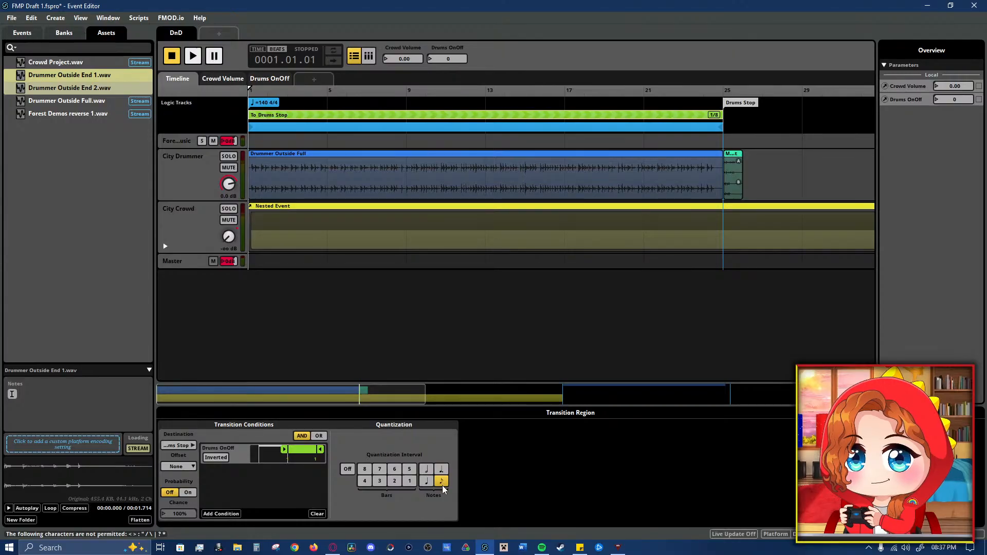
- Quantize the transition region to half notes, test it with Drums OnOff at 1 during playback, and reset the parameter to 0
{"action": "left_click", "coordinate": [428, 469]}
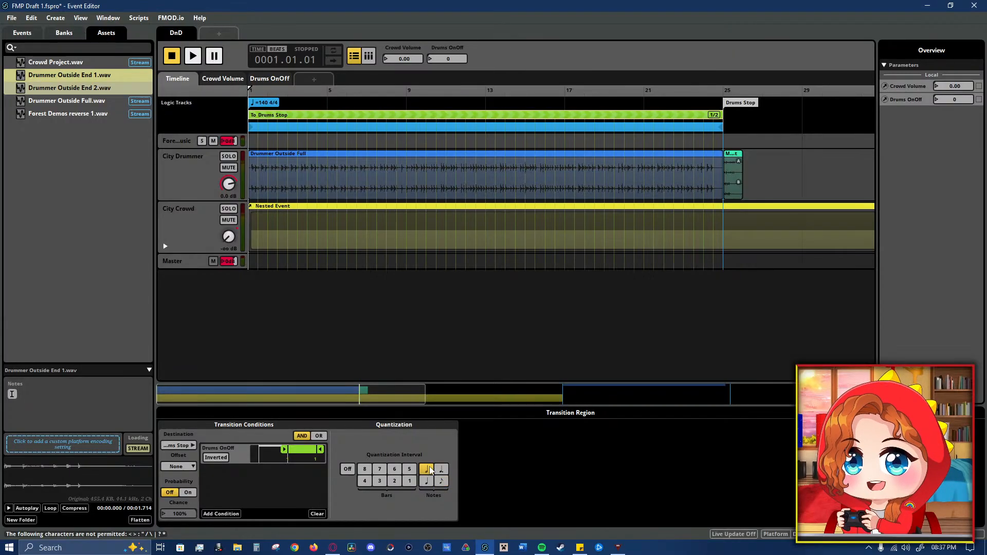
{"action": "key", "text": "space"}
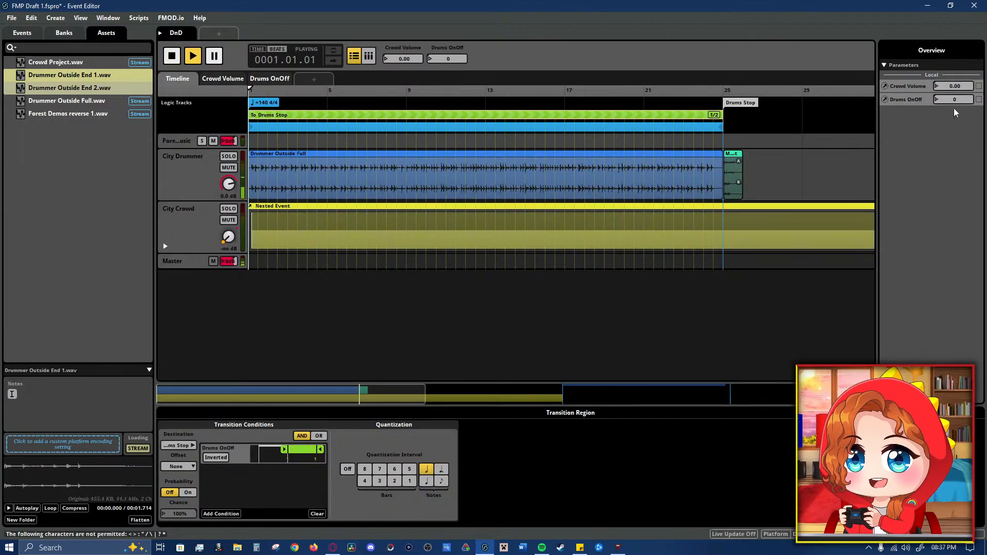
{"action": "left_click_drag", "start_coordinate": [965, 102], "coordinate": [966, 99]}
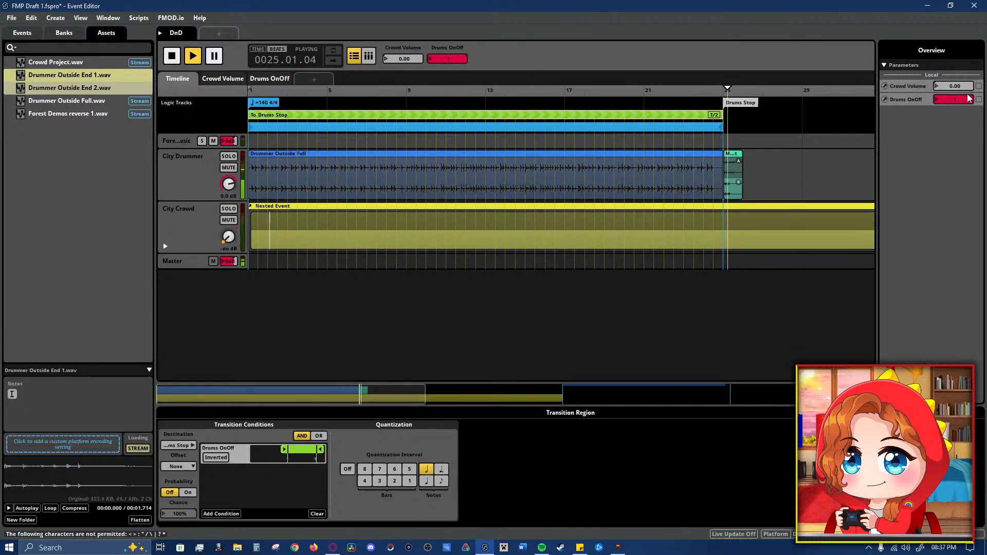
{"action": "key", "text": "space"}
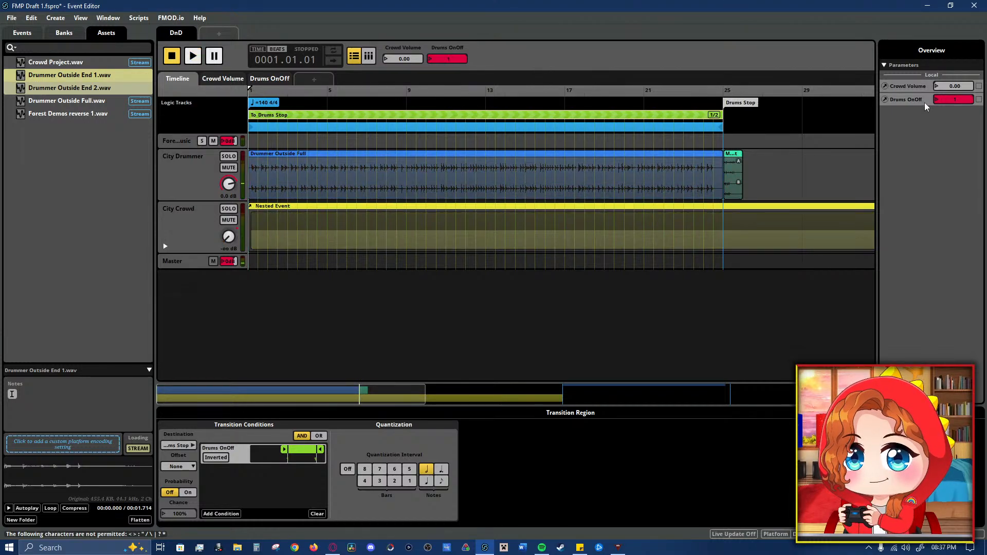
{"action": "left_click_drag", "start_coordinate": [936, 100], "coordinate": [936, 106]}
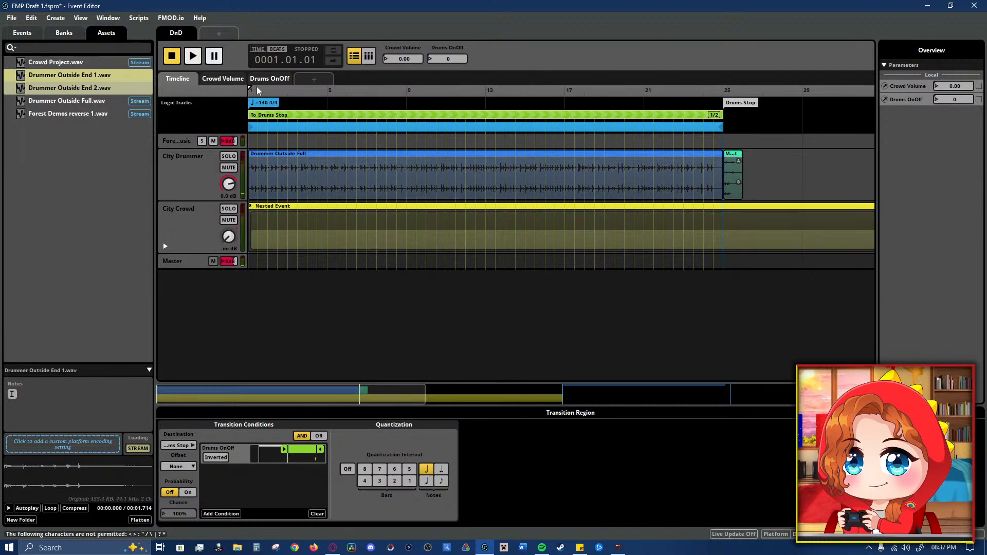
- Replay the event from bar 1, switch Drums OnOff to 1 to hear the half-note transition, and return it to 0
{"action": "key", "text": "space"}
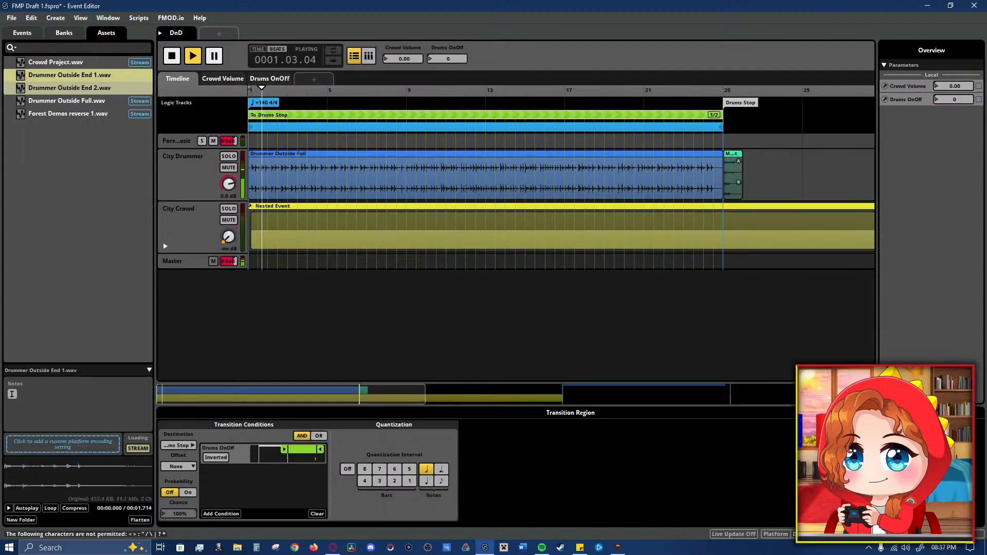
{"action": "left_click_drag", "start_coordinate": [964, 97], "coordinate": [965, 91]}
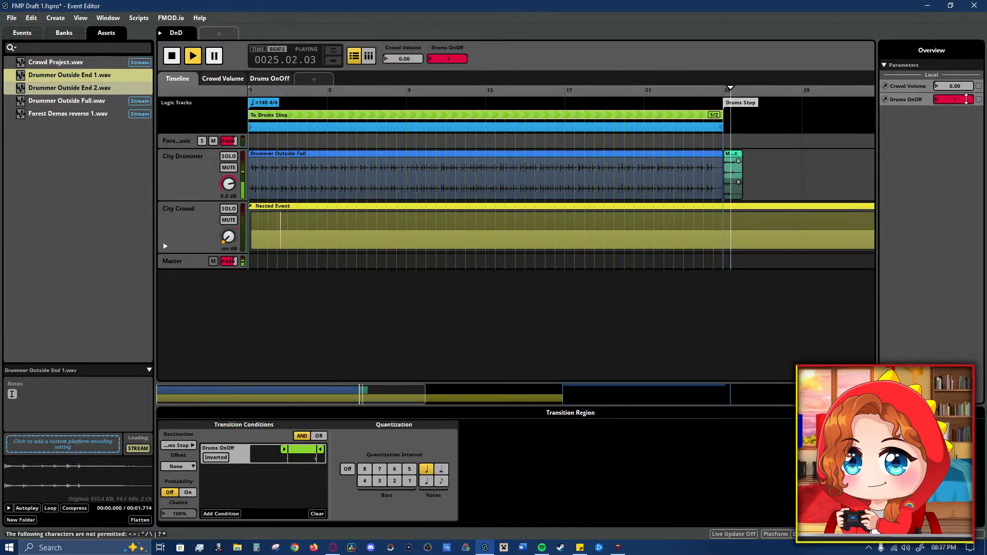
{"action": "key", "text": "space"}
{"action": "left_click_drag", "start_coordinate": [961, 100], "coordinate": [962, 108]}
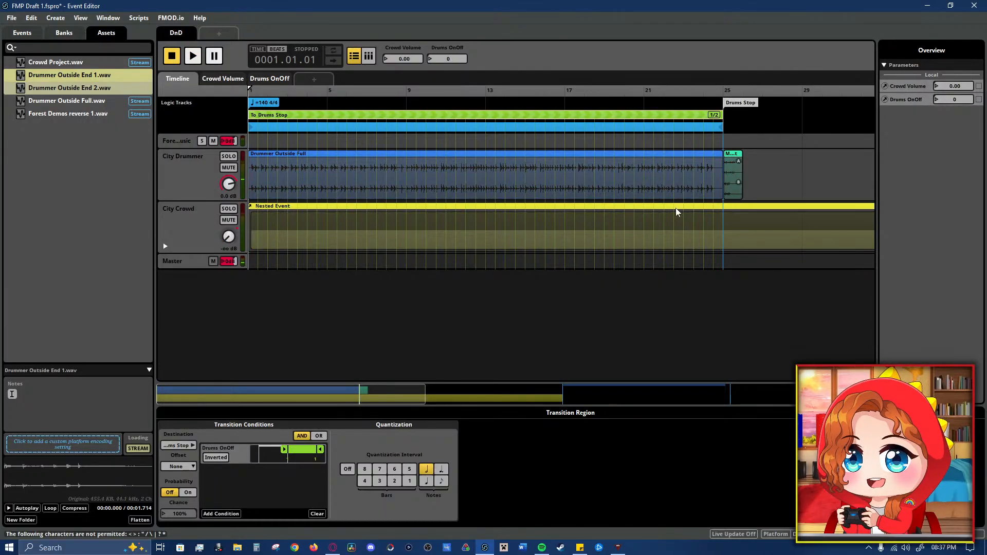
- Inspect the multi instrument at Drums Stop and compare the waveforms of Drummer Outside End 1 and Drummer Outside End 2
{"action": "left_click", "coordinate": [741, 172]}
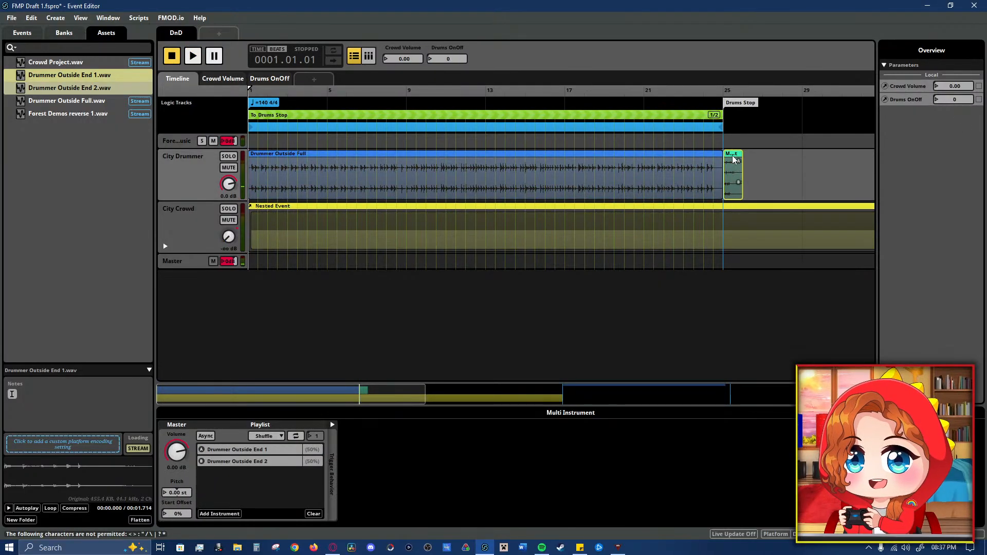
{"action": "left_click", "coordinate": [726, 91]}
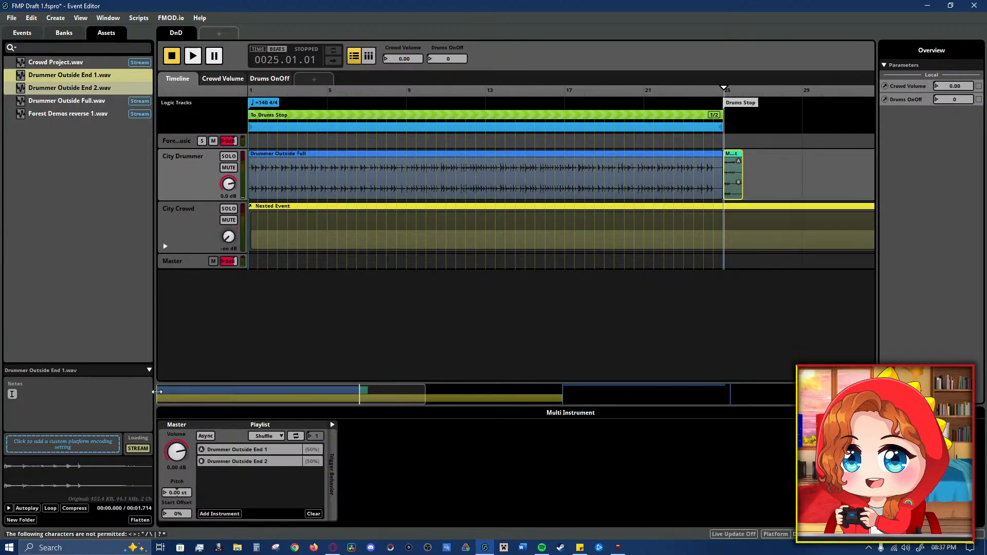
{"action": "mouse_move", "coordinate": [156, 392]}
{"action": "left_mouse_down"}
{"action": "mouse_move", "coordinate": [661, 392]}
{"action": "mouse_move", "coordinate": [343, 399]}
{"action": "left_mouse_up"}
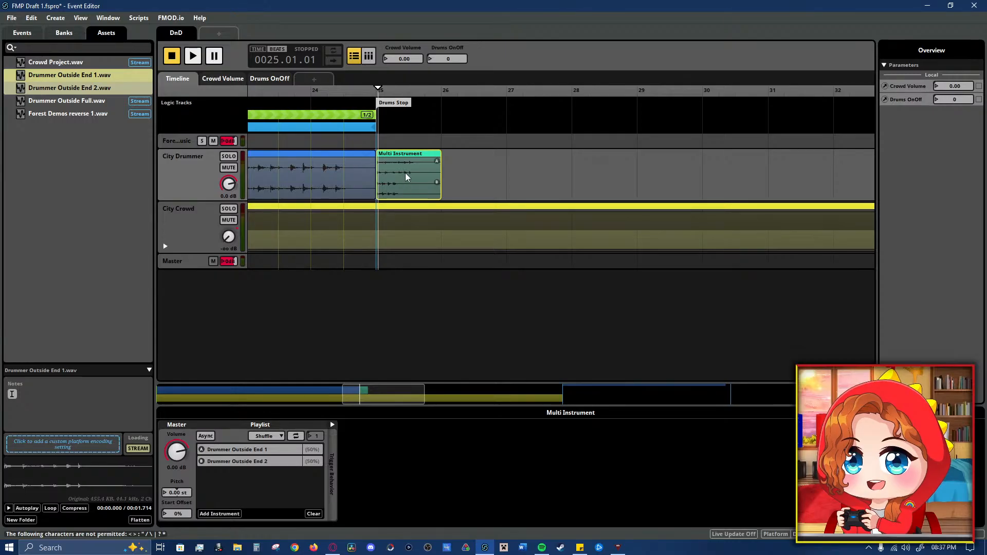
{"action": "left_click", "coordinate": [272, 451]}
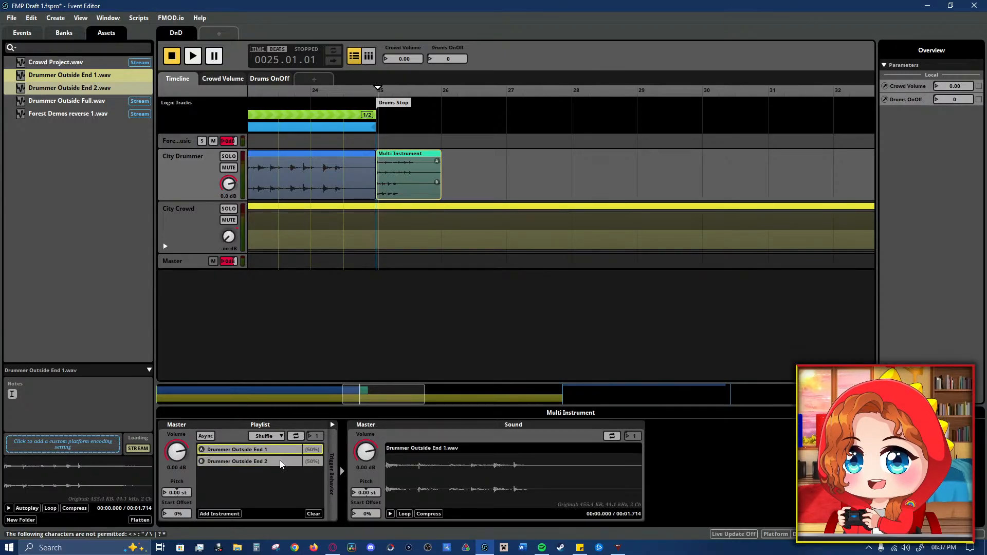
{"action": "left_click", "coordinate": [283, 461]}
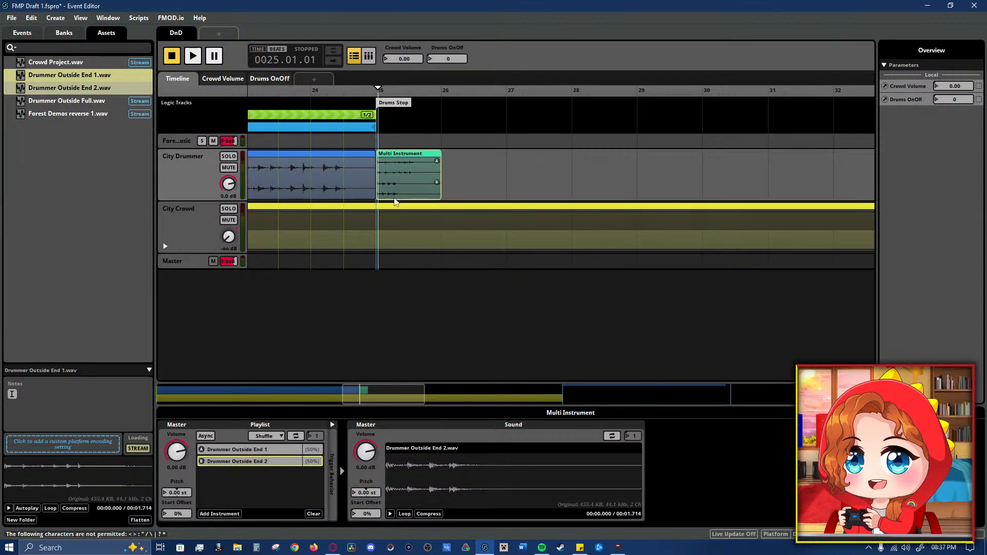
{"action": "left_click", "coordinate": [219, 455]}
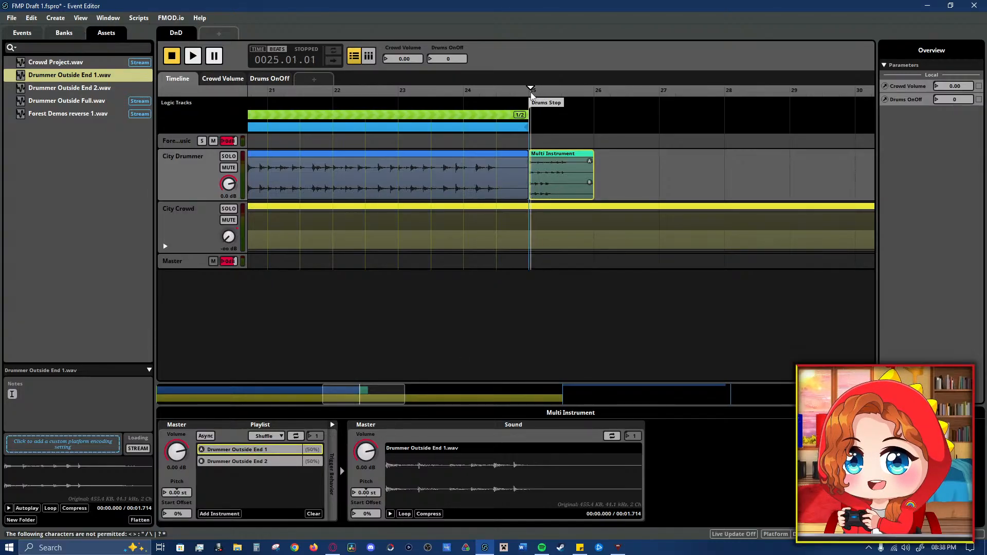
- Audition the drum ending from bar 25, then play from late bar 24 and switch Drums OnOff to 1
{"action": "left_click_drag", "start_coordinate": [531, 92], "coordinate": [530, 93]}
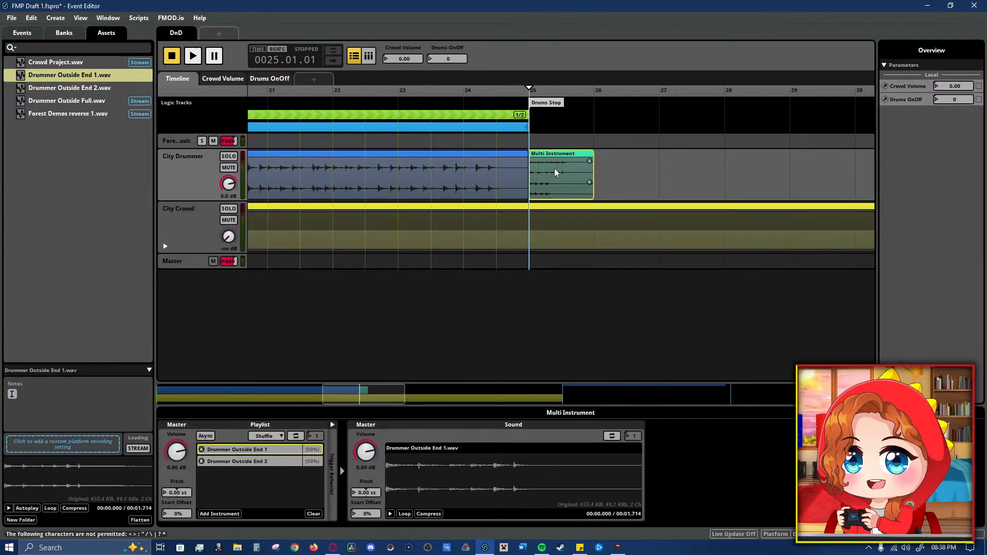
{"action": "key", "text": "space"}
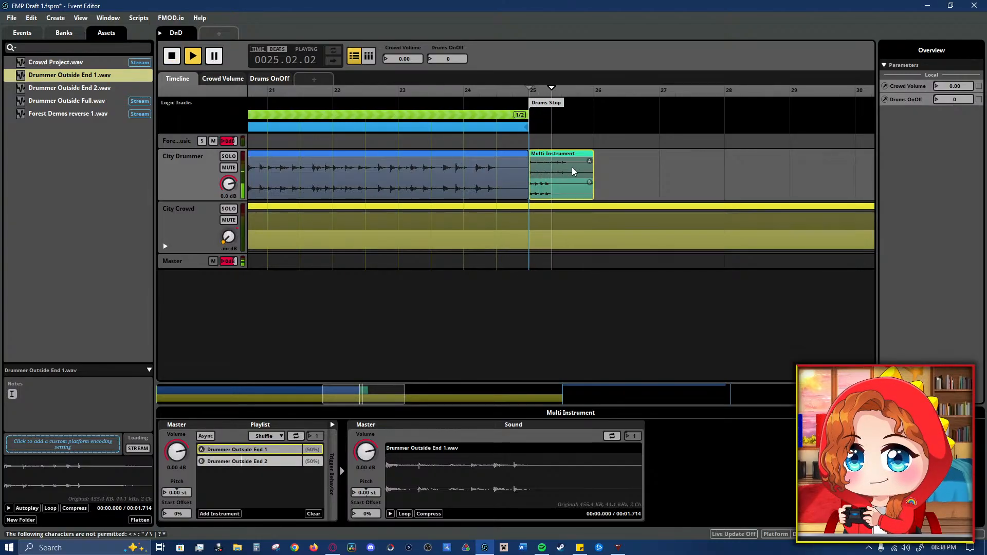
{"action": "left_click", "coordinate": [502, 97]}
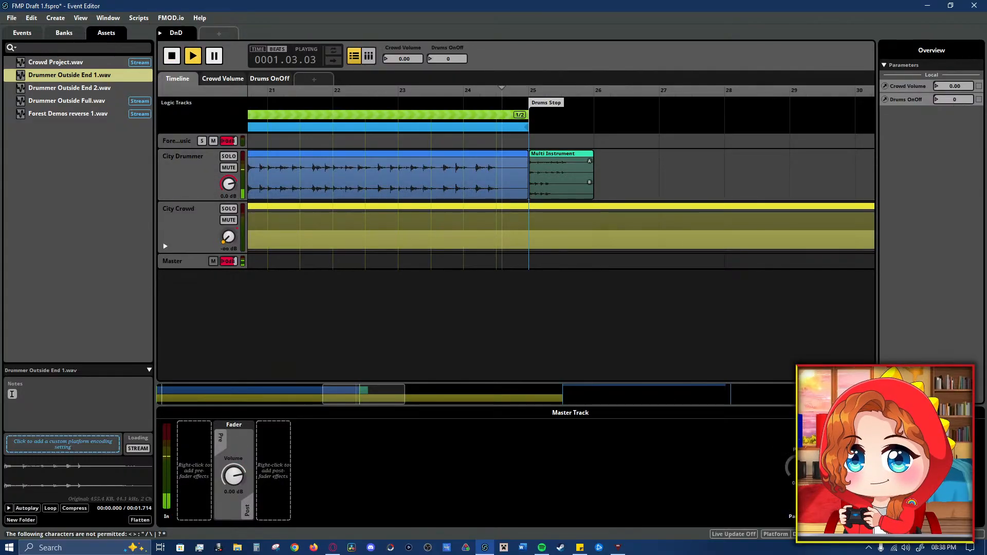
{"action": "left_click", "coordinate": [972, 97]}
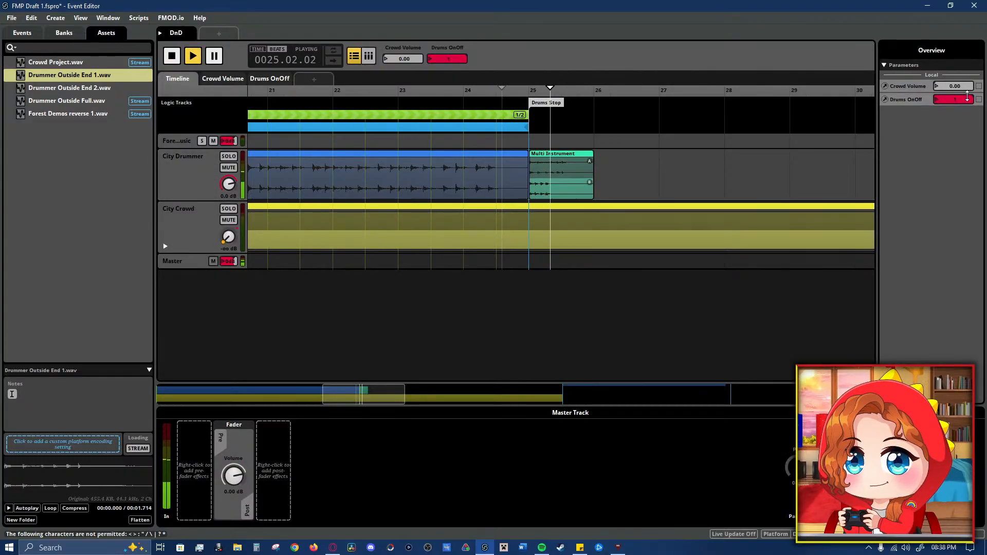
{"action": "key", "text": "space"}
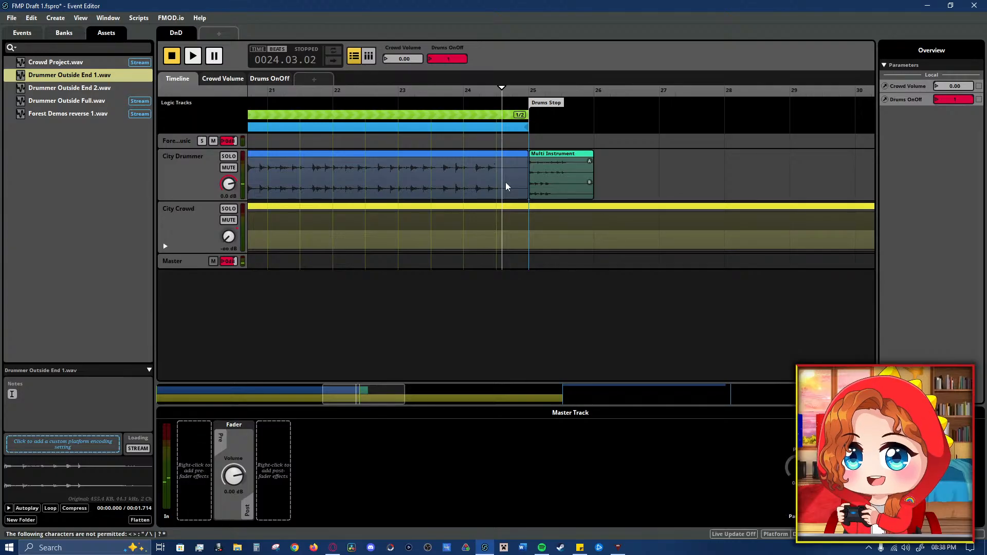
- Play the event from bar 22 with Drums OnOff at 1 to hear the half-note transition into the ending
{"action": "left_click_drag", "start_coordinate": [502, 91], "coordinate": [348, 267]}
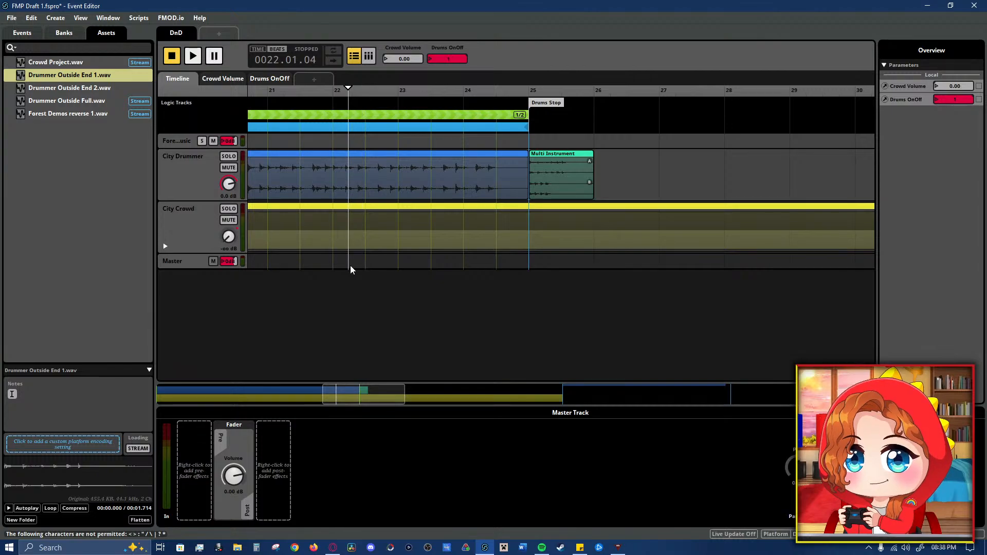
{"action": "key", "text": "space"}
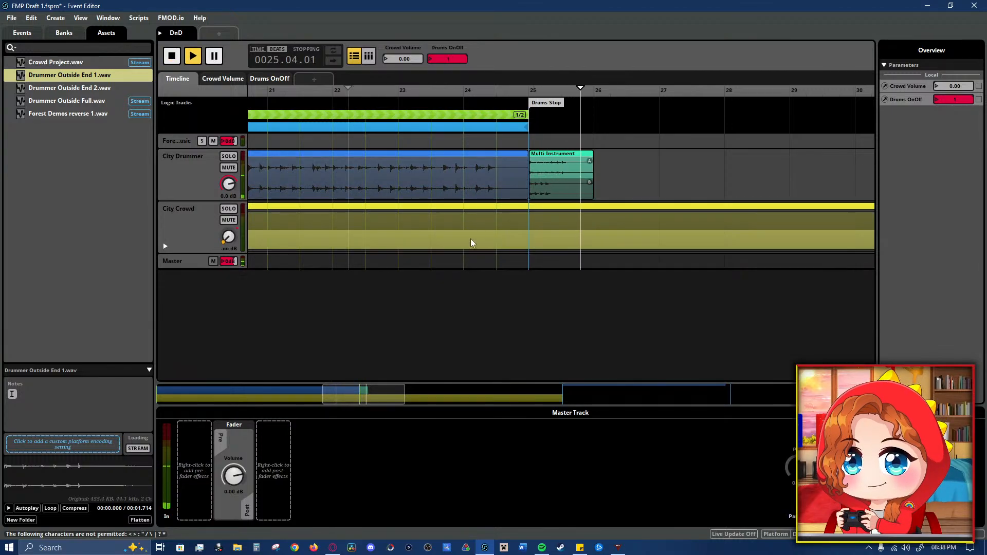
{"action": "key", "text": "space"}
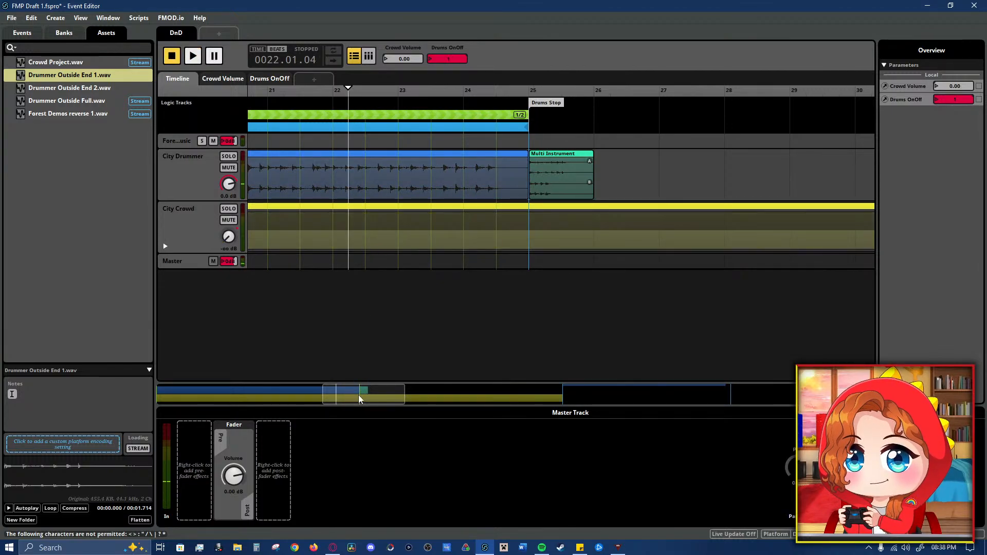
- Set the transition region's quantization interval to 1 bar and audition it twice from bar 22
{"action": "left_click", "coordinate": [364, 114]}
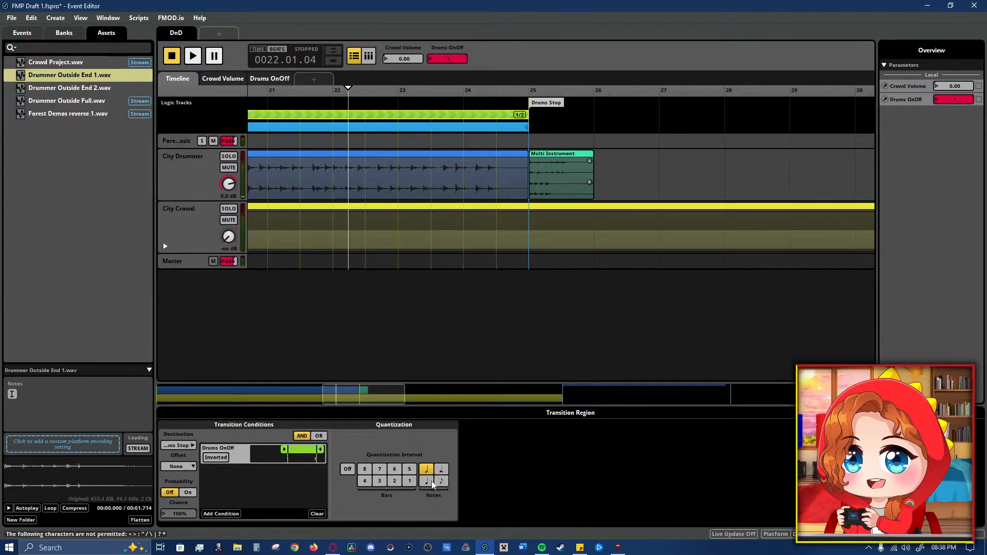
{"action": "left_click", "coordinate": [410, 481]}
{"action": "key", "text": "space"}
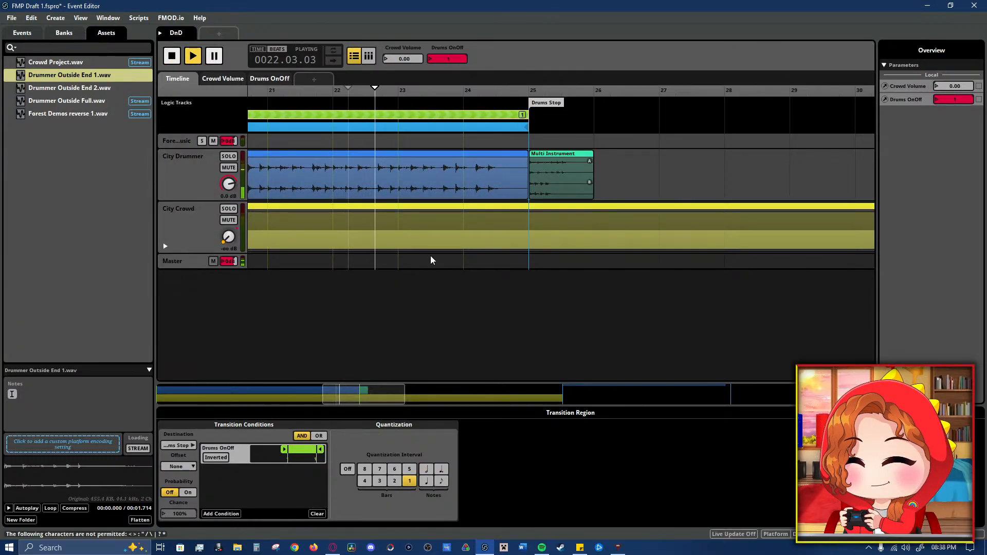
{"action": "key", "text": "space"}
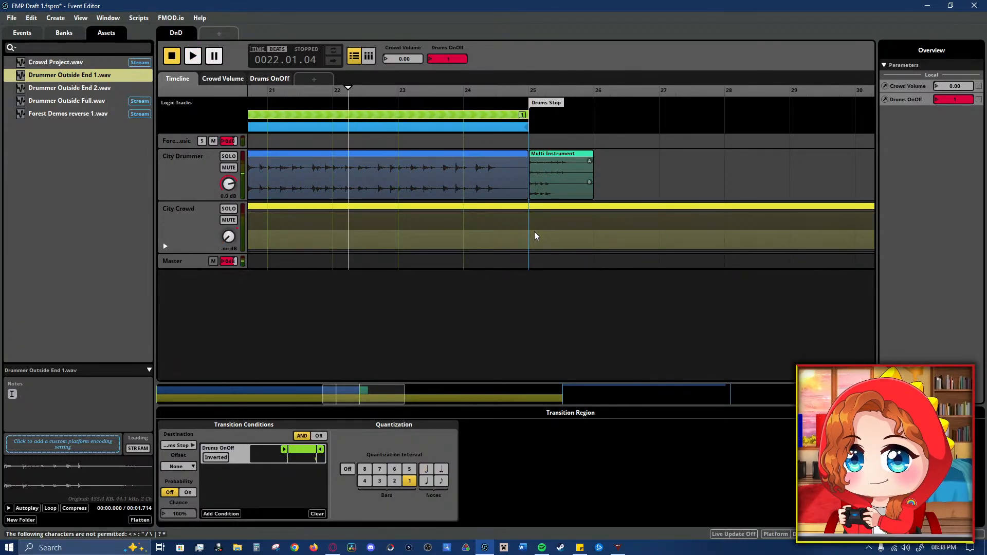
{"action": "key", "text": "space"}
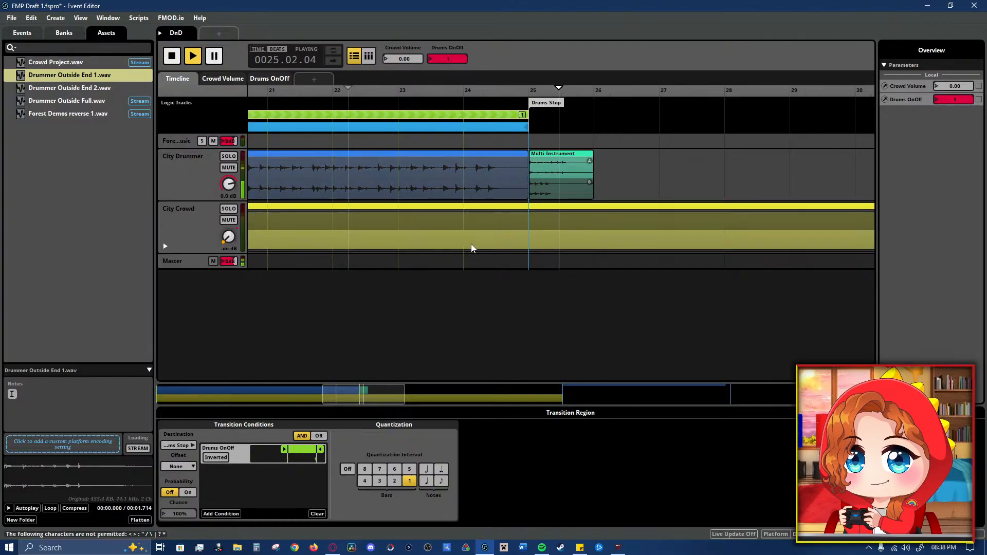
{"action": "key", "text": "space"}
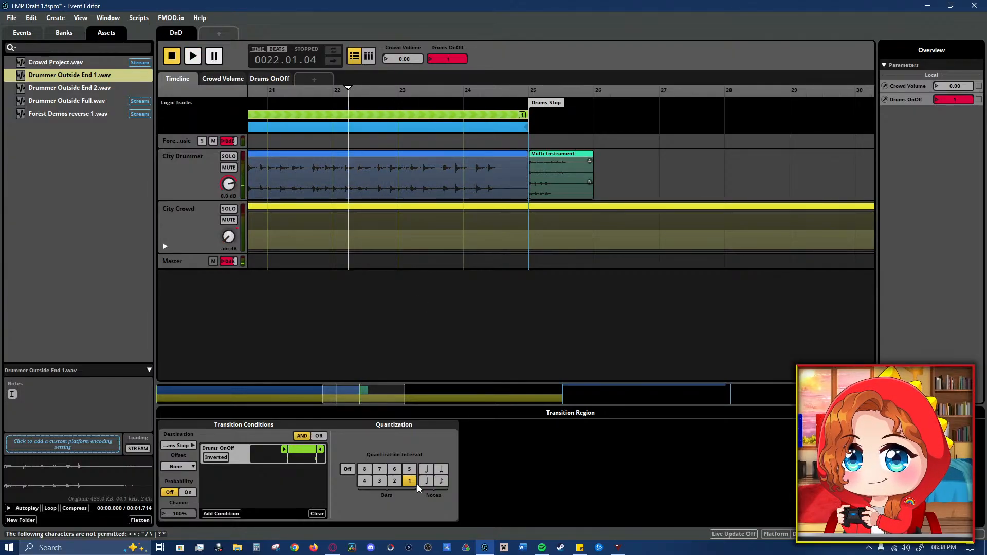
- Set the transition region's quantization interval to half notes and audition the result from bar 22
{"action": "left_click", "coordinate": [426, 481]}
{"action": "left_click", "coordinate": [426, 468]}
{"action": "key", "text": "space"}
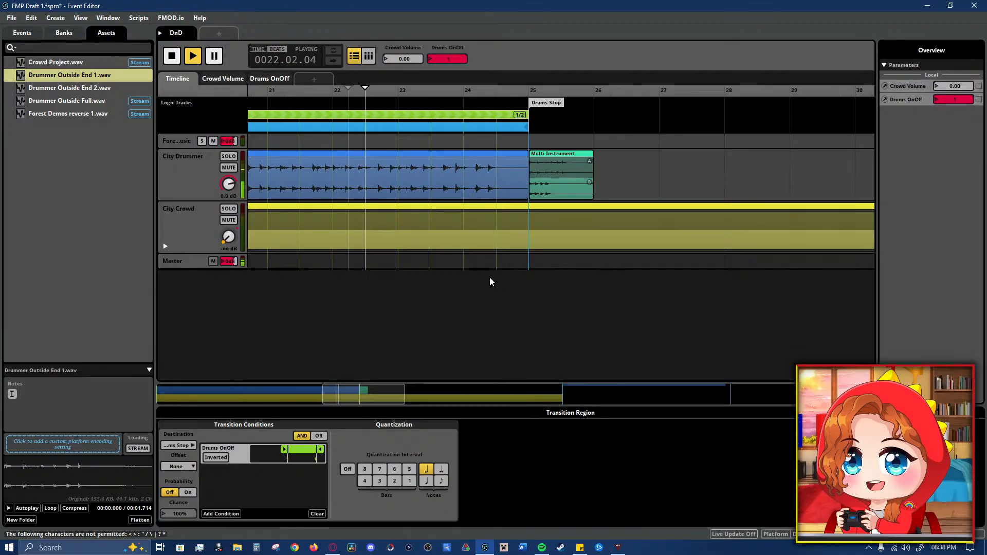
{"action": "key", "text": "space"}
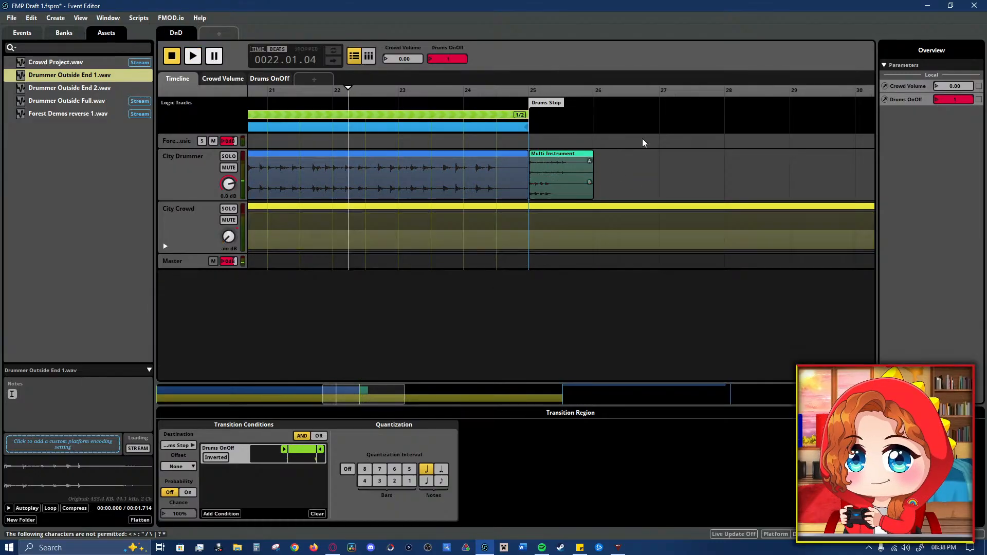
- Add a one-bar loop region from bar 26 to bar 27, directly after the drum-ending multi instrument
{"action": "left_click", "coordinate": [618, 127]}
{"action": "right_click", "coordinate": [559, 127]}
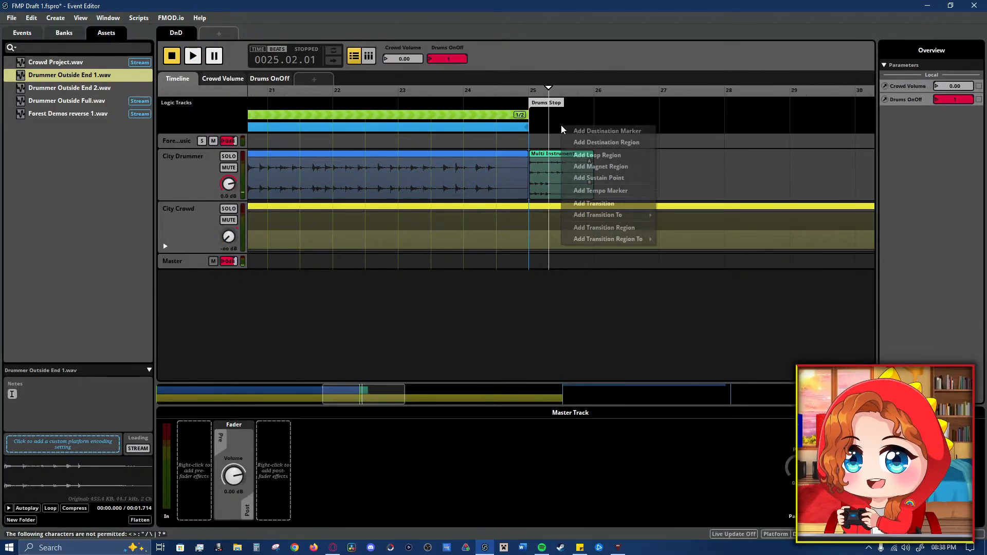
{"action": "left_click", "coordinate": [643, 156]}
{"action": "left_click_drag", "start_coordinate": [586, 134], "coordinate": [659, 138]}
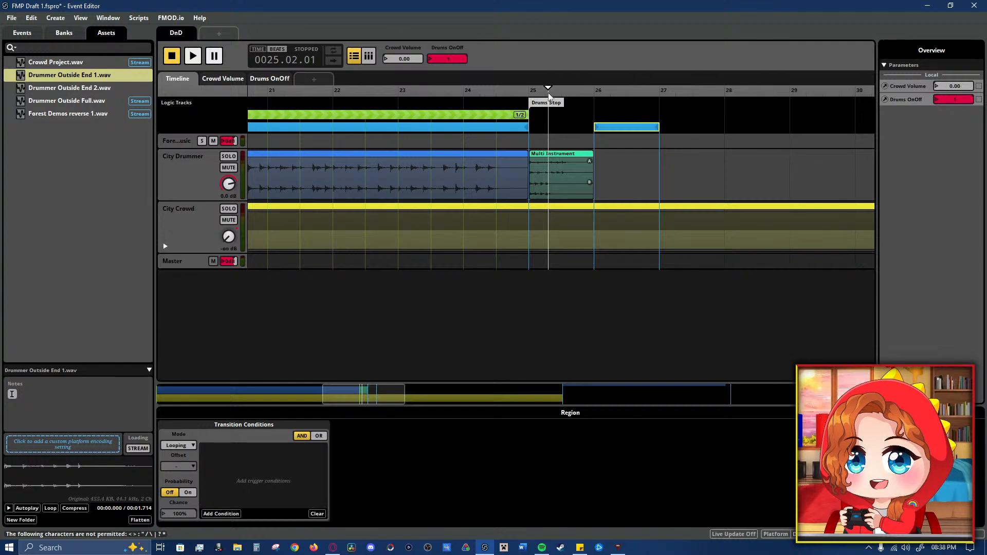
- Play from bar 23 through the drum ending to test the loop region at bar 26, then stop playback
{"action": "mouse_move", "coordinate": [549, 95]}
{"action": "left_mouse_down"}
{"action": "mouse_move", "coordinate": [528, 95]}
{"action": "mouse_move", "coordinate": [536, 95]}
{"action": "left_mouse_up"}
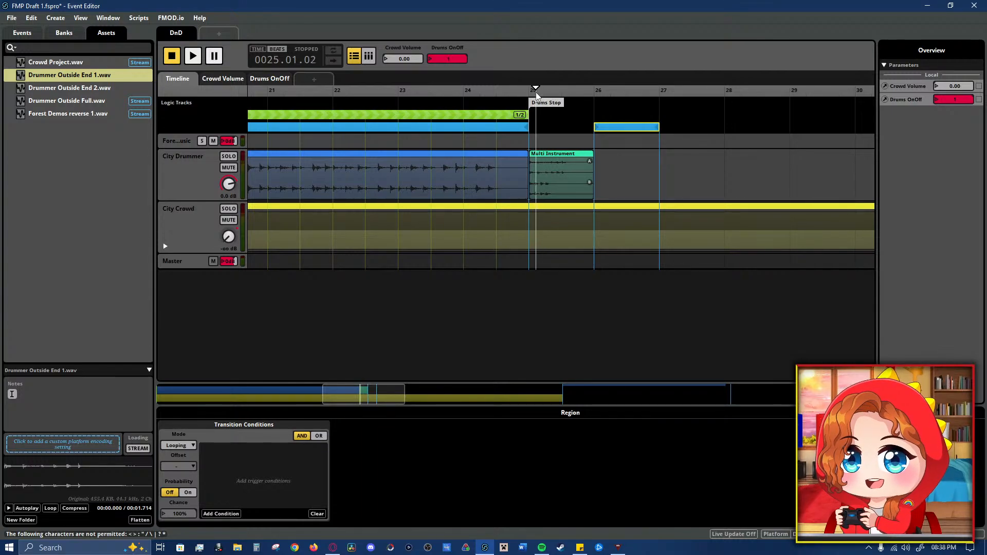
{"action": "left_click", "coordinate": [422, 97]}
{"action": "key", "text": "space"}
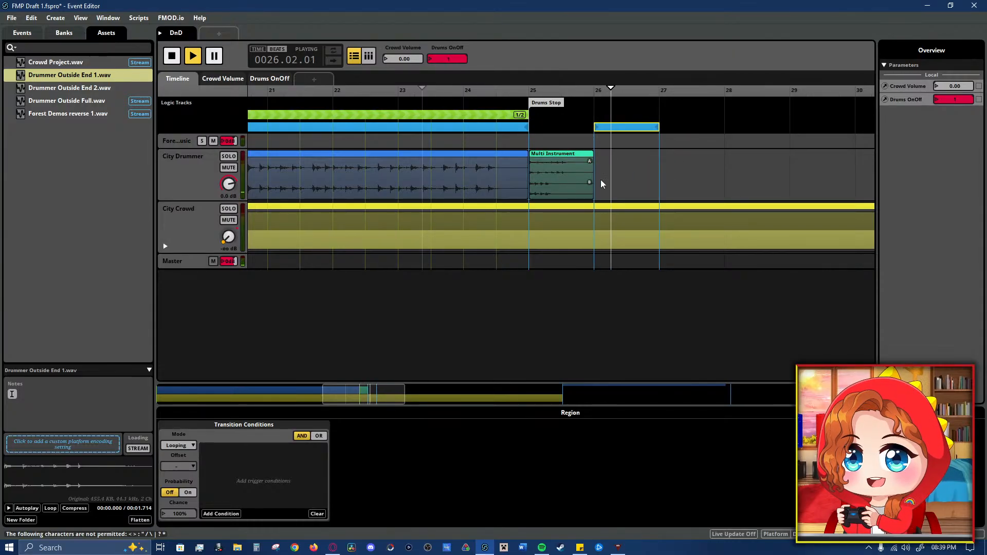
{"action": "left_click", "coordinate": [575, 242]}
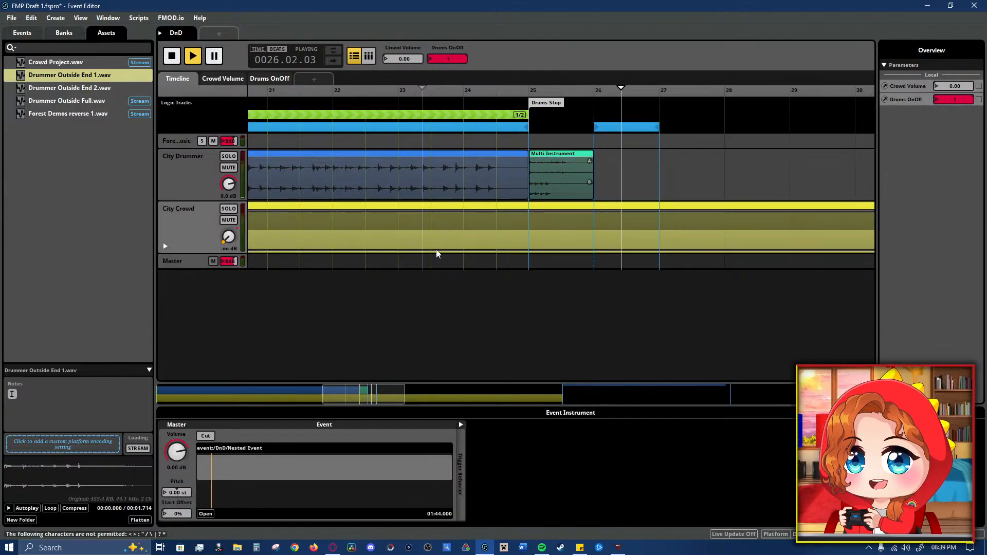
{"action": "key", "text": "space"}
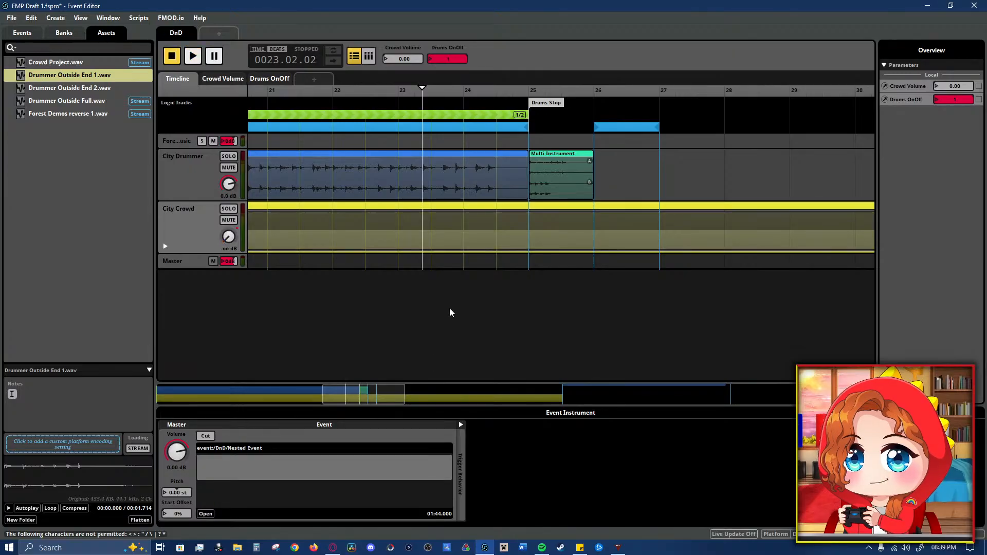
- Play from bar 23 into the loop region at bar 26 with the whole event in view, then stop
{"action": "left_click_drag", "start_coordinate": [322, 395], "coordinate": [9, 407]}
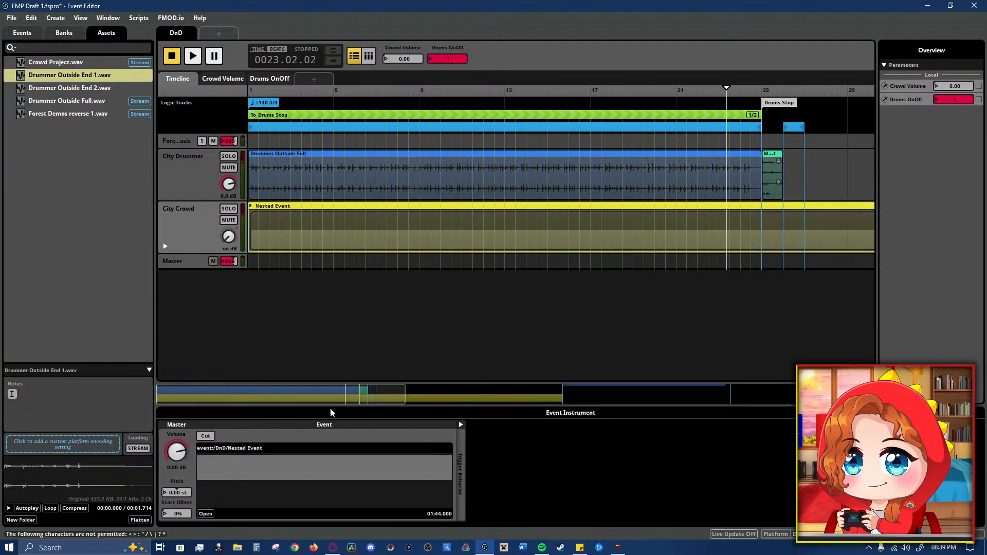
{"action": "left_click_drag", "start_coordinate": [404, 392], "coordinate": [792, 395]}
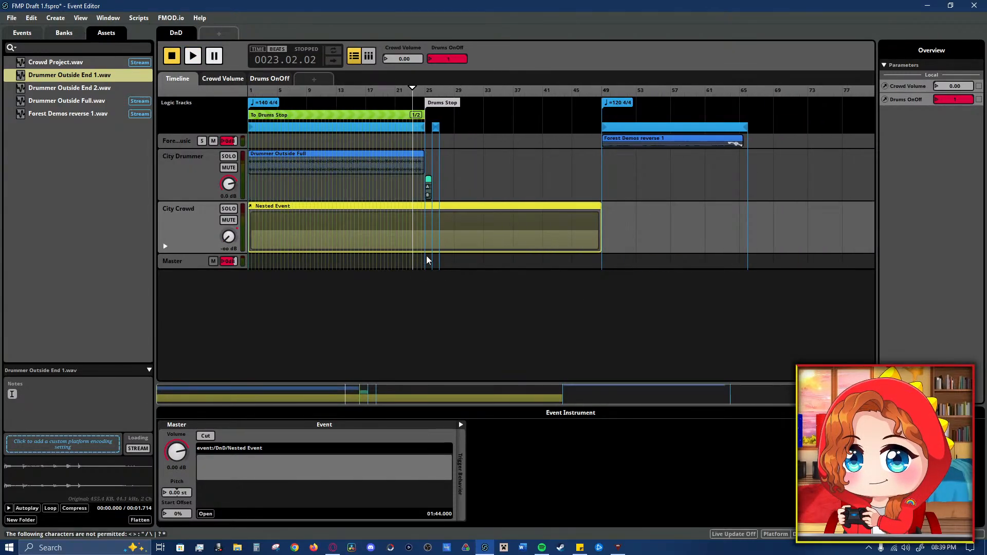
{"action": "left_click_drag", "start_coordinate": [792, 395], "coordinate": [763, 400]}
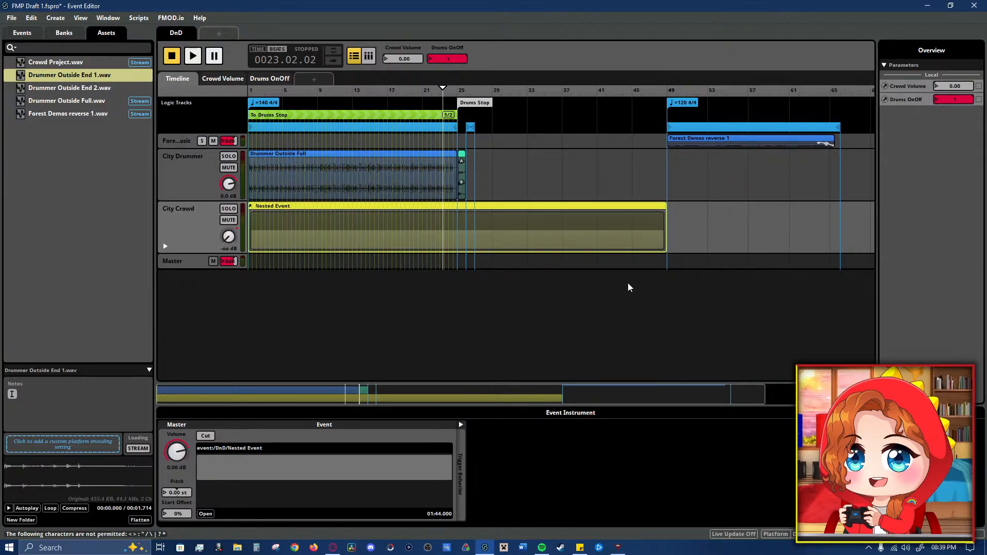
{"action": "key", "text": "space"}
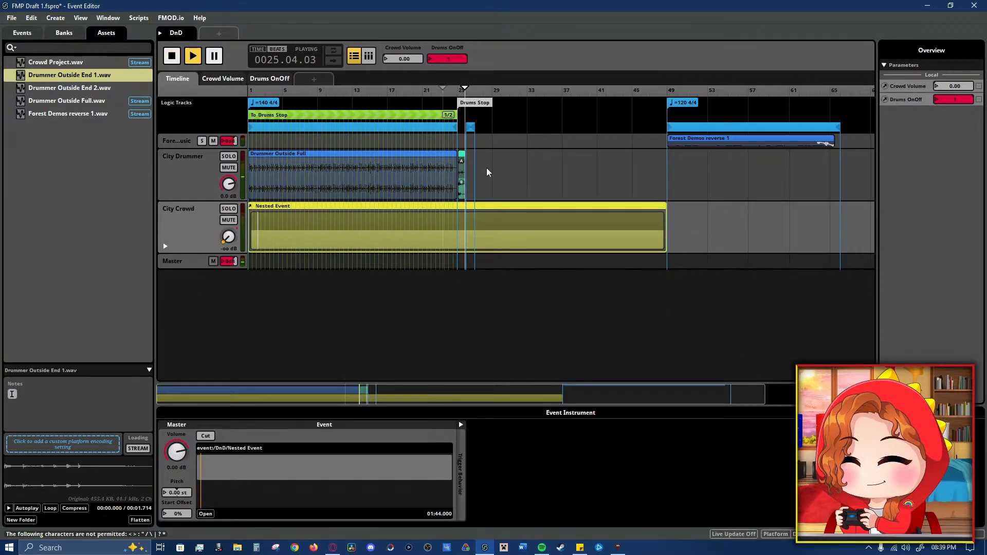
{"action": "key", "text": "space"}
- Audition from bar 1 with Drums OnOff at 0, raise Crowd Volume to 78, switch Drums OnOff to 1 and back to 0, then stop
{"action": "left_click", "coordinate": [308, 114]}
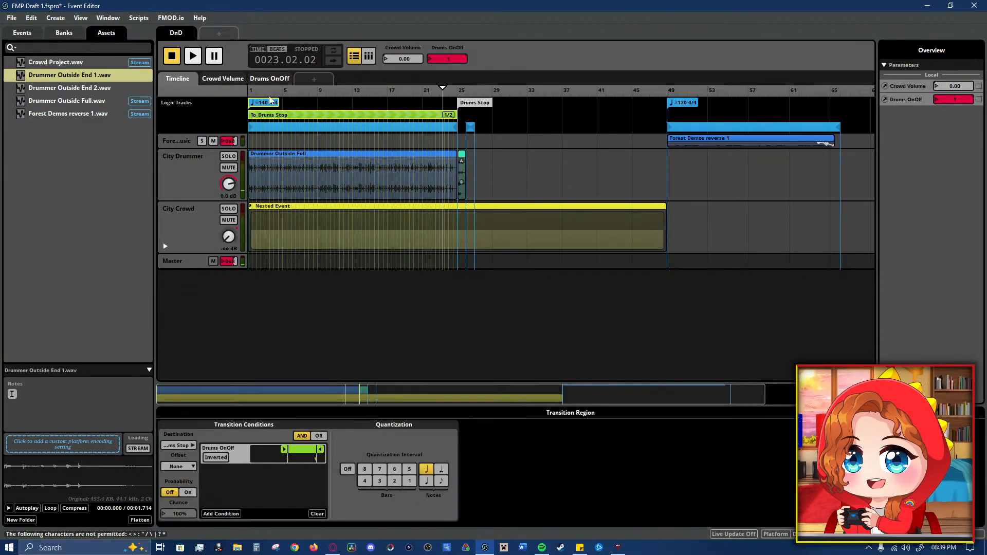
{"action": "left_click_drag", "start_coordinate": [262, 91], "coordinate": [247, 91]}
{"action": "left_click_drag", "start_coordinate": [957, 99], "coordinate": [956, 120]}
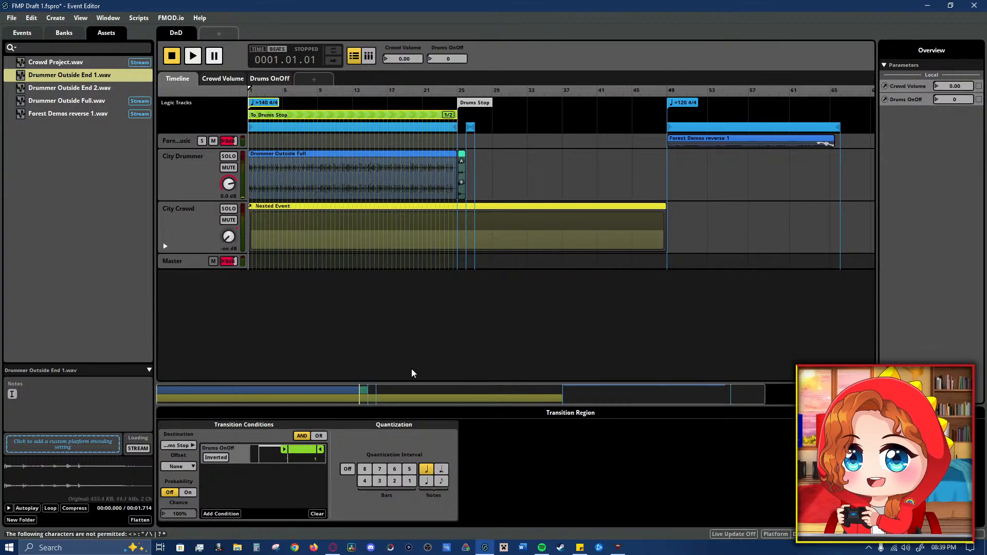
{"action": "key", "text": "space"}
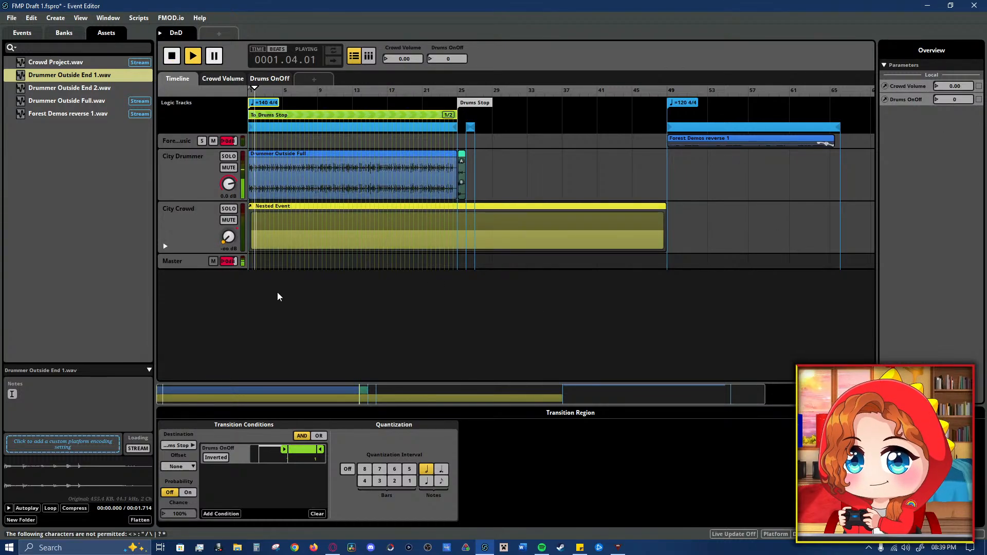
{"action": "left_click_drag", "start_coordinate": [949, 88], "coordinate": [948, 51]}
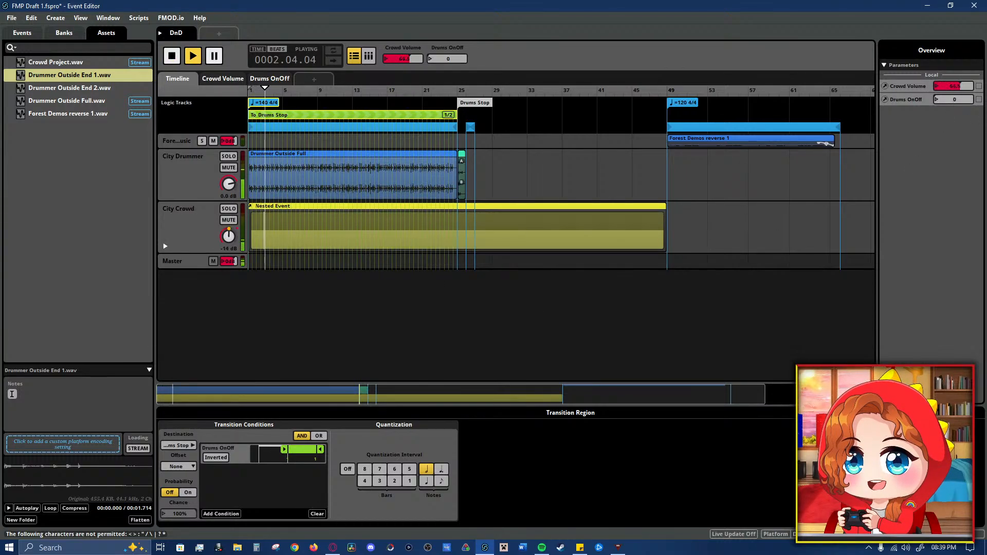
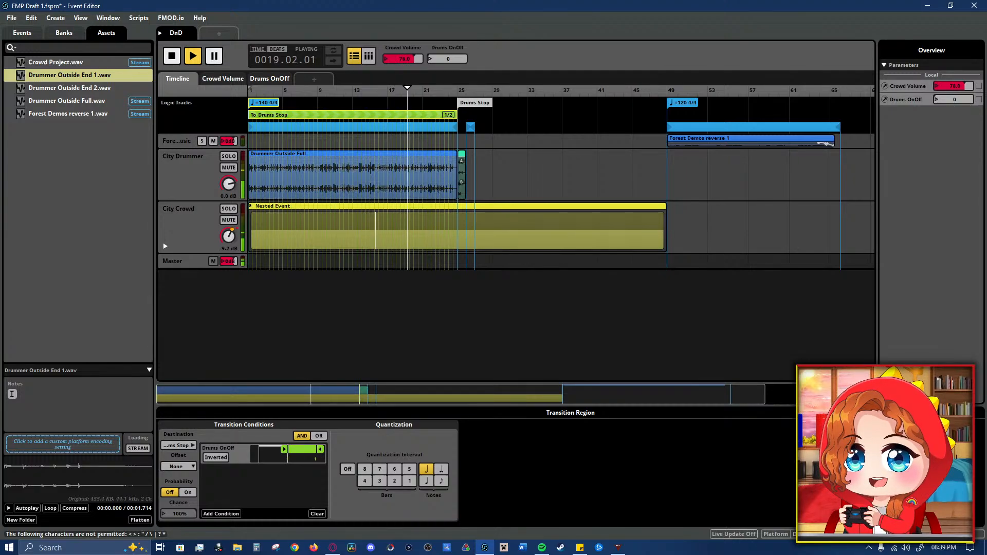
{"action": "left_click", "coordinate": [956, 99]}
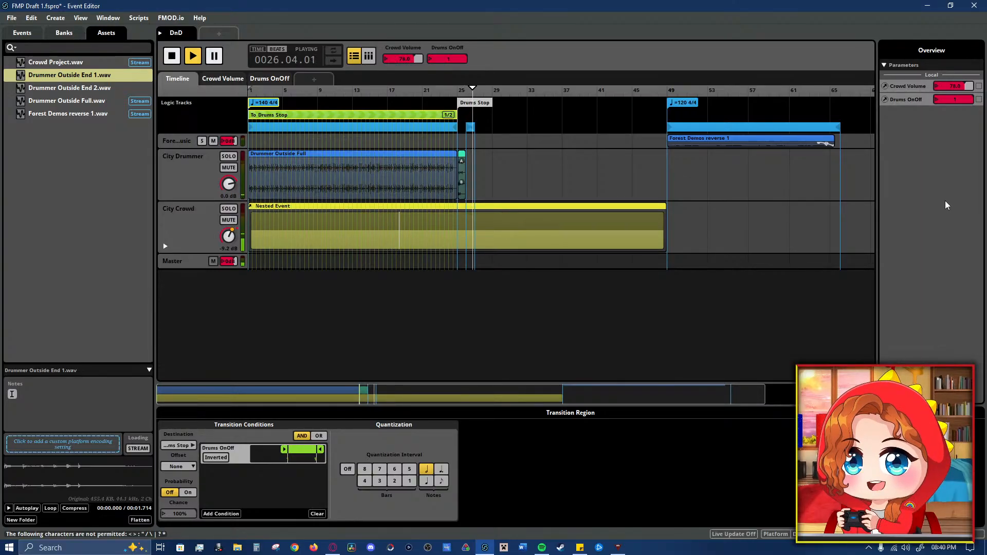
{"action": "left_click_drag", "start_coordinate": [956, 100], "coordinate": [955, 114]}
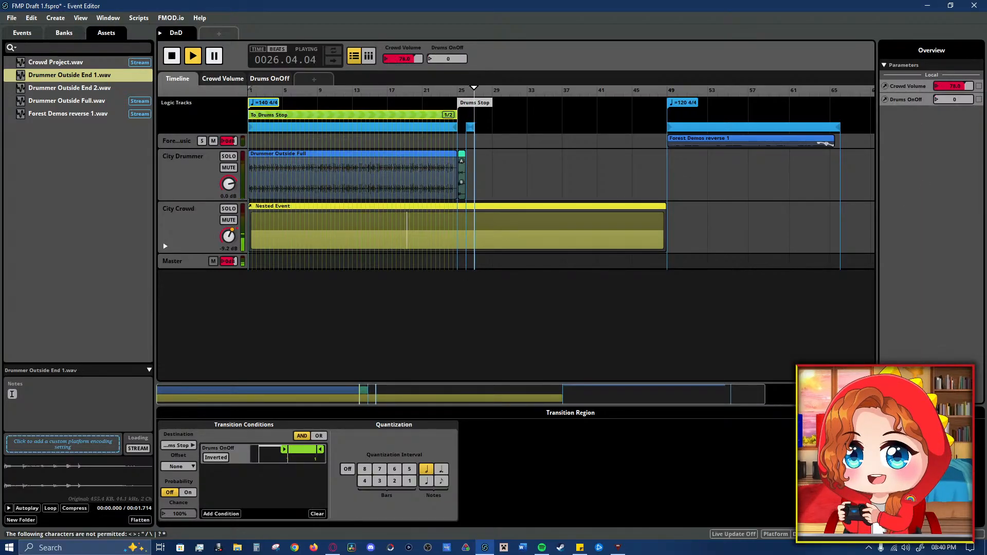
{"action": "key", "text": "space"}
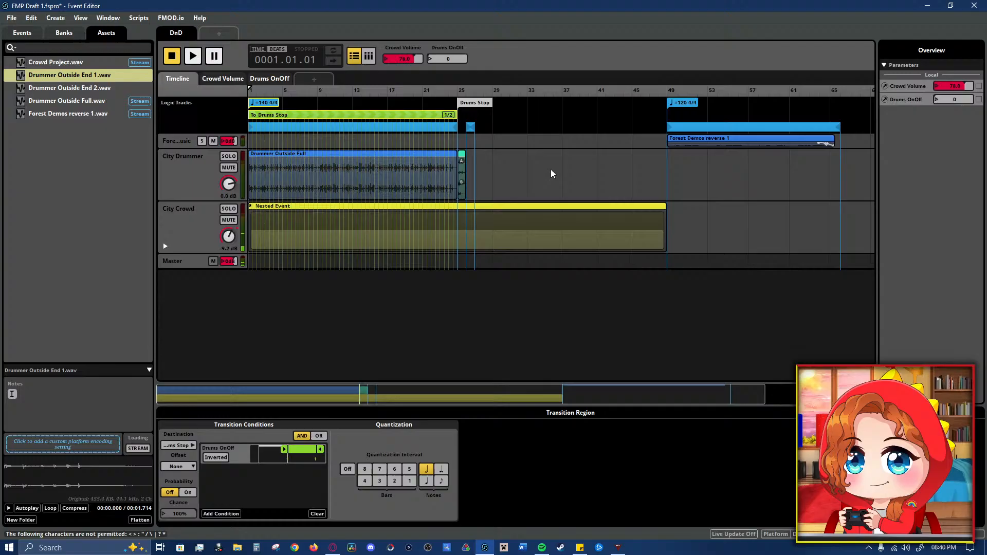
- Add a destination marker named Drums On at the start of the timeline, just below the 140 tempo marker
{"action": "left_click", "coordinate": [467, 114]}
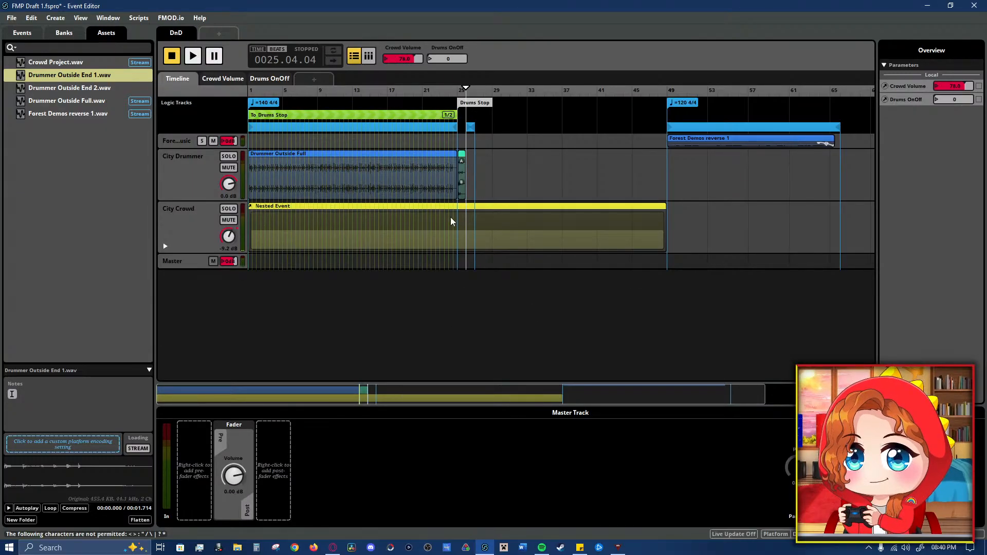
{"action": "left_click", "coordinate": [267, 103]}
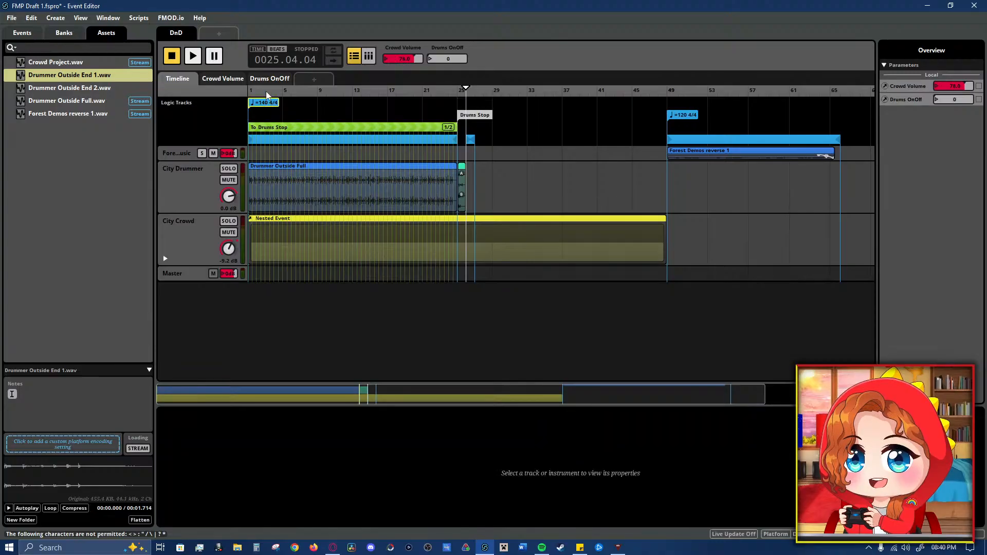
{"action": "mouse_move", "coordinate": [464, 130]}
{"action": "left_mouse_down"}
{"action": "mouse_move", "coordinate": [465, 106]}
{"action": "mouse_move", "coordinate": [471, 120]}
{"action": "mouse_move", "coordinate": [313, 92]}
{"action": "mouse_move", "coordinate": [247, 93]}
{"action": "left_mouse_up"}
{"action": "right_click", "coordinate": [267, 116]}
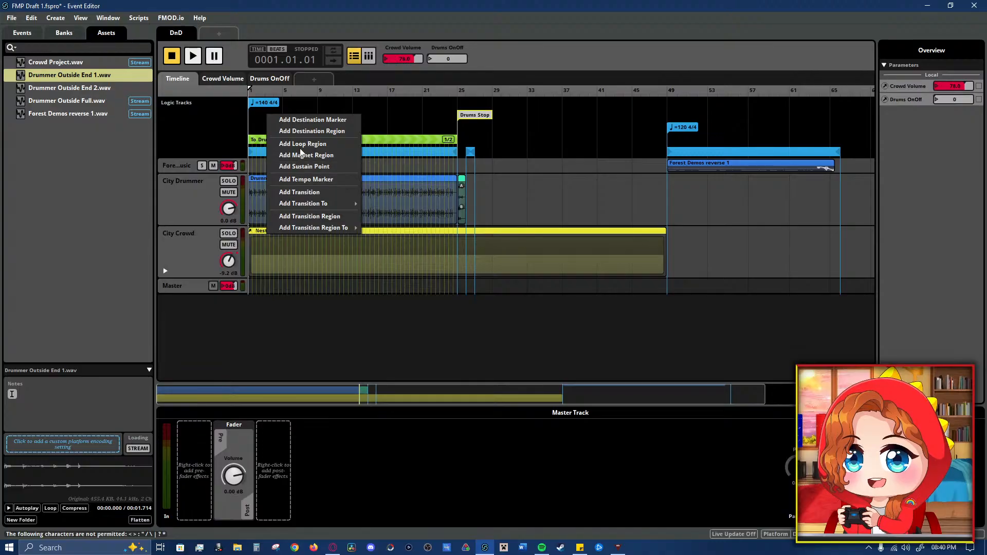
{"action": "left_click", "coordinate": [253, 119]}
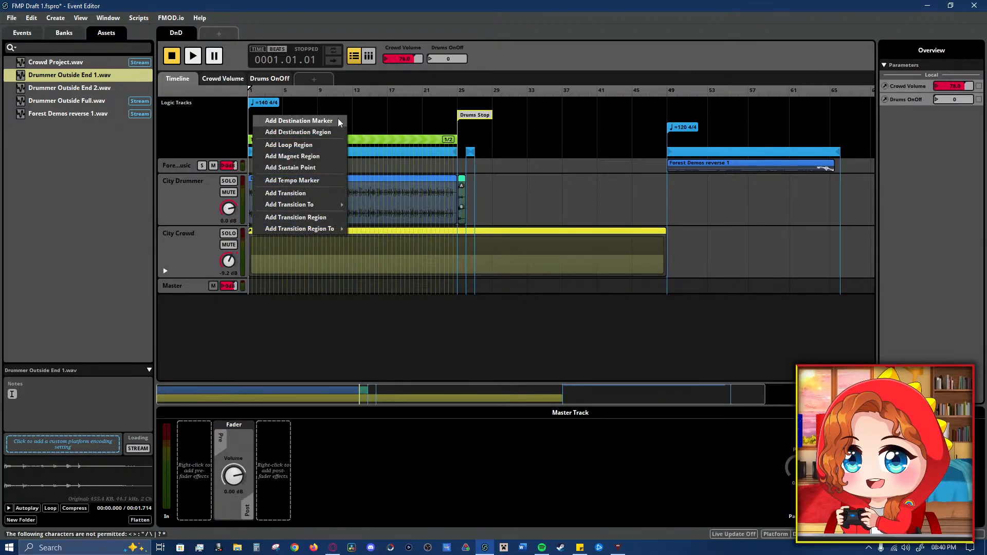
{"action": "left_click", "coordinate": [298, 120]}
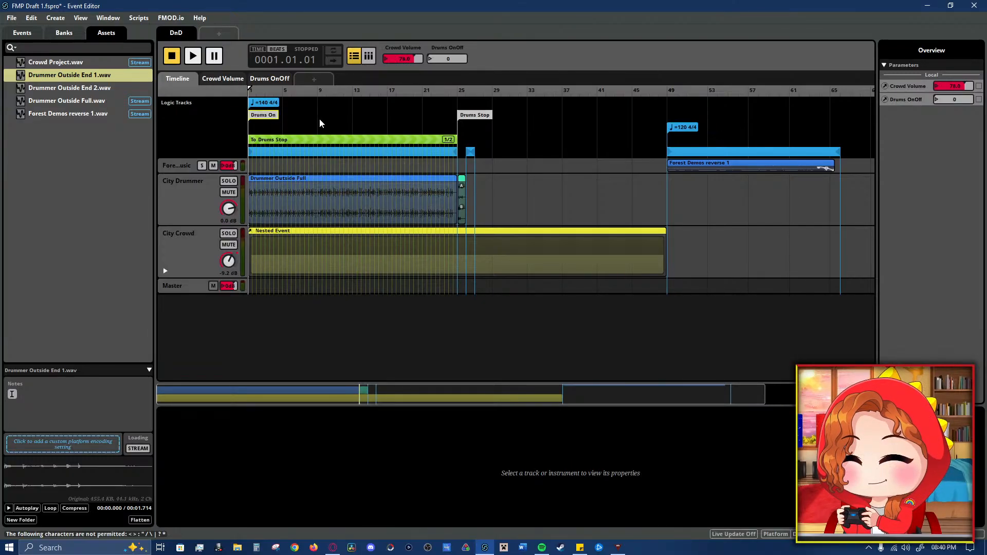
{"action": "left_click", "coordinate": [393, 140]}
{"action": "left_click", "coordinate": [471, 139]}
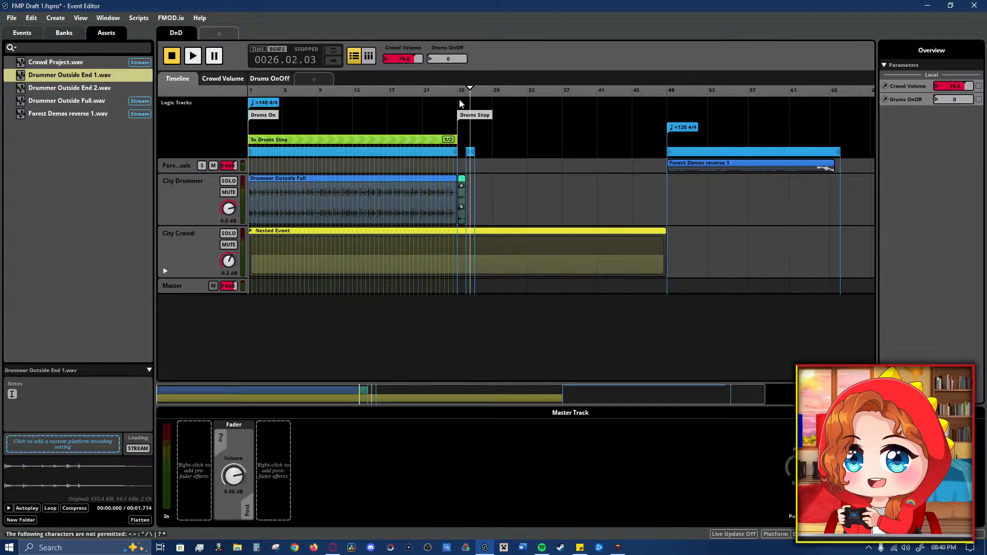
{"action": "left_click_drag", "start_coordinate": [460, 100], "coordinate": [459, 95]}
{"action": "right_click", "coordinate": [492, 134]}
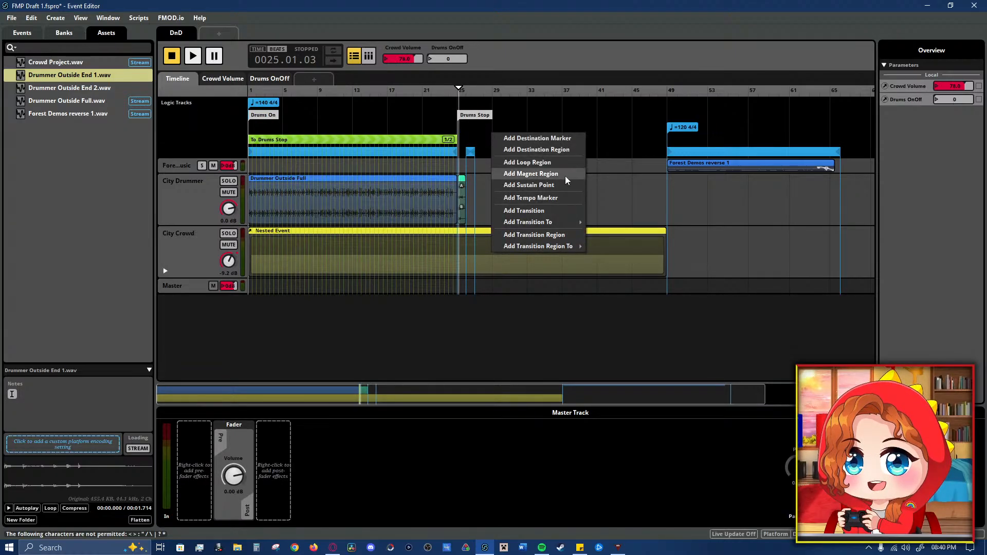
{"action": "left_click", "coordinate": [535, 236]}
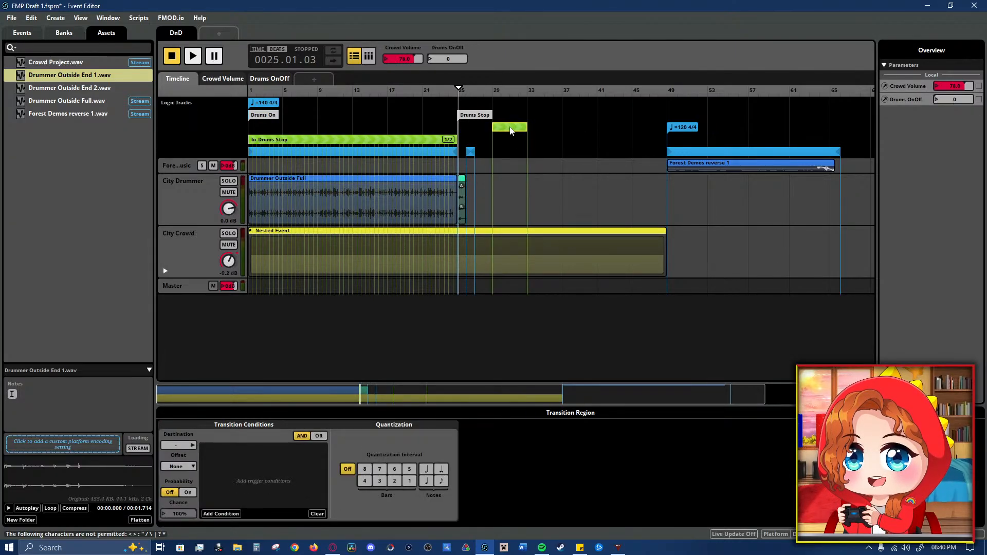
{"action": "mouse_move", "coordinate": [511, 130]}
{"action": "left_mouse_down"}
{"action": "mouse_move", "coordinate": [472, 144]}
{"action": "mouse_move", "coordinate": [481, 144]}
{"action": "left_mouse_up"}
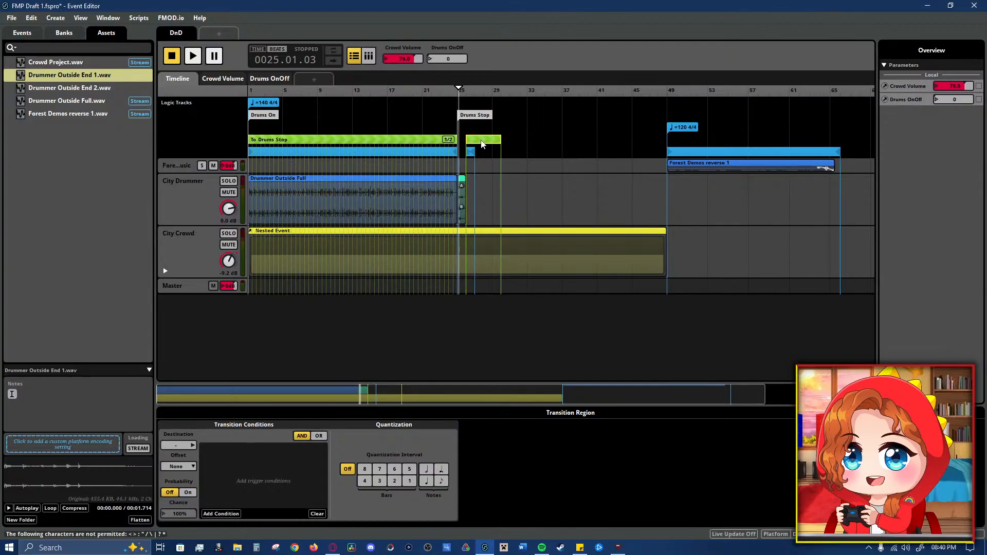
{"action": "key", "text": "Delete"}
- Add a transition region to the Drums On marker and fit it from bar 25 to bar 27, over the drum ending and holding loop
{"action": "right_click", "coordinate": [482, 144]}
{"action": "mouse_move", "coordinate": [527, 254]}
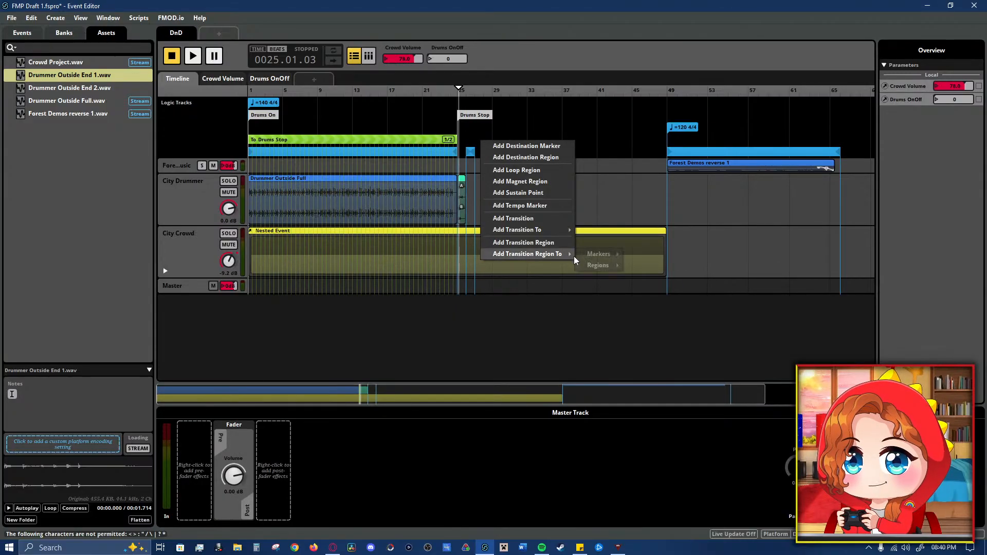
{"action": "mouse_move", "coordinate": [598, 254]}
{"action": "left_click", "coordinate": [647, 255]}
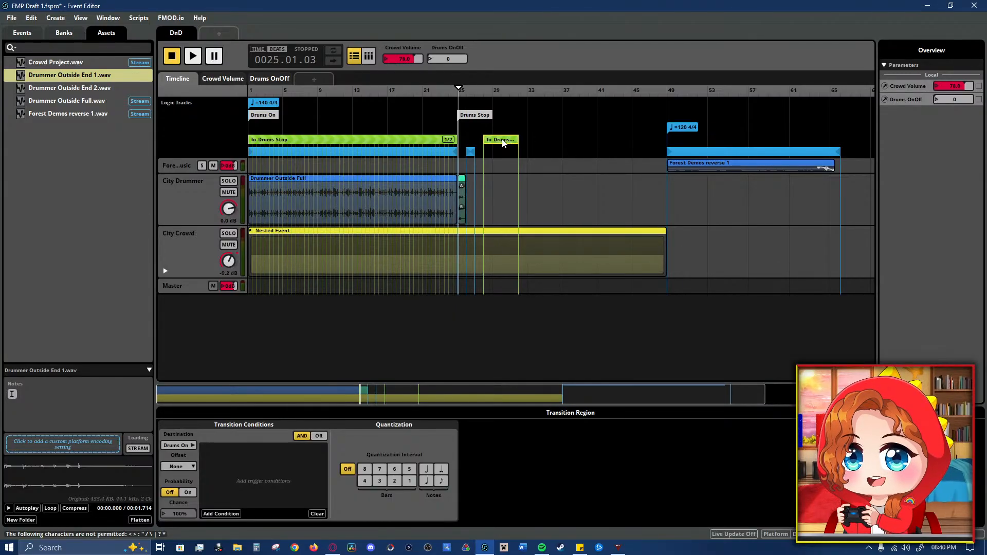
{"action": "left_click_drag", "start_coordinate": [503, 143], "coordinate": [475, 143]}
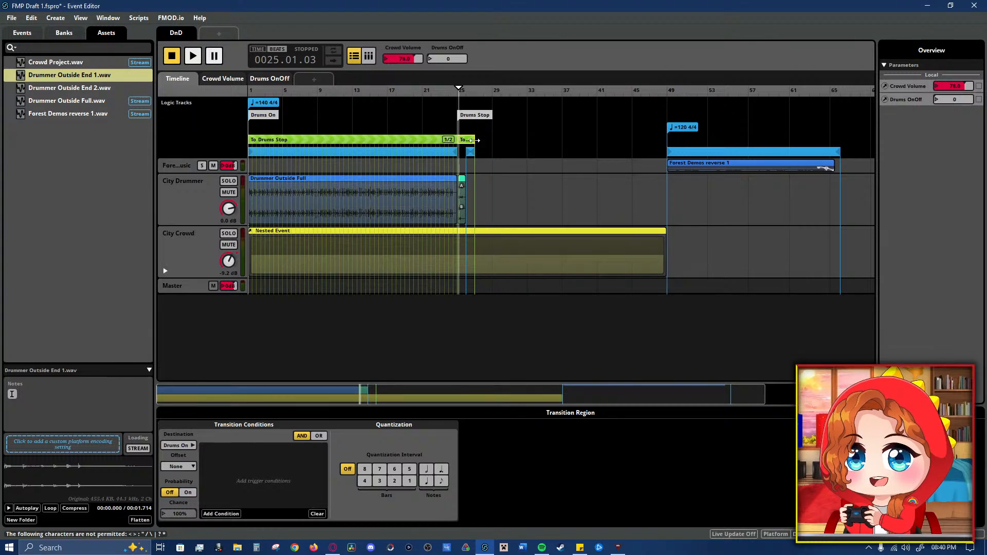
- Add a Drums OnOff parameter condition covering value 0 to the Drums On transition region
{"action": "left_click", "coordinate": [221, 514]}
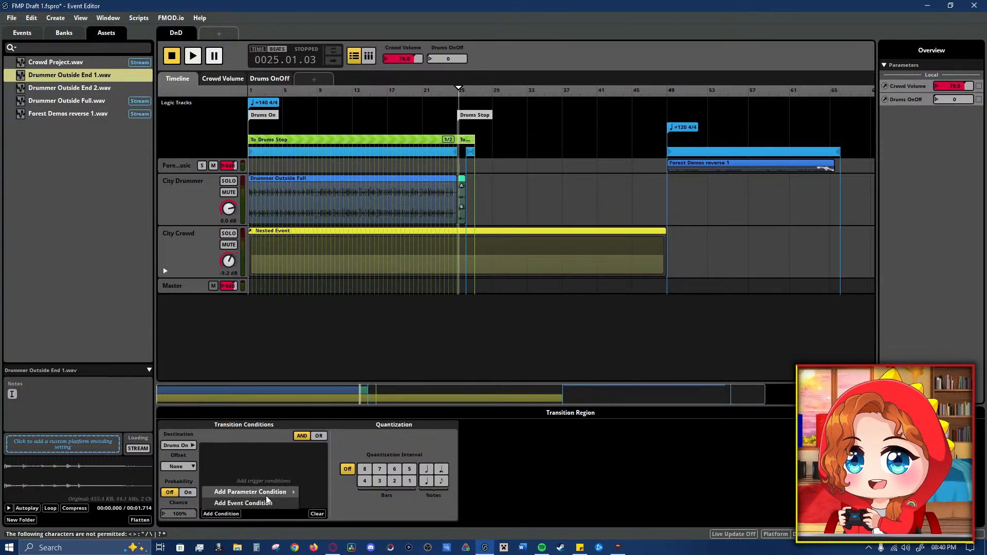
{"action": "mouse_move", "coordinate": [288, 492]}
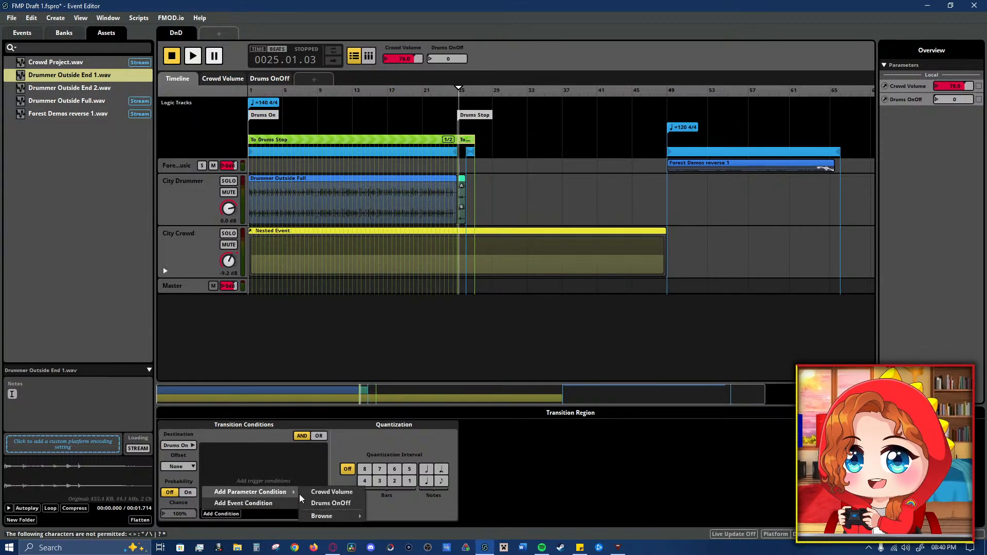
{"action": "left_click", "coordinate": [351, 506]}
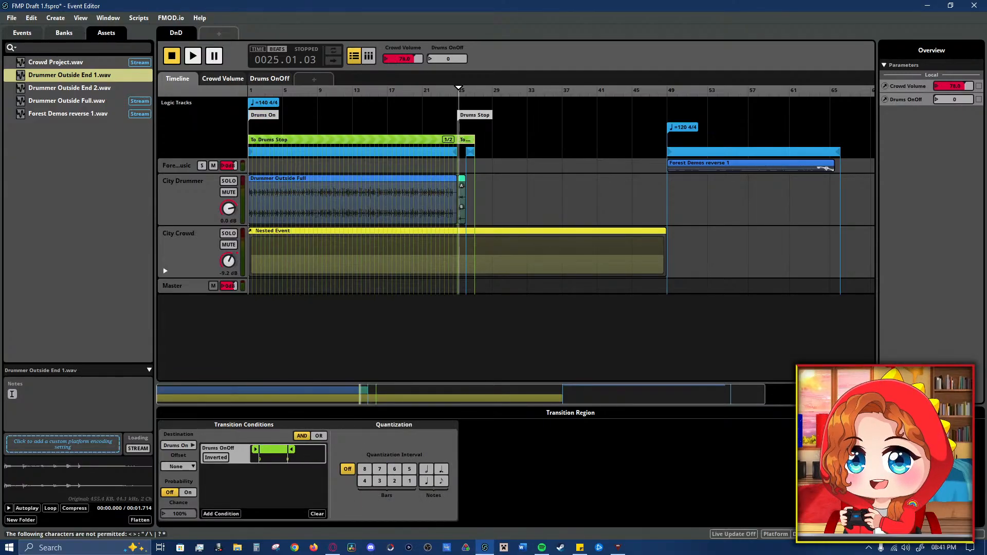
- Test both transitions during playback by switching Drums OnOff to 1 and back to 0 twice, then stop playback
{"action": "key", "text": "space"}
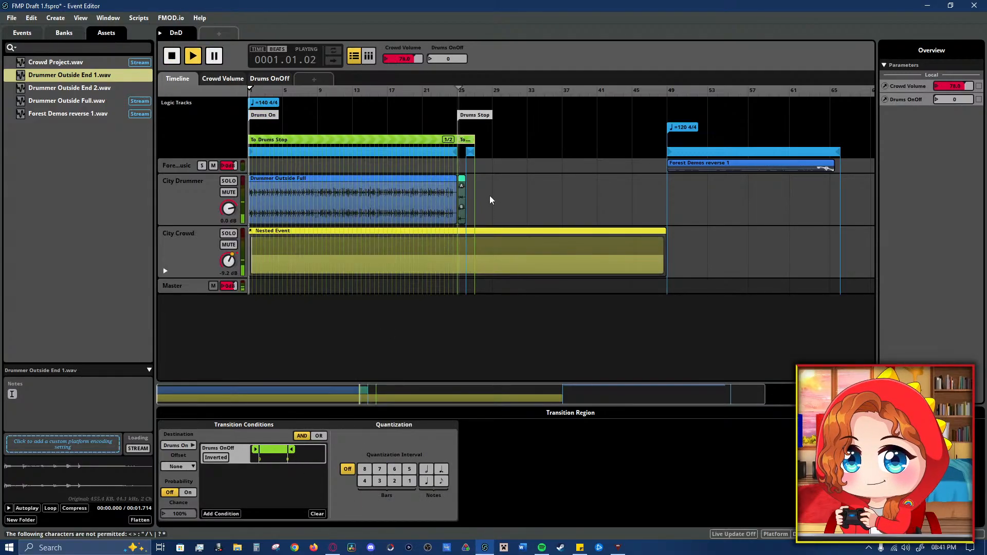
{"action": "left_click", "coordinate": [462, 91]}
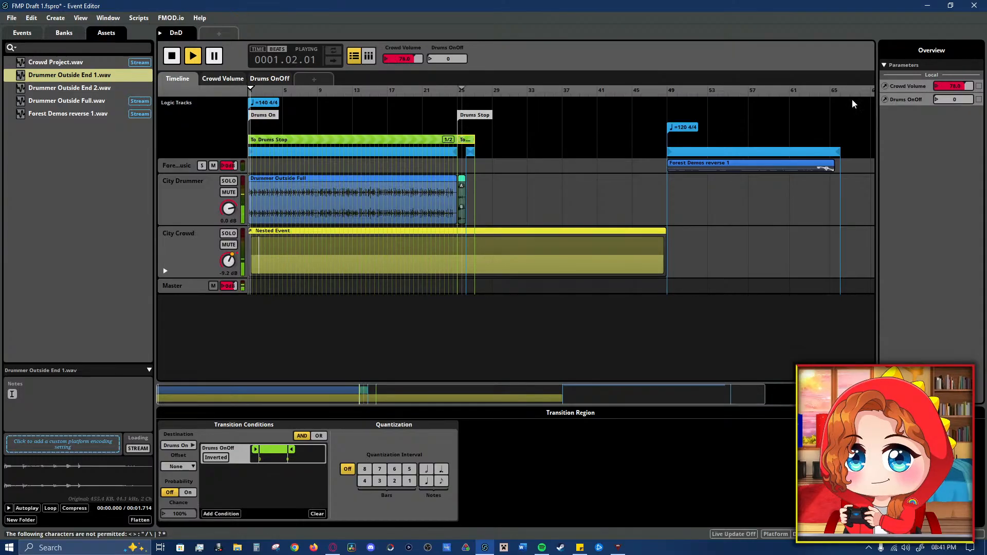
{"action": "left_click_drag", "start_coordinate": [950, 100], "coordinate": [970, 99]}
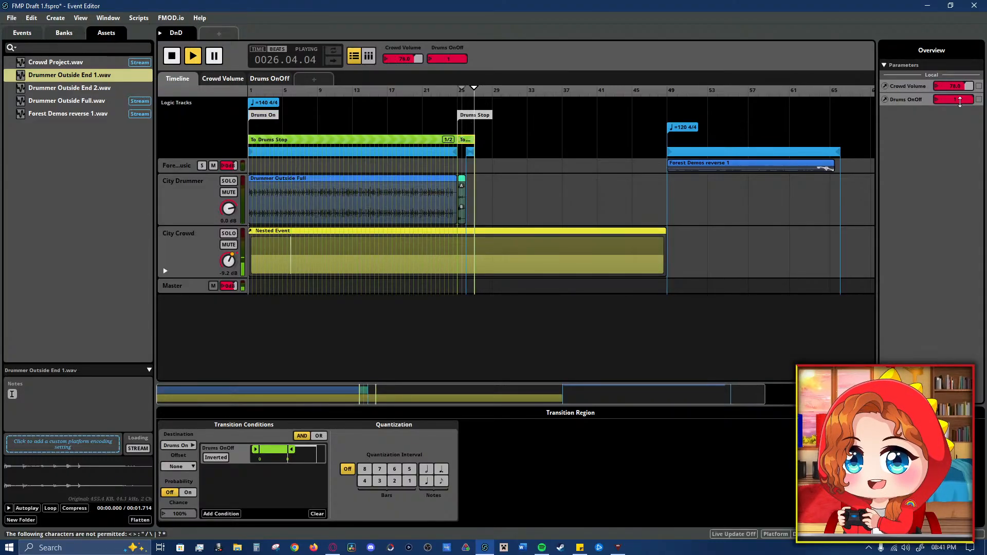
{"action": "left_click_drag", "start_coordinate": [959, 101], "coordinate": [958, 111]}
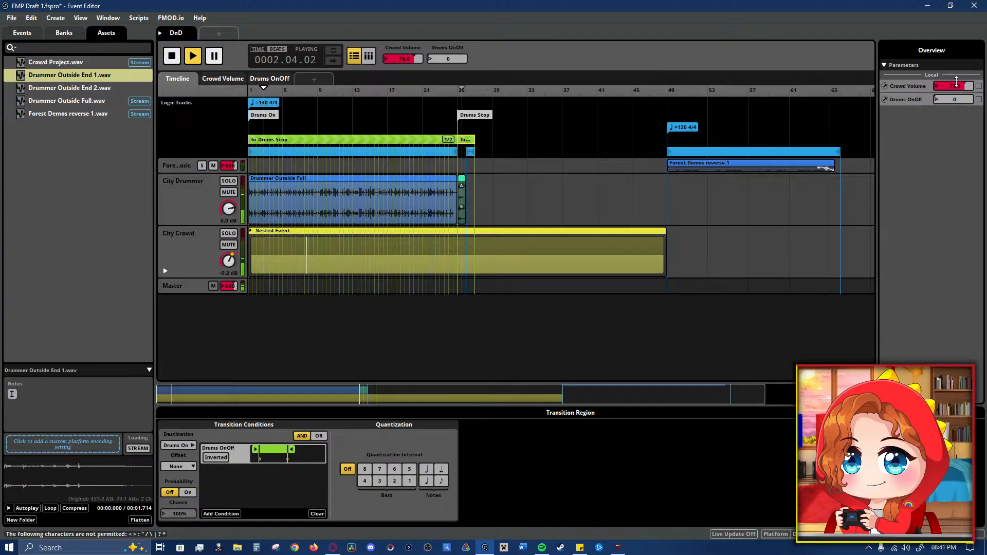
{"action": "left_click_drag", "start_coordinate": [959, 101], "coordinate": [959, 91]}
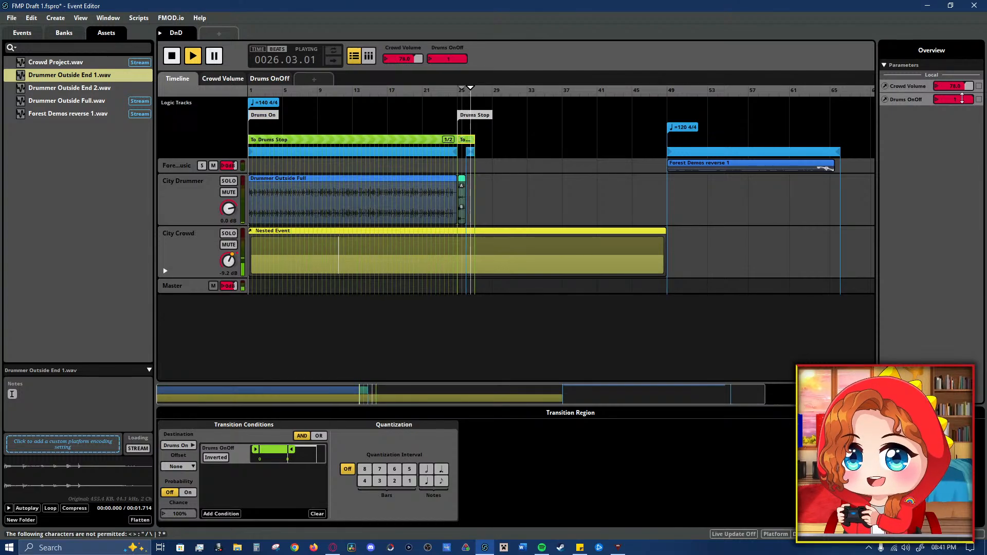
{"action": "left_click", "coordinate": [963, 98]}
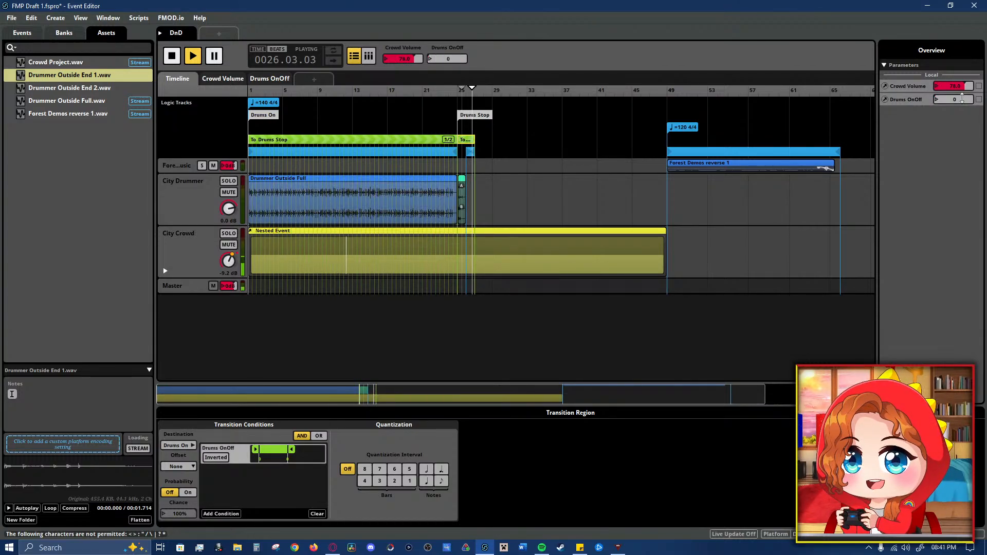
{"action": "key", "text": "space"}
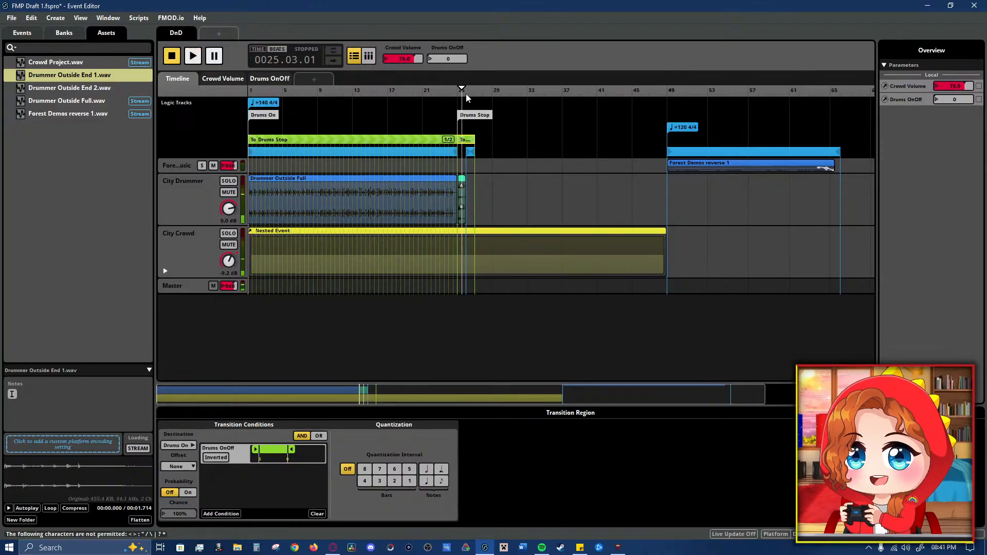
- Play from the end of bar 25 and switch Drums OnOff to 1 to retest the transition to the drum ending
{"action": "left_click", "coordinate": [467, 90]}
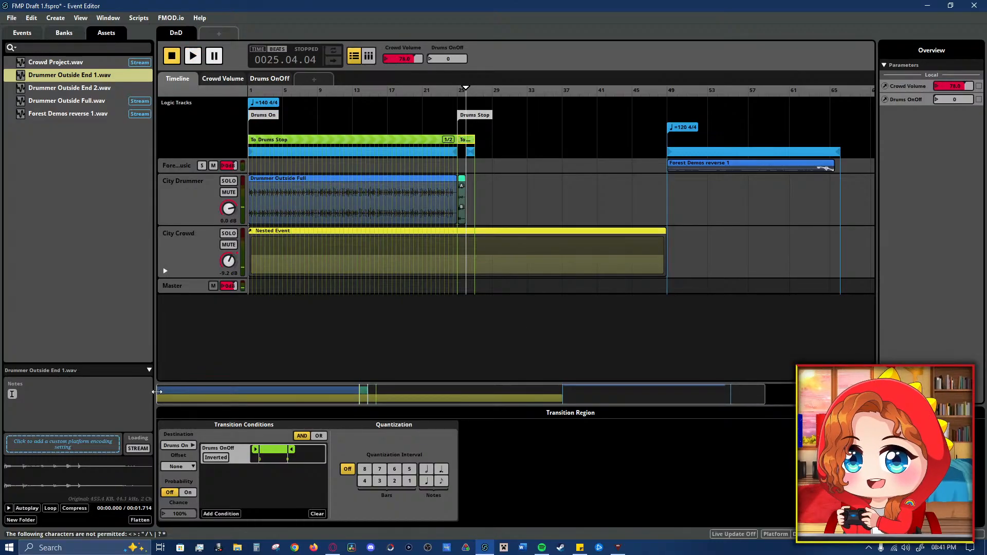
{"action": "left_click_drag", "start_coordinate": [157, 392], "coordinate": [91, 391]}
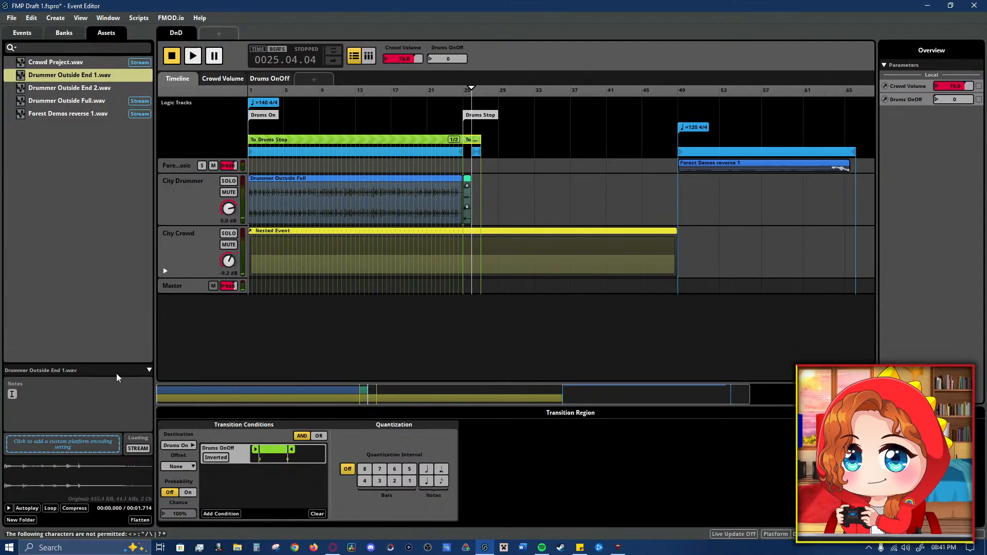
{"action": "key", "text": "space"}
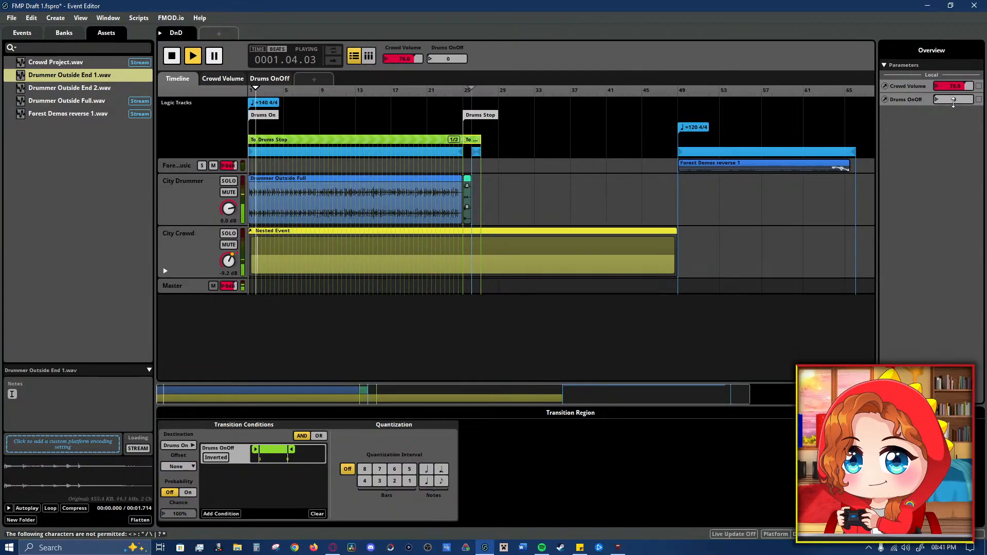
{"action": "left_click", "coordinate": [952, 59]}
{"action": "left_click_drag", "start_coordinate": [954, 99], "coordinate": [955, 77]}
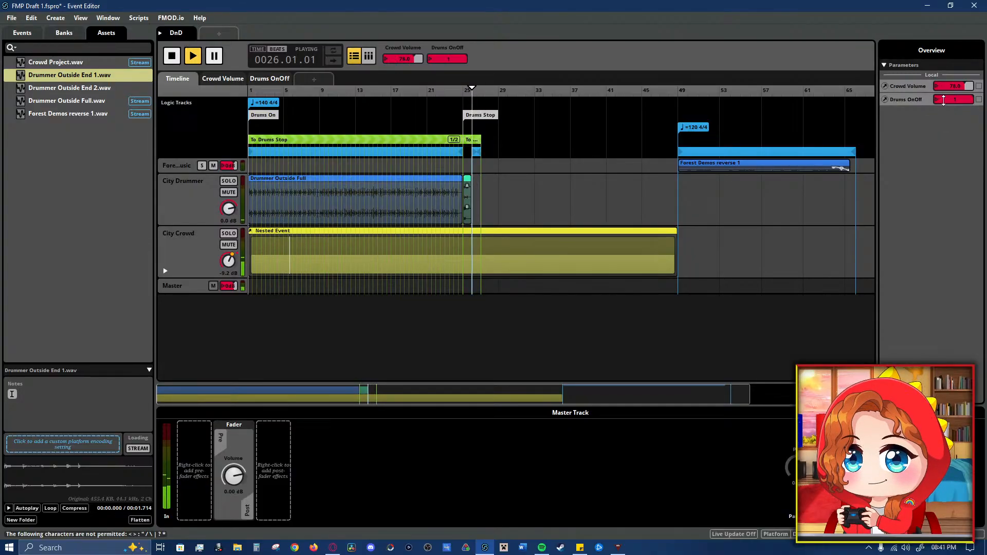
- Set the Drums OnOff parameter to 0 and return the playhead to the start of the stopped timeline
{"action": "left_click", "coordinate": [944, 99]}
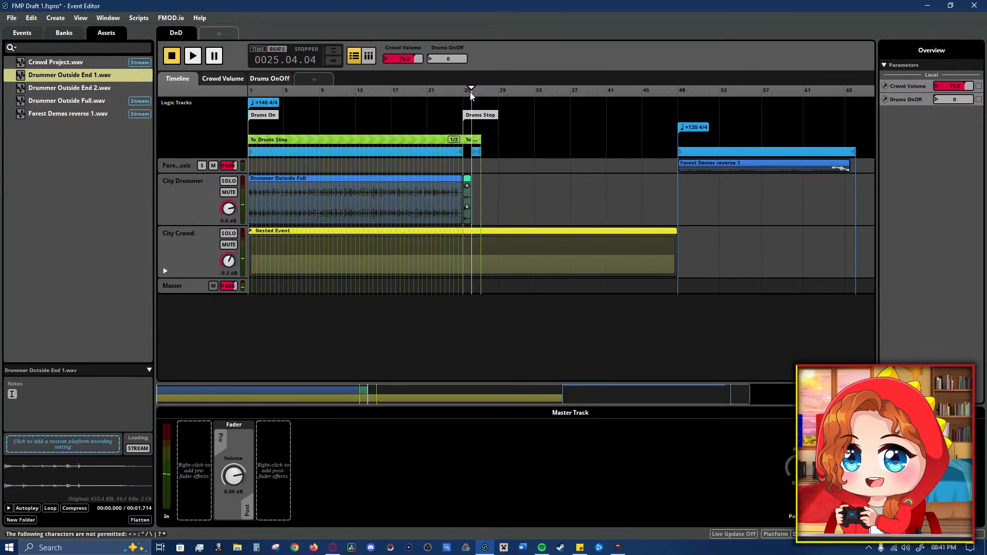
{"action": "left_click_drag", "start_coordinate": [470, 93], "coordinate": [129, 111]}
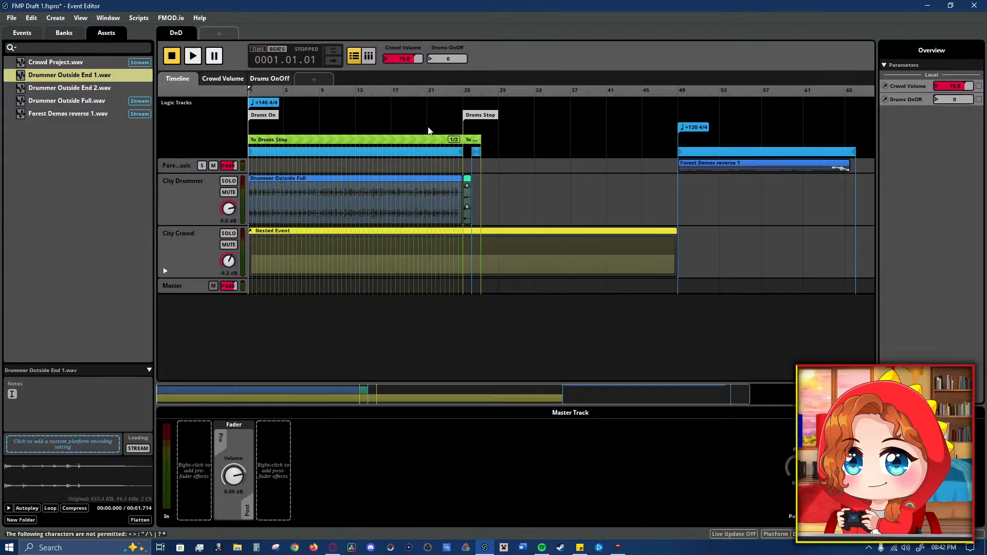
{"action": "left_click_drag", "start_coordinate": [440, 127], "coordinate": [472, 145]}
{"action": "left_click", "coordinate": [492, 147]}
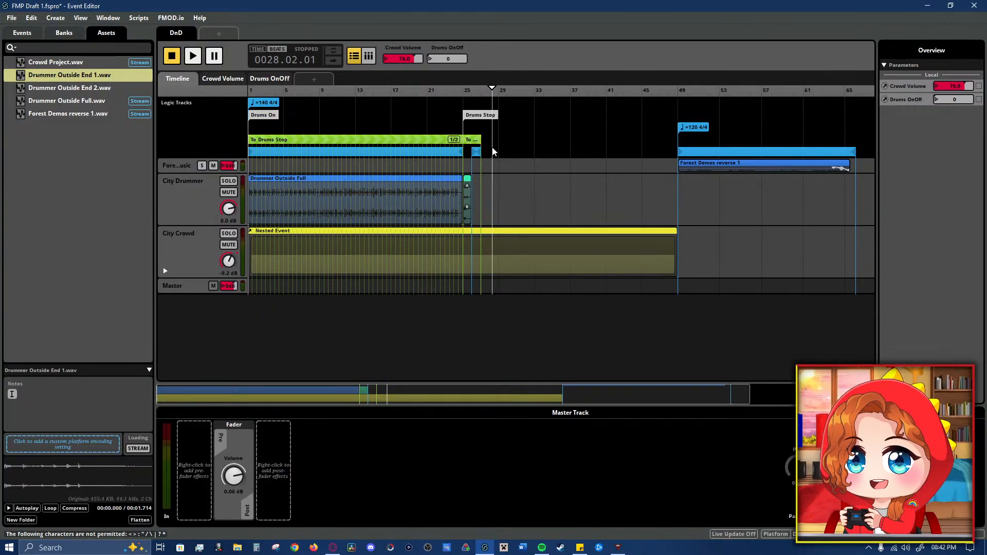
{"action": "left_click", "coordinate": [484, 122]}
{"action": "left_click_drag", "start_coordinate": [483, 89], "coordinate": [177, 122]}
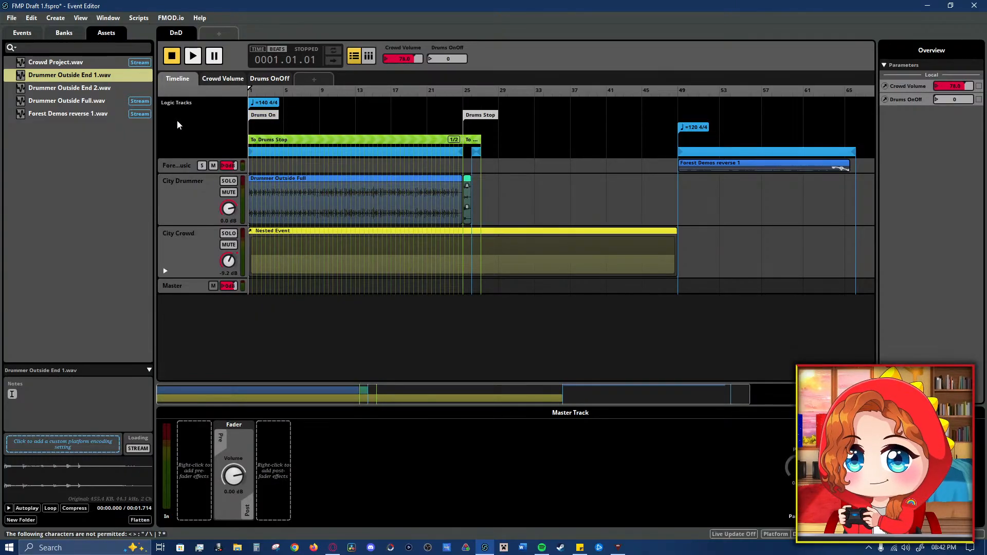
- Lower the Crowd Volume parameter to 0.00 and play the event to hear the City Drummer track
{"action": "left_click", "coordinate": [187, 192]}
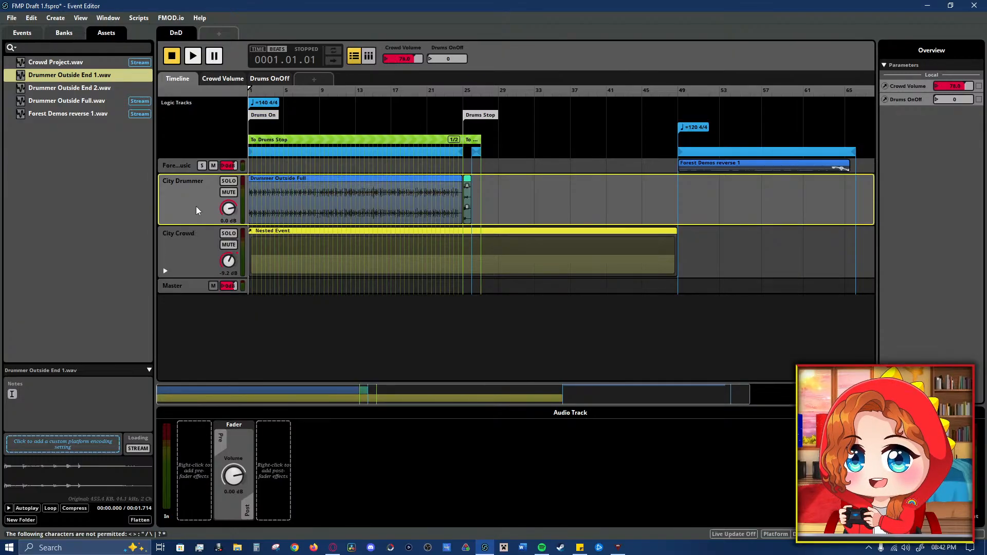
{"action": "left_click_drag", "start_coordinate": [965, 89], "coordinate": [965, 134]}
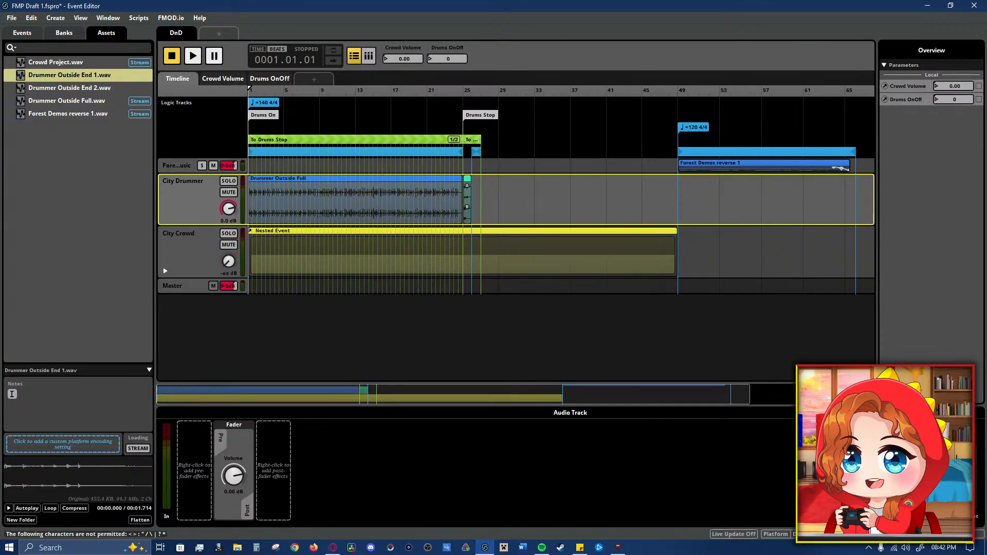
{"action": "key", "text": "space"}
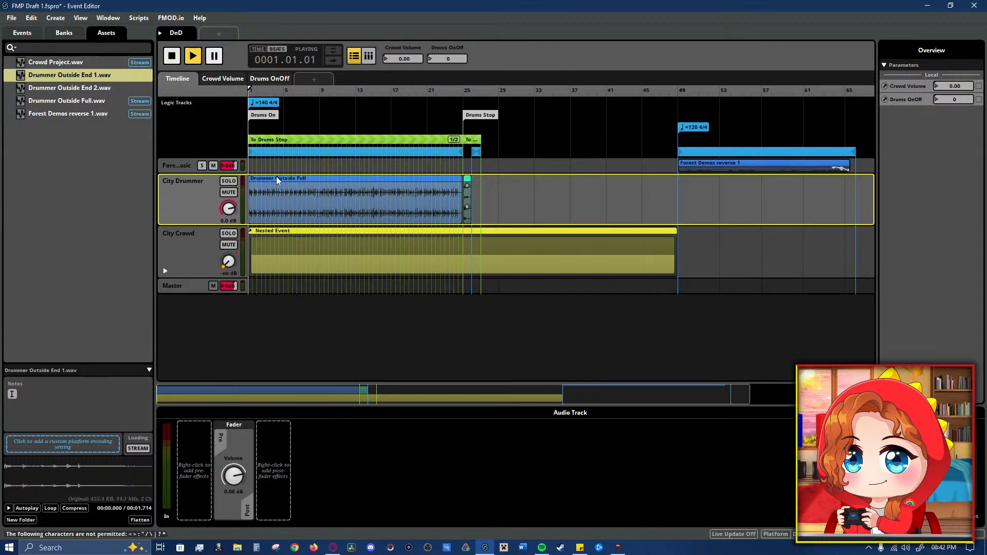
- Add an FMOD Gain effect before the fader on the City Drummer track, keeping it at 0.00 dB
{"action": "right_click", "coordinate": [192, 466]}
{"action": "mouse_move", "coordinate": [231, 474]}
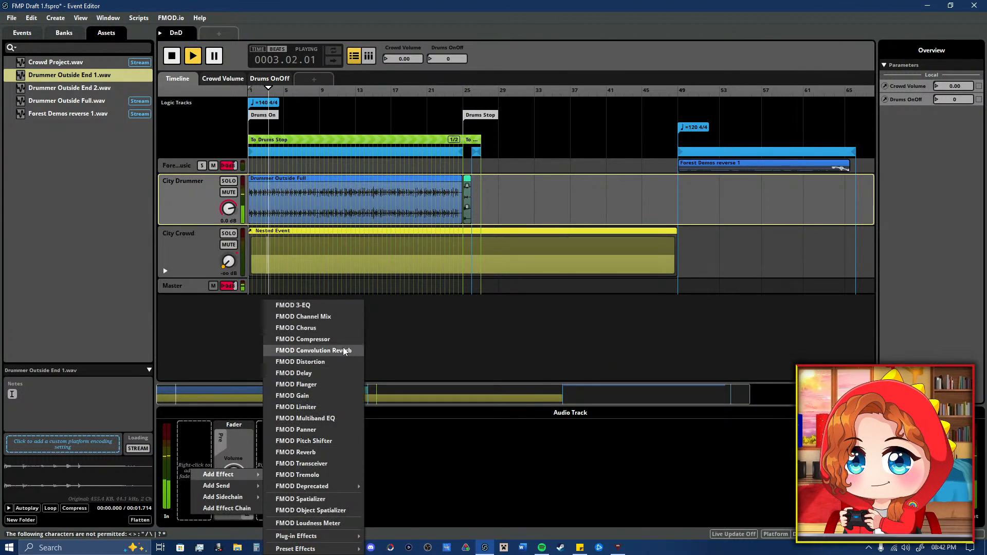
{"action": "left_click", "coordinate": [343, 396]}
{"action": "left_click_drag", "start_coordinate": [197, 476], "coordinate": [197, 463]}
{"action": "left_click", "coordinate": [384, 475]}
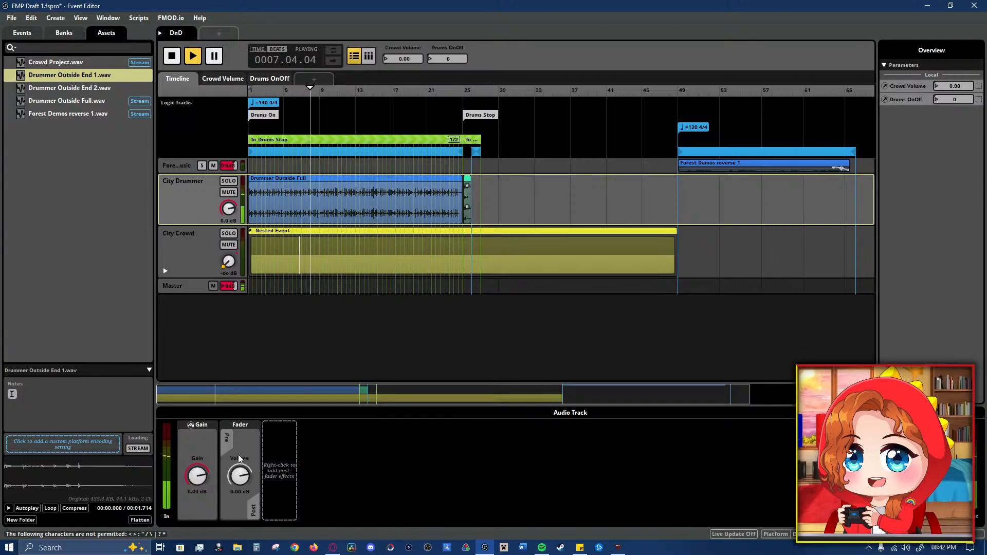
- Insert an FMOD Reverb effect between the Gain and the Fader of the City Drummer track
{"action": "right_click", "coordinate": [207, 440]}
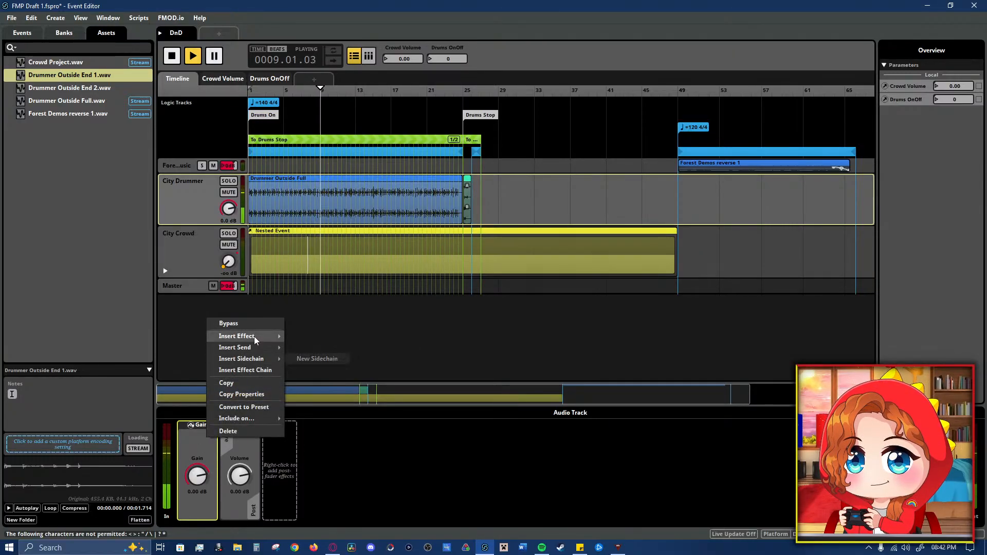
{"action": "mouse_move", "coordinate": [271, 335]}
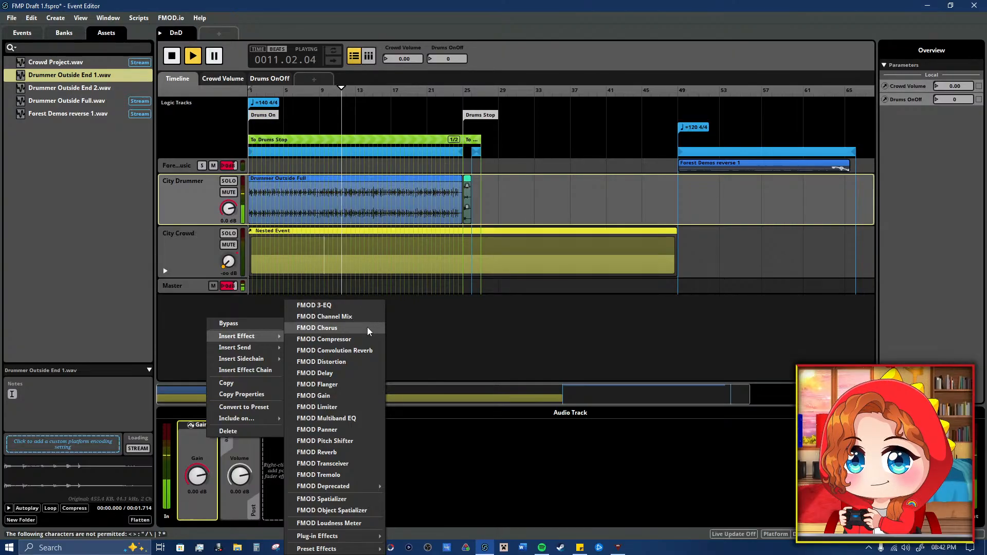
{"action": "left_click", "coordinate": [365, 453]}
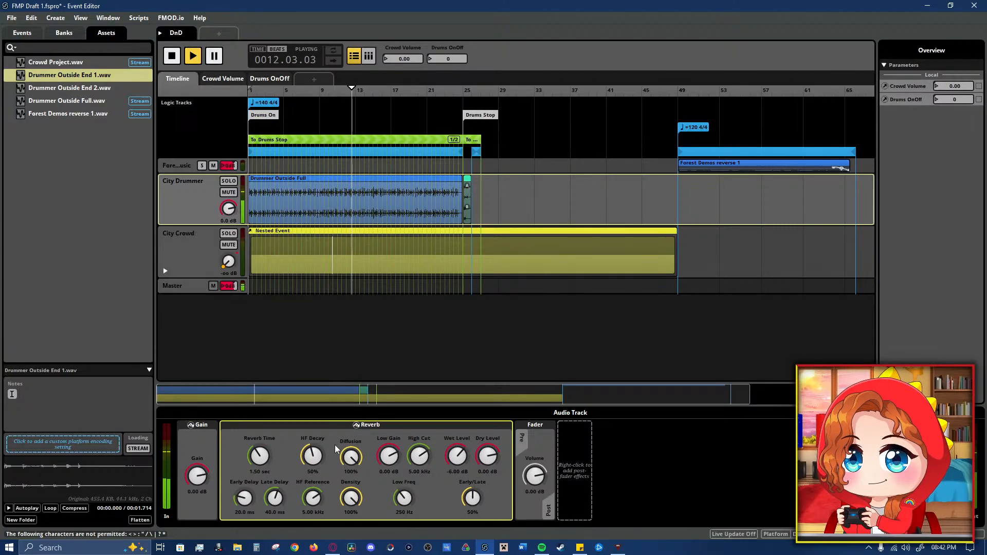
- Apply the default reverb preset with 67% HF decay, 50% diffusion, 4.05 kHz high cut and -26 dB wet level to City Drummer's Reverb
{"action": "right_click", "coordinate": [227, 439]}
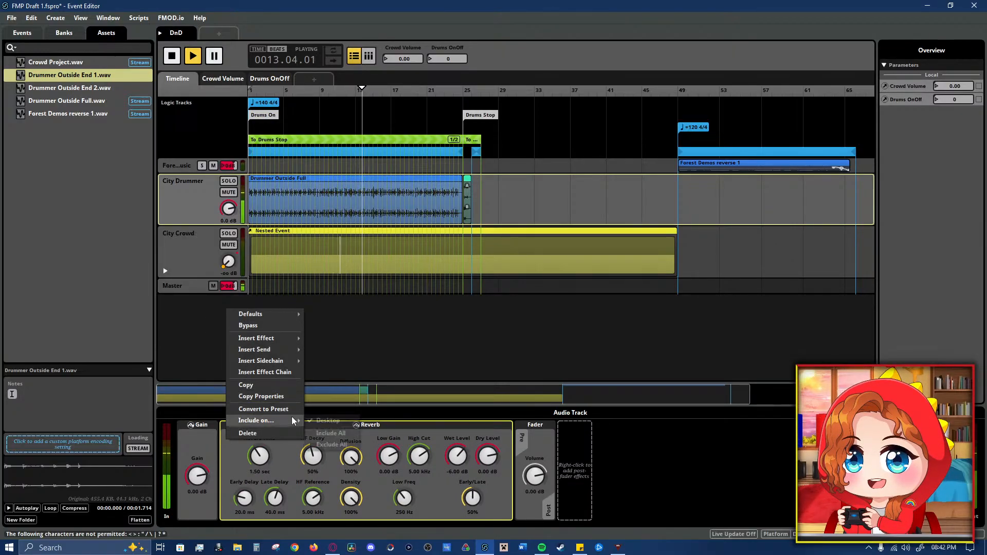
{"action": "mouse_move", "coordinate": [289, 337]}
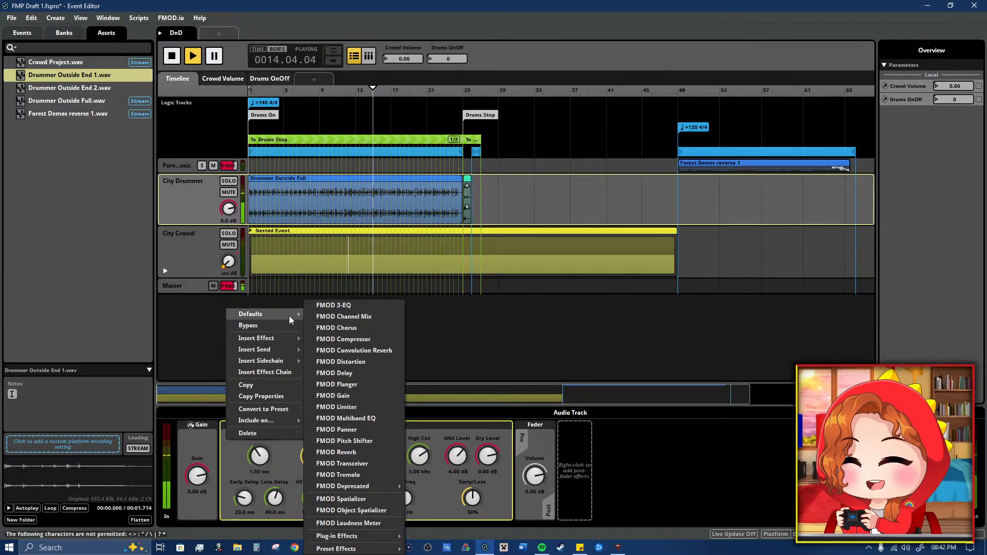
{"action": "mouse_move", "coordinate": [289, 315]}
{"action": "left_click", "coordinate": [355, 489]}
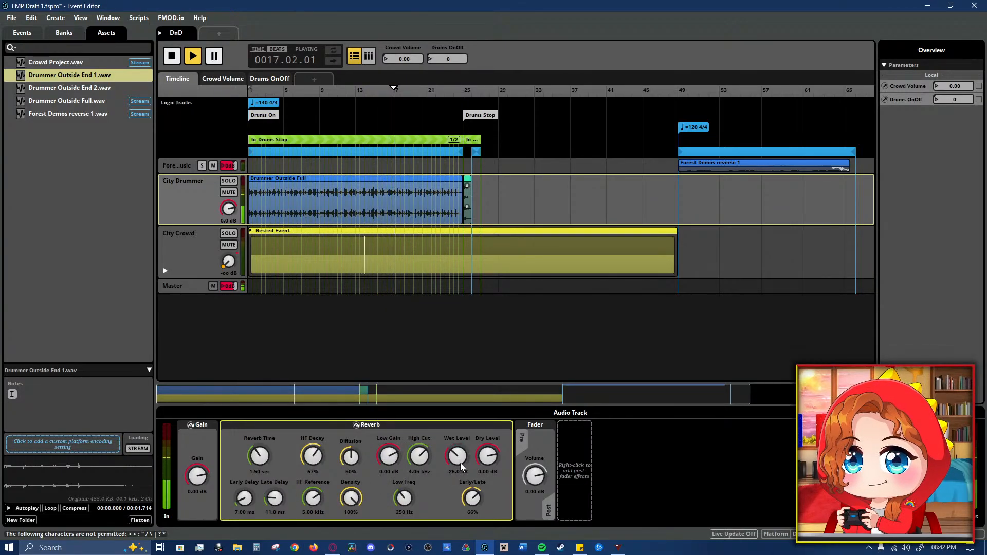
{"action": "mouse_move", "coordinate": [487, 457]}
{"action": "left_mouse_down"}
{"action": "mouse_move", "coordinate": [487, 496]}
{"action": "mouse_move", "coordinate": [485, 459]}
{"action": "left_mouse_up"}
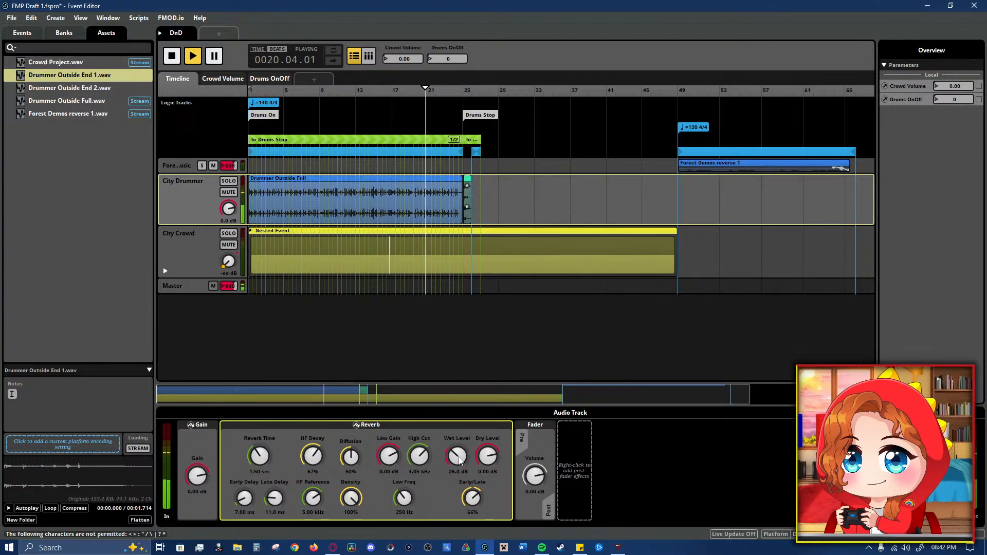
- Check the reverb settings of the Crowd track inside the nested event, then return to the DnD event
{"action": "left_click", "coordinate": [273, 249]}
{"action": "double_click", "coordinate": [272, 249]}
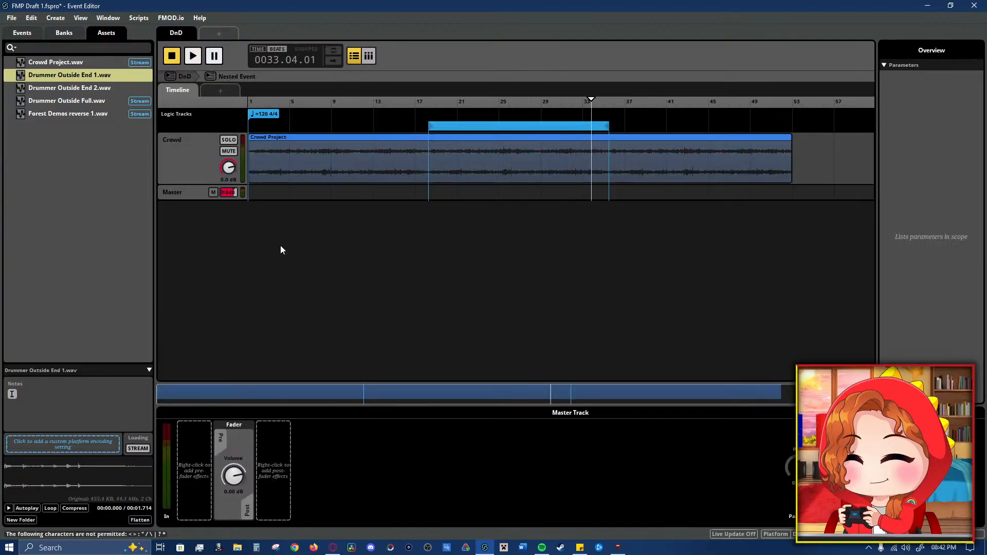
{"action": "left_click", "coordinate": [196, 164]}
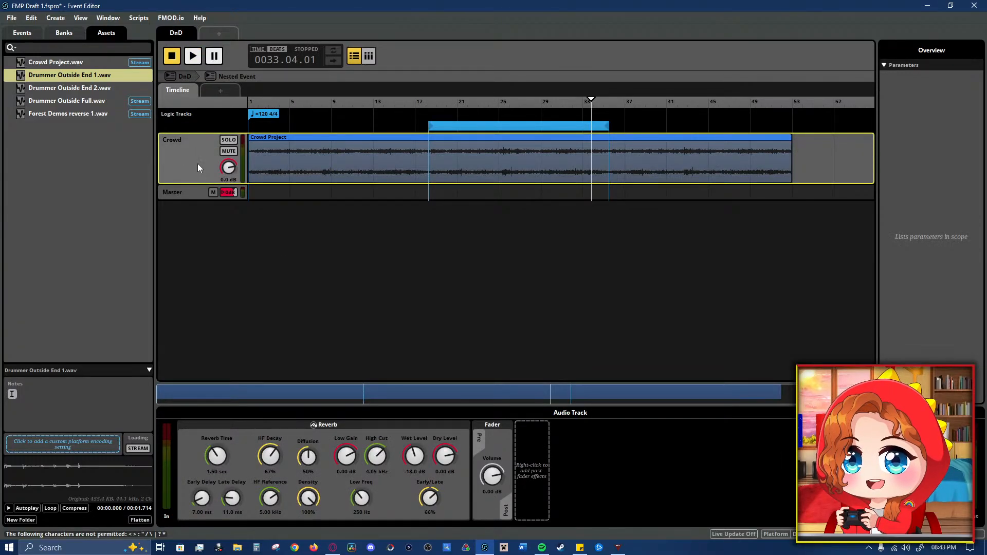
{"action": "left_click", "coordinate": [186, 76]}
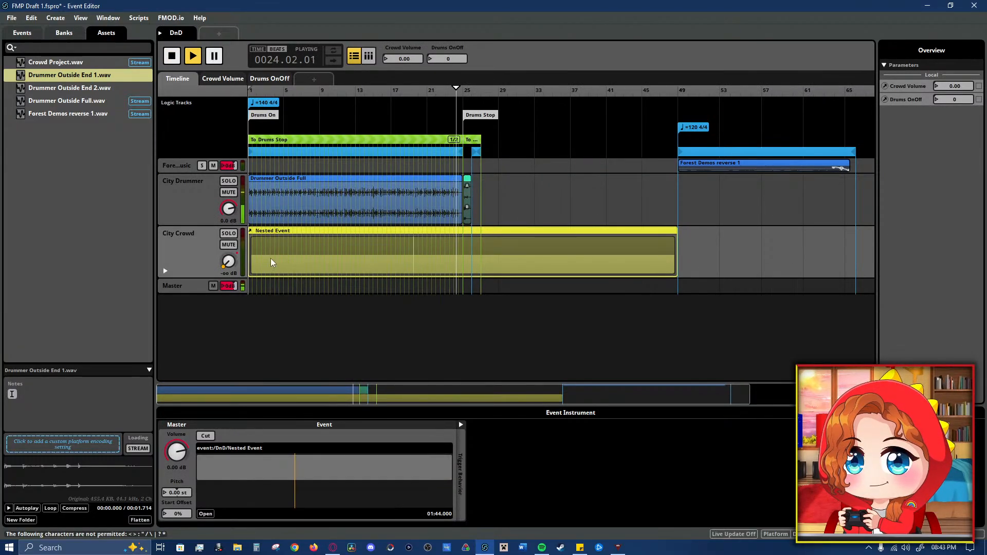
- Raise the Reverb wet level on the City Drummer track to -22 dB
{"action": "left_click", "coordinate": [288, 205]}
{"action": "left_click", "coordinate": [201, 212]}
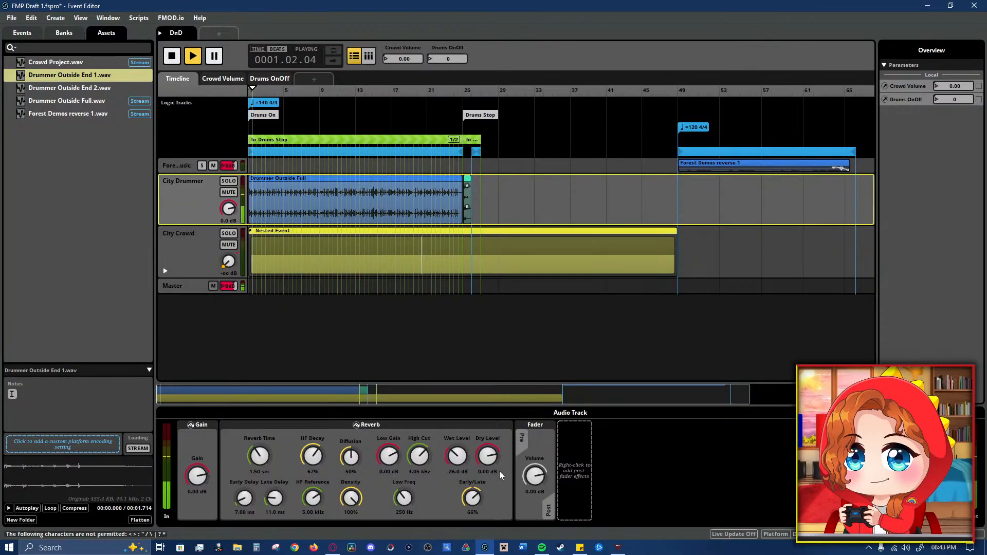
{"action": "left_click_drag", "start_coordinate": [457, 457], "coordinate": [457, 450]}
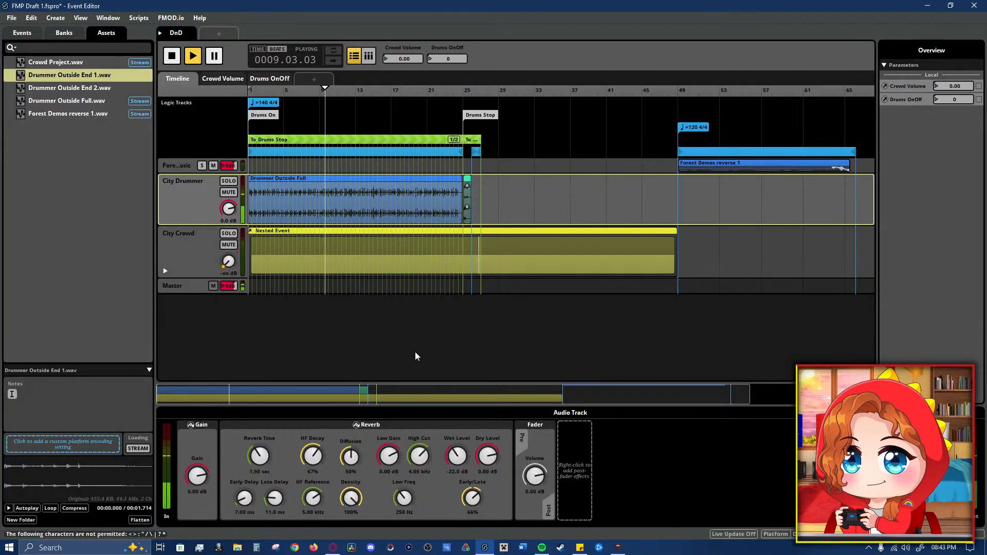
- Add a local continuous user parameter named Drums Distance with a range of 0 to 1 and an initial value of 0
{"action": "left_click", "coordinate": [915, 128]}
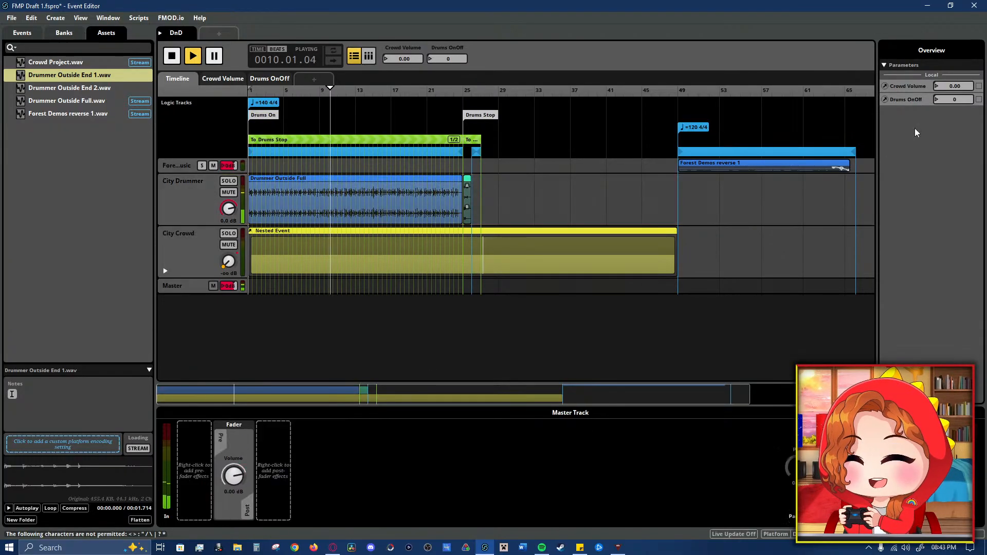
{"action": "left_click", "coordinate": [307, 78]}
{"action": "mouse_move", "coordinate": [367, 105]}
{"action": "left_click", "coordinate": [418, 222]}
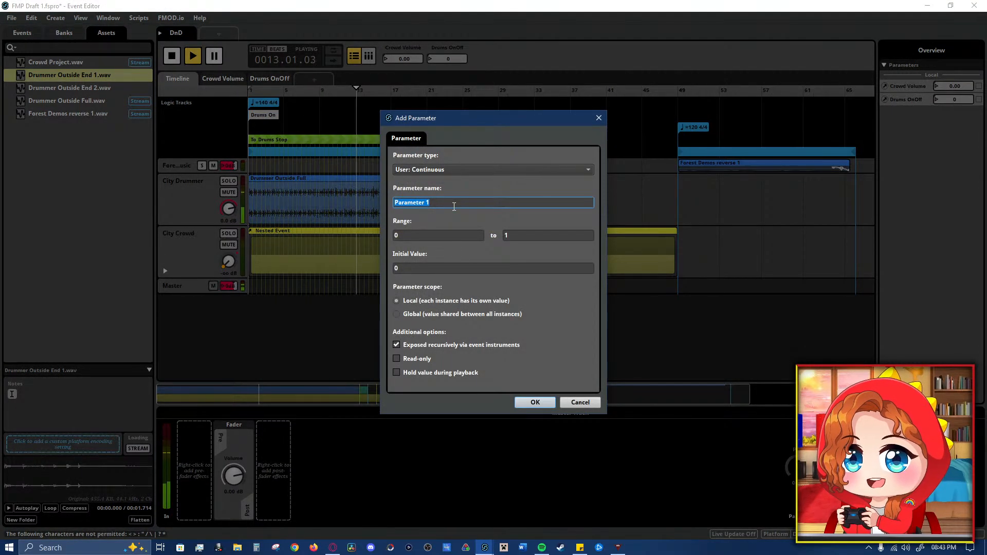
{"action": "type", "text": "Dis"}
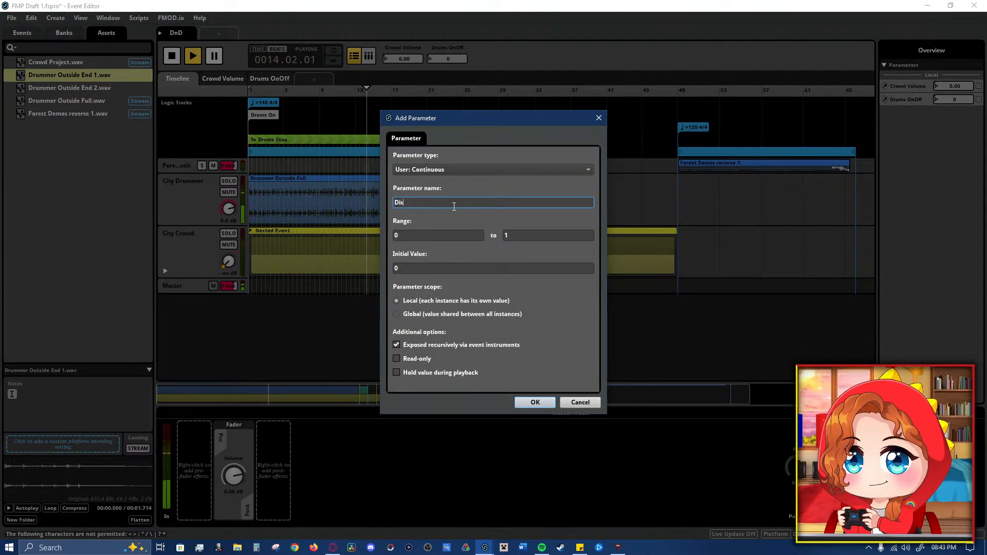
{"action": "type", "text": "tance"}
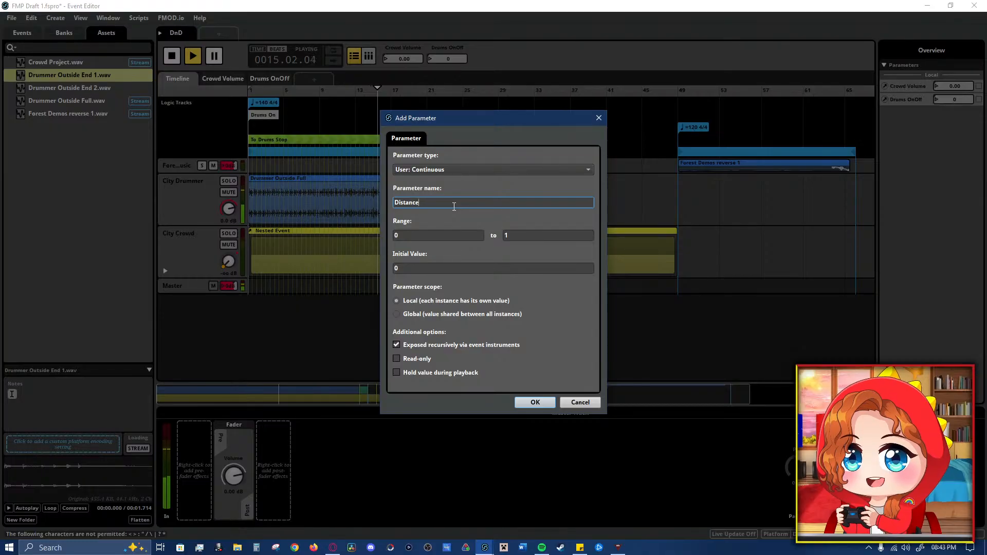
{"action": "key", "text": "Home"}
{"action": "type", "text": "Drums"}
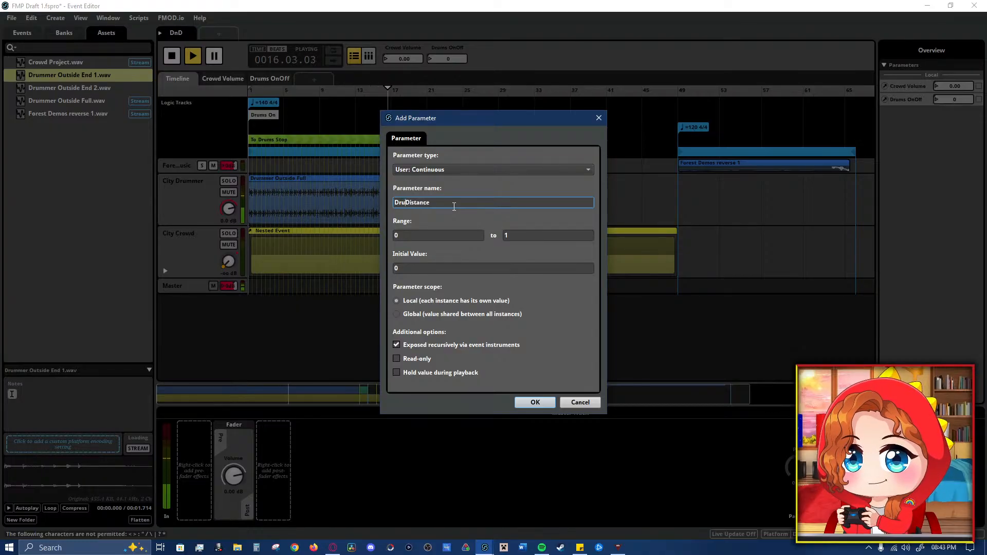
{"action": "left_click", "coordinate": [544, 401]}
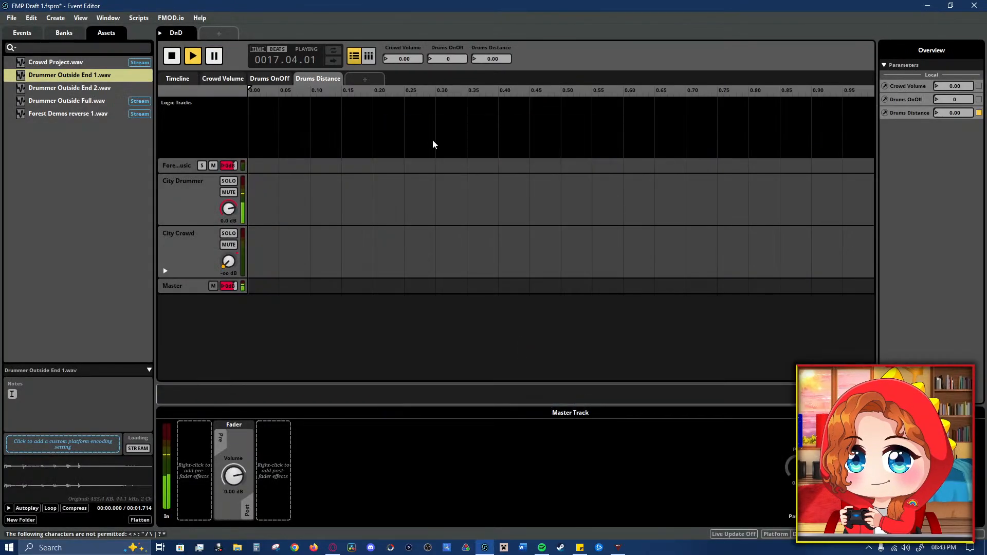
- Add automation to the Gain effect's gain value on the City Drummer track
{"action": "left_click", "coordinate": [185, 261]}
{"action": "left_click", "coordinate": [180, 219]}
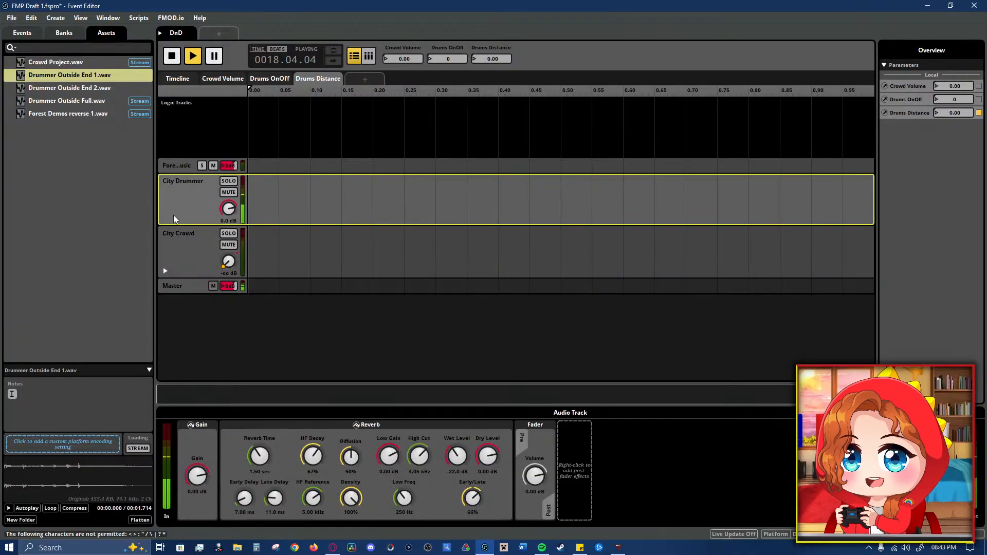
{"action": "right_click", "coordinate": [204, 445]}
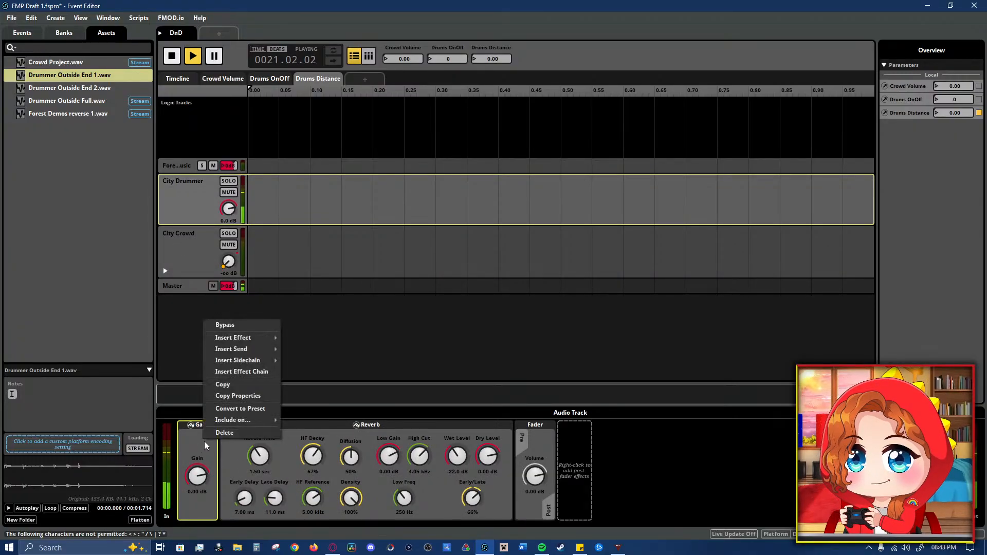
{"action": "mouse_move", "coordinate": [249, 422]}
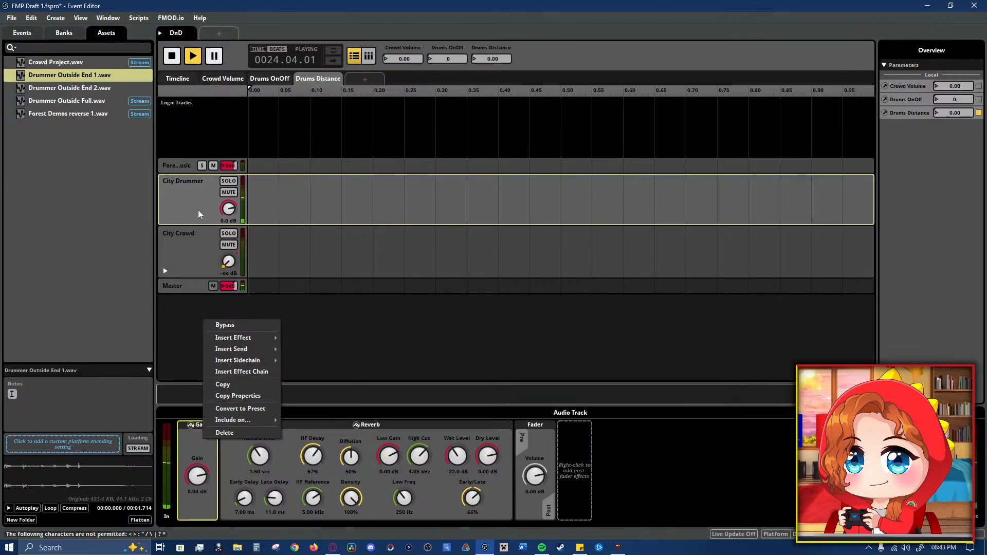
{"action": "left_click", "coordinate": [198, 446]}
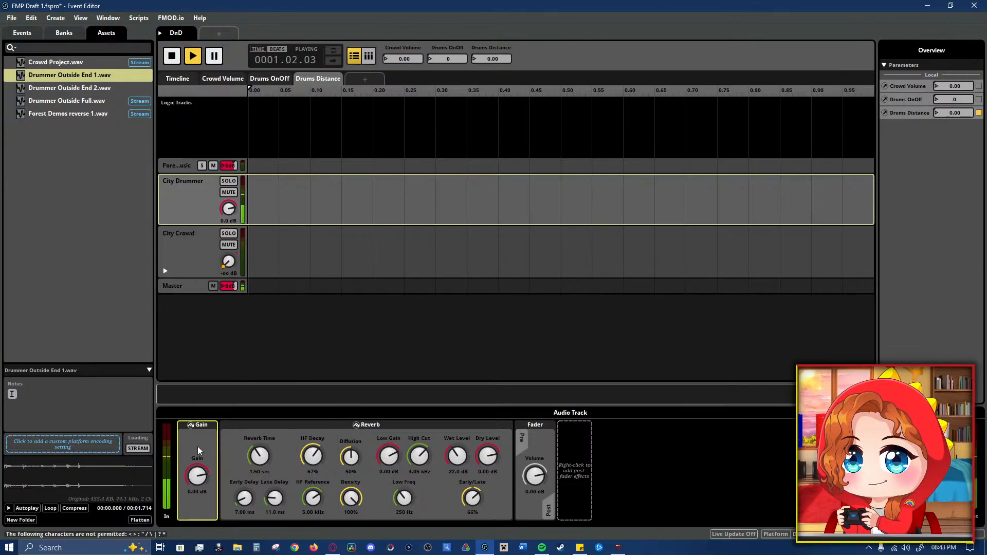
{"action": "right_click", "coordinate": [201, 476]}
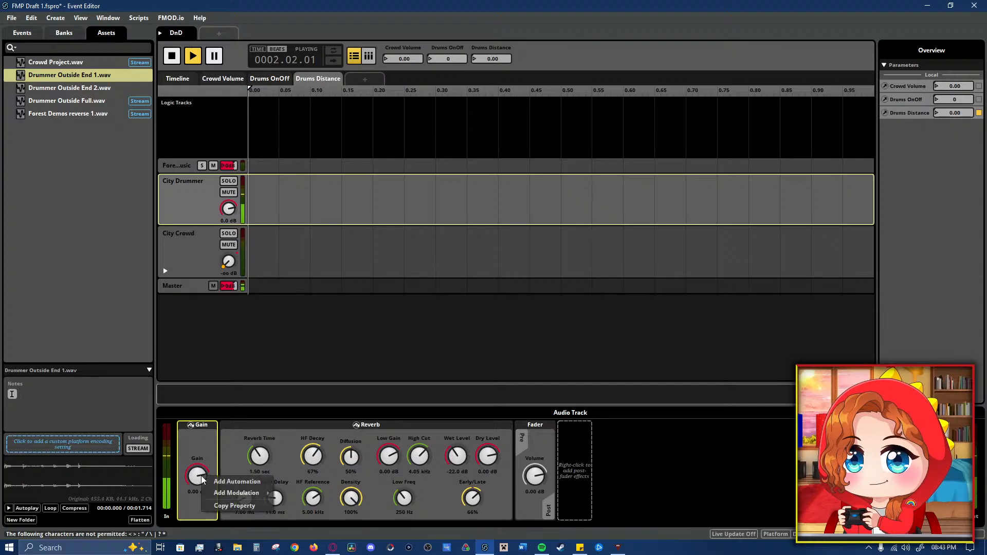
{"action": "left_click", "coordinate": [251, 483]}
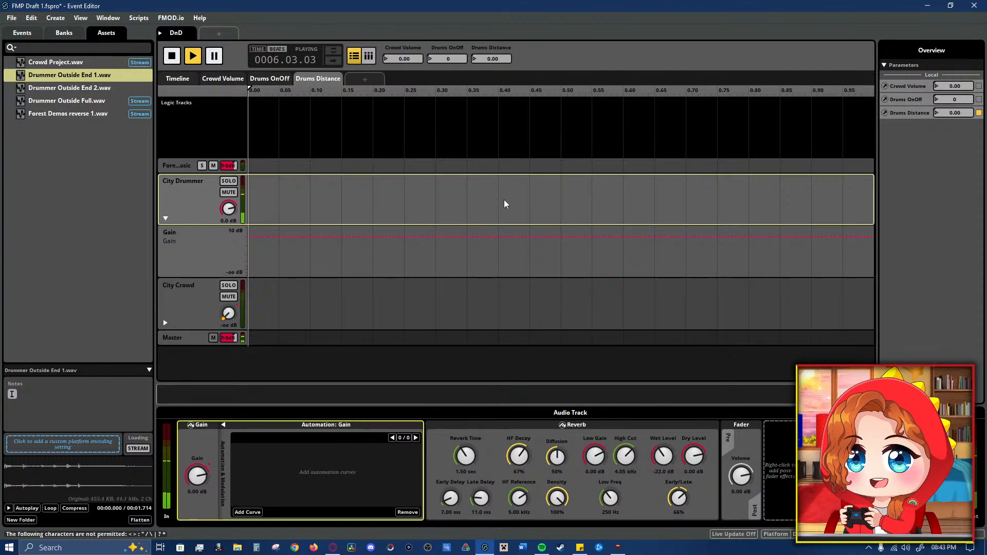
- Draw the Gain automation curve from -oo dB at Drums Distance 0 to 0 dB at 1 and audition it with the parameter
{"action": "left_click_drag", "start_coordinate": [966, 114], "coordinate": [966, 41]}
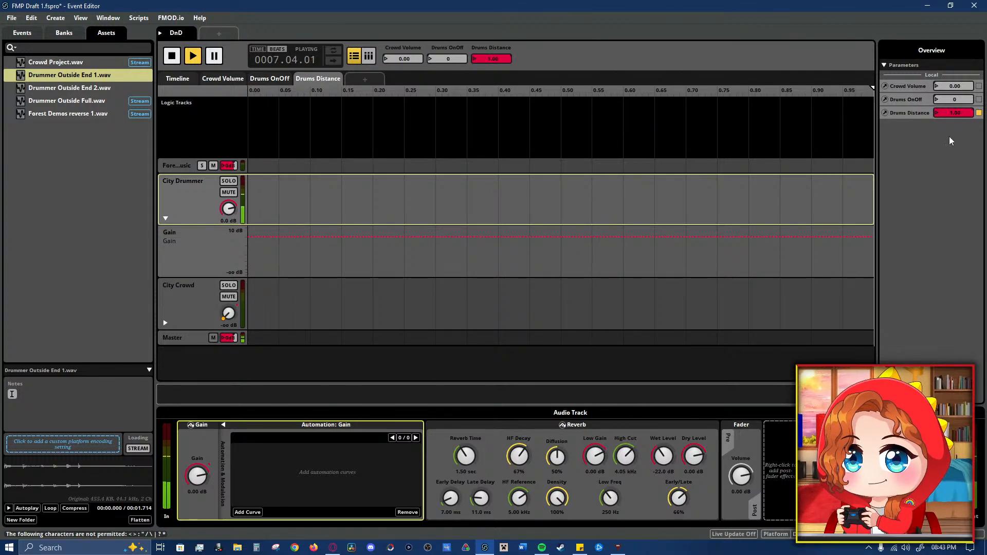
{"action": "left_click", "coordinate": [871, 237]}
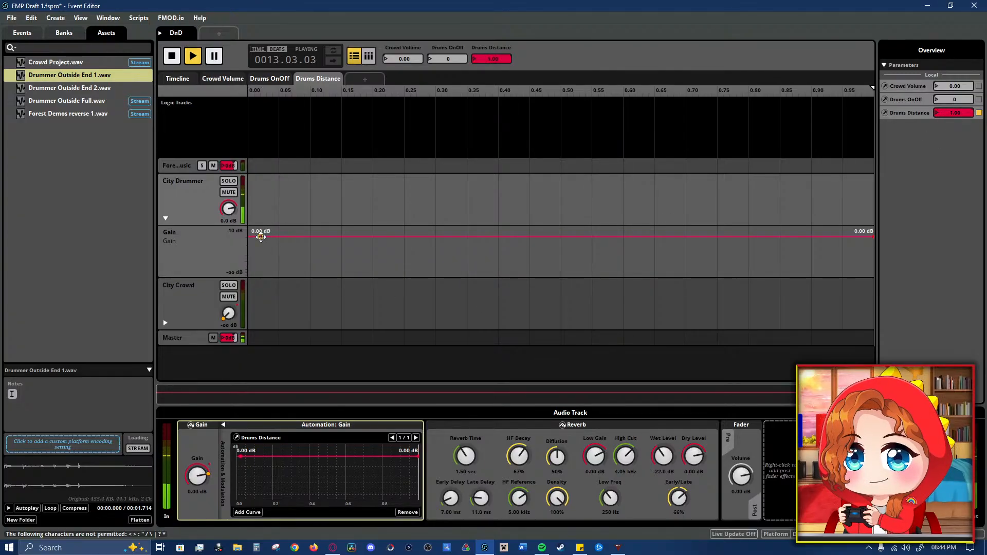
{"action": "mouse_move", "coordinate": [253, 238]}
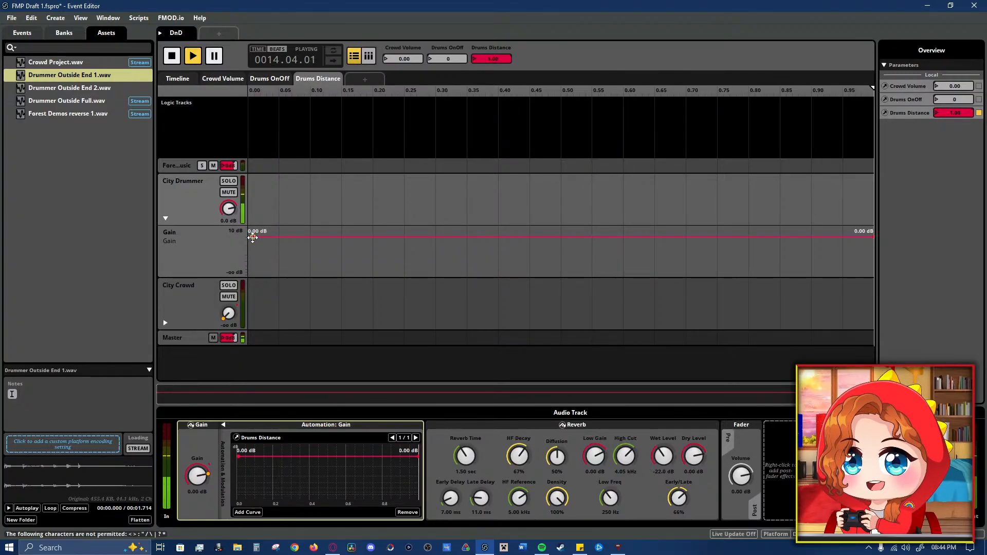
{"action": "left_click_drag", "start_coordinate": [249, 237], "coordinate": [248, 275]}
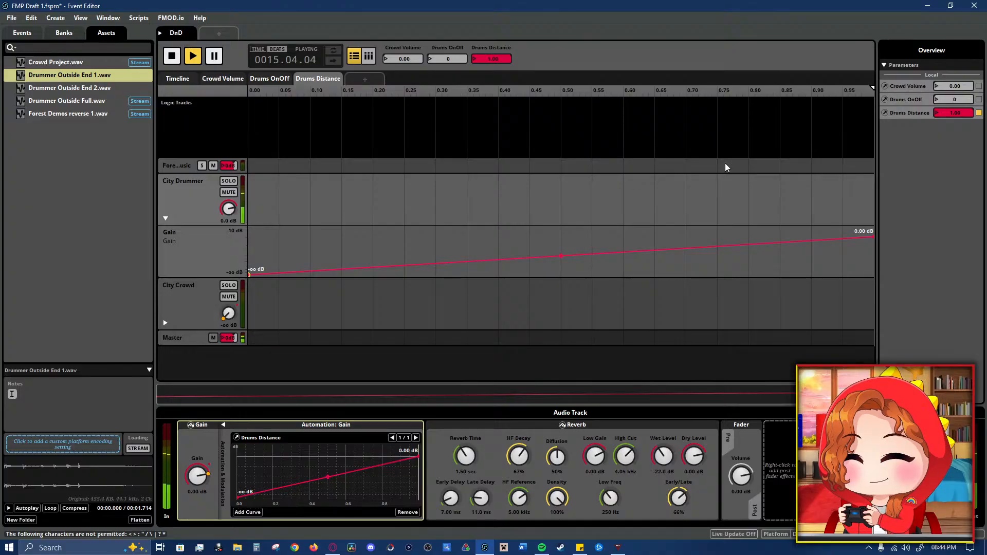
{"action": "mouse_move", "coordinate": [955, 113]}
{"action": "left_mouse_down"}
{"action": "mouse_move", "coordinate": [956, 190]}
{"action": "mouse_move", "coordinate": [956, 113]}
{"action": "left_mouse_up"}
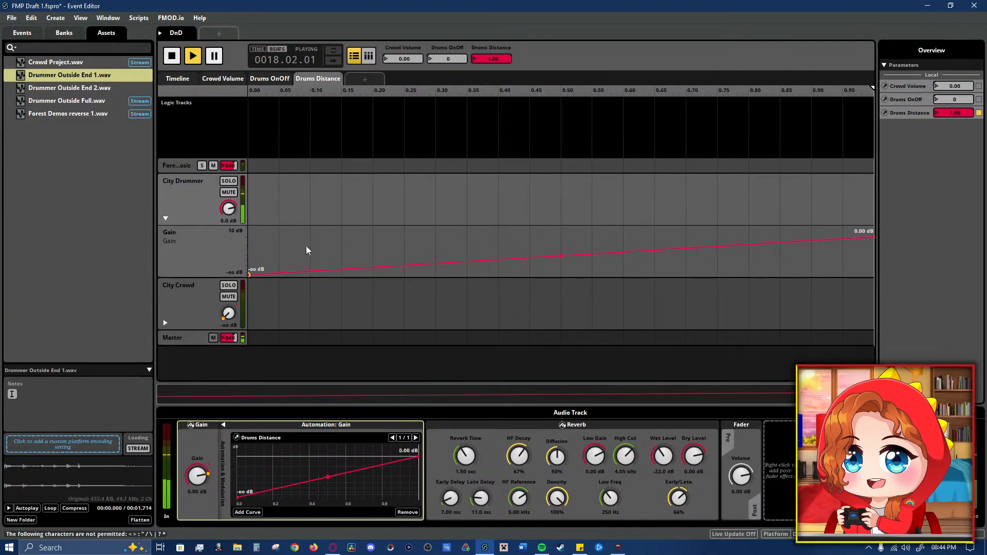
- Remove all automation from the Gain effect on the City Drummer track
{"action": "left_click", "coordinate": [165, 219]}
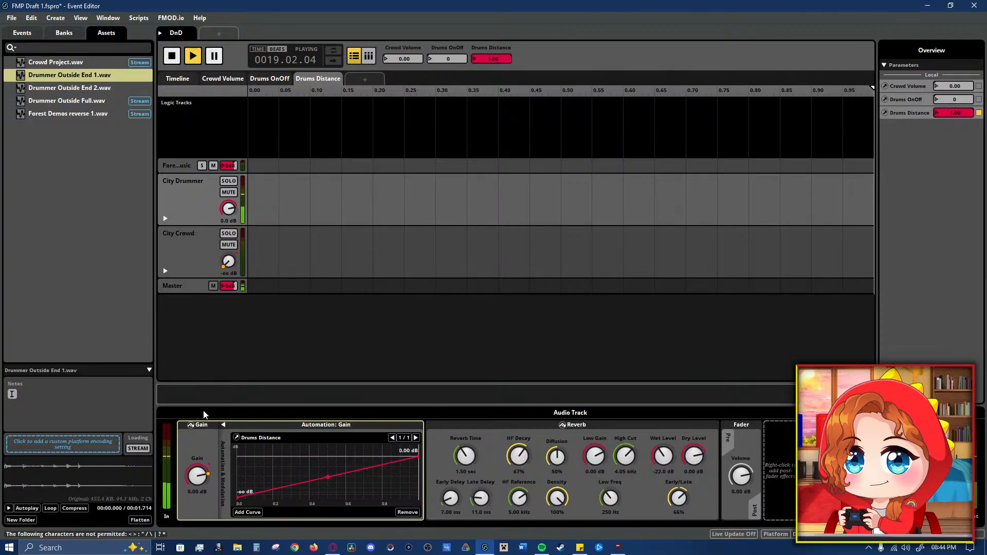
{"action": "left_click", "coordinate": [447, 442]}
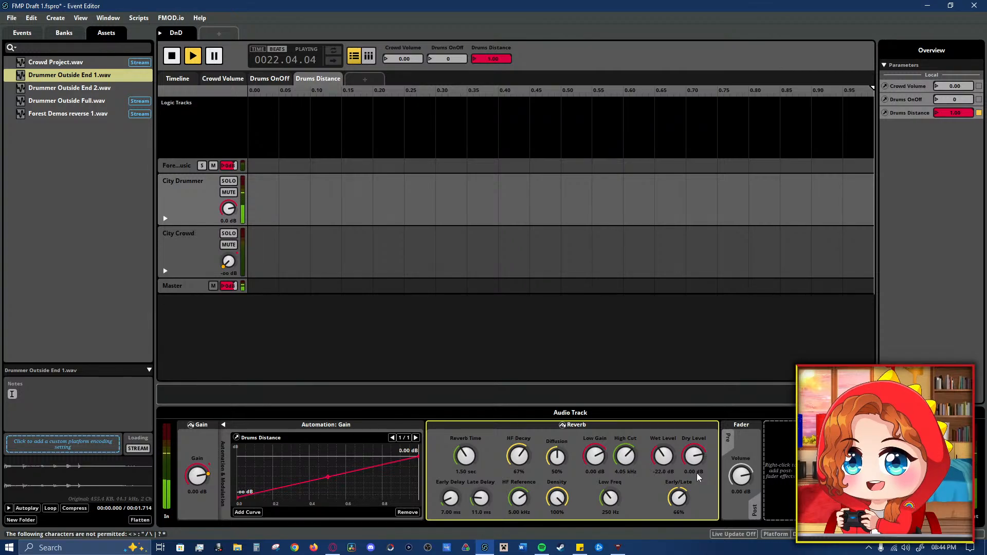
{"action": "right_click", "coordinate": [698, 449]}
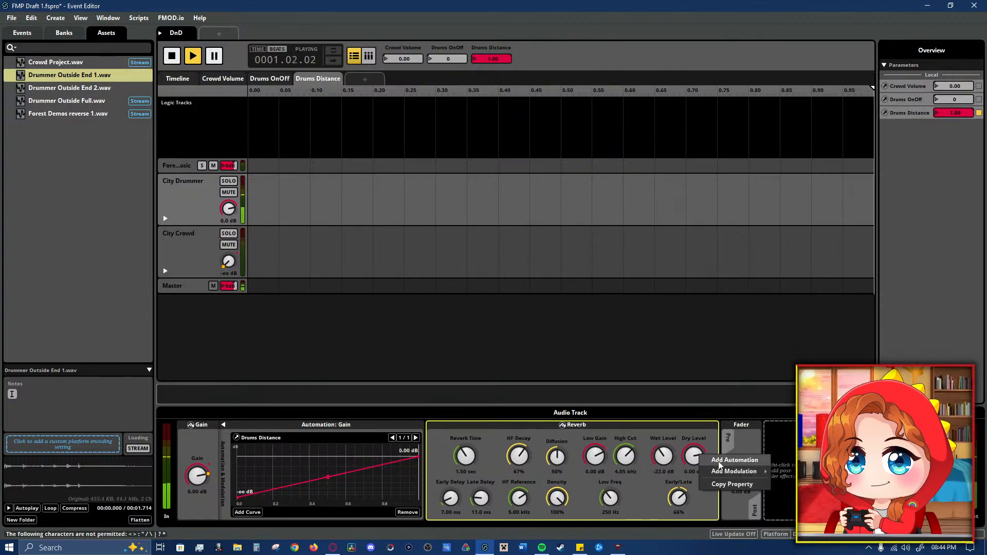
{"action": "left_click", "coordinate": [362, 256]}
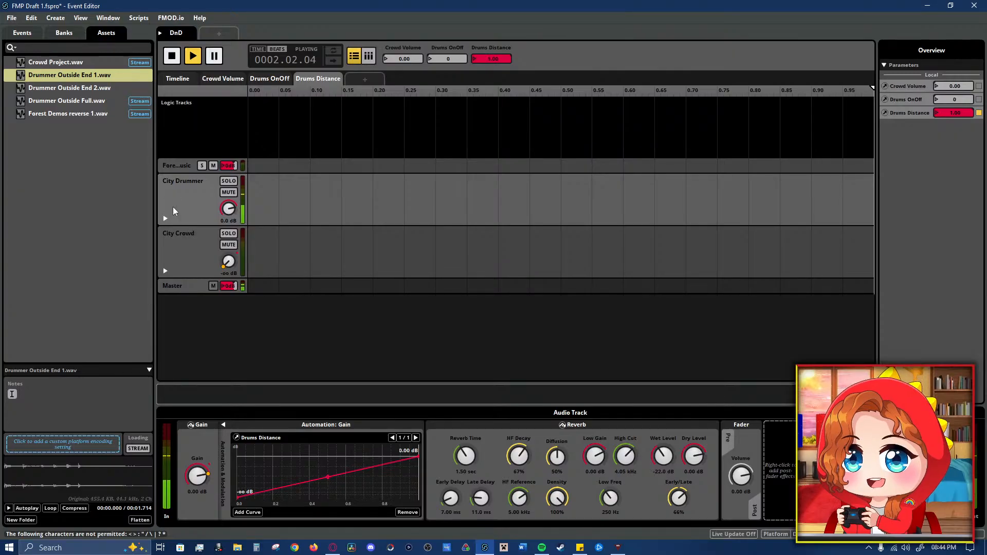
{"action": "left_click", "coordinate": [165, 218]}
{"action": "left_click", "coordinate": [196, 254]}
{"action": "right_click", "coordinate": [193, 252]}
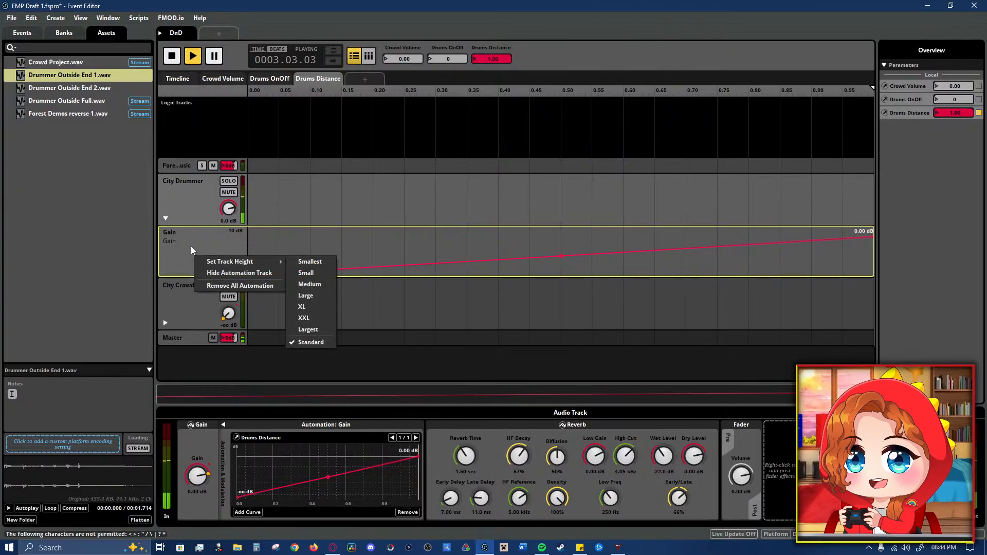
{"action": "left_click", "coordinate": [240, 286]}
{"action": "left_click", "coordinate": [186, 205]}
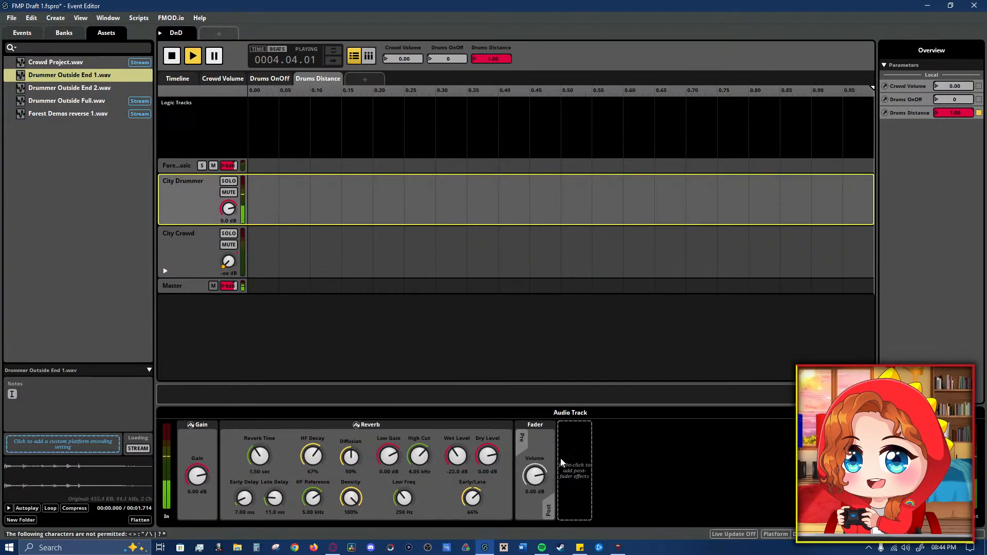
- Automate the City Drummer Reverb's Dry Level from -oo dB at Drums Distance 0 to 0 dB at 1, and audition it
{"action": "right_click", "coordinate": [488, 454]}
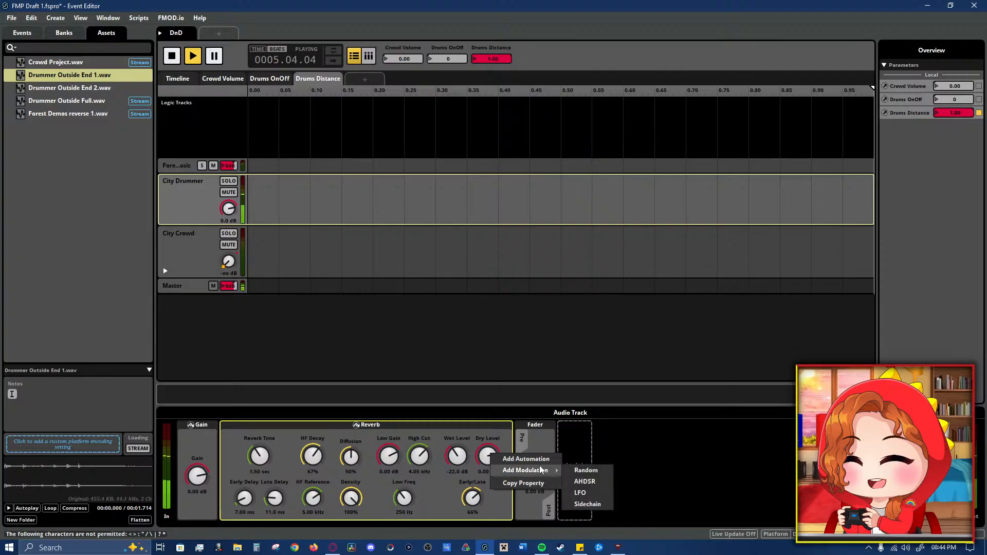
{"action": "left_click", "coordinate": [517, 456]}
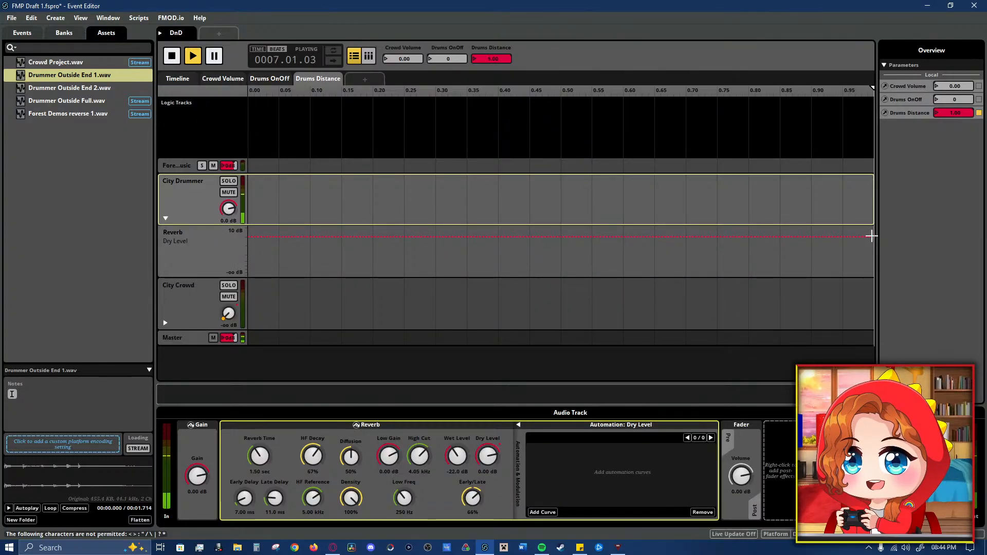
{"action": "left_click", "coordinate": [876, 238]}
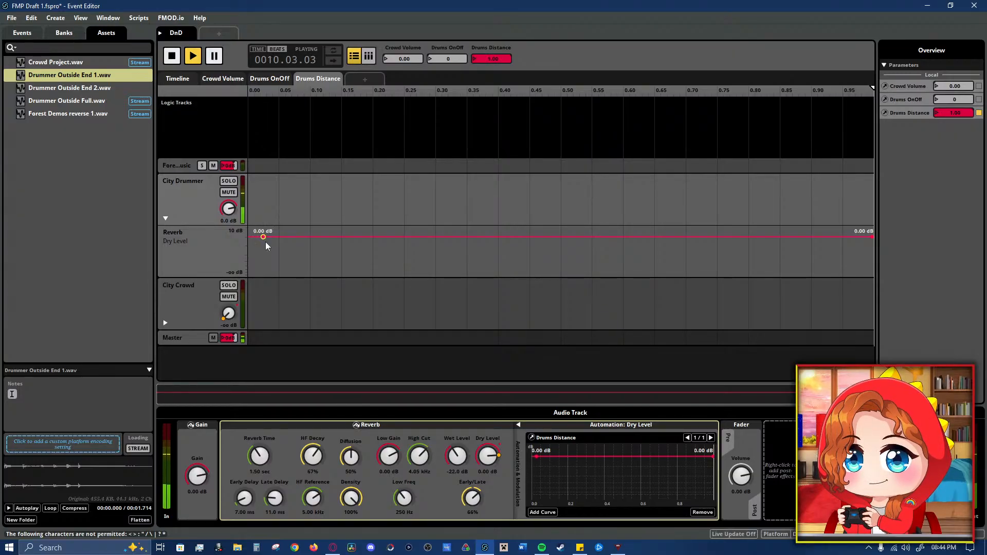
{"action": "left_click_drag", "start_coordinate": [263, 236], "coordinate": [249, 274]}
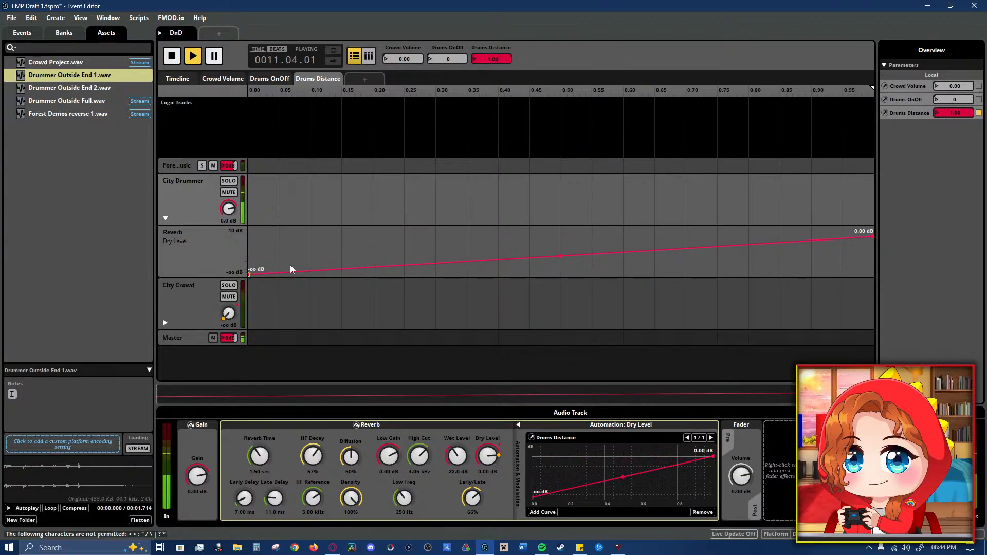
{"action": "mouse_move", "coordinate": [967, 115]}
{"action": "left_mouse_down"}
{"action": "mouse_move", "coordinate": [966, 217]}
{"action": "mouse_move", "coordinate": [970, 112]}
{"action": "left_mouse_up"}
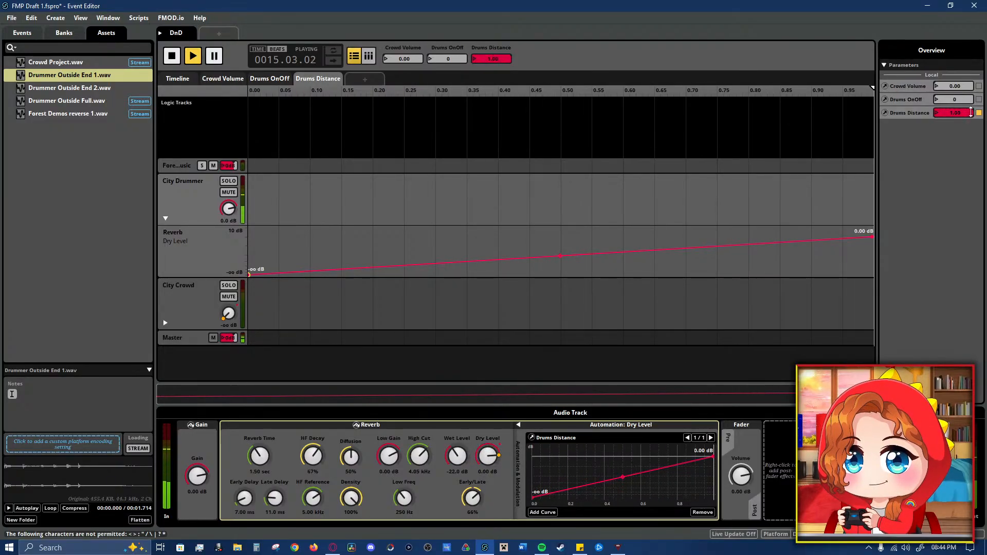
- Add automation to the Reverb's Wet Level on the City Drummer track and place a curve point at the start
{"action": "left_click", "coordinate": [165, 219]}
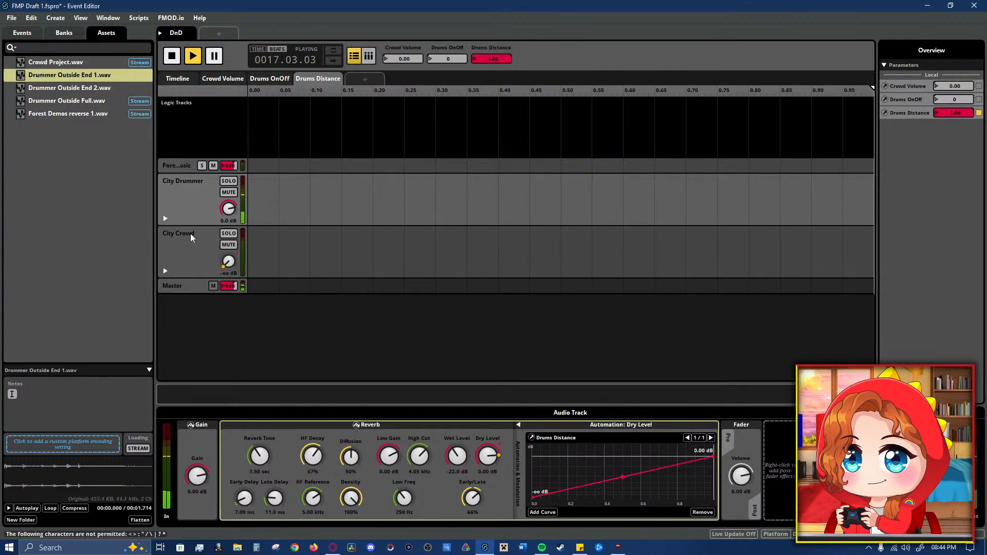
{"action": "right_click", "coordinate": [454, 457]}
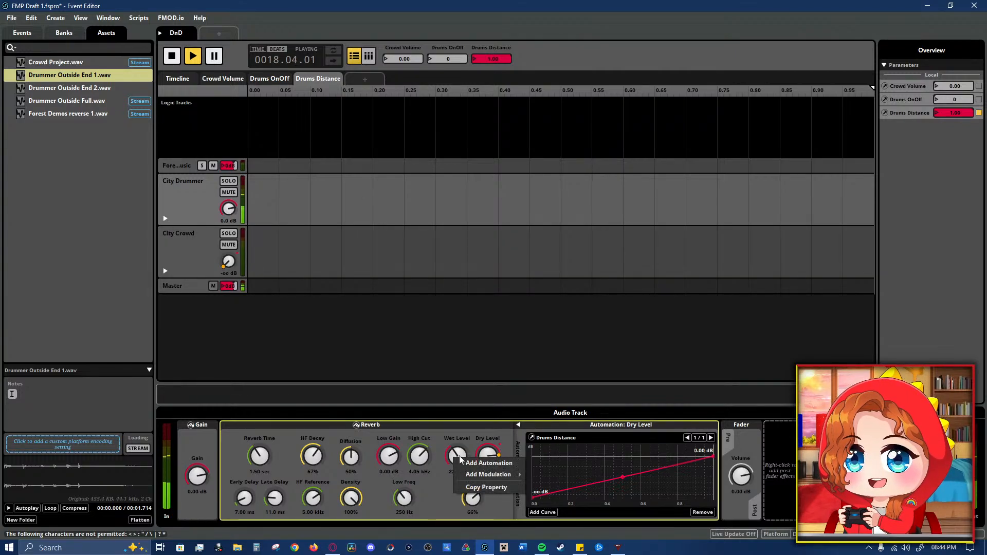
{"action": "left_click", "coordinate": [489, 464]}
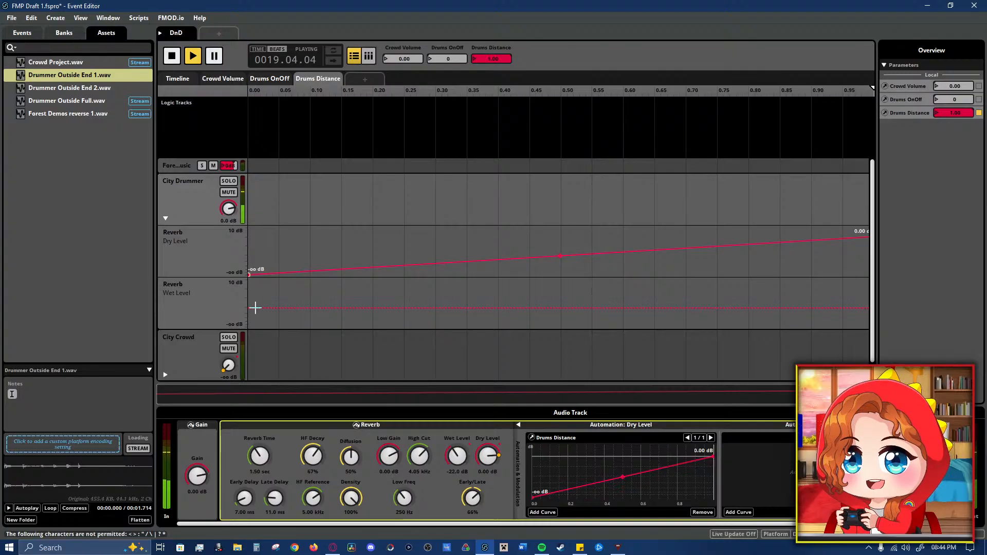
{"action": "left_click", "coordinate": [251, 308]}
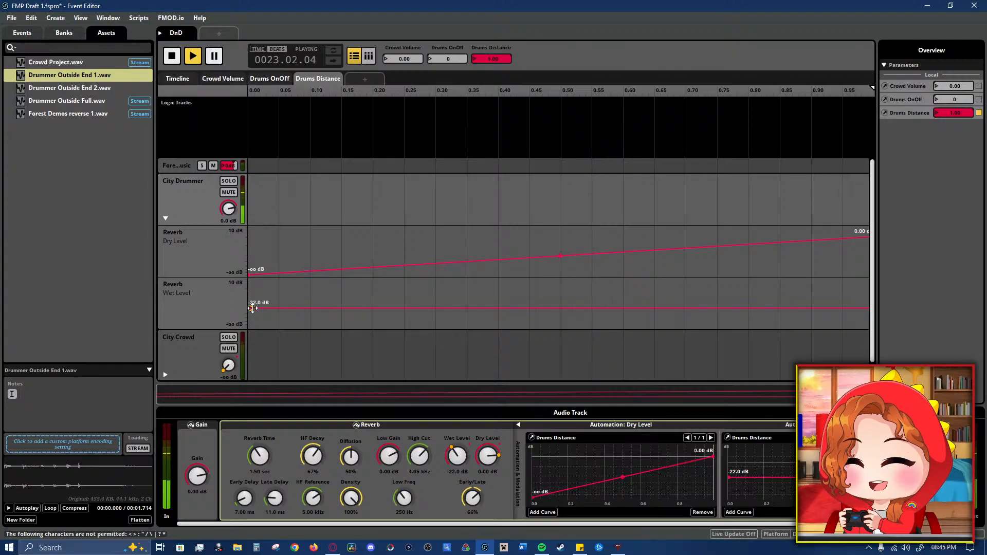
- Set the Wet Level automation to -15 dB at Drums Distance 0 and -36 dB at Drums Distance 1
{"action": "left_click_drag", "start_coordinate": [873, 89], "coordinate": [248, 89]}
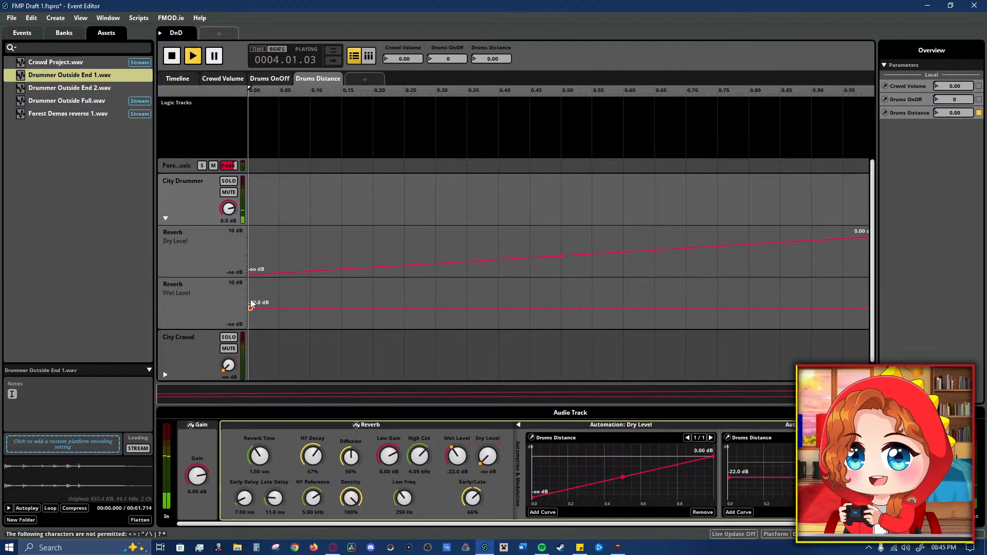
{"action": "left_click_drag", "start_coordinate": [249, 308], "coordinate": [251, 304]}
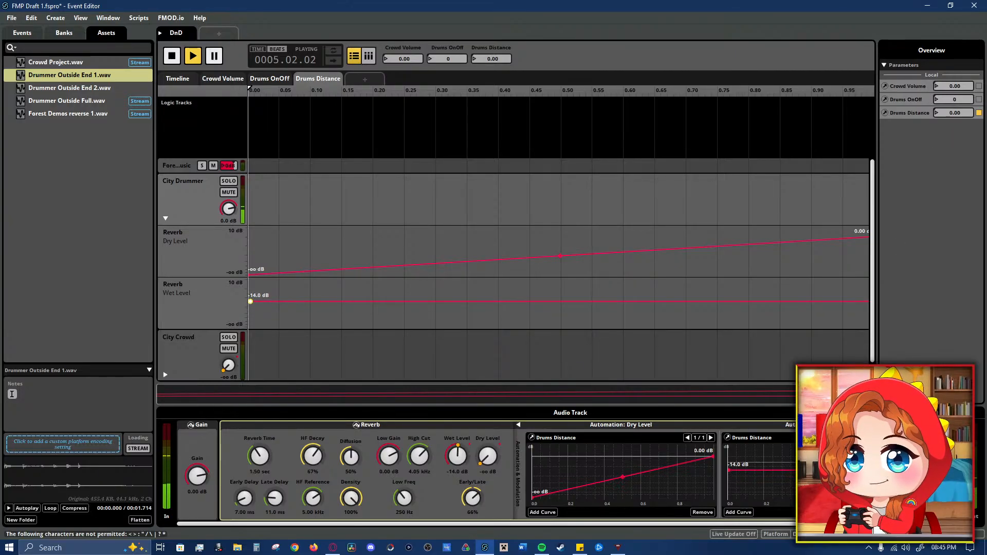
{"action": "left_click_drag", "start_coordinate": [251, 302], "coordinate": [251, 304]}
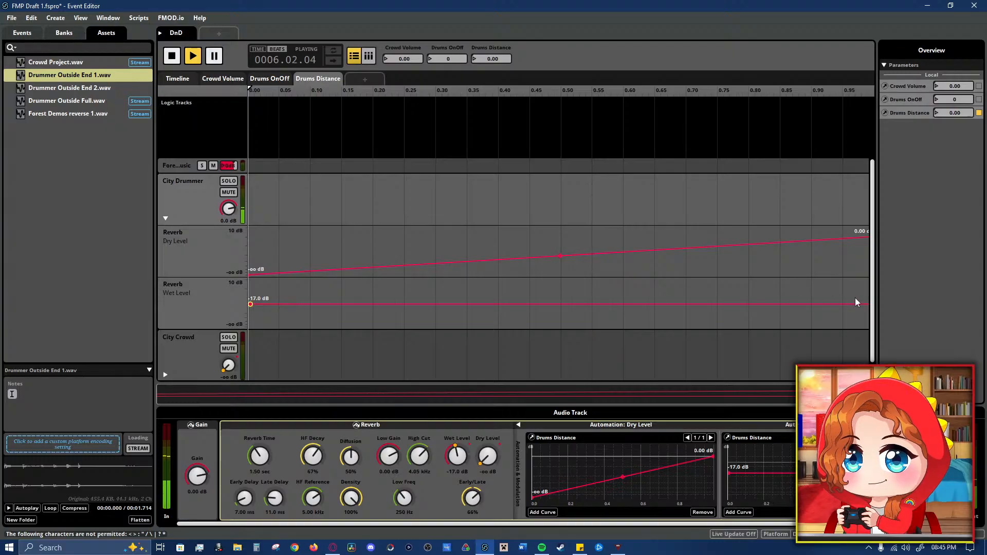
{"action": "mouse_move", "coordinate": [250, 305]}
{"action": "left_mouse_down"}
{"action": "mouse_move", "coordinate": [251, 325]}
{"action": "mouse_move", "coordinate": [248, 302]}
{"action": "left_mouse_up"}
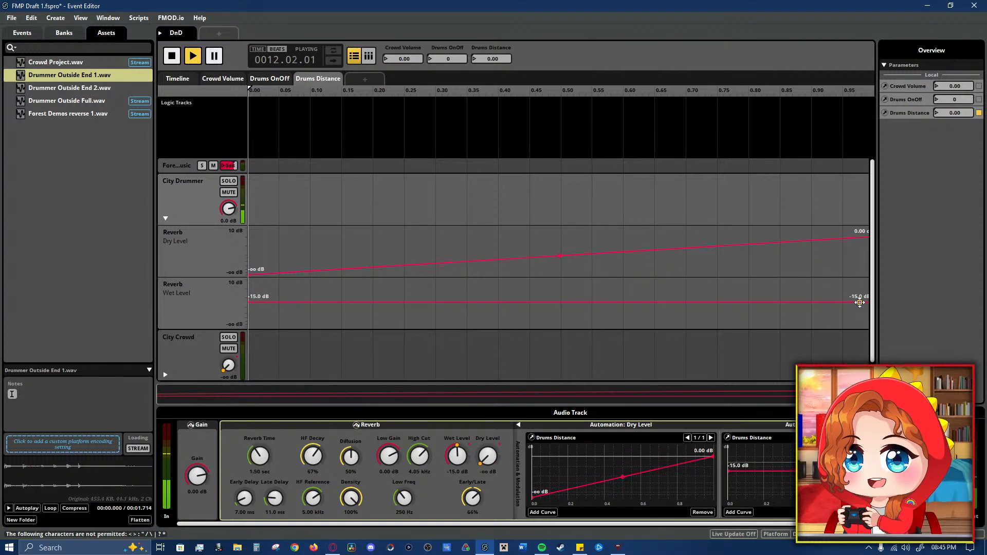
{"action": "left_click_drag", "start_coordinate": [860, 301], "coordinate": [868, 316]}
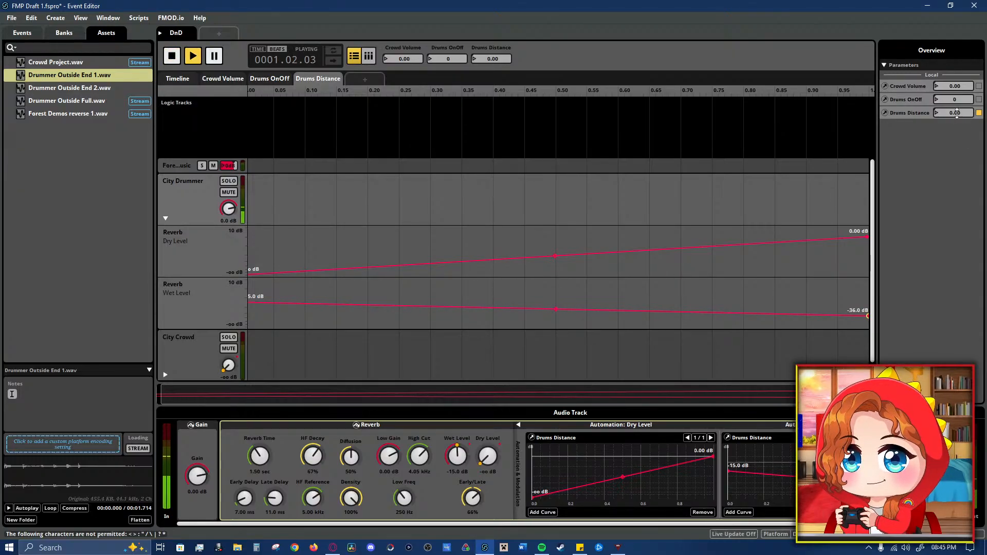
- Audition different Drums Distance values and try bending the middle of the Wet Level curve upward
{"action": "left_click_drag", "start_coordinate": [957, 115], "coordinate": [979, 116]}
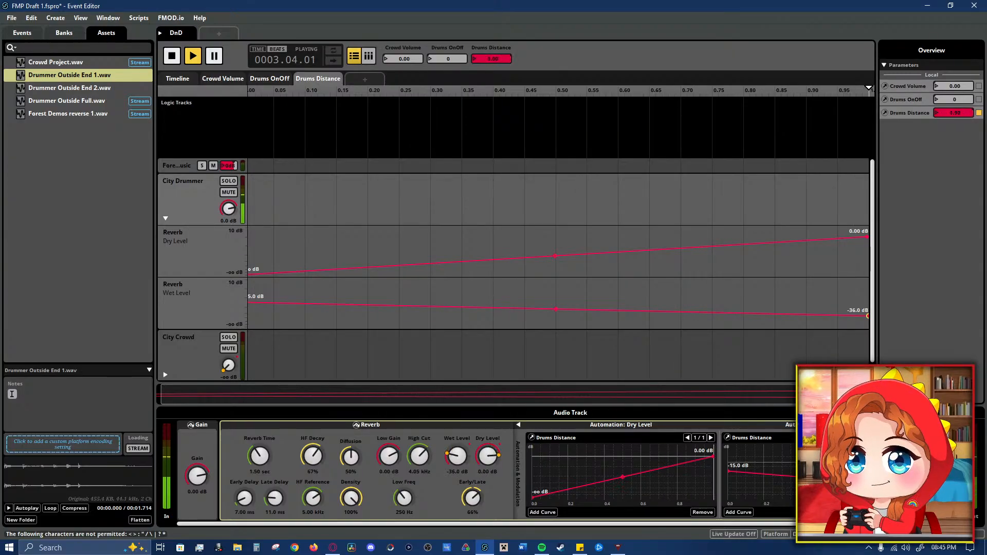
{"action": "left_click_drag", "start_coordinate": [970, 114], "coordinate": [955, 114]}
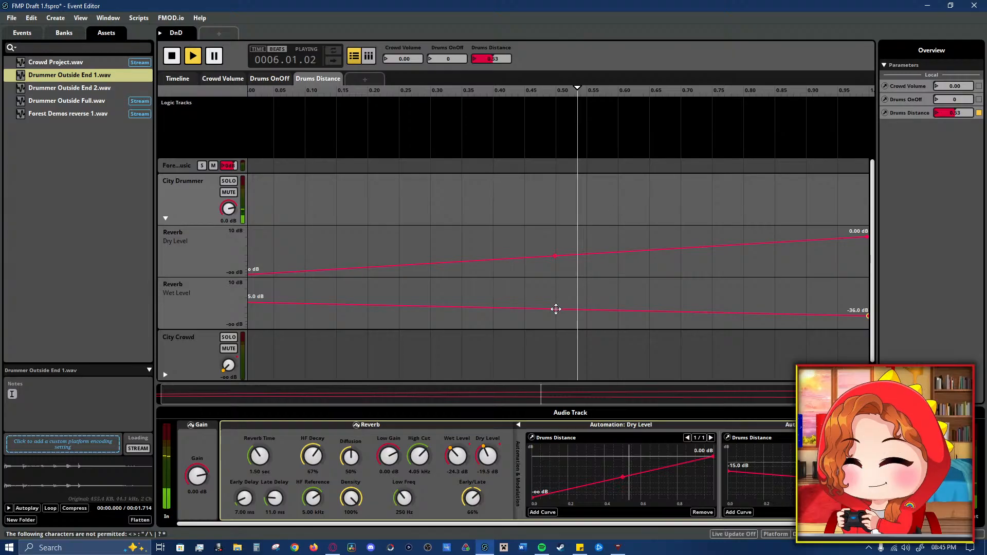
{"action": "left_click_drag", "start_coordinate": [556, 309], "coordinate": [555, 305]}
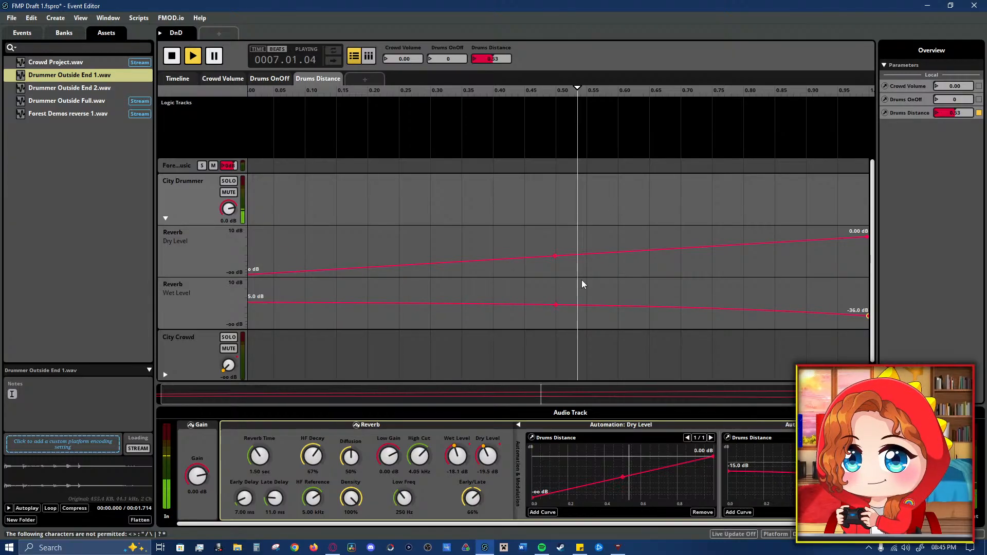
{"action": "mouse_move", "coordinate": [968, 112]}
{"action": "left_mouse_down"}
{"action": "mouse_move", "coordinate": [980, 112]}
{"action": "mouse_move", "coordinate": [968, 112]}
{"action": "left_mouse_up"}
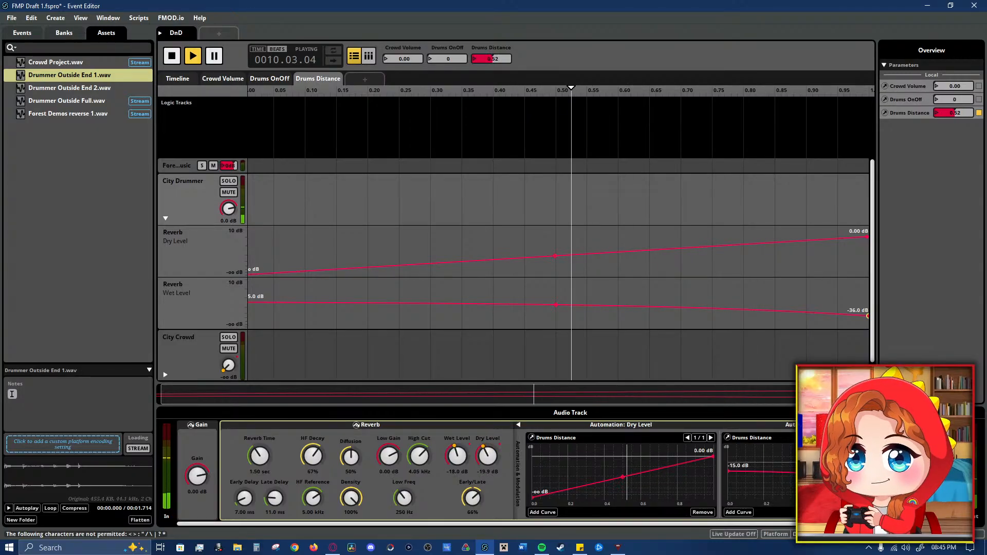
- Raise the Wet Level curve's starting point to -10 dB, bend its middle downward, and audition Drums Distance at 0.31
{"action": "mouse_move", "coordinate": [249, 302]}
{"action": "left_mouse_down"}
{"action": "mouse_move", "coordinate": [249, 291]}
{"action": "mouse_move", "coordinate": [248, 311]}
{"action": "mouse_move", "coordinate": [249, 301]}
{"action": "left_mouse_up"}
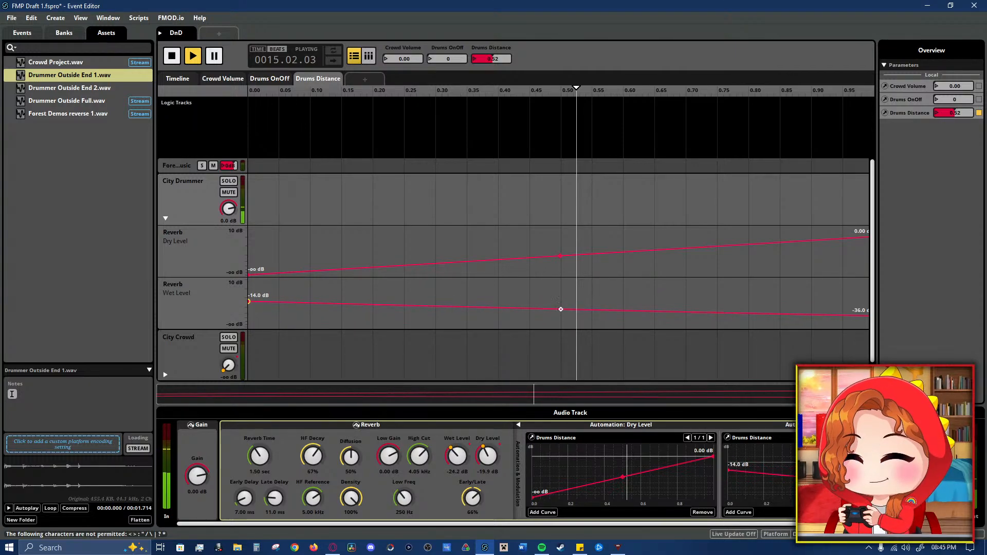
{"action": "left_click_drag", "start_coordinate": [561, 309], "coordinate": [561, 313]}
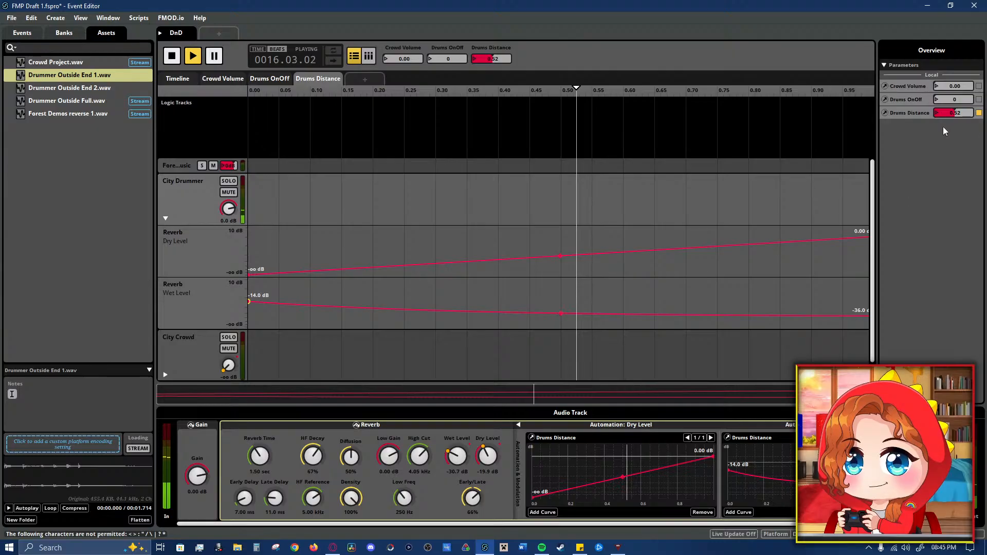
{"action": "left_click_drag", "start_coordinate": [955, 112], "coordinate": [955, 135]}
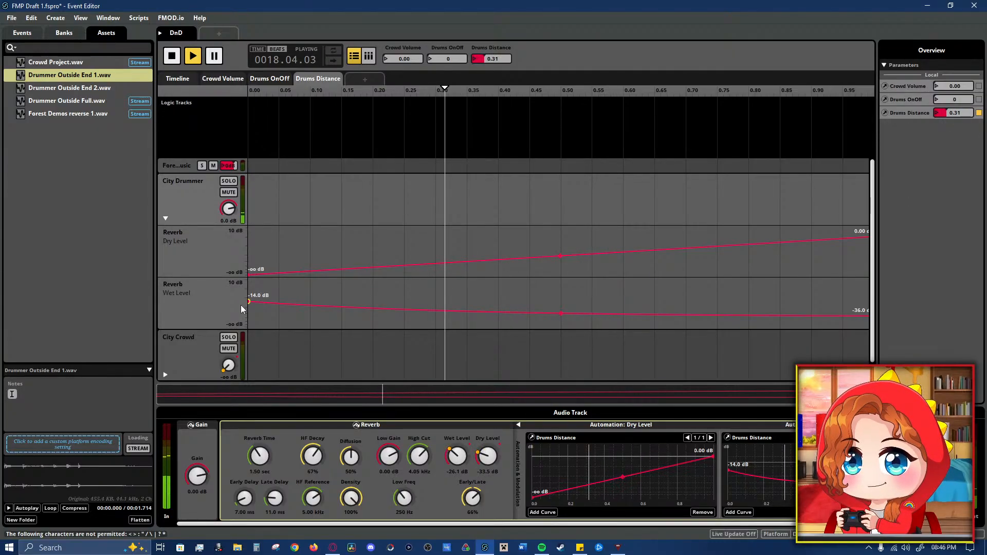
{"action": "left_click_drag", "start_coordinate": [249, 301], "coordinate": [249, 298]}
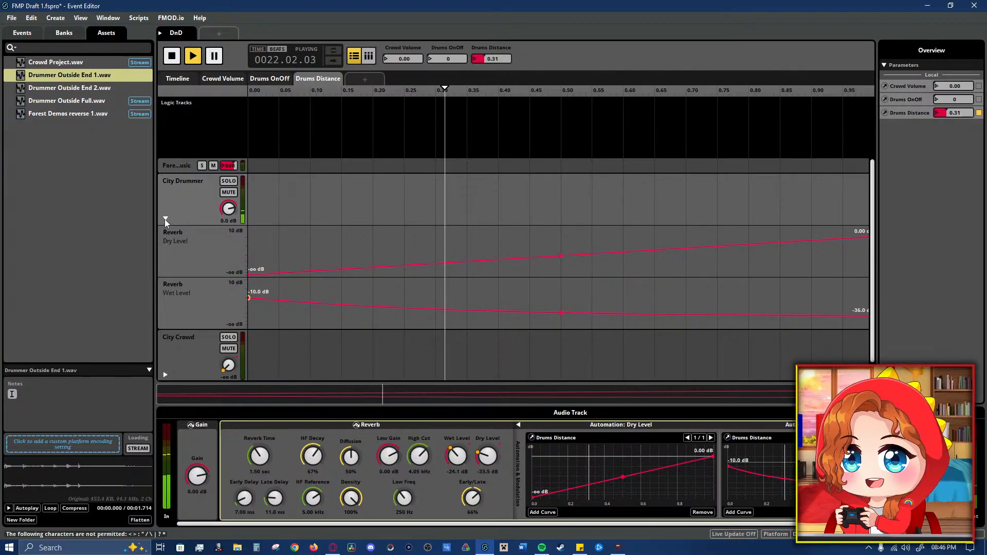
- Automate the City Drummer track's Gain with Drums Distance, running from -oo dB at 0 to 0 dB at 1
{"action": "right_click", "coordinate": [203, 486]}
{"action": "left_click", "coordinate": [216, 490]}
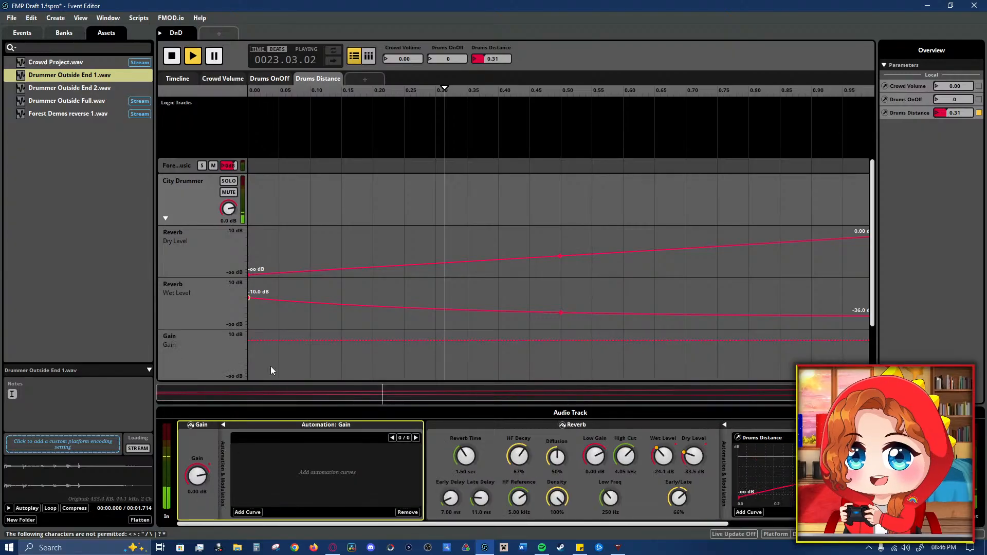
{"action": "left_click_drag", "start_coordinate": [256, 340], "coordinate": [248, 377]}
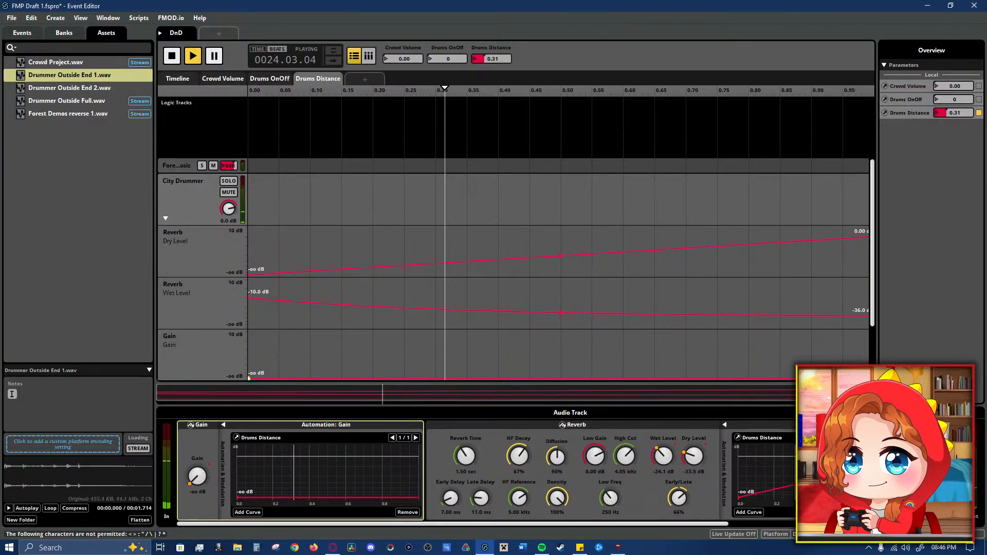
{"action": "left_click", "coordinate": [679, 363]}
{"action": "double_click", "coordinate": [814, 358]}
{"action": "left_click_drag", "start_coordinate": [814, 357], "coordinate": [868, 341]}
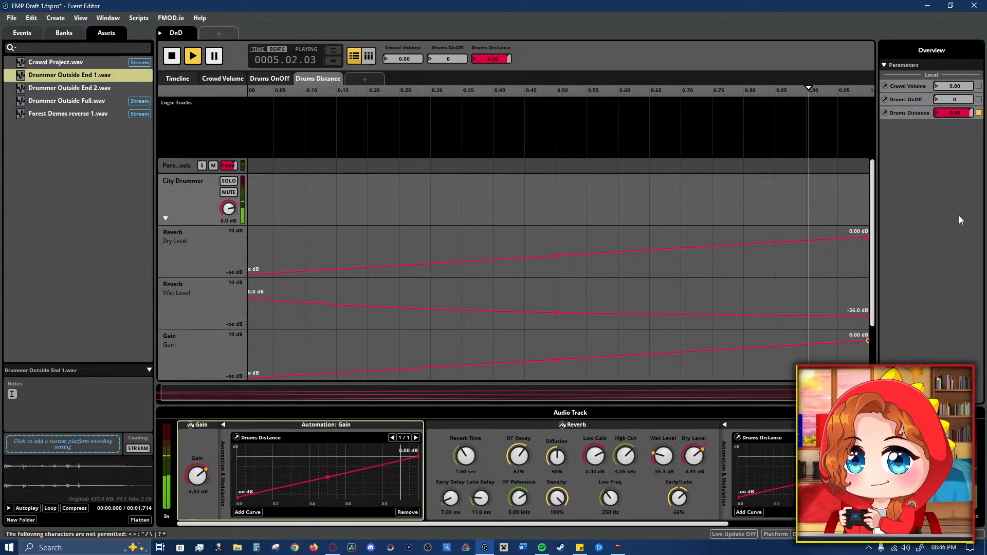
- Bend the middles of the Wet Level and Gain curves upward while auditioning different Drums Distance values up to 1.00
{"action": "mouse_move", "coordinate": [953, 117]}
{"action": "left_mouse_down"}
{"action": "mouse_move", "coordinate": [954, 155]}
{"action": "mouse_move", "coordinate": [954, 112]}
{"action": "mouse_move", "coordinate": [954, 124]}
{"action": "left_mouse_up"}
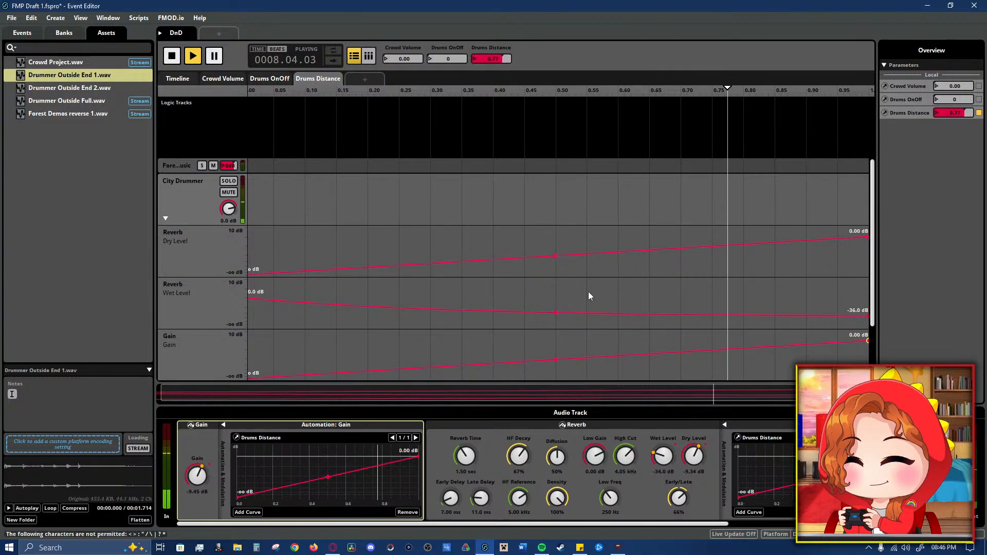
{"action": "left_click_drag", "start_coordinate": [557, 312], "coordinate": [555, 299]}
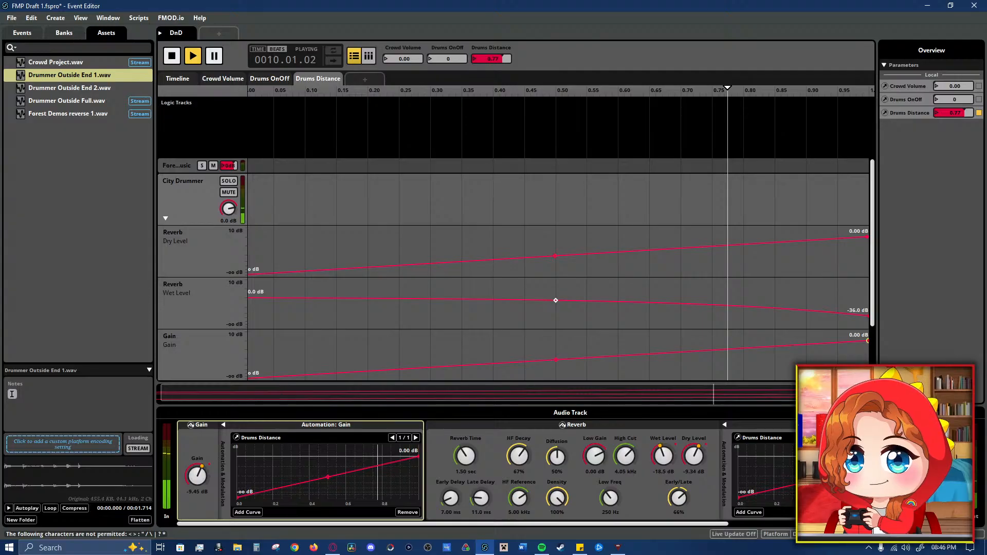
{"action": "mouse_move", "coordinate": [954, 112]}
{"action": "left_mouse_down"}
{"action": "mouse_move", "coordinate": [954, 138]}
{"action": "mouse_move", "coordinate": [954, 101]}
{"action": "left_mouse_up"}
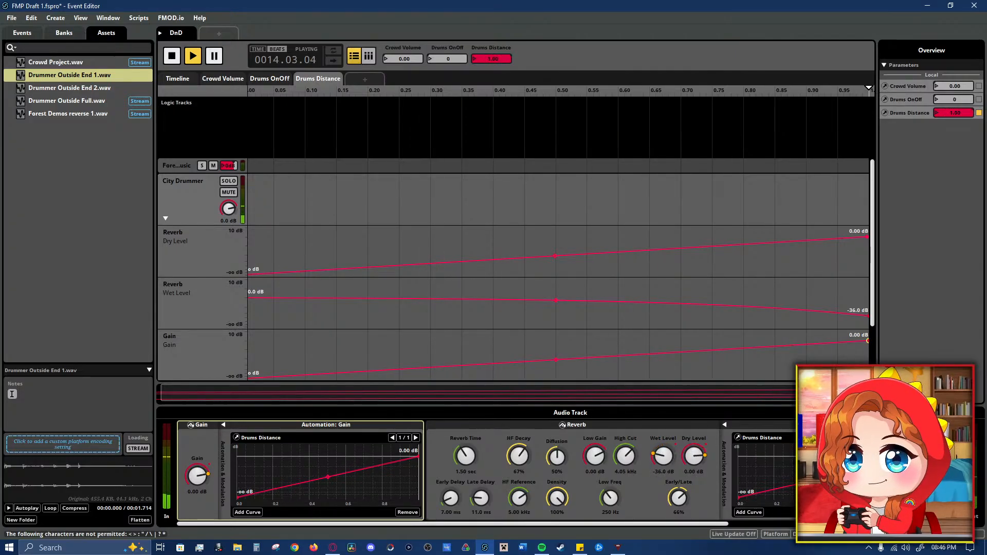
{"action": "left_click_drag", "start_coordinate": [556, 359], "coordinate": [556, 350]}
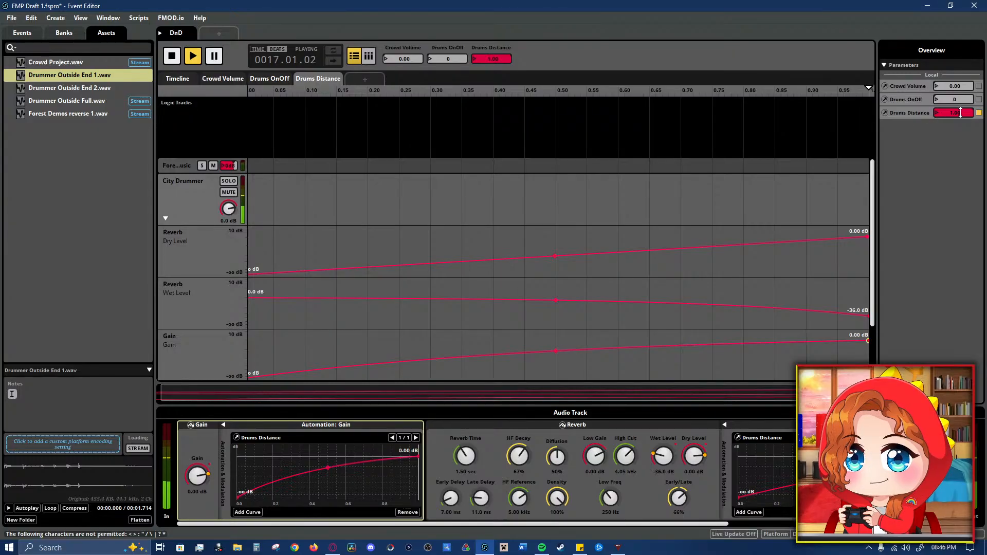
{"action": "left_click_drag", "start_coordinate": [960, 112], "coordinate": [963, 80]}
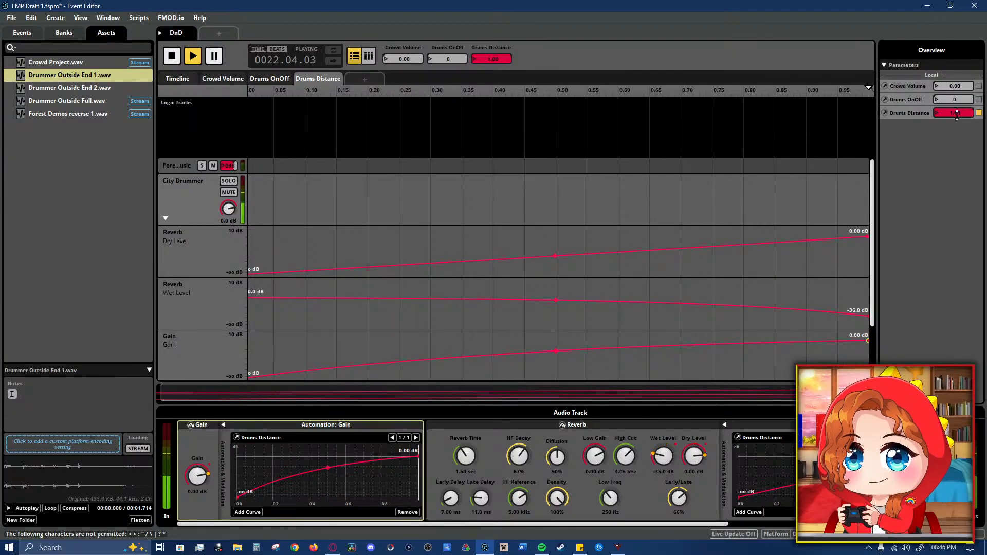
- Audition the drummer against the crowd on the timeline with Crowd Volume at 74.5 and Drums Distance lowered to 0.88
{"action": "left_click", "coordinate": [178, 79]}
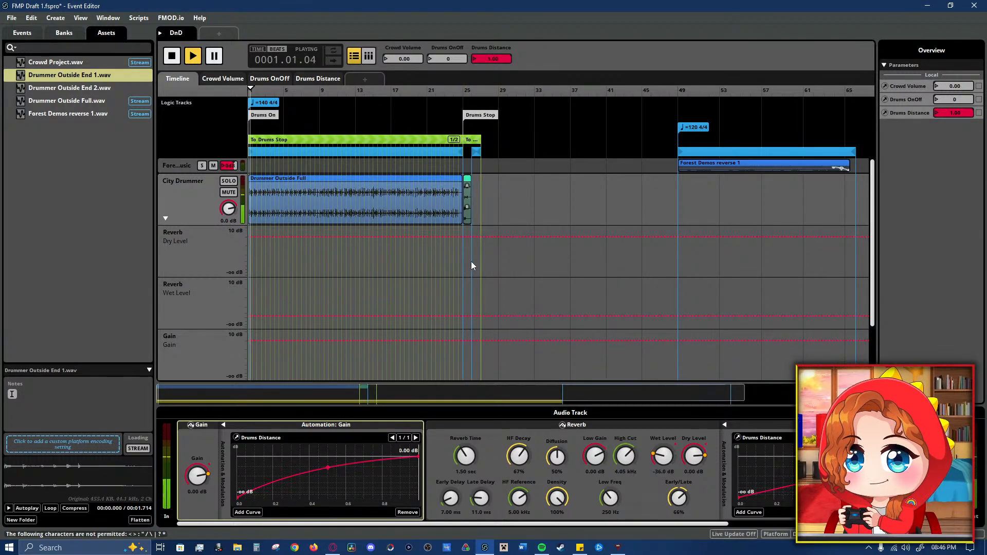
{"action": "left_click", "coordinate": [165, 219]}
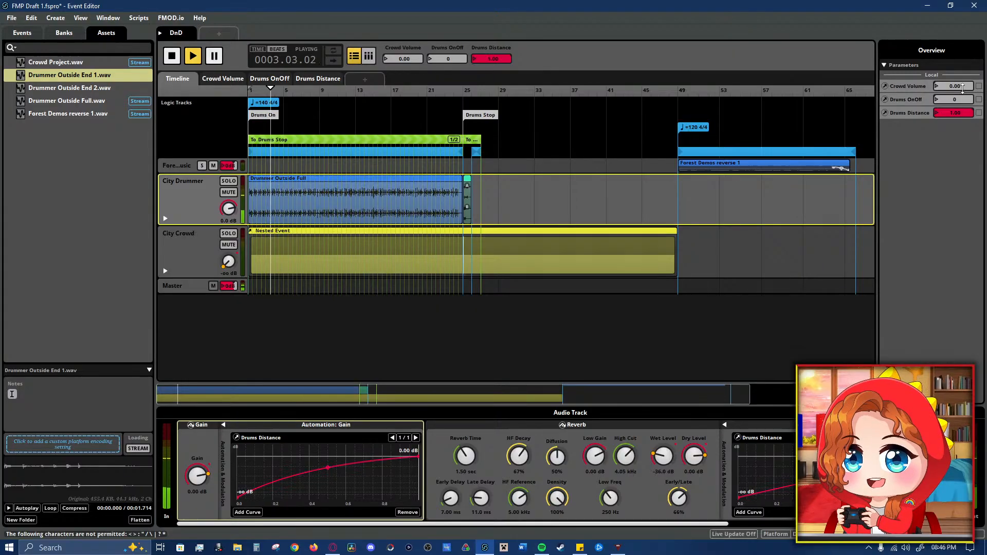
{"action": "left_click_drag", "start_coordinate": [403, 59], "coordinate": [403, 25]}
{"action": "left_click_drag", "start_coordinate": [955, 86], "coordinate": [955, 82]}
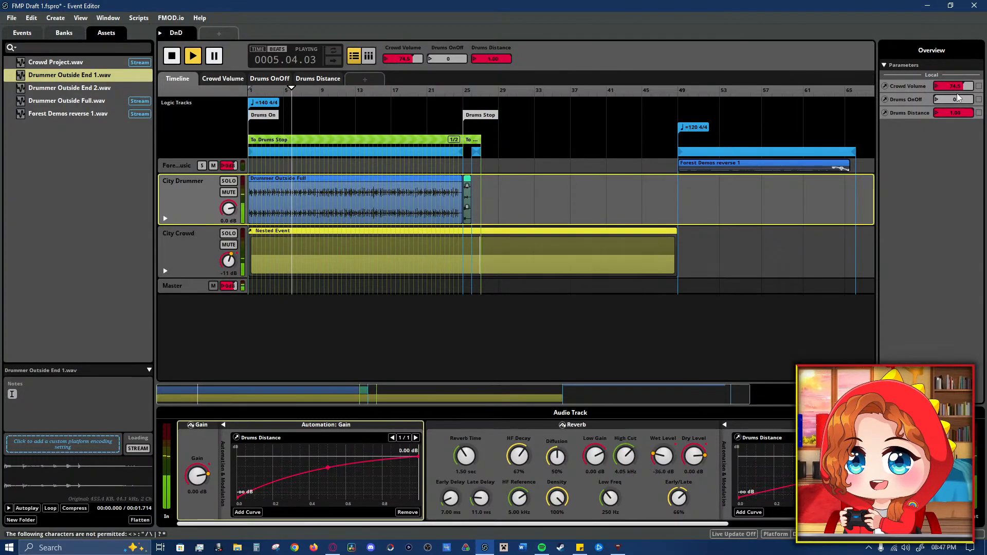
{"action": "left_click_drag", "start_coordinate": [957, 113], "coordinate": [957, 129]}
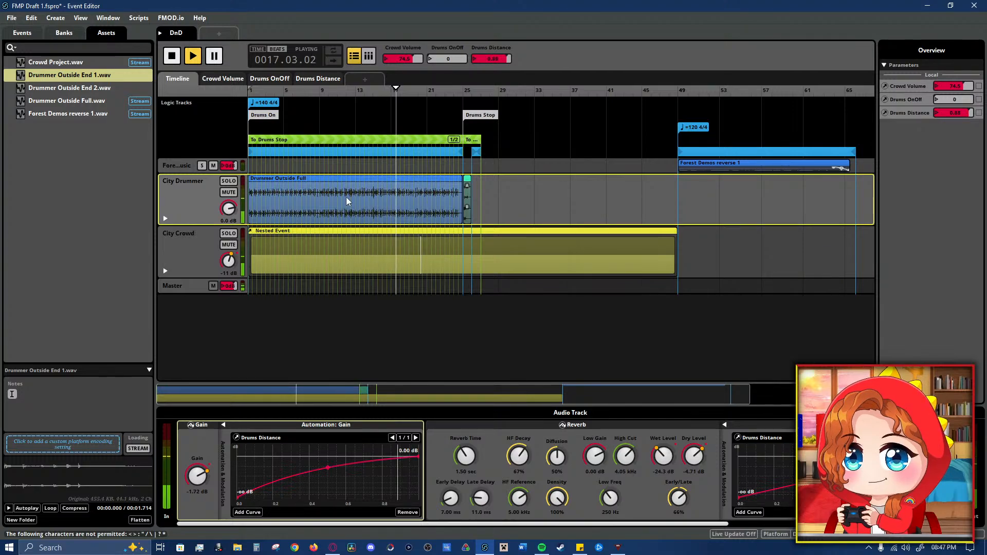
- Bend the middles of the City Drummer's Wet Level and Dry Level curves slightly upward and audition Drums Distance up to 1.00
{"action": "left_click", "coordinate": [333, 78]}
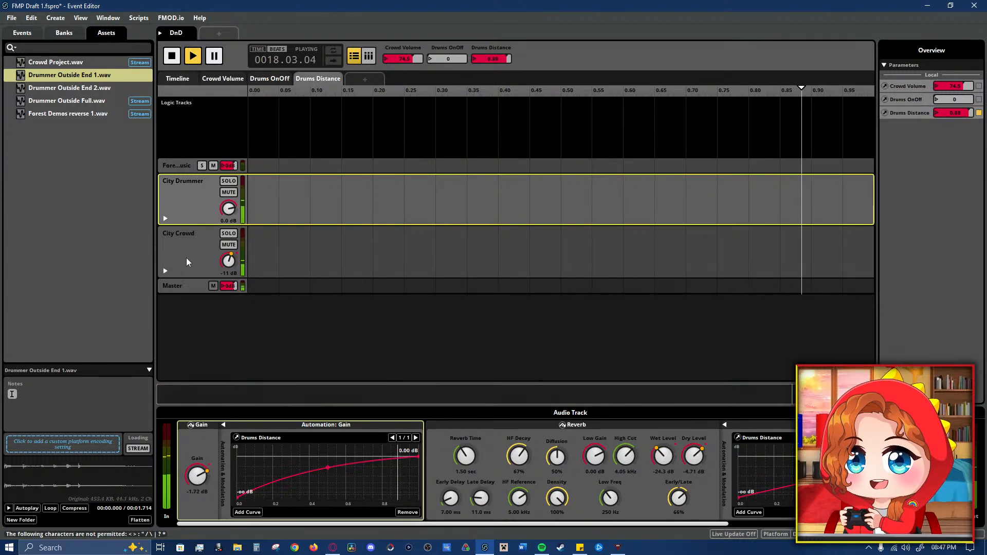
{"action": "left_click", "coordinate": [165, 219]}
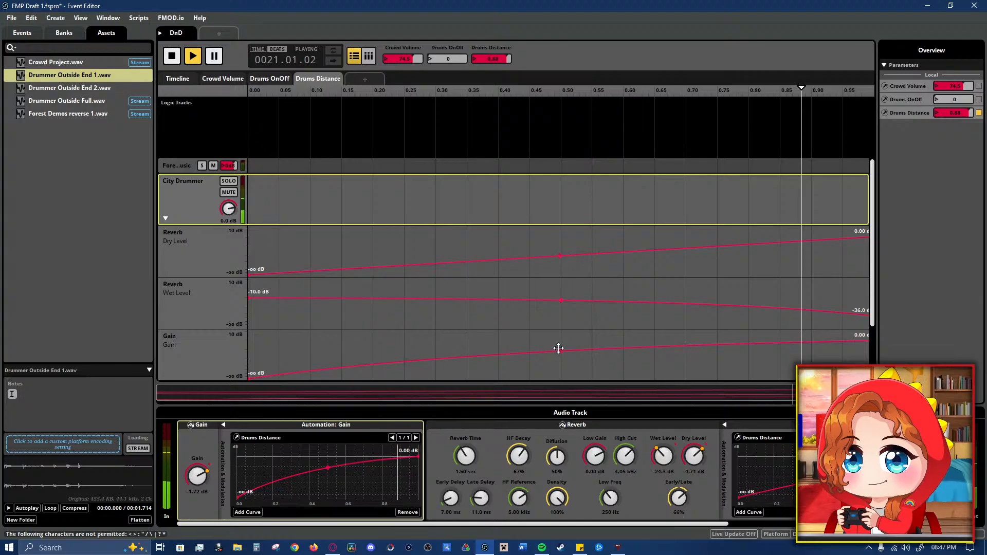
{"action": "left_click_drag", "start_coordinate": [561, 300], "coordinate": [561, 299]}
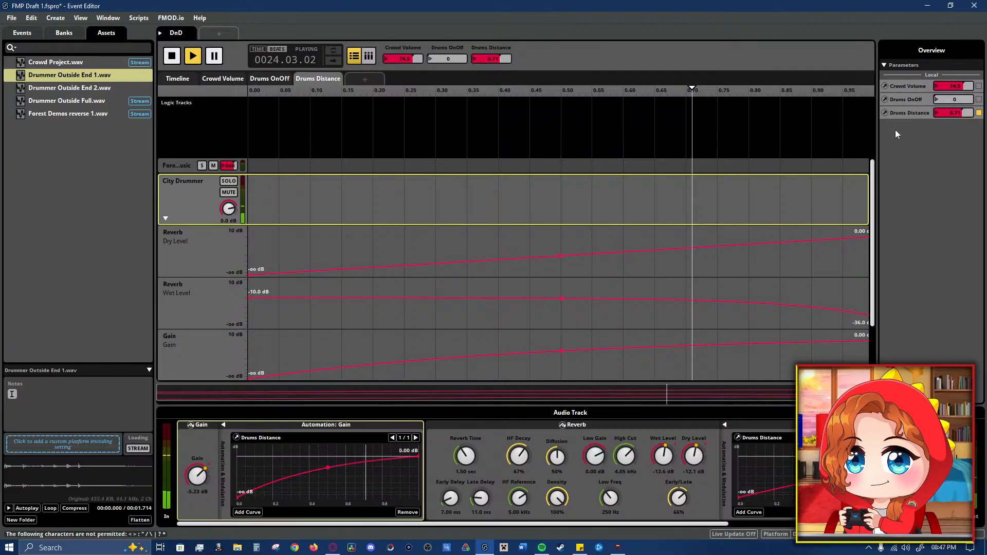
{"action": "left_click_drag", "start_coordinate": [562, 256], "coordinate": [560, 250]}
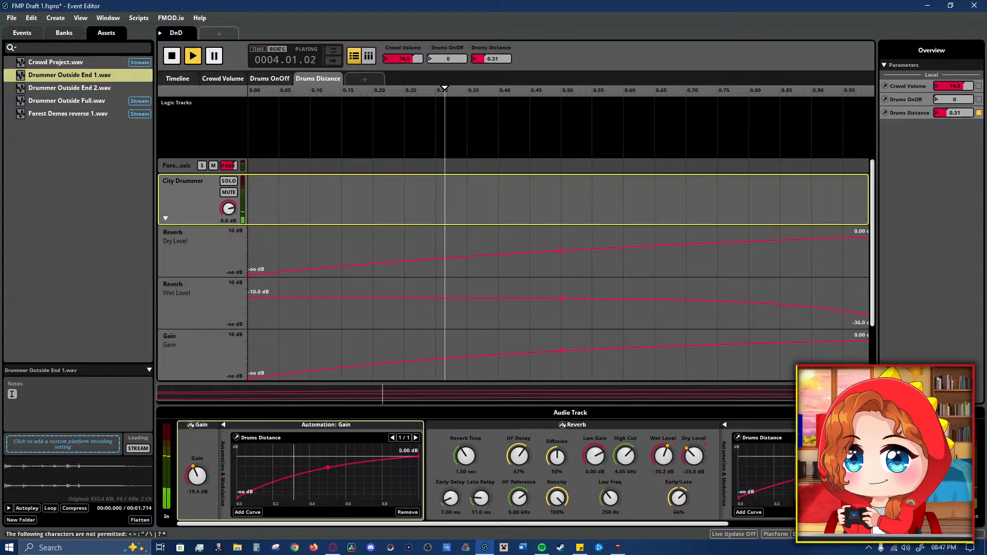
{"action": "left_click_drag", "start_coordinate": [439, 88], "coordinate": [960, 111]}
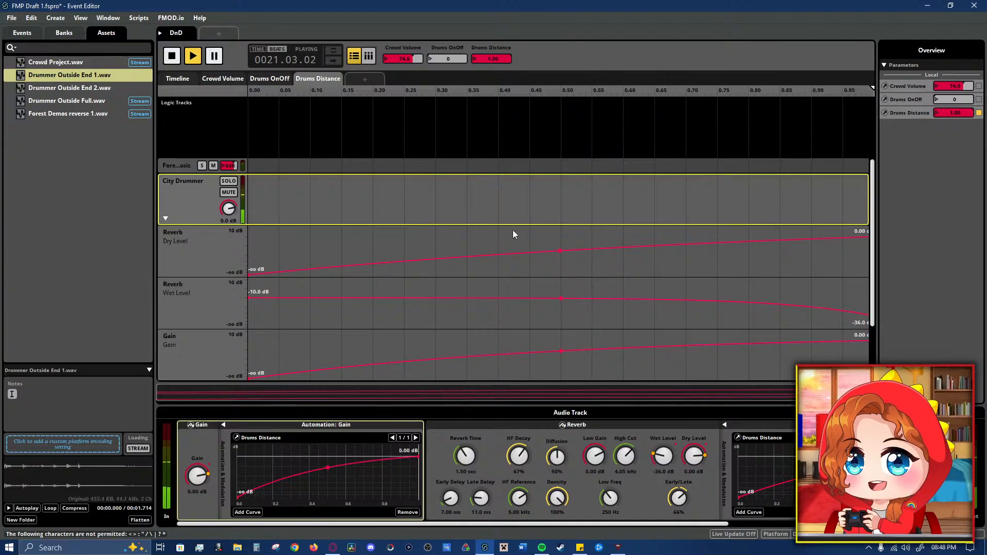
- Replay the event from the timeline and audition Drums Distance at 0.62, 0.30 and 1.00, then stop playback
{"action": "left_click", "coordinate": [178, 78]}
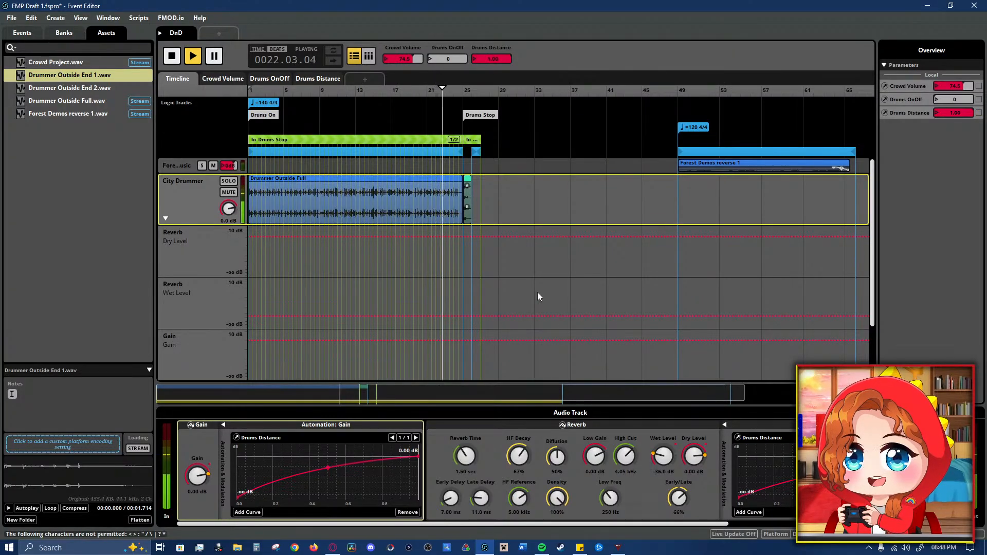
{"action": "key", "text": "space"}
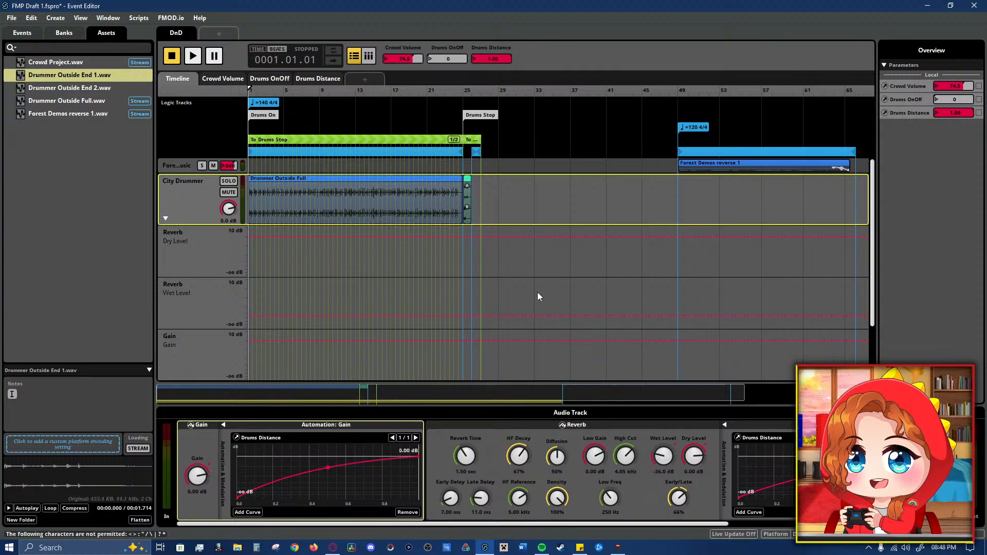
{"action": "key", "text": "space"}
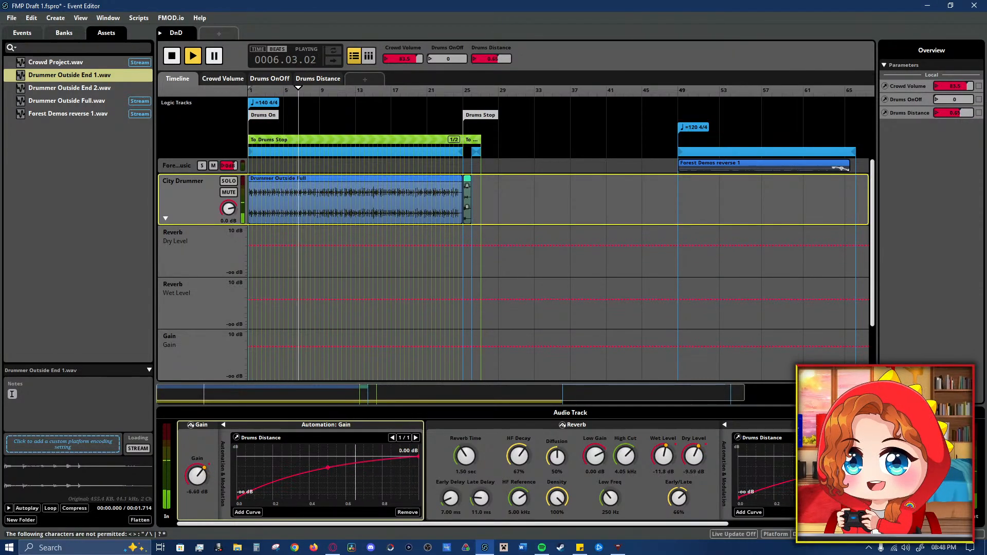
{"action": "left_click_drag", "start_coordinate": [962, 115], "coordinate": [961, 113]}
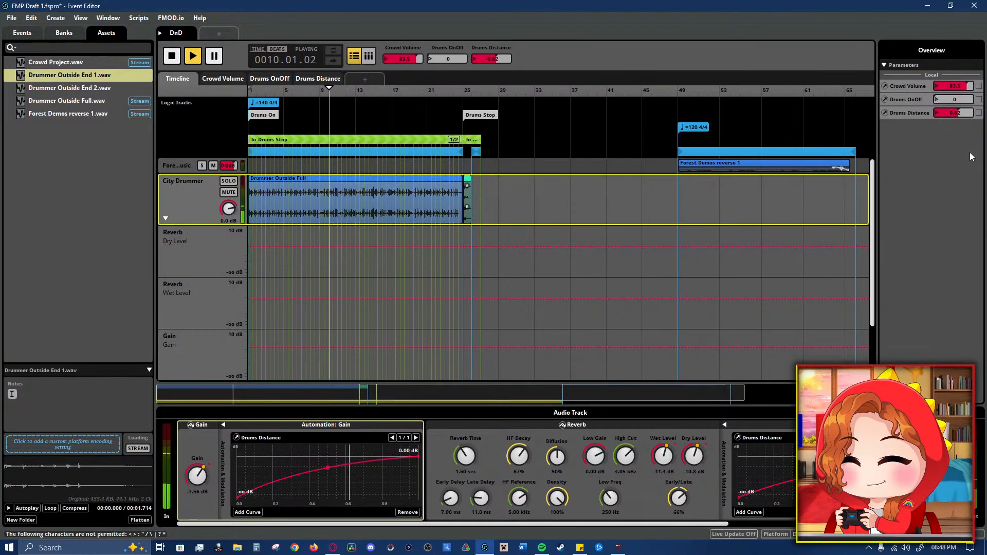
{"action": "left_click_drag", "start_coordinate": [953, 117], "coordinate": [953, 138]}
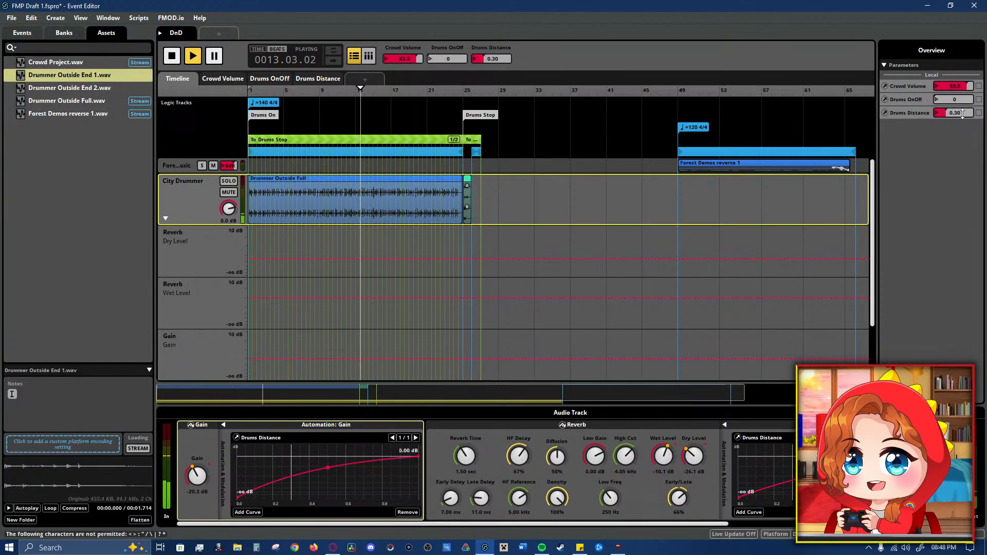
{"action": "left_click_drag", "start_coordinate": [963, 114], "coordinate": [963, 76]}
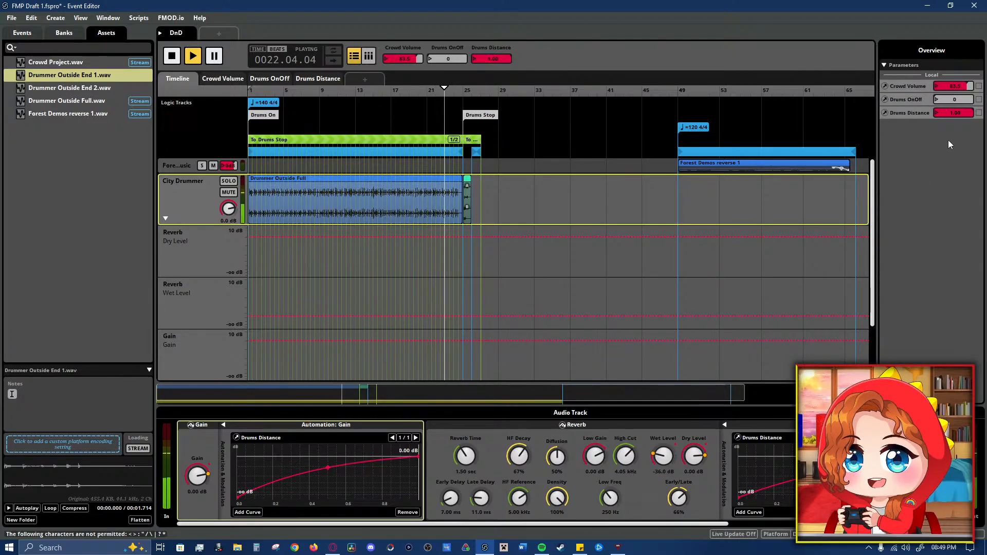
{"action": "key", "text": "space"}
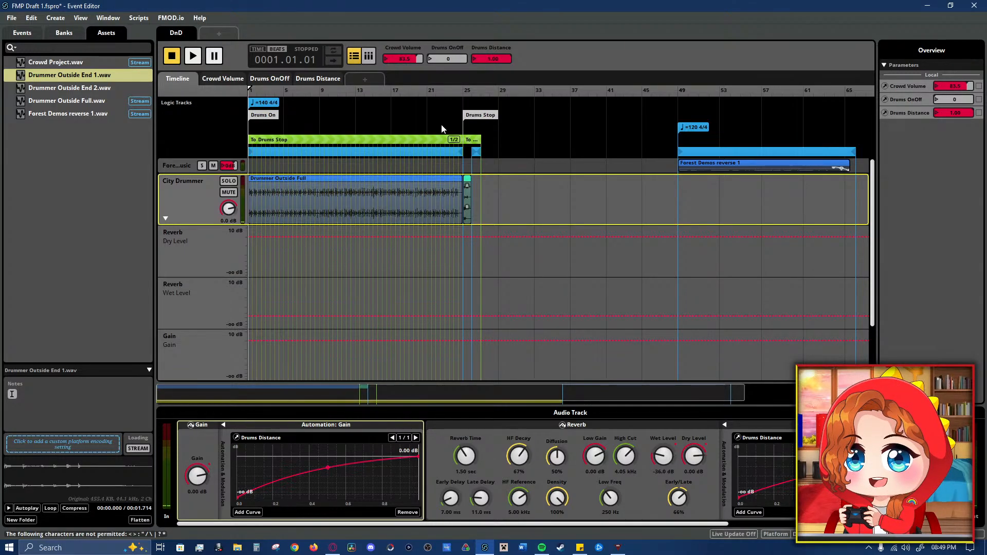
- Collapse the City Drummer's automation lanes and select the forest music track to show its effects
{"action": "left_click", "coordinate": [165, 218]}
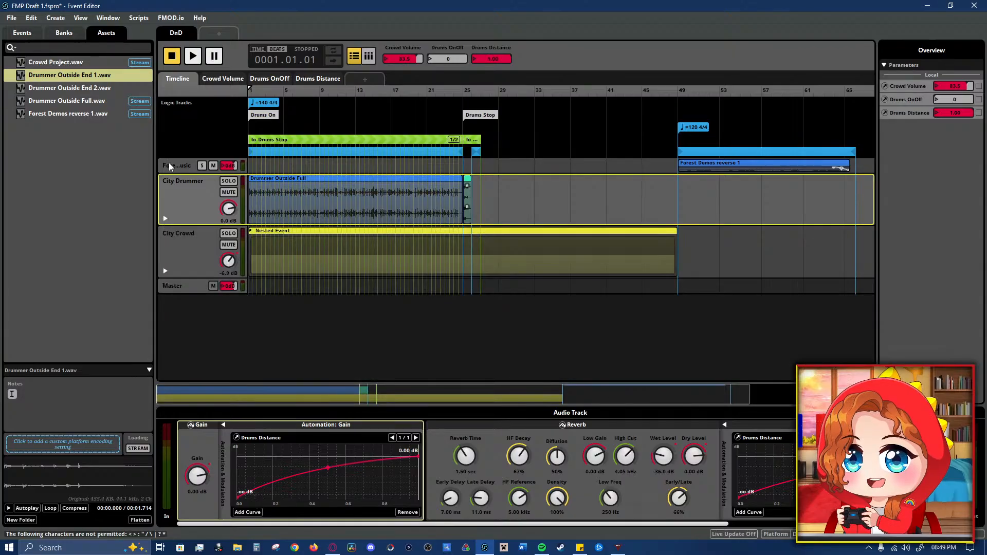
{"action": "left_click", "coordinate": [176, 167]}
{"action": "left_click", "coordinate": [185, 199]}
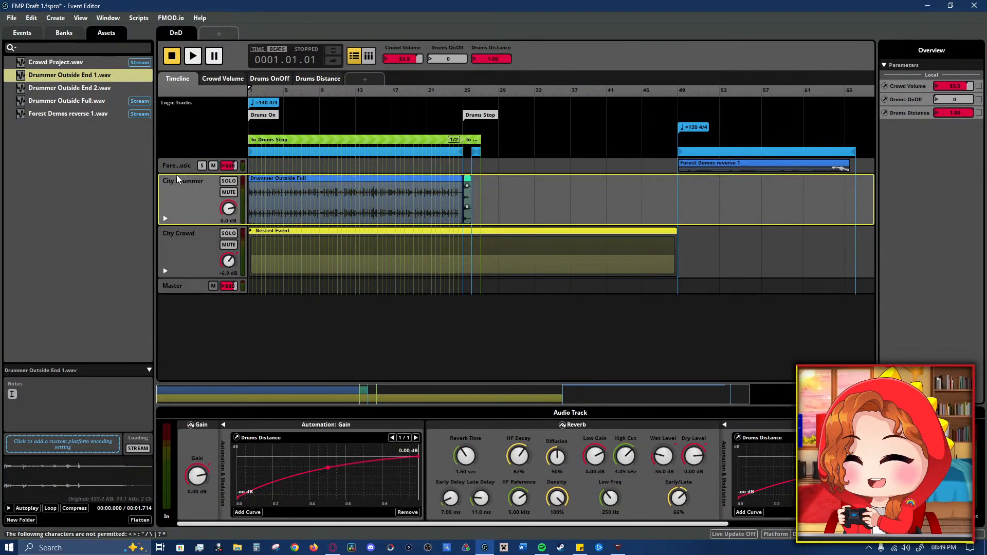
{"action": "left_click", "coordinate": [177, 168]}
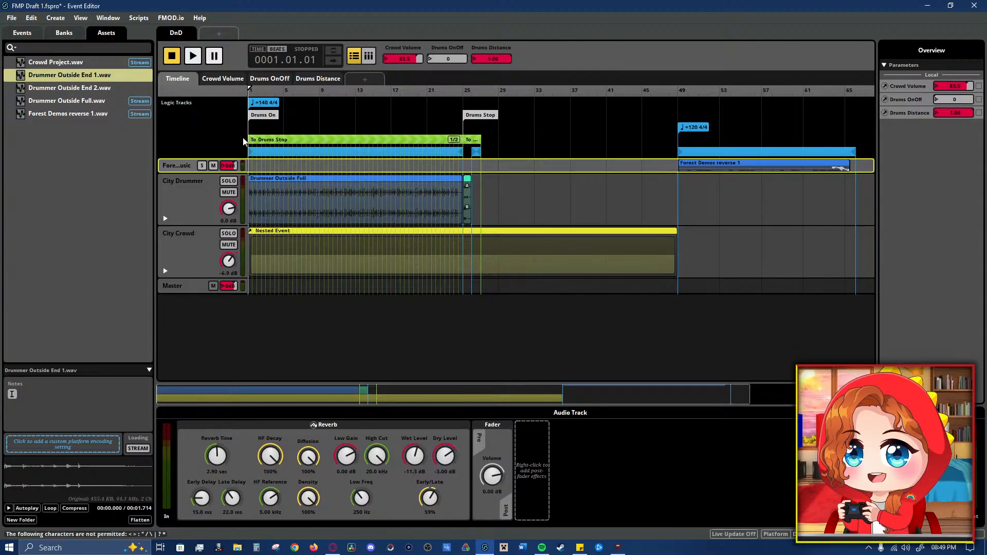
- Shorten the City Crowd track's Nested Event to end at about bar 27 and play the event briefly
{"action": "left_click", "coordinate": [592, 263]}
{"action": "left_click_drag", "start_coordinate": [677, 259], "coordinate": [479, 261]}
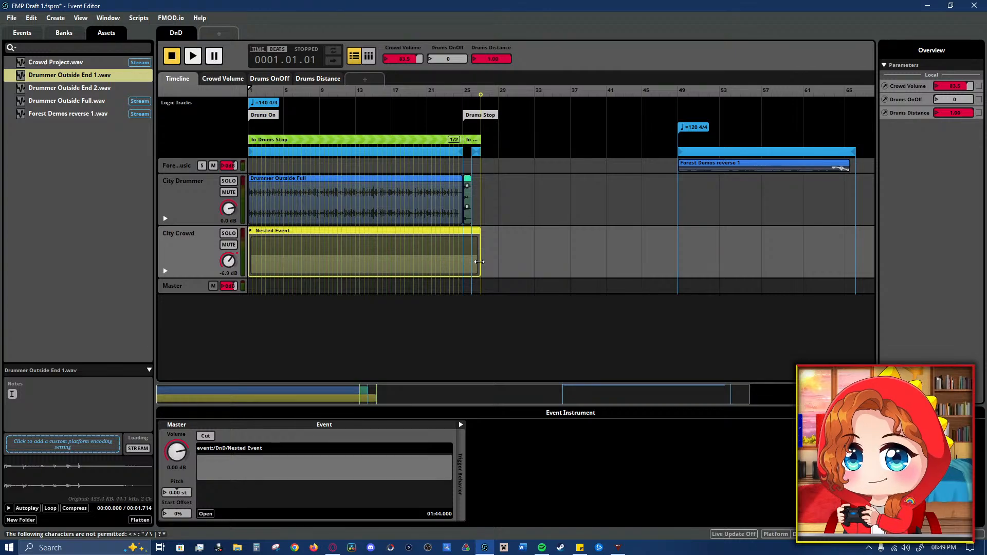
{"action": "key", "text": "space"}
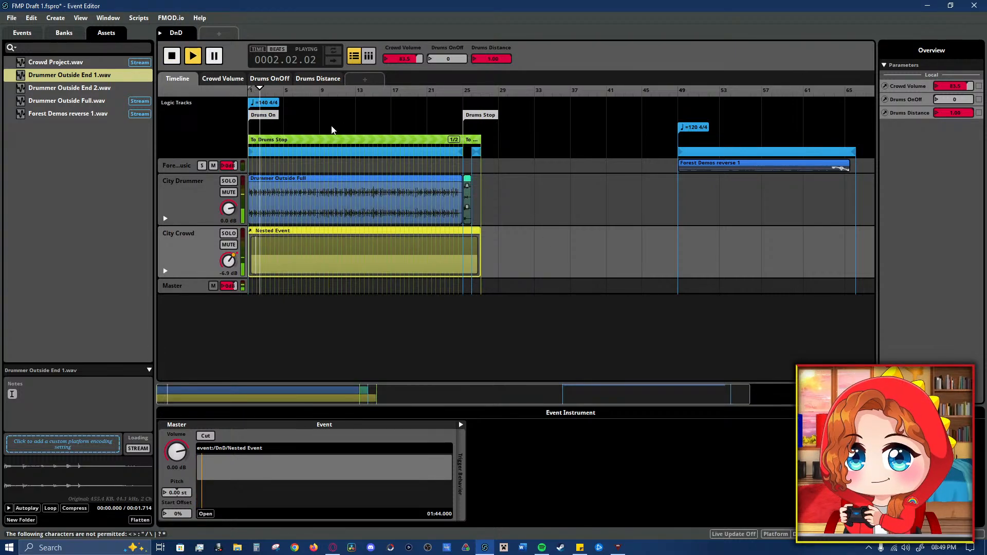
{"action": "key", "text": "space"}
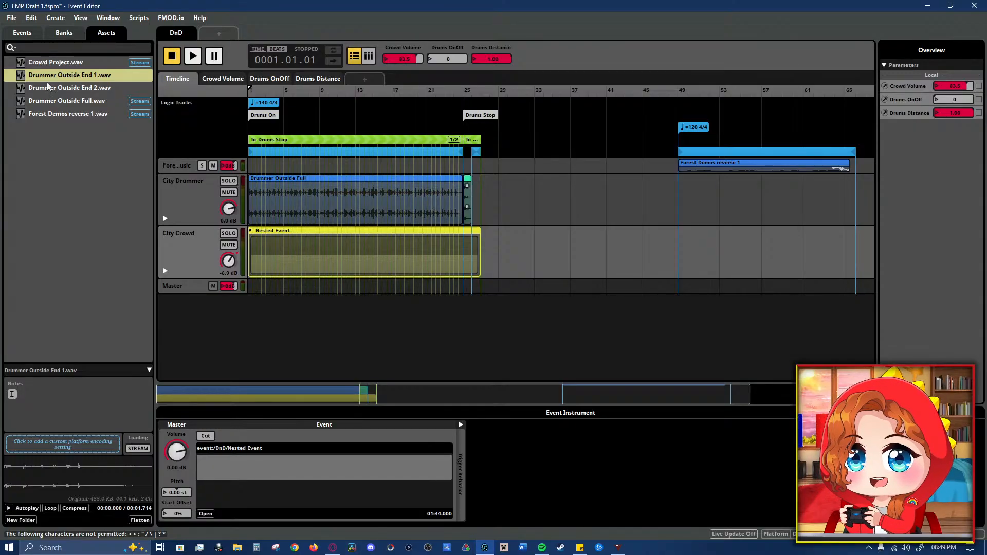
- Rename the DnD event as City and reopen it in the editor
{"action": "left_click", "coordinate": [22, 37]}
{"action": "double_click", "coordinate": [40, 65]}
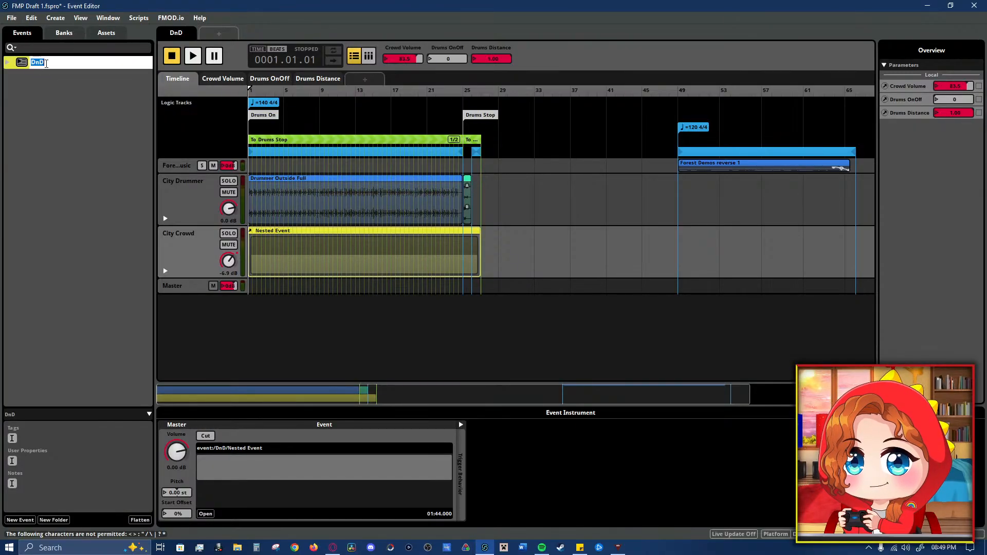
{"action": "type", "text": "City"}
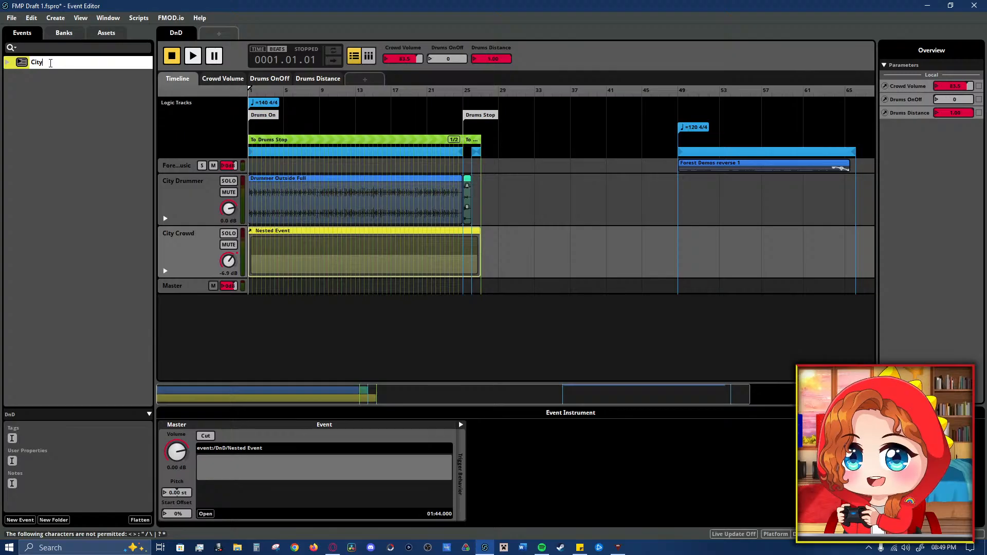
{"action": "key", "text": "Return"}
{"action": "left_click", "coordinate": [70, 82]}
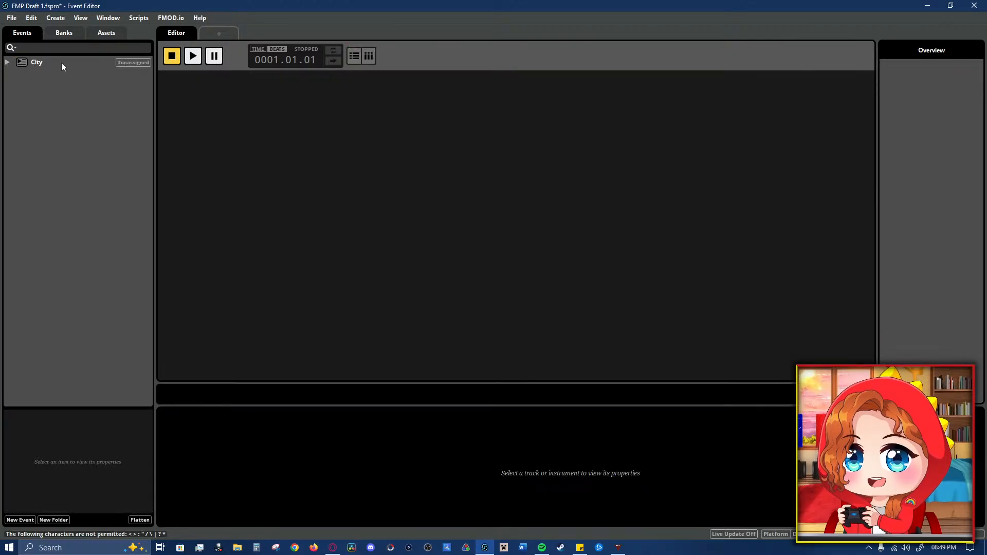
{"action": "left_click", "coordinate": [61, 63]}
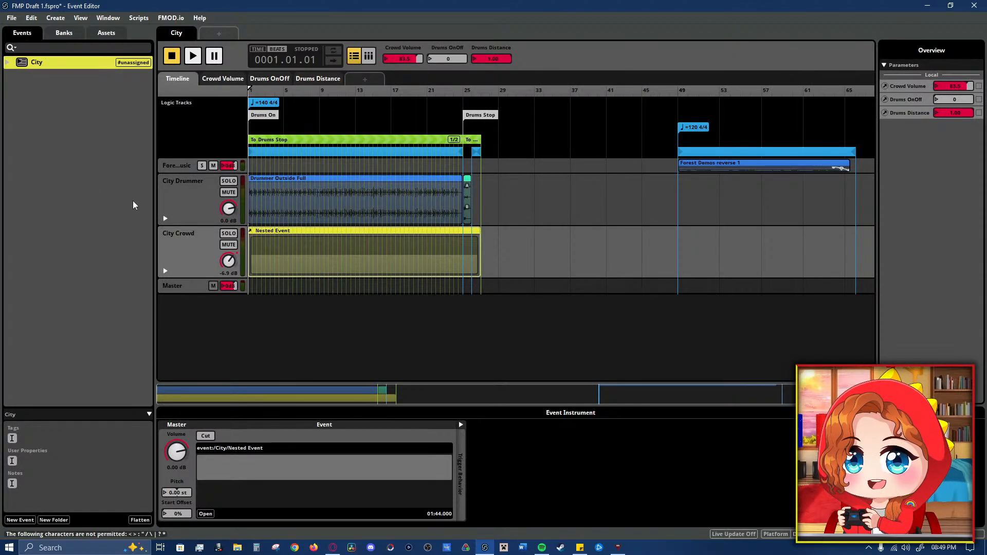
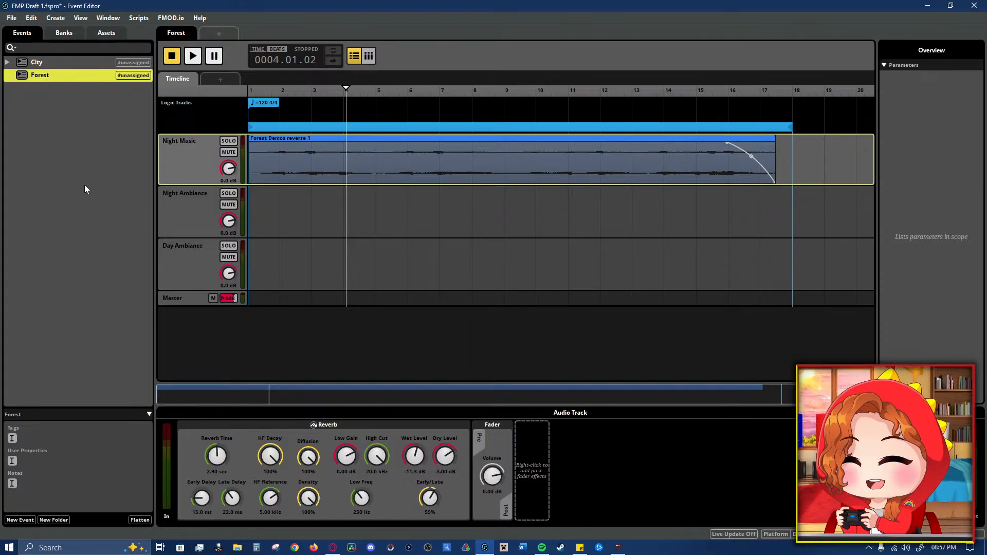
- Select the Forest event and mute its Night Music track
{"action": "left_click", "coordinate": [66, 153]}
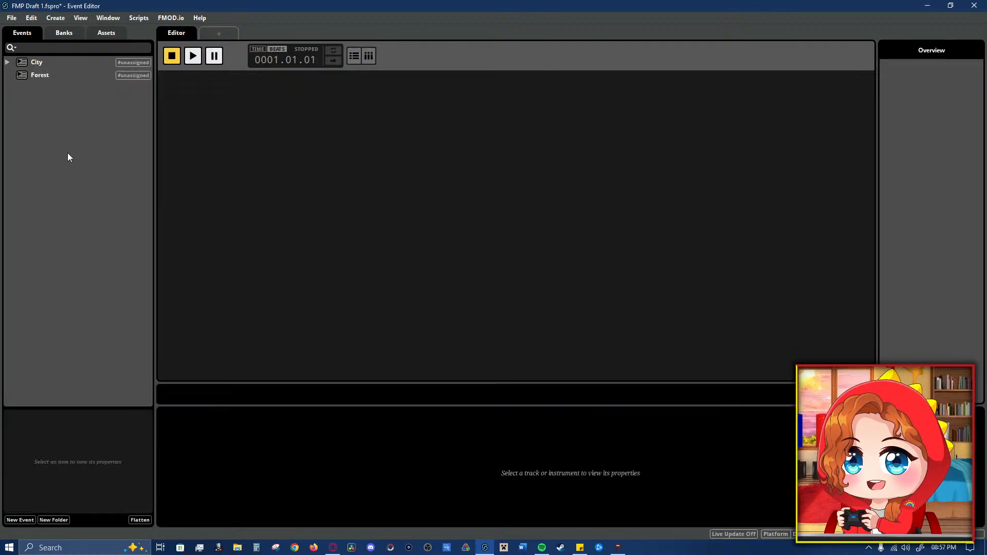
{"action": "left_click", "coordinate": [72, 75]}
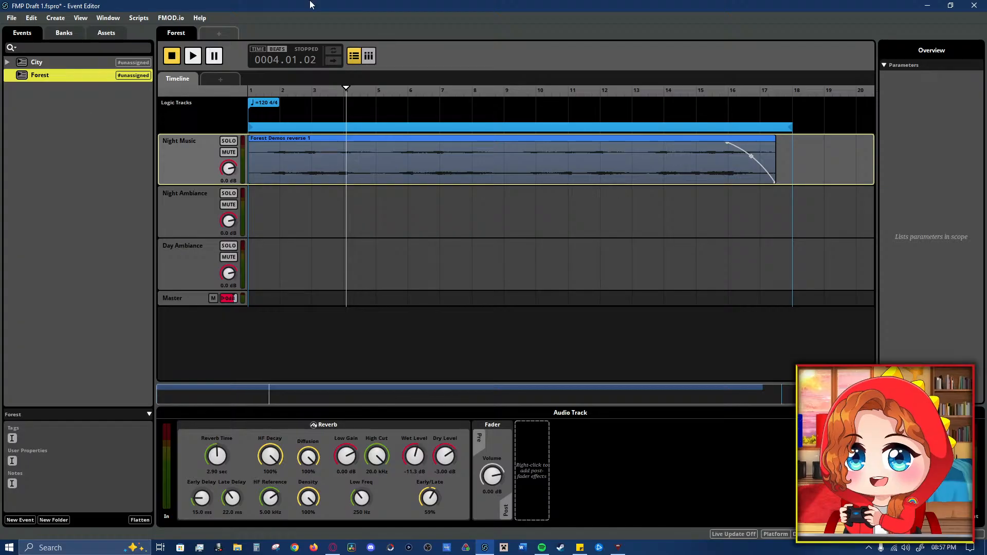
{"action": "left_click", "coordinate": [227, 155]}
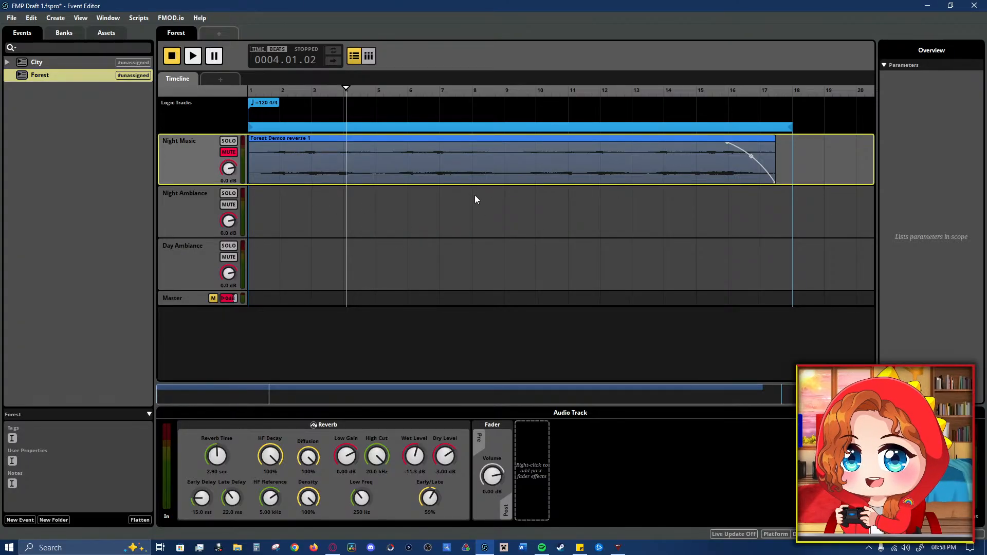
- Resize the Forest event's loop region so that it ends at bar 17
{"action": "left_click", "coordinate": [638, 178]}
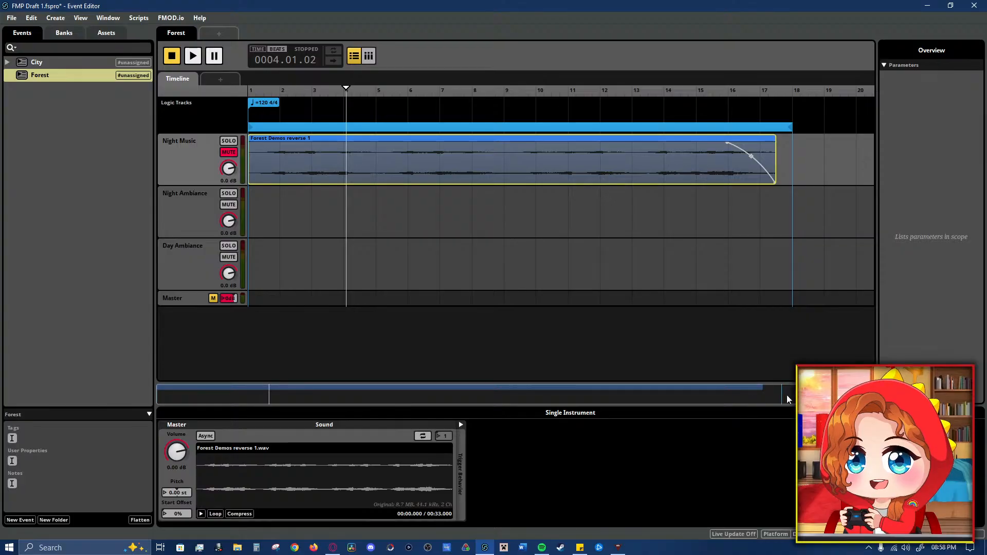
{"action": "left_click_drag", "start_coordinate": [791, 128], "coordinate": [962, 125]}
{"action": "left_click_drag", "start_coordinate": [525, 394], "coordinate": [156, 395]}
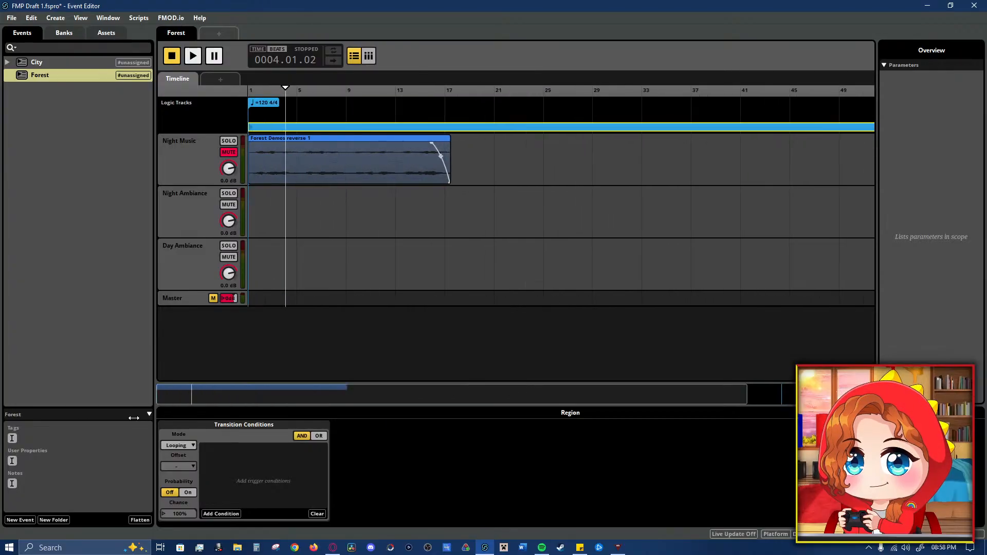
{"action": "left_click_drag", "start_coordinate": [747, 394], "coordinate": [782, 394]}
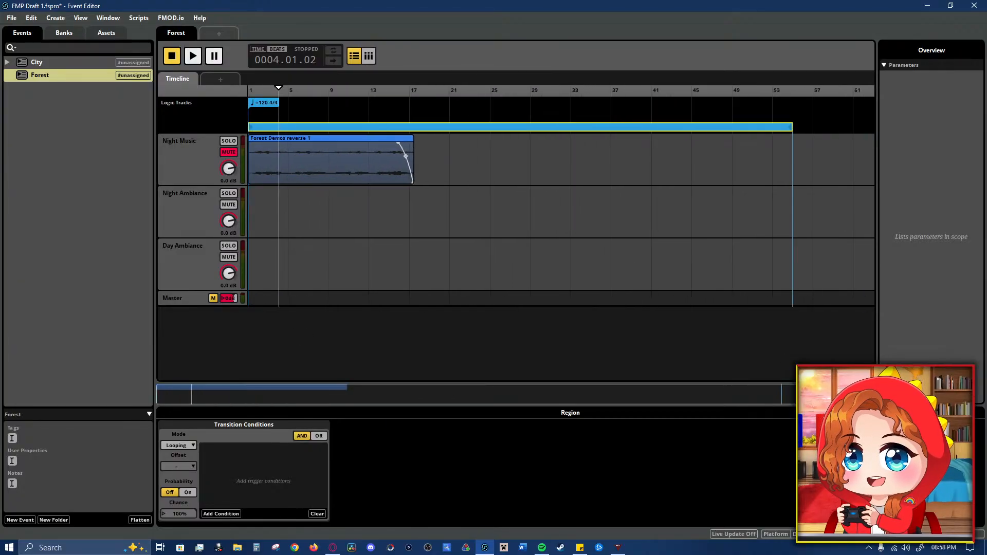
{"action": "left_click_drag", "start_coordinate": [793, 128], "coordinate": [406, 155]}
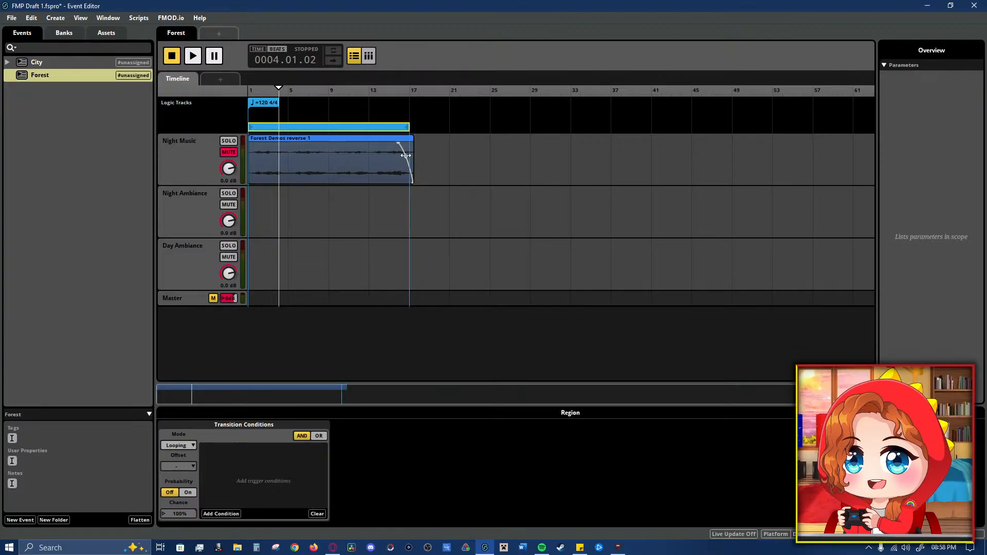
- Add an event instrument at the start of the Day Ambiance track and extend it to the loop region's end at bar 17
{"action": "left_click", "coordinate": [181, 208]}
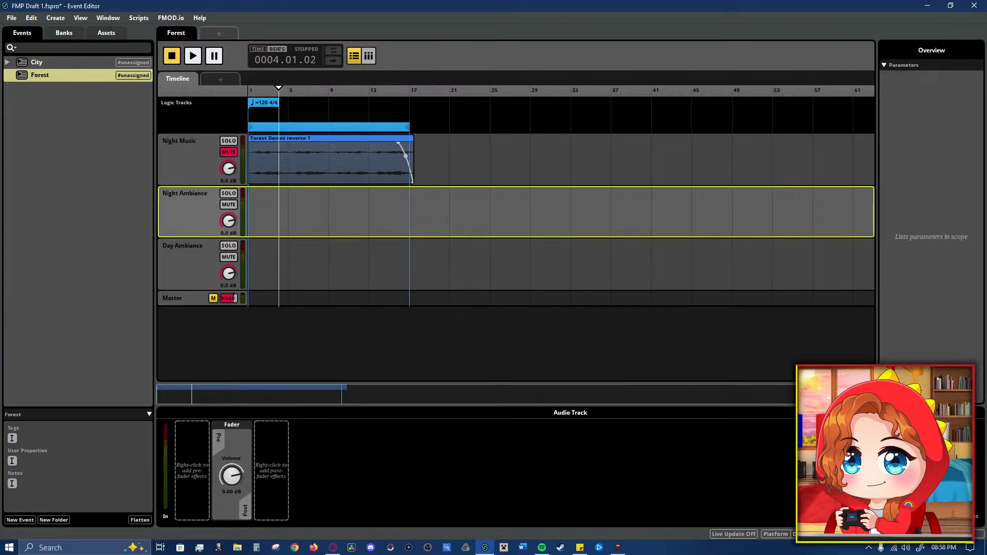
{"action": "left_click_drag", "start_coordinate": [872, 395], "coordinate": [682, 396]}
{"action": "left_click", "coordinate": [179, 270]}
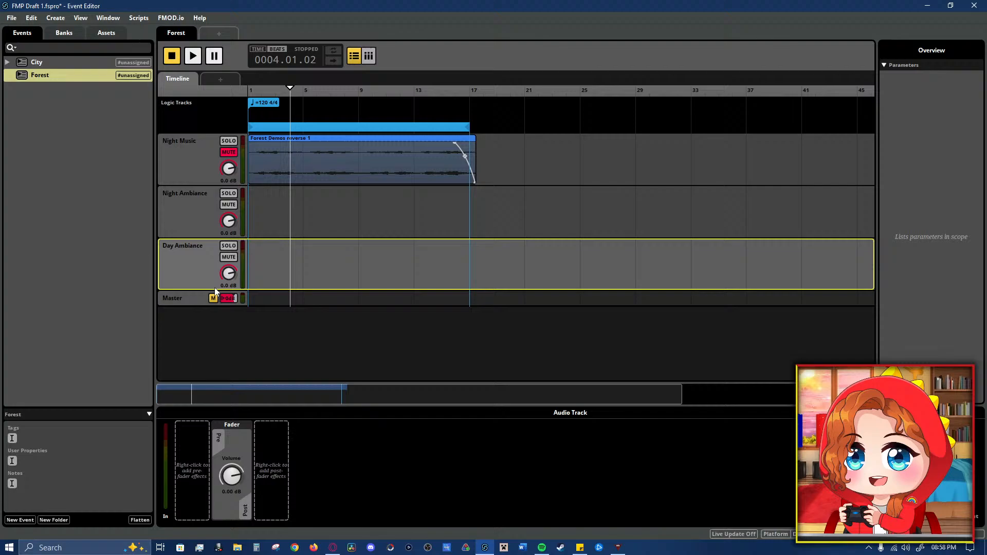
{"action": "right_click", "coordinate": [267, 269]}
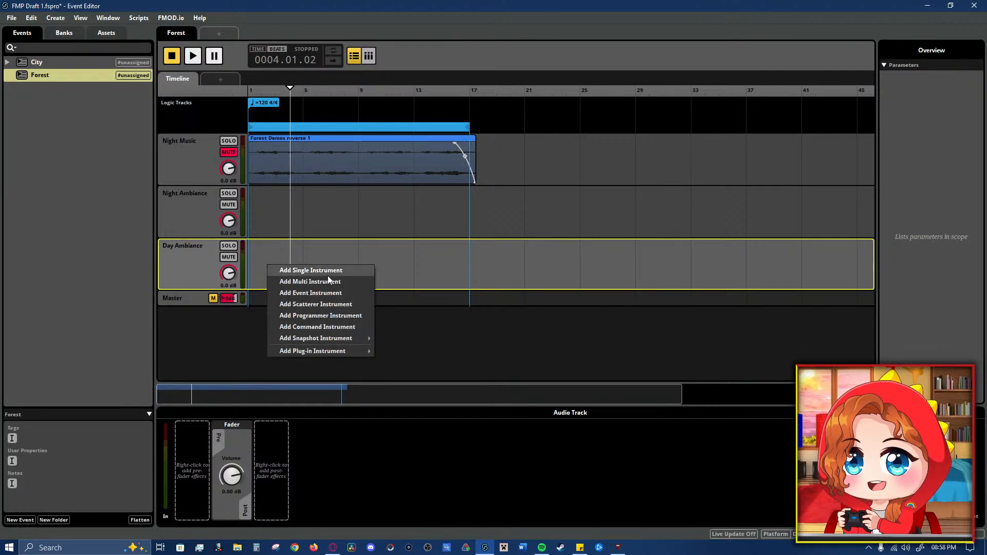
{"action": "left_click", "coordinate": [354, 295]}
{"action": "left_click_drag", "start_coordinate": [297, 255], "coordinate": [469, 271]}
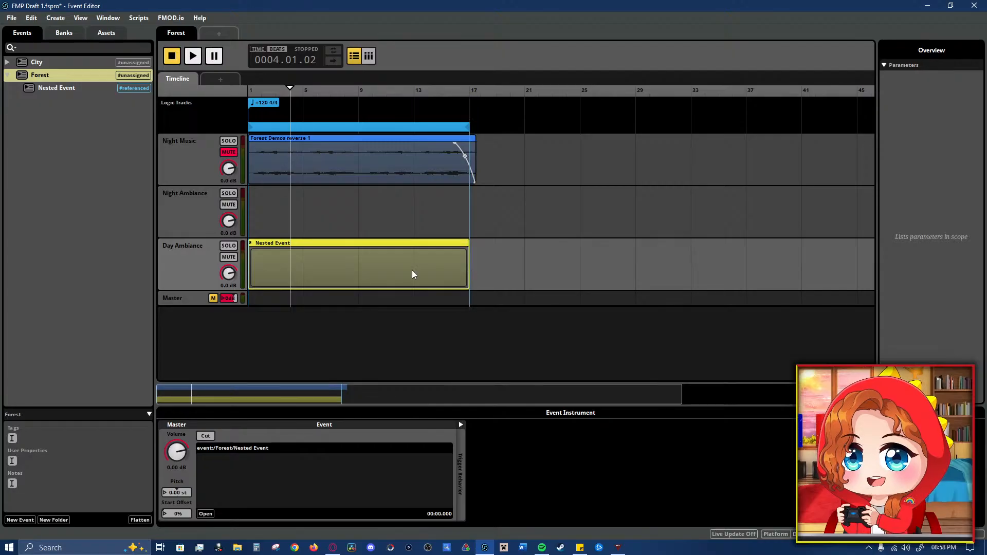
- Open the Day Ambiance track's Nested Event and rename its audio track as Daytime
{"action": "double_click", "coordinate": [296, 276]}
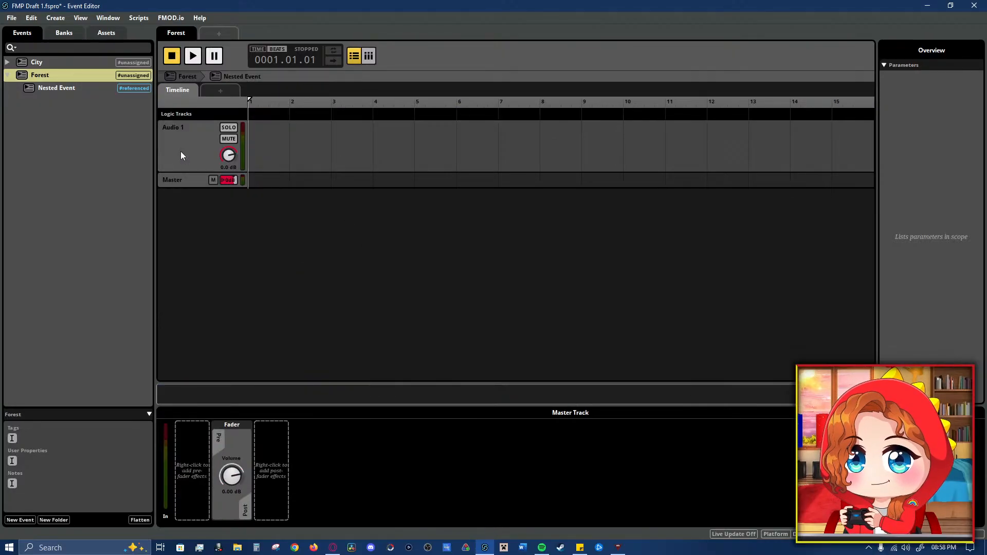
{"action": "left_click", "coordinate": [183, 130]}
{"action": "double_click", "coordinate": [186, 128]}
{"action": "type", "text": "Daytime"}
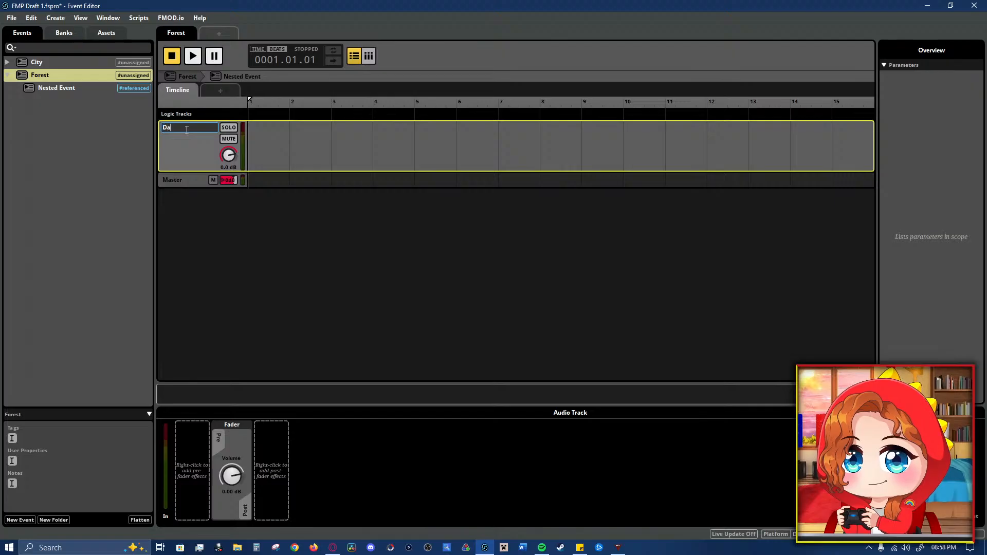
{"action": "key", "text": "Return"}
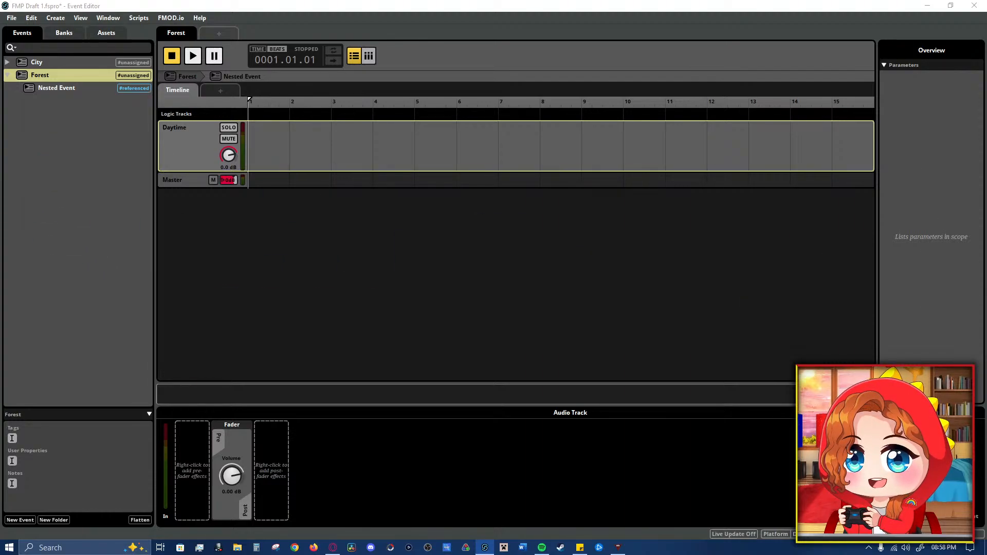
{"action": "left_click", "coordinate": [115, 35]}
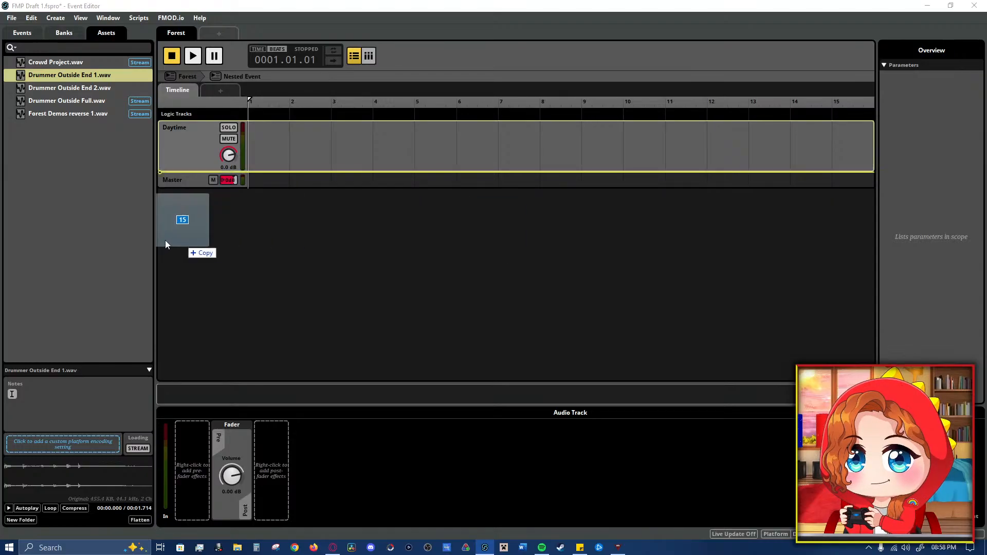
{"action": "left_click_drag", "start_coordinate": [165, 239], "coordinate": [42, 198]}
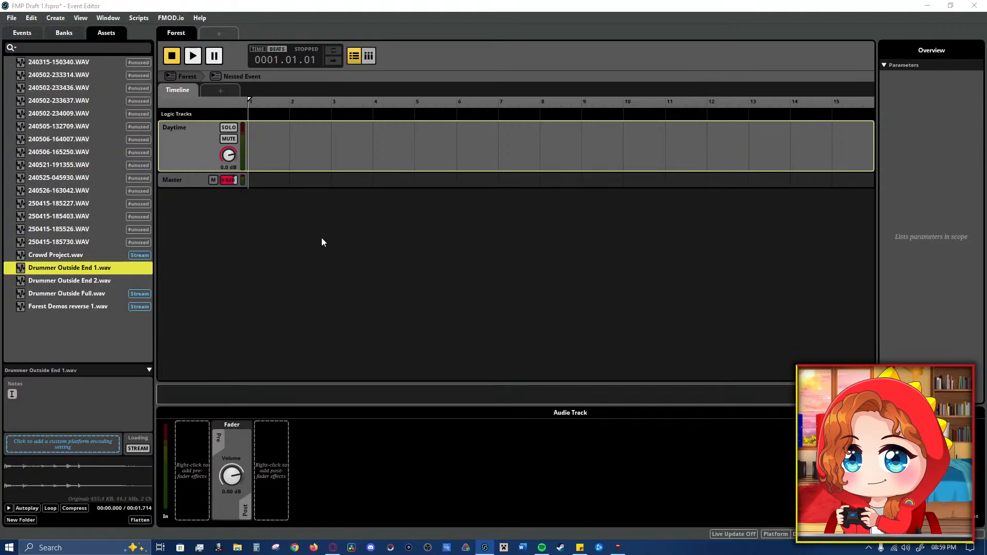
{"action": "left_click", "coordinate": [101, 247]}
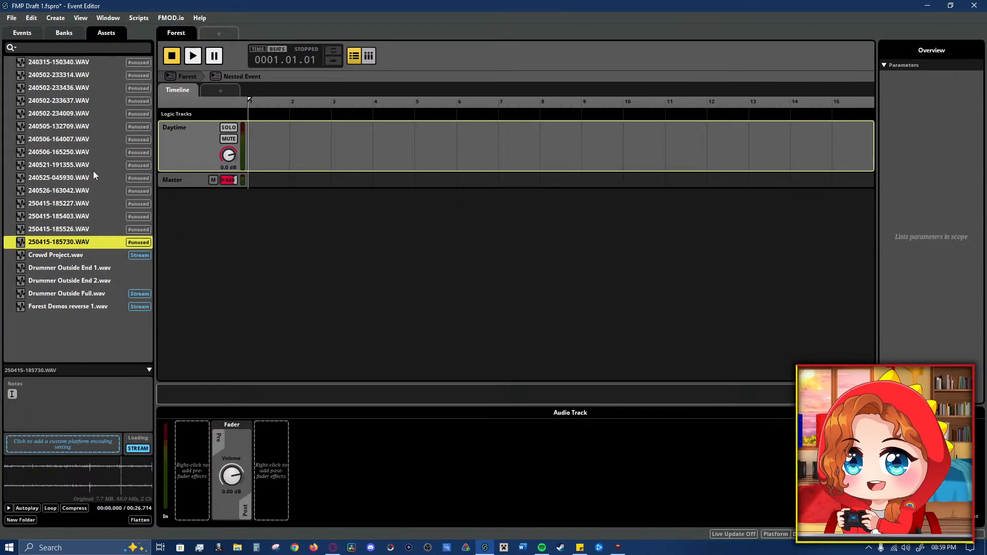
- Place 240315-150340.WAV on the Daytime track, audition it from the start and bar 4, and delete it
{"action": "left_click", "coordinate": [76, 64]}
{"action": "left_click_drag", "start_coordinate": [82, 69], "coordinate": [325, 151]}
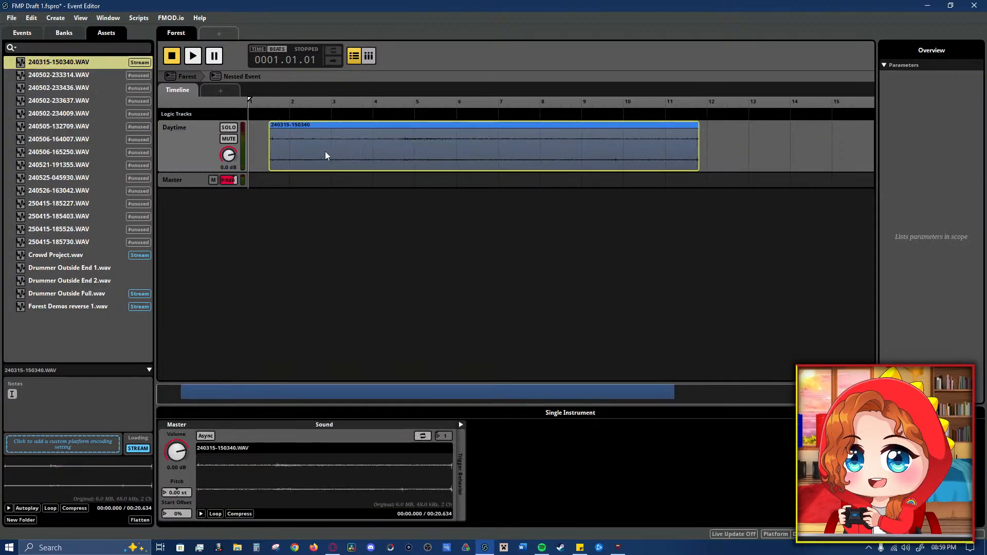
{"action": "key", "text": "space"}
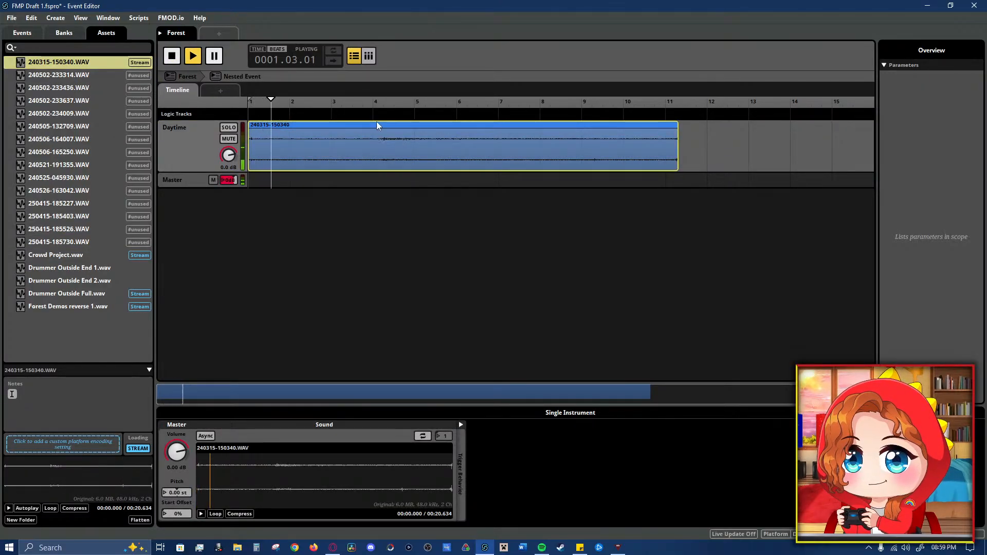
{"action": "left_click", "coordinate": [383, 110]}
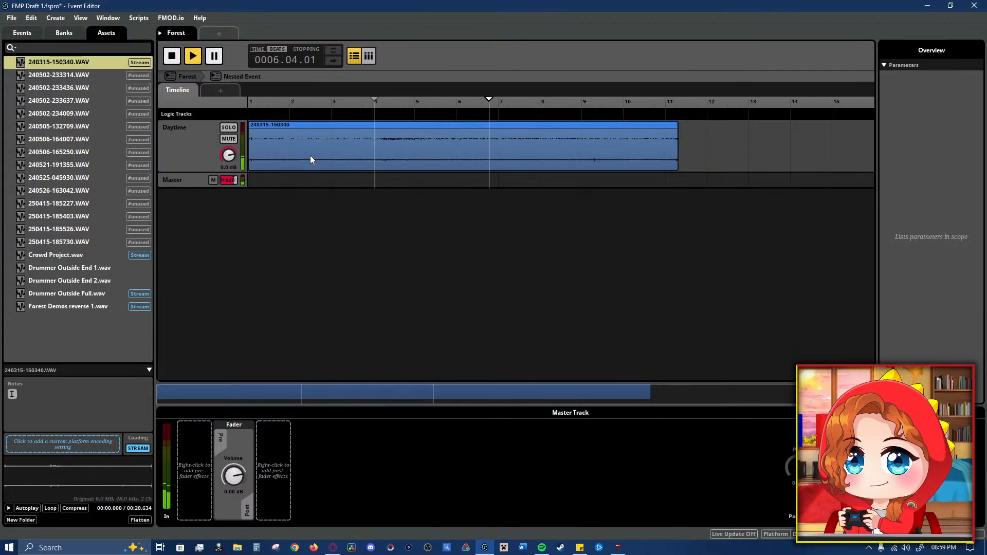
{"action": "key", "text": "space"}
{"action": "left_click", "coordinate": [297, 149]}
{"action": "key", "text": "Delete"}
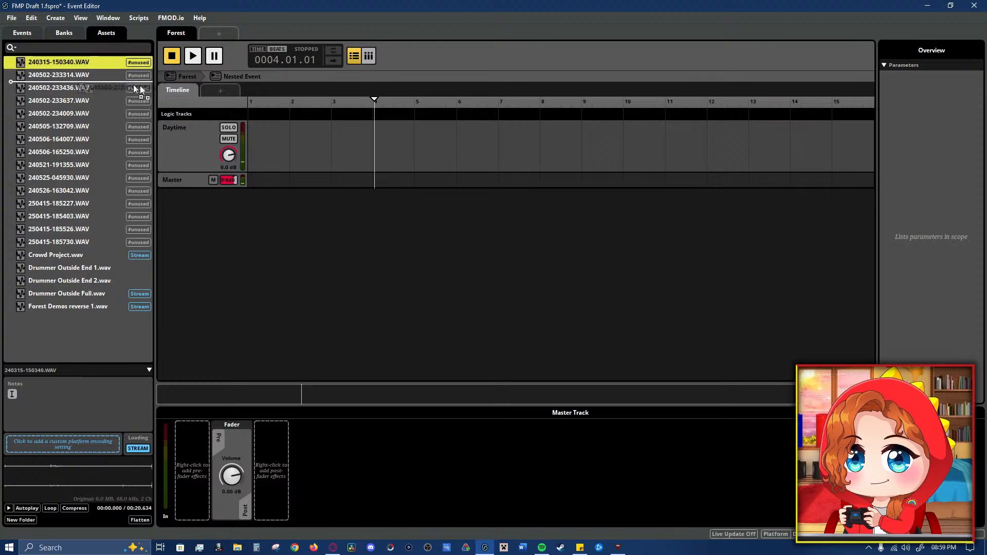
- Place 240502-233314.WAV on the Daytime track, audition it from several points up to about bar 11, and delete it
{"action": "left_click_drag", "start_coordinate": [132, 77], "coordinate": [326, 143]}
{"action": "key", "text": "space"}
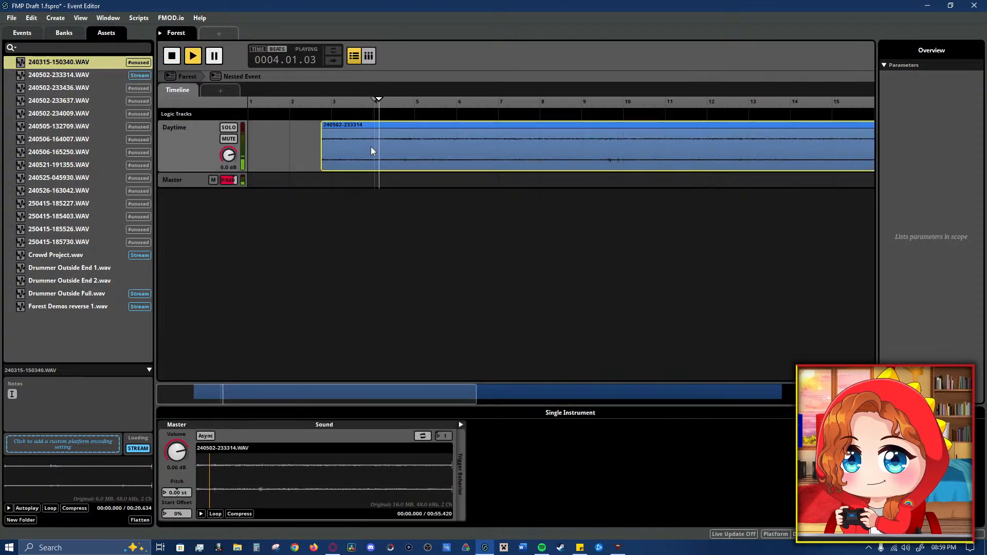
{"action": "left_click", "coordinate": [600, 114]}
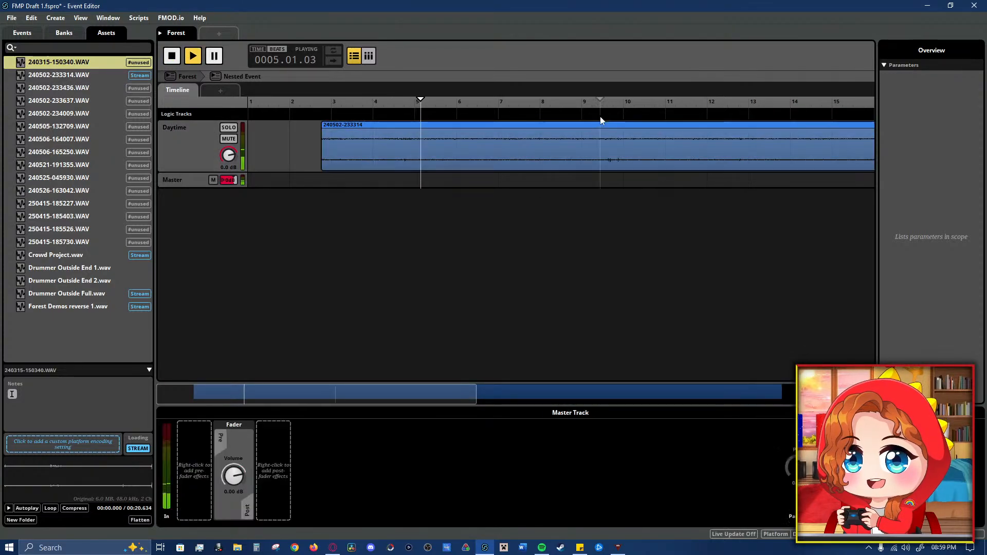
{"action": "left_click", "coordinate": [689, 117]}
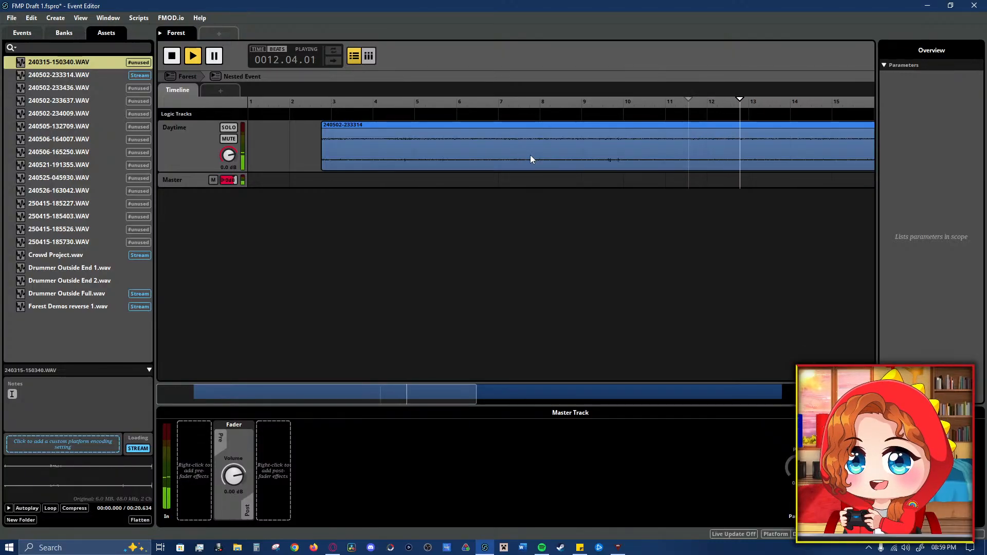
{"action": "key", "text": "space"}
{"action": "left_click", "coordinate": [369, 152]}
{"action": "key", "text": "Delete"}
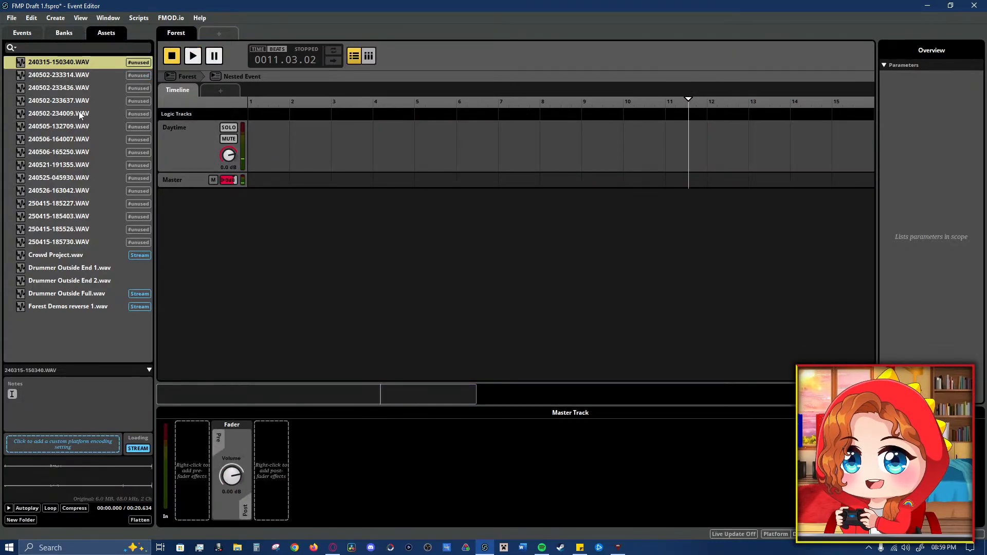
- Place 240502-233436.WAV on the Daytime track, audition it from bar 2, and delete it
{"action": "left_click_drag", "start_coordinate": [81, 93], "coordinate": [274, 150]}
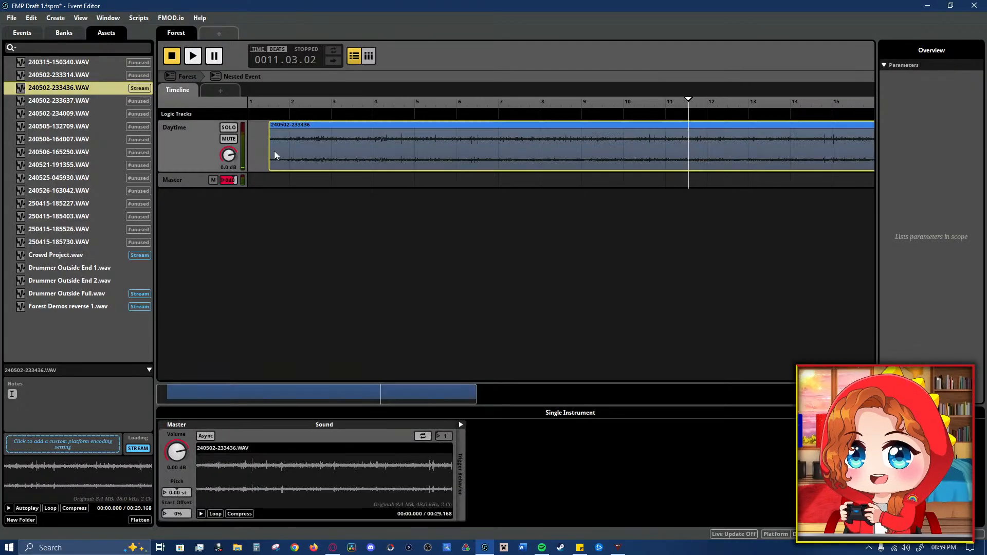
{"action": "left_click", "coordinate": [292, 102]}
{"action": "key", "text": "space"}
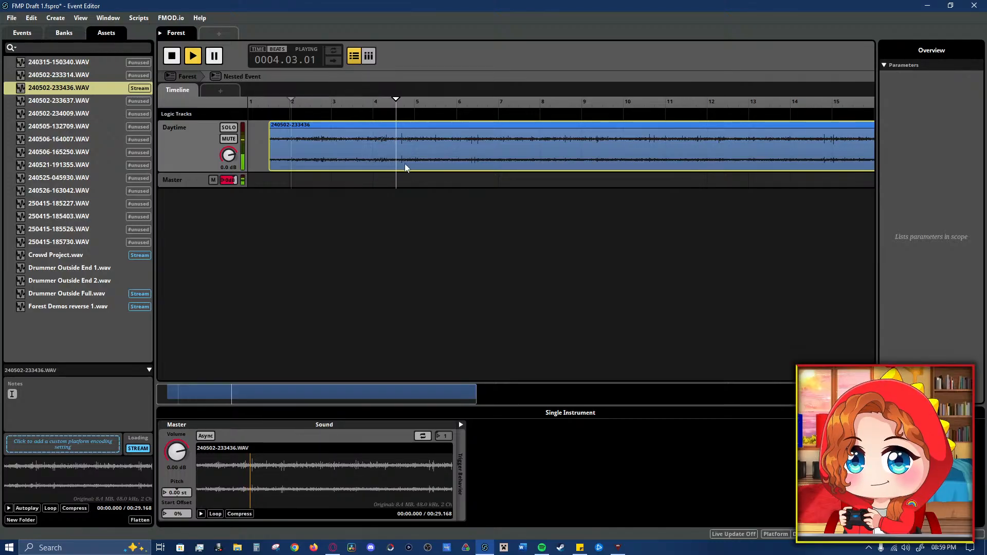
{"action": "key", "text": "space"}
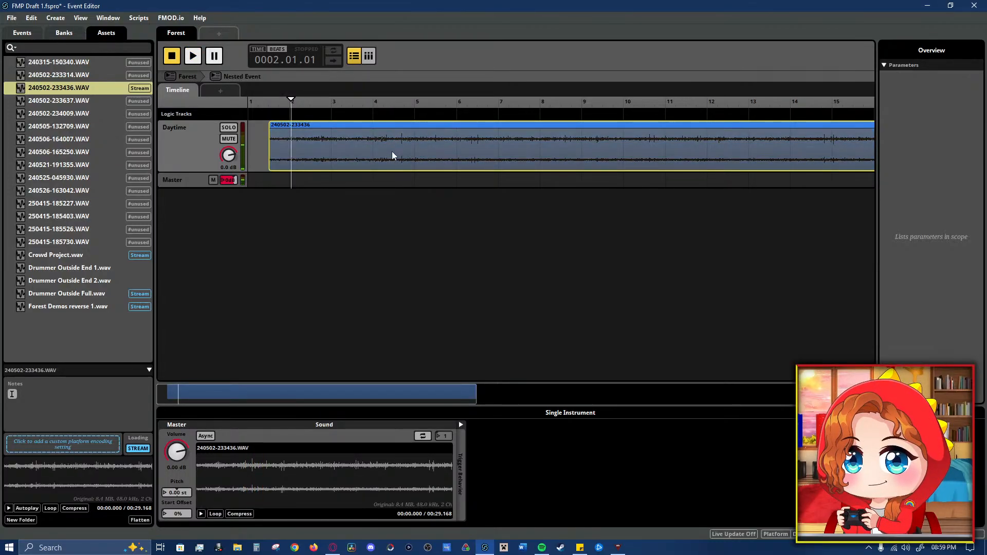
{"action": "key", "text": "Delete"}
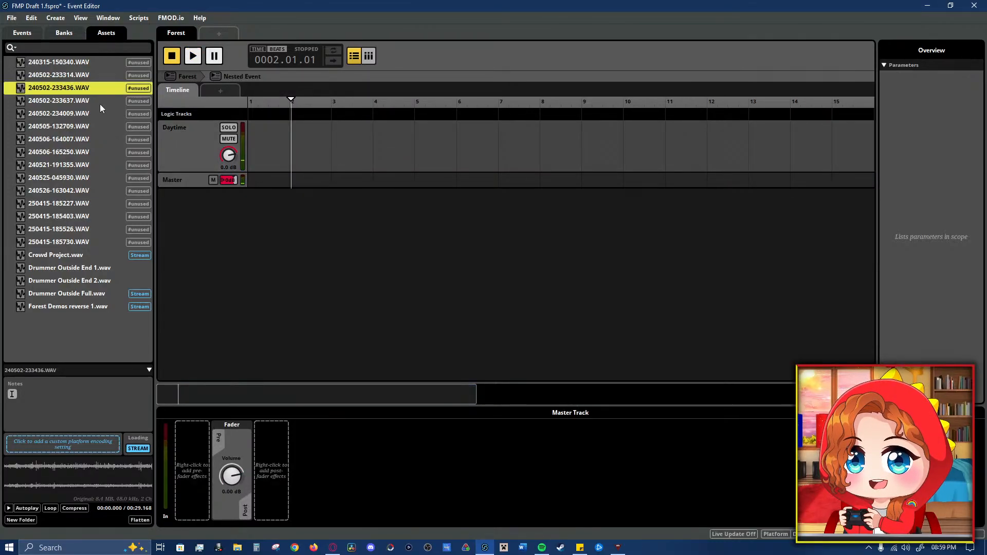
- Place 240502-233637.WAV on the Daytime track so that it starts at bar 1
{"action": "left_click", "coordinate": [74, 103]}
{"action": "left_click_drag", "start_coordinate": [74, 105], "coordinate": [335, 151]}
{"action": "left_click_drag", "start_coordinate": [403, 150], "coordinate": [292, 140]}
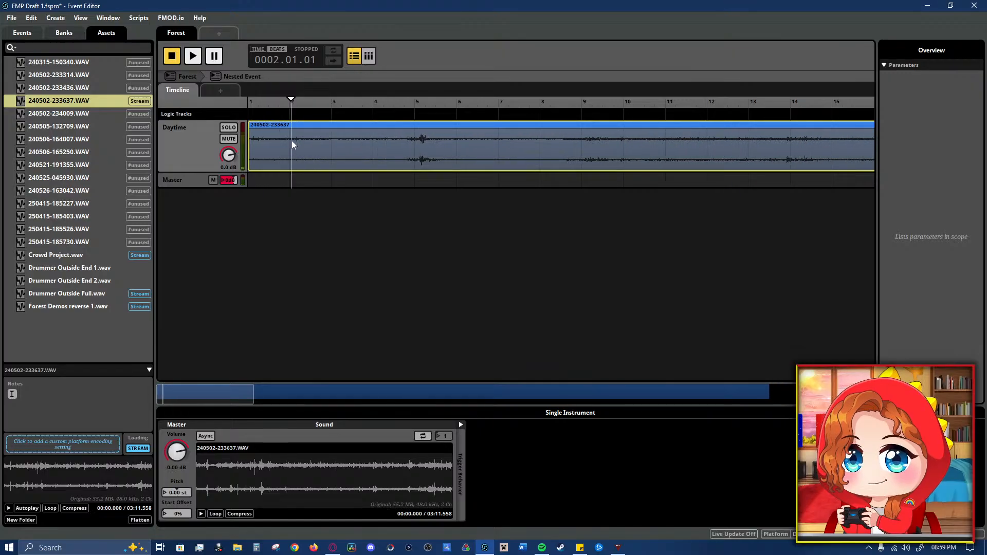
{"action": "key", "text": "space"}
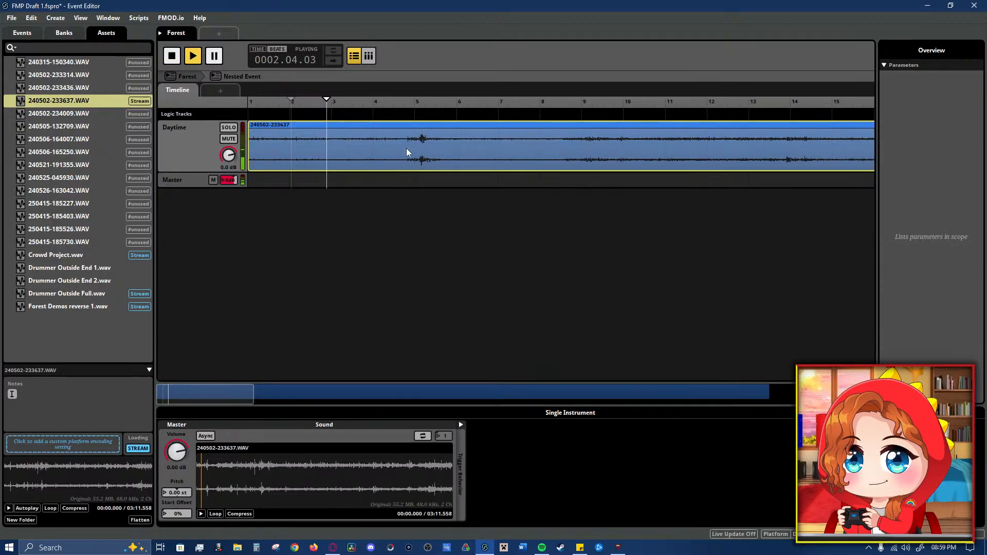
{"action": "left_click", "coordinate": [411, 103]}
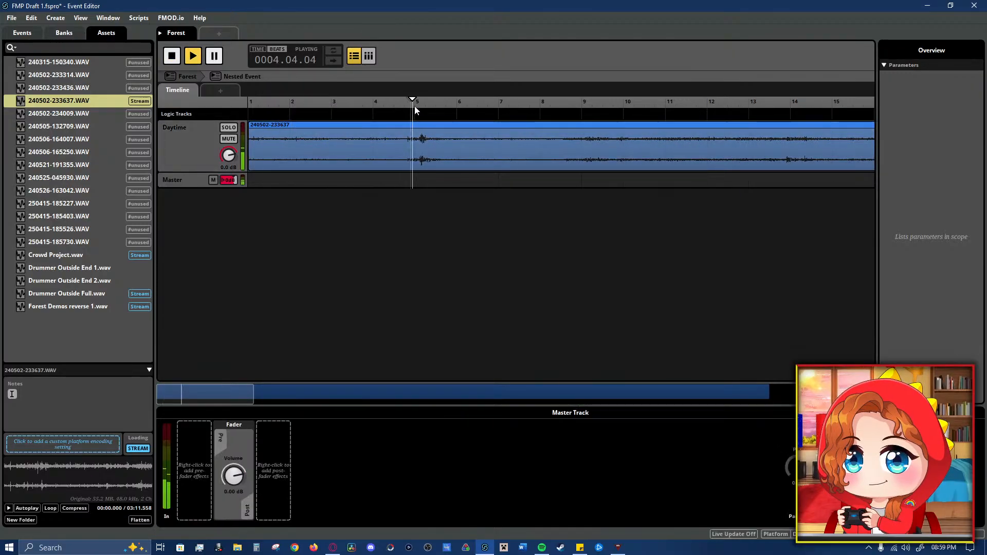
{"action": "left_click", "coordinate": [584, 109]}
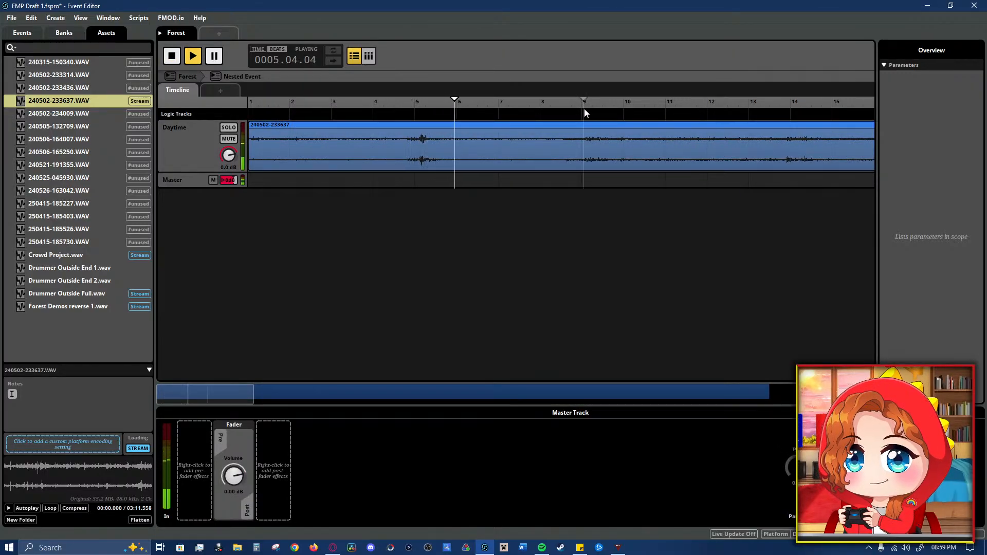
{"action": "left_click", "coordinate": [761, 106]}
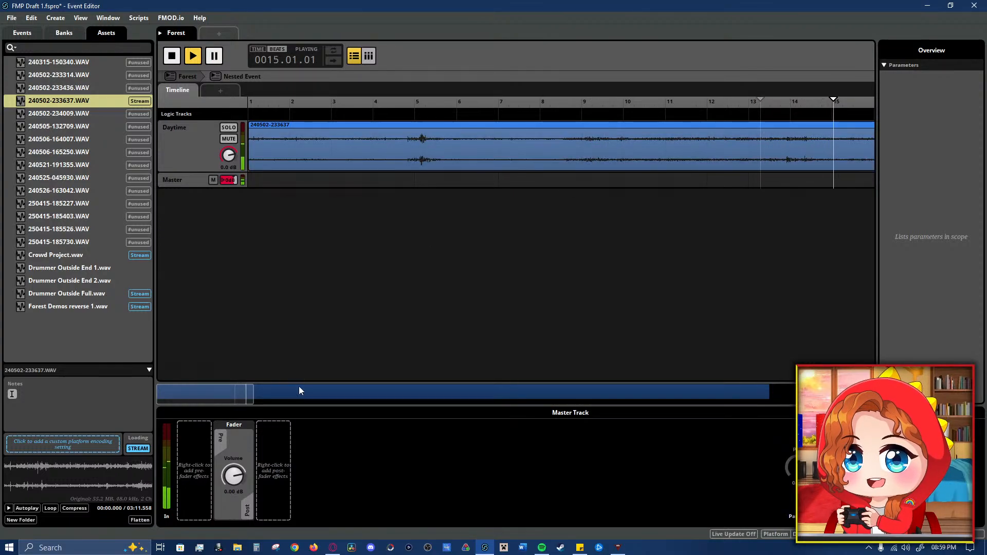
{"action": "left_click_drag", "start_coordinate": [253, 396], "coordinate": [772, 396]}
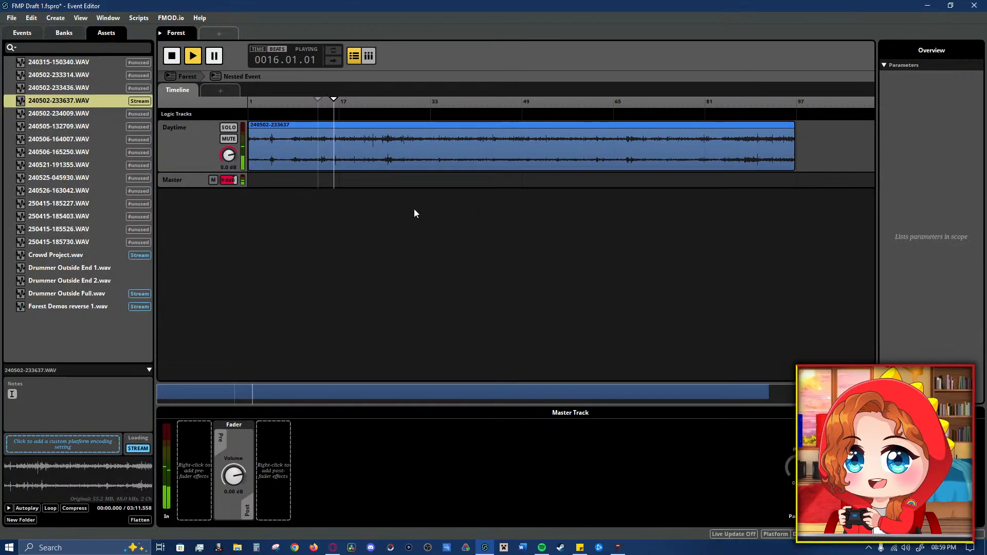
{"action": "left_click", "coordinate": [381, 106]}
{"action": "left_click", "coordinate": [317, 106]}
{"action": "left_click", "coordinate": [328, 106]}
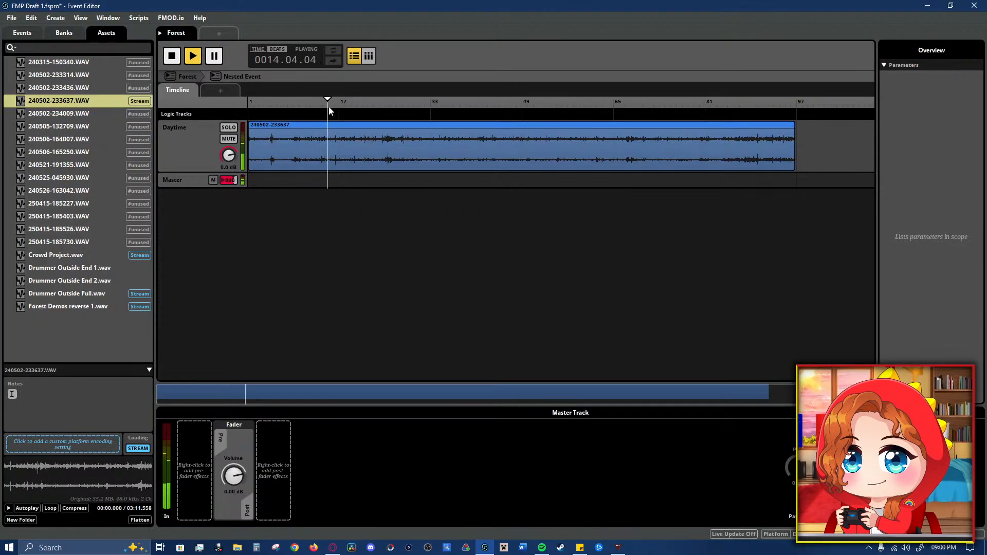
{"action": "left_click", "coordinate": [331, 106]}
{"action": "key", "text": "space"}
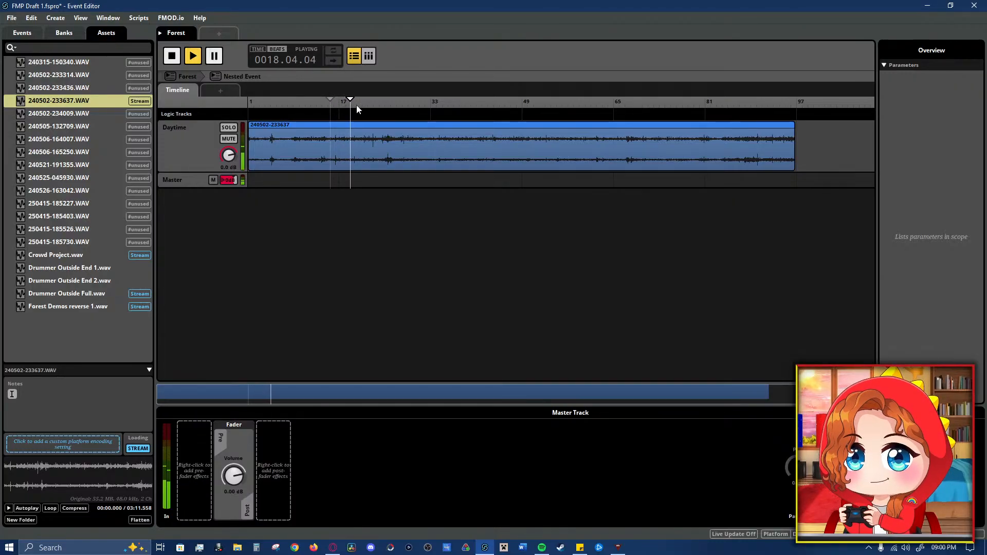
{"action": "left_click", "coordinate": [368, 148]}
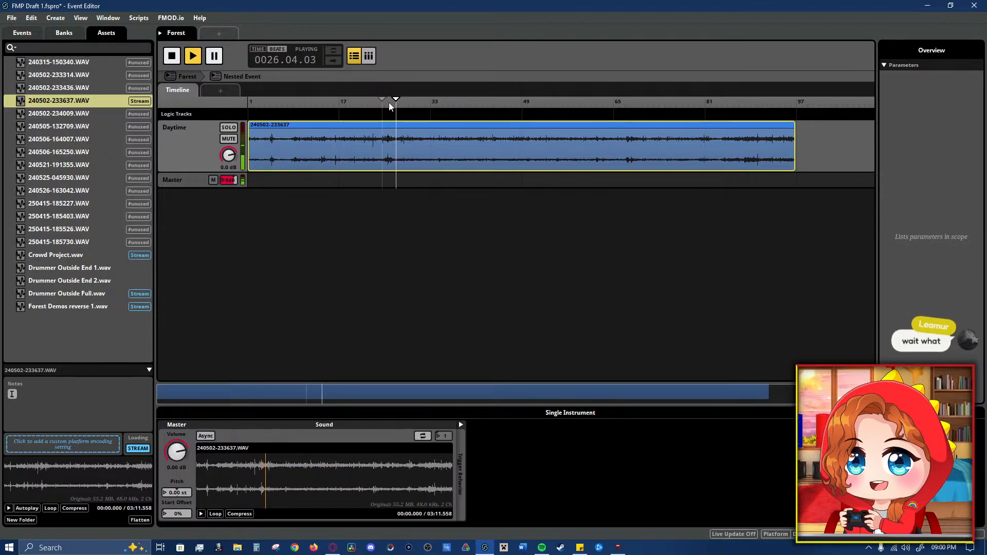
{"action": "left_click_drag", "start_coordinate": [359, 106], "coordinate": [332, 107]}
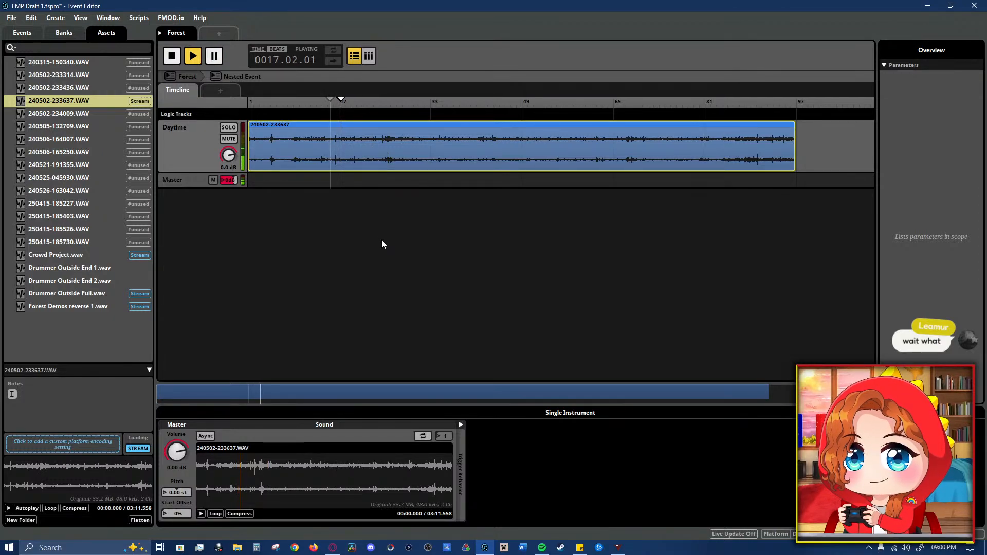
{"action": "key", "text": "space"}
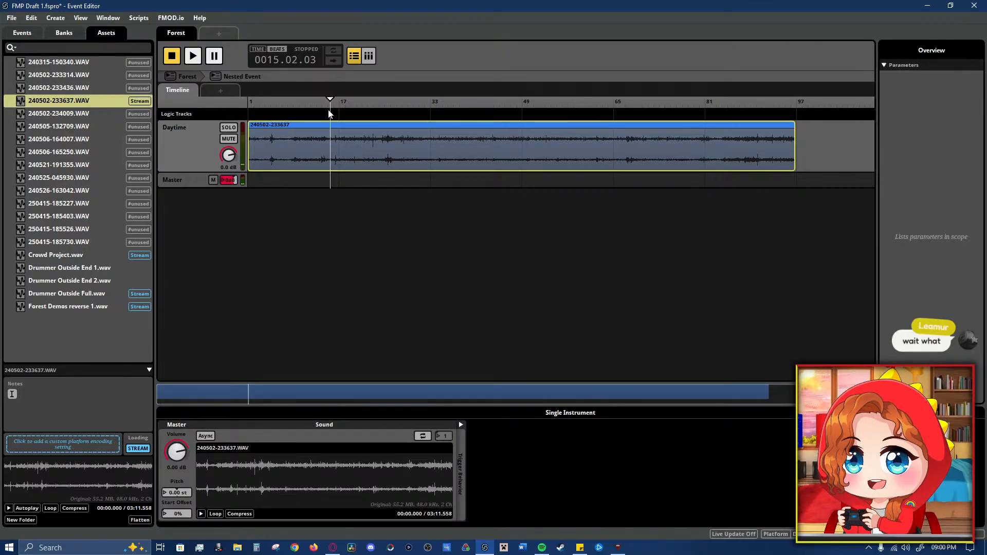
{"action": "left_click", "coordinate": [323, 105]}
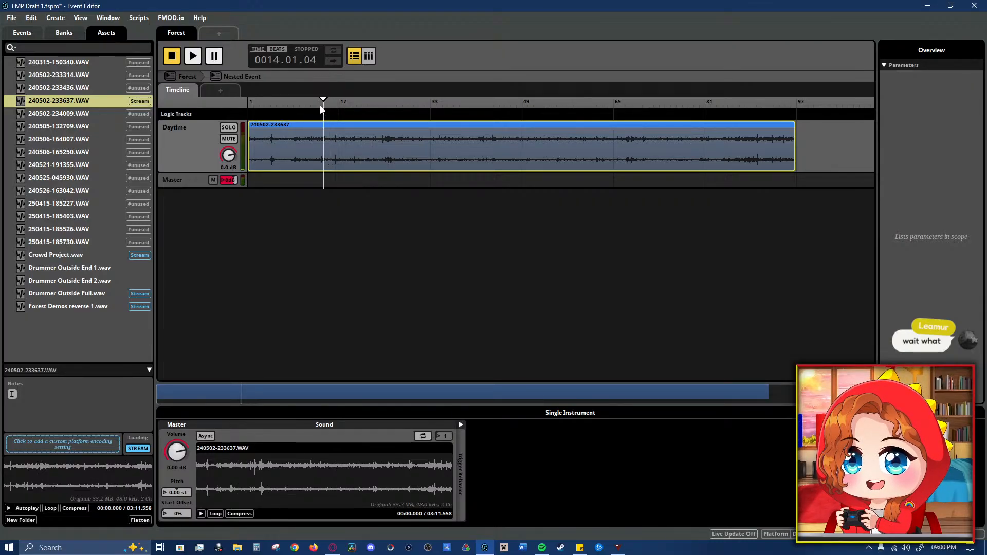
{"action": "left_click", "coordinate": [321, 107]}
{"action": "left_click", "coordinate": [318, 106]}
{"action": "key", "text": "space"}
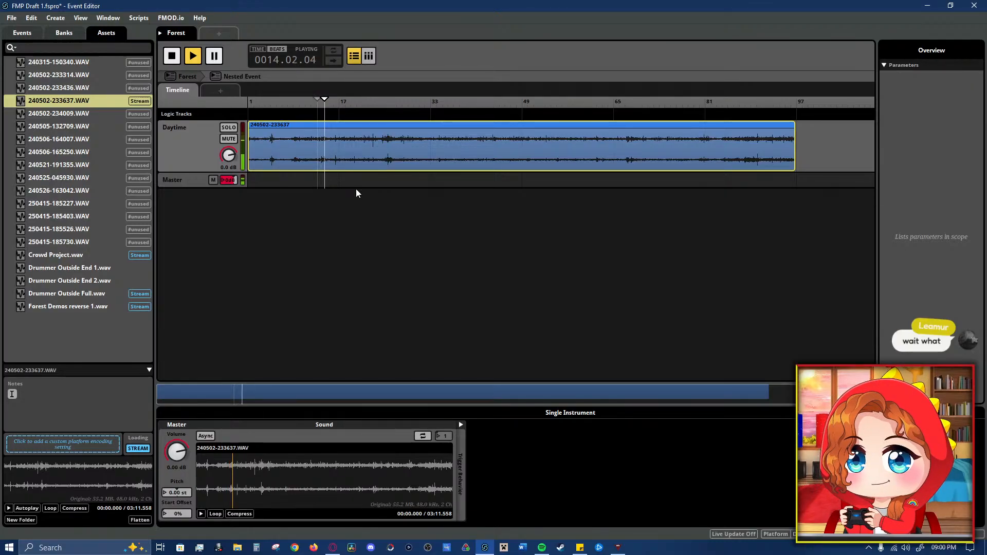
{"action": "key", "text": "space"}
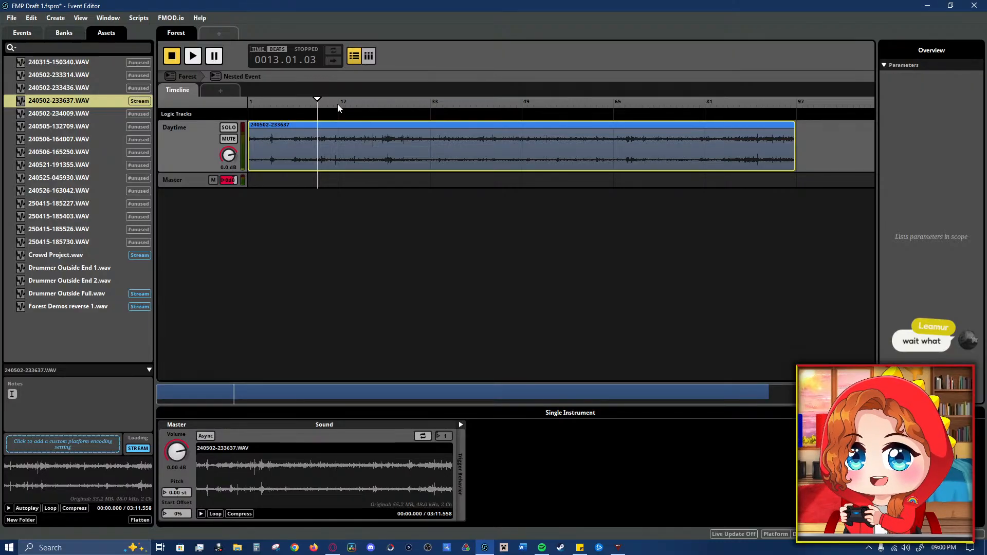
{"action": "key", "text": "space"}
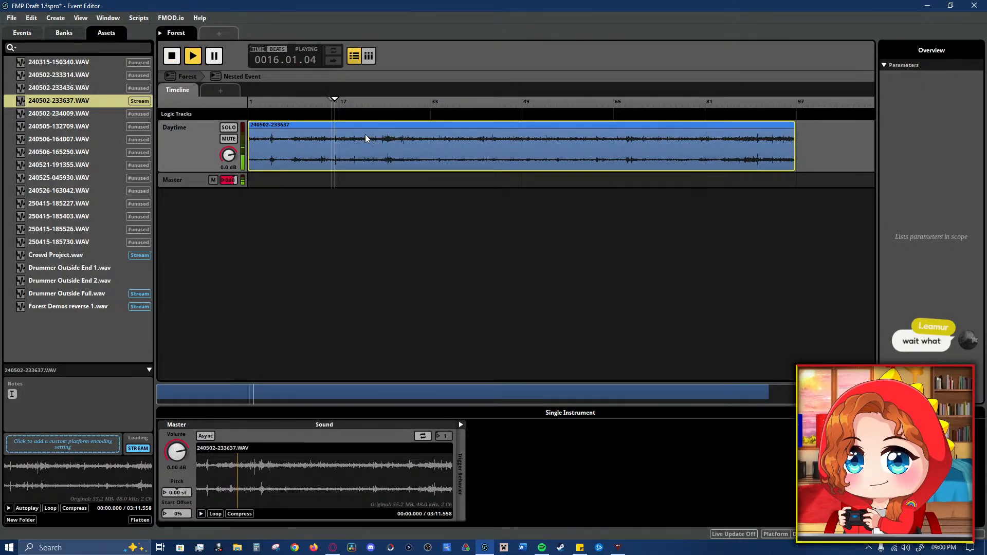
{"action": "key", "text": "space"}
{"action": "left_click", "coordinate": [381, 104]}
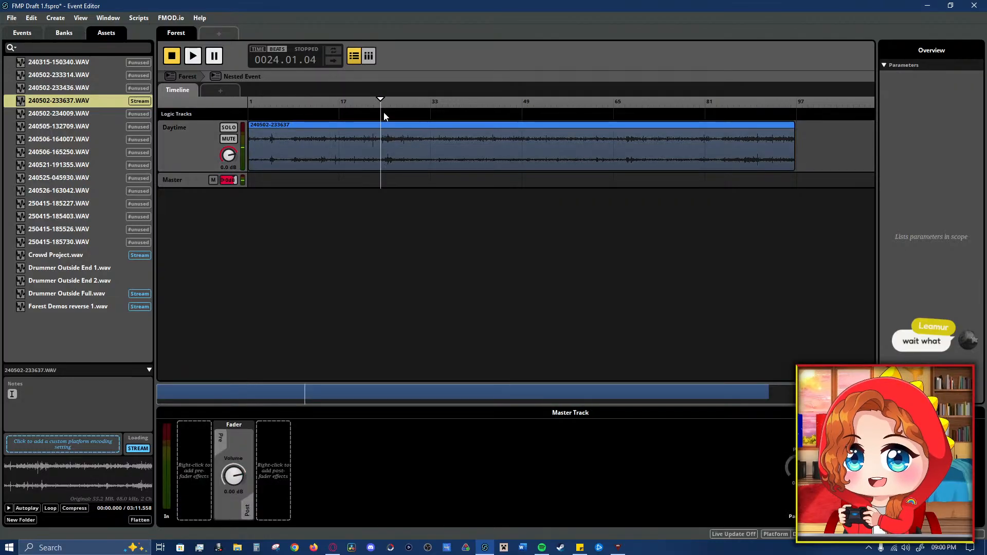
{"action": "key", "text": "space"}
{"action": "left_click", "coordinate": [490, 116]}
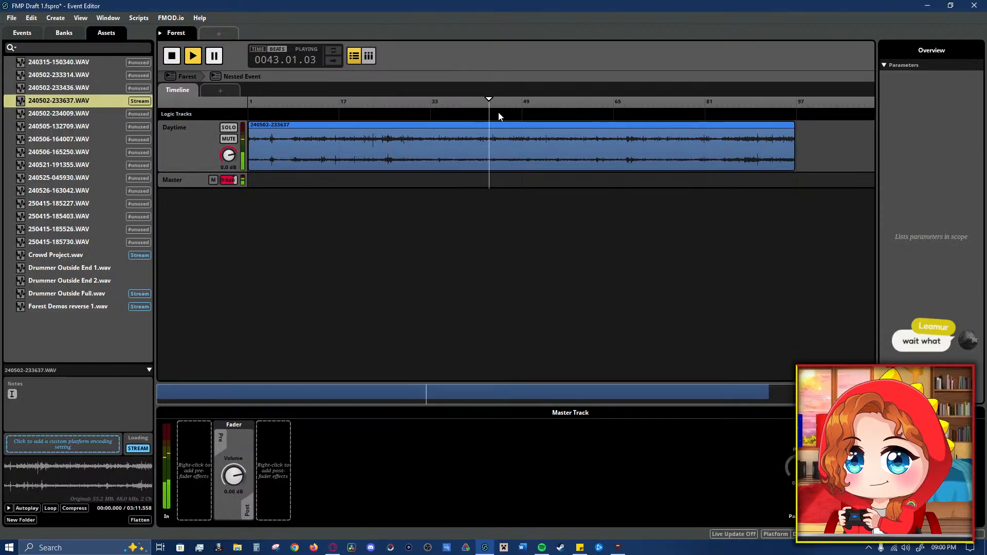
{"action": "left_click", "coordinate": [606, 110]}
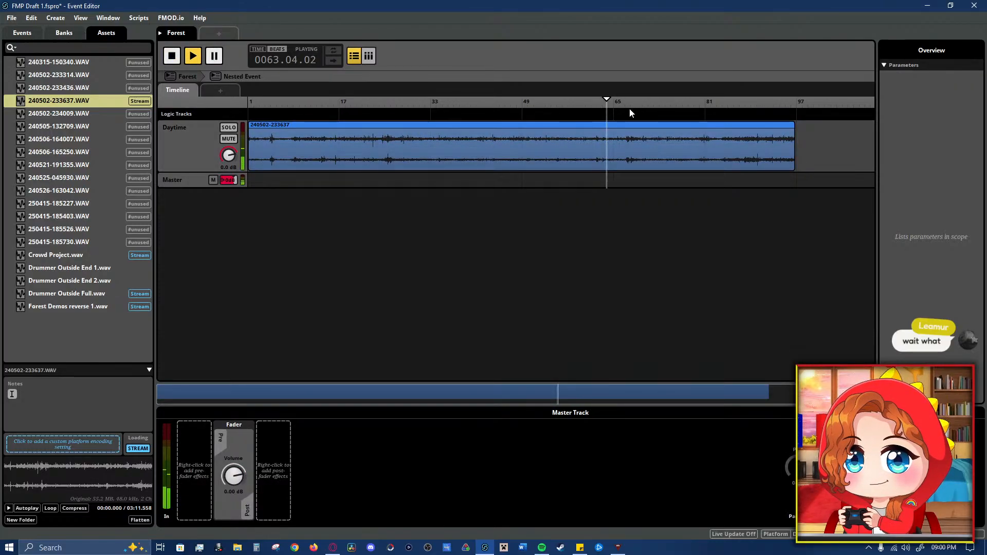
{"action": "left_click", "coordinate": [629, 110]}
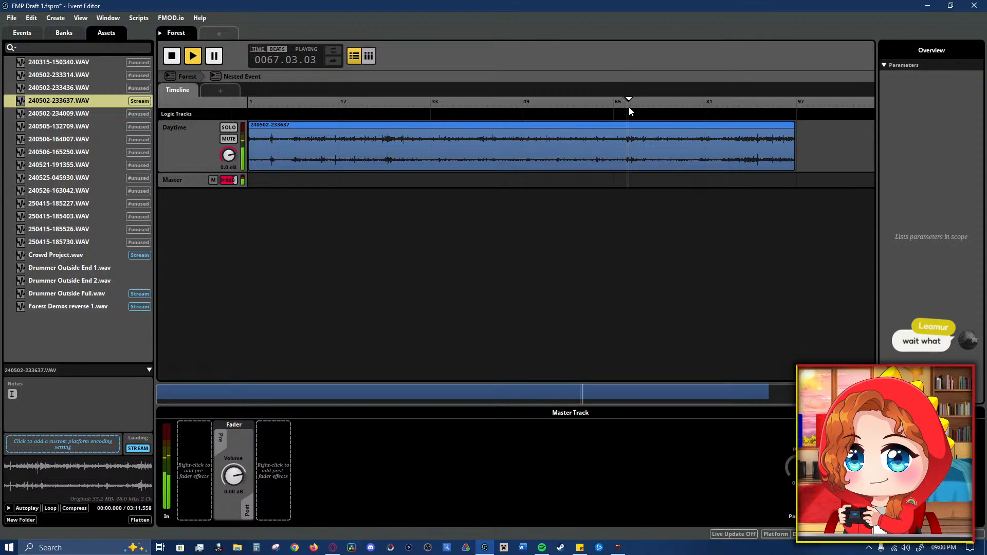
{"action": "left_click", "coordinate": [733, 109]}
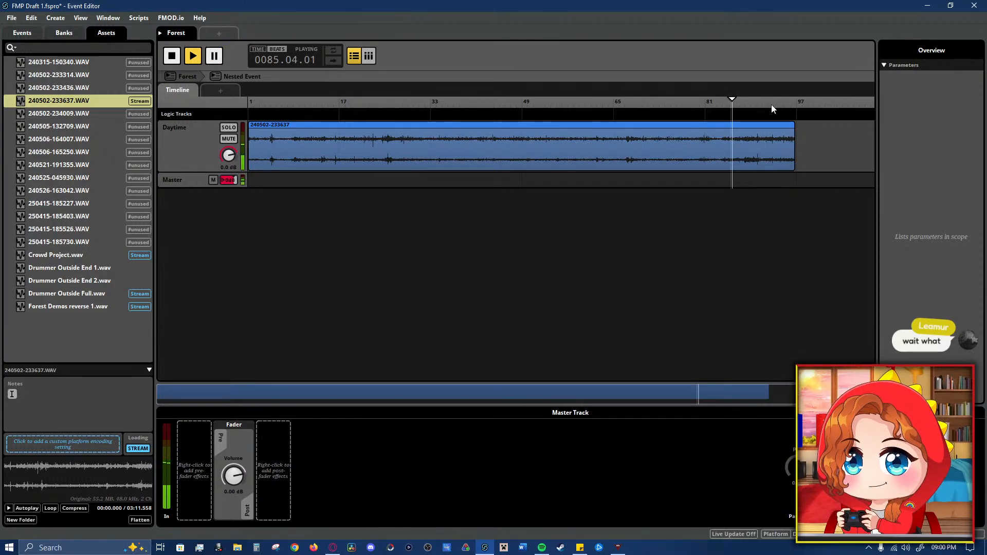
{"action": "left_click", "coordinate": [782, 109]}
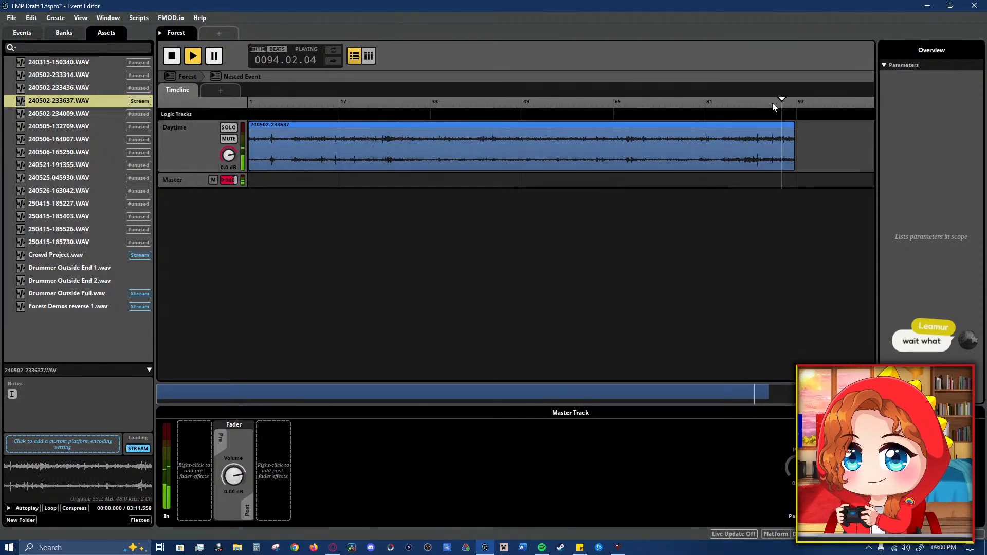
{"action": "left_click", "coordinate": [753, 104]}
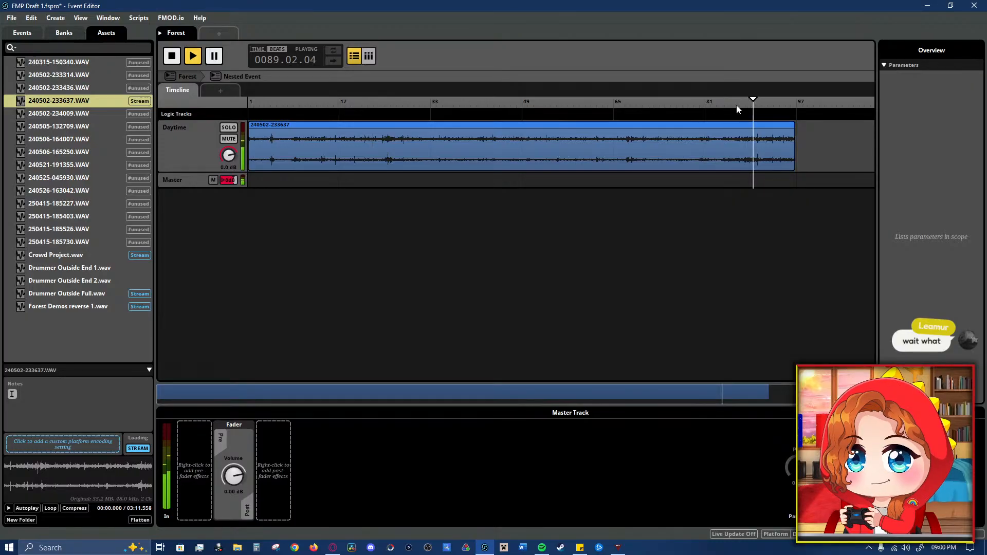
{"action": "left_click", "coordinate": [665, 104]}
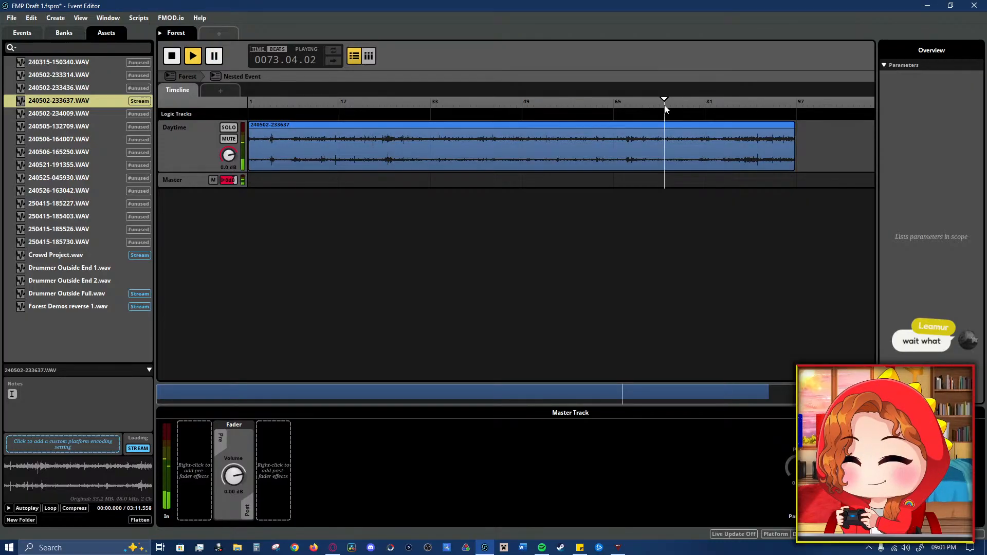
{"action": "left_click", "coordinate": [615, 108]}
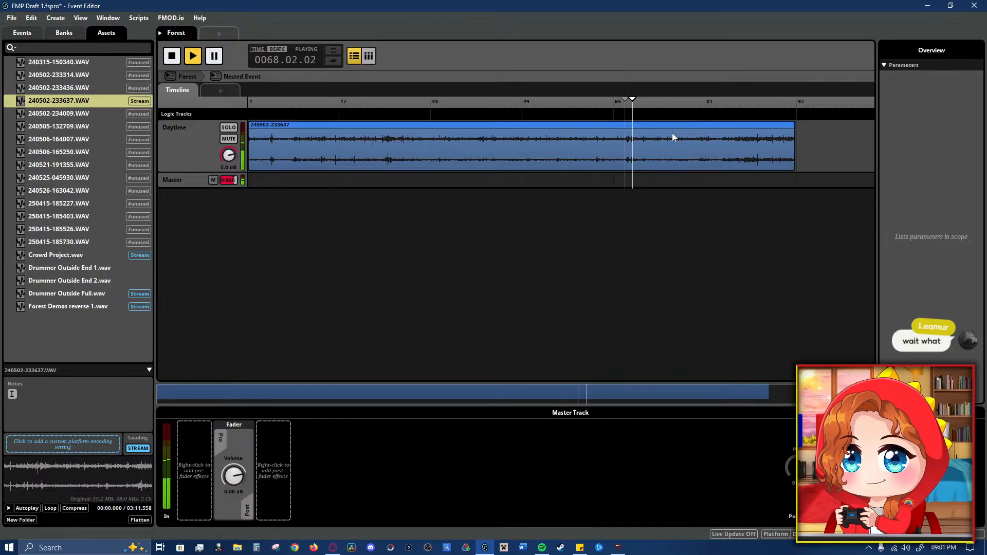
{"action": "key", "text": "space"}
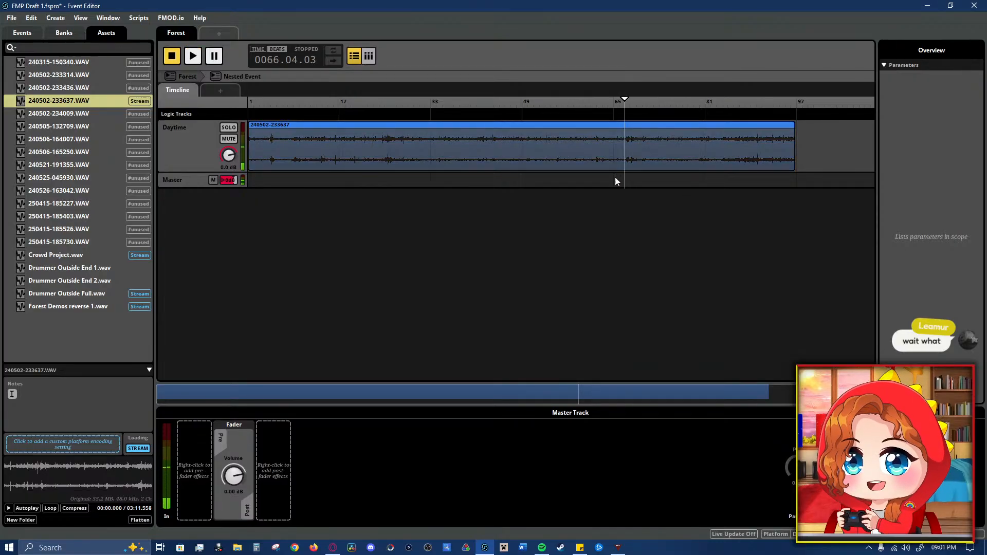
{"action": "left_click", "coordinate": [429, 159]}
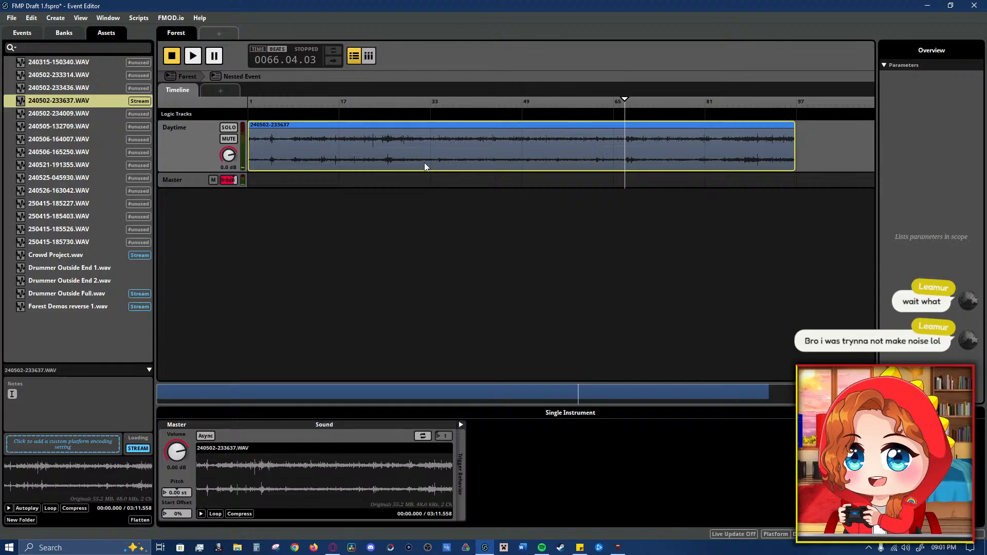
{"action": "key", "text": "Delete"}
{"action": "left_click_drag", "start_coordinate": [256, 102], "coordinate": [241, 103]}
{"action": "left_click_drag", "start_coordinate": [62, 115], "coordinate": [270, 143]}
{"action": "key", "text": "space"}
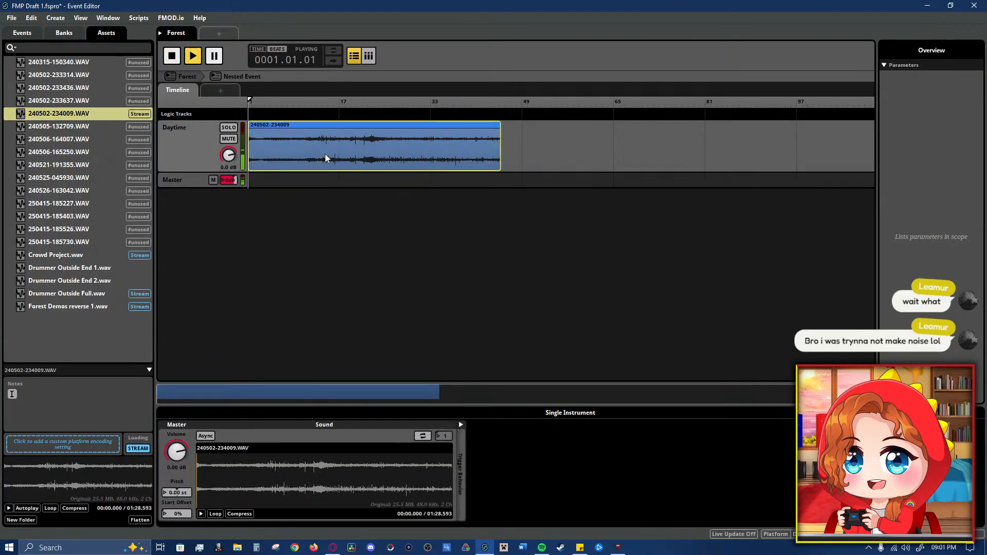
{"action": "left_click", "coordinate": [298, 101]}
{"action": "left_click", "coordinate": [359, 103]}
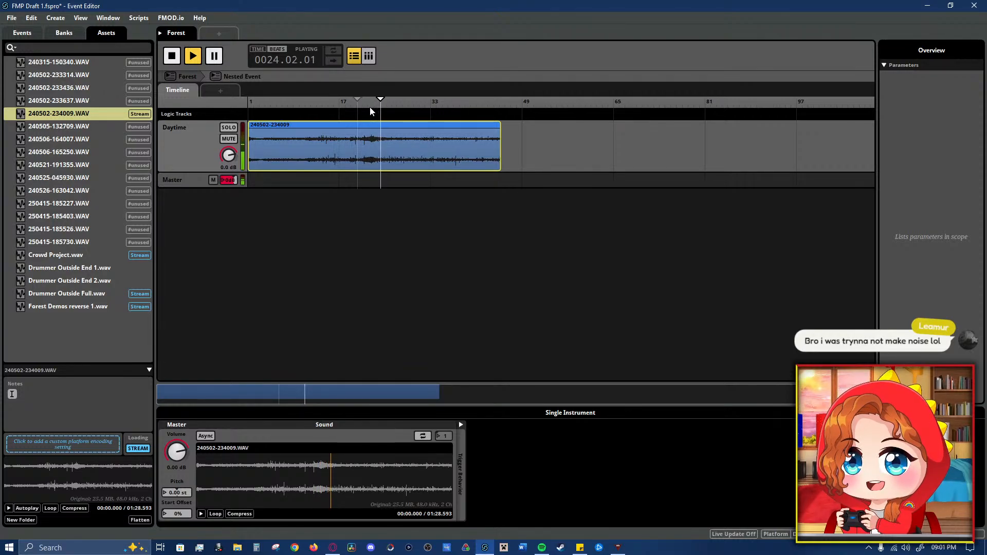
{"action": "left_click", "coordinate": [420, 105]}
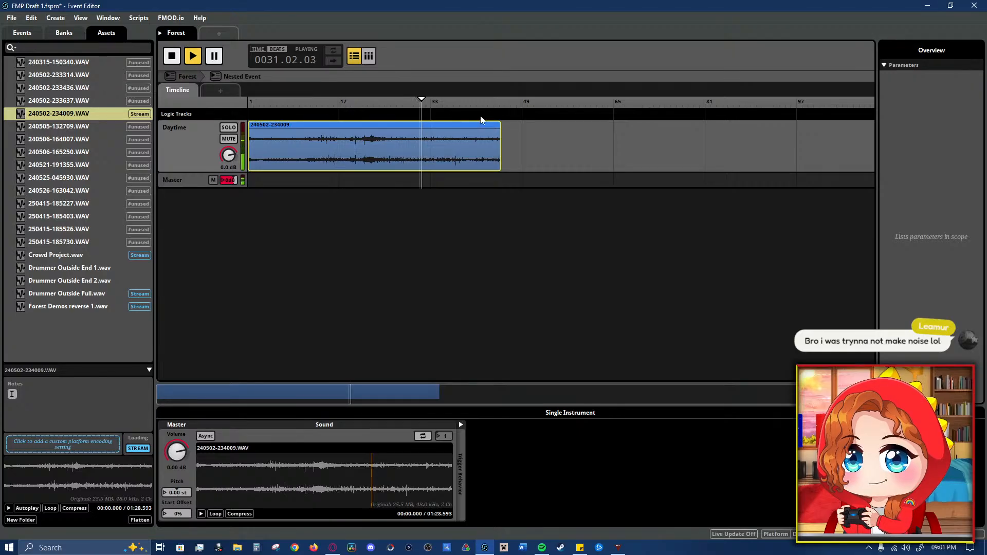
{"action": "key", "text": "space"}
{"action": "key", "text": "Delete"}
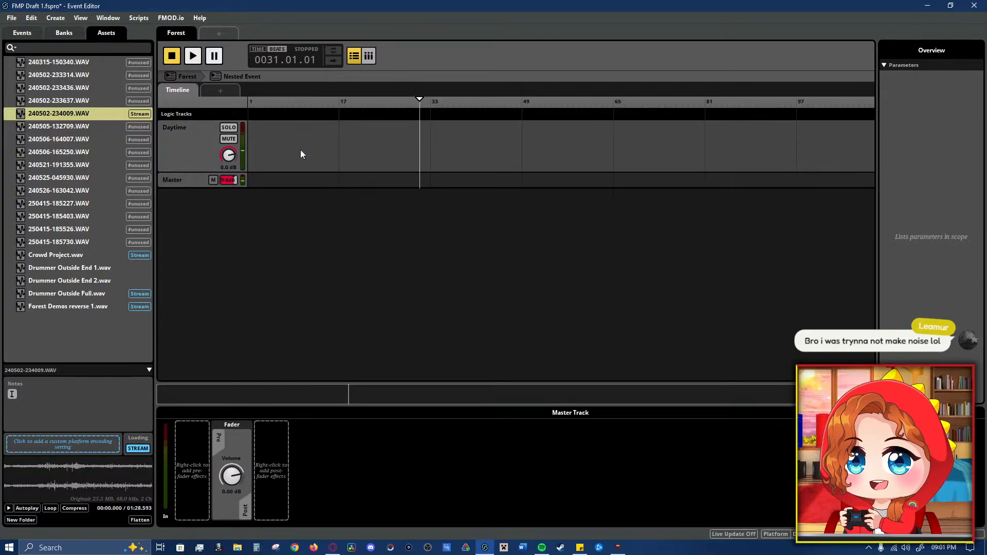
- Place 240505-132709.WAV on the Daytime track at bar 1 and audition it from the start and about bar 6
{"action": "left_click_drag", "start_coordinate": [98, 130], "coordinate": [316, 145]}
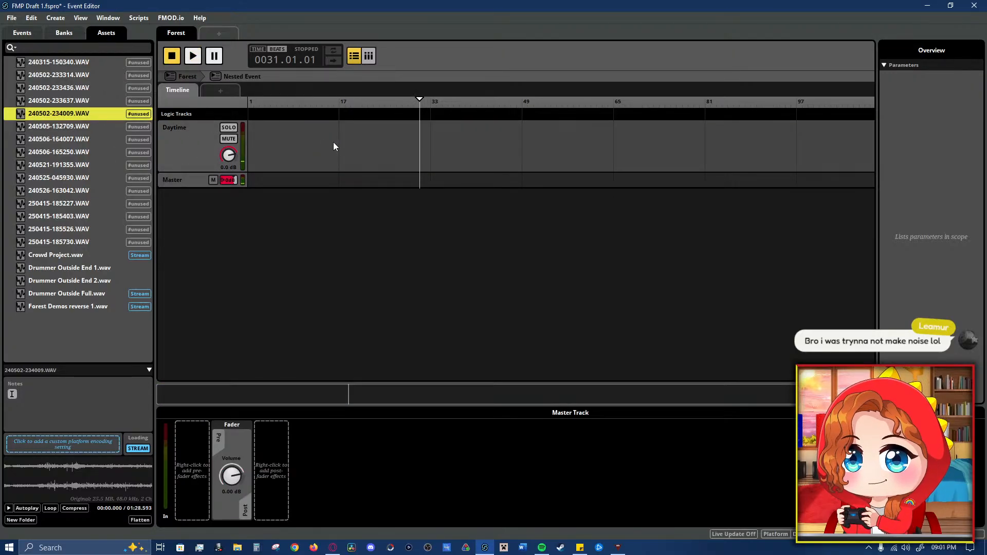
{"action": "left_click_drag", "start_coordinate": [389, 143], "coordinate": [306, 138]}
{"action": "left_click", "coordinate": [260, 110]}
{"action": "left_click_drag", "start_coordinate": [256, 106], "coordinate": [240, 103]}
{"action": "key", "text": "space"}
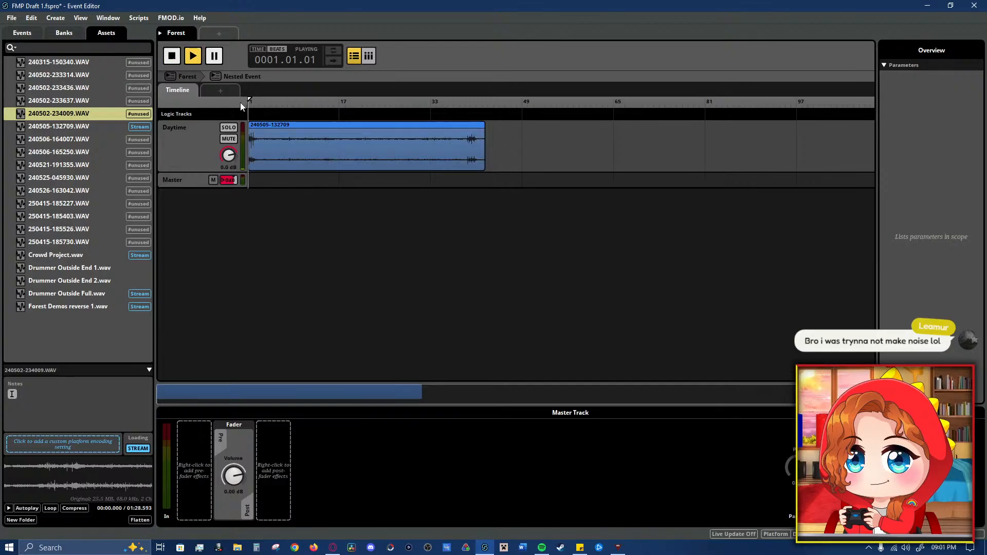
{"action": "left_click", "coordinate": [280, 110]}
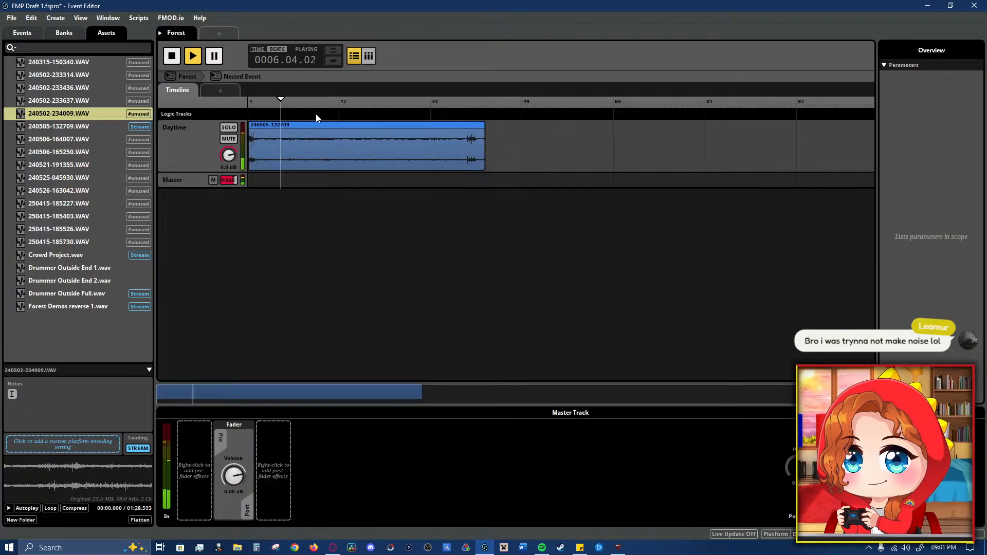
{"action": "left_click_drag", "start_coordinate": [483, 149], "coordinate": [463, 152]}
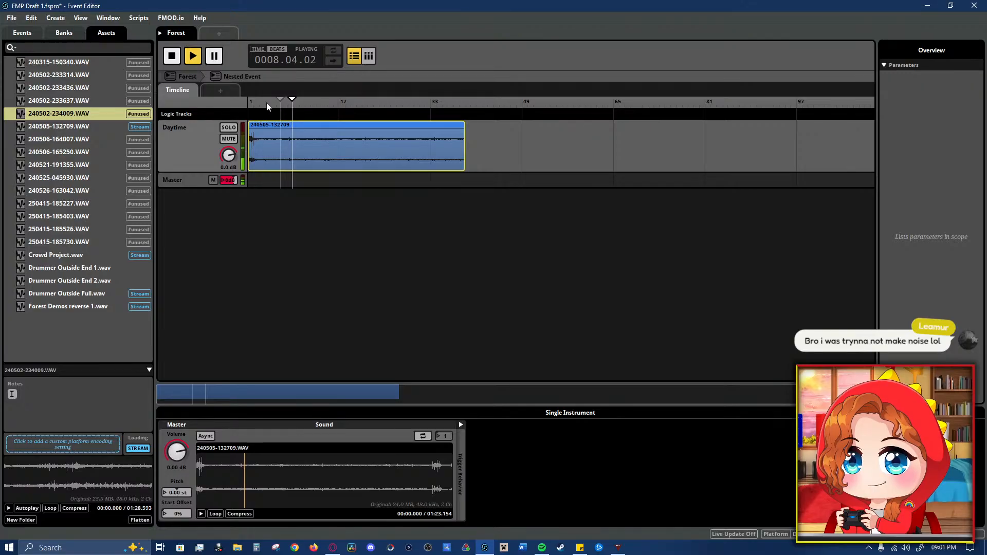
{"action": "key", "text": "space"}
{"action": "left_click_drag", "start_coordinate": [249, 149], "coordinate": [289, 163]}
{"action": "key", "text": "space"}
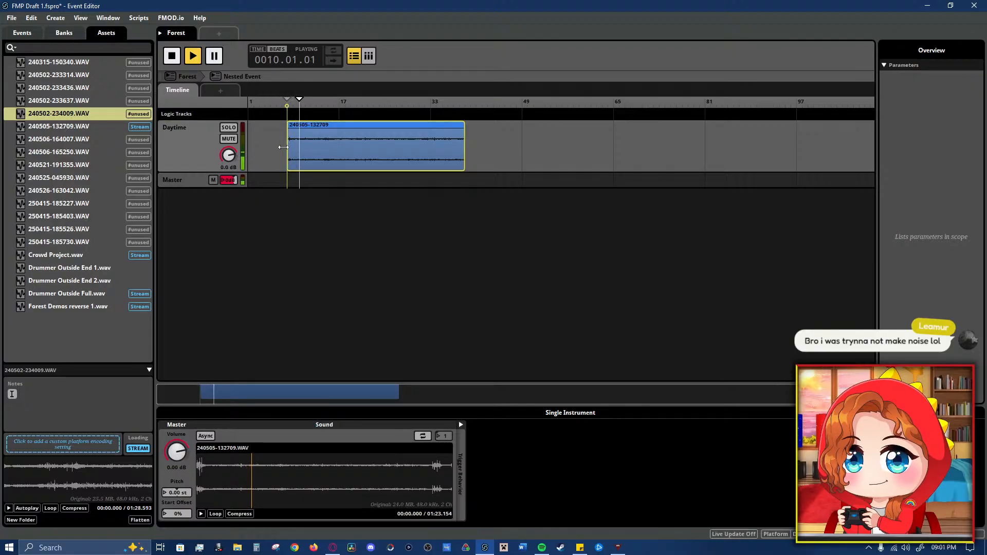
{"action": "left_click_drag", "start_coordinate": [289, 152], "coordinate": [261, 157]}
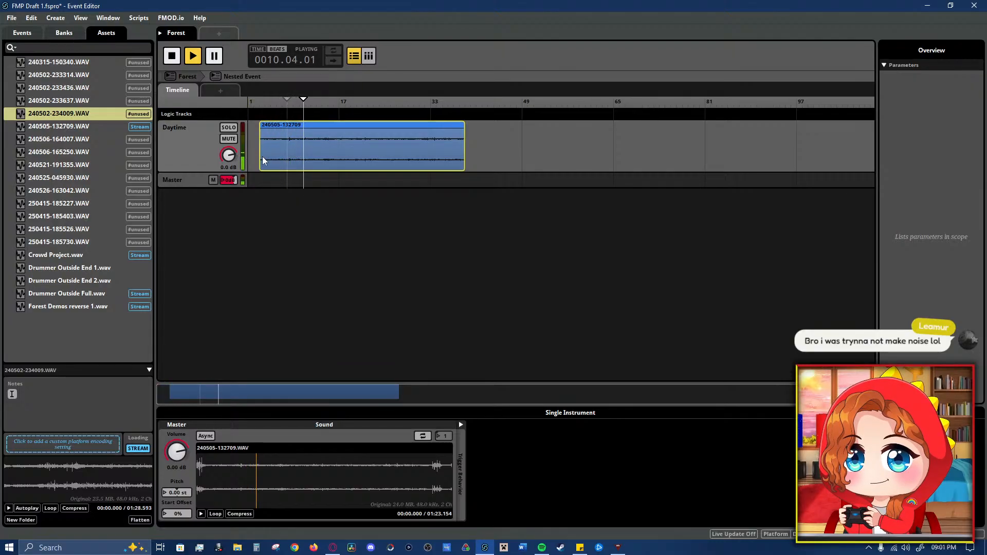
{"action": "left_click", "coordinate": [261, 101]}
{"action": "key", "text": "space"}
{"action": "left_click_drag", "start_coordinate": [317, 145], "coordinate": [305, 145]}
{"action": "key", "text": "space"}
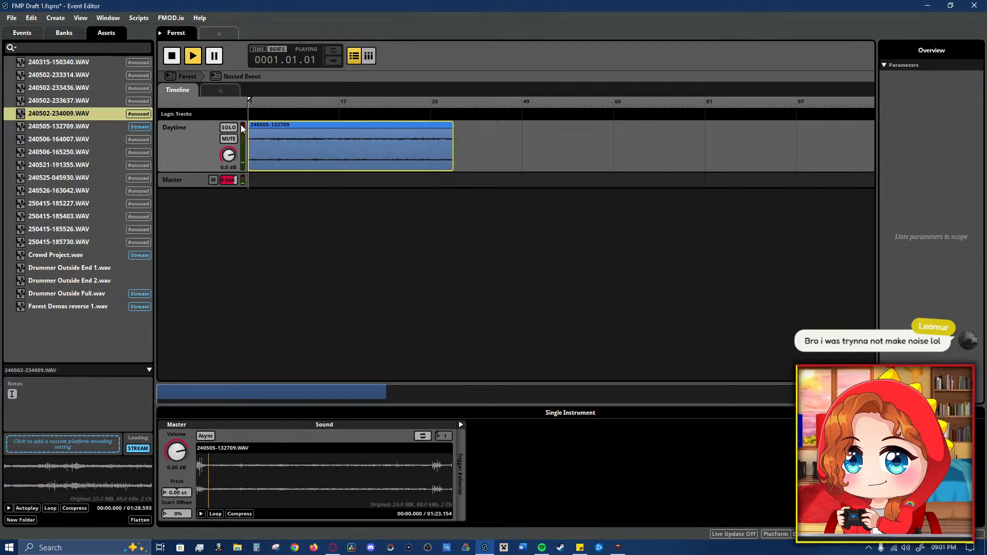
{"action": "left_click", "coordinate": [264, 56]}
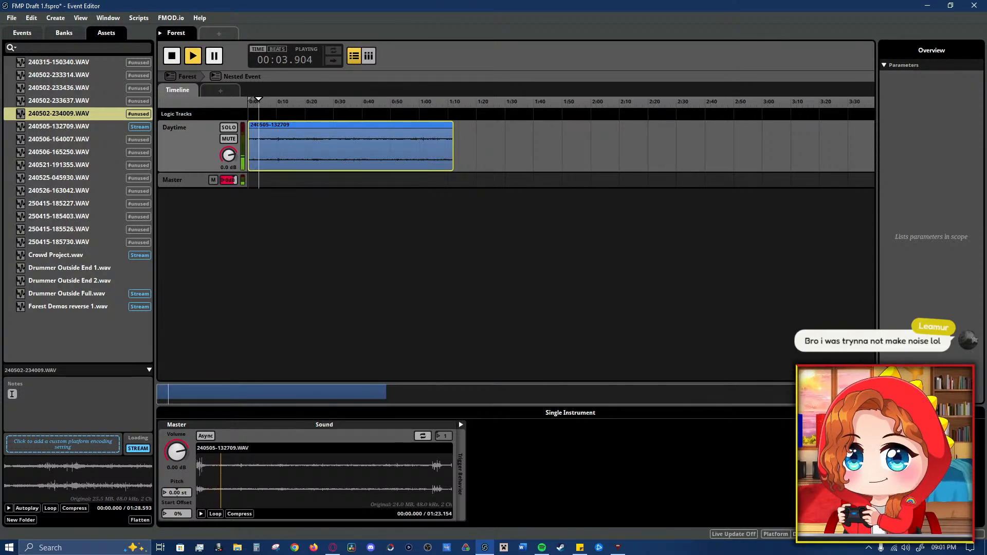
{"action": "left_click_drag", "start_coordinate": [858, 401], "coordinate": [474, 406]}
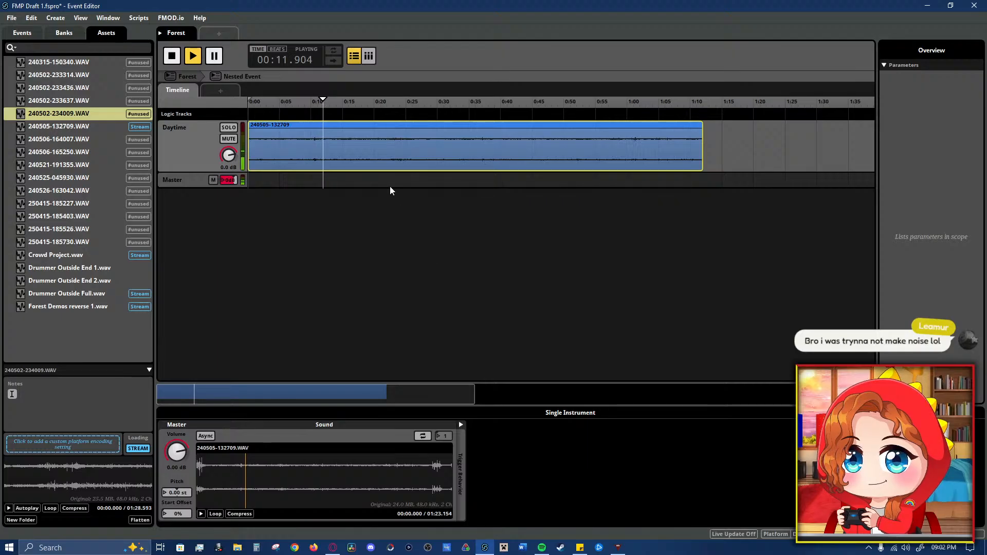
{"action": "left_click", "coordinate": [471, 101]}
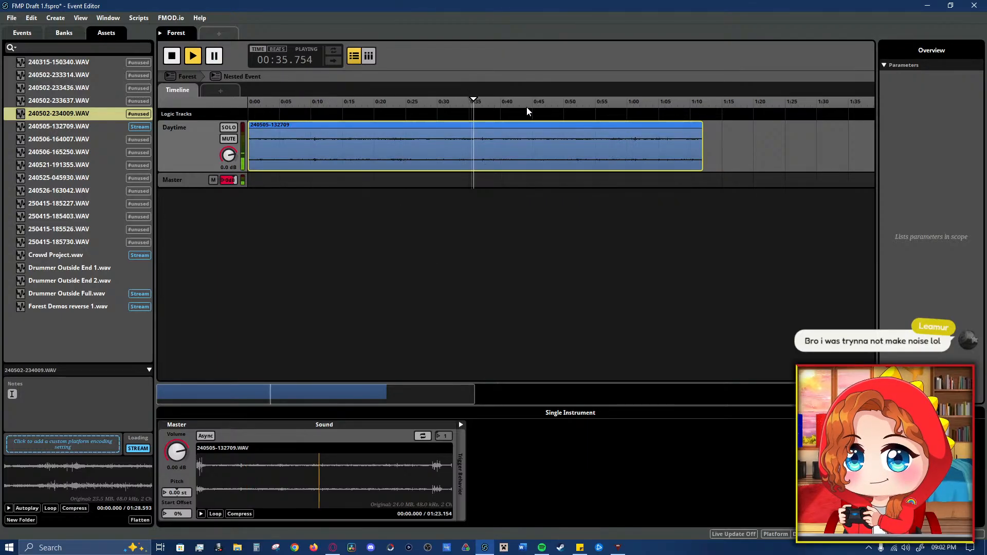
{"action": "left_click", "coordinate": [538, 108]}
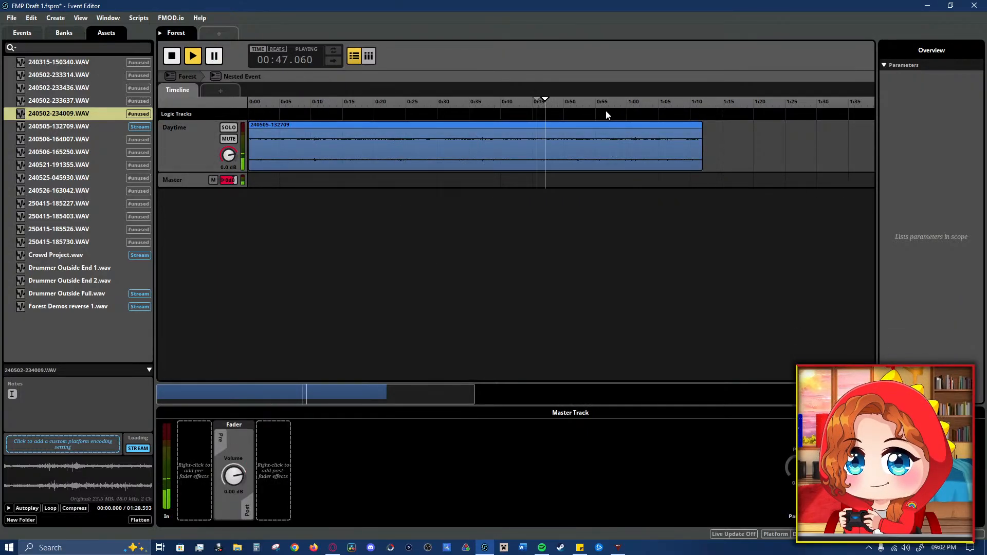
{"action": "left_click", "coordinate": [511, 114]}
{"action": "left_click", "coordinate": [533, 115]}
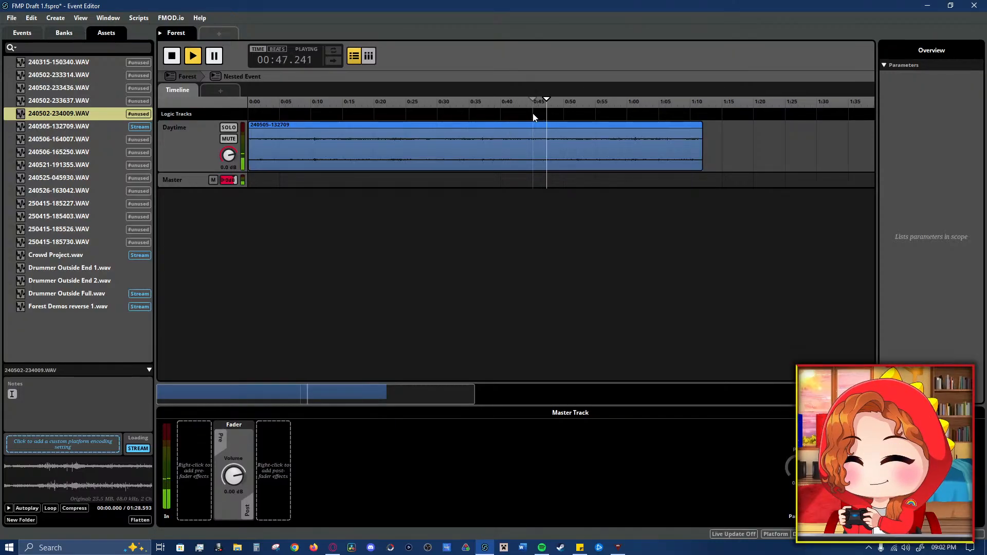
{"action": "left_click", "coordinate": [533, 113]}
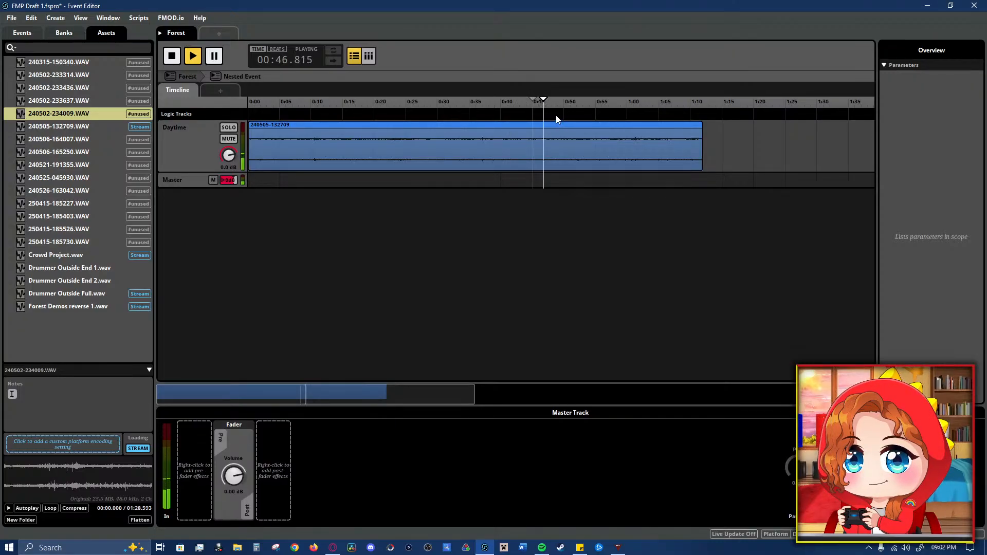
{"action": "key", "text": "space"}
{"action": "left_click", "coordinate": [519, 115]}
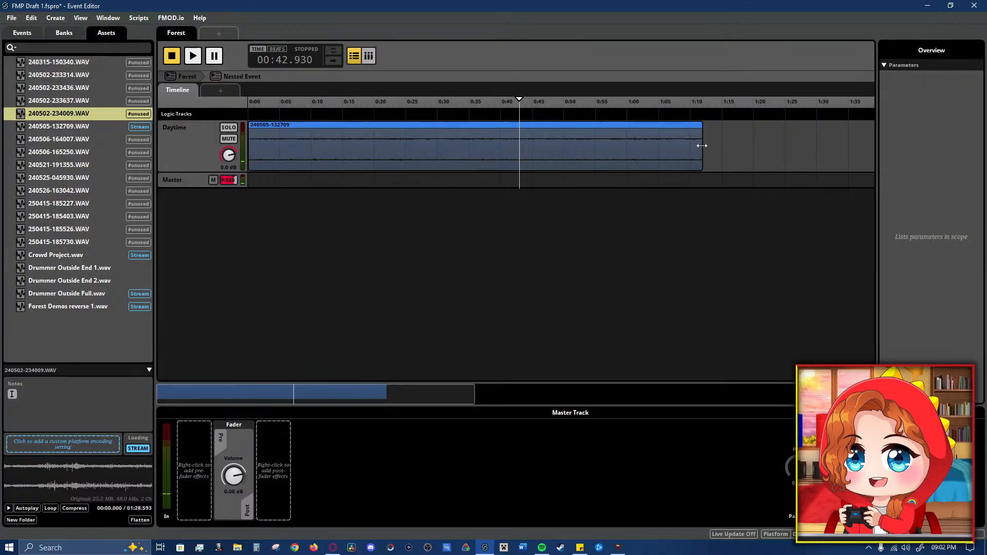
{"action": "left_click_drag", "start_coordinate": [701, 150], "coordinate": [532, 150]}
{"action": "left_click", "coordinate": [495, 114]}
{"action": "key", "text": "space"}
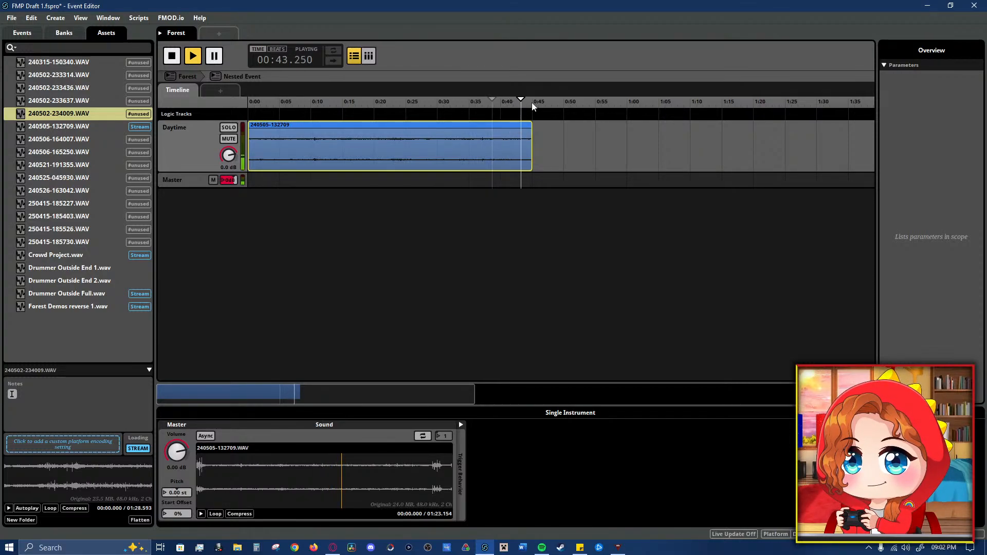
{"action": "key", "text": "space"}
{"action": "left_click_drag", "start_coordinate": [531, 145], "coordinate": [503, 146]}
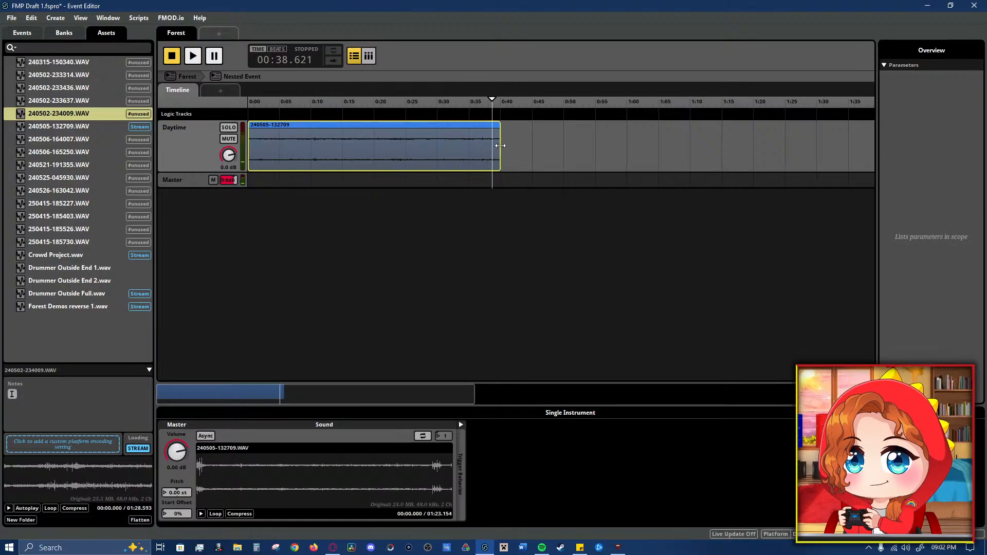
- Add a loop region covering the whole clip from 0:00 to about 0:40 and audition the loop point from about 0:36
{"action": "left_click", "coordinate": [249, 101]}
{"action": "right_click", "coordinate": [255, 116]}
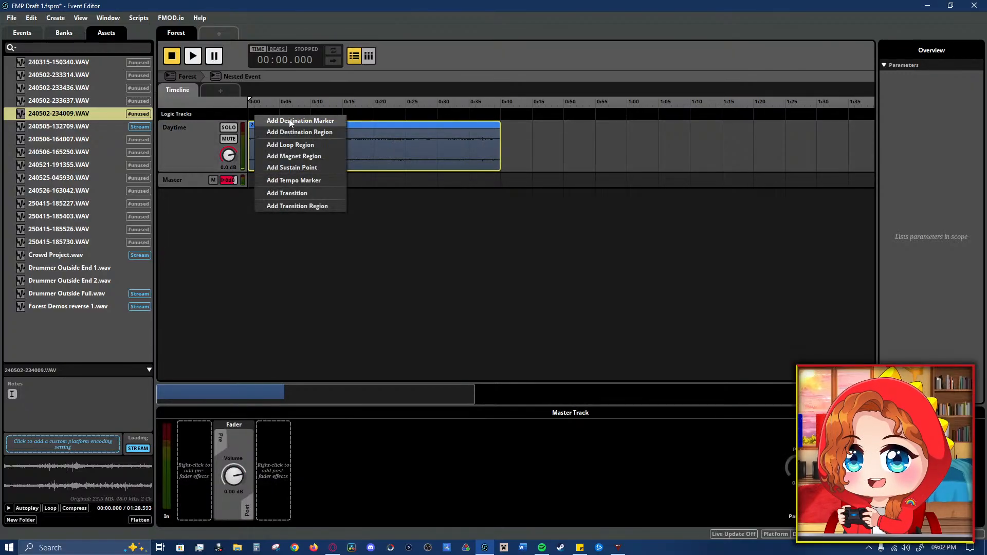
{"action": "left_click", "coordinate": [318, 144]}
{"action": "left_click_drag", "start_coordinate": [280, 118], "coordinate": [498, 136]}
{"action": "left_click", "coordinate": [479, 100]}
{"action": "key", "text": "space"}
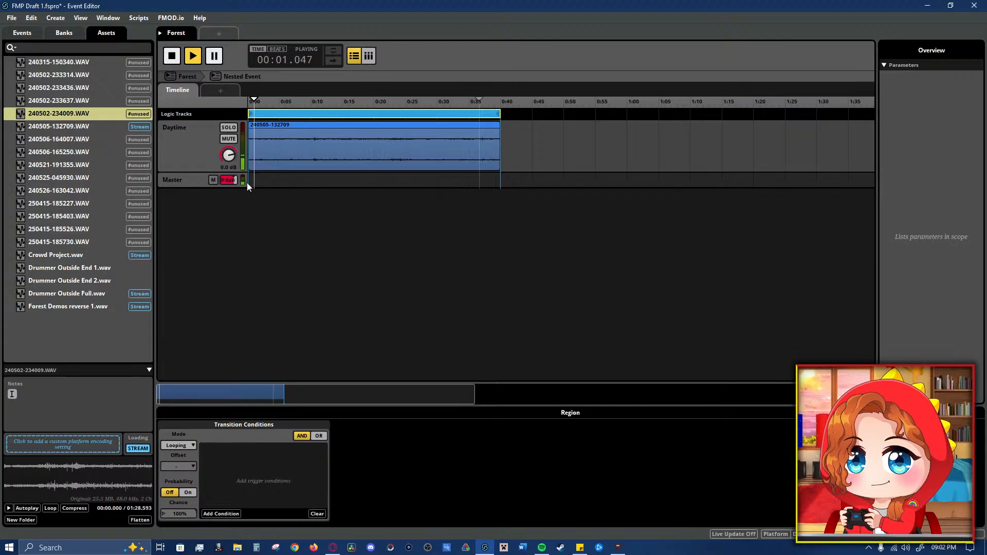
{"action": "key", "text": "space"}
- Add the FMOD Reverb effect before the Daytime track's fader, apply its Forest default and audition the loop point
{"action": "left_click", "coordinate": [192, 149]}
{"action": "right_click", "coordinate": [200, 478]}
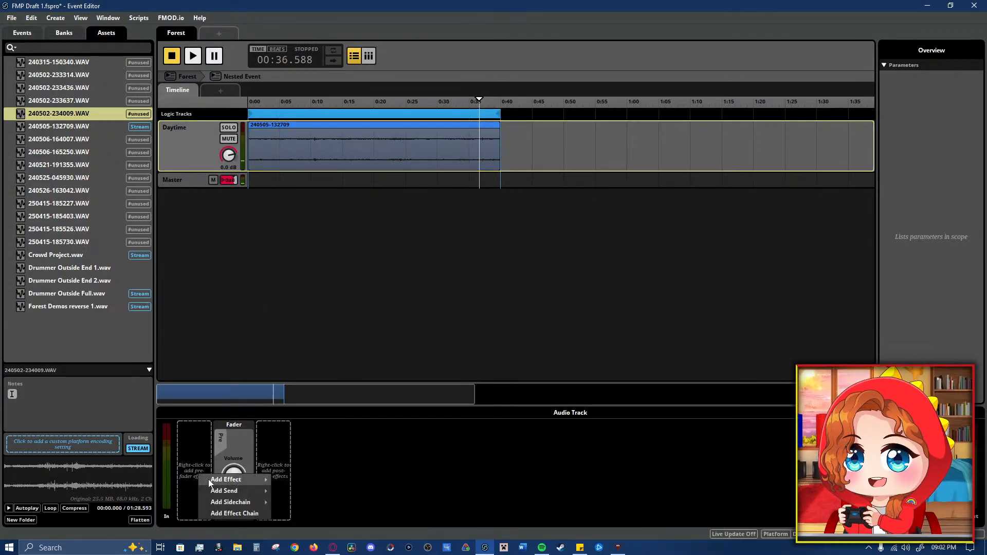
{"action": "mouse_move", "coordinate": [233, 482]}
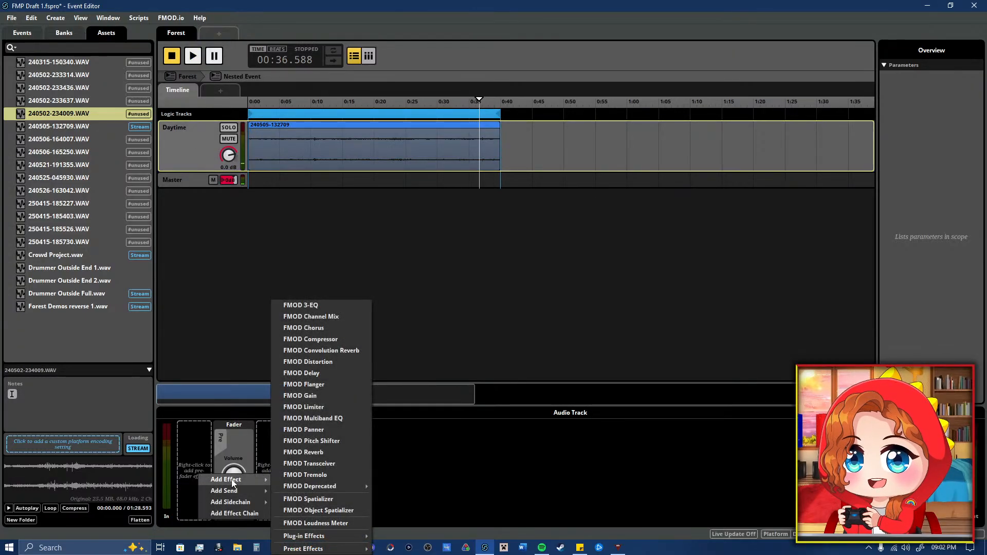
{"action": "left_click", "coordinate": [344, 451]}
{"action": "right_click", "coordinate": [193, 441]}
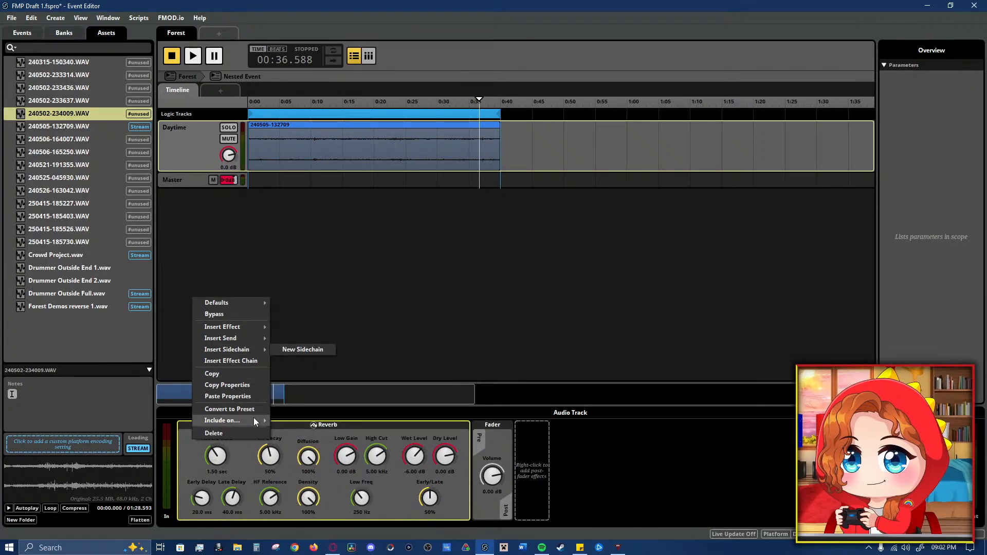
{"action": "mouse_move", "coordinate": [255, 302]}
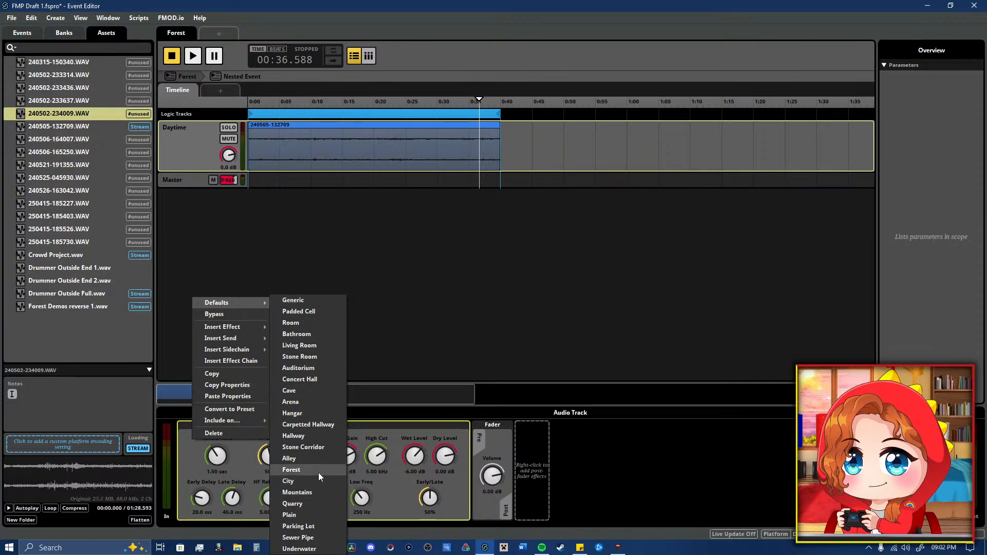
{"action": "left_click", "coordinate": [291, 470]}
{"action": "key", "text": "space"}
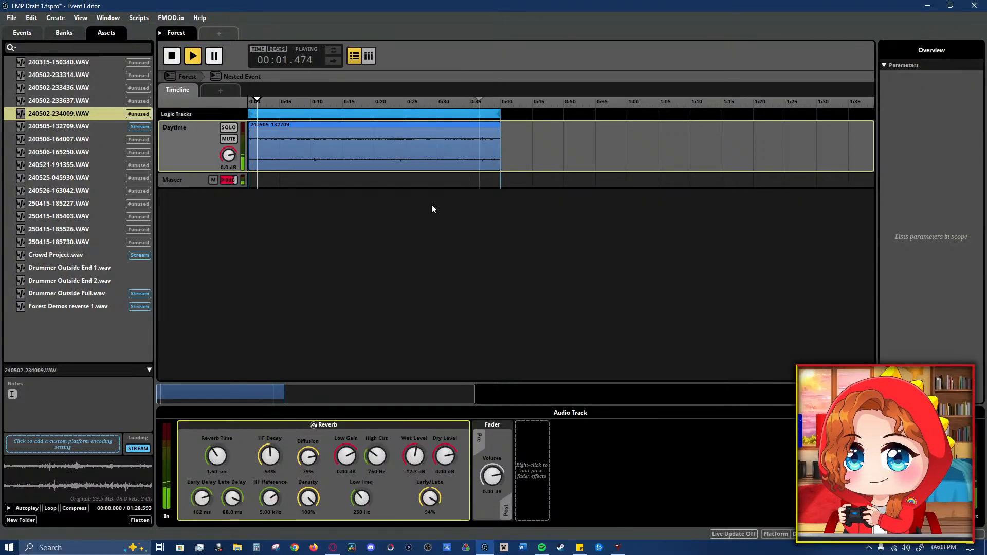
{"action": "key", "text": "space"}
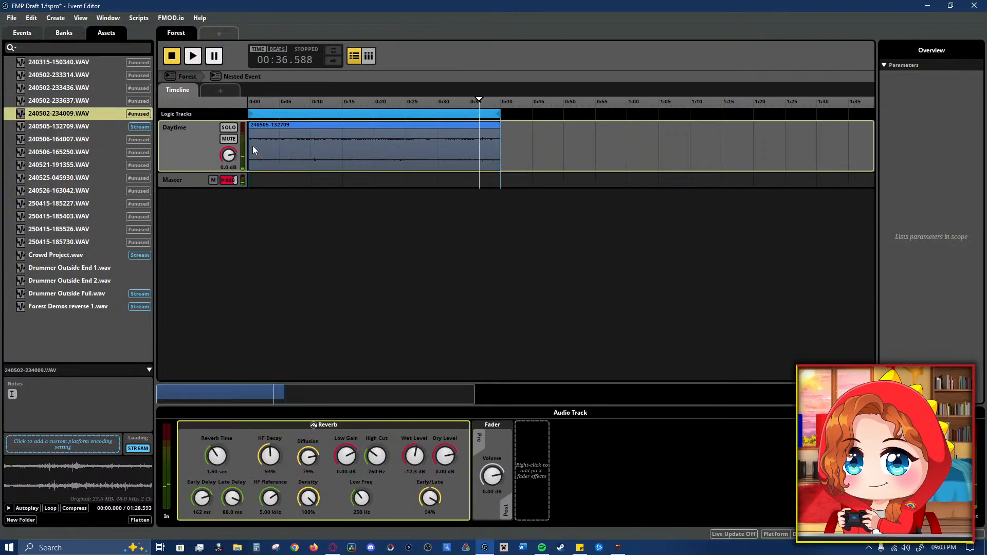
- Cut about 2 seconds off the clip's beginning, realign it to 0:00, and end the loop region at about 0:38, auditioning the loop
{"action": "left_click_drag", "start_coordinate": [253, 150], "coordinate": [279, 153]}
{"action": "left_click_drag", "start_coordinate": [500, 115], "coordinate": [489, 116]}
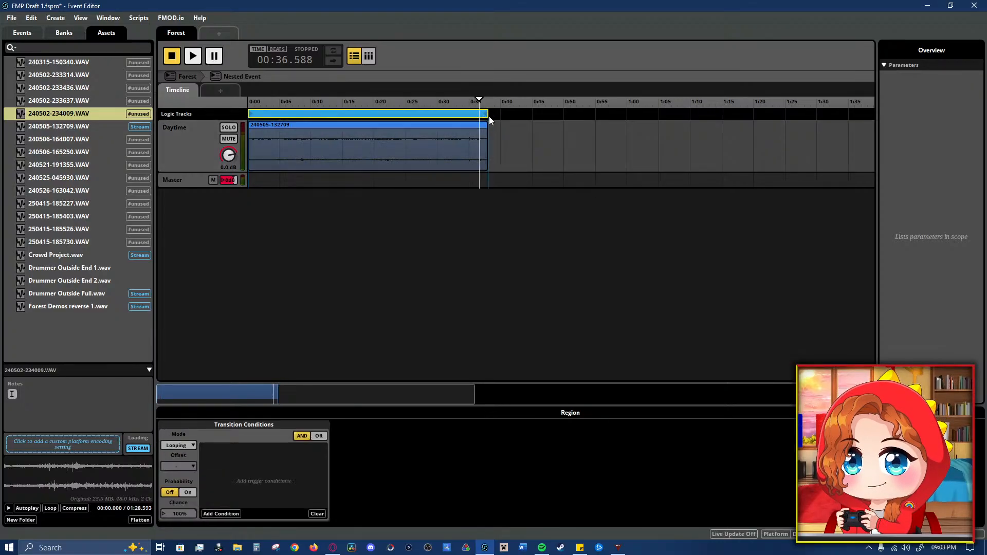
{"action": "key", "text": "space"}
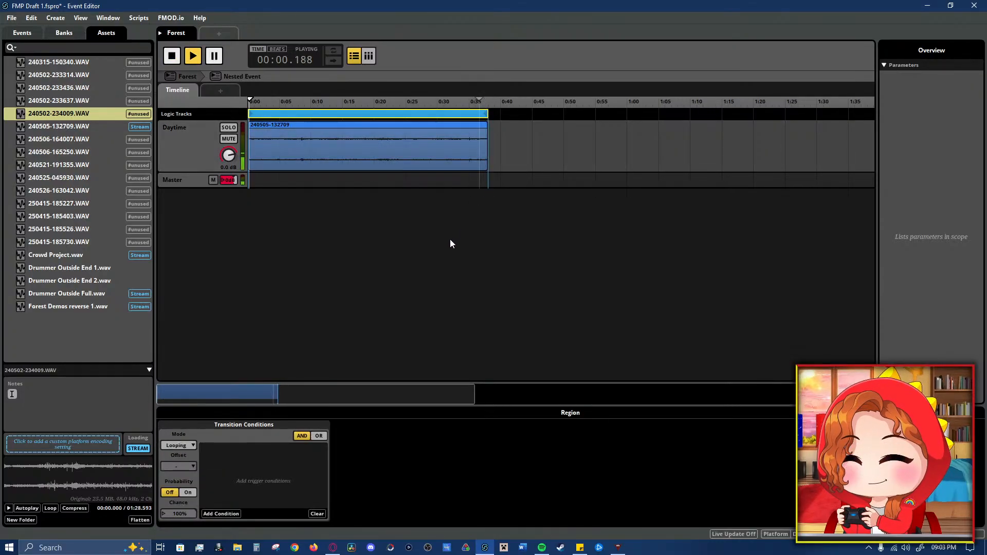
{"action": "key", "text": "space"}
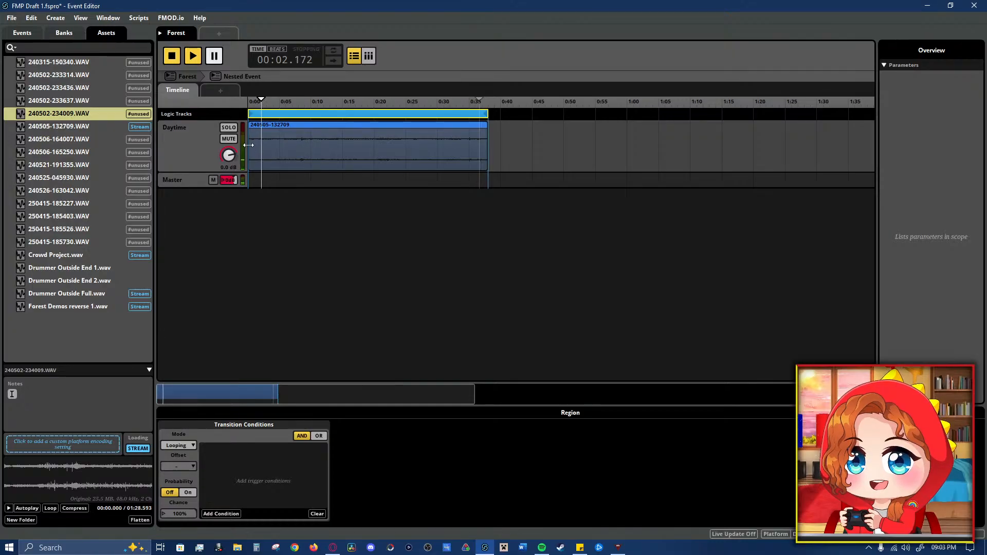
{"action": "key", "text": "space"}
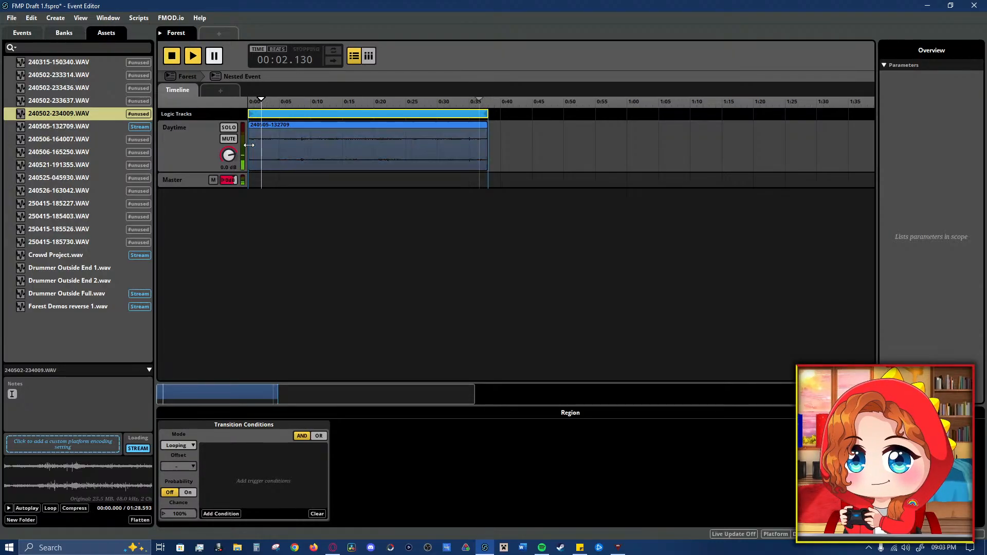
- Trim about 1 second off the clip's beginning, realign it to 0:00, and end the loop region at about 0:37, auditioning from about 0:34
{"action": "left_click", "coordinate": [249, 145]}
{"action": "key", "text": "space"}
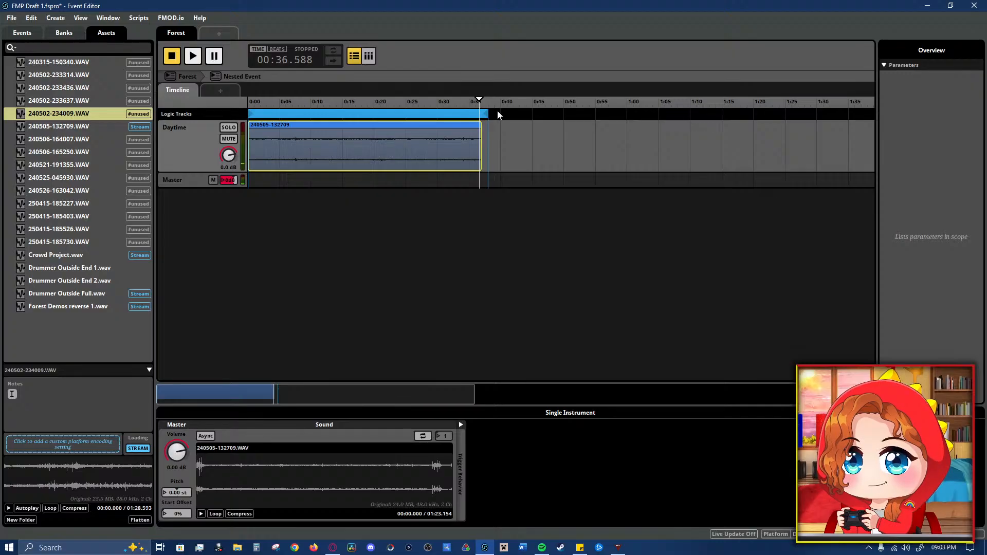
{"action": "left_click_drag", "start_coordinate": [489, 116], "coordinate": [482, 115]}
{"action": "left_click", "coordinate": [466, 103]}
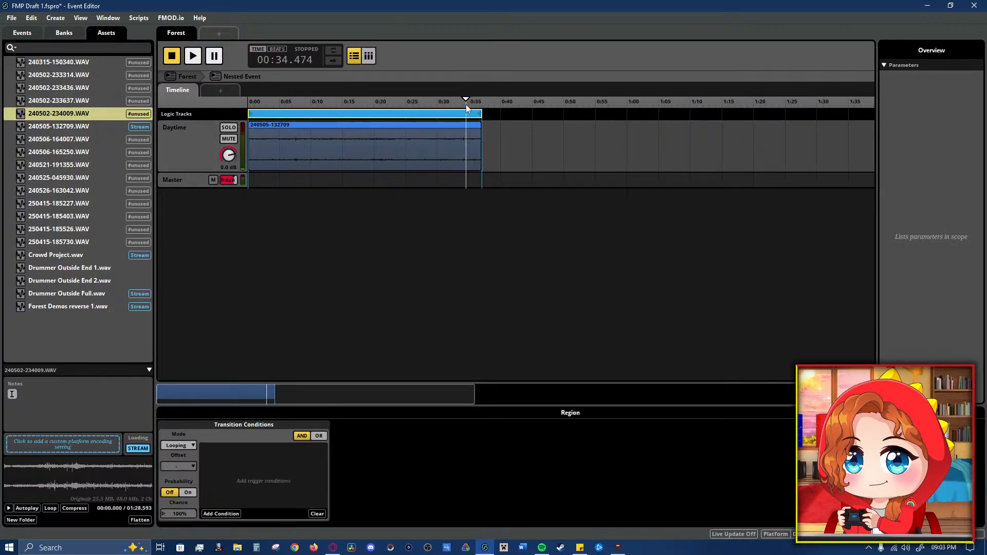
{"action": "key", "text": "space"}
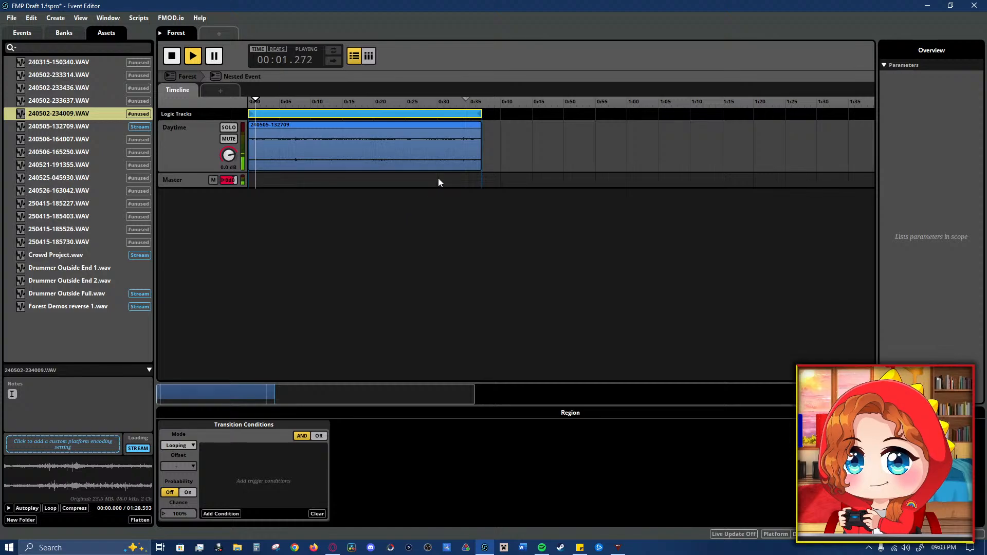
- Trim the end of the clip and the loop region to about 0:36 and audition the loop point
{"action": "left_click", "coordinate": [477, 150]}
{"action": "key", "text": "space"}
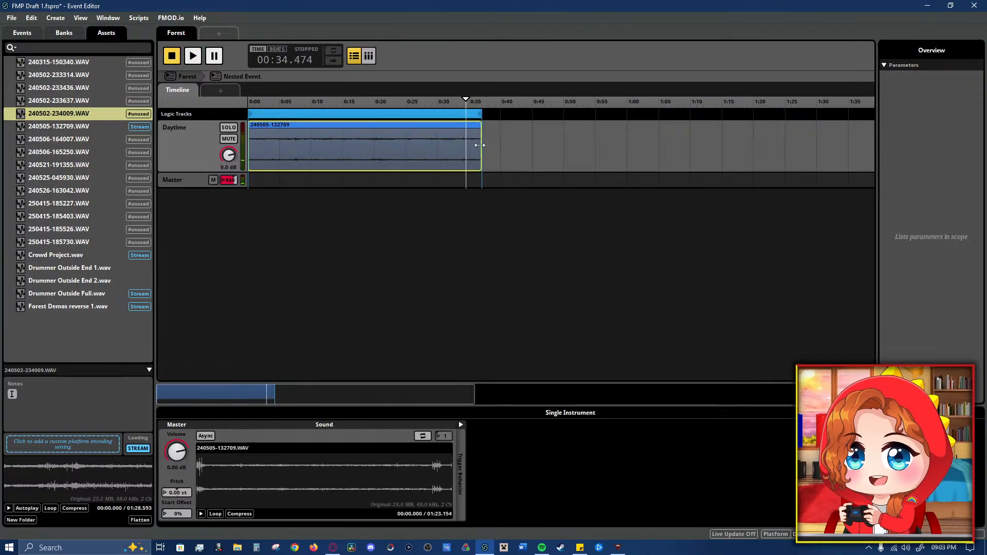
{"action": "left_click_drag", "start_coordinate": [479, 145], "coordinate": [474, 116]}
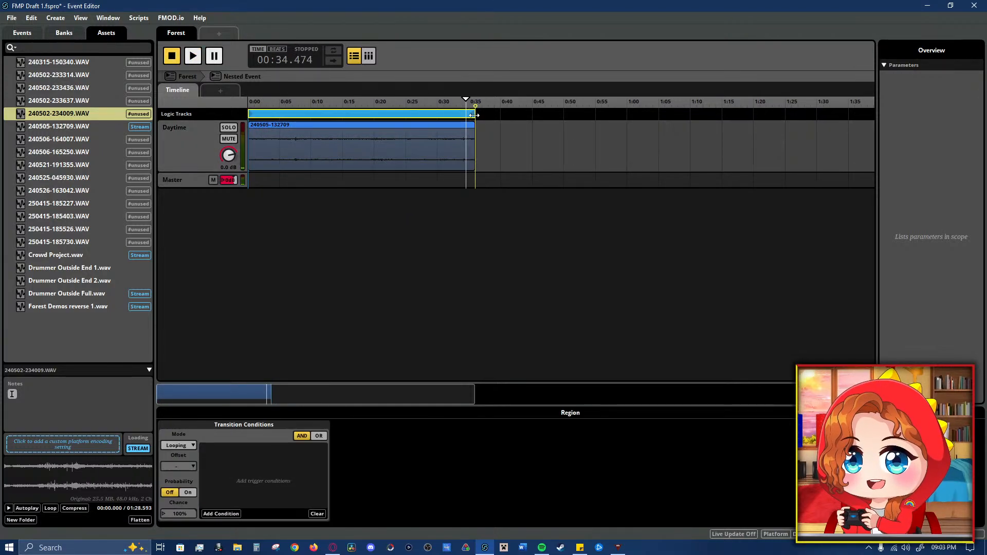
{"action": "left_click", "coordinate": [468, 140]}
{"action": "key", "text": "space"}
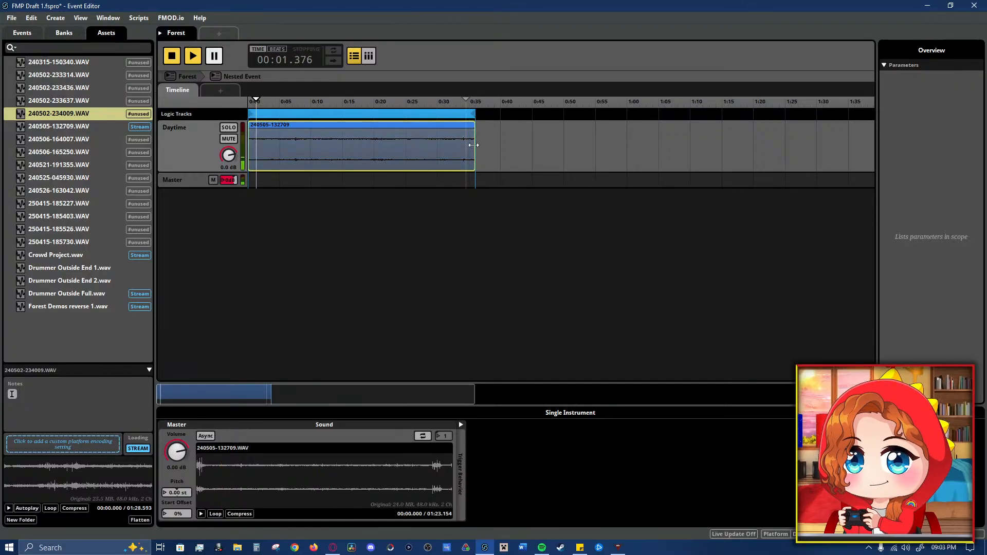
{"action": "key", "text": "space"}
- Shorten the clip's end and the loop region to about 0:35, auditioning the loop point from about 0:32
{"action": "left_click_drag", "start_coordinate": [475, 145], "coordinate": [467, 145]}
{"action": "key", "text": "space"}
{"action": "left_click", "coordinate": [453, 102]}
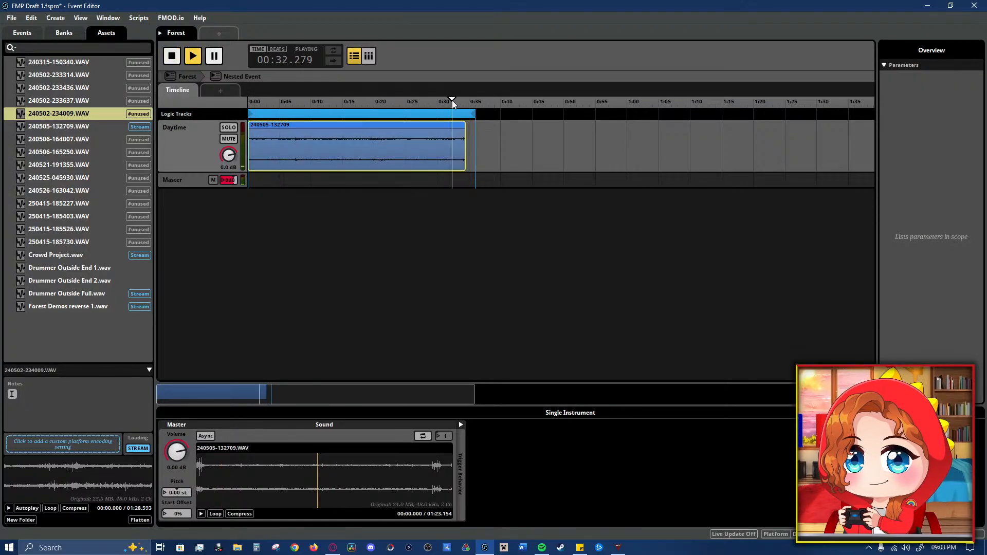
{"action": "key", "text": "space"}
{"action": "left_click_drag", "start_coordinate": [465, 146], "coordinate": [469, 114]}
{"action": "key", "text": "space"}
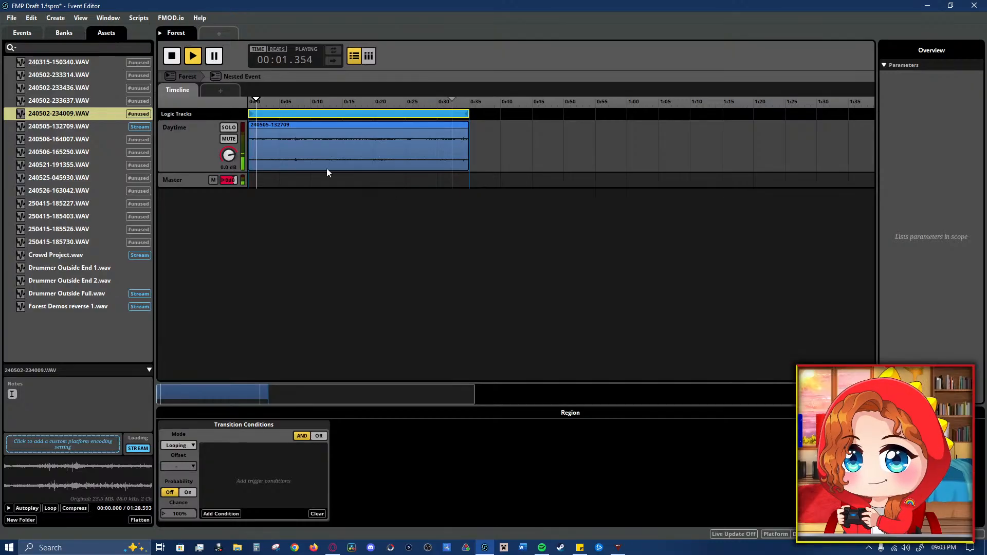
- Trim about 1 second off the clip's beginning, realign it to 0:00, and end the loop region at about 0:34, auditioning the loop
{"action": "left_click", "coordinate": [251, 146]}
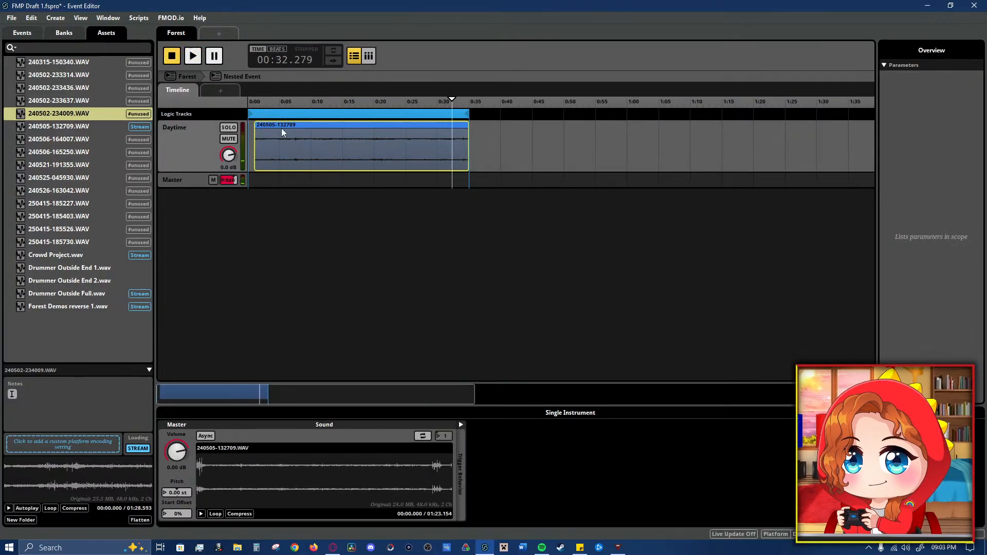
{"action": "left_click_drag", "start_coordinate": [472, 116], "coordinate": [462, 114]}
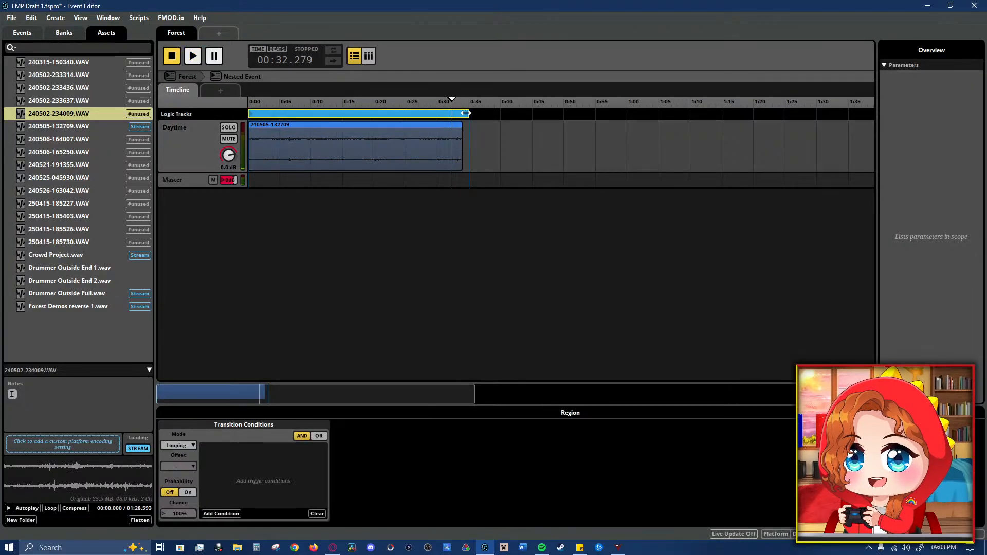
{"action": "key", "text": "space"}
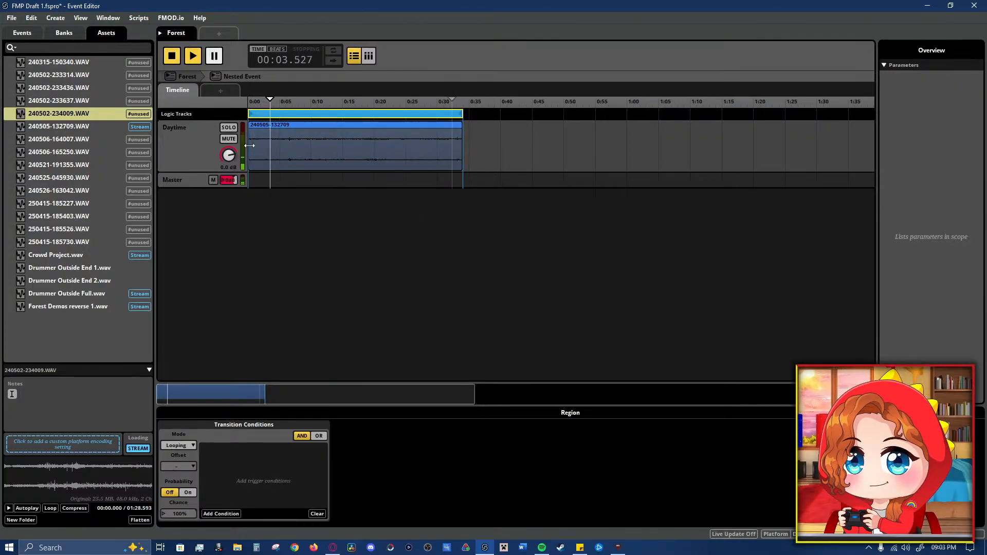
{"action": "key", "text": "space"}
- Cut another second off the clip's beginning, realign it to 0:00, and end the loop region at about 0:33, auditioning from about 0:29
{"action": "left_click_drag", "start_coordinate": [250, 146], "coordinate": [279, 151]}
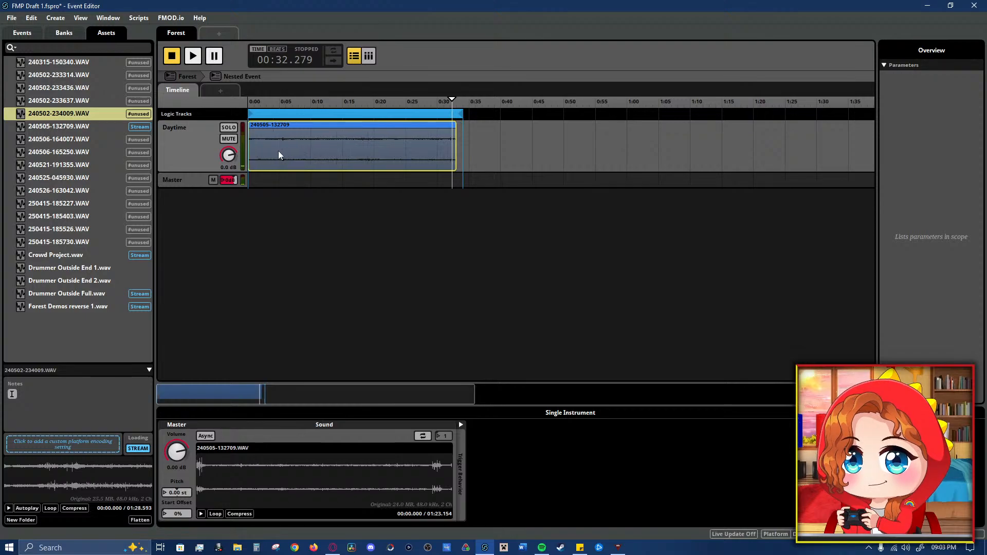
{"action": "left_click_drag", "start_coordinate": [462, 114], "coordinate": [456, 114]}
{"action": "left_click", "coordinate": [433, 102]}
{"action": "key", "text": "space"}
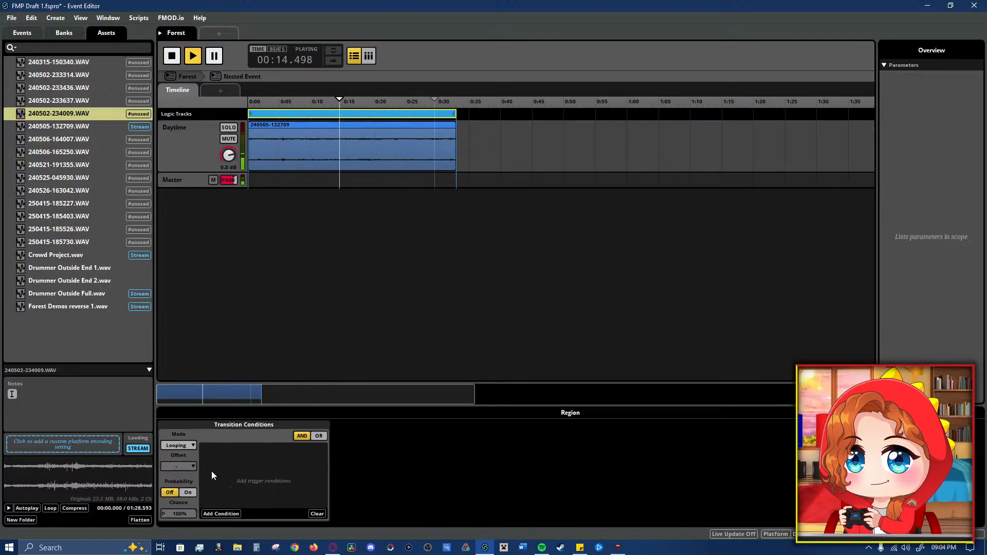
- Insert an FMOD 3-EQ effect ahead of the reverb on the Daytime track
{"action": "left_click", "coordinate": [196, 143]}
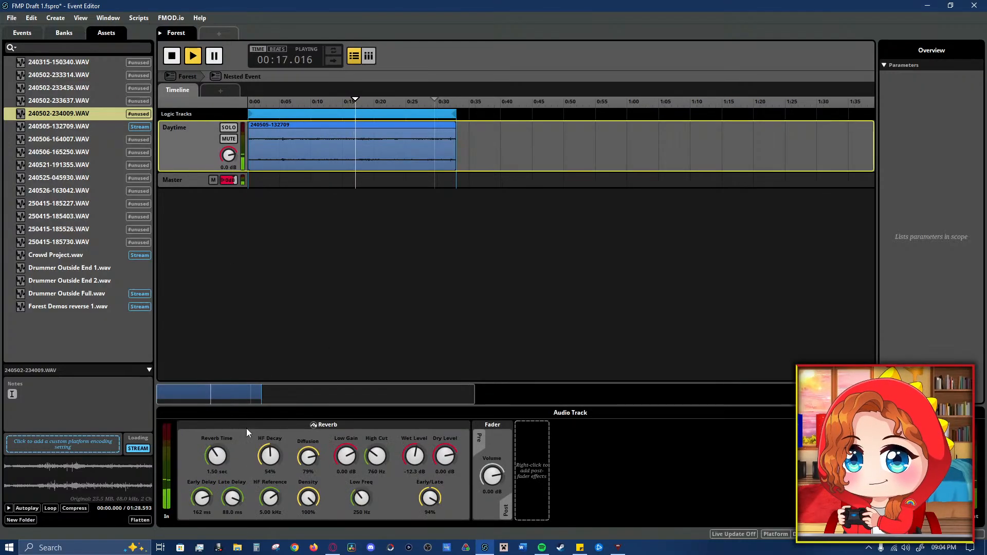
{"action": "right_click", "coordinate": [185, 441]}
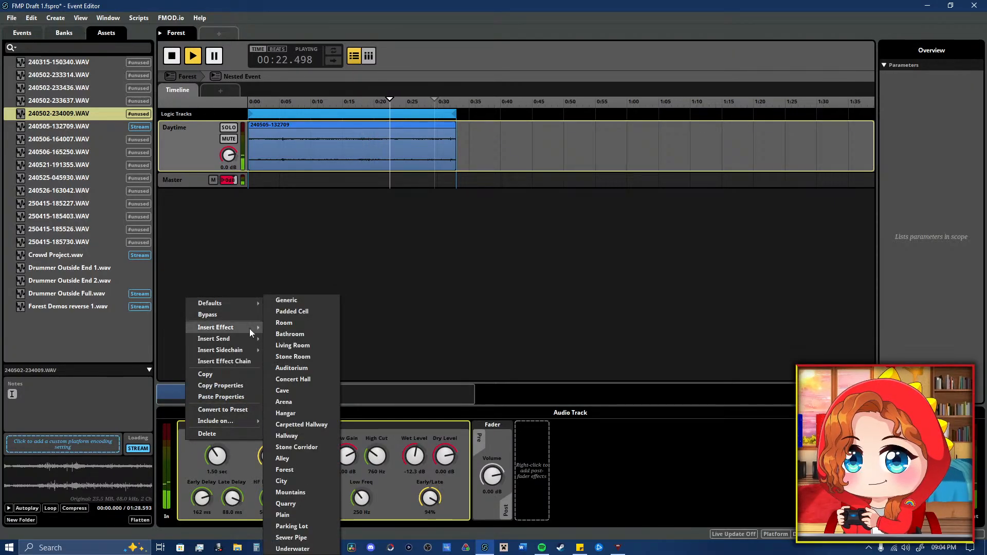
{"action": "mouse_move", "coordinate": [250, 329]}
{"action": "left_click", "coordinate": [336, 305]}
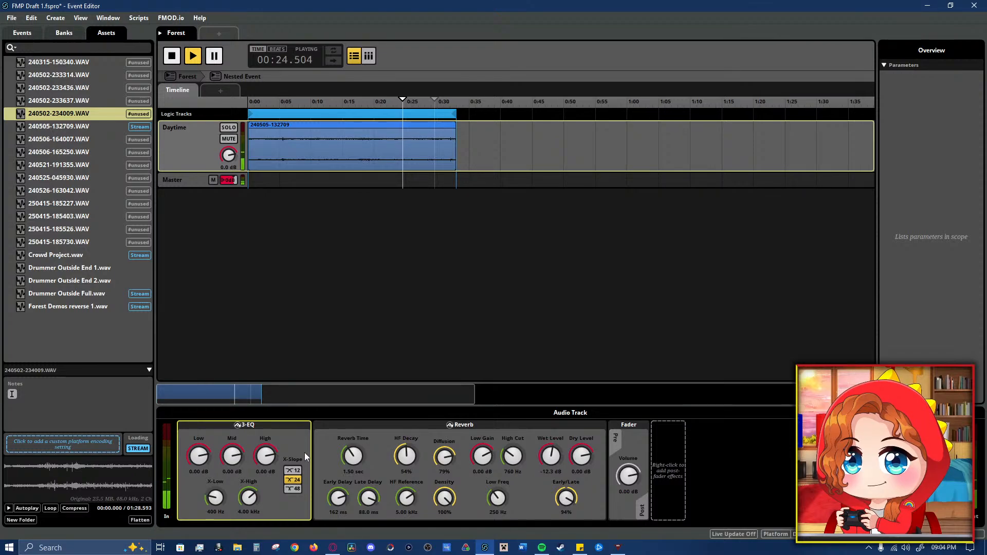
- Try the 3-EQ's low, mid and high bands fully cut, bringing the high band back to 0 dB while auditioning
{"action": "left_click_drag", "start_coordinate": [231, 455], "coordinate": [232, 525]}
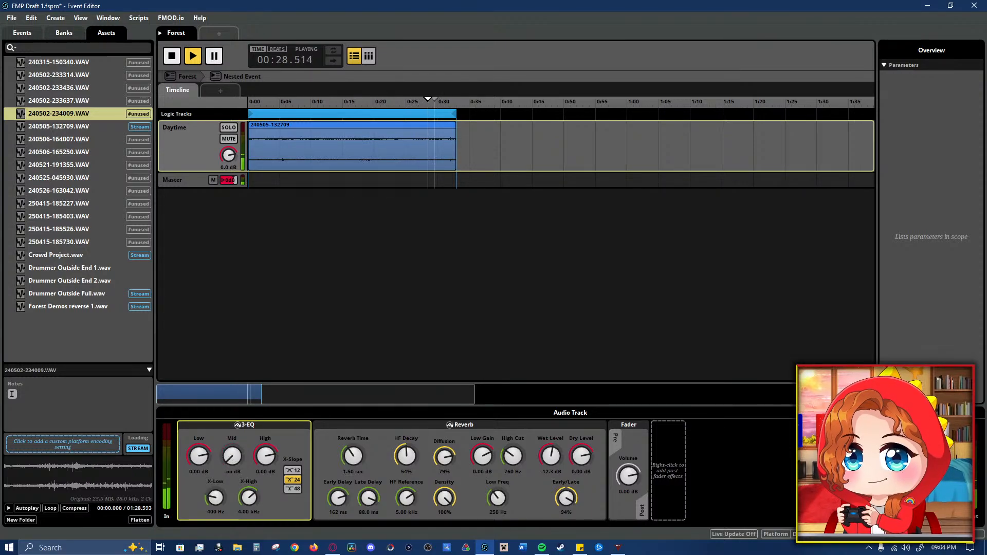
{"action": "left_click_drag", "start_coordinate": [266, 456], "coordinate": [265, 514]}
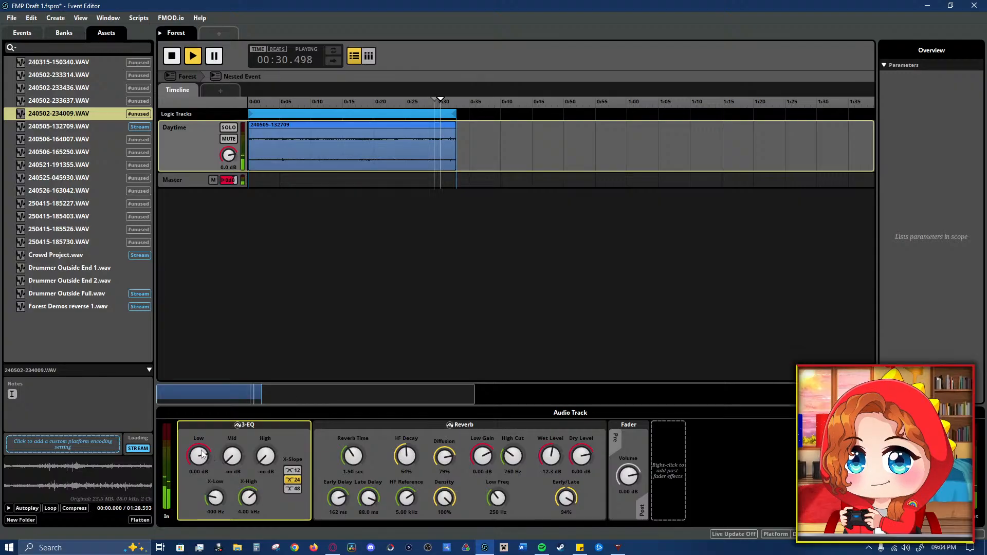
{"action": "left_click_drag", "start_coordinate": [200, 455], "coordinate": [200, 510]}
{"action": "mouse_move", "coordinate": [232, 456]}
{"action": "left_mouse_down"}
{"action": "mouse_move", "coordinate": [232, 427]}
{"action": "mouse_move", "coordinate": [236, 464]}
{"action": "mouse_move", "coordinate": [275, 442]}
{"action": "mouse_move", "coordinate": [238, 455]}
{"action": "mouse_move", "coordinate": [199, 450]}
{"action": "mouse_move", "coordinate": [199, 438]}
{"action": "mouse_move", "coordinate": [203, 461]}
{"action": "mouse_move", "coordinate": [230, 460]}
{"action": "left_mouse_up"}
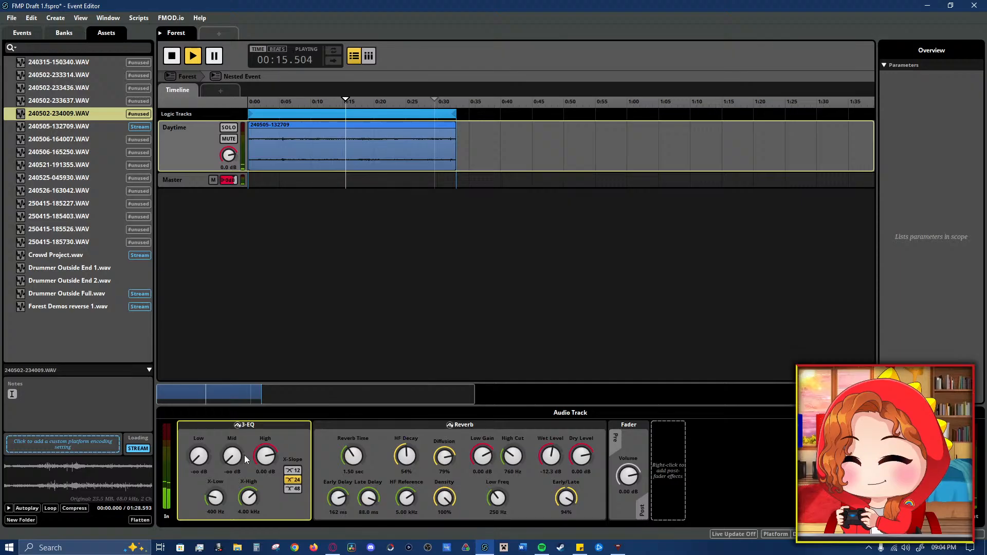
- Compare the 3-EQ's 12 and 48 crossover slopes, raise the mid gain to -21.5 dB, and settle on slope 12
{"action": "left_click", "coordinate": [293, 471]}
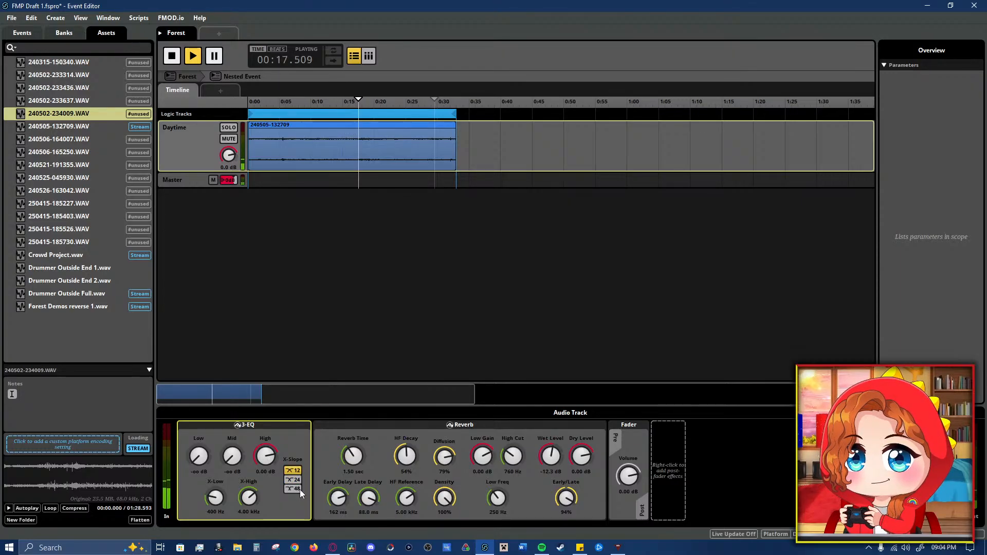
{"action": "left_click", "coordinate": [293, 489]}
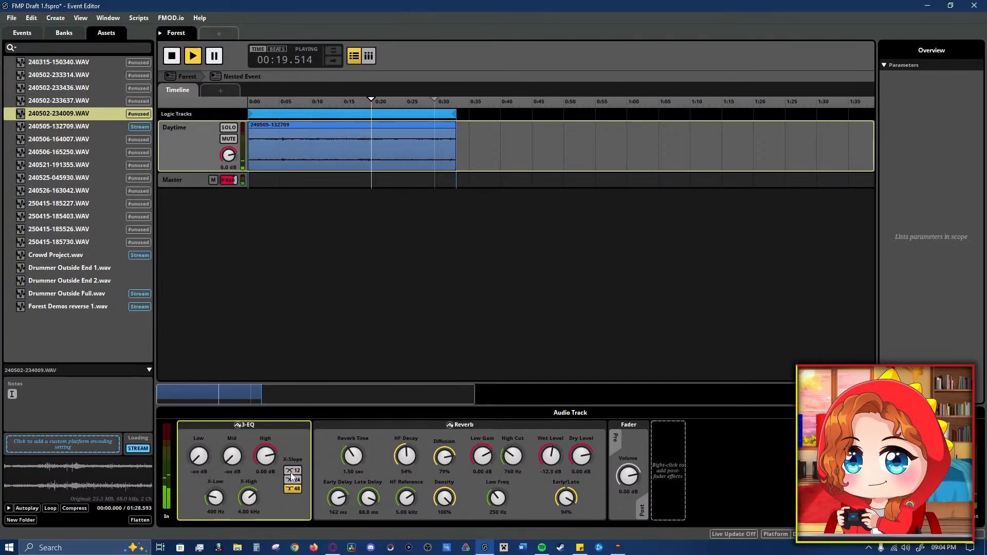
{"action": "mouse_move", "coordinate": [237, 458]}
{"action": "left_mouse_down"}
{"action": "mouse_move", "coordinate": [237, 410]}
{"action": "mouse_move", "coordinate": [237, 461]}
{"action": "left_mouse_up"}
{"action": "left_click", "coordinate": [293, 470]}
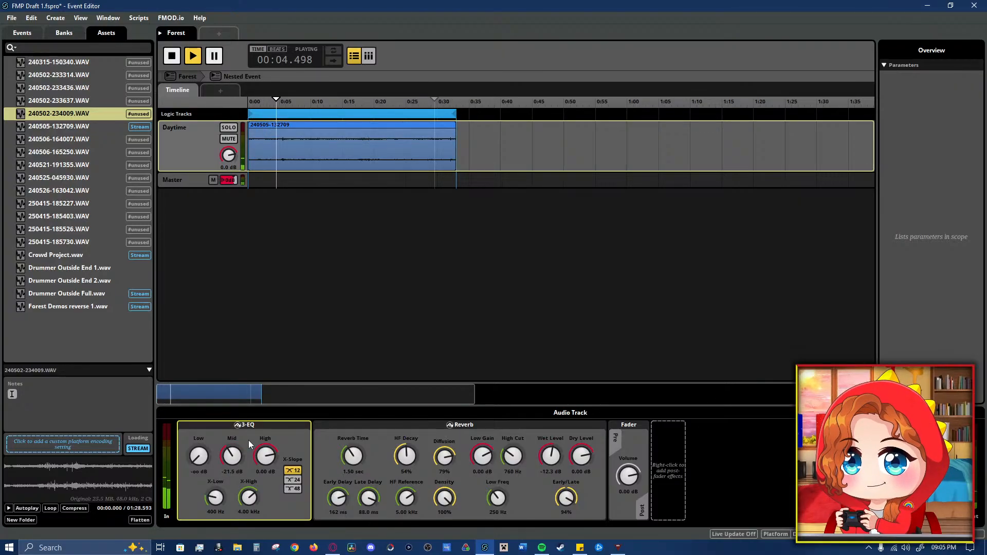
- Audition different low and mid gains against 0 dB, and set both bands of the 3-EQ to -28.0 dB
{"action": "left_click_drag", "start_coordinate": [232, 461], "coordinate": [232, 462]}
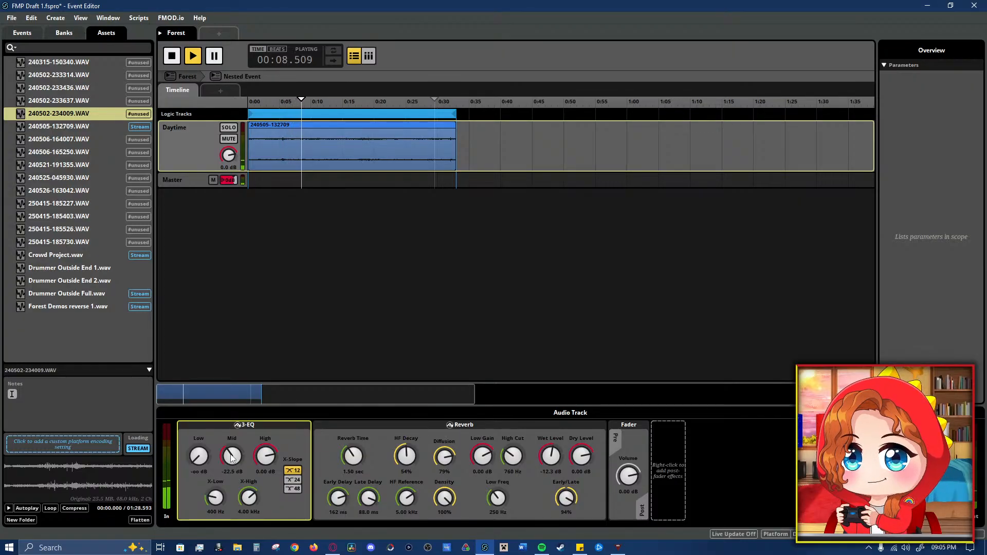
{"action": "left_click_drag", "start_coordinate": [233, 460], "coordinate": [200, 411]}
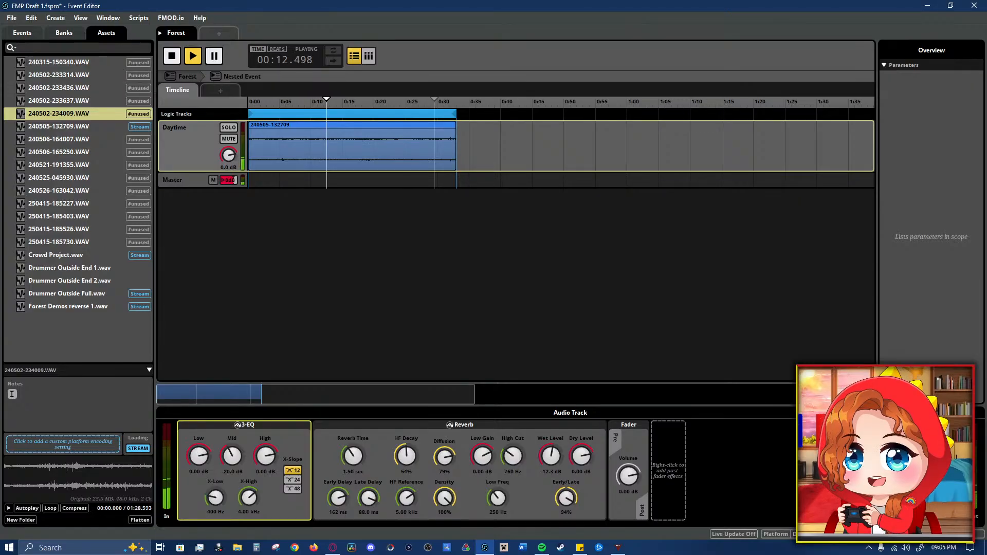
{"action": "left_click_drag", "start_coordinate": [233, 463], "coordinate": [233, 434]}
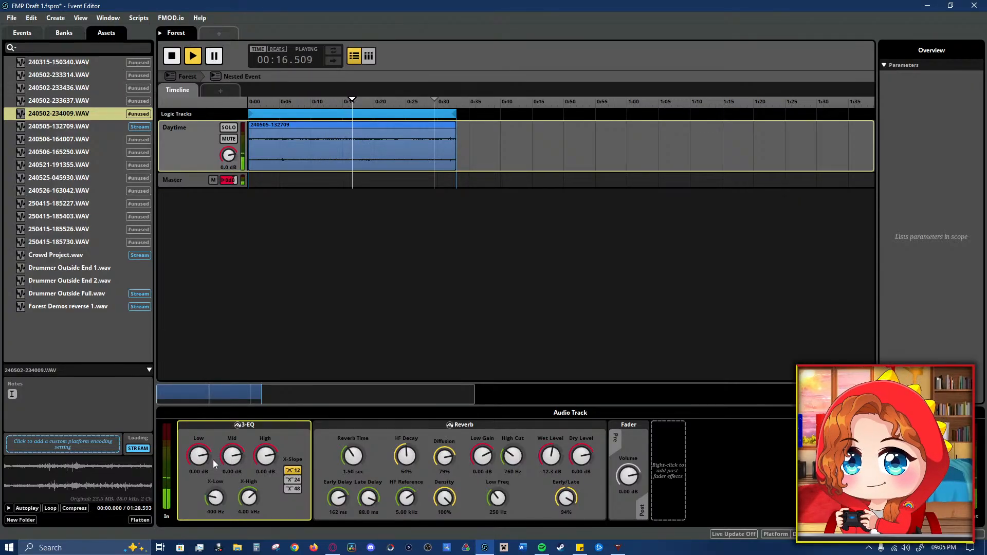
{"action": "left_click_drag", "start_coordinate": [186, 458], "coordinate": [186, 484]}
{"action": "left_click_drag", "start_coordinate": [226, 447], "coordinate": [226, 476]}
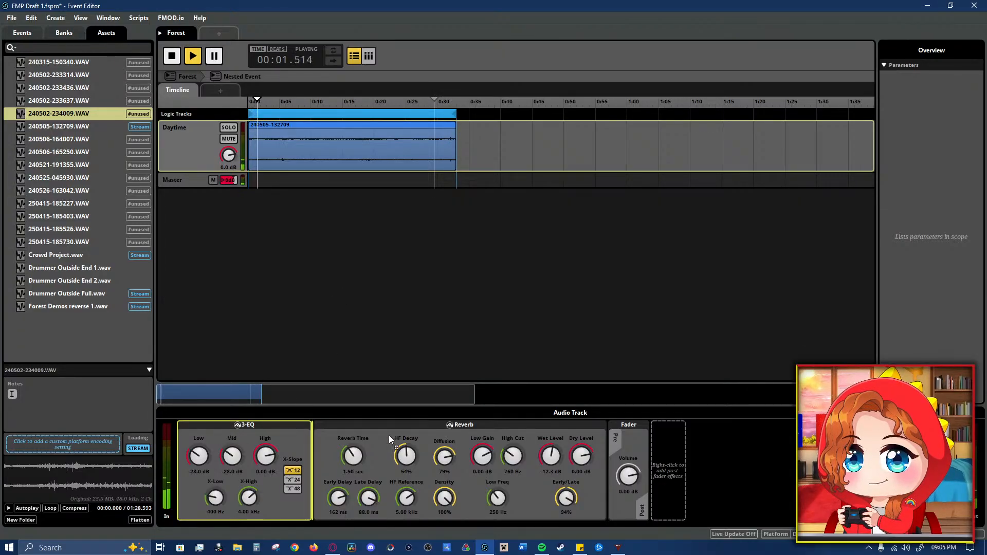
- Try the 3-EQ after the reverb, return it ahead of the reverb, and stop playback
{"action": "left_click_drag", "start_coordinate": [389, 435], "coordinate": [591, 437]}
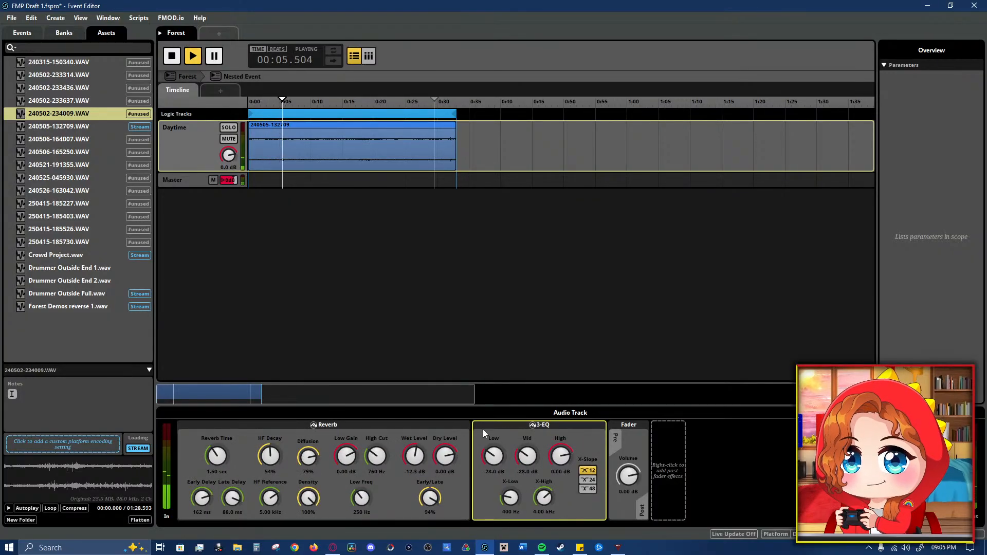
{"action": "left_click_drag", "start_coordinate": [489, 432], "coordinate": [207, 435]}
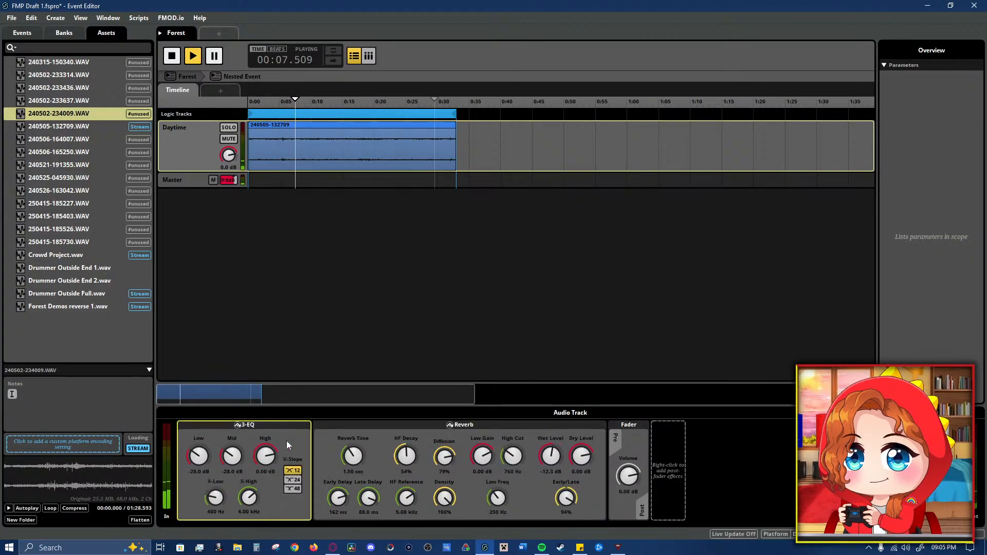
{"action": "left_click", "coordinate": [382, 431]}
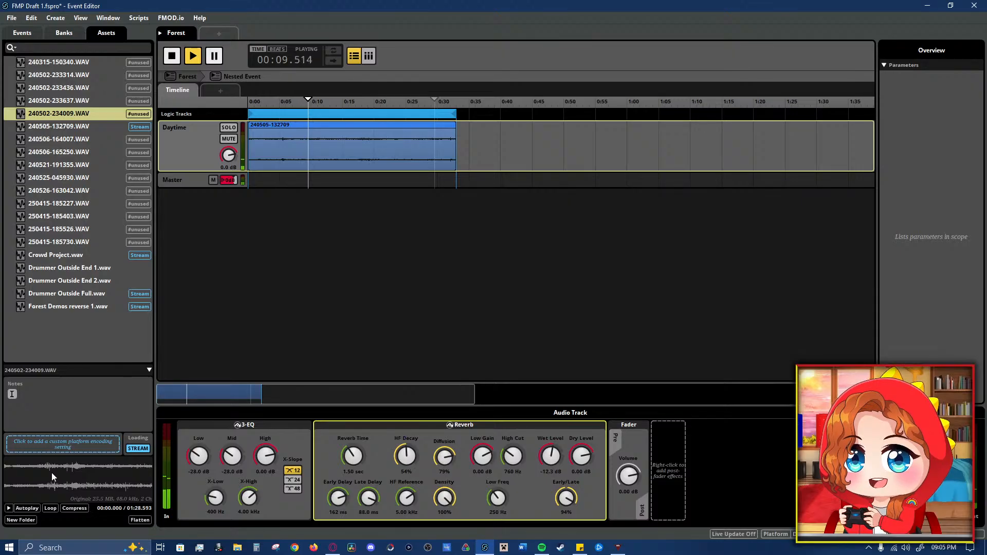
{"action": "left_click", "coordinate": [190, 431]}
{"action": "right_click", "coordinate": [190, 431]}
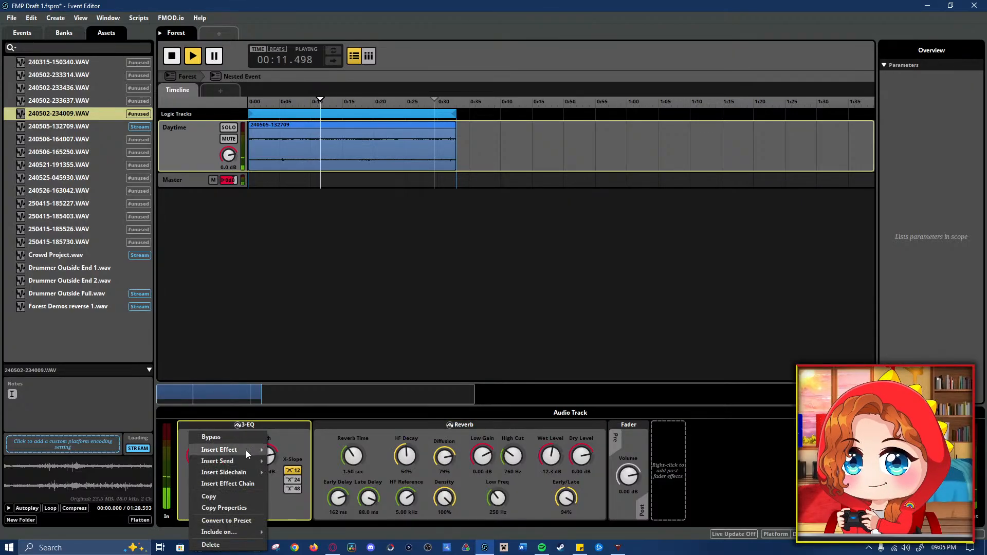
{"action": "mouse_move", "coordinate": [249, 446]}
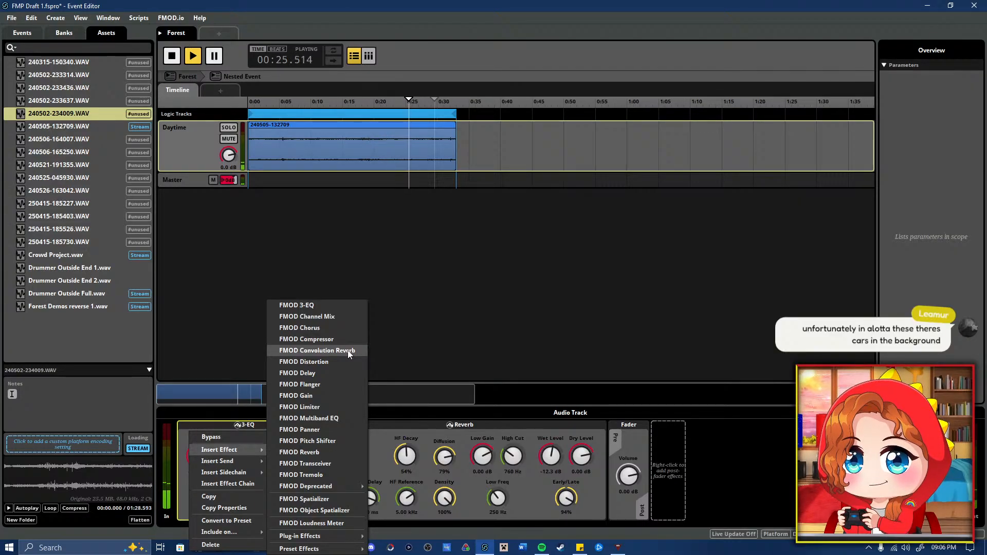
{"action": "left_click", "coordinate": [439, 268]}
{"action": "key", "text": "space"}
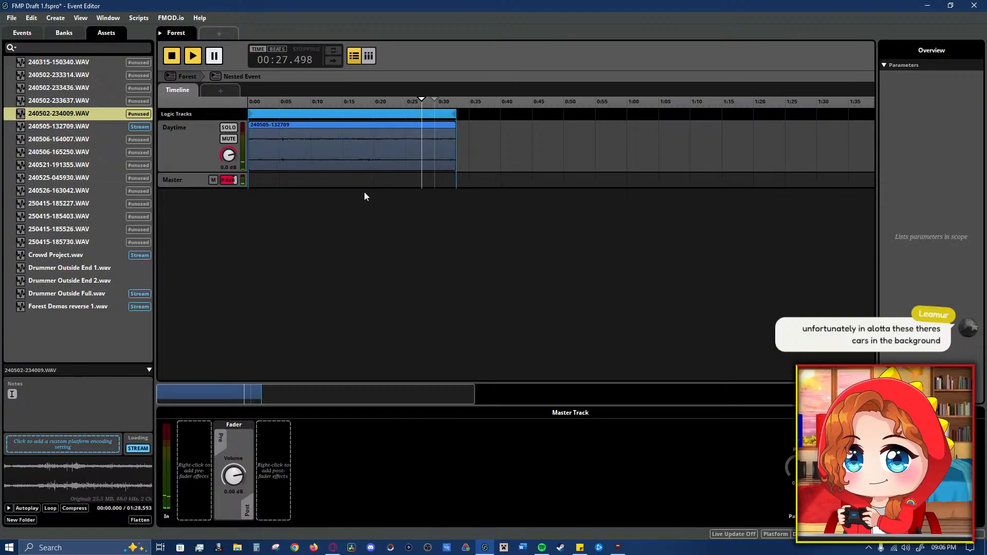
- Add a second audio track below the Daytime track in the nested event
{"action": "left_click", "coordinate": [190, 144]}
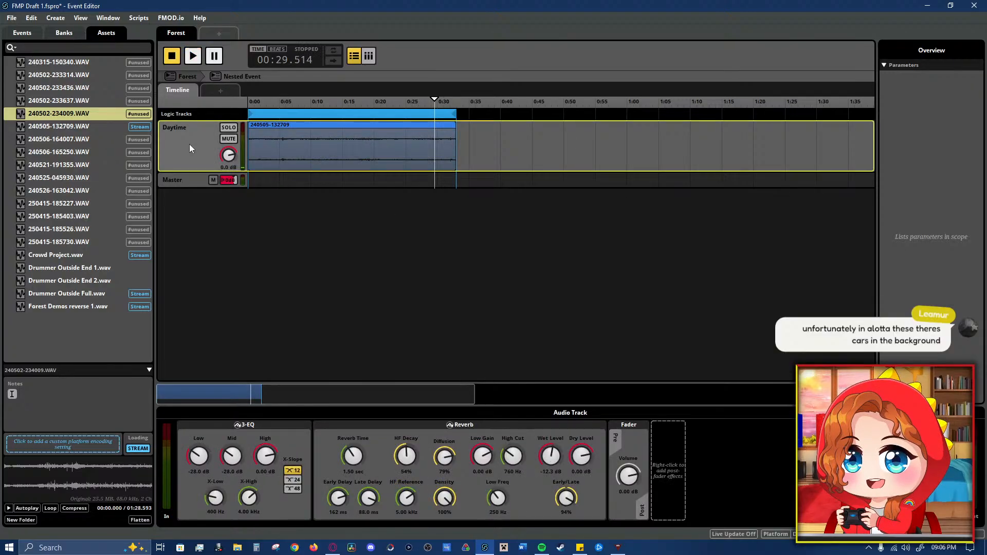
{"action": "left_click", "coordinate": [78, 126]}
{"action": "left_click", "coordinate": [88, 139]}
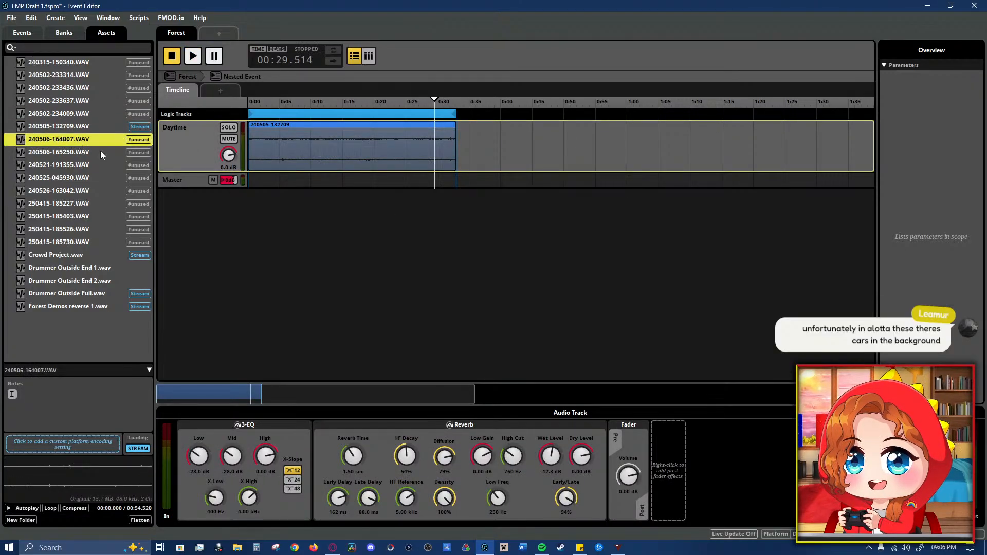
{"action": "right_click", "coordinate": [183, 147]}
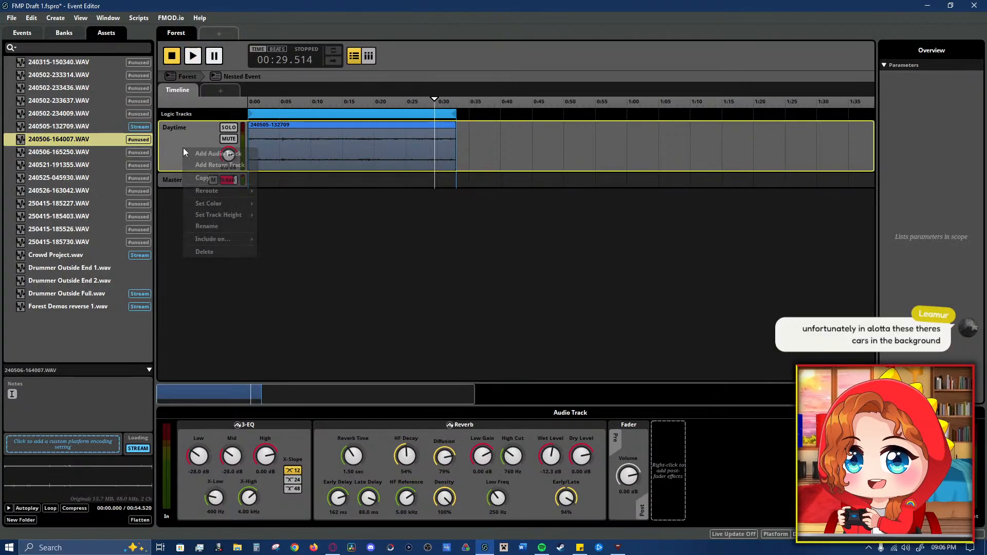
{"action": "left_click", "coordinate": [242, 154]}
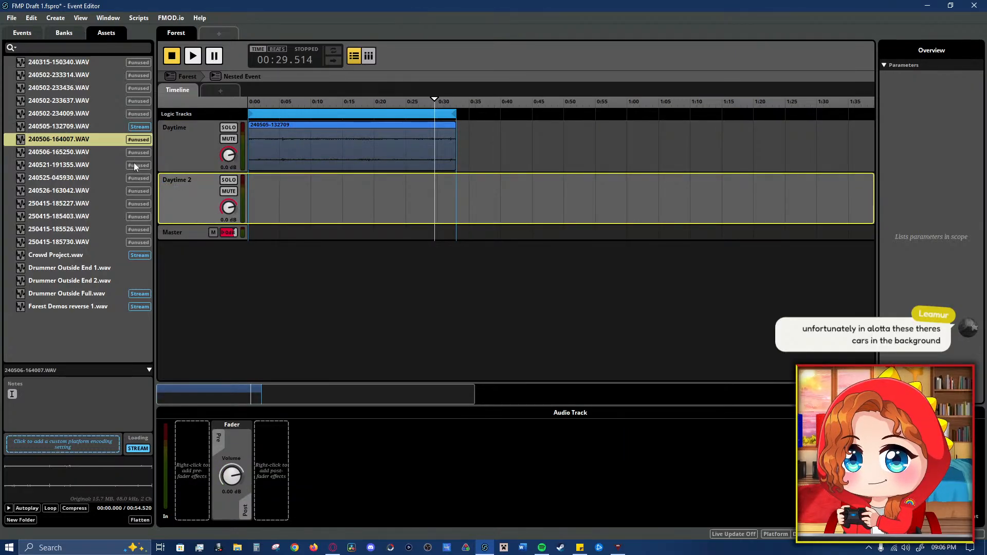
{"action": "left_click_drag", "start_coordinate": [102, 139], "coordinate": [495, 204]}
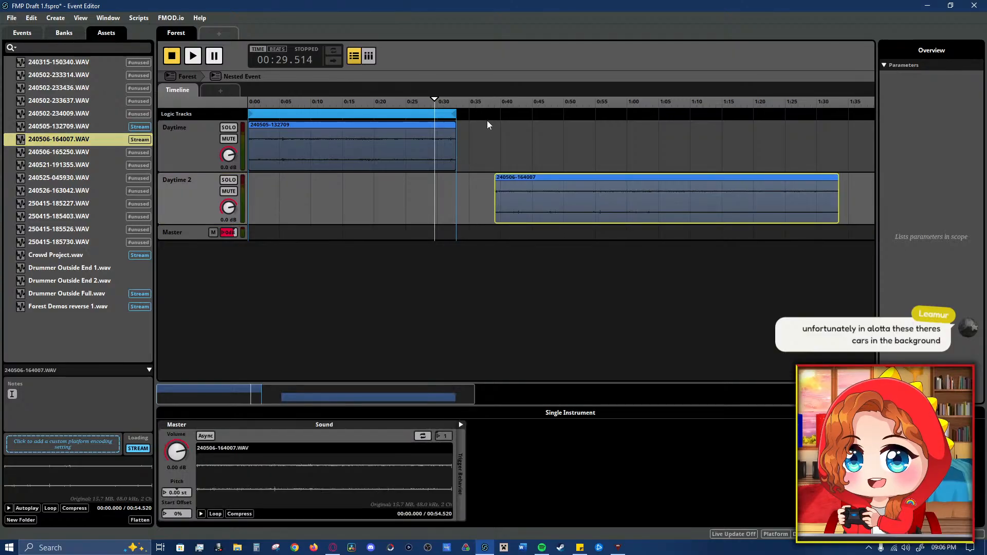
{"action": "left_click", "coordinate": [465, 105]}
{"action": "left_click", "coordinate": [495, 103]}
{"action": "key", "text": "space"}
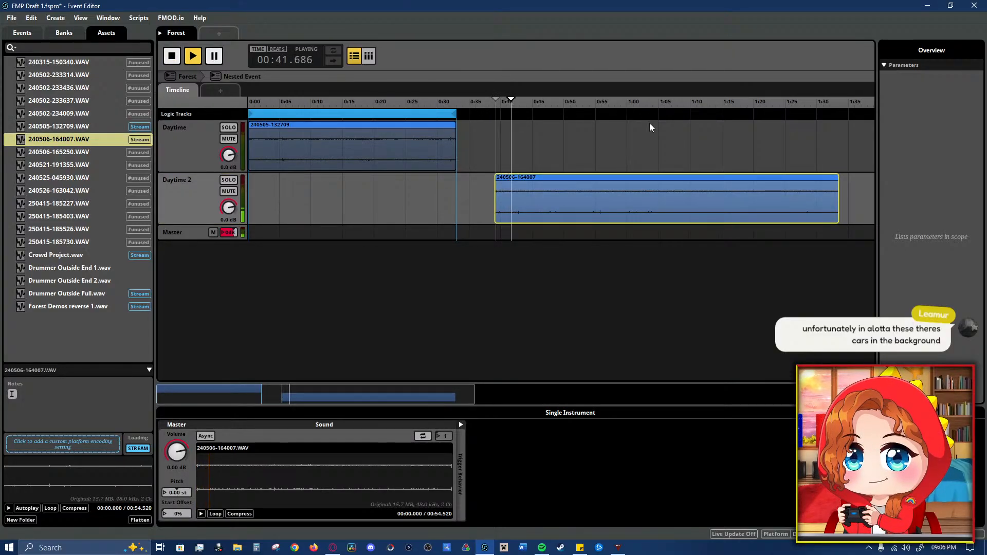
{"action": "left_click", "coordinate": [629, 104]}
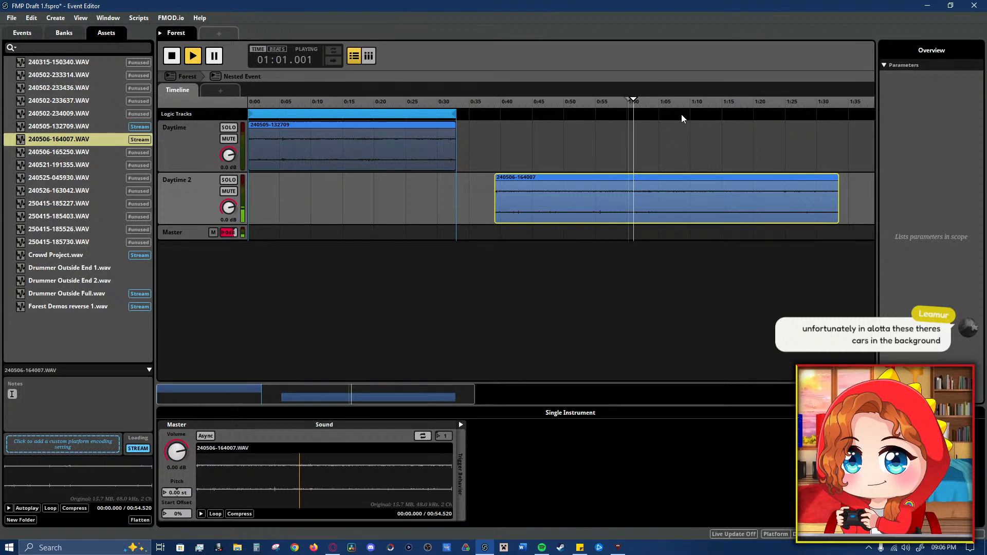
{"action": "key", "text": "space"}
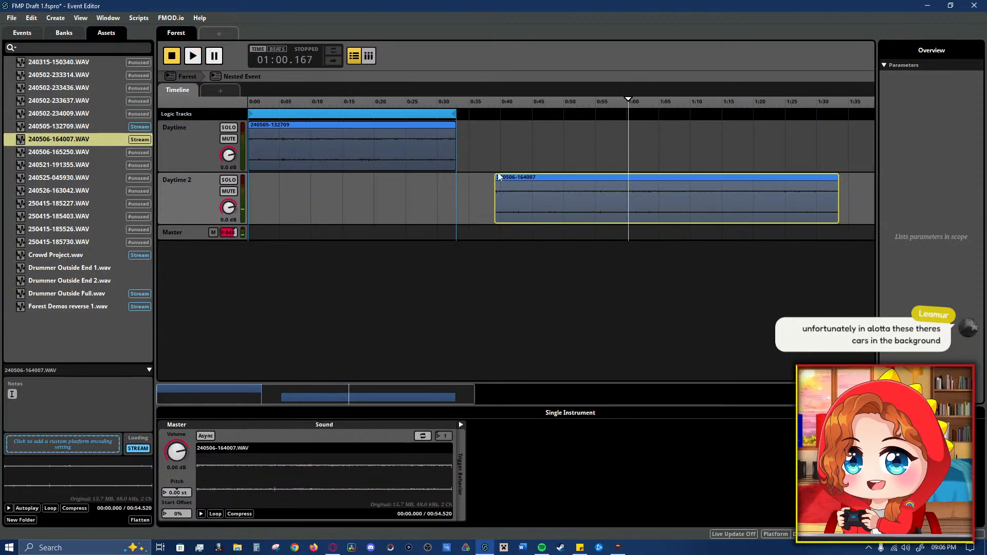
{"action": "left_click_drag", "start_coordinate": [499, 104], "coordinate": [485, 105]}
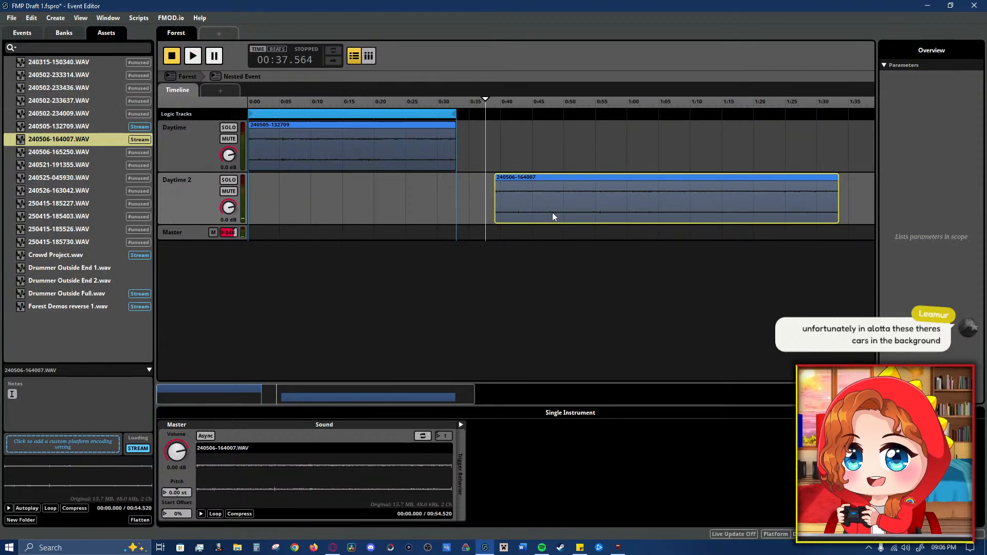
{"action": "key", "text": "Delete"}
{"action": "left_click", "coordinate": [73, 153]}
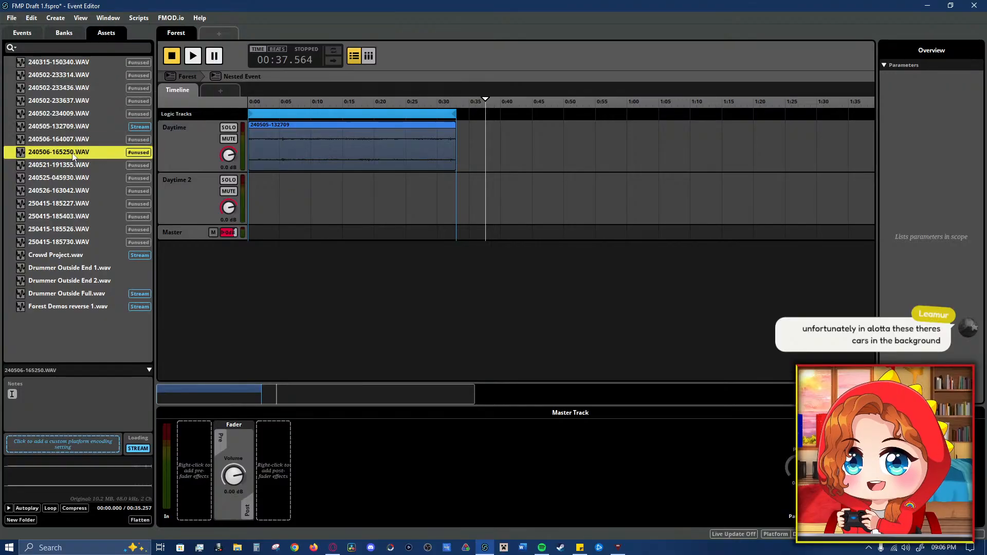
{"action": "left_click_drag", "start_coordinate": [487, 206], "coordinate": [510, 193]}
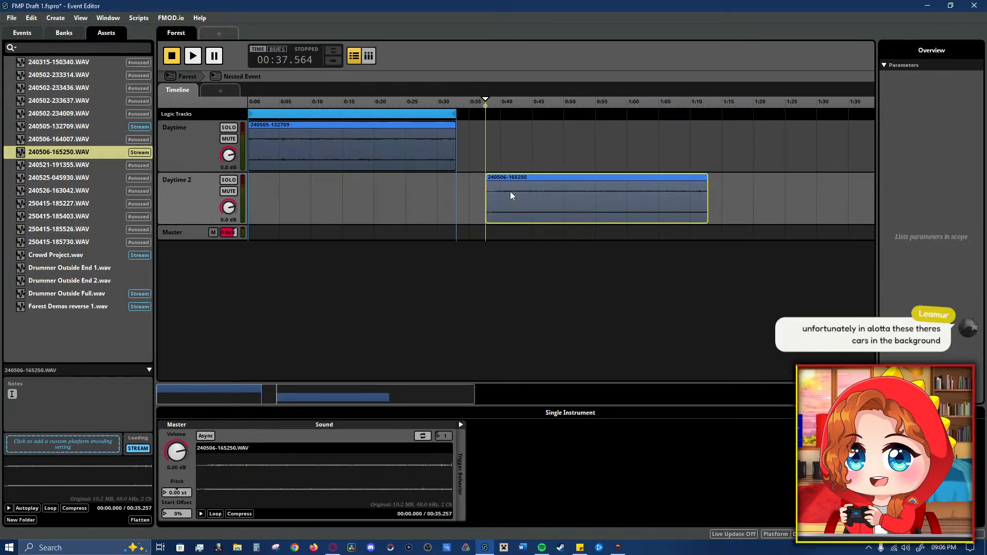
{"action": "key", "text": "space"}
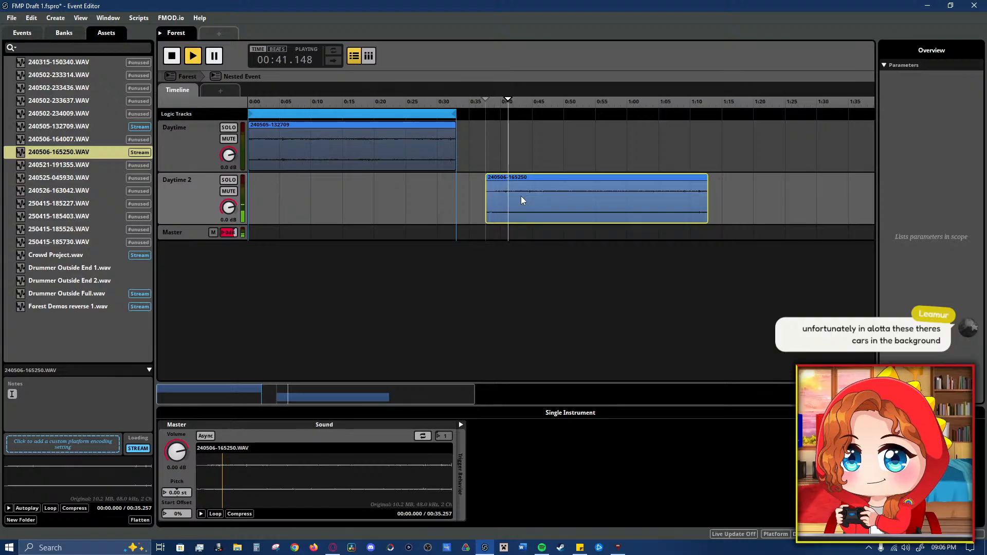
{"action": "key", "text": "space"}
{"action": "key", "text": "Delete"}
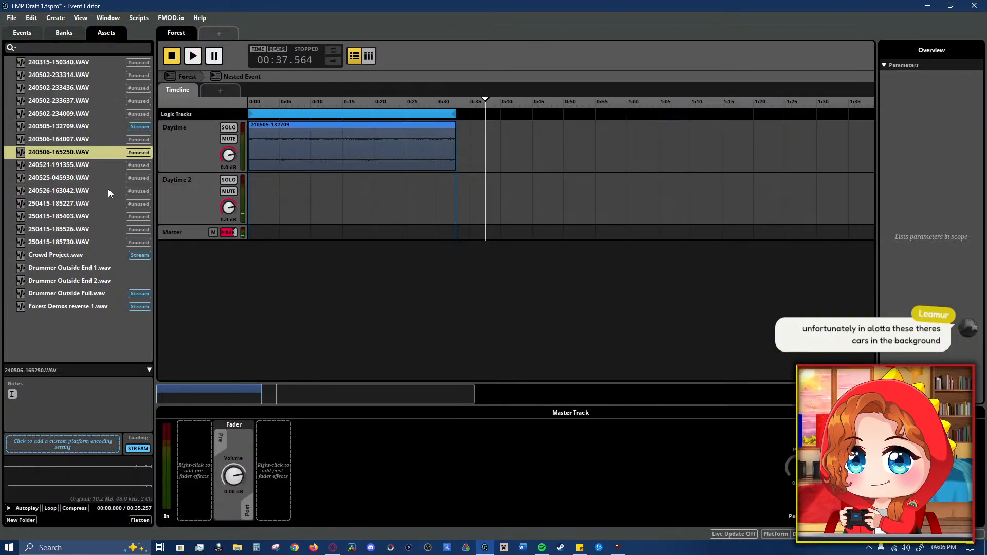
{"action": "left_click", "coordinate": [90, 166]}
{"action": "left_click_drag", "start_coordinate": [83, 167], "coordinate": [525, 199]}
{"action": "key", "text": "space"}
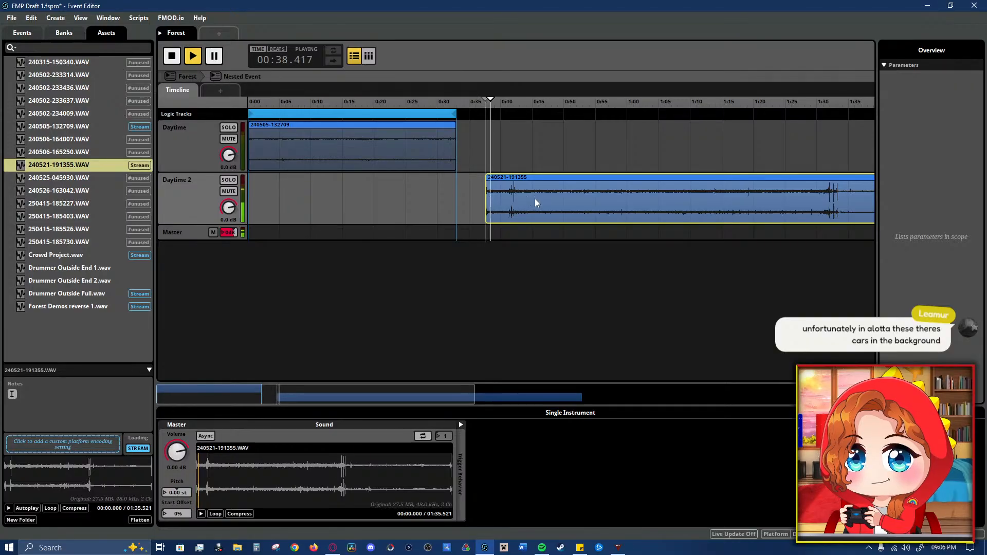
{"action": "key", "text": "space"}
{"action": "key", "text": "Delete"}
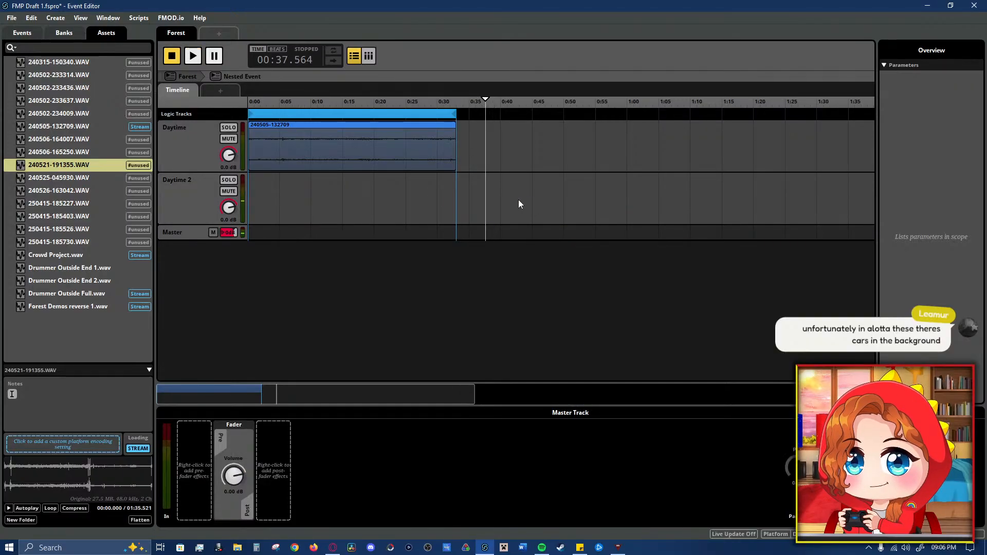
{"action": "left_click_drag", "start_coordinate": [95, 177], "coordinate": [554, 200]}
{"action": "key", "text": "space"}
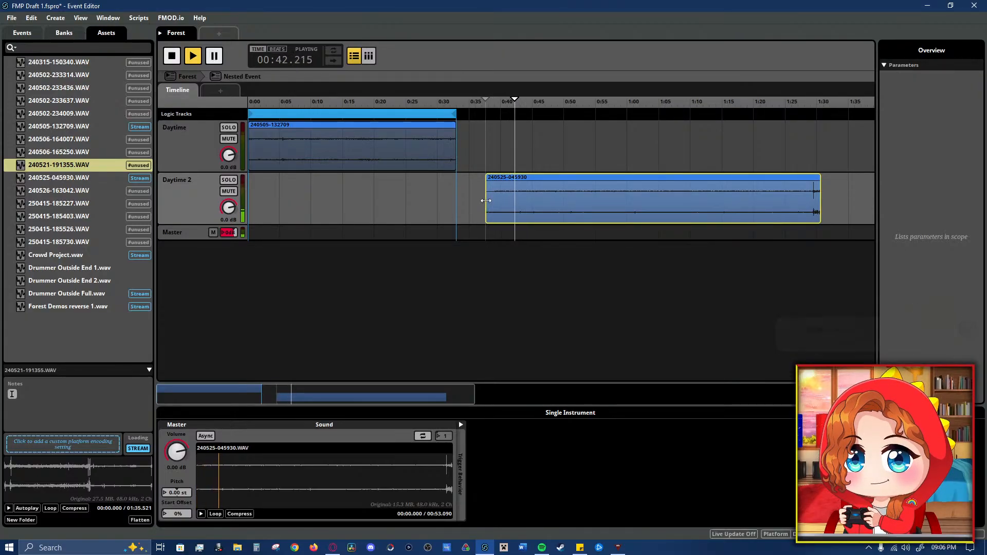
{"action": "left_click_drag", "start_coordinate": [485, 200], "coordinate": [493, 201]}
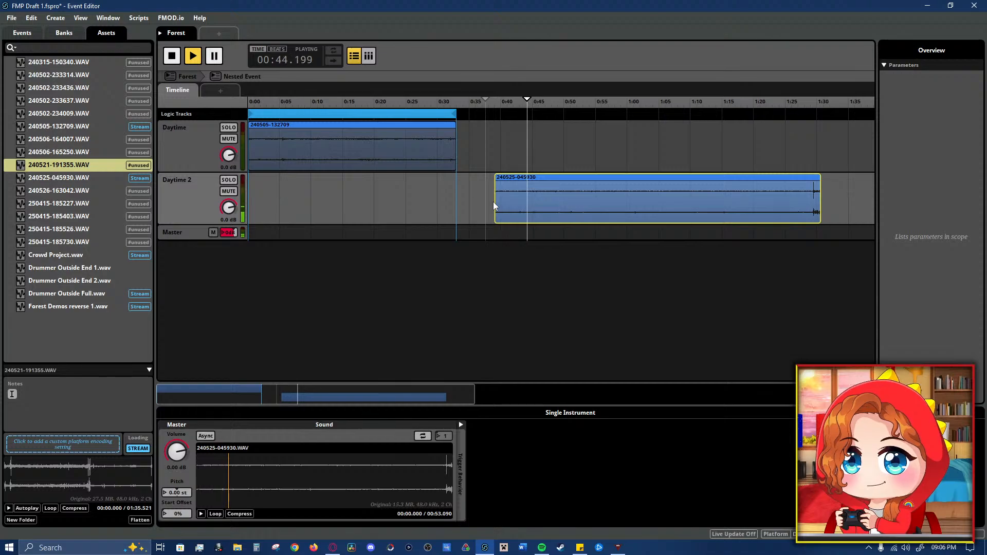
{"action": "key", "text": "space"}
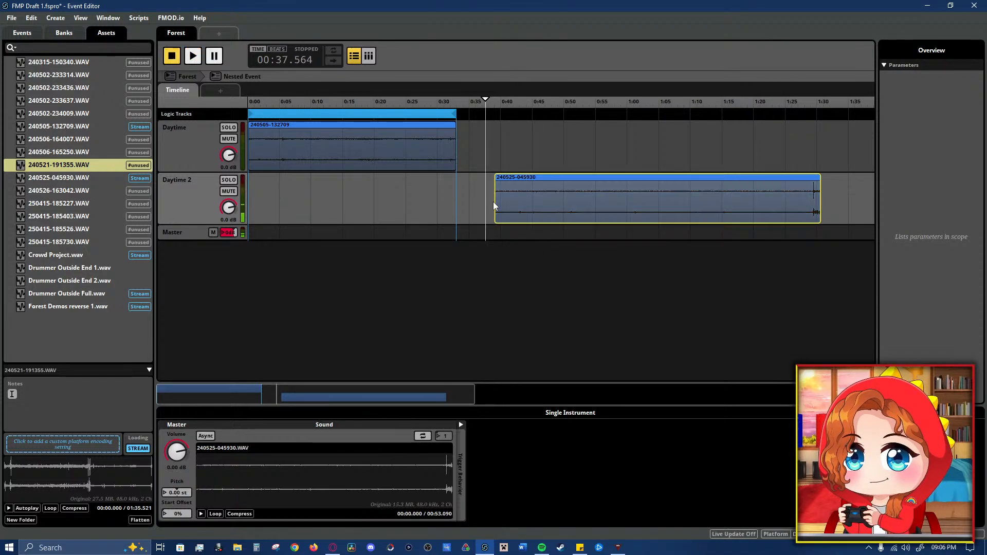
{"action": "left_click_drag", "start_coordinate": [575, 202], "coordinate": [349, 205]}
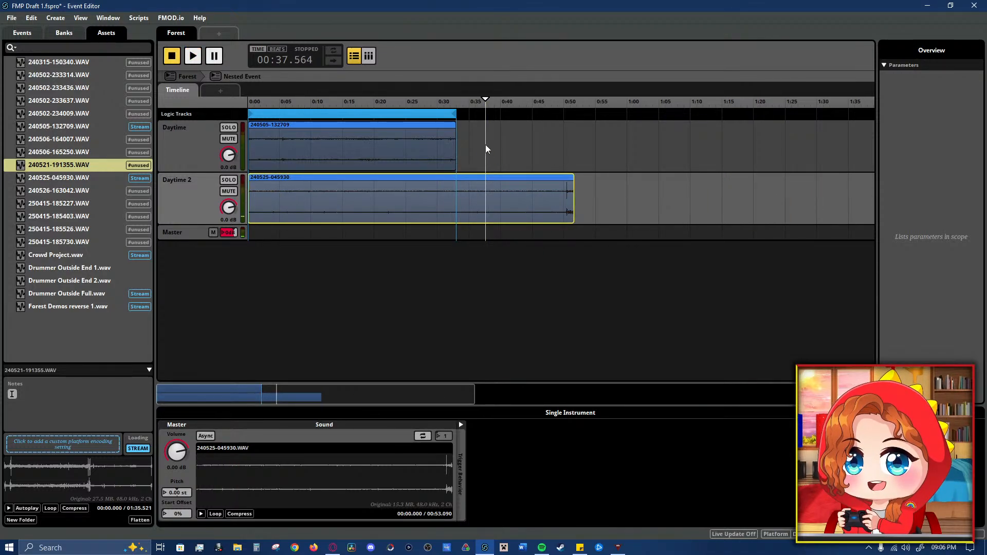
{"action": "key", "text": "space"}
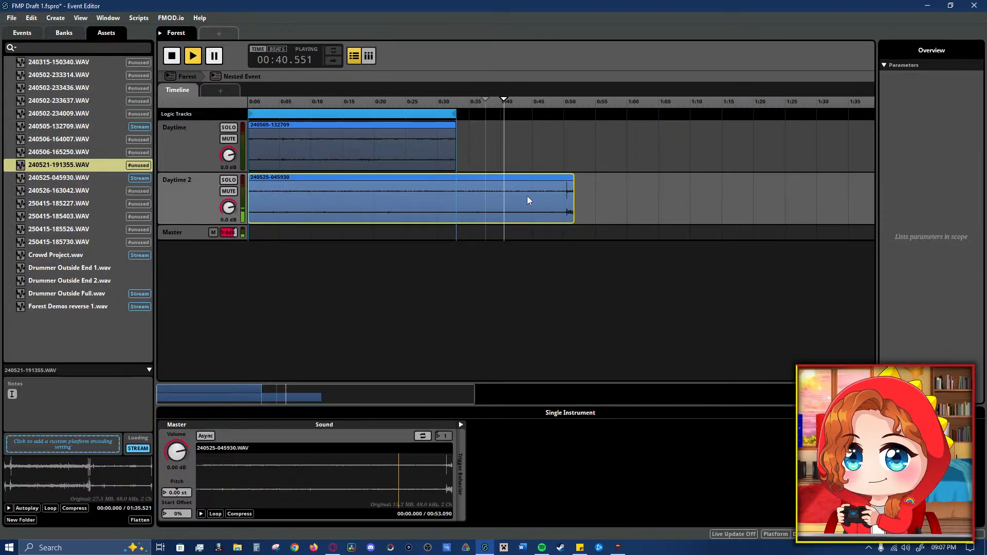
{"action": "left_click_drag", "start_coordinate": [572, 203], "coordinate": [563, 205]}
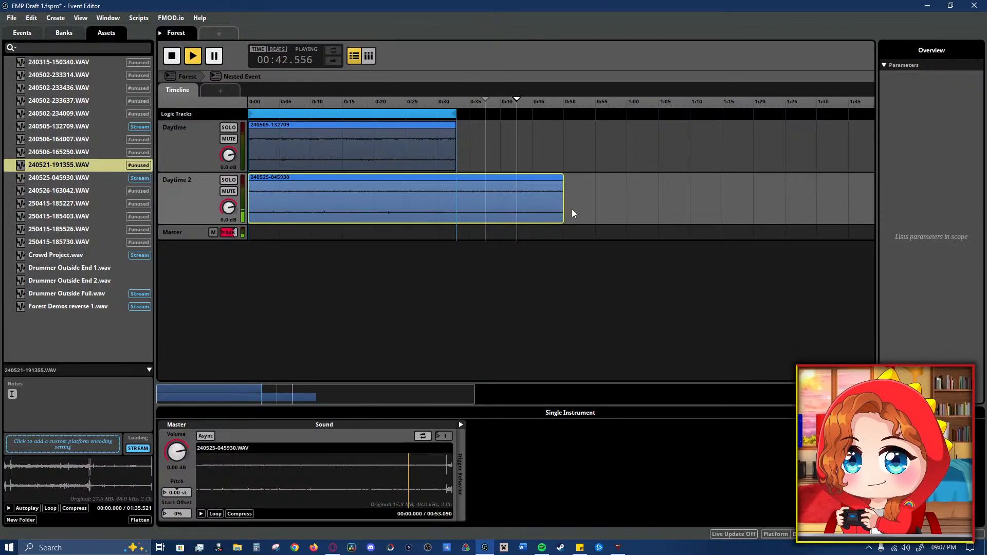
- Audition the trimmed ending of the Daytime 2 clip from about 0:47 and return the playhead to 0:00
{"action": "left_click", "coordinate": [576, 201]}
{"action": "left_click", "coordinate": [554, 143]}
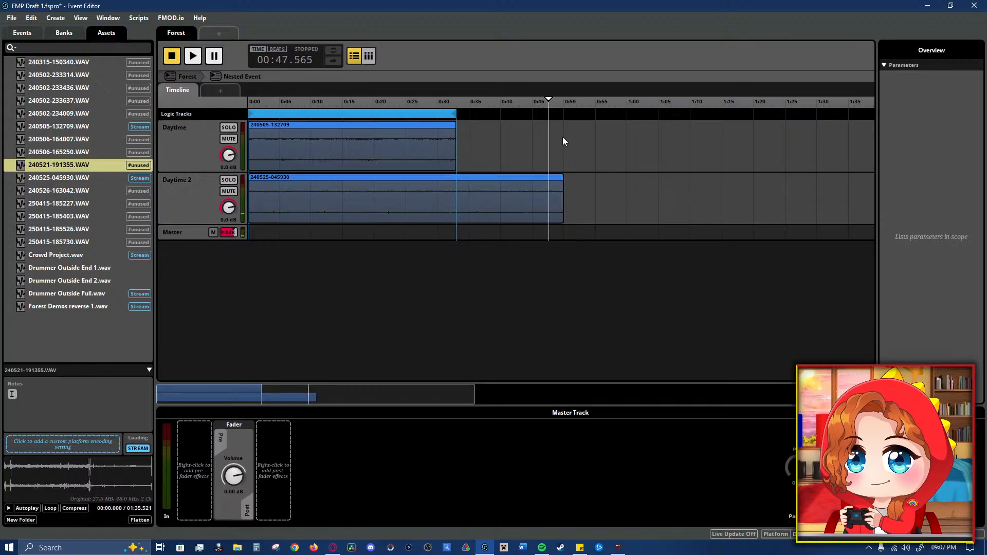
{"action": "key", "text": "space"}
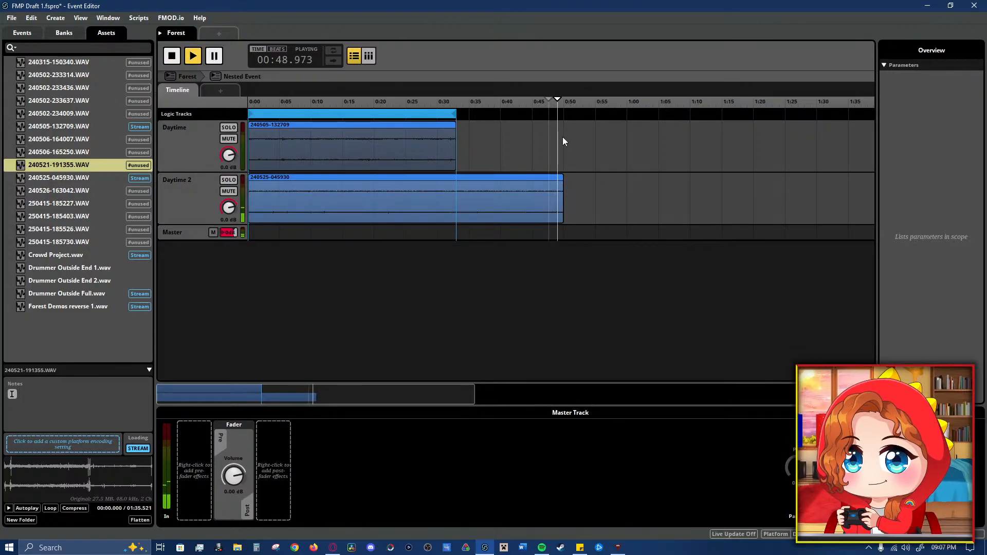
{"action": "key", "text": "space"}
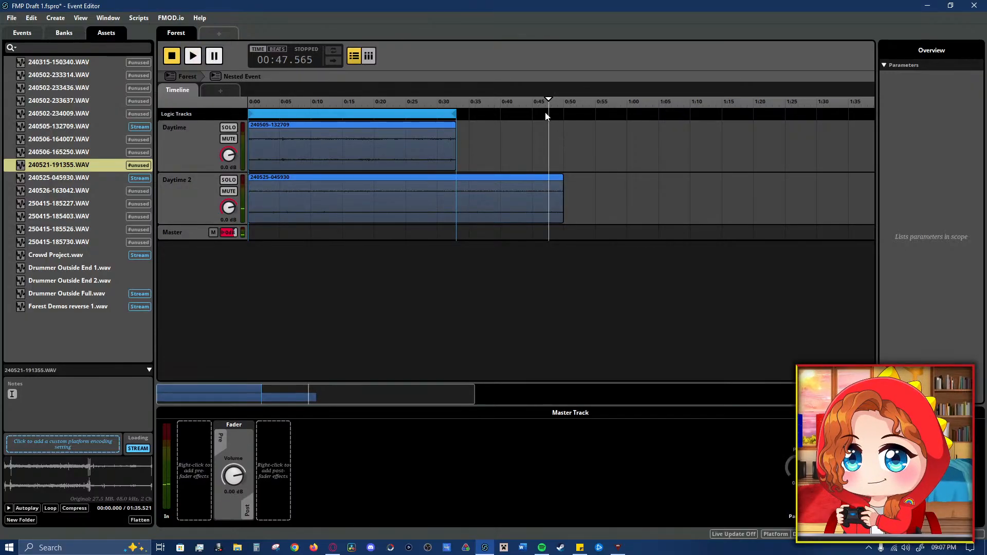
{"action": "left_click_drag", "start_coordinate": [548, 101], "coordinate": [238, 147]}
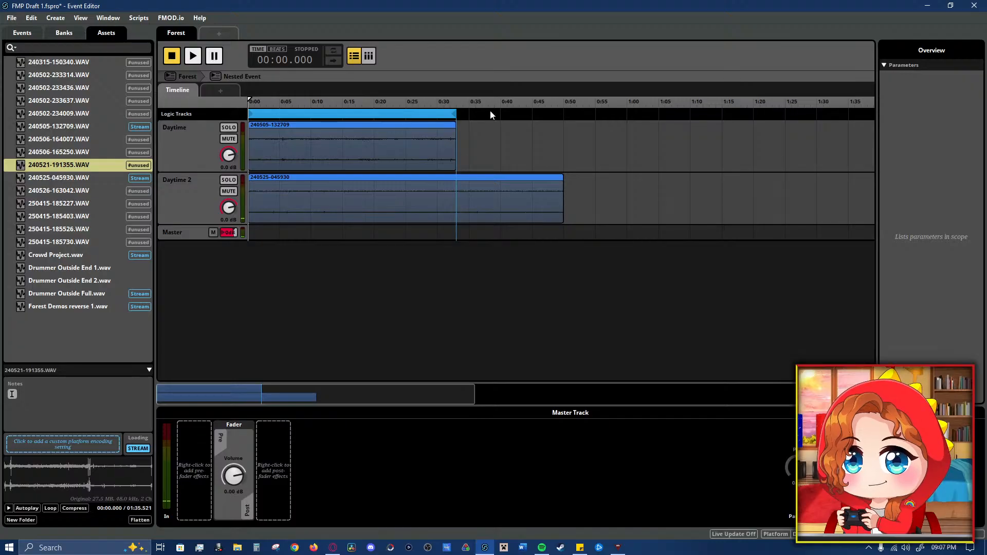
{"action": "left_click_drag", "start_coordinate": [454, 114], "coordinate": [453, 137]}
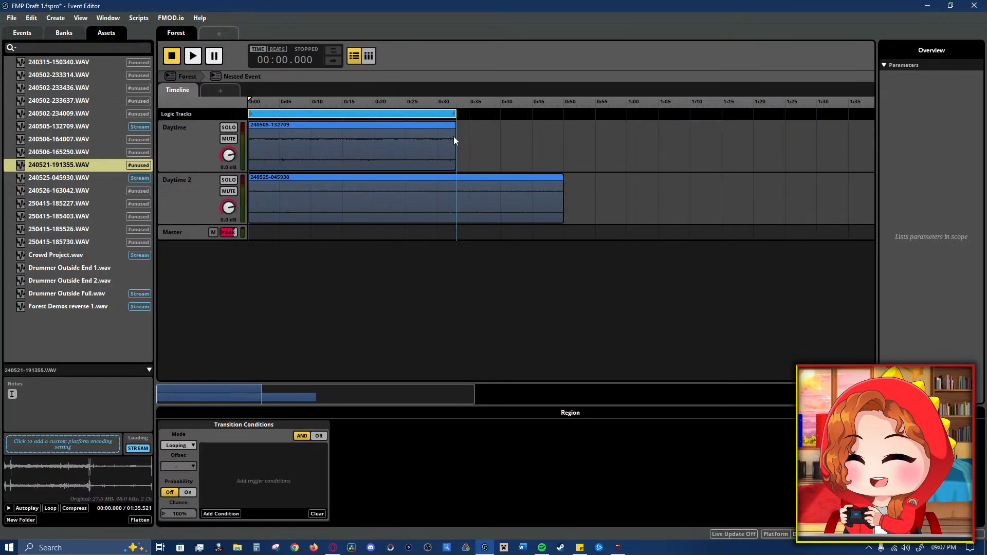
{"action": "left_click", "coordinate": [359, 145]}
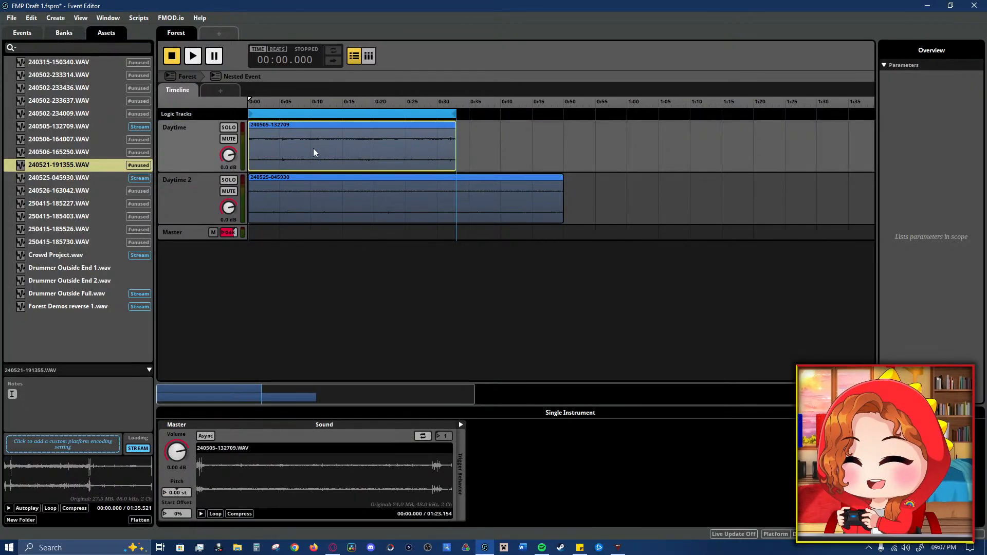
{"action": "right_click", "coordinate": [498, 146]}
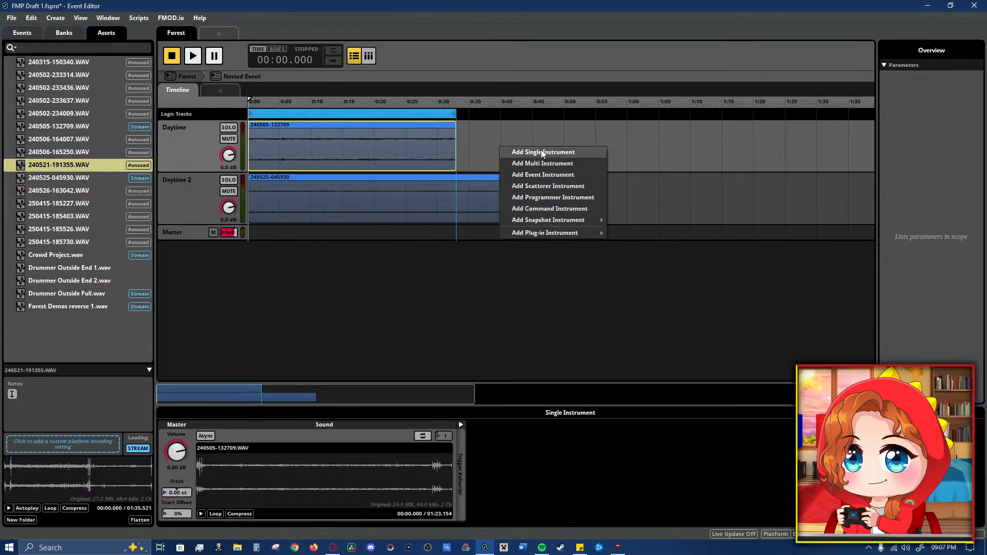
{"action": "left_click", "coordinate": [392, 145]}
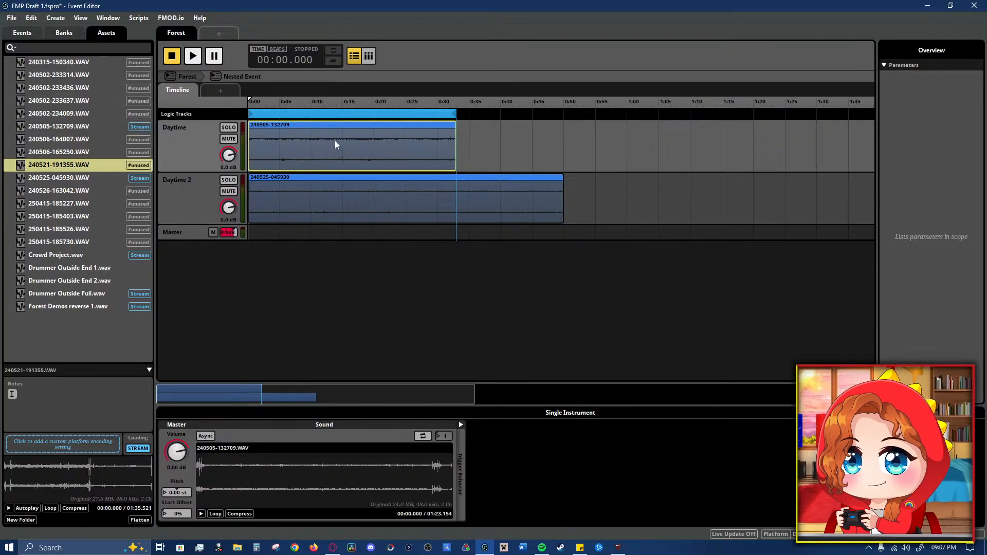
{"action": "left_click", "coordinate": [187, 149]}
{"action": "right_click", "coordinate": [187, 150]}
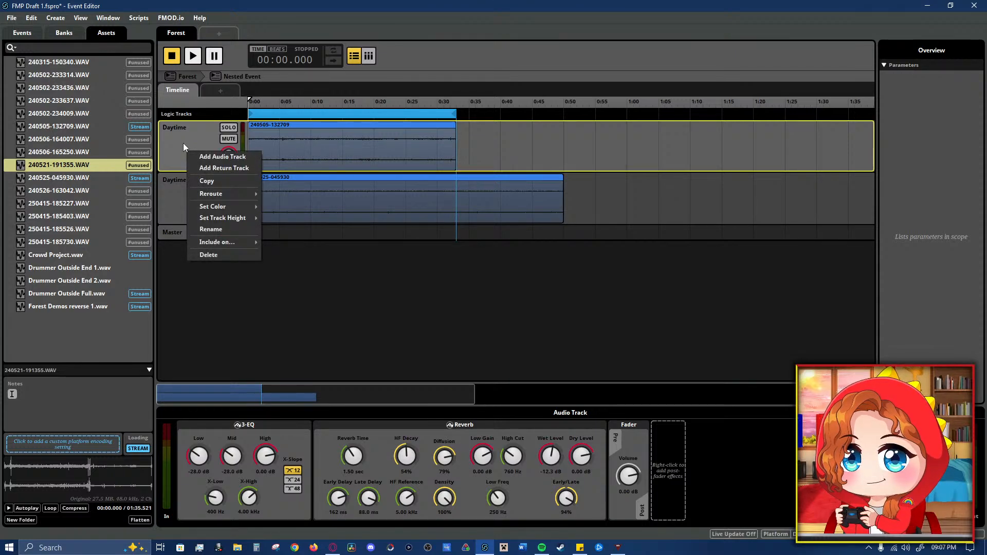
{"action": "left_click", "coordinate": [184, 141]}
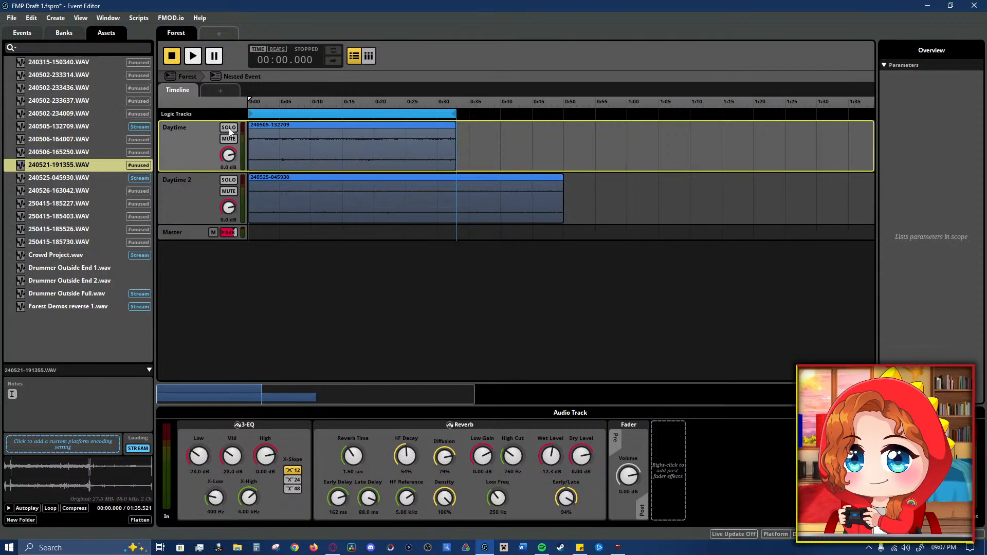
- Play from the start and compare the Daytime and Daytime 2 tracks soloed individually and both together
{"action": "left_click", "coordinate": [229, 128]}
{"action": "key", "text": "space"}
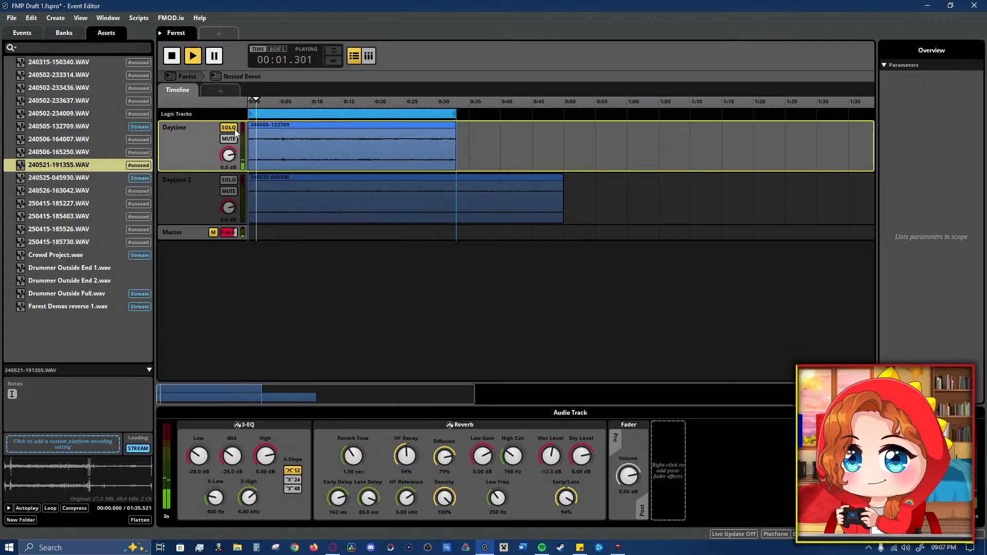
{"action": "left_click", "coordinate": [229, 180]}
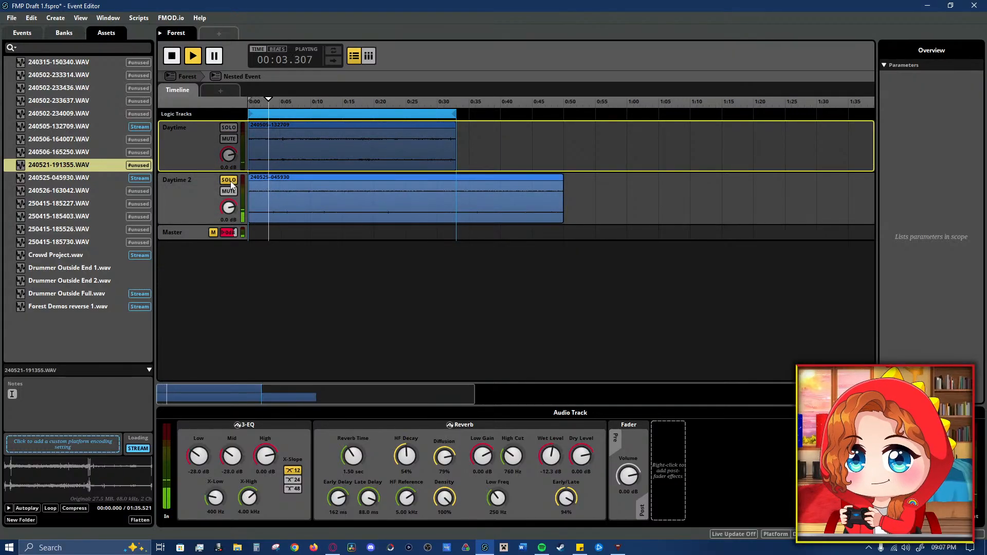
{"action": "left_click", "coordinate": [228, 128]}
{"action": "left_click", "coordinate": [228, 128]}
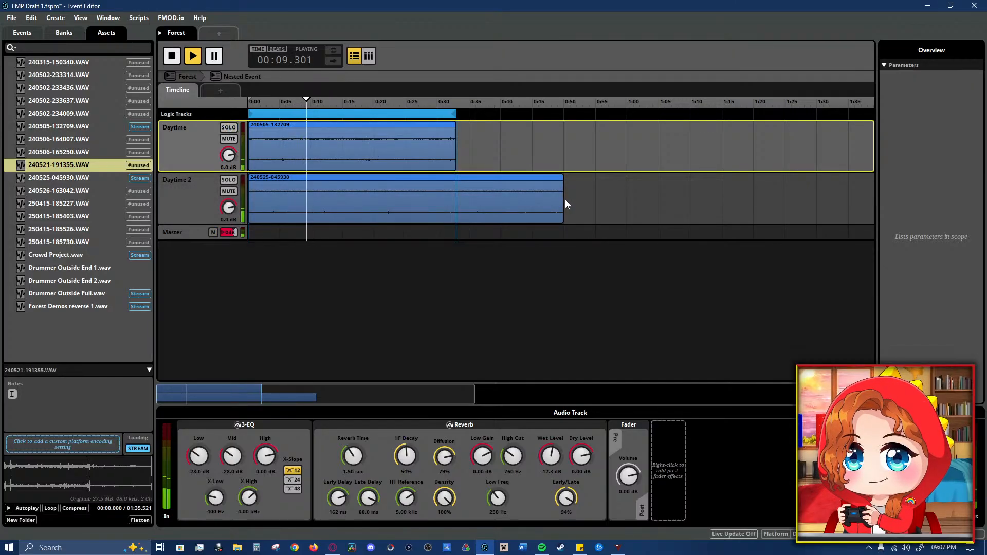
- Trim the Daytime 2 clip's end to match the loop region and add an FMOD 3-EQ to the track
{"action": "left_click_drag", "start_coordinate": [564, 200], "coordinate": [453, 201]}
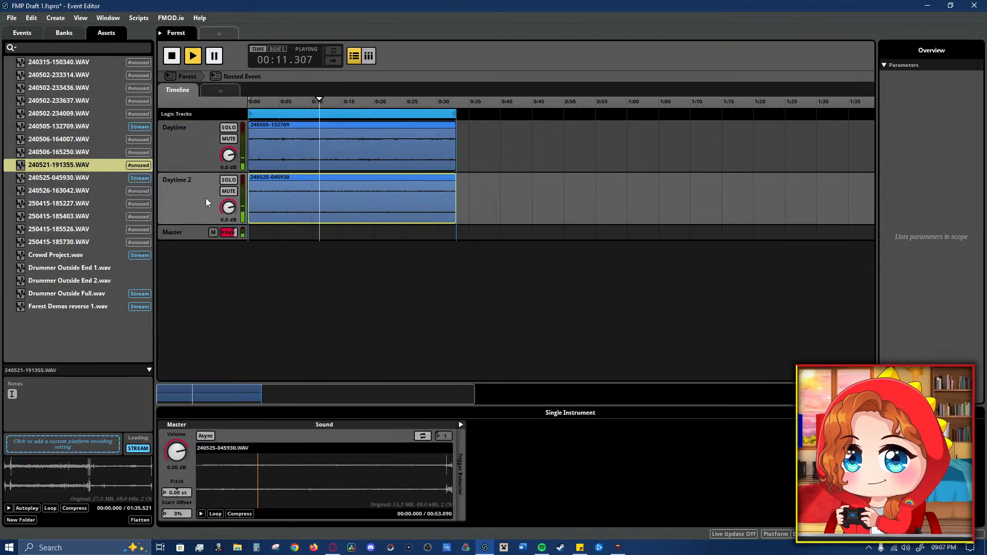
{"action": "left_click", "coordinate": [189, 203]}
{"action": "right_click", "coordinate": [203, 448]}
{"action": "mouse_move", "coordinate": [248, 455]}
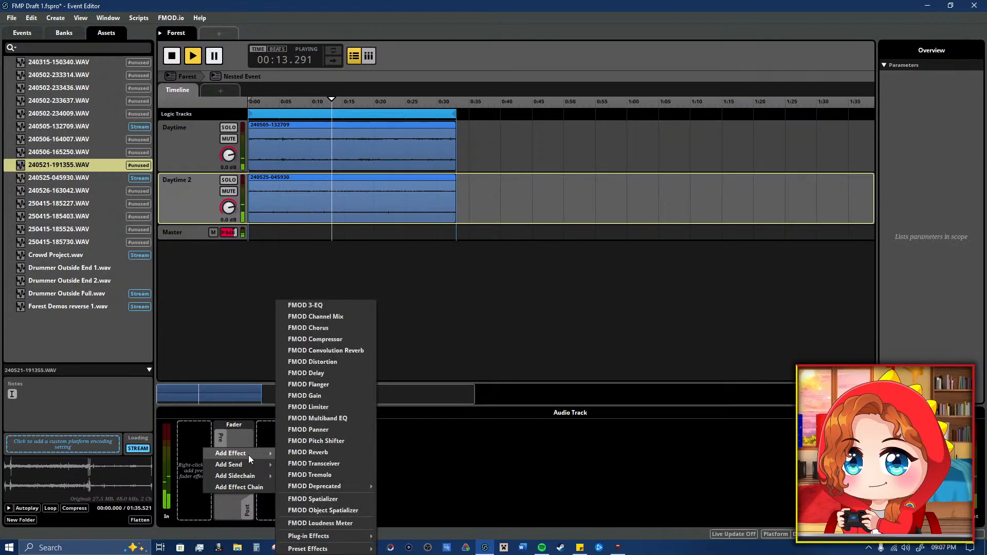
{"action": "left_click", "coordinate": [338, 305]}
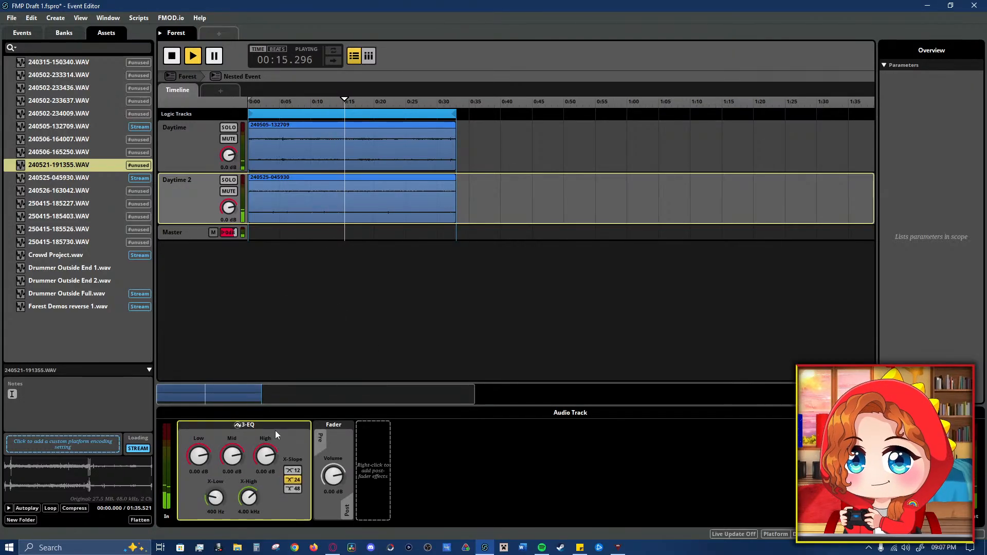
- Set the Daytime 2 track's 3-EQ to a crossover slope of 12, with Low and Mid at -14 dB
{"action": "left_click_drag", "start_coordinate": [190, 468], "coordinate": [190, 494]}
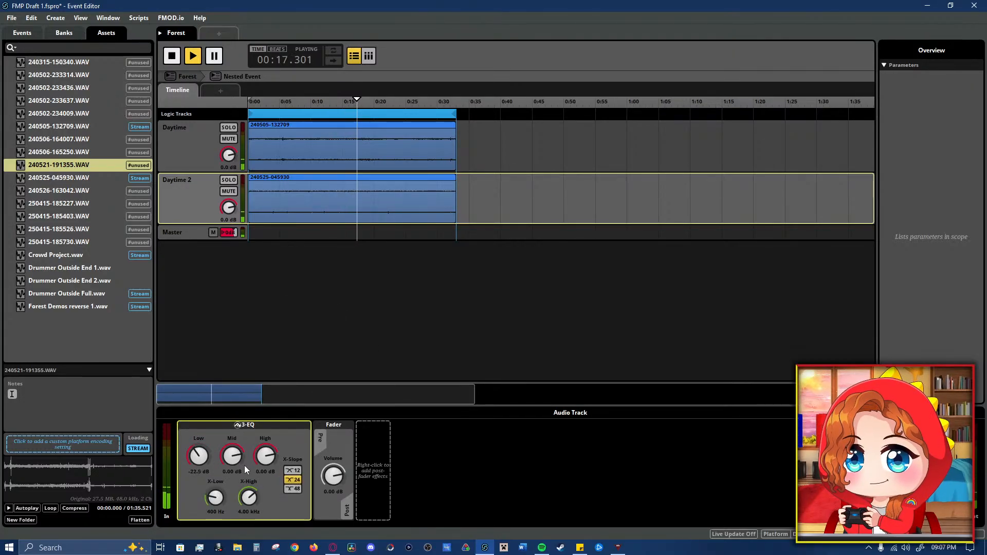
{"action": "left_click", "coordinate": [293, 471]}
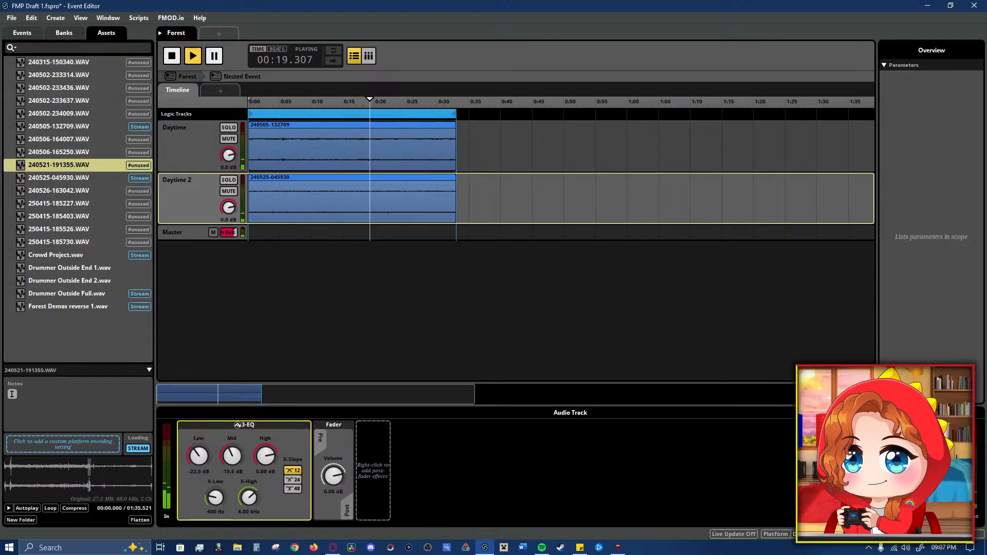
{"action": "left_click_drag", "start_coordinate": [232, 456], "coordinate": [201, 456]}
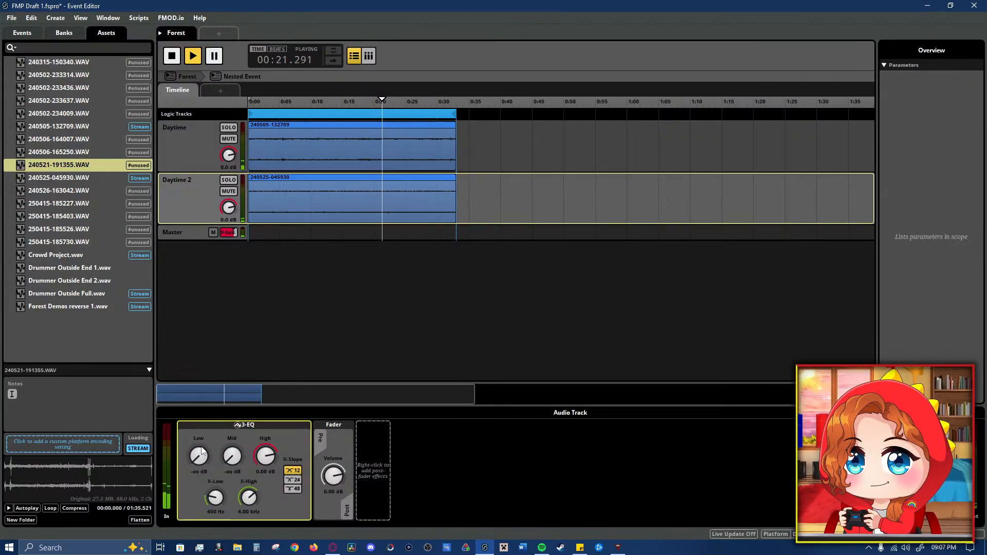
{"action": "double_click", "coordinate": [200, 456]}
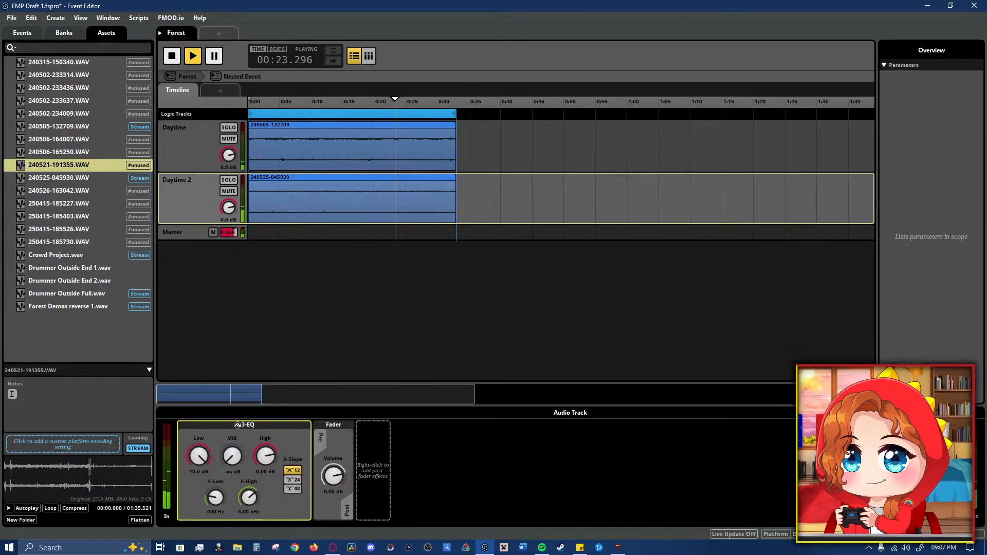
{"action": "left_click_drag", "start_coordinate": [199, 457], "coordinate": [232, 437]}
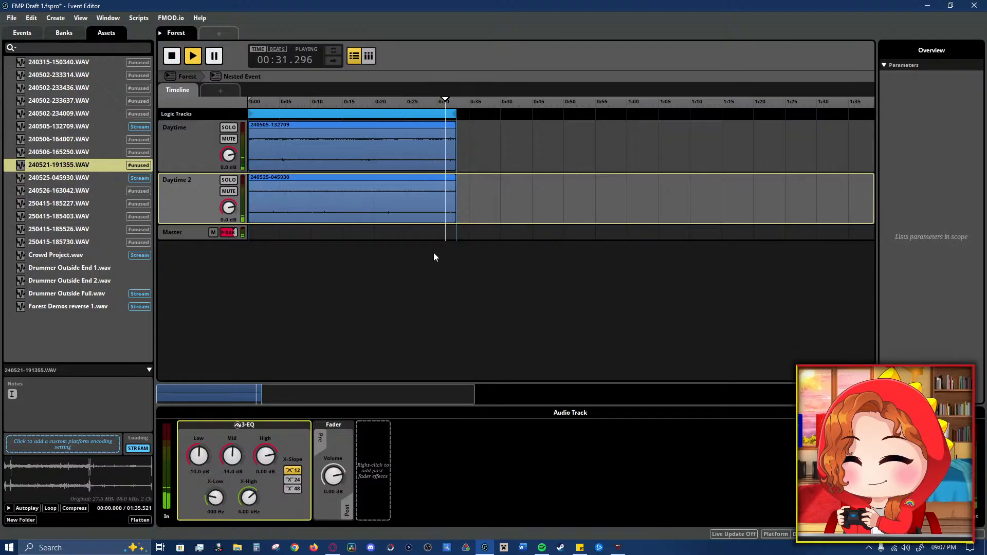
- Insert an FMOD Reverb on the Daytime 2 track and place it after the 3-EQ
{"action": "right_click", "coordinate": [193, 437]}
{"action": "mouse_move", "coordinate": [251, 454]}
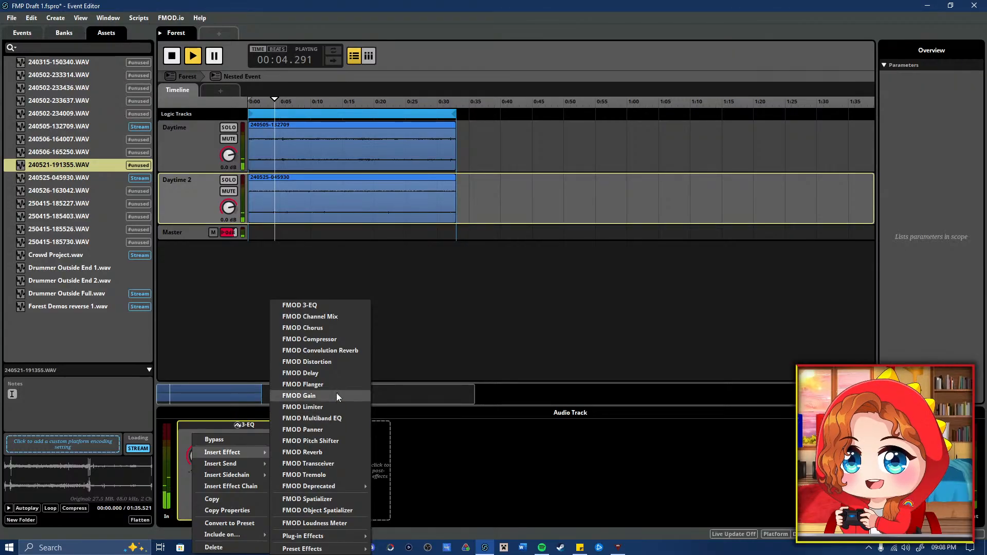
{"action": "left_click", "coordinate": [308, 452]}
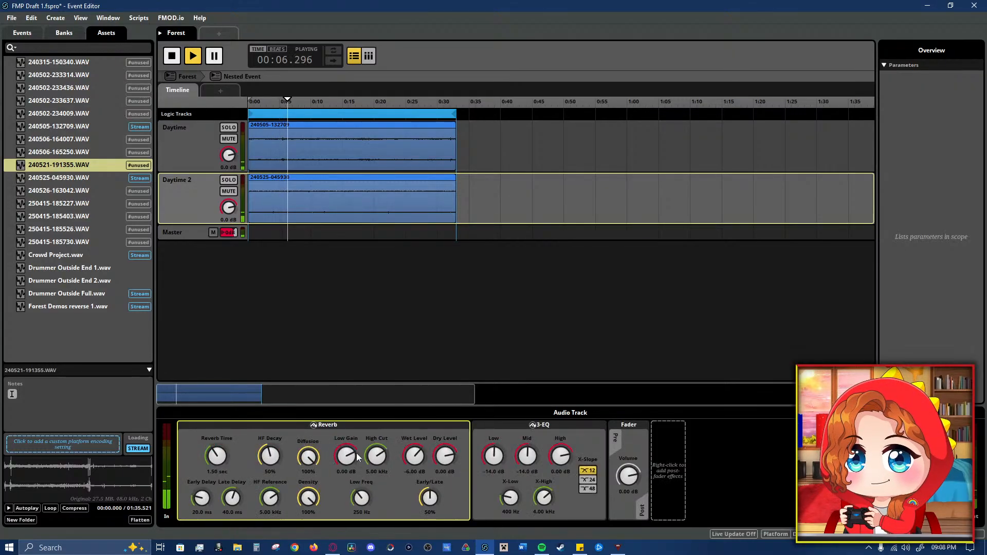
{"action": "left_click_drag", "start_coordinate": [208, 439], "coordinate": [586, 439]}
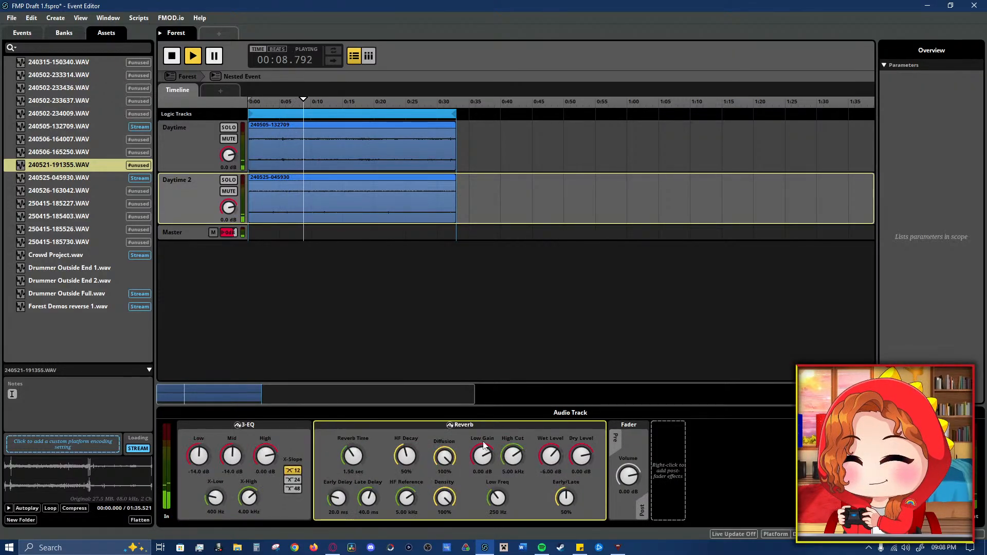
- Compare the effects on both tracks and copy the Daytime track's Reverb properties onto the Daytime 2 track's Reverb
{"action": "left_click", "coordinate": [198, 156]}
{"action": "left_click", "coordinate": [196, 193]}
{"action": "left_click", "coordinate": [195, 149]}
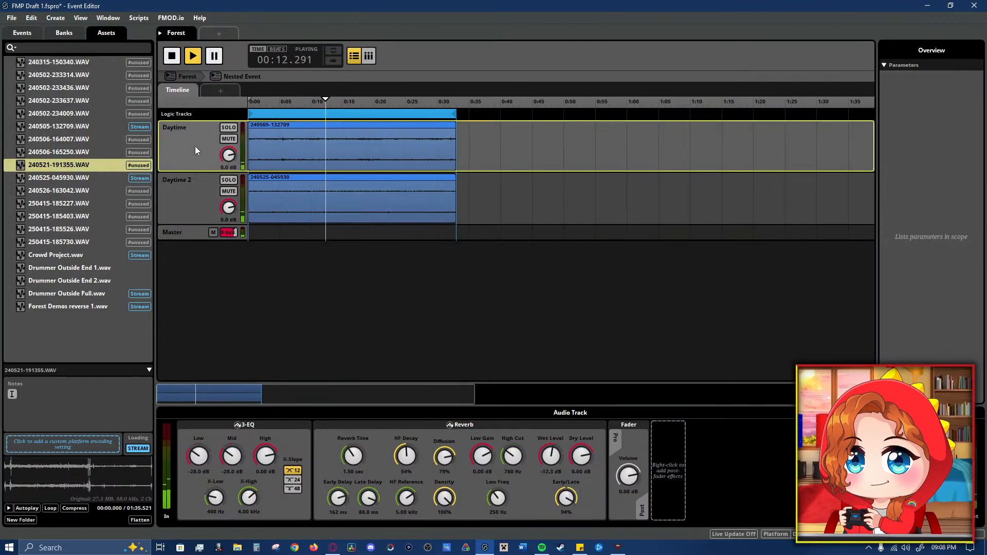
{"action": "left_click", "coordinate": [193, 190]}
{"action": "left_click", "coordinate": [191, 131]}
{"action": "left_click", "coordinate": [357, 439]}
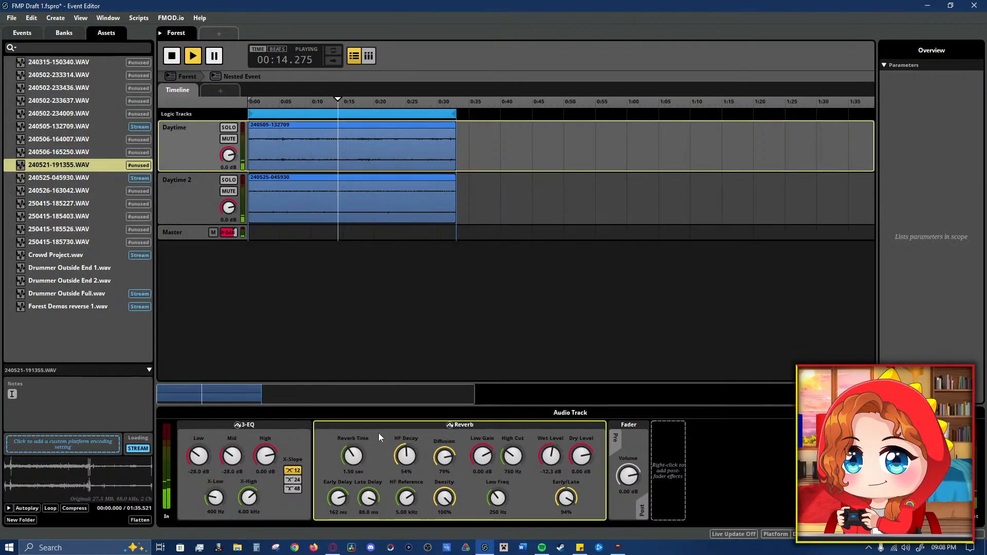
{"action": "right_click", "coordinate": [378, 433]}
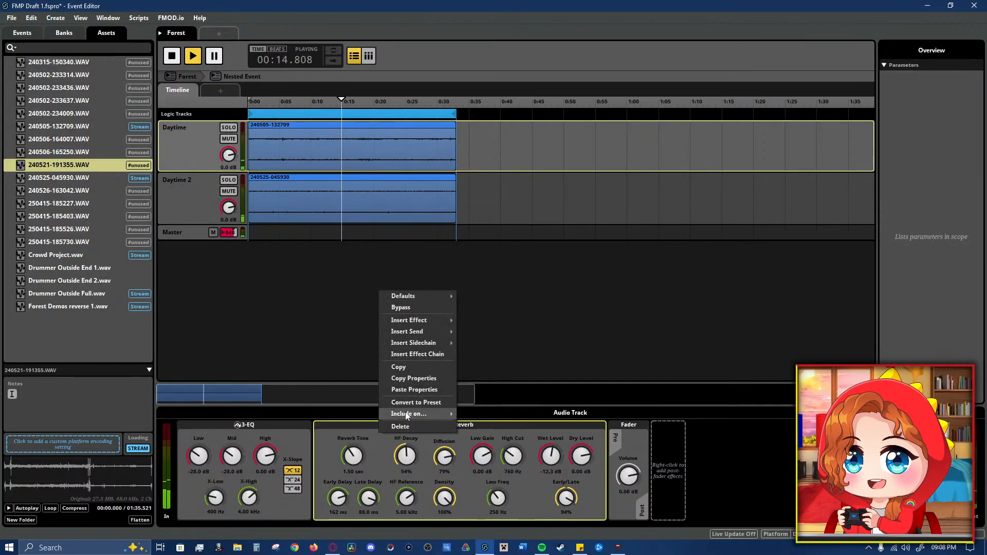
{"action": "left_click", "coordinate": [434, 378]}
{"action": "left_click", "coordinate": [242, 197]}
{"action": "left_click", "coordinate": [372, 437]}
{"action": "right_click", "coordinate": [372, 437]}
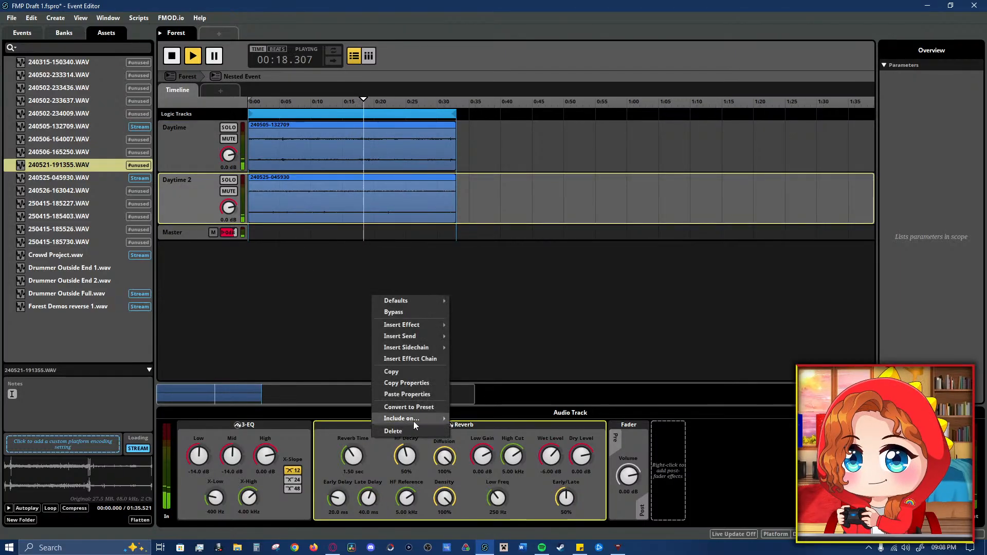
{"action": "left_click", "coordinate": [420, 394]}
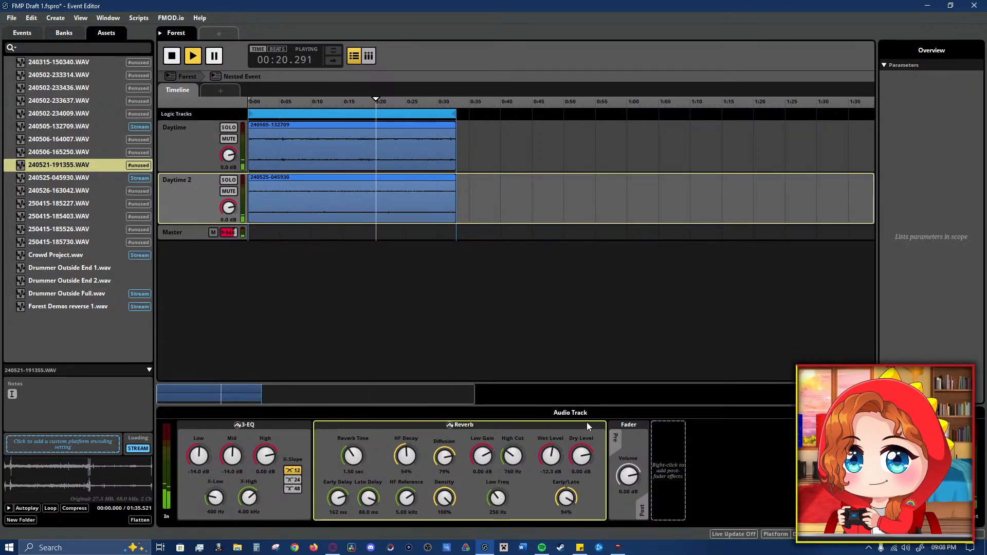
- Audition the Daytime and Daytime 2 tracks together and set the Daytime 2 Reverb's wet level to -11 dB
{"action": "left_click", "coordinate": [230, 138]}
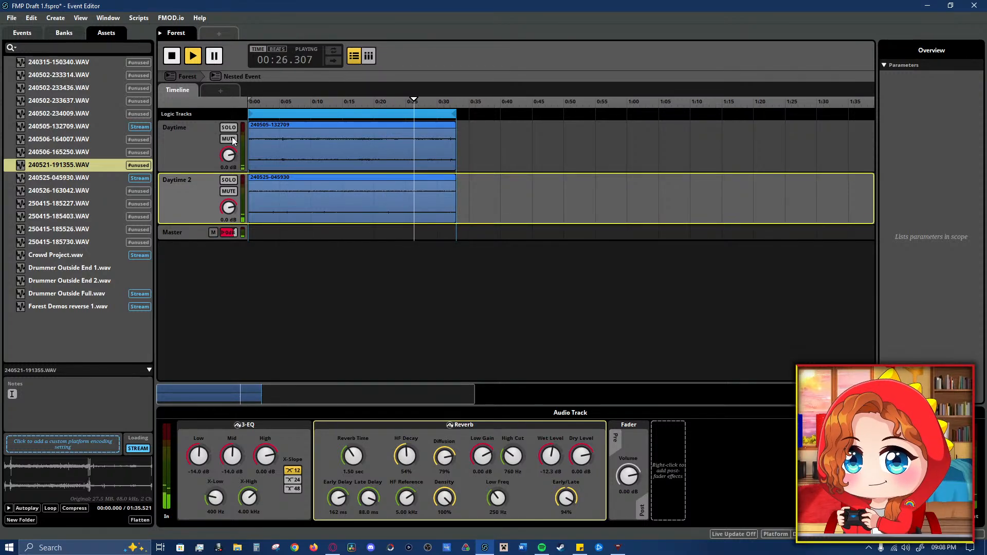
{"action": "left_click", "coordinate": [232, 139]}
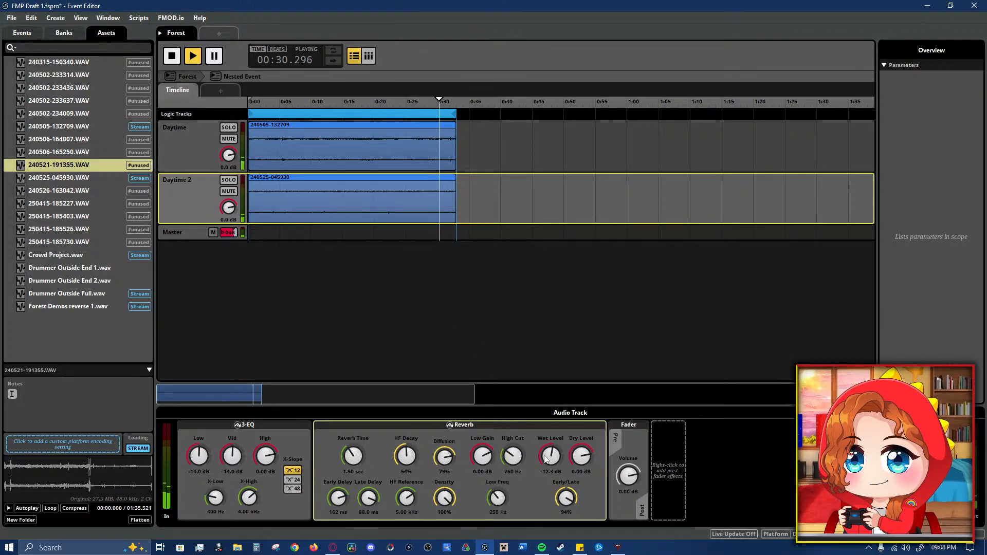
{"action": "left_click_drag", "start_coordinate": [546, 459], "coordinate": [547, 456]}
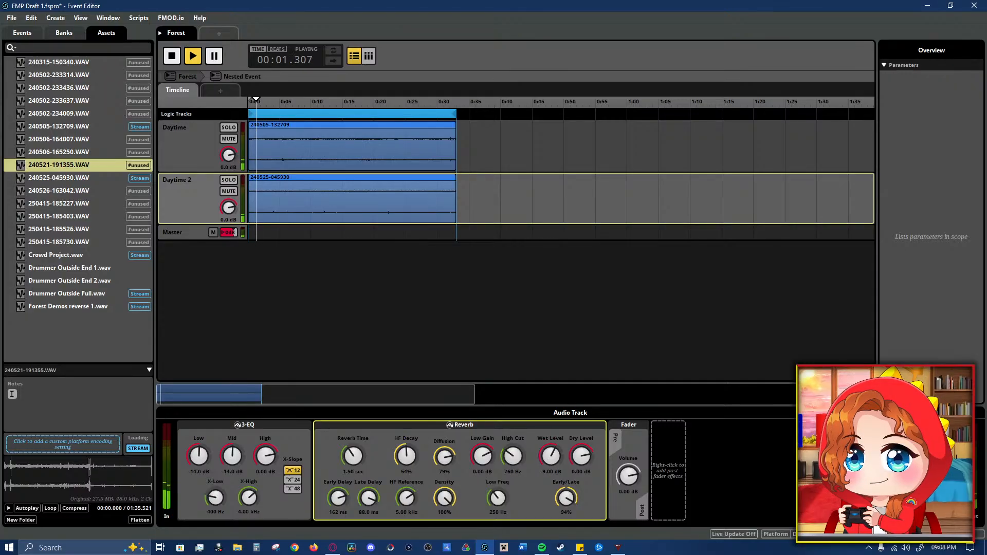
{"action": "left_click", "coordinate": [406, 212]}
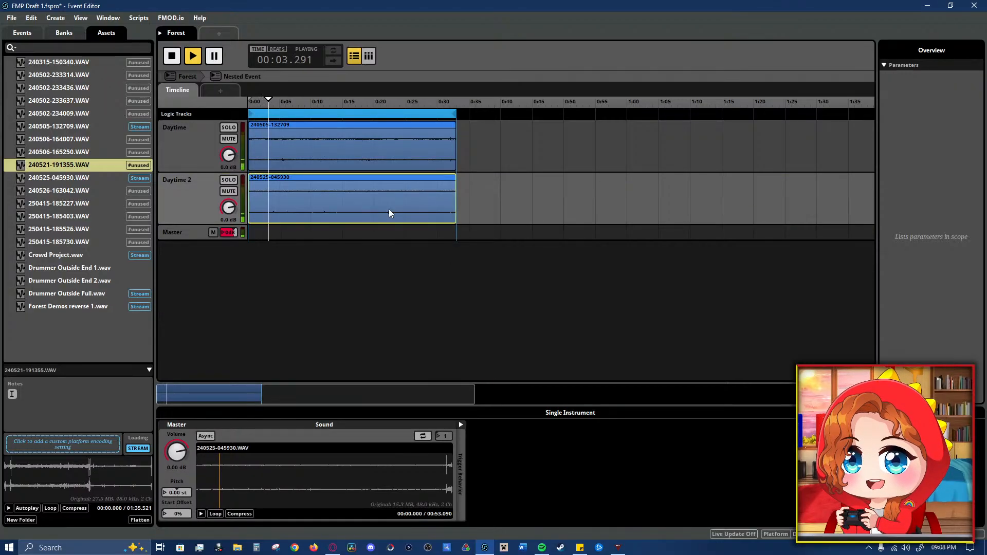
{"action": "left_click", "coordinate": [201, 159]}
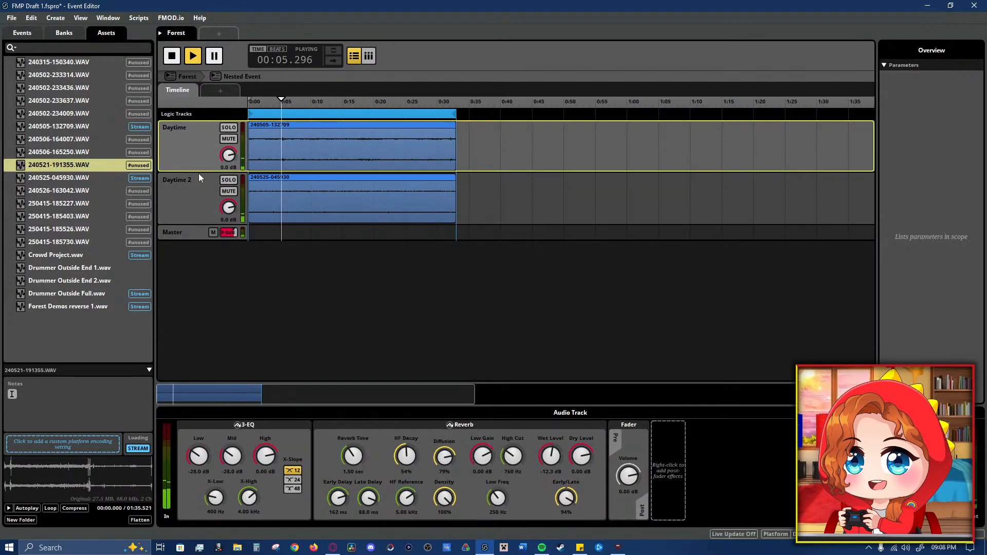
{"action": "left_click", "coordinate": [199, 174]}
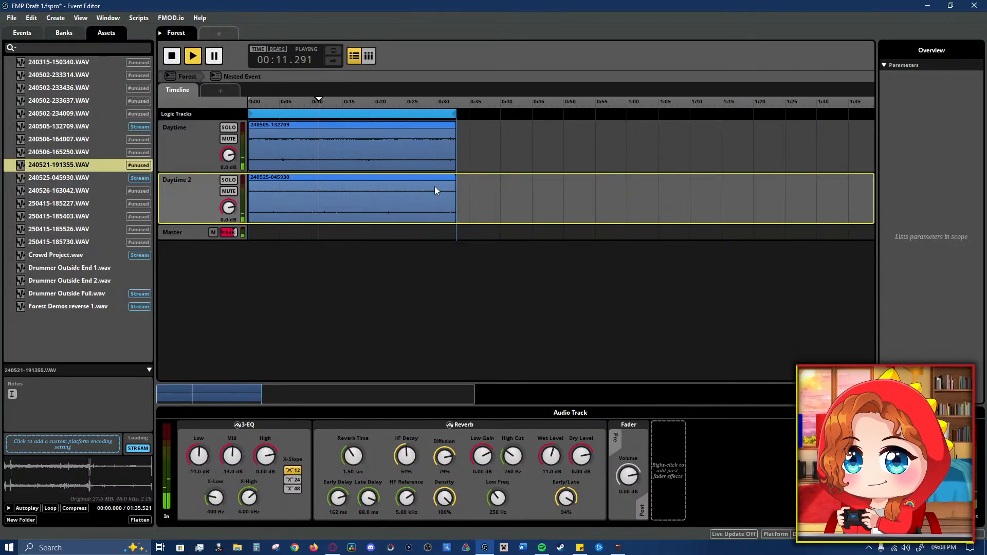
{"action": "key", "text": "space"}
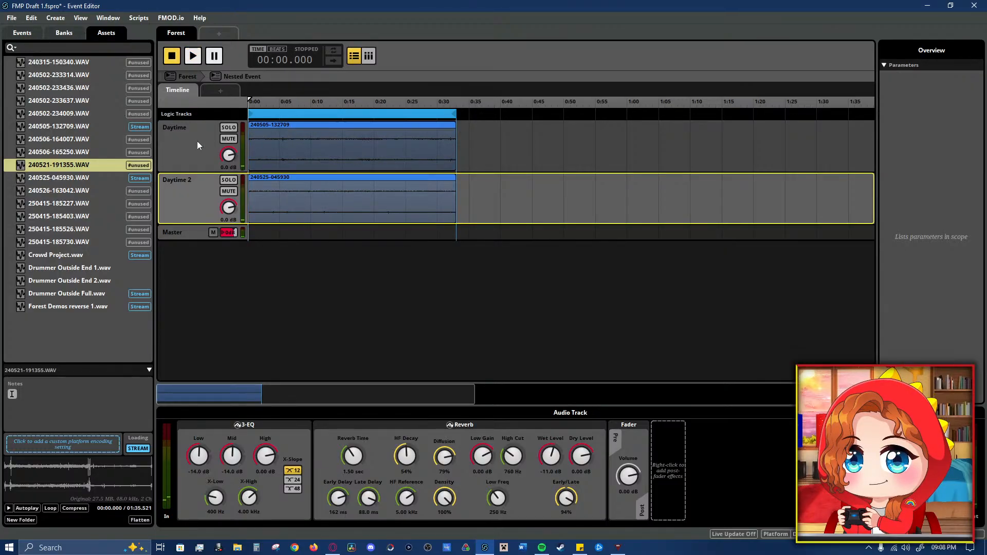
- Delete the loop region from the nested event's logic track
{"action": "left_click", "coordinate": [326, 114]}
{"action": "right_click", "coordinate": [437, 118]}
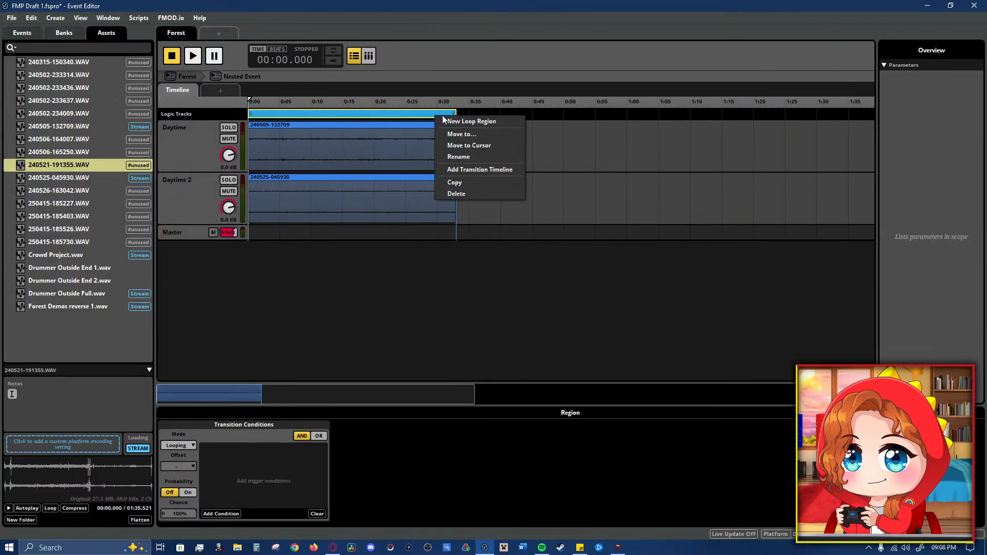
{"action": "left_click", "coordinate": [400, 120]}
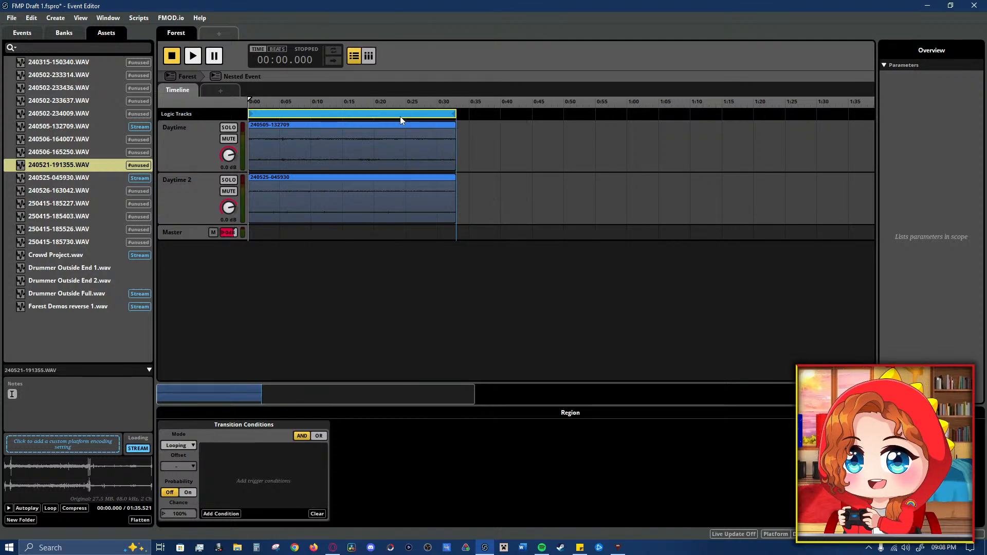
{"action": "key", "text": "Delete"}
- Add a destination marker to the logic track, move it to 0:00 and name it Start
{"action": "right_click", "coordinate": [327, 116]}
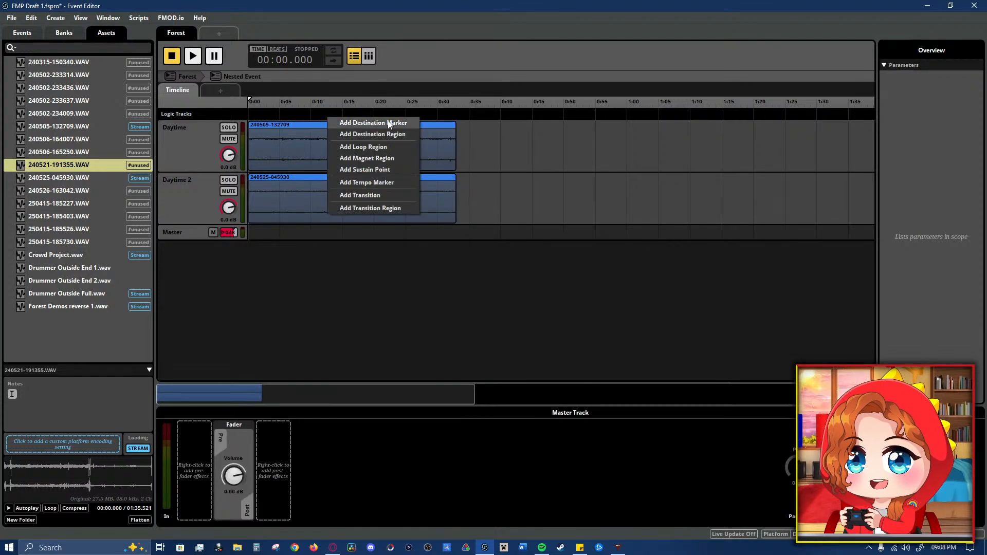
{"action": "left_click", "coordinate": [406, 124]}
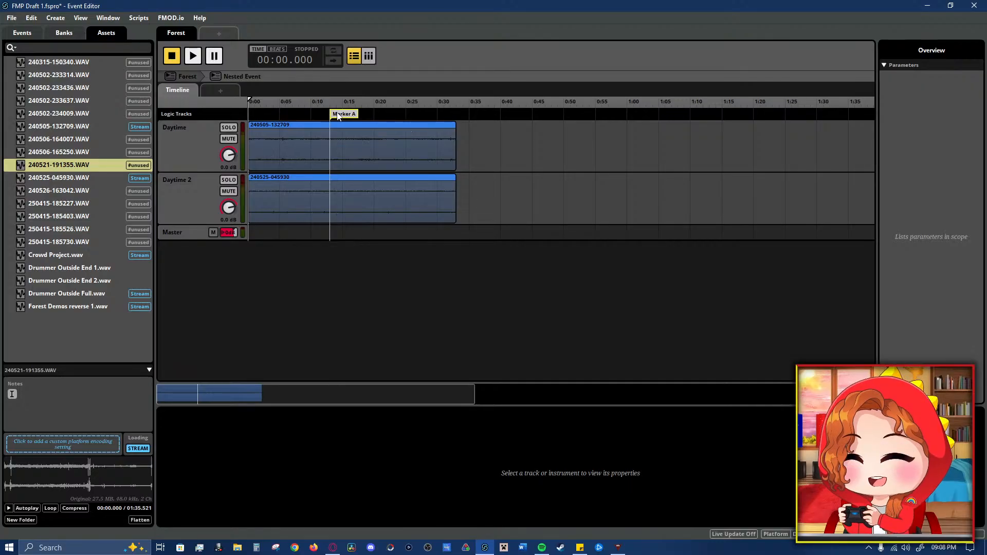
{"action": "mouse_move", "coordinate": [338, 116]}
{"action": "left_mouse_down"}
{"action": "mouse_move", "coordinate": [462, 120]}
{"action": "mouse_move", "coordinate": [247, 120]}
{"action": "left_mouse_up"}
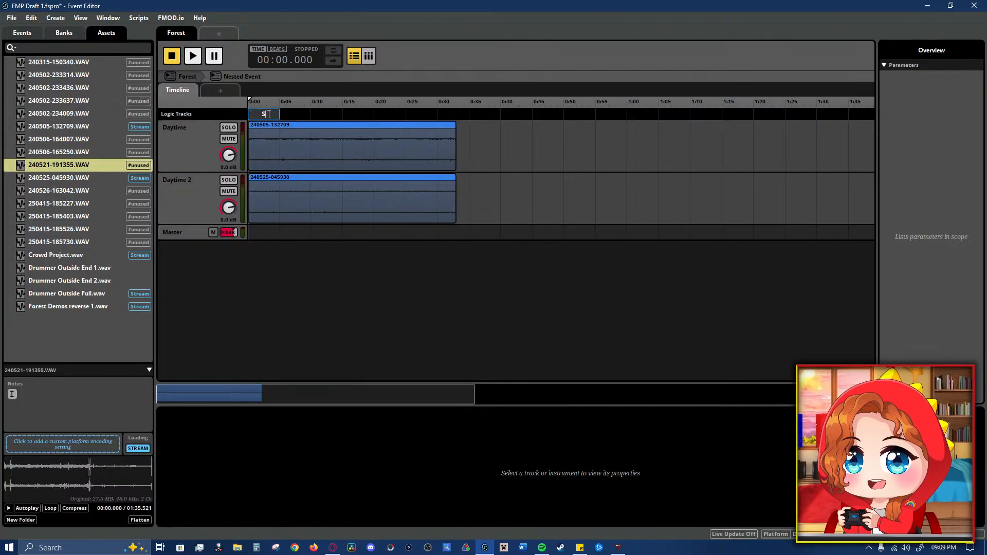
{"action": "left_click", "coordinate": [296, 115]}
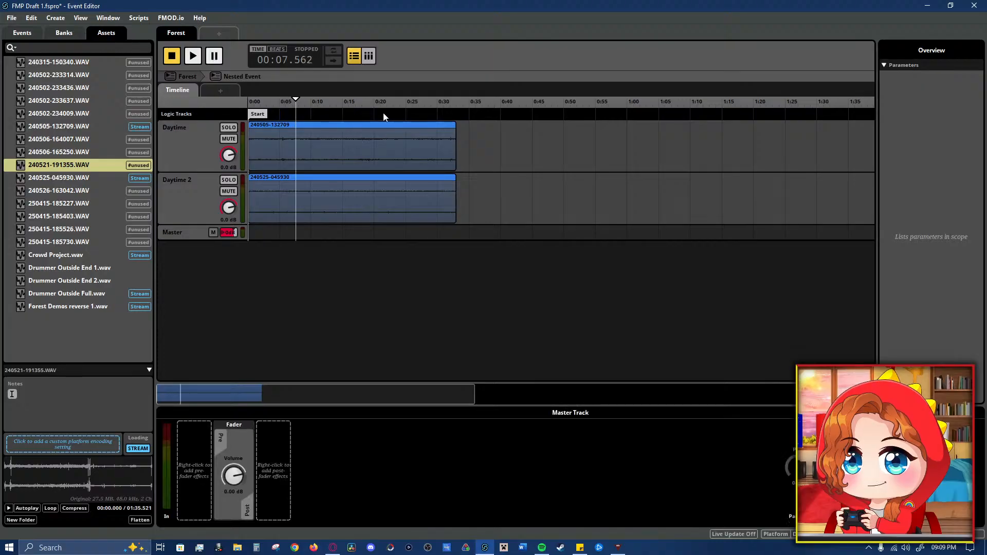
- Add a transition marker to the logic track and place it at the end of the two daytime clips, at about 0:33
{"action": "left_click", "coordinate": [384, 114]}
{"action": "right_click", "coordinate": [301, 114]}
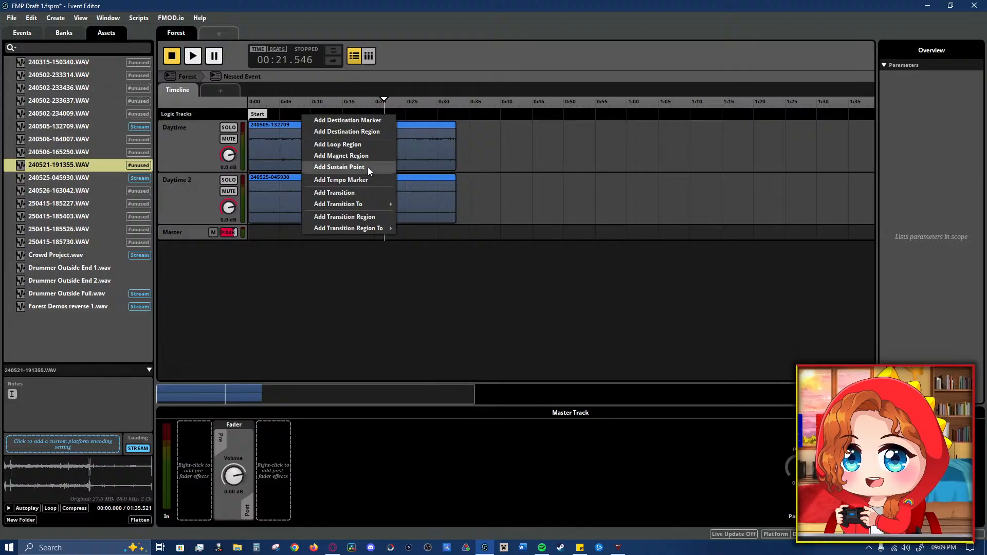
{"action": "left_click", "coordinate": [375, 193]}
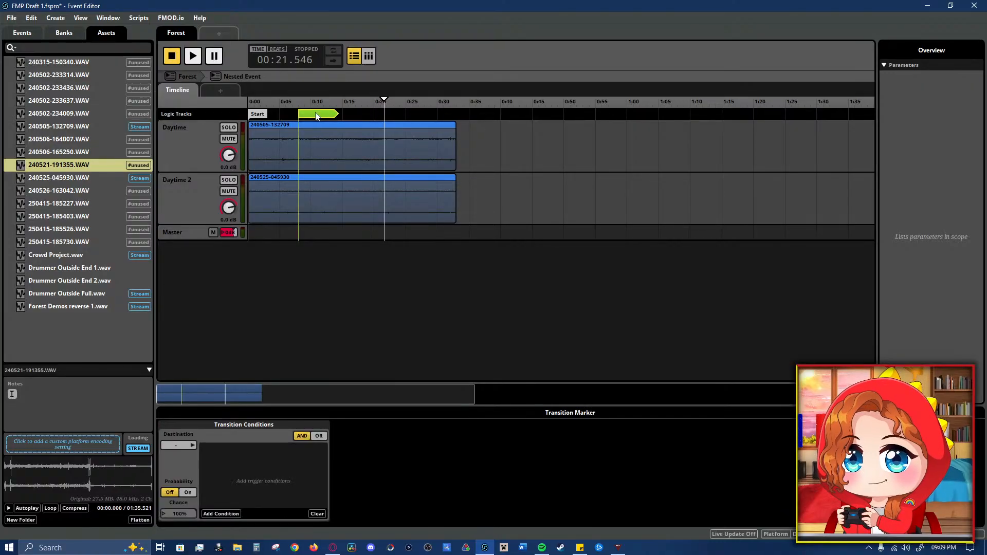
{"action": "left_click_drag", "start_coordinate": [313, 114], "coordinate": [472, 114]}
- Give the transition marker a transition timeline and create source and destination crossfades in it on both Daytime tracks
{"action": "double_click", "coordinate": [472, 114]}
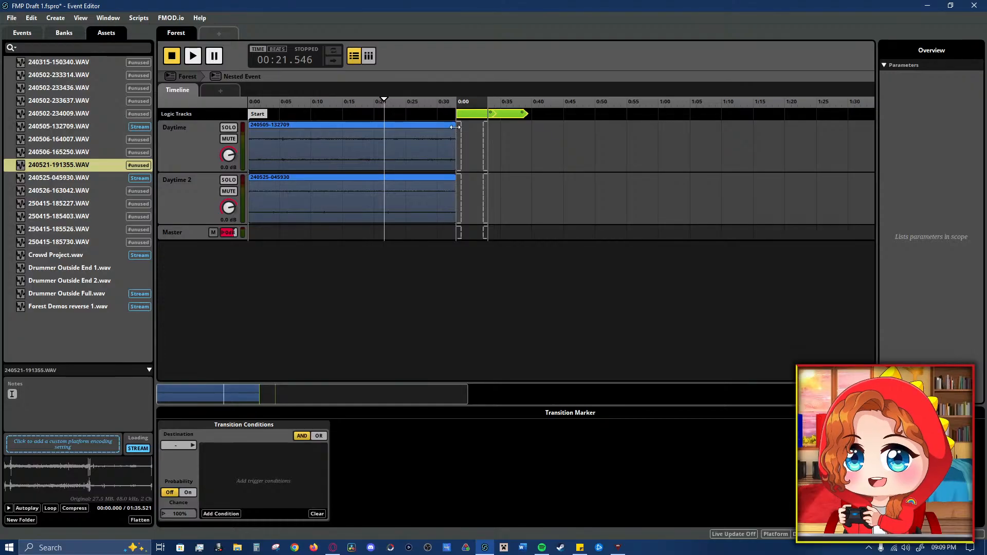
{"action": "mouse_move", "coordinate": [481, 140]}
{"action": "left_mouse_down"}
{"action": "mouse_move", "coordinate": [453, 144]}
{"action": "mouse_move", "coordinate": [491, 127]}
{"action": "left_mouse_up"}
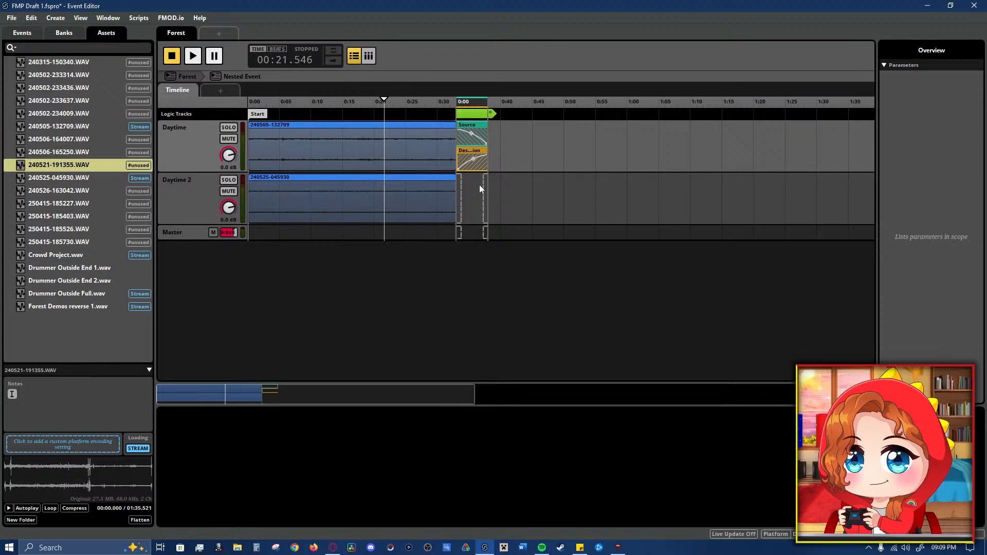
{"action": "mouse_move", "coordinate": [482, 188]}
{"action": "left_mouse_down"}
{"action": "mouse_move", "coordinate": [453, 190]}
{"action": "mouse_move", "coordinate": [490, 179]}
{"action": "left_mouse_up"}
- Set the transition marker's destination to the Start marker
{"action": "left_click", "coordinate": [468, 114]}
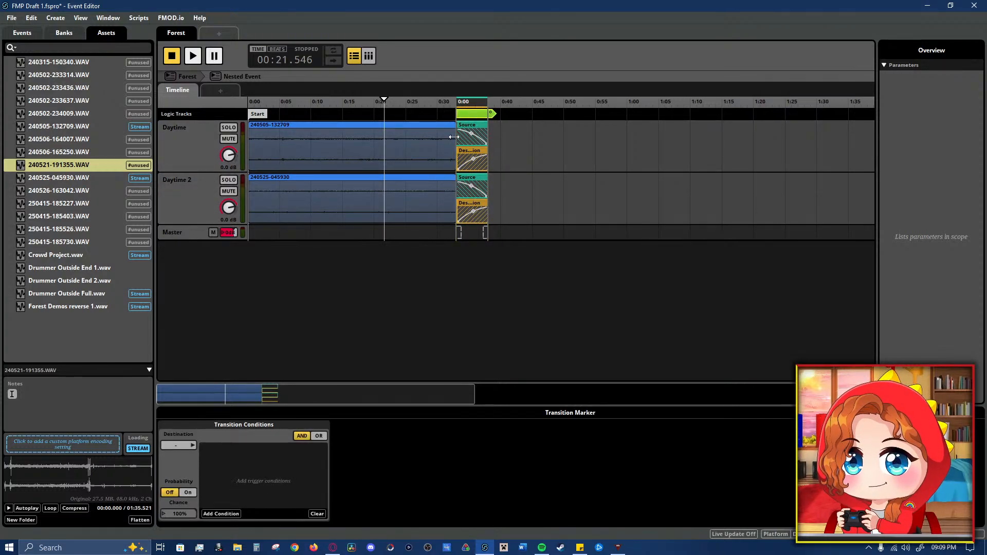
{"action": "right_click", "coordinate": [479, 117]}
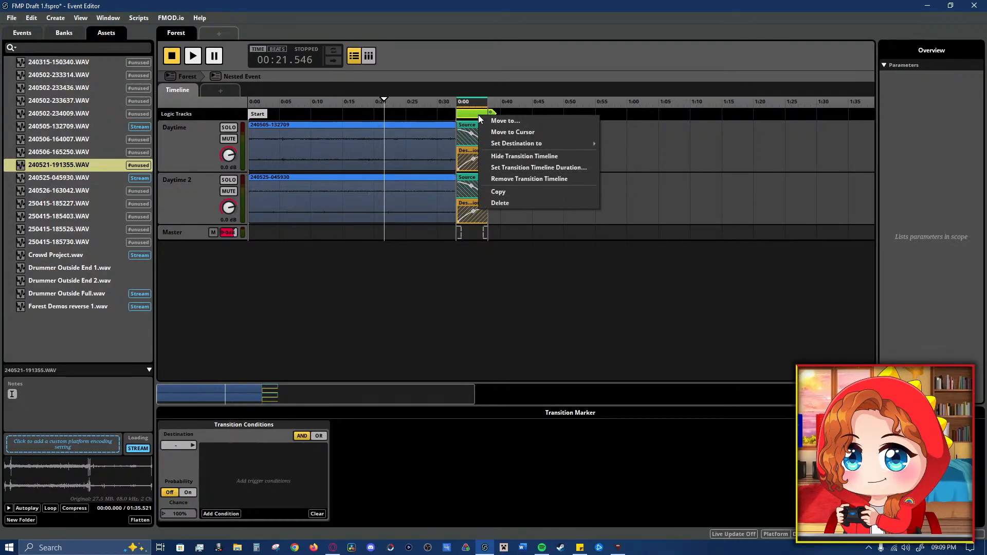
{"action": "left_click", "coordinate": [473, 116]}
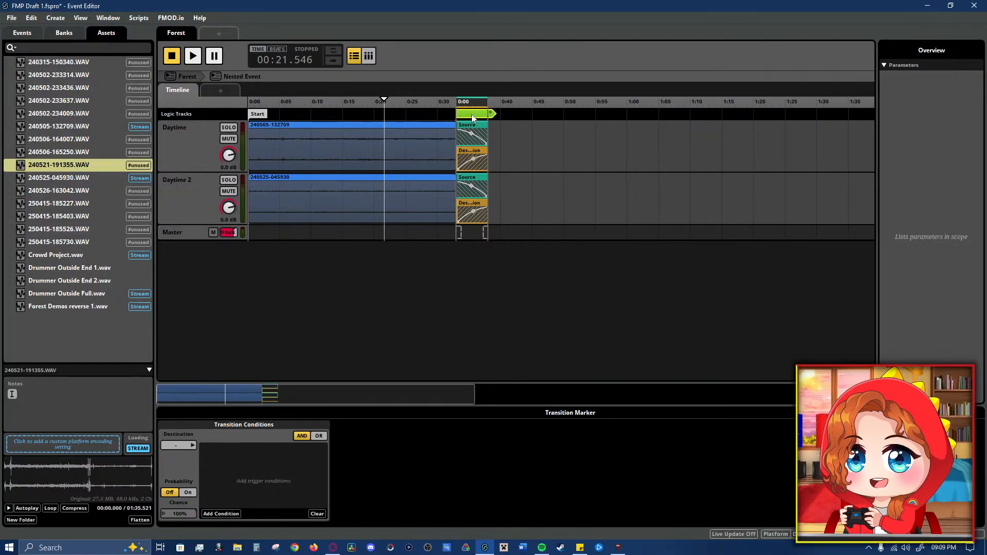
{"action": "right_click", "coordinate": [473, 118]}
{"action": "mouse_move", "coordinate": [576, 143]}
{"action": "mouse_move", "coordinate": [627, 145]}
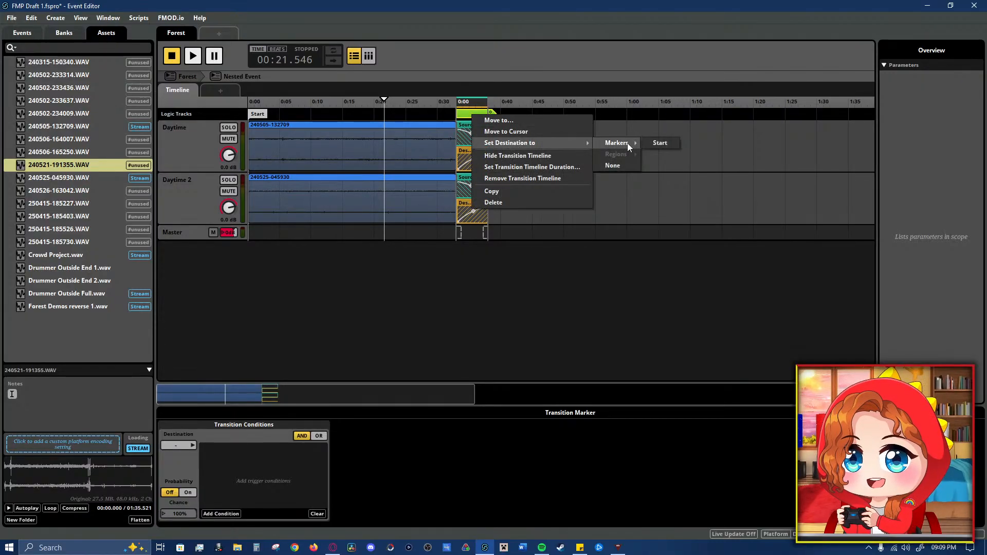
{"action": "left_click", "coordinate": [660, 143]}
- Play the transition, move the To Start marker earlier to about 0:30, and audition the loop again
{"action": "key", "text": "space"}
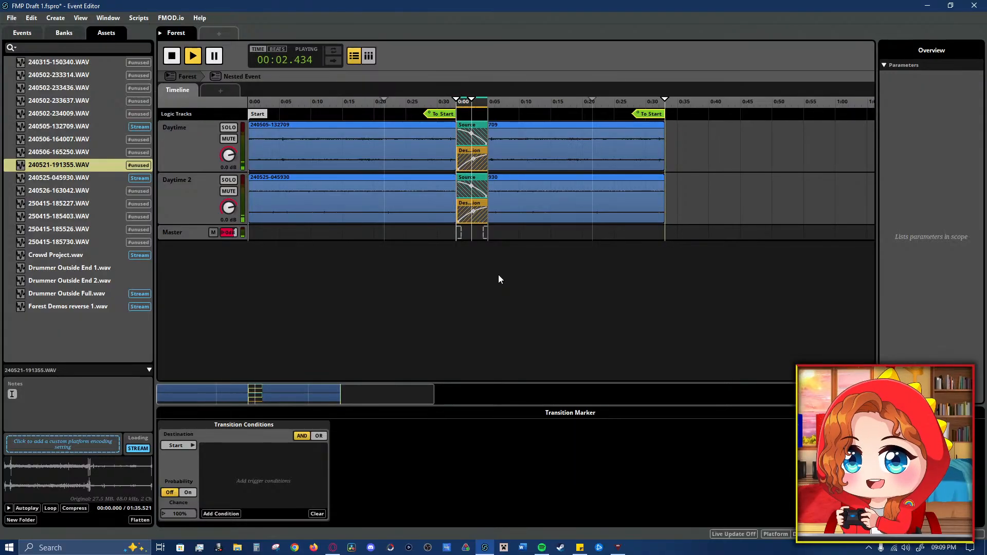
{"action": "key", "text": "space"}
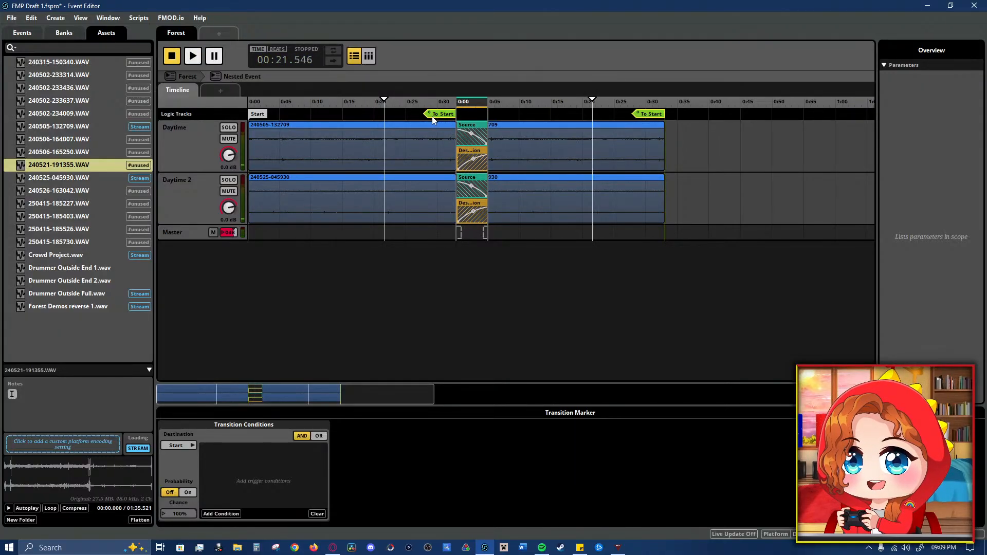
{"action": "left_click_drag", "start_coordinate": [445, 115], "coordinate": [430, 117]}
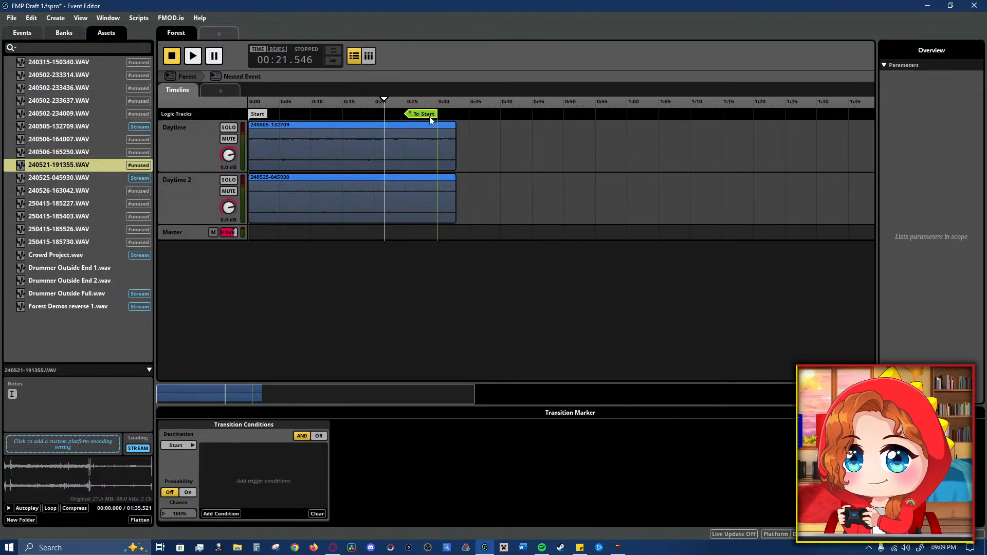
{"action": "key", "text": "space"}
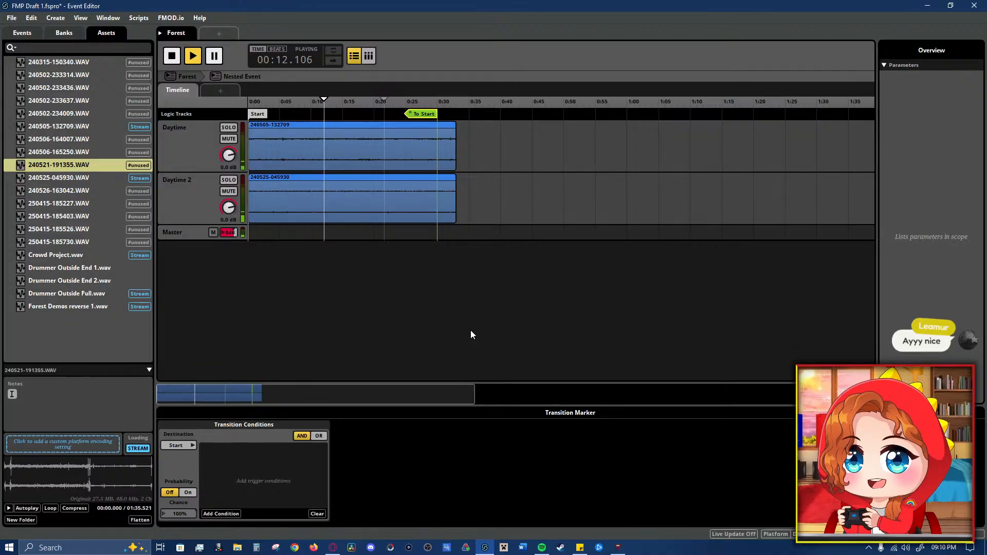
{"action": "key", "text": "space"}
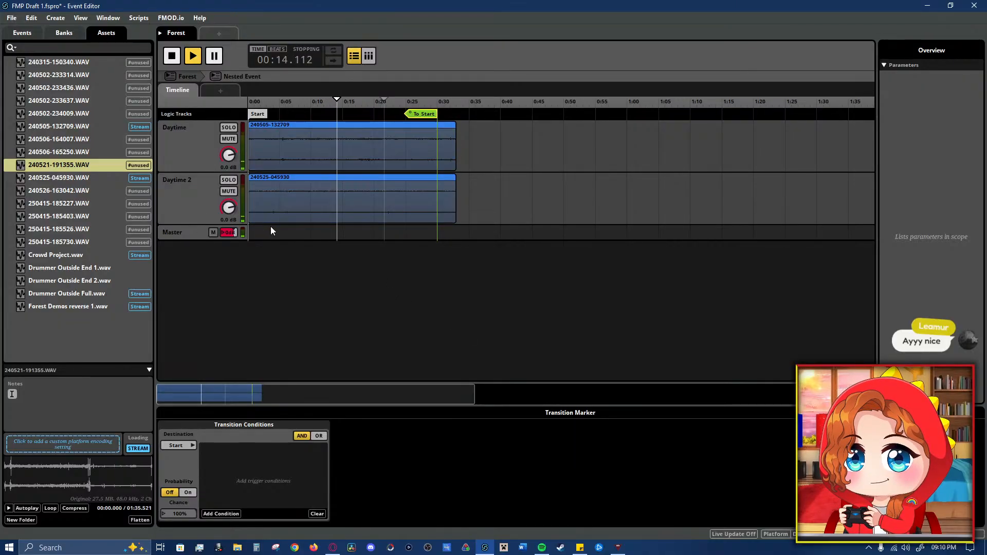
- Add a new audio track below the Daytime 2 track
{"action": "right_click", "coordinate": [185, 205]}
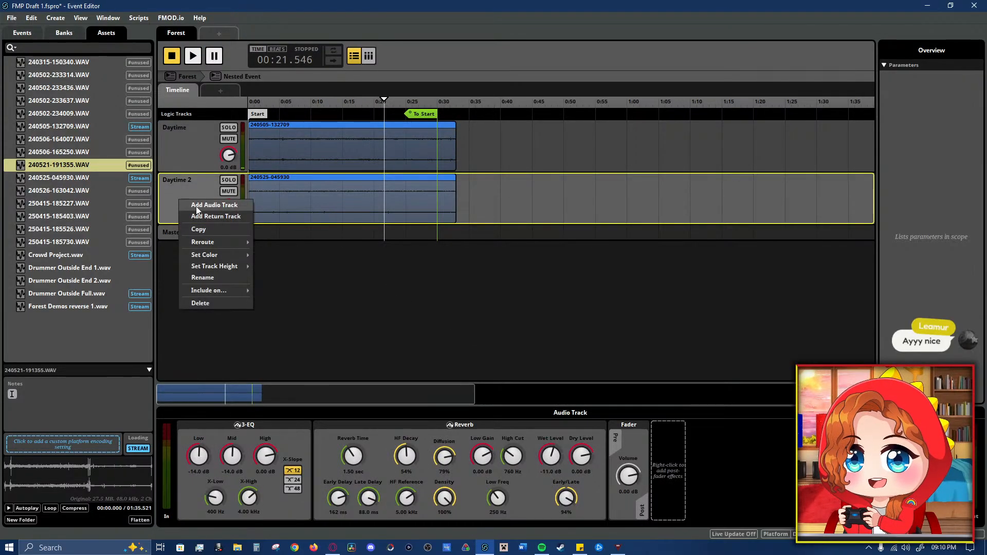
{"action": "left_click", "coordinate": [196, 205]}
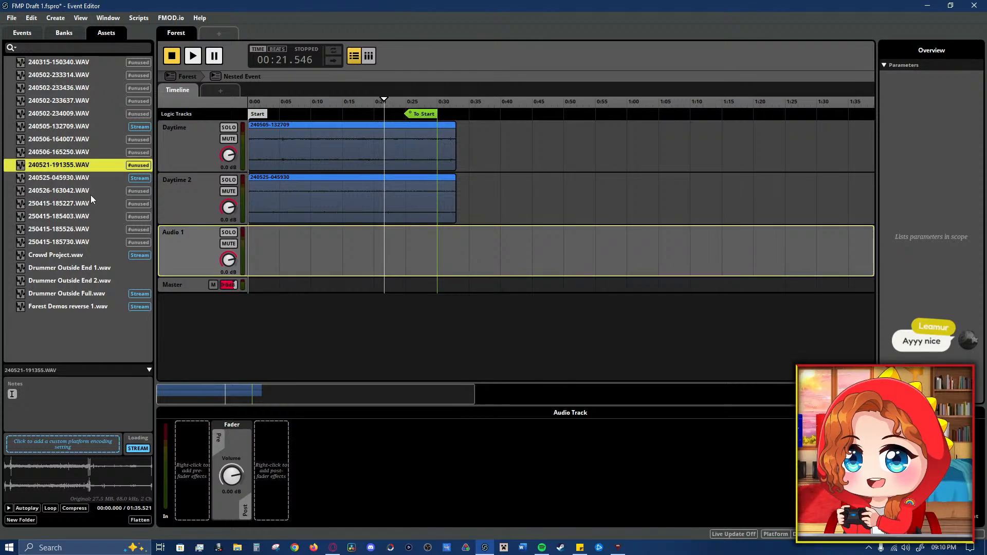
- Try 240526-163042.WAV on the Audio 1 track, audition several points of the clip and delete it
{"action": "left_click_drag", "start_coordinate": [90, 193], "coordinate": [513, 254]}
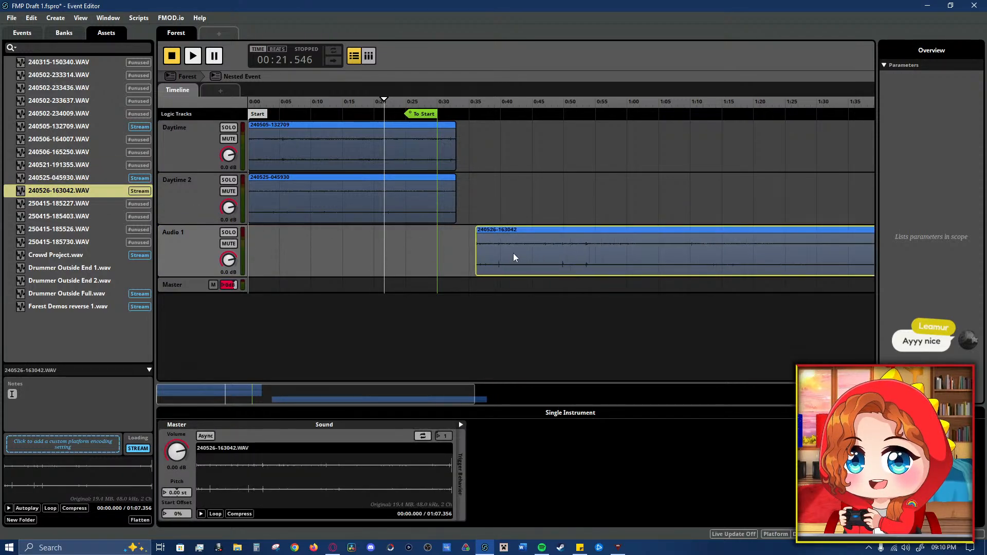
{"action": "left_click", "coordinate": [502, 114]}
{"action": "key", "text": "space"}
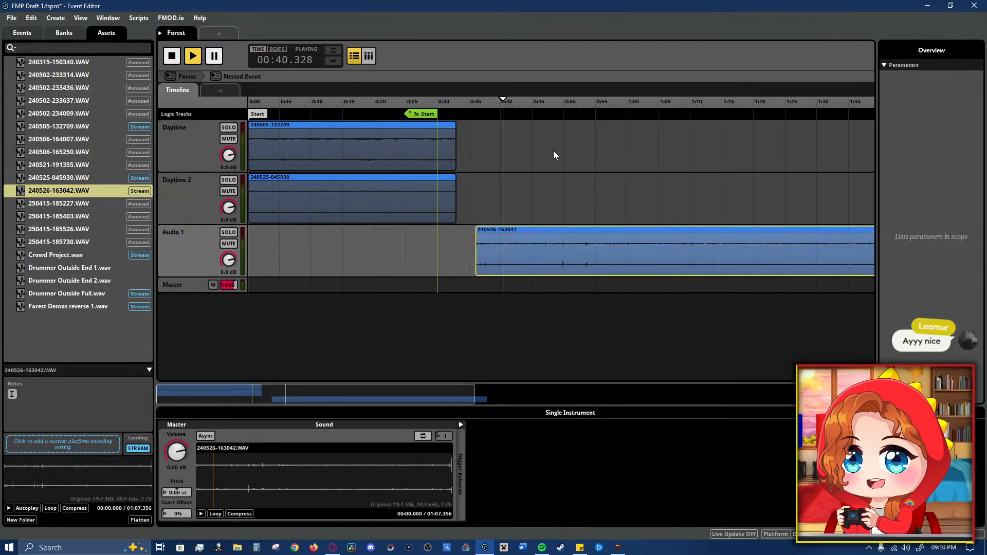
{"action": "left_click", "coordinate": [568, 113]}
{"action": "left_click", "coordinate": [656, 115]}
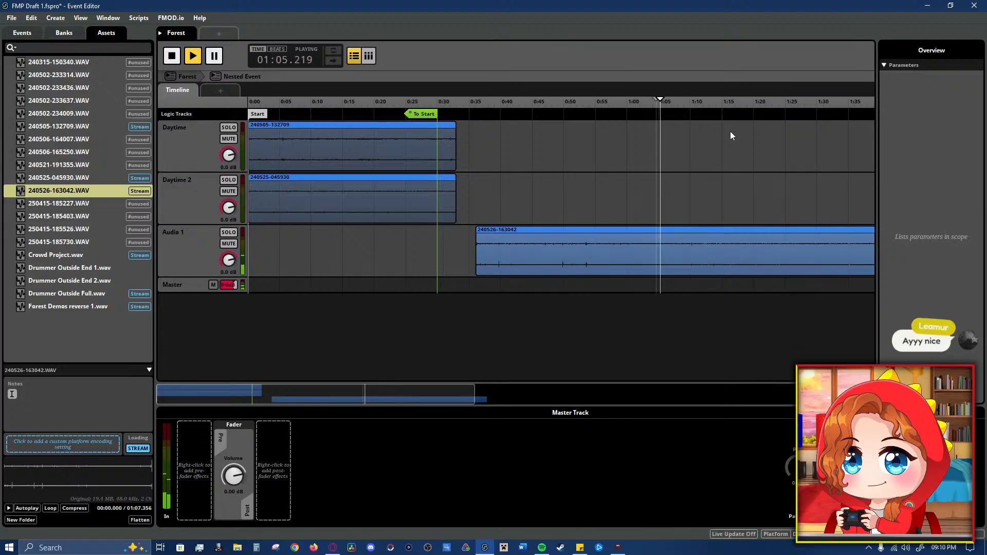
{"action": "key", "text": "space"}
{"action": "left_click", "coordinate": [528, 250]}
{"action": "key", "text": "Delete"}
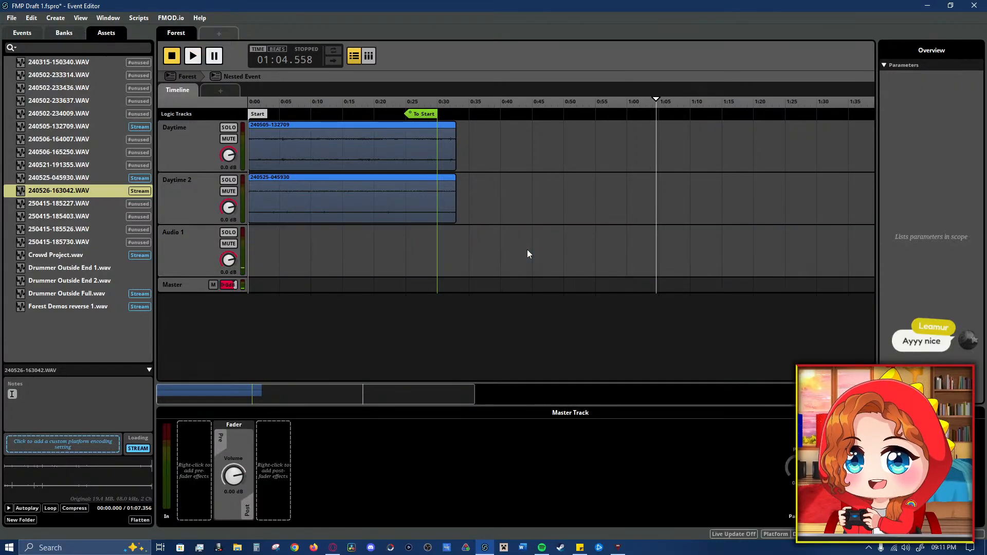
- Try 250415-185227.WAV on the Audio 1 track beyond the daytime clips, audition it and delete it
{"action": "left_click", "coordinate": [472, 108]}
{"action": "left_click_drag", "start_coordinate": [97, 205], "coordinate": [493, 258]}
{"action": "key", "text": "space"}
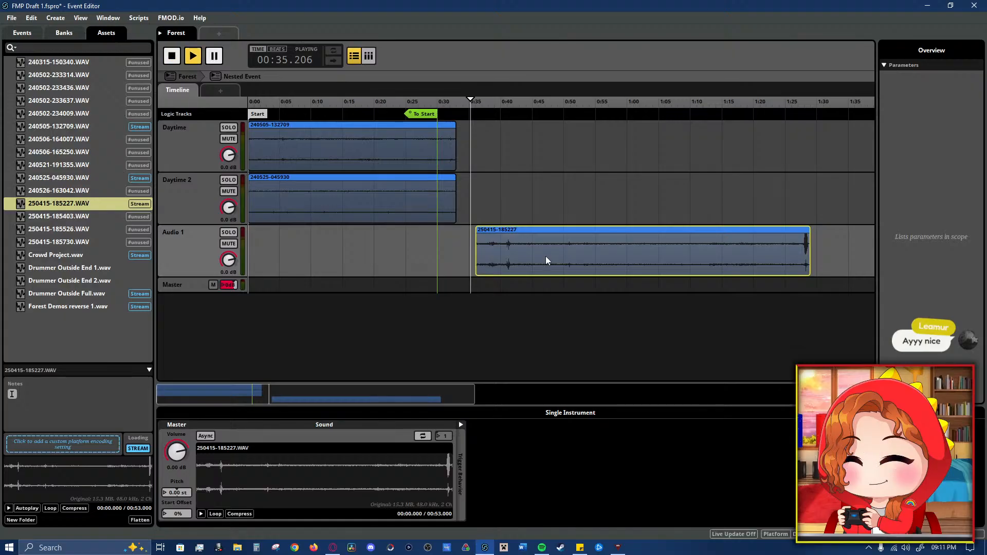
{"action": "key", "text": "space"}
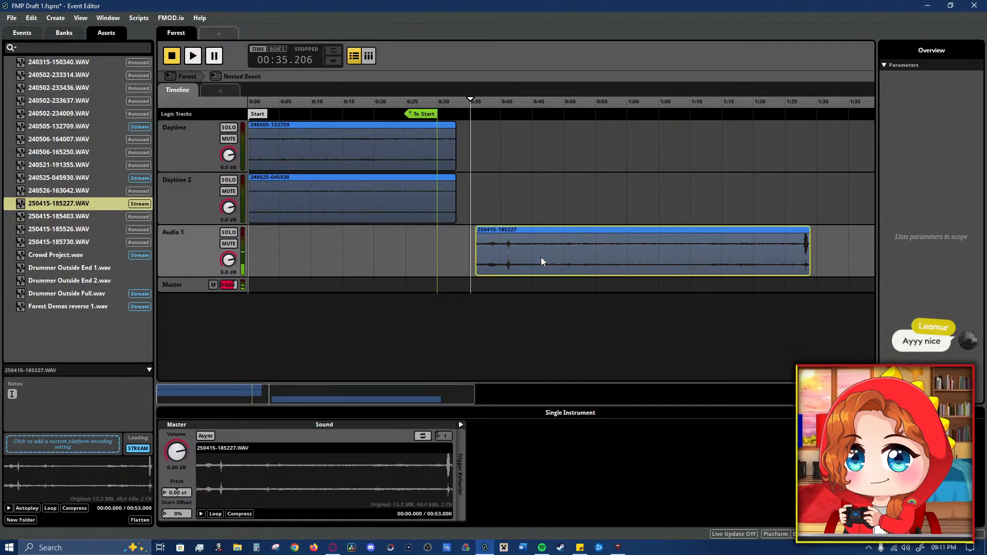
{"action": "key", "text": "Delete"}
- Try 250415-185403.WAV on the Audio 1 track beyond the daytime clips, audition several points of it and delete it
{"action": "left_click_drag", "start_coordinate": [132, 220], "coordinate": [493, 242]}
{"action": "key", "text": "space"}
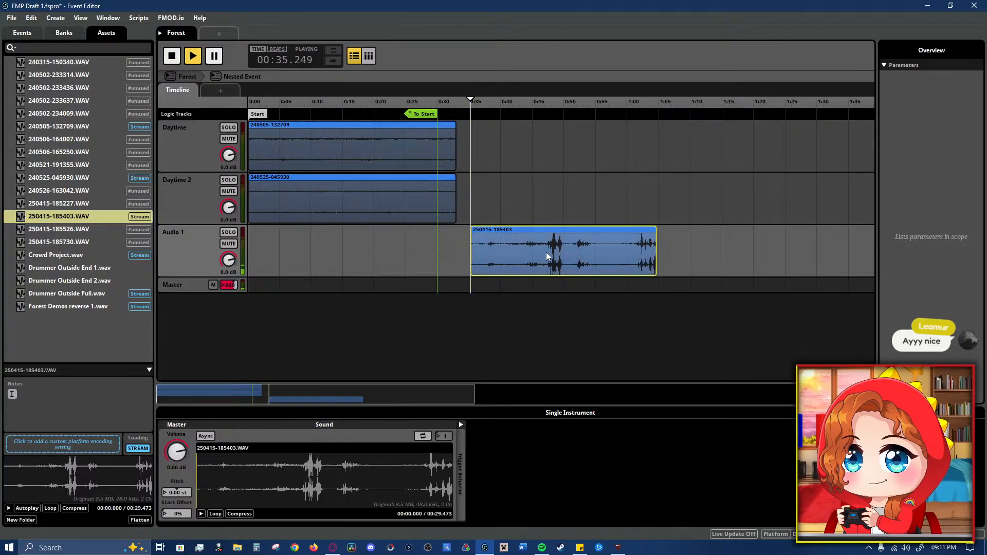
{"action": "left_click", "coordinate": [552, 109]}
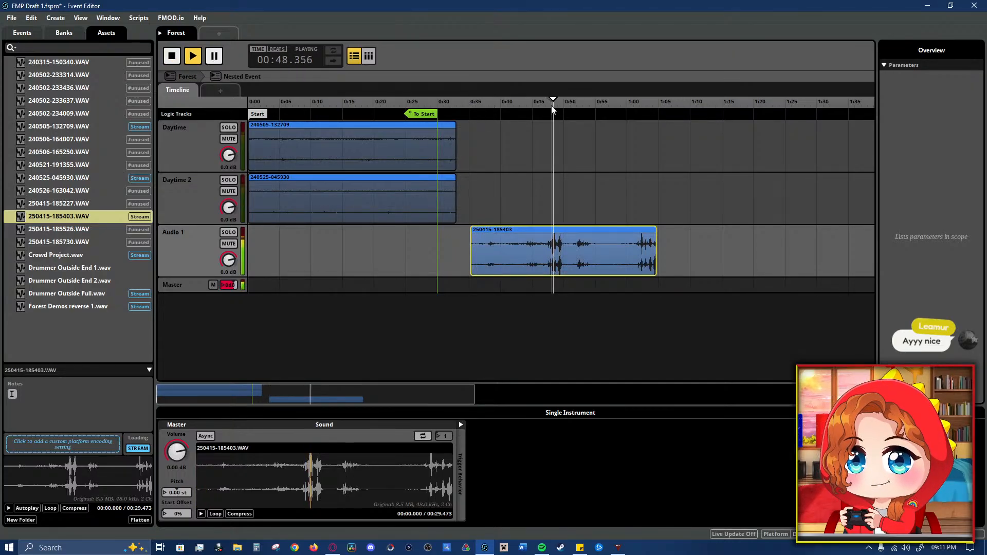
{"action": "left_click", "coordinate": [573, 105]}
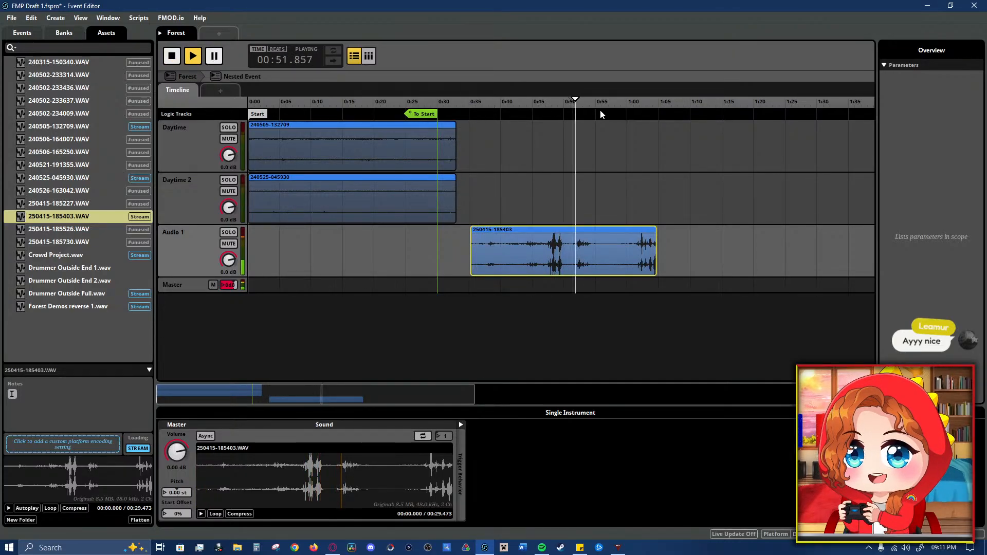
{"action": "left_click", "coordinate": [606, 109]}
{"action": "left_click", "coordinate": [626, 112]}
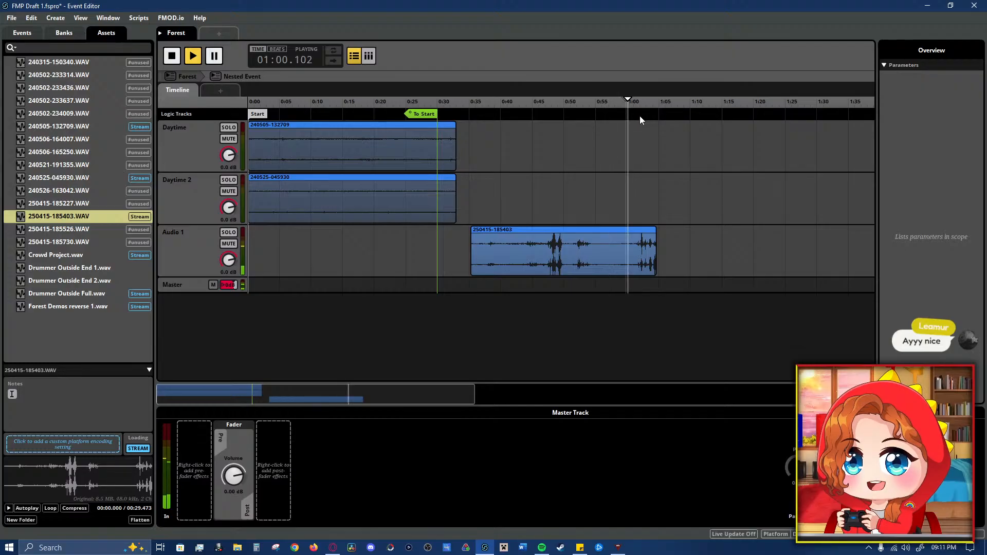
{"action": "left_click", "coordinate": [640, 115]}
{"action": "key", "text": "space"}
{"action": "left_click", "coordinate": [559, 246]}
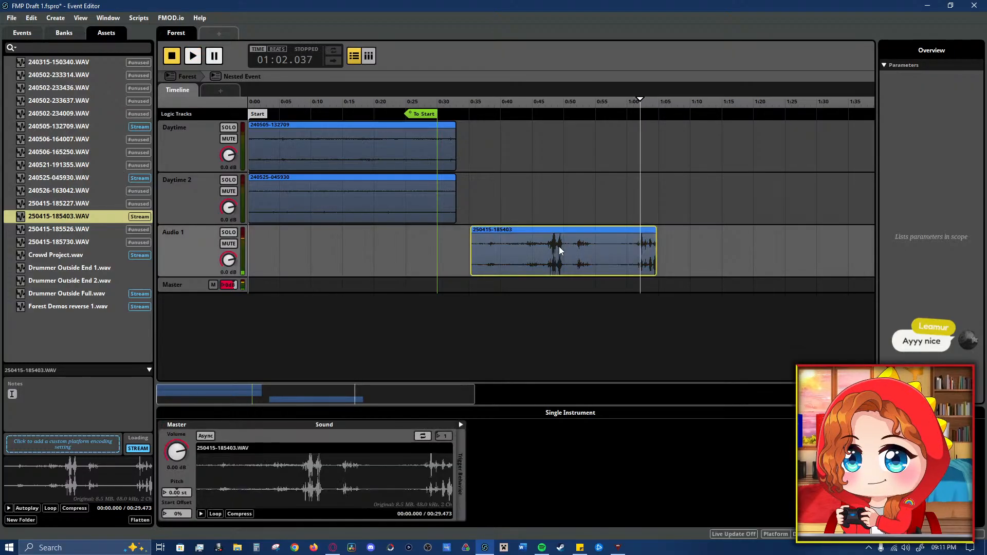
{"action": "key", "text": "Delete"}
- Try 250415-185526.WAV on the Audio 1 track, audition it at several points along the timeline and delete it
{"action": "left_click", "coordinate": [469, 115]}
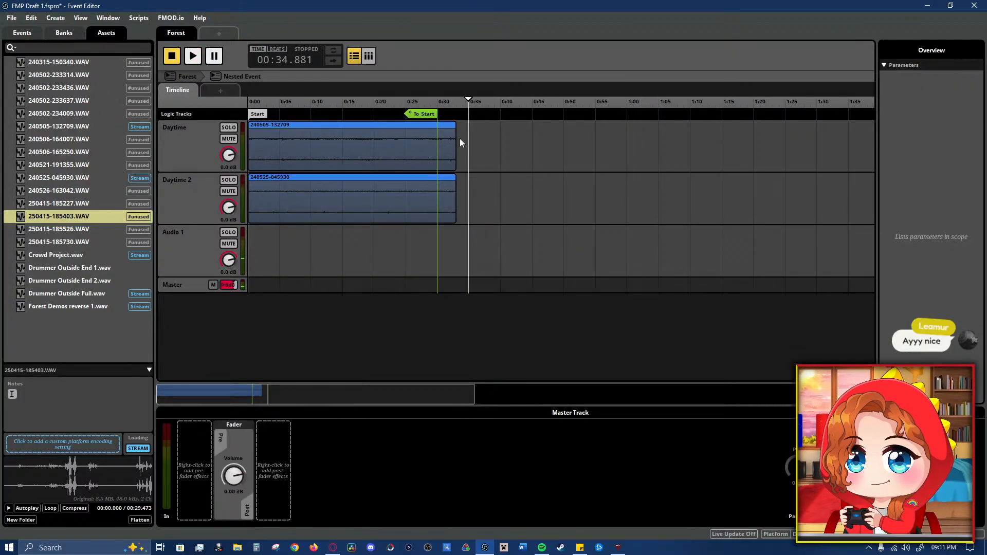
{"action": "left_click_drag", "start_coordinate": [112, 234], "coordinate": [519, 257]}
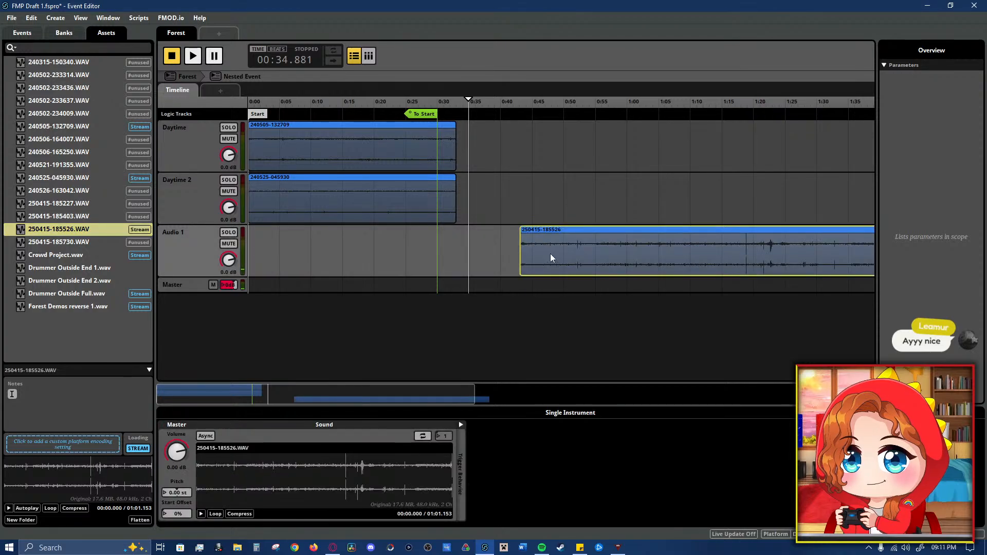
{"action": "key", "text": "space"}
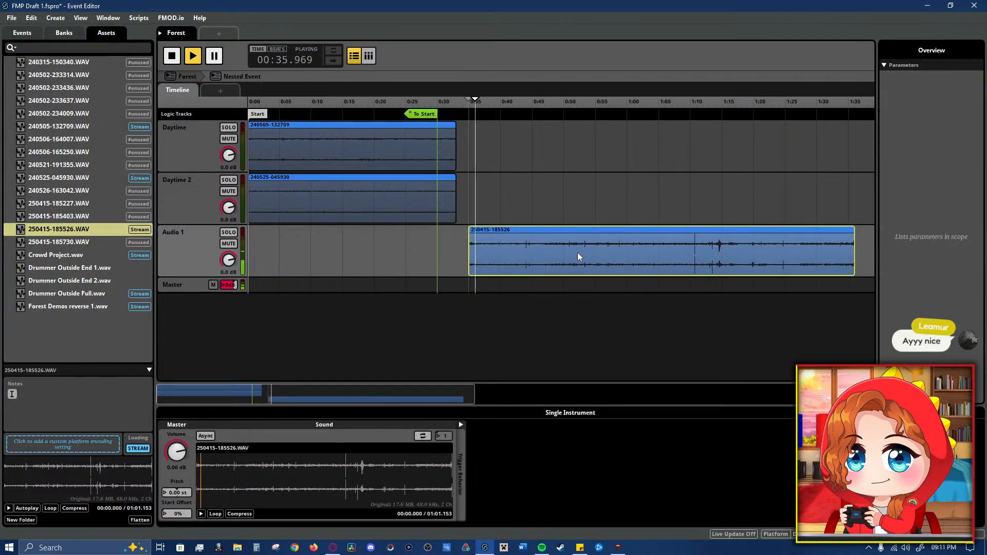
{"action": "left_click", "coordinate": [552, 114]}
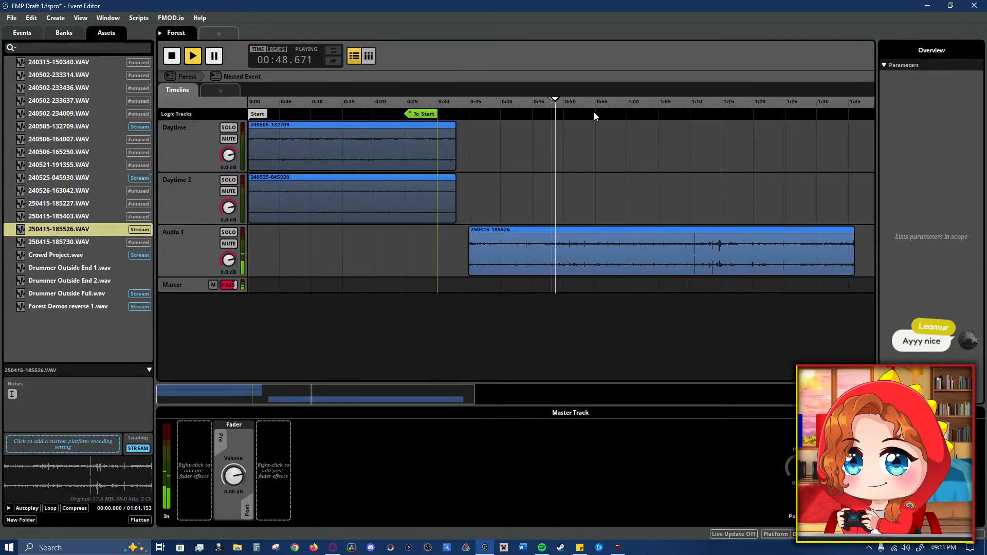
{"action": "left_click", "coordinate": [595, 113]}
{"action": "left_click", "coordinate": [668, 112]}
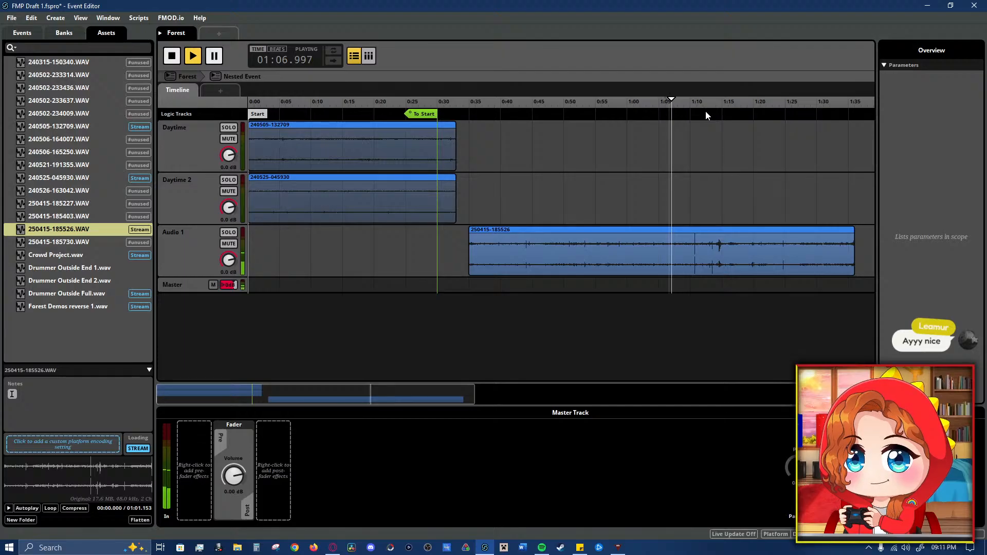
{"action": "left_click", "coordinate": [693, 112]}
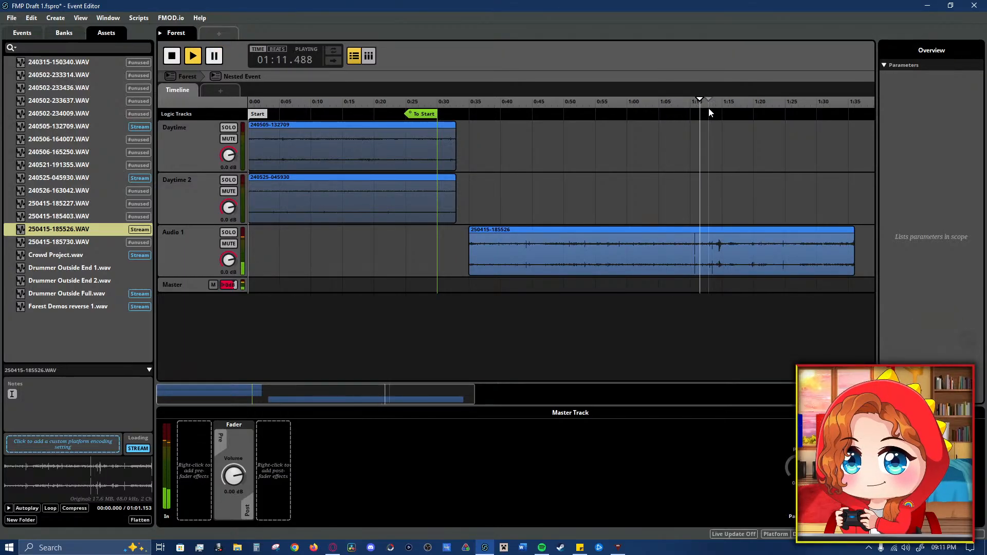
{"action": "left_click", "coordinate": [709, 110]}
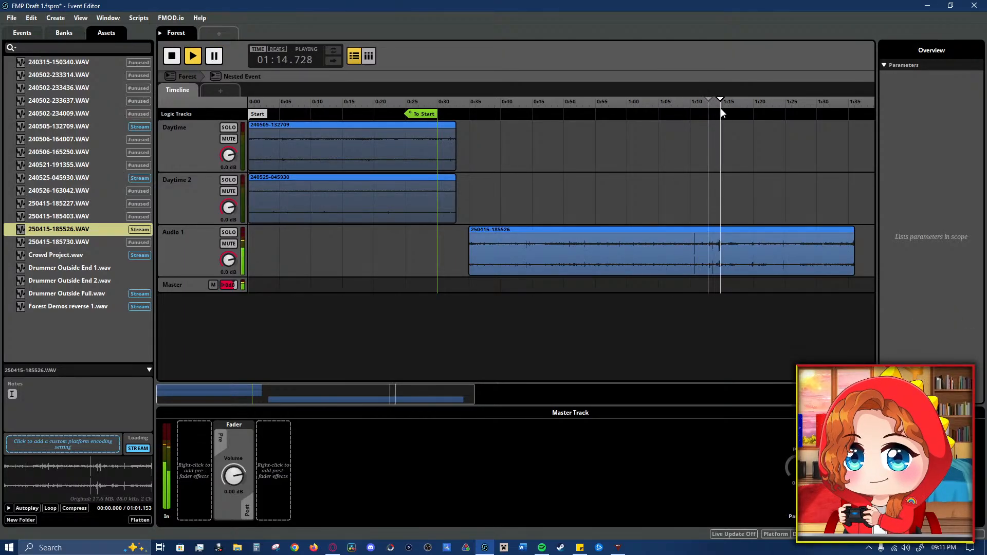
{"action": "key", "text": "space"}
{"action": "left_click", "coordinate": [533, 249]}
{"action": "key", "text": "Delete"}
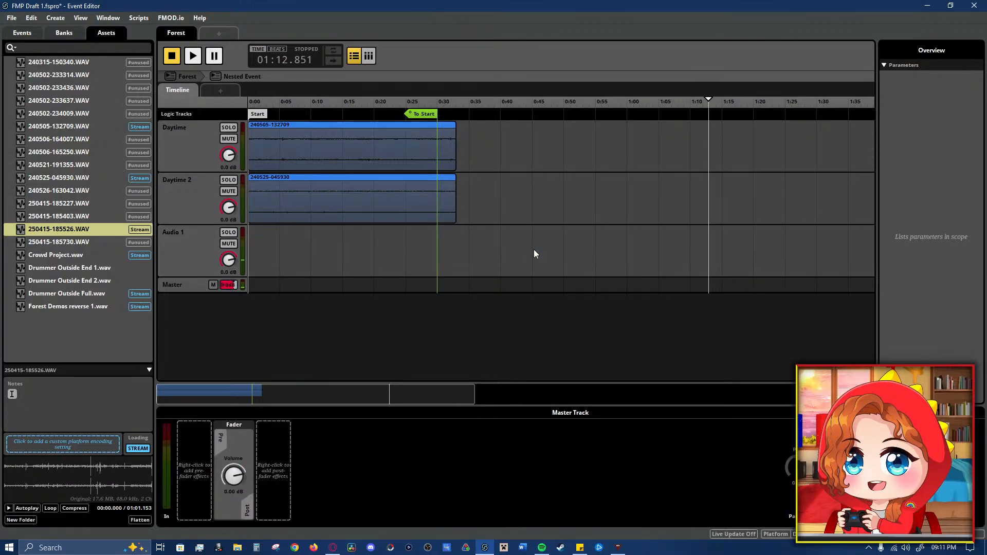
- Try 250415-185730.WAV on the Audio 1 track beyond the daytime clips, audition it and delete it
{"action": "left_click_drag", "start_coordinate": [460, 99], "coordinate": [456, 100]}
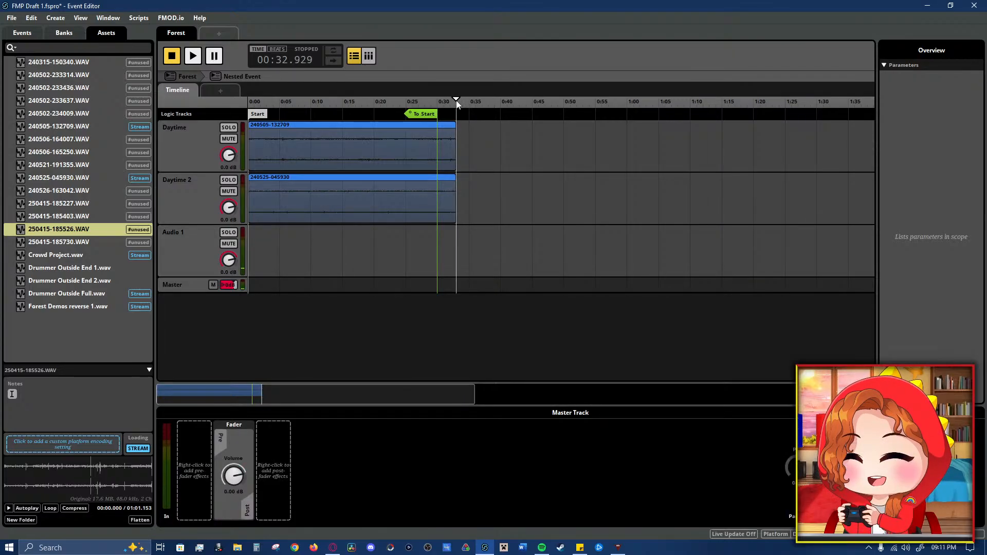
{"action": "left_click", "coordinate": [71, 243]}
{"action": "left_click_drag", "start_coordinate": [72, 243], "coordinate": [514, 248]}
{"action": "key", "text": "space"}
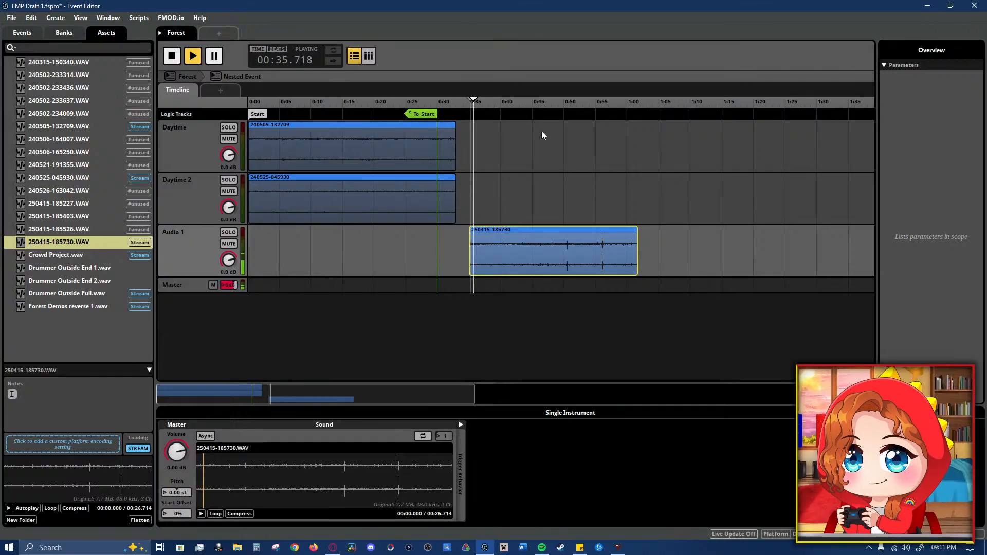
{"action": "left_click", "coordinate": [538, 106]}
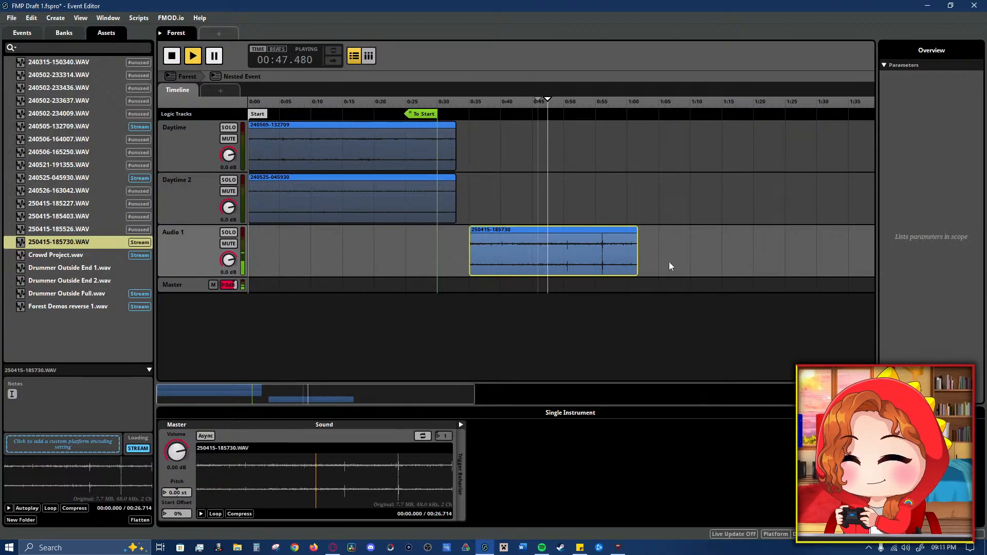
{"action": "key", "text": "space"}
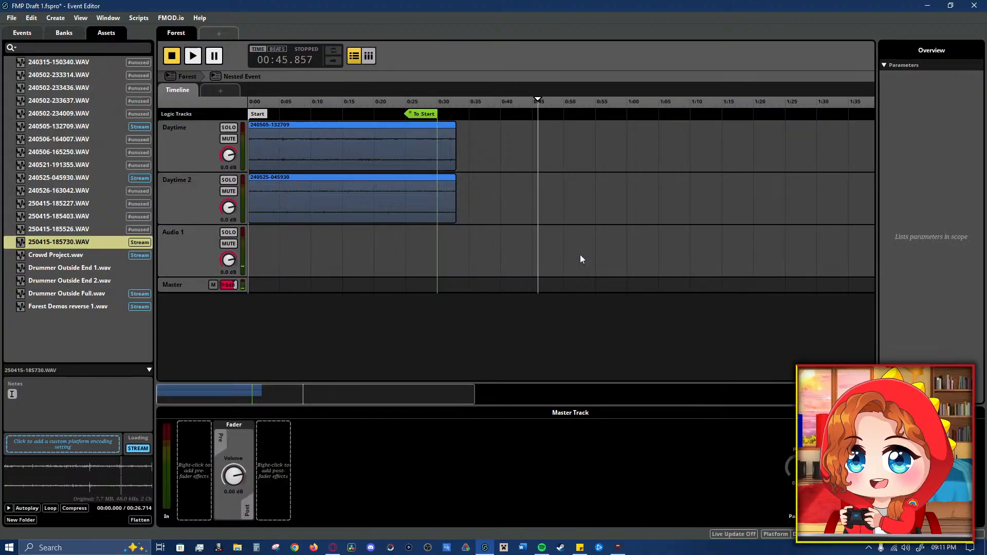
{"action": "key", "text": "Delete"}
- Delete the empty Audio 1 track from the nested event
{"action": "left_click", "coordinate": [474, 102]}
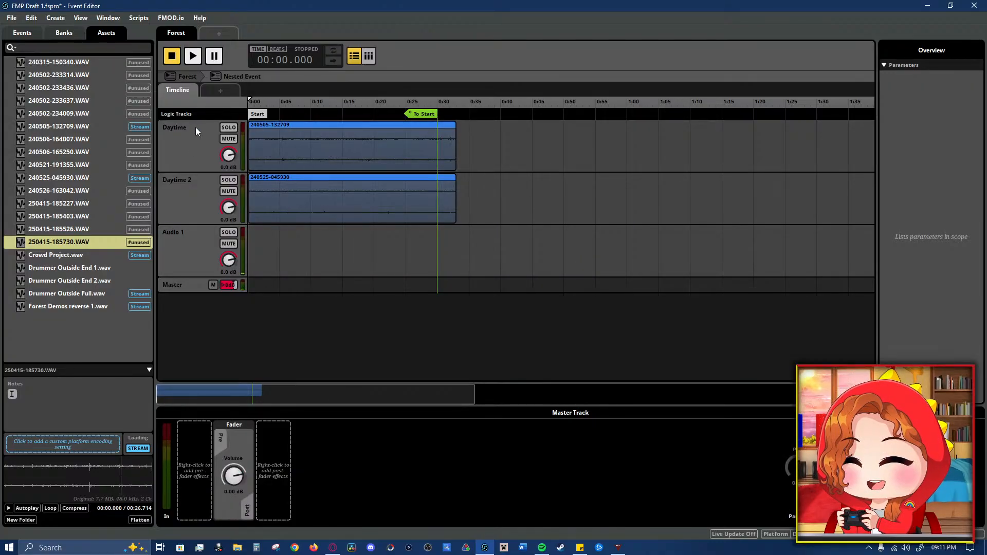
{"action": "left_click", "coordinate": [196, 233]}
{"action": "key", "text": "Delete"}
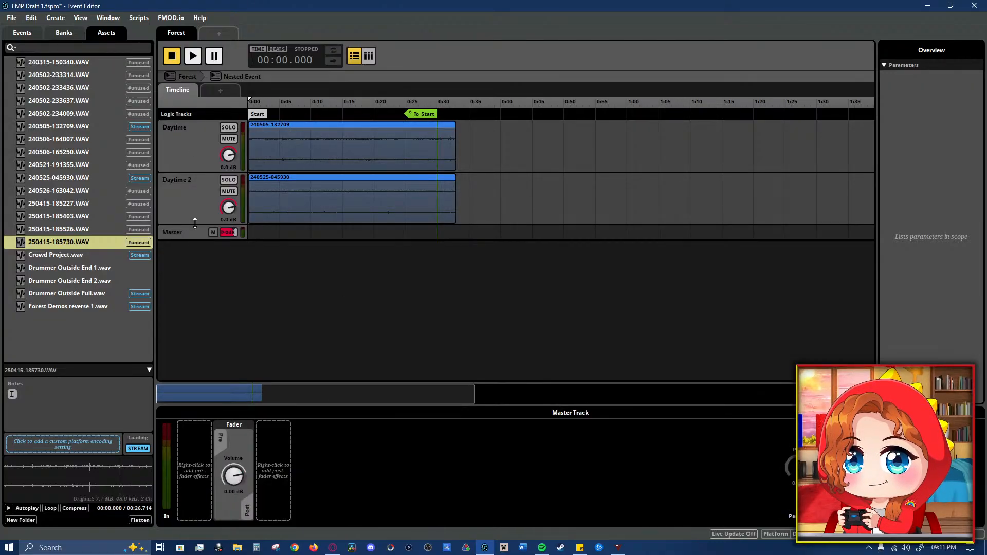
- Return to the Forest event, rename the Day Ambiance instrument Daytime Forest (Nested Event) and play the event from the start
{"action": "left_click", "coordinate": [187, 76]}
{"action": "double_click", "coordinate": [281, 242]}
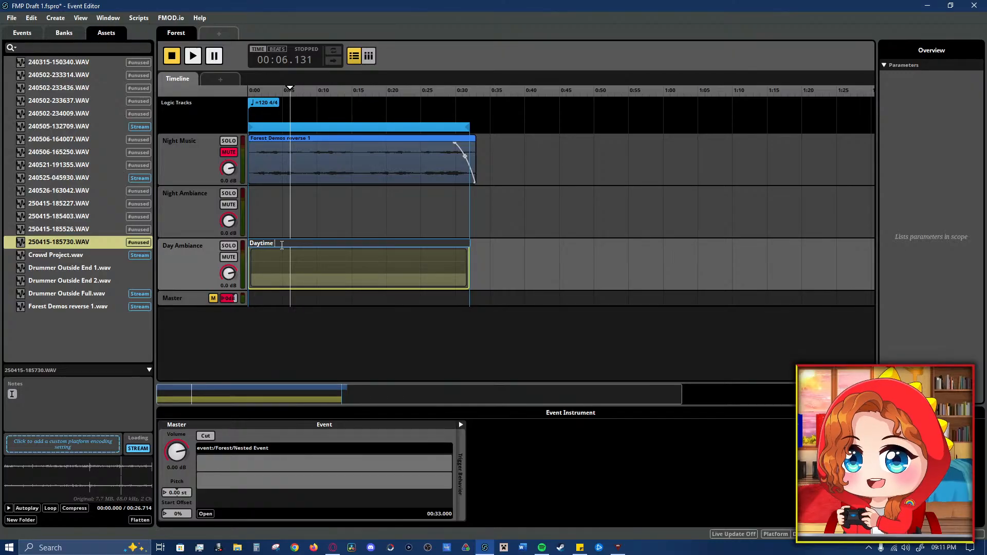
{"action": "key", "text": "Return"}
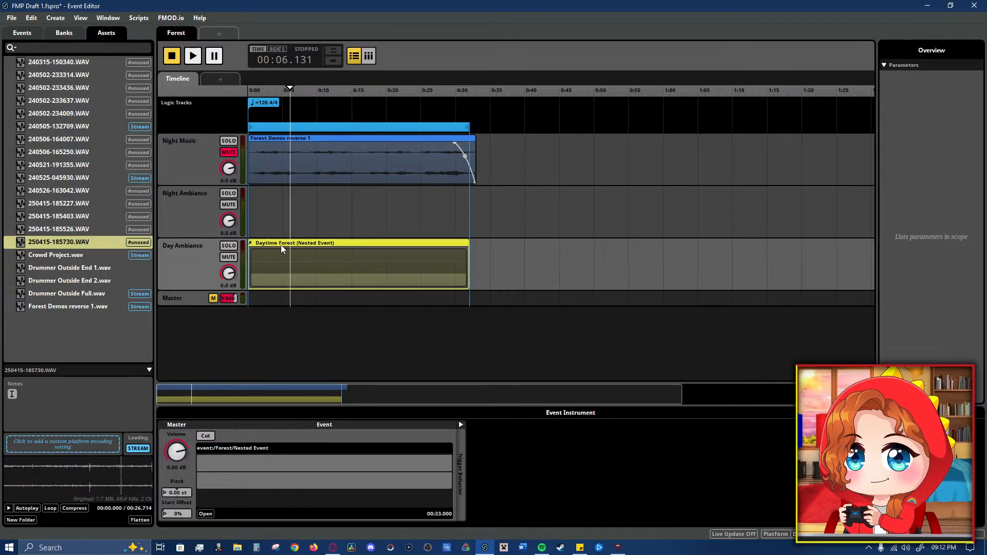
{"action": "left_click_drag", "start_coordinate": [288, 91], "coordinate": [176, 121]}
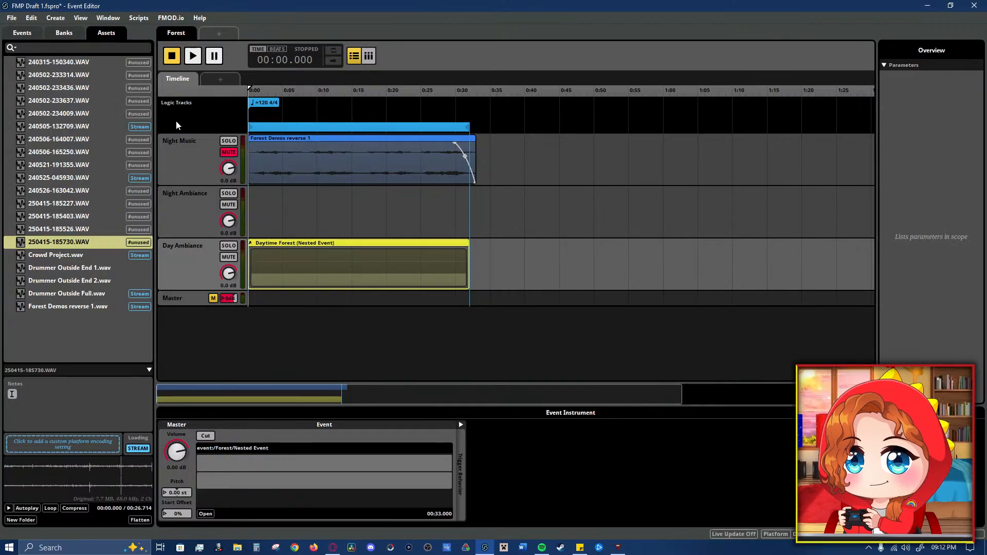
{"action": "key", "text": "space"}
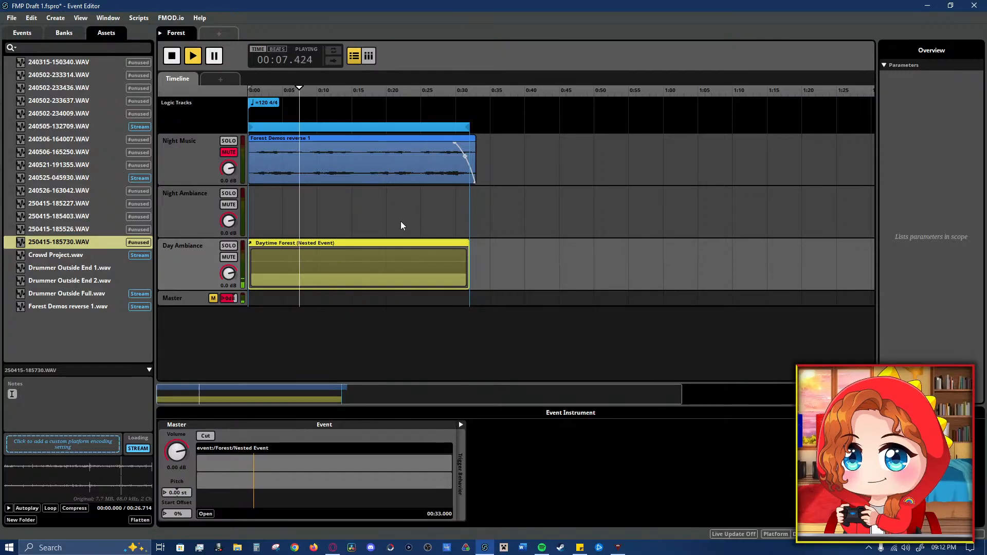
{"action": "key", "text": "space"}
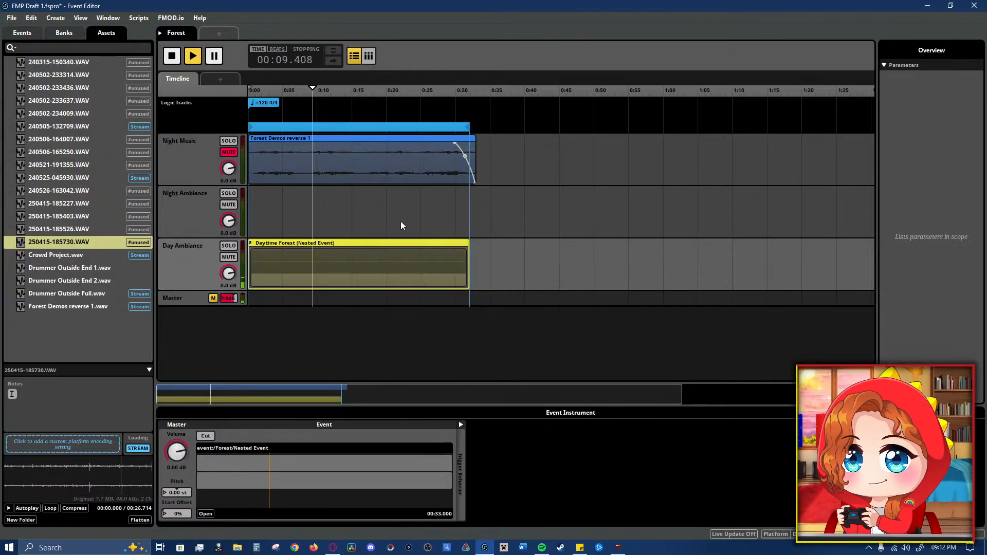
- Delete the unused asset files from 240526-163042.WAV through 250415-185730.WAV from the project
{"action": "left_click", "coordinate": [193, 222]}
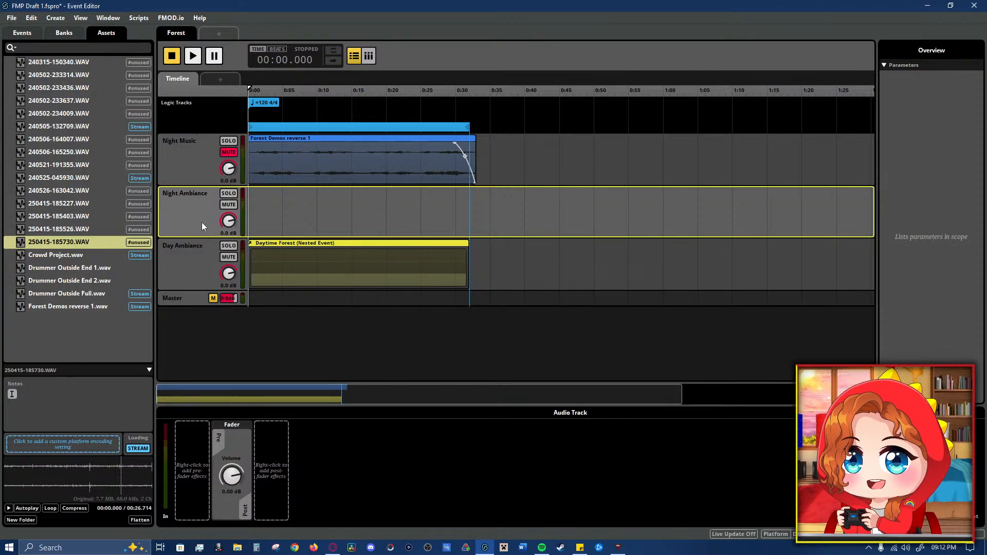
{"action": "left_click", "coordinate": [103, 191]}
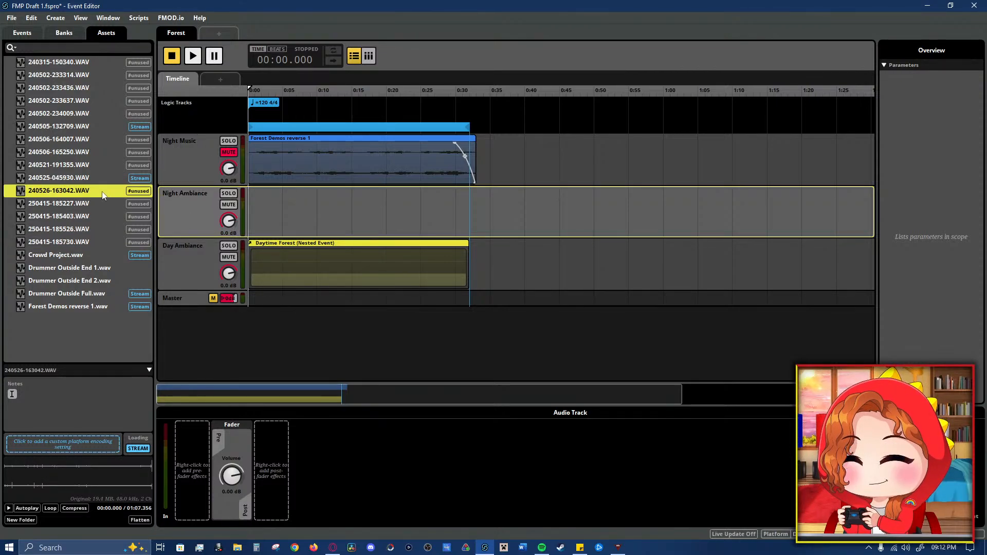
{"action": "left_click", "coordinate": [100, 239], "text": "shift"}
{"action": "key", "text": "Delete"}
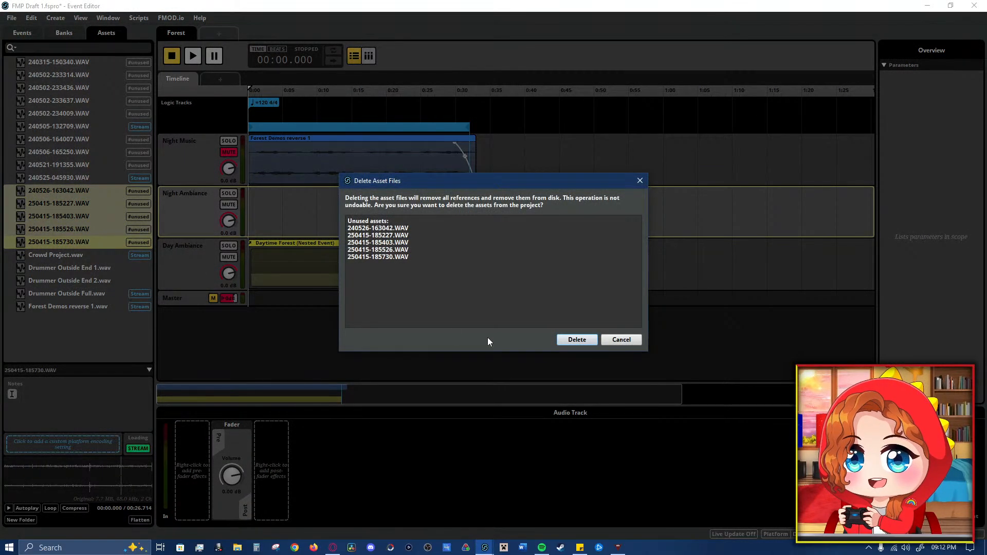
{"action": "left_click", "coordinate": [574, 340]}
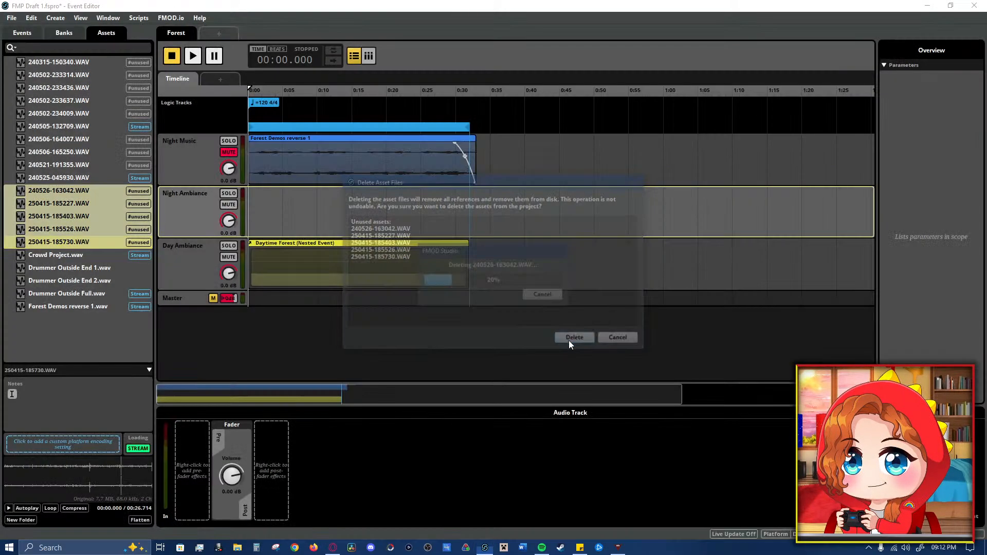
- Delete the unused assets 240506-164007.WAV through 240521-191355.WAV and 240315-150340.WAV through 240502-234009.WAV from the project
{"action": "left_click", "coordinate": [111, 165]}
{"action": "left_click", "coordinate": [107, 140], "text": "shift"}
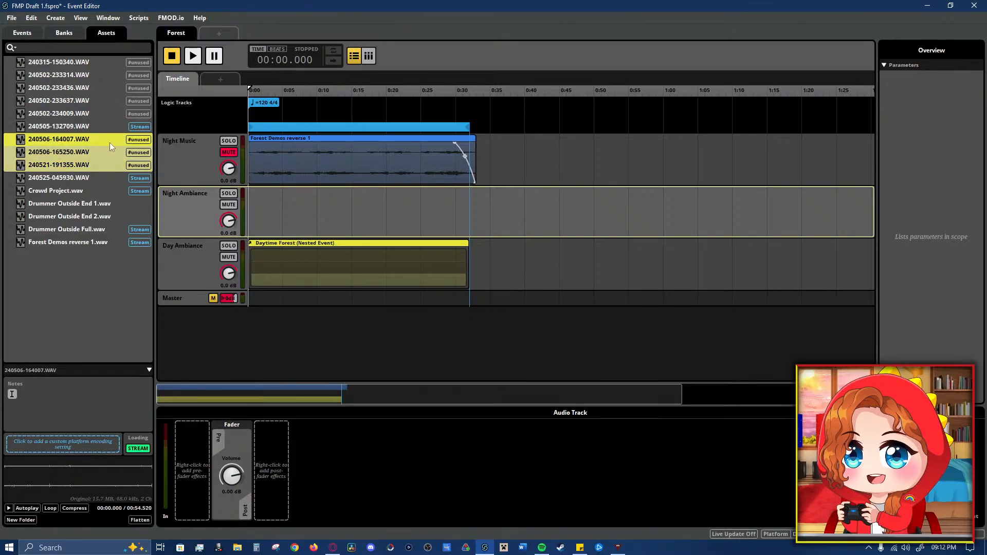
{"action": "key", "text": "Delete"}
{"action": "left_click", "coordinate": [565, 340]}
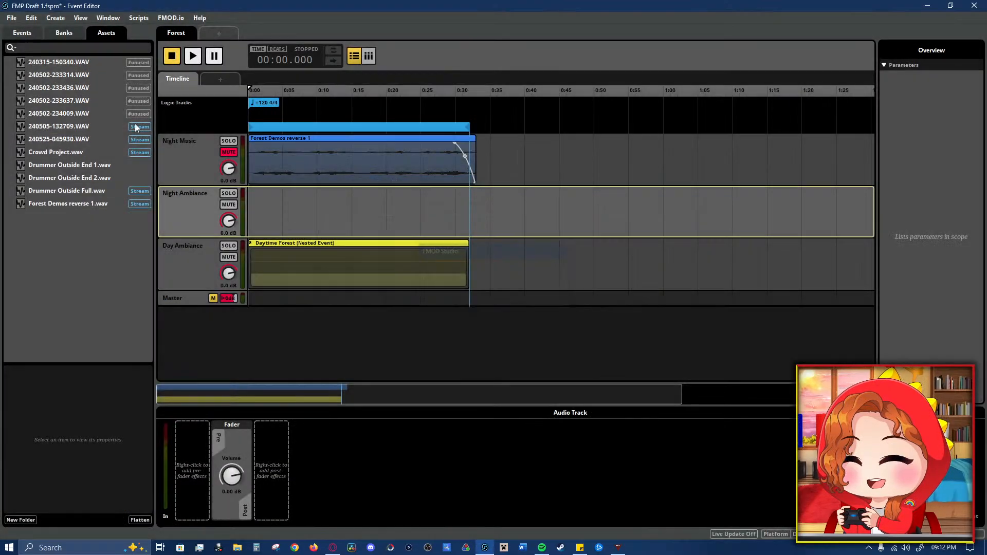
{"action": "left_click", "coordinate": [105, 113]}
{"action": "left_click", "coordinate": [103, 61], "text": "shift"}
{"action": "key", "text": "Delete"}
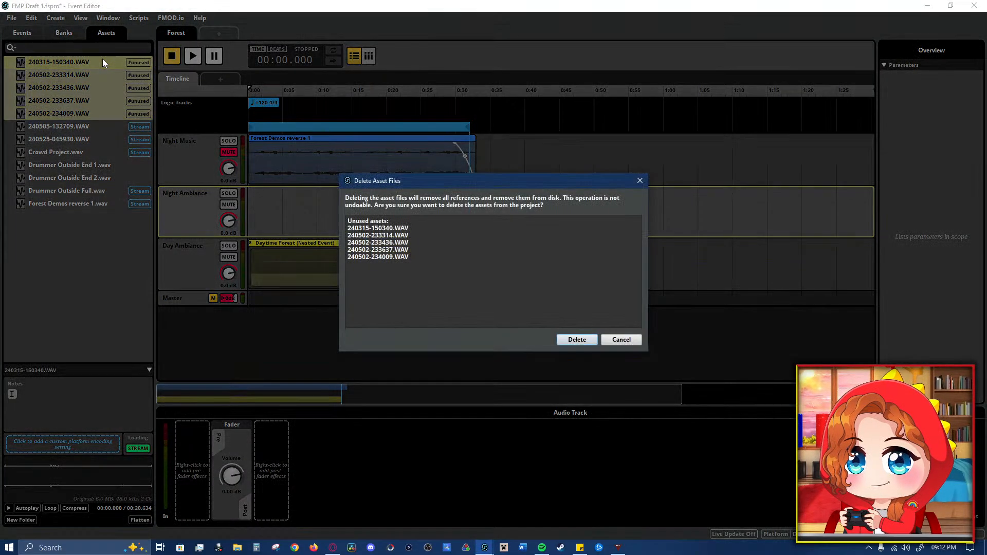
{"action": "left_click", "coordinate": [577, 339]}
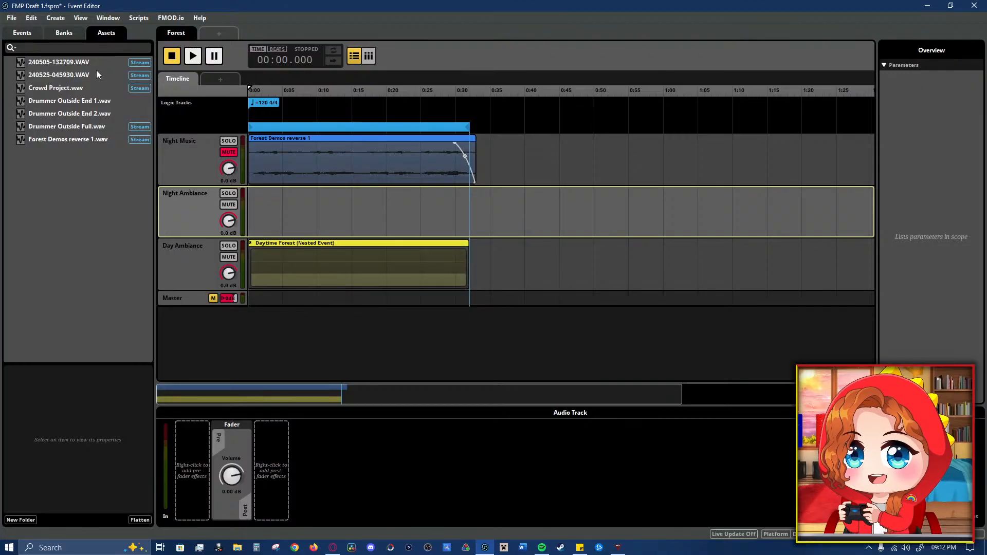
- Add an event instrument to the Night Ambiance track and stretch it across the full length of the loop region
{"action": "key", "text": "space"}
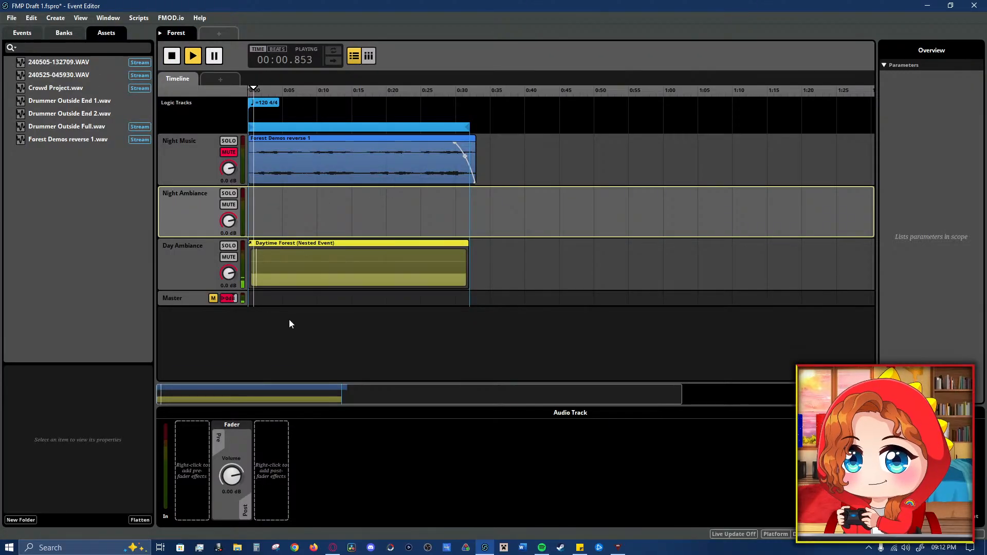
{"action": "key", "text": "space"}
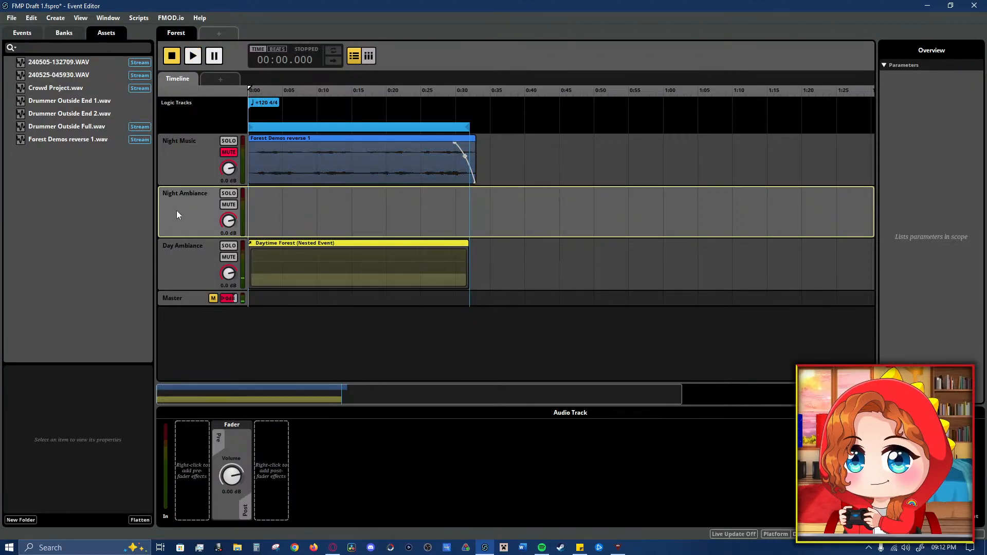
{"action": "right_click", "coordinate": [274, 203]}
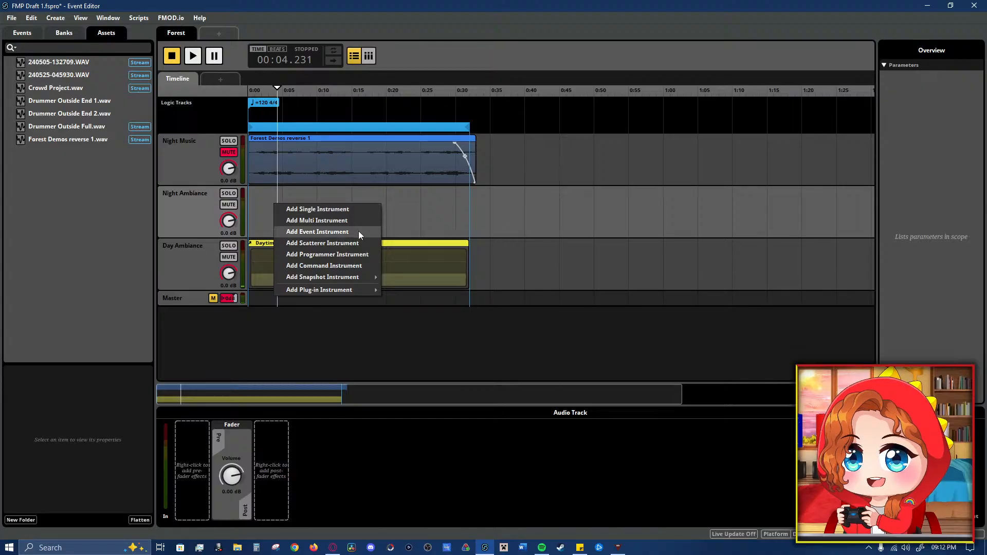
{"action": "left_click", "coordinate": [355, 231]}
{"action": "left_click_drag", "start_coordinate": [293, 211], "coordinate": [469, 215]}
{"action": "left_click", "coordinate": [495, 224]}
{"action": "left_click", "coordinate": [261, 190]}
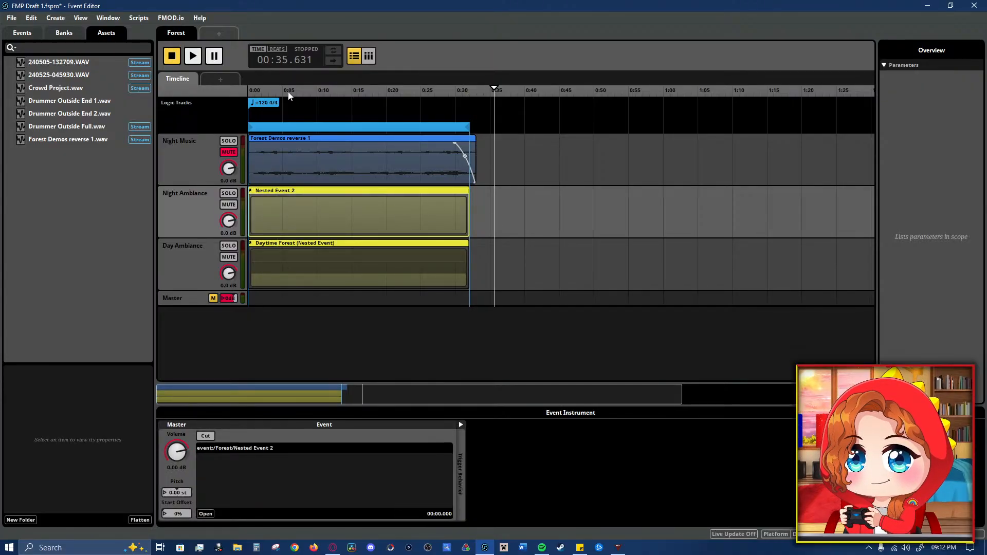
- Rename the Night Ambiance event instrument Nighttime Forest and open its nested event
{"action": "left_click", "coordinate": [172, 56]}
{"action": "double_click", "coordinate": [281, 191]}
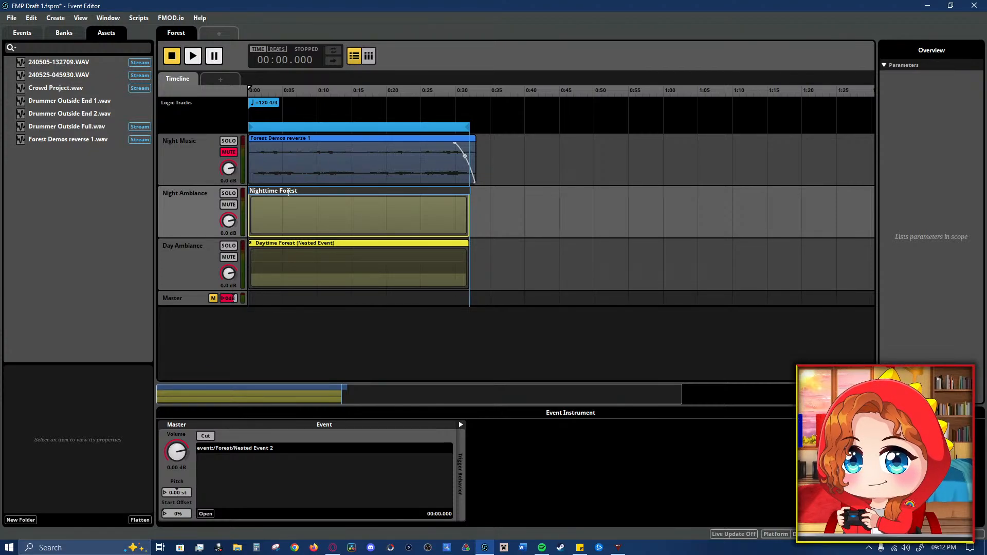
{"action": "key", "text": "Return"}
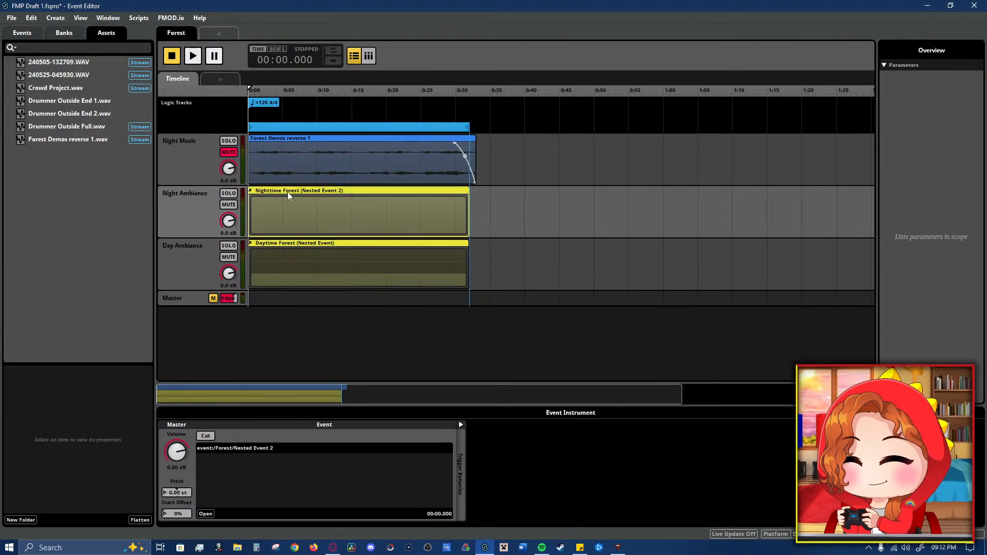
{"action": "double_click", "coordinate": [317, 218]}
{"action": "left_click", "coordinate": [178, 150]}
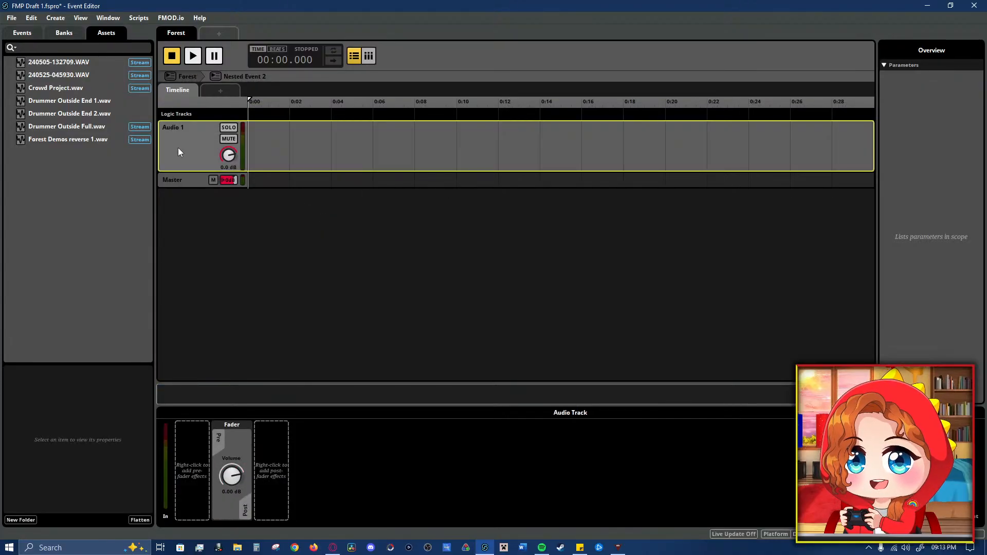
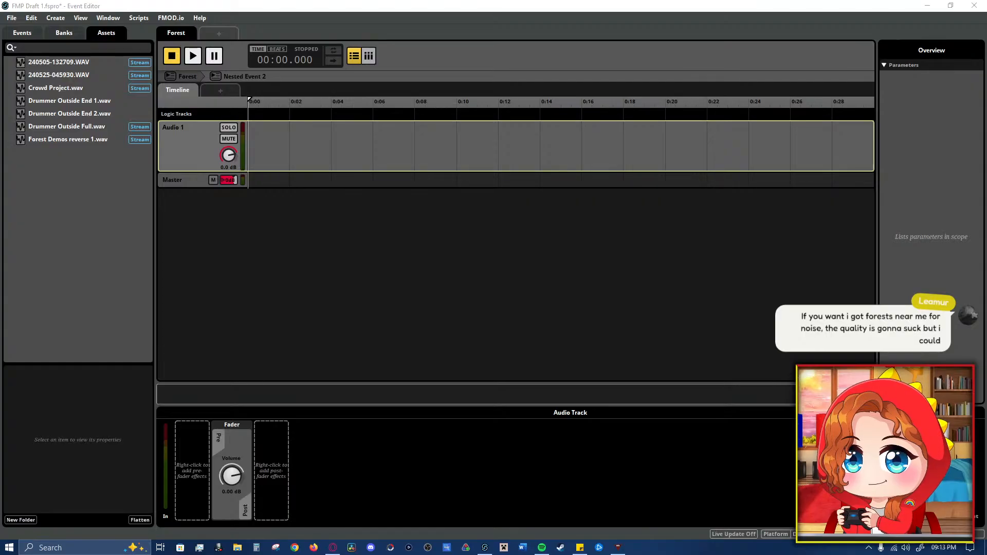
- Import the night cricket and three owl MP3 files, and place night-cricket-ambience-22484 at the start of the Audio 1 track
{"action": "left_click_drag", "start_coordinate": [0, 295], "coordinate": [65, 259]}
{"action": "left_click", "coordinate": [80, 154]}
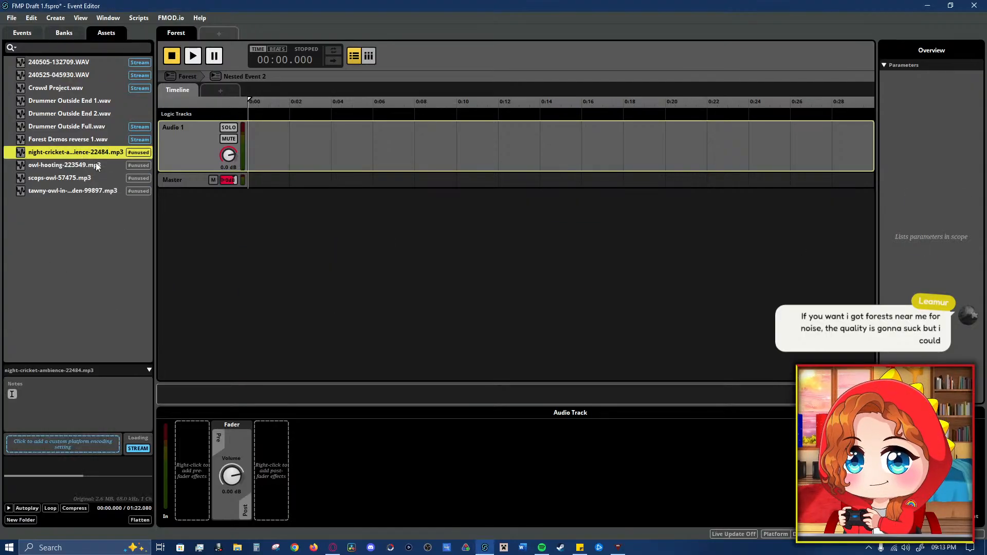
{"action": "left_click_drag", "start_coordinate": [81, 154], "coordinate": [270, 146]}
{"action": "left_click_drag", "start_coordinate": [352, 150], "coordinate": [322, 157]}
- Listen to the cricket ambience from the start and from about 1:05, with the whole clip in view
{"action": "key", "text": "space"}
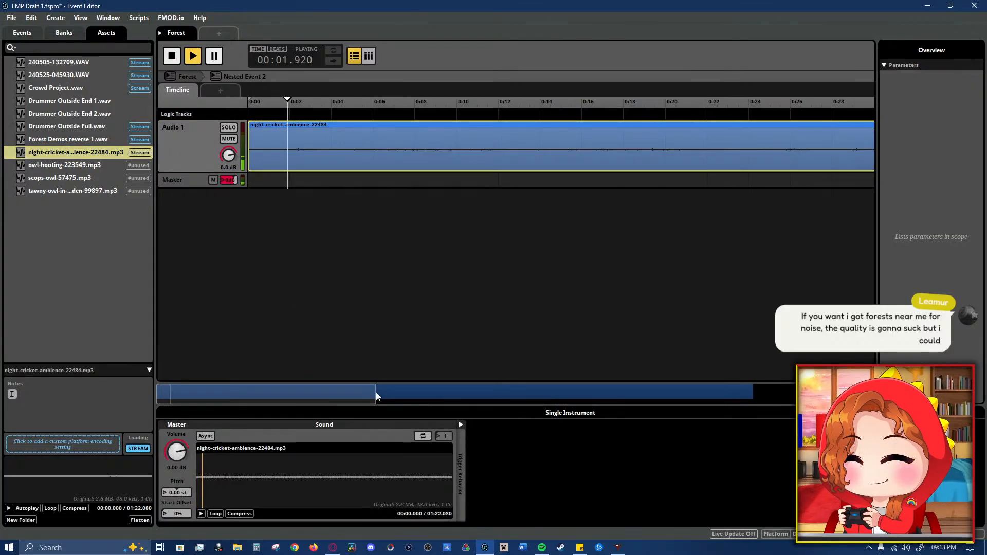
{"action": "left_click_drag", "start_coordinate": [374, 396], "coordinate": [755, 394]}
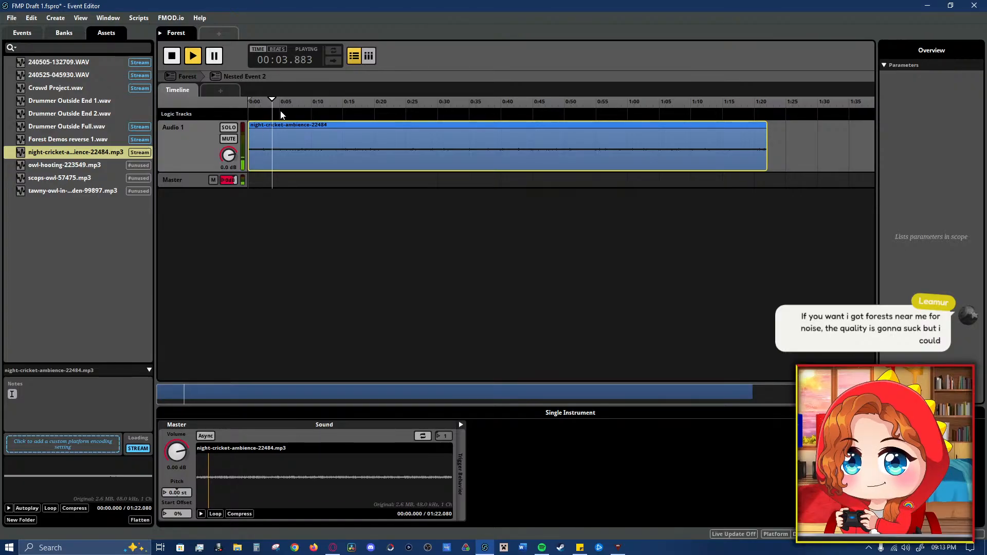
{"action": "key", "text": "space"}
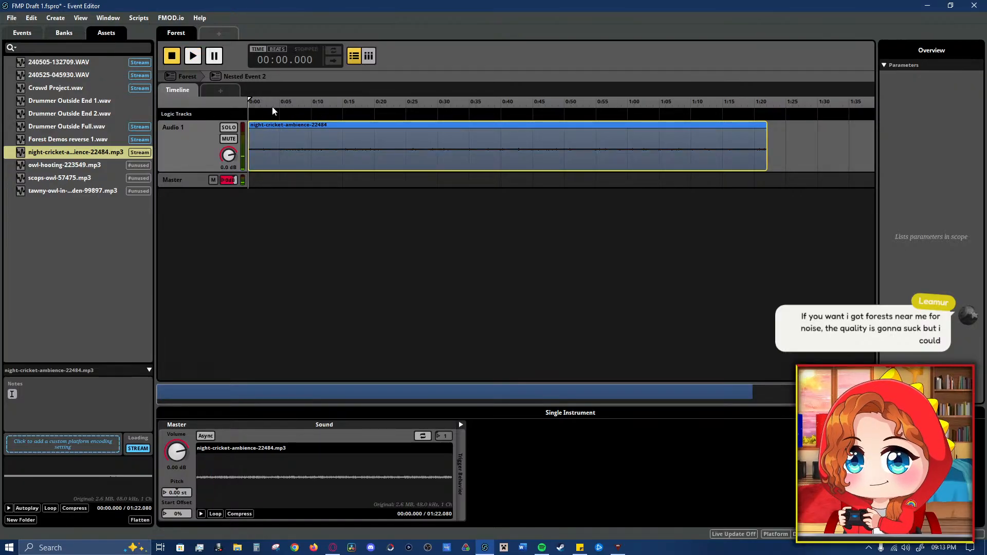
{"action": "left_click", "coordinate": [546, 114]}
{"action": "left_click", "coordinate": [662, 103]}
{"action": "key", "text": "space"}
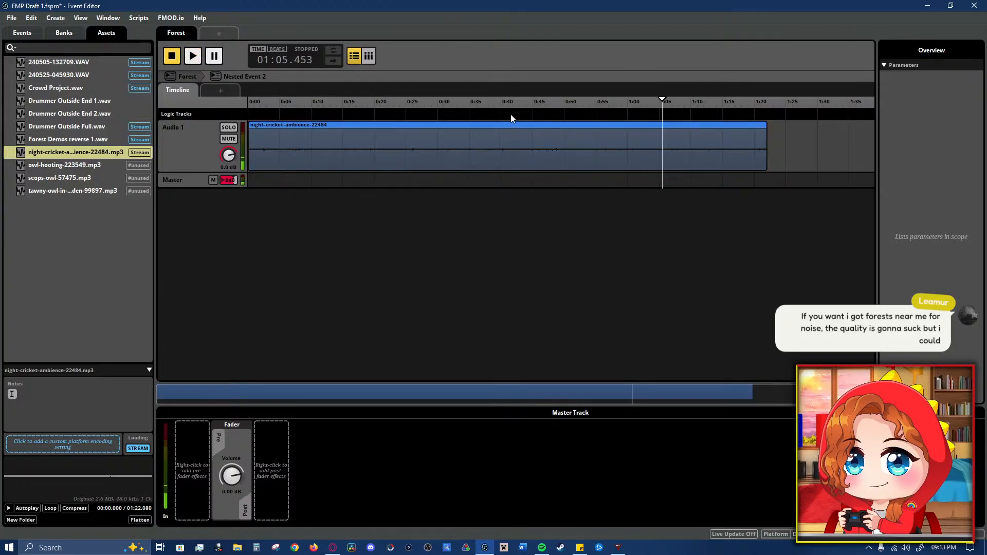
- Rename the Audio 1 track Crickets
{"action": "left_click", "coordinate": [80, 165]}
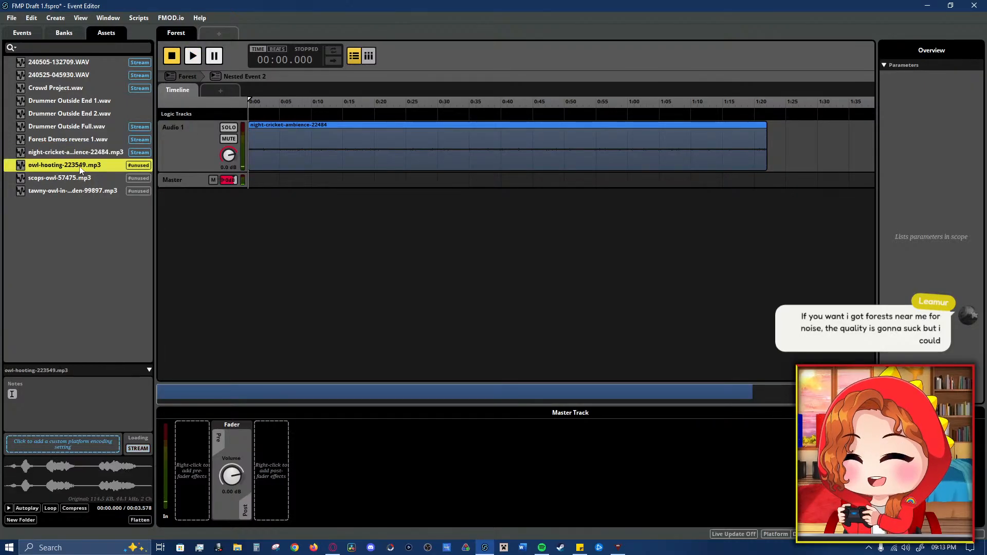
{"action": "left_click_drag", "start_coordinate": [266, 178], "coordinate": [76, 169]}
{"action": "double_click", "coordinate": [177, 129]}
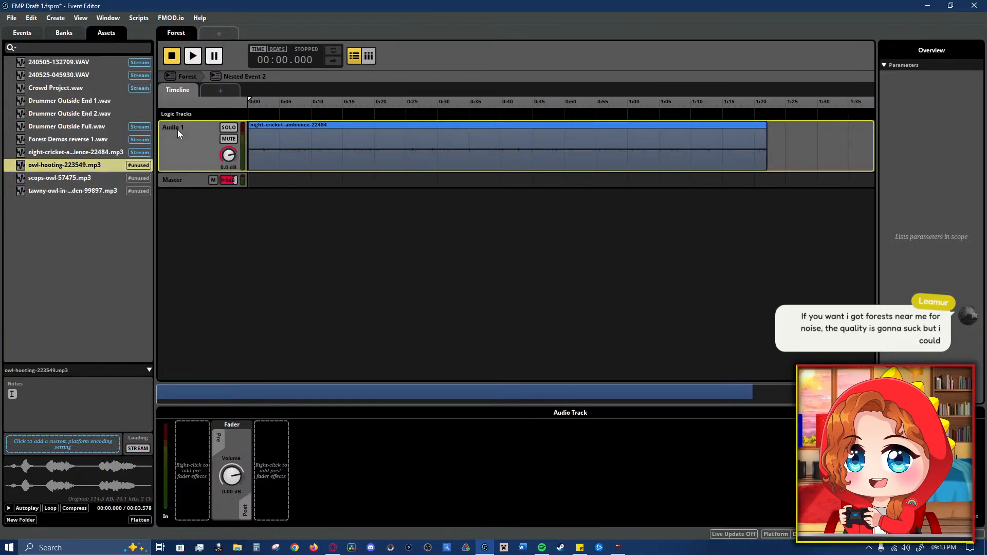
{"action": "type", "text": "Crickets"}
{"action": "key", "text": "Return"}
- Add a second audio track below Crickets and name it Owls
{"action": "right_click", "coordinate": [211, 133]}
{"action": "left_click", "coordinate": [236, 152]}
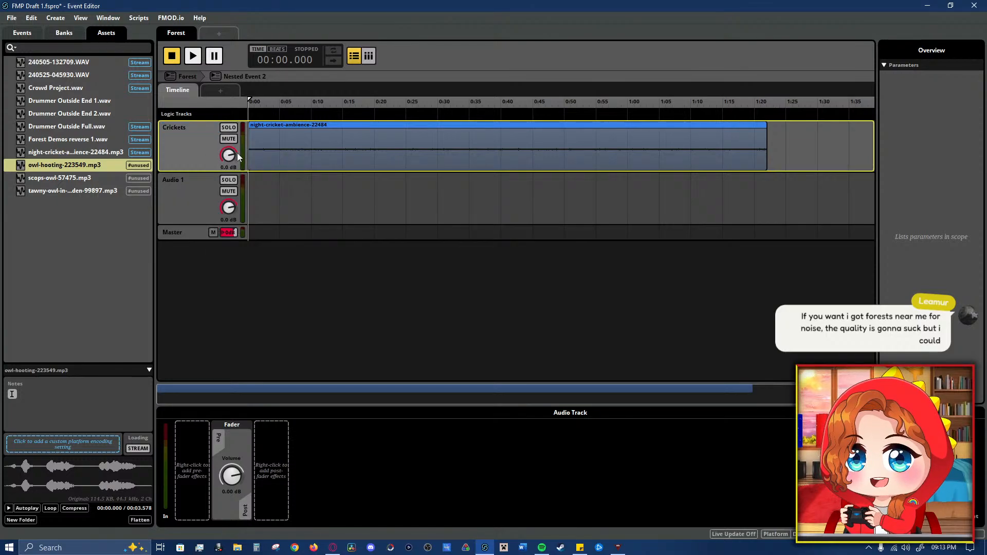
{"action": "double_click", "coordinate": [181, 181]}
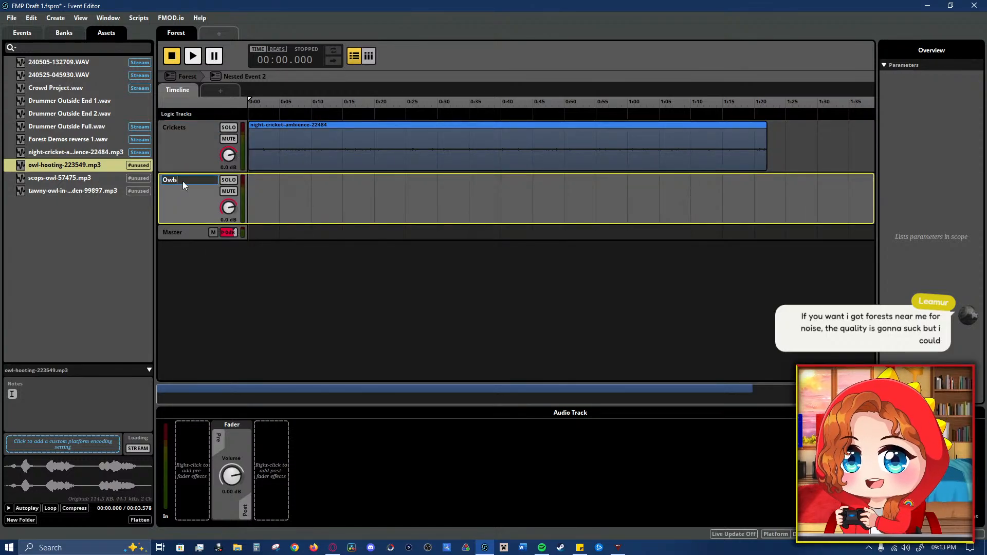
{"action": "key", "text": "Return"}
- Place owl-hooting-223549.mp3 at the start of the Owls track and play it with the crickets
{"action": "left_click", "coordinate": [80, 178]}
{"action": "left_click", "coordinate": [79, 193]}
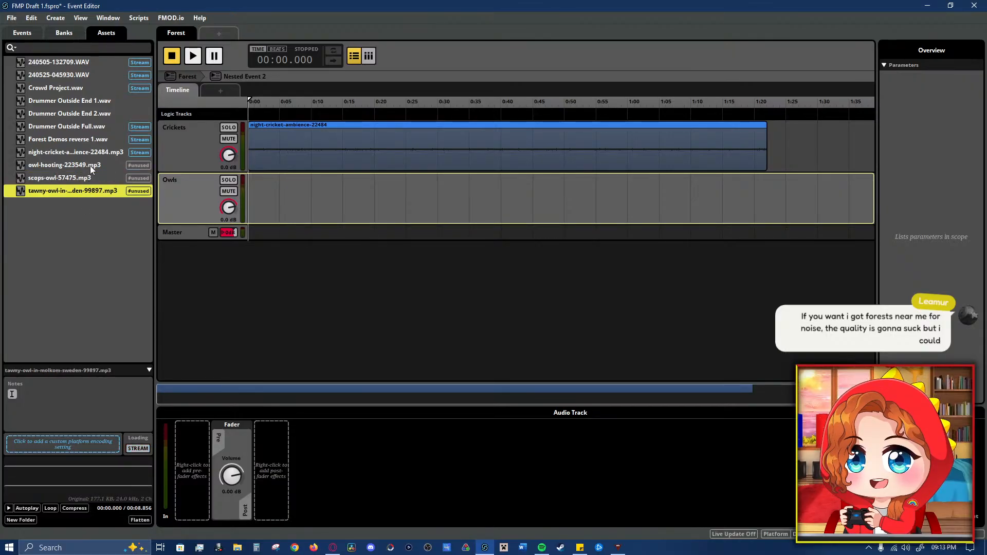
{"action": "left_click", "coordinate": [92, 167]}
{"action": "left_click_drag", "start_coordinate": [302, 188], "coordinate": [310, 193]}
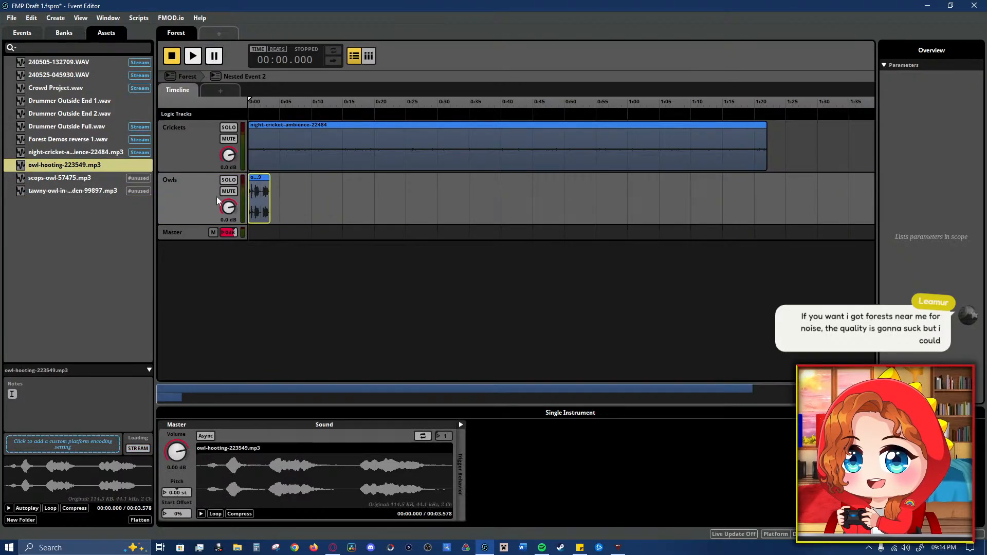
{"action": "key", "text": "space"}
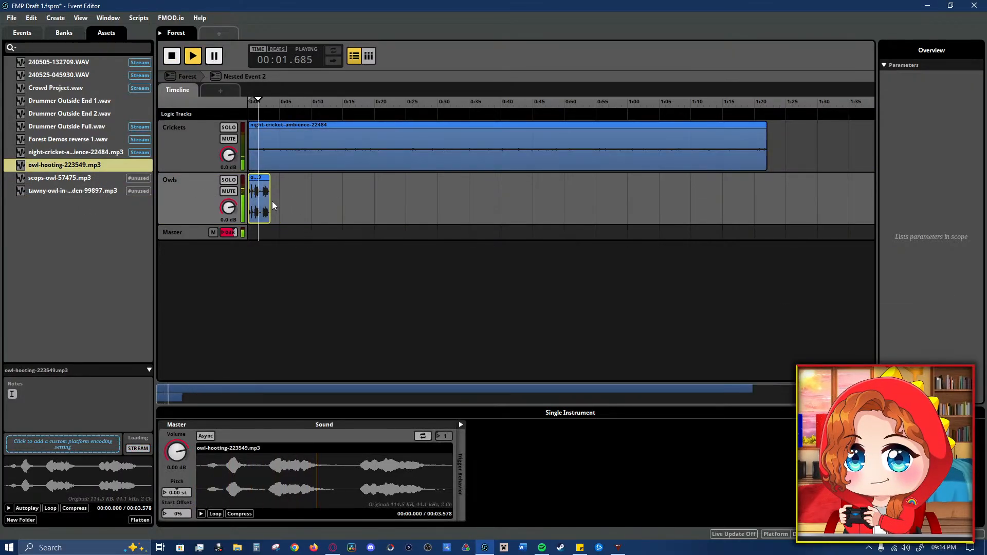
{"action": "key", "text": "space"}
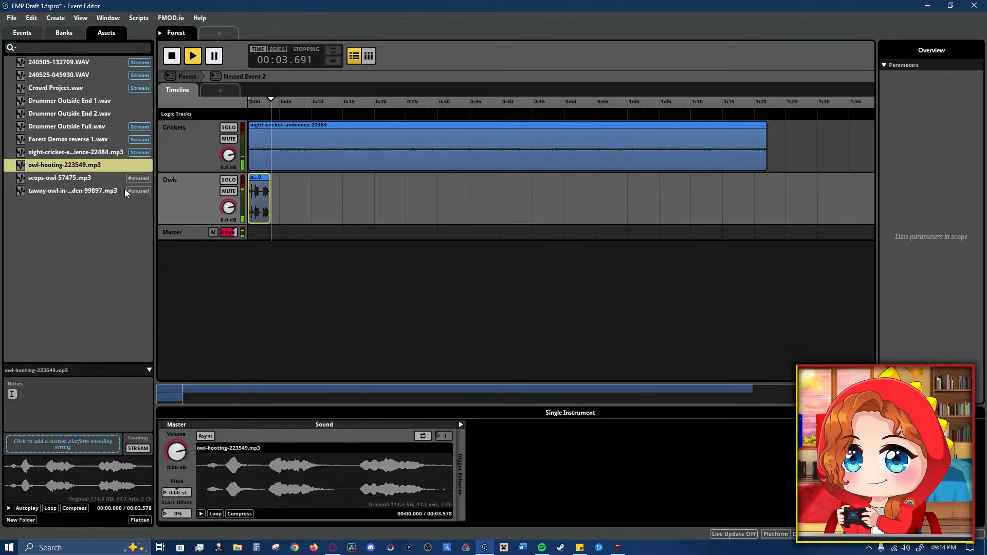
- Try scops-owl-57475.mp3 on the Owls track at about 0:06, listening from about 0:13 and 0:43
{"action": "left_click_drag", "start_coordinate": [77, 178], "coordinate": [346, 201]}
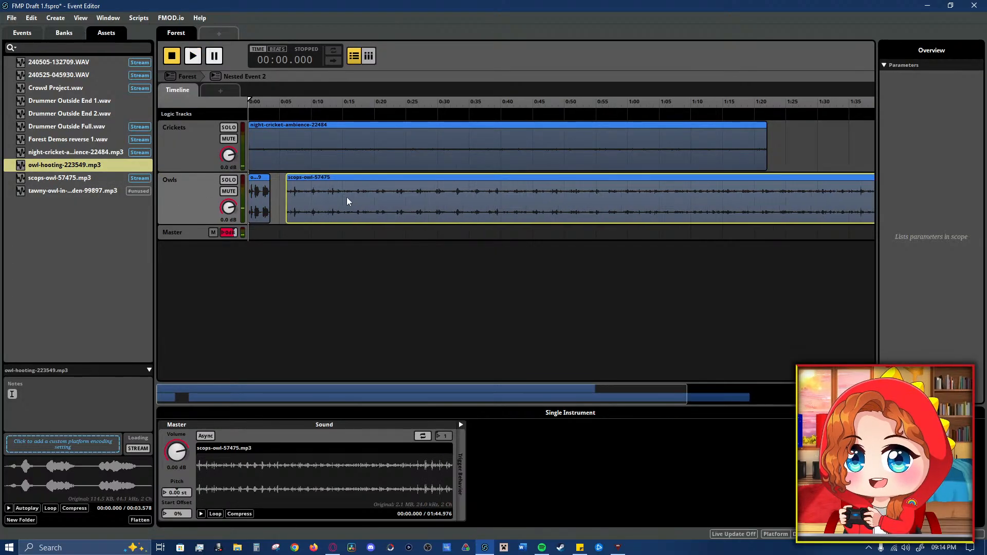
{"action": "left_click", "coordinate": [334, 97]}
{"action": "key", "text": "space"}
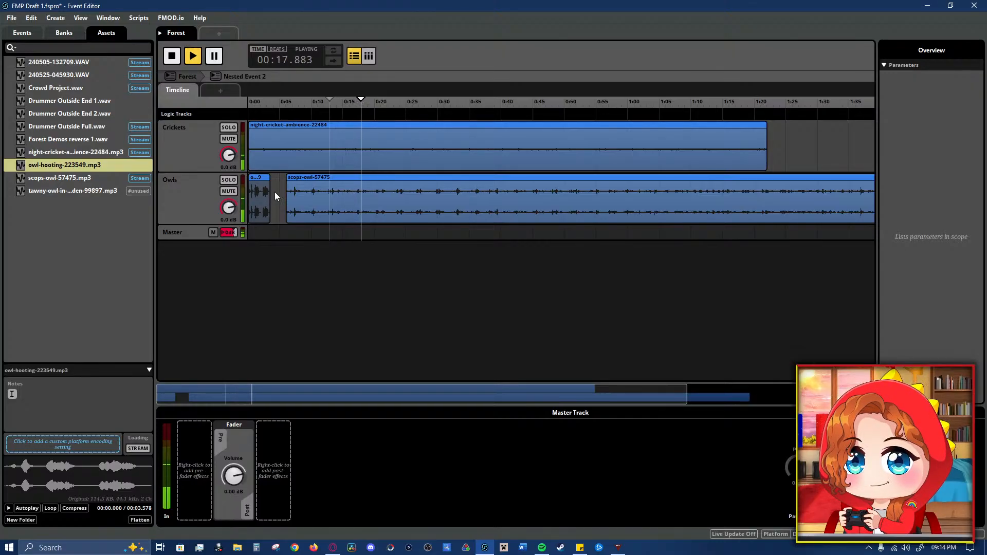
{"action": "key", "text": "space"}
{"action": "left_click", "coordinate": [463, 208]}
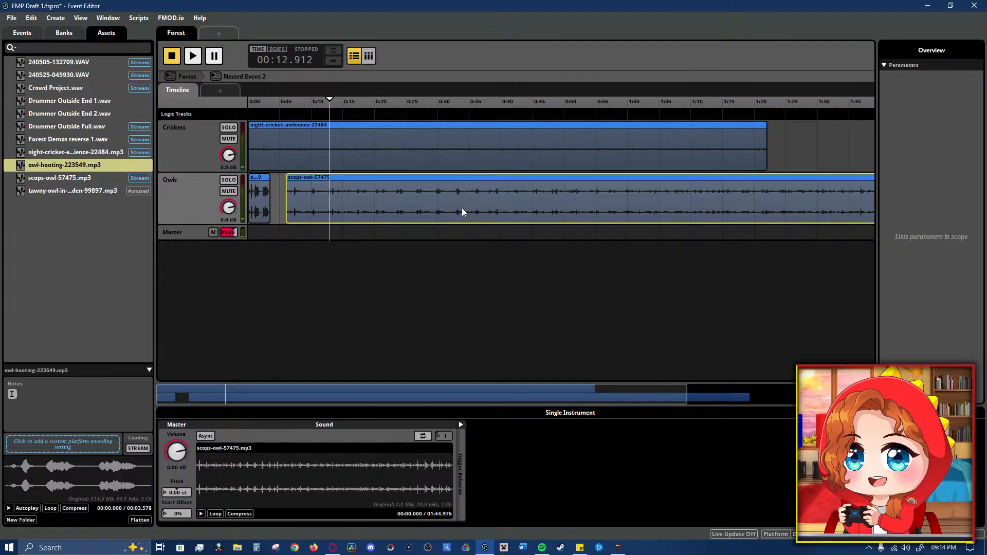
{"action": "key", "text": "space"}
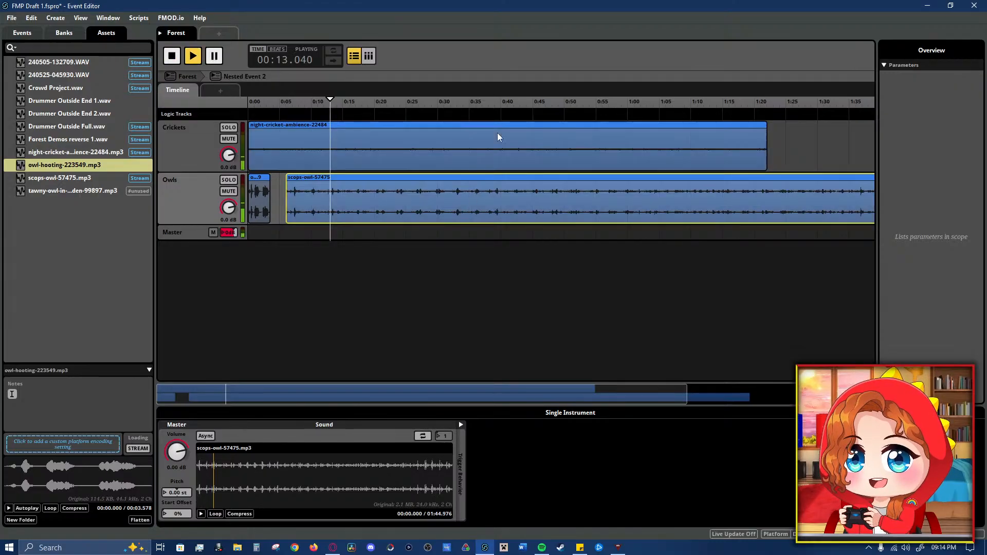
{"action": "left_click", "coordinate": [524, 101]}
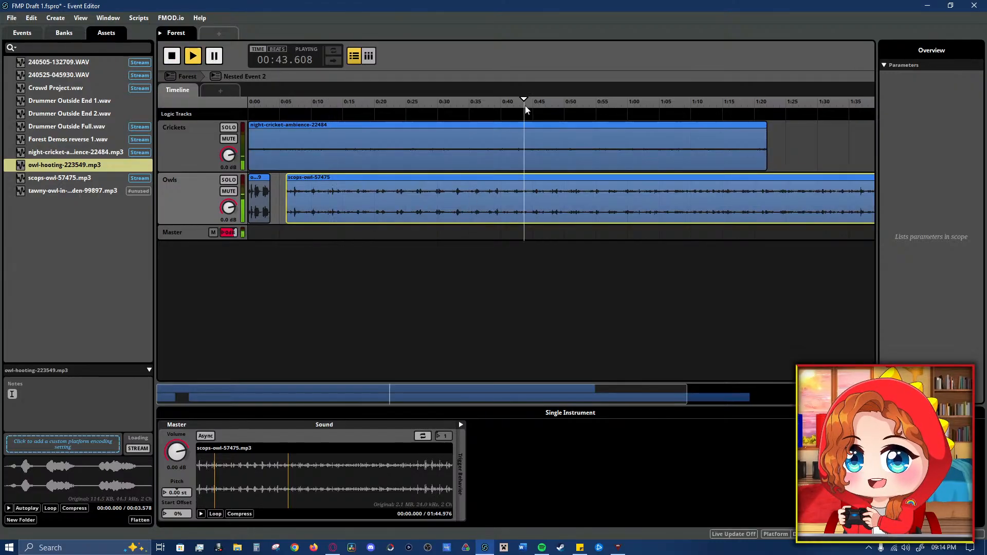
- Audition the scops owl clip with the Owls track soloed at about 1:10 and 1:18, and delete it from the track
{"action": "left_click", "coordinate": [229, 180]}
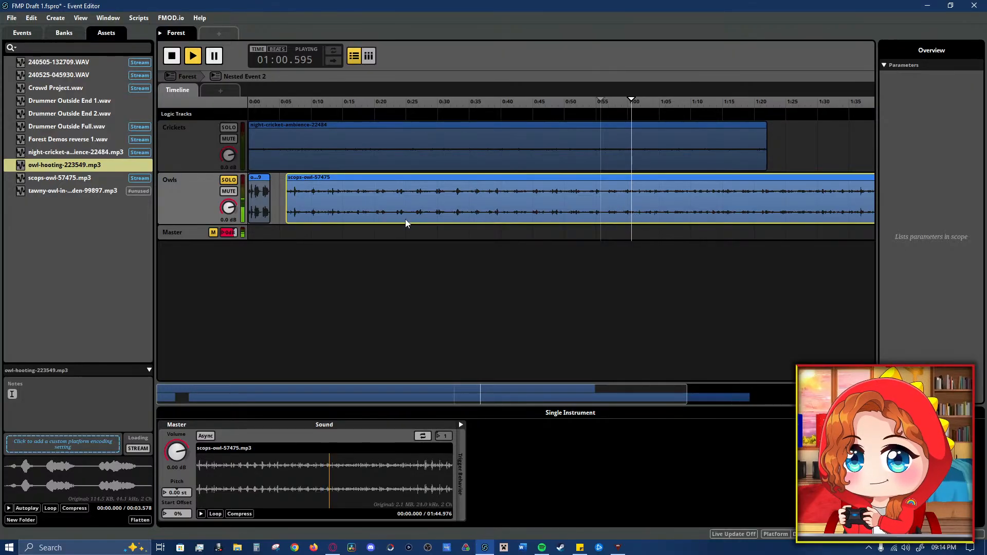
{"action": "left_click", "coordinate": [691, 103]}
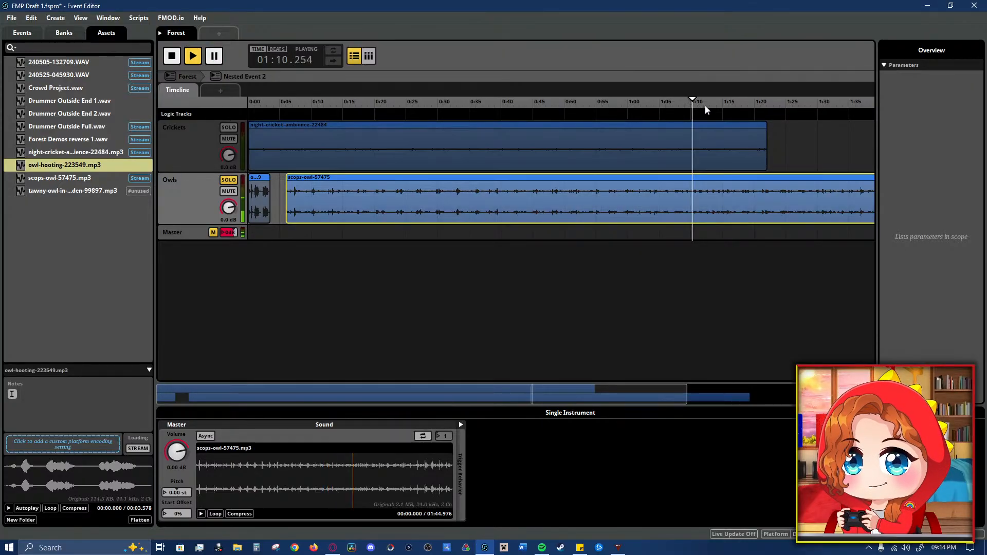
{"action": "left_click", "coordinate": [742, 107]}
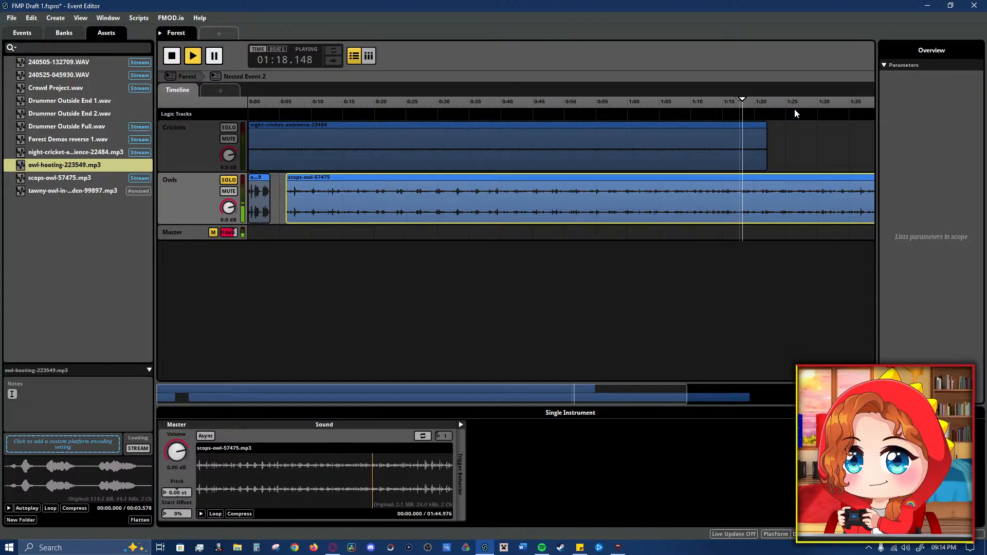
{"action": "key", "text": "space"}
{"action": "key", "text": "Delete"}
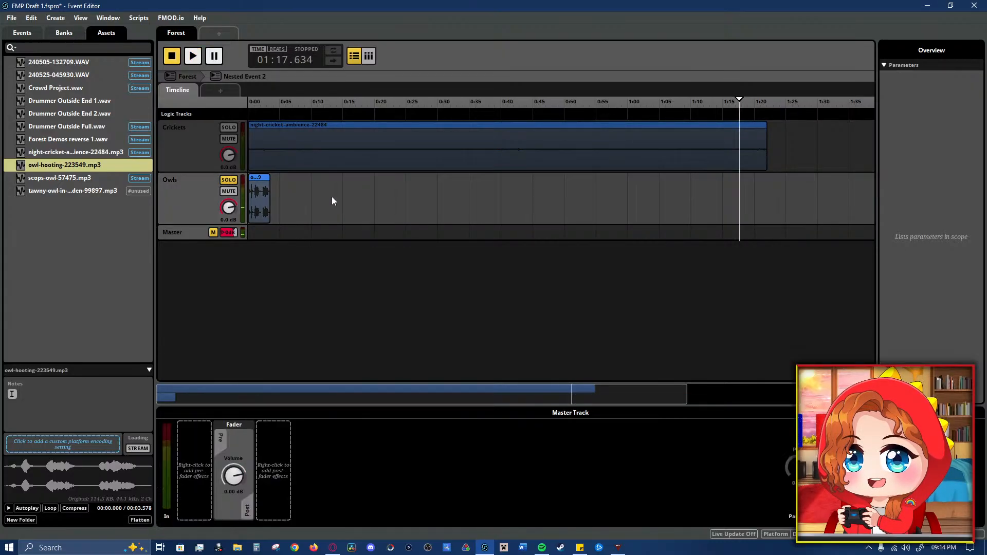
- Place tawny-owl-in-molkom-sweden-99897.mp3 on the Owls track at about 0:05 and listen to it with and without the track soloed
{"action": "left_click", "coordinate": [69, 194]}
{"action": "left_click_drag", "start_coordinate": [70, 196], "coordinate": [343, 199]}
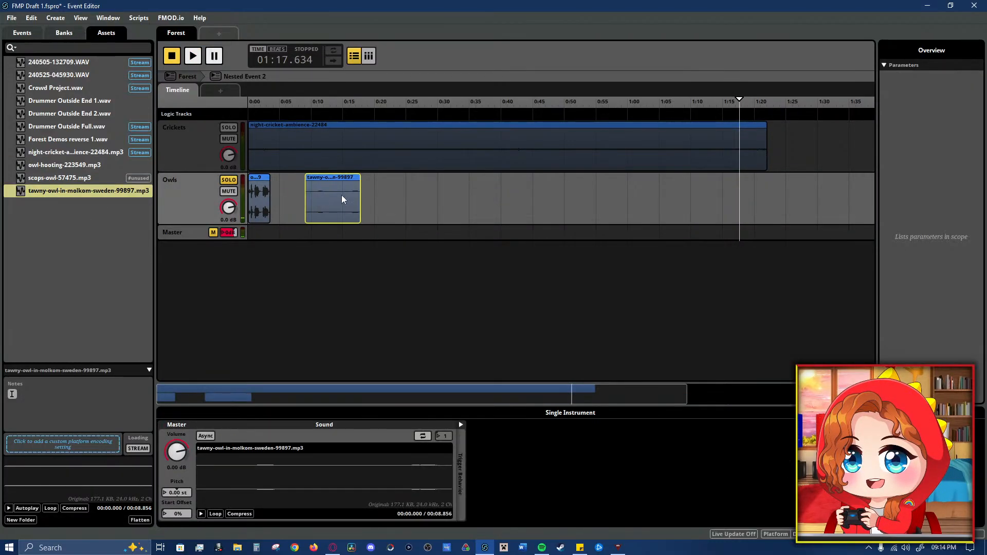
{"action": "key", "text": "space"}
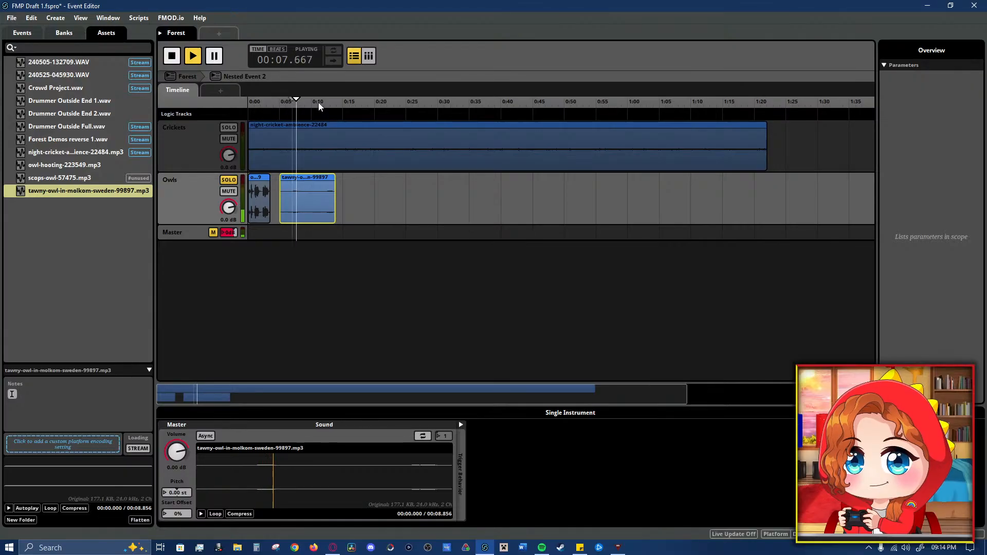
{"action": "left_click", "coordinate": [317, 102]}
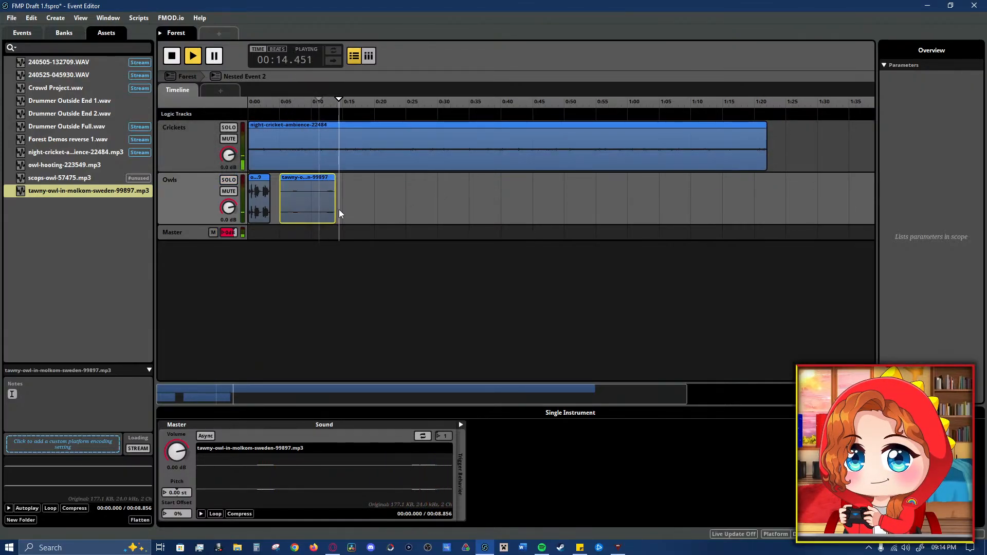
{"action": "key", "text": "space"}
{"action": "mouse_move", "coordinate": [334, 202]}
{"action": "left_mouse_down"}
{"action": "mouse_move", "coordinate": [346, 203]}
{"action": "mouse_move", "coordinate": [335, 201]}
{"action": "left_mouse_up"}
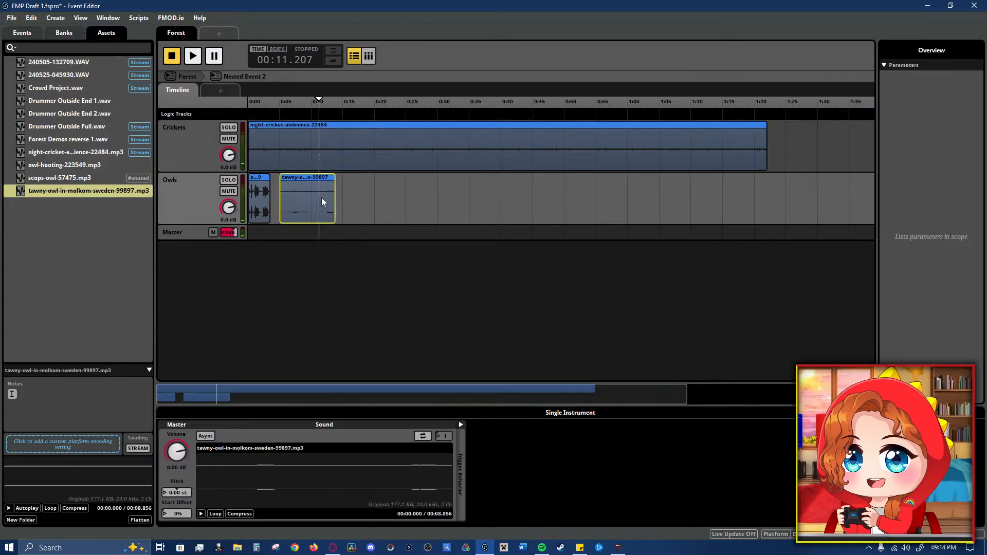
- Add an audio track below the Owls track and name it Owl 2
{"action": "right_click", "coordinate": [199, 200]}
{"action": "left_click", "coordinate": [206, 206]}
{"action": "double_click", "coordinate": [183, 232]}
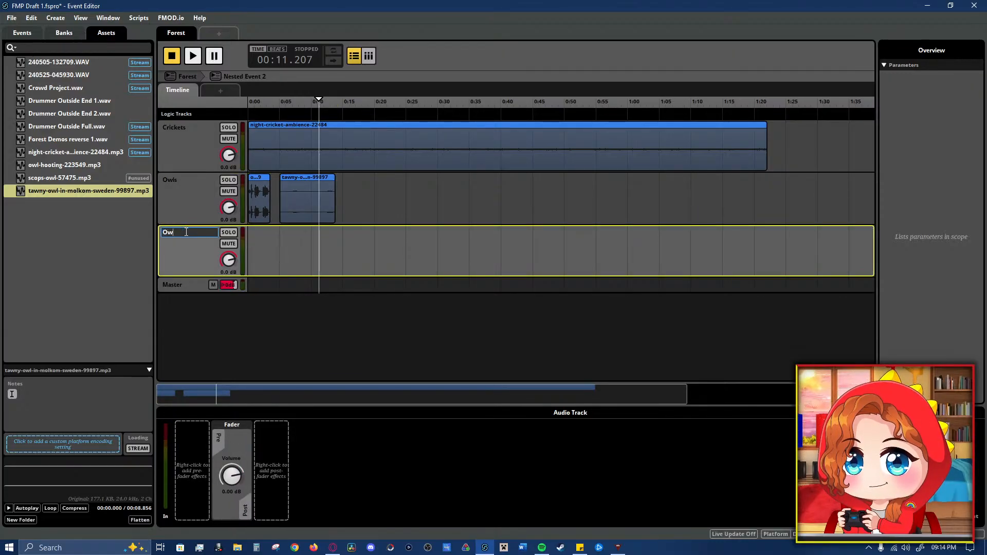
{"action": "left_click", "coordinate": [194, 205]}
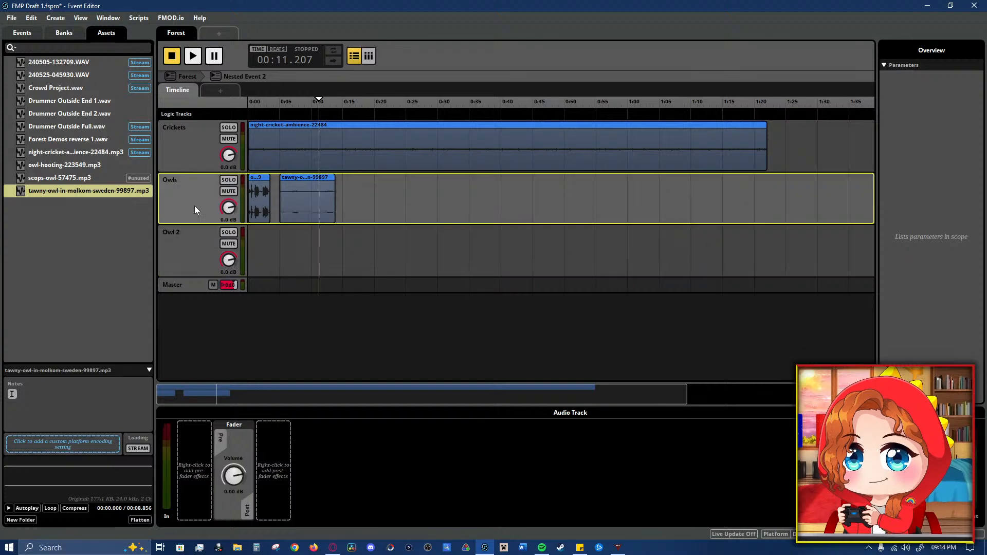
{"action": "left_click", "coordinate": [197, 234]}
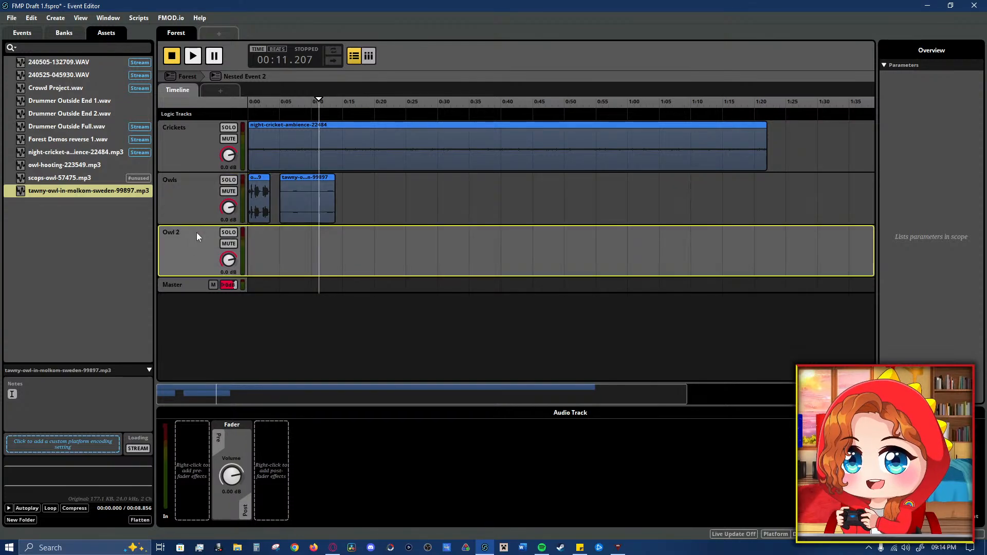
{"action": "left_click", "coordinate": [195, 209]}
{"action": "left_click", "coordinate": [194, 243]}
{"action": "left_click", "coordinate": [192, 207]}
{"action": "left_click", "coordinate": [199, 239]}
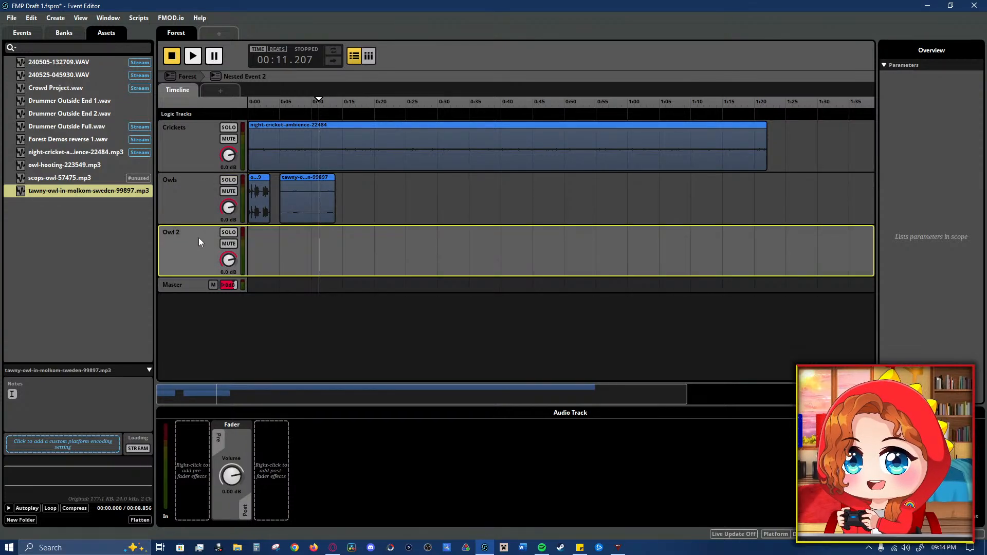
- Move the tawny owl clip from the Owls track to the start of the Owl 2 track
{"action": "left_click_drag", "start_coordinate": [305, 197], "coordinate": [226, 249]}
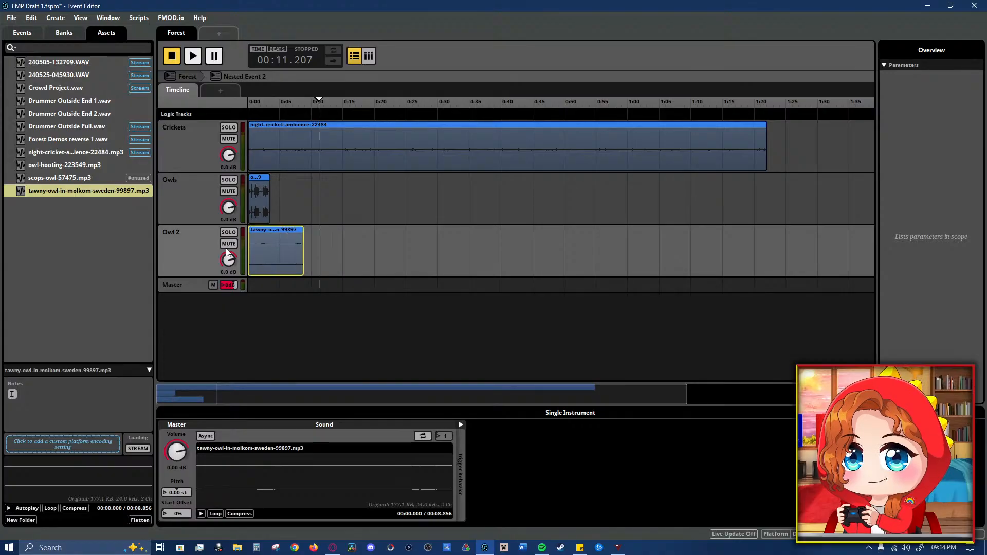
{"action": "left_click", "coordinate": [201, 244]}
{"action": "left_click", "coordinate": [201, 206]}
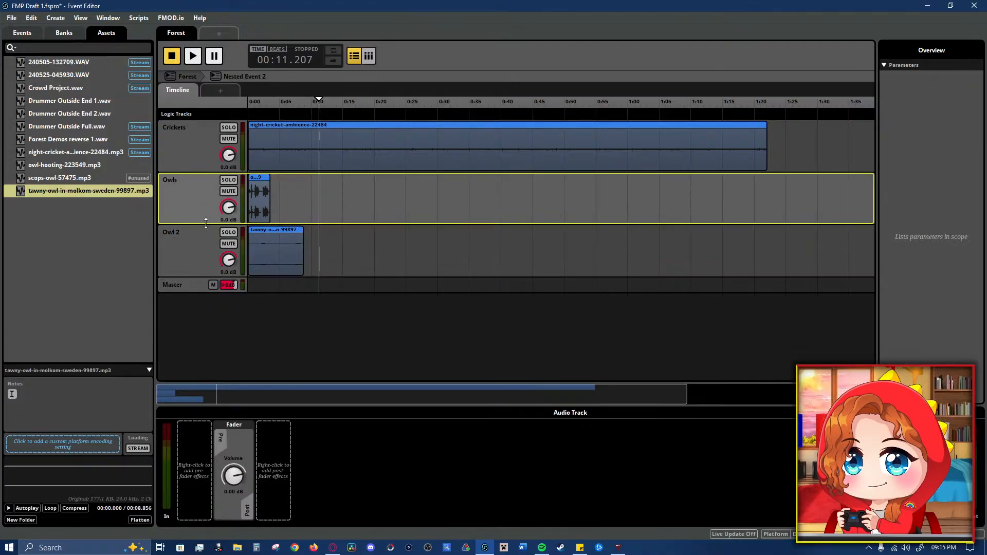
- Move the owl-hooting clip to about 0:30 on the Owls track and play the event from the start
{"action": "left_click", "coordinate": [275, 257]}
{"action": "left_click_drag", "start_coordinate": [256, 205], "coordinate": [445, 213]}
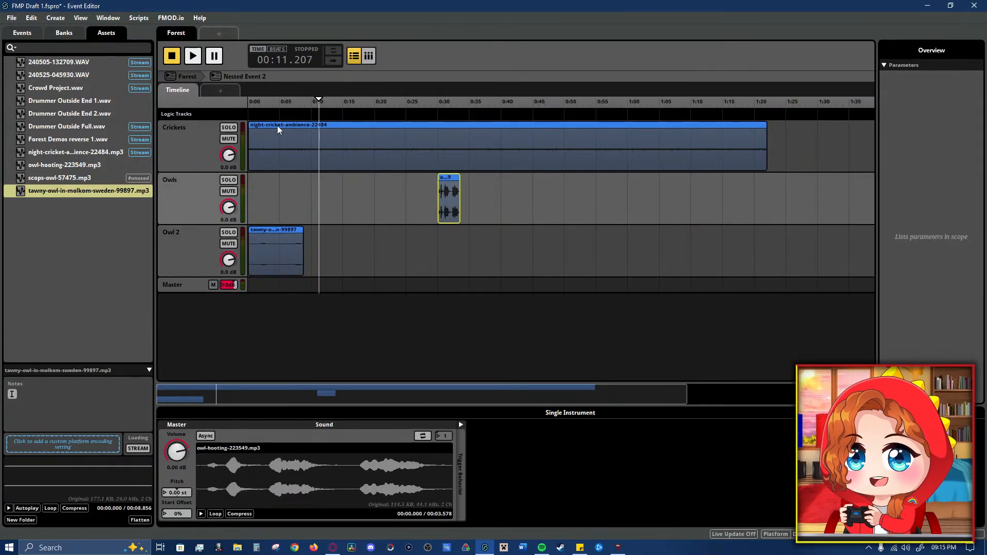
{"action": "left_click_drag", "start_coordinate": [278, 102], "coordinate": [230, 110]}
{"action": "key", "text": "space"}
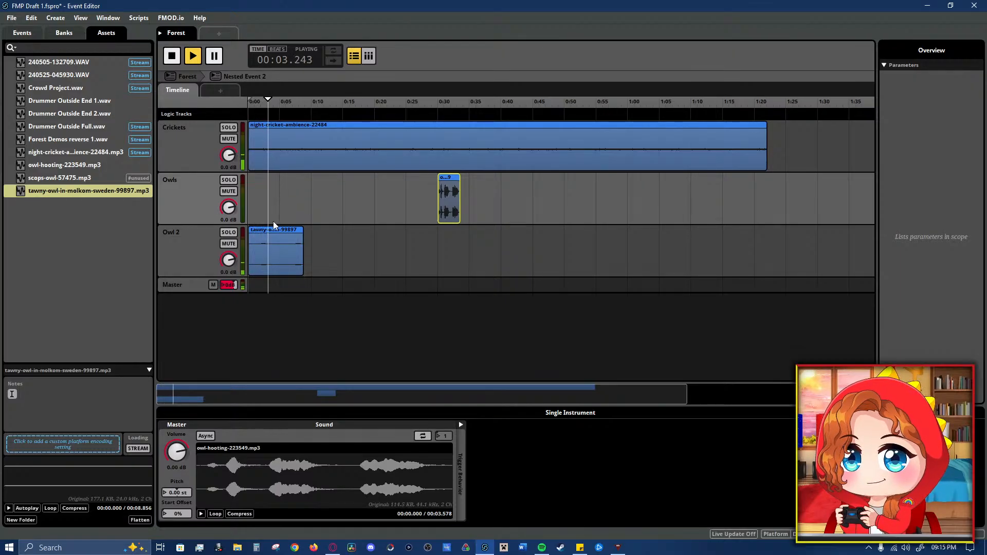
- Stop playback and add a scatterer instrument to the Owl 2 track, after the tawny owl clip
{"action": "key", "text": "space"}
{"action": "left_click", "coordinate": [205, 231]}
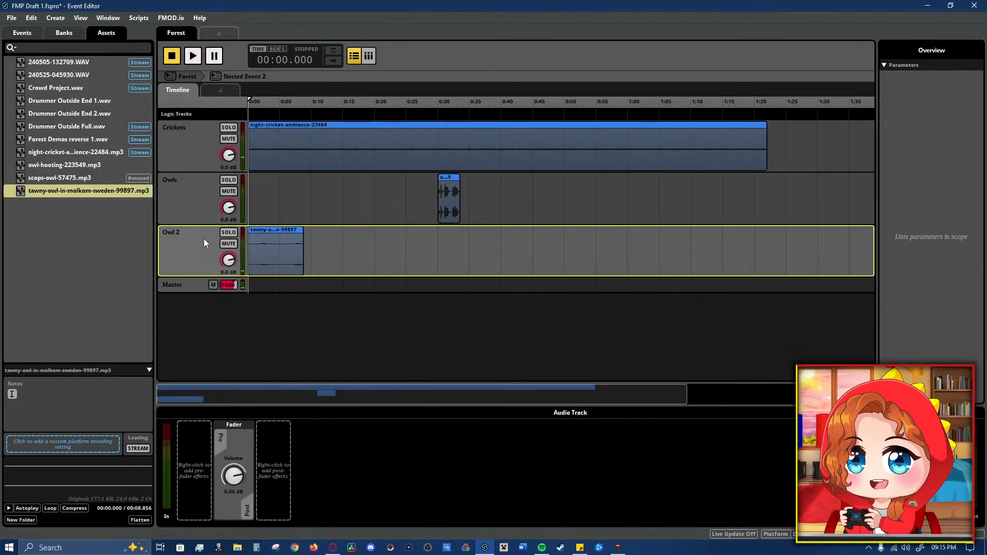
{"action": "right_click", "coordinate": [337, 250]}
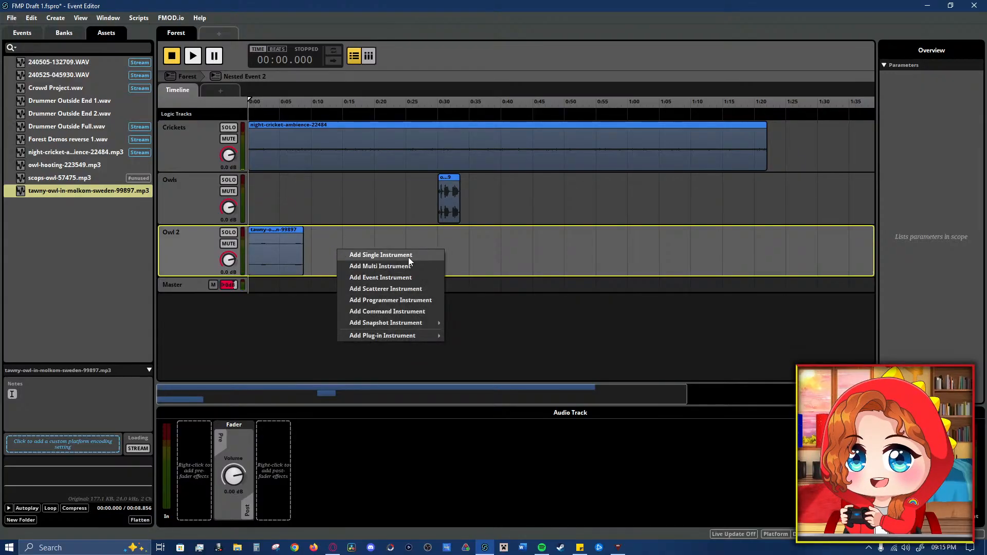
{"action": "left_click", "coordinate": [435, 288]}
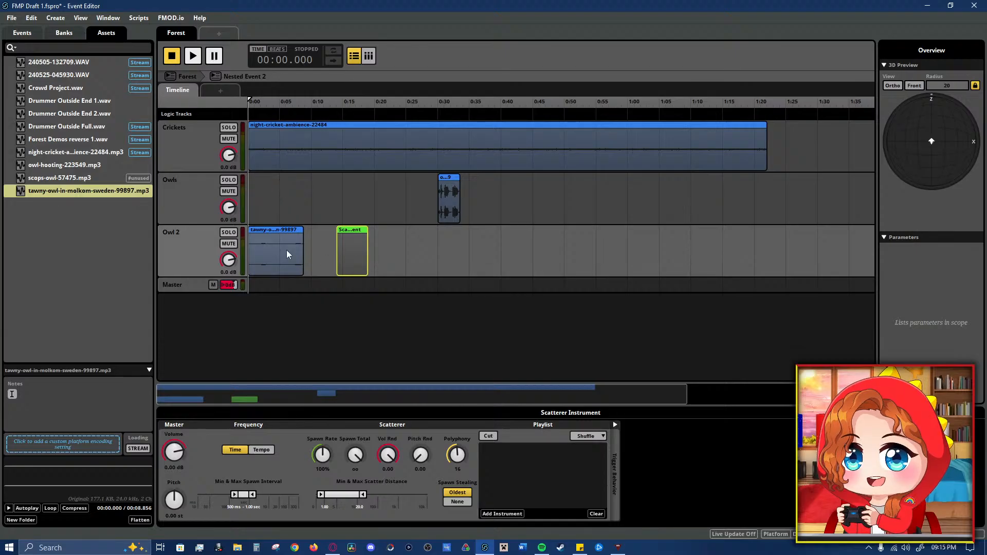
- Replace the tawny owl clip with the scatterer, using tawny-owl-in-molkom-sweden-99897.mp3 in its playlist and extending it to match the cricket clip
{"action": "mouse_move", "coordinate": [278, 244]}
{"action": "left_mouse_down"}
{"action": "mouse_move", "coordinate": [353, 257]}
{"action": "mouse_move", "coordinate": [260, 246]}
{"action": "left_mouse_up"}
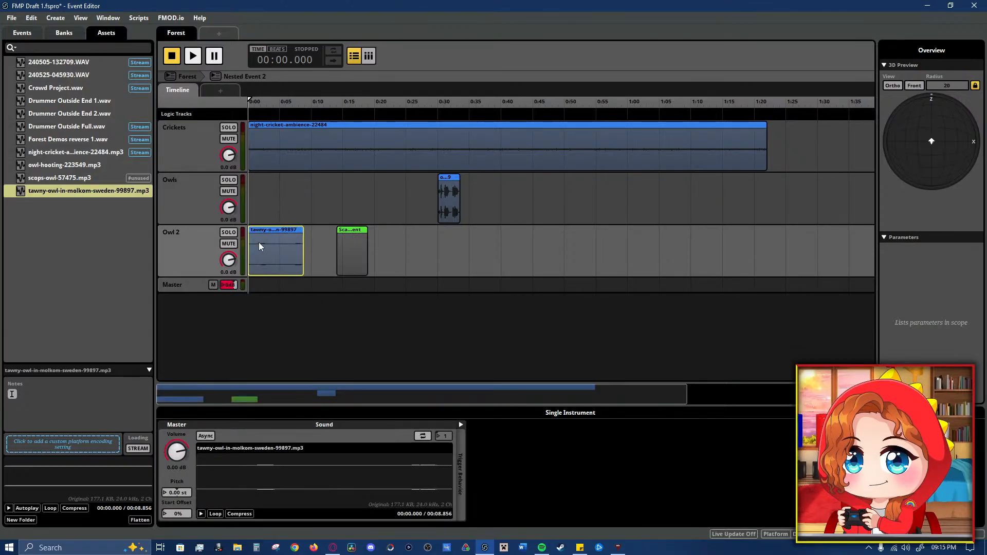
{"action": "left_click", "coordinate": [101, 225]}
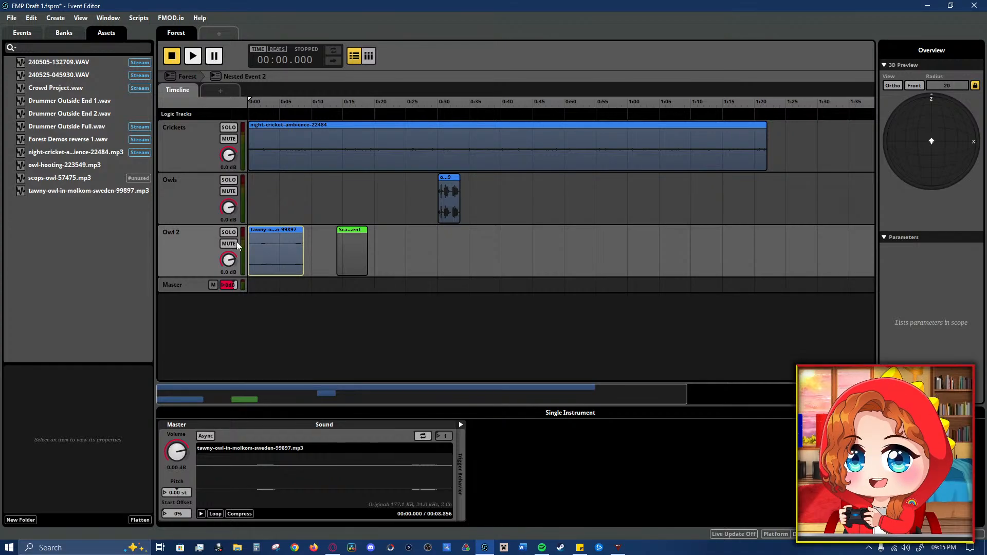
{"action": "left_click_drag", "start_coordinate": [74, 193], "coordinate": [766, 255]}
{"action": "left_click", "coordinate": [293, 248]}
{"action": "key", "text": "Delete"}
- Audition the scatterer instrument and lower its polyphony to 4
{"action": "key", "text": "space"}
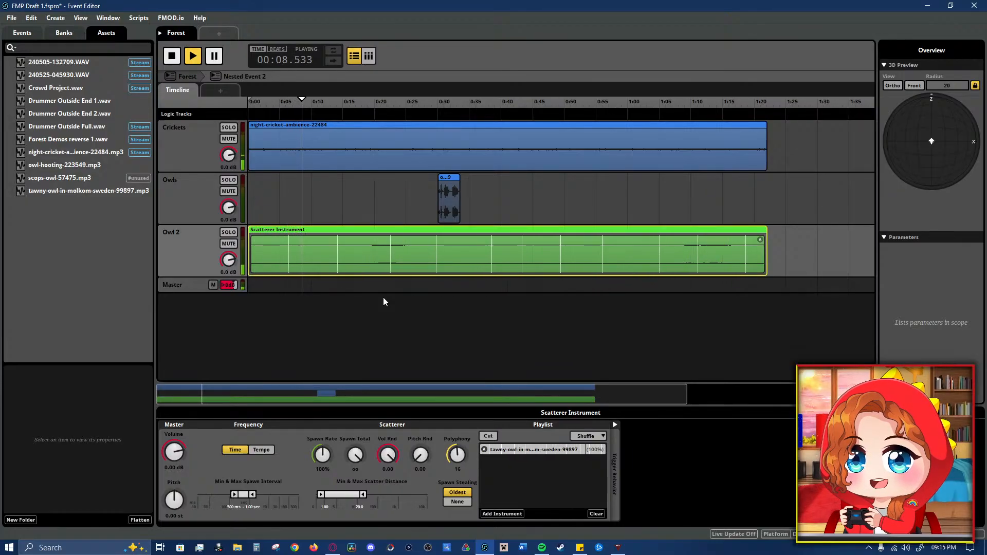
{"action": "key", "text": "space"}
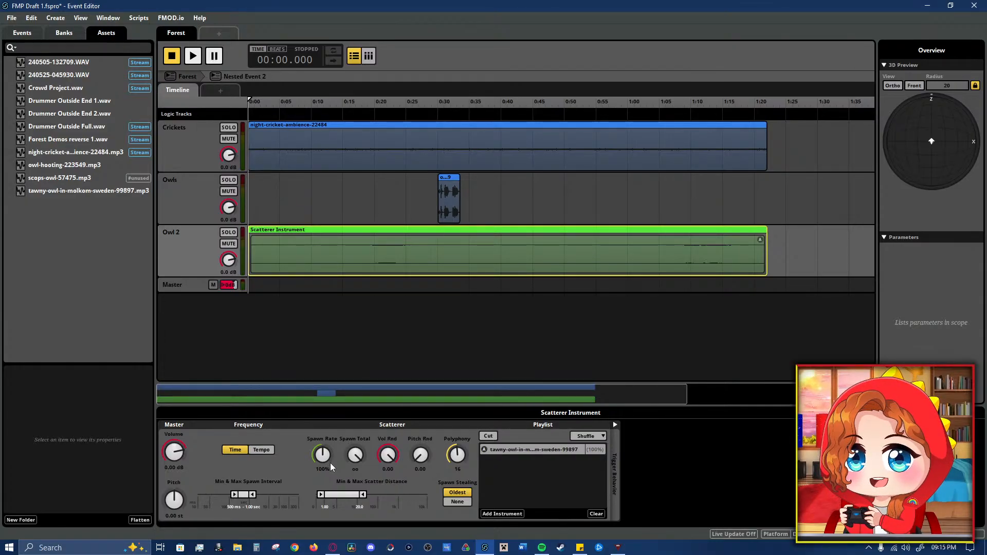
{"action": "left_click_drag", "start_coordinate": [465, 454], "coordinate": [465, 468]}
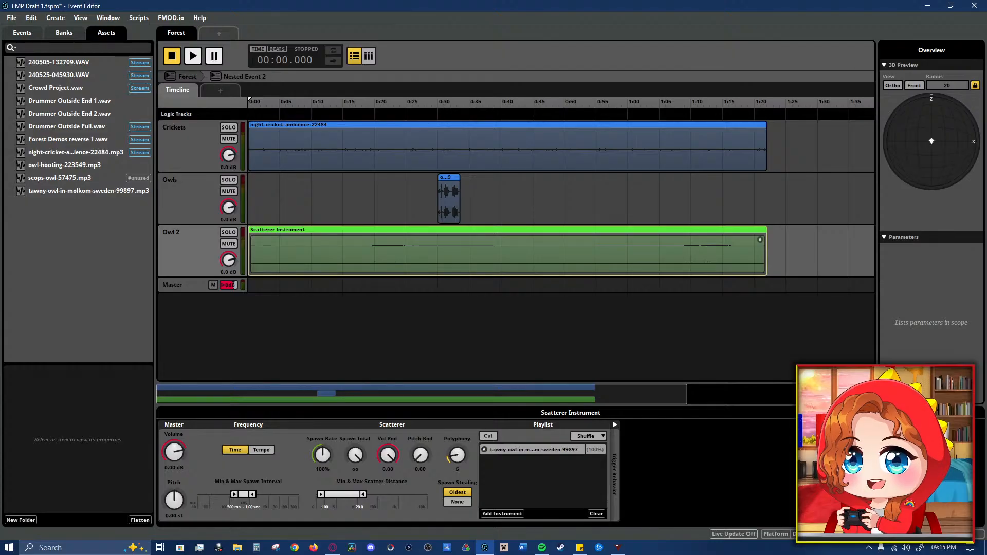
{"action": "key", "text": "space"}
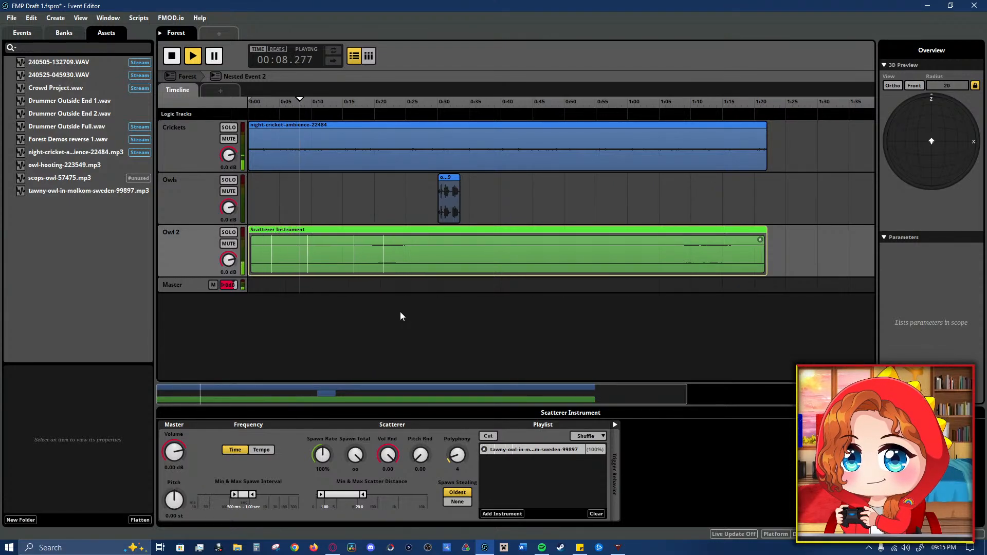
{"action": "key", "text": "space"}
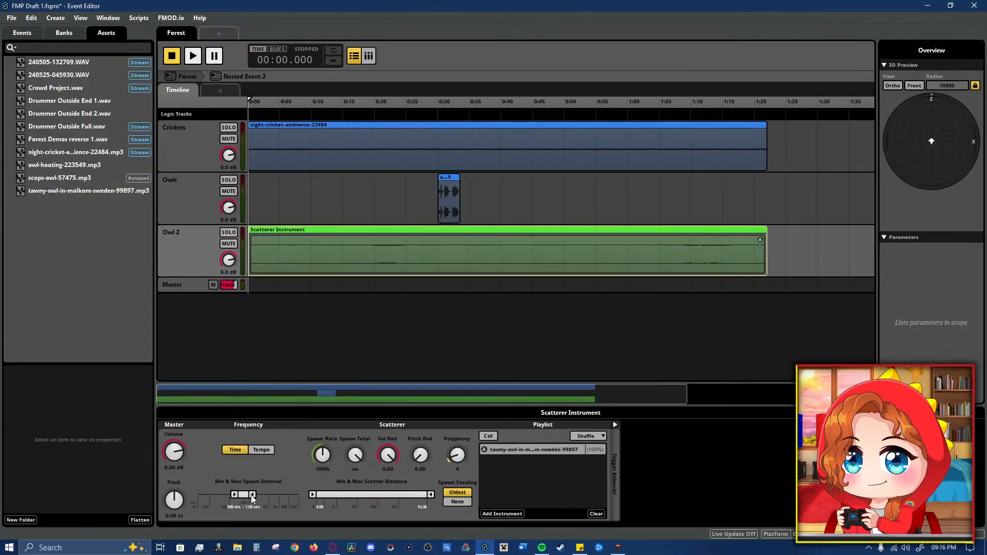
- Set the scatterer's spawn interval to 500 ms–300 sec and scatter distance to 1.00–20.0, auditioning it with the Crickets track muted
{"action": "key", "text": "space"}
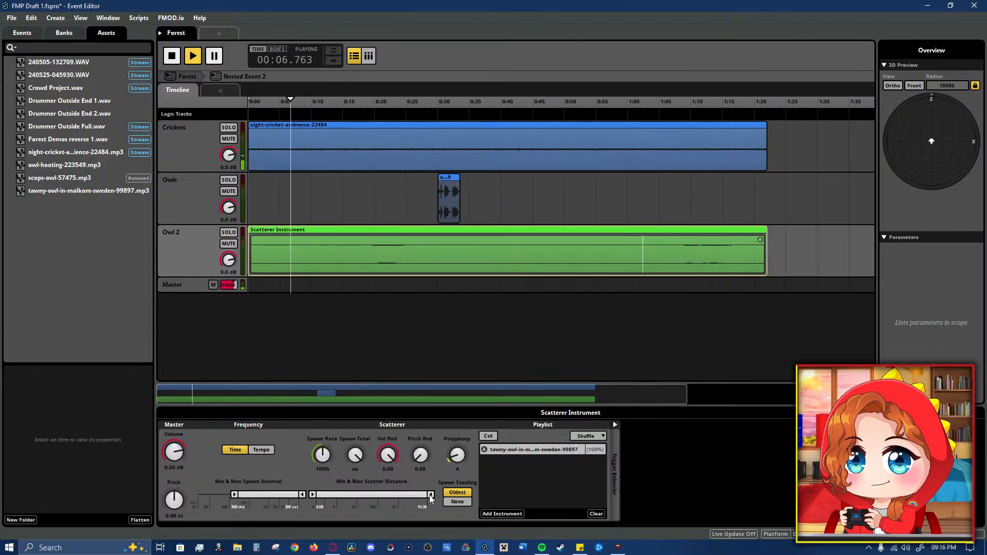
{"action": "left_click_drag", "start_coordinate": [430, 495], "coordinate": [321, 495]}
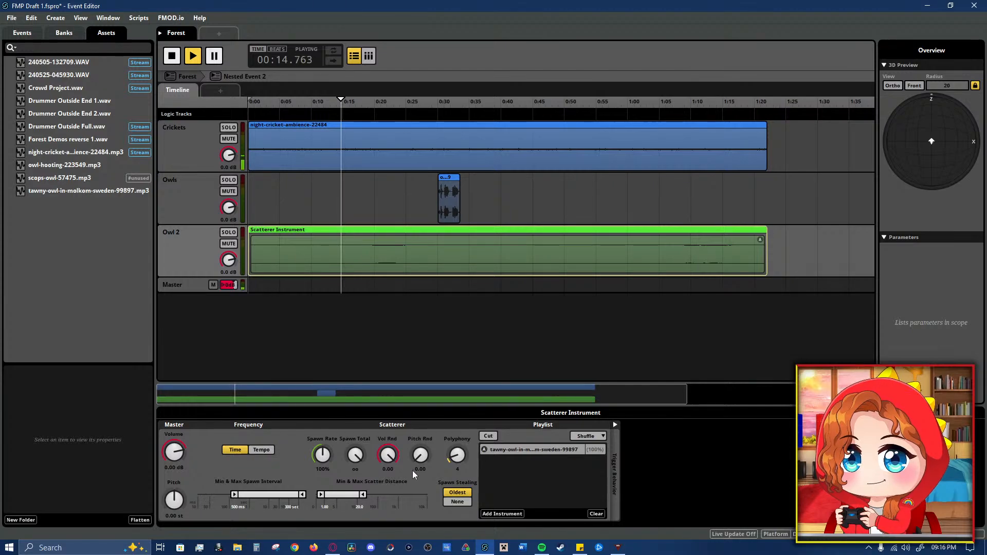
{"action": "key", "text": "space"}
{"action": "key", "text": "space"}
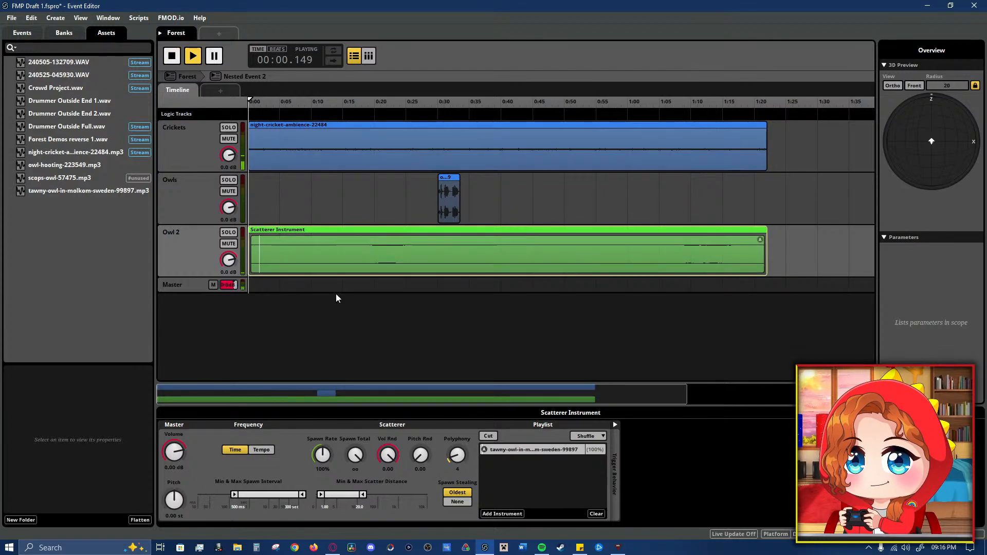
{"action": "left_click", "coordinate": [234, 138]}
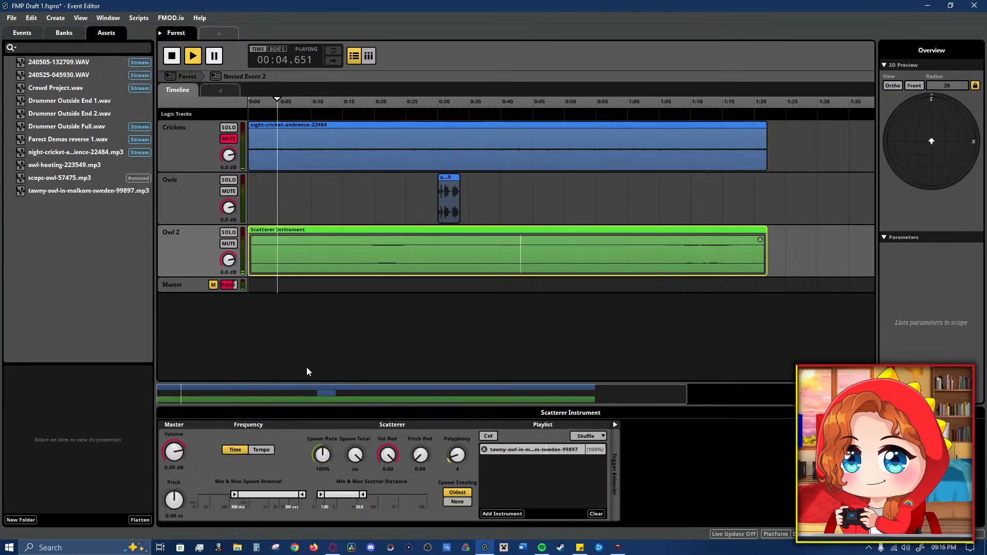
- Switch the scatterer's frequency to Tempo with a quantization interval of 3 bars, and show the timeline in beats
{"action": "left_click", "coordinate": [268, 451]}
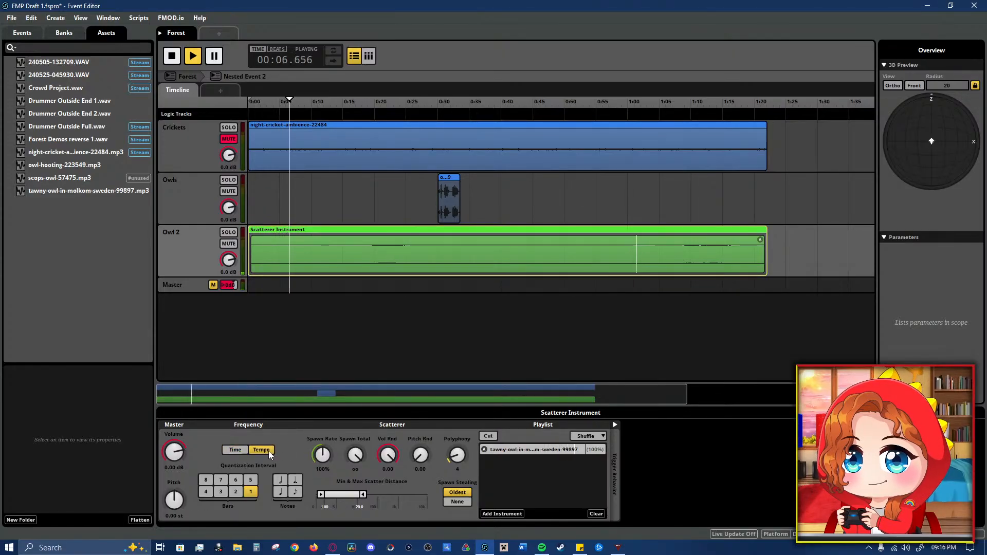
{"action": "left_click", "coordinate": [242, 451]}
{"action": "left_click", "coordinate": [254, 448]}
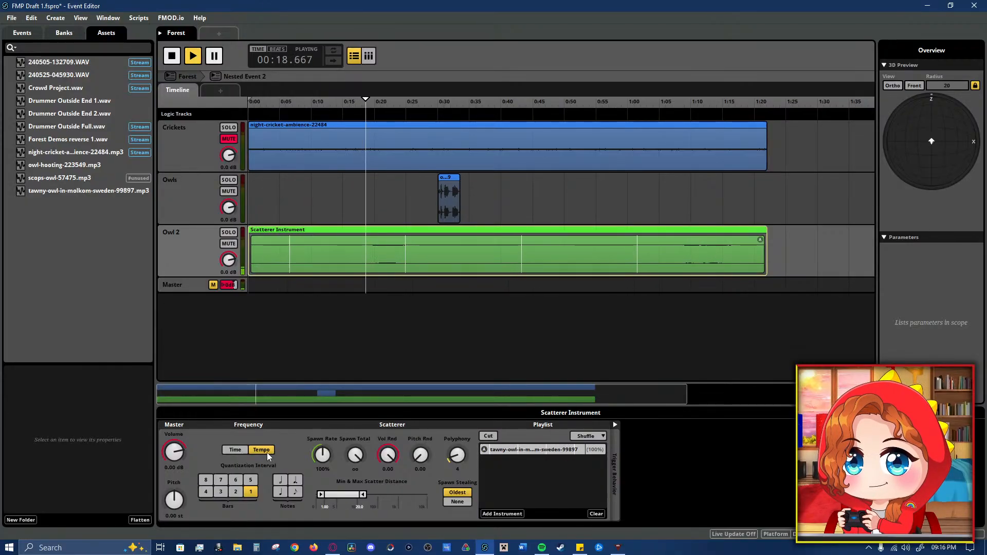
{"action": "left_click", "coordinate": [221, 480]}
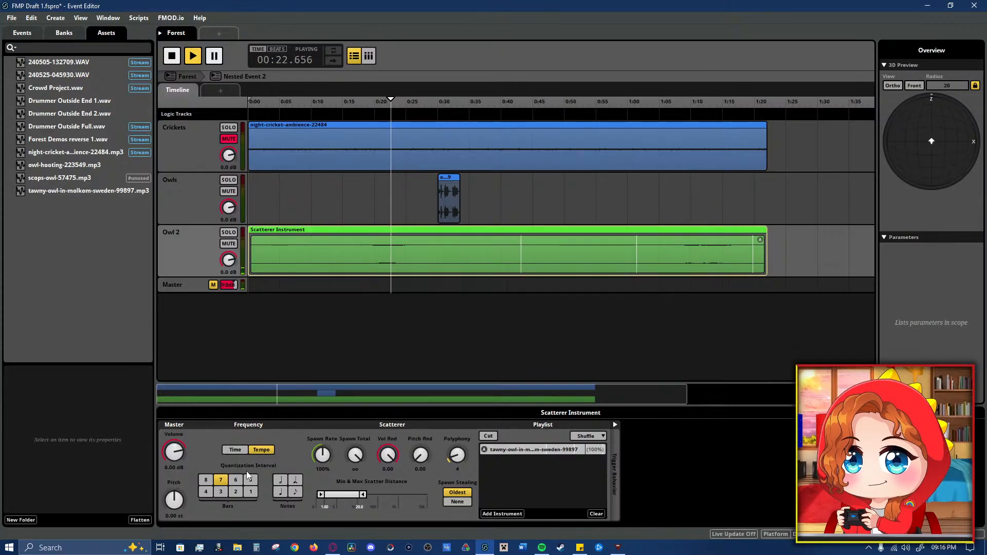
{"action": "left_click", "coordinate": [217, 493]}
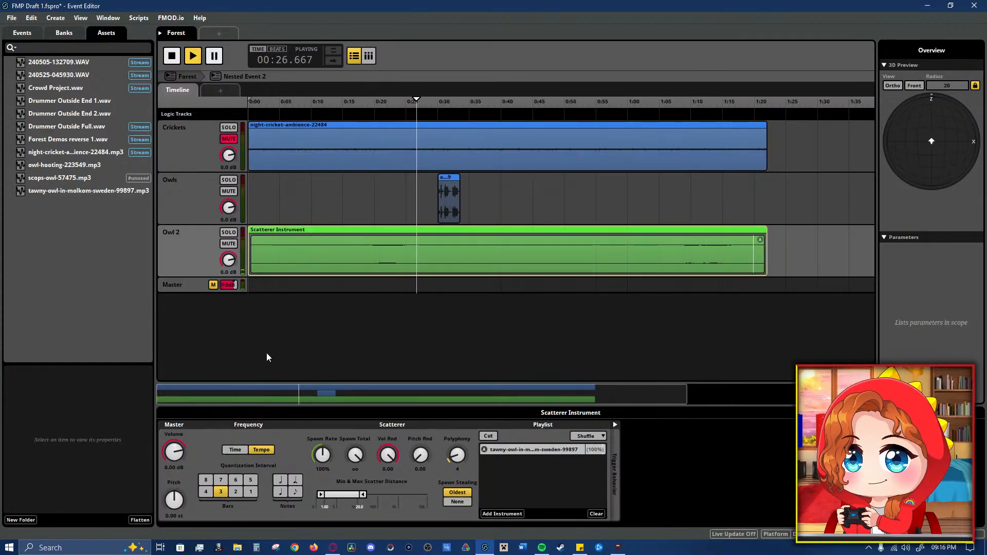
{"action": "left_click", "coordinate": [277, 49]}
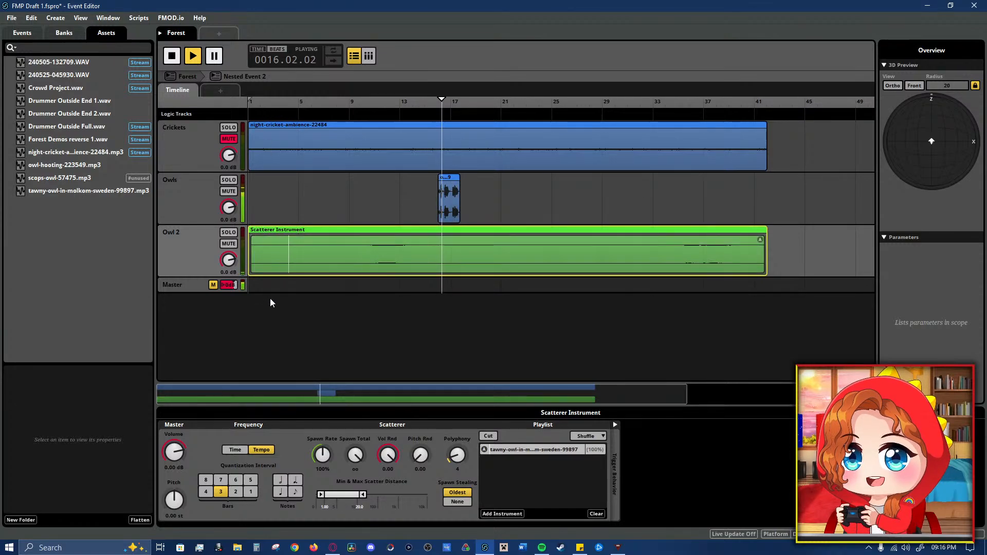
- Mute the Owls track and set the scatterer's pitch randomization to 2.00 and volume randomization to -6.00
{"action": "left_click", "coordinate": [229, 190]}
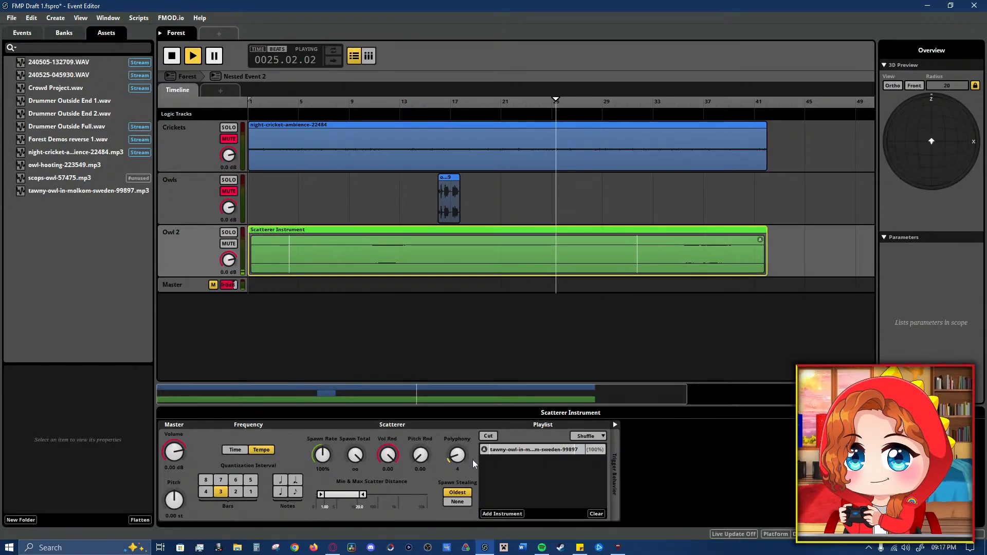
{"action": "mouse_move", "coordinate": [420, 455]}
{"action": "left_mouse_down"}
{"action": "mouse_move", "coordinate": [421, 432]}
{"action": "mouse_move", "coordinate": [418, 453]}
{"action": "left_mouse_up"}
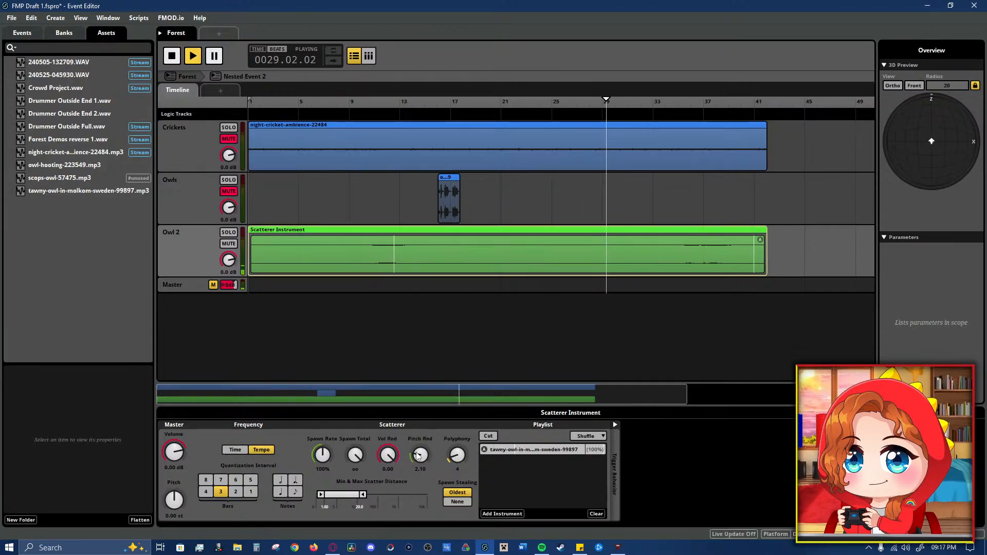
{"action": "left_click_drag", "start_coordinate": [415, 457], "coordinate": [361, 471]}
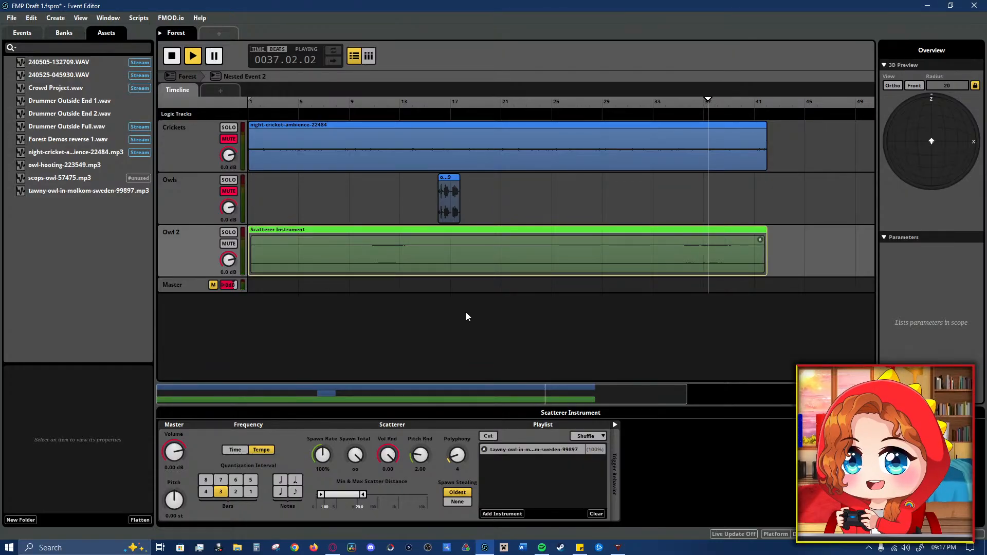
{"action": "key", "text": "space"}
{"action": "key", "text": "space"}
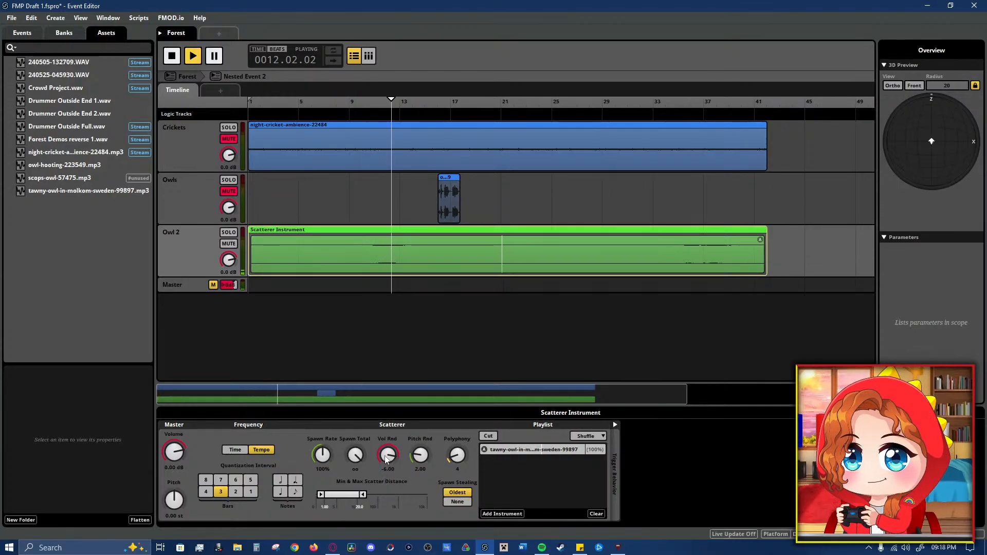
- Add an FMOD Reverb before the Owl 2 track's fader, paste the copied reverb properties and set its wet level to -16.0 dB
{"action": "left_click", "coordinate": [204, 264]}
{"action": "right_click", "coordinate": [220, 481]}
{"action": "mouse_move", "coordinate": [234, 493]}
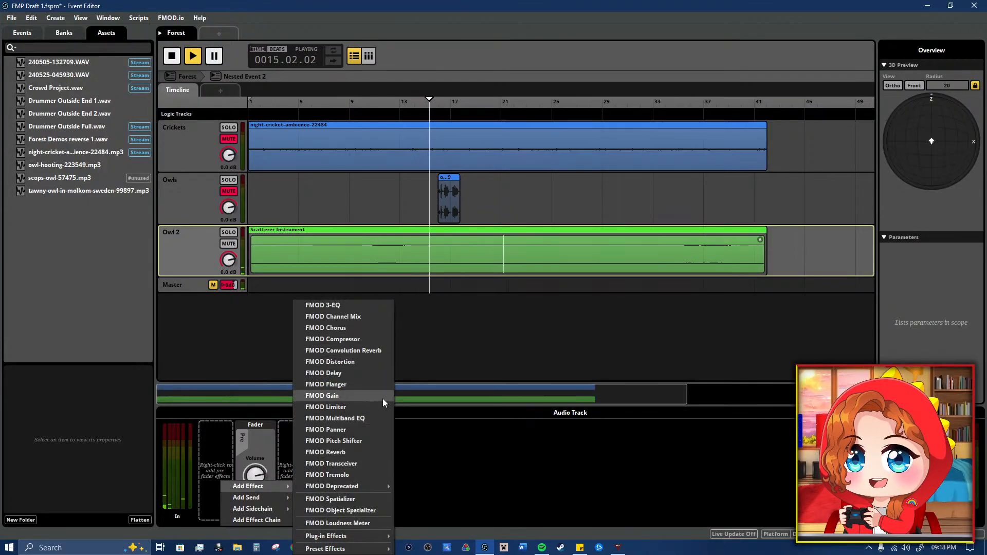
{"action": "left_click", "coordinate": [361, 453]}
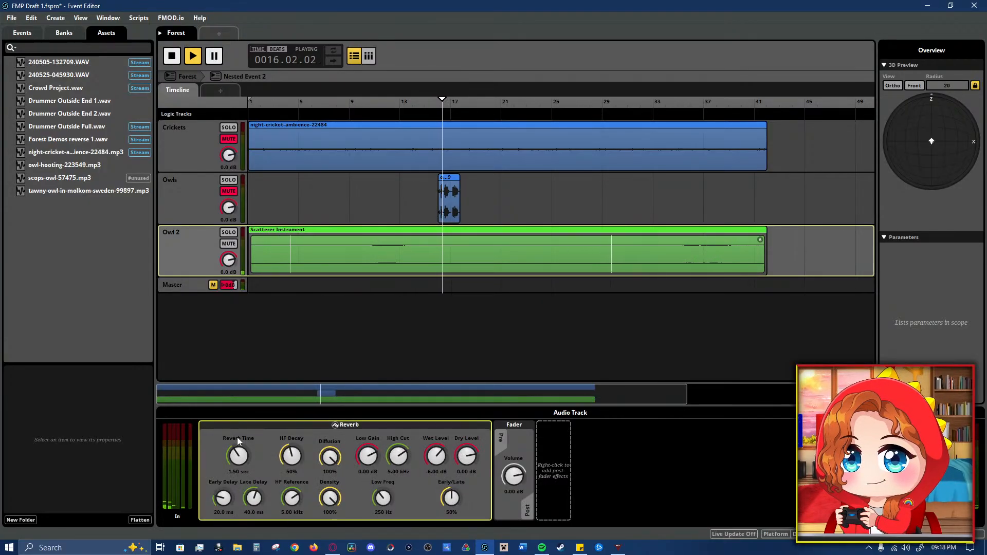
{"action": "right_click", "coordinate": [222, 441]}
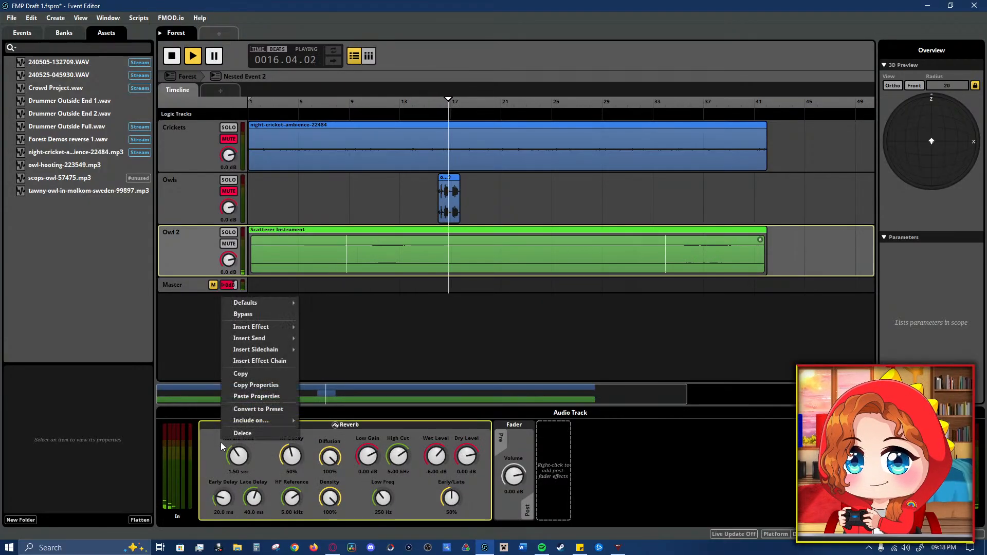
{"action": "left_click", "coordinate": [279, 397]}
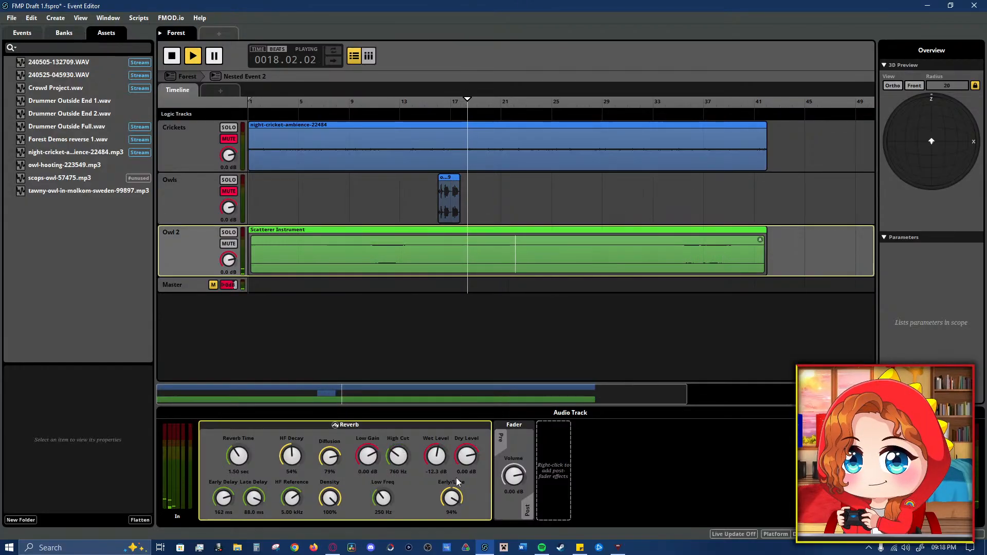
{"action": "left_click_drag", "start_coordinate": [436, 456], "coordinate": [437, 461]}
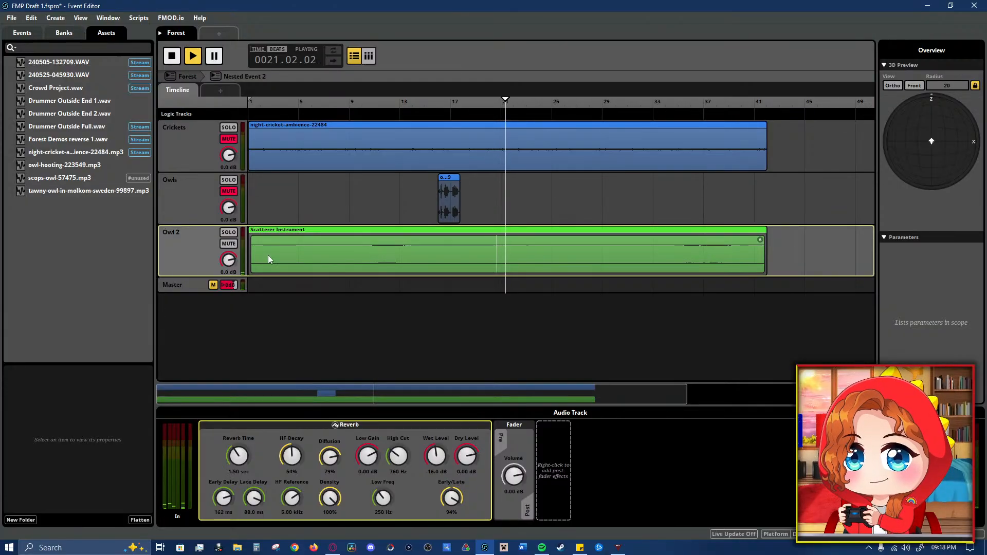
- Unmute the Crickets track and set the scatterer's pitch randomization to 1.00 and quantization interval to 4 bars, auditioning the mix
{"action": "left_click", "coordinate": [227, 138]}
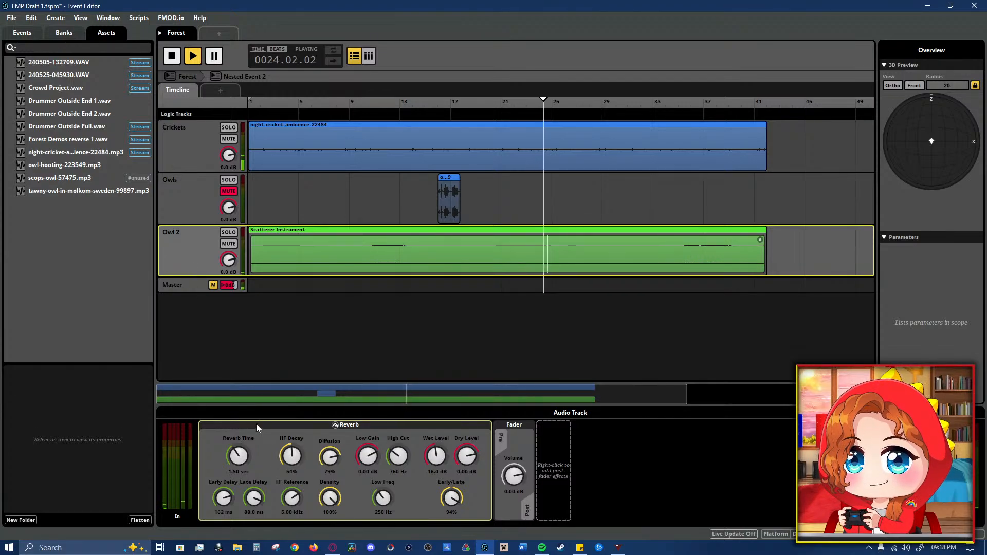
{"action": "left_click", "coordinate": [320, 258]}
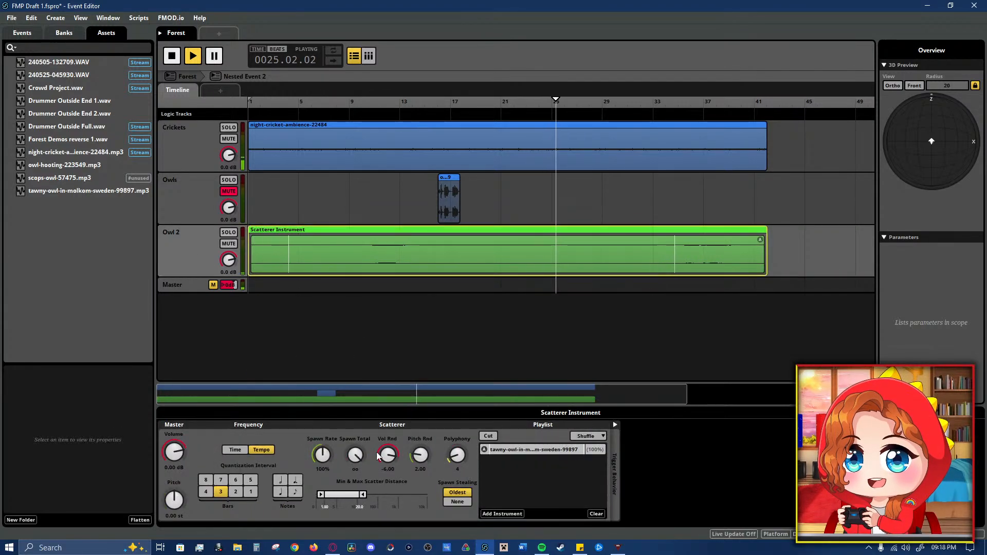
{"action": "left_click_drag", "start_coordinate": [421, 458], "coordinate": [424, 472]}
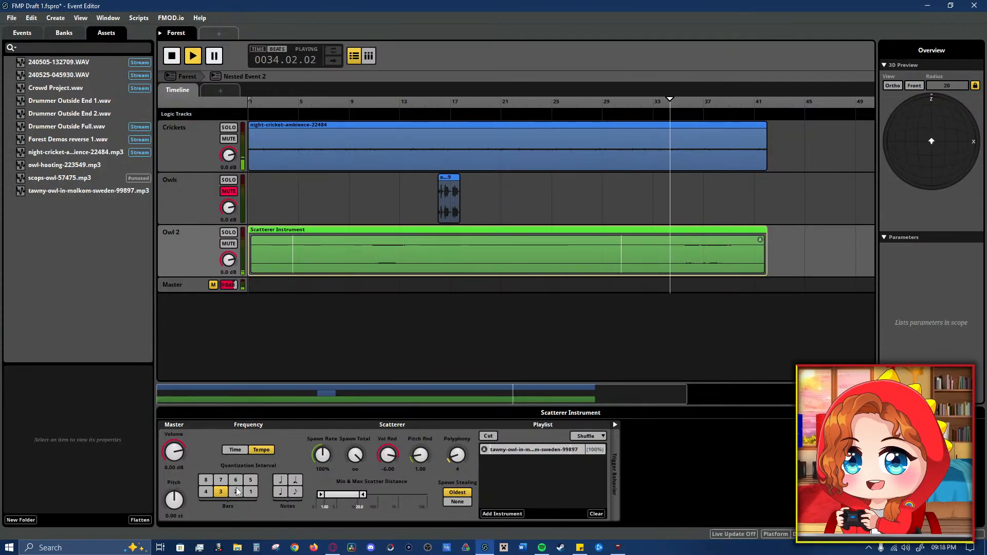
{"action": "key", "text": "space"}
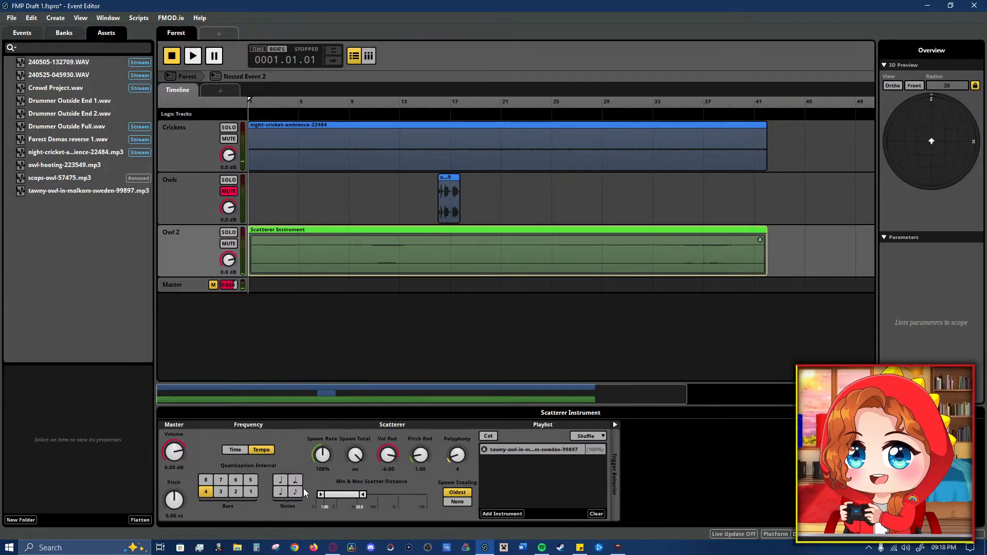
{"action": "key", "text": "space"}
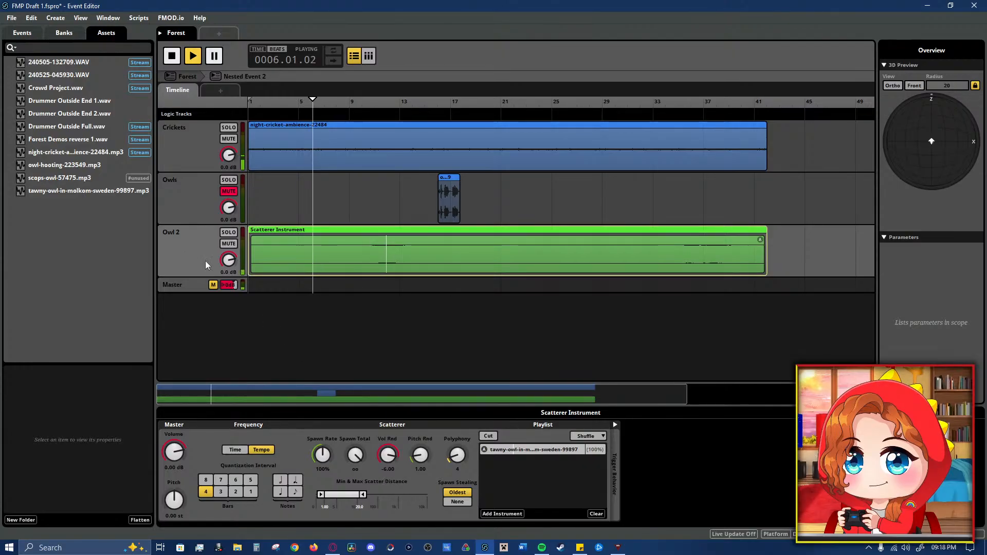
- Insert an FMOD 3-EQ before the Owl 2 track's reverb, turn its low band down to -oo dB and audition the track soloed
{"action": "left_click", "coordinate": [226, 261]}
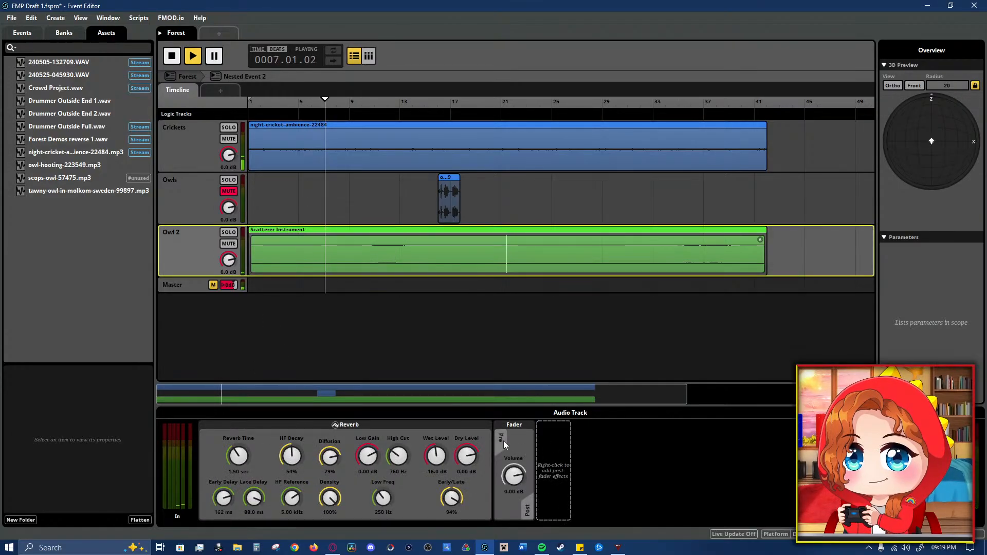
{"action": "right_click", "coordinate": [261, 434]}
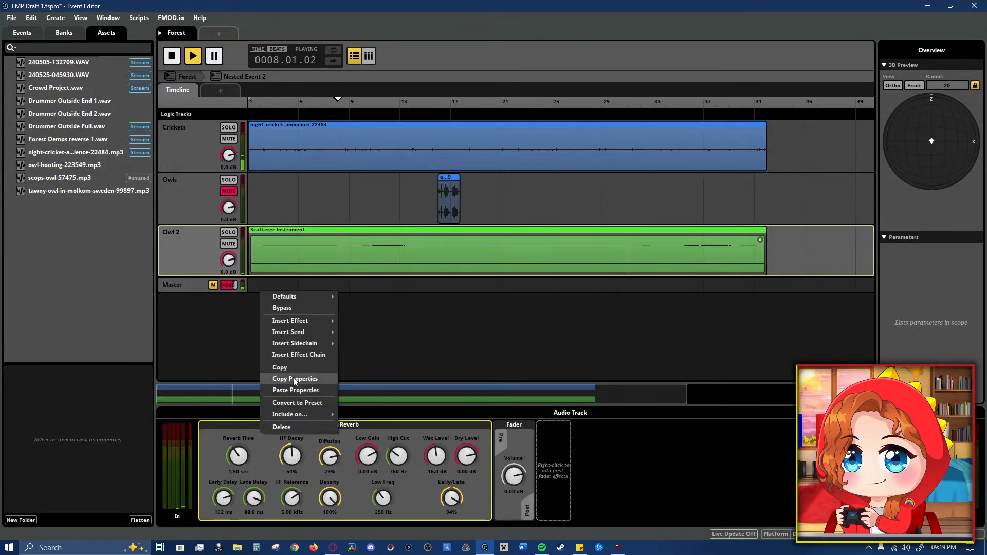
{"action": "mouse_move", "coordinate": [313, 323]}
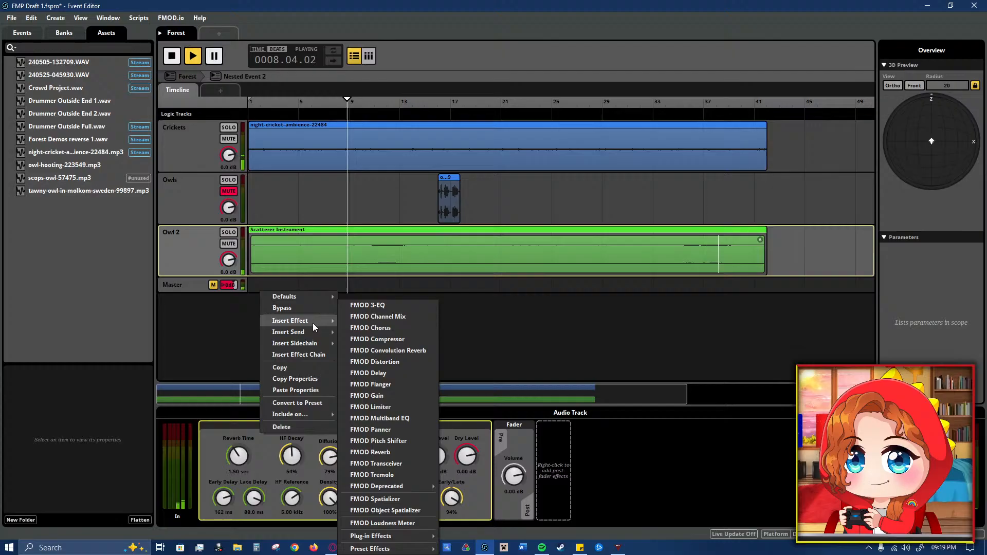
{"action": "left_click", "coordinate": [393, 307]}
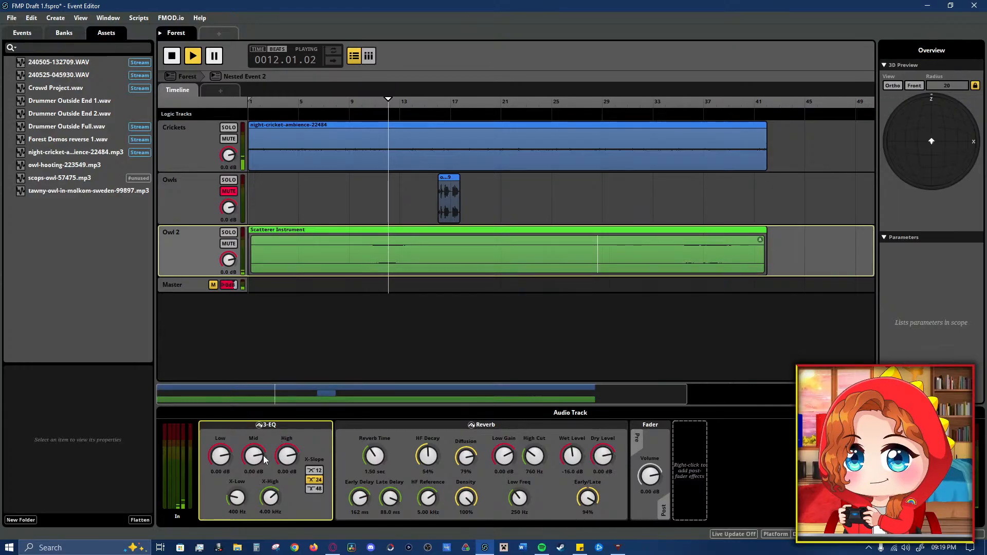
{"action": "left_click_drag", "start_coordinate": [221, 457], "coordinate": [221, 509]}
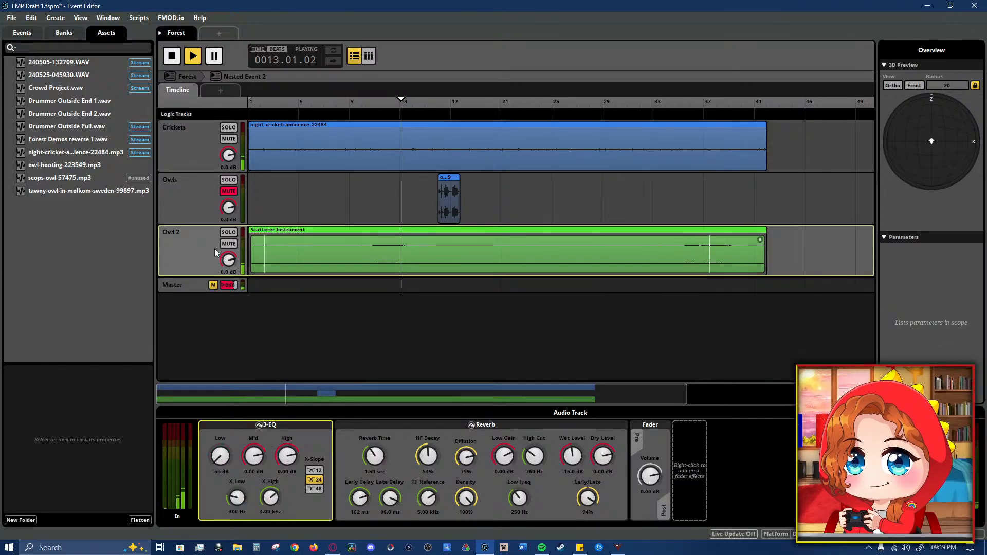
{"action": "left_click", "coordinate": [234, 234]}
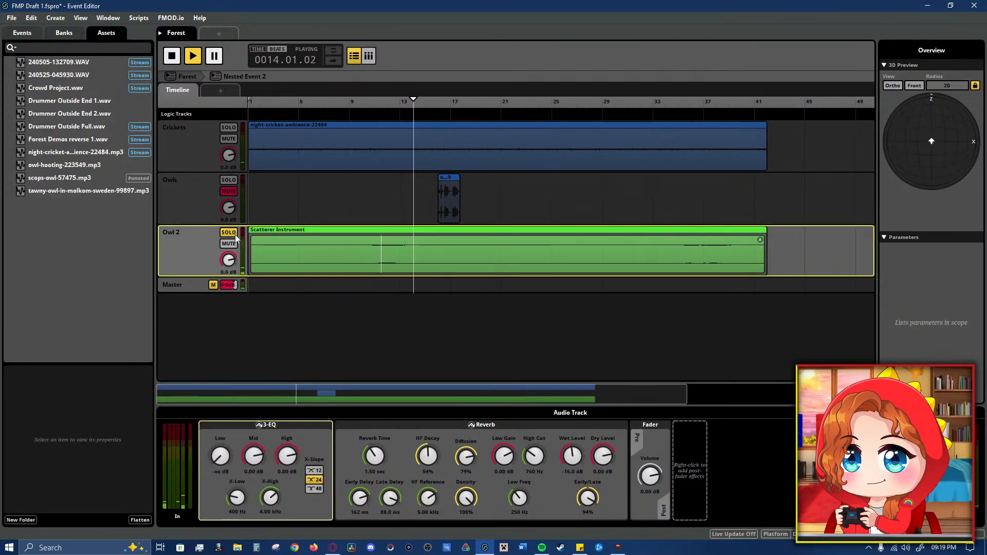
{"action": "left_click", "coordinate": [235, 234]}
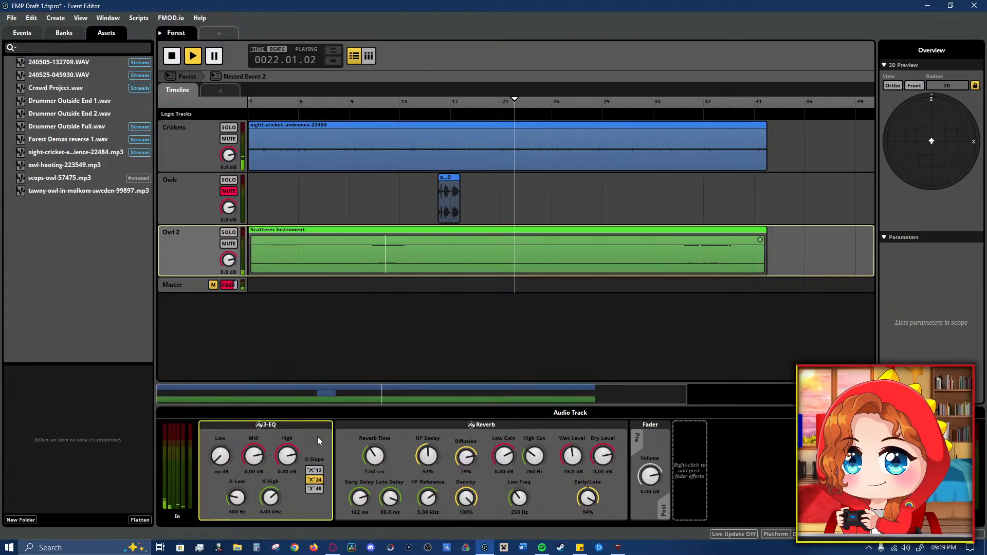
{"action": "left_click", "coordinate": [355, 437]}
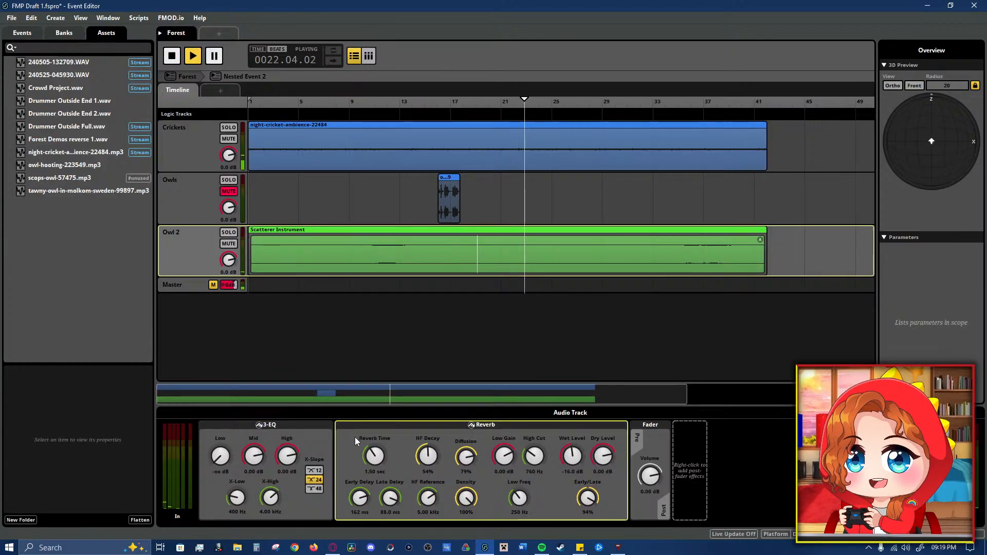
- Set the Owl 2 scatterer's quantization interval to 6 bars, replay the event and raise the maximum scatter distance to 90.0
{"action": "left_click", "coordinate": [276, 257]}
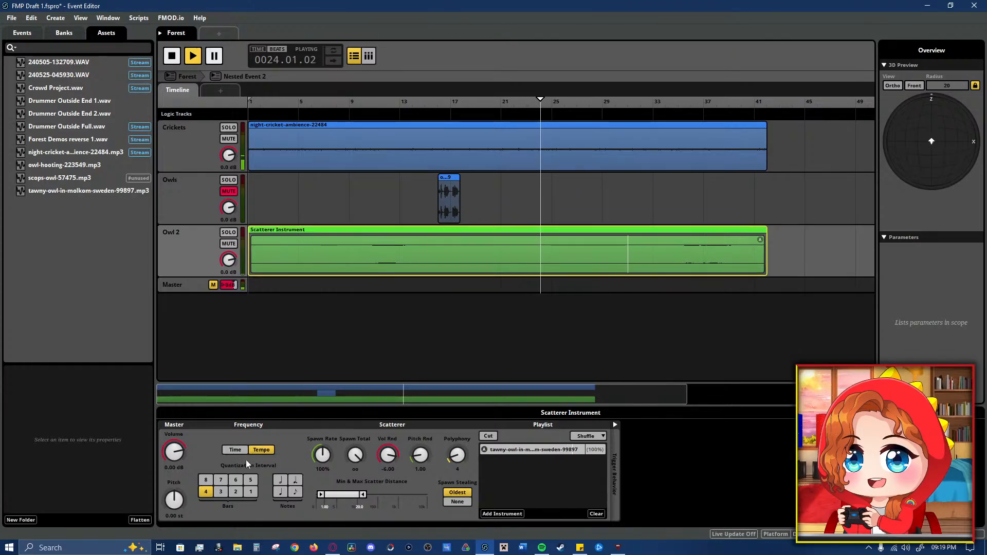
{"action": "left_click", "coordinate": [236, 480]}
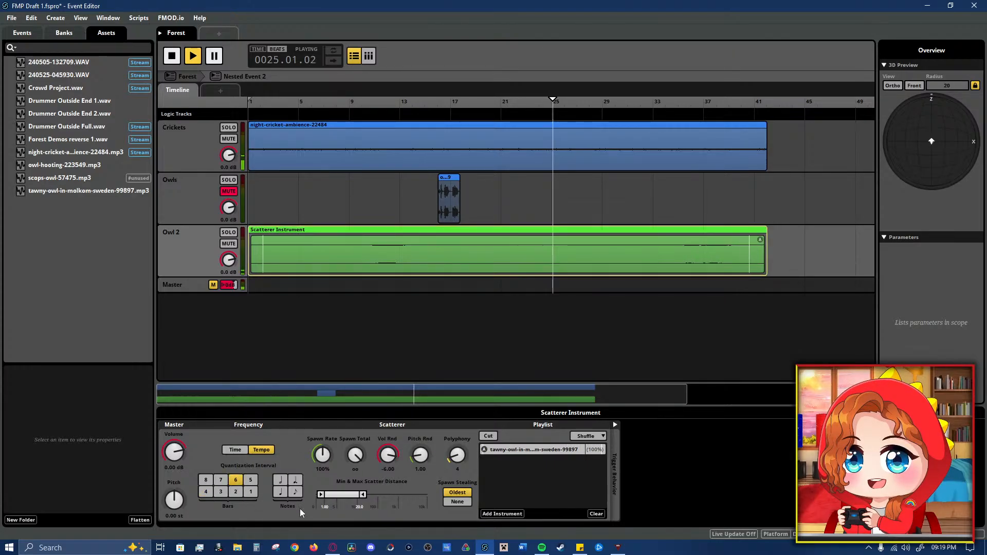
{"action": "key", "text": "space"}
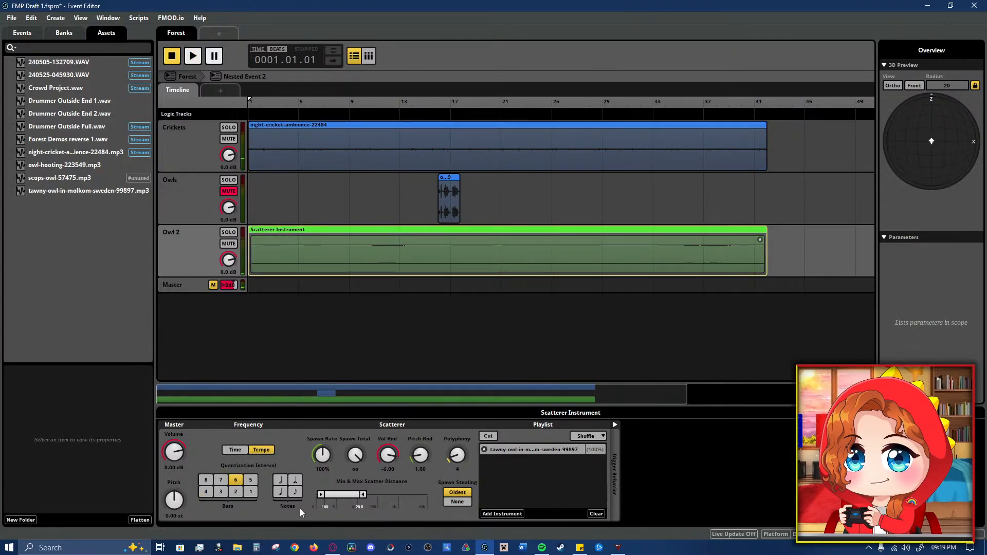
{"action": "key", "text": "space"}
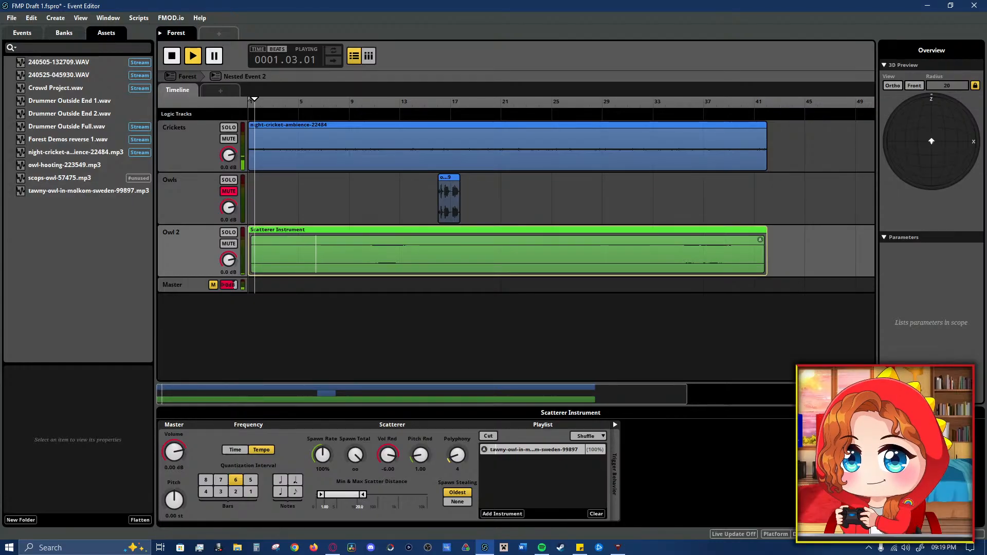
{"action": "left_click_drag", "start_coordinate": [362, 494], "coordinate": [379, 495]}
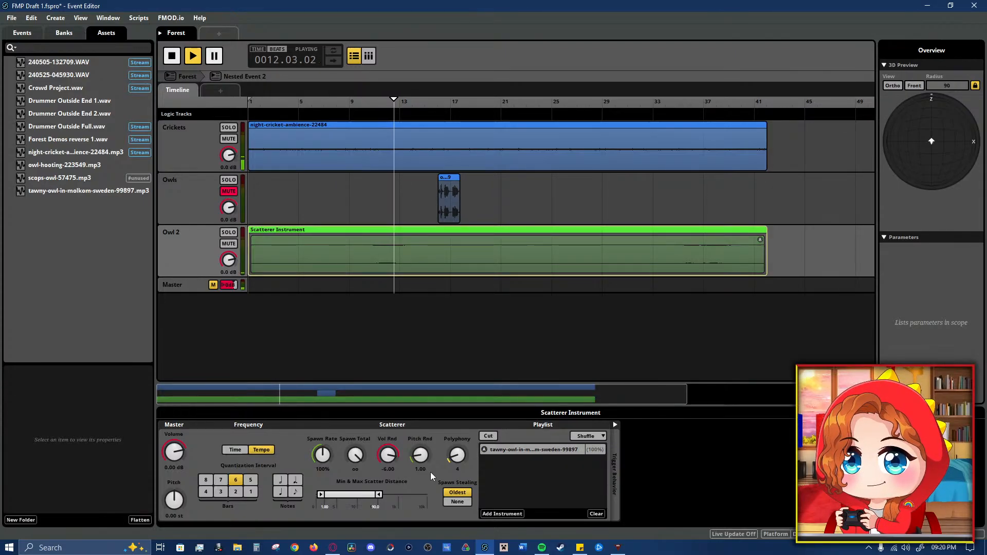
- Switch the scatterer's frequency to Time, set its maximum spawn interval to 30.0 sec and replay the event
{"action": "left_click", "coordinate": [241, 450]}
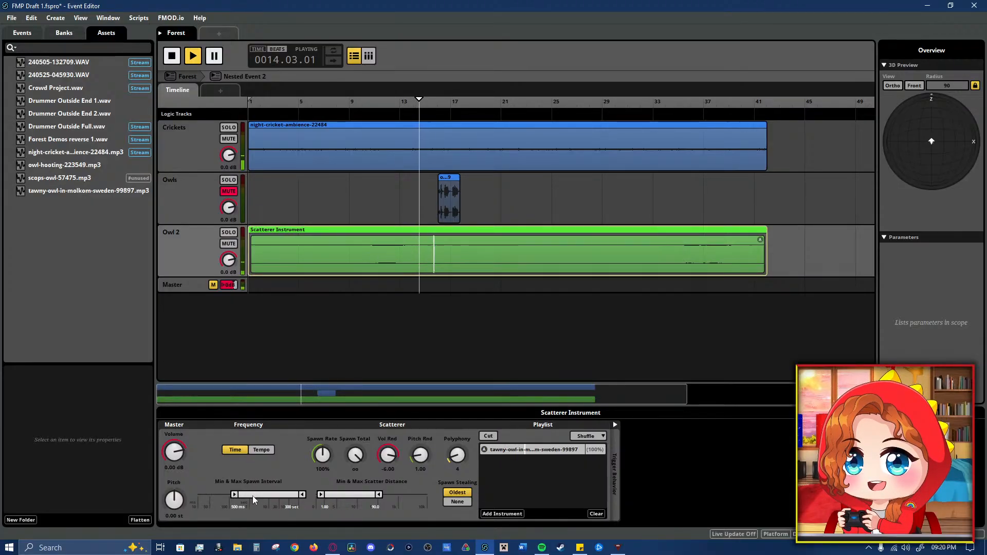
{"action": "left_click_drag", "start_coordinate": [296, 496], "coordinate": [291, 495]}
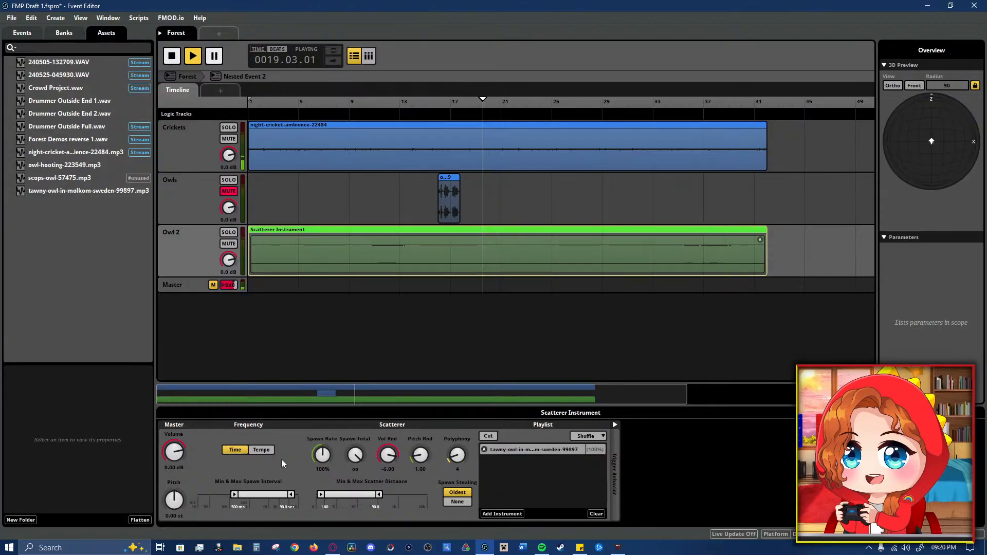
{"action": "left_click_drag", "start_coordinate": [290, 497], "coordinate": [272, 497]}
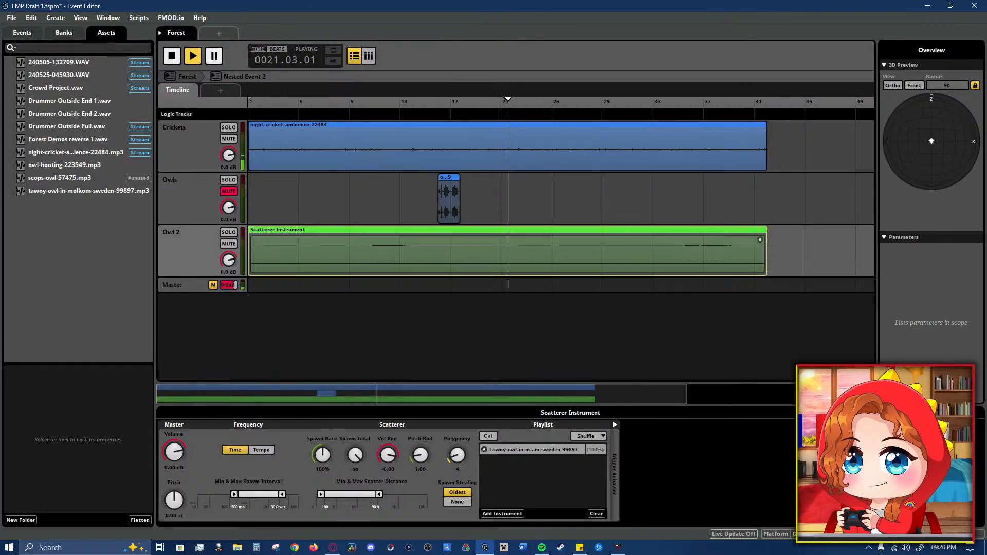
{"action": "key", "text": "space"}
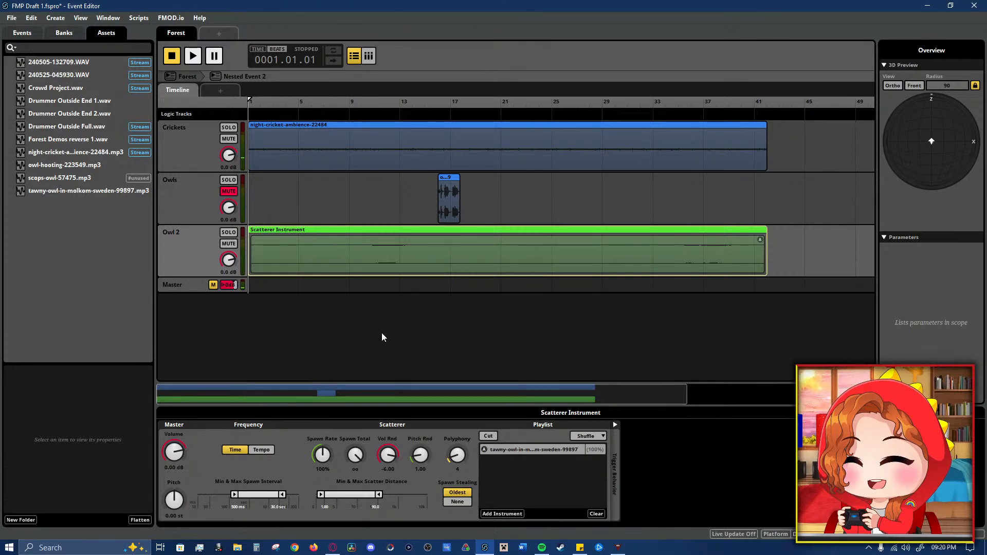
{"action": "key", "text": "space"}
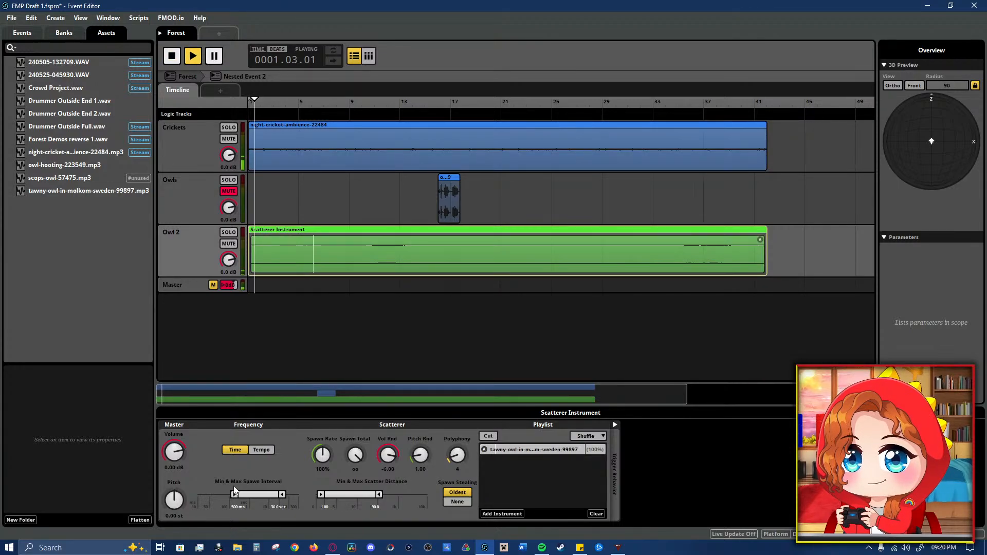
- Set the scatterer's spawn interval range to 300 ms–10.0 sec and its volume randomization to -3.00
{"action": "left_click_drag", "start_coordinate": [233, 497], "coordinate": [239, 495]}
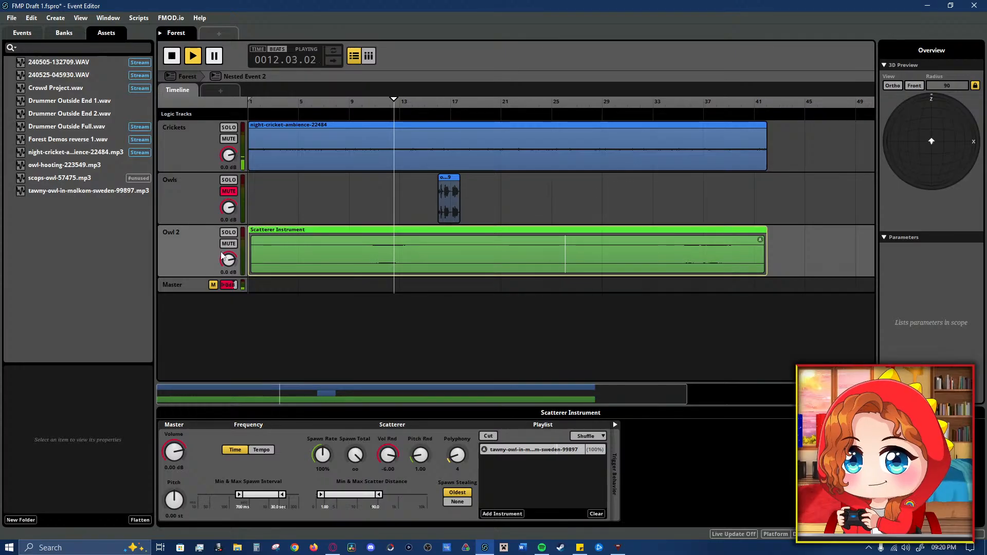
{"action": "left_click", "coordinate": [200, 251]}
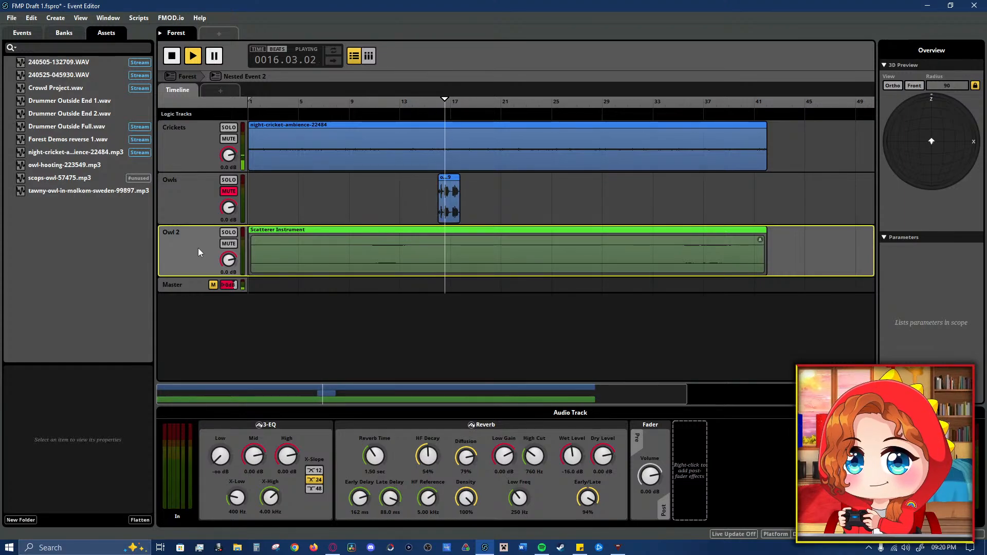
{"action": "left_click", "coordinate": [289, 246]}
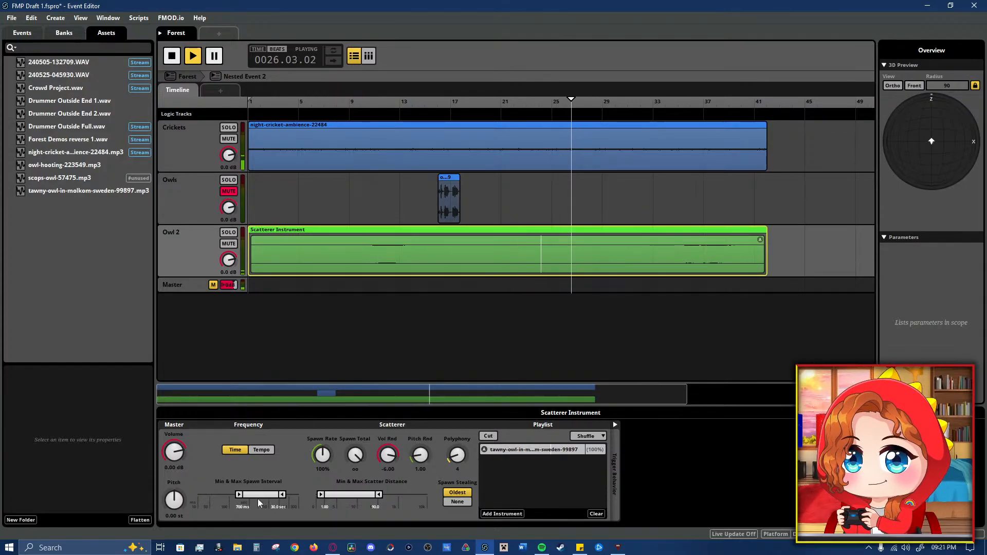
{"action": "left_click_drag", "start_coordinate": [239, 494], "coordinate": [271, 495]}
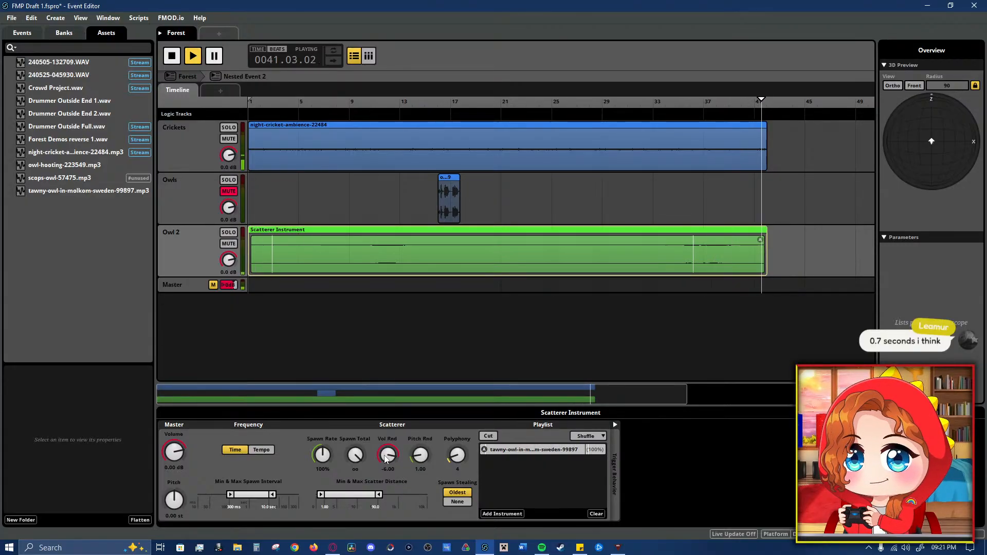
{"action": "left_click_drag", "start_coordinate": [387, 458], "coordinate": [387, 453]}
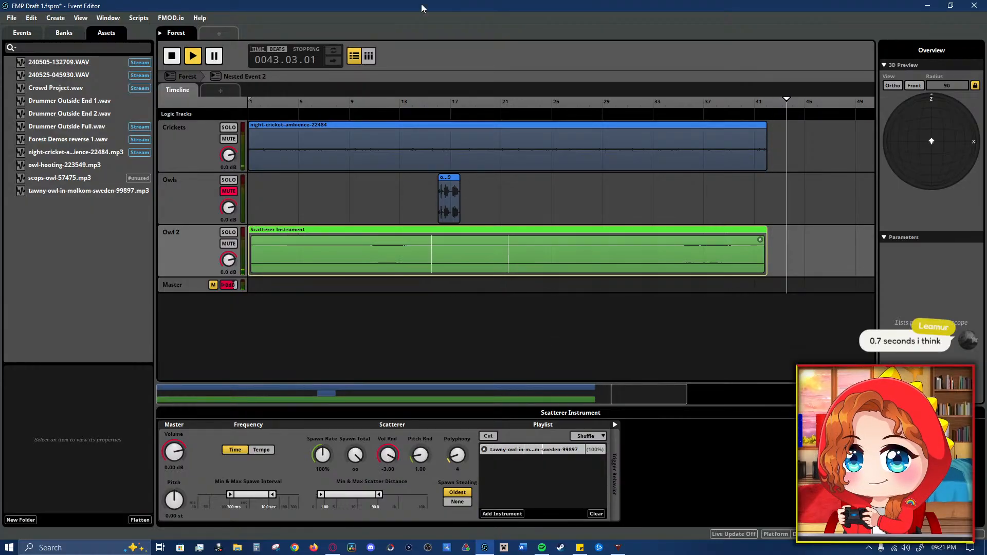
- Add a loop region from bar 1 to bar 37 and shorten the Owl 2 scatterer to end with it
{"action": "left_click", "coordinate": [315, 114]}
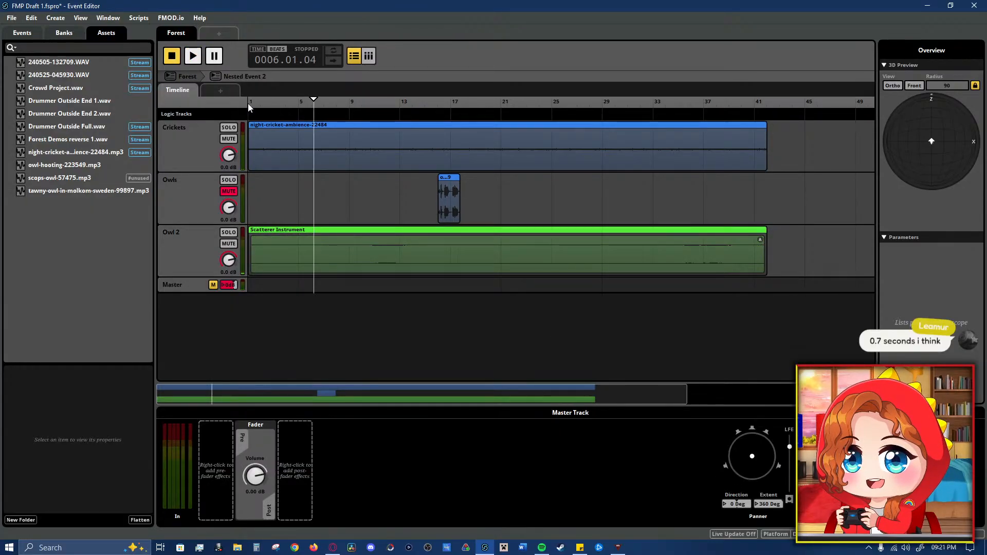
{"action": "right_click", "coordinate": [284, 117]}
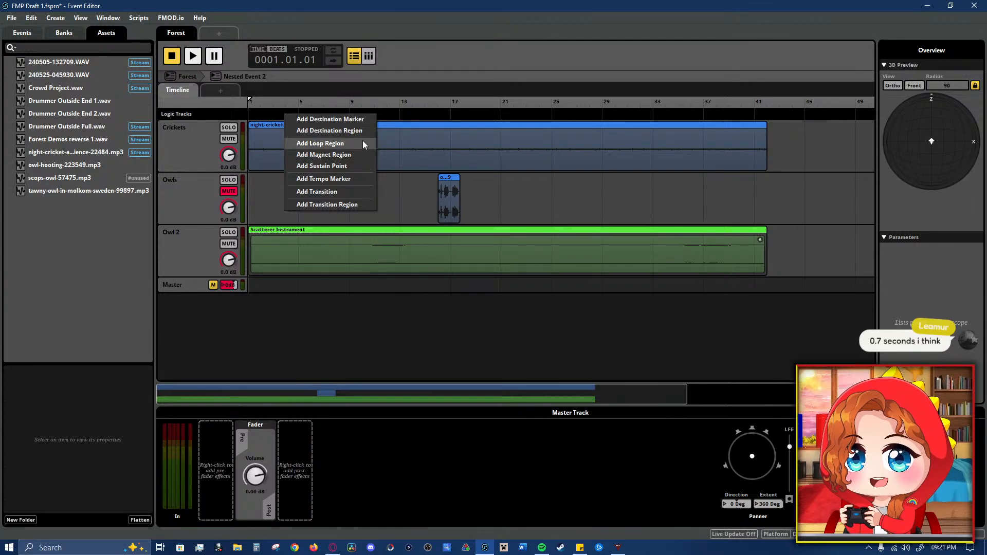
{"action": "left_click", "coordinate": [362, 143]}
{"action": "left_click_drag", "start_coordinate": [300, 117], "coordinate": [716, 140]}
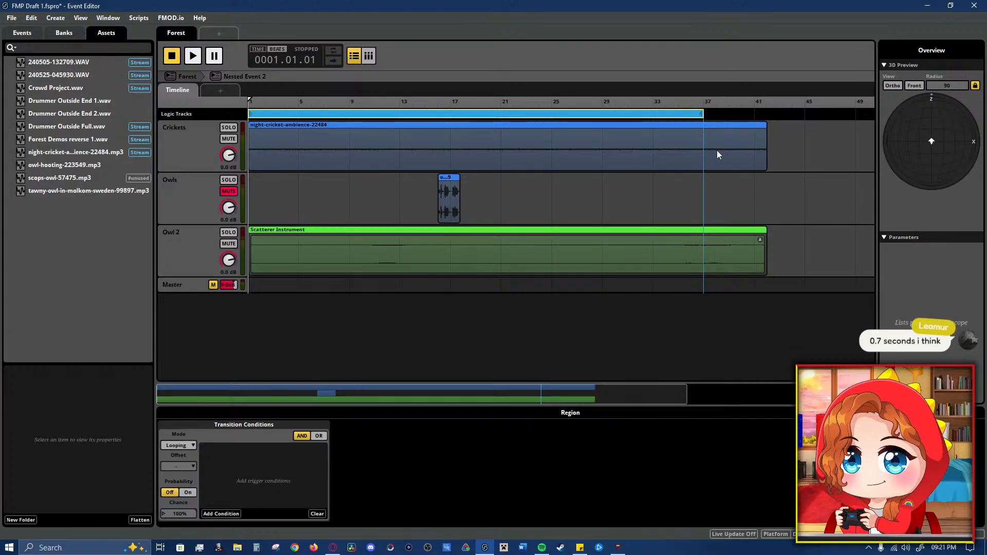
{"action": "left_click_drag", "start_coordinate": [766, 251], "coordinate": [703, 251]}
- Audition the loop transition by playing from shortly before the loop region's end, and stop playback
{"action": "key", "text": "space"}
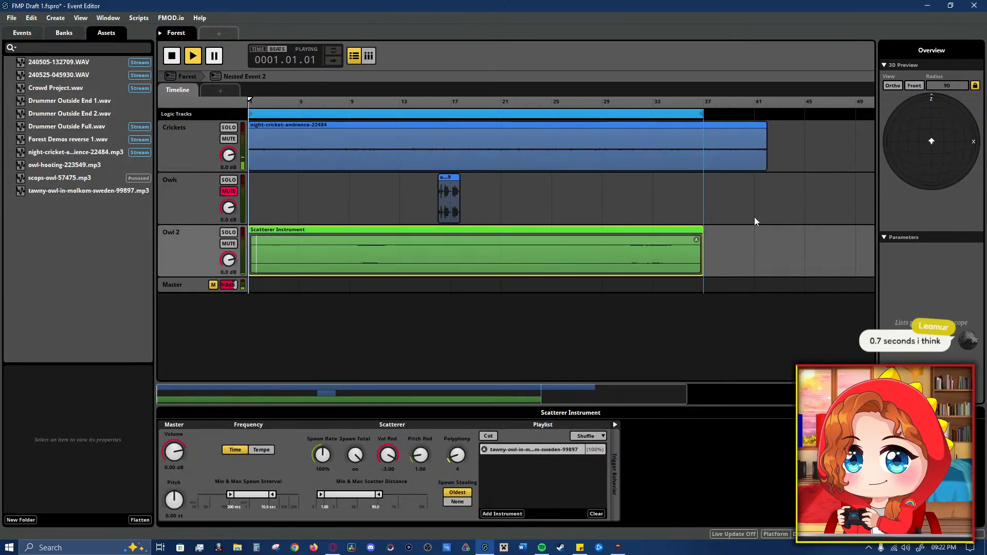
{"action": "left_click", "coordinate": [685, 103]}
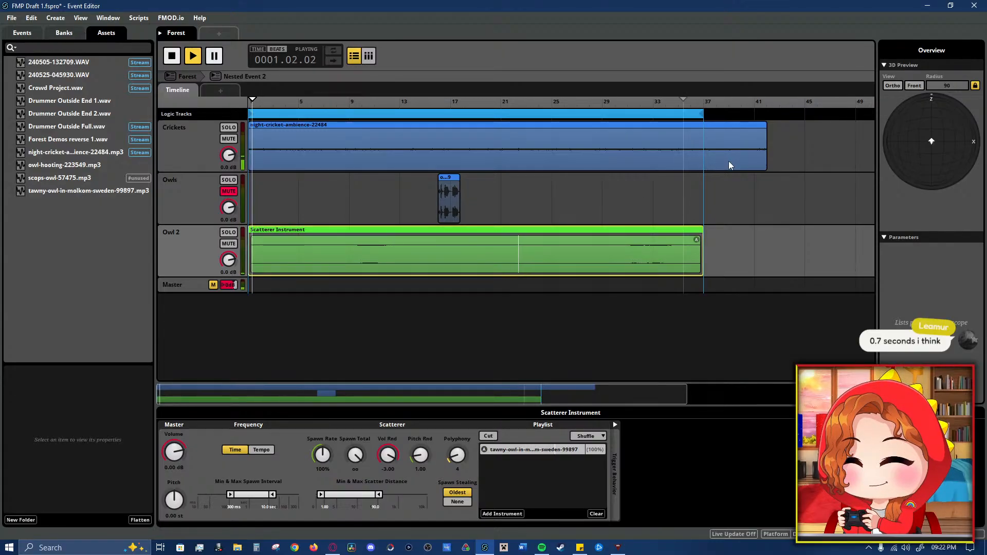
{"action": "key", "text": "space"}
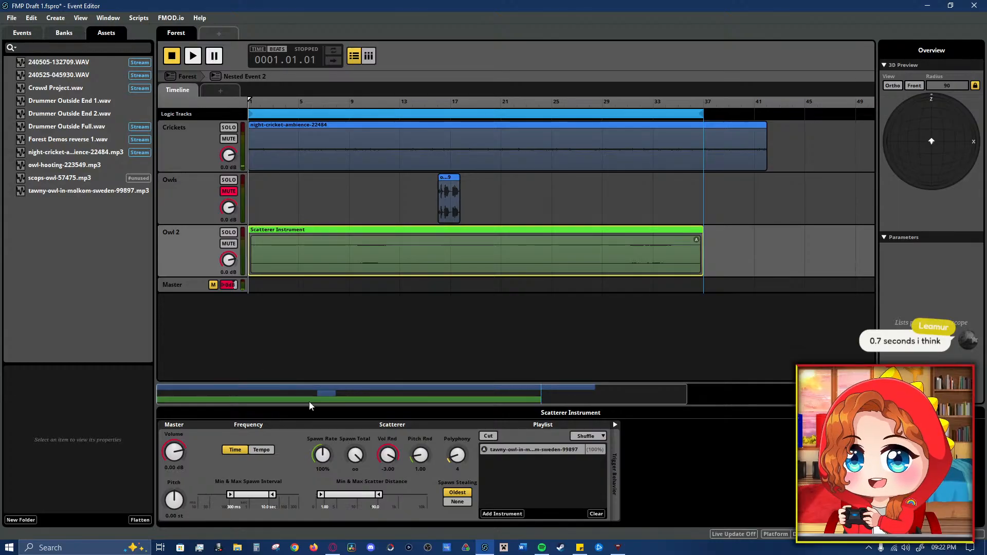
- Trim a short piece off the start of the night-cricket ambience instrument, keeping it at the start of the timeline
{"action": "left_click_drag", "start_coordinate": [685, 394], "coordinate": [50, 404]}
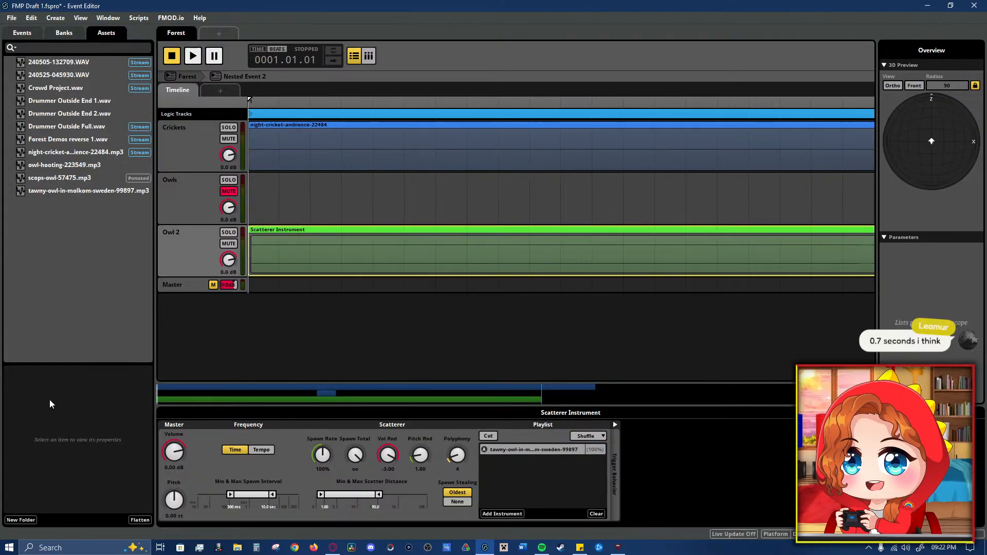
{"action": "left_click_drag", "start_coordinate": [160, 394], "coordinate": [245, 396]}
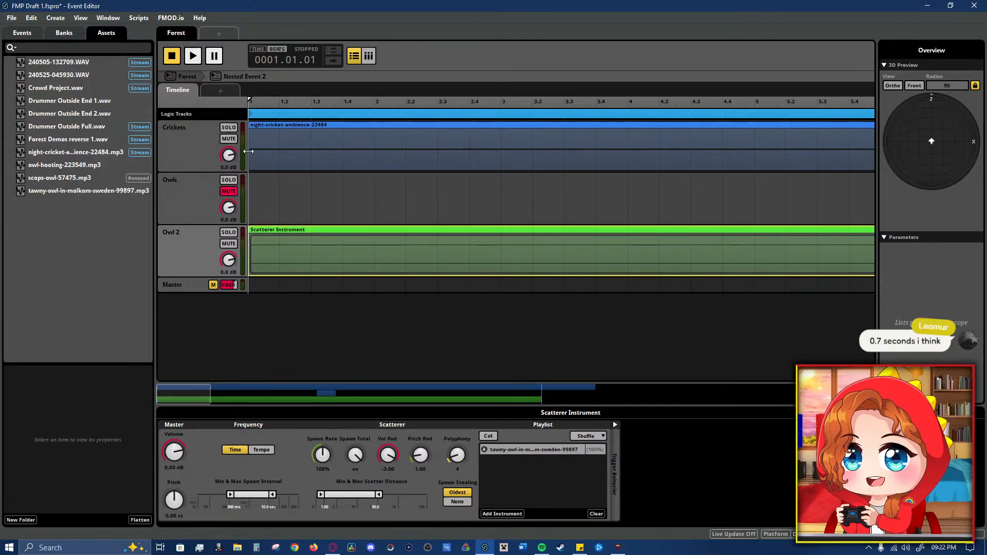
{"action": "left_click_drag", "start_coordinate": [249, 151], "coordinate": [275, 154]}
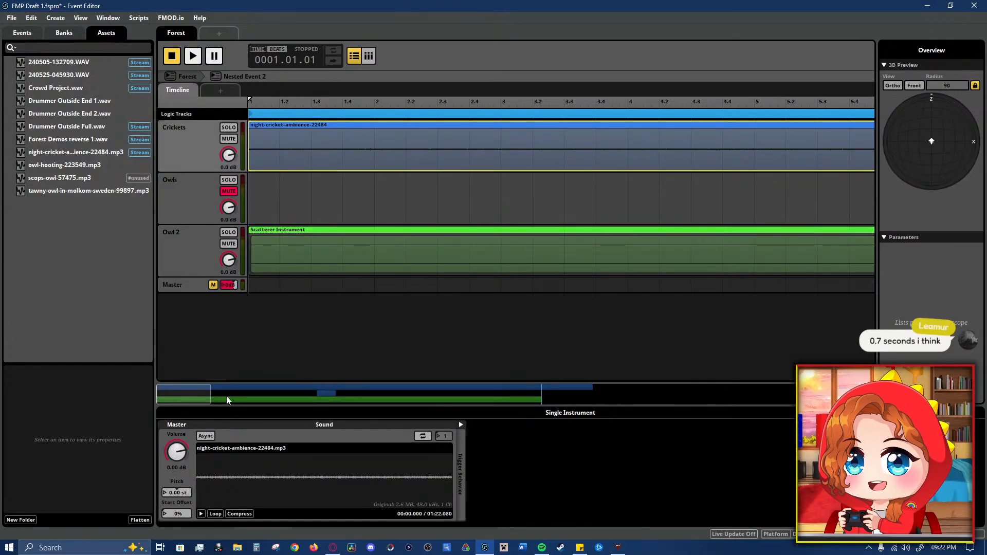
- Extend the loop region to bar 41, trim the cricket ambience's end to match and audition the loop transition
{"action": "left_click_drag", "start_coordinate": [210, 395], "coordinate": [701, 396]}
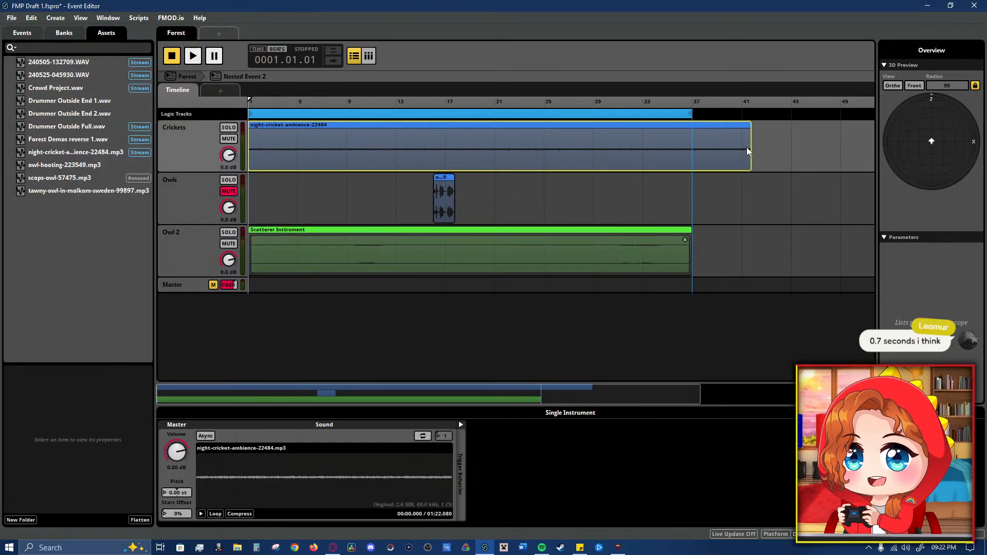
{"action": "left_click_drag", "start_coordinate": [693, 115], "coordinate": [740, 127]}
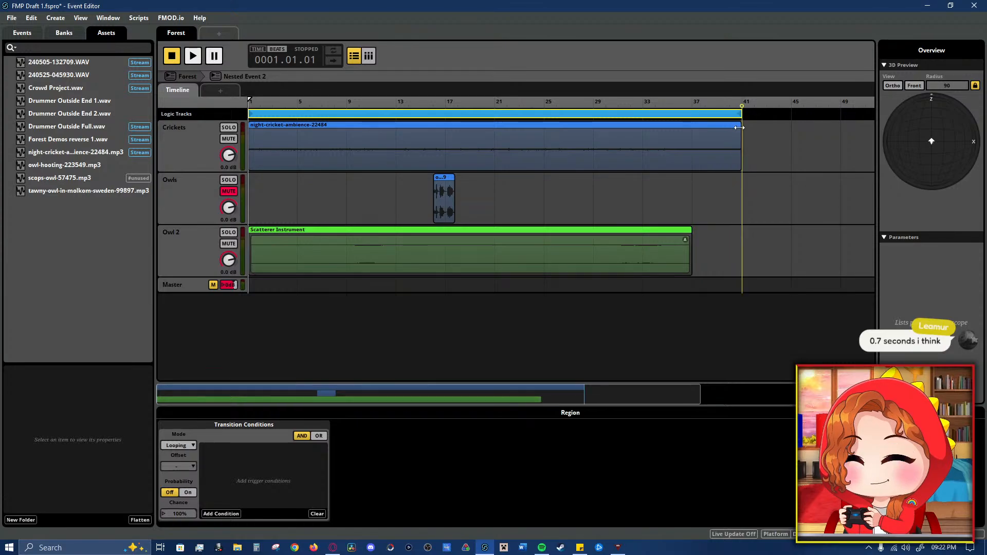
{"action": "key", "text": "space"}
{"action": "left_click", "coordinate": [729, 103]}
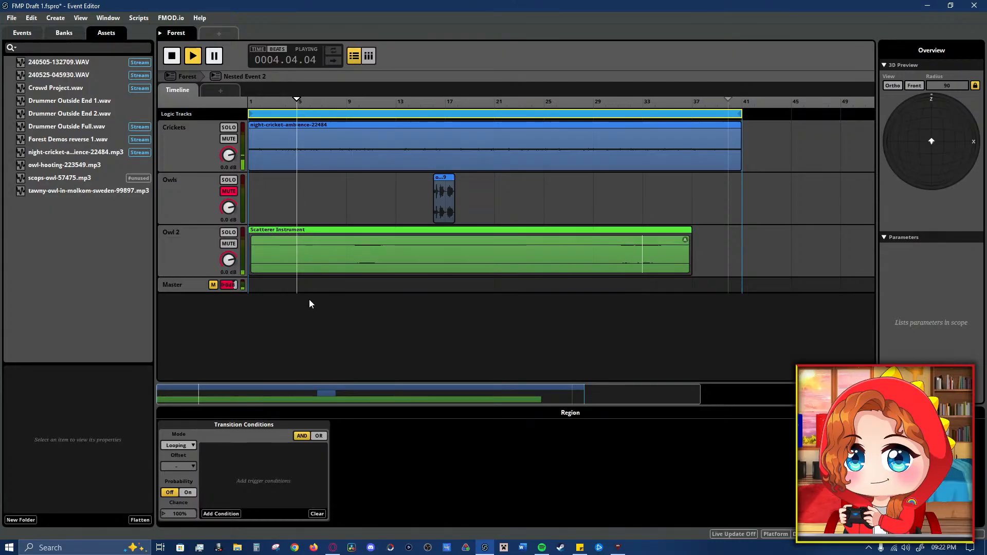
- Extend the Owl 2 scatterer to bar 41 and set its maximum spawn interval to 22 seconds, volume randomization to -2.50 and pitch randomization to 1.00
{"action": "left_click", "coordinate": [304, 264]}
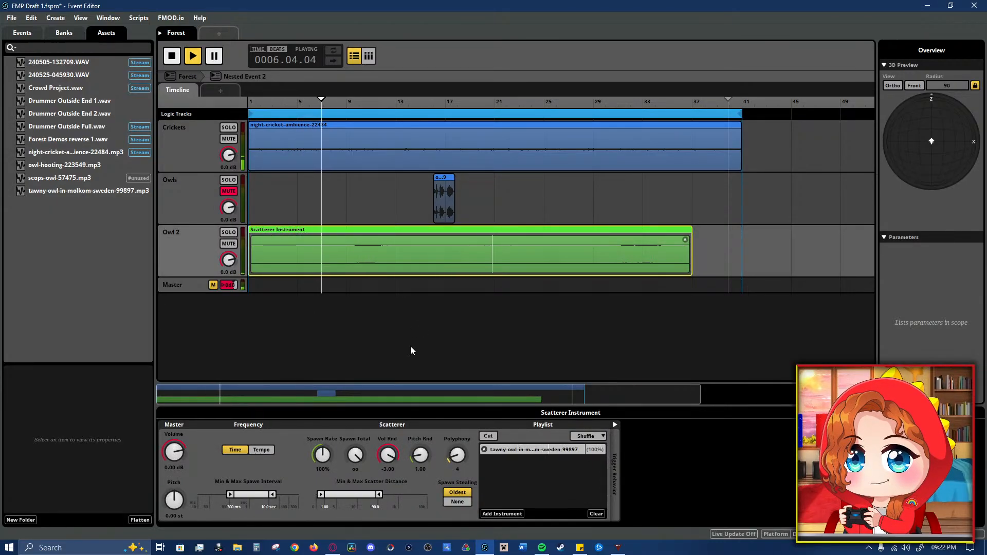
{"action": "left_click_drag", "start_coordinate": [272, 494], "coordinate": [276, 494]}
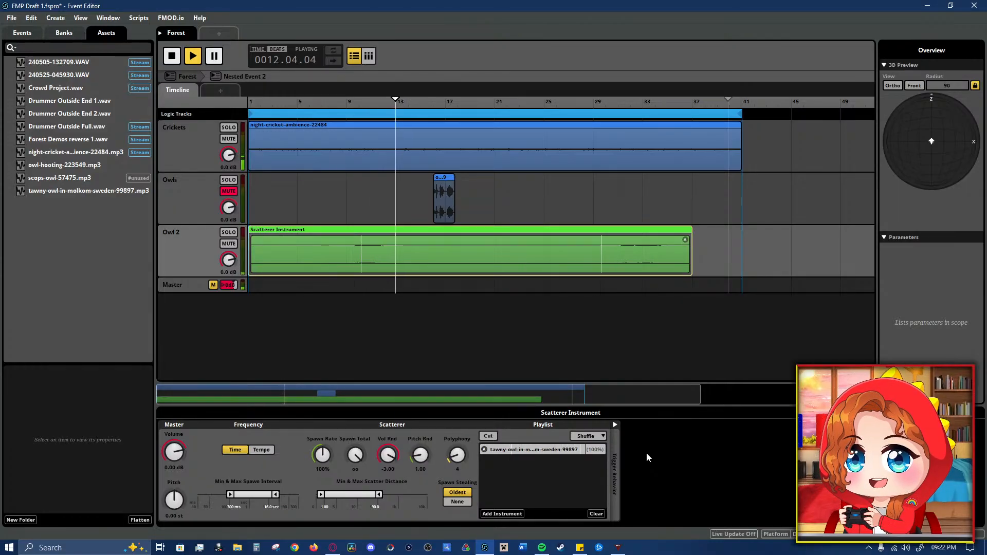
{"action": "left_click_drag", "start_coordinate": [420, 454], "coordinate": [420, 440]}
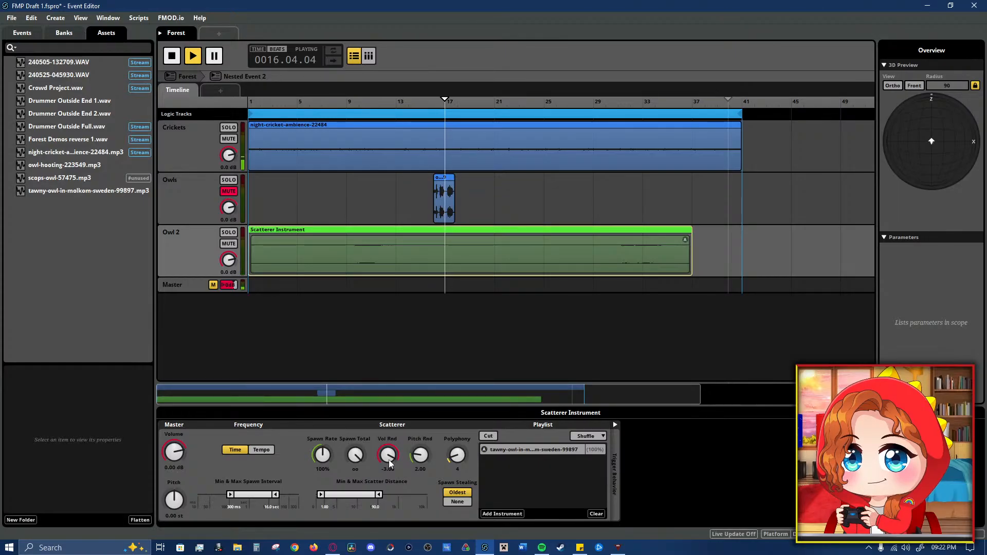
{"action": "left_click_drag", "start_coordinate": [692, 259], "coordinate": [740, 263]}
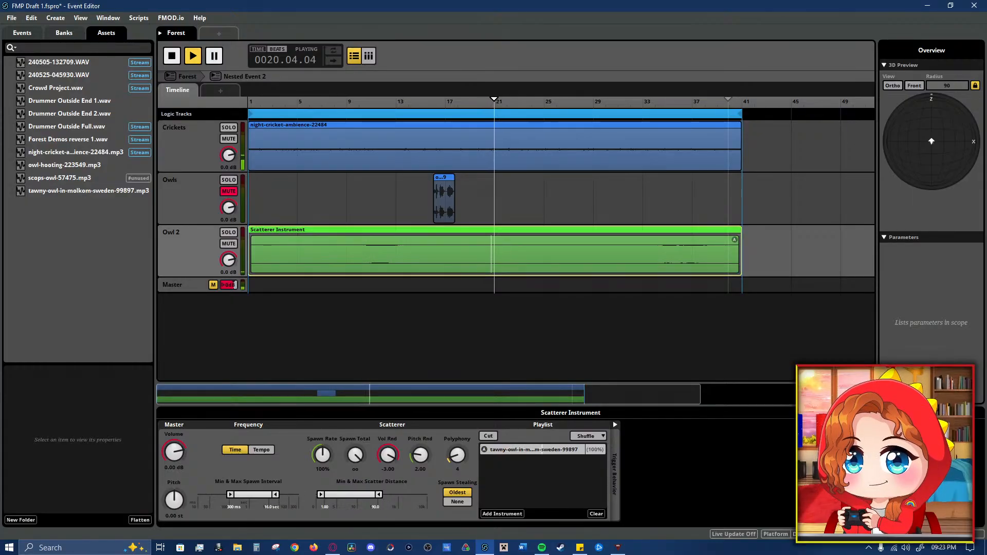
{"action": "left_click_drag", "start_coordinate": [276, 494], "coordinate": [279, 494]}
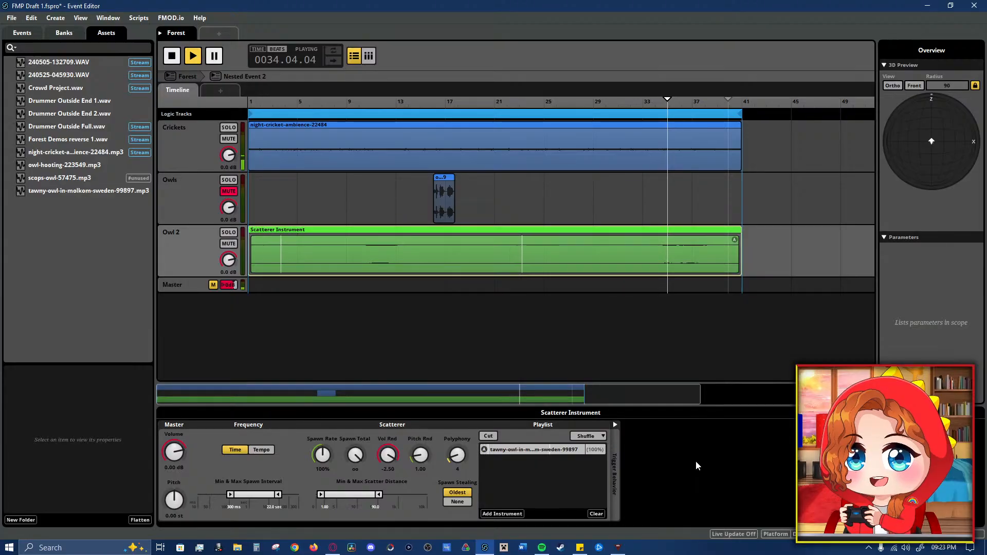
- Insert a Gain effect ahead of the 3-EQ on the Owl 2 track and set its gain to 3 dB
{"action": "left_click", "coordinate": [194, 249]}
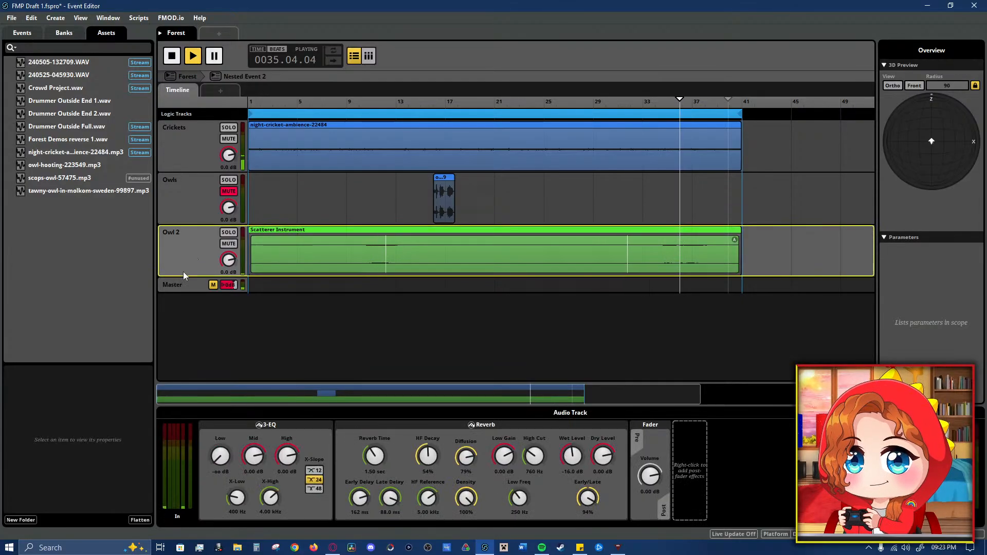
{"action": "right_click", "coordinate": [237, 433]}
{"action": "mouse_move", "coordinate": [309, 448]}
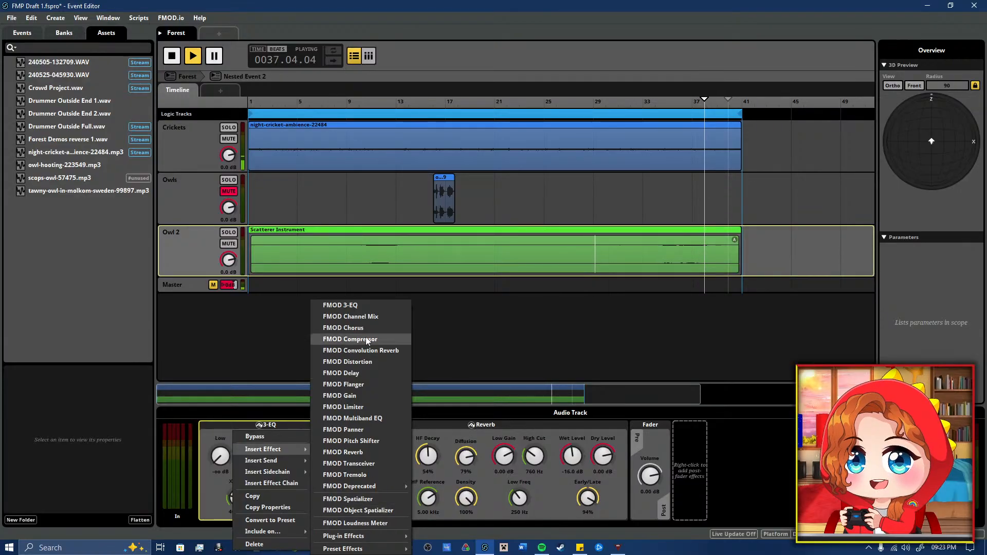
{"action": "left_click", "coordinate": [370, 396]}
{"action": "left_click_drag", "start_coordinate": [219, 477], "coordinate": [219, 464]}
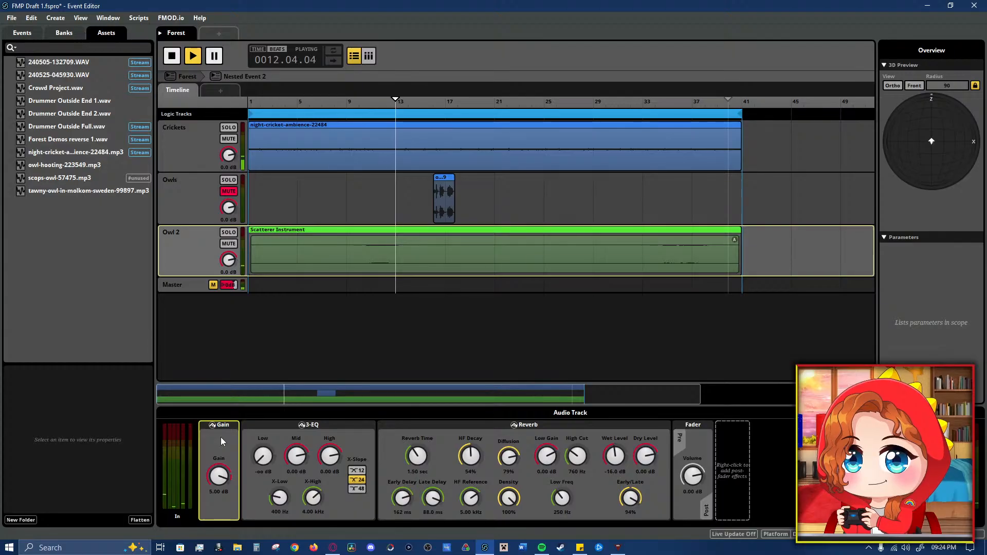
{"action": "left_click_drag", "start_coordinate": [215, 476], "coordinate": [215, 485]}
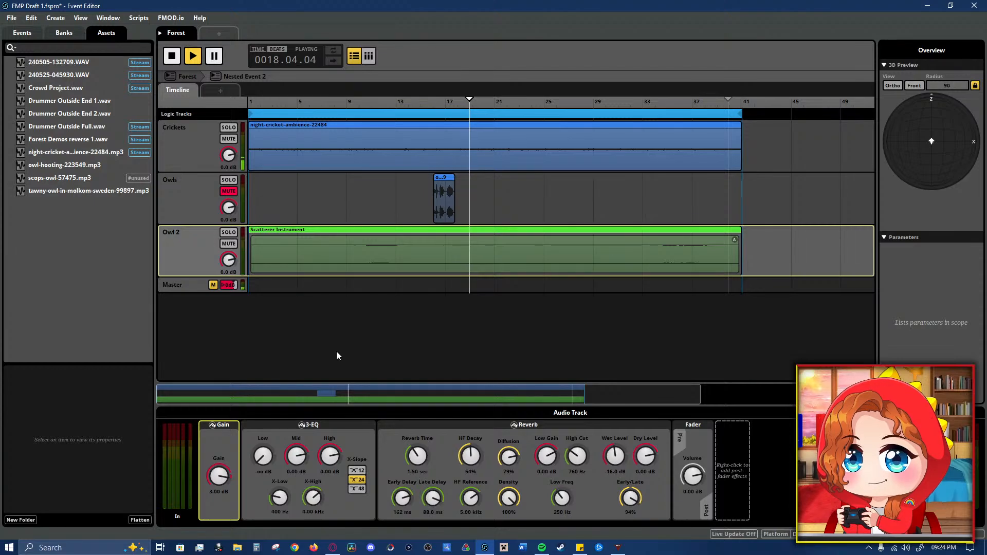
- Add an FMOD Reverb before the fader on the Crickets track and paste the copied reverb properties into it
{"action": "left_click", "coordinate": [192, 163]}
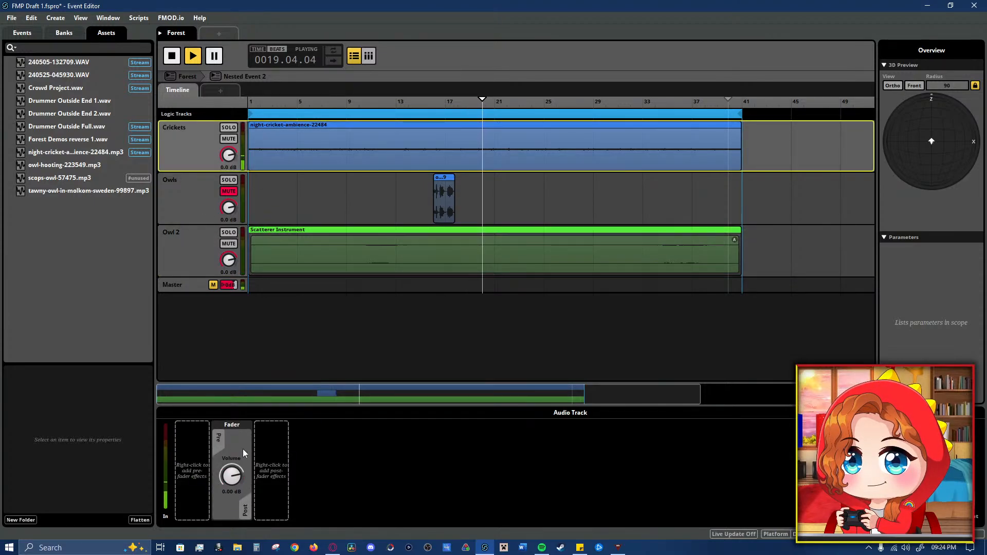
{"action": "right_click", "coordinate": [192, 472]}
{"action": "mouse_move", "coordinate": [216, 477]}
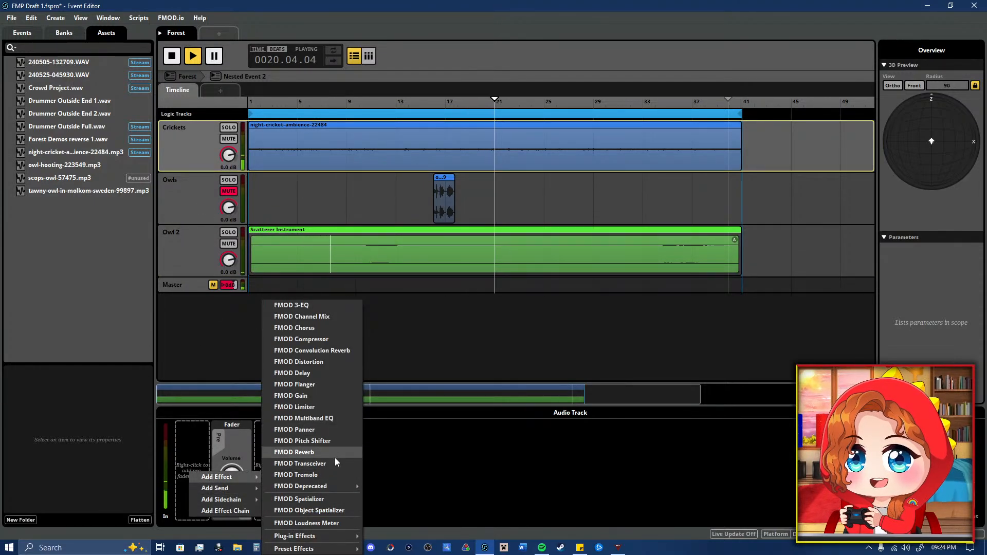
{"action": "left_click", "coordinate": [335, 455]}
{"action": "right_click", "coordinate": [202, 441]}
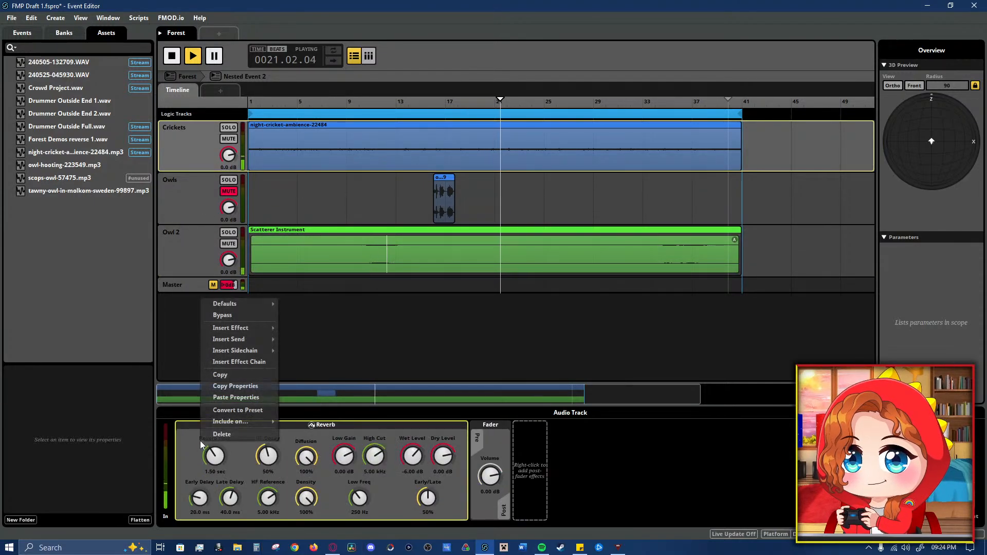
{"action": "left_click", "coordinate": [262, 397]}
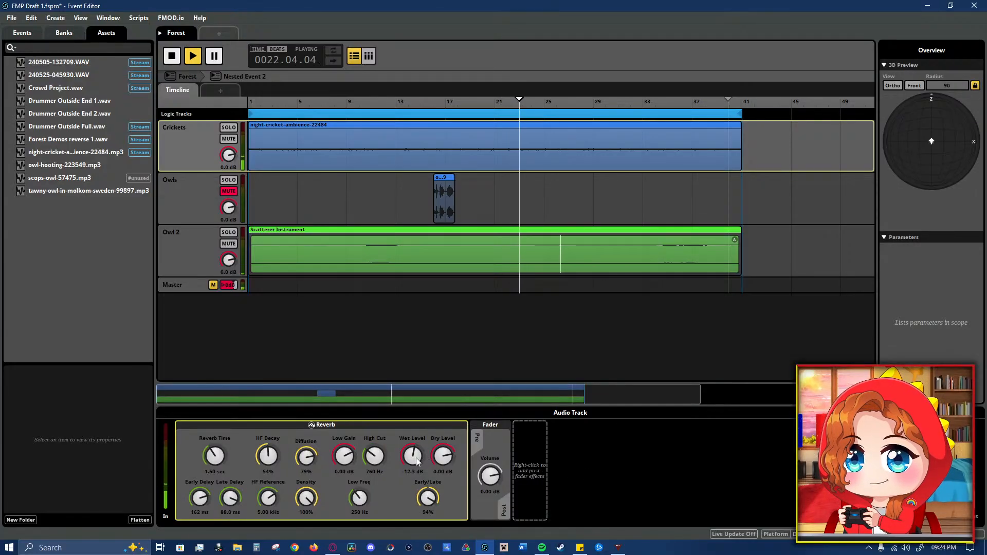
- Solo the Crickets track to tune its reverb, setting the wet level to -8 dB, dry level to 0 dB and early/late to 73%
{"action": "left_click", "coordinate": [228, 128]}
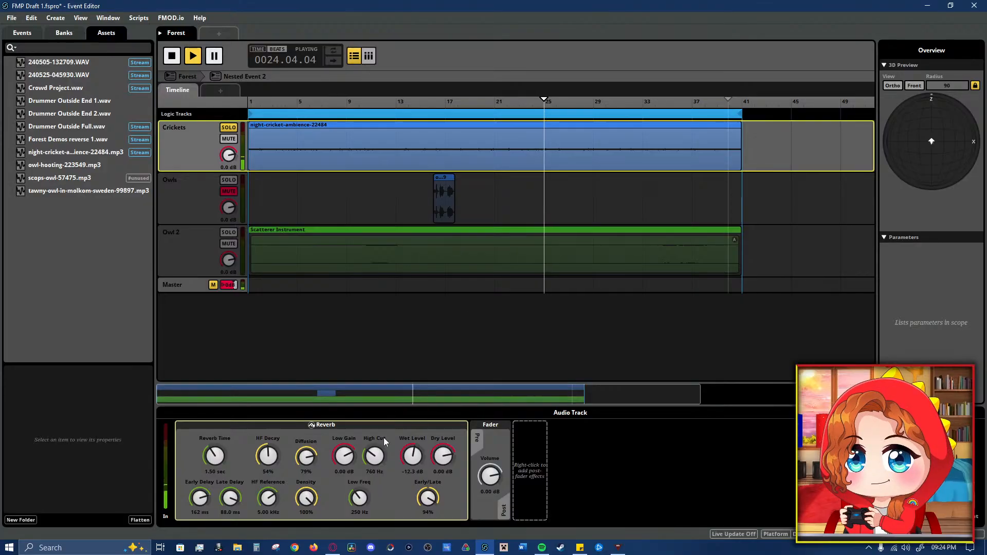
{"action": "left_click_drag", "start_coordinate": [413, 456], "coordinate": [442, 507]}
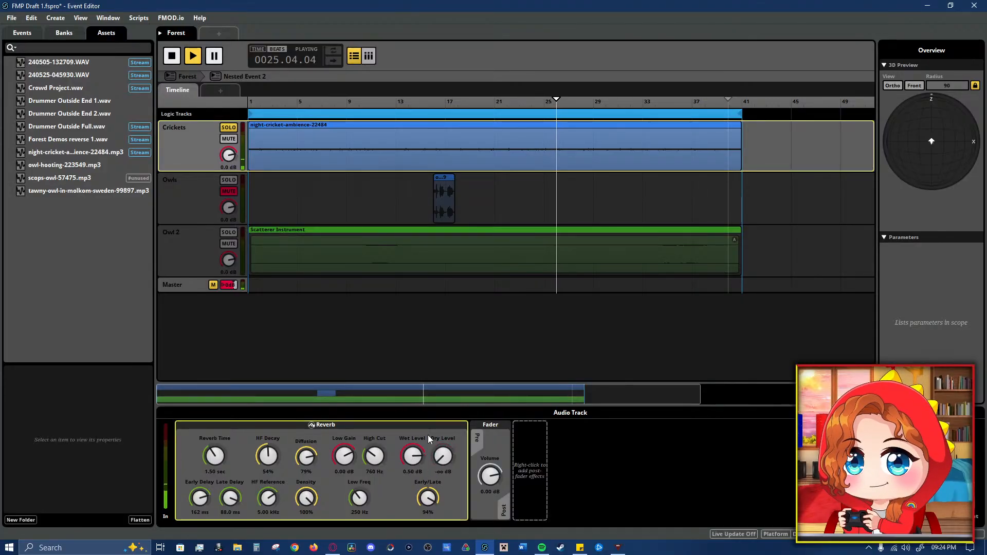
{"action": "left_click_drag", "start_coordinate": [412, 456], "coordinate": [442, 448]}
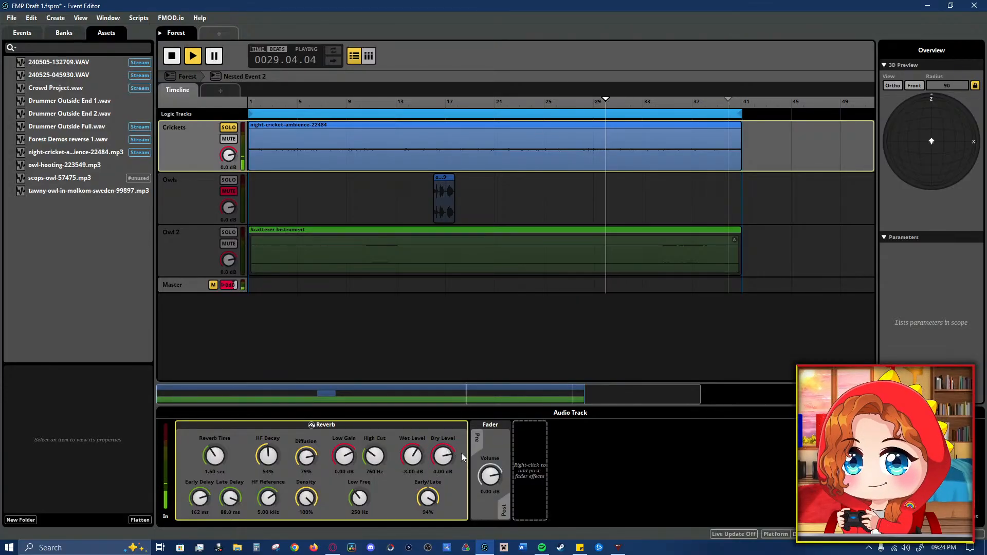
{"action": "left_click_drag", "start_coordinate": [427, 500], "coordinate": [428, 511]}
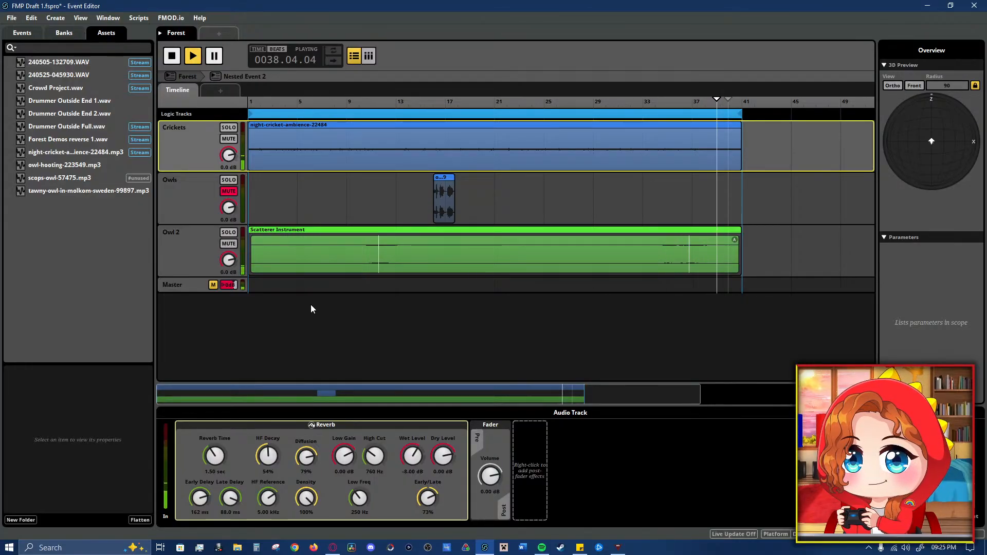
- Delete the owl-hooting instrument from the Owls track and add owl-hooting-223549 to the Owl 2 scatterer's playlist instead
{"action": "left_click", "coordinate": [304, 266]}
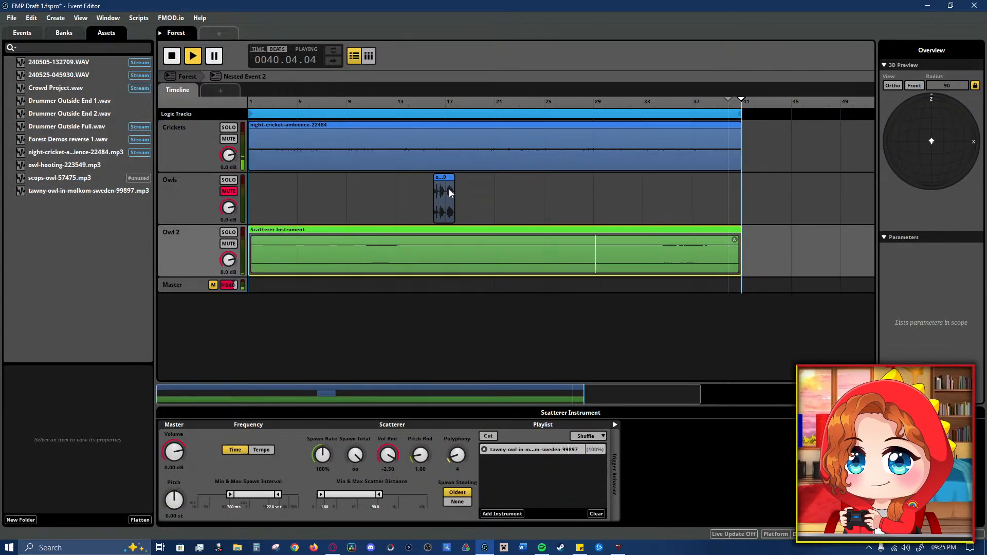
{"action": "left_click", "coordinate": [436, 198]}
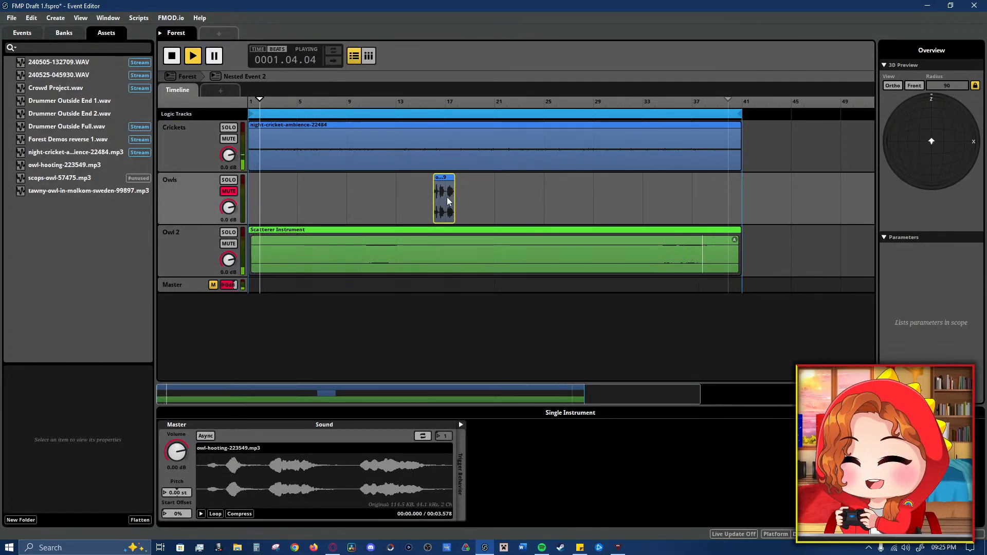
{"action": "key", "text": "Delete"}
{"action": "left_click", "coordinate": [334, 254]}
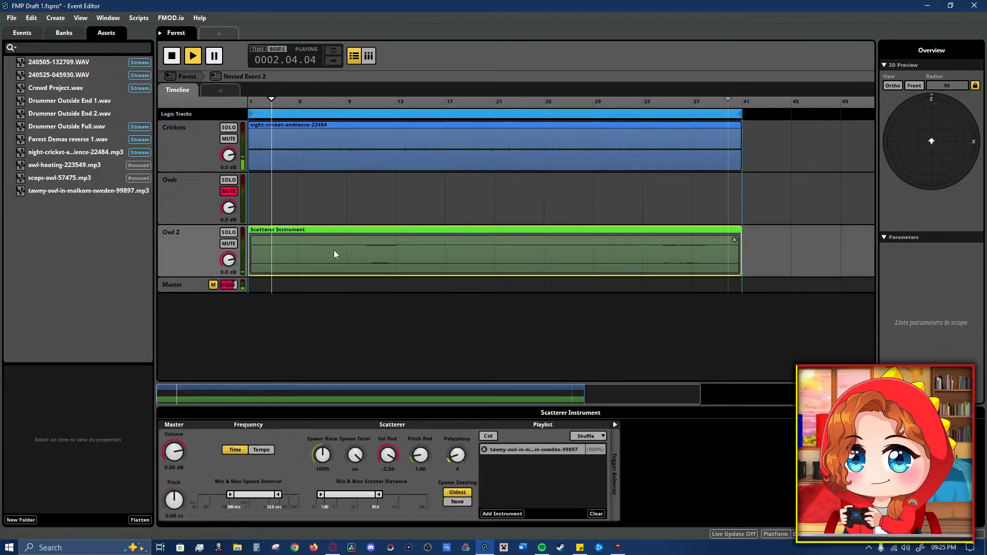
{"action": "left_click", "coordinate": [83, 165]}
{"action": "left_click_drag", "start_coordinate": [64, 167], "coordinate": [522, 482]}
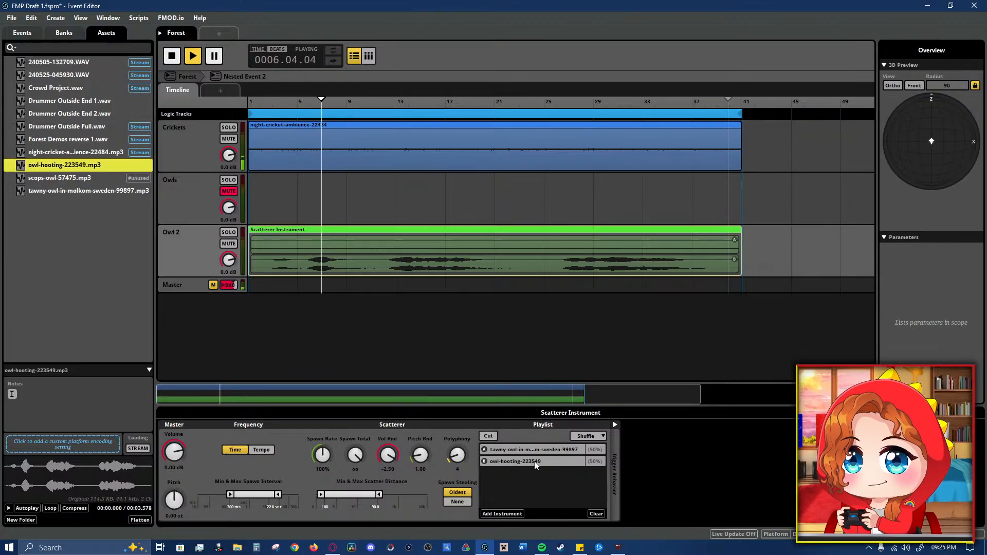
- Lower the owl-hooting playlist entry's volume to -25.5 dB and set the scatterer's volume randomization to -1.00
{"action": "left_click", "coordinate": [538, 462]}
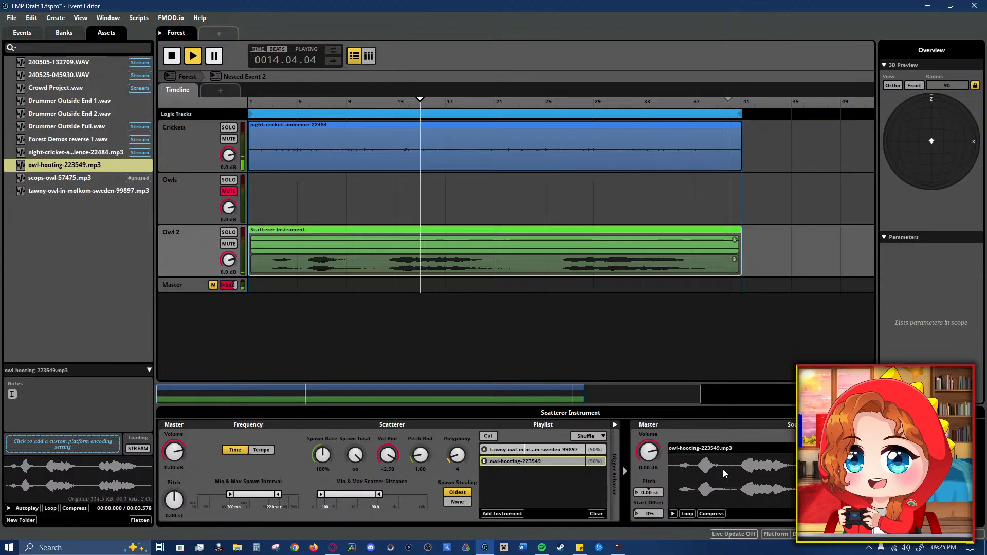
{"action": "left_click_drag", "start_coordinate": [655, 457], "coordinate": [655, 483]}
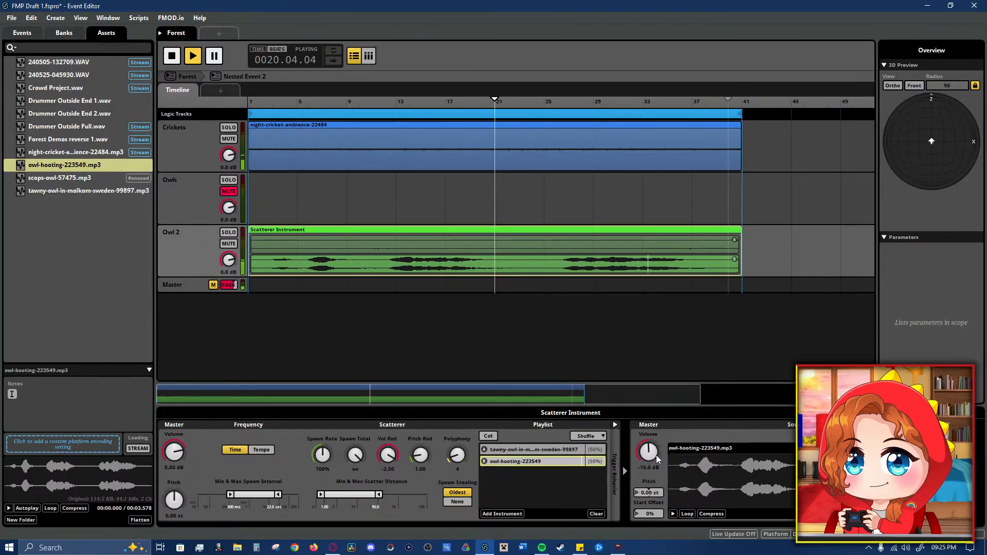
{"action": "left_click_drag", "start_coordinate": [650, 453], "coordinate": [649, 471]}
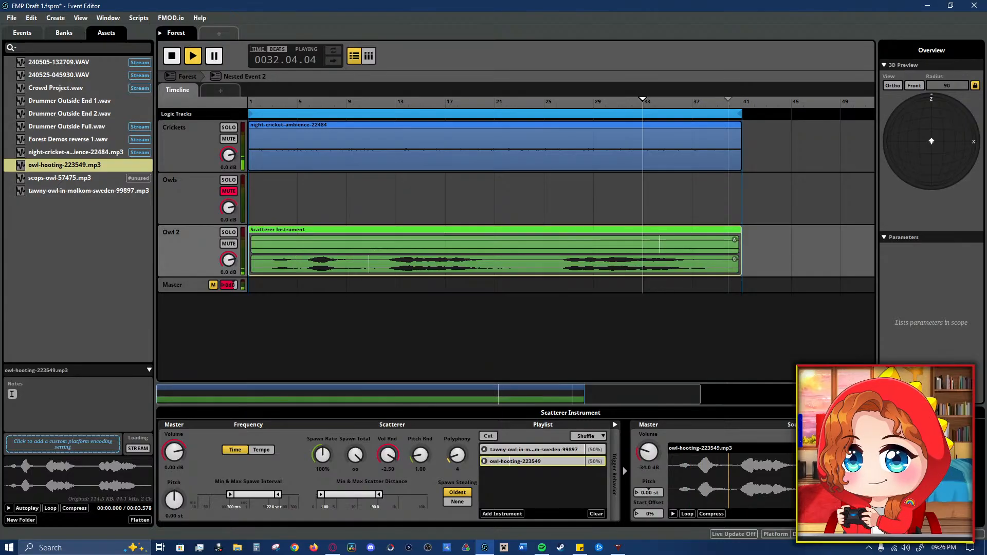
{"action": "left_click_drag", "start_coordinate": [657, 455], "coordinate": [655, 456]}
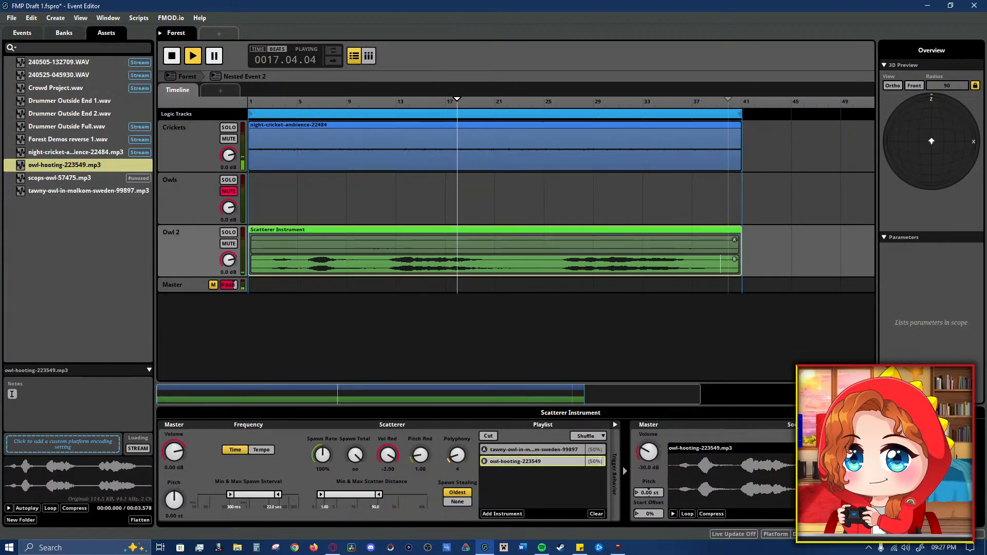
{"action": "left_click_drag", "start_coordinate": [383, 451], "coordinate": [384, 449]}
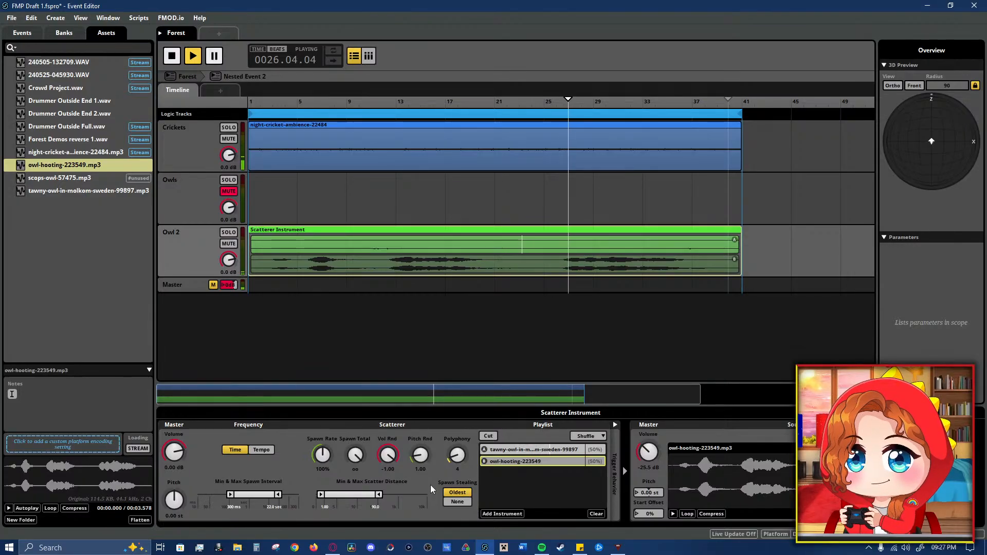
- Lower the Owl 2 track's volume to -6 dB and raise the owl-hooting playlist entry's volume to about -16 dB
{"action": "left_click", "coordinate": [181, 156]}
{"action": "left_click_drag", "start_coordinate": [229, 261], "coordinate": [230, 275]}
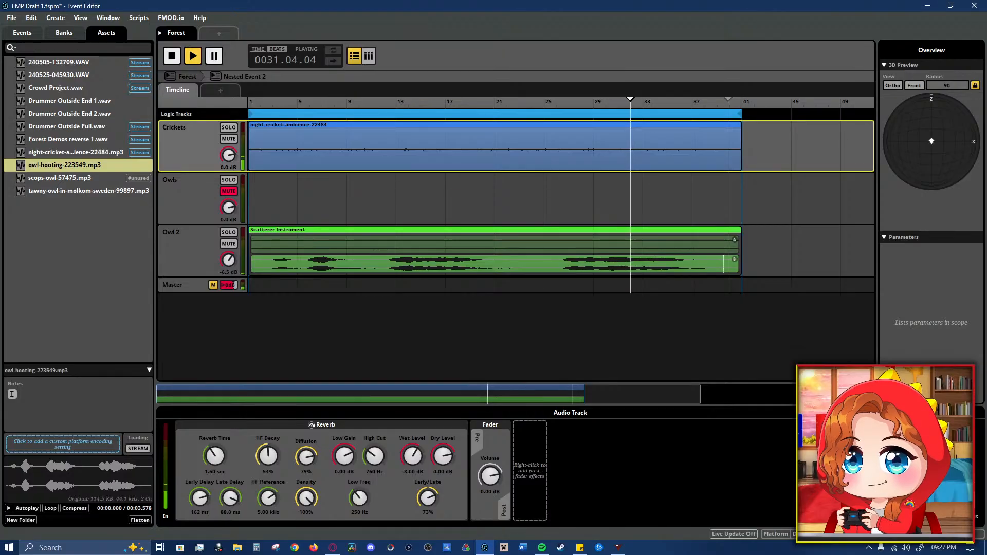
{"action": "left_click_drag", "start_coordinate": [229, 262], "coordinate": [228, 260]}
{"action": "left_click", "coordinate": [281, 263]}
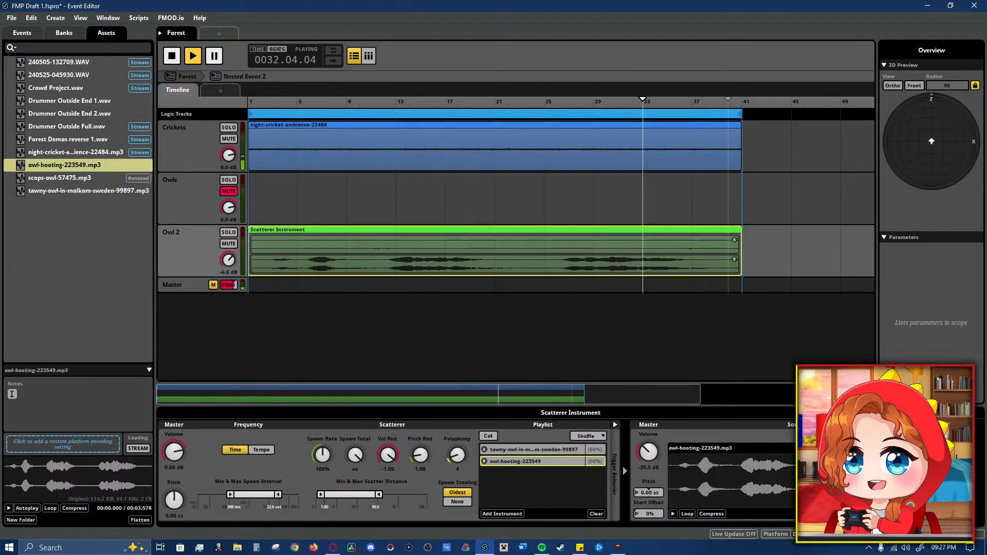
{"action": "left_click_drag", "start_coordinate": [648, 452], "coordinate": [648, 446]}
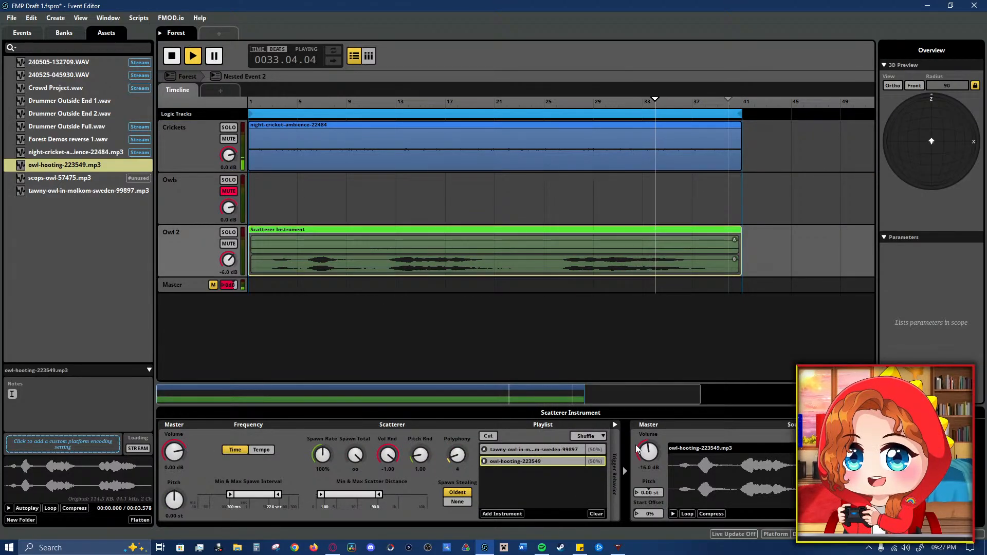
- Raise the Owl 2 track's volume to 0 dB and set the scatterer's volume randomization to 0.00
{"action": "left_click", "coordinate": [205, 239]}
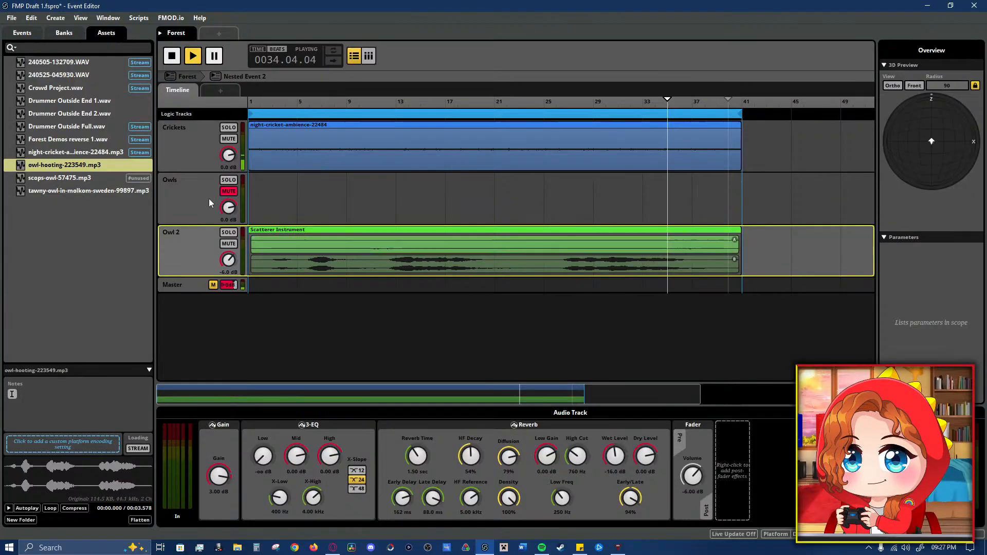
{"action": "left_click", "coordinate": [252, 261]}
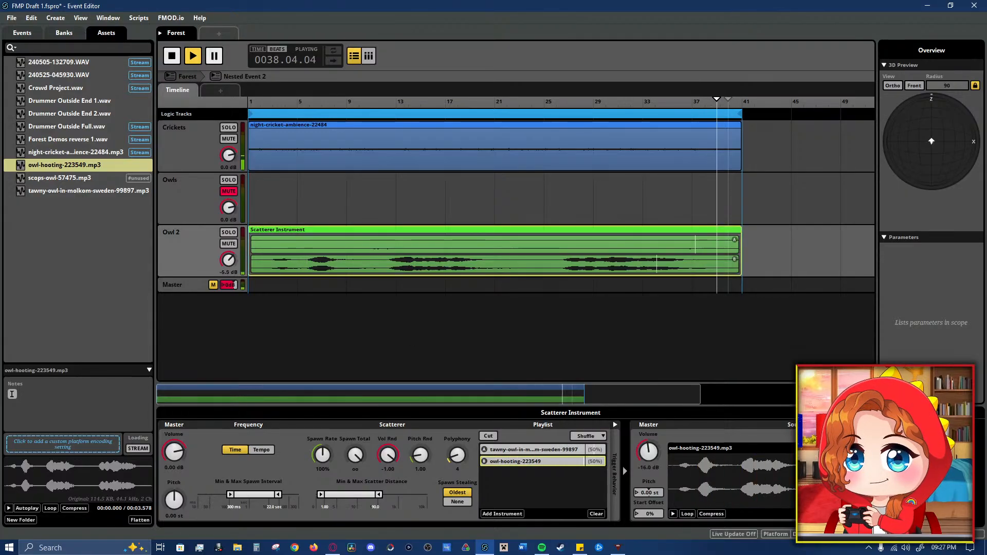
{"action": "left_click", "coordinate": [557, 461]}
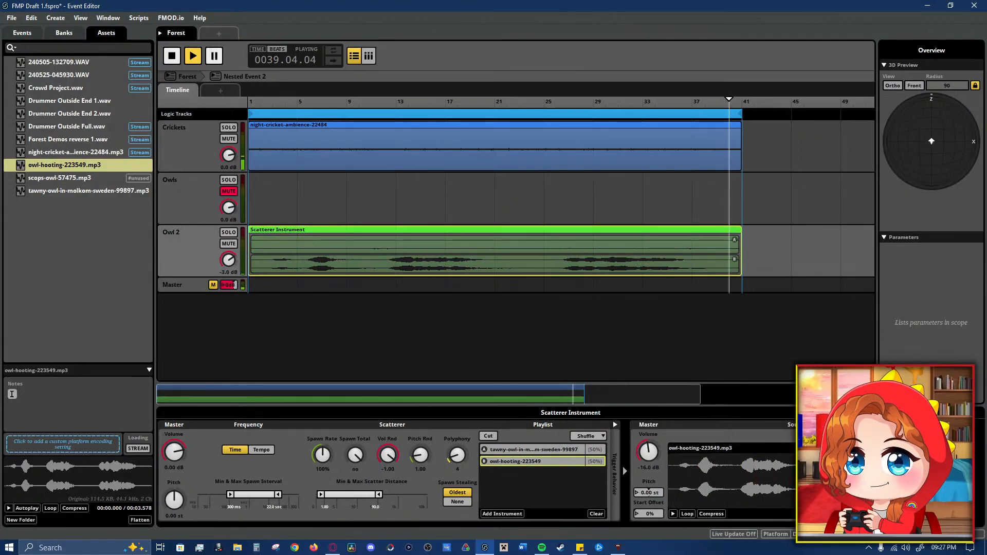
{"action": "left_click_drag", "start_coordinate": [225, 263], "coordinate": [225, 255]}
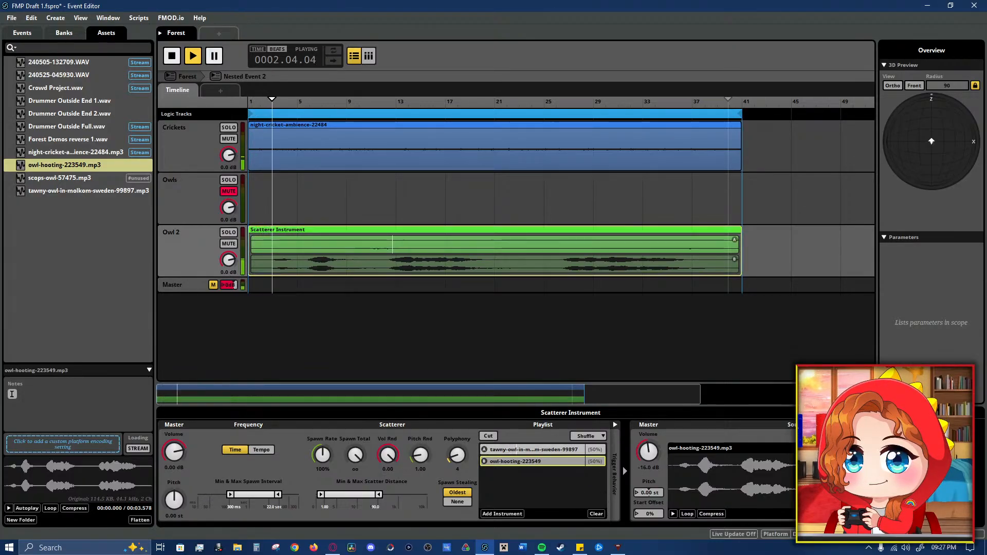
{"action": "left_click_drag", "start_coordinate": [385, 453], "coordinate": [384, 446]}
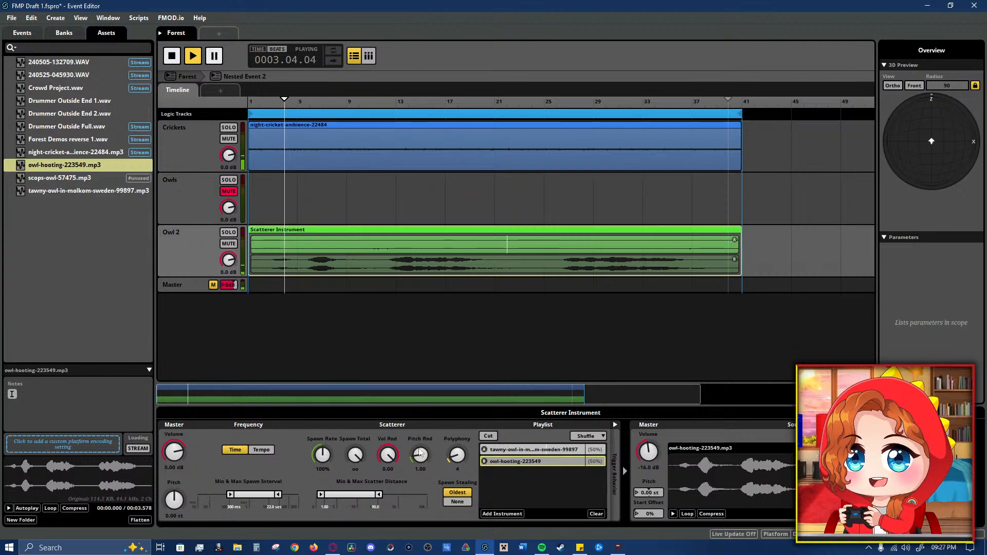
{"action": "left_click", "coordinate": [545, 451]}
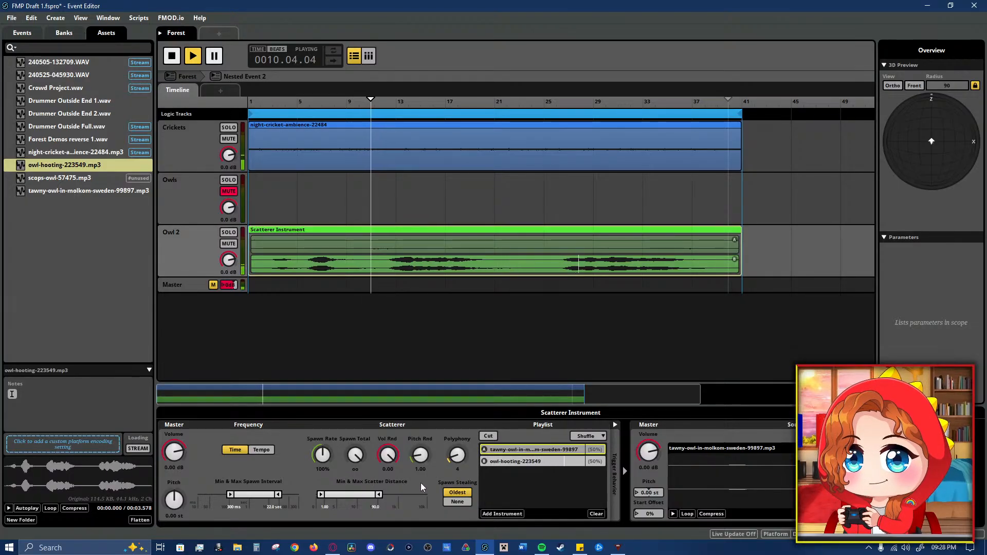
- Raise the Owl 2 track's reverb wet level to -11.0 dB, checking the sound with the track soloed
{"action": "left_click", "coordinate": [560, 464]}
{"action": "left_click", "coordinate": [564, 455]}
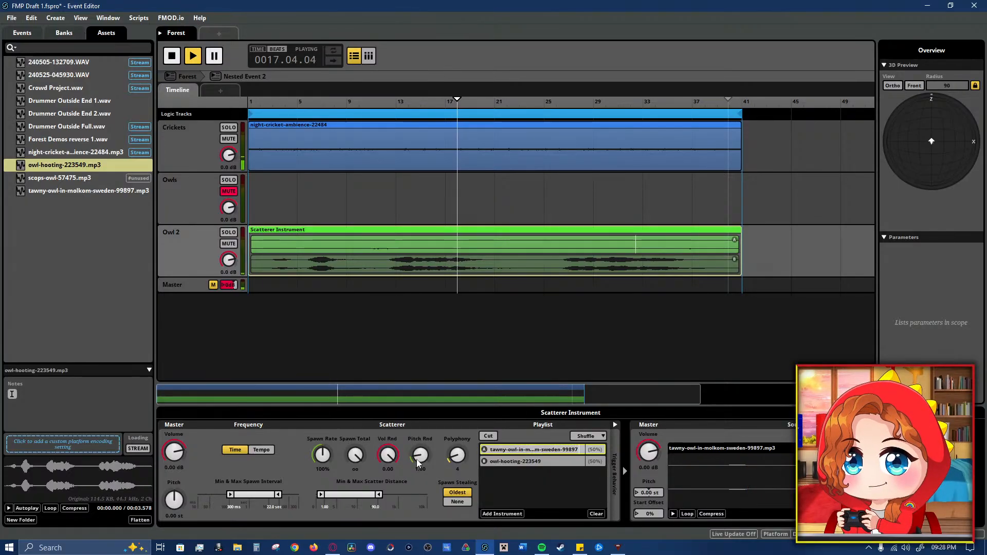
{"action": "left_click", "coordinate": [185, 253]}
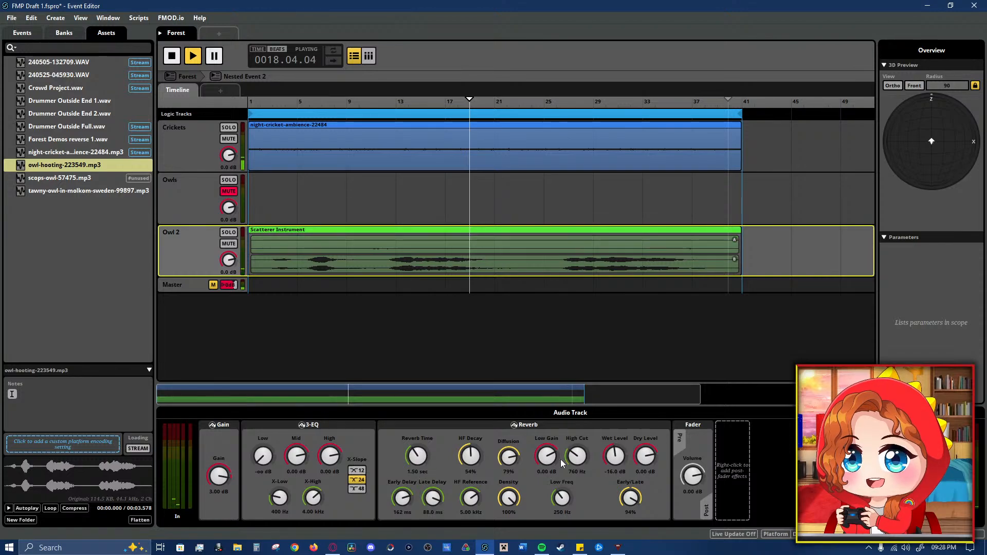
{"action": "left_click_drag", "start_coordinate": [600, 462], "coordinate": [600, 457]}
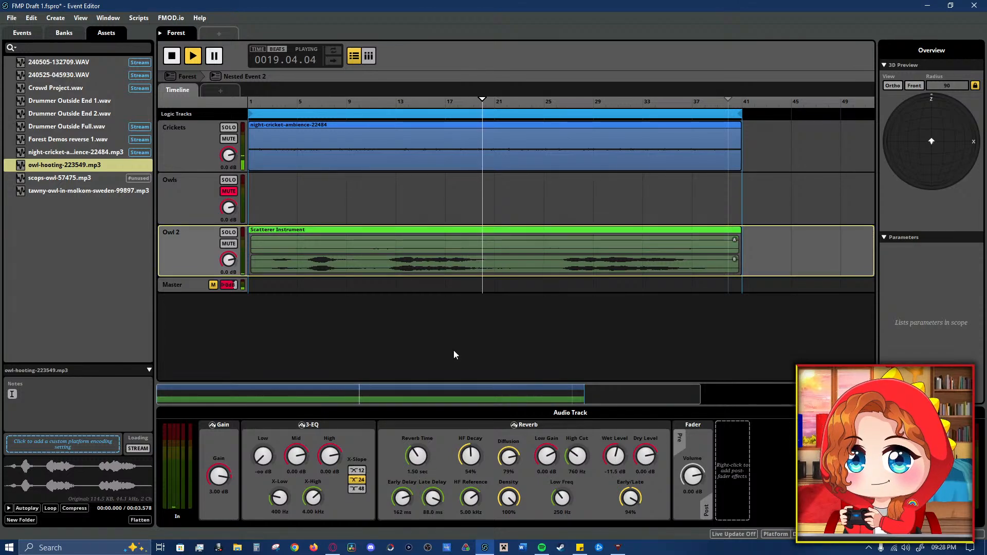
{"action": "left_click", "coordinate": [229, 232]}
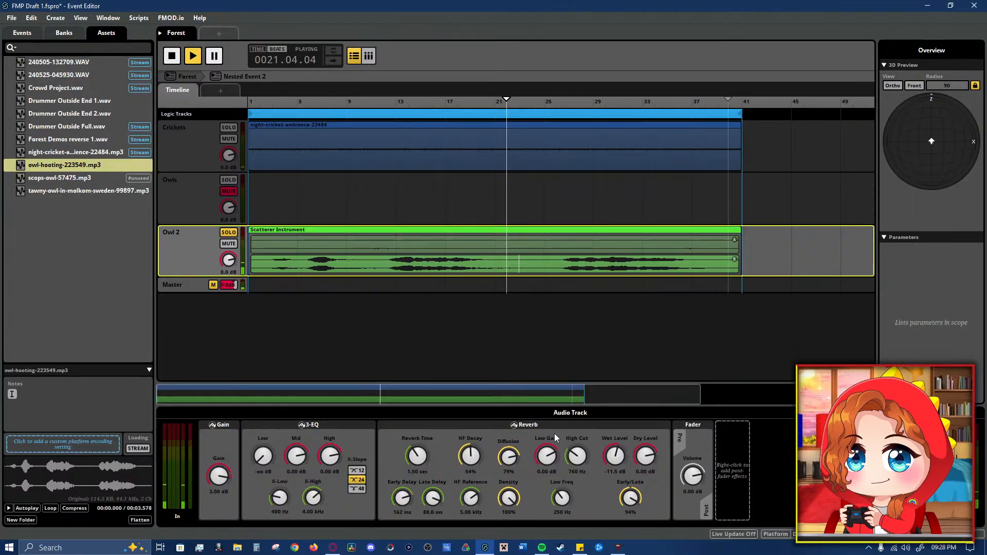
{"action": "left_click", "coordinate": [230, 235]}
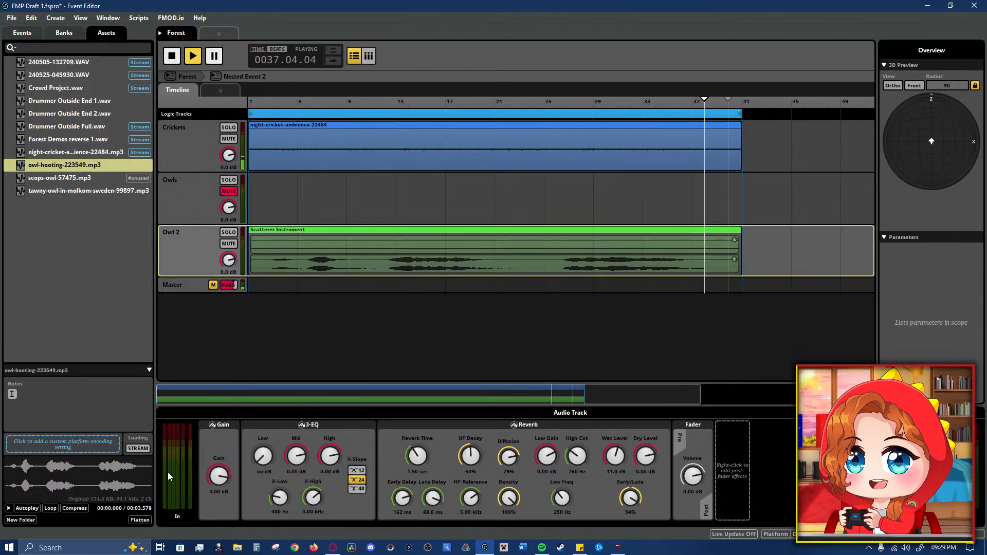
- Set the Owl 2 track's input format to stereo and go back to the parent Forest event
{"action": "right_click", "coordinate": [168, 472]}
{"action": "left_click", "coordinate": [209, 384]}
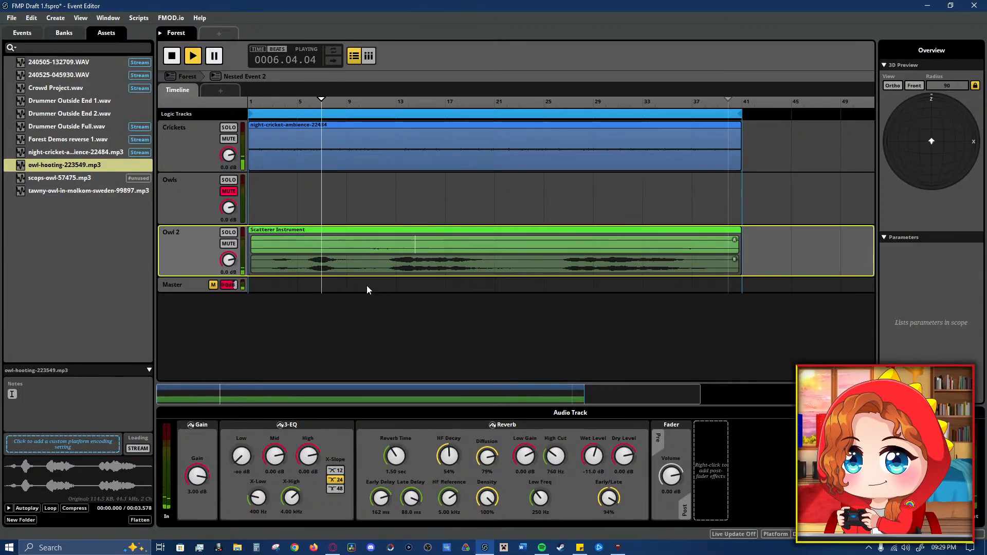
{"action": "left_click", "coordinate": [188, 77]}
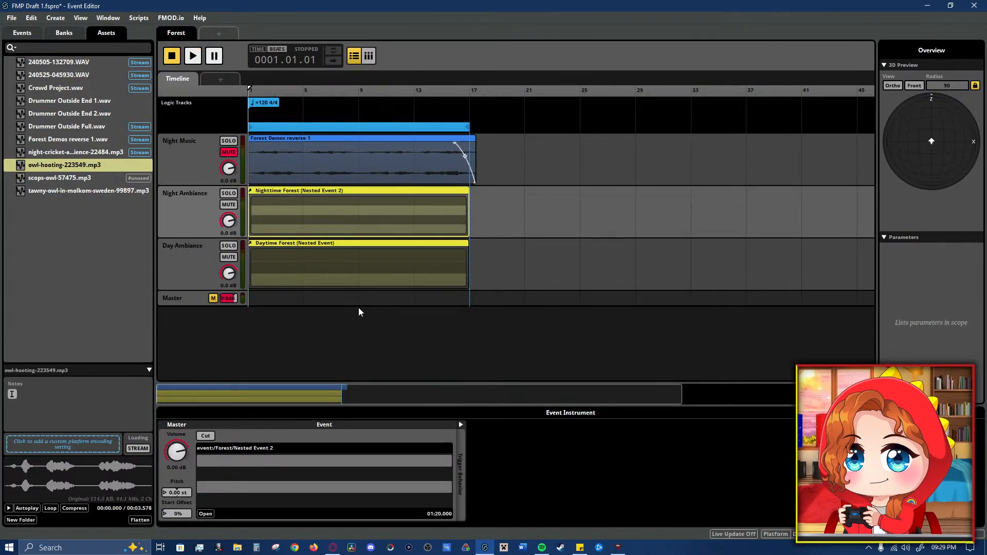
- Collapse the 3D Preview section of the Forest event's overview, leaving only the parameters section expanded
{"action": "left_click", "coordinate": [189, 231]}
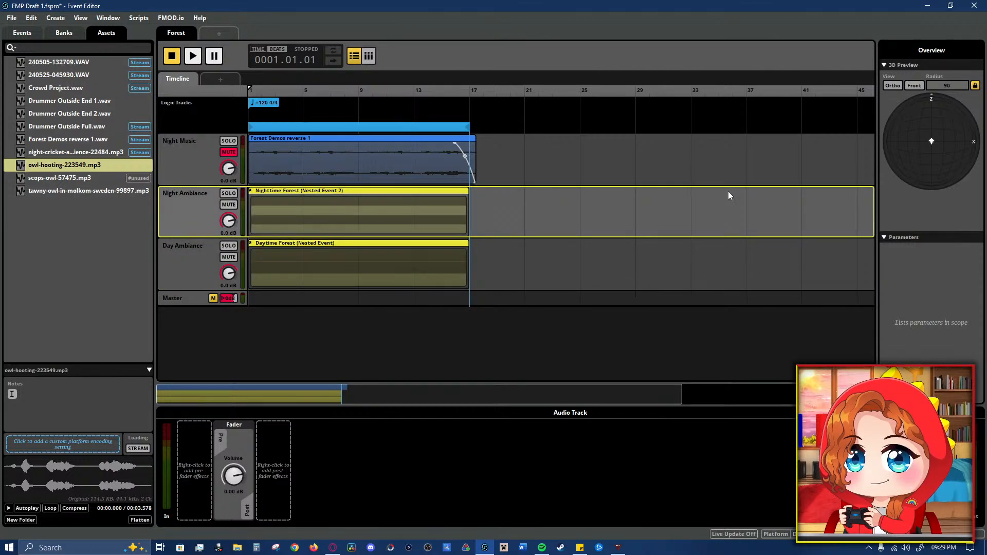
{"action": "left_click", "coordinate": [917, 276]}
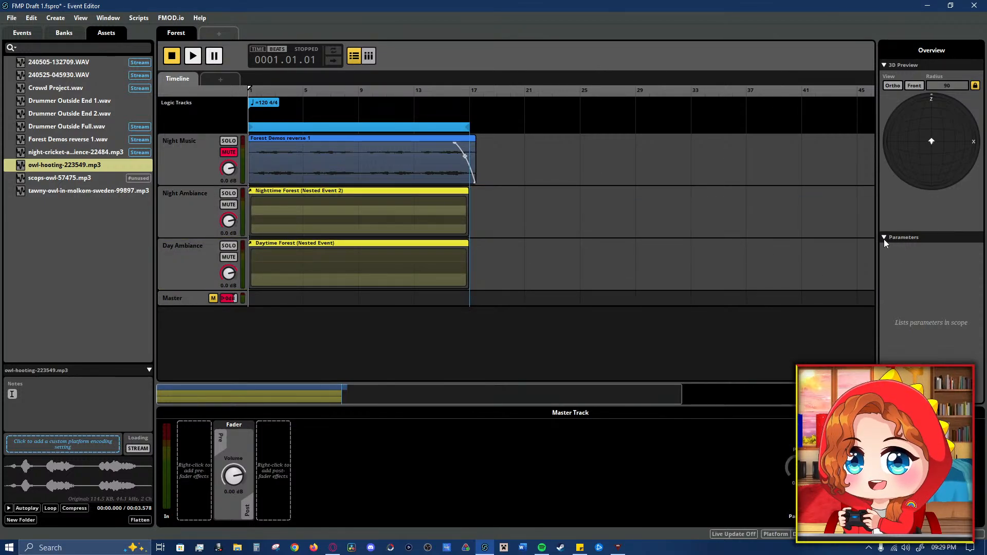
{"action": "left_click", "coordinate": [889, 64]}
{"action": "left_click", "coordinate": [891, 64]}
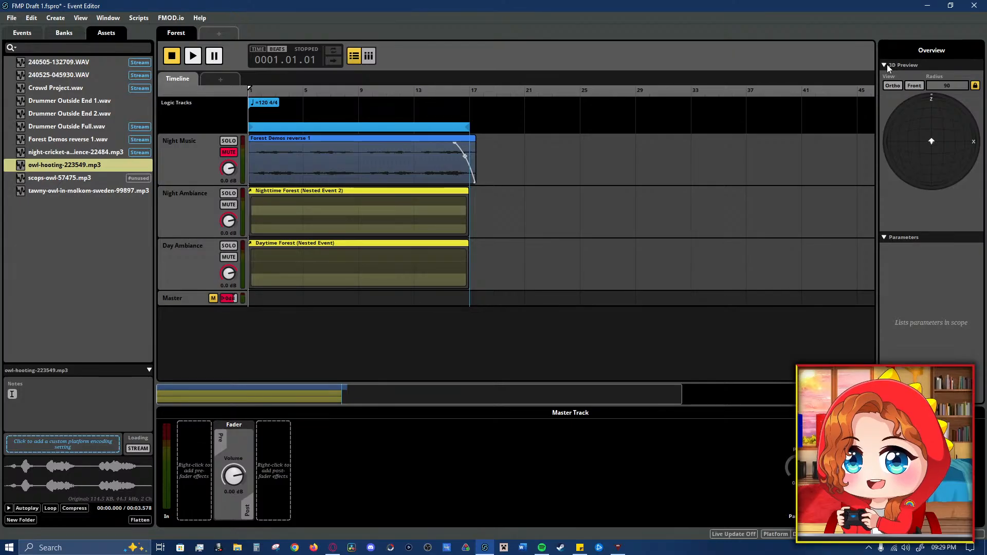
{"action": "left_click", "coordinate": [887, 64]}
{"action": "left_click", "coordinate": [184, 229]}
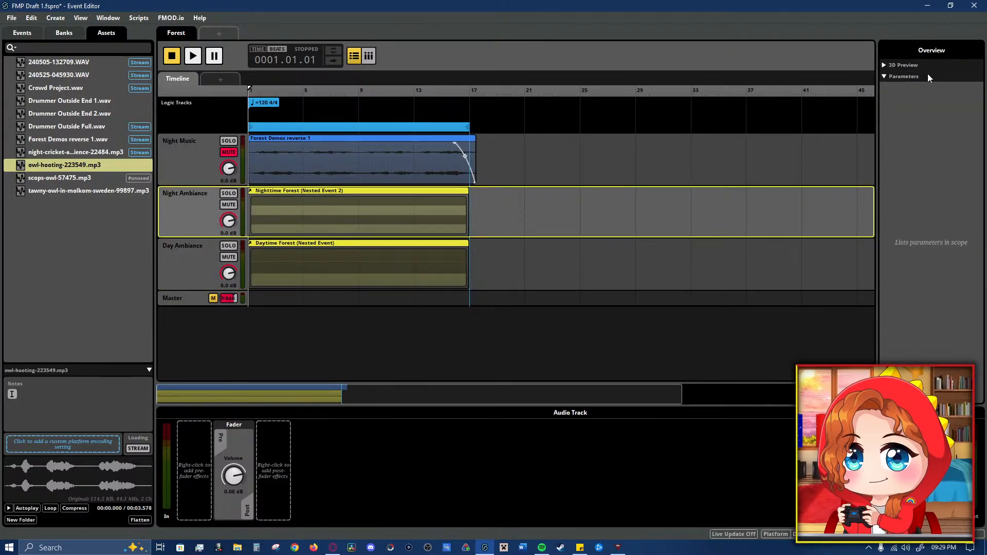
{"action": "left_click", "coordinate": [907, 65]}
{"action": "left_click", "coordinate": [906, 63]}
{"action": "left_click", "coordinate": [889, 65]}
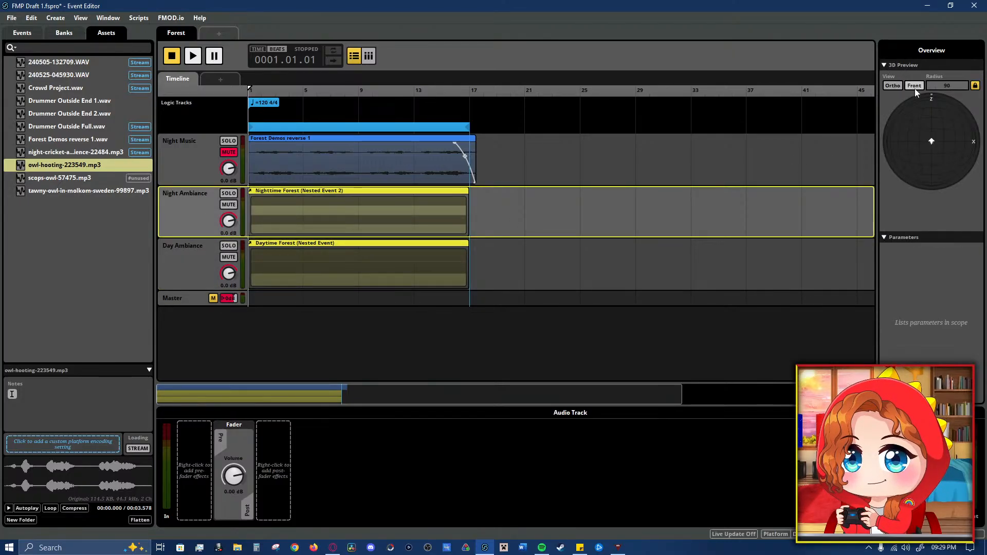
{"action": "double_click", "coordinate": [885, 65]}
{"action": "left_click", "coordinate": [885, 65]}
{"action": "left_click", "coordinate": [885, 65]}
{"action": "left_click", "coordinate": [884, 65]}
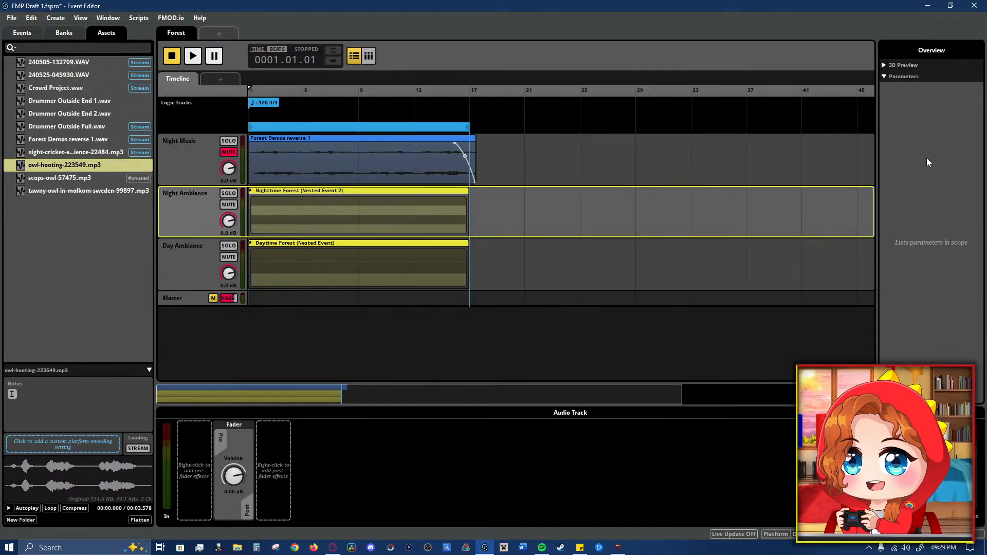
{"action": "left_click", "coordinate": [926, 165]}
{"action": "left_click", "coordinate": [194, 174]}
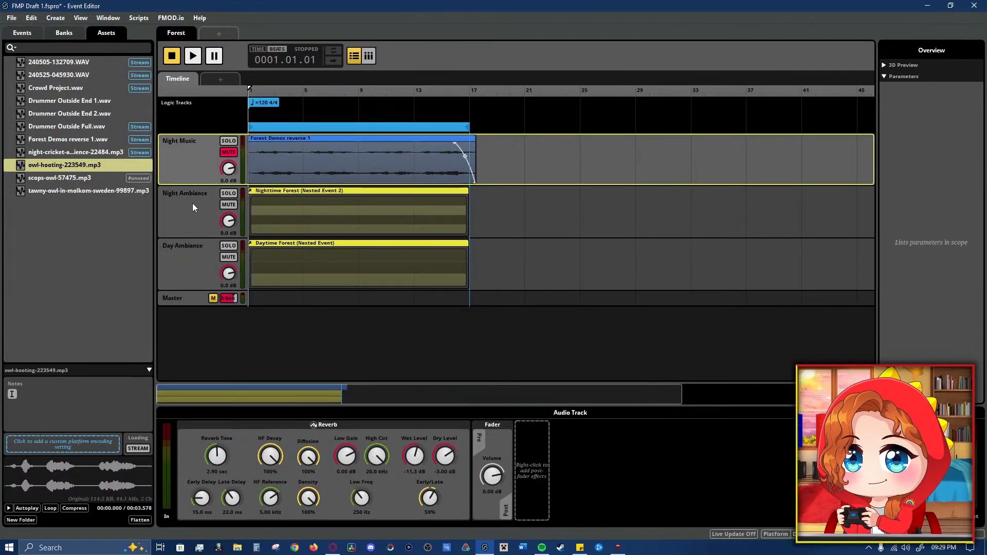
{"action": "left_click", "coordinate": [112, 203]}
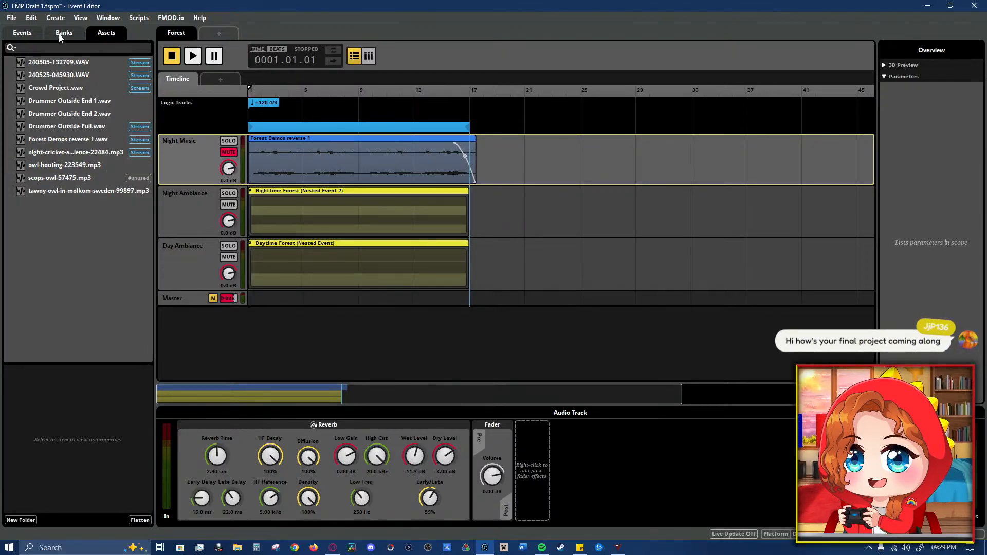
- Open the City event, play it and audition the Drums Distance parameter, returning it to 1.00
{"action": "left_click", "coordinate": [22, 33]}
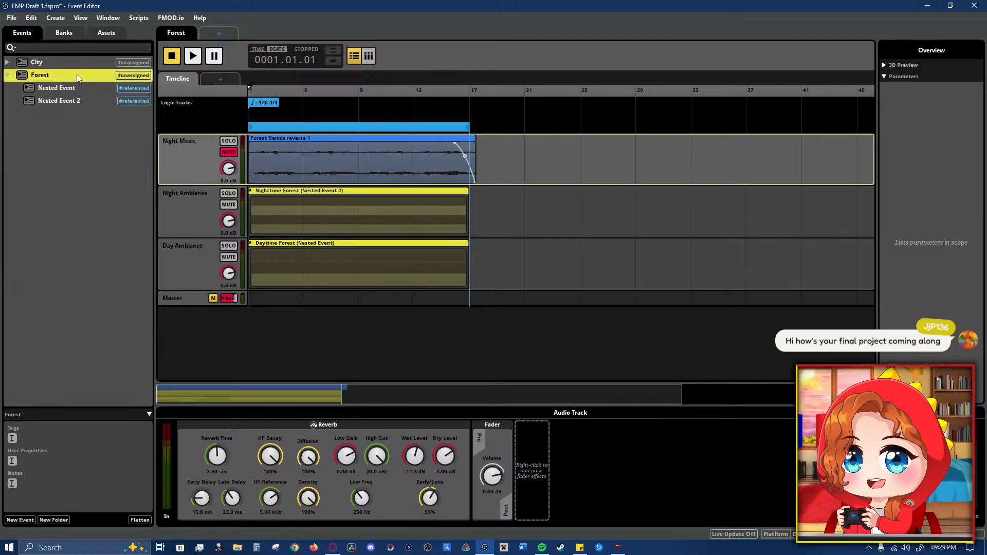
{"action": "left_click", "coordinate": [11, 78]}
{"action": "left_click", "coordinate": [64, 65]}
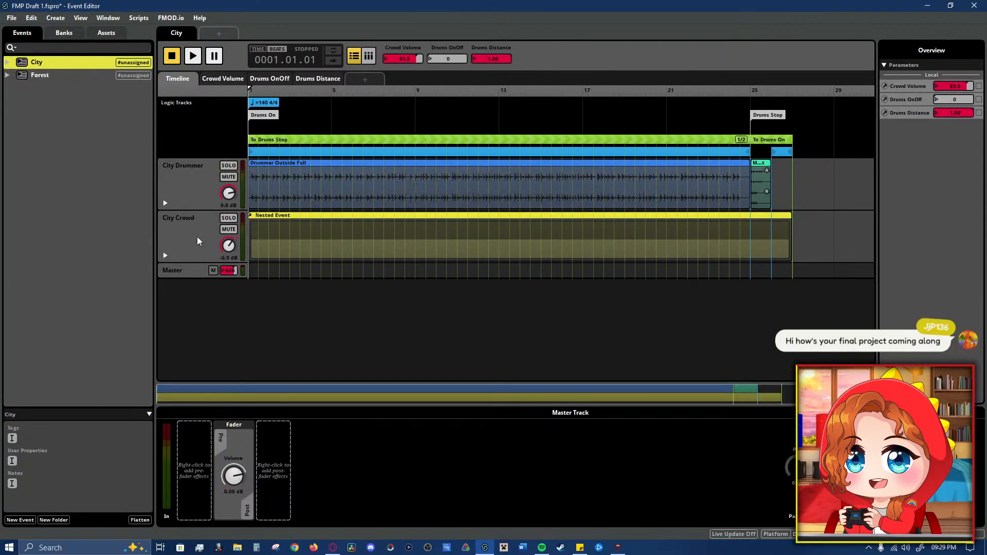
{"action": "key", "text": "space"}
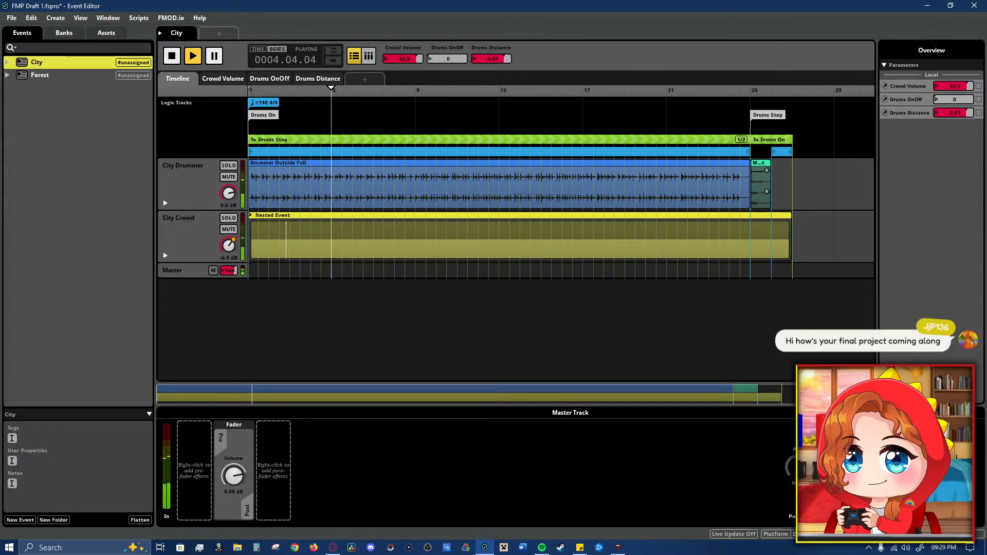
{"action": "mouse_move", "coordinate": [954, 112]}
{"action": "left_mouse_down"}
{"action": "mouse_move", "coordinate": [955, 155]}
{"action": "mouse_move", "coordinate": [954, 112]}
{"action": "left_mouse_up"}
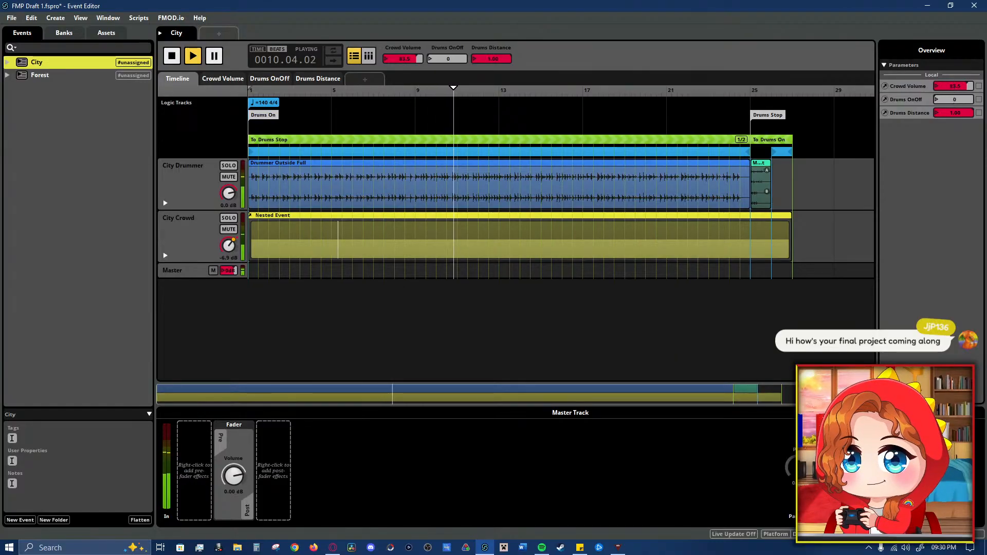
- Raise the City event's Crowd Volume parameter to about 92 and audition Drums OnOff at 1 and back at 0
{"action": "mouse_move", "coordinate": [954, 87]}
{"action": "left_mouse_down"}
{"action": "mouse_move", "coordinate": [955, 106]}
{"action": "mouse_move", "coordinate": [955, 87]}
{"action": "left_mouse_up"}
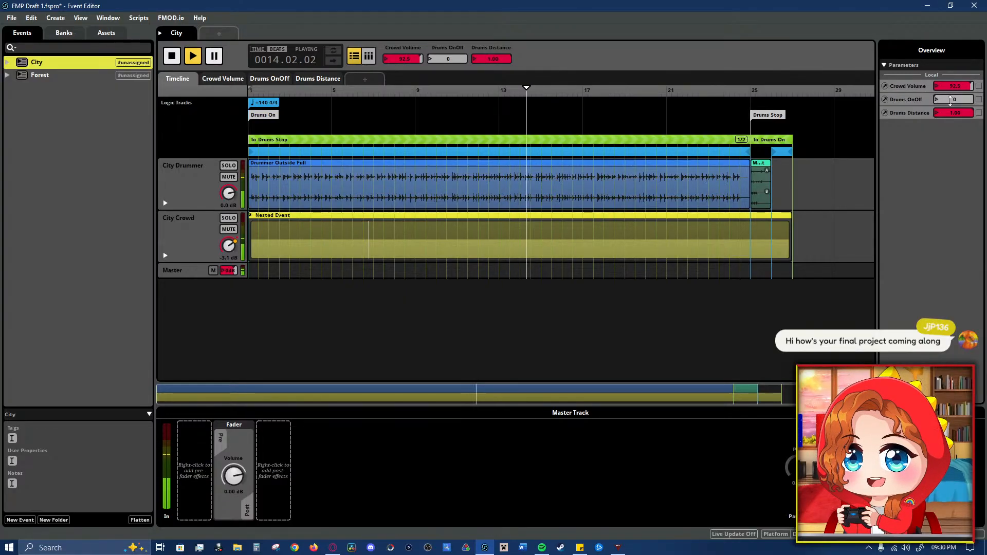
{"action": "left_click_drag", "start_coordinate": [950, 101], "coordinate": [957, 100]}
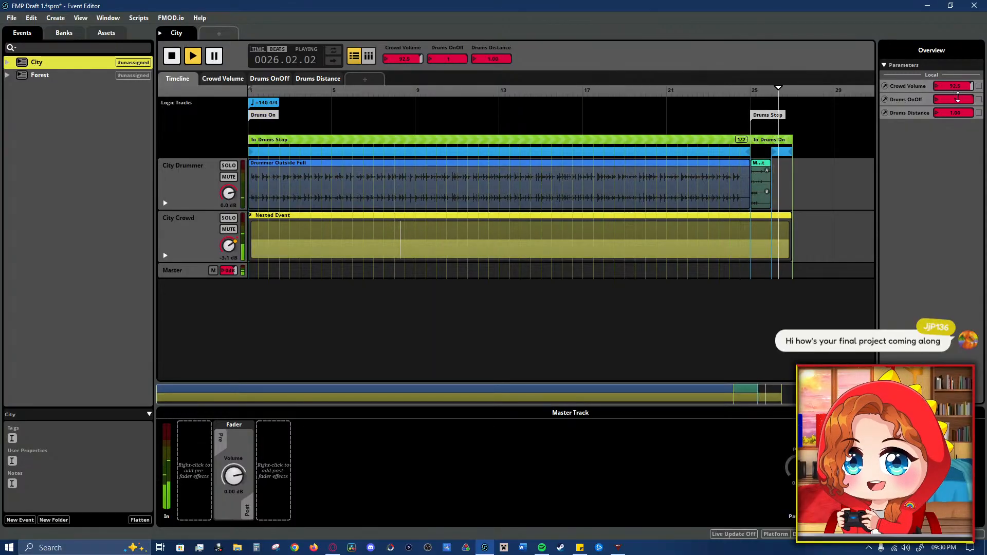
{"action": "left_click_drag", "start_coordinate": [957, 100], "coordinate": [938, 100]}
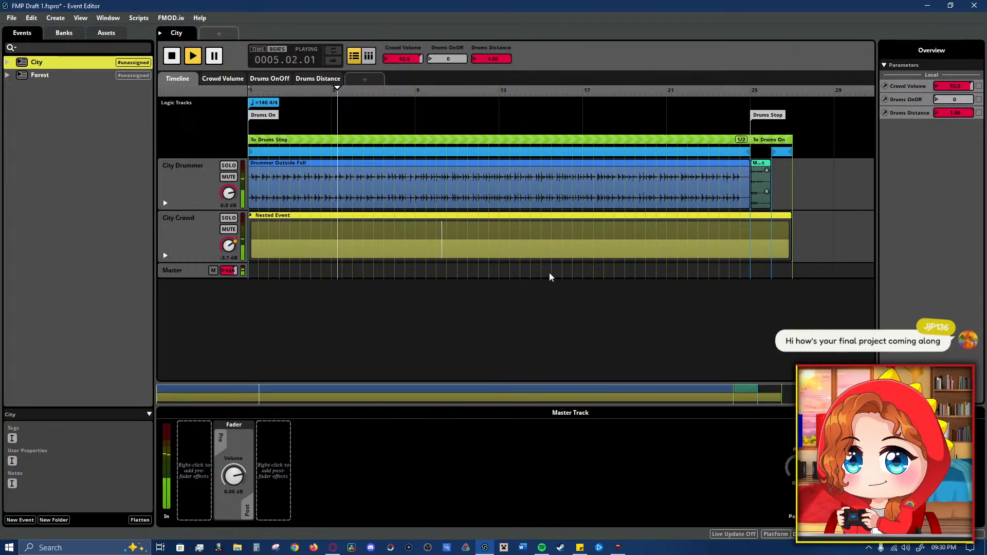
{"action": "key", "text": "space"}
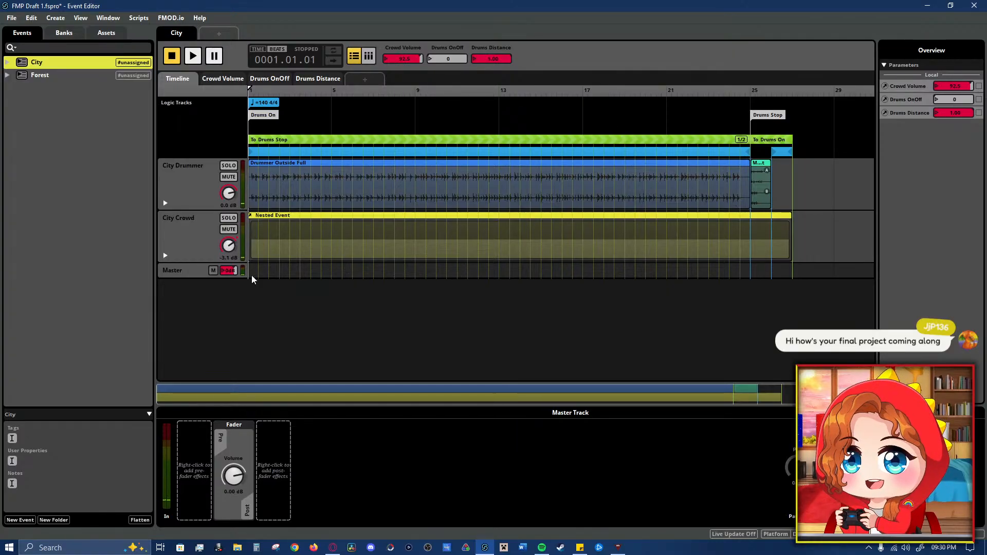
- Reopen the Forest event and shrink the Night Music track to its minimum height
{"action": "left_click", "coordinate": [57, 75]}
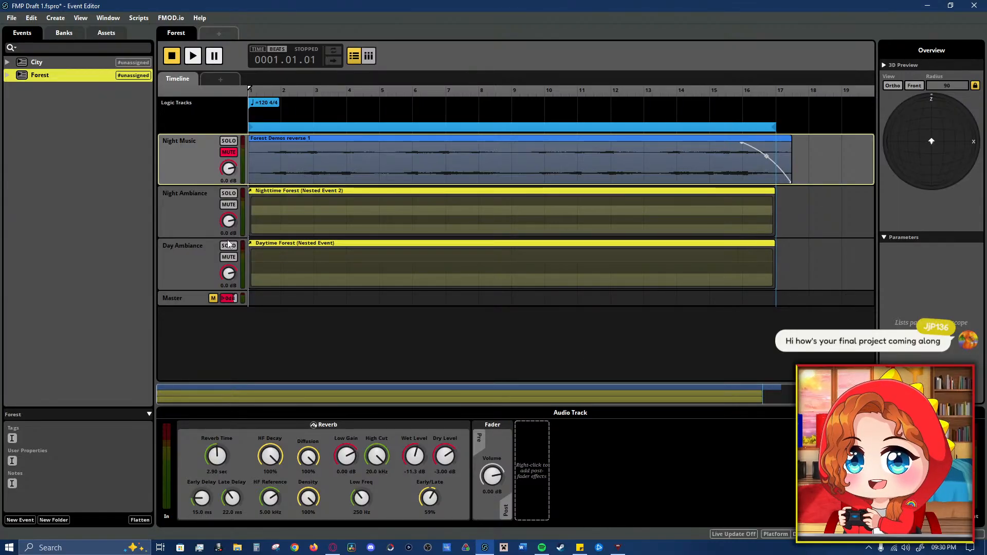
{"action": "left_click", "coordinate": [191, 164]}
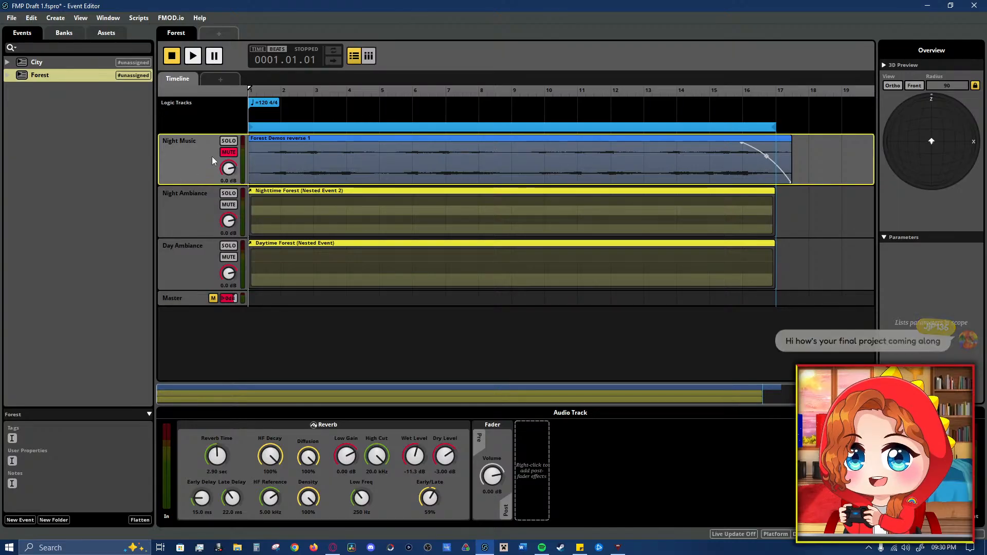
{"action": "left_click_drag", "start_coordinate": [203, 186], "coordinate": [208, 104]}
{"action": "left_click", "coordinate": [202, 180]}
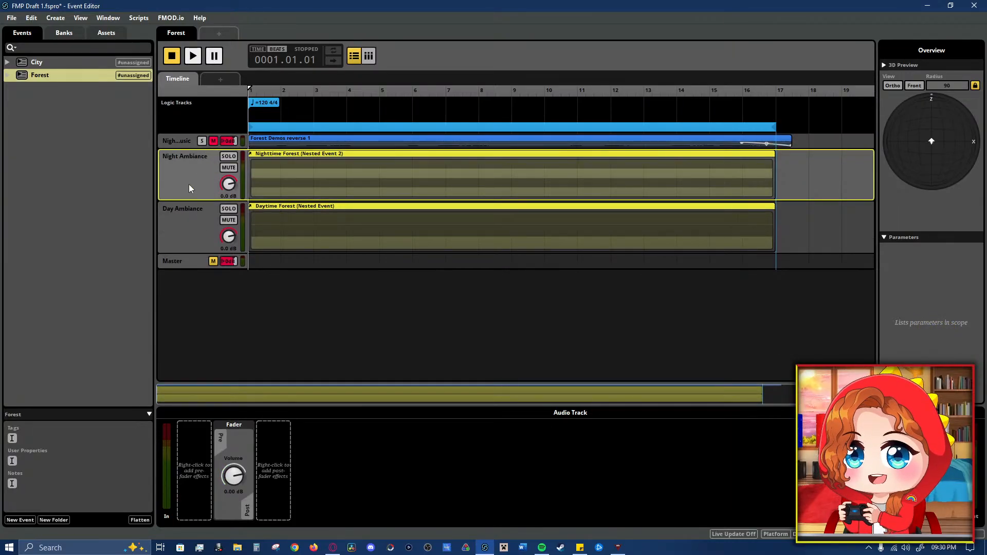
- Open the Daytime Forest nested event, play it and examine the EQ and reverb settings of the Daytime and Daytime 2 tracks
{"action": "left_click", "coordinate": [193, 222]}
{"action": "double_click", "coordinate": [310, 228]}
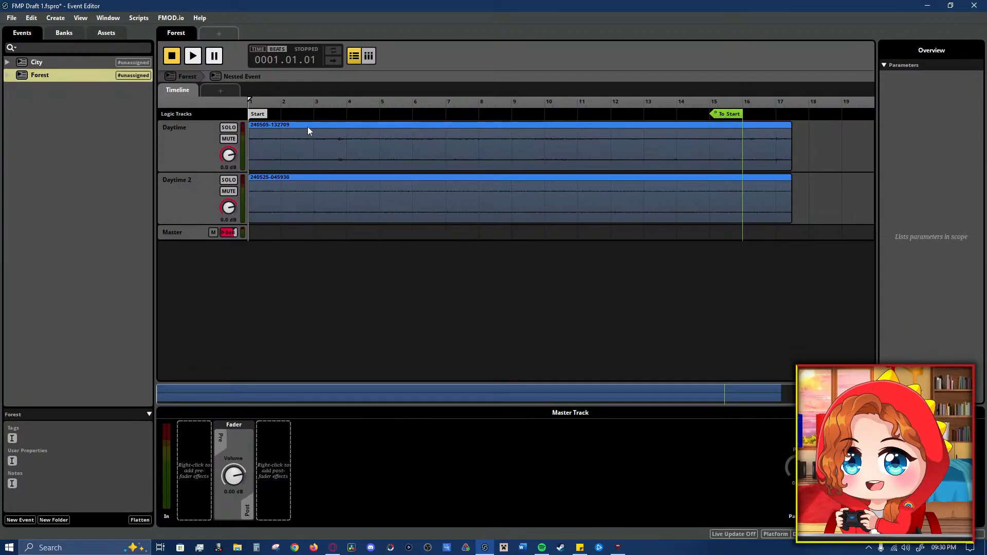
{"action": "key", "text": "space"}
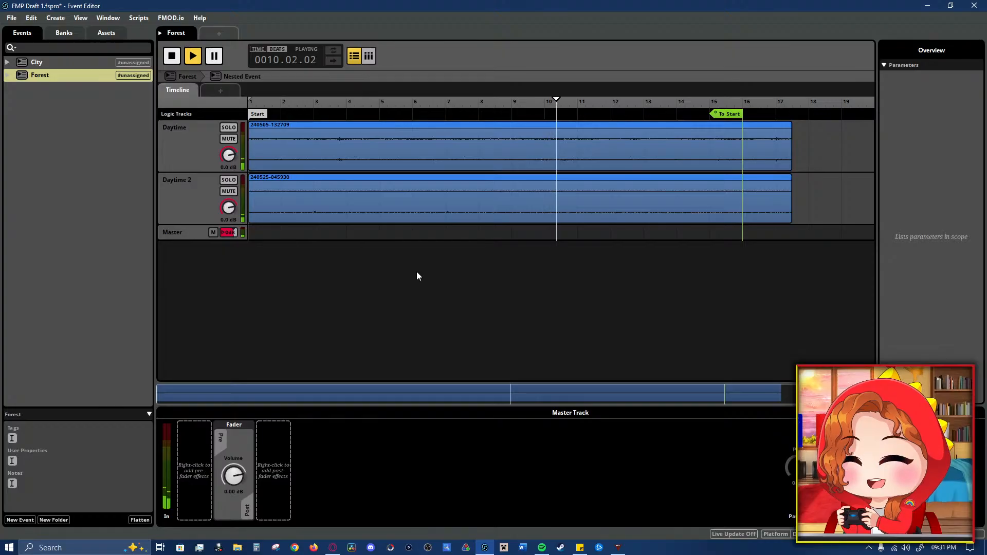
{"action": "left_click", "coordinate": [166, 191]}
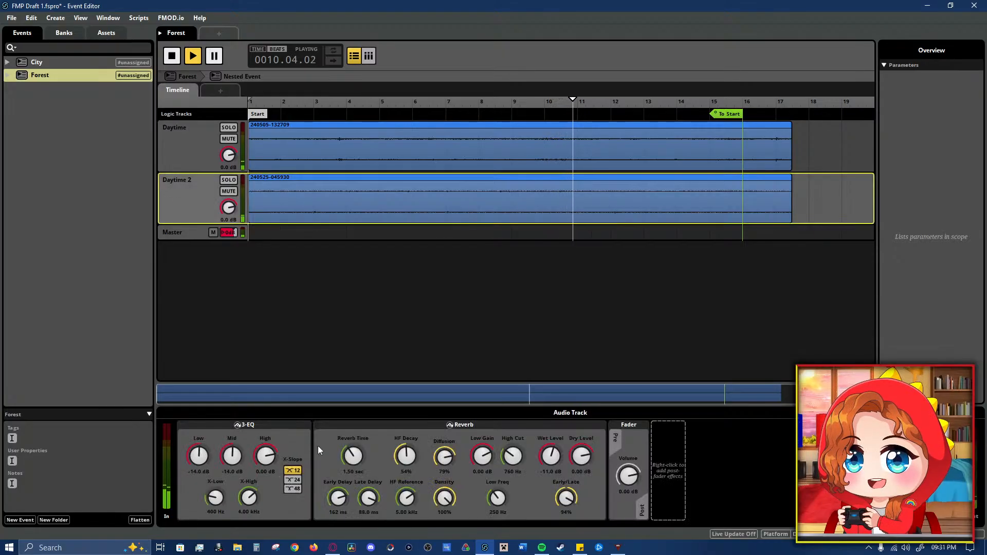
{"action": "left_click", "coordinate": [186, 151]}
{"action": "left_click", "coordinate": [190, 194]}
{"action": "left_click", "coordinate": [192, 144]}
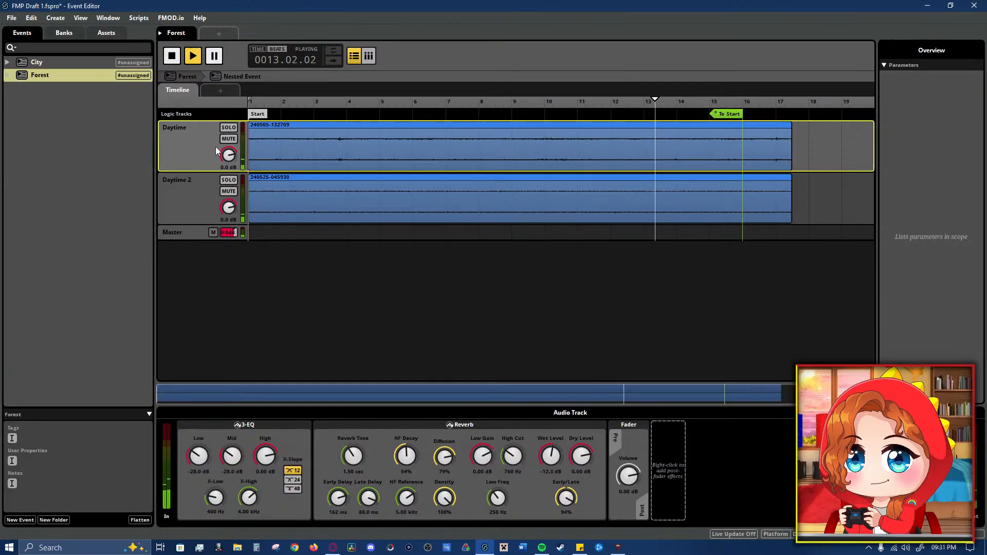
{"action": "mouse_move", "coordinate": [199, 457]}
{"action": "left_mouse_down"}
{"action": "mouse_move", "coordinate": [199, 410]}
{"action": "mouse_move", "coordinate": [199, 443]}
{"action": "left_mouse_up"}
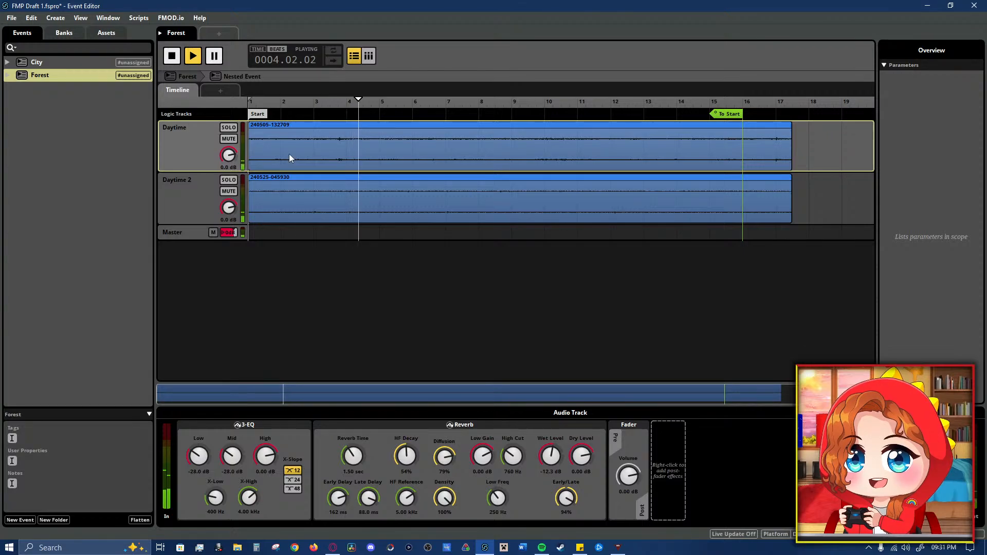
- Mute the Night Ambiance track in the parent Forest event and play the event with the 3D Preview section collapsed
{"action": "left_click", "coordinate": [184, 76]}
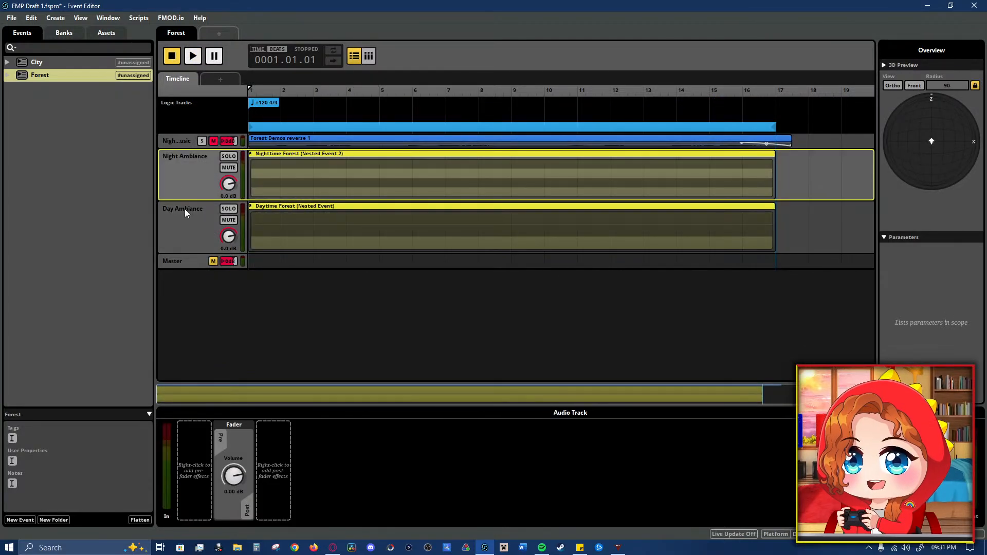
{"action": "left_click", "coordinate": [229, 168]}
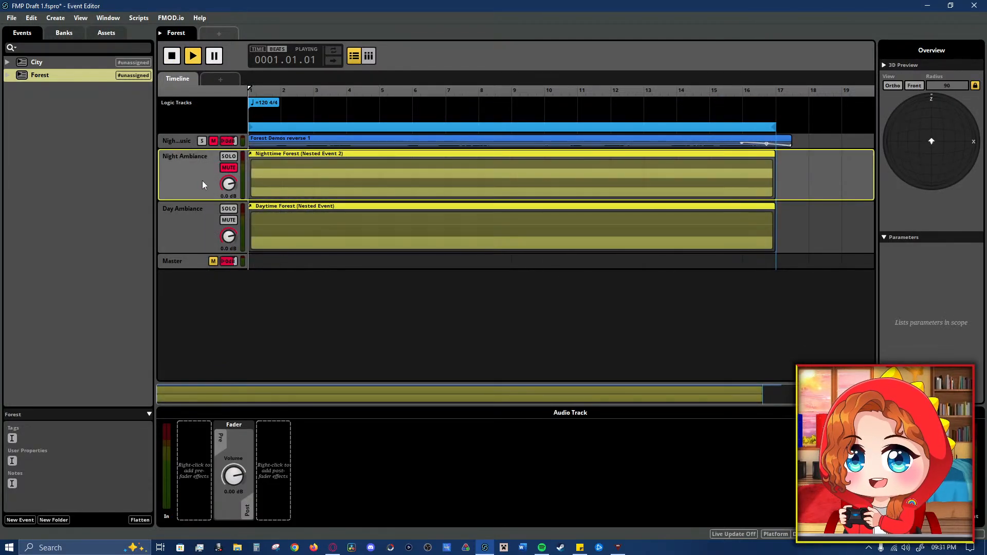
{"action": "key", "text": "space"}
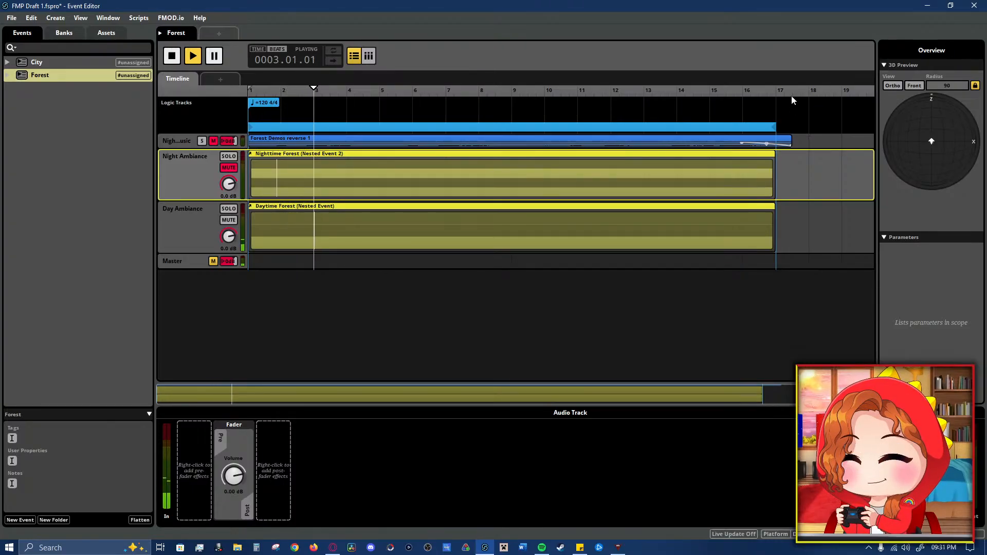
{"action": "left_click", "coordinate": [884, 65]}
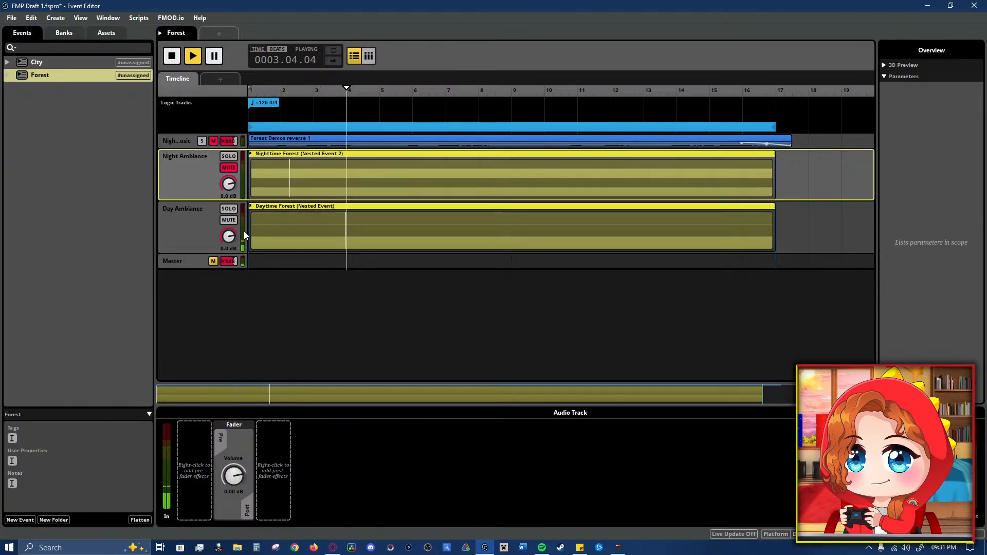
- Unmute the Night Ambiance track, mute the Day Ambiance track and play the Forest event
{"action": "key", "text": "space"}
{"action": "left_click", "coordinate": [203, 234]}
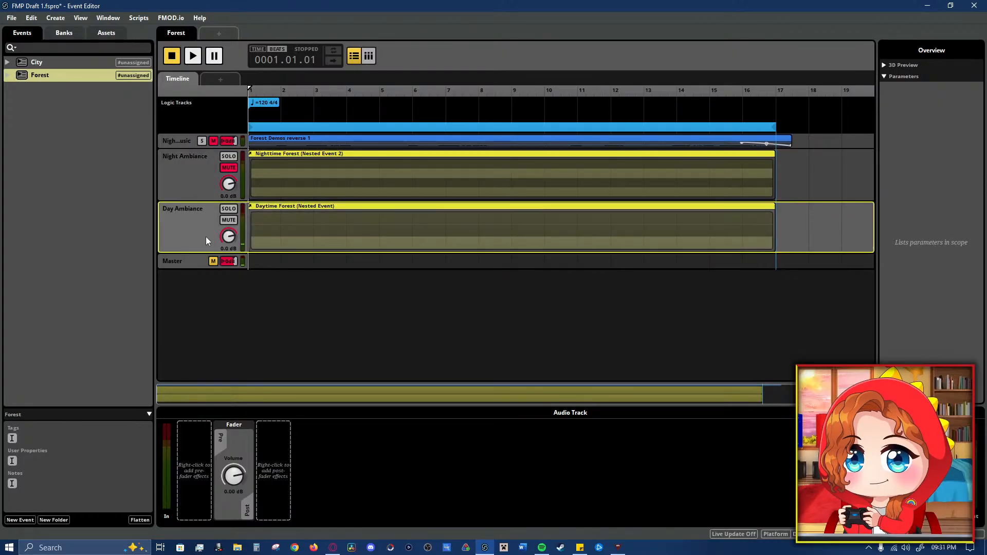
{"action": "left_click", "coordinate": [228, 175]}
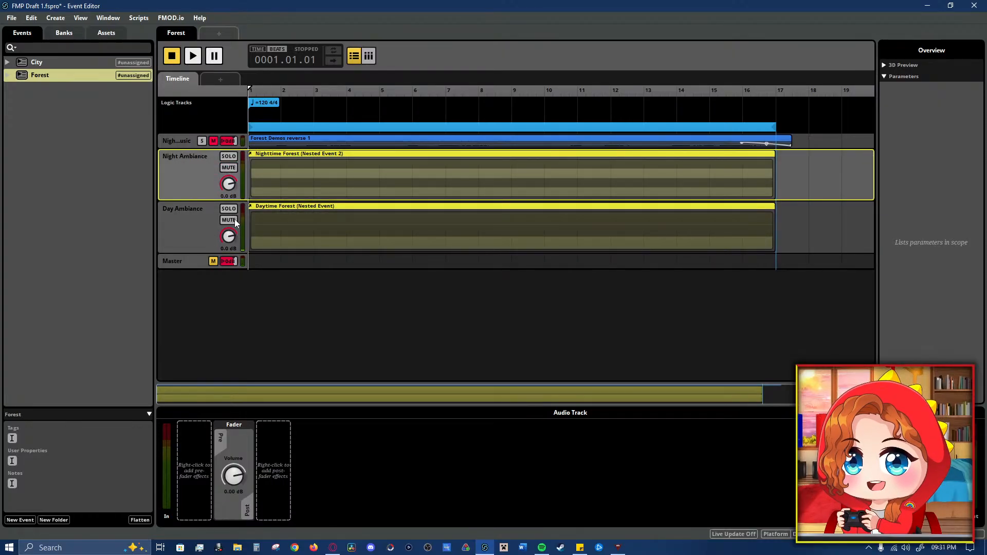
{"action": "key", "text": "space"}
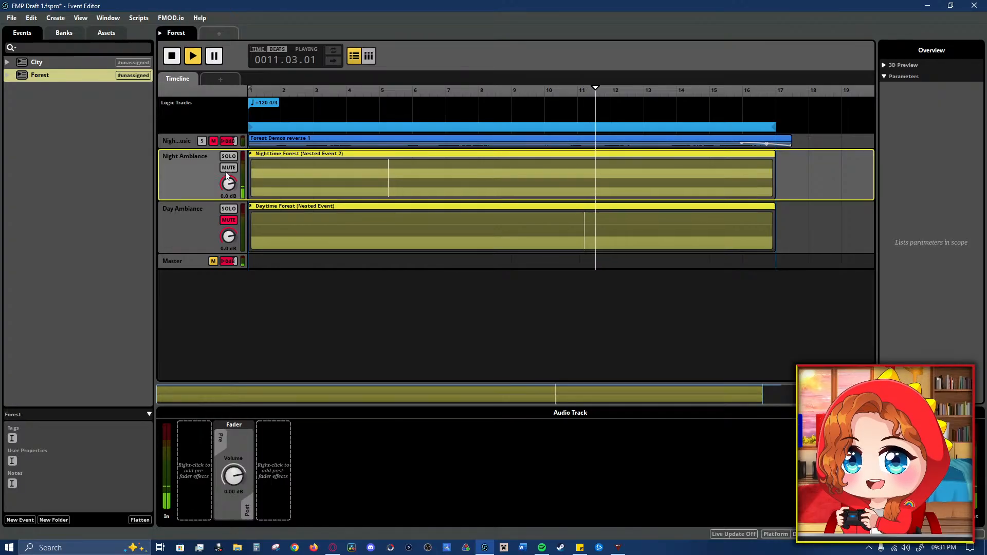
- Open the Nighttime Forest nested event, return to the parent Forest event and audition the night ambience again
{"action": "double_click", "coordinate": [278, 177]}
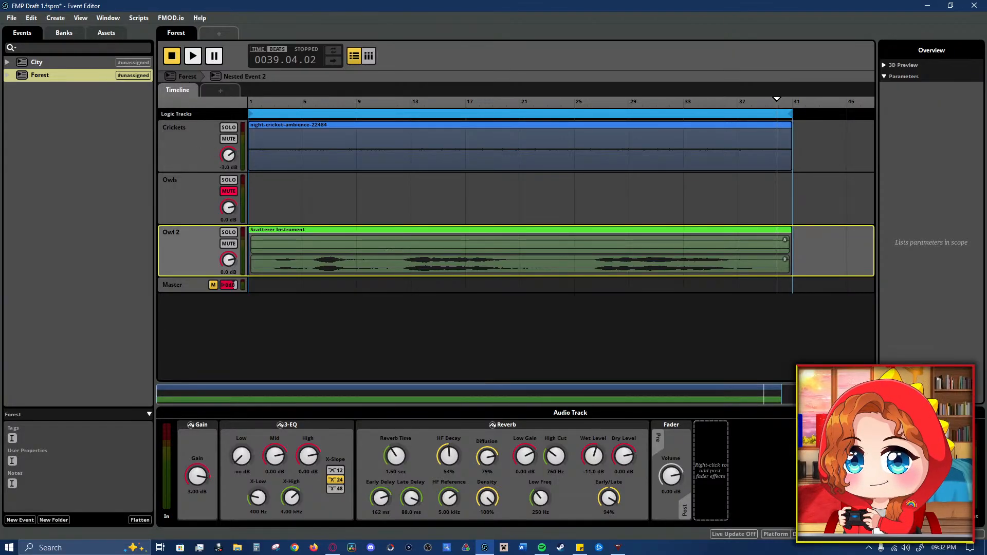
{"action": "left_click", "coordinate": [188, 76]}
{"action": "key", "text": "space"}
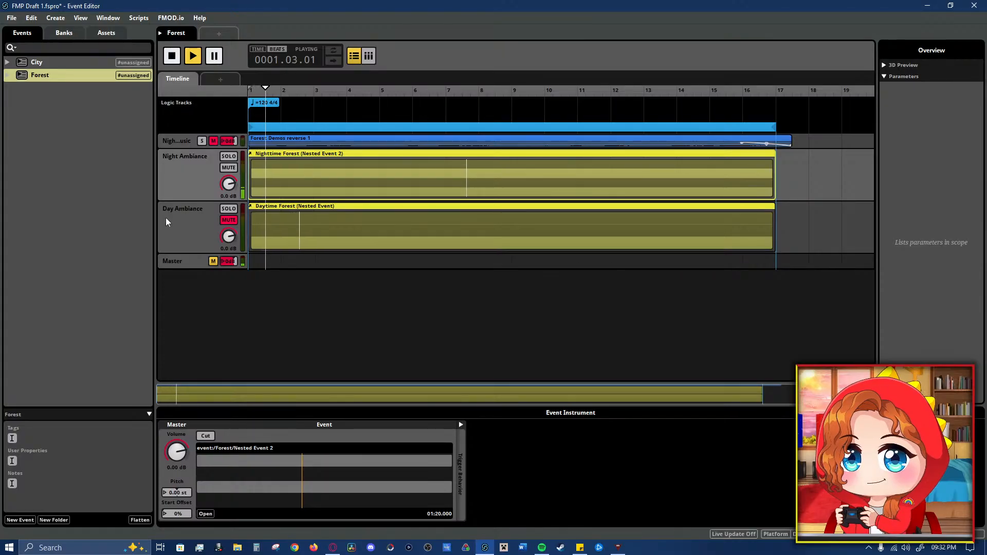
{"action": "mouse_move", "coordinate": [227, 185]}
{"action": "left_mouse_down"}
{"action": "mouse_move", "coordinate": [227, 178]}
{"action": "mouse_move", "coordinate": [227, 185]}
{"action": "left_mouse_up"}
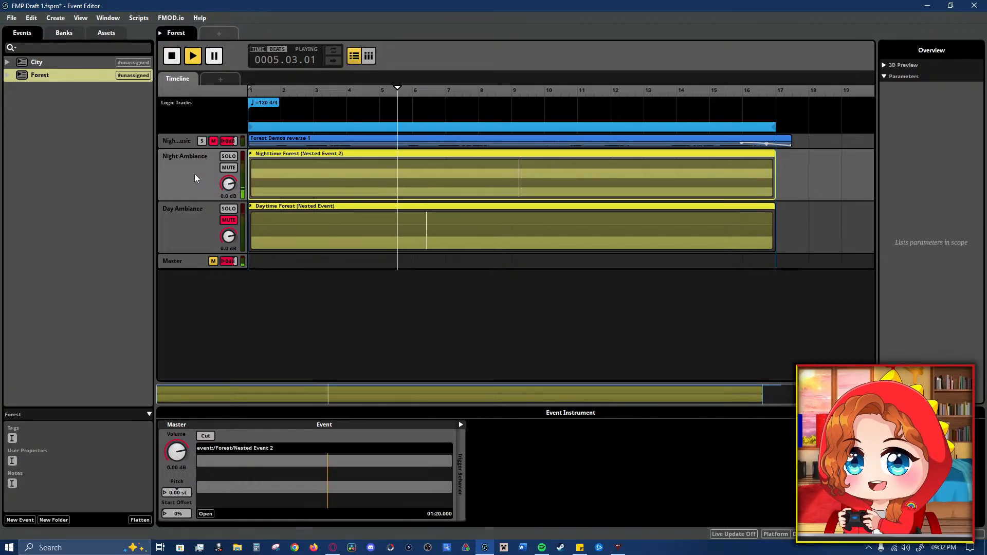
- Audition the Day Ambiance track with Night Ambiance muted, and leave both tracks unmuted
{"action": "key", "text": "space"}
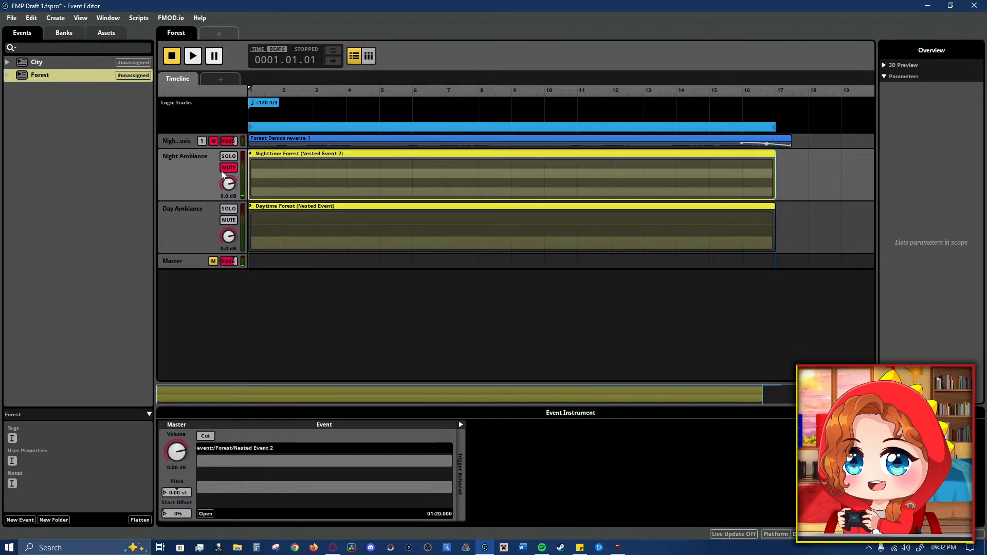
{"action": "key", "text": "space"}
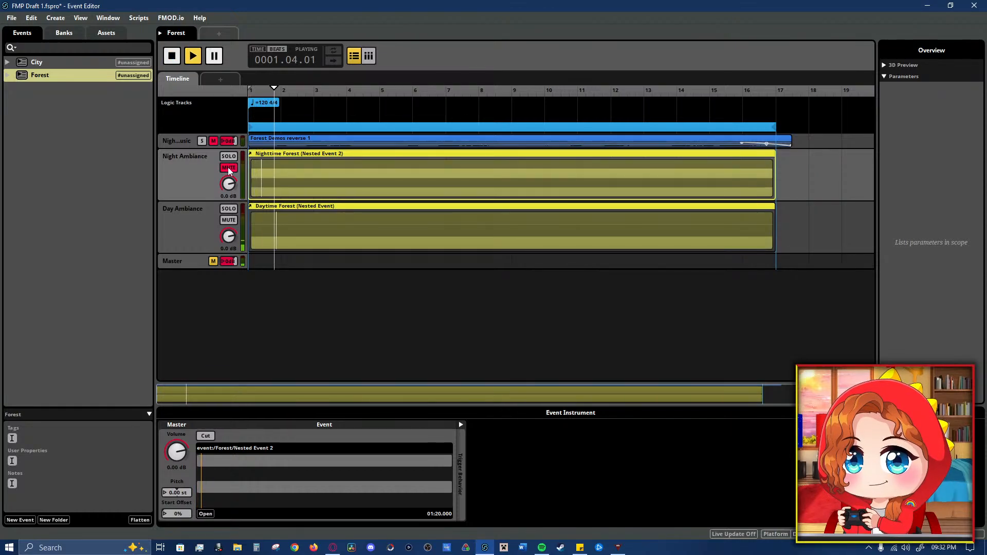
{"action": "key", "text": "space"}
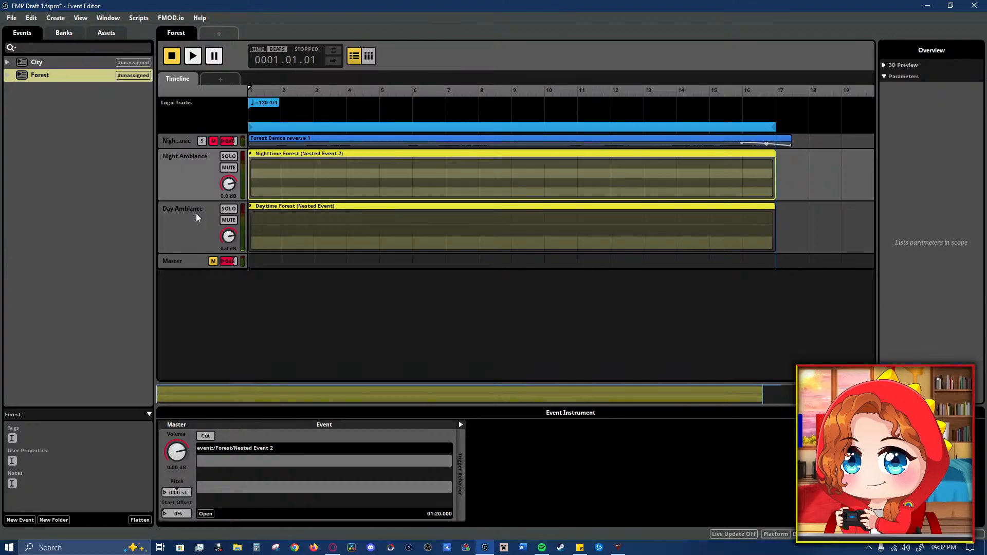
- Add a parameter sheet to the Forest event for a new User: Discrete parameter with a range of 0 to 1
{"action": "left_click", "coordinate": [192, 190]}
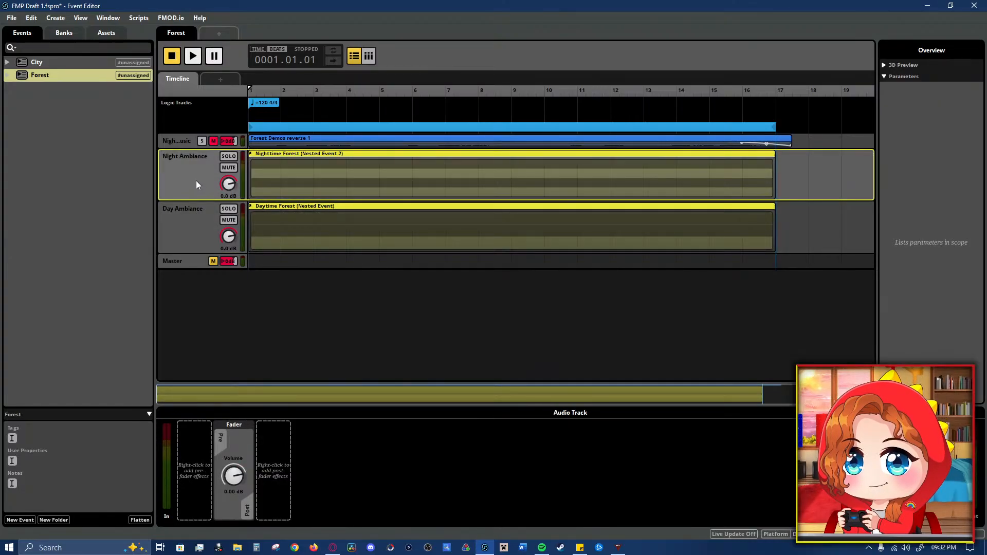
{"action": "left_click", "coordinate": [220, 80]}
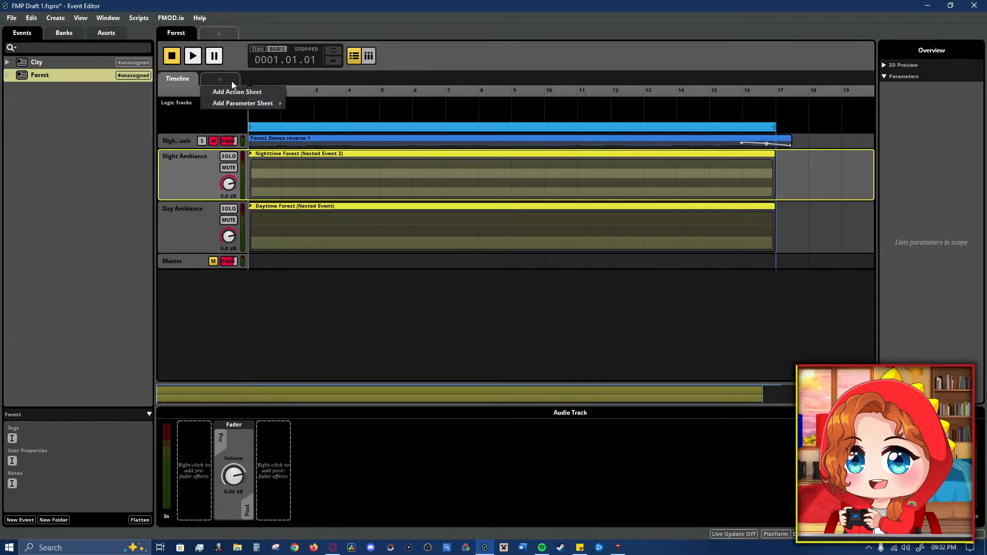
{"action": "mouse_move", "coordinate": [252, 105]}
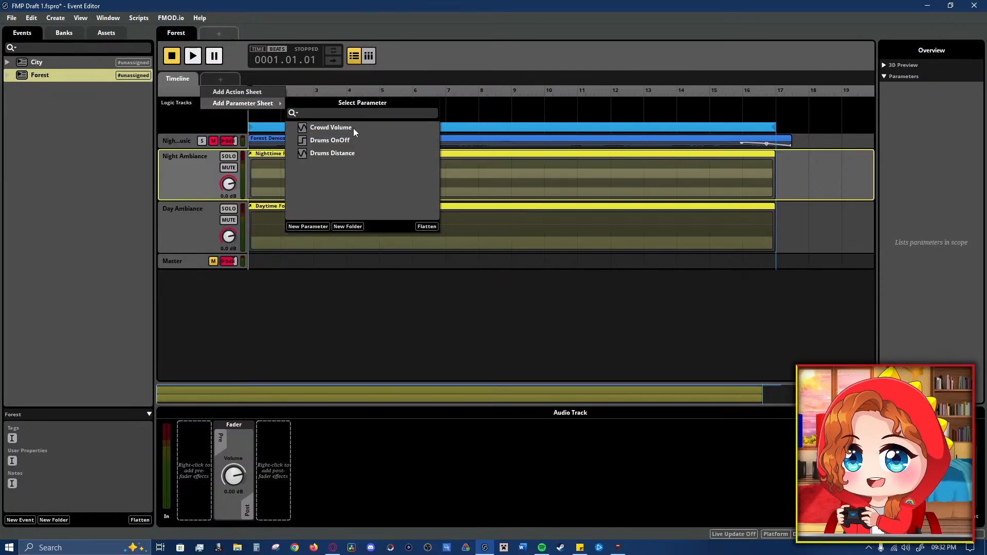
{"action": "left_click", "coordinate": [308, 227]}
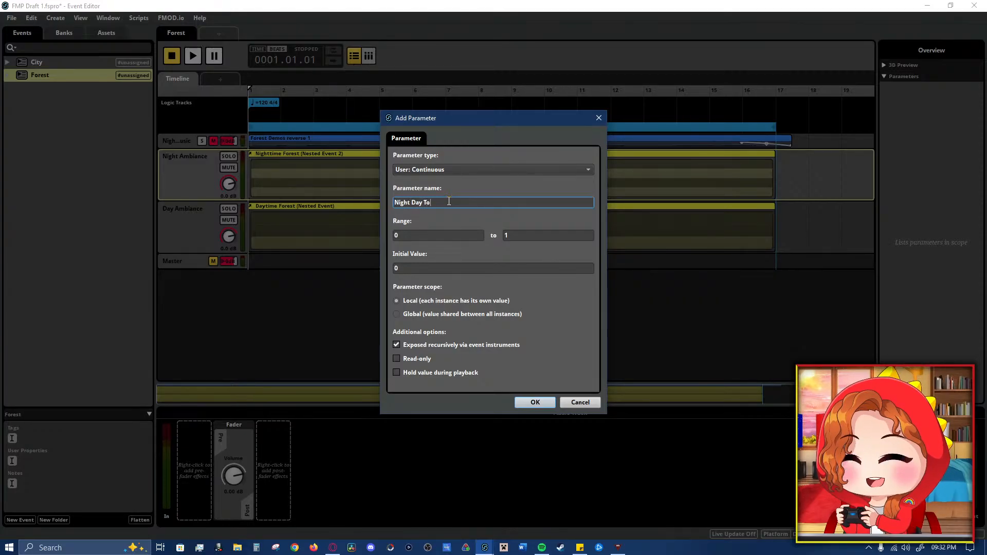
{"action": "left_click", "coordinate": [440, 174]}
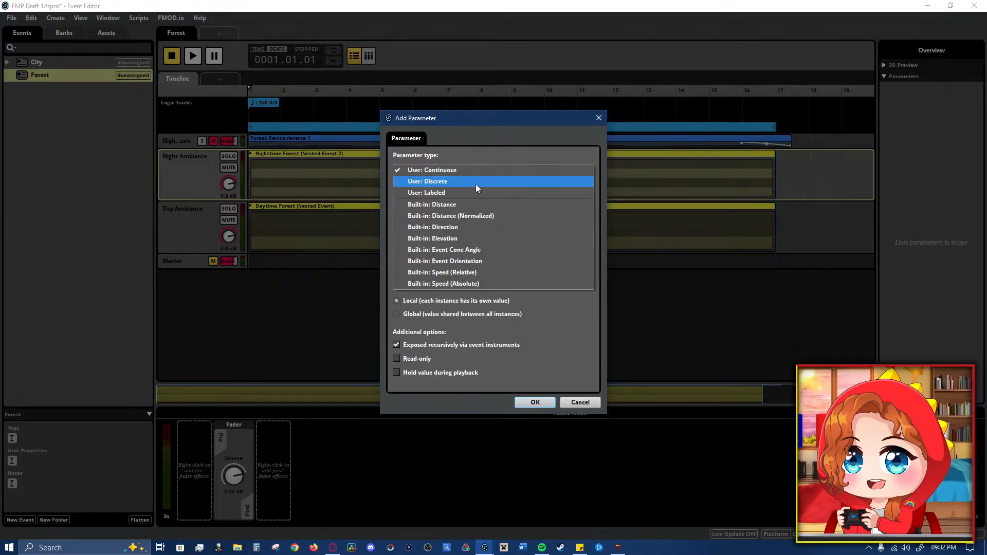
{"action": "left_click", "coordinate": [476, 183]}
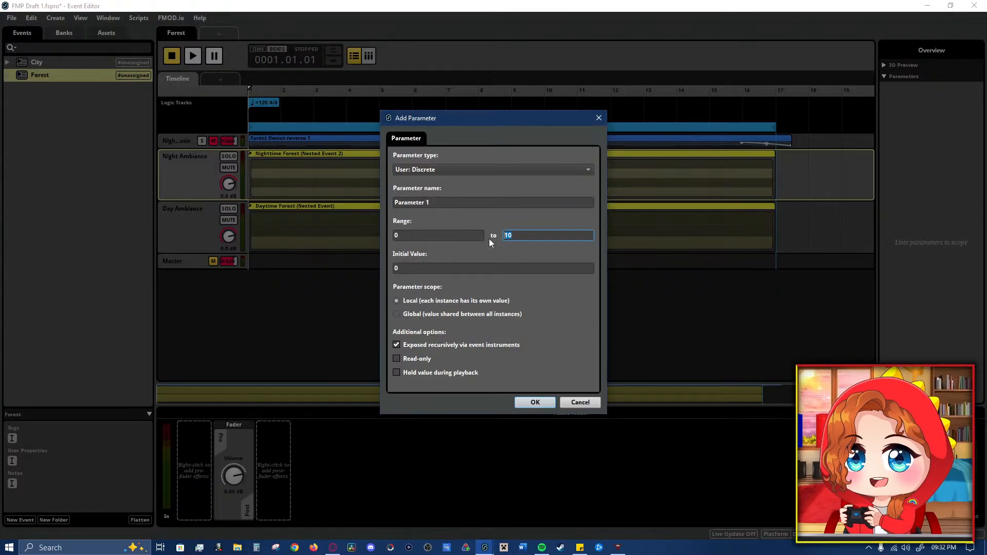
{"action": "type", "text": "1"}
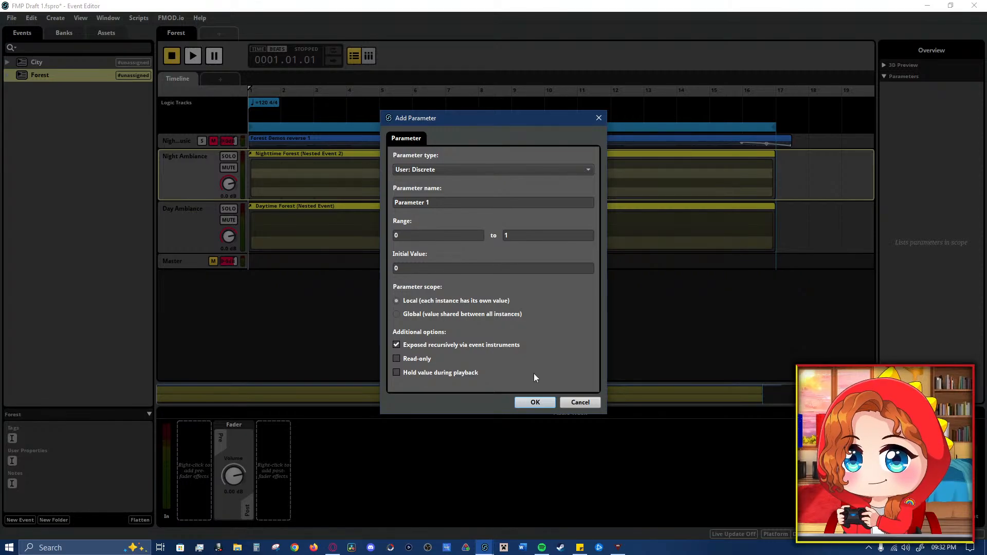
{"action": "left_click", "coordinate": [534, 403]}
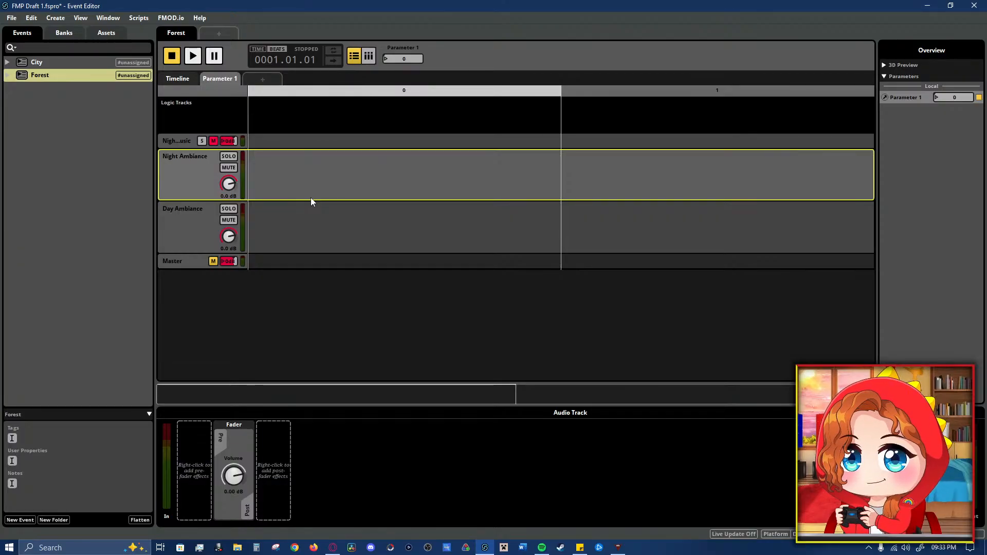
{"action": "right_click", "coordinate": [980, 101]}
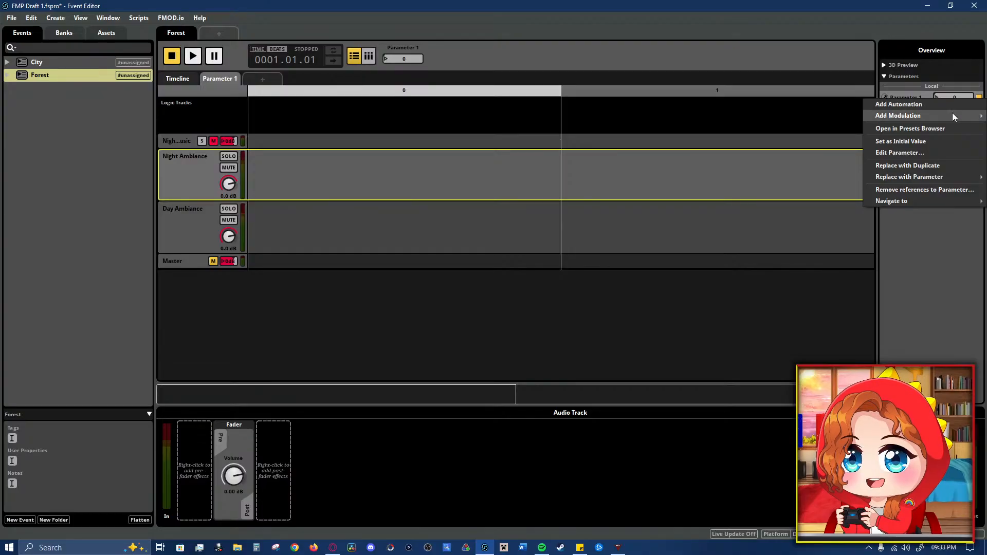
{"action": "mouse_move", "coordinate": [953, 117]}
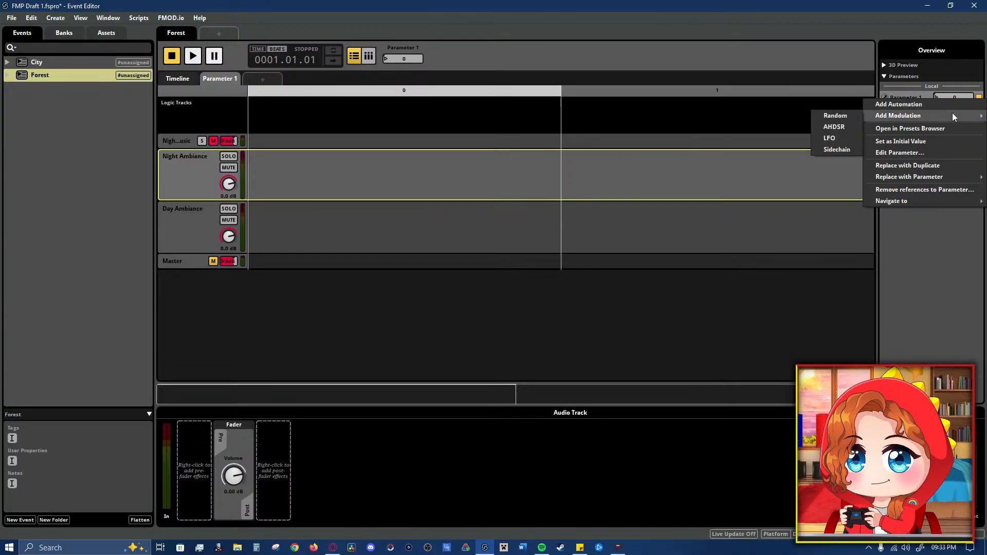
{"action": "left_click", "coordinate": [940, 262]}
- Automate the Night Ambiance track's volume against Parameter 1, with -oo dB at value 0 and 0.00 dB at value 1
{"action": "left_click", "coordinate": [428, 176]}
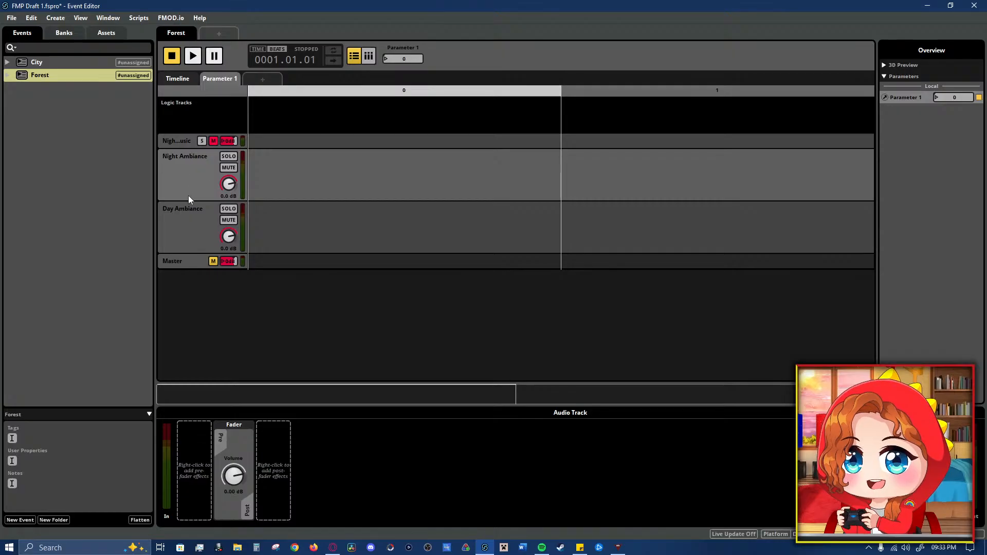
{"action": "right_click", "coordinate": [228, 185]}
{"action": "left_click", "coordinate": [267, 190]}
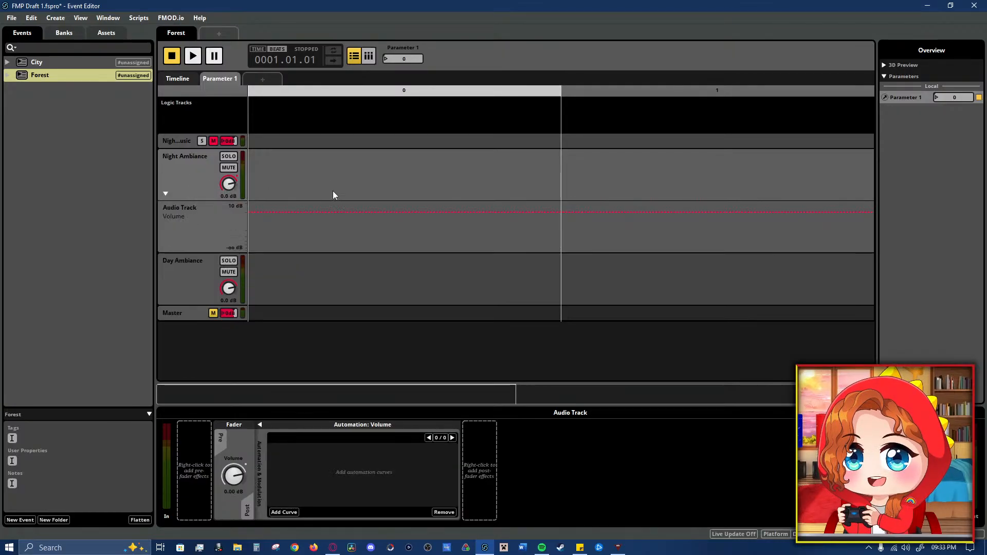
{"action": "left_click", "coordinate": [405, 211]}
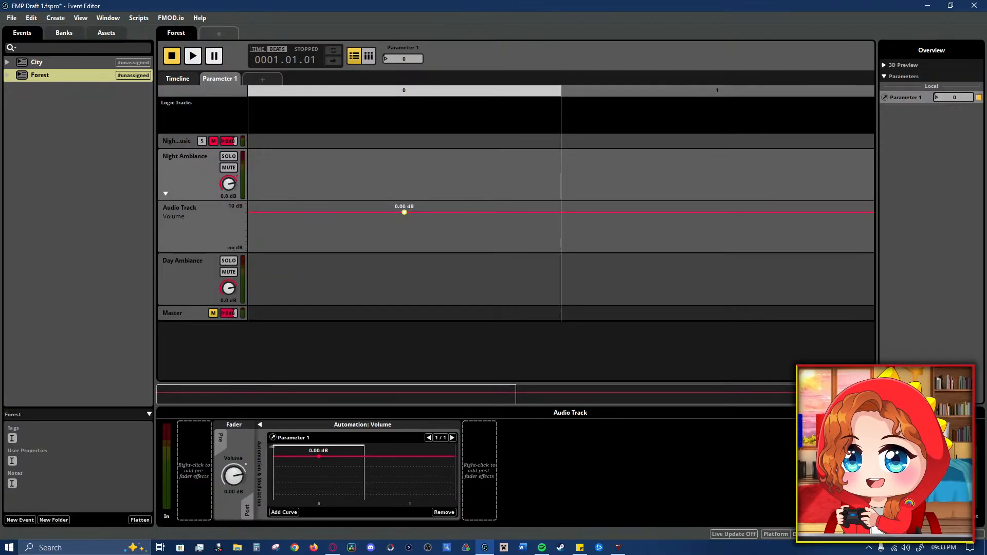
{"action": "left_click_drag", "start_coordinate": [404, 212], "coordinate": [404, 250]}
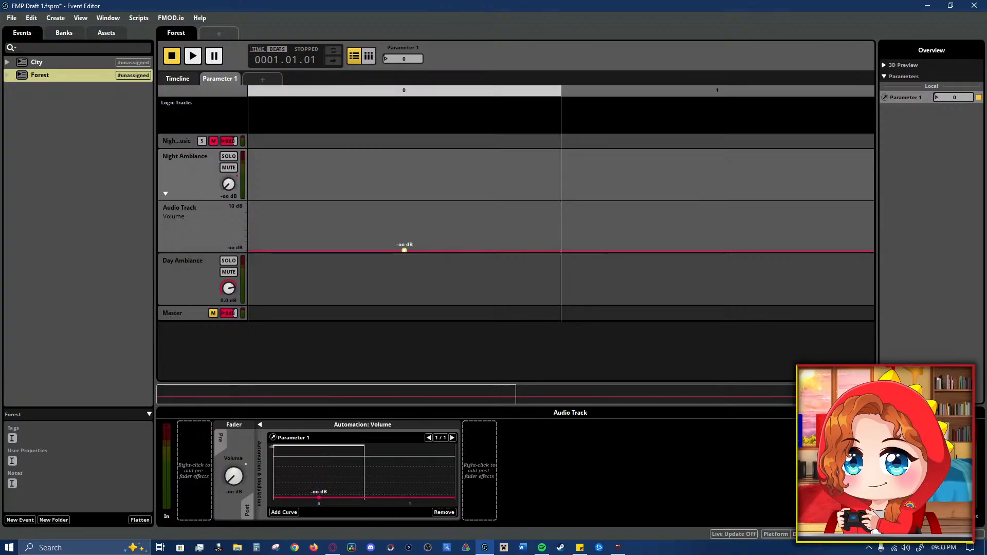
{"action": "left_click", "coordinate": [650, 243]}
{"action": "left_click", "coordinate": [718, 240]}
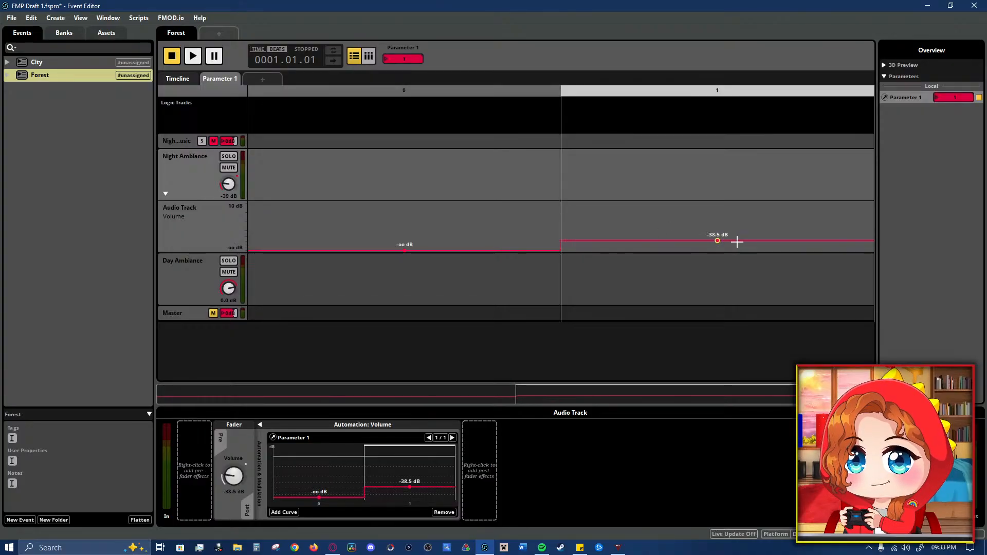
{"action": "left_click_drag", "start_coordinate": [717, 241], "coordinate": [717, 212]}
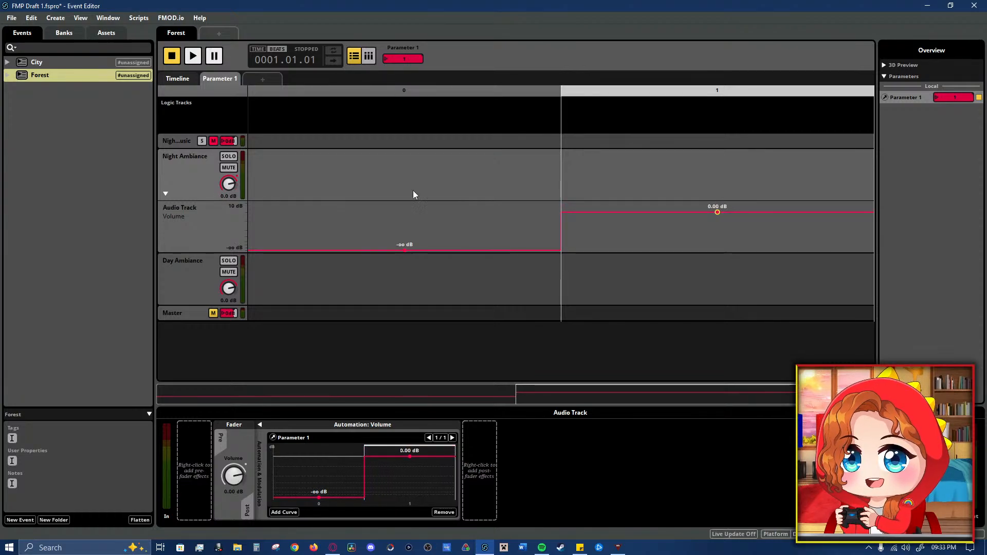
- Remove the Parameter 1 sheet from the Forest event
{"action": "left_click", "coordinate": [174, 80]}
{"action": "left_click", "coordinate": [213, 77]}
{"action": "right_click", "coordinate": [214, 78]}
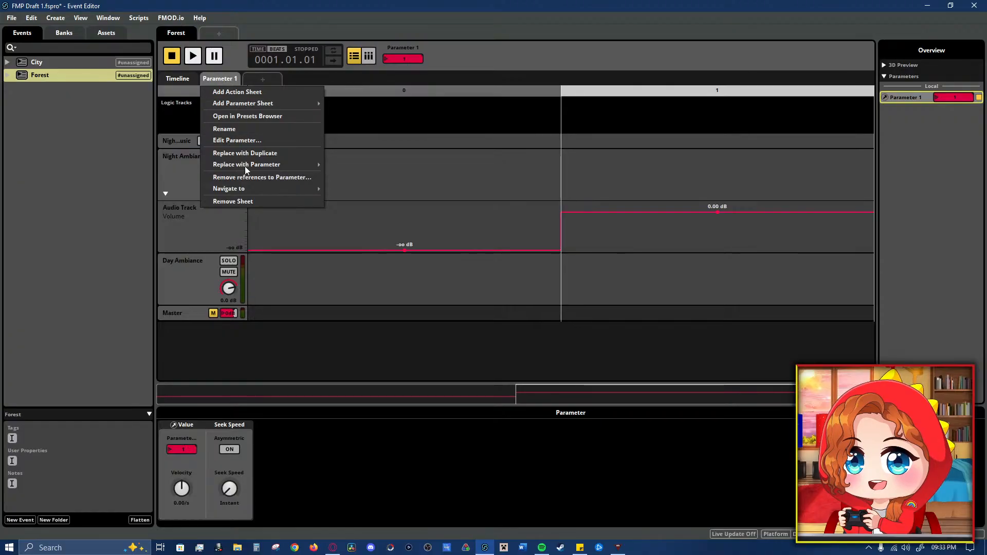
{"action": "mouse_move", "coordinate": [262, 104]}
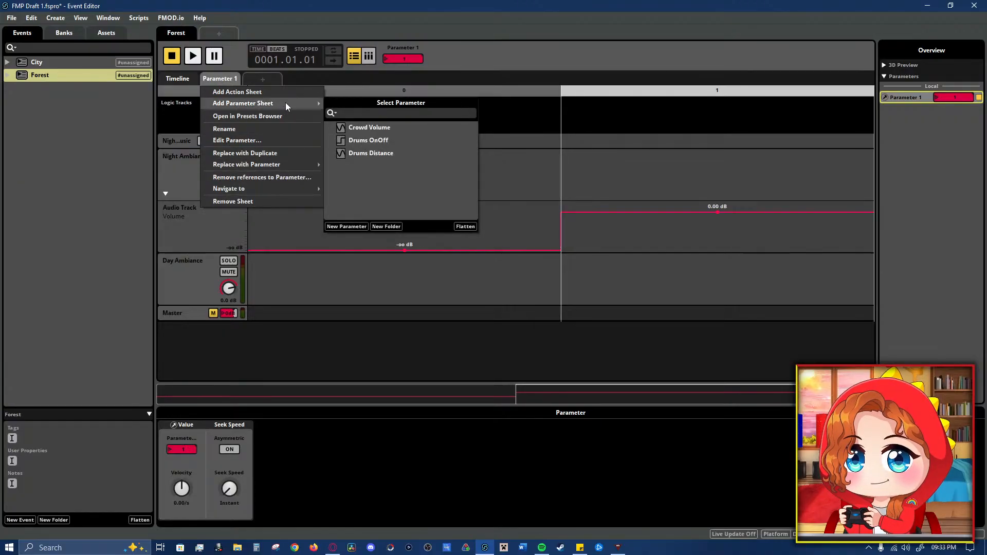
{"action": "left_click", "coordinate": [249, 204]}
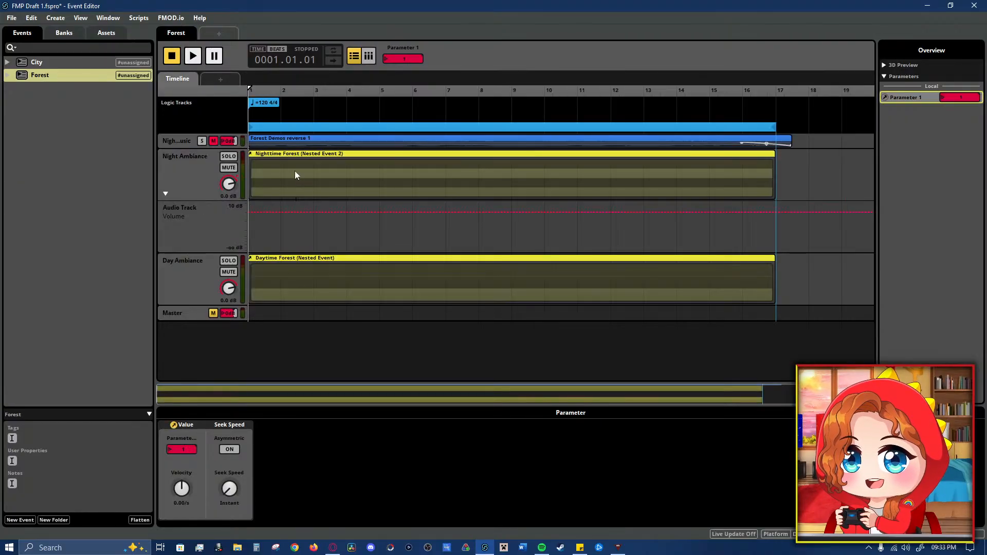
{"action": "right_click", "coordinate": [917, 98]}
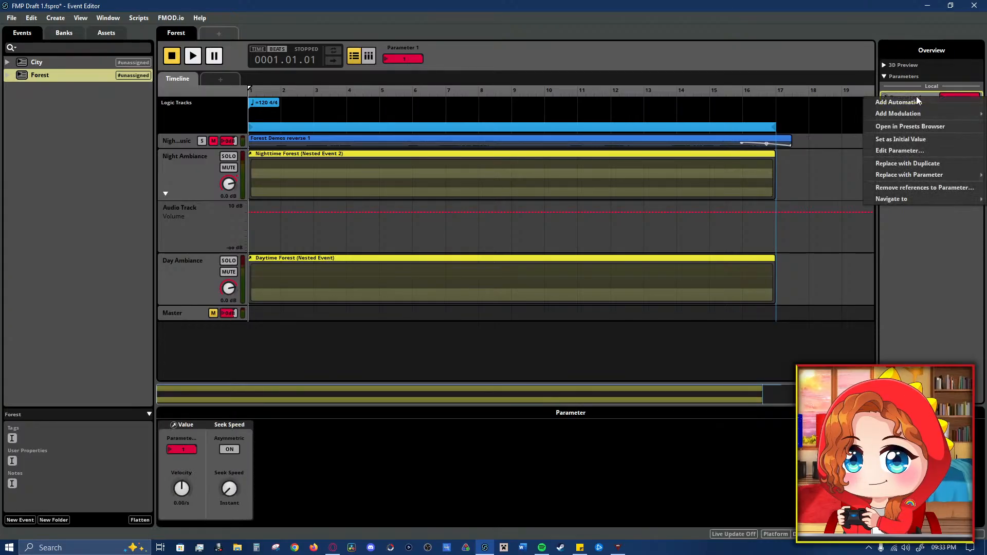
{"action": "left_click", "coordinate": [926, 188]}
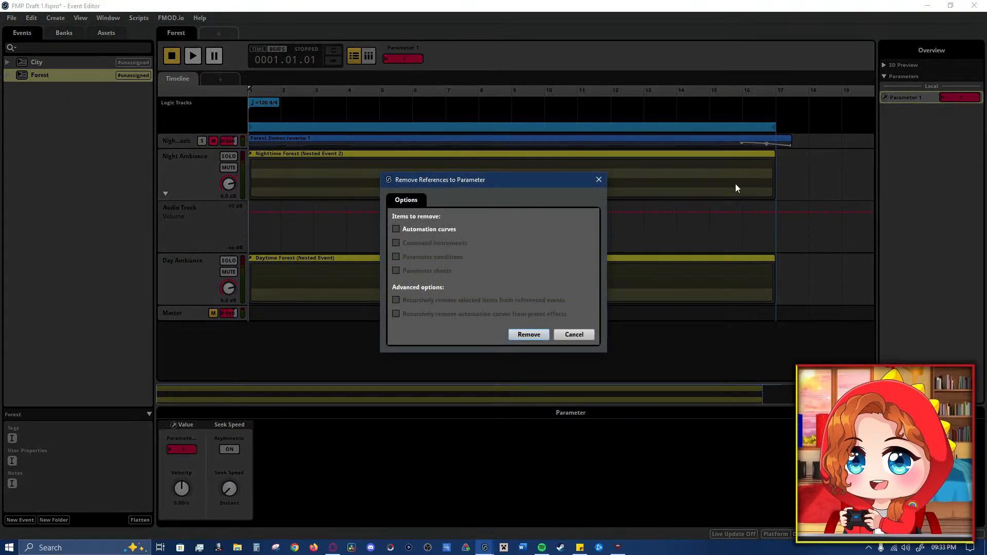
{"action": "left_click", "coordinate": [583, 339]}
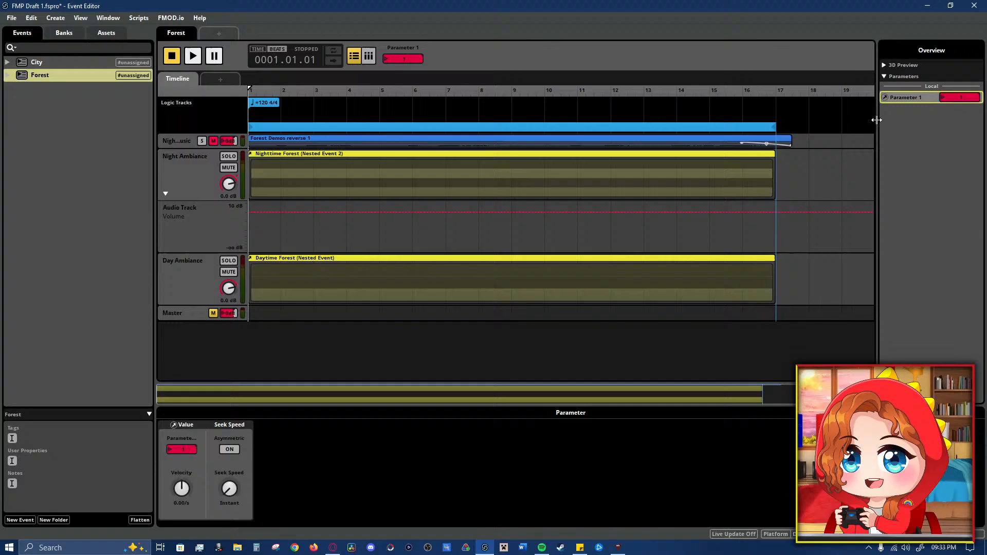
- Edit Parameter 1 of the Forest event and change its type to User: Continuous
{"action": "right_click", "coordinate": [928, 101]}
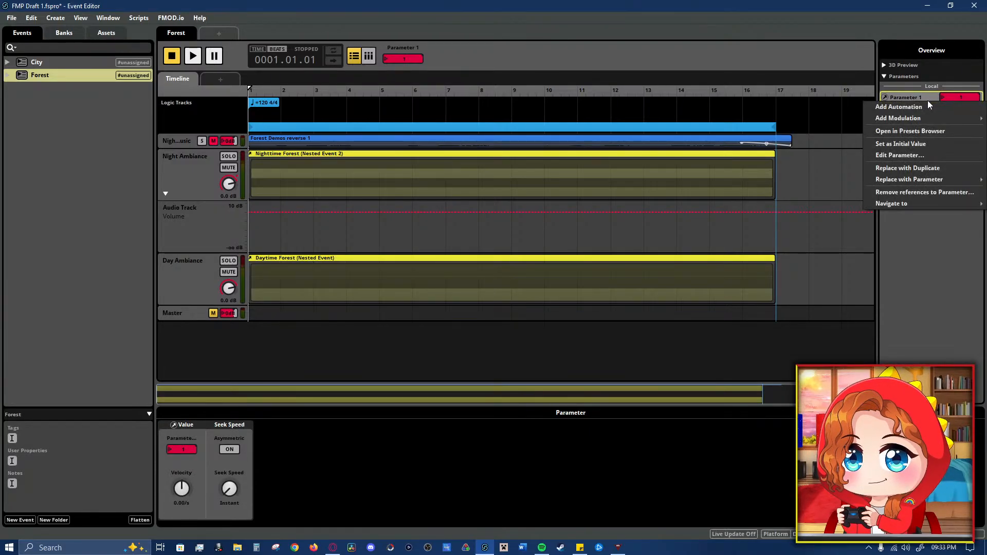
{"action": "left_click", "coordinate": [937, 154]}
{"action": "left_click", "coordinate": [489, 168]}
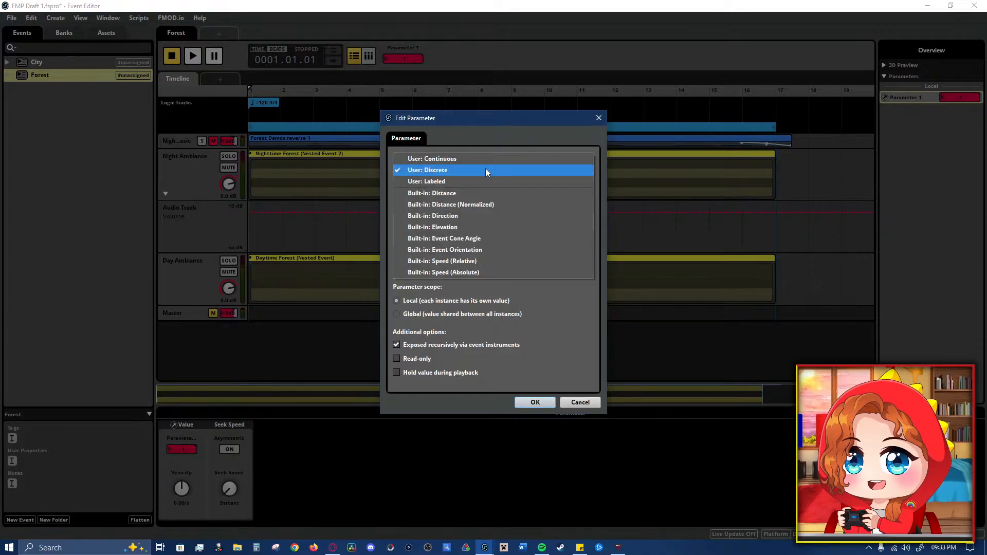
{"action": "left_click", "coordinate": [586, 160]}
{"action": "left_click", "coordinate": [535, 402]}
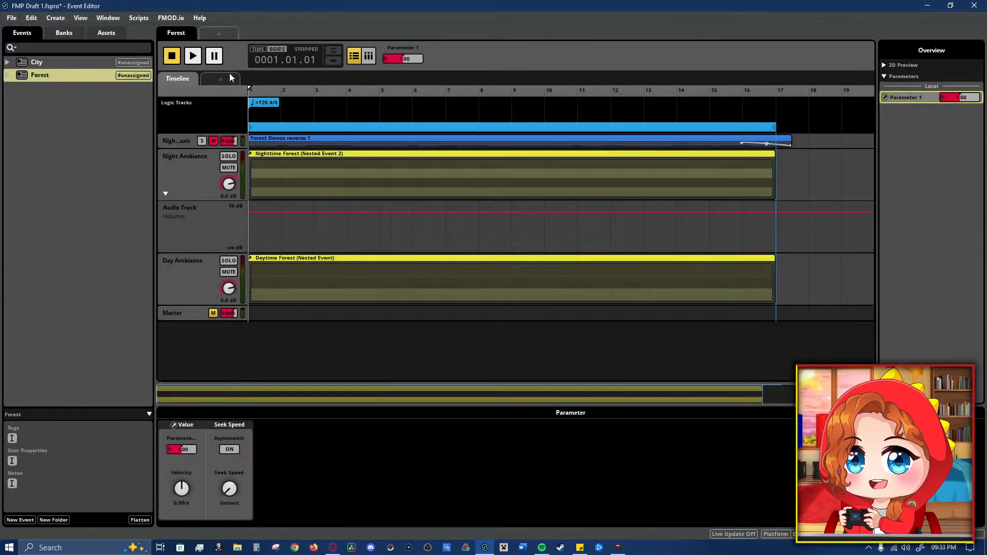
- Add a parameter sheet for the existing Parameter 1 to the Forest event
{"action": "left_click", "coordinate": [221, 79]}
{"action": "mouse_move", "coordinate": [247, 102]}
{"action": "left_click", "coordinate": [307, 104]}
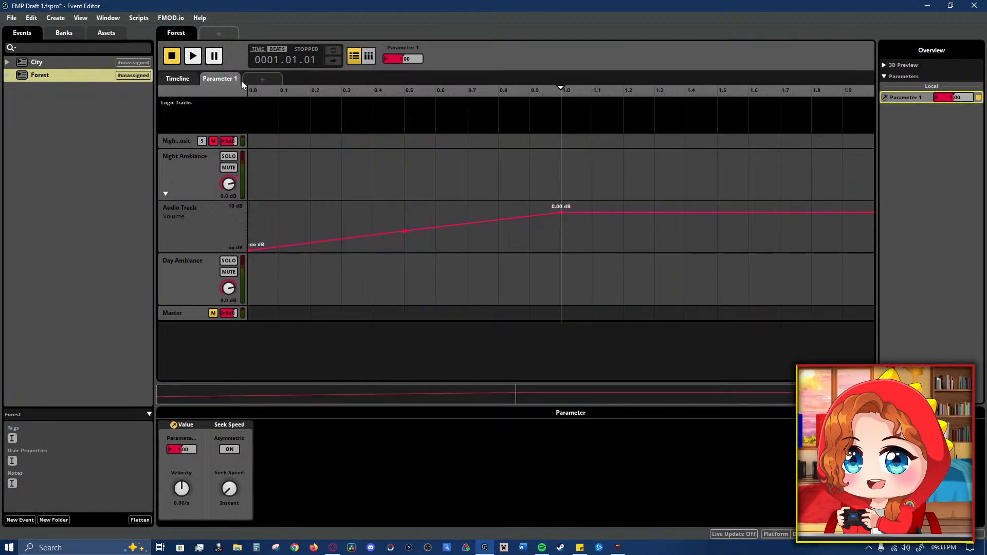
- Move the end point of the Night Ambiance volume curve to about 1.24 at 2.00 dB, and set Parameter 1 to 2.00
{"action": "left_click", "coordinate": [572, 212]}
{"action": "left_click_drag", "start_coordinate": [573, 212], "coordinate": [636, 210]}
{"action": "left_click_drag", "start_coordinate": [952, 98], "coordinate": [973, 98]}
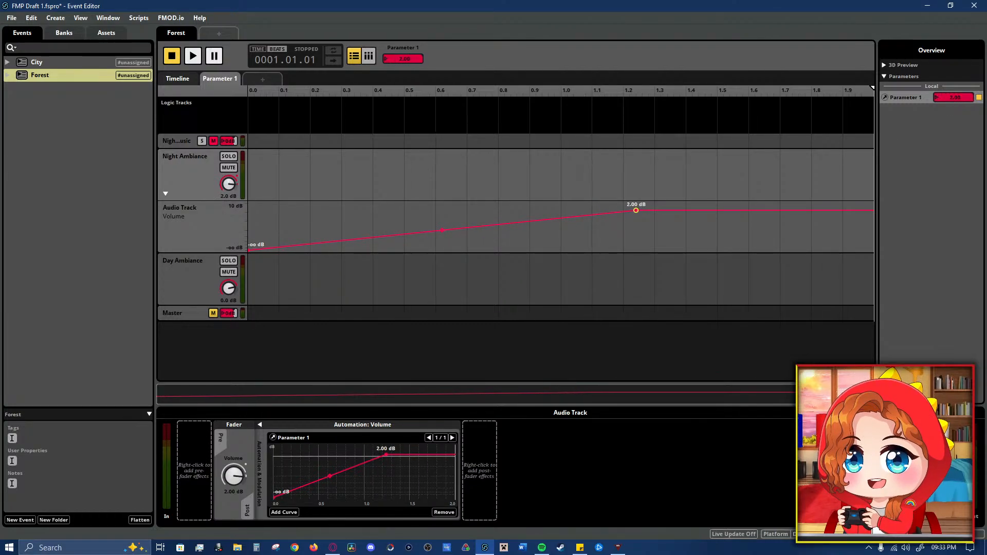
- Set Parameter 1's range to 0 to 1 without scaling its contents, and raise the Night Ambiance volume curve's end point to 0.00 dB
{"action": "left_click", "coordinate": [905, 101]}
{"action": "left_click", "coordinate": [905, 101]}
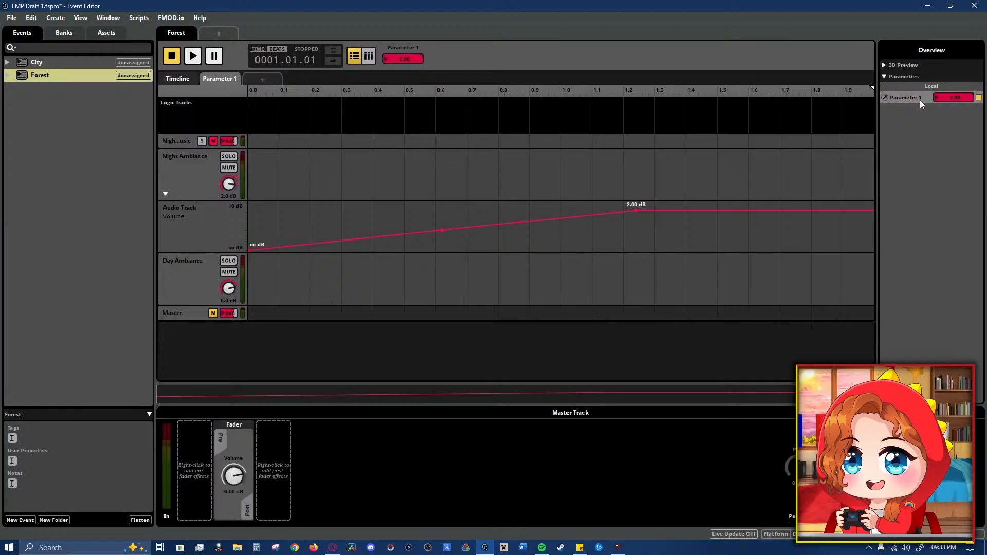
{"action": "right_click", "coordinate": [921, 99]}
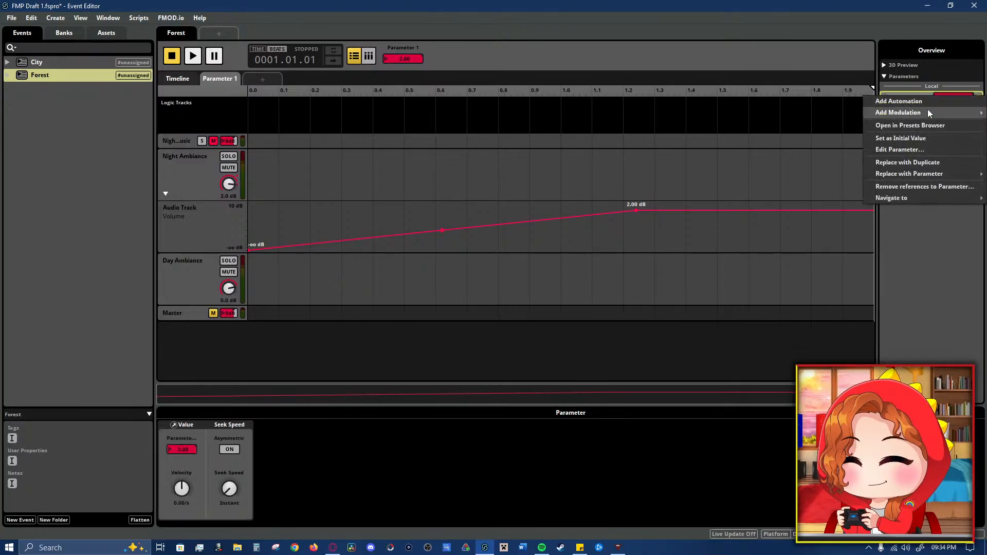
{"action": "mouse_move", "coordinate": [921, 116]}
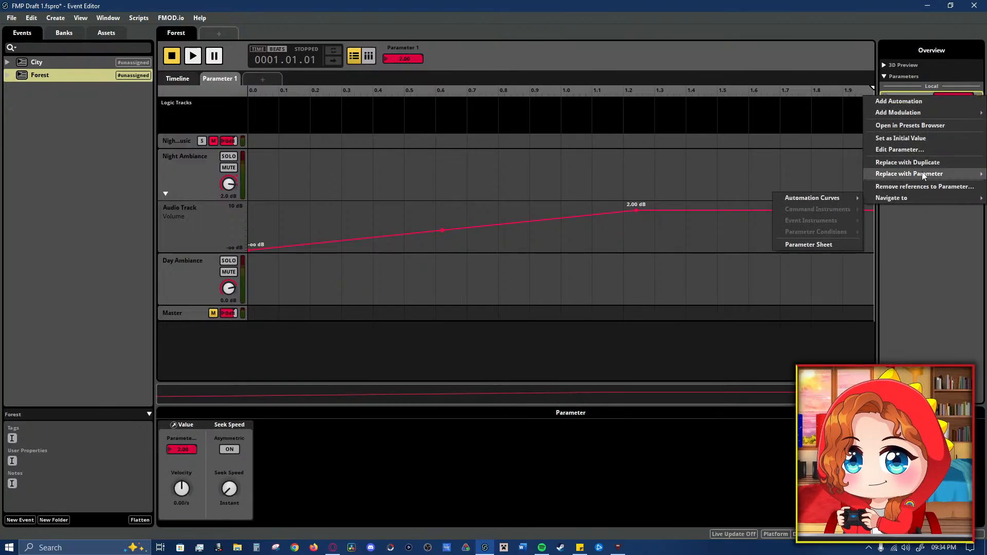
{"action": "left_click", "coordinate": [925, 149]}
{"action": "left_click", "coordinate": [506, 235]}
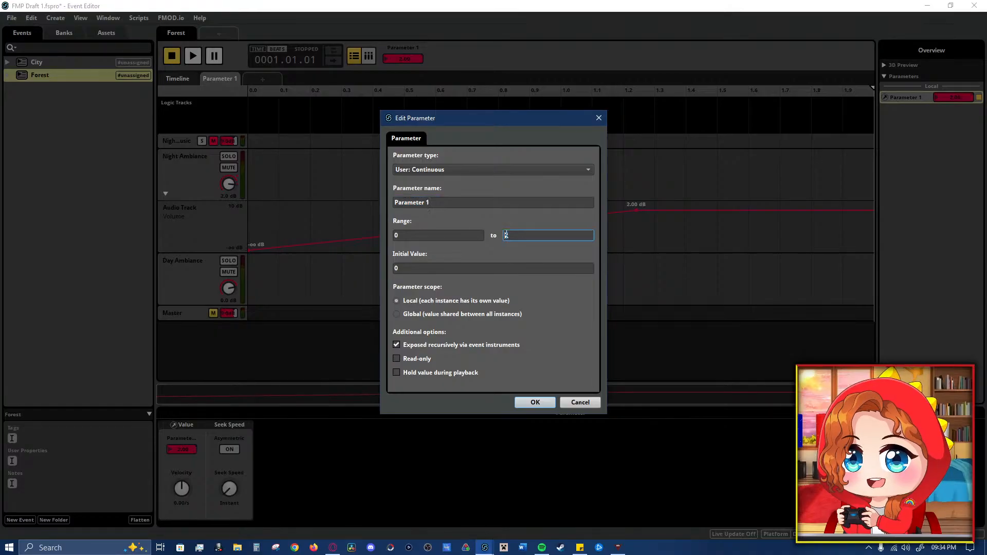
{"action": "left_click", "coordinate": [477, 212]}
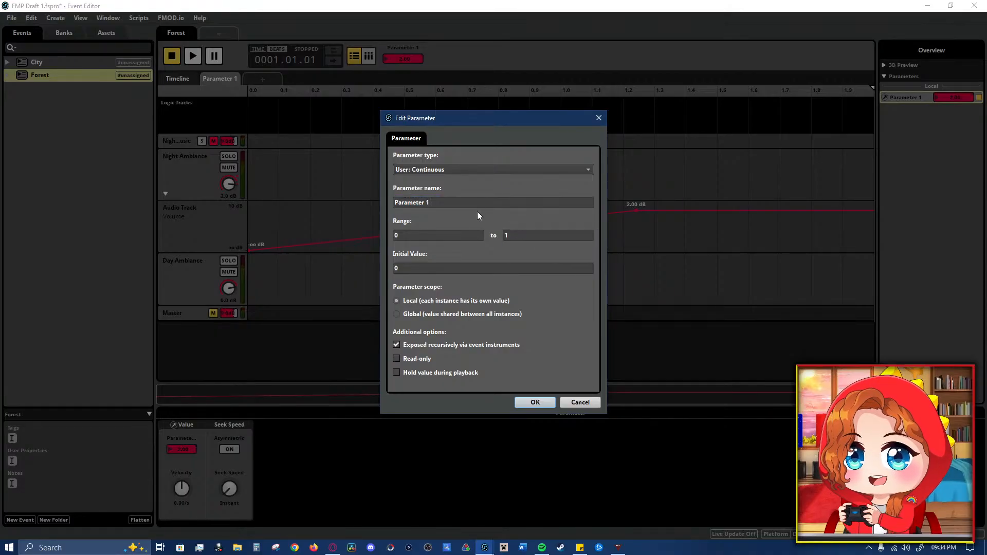
{"action": "left_click", "coordinate": [535, 403]}
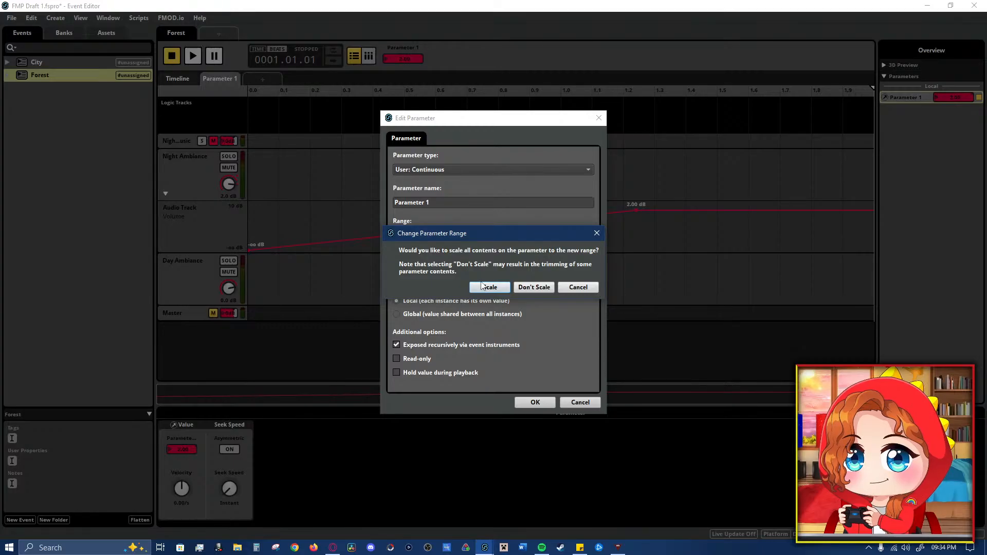
{"action": "left_click", "coordinate": [541, 287]}
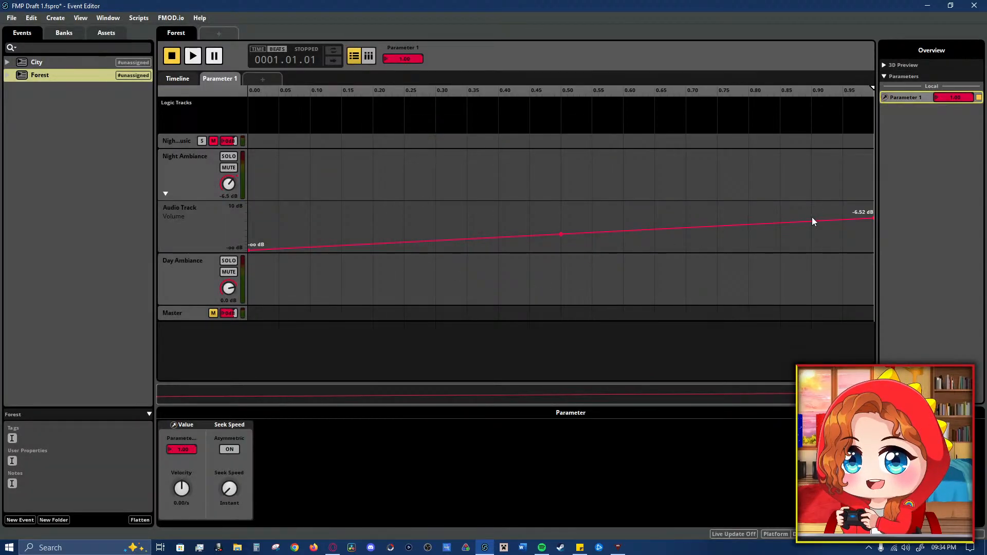
{"action": "left_click_drag", "start_coordinate": [873, 218], "coordinate": [872, 212]}
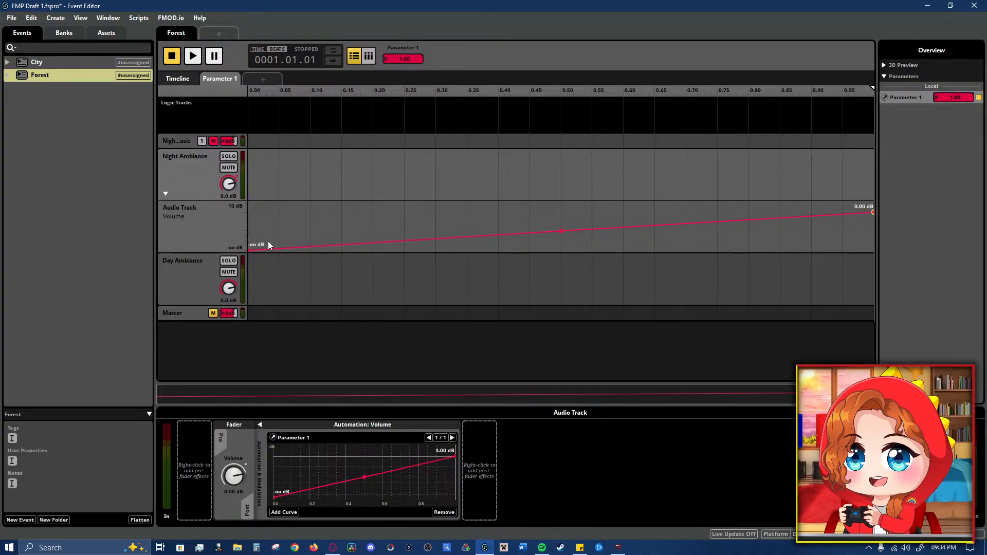
- Automate the Day Ambiance track's volume against Parameter 1, with 0.00 dB at value 0 and -oo dB at value 1
{"action": "left_click", "coordinate": [263, 284]}
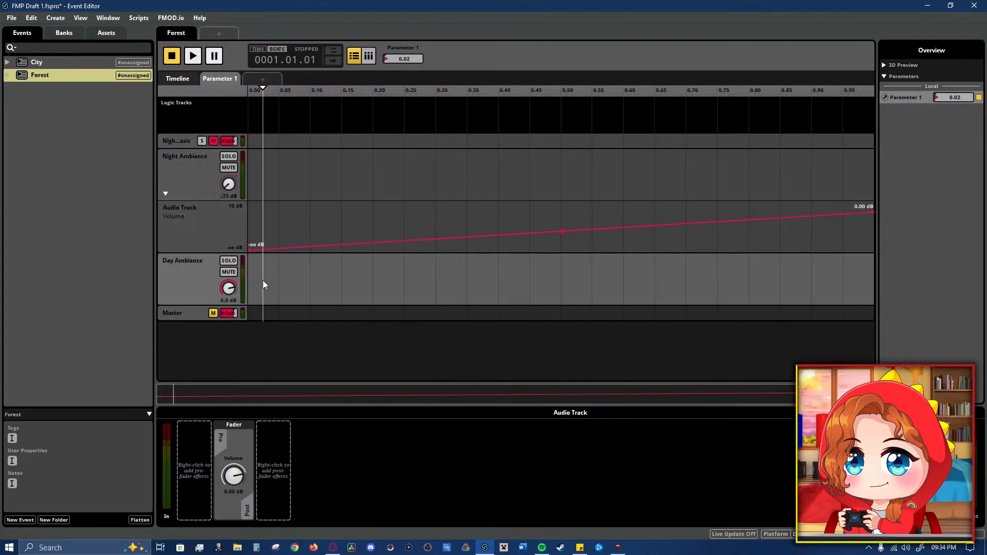
{"action": "right_click", "coordinate": [230, 289]}
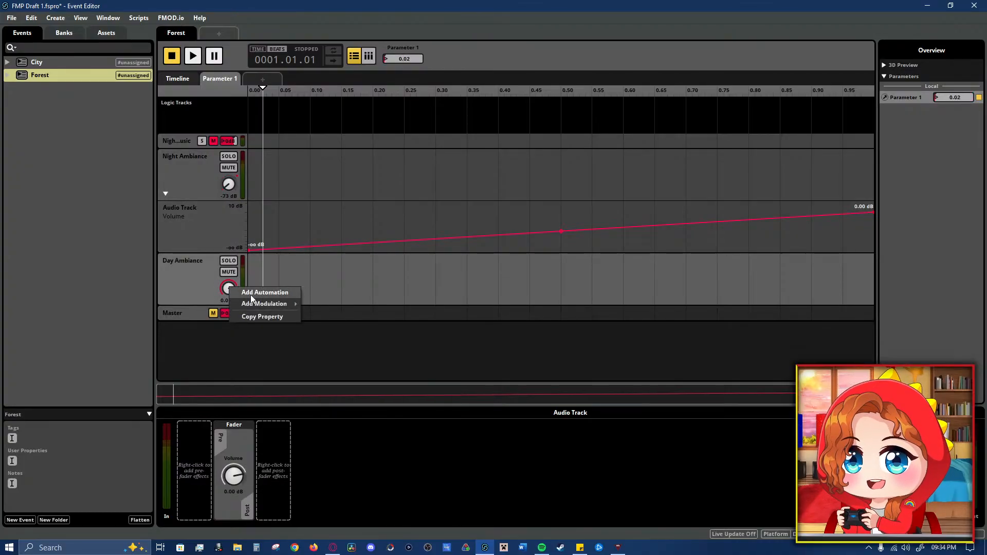
{"action": "left_click", "coordinate": [254, 294]}
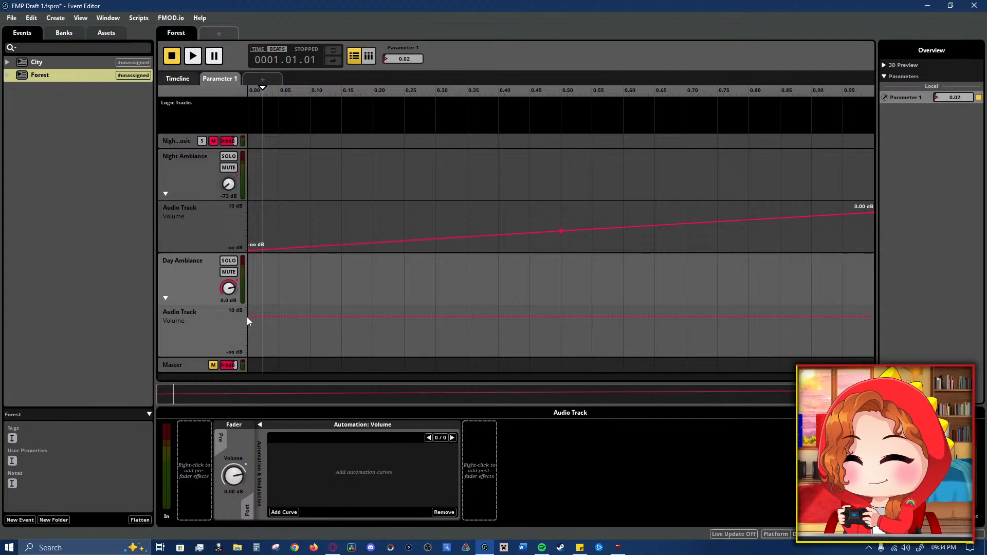
{"action": "left_click", "coordinate": [250, 317]}
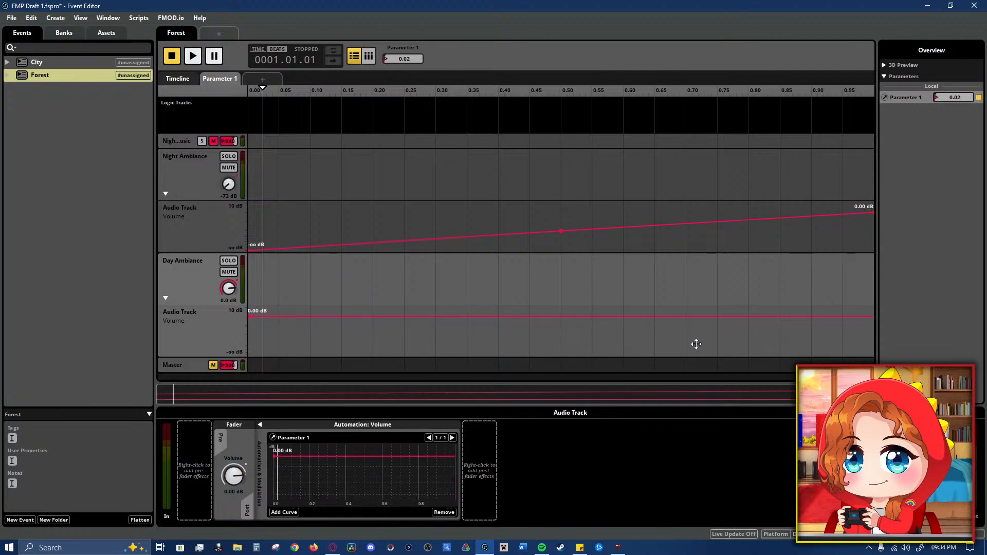
{"action": "left_click", "coordinate": [821, 333]}
{"action": "left_click_drag", "start_coordinate": [823, 334], "coordinate": [873, 355]}
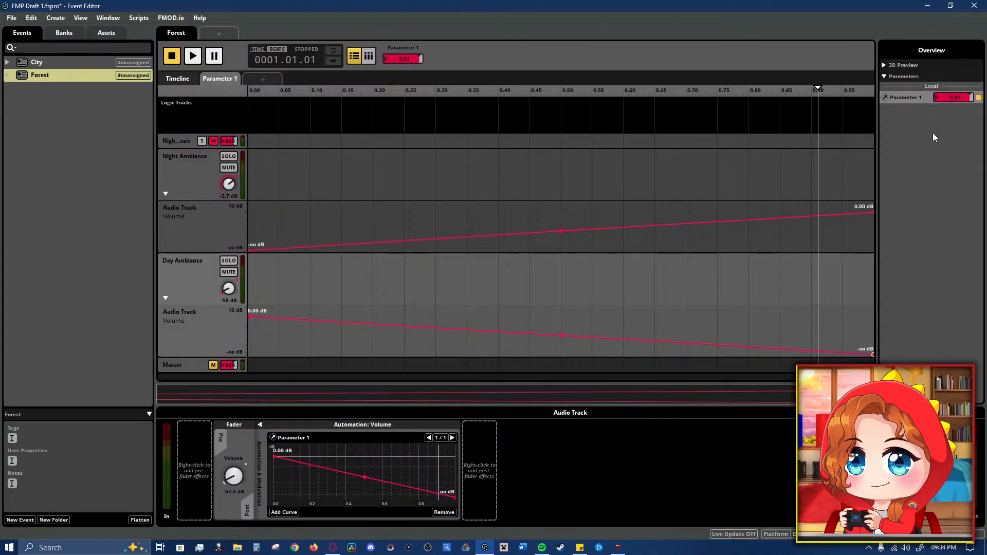
- Play the Forest event while varying Parameter 1 to hear the blend between the day and night ambiances, and stop playback
{"action": "key", "text": "space"}
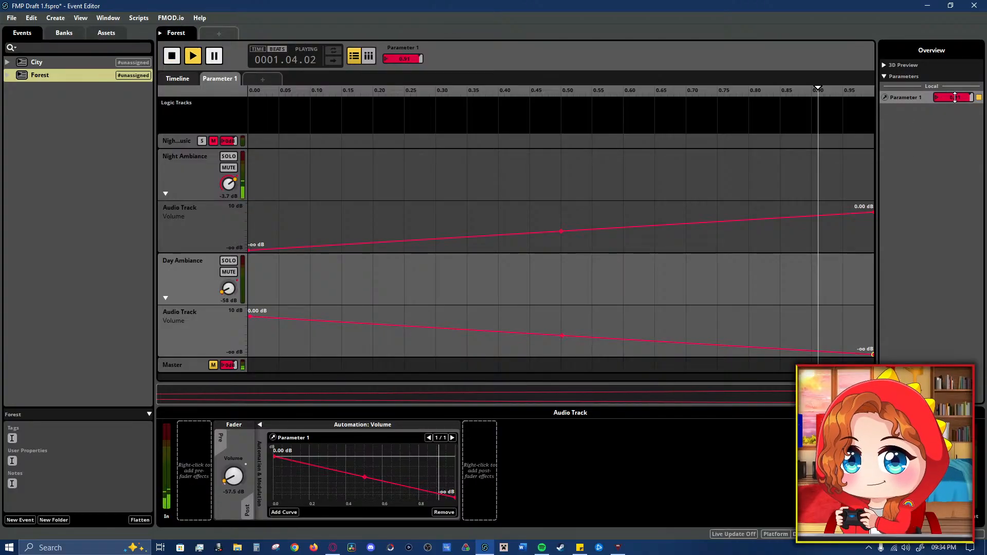
{"action": "left_click_drag", "start_coordinate": [955, 97], "coordinate": [955, 193]}
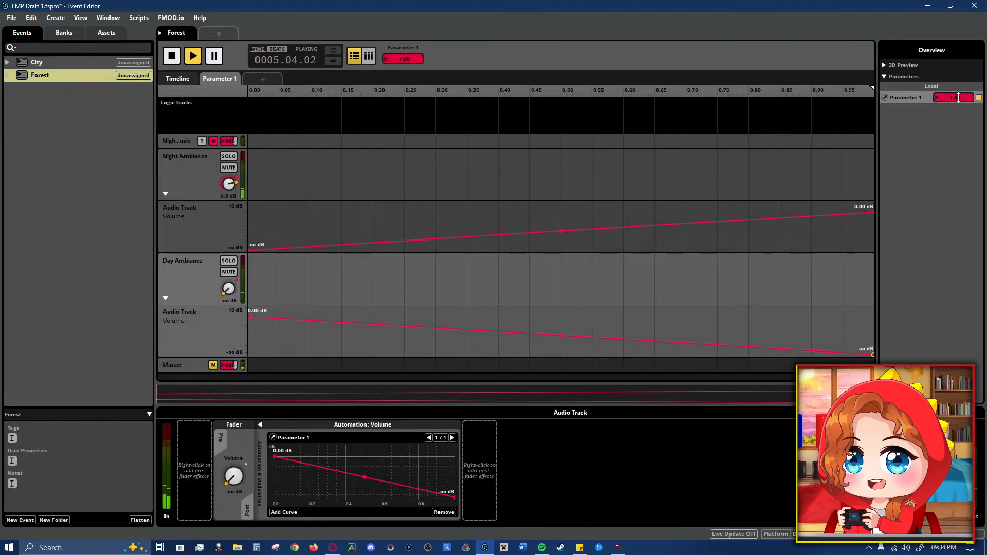
{"action": "left_click_drag", "start_coordinate": [955, 193], "coordinate": [955, 90]}
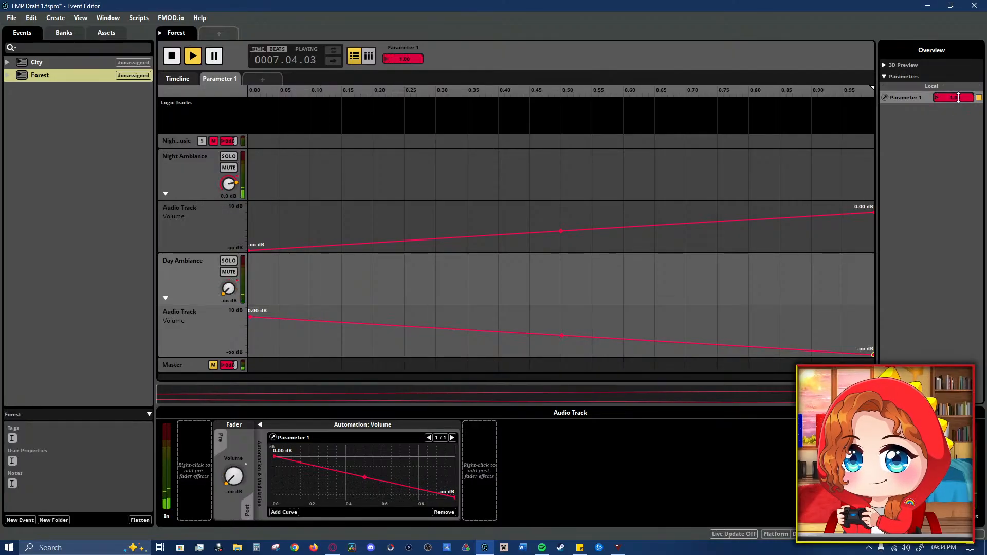
{"action": "key", "text": "space"}
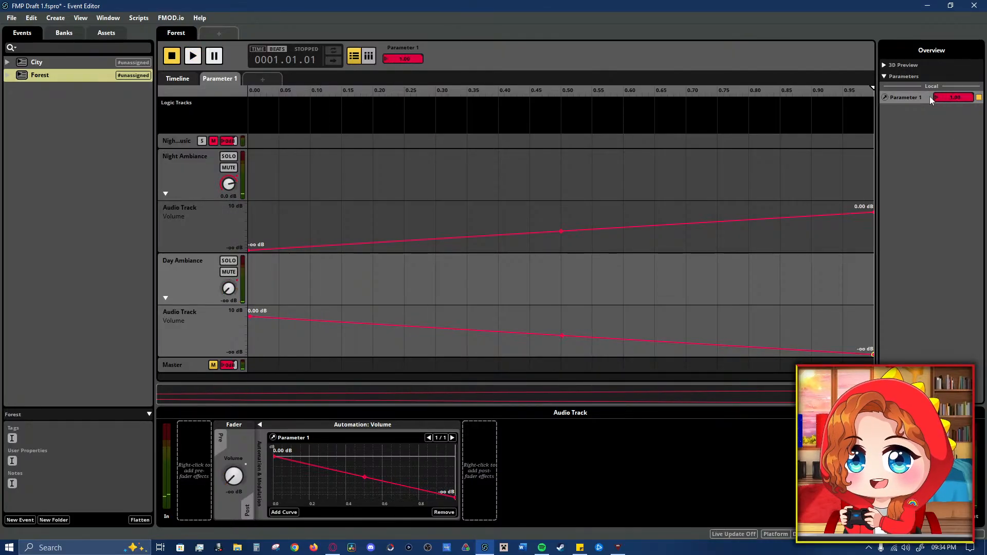
- Rename Parameter 1 of the Forest event as DayNight
{"action": "double_click", "coordinate": [911, 98]}
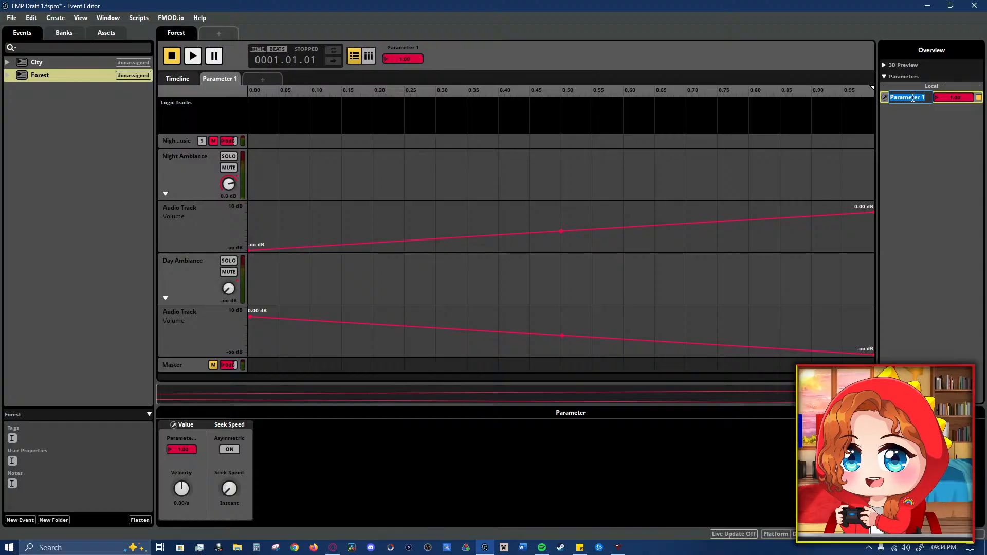
{"action": "type", "text": "DayNight"}
{"action": "key", "text": "Return"}
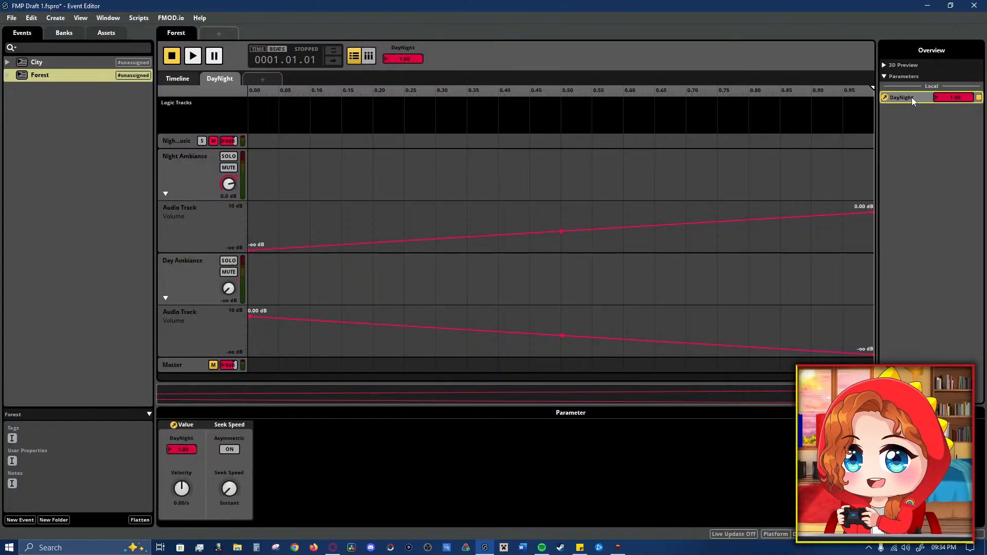
- Play the Forest event and sweep the DayNight parameter from 0.00 to 1.00
{"action": "key", "text": "space"}
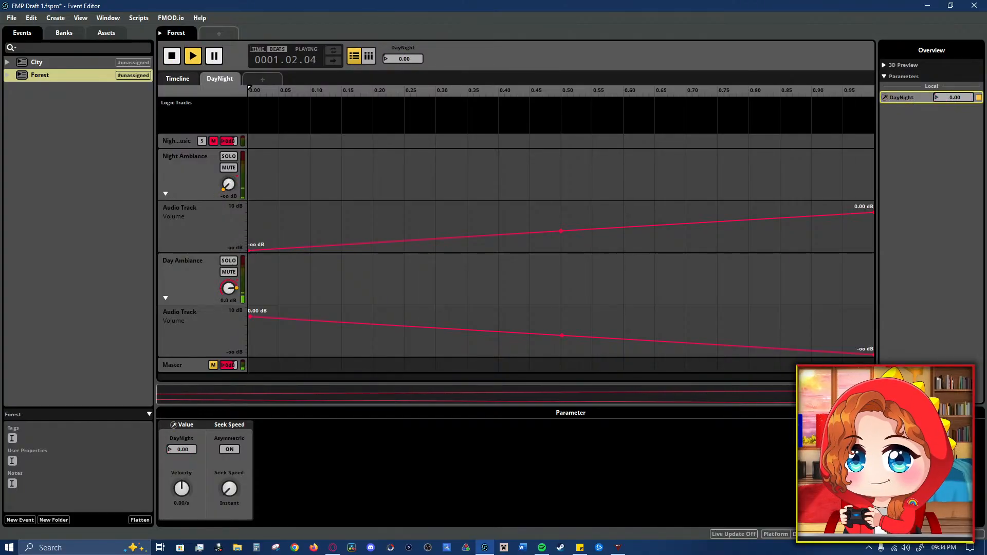
{"action": "left_click_drag", "start_coordinate": [955, 97], "coordinate": [958, 98]}
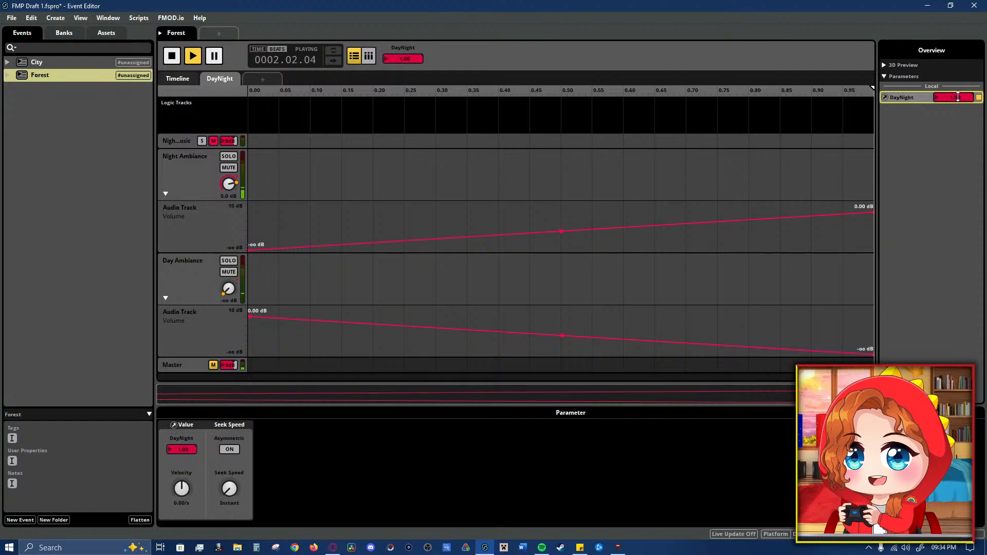
{"action": "right_click", "coordinate": [955, 96]}
{"action": "mouse_move", "coordinate": [936, 110]}
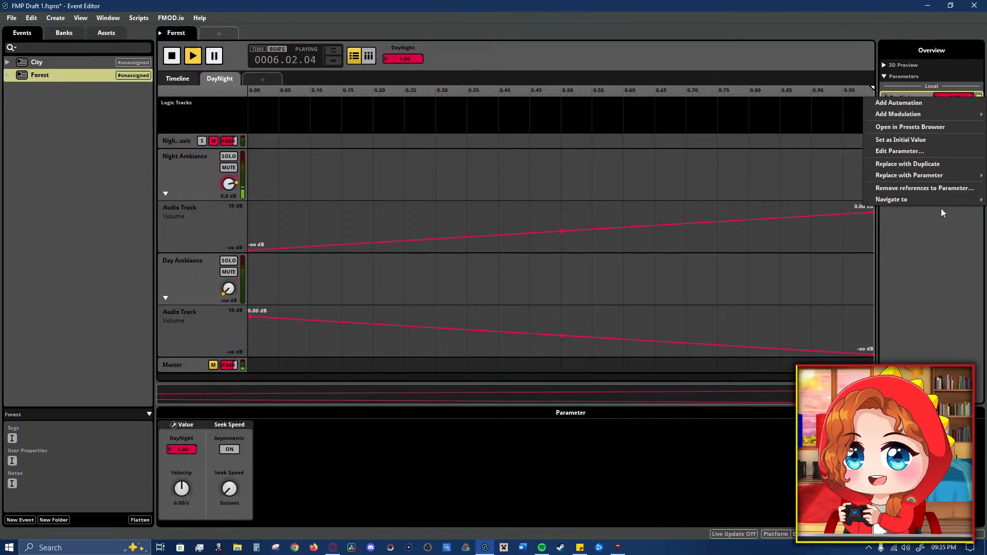
{"action": "left_click", "coordinate": [938, 221]}
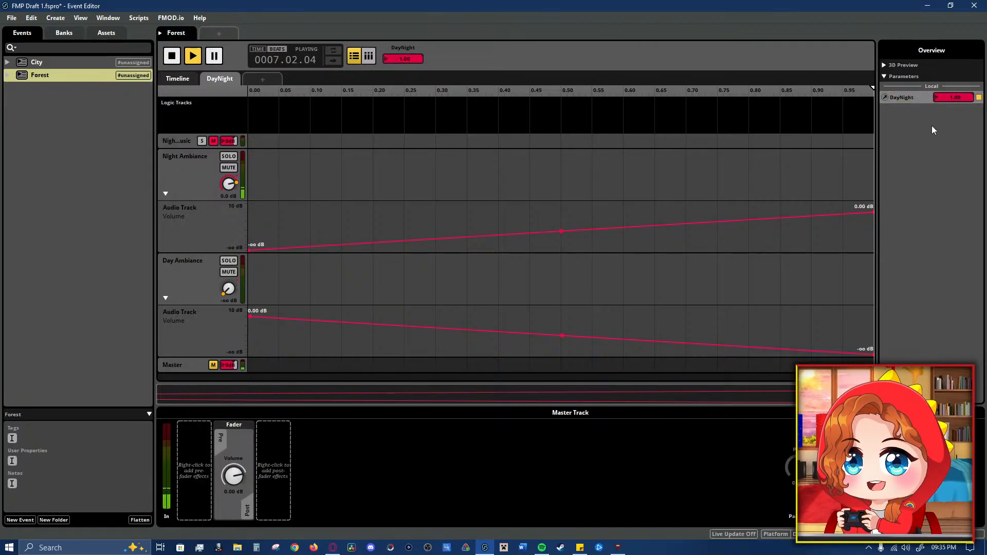
- Show the Forest event's timeline and collapse the volume automation lanes of the Night Ambiance and Day Ambiance tracks
{"action": "left_click", "coordinate": [181, 80]}
{"action": "left_click", "coordinate": [165, 194]}
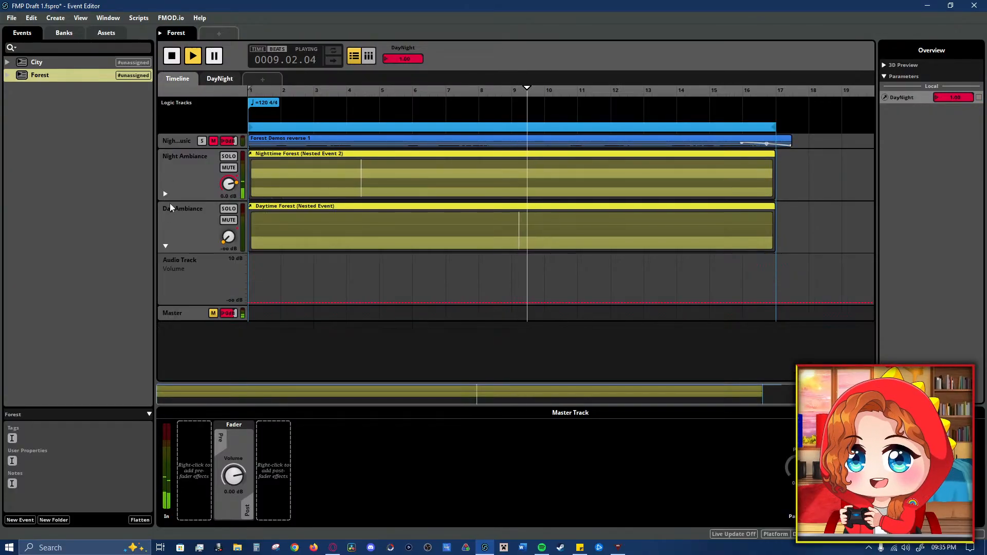
{"action": "left_click", "coordinate": [165, 246]}
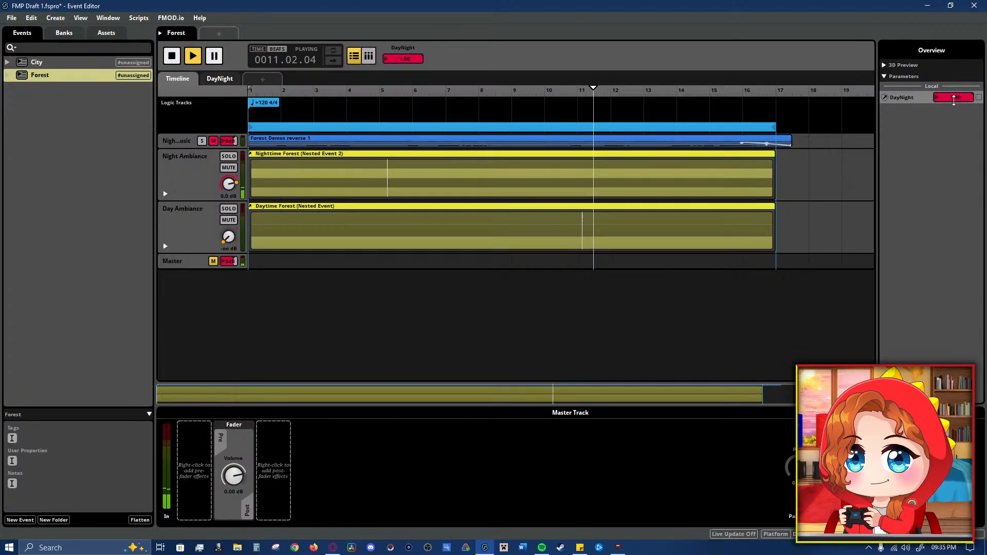
- Return to the DayNight parameter sheet and vary the DayNight value during playback
{"action": "left_click", "coordinate": [979, 98]}
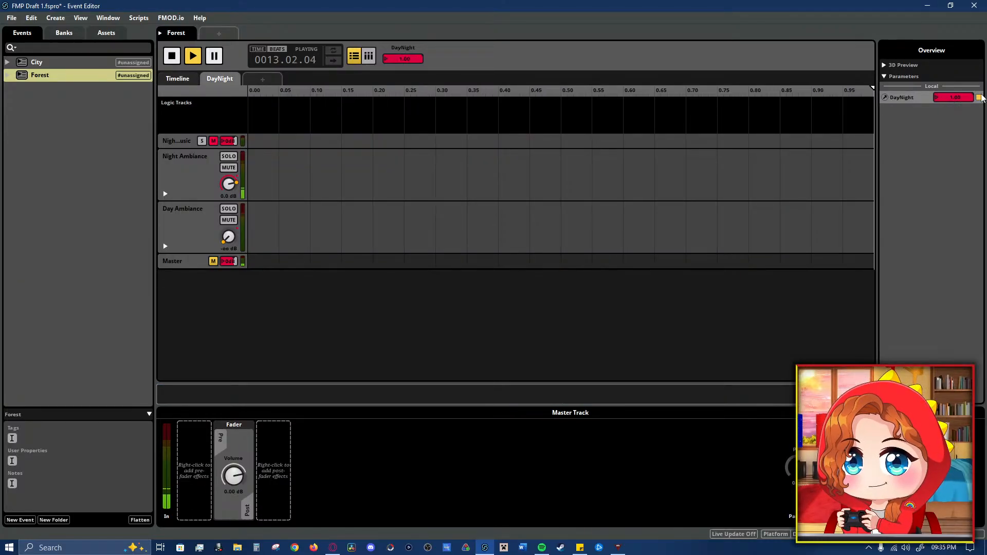
{"action": "mouse_move", "coordinate": [968, 98]}
{"action": "left_mouse_down"}
{"action": "mouse_move", "coordinate": [934, 98]}
{"action": "mouse_move", "coordinate": [973, 99]}
{"action": "left_mouse_up"}
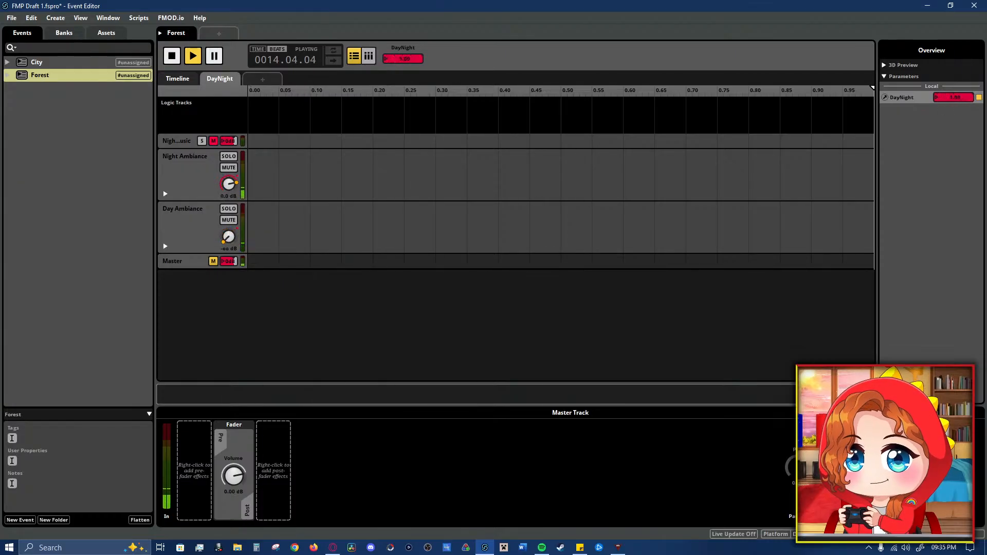
{"action": "right_click", "coordinate": [980, 99]}
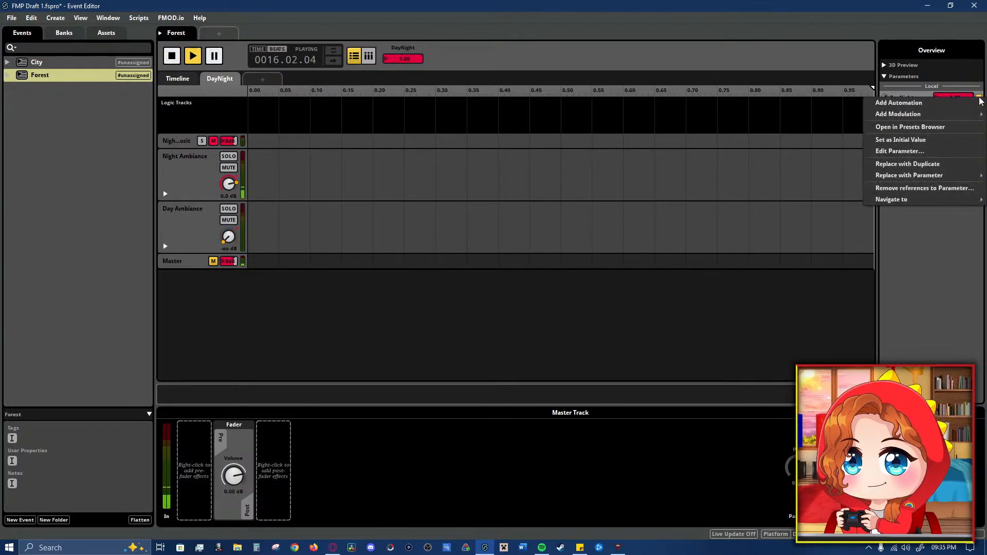
{"action": "left_click", "coordinate": [981, 98]}
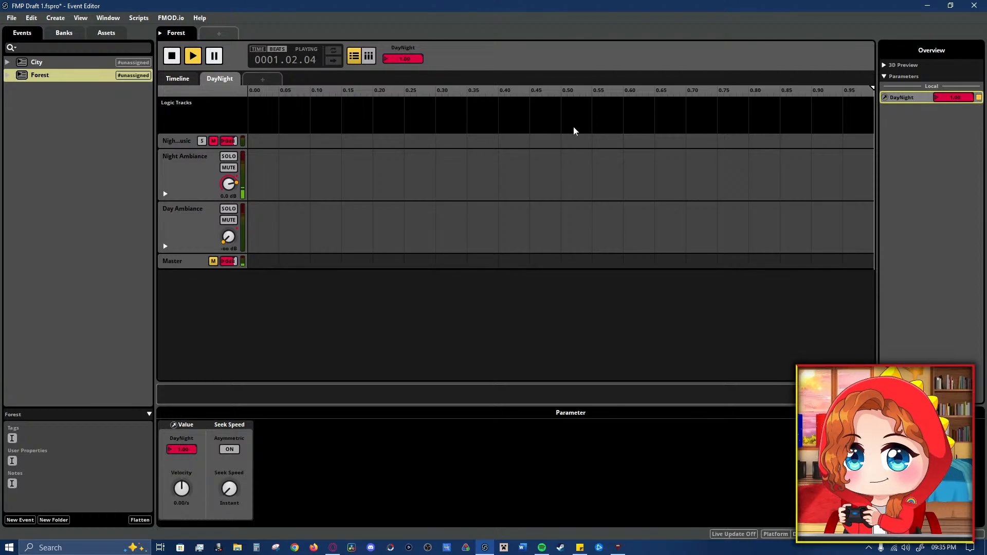
- Select the Day Ambiance track to inspect its volume automation curve against DayNight
{"action": "right_click", "coordinate": [237, 187]}
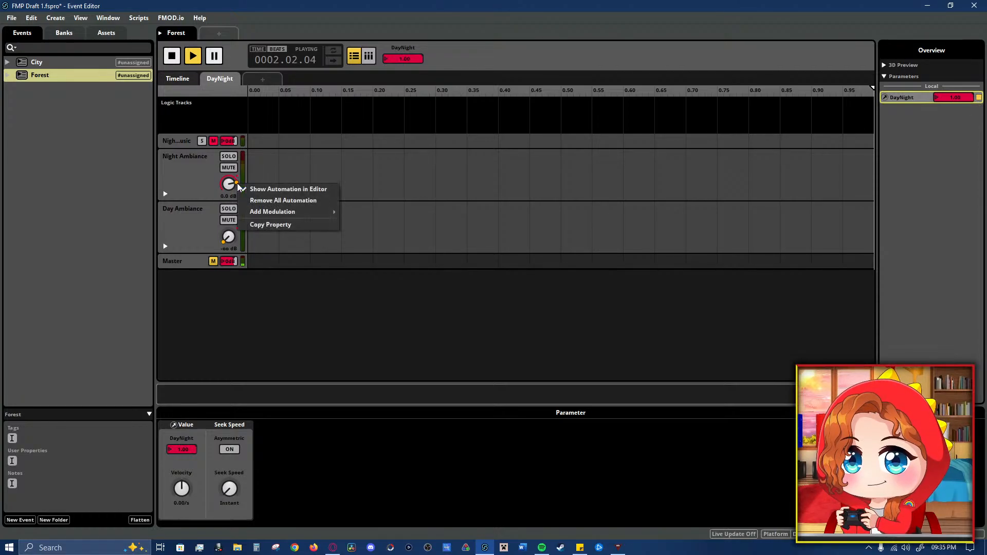
{"action": "left_click", "coordinate": [197, 189]}
{"action": "left_click", "coordinate": [238, 231]}
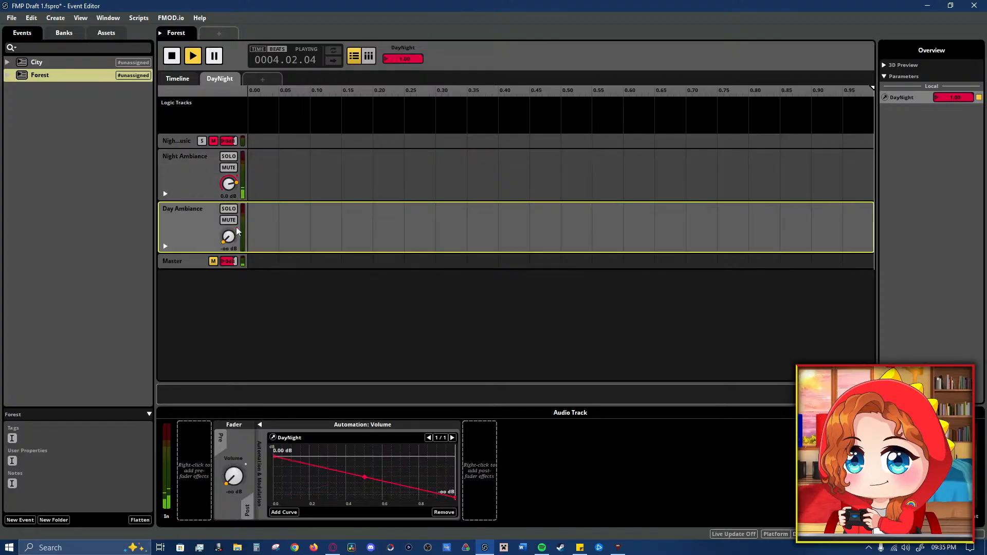
{"action": "right_click", "coordinate": [980, 100]}
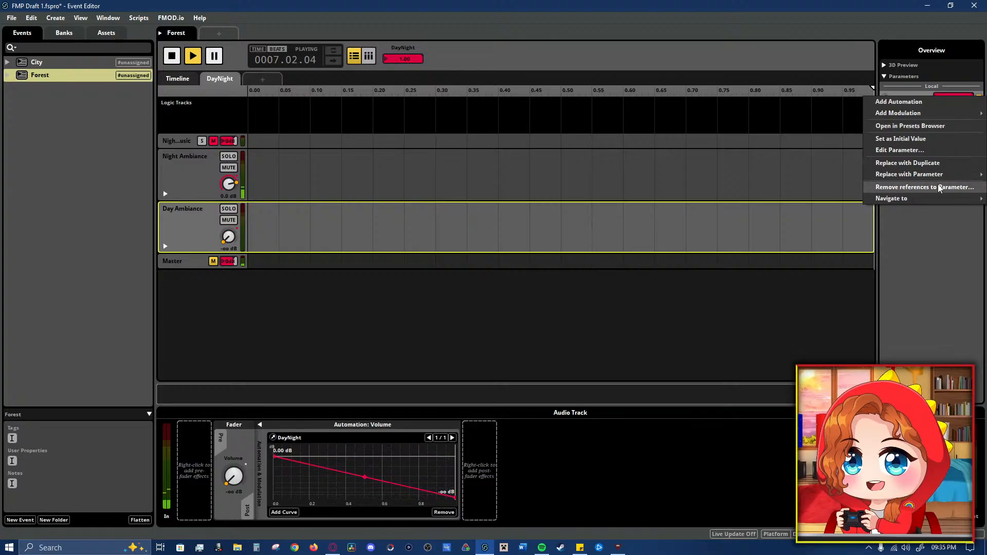
{"action": "mouse_move", "coordinate": [941, 206]}
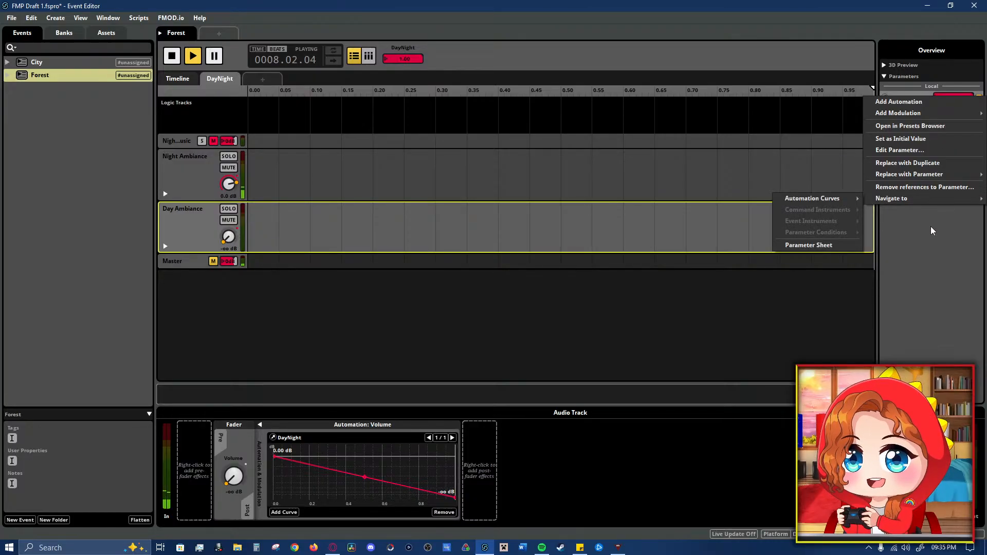
{"action": "left_click", "coordinate": [928, 151]}
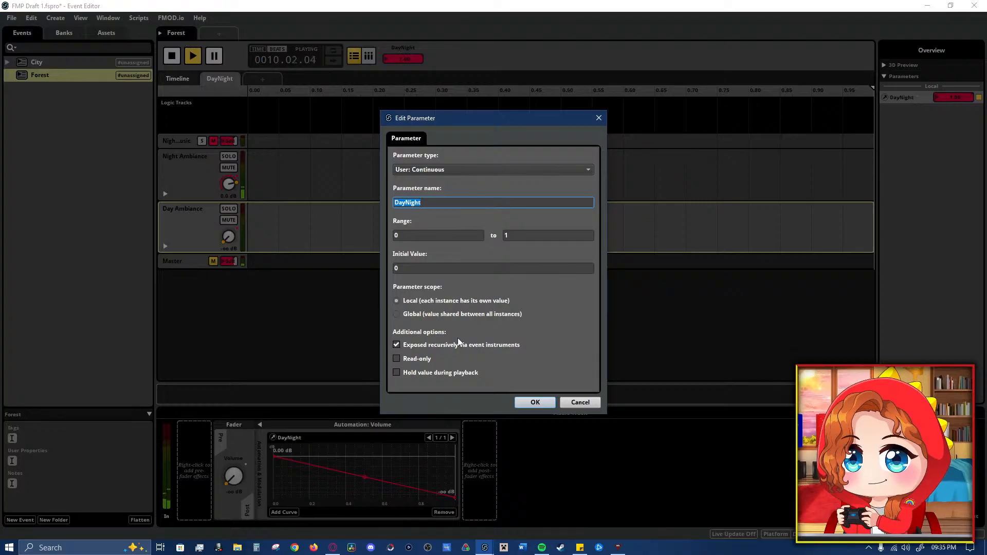
{"action": "left_click", "coordinate": [586, 406]}
- Add automation to the DayNight parameter and show the parameter in the Preset Browser
{"action": "right_click", "coordinate": [912, 99]}
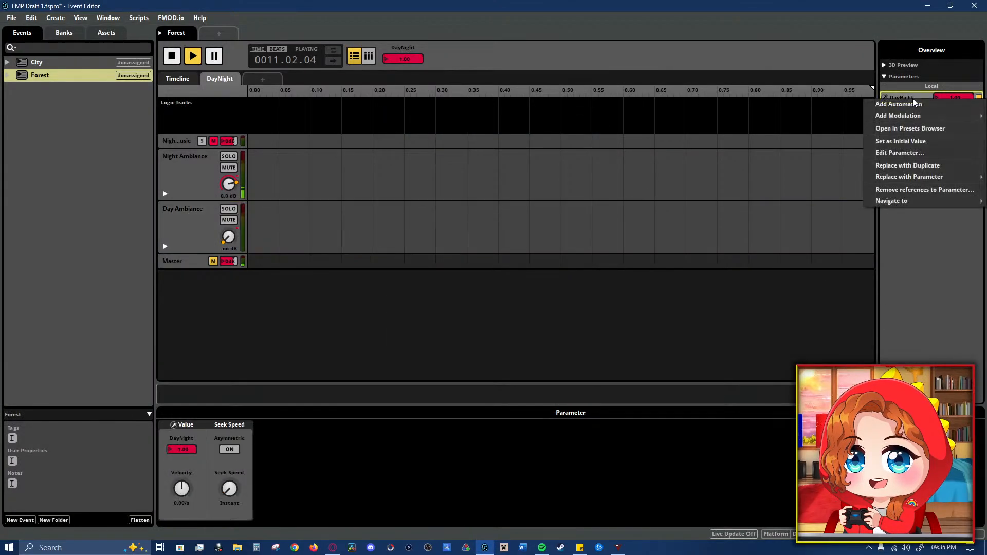
{"action": "left_click", "coordinate": [920, 107]}
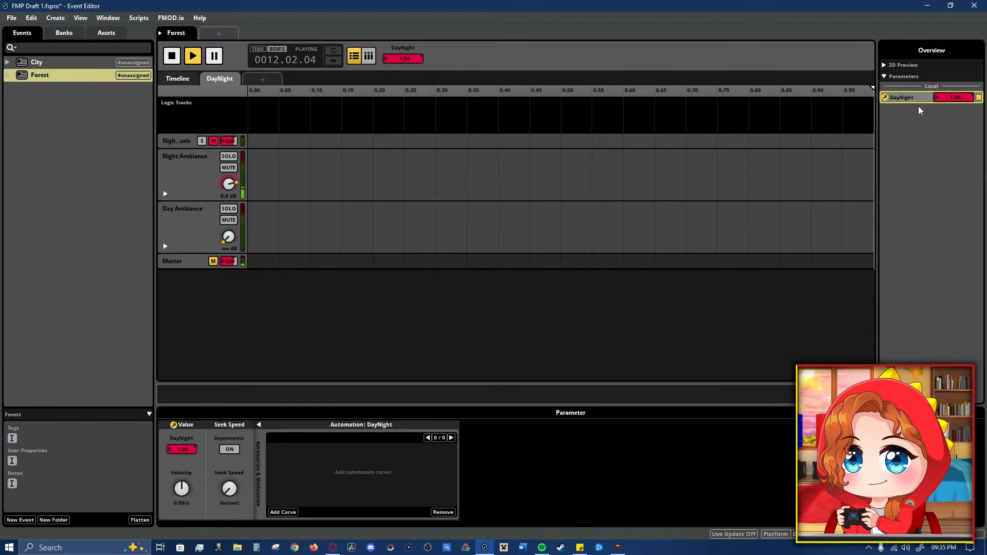
{"action": "left_click", "coordinate": [887, 98]}
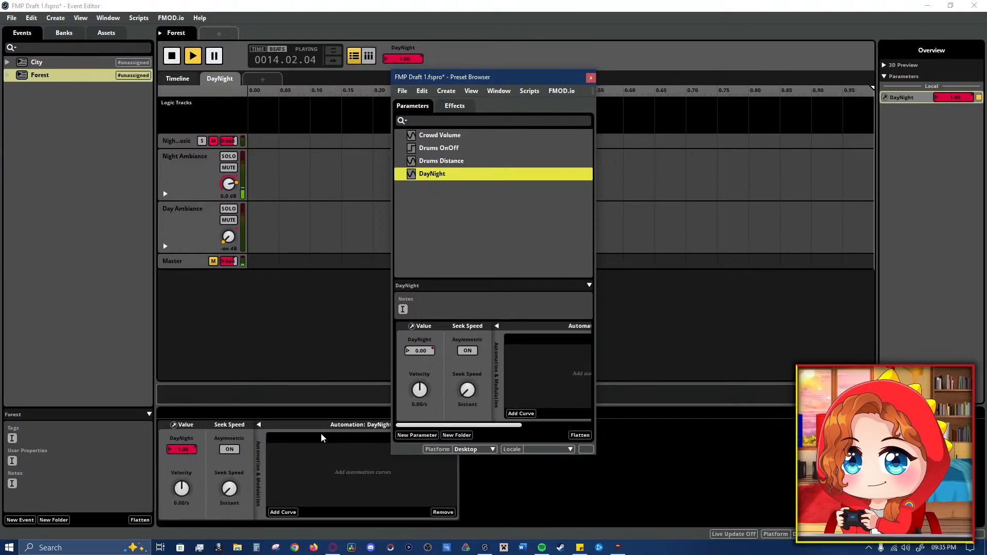
{"action": "left_click_drag", "start_coordinate": [480, 80], "coordinate": [620, 75]}
- Enable asymmetric seek speed for DayNight with ascending and descending speeds of 0.50/s, and close the Preset Browser
{"action": "left_click", "coordinate": [229, 449]}
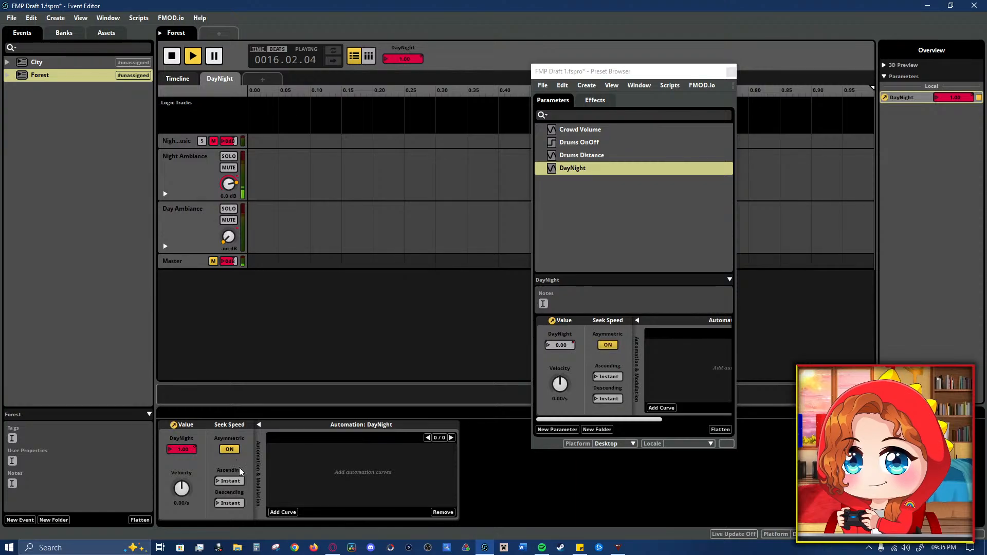
{"action": "left_click", "coordinate": [730, 72]}
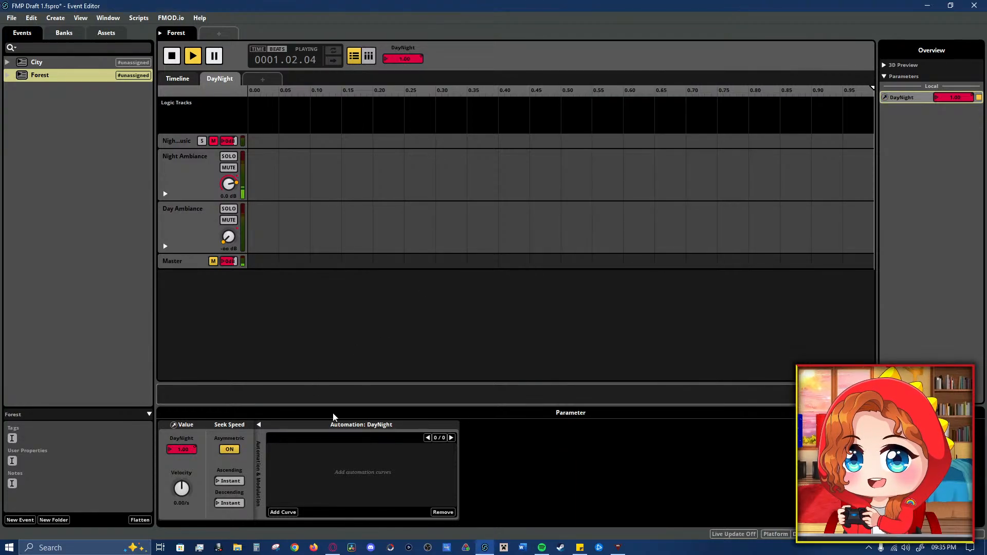
{"action": "left_click_drag", "start_coordinate": [231, 479], "coordinate": [231, 499]}
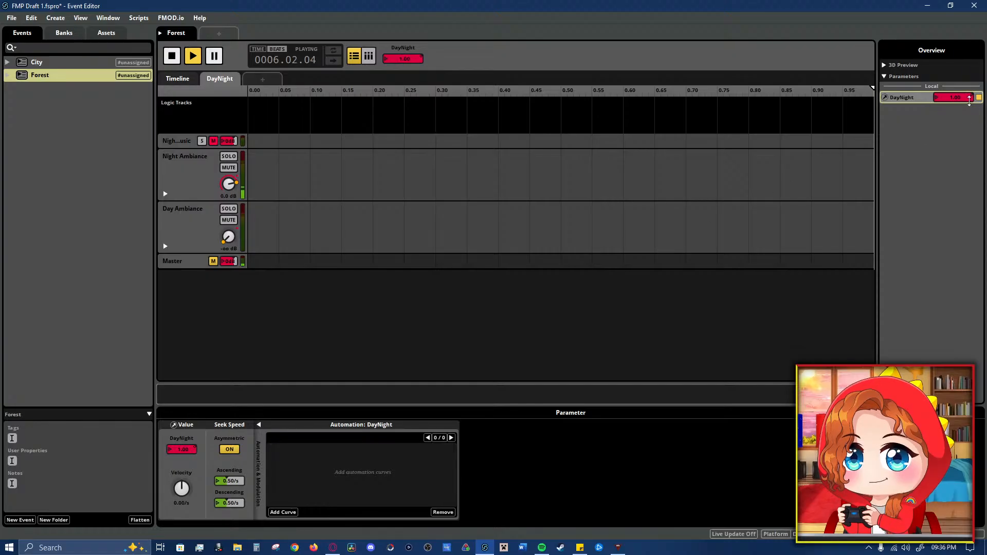
- Test the seek speed during playback by switching DayNight between 0.00 and 1.00, ending at 1.00
{"action": "left_click_drag", "start_coordinate": [968, 98], "coordinate": [967, 144]}
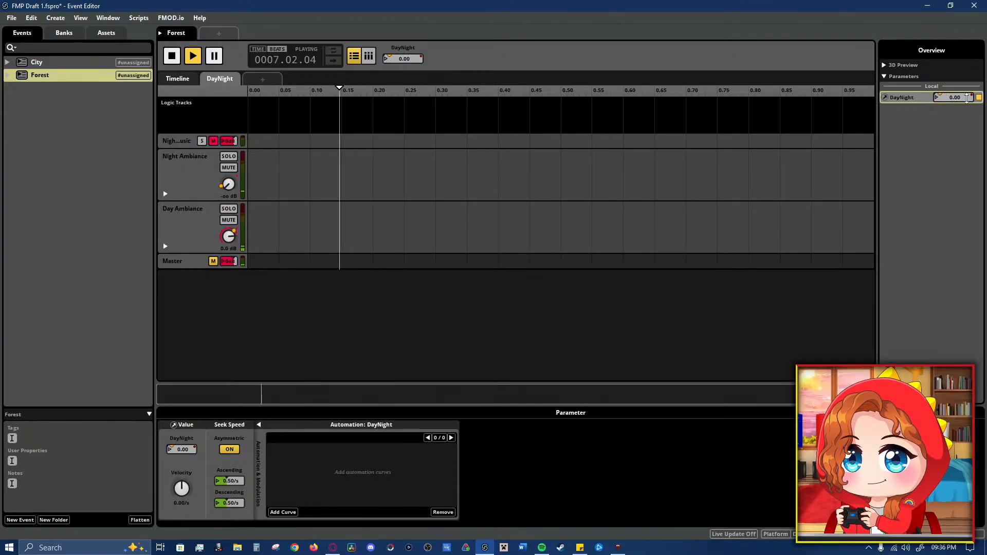
{"action": "left_click_drag", "start_coordinate": [963, 98], "coordinate": [962, 62]}
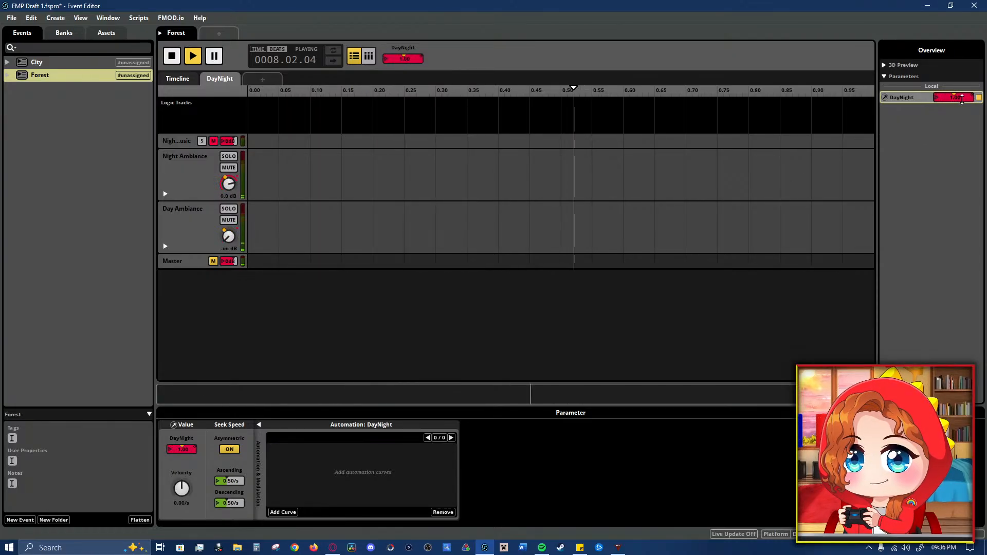
{"action": "left_click_drag", "start_coordinate": [963, 99], "coordinate": [965, 125]}
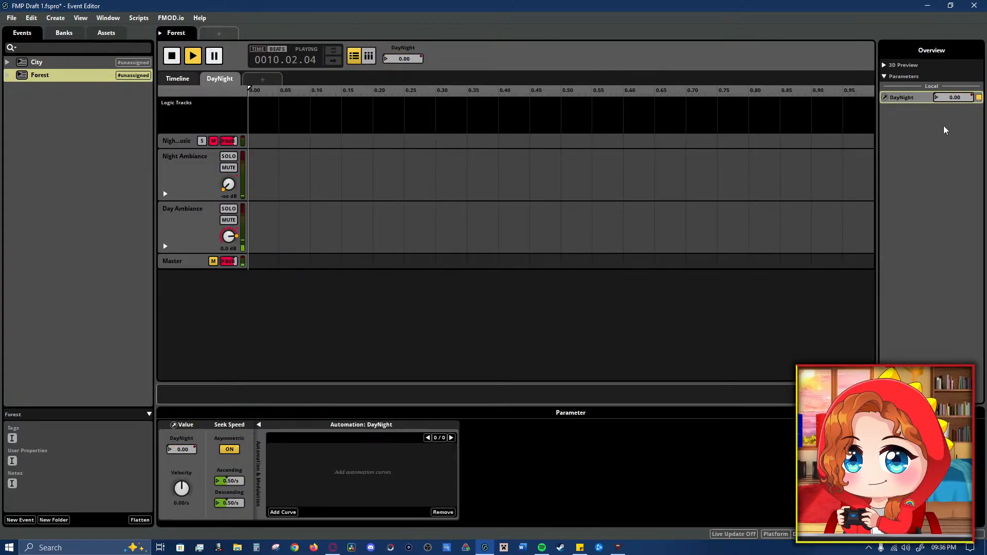
{"action": "left_click_drag", "start_coordinate": [953, 97], "coordinate": [953, 61]}
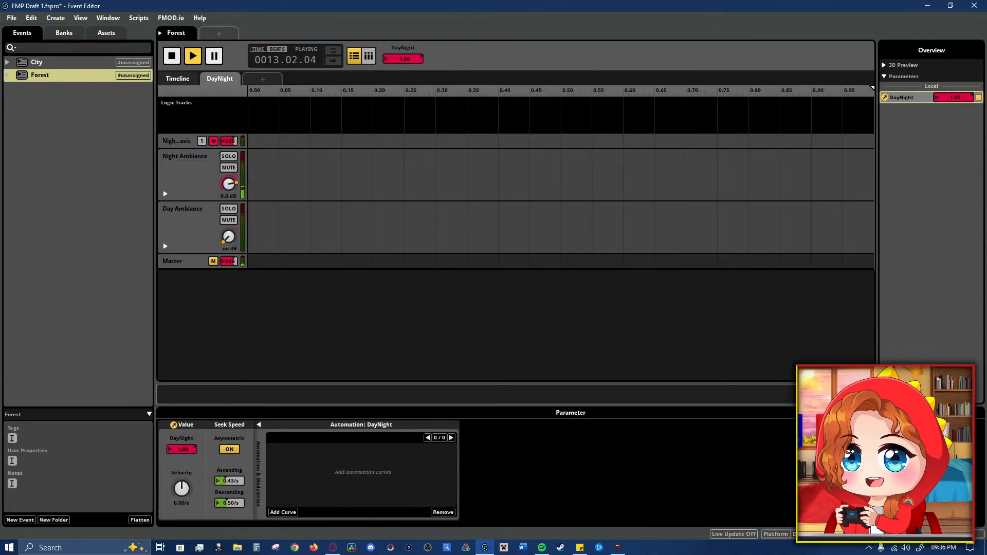
- Lower the ascending and descending seek speeds of DayNight to 0.40/s and test them by setting DayNight to 0.00
{"action": "left_click_drag", "start_coordinate": [229, 503], "coordinate": [229, 505]}
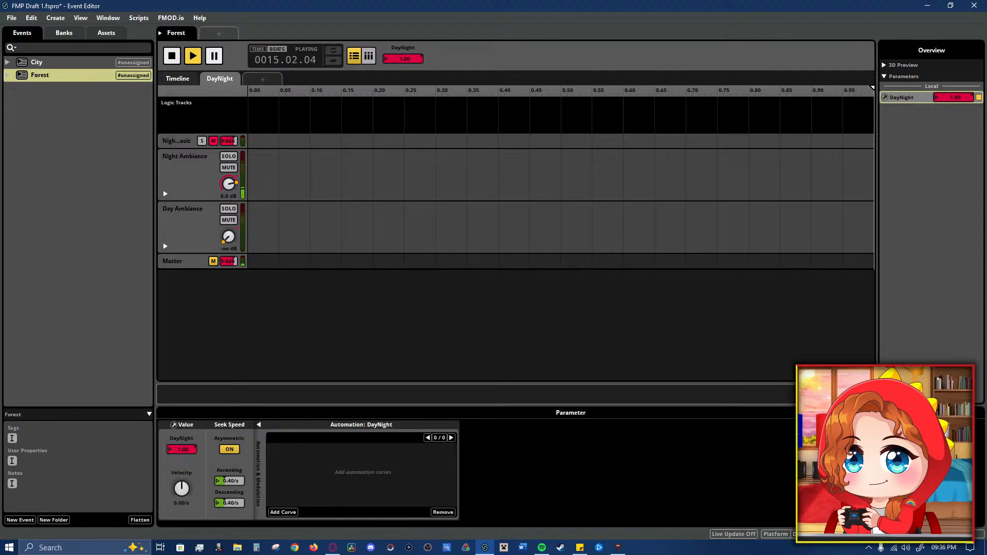
{"action": "left_click_drag", "start_coordinate": [960, 97], "coordinate": [962, 108]}
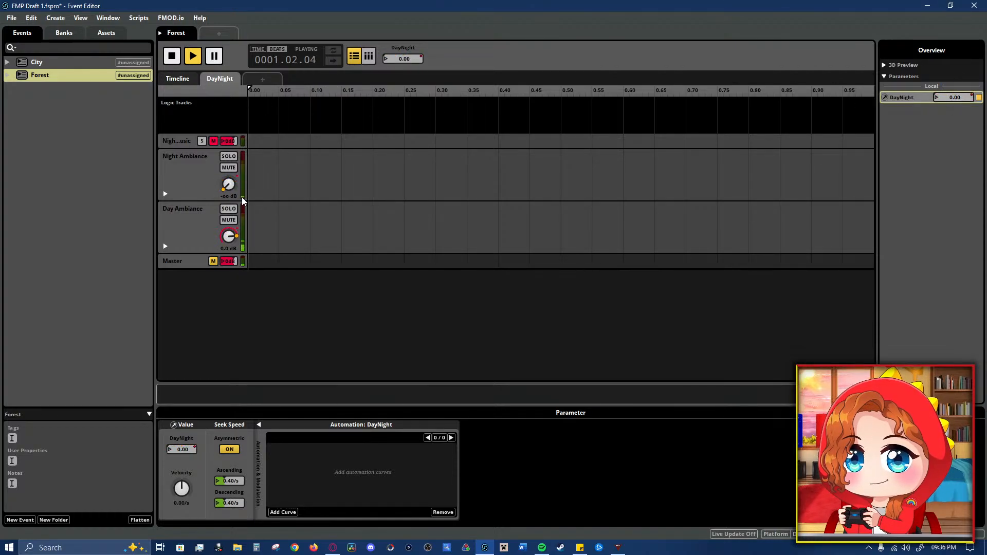
- Expand the Night Ambiance volume automation and bend its curve slightly upward at the midpoint
{"action": "left_click", "coordinate": [204, 189]}
{"action": "left_click", "coordinate": [165, 194]}
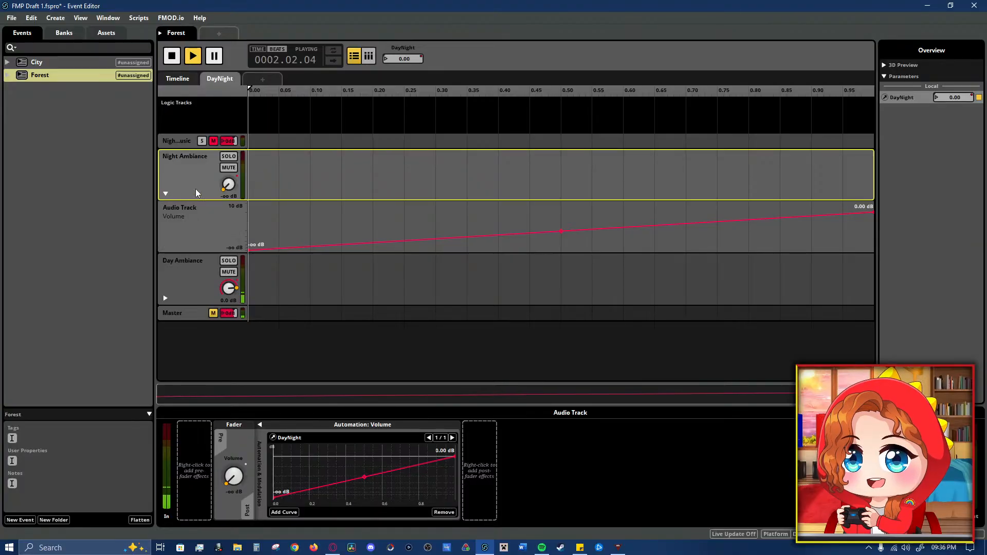
{"action": "left_click_drag", "start_coordinate": [561, 231], "coordinate": [560, 223]}
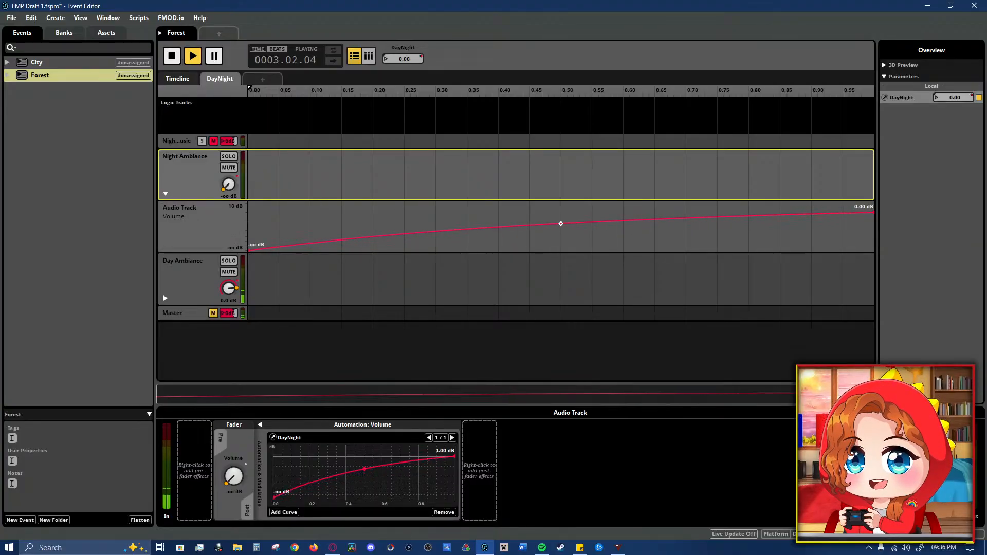
- Bend the Day Ambiance volume automation curve slightly upward at its midpoint, and audition DayNight at 1.00 and back at 0.00
{"action": "left_click", "coordinate": [193, 300]}
{"action": "left_click", "coordinate": [165, 298]}
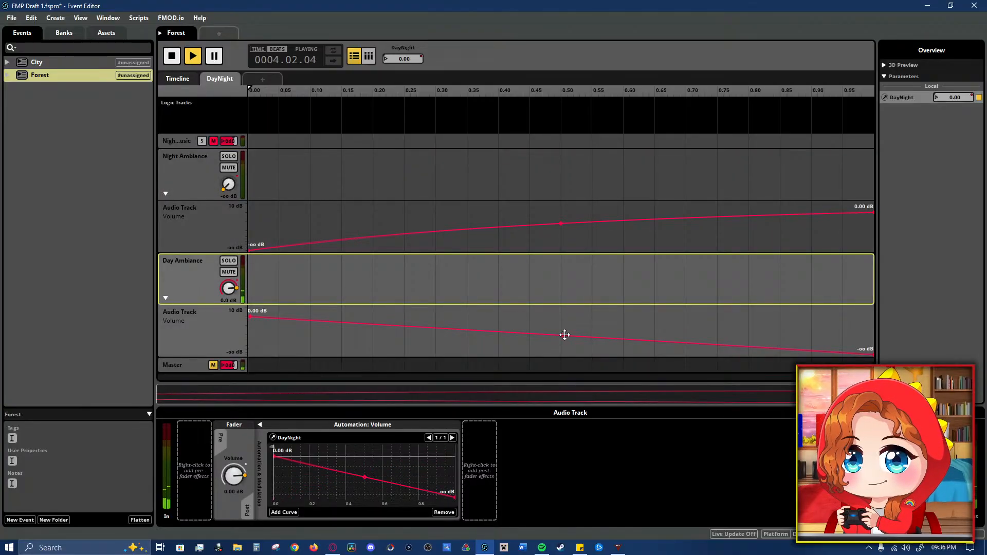
{"action": "left_click_drag", "start_coordinate": [562, 335], "coordinate": [562, 328]}
{"action": "left_click_drag", "start_coordinate": [956, 96], "coordinate": [956, 44]}
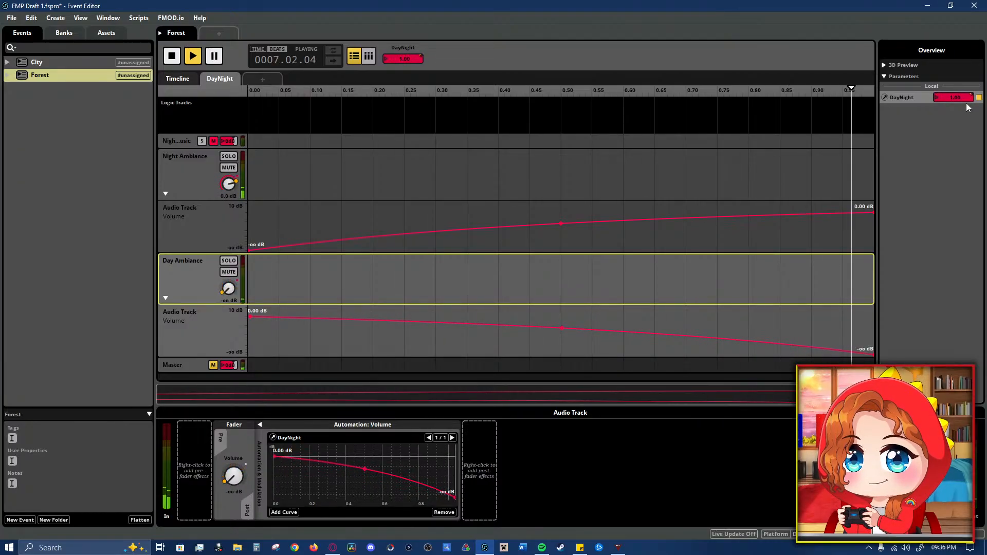
{"action": "left_click_drag", "start_coordinate": [956, 96], "coordinate": [956, 106]}
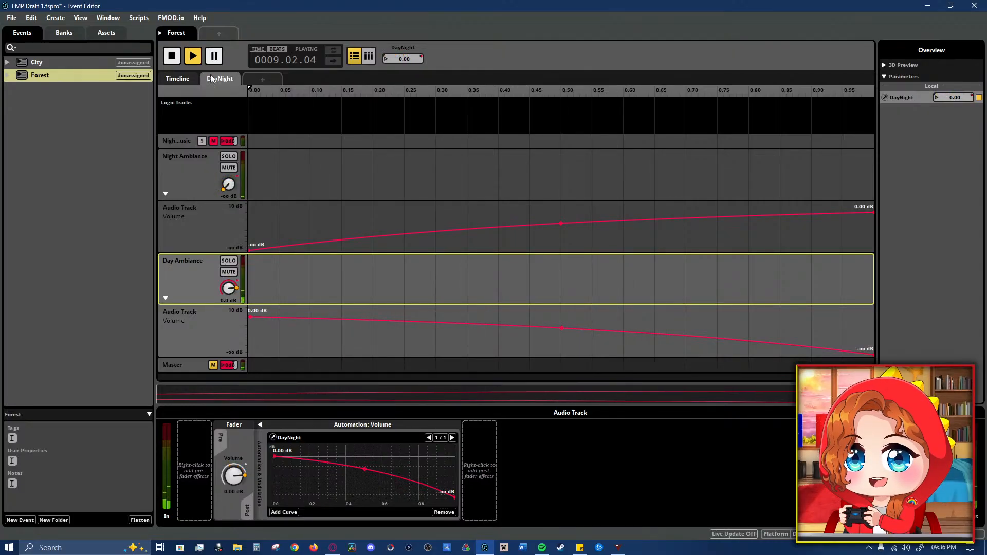
- Return to the Forest timeline and collapse the volume automation lanes of the Day Ambiance and Night Ambiance tracks
{"action": "left_click", "coordinate": [177, 78]}
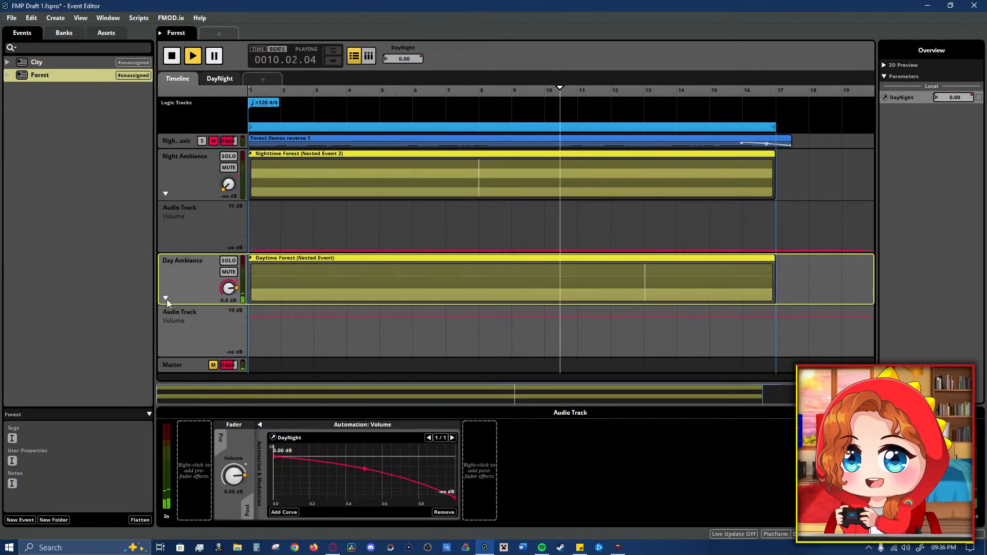
{"action": "left_click", "coordinate": [166, 298]}
{"action": "left_click", "coordinate": [165, 193]}
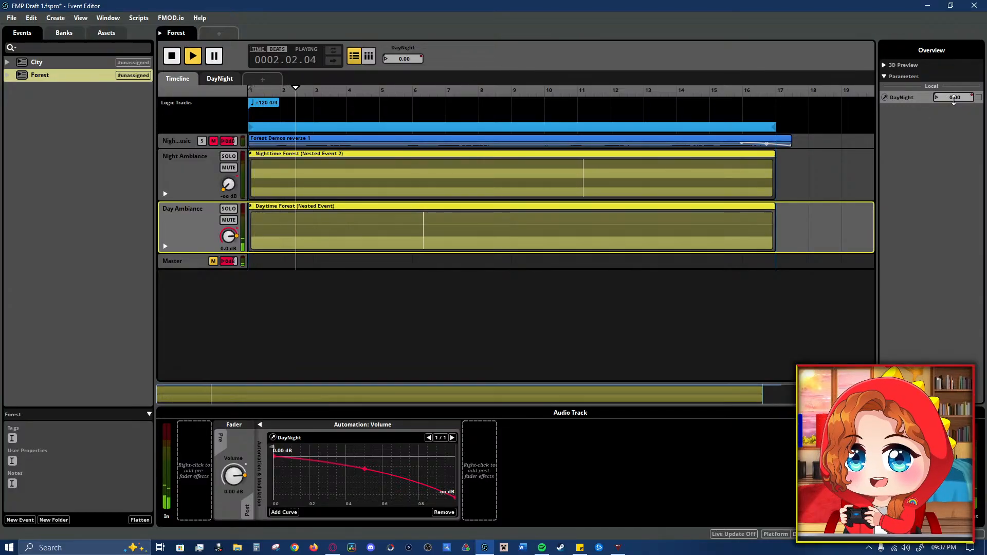
- Audition the blend on the timeline with DayNight at 1.00 and back at 0.00, and inspect the Night Ambiance volume curve
{"action": "left_click_drag", "start_coordinate": [954, 100], "coordinate": [957, 63]}
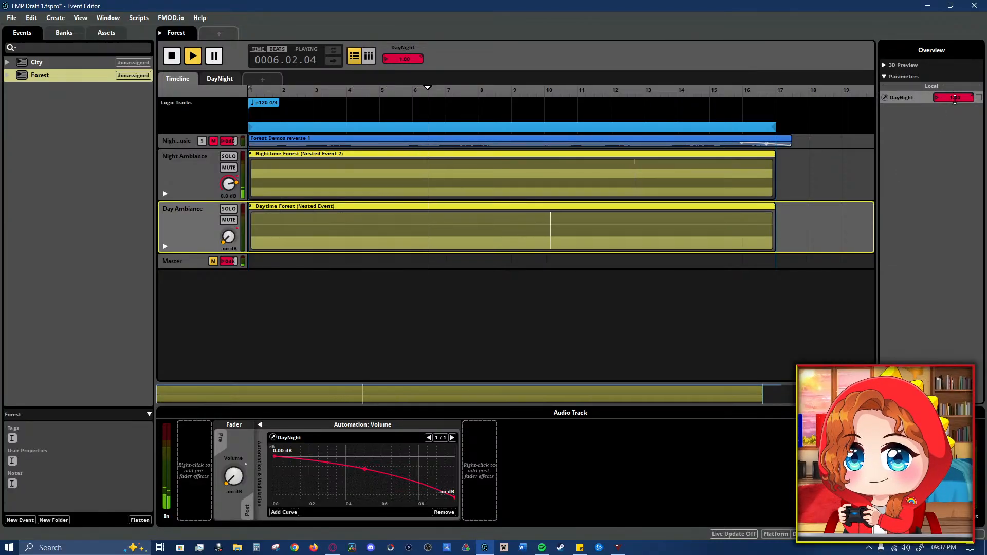
{"action": "left_click_drag", "start_coordinate": [955, 99], "coordinate": [937, 99]}
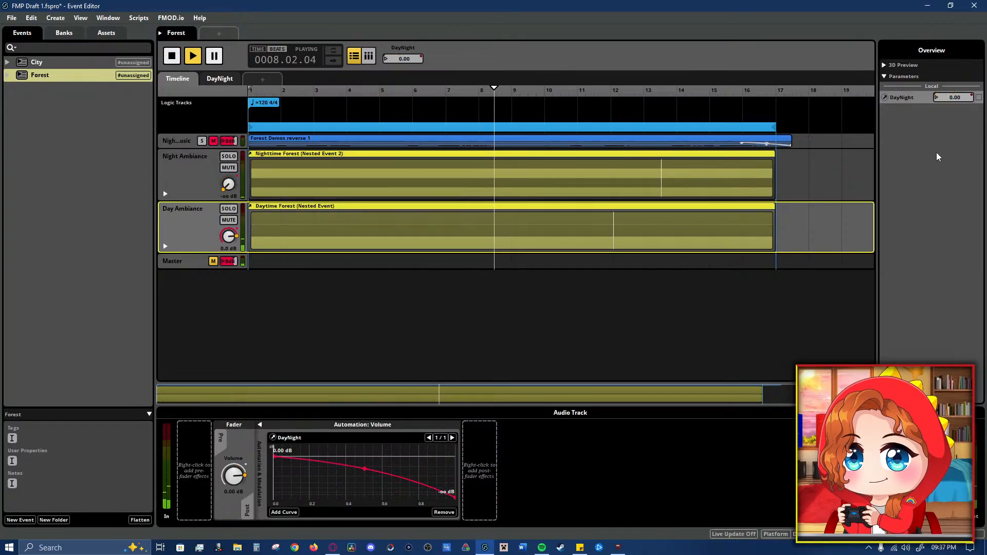
{"action": "left_click", "coordinate": [166, 174]}
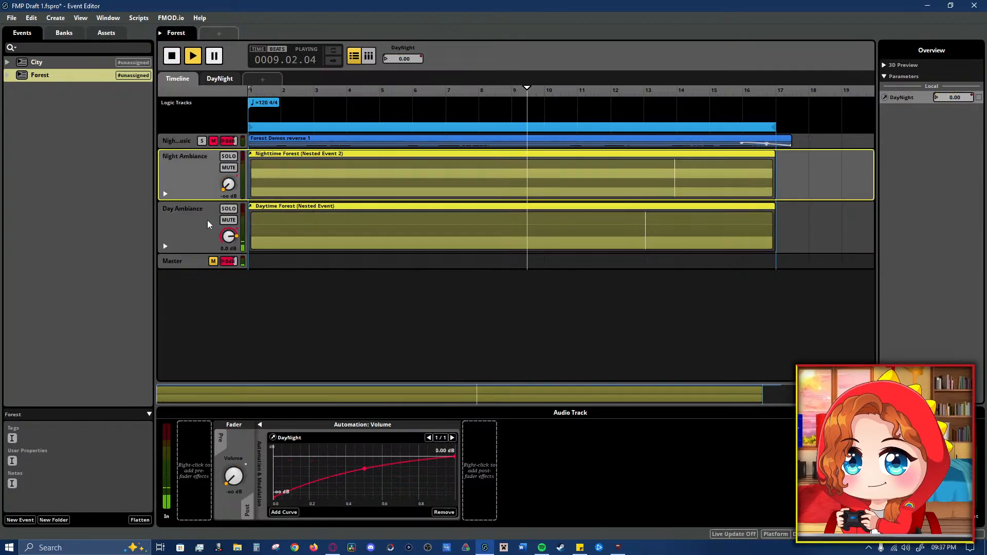
- Set a 10% trigger chance on the Night Music instrument Forest Demos reverse 1 and trim its end to the loop region's end
{"action": "left_click", "coordinate": [187, 146]}
{"action": "left_click_drag", "start_coordinate": [188, 146], "coordinate": [182, 204]}
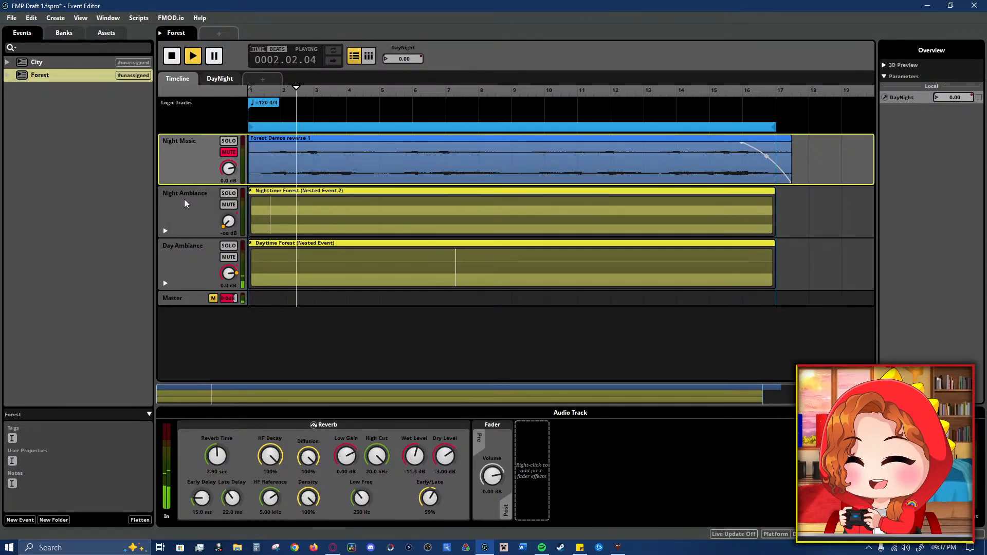
{"action": "left_click", "coordinate": [295, 161]}
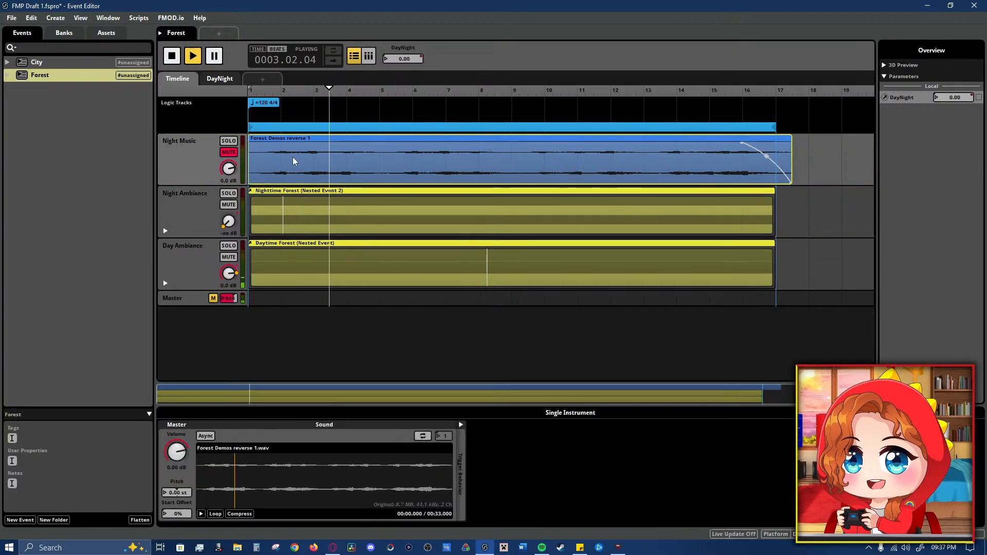
{"action": "right_click", "coordinate": [294, 160]}
{"action": "left_click", "coordinate": [276, 159]}
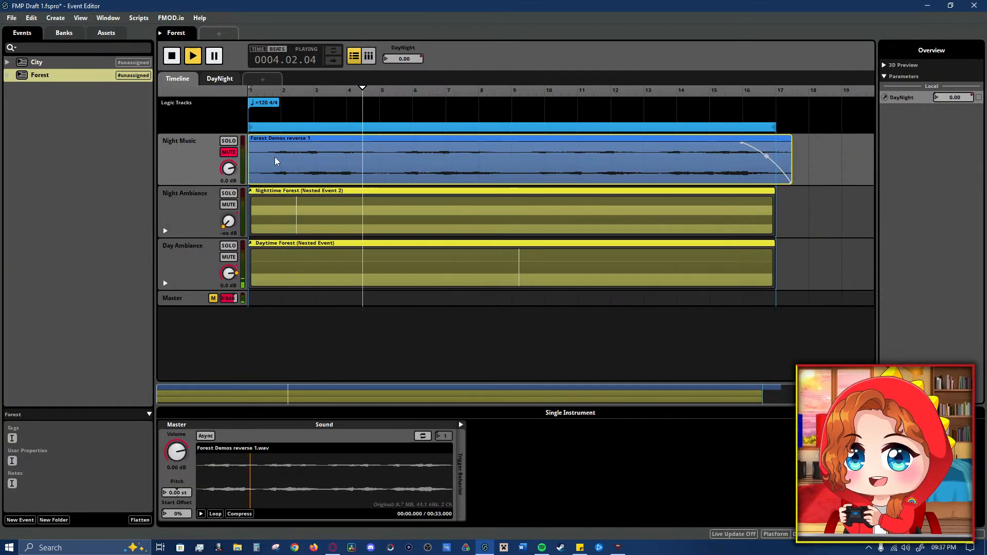
{"action": "left_click", "coordinate": [461, 426]}
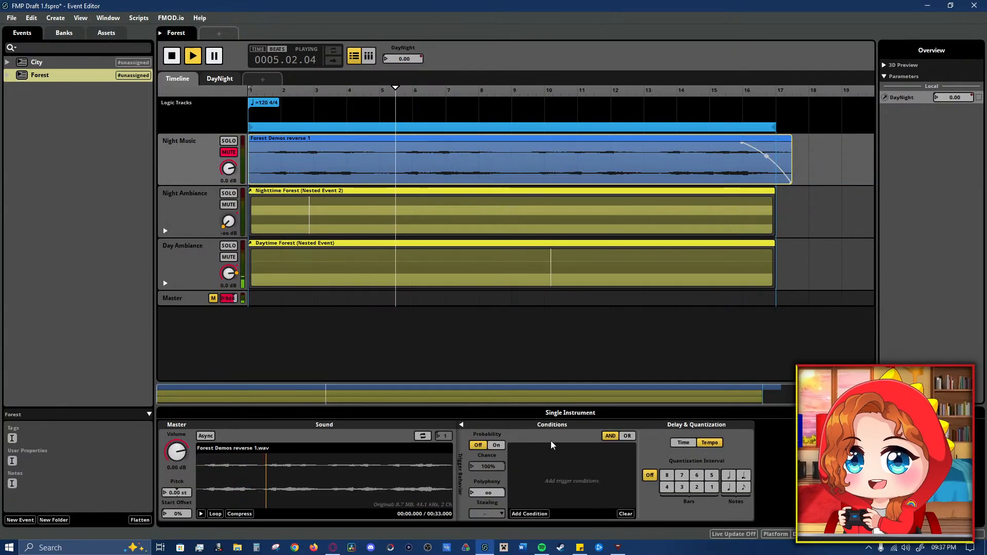
{"action": "left_click_drag", "start_coordinate": [489, 467], "coordinate": [489, 513]}
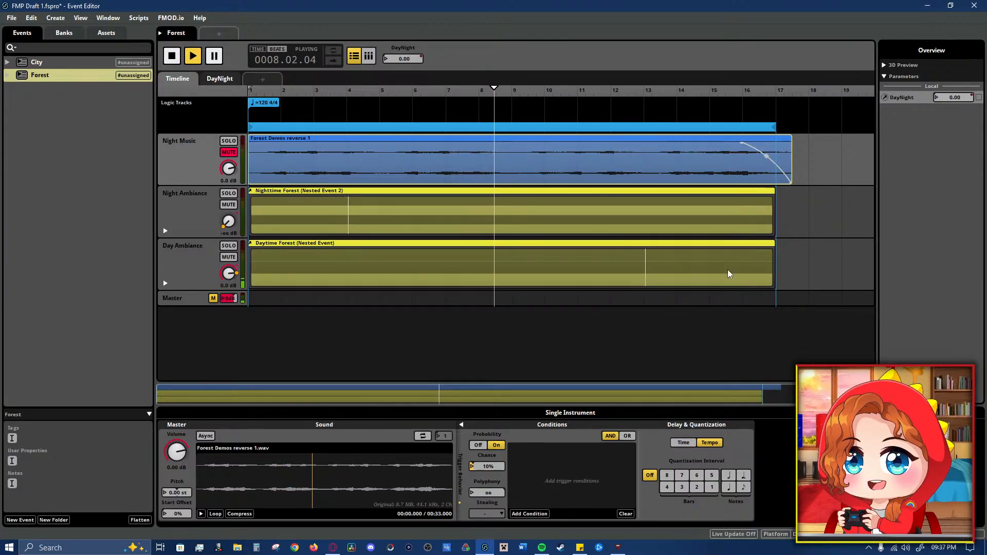
{"action": "left_click_drag", "start_coordinate": [787, 168], "coordinate": [776, 180]}
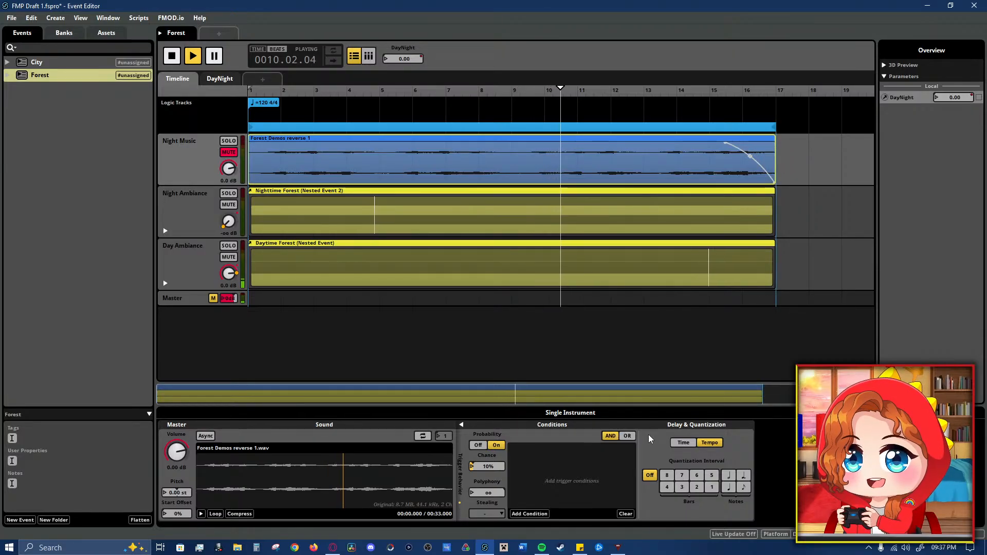
- Unmute the Night Music and Master tracks and lower the Night Music volume to -15 dB with DayNight at 1.00
{"action": "left_click", "coordinate": [231, 153]}
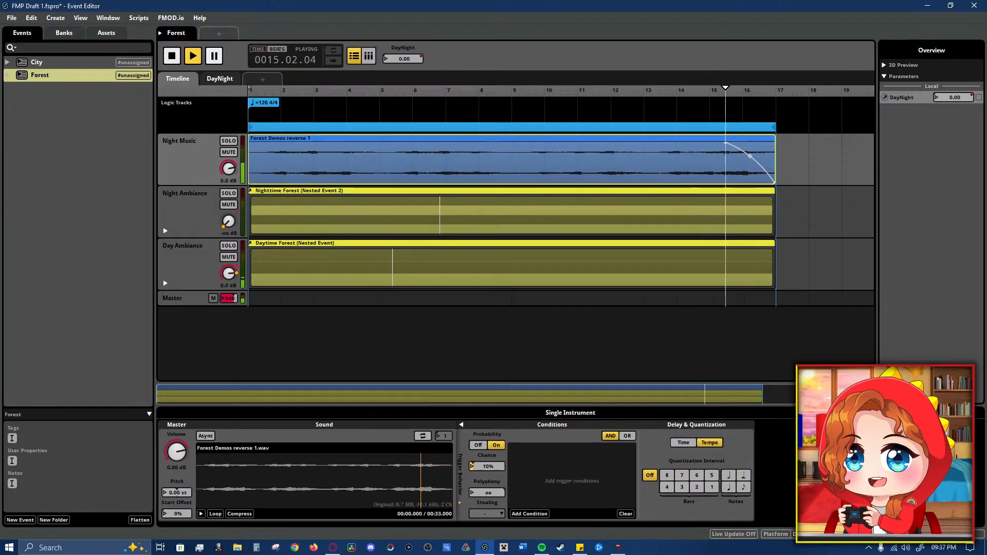
{"action": "left_click_drag", "start_coordinate": [951, 99], "coordinate": [951, 36]}
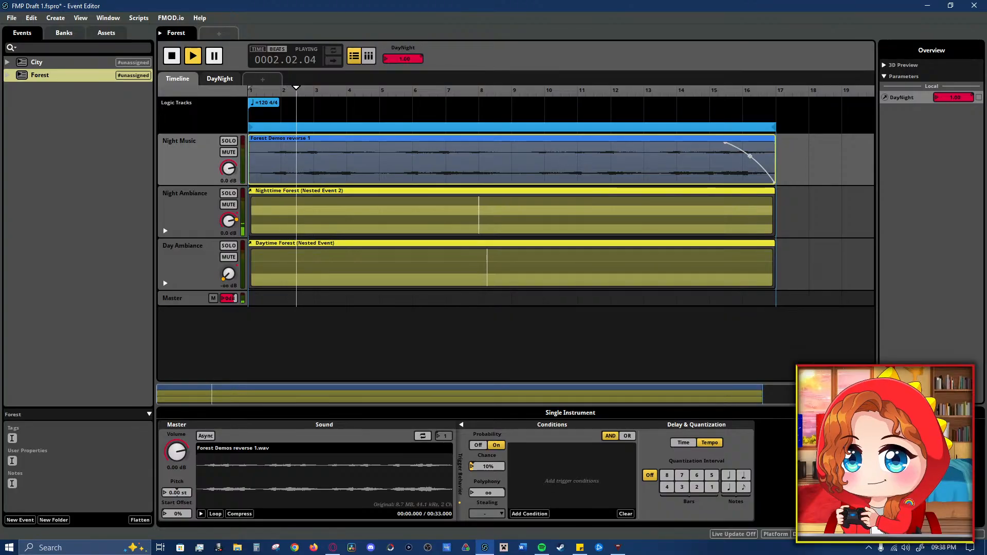
{"action": "left_click_drag", "start_coordinate": [228, 168], "coordinate": [229, 201]}
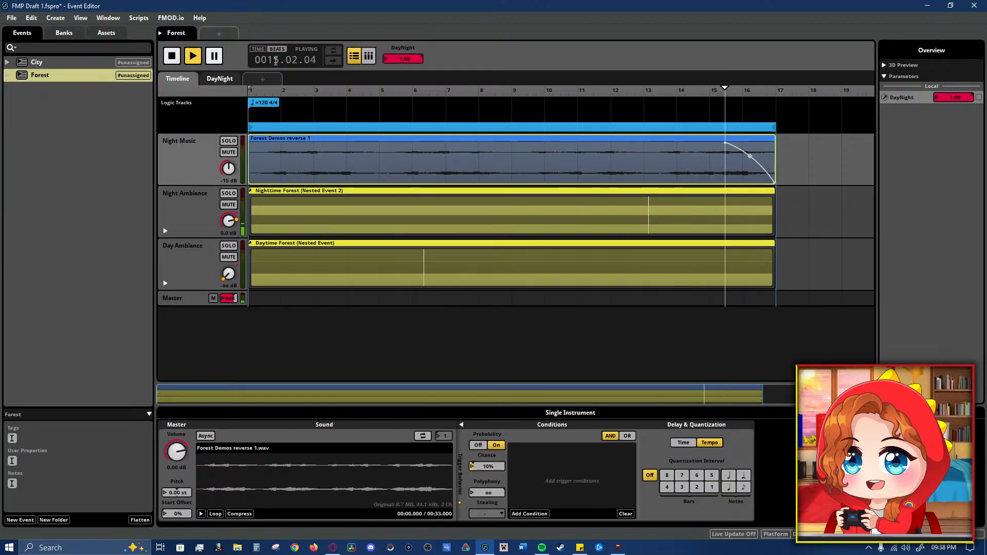
- Switch the timeline display from beats to time
{"action": "left_click", "coordinate": [258, 50]}
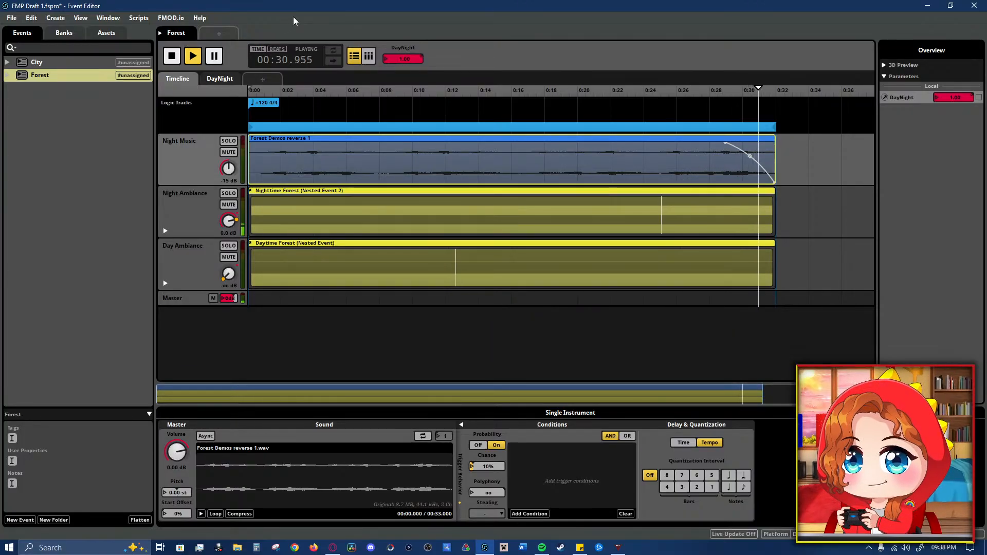
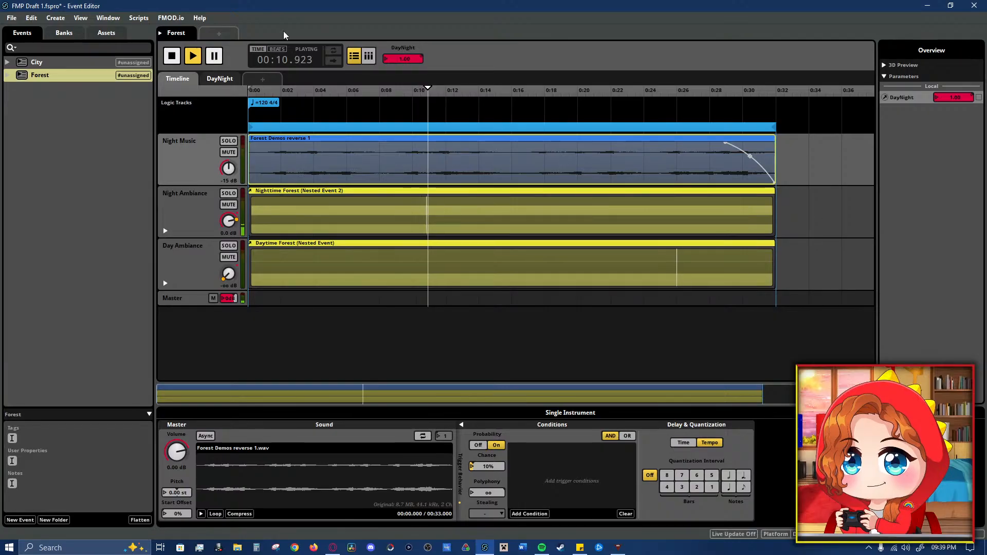
- Turn off the trigger probability on the Night Music instrument Forest Demos reverse 1 and audition the event from the start
{"action": "key", "text": "space"}
{"action": "left_click", "coordinate": [478, 445]}
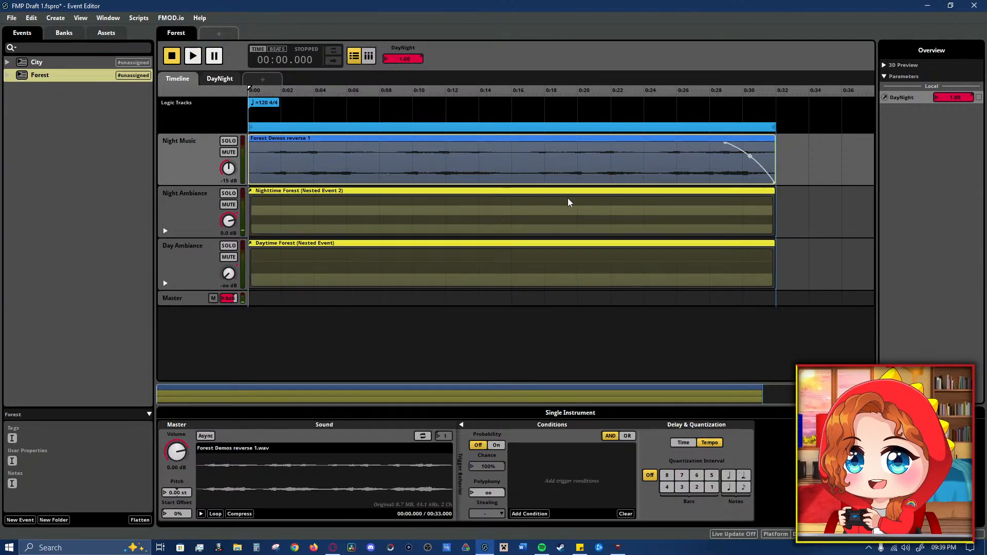
{"action": "key", "text": "space"}
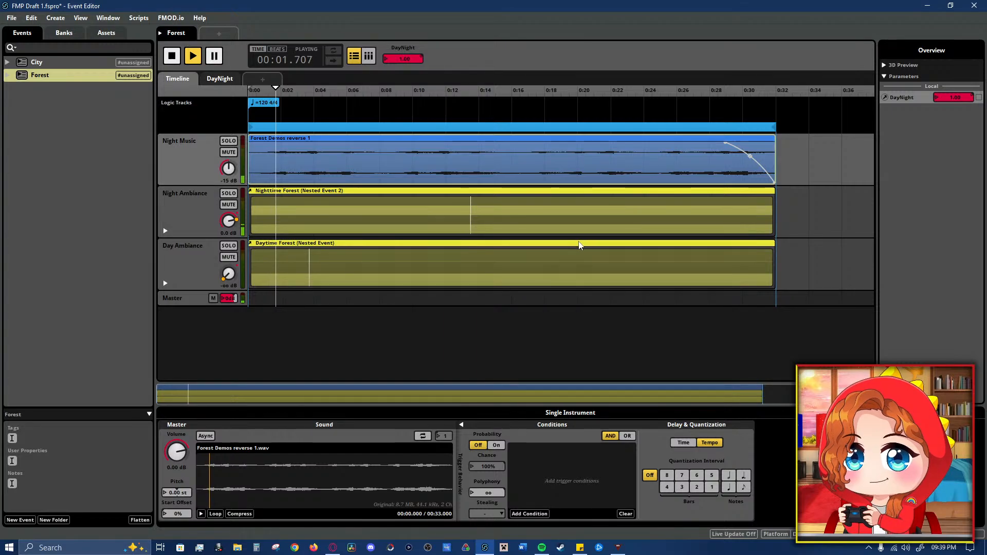
{"action": "key", "text": "space"}
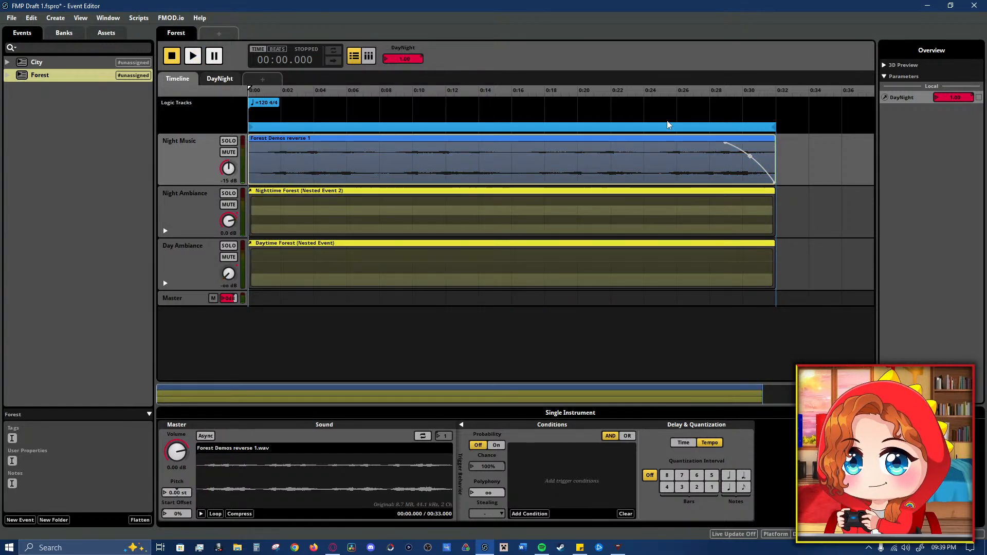
- Extend the loop region to 2:00 and stretch the Nighttime Forest and Daytime Forest instruments to its end
{"action": "left_click", "coordinate": [674, 132]}
{"action": "left_click", "coordinate": [285, 154]}
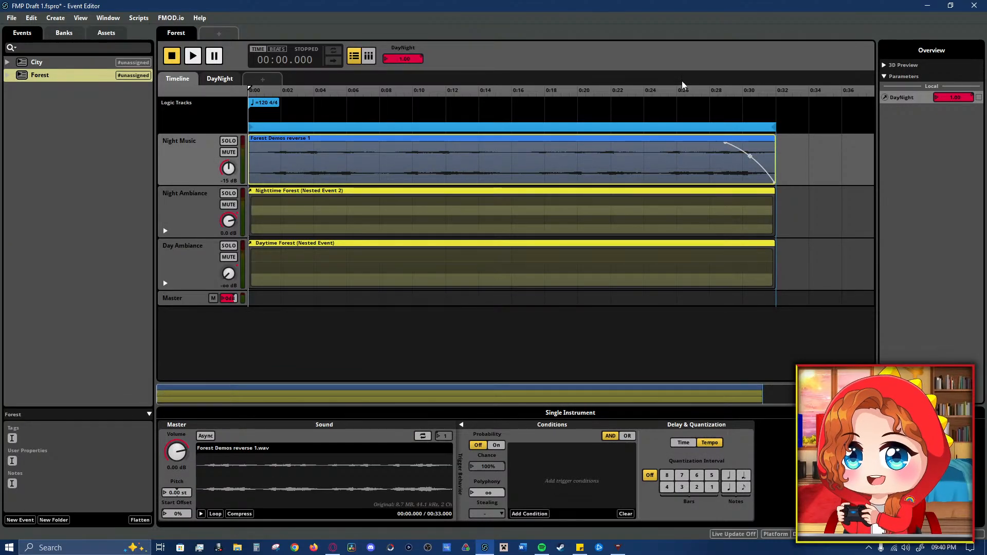
{"action": "left_click_drag", "start_coordinate": [772, 131], "coordinate": [742, 153]}
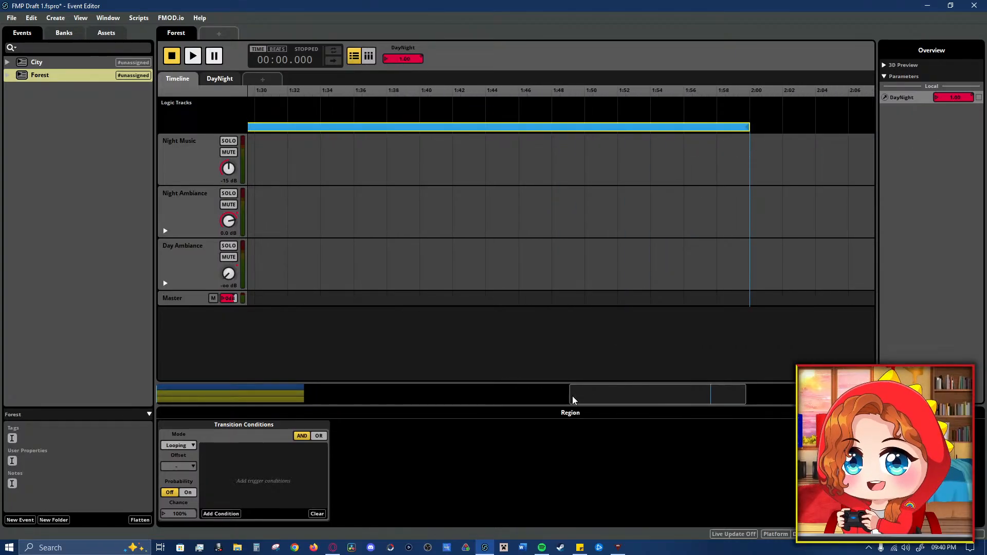
{"action": "left_click_drag", "start_coordinate": [572, 396], "coordinate": [323, 396]}
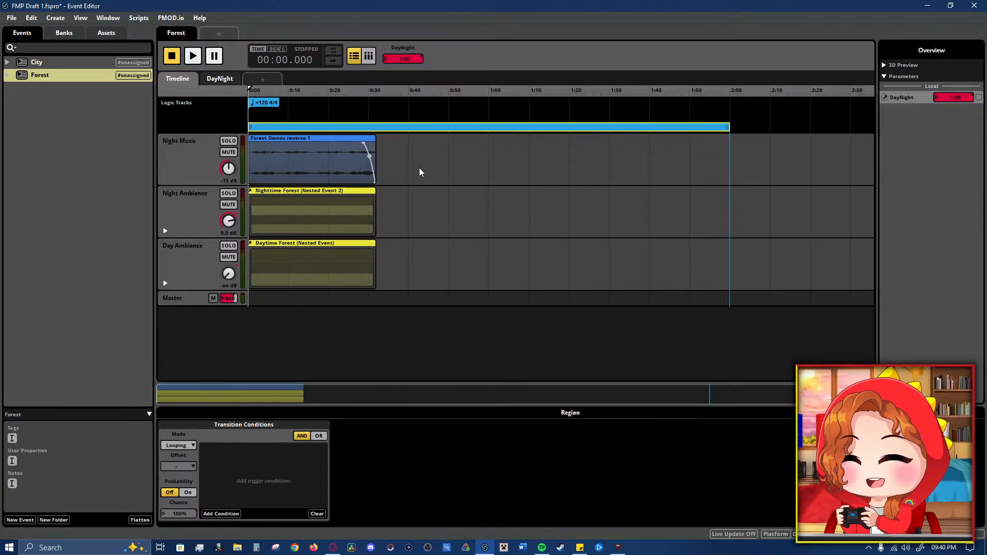
{"action": "left_click", "coordinate": [373, 230]}
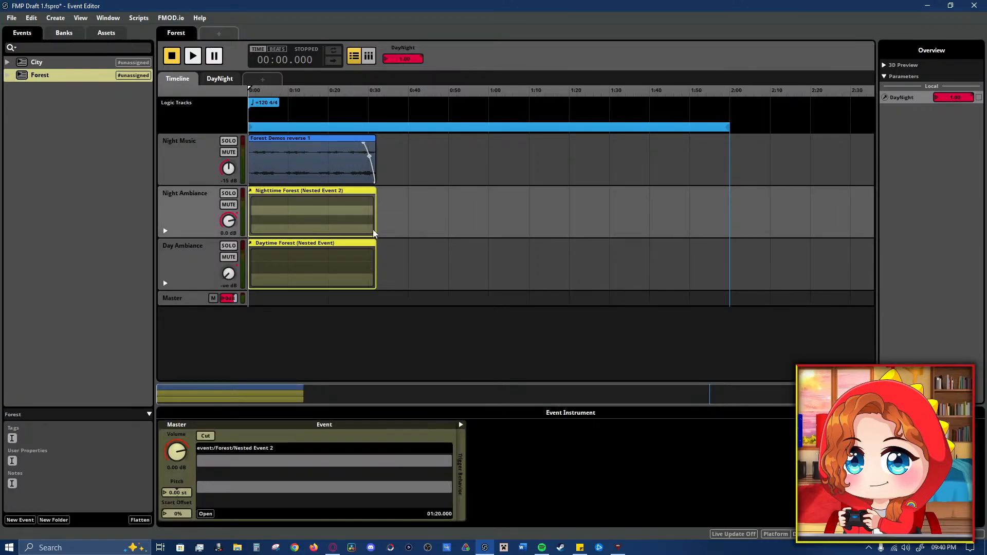
{"action": "left_click_drag", "start_coordinate": [374, 226], "coordinate": [727, 223]}
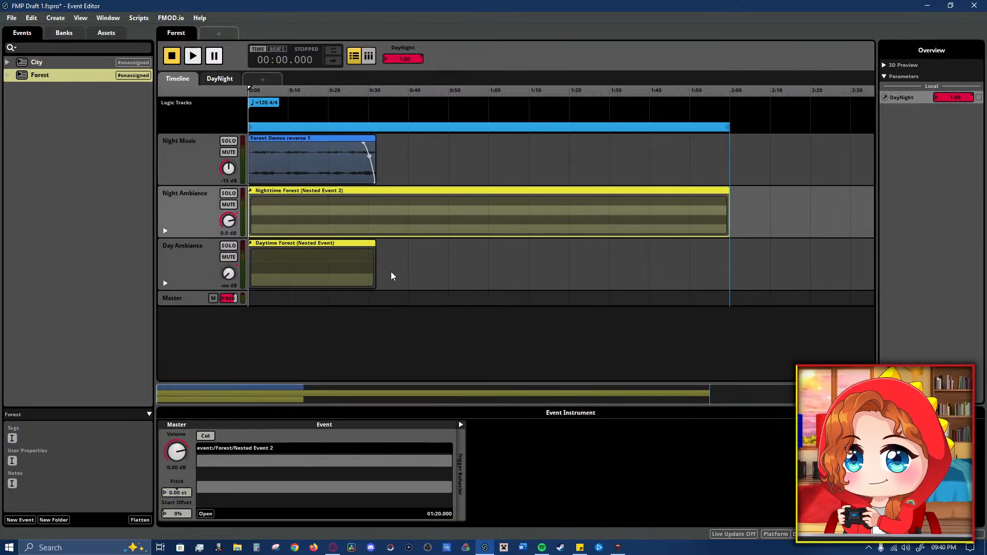
{"action": "left_click_drag", "start_coordinate": [374, 267], "coordinate": [727, 266]}
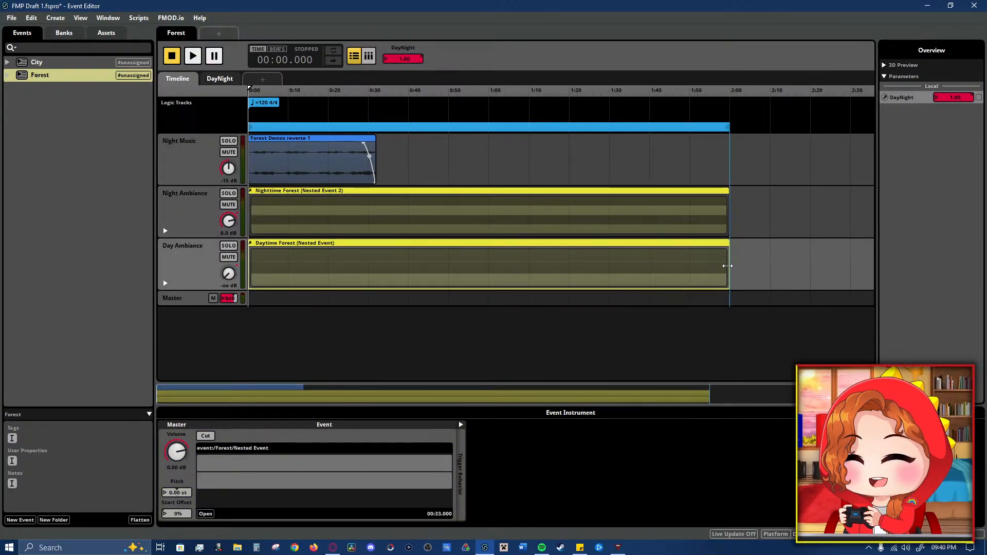
- Add a second loop region from 0:00 to 1:40 above the first, and extend the first loop region to 3:00
{"action": "left_click", "coordinate": [651, 129]}
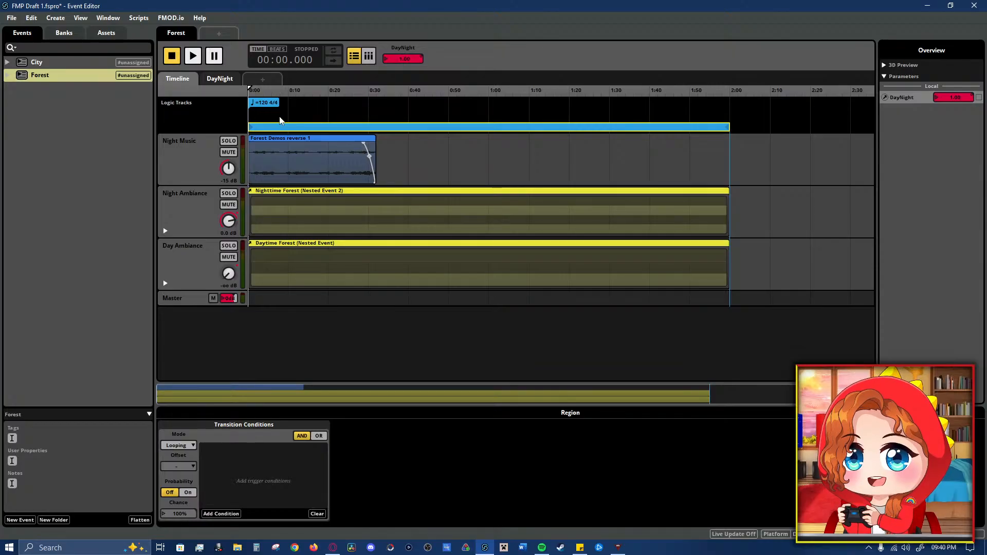
{"action": "right_click", "coordinate": [310, 121]}
{"action": "left_click", "coordinate": [378, 150]}
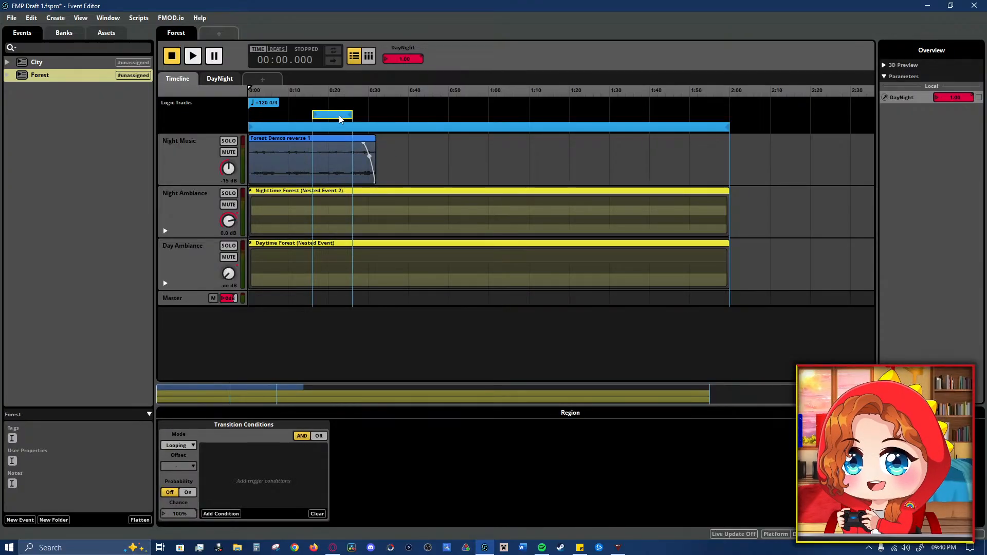
{"action": "left_click_drag", "start_coordinate": [339, 119], "coordinate": [725, 142]}
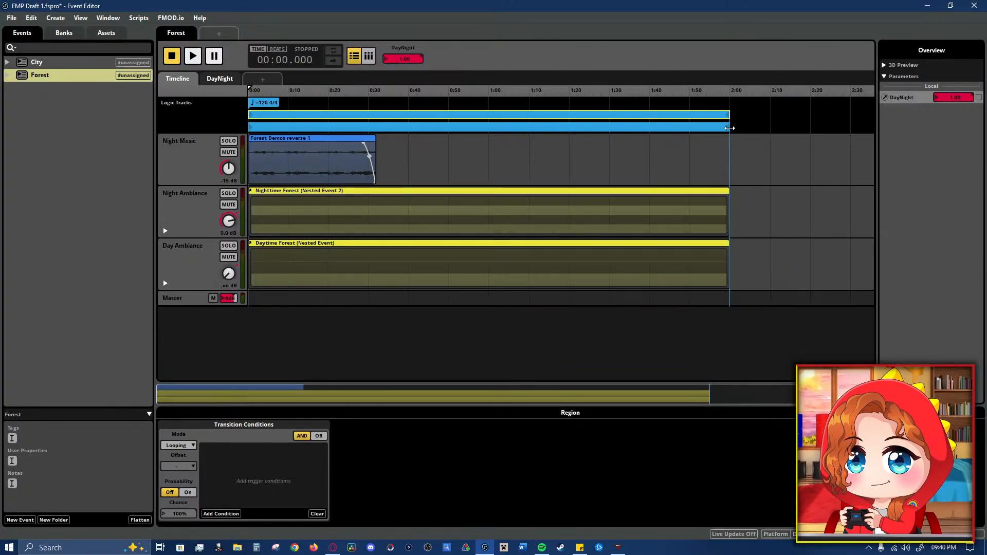
{"action": "left_click_drag", "start_coordinate": [729, 128], "coordinate": [817, 139]}
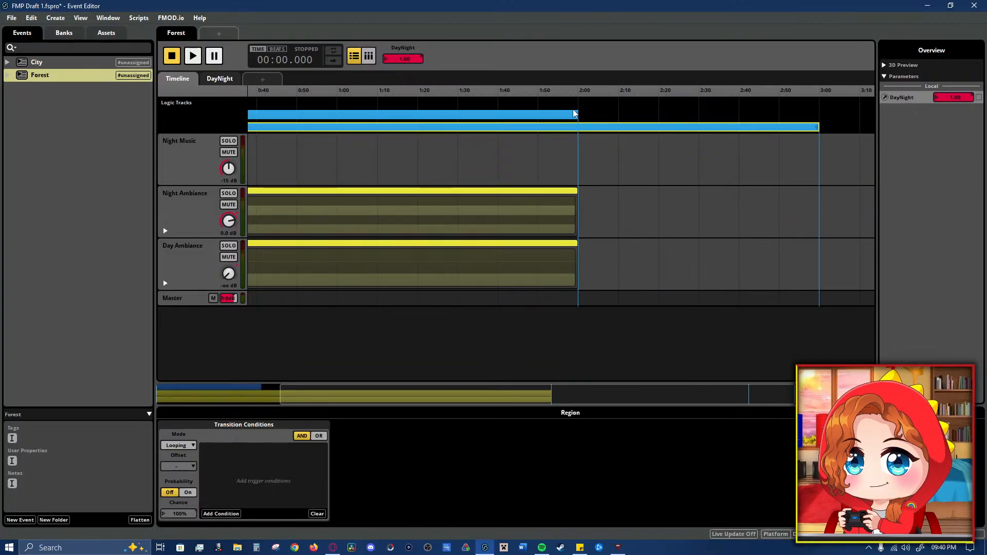
{"action": "left_click_drag", "start_coordinate": [578, 114], "coordinate": [498, 116]}
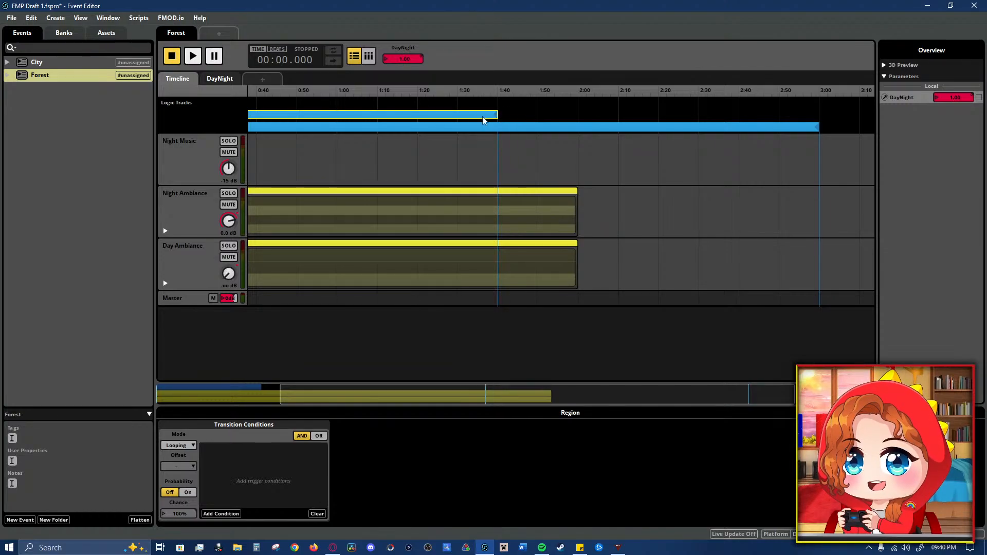
- Add a transition timeline to the shorter loop region and review the available options of both loop regions
{"action": "right_click", "coordinate": [474, 119]}
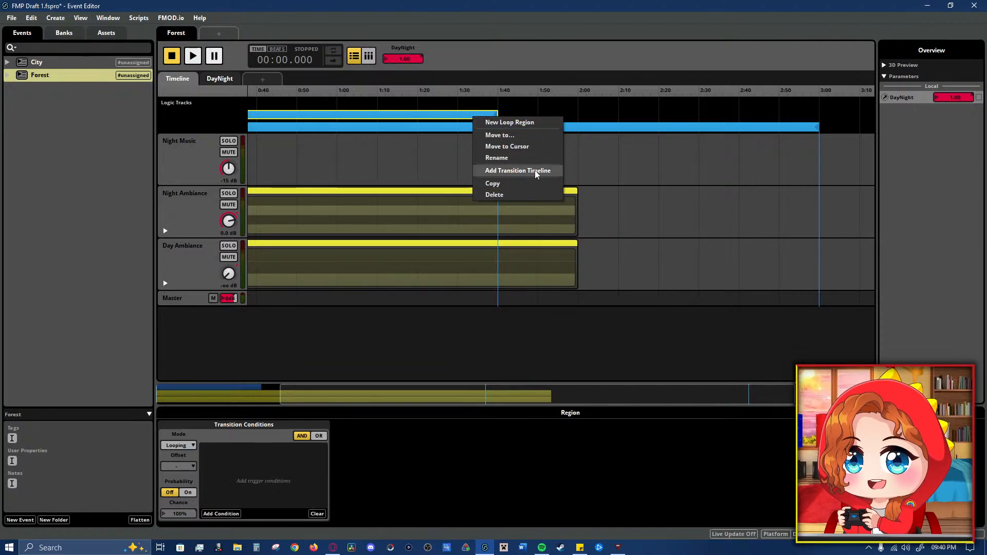
{"action": "left_click", "coordinate": [448, 118]}
{"action": "right_click", "coordinate": [454, 118]}
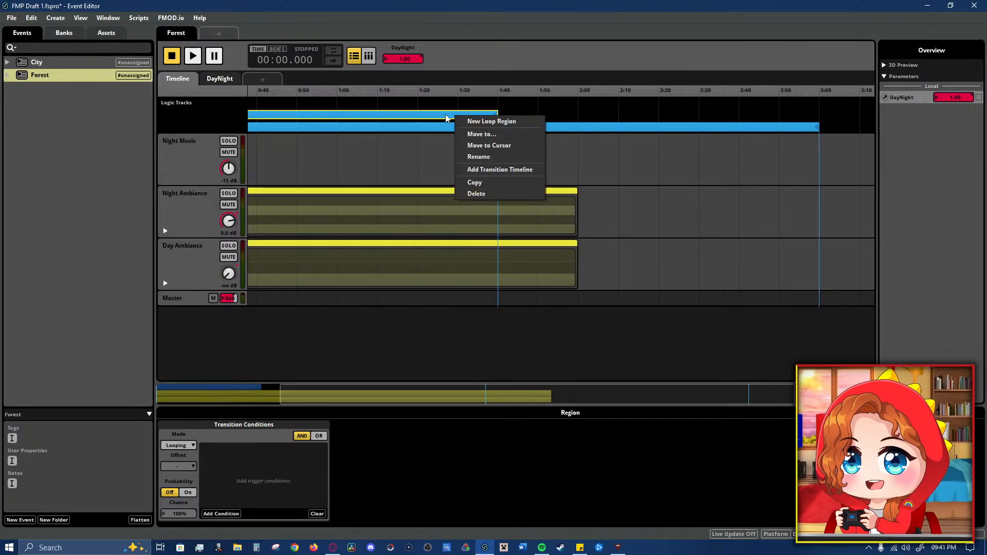
{"action": "left_click", "coordinate": [436, 161]}
{"action": "scroll", "coordinate": [451, 142], "scroll_direction": "left", "scroll_amount": 5}
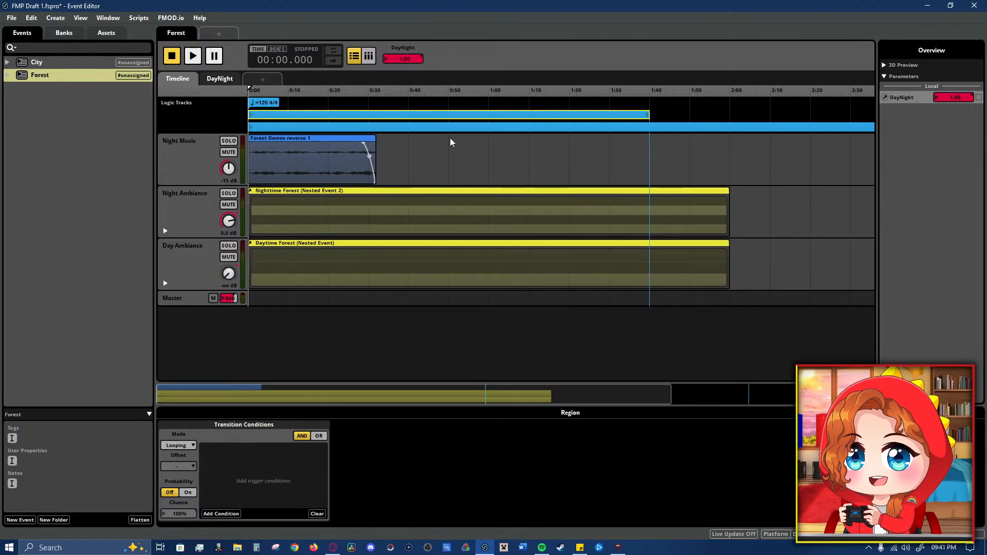
{"action": "double_click", "coordinate": [328, 119]}
{"action": "double_click", "coordinate": [329, 118]}
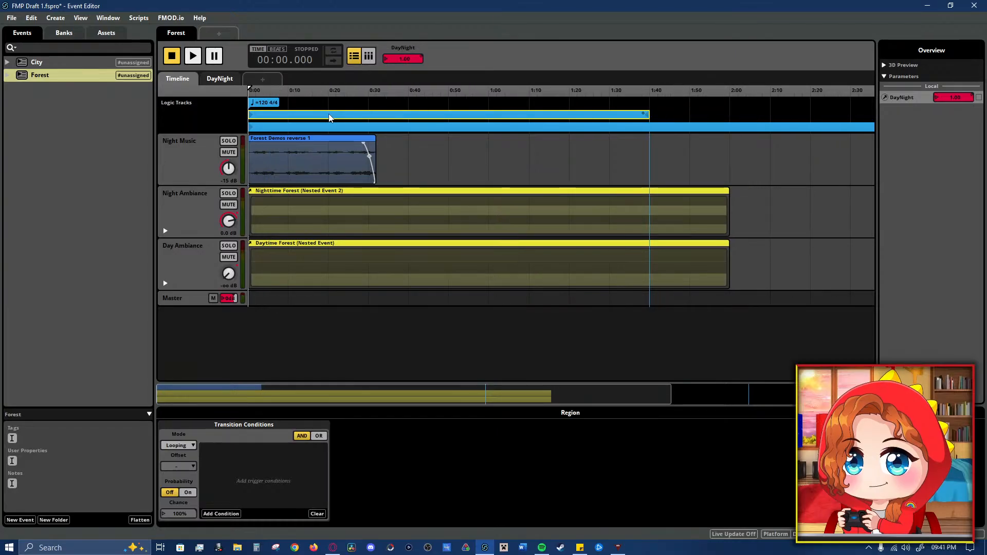
{"action": "right_click", "coordinate": [339, 118]}
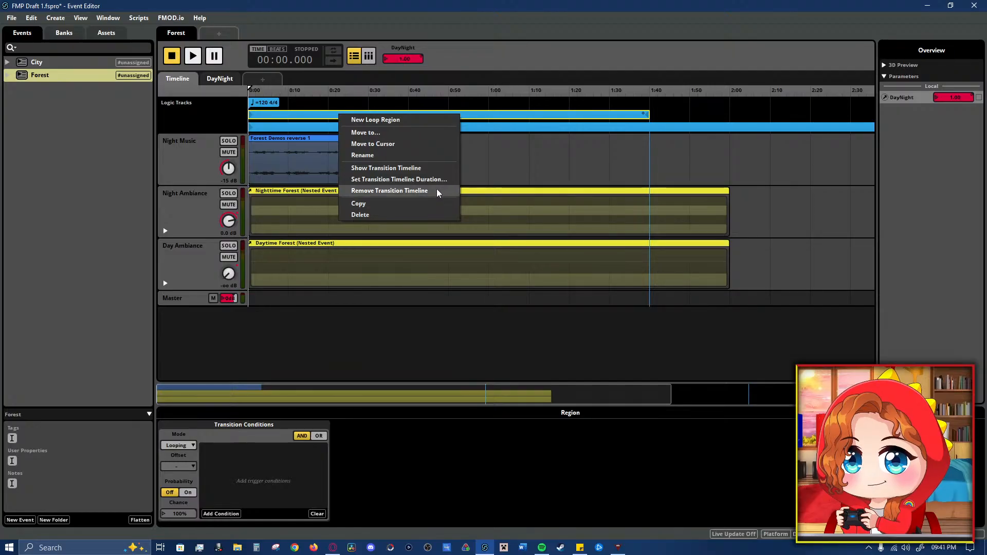
{"action": "left_click", "coordinate": [505, 124]}
{"action": "left_click", "coordinate": [549, 126]}
{"action": "right_click", "coordinate": [550, 128]}
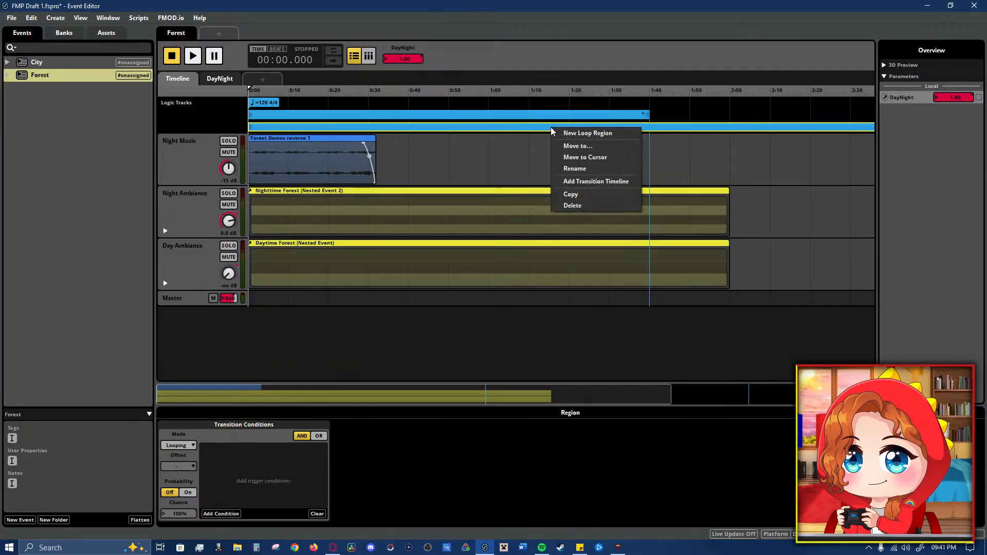
- Enable probability on the shorter loop region with a 50% chance, keeping its mode on Looping
{"action": "left_click", "coordinate": [527, 116]}
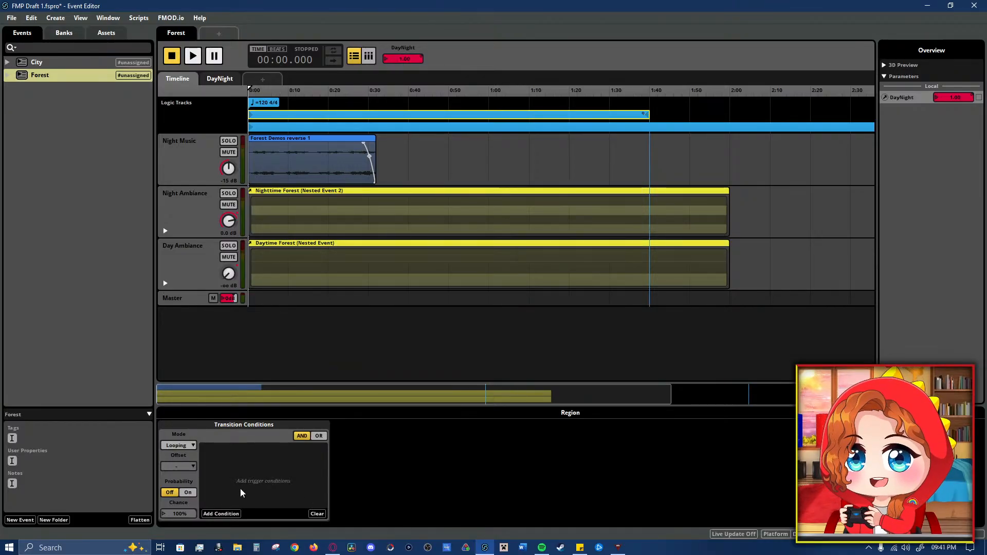
{"action": "left_click", "coordinate": [186, 447]}
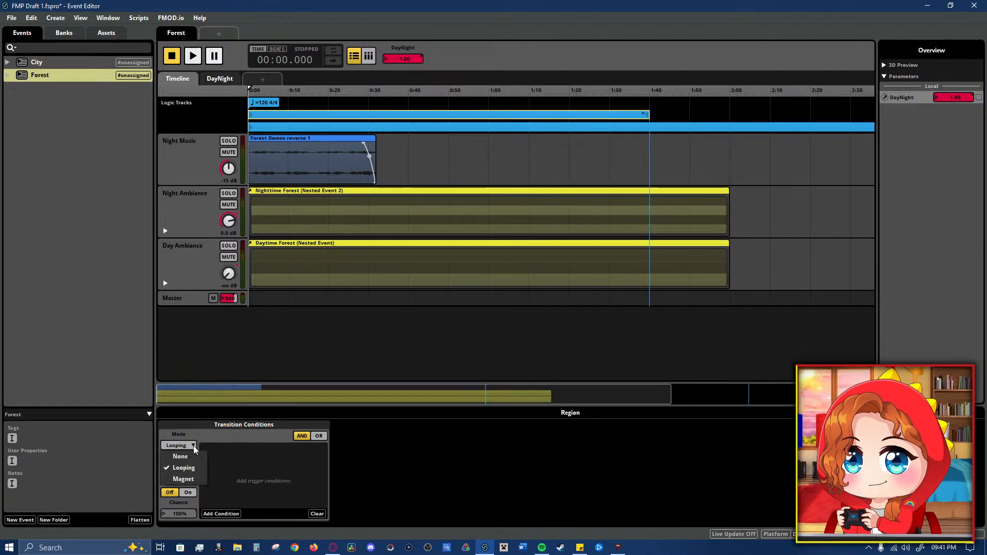
{"action": "left_click", "coordinate": [204, 440]}
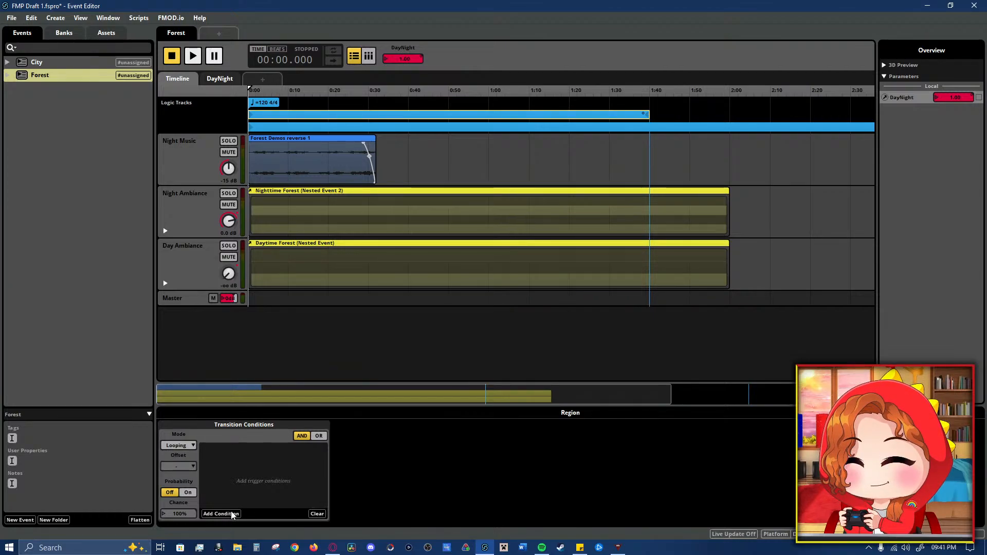
{"action": "left_click", "coordinate": [190, 493]}
{"action": "left_click_drag", "start_coordinate": [188, 514], "coordinate": [186, 537]}
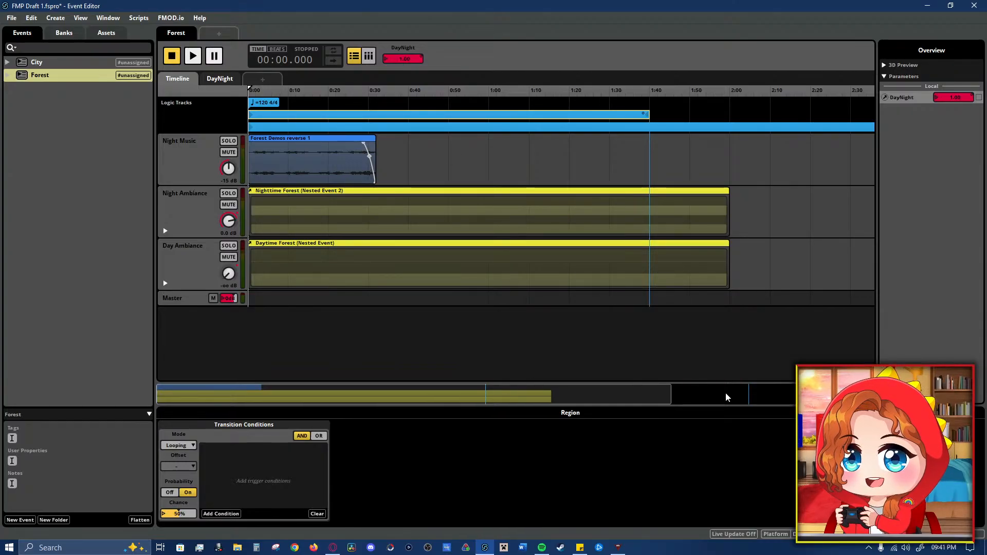
- Stretch the Nighttime Forest and Daytime Forest instruments to the longer loop region's end at 3:00
{"action": "left_click_drag", "start_coordinate": [671, 396], "coordinate": [730, 397]}
{"action": "left_click", "coordinate": [559, 264]}
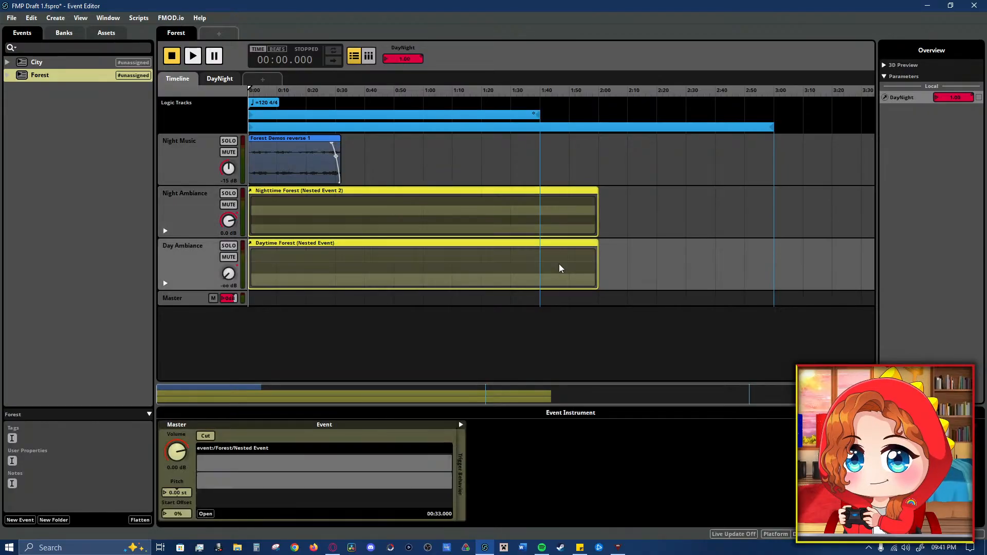
{"action": "left_click_drag", "start_coordinate": [596, 220], "coordinate": [773, 216]}
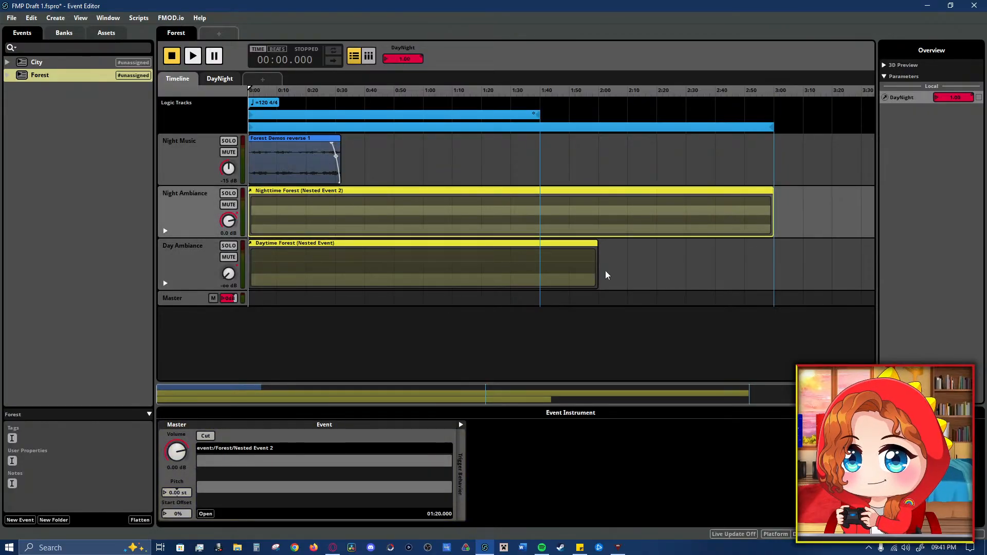
{"action": "left_click_drag", "start_coordinate": [597, 270], "coordinate": [773, 269]}
- Shorten the upper loop region to end at 1:30 and audition playback across the ends of both loop regions
{"action": "key", "text": "space"}
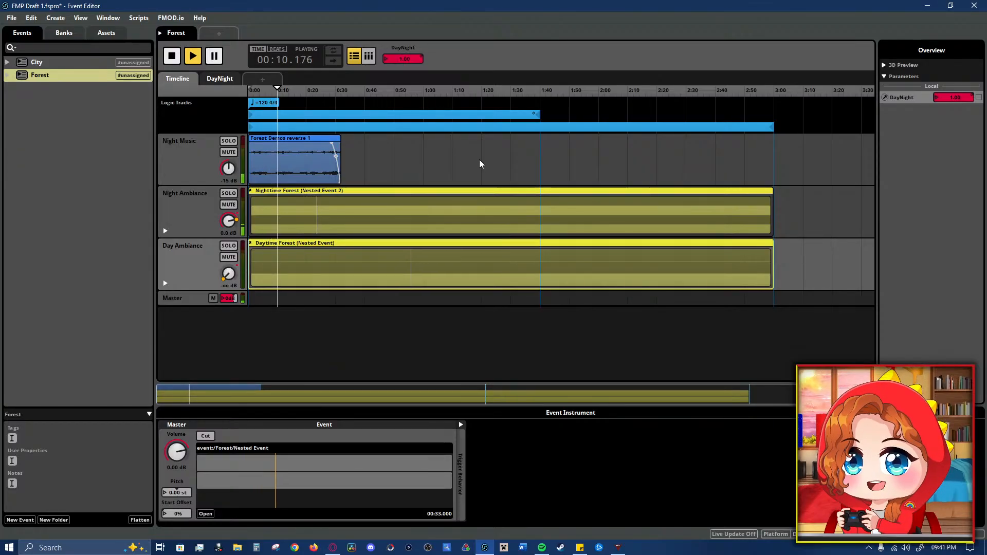
{"action": "left_click_drag", "start_coordinate": [539, 114], "coordinate": [510, 124]}
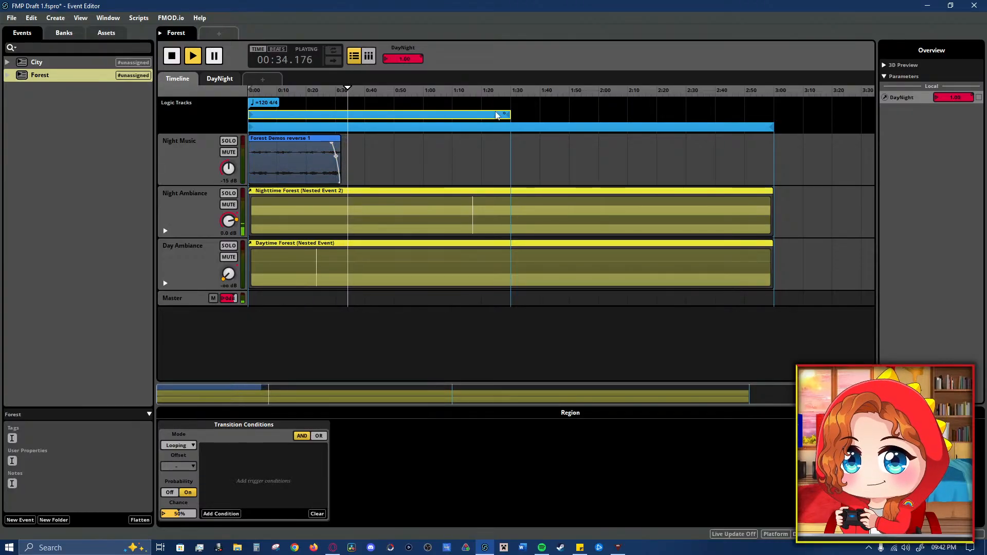
{"action": "left_click", "coordinate": [503, 92]}
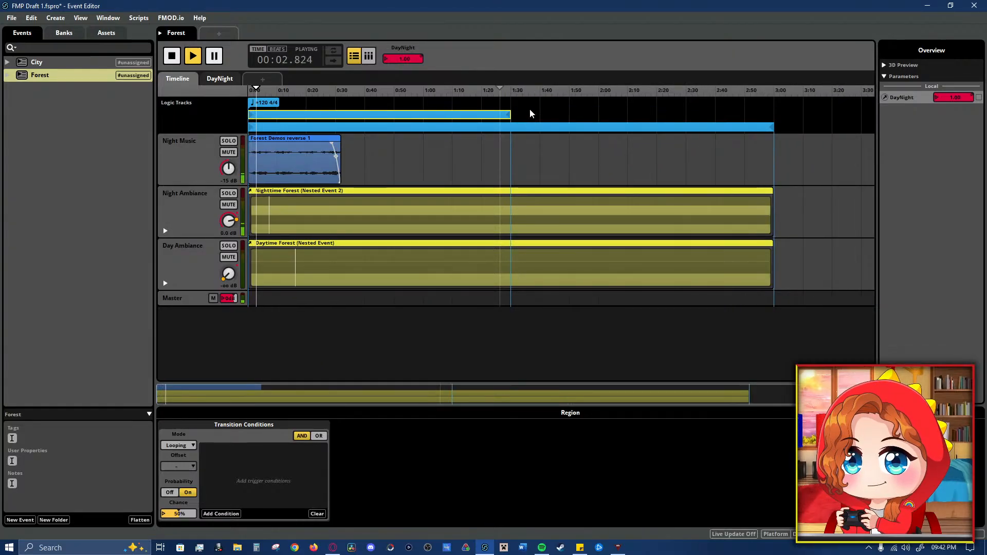
{"action": "left_click", "coordinate": [502, 141]}
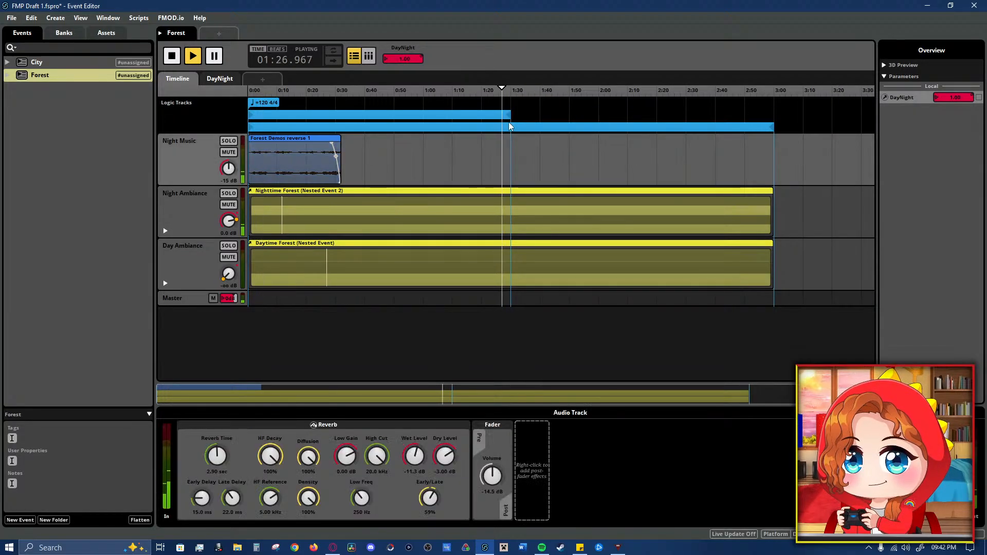
{"action": "left_click", "coordinate": [493, 88]}
{"action": "key", "text": "space"}
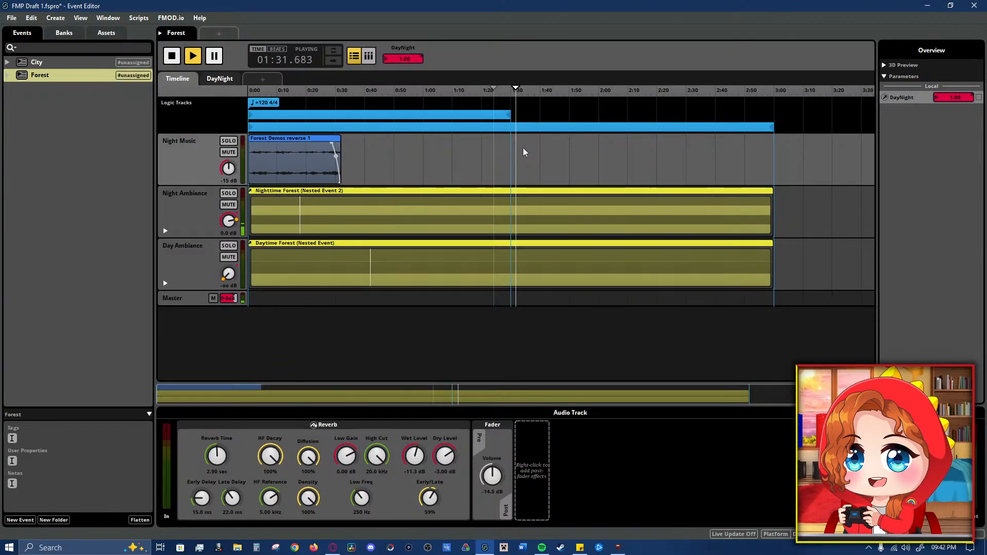
{"action": "left_click", "coordinate": [759, 109]}
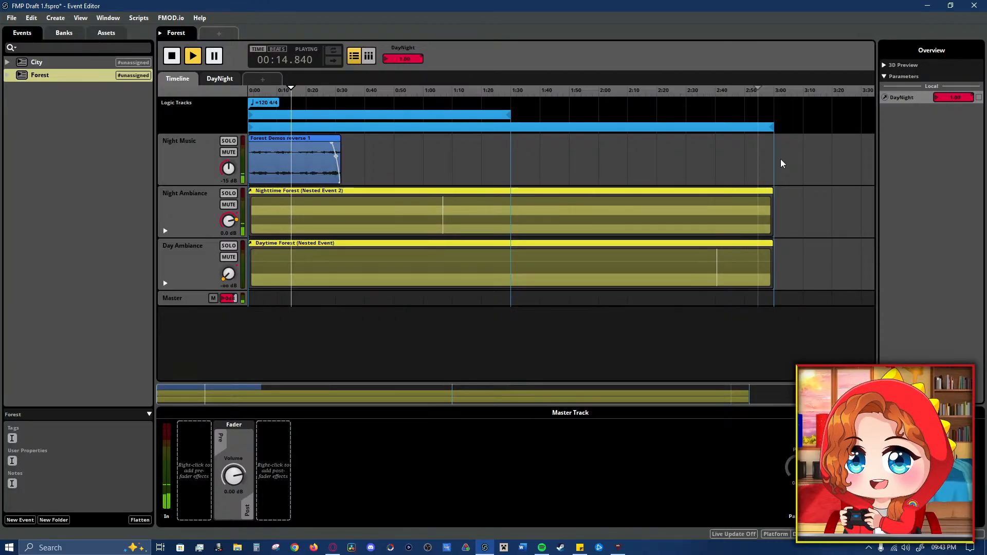
- Add volume automation to the Night Music track on the DayNight parameter and place its first curve point near 0.00
{"action": "left_click", "coordinate": [220, 79]}
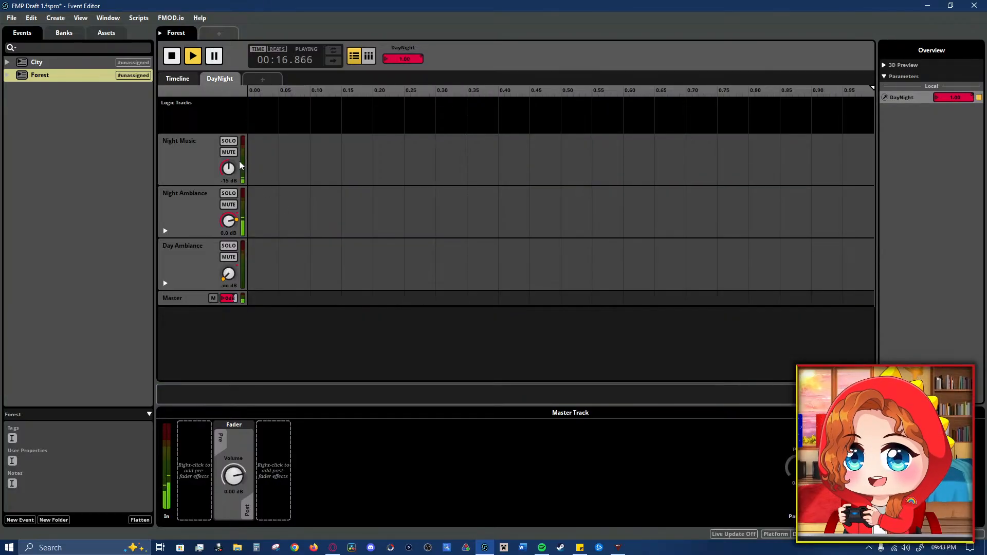
{"action": "left_click", "coordinate": [211, 175]}
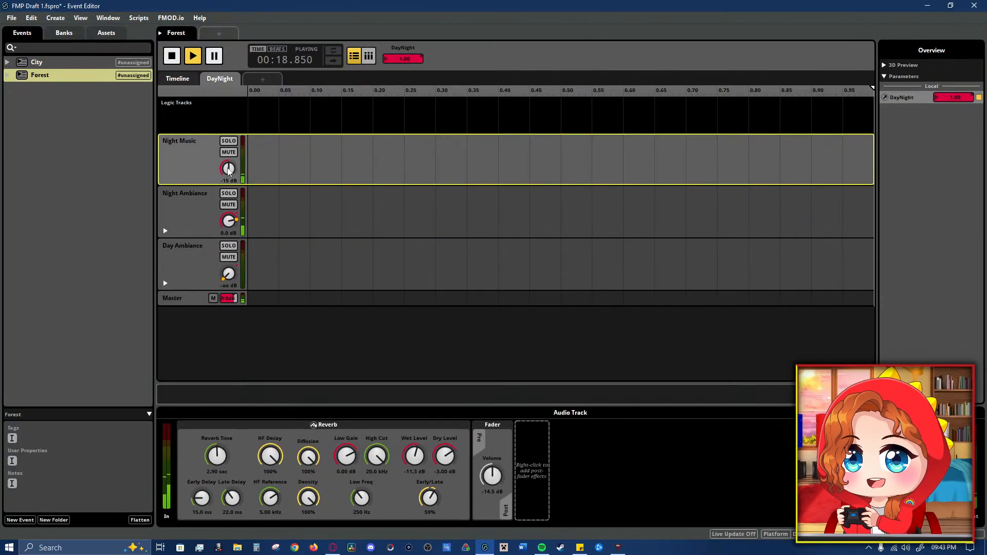
{"action": "right_click", "coordinate": [231, 173]}
{"action": "left_click", "coordinate": [262, 179]}
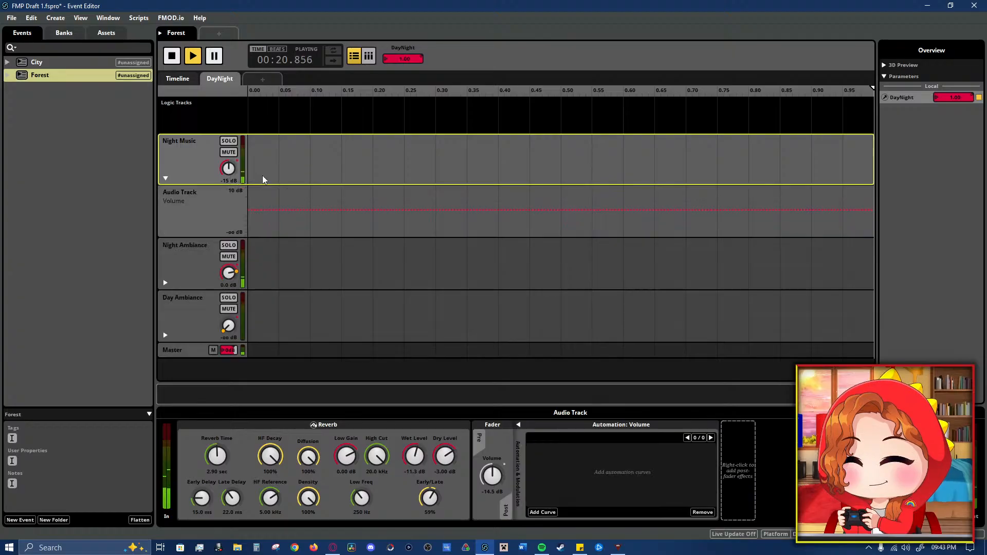
{"action": "left_click", "coordinate": [257, 209]}
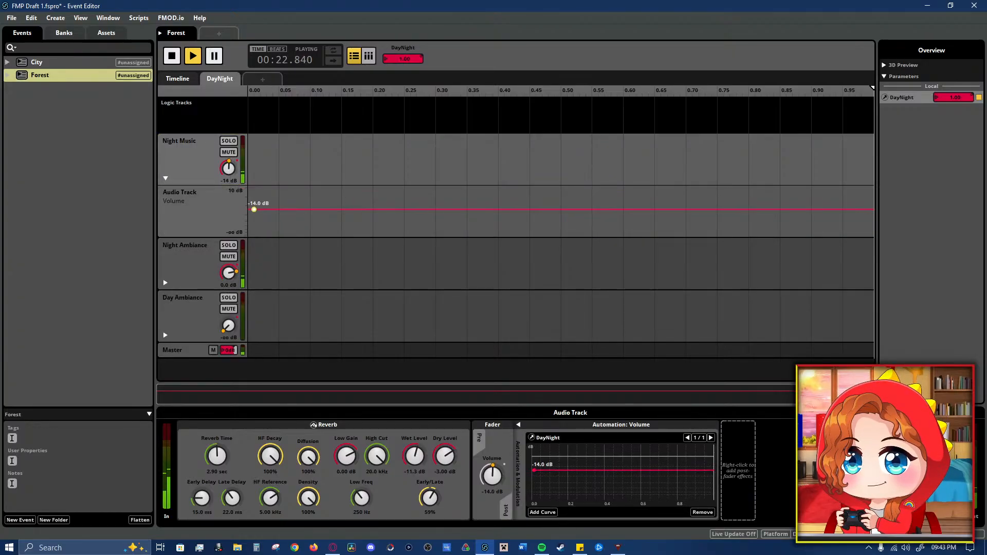
- Shape the Night Music volume curve to rise from -oo dB at DayNight 0.00 to -15 dB at 1.00, then collapse the automation lane
{"action": "left_click_drag", "start_coordinate": [249, 209], "coordinate": [249, 211]}
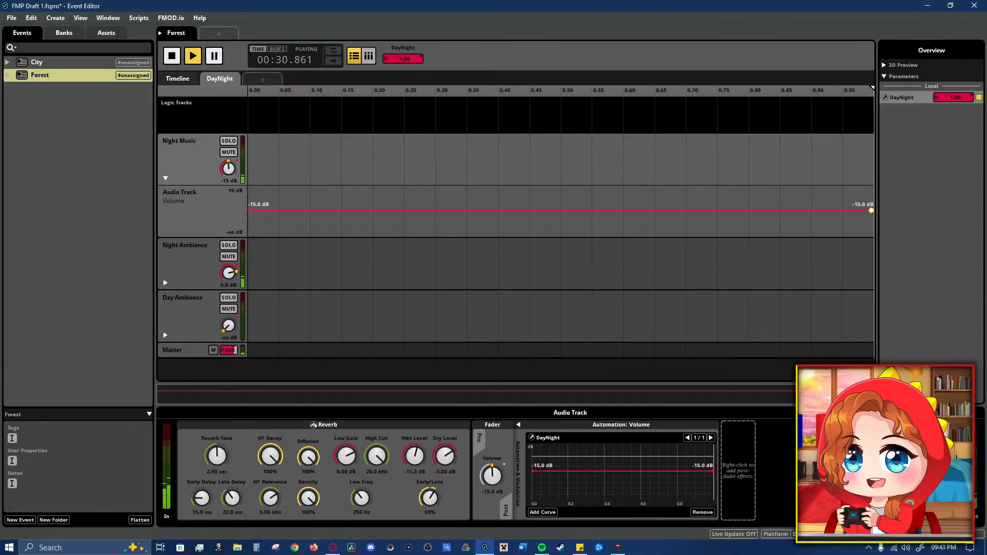
{"action": "left_click_drag", "start_coordinate": [872, 210], "coordinate": [871, 210]}
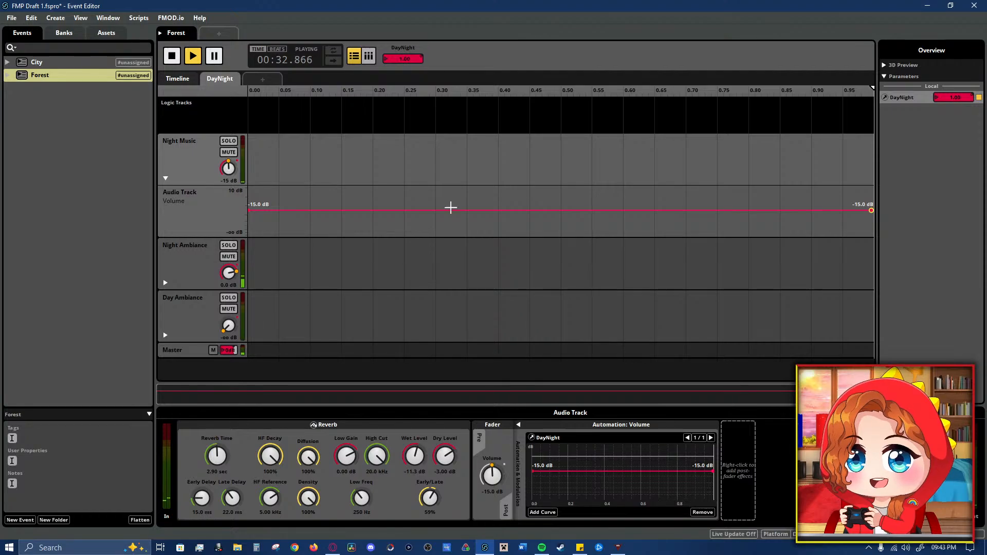
{"action": "left_click_drag", "start_coordinate": [251, 211], "coordinate": [249, 235]}
{"action": "left_click", "coordinate": [181, 81]}
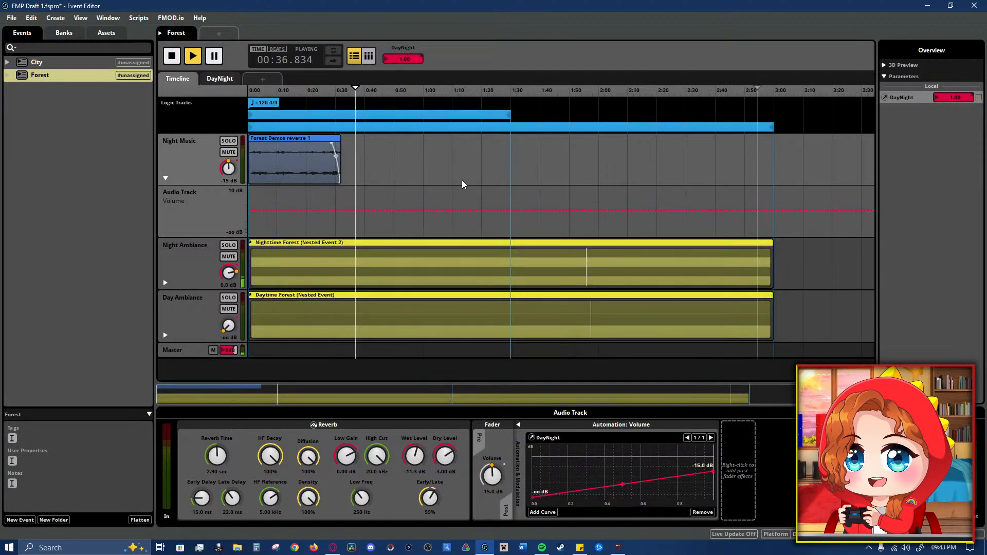
{"action": "left_click", "coordinate": [165, 179]}
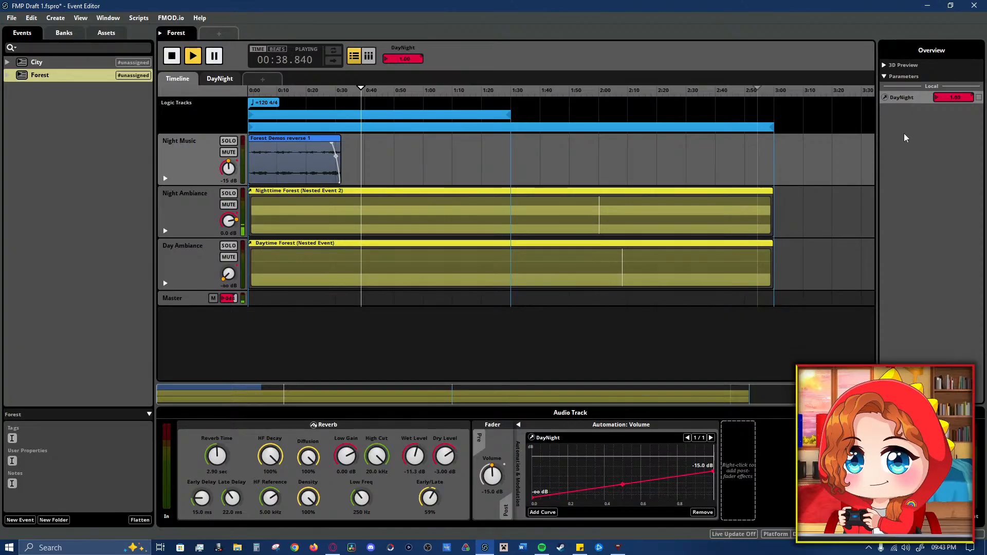
- Audition the Forest event from the start while switching DayNight between 0.00 and 1.00, ending at 1.00
{"action": "left_click_drag", "start_coordinate": [955, 98], "coordinate": [956, 101]}
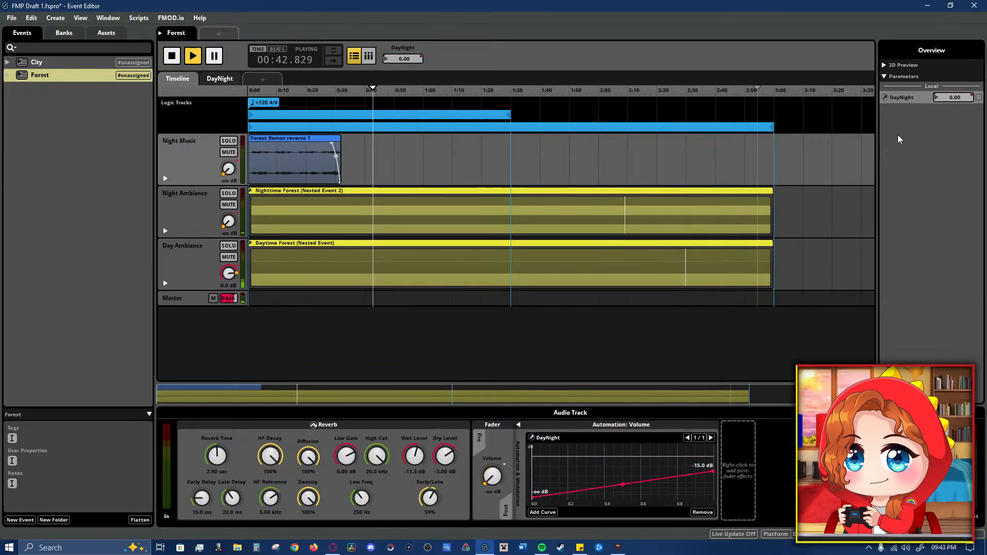
{"action": "key", "text": "space"}
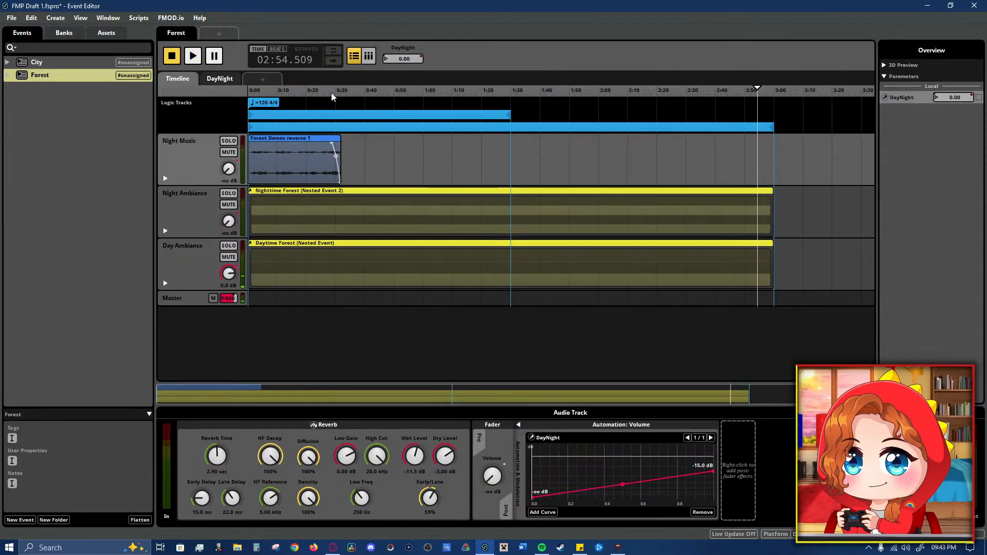
{"action": "left_click", "coordinate": [337, 95]}
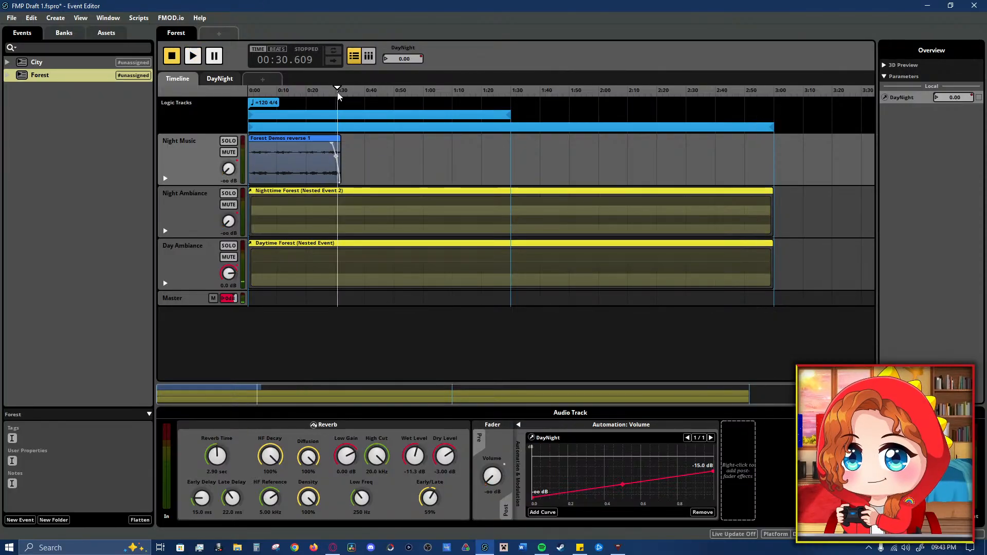
{"action": "left_click_drag", "start_coordinate": [337, 99], "coordinate": [210, 110]}
{"action": "key", "text": "space"}
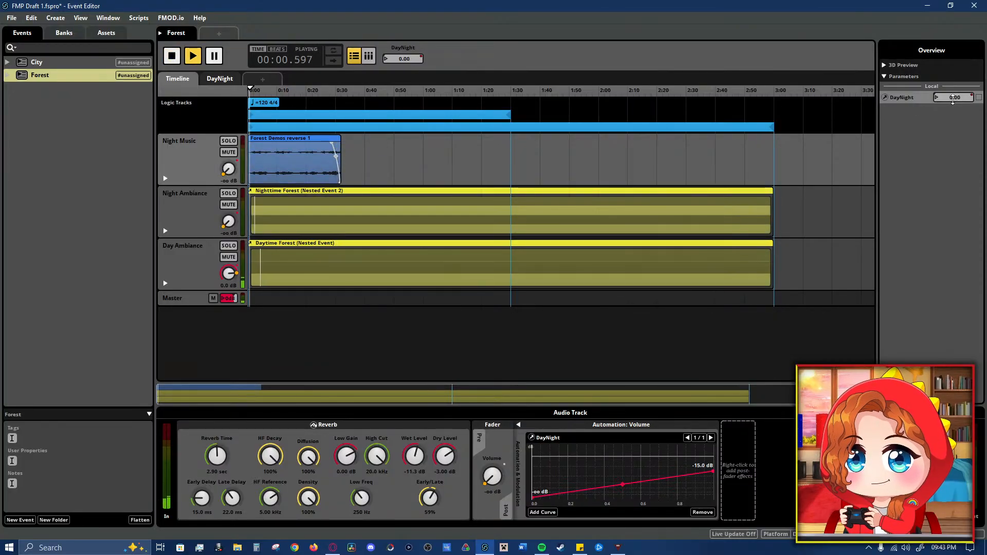
{"action": "left_click_drag", "start_coordinate": [955, 98], "coordinate": [951, 99]}
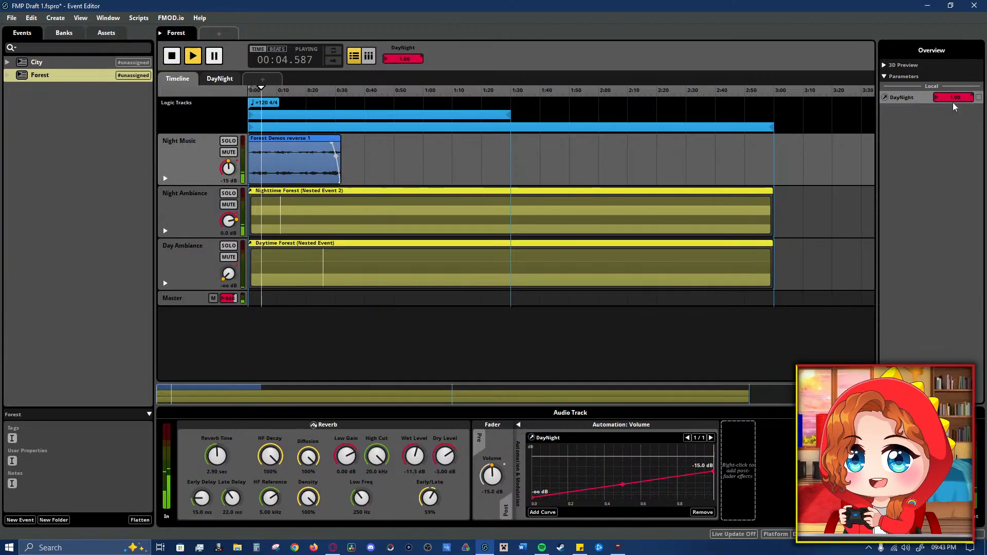
{"action": "left_click_drag", "start_coordinate": [953, 98], "coordinate": [952, 111]}
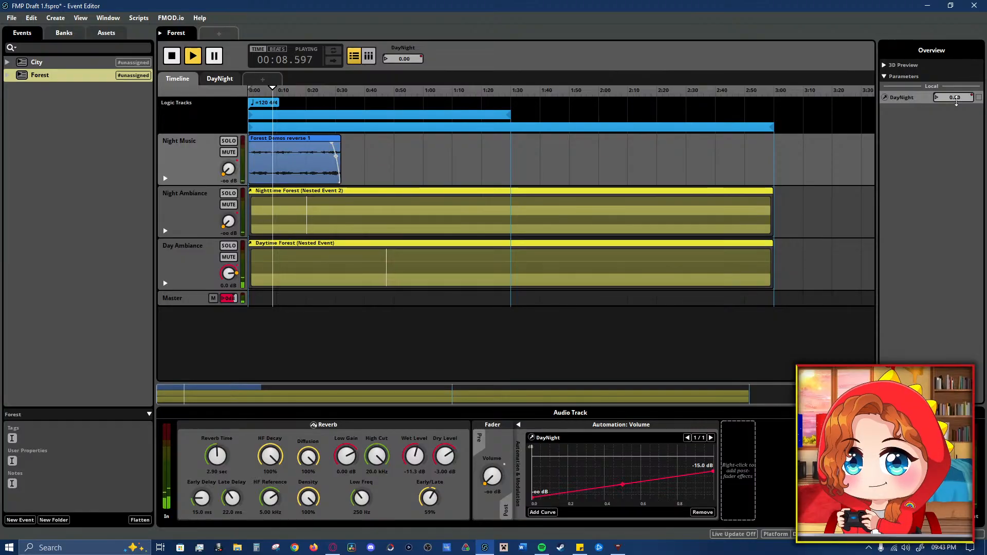
{"action": "left_click_drag", "start_coordinate": [958, 98], "coordinate": [958, 46]}
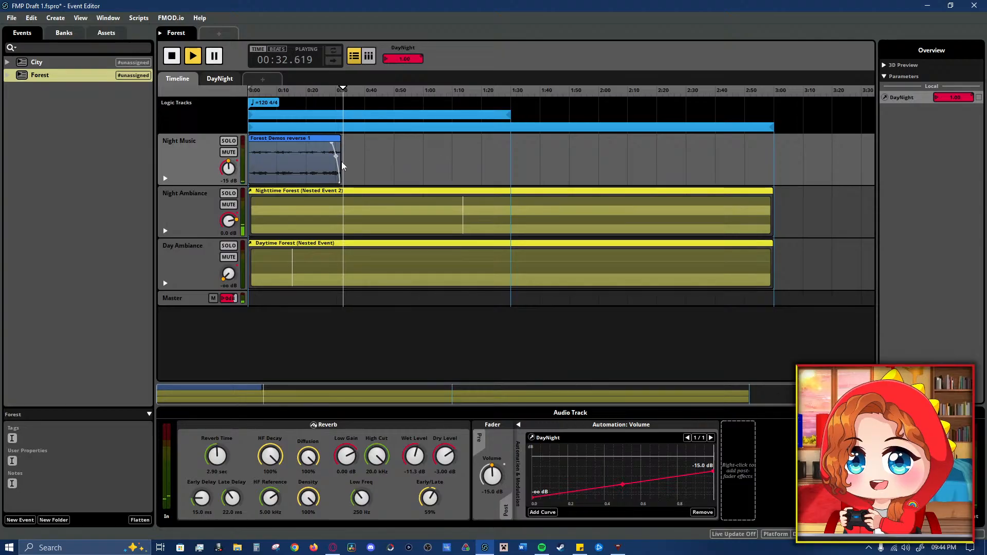
- Extend the Forest Demos reverse 1 instrument to about 0:33 and replay its fade-out
{"action": "mouse_move", "coordinate": [342, 163]}
{"action": "left_mouse_down"}
{"action": "mouse_move", "coordinate": [356, 165]}
{"action": "mouse_move", "coordinate": [342, 165]}
{"action": "left_mouse_up"}
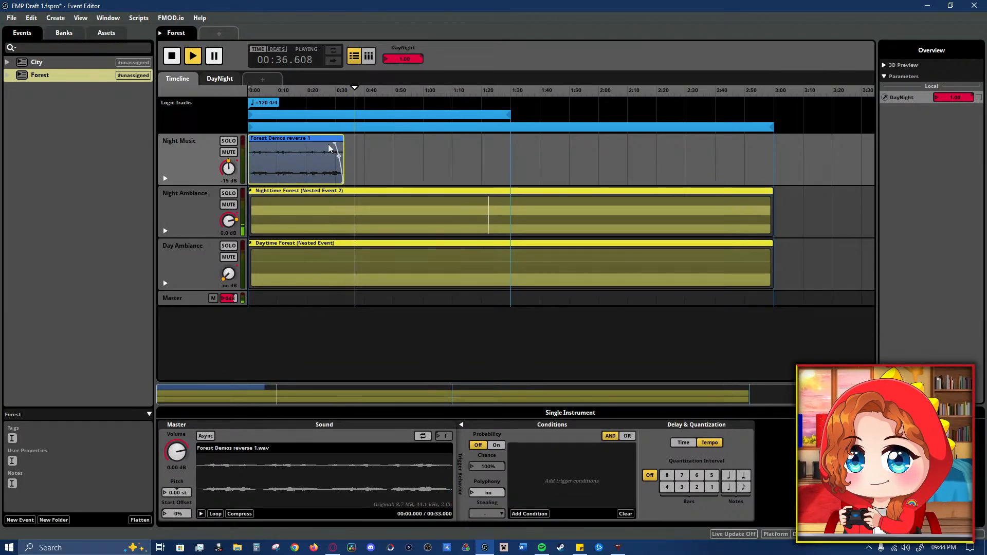
{"action": "left_click", "coordinate": [330, 93]}
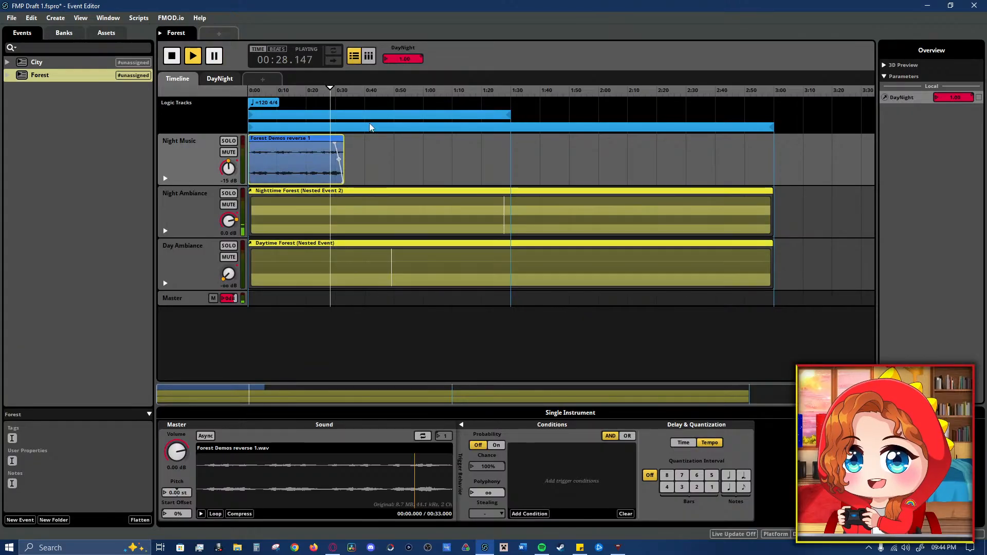
{"action": "left_click", "coordinate": [413, 169]}
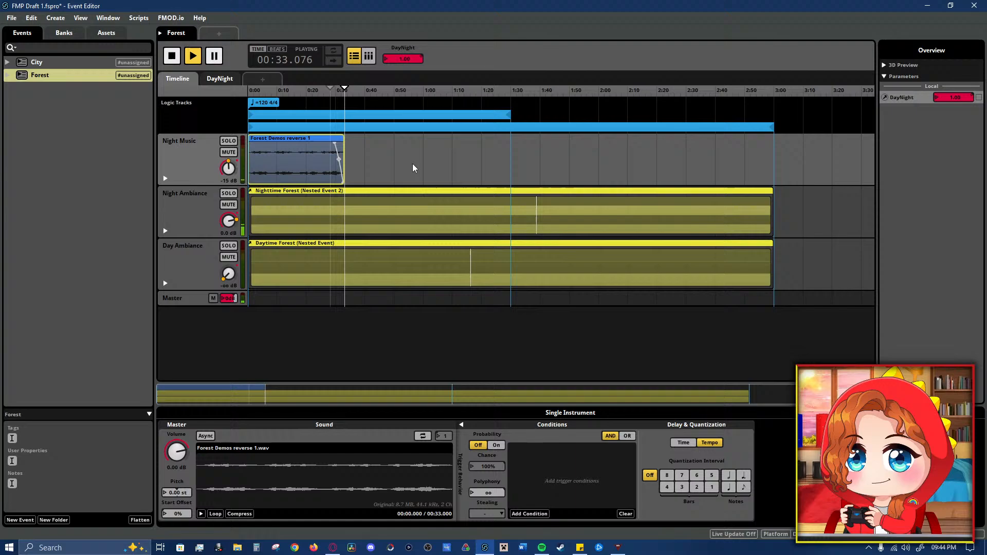
- Set the Night Music reverb's wet level to -9 dB, audition the music's ending soloed and unsoloed, and return the playhead to the start
{"action": "left_click", "coordinate": [205, 154]}
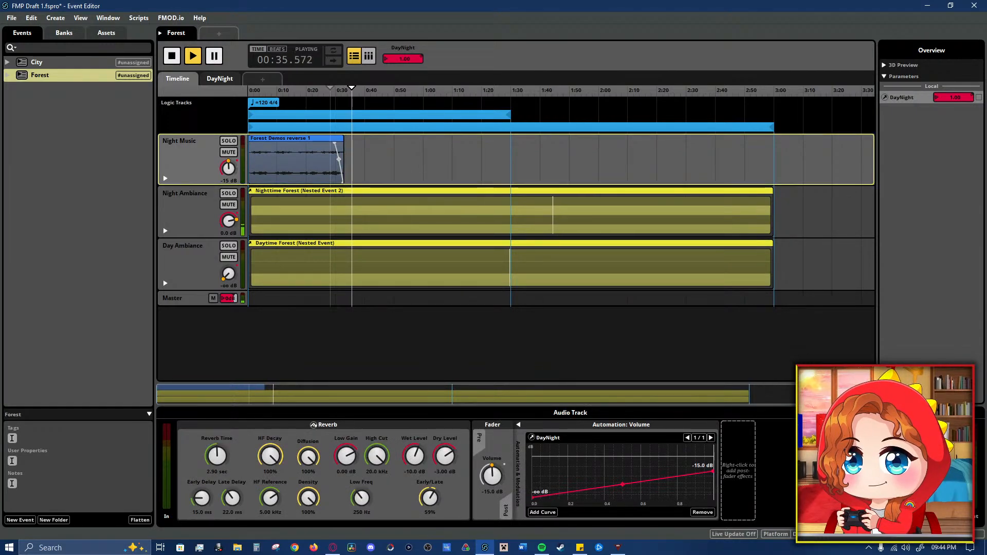
{"action": "left_click", "coordinate": [321, 91]}
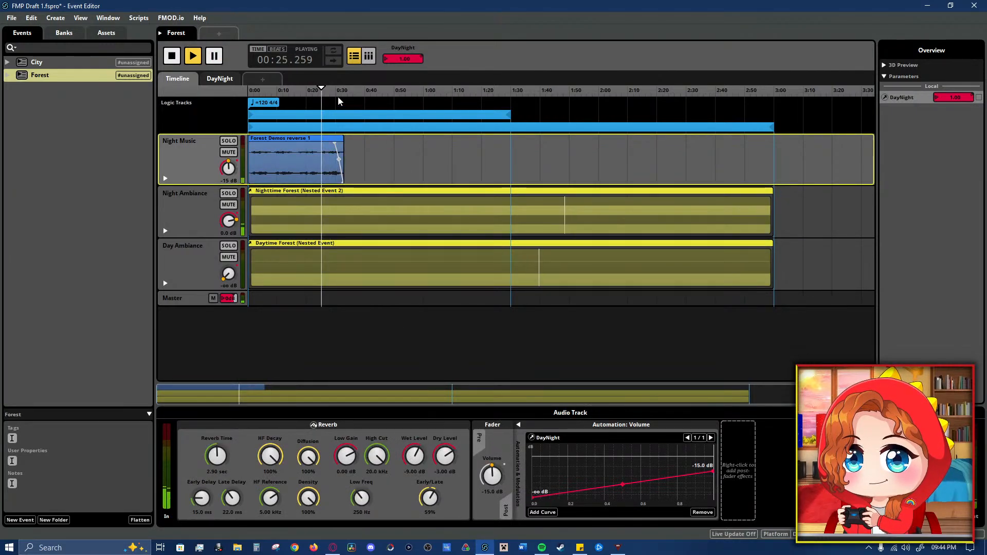
{"action": "left_click", "coordinate": [229, 140]}
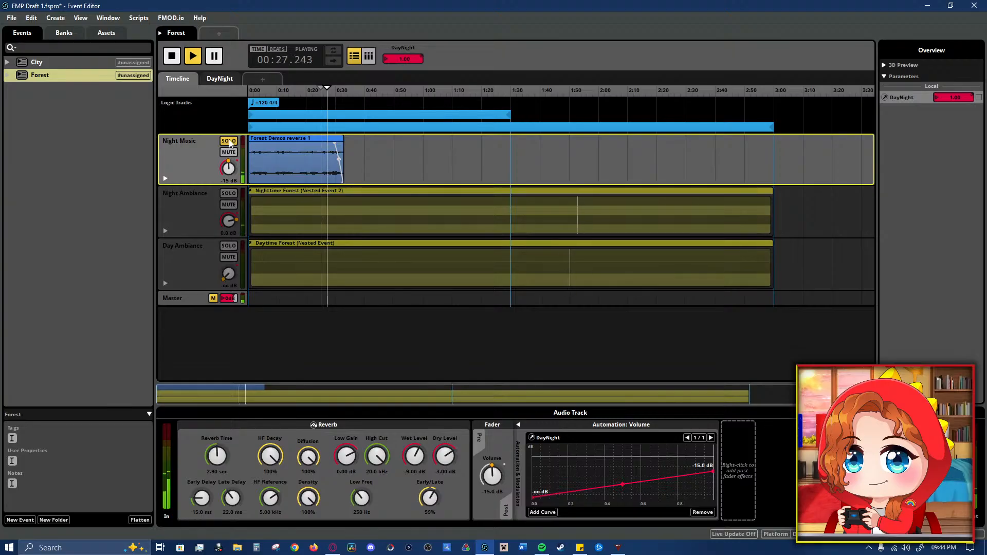
{"action": "left_click", "coordinate": [229, 142]}
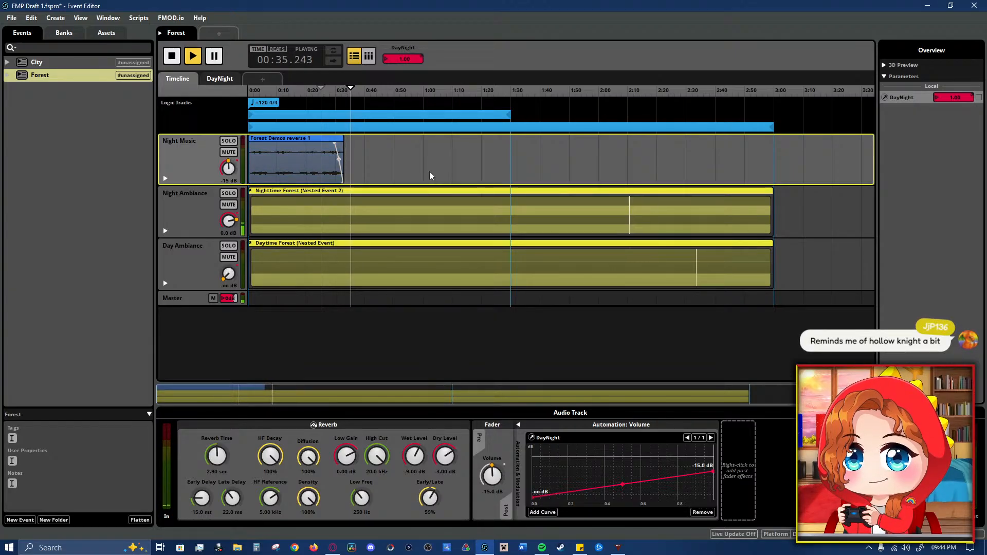
{"action": "key", "text": "space"}
{"action": "left_click_drag", "start_coordinate": [322, 88], "coordinate": [197, 120]}
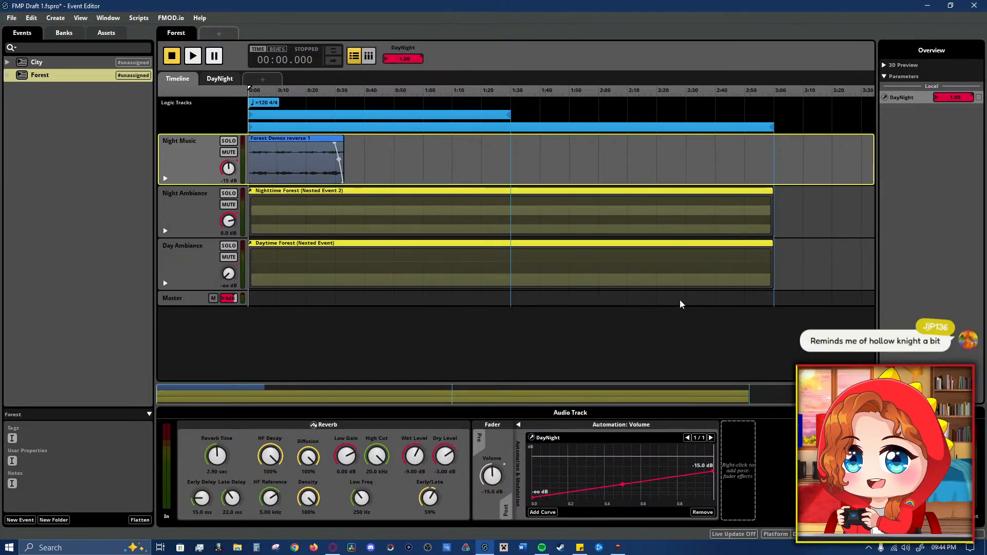
- Review the DayNight volume automation of the Night Ambiance and Night Music tracks
{"action": "left_click", "coordinate": [199, 221]}
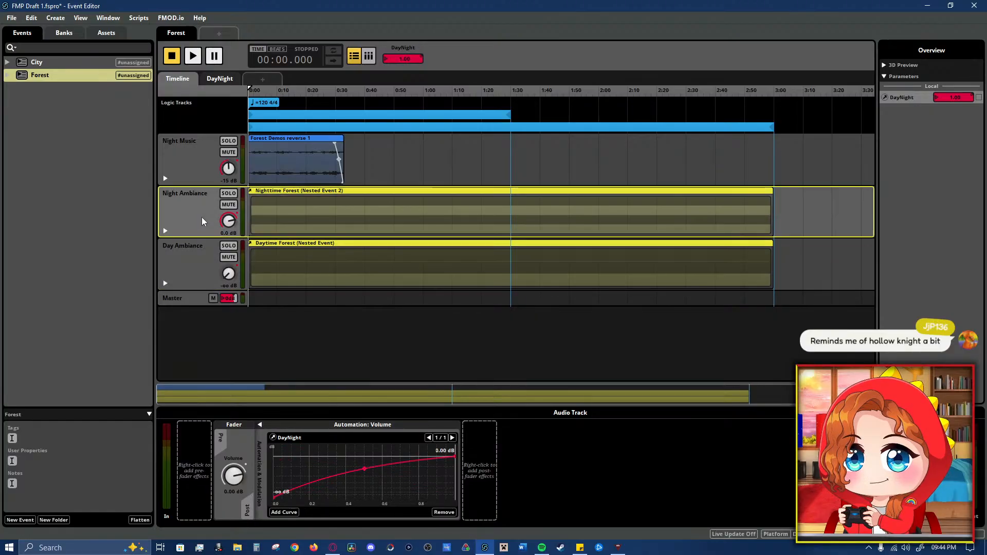
{"action": "left_click", "coordinate": [202, 177]}
{"action": "left_click", "coordinate": [165, 178]}
{"action": "left_click", "coordinate": [165, 177]}
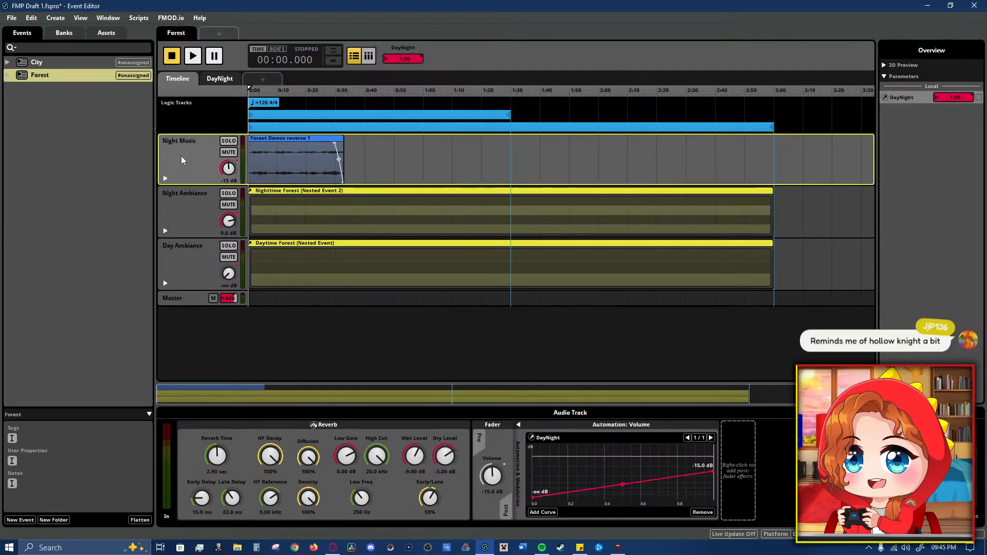
{"action": "left_click", "coordinate": [64, 134]}
{"action": "left_click", "coordinate": [66, 60]}
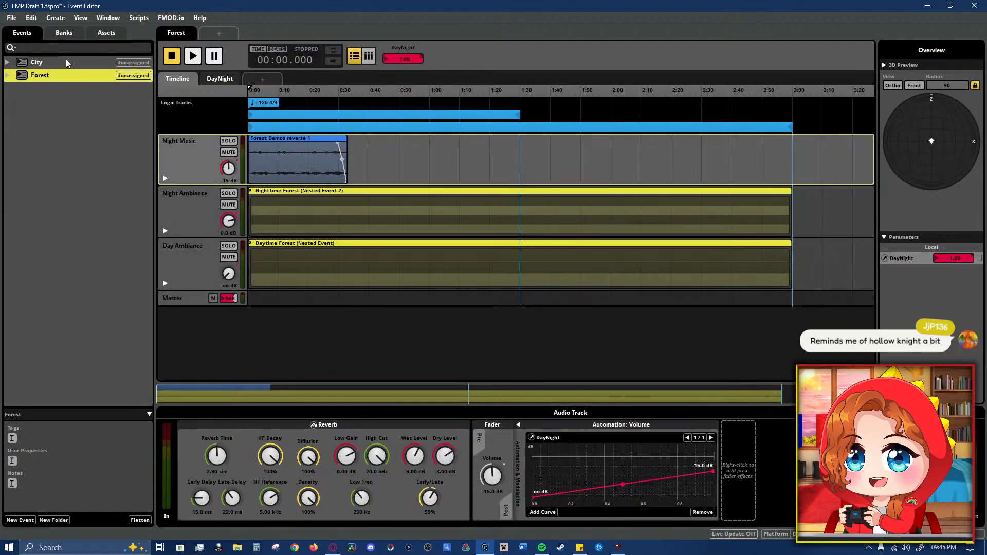
{"action": "left_click", "coordinate": [75, 76]}
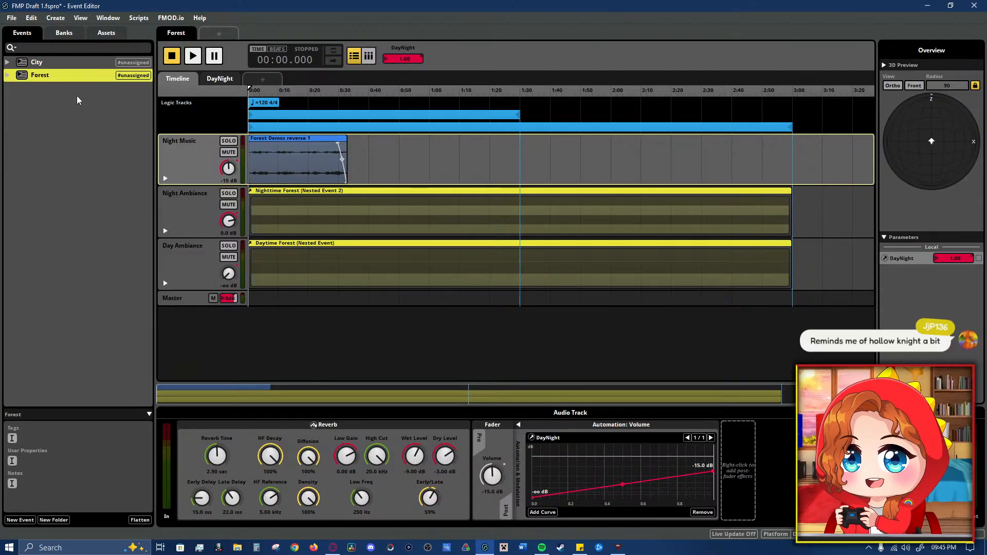
- Play the City event with Drums Distance at 1.00, sweep Crowd Volume down to 0 and back up to 100, and stop playback
{"action": "left_click", "coordinate": [73, 67]}
{"action": "key", "text": "space"}
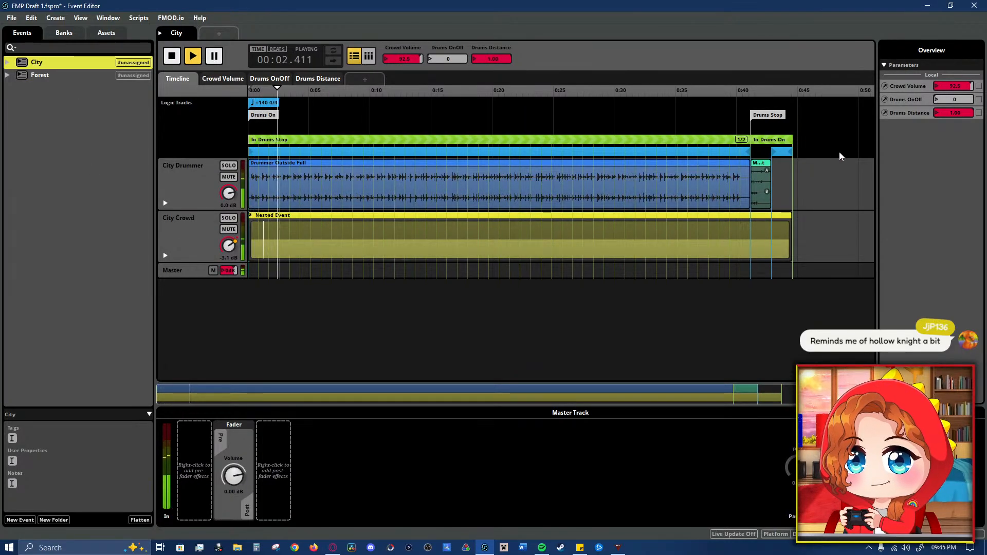
{"action": "mouse_move", "coordinate": [954, 114]}
{"action": "left_mouse_down"}
{"action": "mouse_move", "coordinate": [953, 124]}
{"action": "mouse_move", "coordinate": [954, 113]}
{"action": "left_mouse_up"}
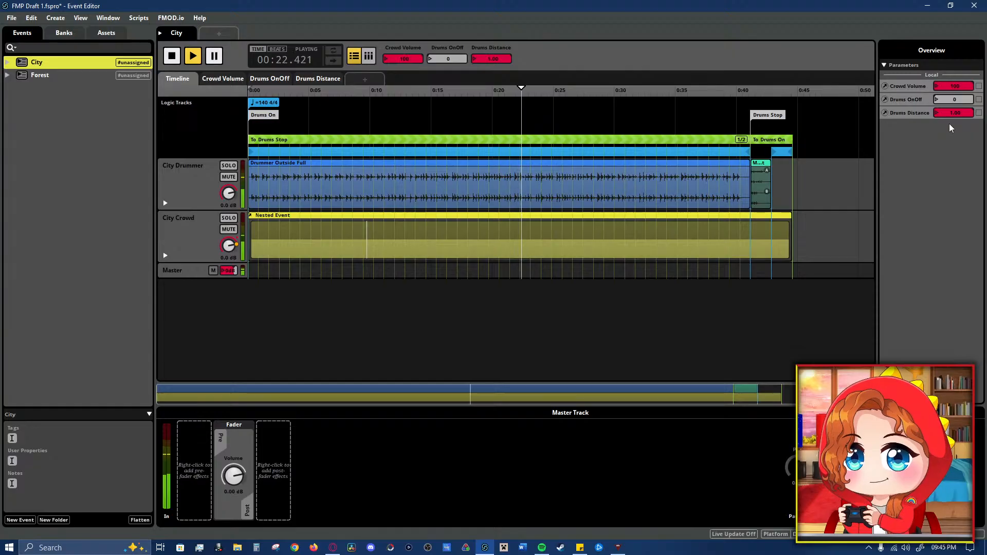
{"action": "left_click_drag", "start_coordinate": [955, 87], "coordinate": [955, 178]}
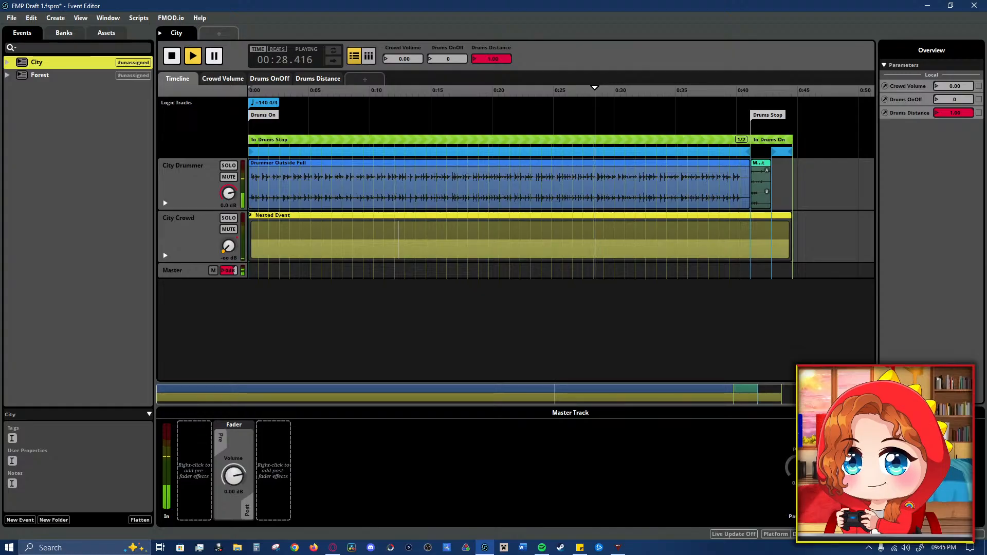
{"action": "left_click_drag", "start_coordinate": [955, 178], "coordinate": [955, 87]}
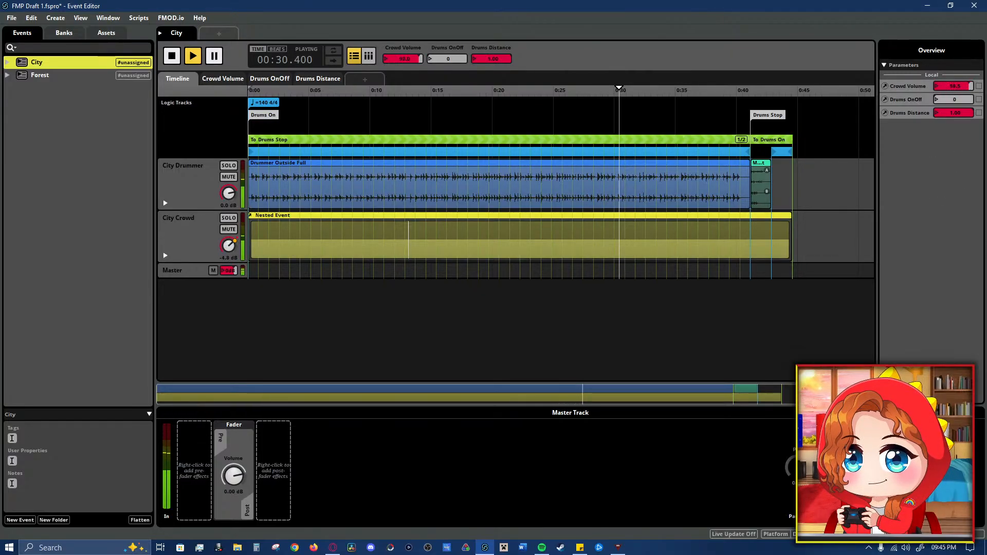
{"action": "key", "text": "space"}
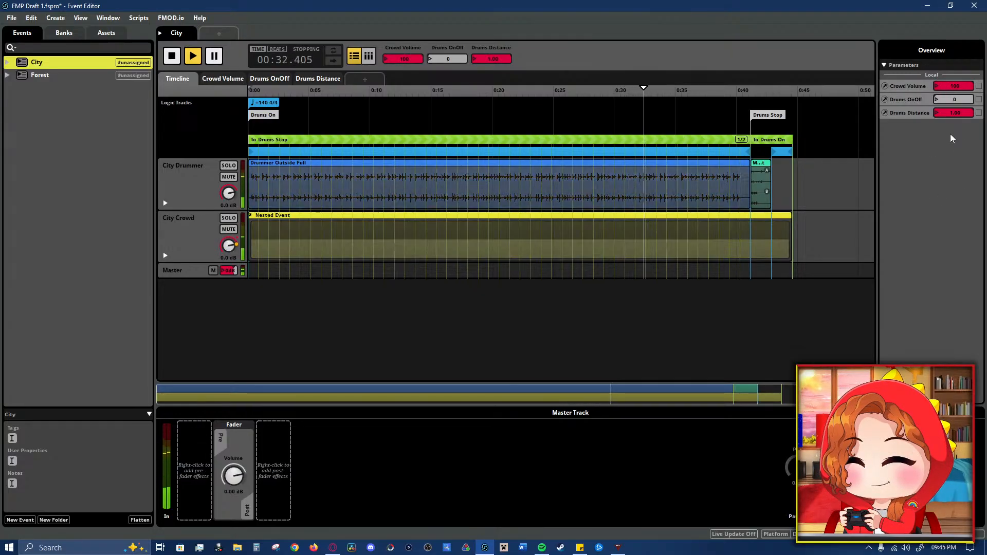
- Inspect the City event's Crowd Volume parameter sheet and compare it with the timeline
{"action": "left_click", "coordinate": [980, 86]}
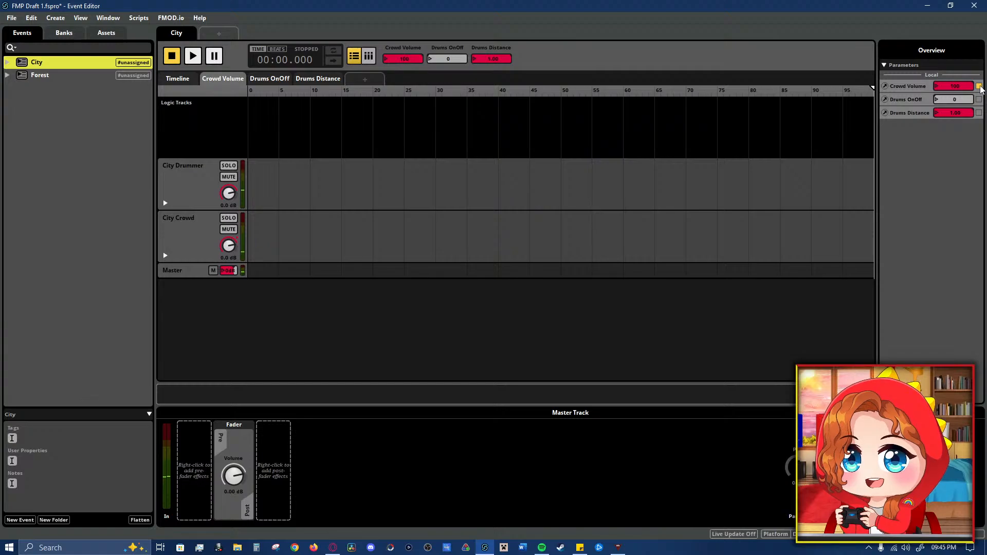
{"action": "right_click", "coordinate": [980, 87]}
{"action": "left_click", "coordinate": [979, 84]}
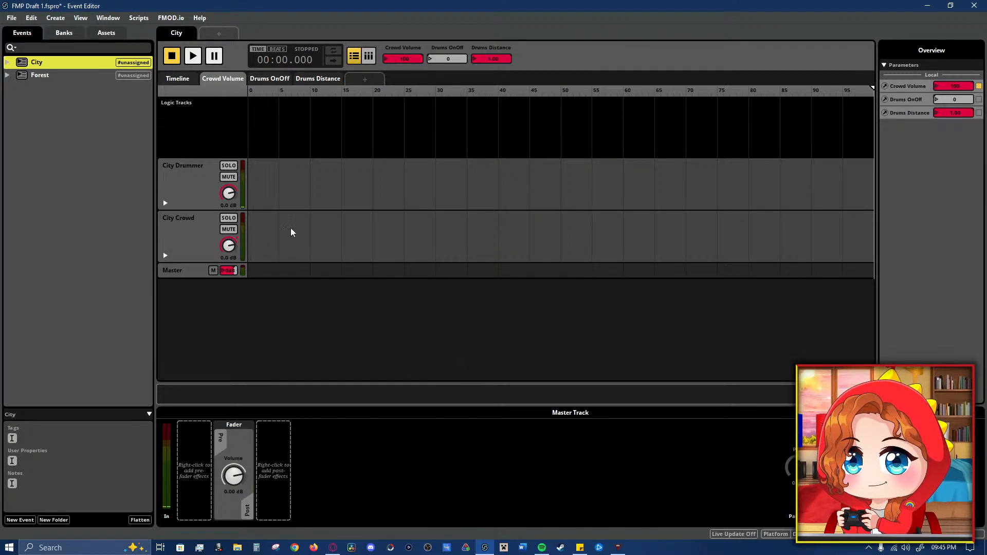
{"action": "left_click", "coordinate": [186, 80]}
{"action": "left_click", "coordinate": [223, 78]}
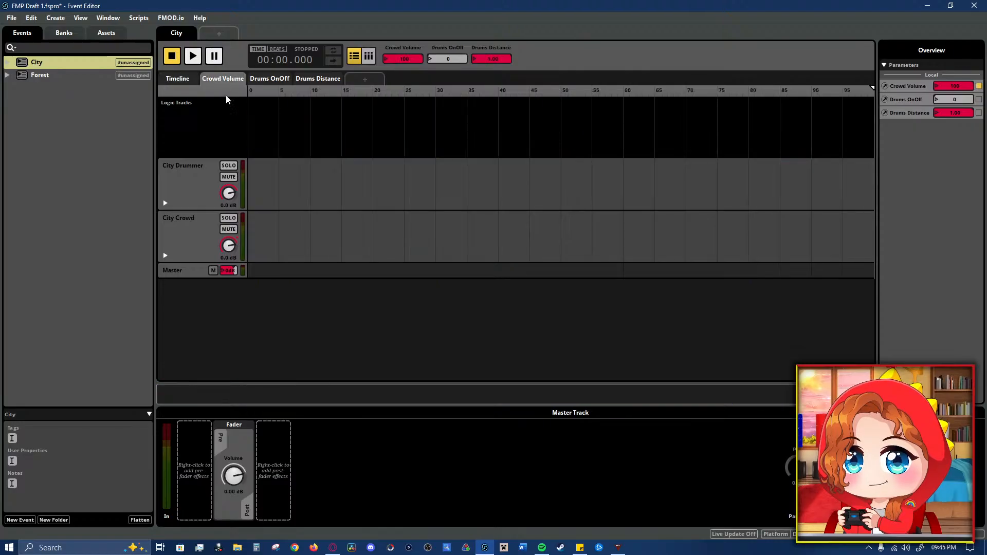
- Enable asymmetric seek speed on the Crowd Volume parameter preset and set both ascending and descending speeds to 20.0/s
{"action": "left_click", "coordinate": [916, 88]}
{"action": "left_click", "coordinate": [885, 87]}
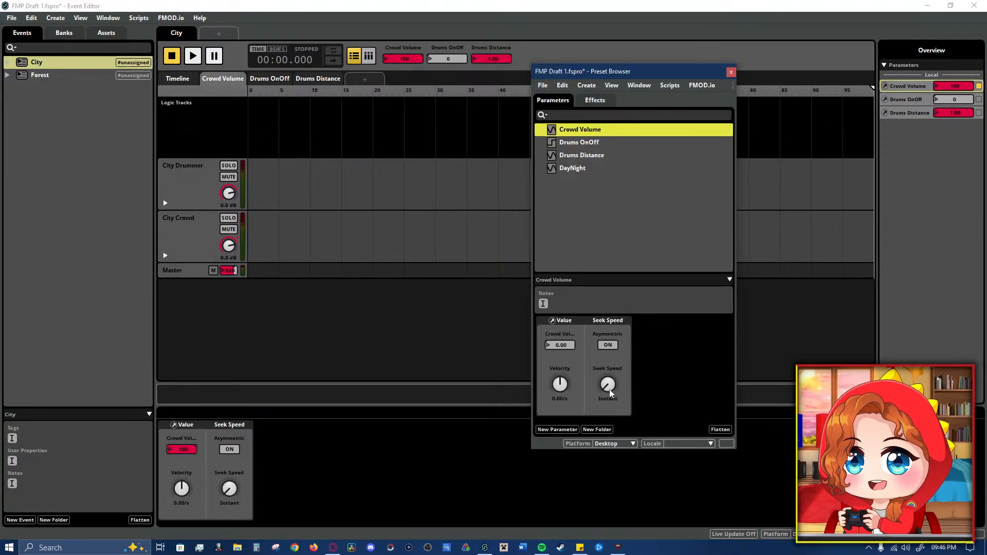
{"action": "left_click", "coordinate": [608, 345]}
{"action": "left_click_drag", "start_coordinate": [608, 376], "coordinate": [608, 366]}
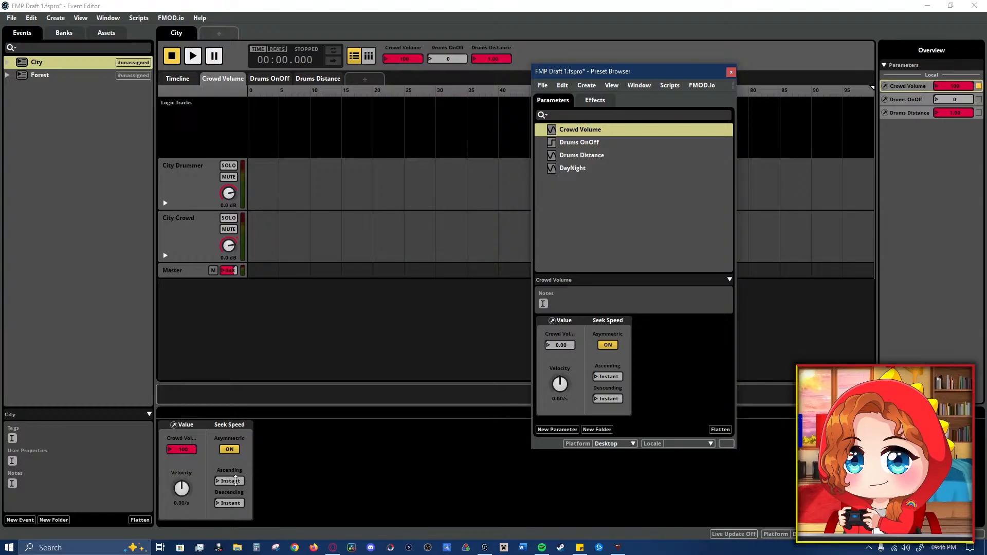
{"action": "left_click_drag", "start_coordinate": [236, 480], "coordinate": [230, 498]}
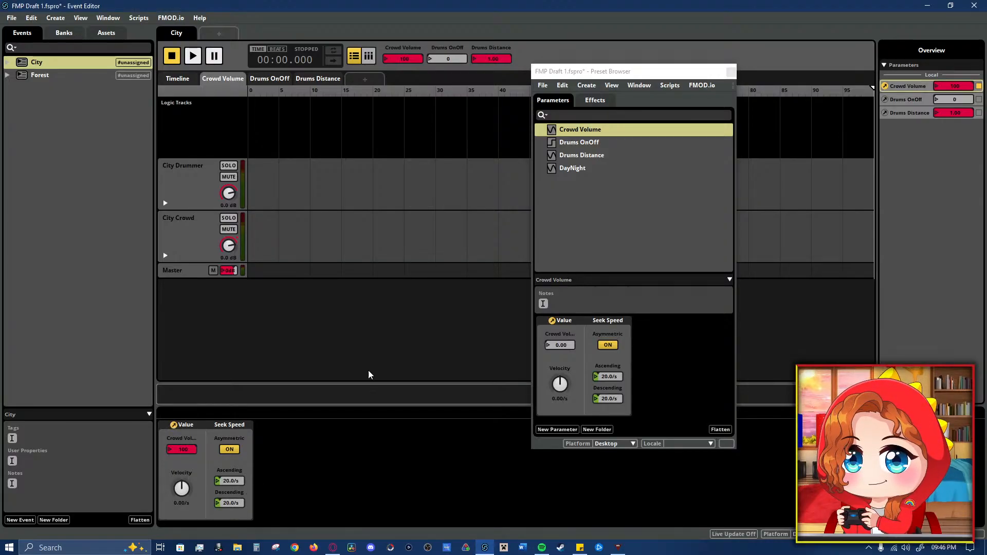
- Play the City event and sweep Crowd Volume down to the minimum and back to 100 to hear the seek speed
{"action": "key", "text": "space"}
{"action": "left_click_drag", "start_coordinate": [969, 86], "coordinate": [969, 137]}
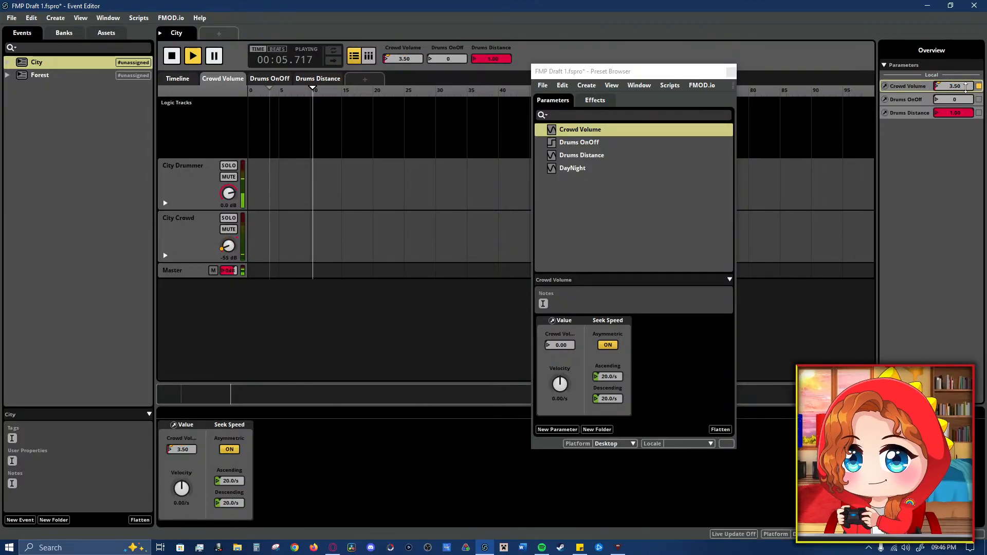
{"action": "mouse_move", "coordinate": [966, 88]}
{"action": "left_mouse_down"}
{"action": "mouse_move", "coordinate": [966, 60]}
{"action": "mouse_move", "coordinate": [966, 84]}
{"action": "mouse_move", "coordinate": [966, 75]}
{"action": "left_mouse_up"}
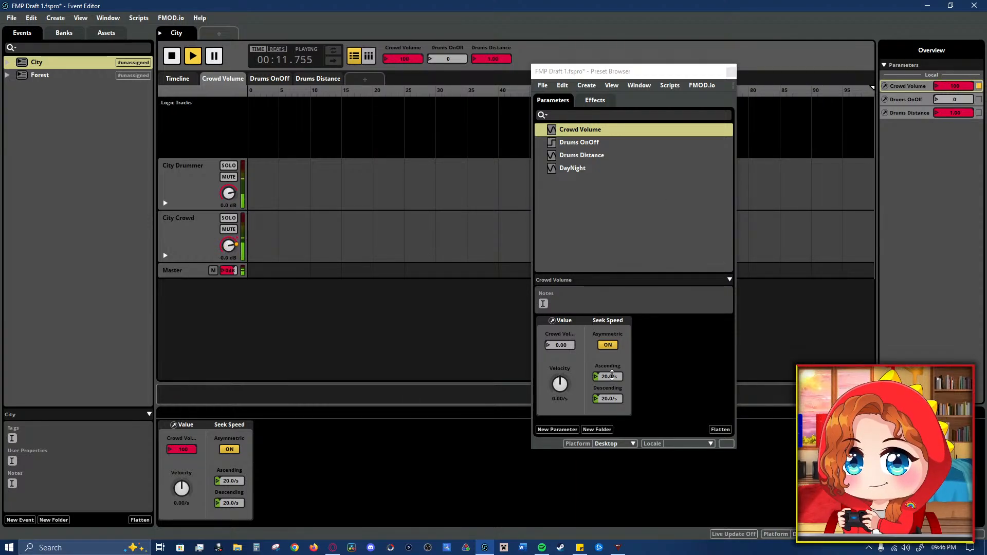
- Try Crowd Volume seek speeds of 9.00/s and 4.00/s in both directions, changing the parameter during playback to audition each
{"action": "left_click_drag", "start_coordinate": [612, 373], "coordinate": [612, 376]}
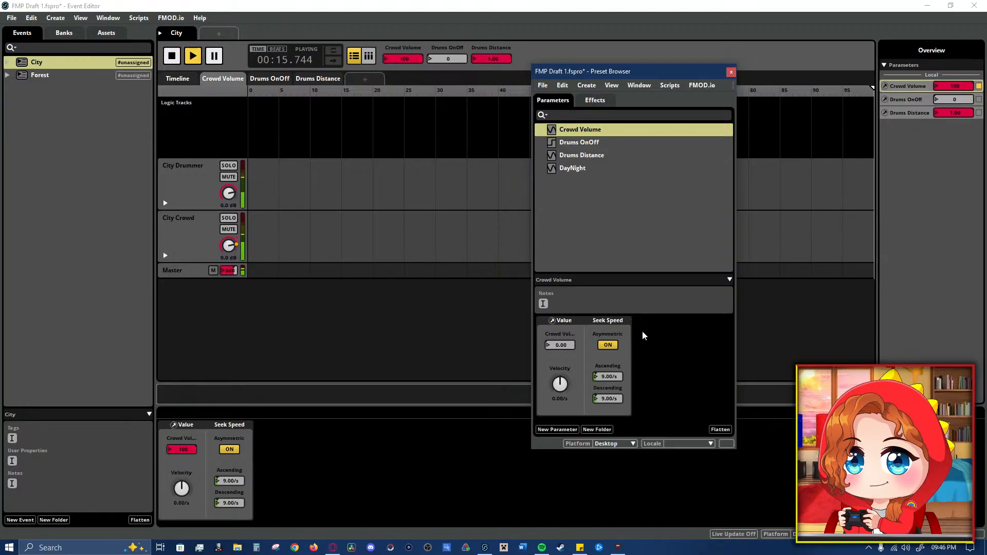
{"action": "left_click_drag", "start_coordinate": [954, 86], "coordinate": [954, 105]}
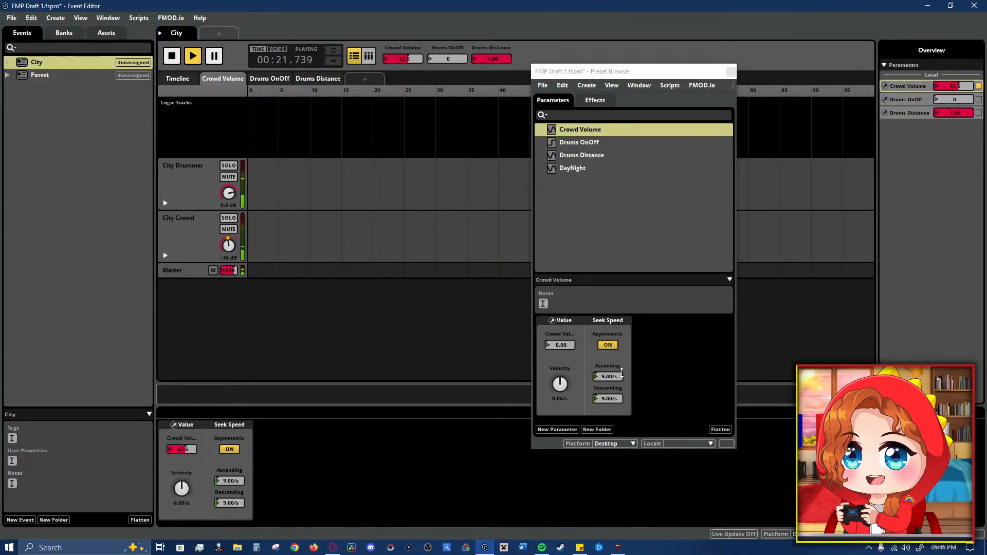
{"action": "left_click_drag", "start_coordinate": [621, 374], "coordinate": [622, 391]}
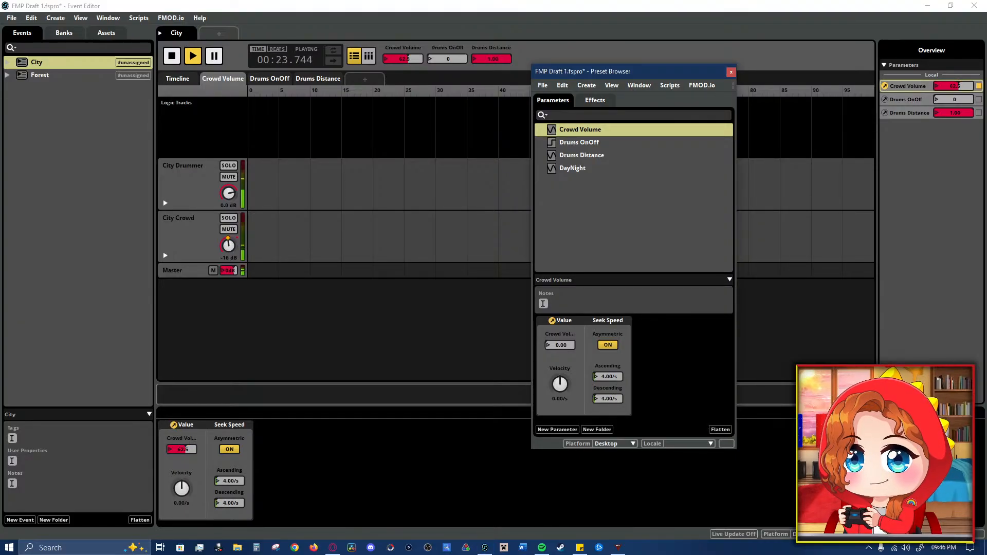
{"action": "left_click_drag", "start_coordinate": [946, 85], "coordinate": [947, 66]}
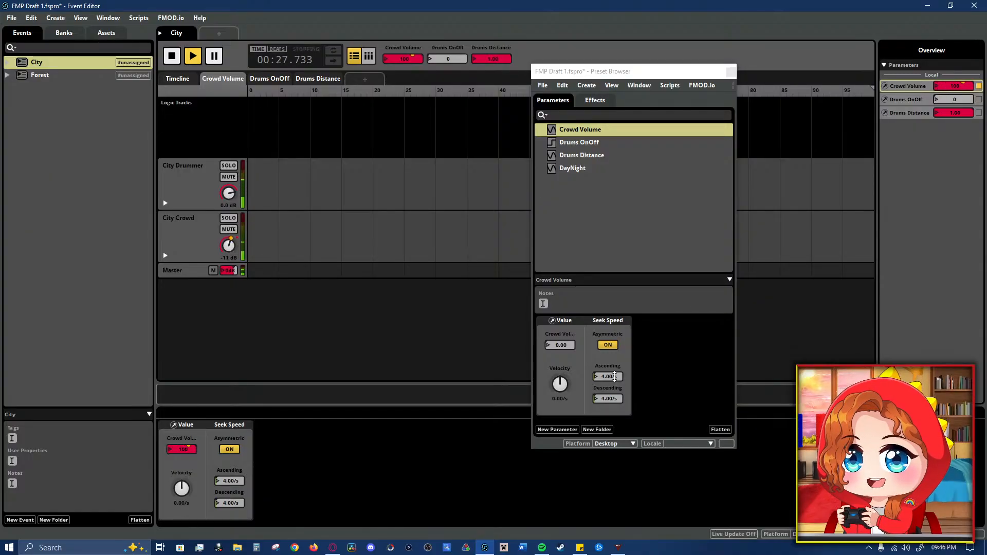
{"action": "mouse_move", "coordinate": [956, 88]}
{"action": "left_mouse_down"}
{"action": "mouse_move", "coordinate": [957, 109]}
{"action": "mouse_move", "coordinate": [964, 71]}
{"action": "left_mouse_up"}
{"action": "key", "text": "space"}
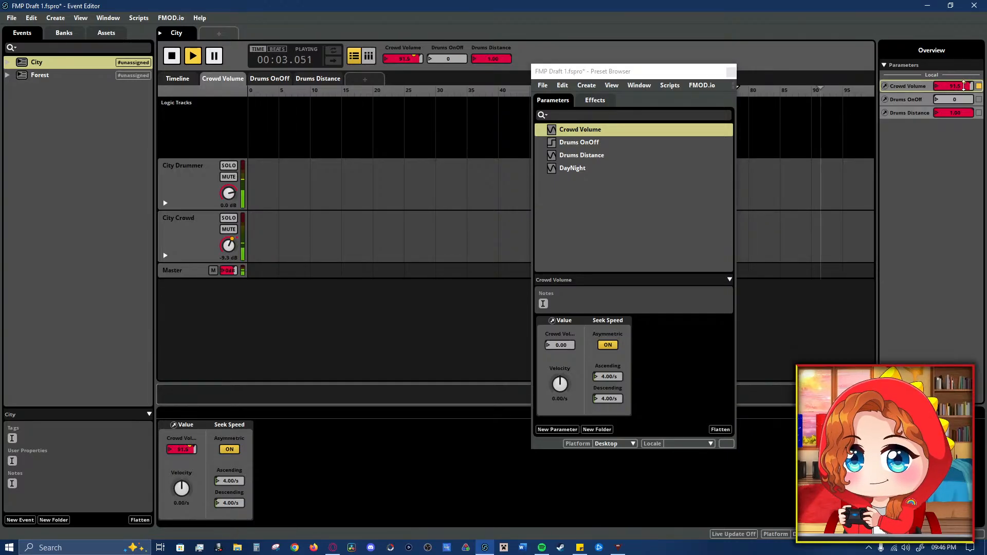
- Set Crowd Volume's ascending and descending seek speeds to 50.0/s, audition by lowering and raising the parameter, and close the preset browser
{"action": "left_click_drag", "start_coordinate": [608, 377], "coordinate": [608, 354]}
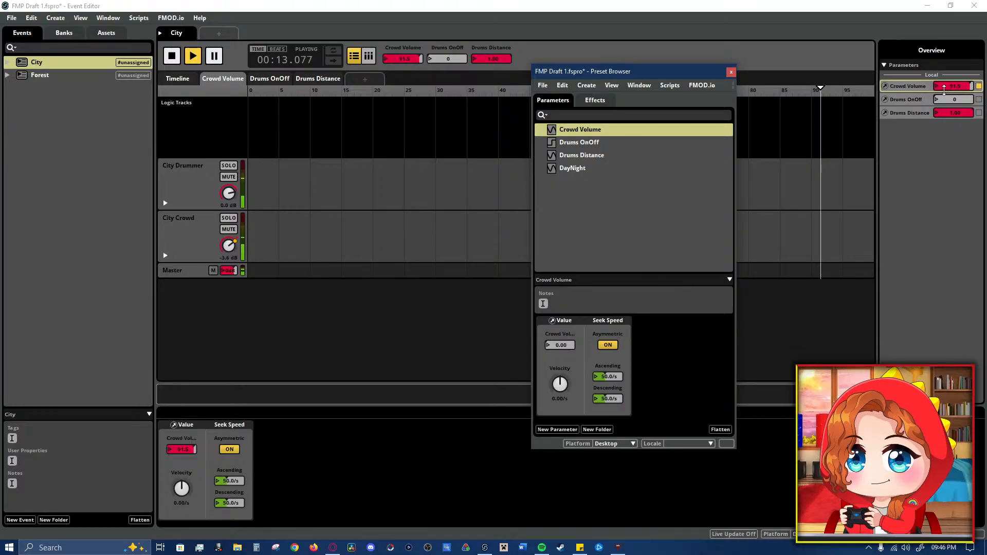
{"action": "left_click", "coordinate": [945, 88]}
{"action": "mouse_move", "coordinate": [944, 87]}
{"action": "left_mouse_down"}
{"action": "mouse_move", "coordinate": [944, 99]}
{"action": "mouse_move", "coordinate": [944, 64]}
{"action": "mouse_move", "coordinate": [939, 90]}
{"action": "left_mouse_up"}
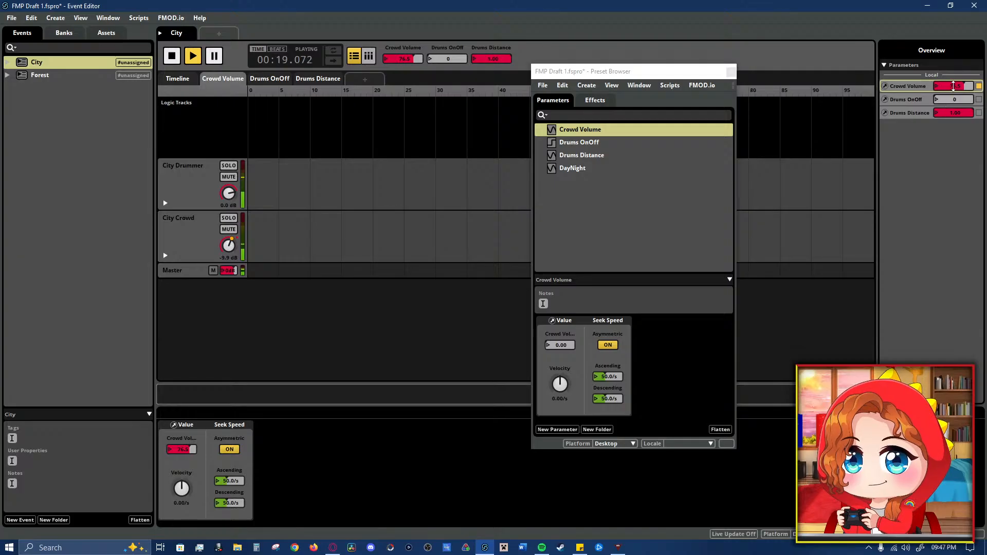
{"action": "left_click_drag", "start_coordinate": [954, 85], "coordinate": [954, 65]}
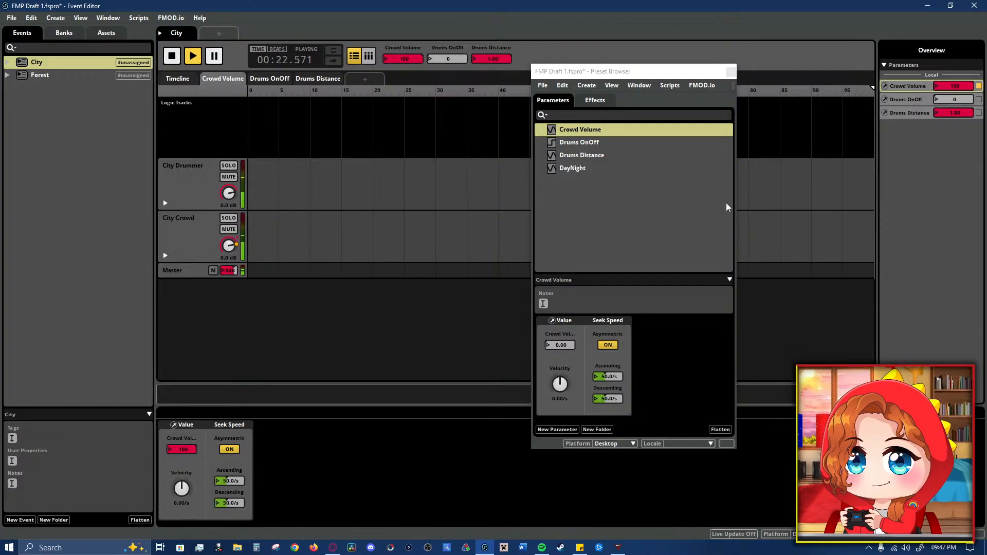
{"action": "left_click", "coordinate": [731, 72]}
- Restart the City event in the timeline view and sweep Crowd Volume down and back up to 100
{"action": "left_click", "coordinate": [184, 81]}
{"action": "key", "text": "space"}
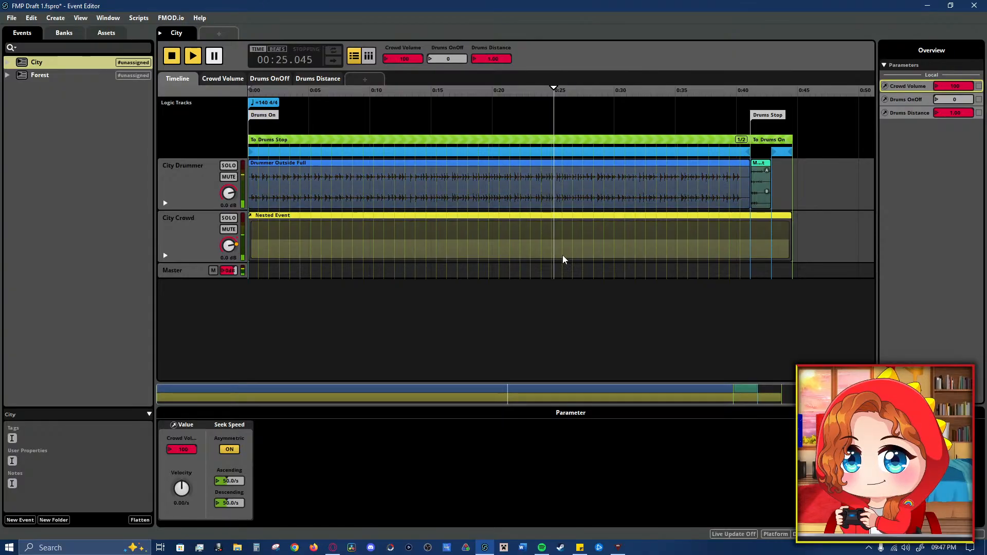
{"action": "key", "text": "space"}
{"action": "left_click_drag", "start_coordinate": [946, 86], "coordinate": [950, 129]}
{"action": "left_click_drag", "start_coordinate": [956, 85], "coordinate": [957, 33]}
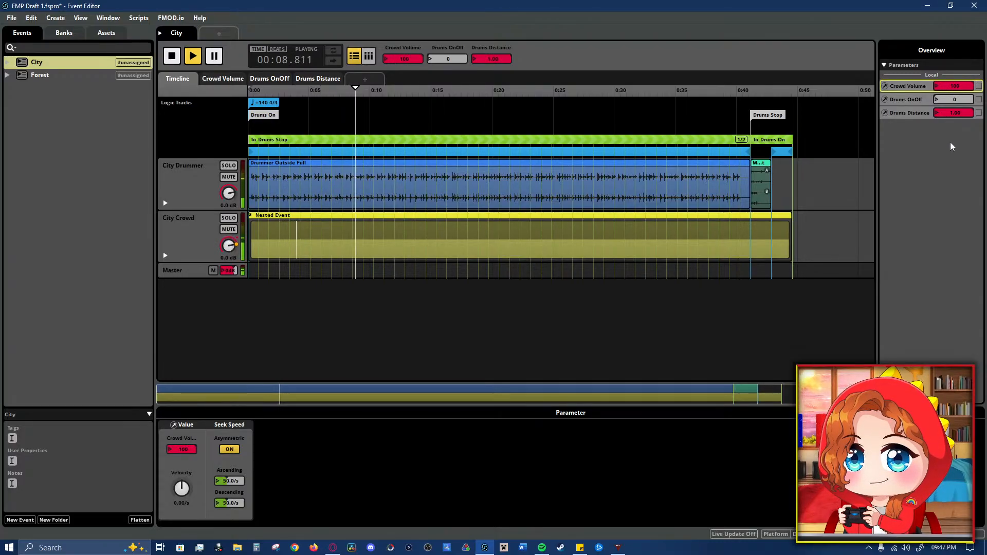
- Audition lowering Drums Distance and switching Drums OnOff to 1, restore them to 1.00 and 0, and stop playback
{"action": "left_click_drag", "start_coordinate": [955, 113], "coordinate": [955, 124]}
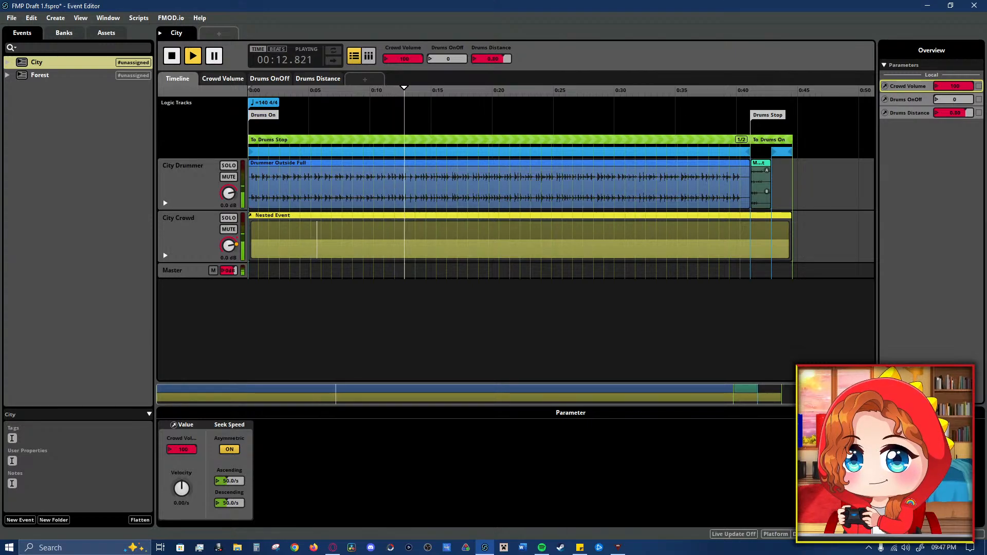
{"action": "left_click", "coordinate": [964, 99]}
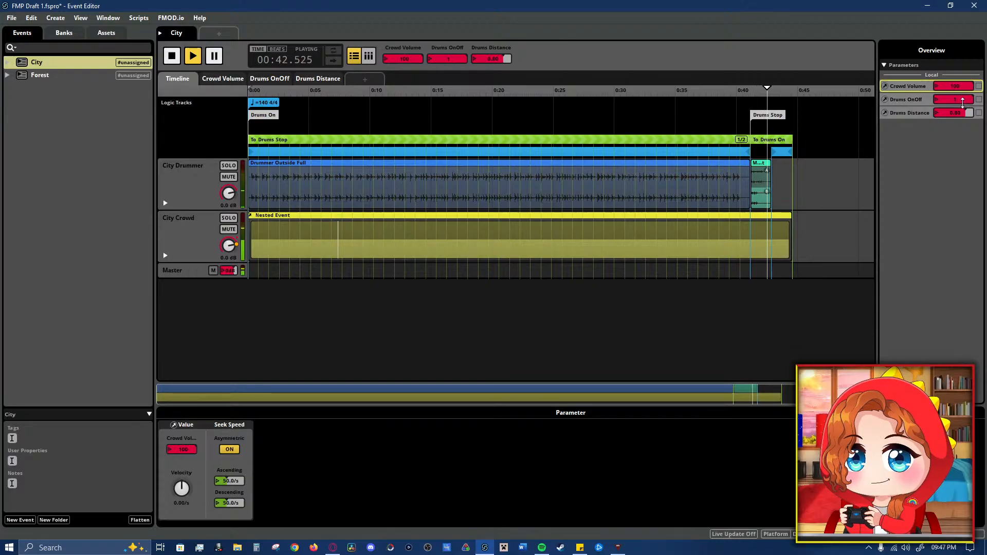
{"action": "left_click_drag", "start_coordinate": [963, 113], "coordinate": [963, 97]}
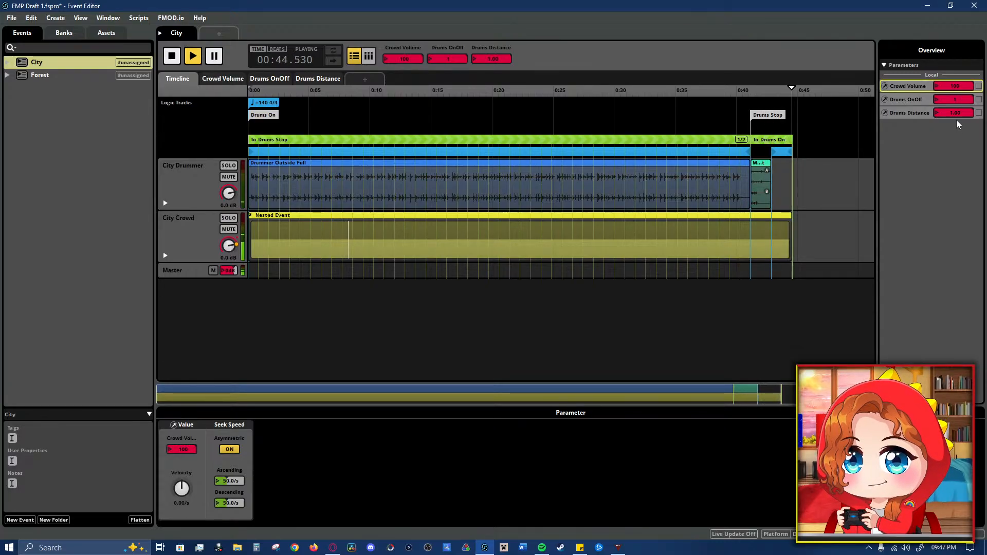
{"action": "left_click", "coordinate": [954, 98]}
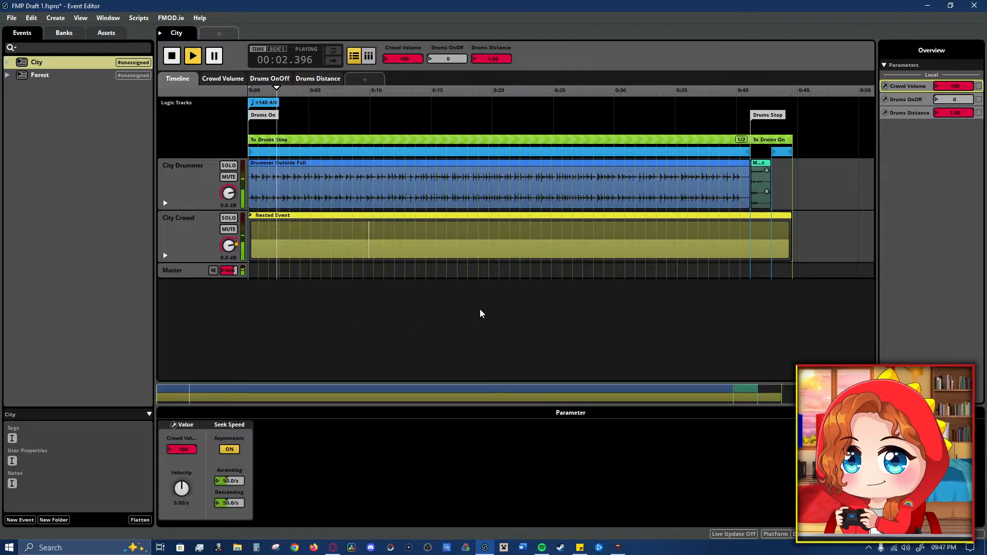
{"action": "key", "text": "space"}
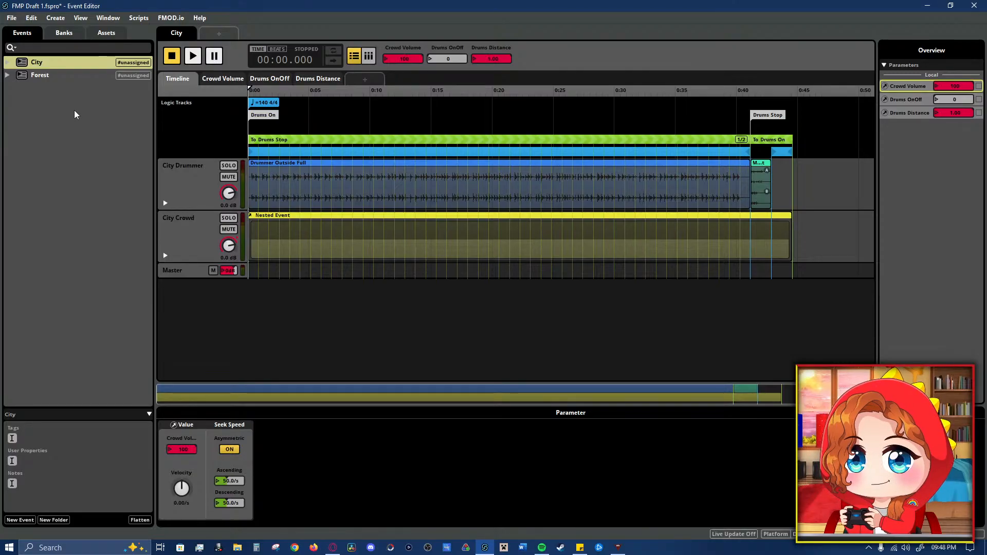
- Create a new event named Rain in the events list
{"action": "left_click", "coordinate": [50, 95]}
{"action": "right_click", "coordinate": [50, 95]}
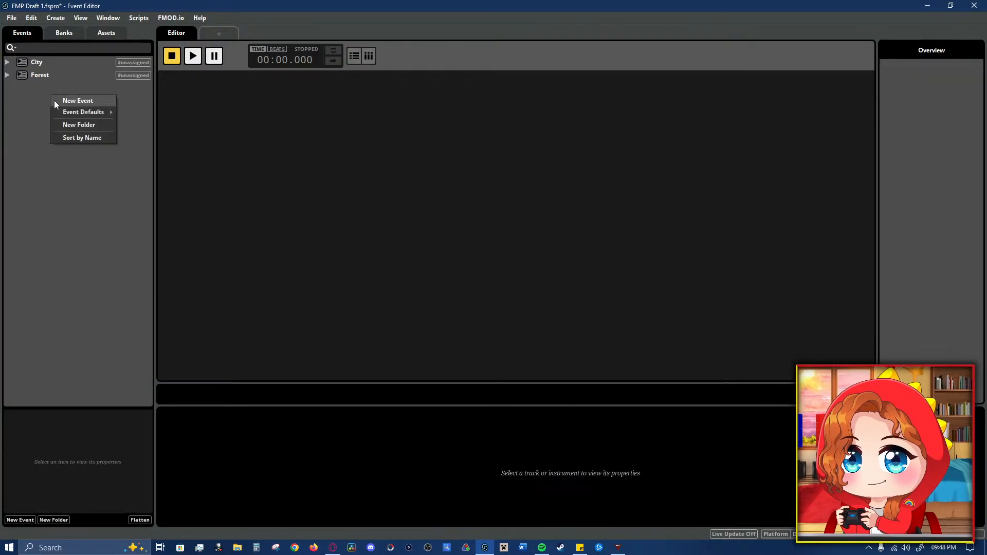
{"action": "left_click", "coordinate": [80, 102]}
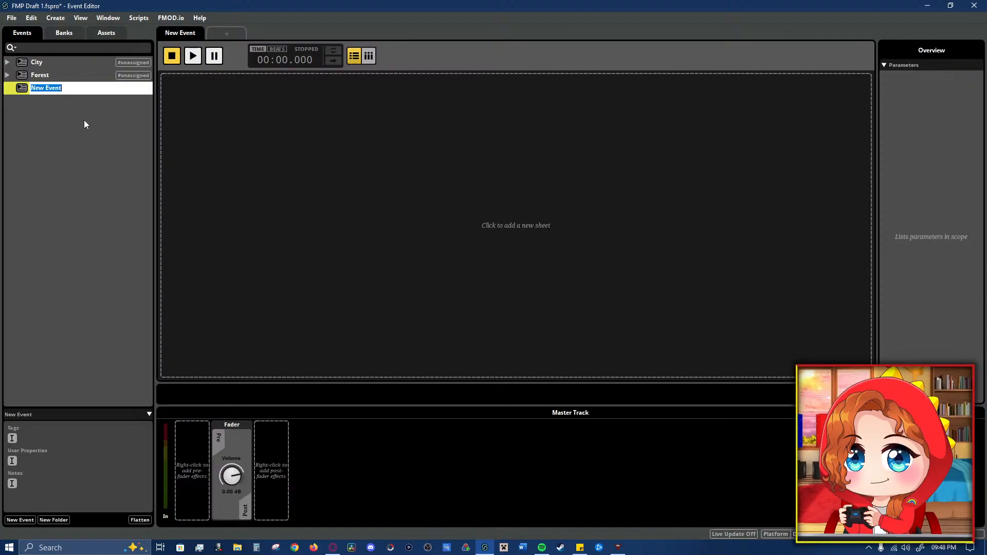
{"action": "type", "text": "Rain"}
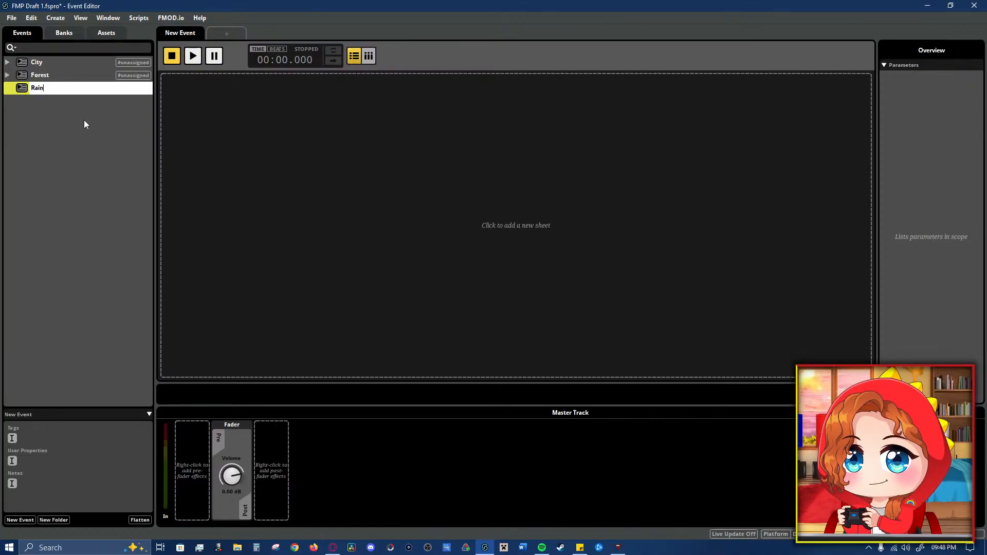
{"action": "key", "text": "Return"}
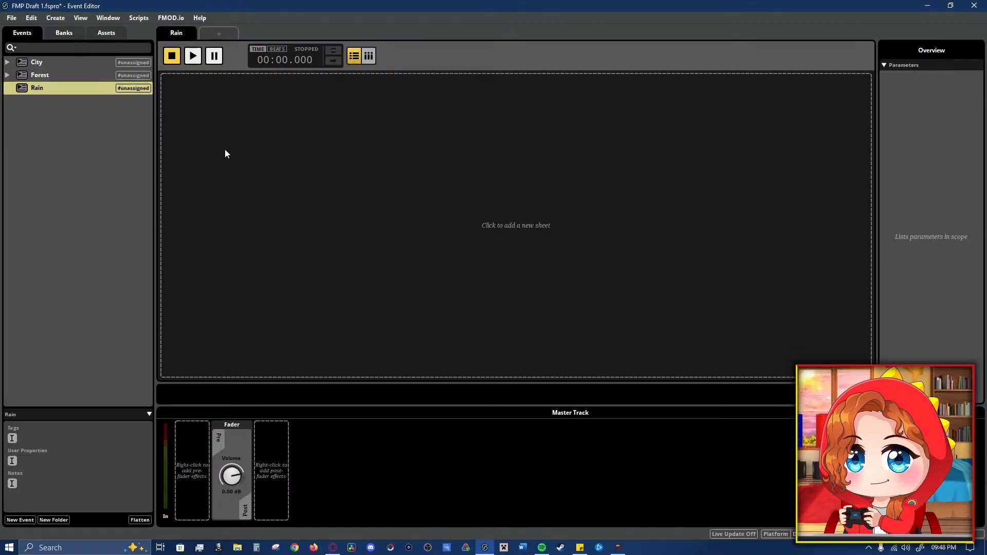
- Add a timeline sheet to the Rain event and insert an audio track named Rain 1
{"action": "left_click", "coordinate": [229, 149]}
{"action": "left_click", "coordinate": [267, 154]}
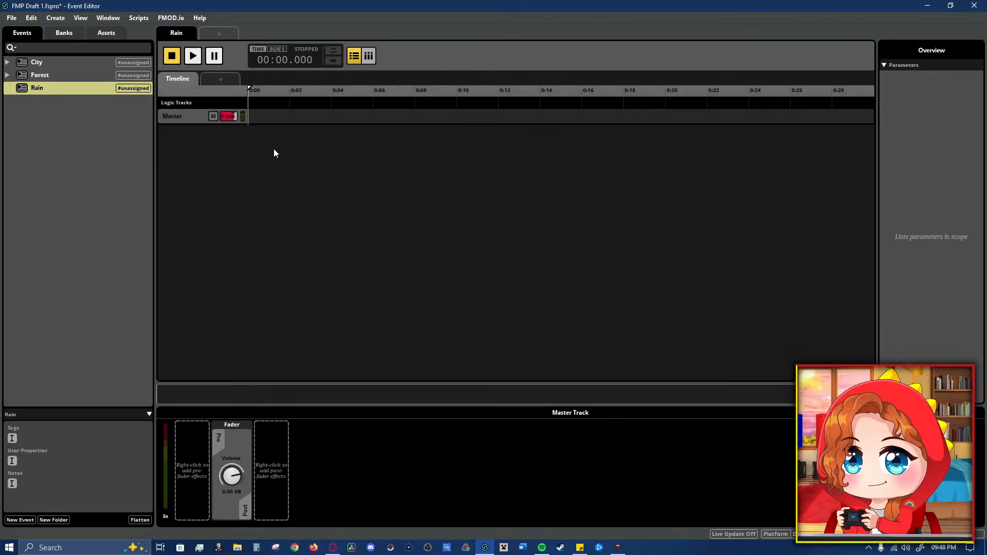
{"action": "left_click", "coordinate": [214, 115]}
{"action": "right_click", "coordinate": [181, 118]}
{"action": "left_click", "coordinate": [196, 124]}
{"action": "left_click", "coordinate": [186, 119]}
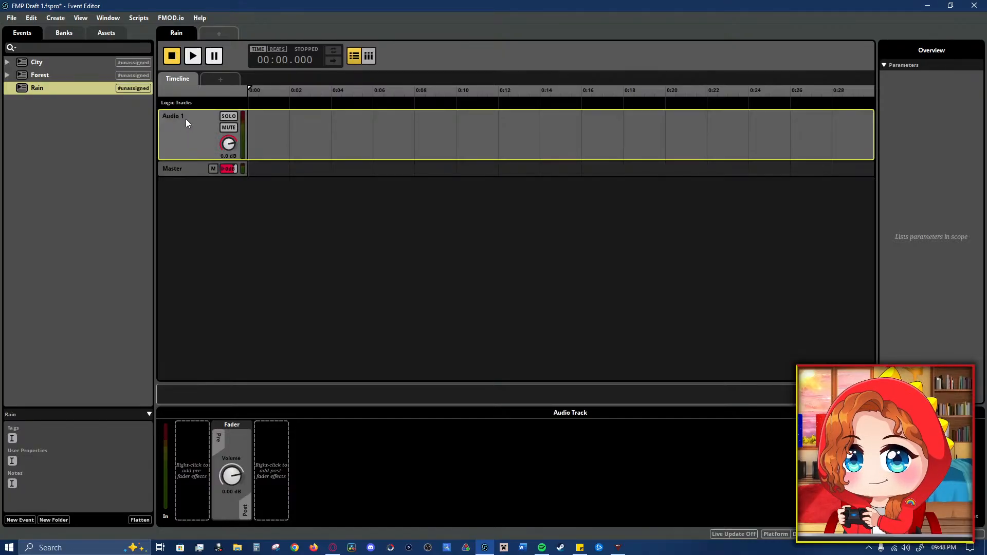
{"action": "double_click", "coordinate": [186, 119]}
{"action": "type", "text": "Rain"}
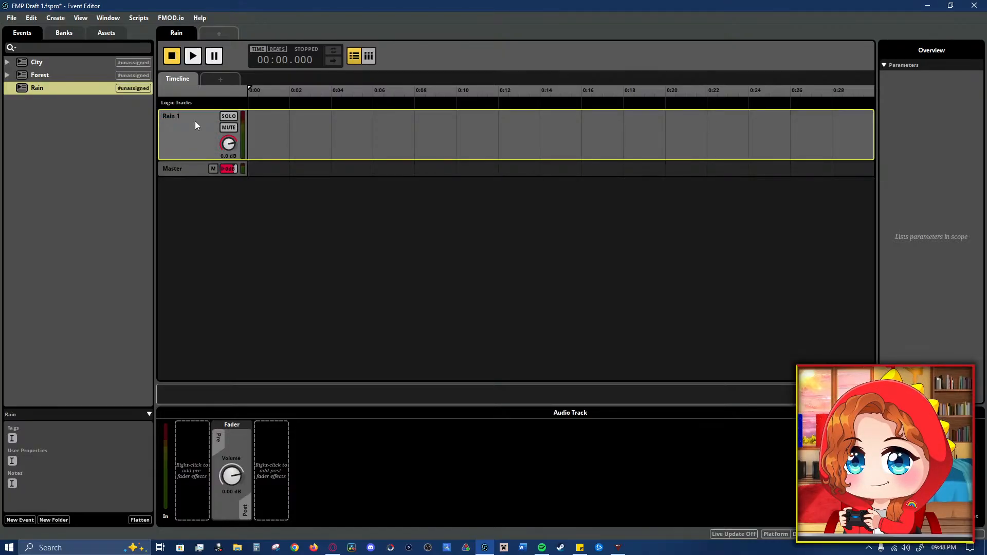
- Delete the unused asset scops-owl-57475.mp3 from the project
{"action": "left_click", "coordinate": [106, 33]}
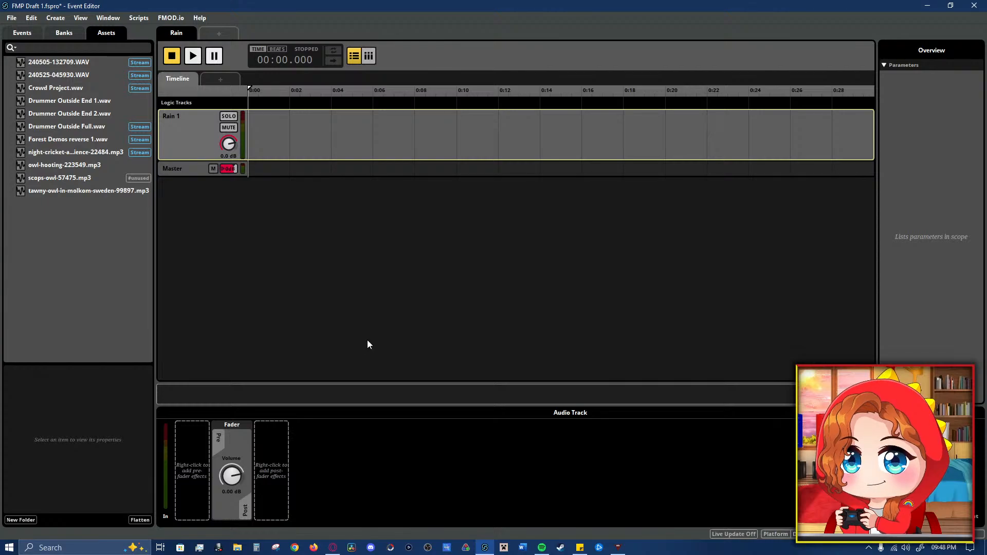
{"action": "left_click", "coordinate": [76, 178]}
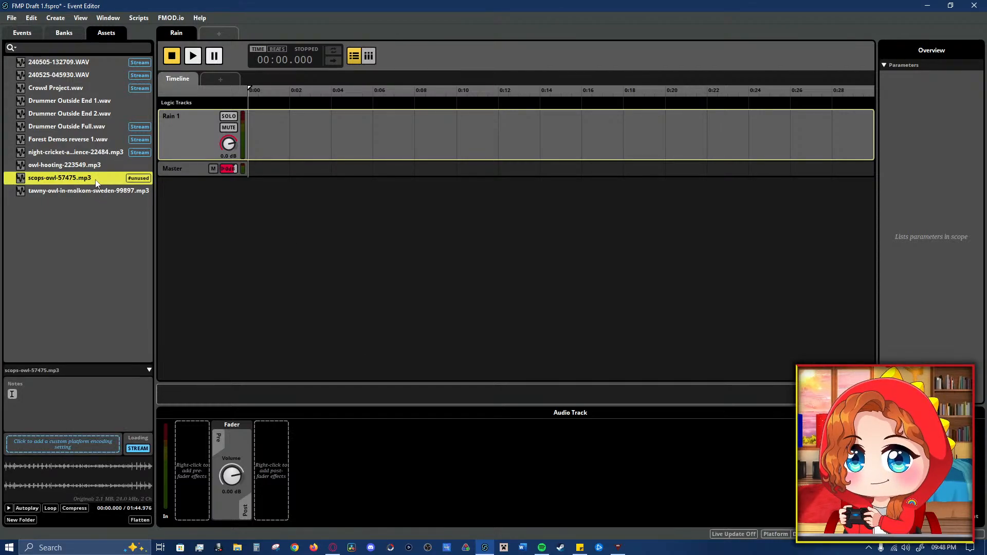
{"action": "key", "text": "Delete"}
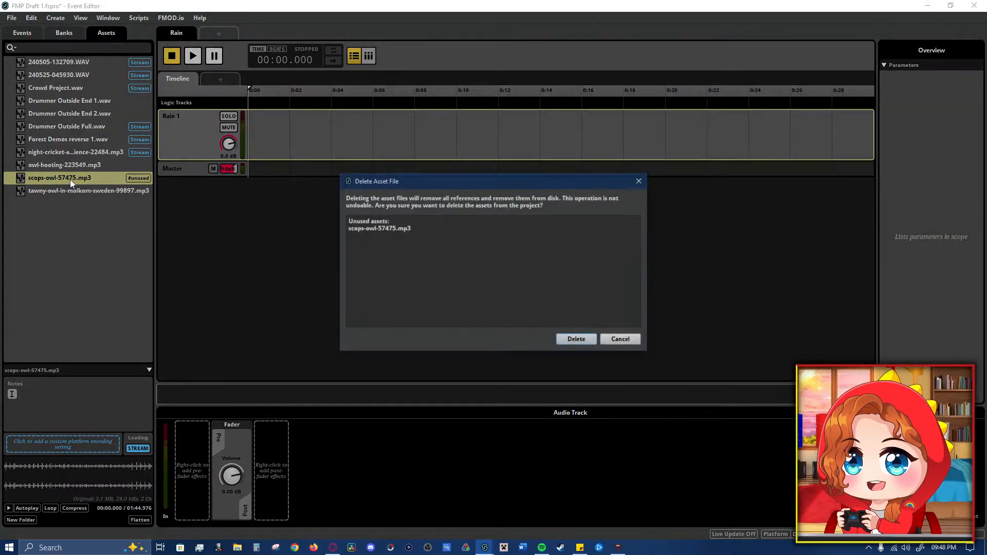
{"action": "left_click", "coordinate": [577, 340]}
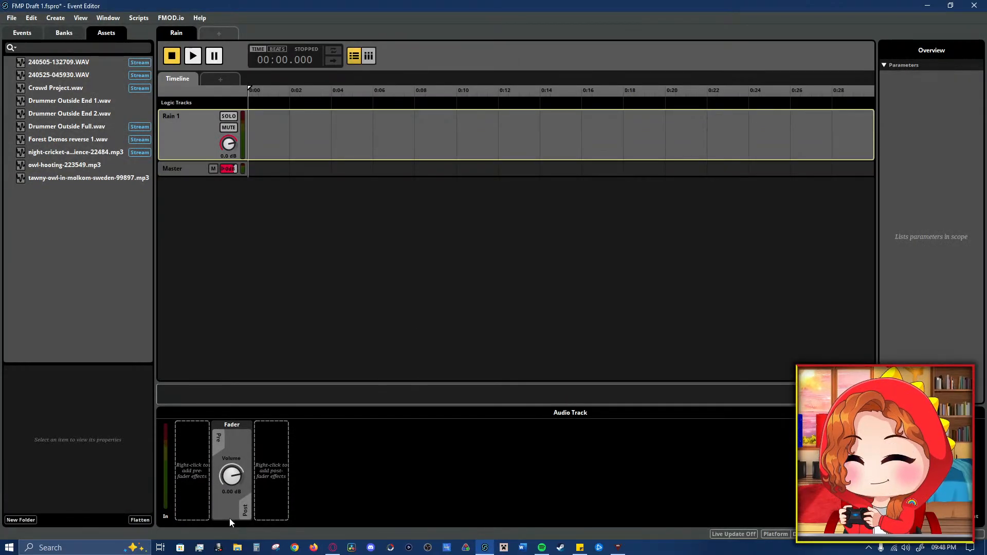
- Listen to the recordings 240315-150340.WAV, 240502-233314.WAV, 240502-233436.WAV and 240502-233637.WAV in VLC media player, closing each after previewing
{"action": "left_click", "coordinate": [238, 548]}
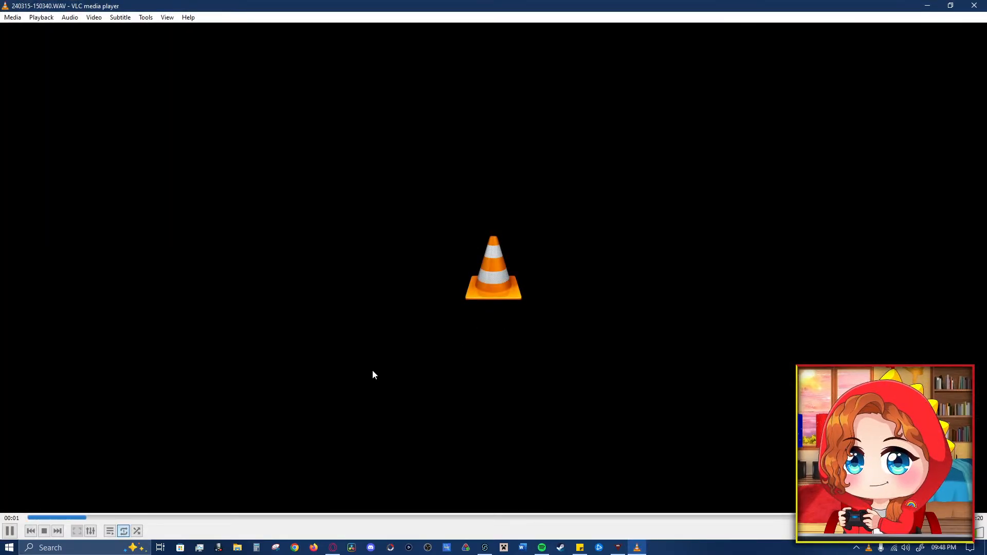
{"action": "left_click_drag", "start_coordinate": [334, 517], "coordinate": [505, 518]}
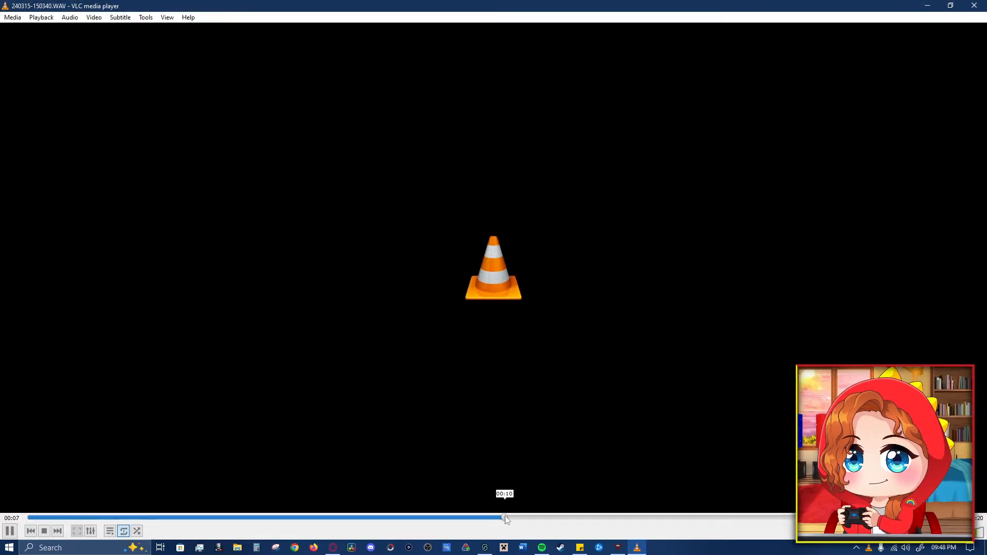
{"action": "left_click", "coordinate": [974, 5]}
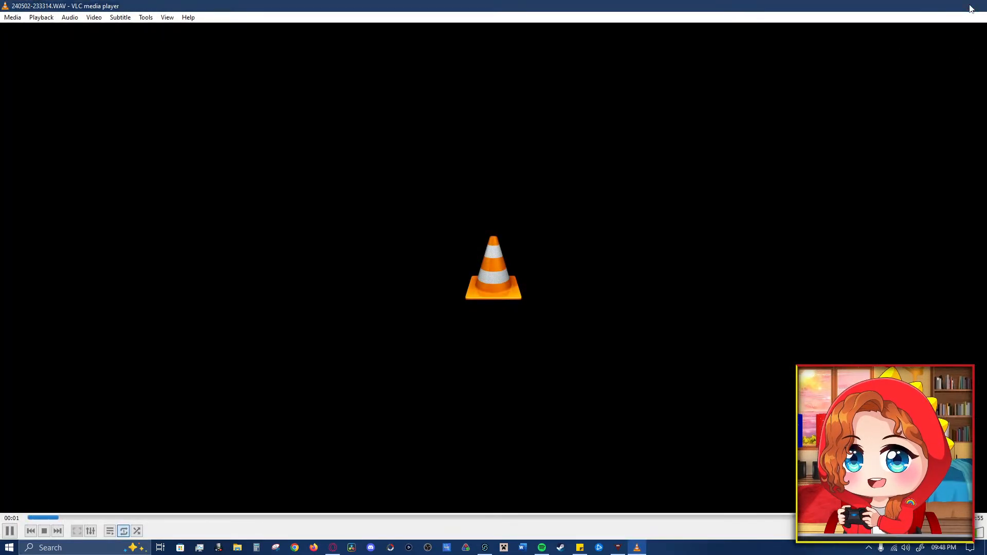
{"action": "left_click", "coordinate": [974, 5]}
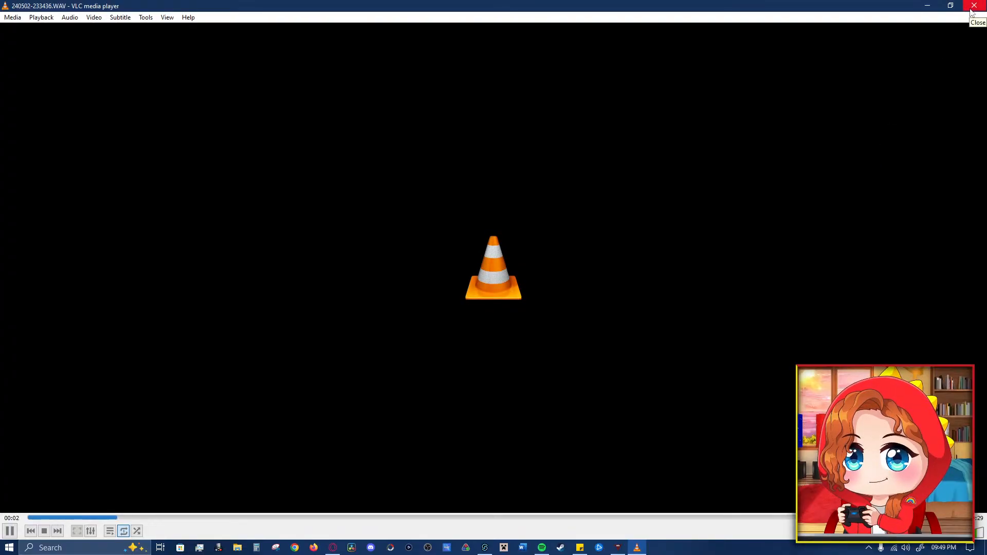
{"action": "left_click", "coordinate": [974, 6]}
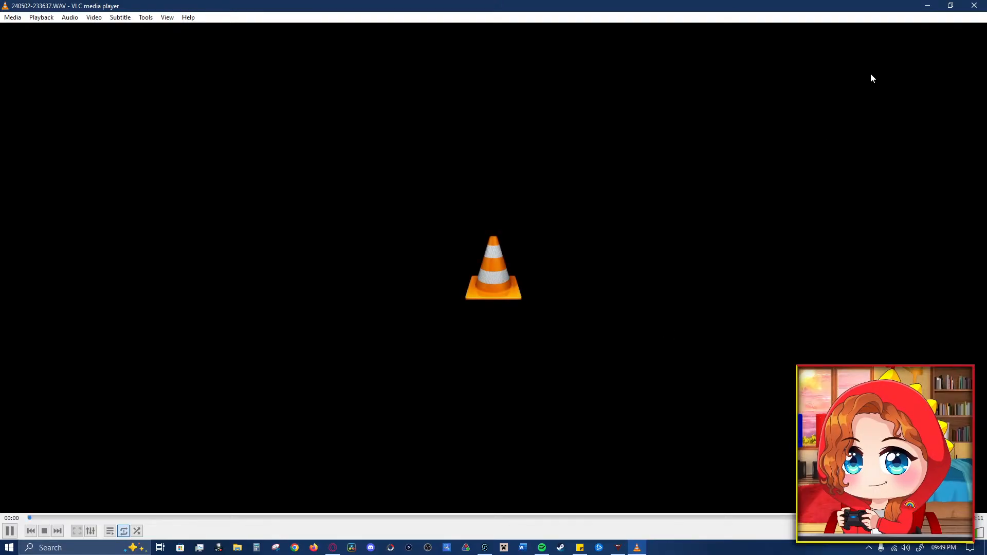
{"action": "left_click", "coordinate": [974, 6]}
- Import 240502-233637.WAV into the Rain 1 track at the start of the timeline and fit the whole clip in view
{"action": "left_click_drag", "start_coordinate": [0, 221], "coordinate": [255, 133]}
{"action": "left_click_drag", "start_coordinate": [436, 142], "coordinate": [395, 143]}
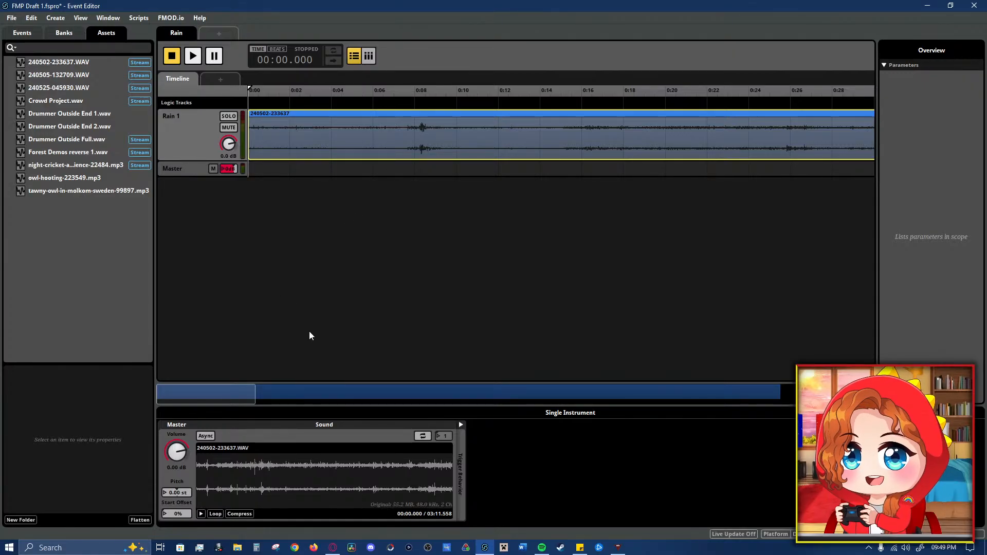
{"action": "left_click_drag", "start_coordinate": [254, 394], "coordinate": [780, 394]}
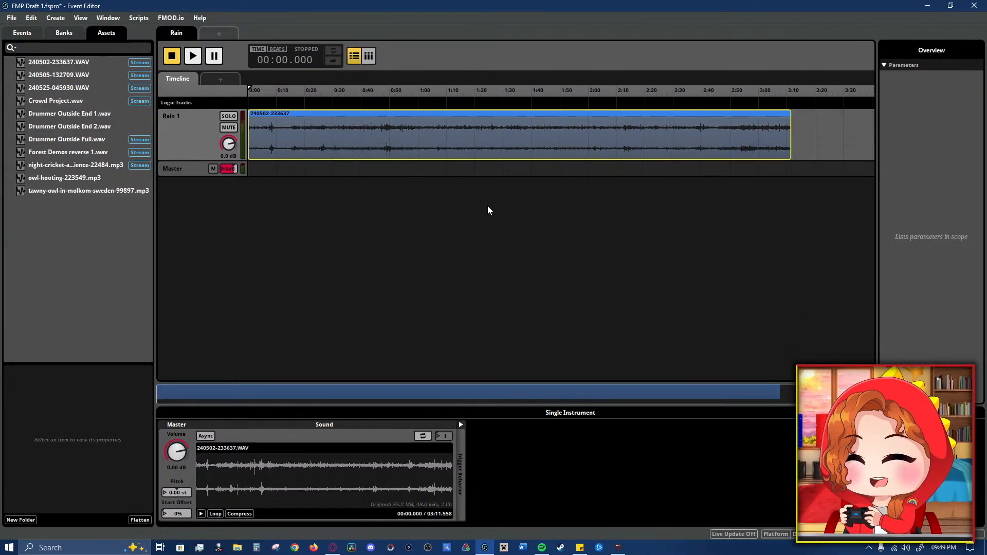
- Audition the first ten seconds of the rain recording, replaying the section around the sound spike
{"action": "key", "text": "space"}
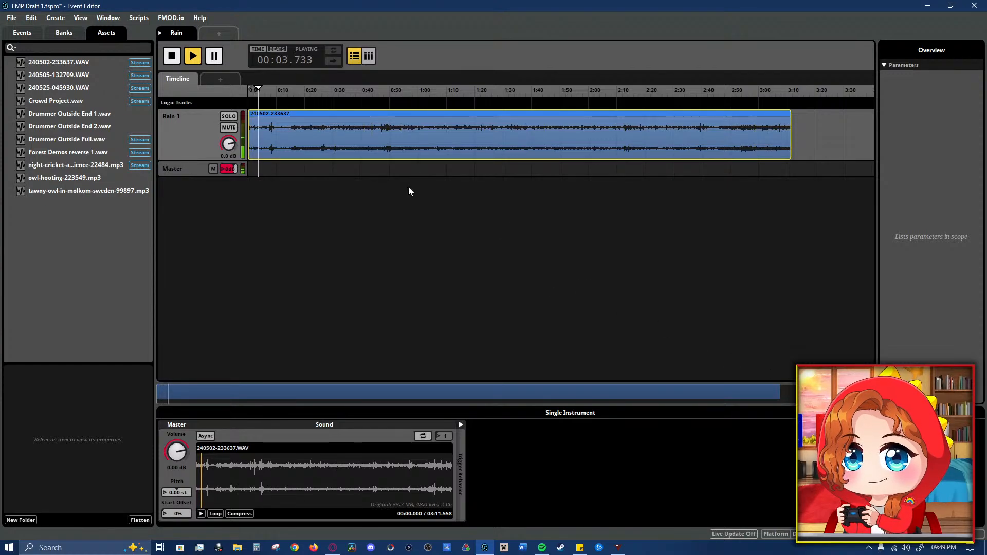
{"action": "left_click", "coordinate": [267, 103]}
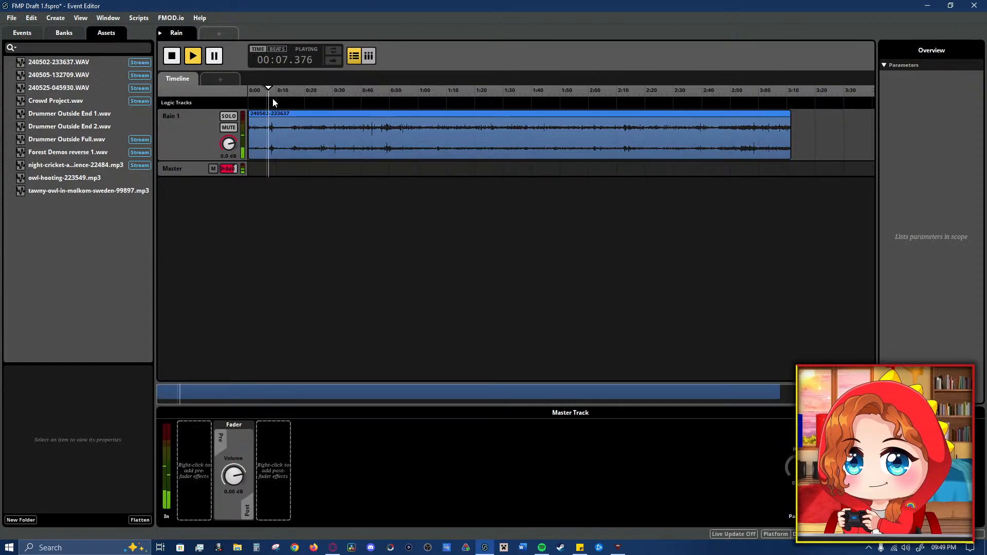
{"action": "left_click", "coordinate": [267, 102]}
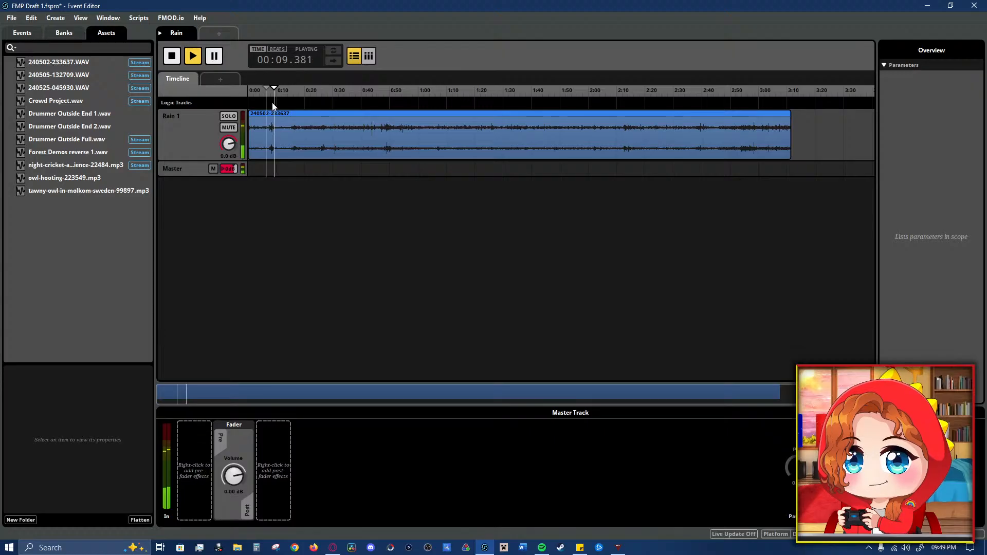
{"action": "key", "text": "space"}
{"action": "left_click_drag", "start_coordinate": [272, 99], "coordinate": [275, 95]}
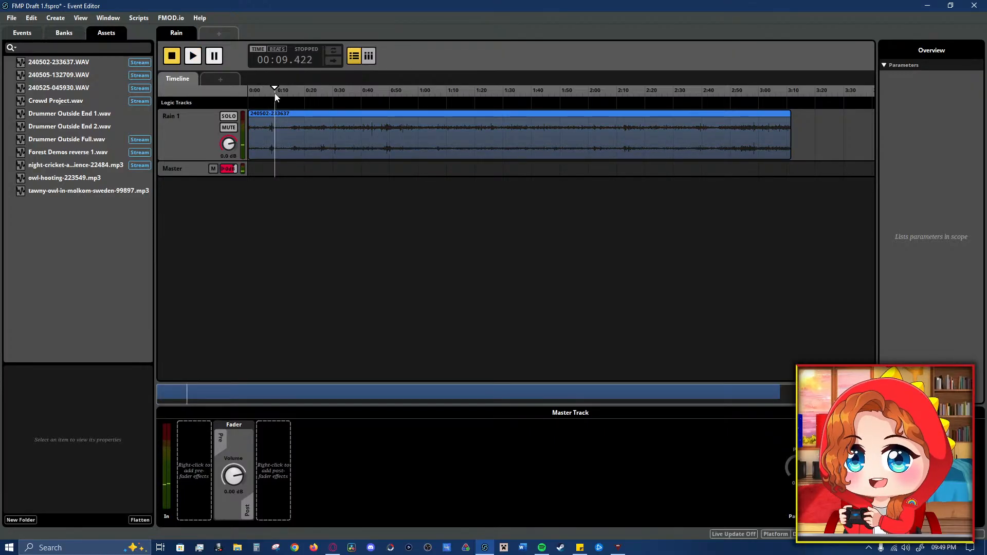
- Try trimming the rain clip, replay the spike near 0:07, and check the clip's editing options
{"action": "left_click", "coordinate": [253, 139]}
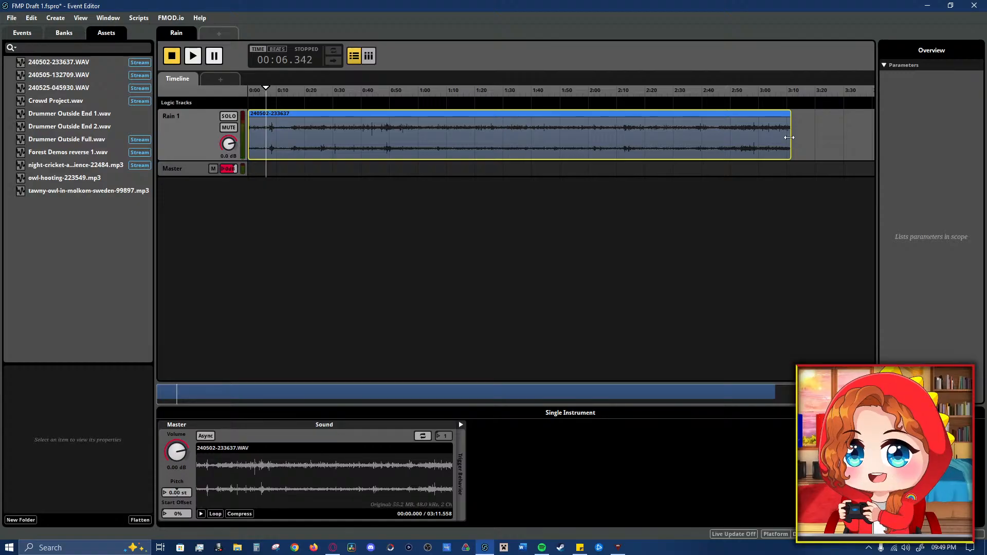
{"action": "mouse_move", "coordinate": [789, 137]}
{"action": "left_mouse_down"}
{"action": "mouse_move", "coordinate": [844, 137]}
{"action": "mouse_move", "coordinate": [775, 137]}
{"action": "left_mouse_up"}
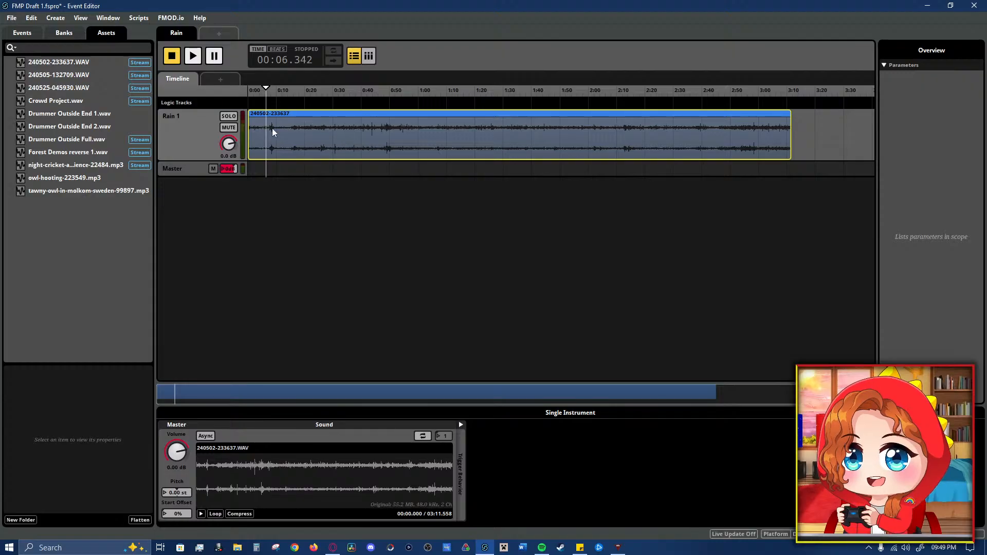
{"action": "left_click", "coordinate": [269, 99]}
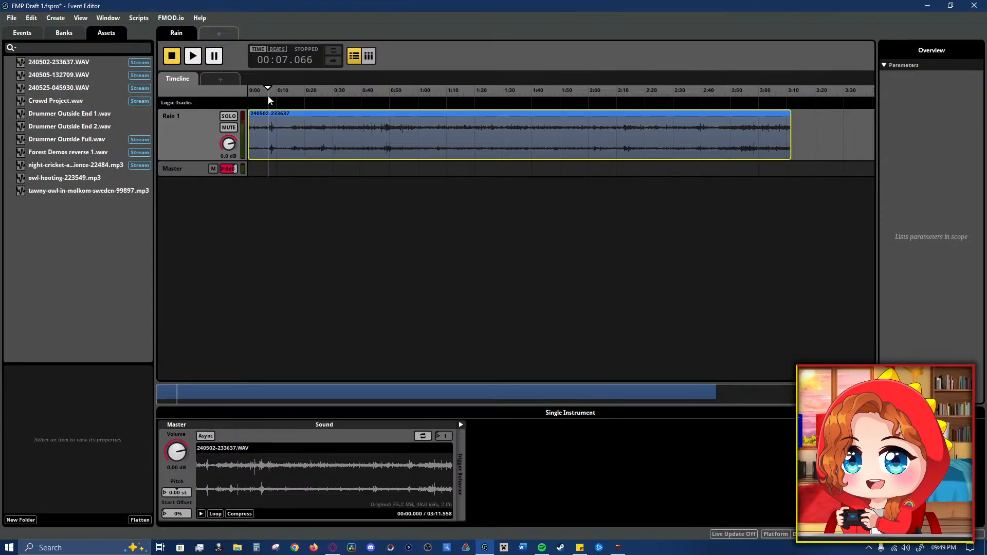
{"action": "key", "text": "space"}
{"action": "key", "text": "space"}
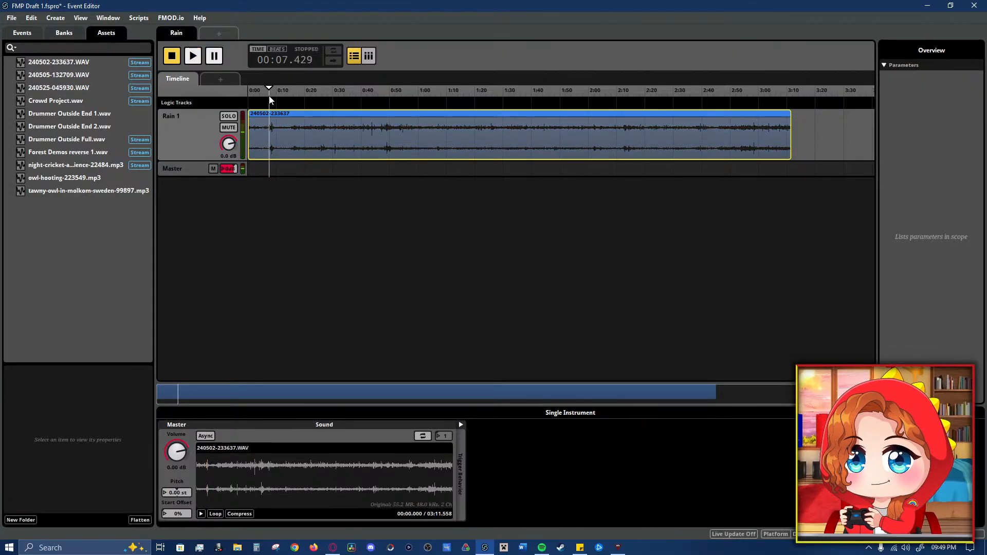
{"action": "right_click", "coordinate": [280, 133]}
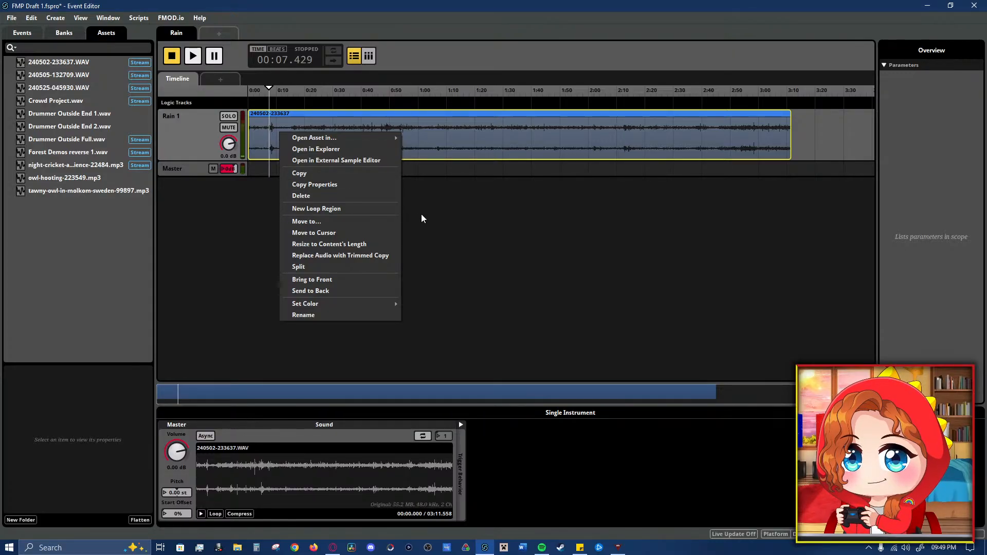
{"action": "left_click", "coordinate": [448, 137]}
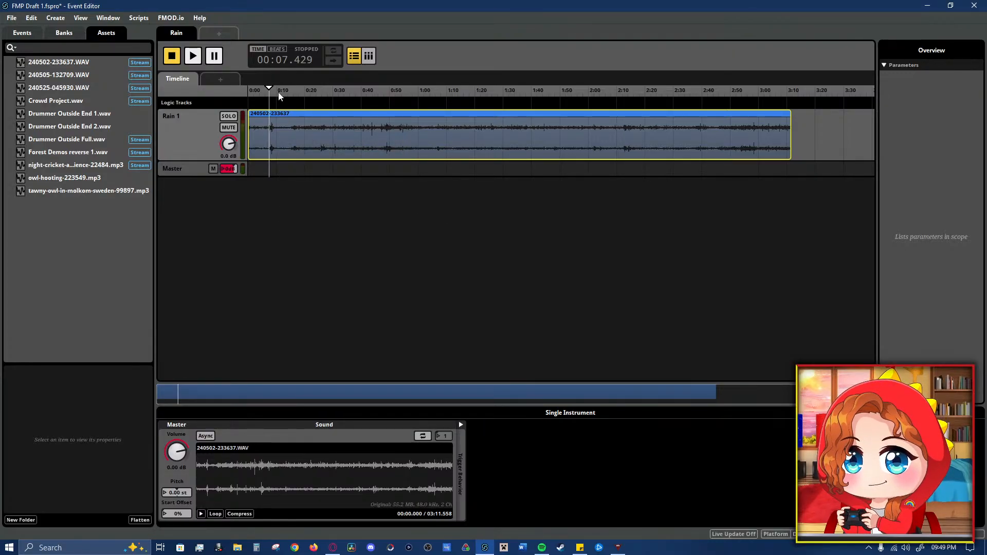
- Audition the rain clip from about 0:16 to 0:51 to find a clean starting point
{"action": "left_click_drag", "start_coordinate": [280, 97], "coordinate": [295, 93]}
{"action": "key", "text": "space"}
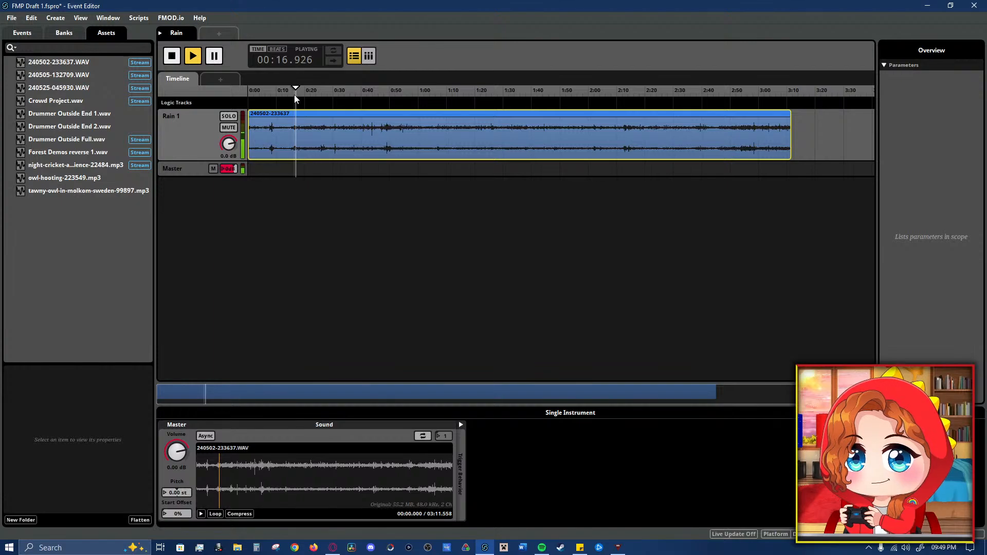
{"action": "key", "text": "space"}
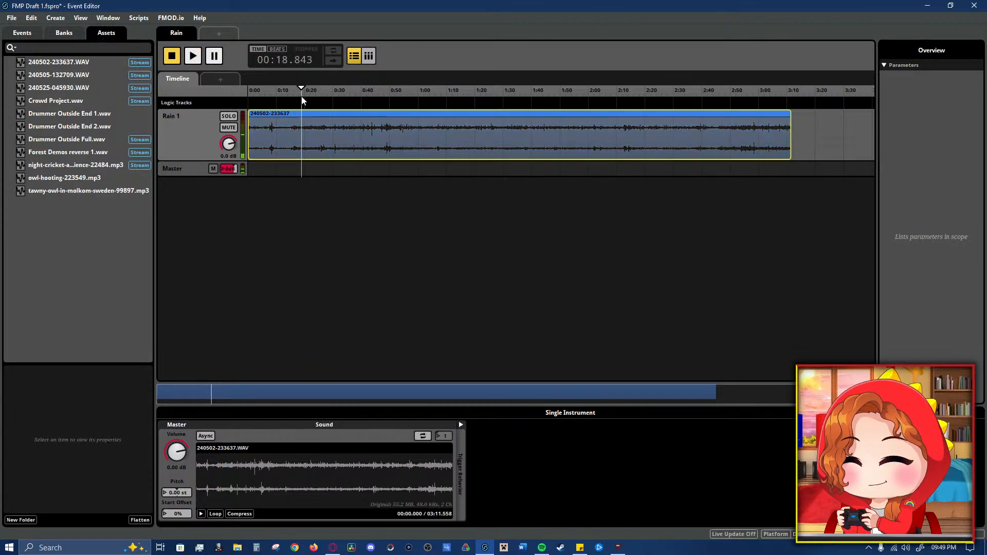
{"action": "key", "text": "space"}
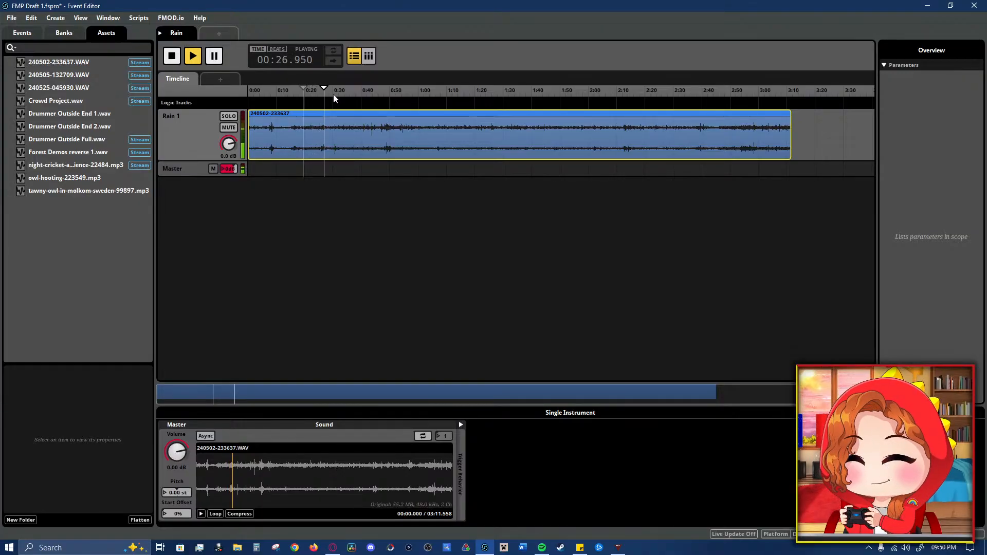
{"action": "left_click", "coordinate": [374, 95]}
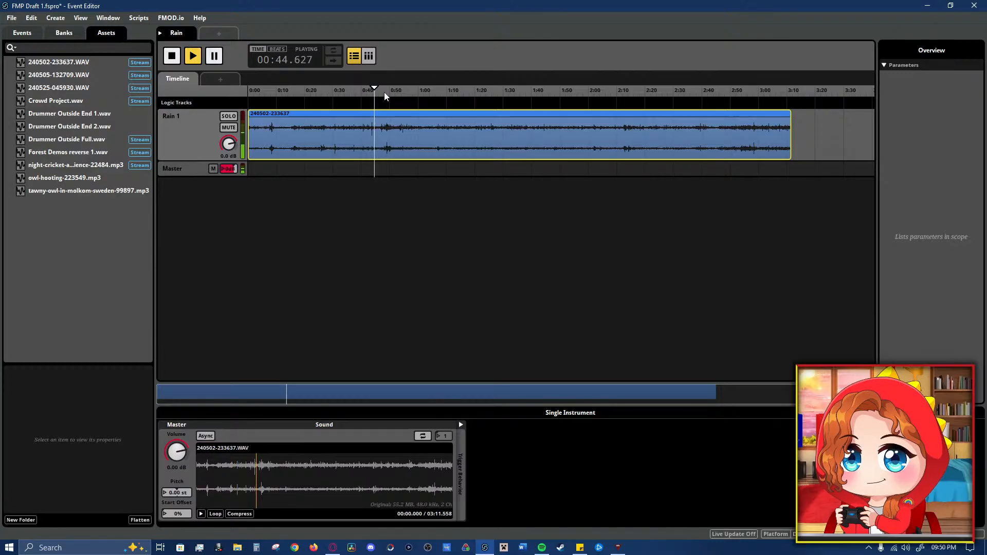
{"action": "left_click", "coordinate": [383, 91]}
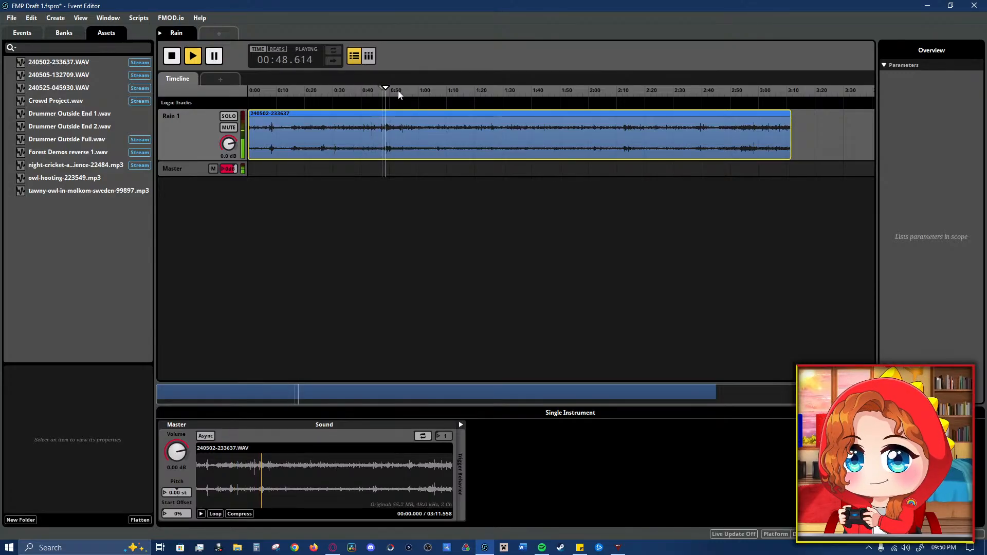
{"action": "left_click", "coordinate": [394, 91]}
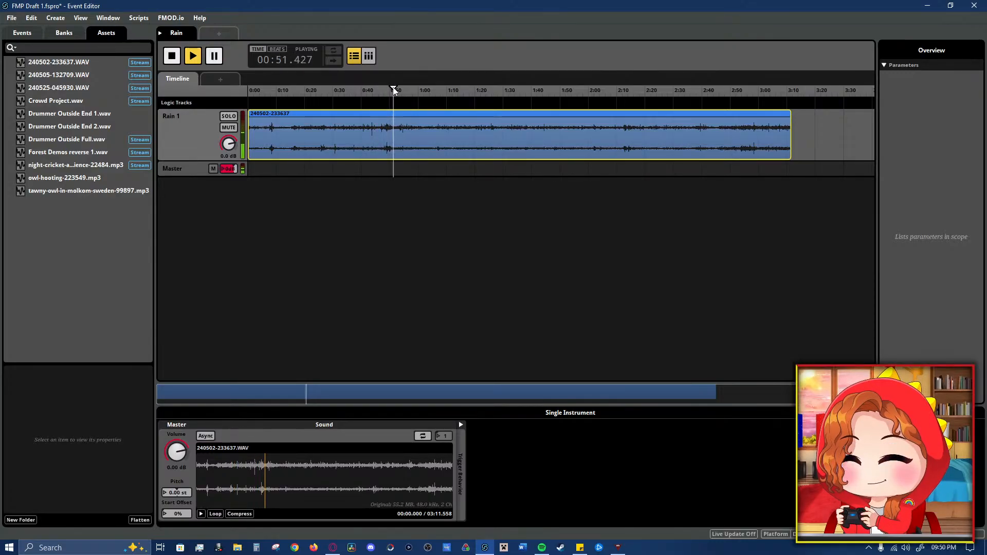
{"action": "key", "text": "space"}
- Trim the beginning of the rain clip to leave about 2:20, place it at the timeline start, and audition it
{"action": "mouse_move", "coordinate": [250, 141]}
{"action": "left_mouse_down"}
{"action": "mouse_move", "coordinate": [393, 154]}
{"action": "mouse_move", "coordinate": [262, 138]}
{"action": "left_mouse_up"}
{"action": "left_click_drag", "start_coordinate": [252, 91], "coordinate": [193, 97]}
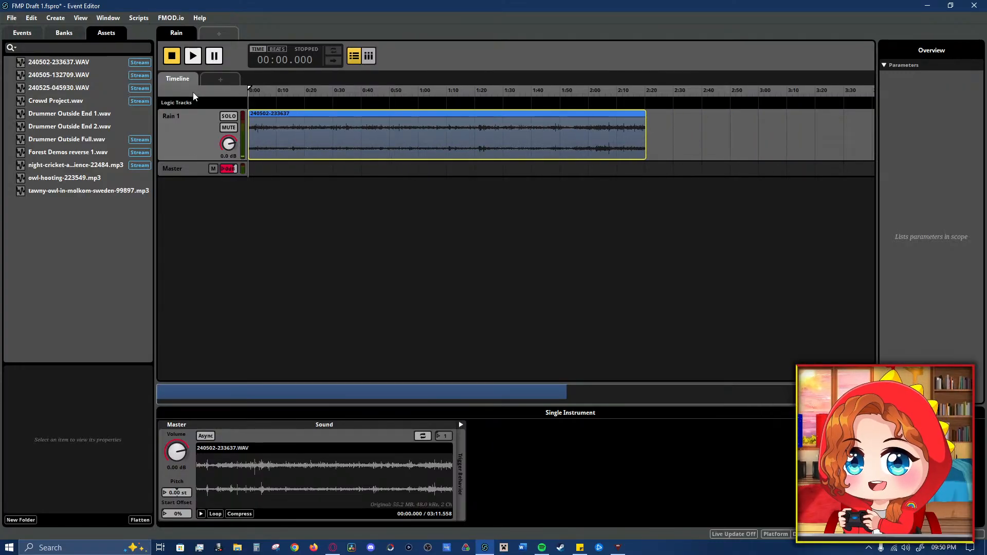
{"action": "key", "text": "space"}
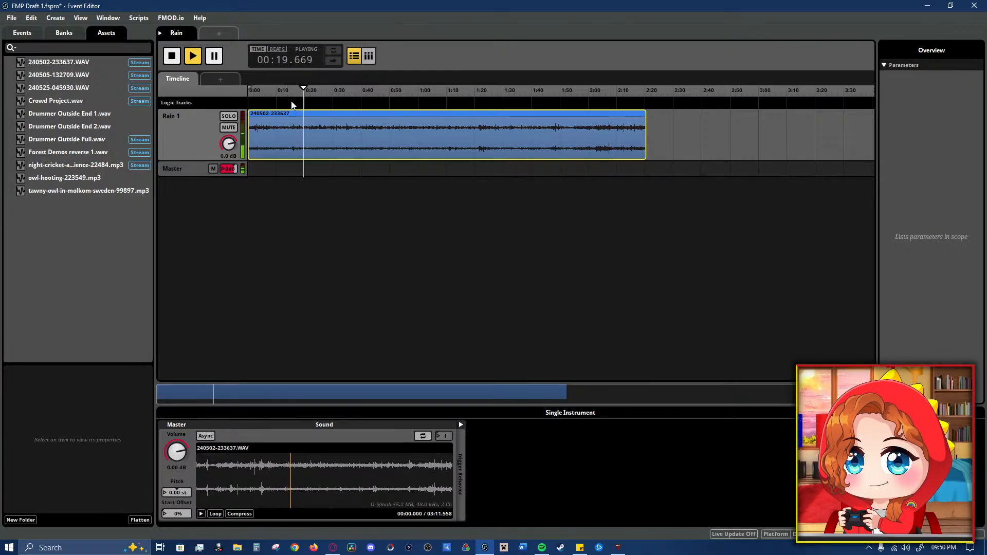
{"action": "key", "text": "space"}
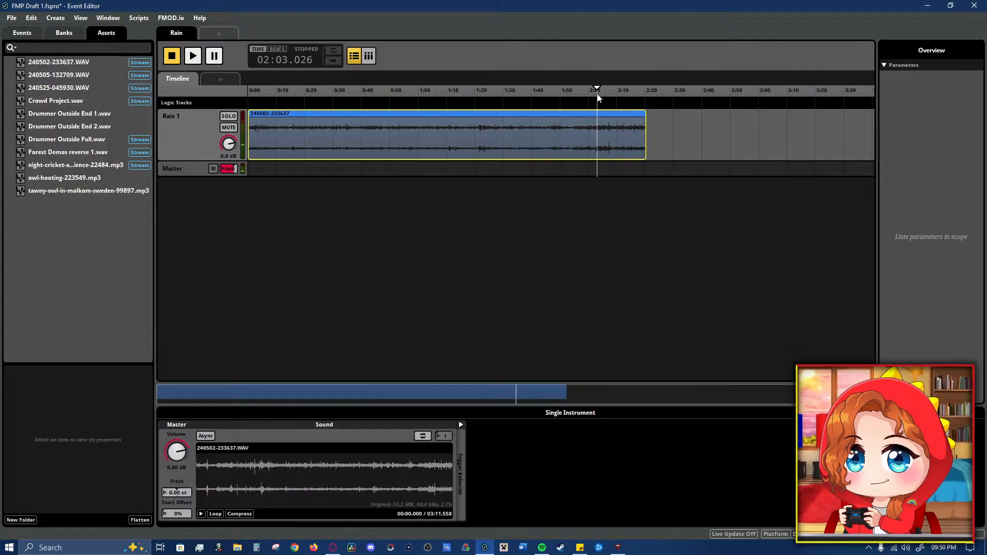
- Audition the trimmed rain clip near its end and in its middle section around 1:10 to 1:30
{"action": "key", "text": "space"}
{"action": "left_click", "coordinate": [612, 94]}
{"action": "left_click", "coordinate": [626, 95]}
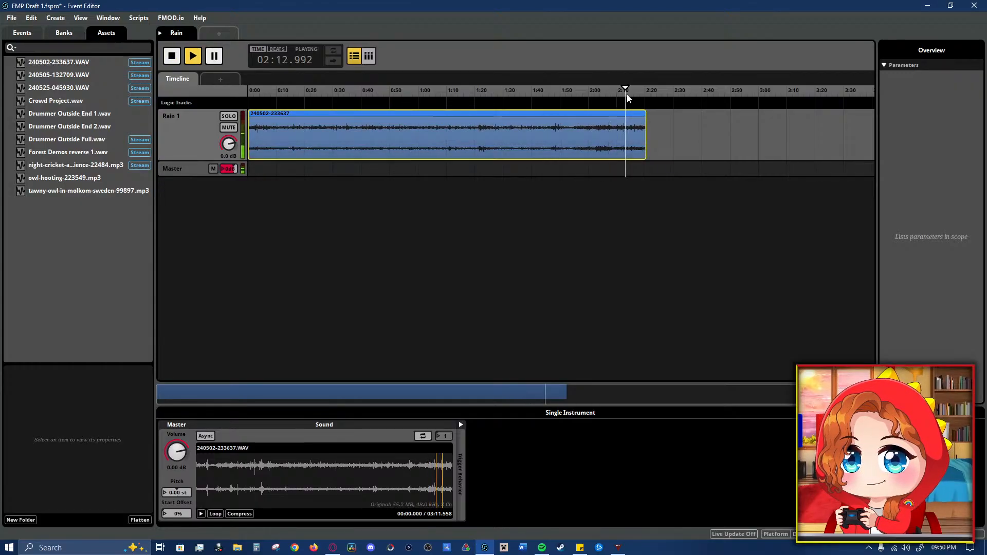
{"action": "left_click", "coordinate": [518, 104]}
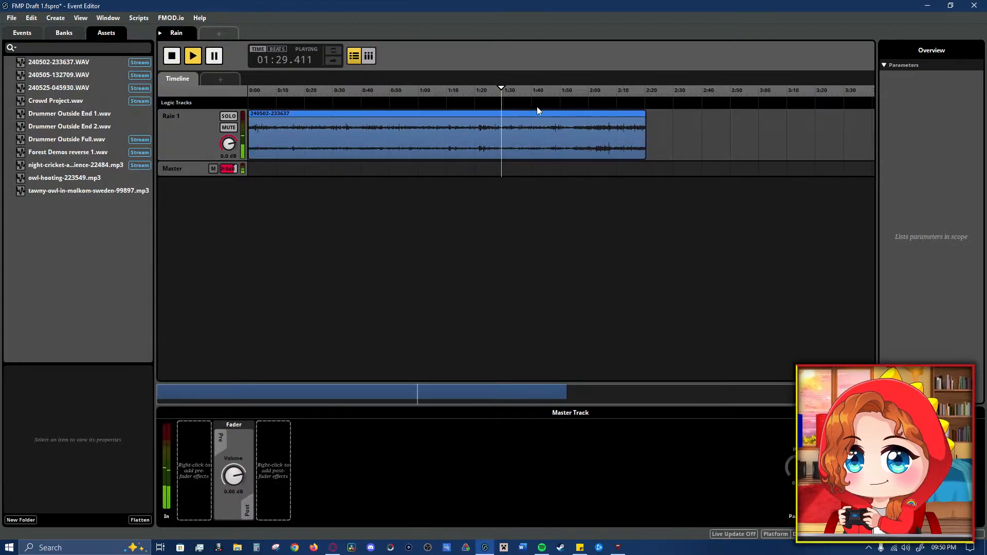
{"action": "left_click", "coordinate": [482, 100]}
{"action": "left_click", "coordinate": [453, 92]}
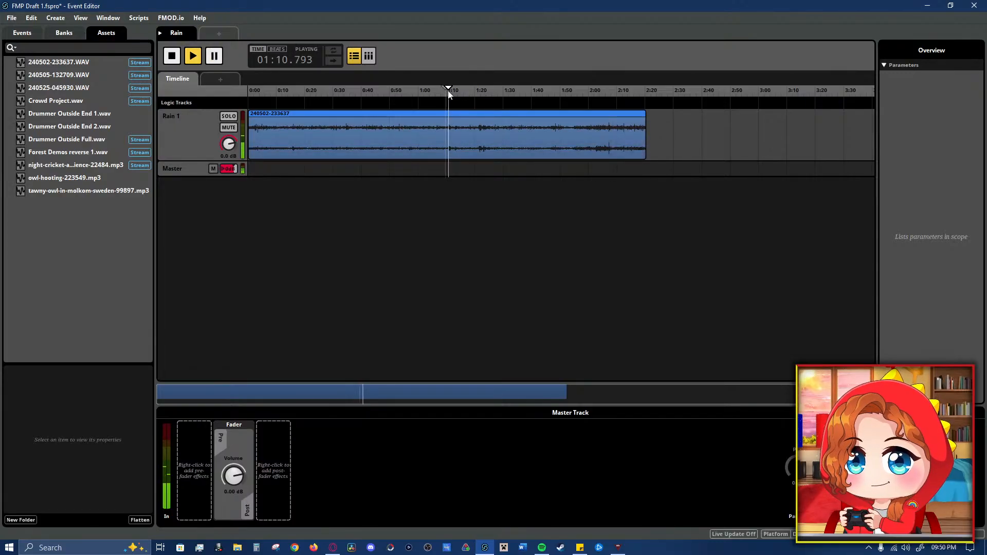
{"action": "key", "text": "space"}
- Try shortening the rain clip to about 16 seconds and audition it from the start
{"action": "left_click_drag", "start_coordinate": [645, 138], "coordinate": [290, 152]}
{"action": "left_click_drag", "start_coordinate": [252, 92], "coordinate": [243, 105]}
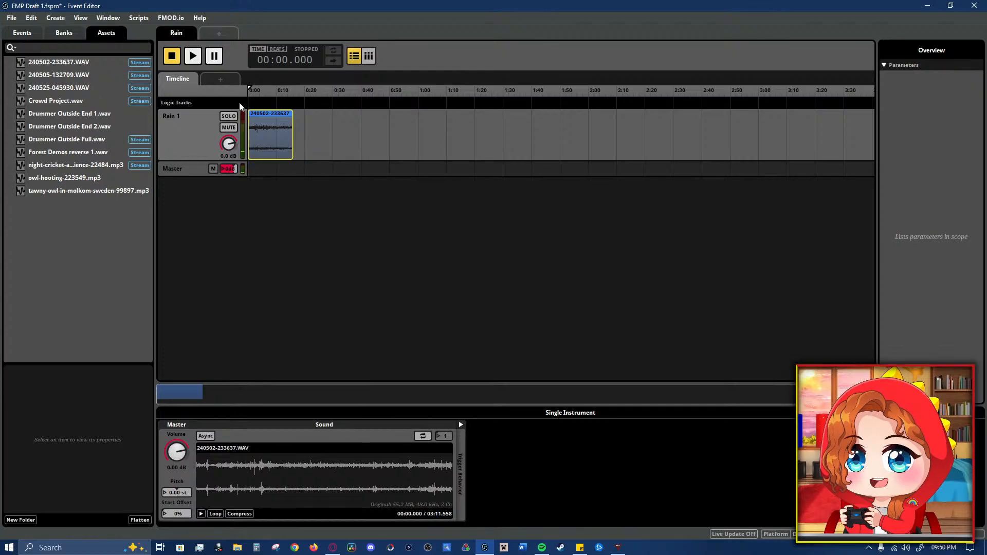
{"action": "key", "text": "space"}
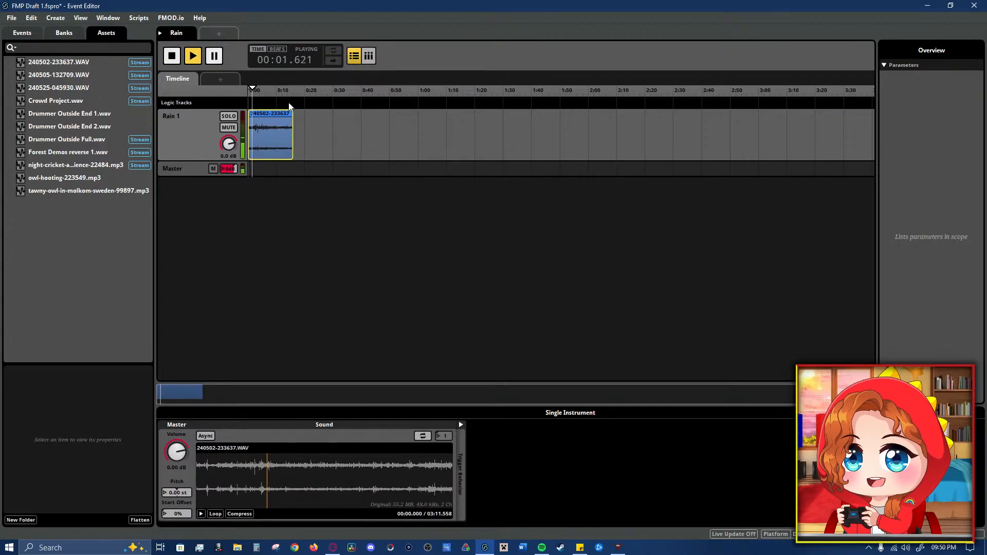
{"action": "left_click_drag", "start_coordinate": [291, 132], "coordinate": [646, 141]}
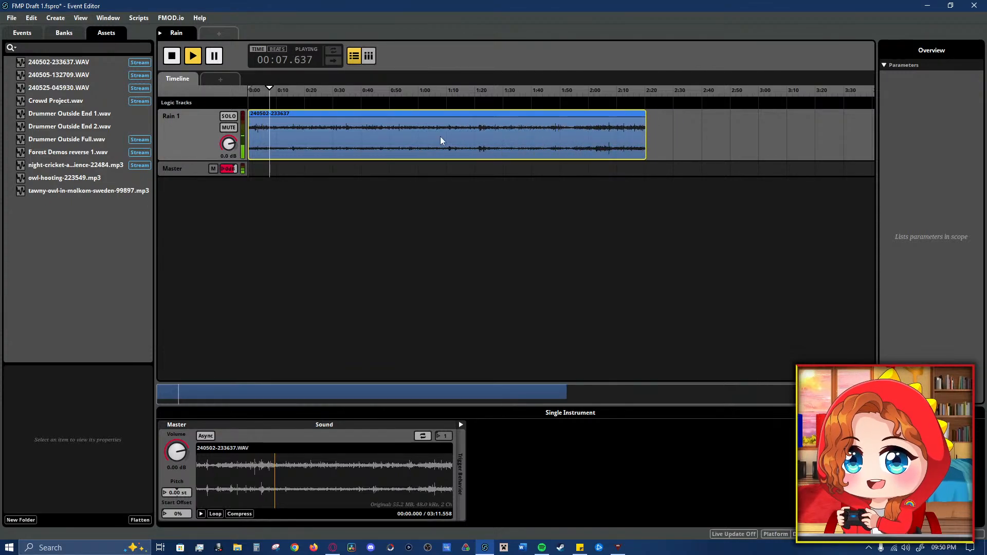
{"action": "key", "text": "space"}
- Add a second 240502-233637.WAV clip to the Rain 1 track at about 2:40 and audition its opening
{"action": "left_click_drag", "start_coordinate": [68, 66], "coordinate": [695, 137]}
{"action": "left_click", "coordinate": [717, 90]}
{"action": "key", "text": "space"}
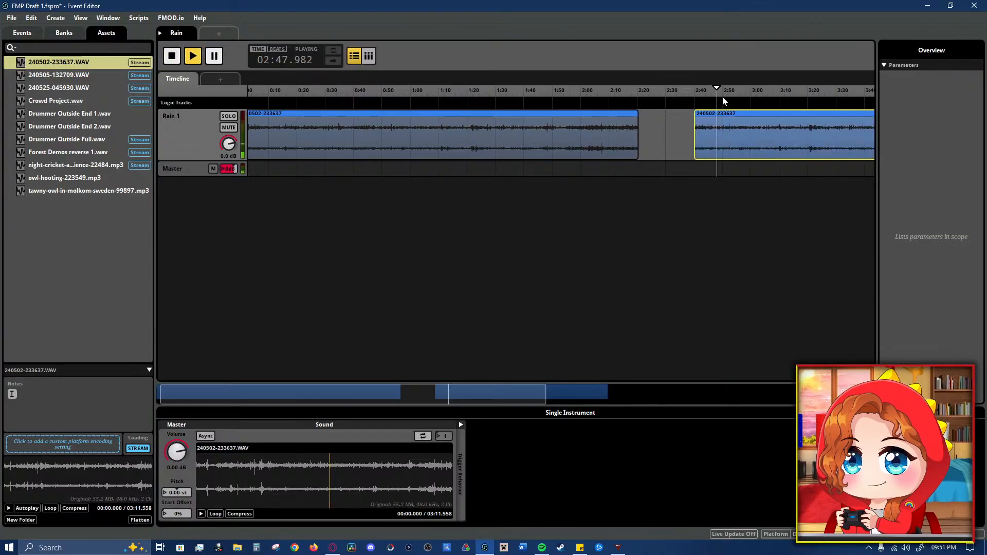
{"action": "left_click", "coordinate": [754, 106]}
{"action": "left_click", "coordinate": [700, 101]}
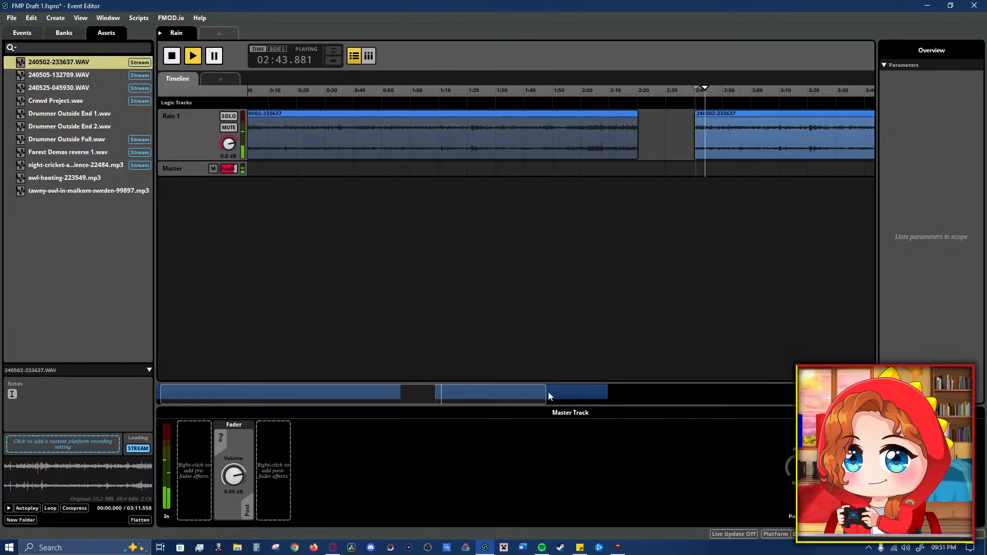
- Shorten the second rain clip to end at about 3:20 and the first one to end at about 1:20
{"action": "left_click_drag", "start_coordinate": [547, 392], "coordinate": [811, 392]}
{"action": "left_click_drag", "start_coordinate": [680, 140], "coordinate": [582, 140]}
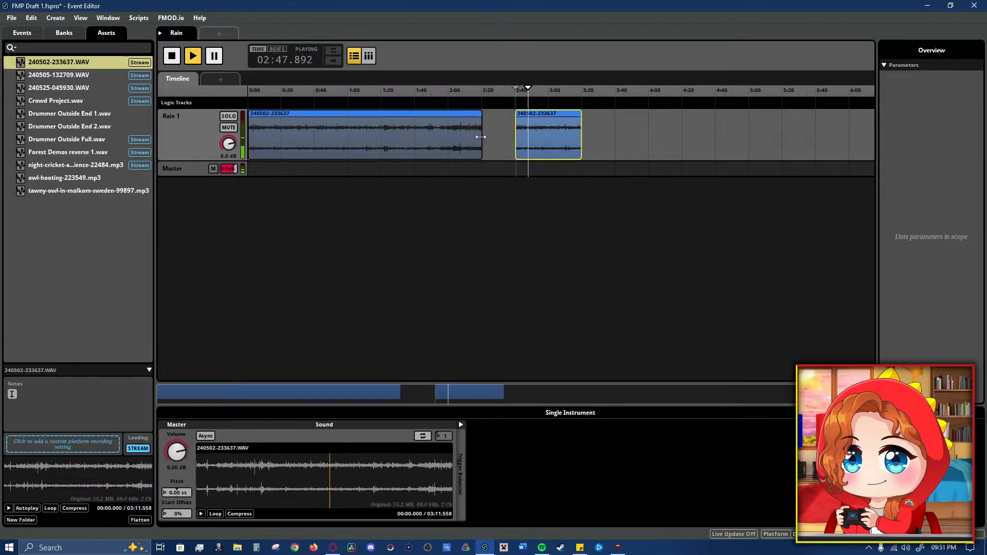
{"action": "left_click_drag", "start_coordinate": [481, 141], "coordinate": [381, 144]}
- Audition several points within the first 30 seconds of the first rain clip
{"action": "left_click", "coordinate": [279, 90]}
{"action": "left_click", "coordinate": [295, 96]}
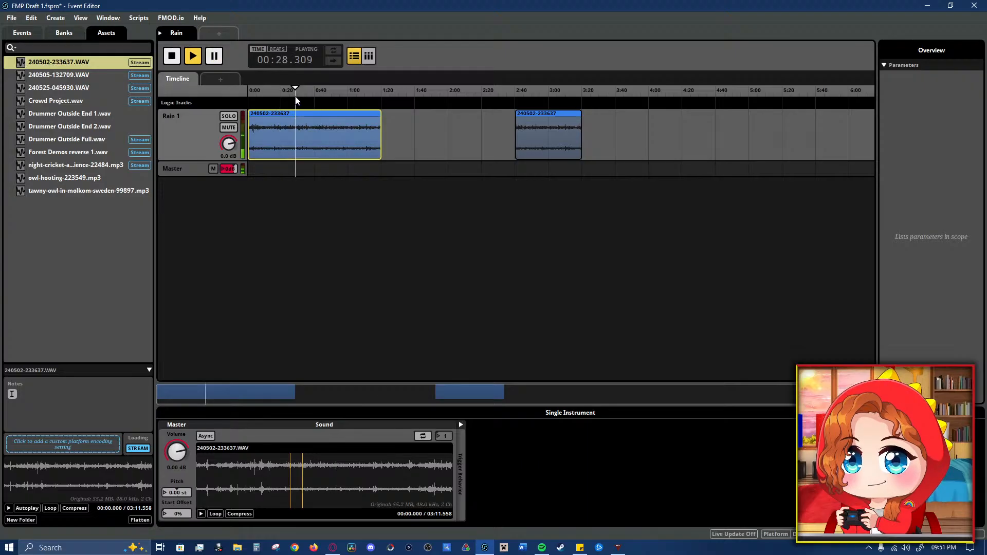
{"action": "left_click", "coordinate": [264, 94]}
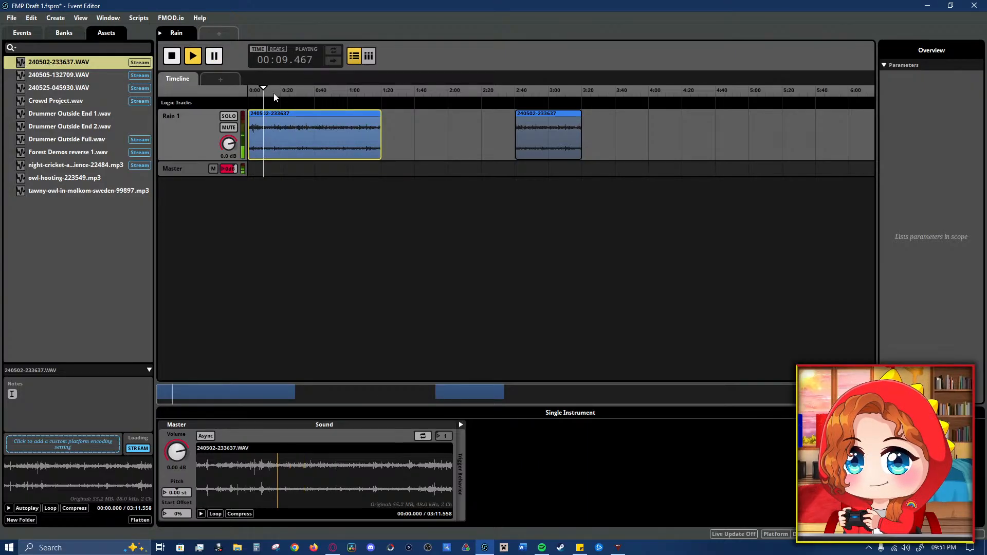
{"action": "left_click", "coordinate": [273, 93]}
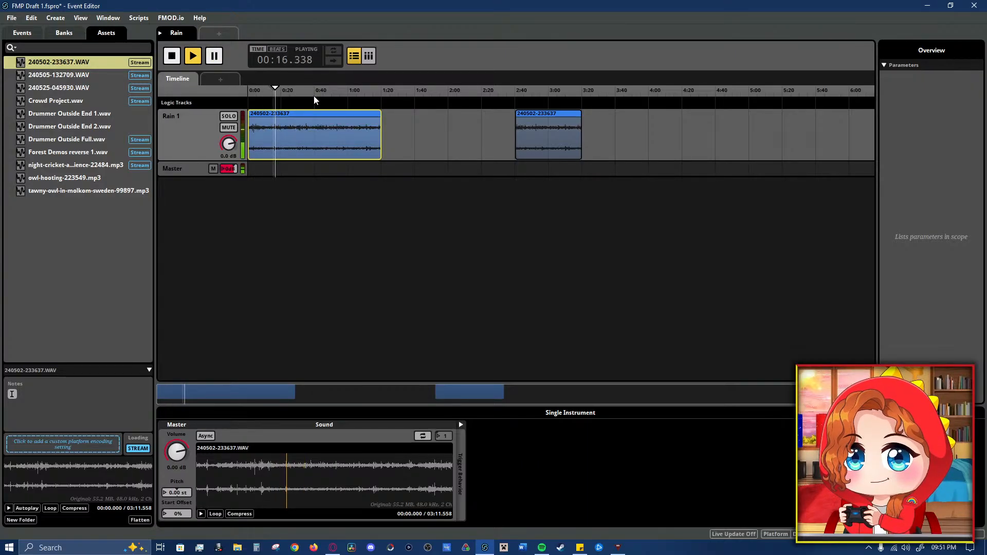
- Trim the first rain clip to end at about 0:15 and move the second clip to start at about 0:10, overlapping them in a crossfade
{"action": "key", "text": "space"}
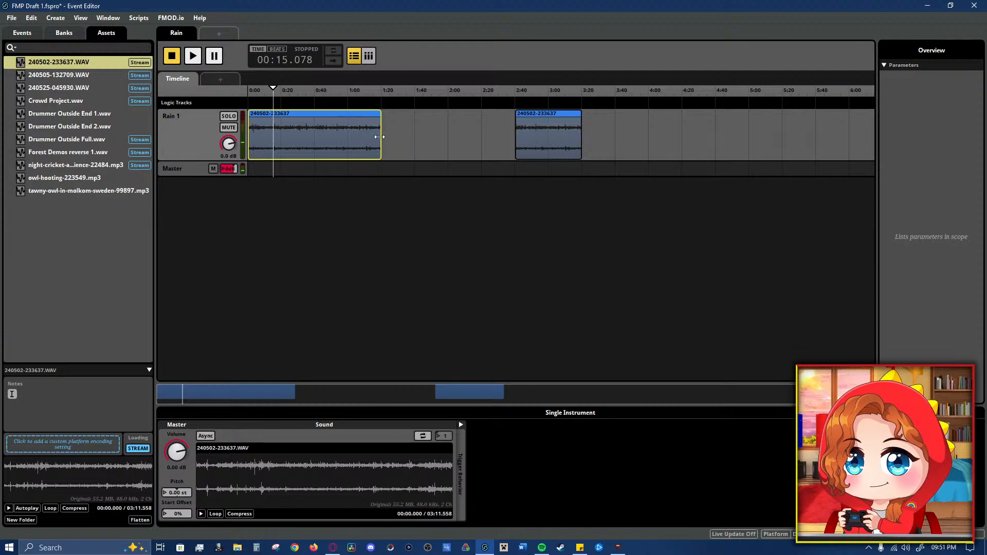
{"action": "left_click_drag", "start_coordinate": [379, 137], "coordinate": [274, 140]}
{"action": "left_click_drag", "start_coordinate": [537, 140], "coordinate": [288, 145]}
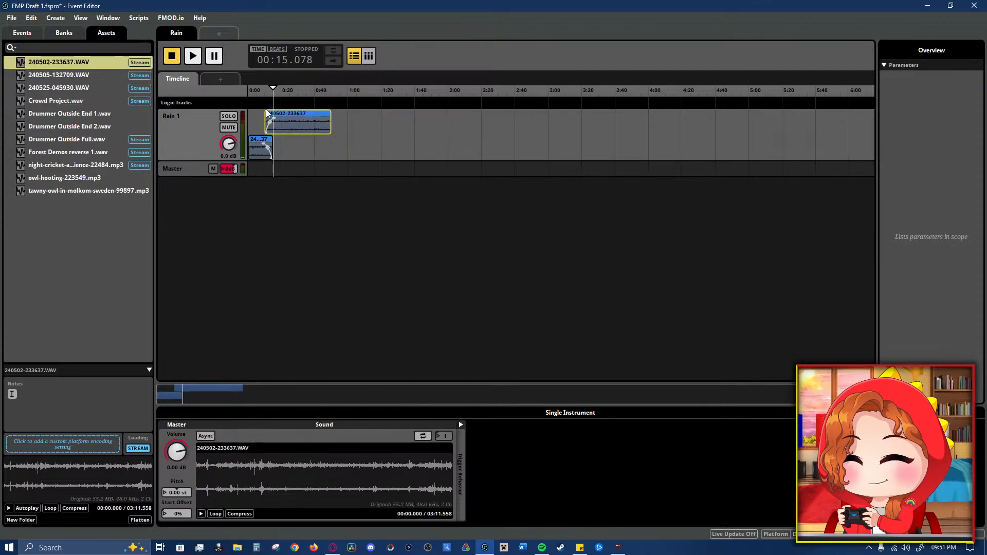
- Play the event from the start to audition the crossfade between the clips, and check the second clip up to about 0:40
{"action": "left_click_drag", "start_coordinate": [254, 91], "coordinate": [232, 92]}
{"action": "key", "text": "space"}
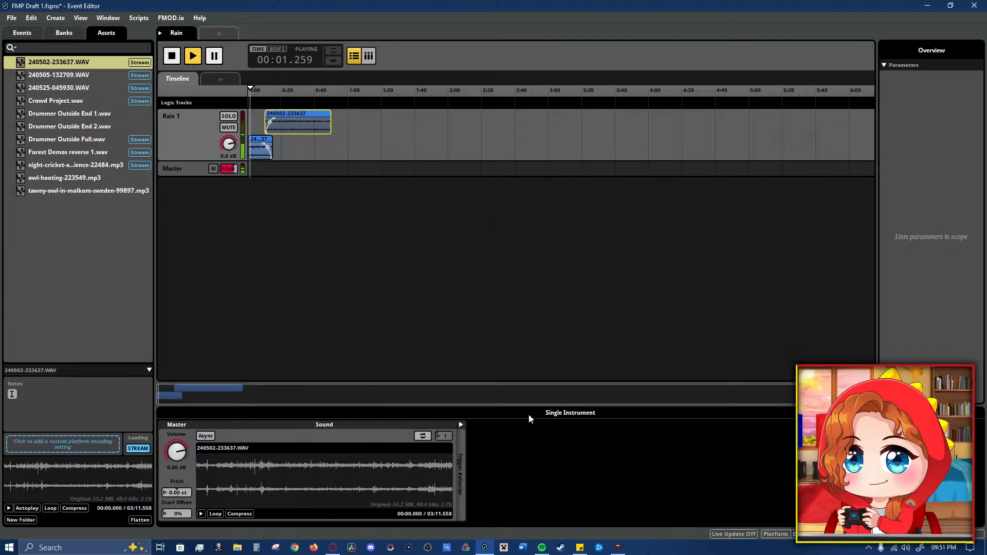
{"action": "left_click_drag", "start_coordinate": [874, 395], "coordinate": [265, 396]}
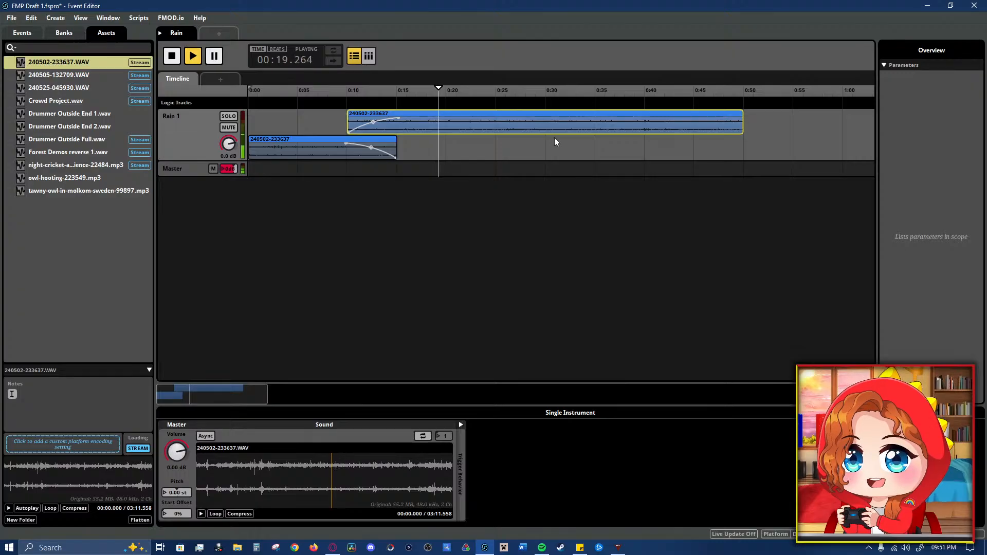
{"action": "left_click", "coordinate": [525, 157]}
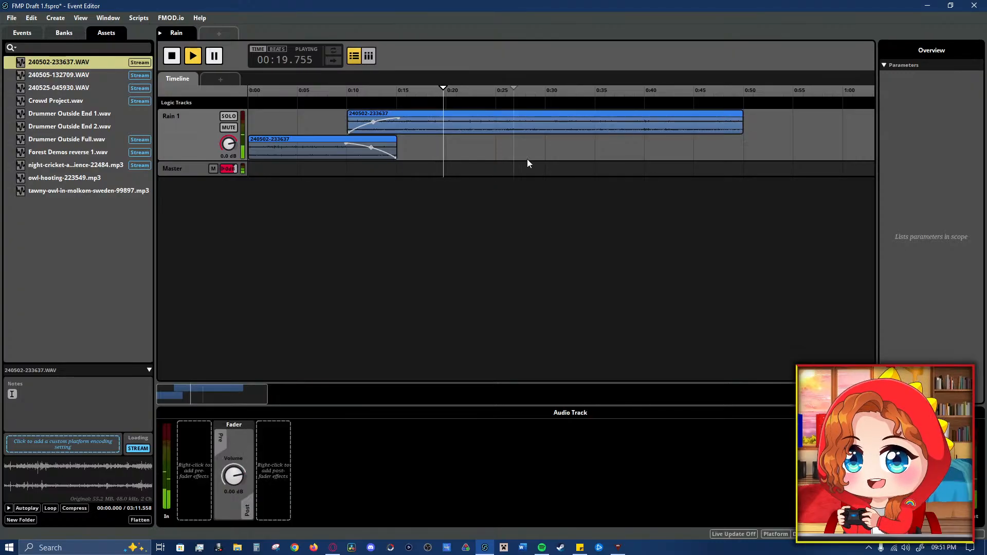
{"action": "left_click", "coordinate": [588, 149]}
{"action": "left_click", "coordinate": [646, 148]}
{"action": "left_click", "coordinate": [644, 148]}
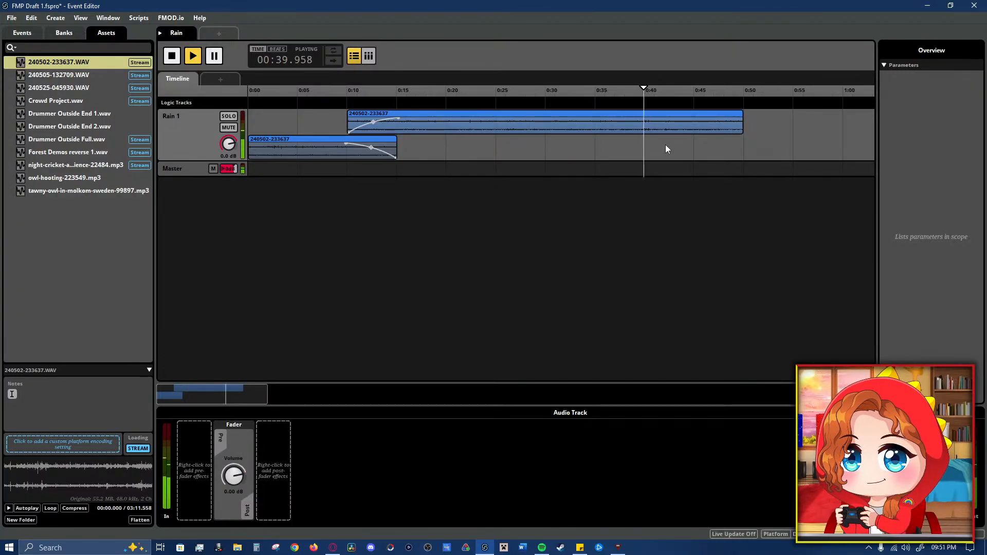
- Stop playback and trim the second rain clip to end at about 0:40
{"action": "key", "text": "space"}
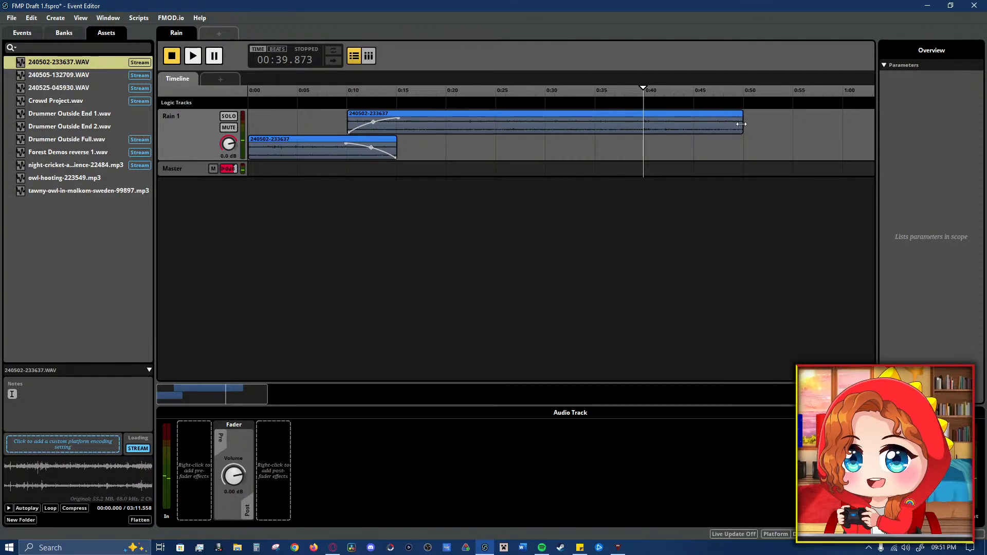
{"action": "left_click_drag", "start_coordinate": [741, 124], "coordinate": [648, 124]}
{"action": "left_click", "coordinate": [601, 95]}
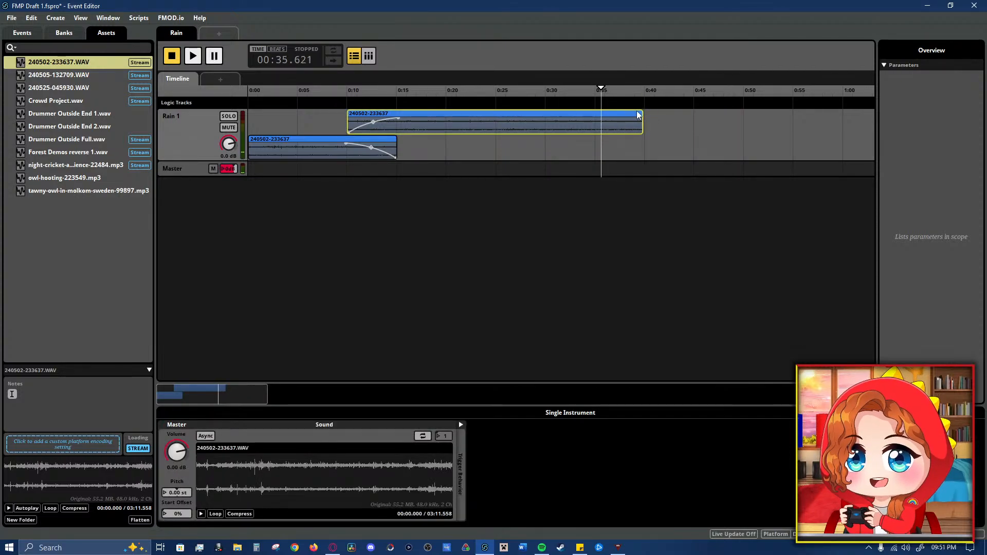
{"action": "left_click", "coordinate": [651, 148]}
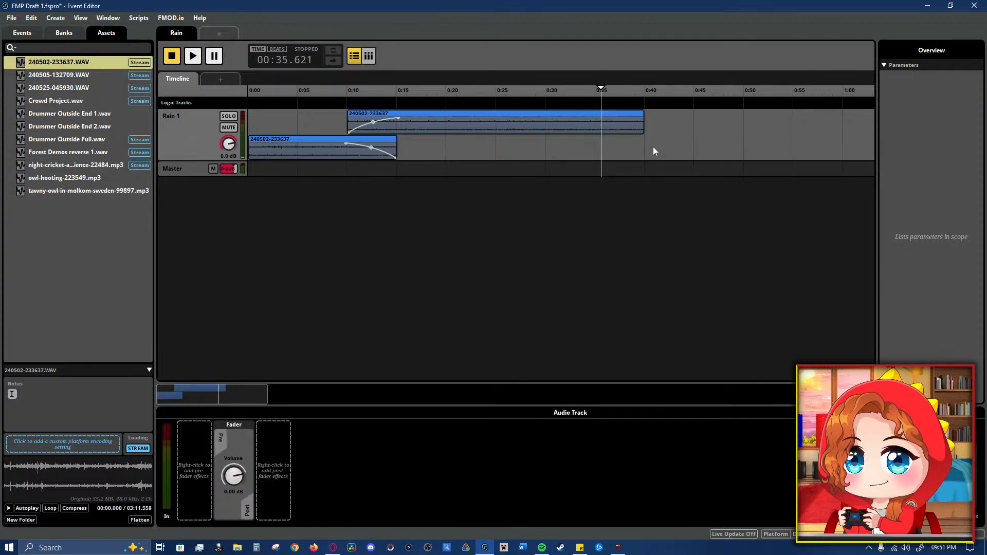
- Play the rain event from 0:00 to listen to the shortened arrangement
{"action": "left_click_drag", "start_coordinate": [653, 92], "coordinate": [234, 159]}
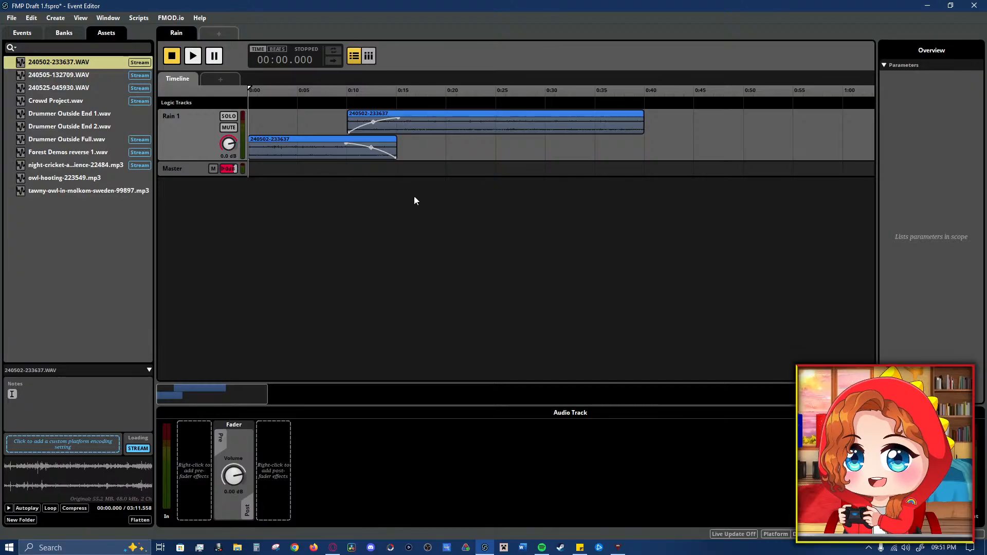
{"action": "left_click", "coordinate": [204, 134]}
{"action": "key", "text": "space"}
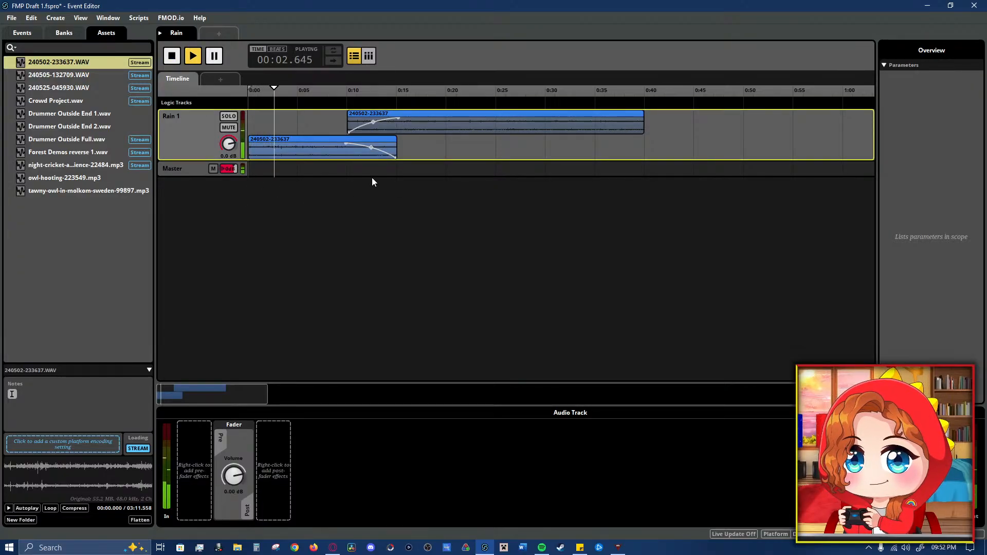
{"action": "left_click", "coordinate": [376, 188]}
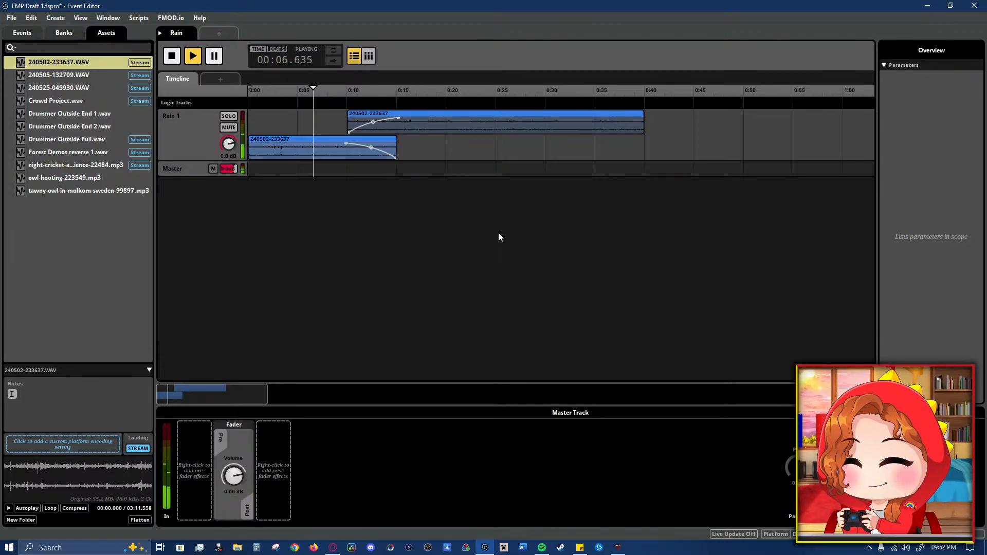
- Add an FMOD Reverb effect before the fader on the Rain 1 track
{"action": "left_click", "coordinate": [167, 137]}
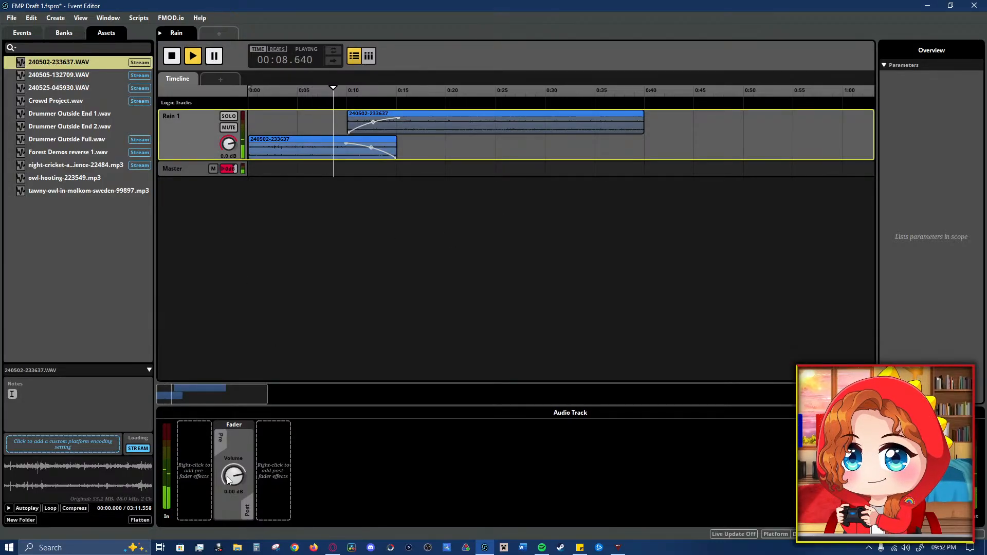
{"action": "right_click", "coordinate": [199, 460]}
{"action": "mouse_move", "coordinate": [211, 466]}
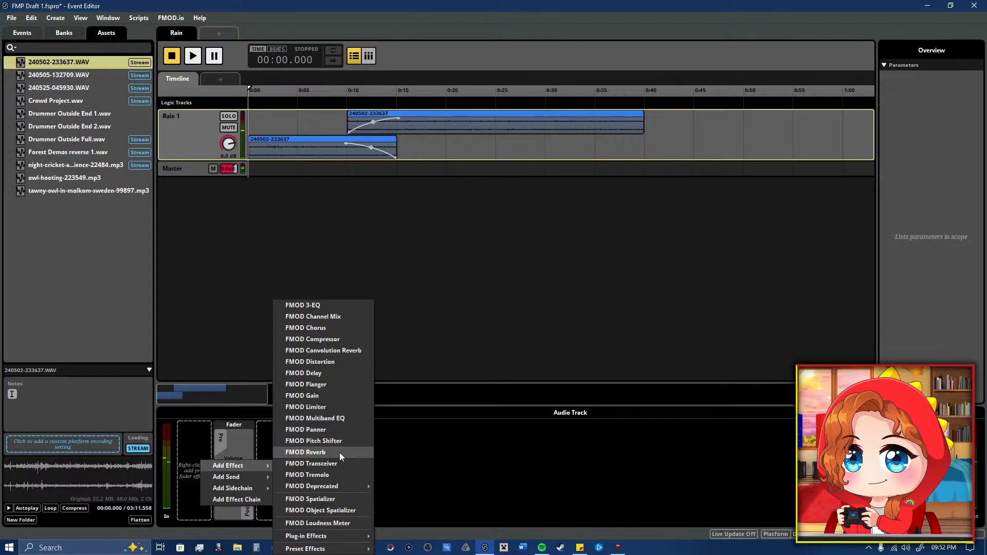
{"action": "left_click", "coordinate": [339, 453]}
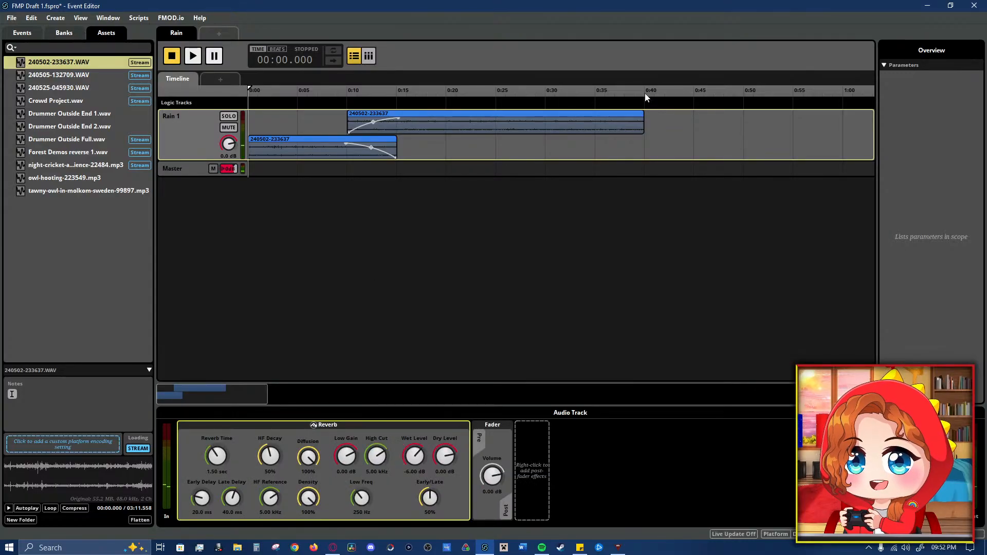
{"action": "left_click_drag", "start_coordinate": [646, 96], "coordinate": [595, 97]}
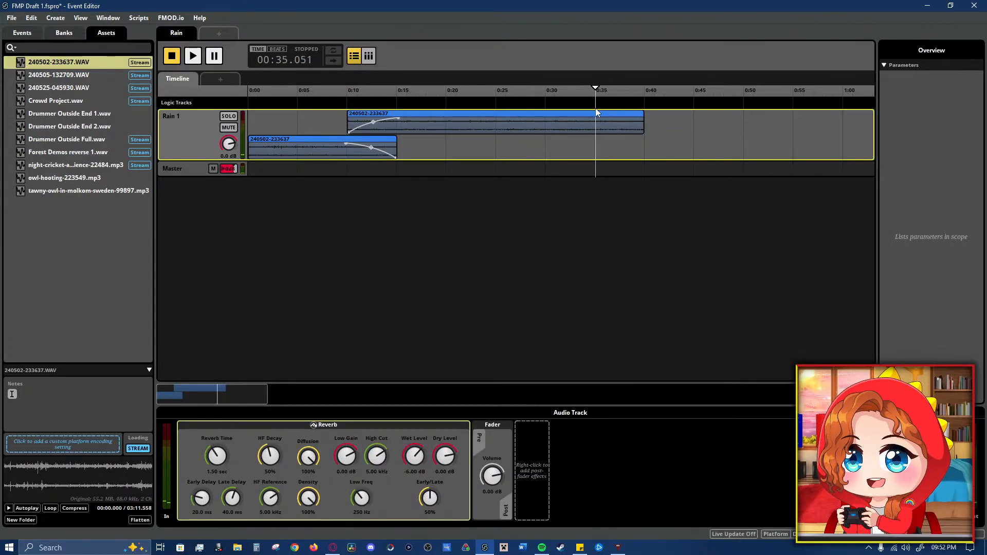
{"action": "right_click", "coordinate": [603, 100]}
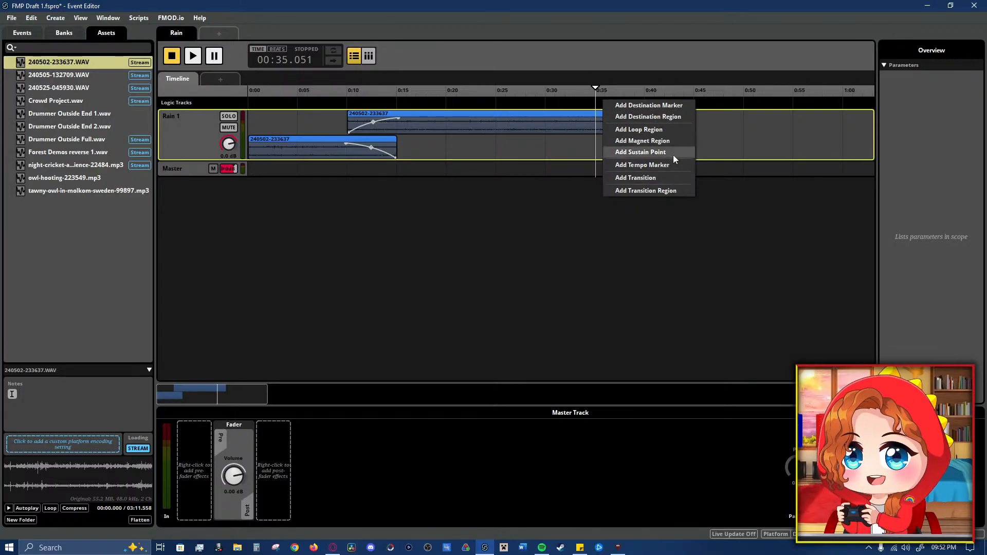
{"action": "left_click", "coordinate": [412, 97]}
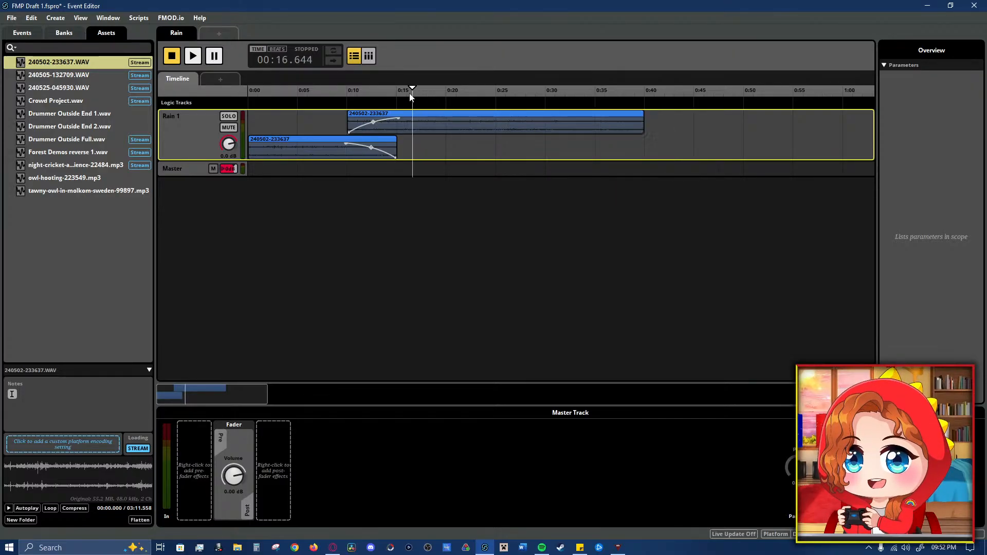
- Add a destination marker at 0:00 in the logic tracks and name it Rain Start
{"action": "left_click", "coordinate": [248, 103]}
{"action": "right_click", "coordinate": [257, 107]}
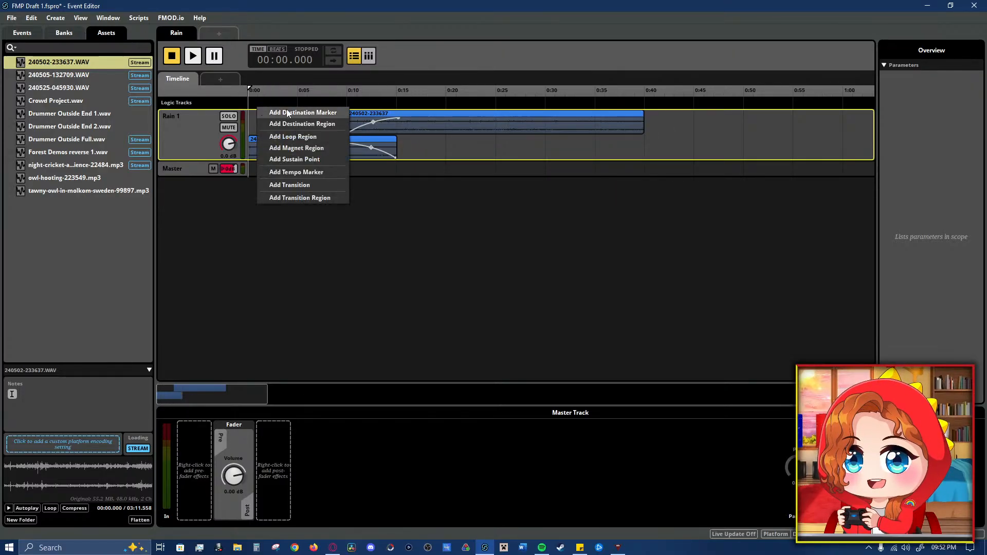
{"action": "left_click", "coordinate": [335, 114]}
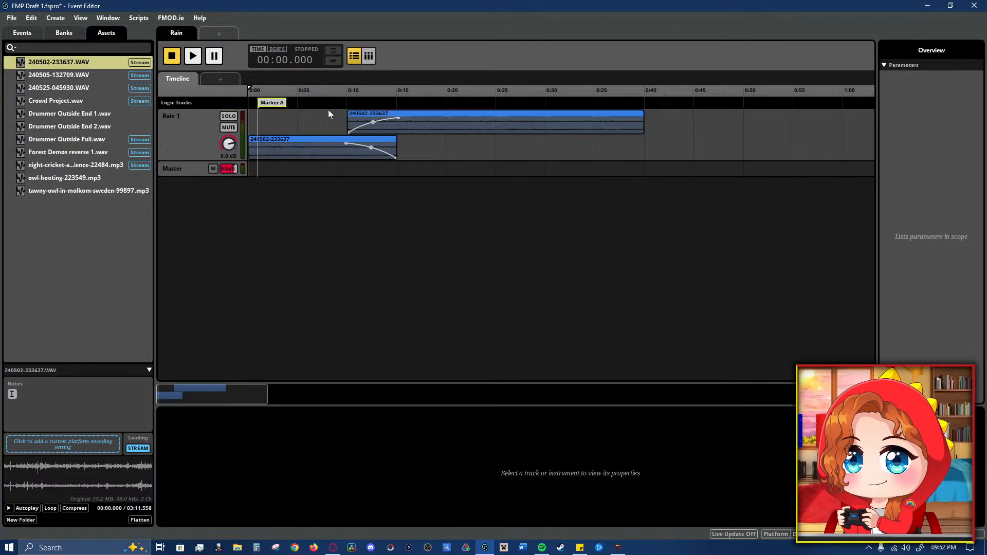
{"action": "double_click", "coordinate": [262, 103]}
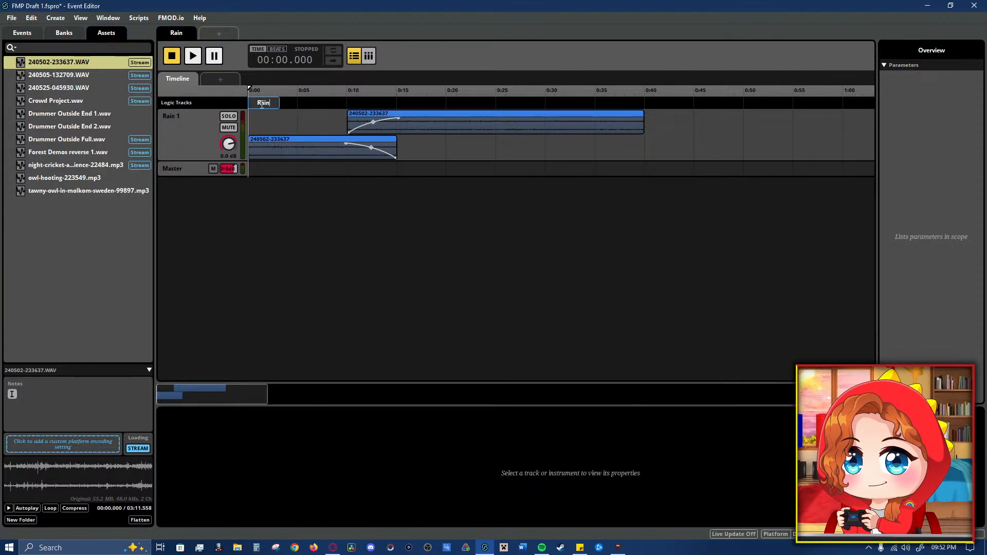
{"action": "key", "text": "Return"}
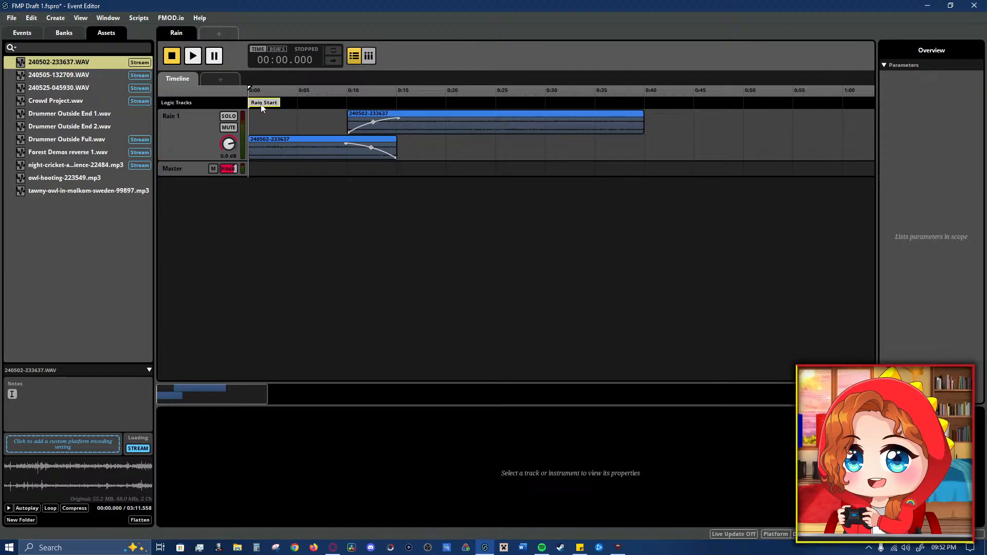
- Add a transition to the Rain Start marker in the logic tracks and place it at about 0:35
{"action": "right_click", "coordinate": [634, 105]}
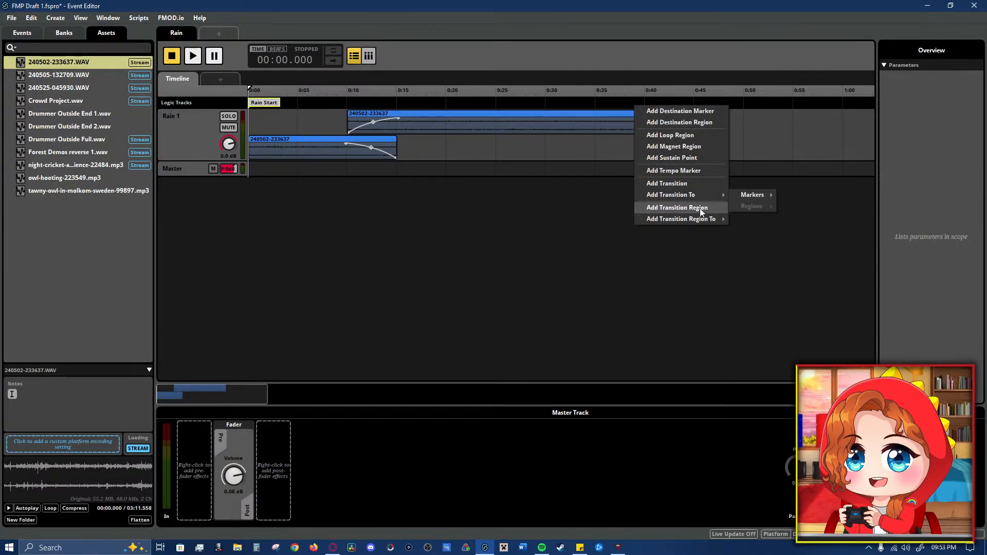
{"action": "mouse_move", "coordinate": [713, 194]}
{"action": "mouse_move", "coordinate": [755, 196]}
{"action": "left_click", "coordinate": [802, 195]}
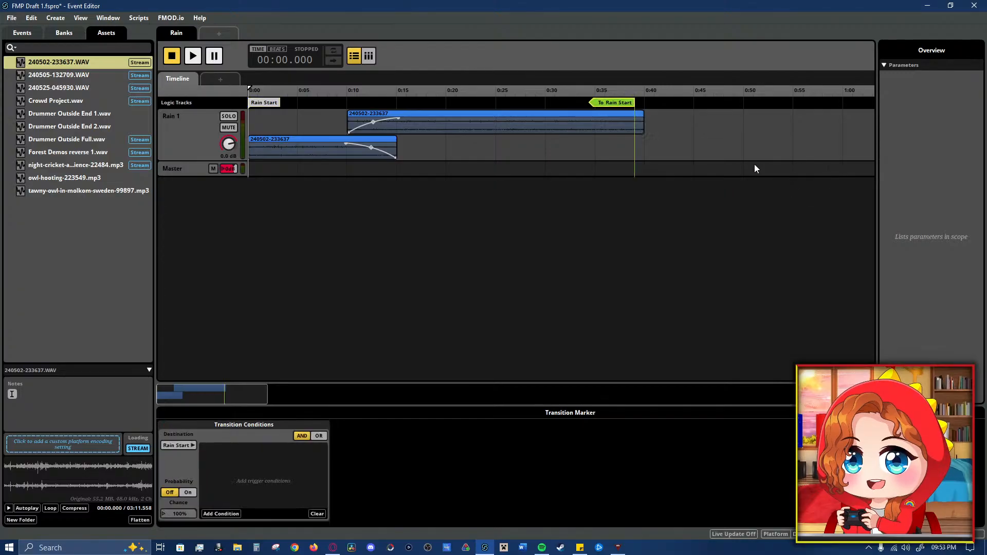
{"action": "left_click_drag", "start_coordinate": [637, 103], "coordinate": [584, 107]}
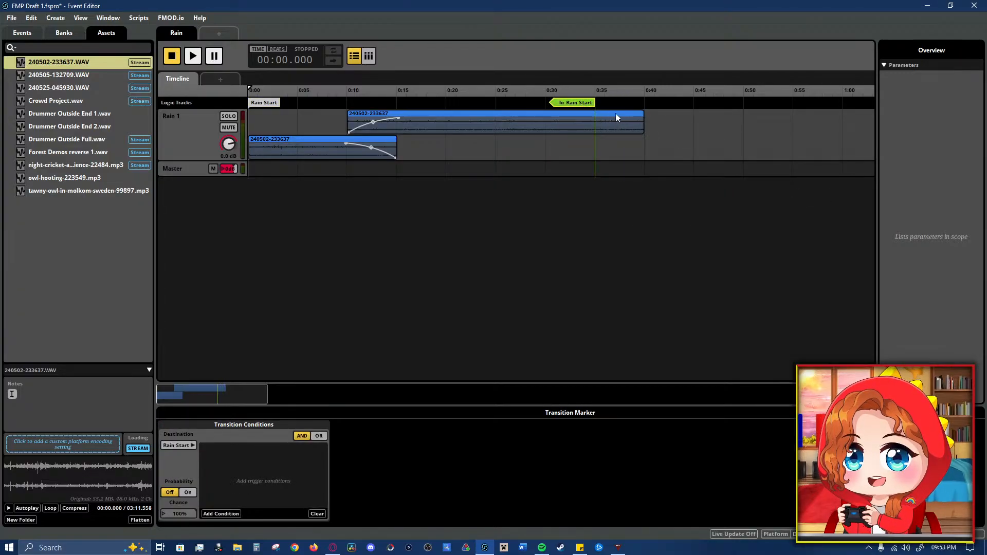
- Give the Rain Start transition a transition timeline and extend the destination and source clips across it on Rain 1 so they crossfade
{"action": "double_click", "coordinate": [589, 104]}
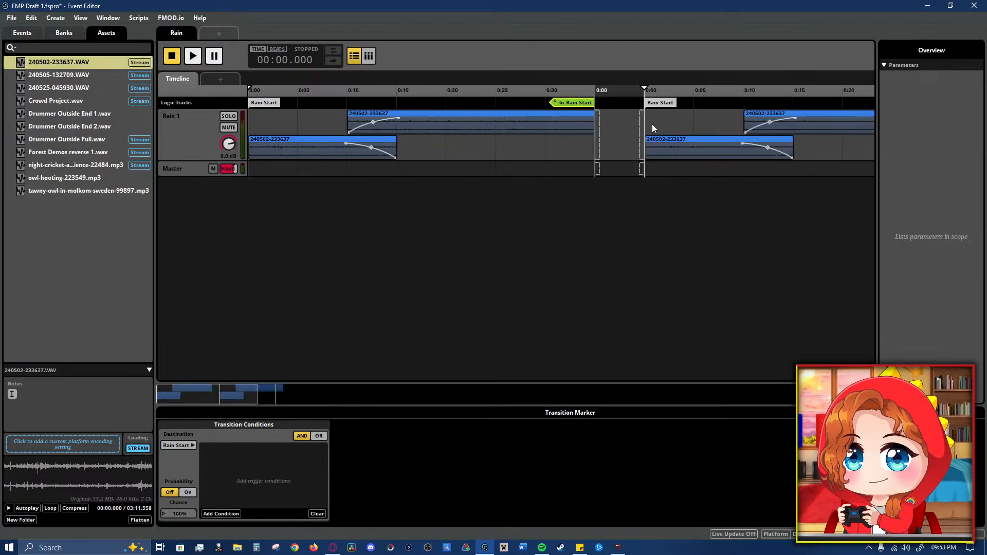
{"action": "left_click_drag", "start_coordinate": [639, 116], "coordinate": [598, 124]}
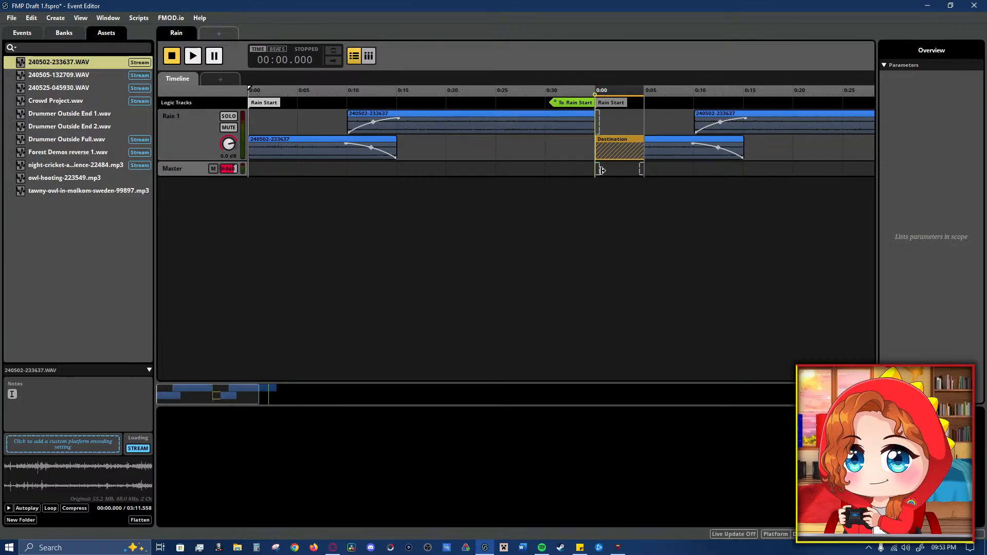
{"action": "left_click_drag", "start_coordinate": [598, 120], "coordinate": [648, 121]}
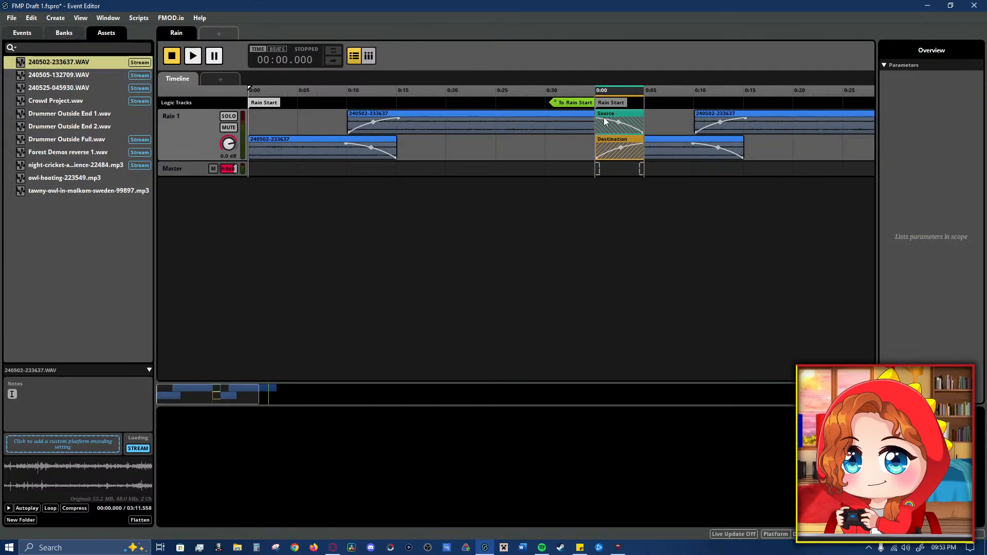
{"action": "left_click", "coordinate": [575, 103]}
- Play the event from just before the transition marker to audition the loop back to Rain Start, with its transition timeline expanded
{"action": "key", "text": "space"}
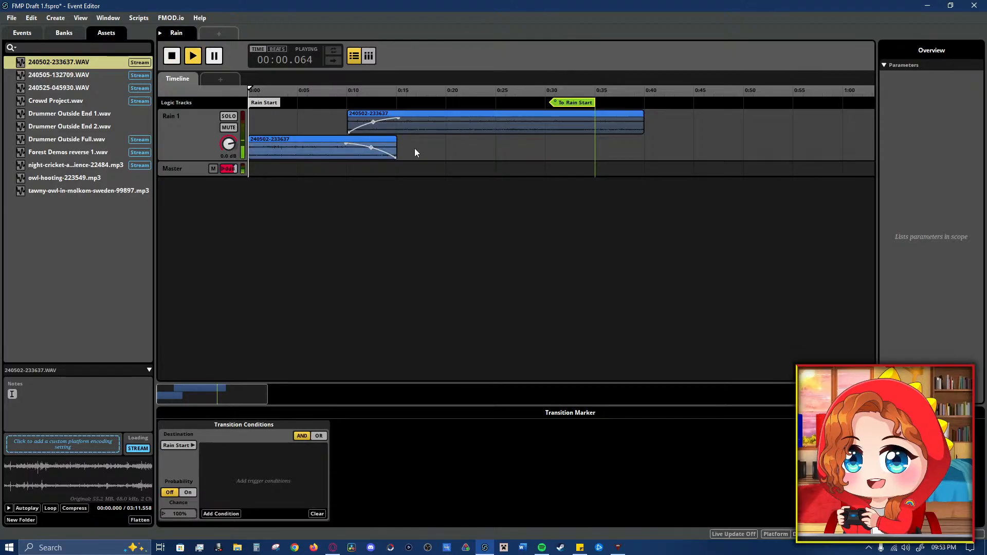
{"action": "left_click", "coordinate": [583, 90]}
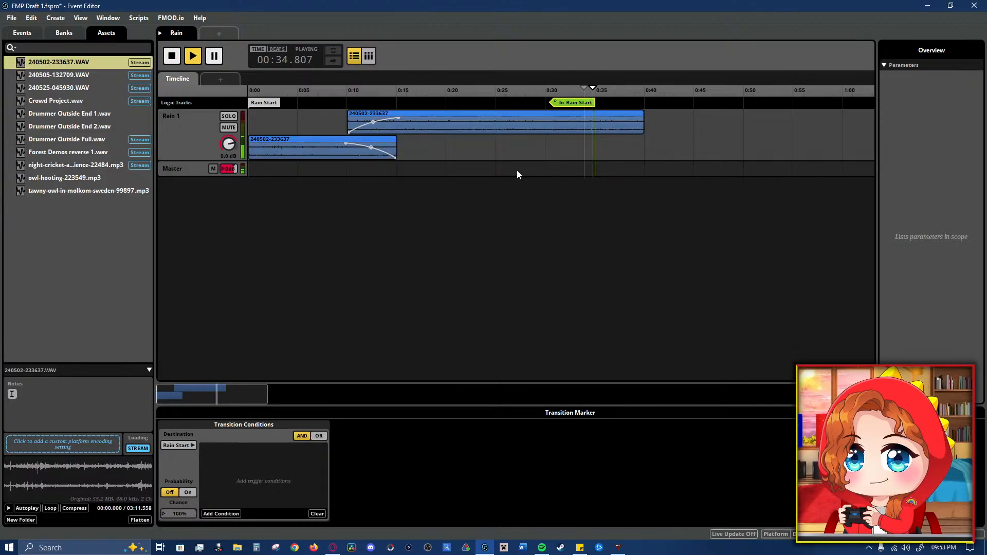
{"action": "double_click", "coordinate": [580, 103]}
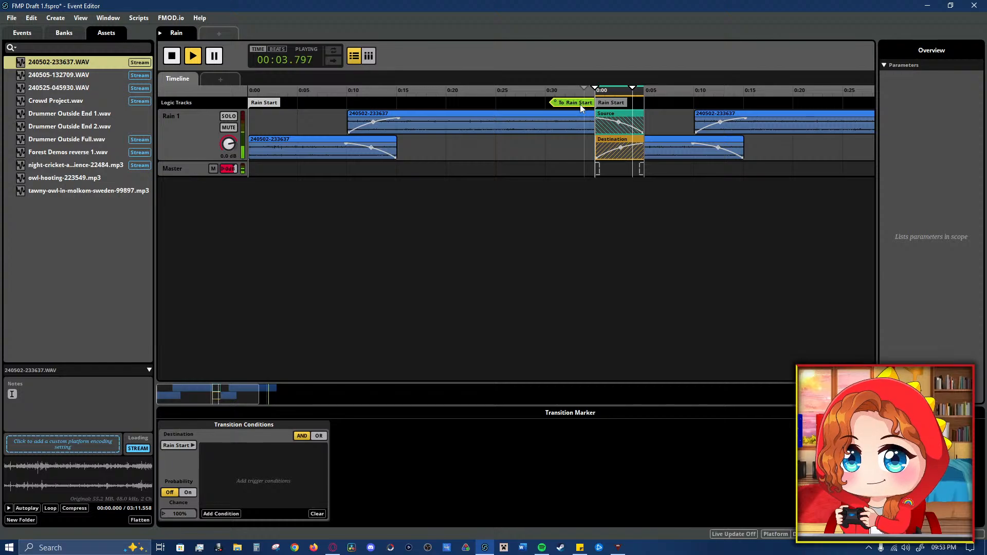
- Bow the source fade-out and destination fade-in curves upward in the transition timeline, replaying the event from about 0:33 to check the crossfade
{"action": "left_click", "coordinate": [621, 128]}
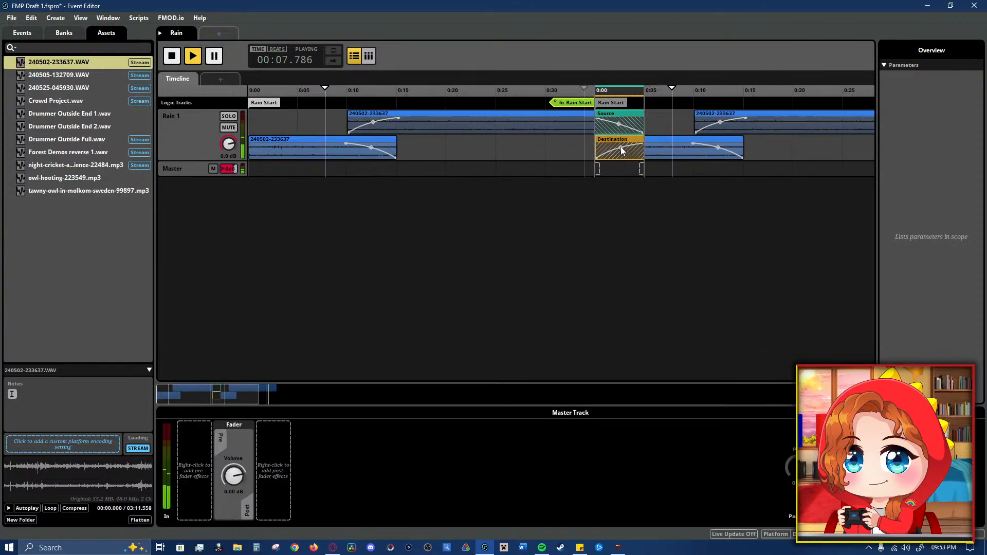
{"action": "left_click", "coordinate": [576, 91]}
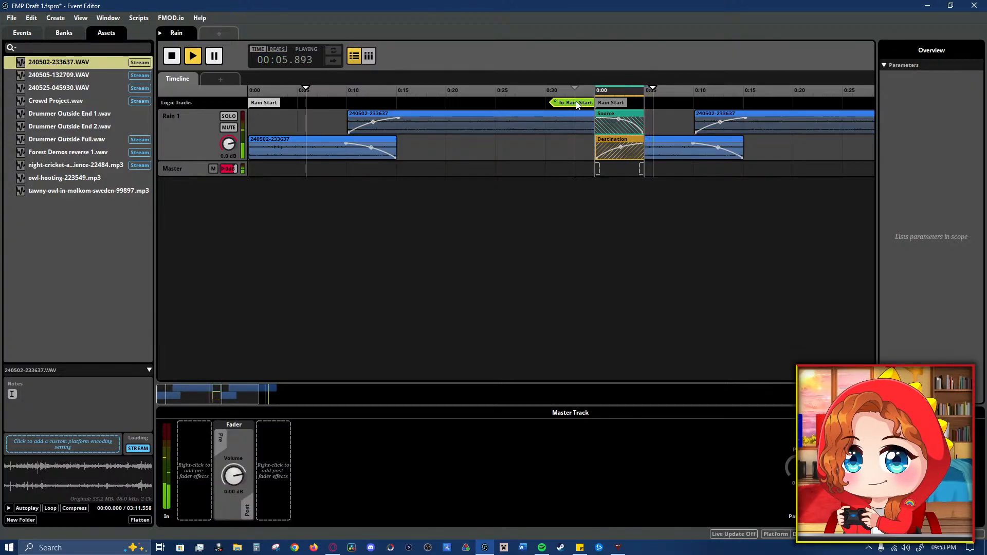
{"action": "left_click", "coordinate": [559, 91]}
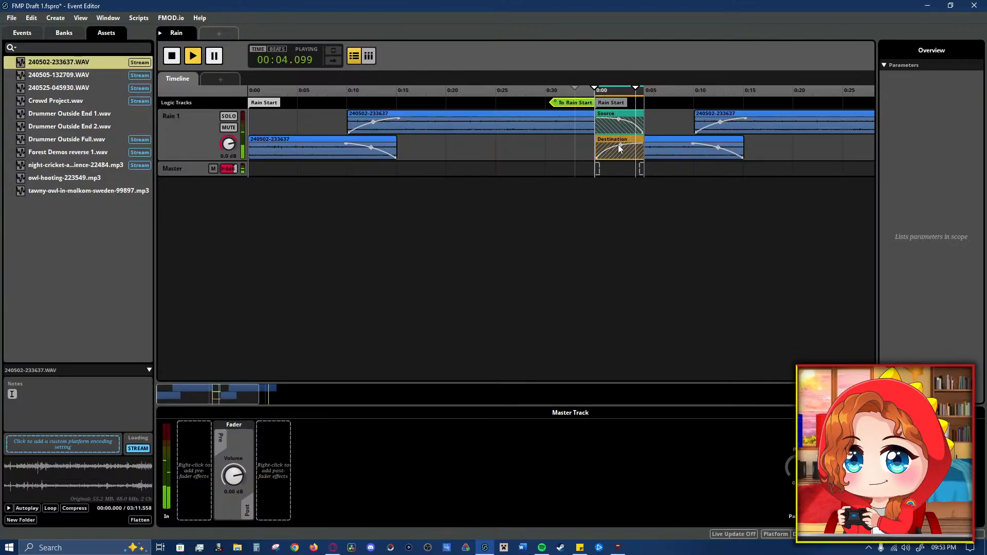
{"action": "left_click", "coordinate": [576, 89]}
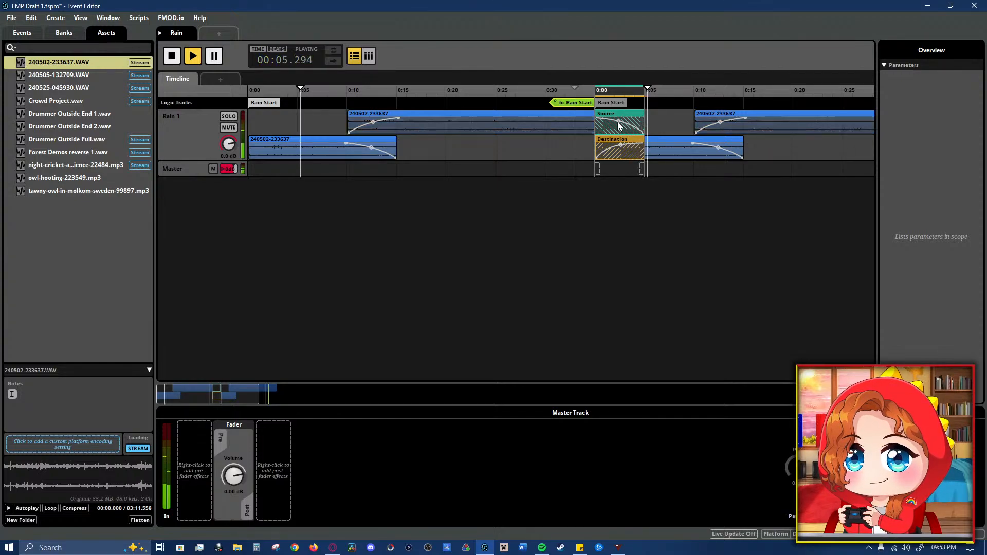
- Replay the event from about 0:33 with straight source and destination fades to compare the crossfade
{"action": "key", "text": "space"}
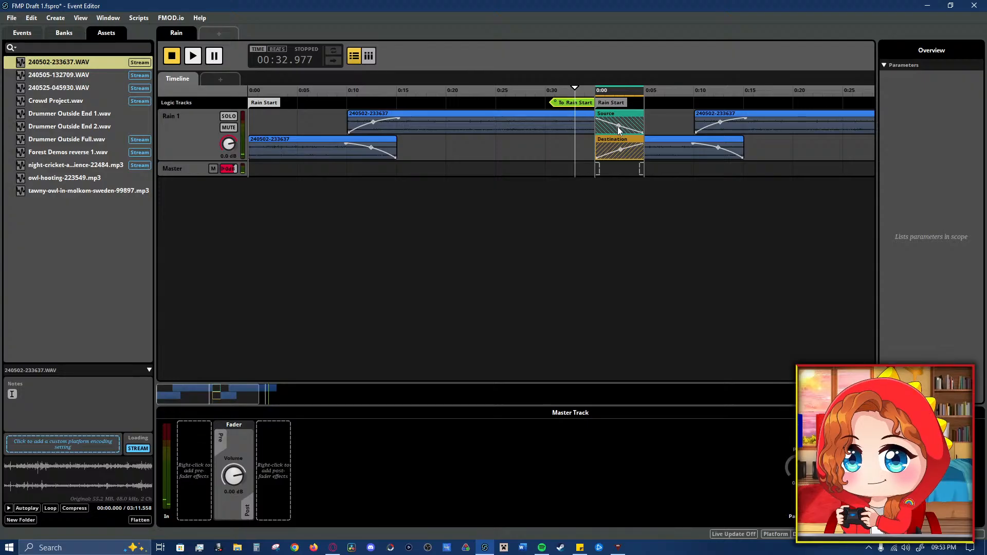
{"action": "key", "text": "space"}
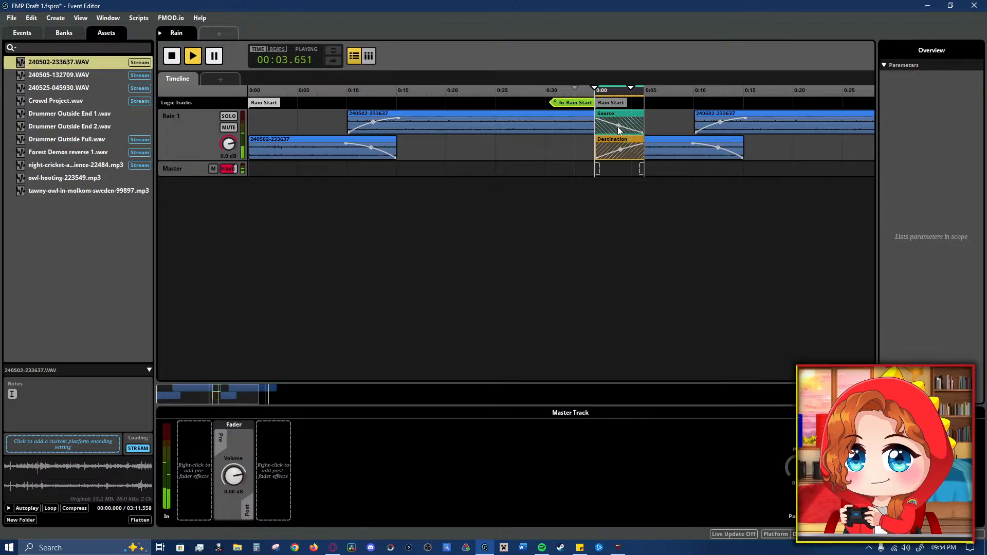
{"action": "key", "text": "space"}
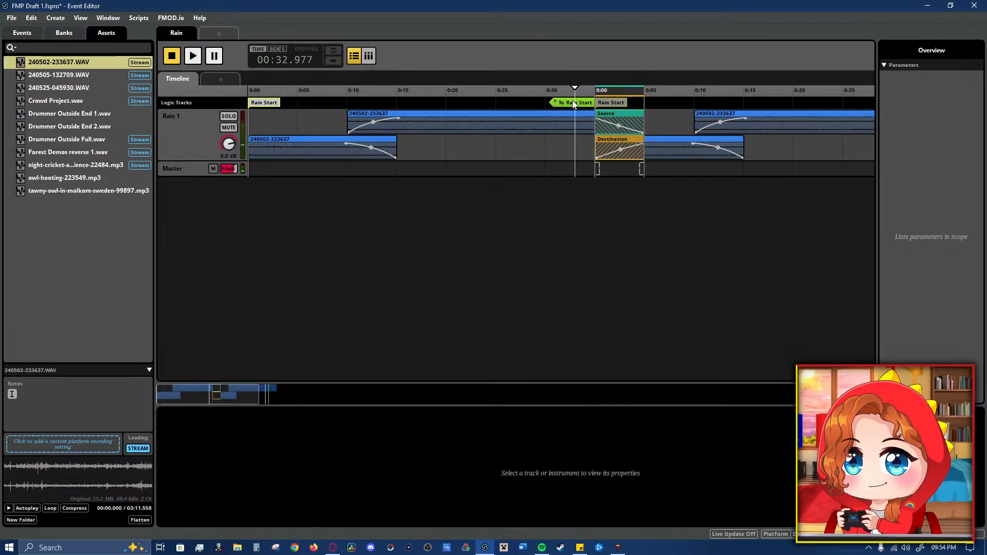
- Collapse the transition timeline and move the transition to Rain Start earlier, to about 0:32
{"action": "left_click", "coordinate": [578, 103]}
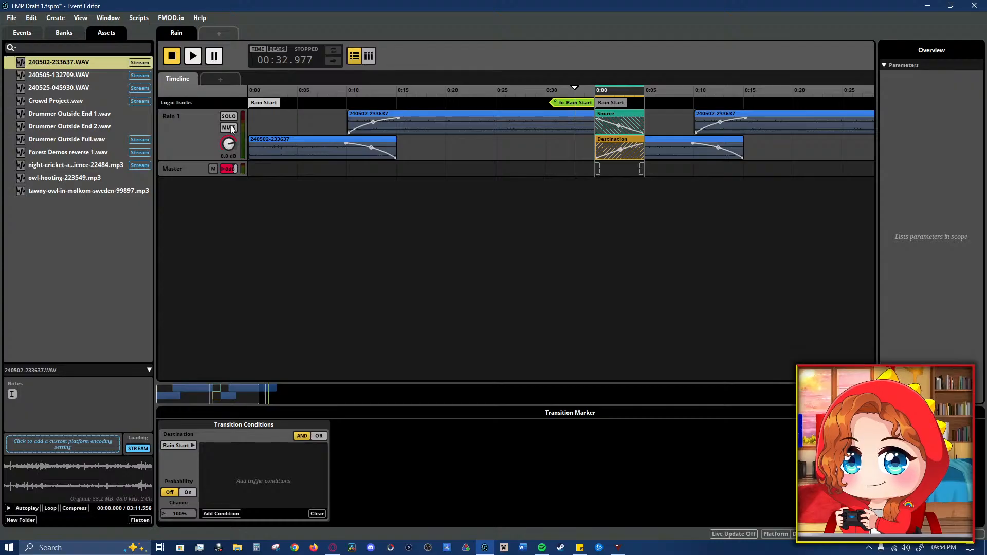
{"action": "double_click", "coordinate": [588, 103]}
{"action": "left_click_drag", "start_coordinate": [589, 104], "coordinate": [540, 105]}
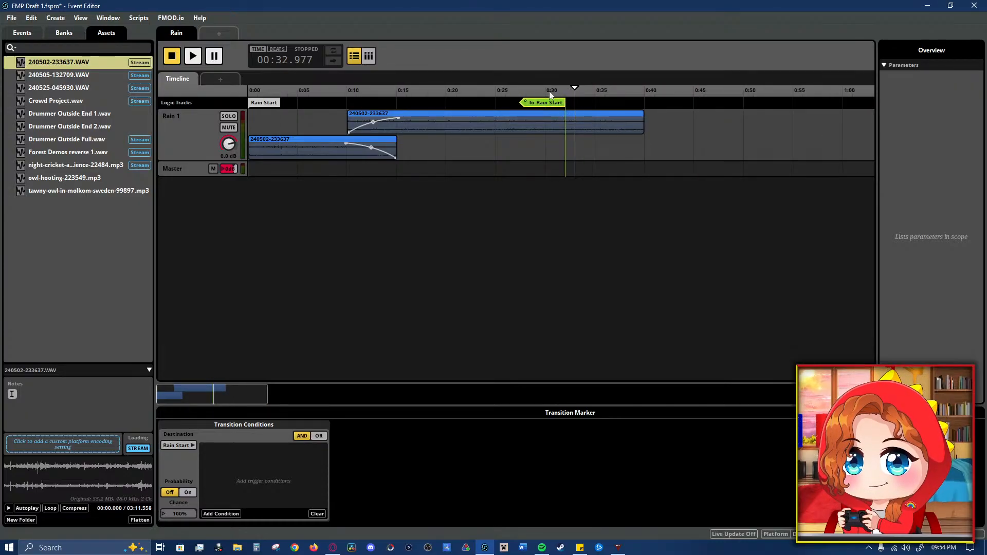
- Bow the source fade-out and destination fade-in curves upward in the transition timeline, replaying from about 0:30 to judge each shape
{"action": "key", "text": "space"}
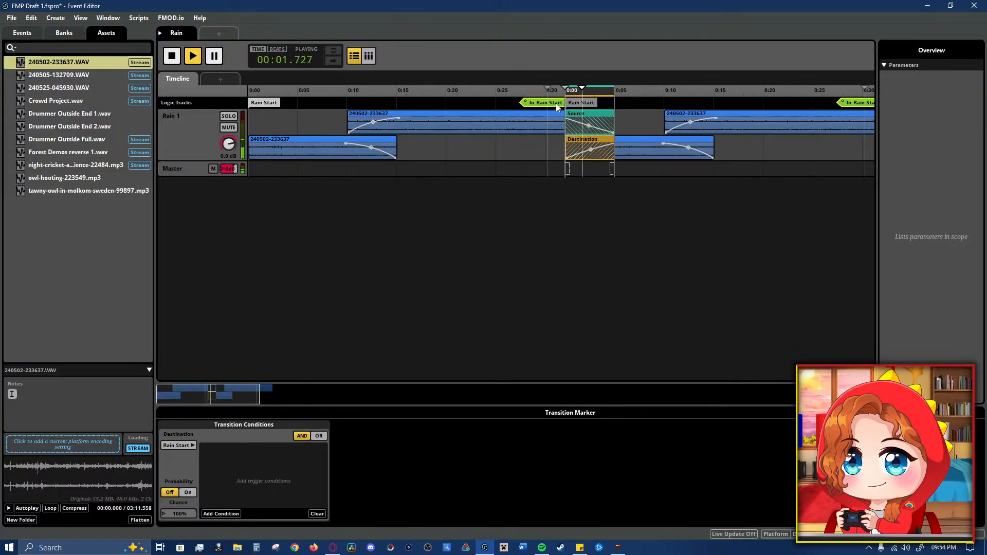
{"action": "left_click", "coordinate": [591, 124]}
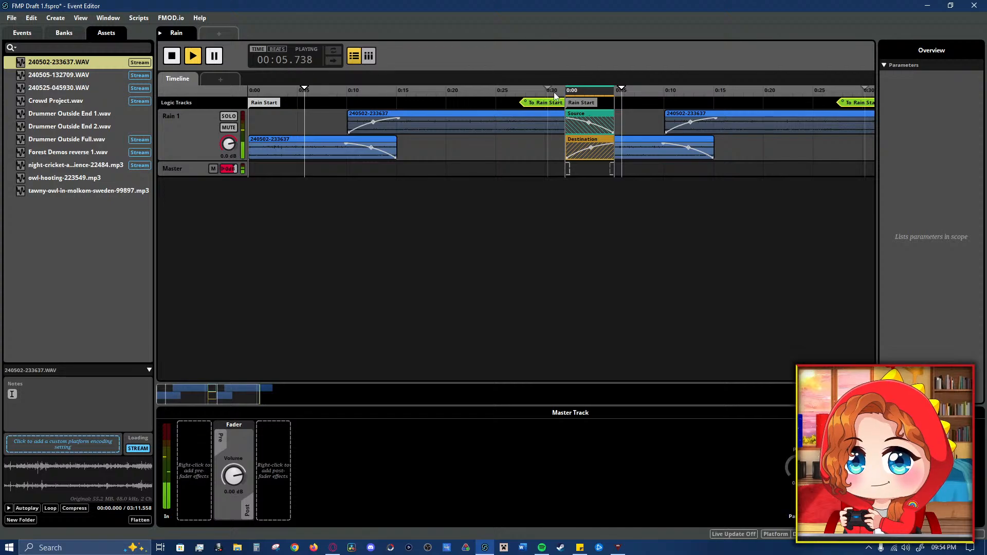
{"action": "key", "text": "space"}
{"action": "key", "text": "space"}
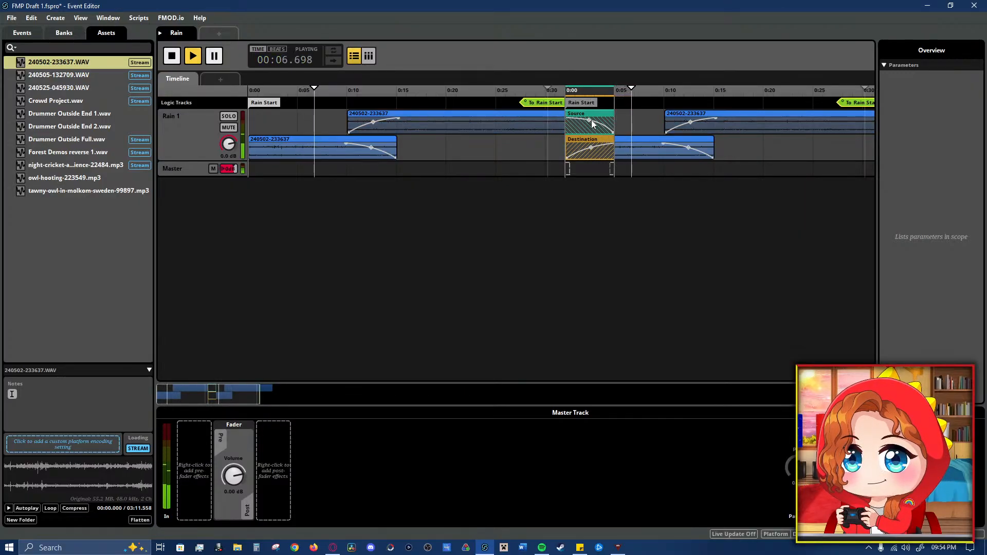
{"action": "key", "text": "space"}
{"action": "key", "text": "space"}
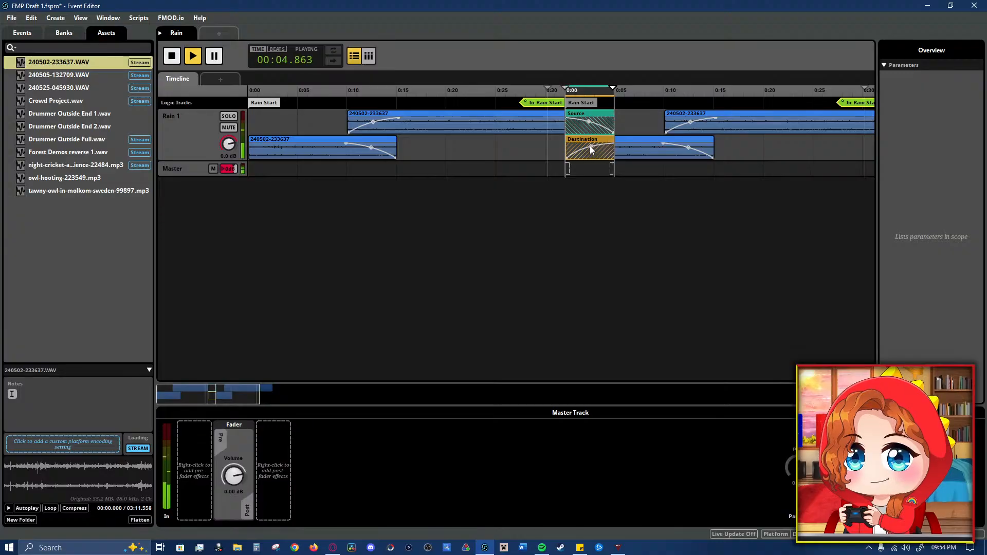
{"action": "key", "text": "space"}
{"action": "key", "text": "space"}
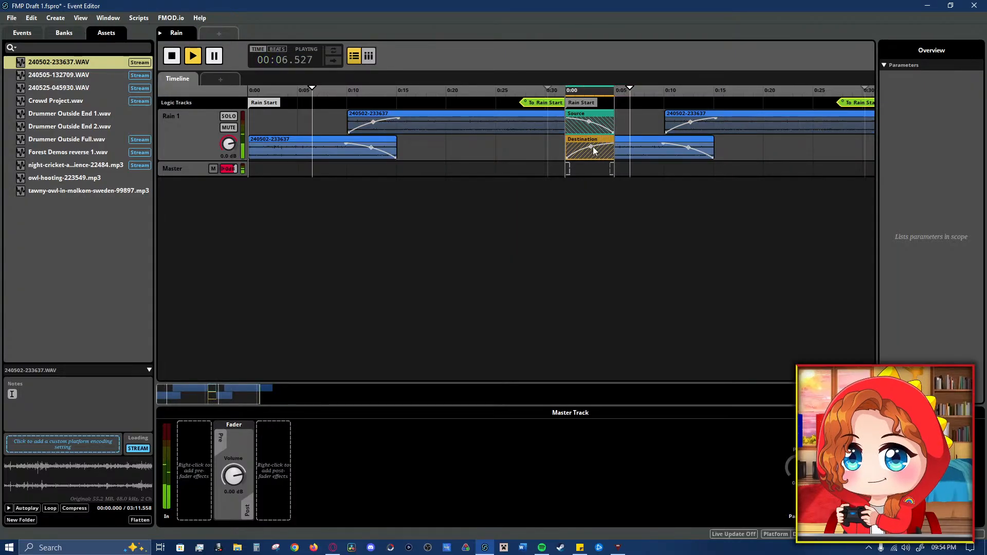
- Collapse the Rain Start transition timeline, stop playback and place the playhead at about 0:19
{"action": "left_click", "coordinate": [550, 105]}
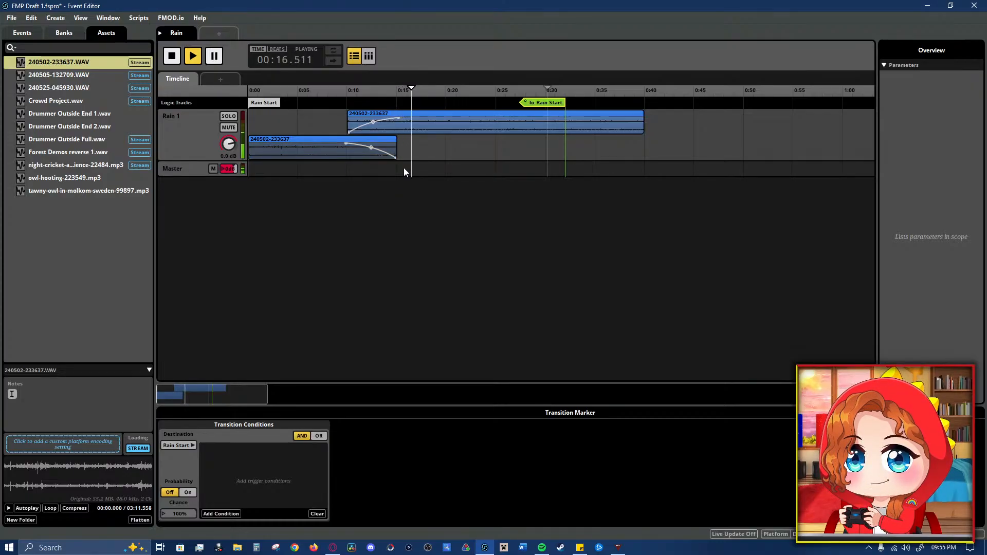
{"action": "key", "text": "space"}
{"action": "left_click", "coordinate": [440, 103]}
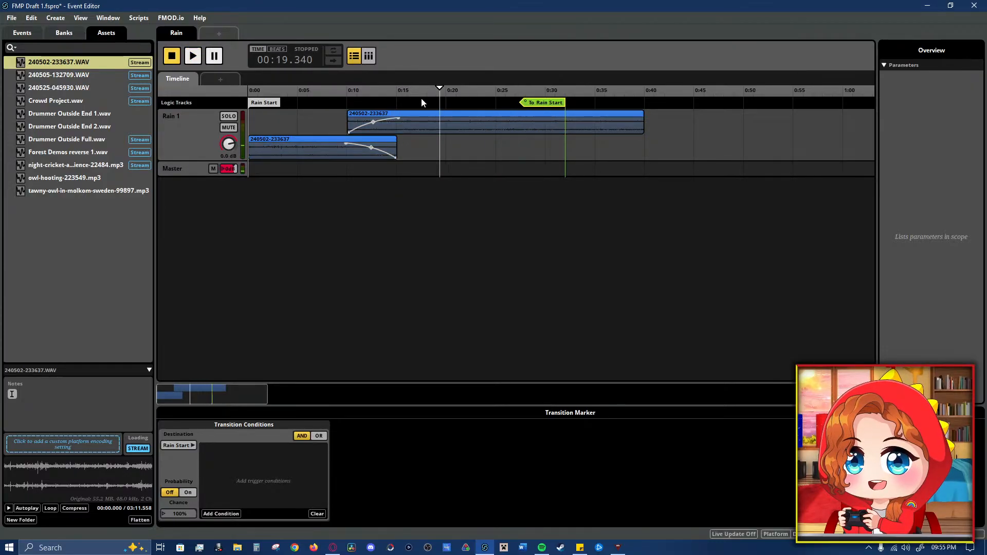
- Apply the Mountains preset to Rain 1's reverb and audition it from the start, raising the wet level to -9 dB
{"action": "left_click", "coordinate": [200, 137]}
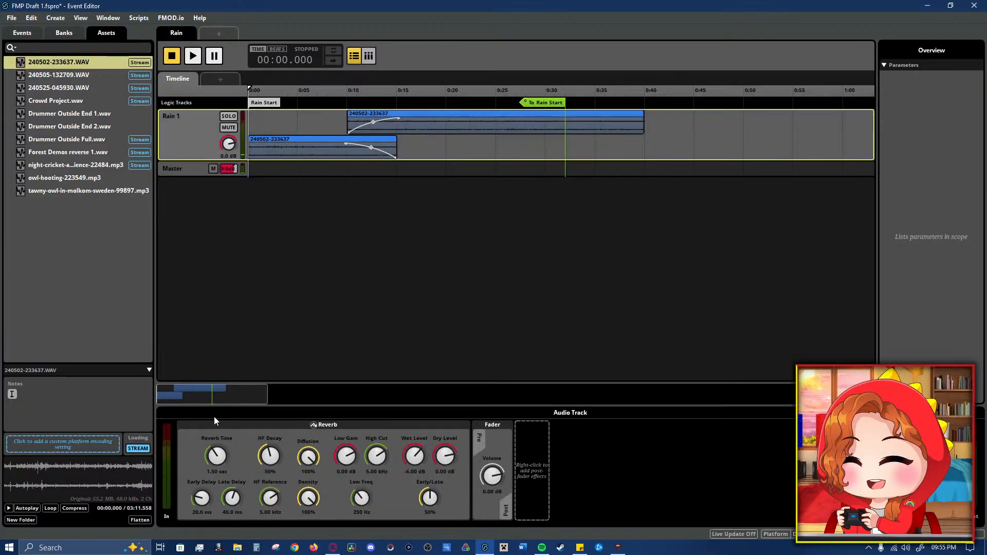
{"action": "right_click", "coordinate": [197, 438]}
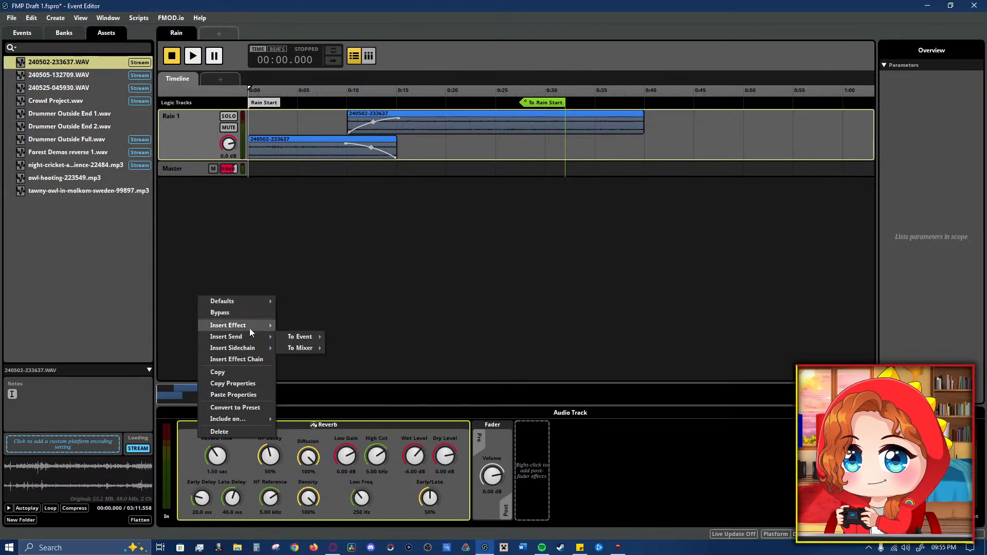
{"action": "mouse_move", "coordinate": [249, 328]}
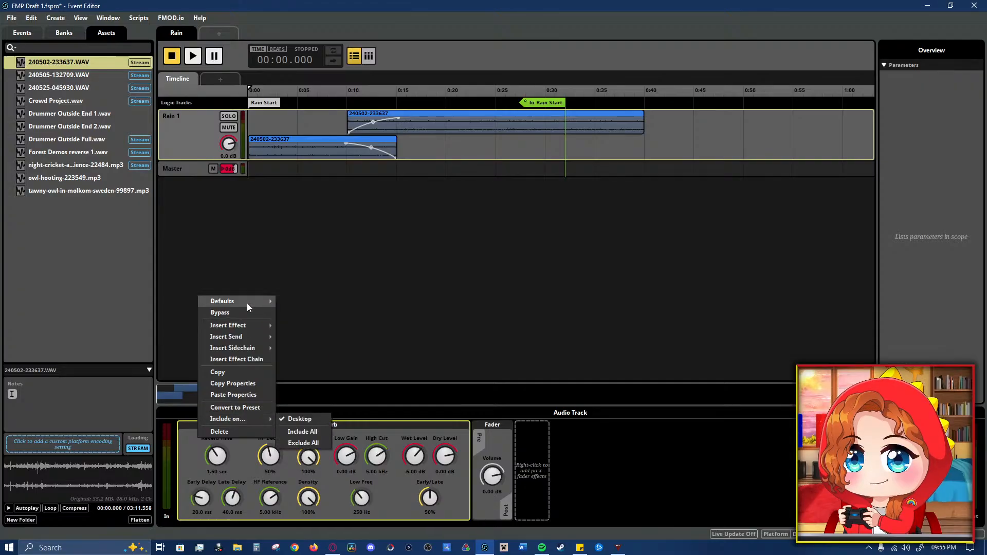
{"action": "mouse_move", "coordinate": [247, 302]}
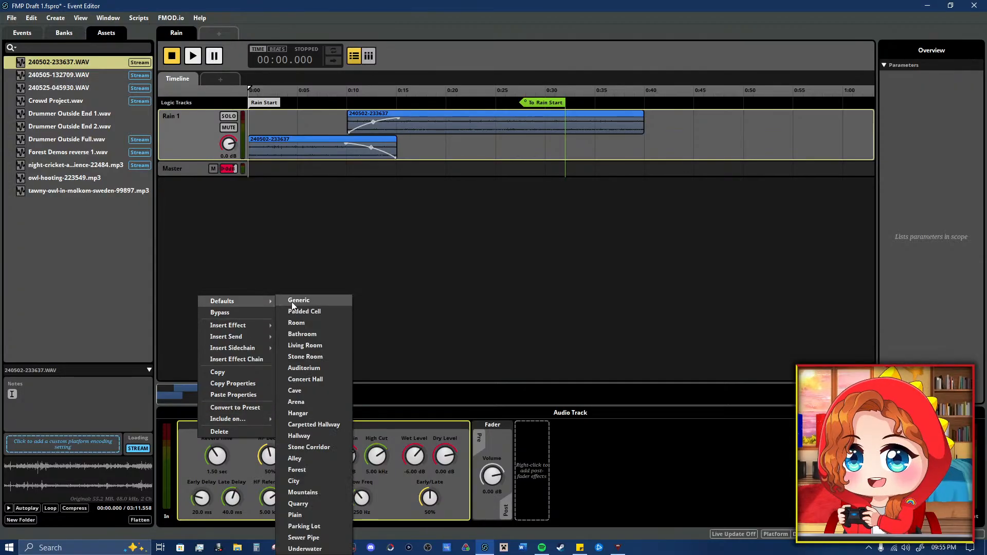
{"action": "left_click", "coordinate": [332, 491]}
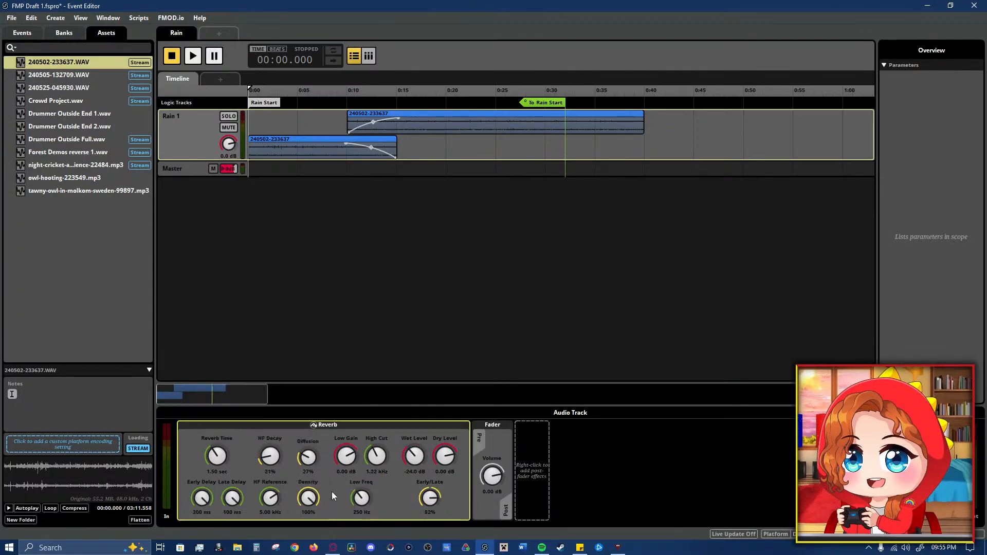
{"action": "key", "text": "space"}
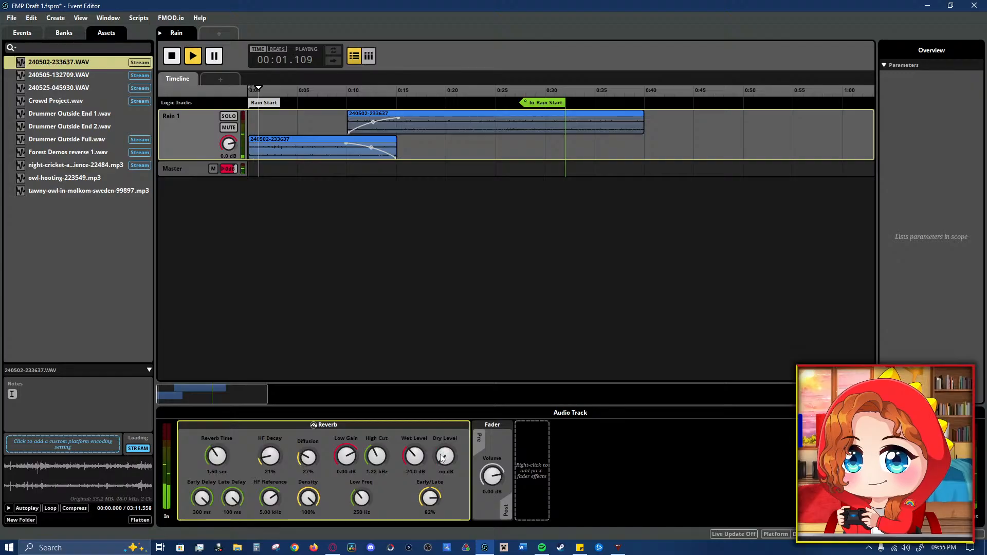
{"action": "left_click_drag", "start_coordinate": [444, 457], "coordinate": [415, 455]}
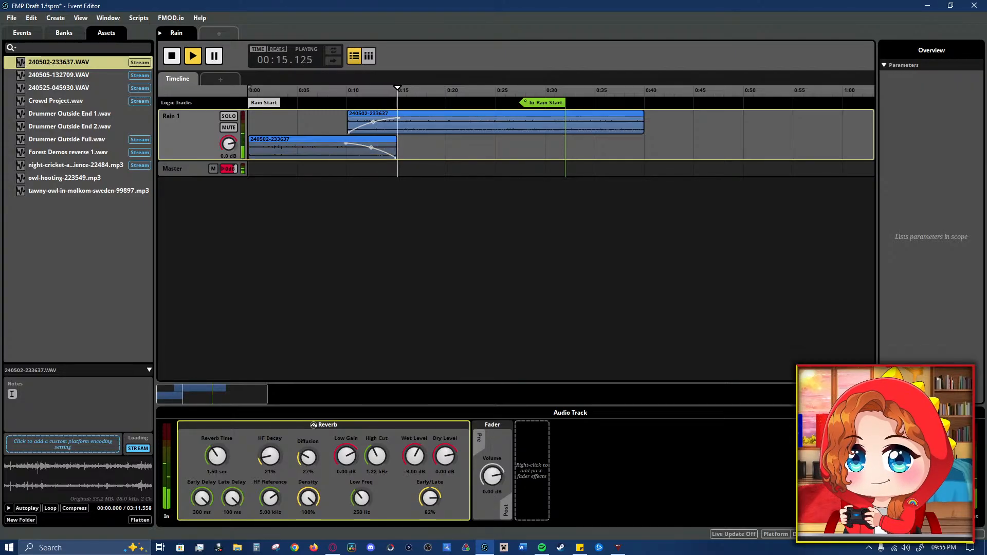
- Apply the Quarry preset to Rain 1's reverb, with the dry level at 0 dB and the wet level at -10 dB
{"action": "right_click", "coordinate": [200, 441]}
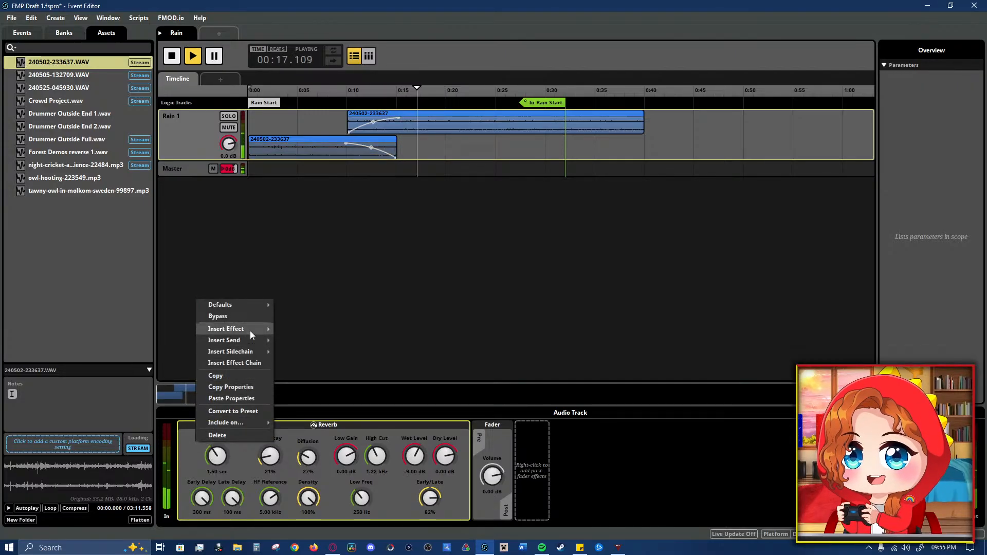
{"action": "mouse_move", "coordinate": [260, 420]}
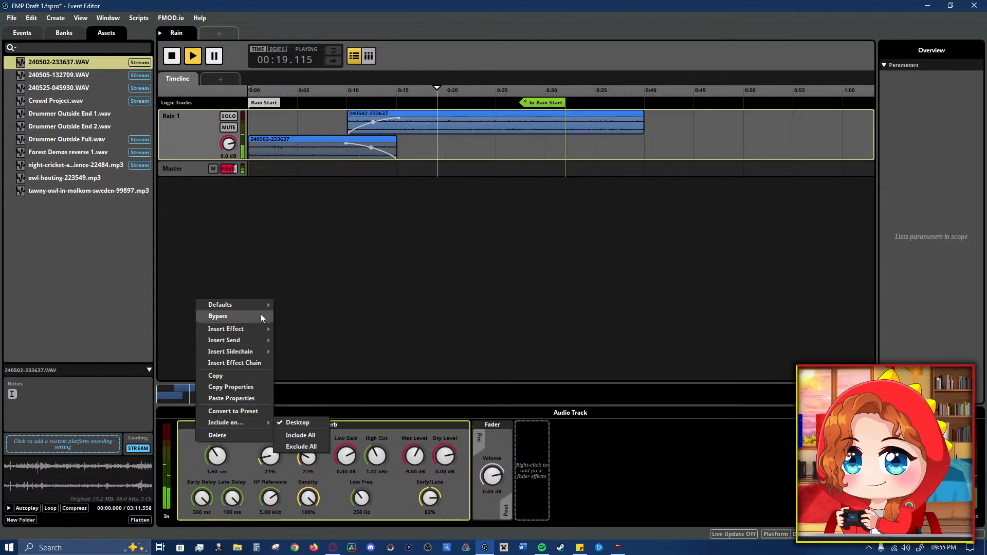
{"action": "mouse_move", "coordinate": [262, 304]}
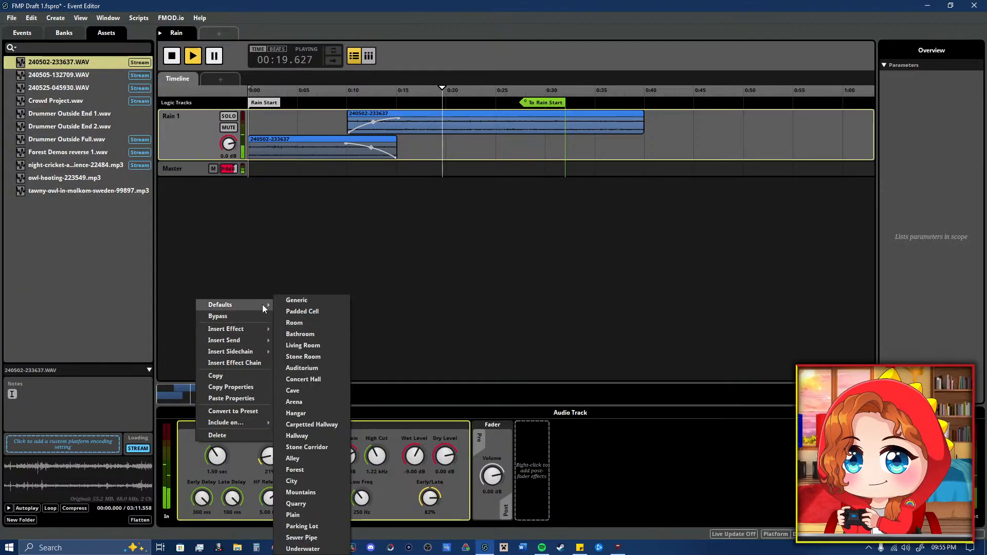
{"action": "left_click", "coordinate": [325, 503]}
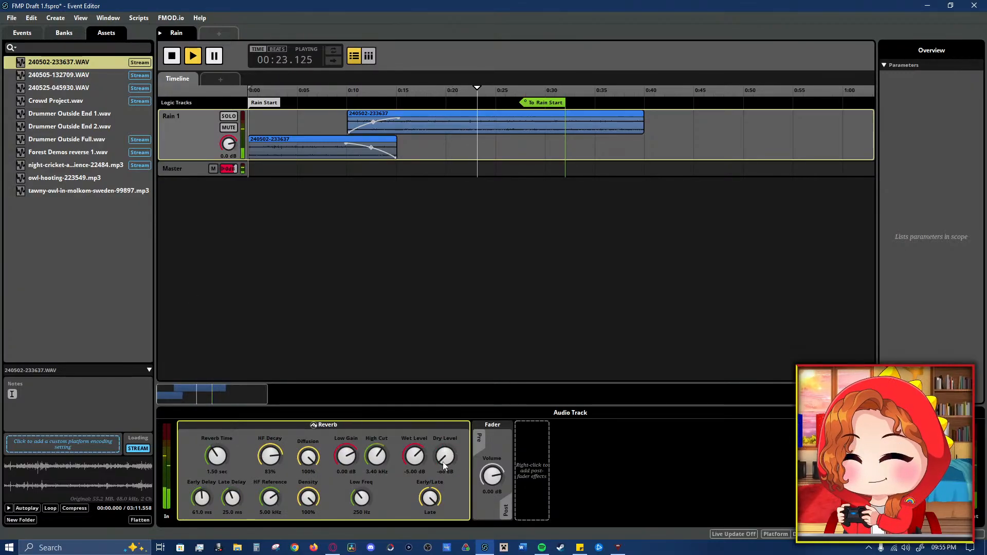
{"action": "left_click_drag", "start_coordinate": [445, 459], "coordinate": [445, 414]}
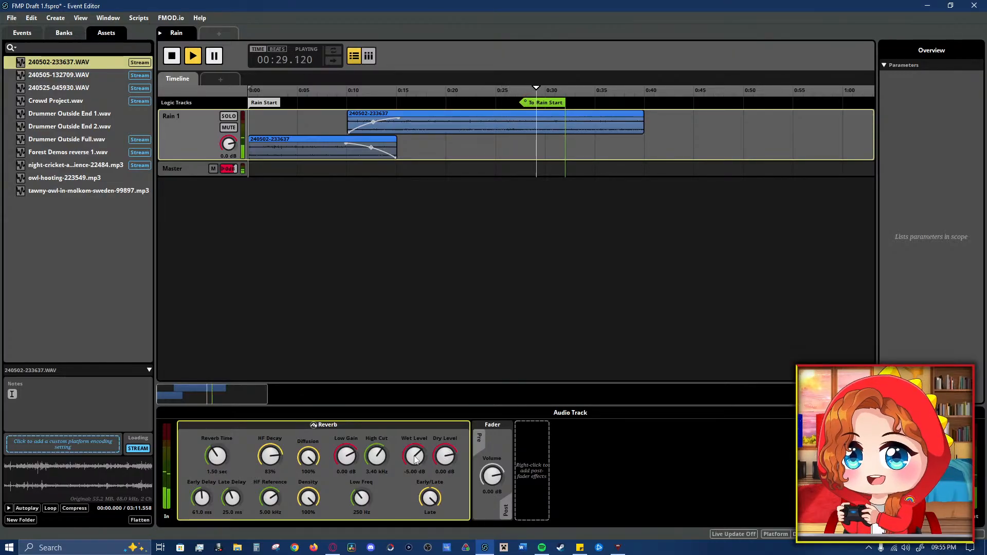
{"action": "left_click_drag", "start_coordinate": [416, 459], "coordinate": [415, 468]}
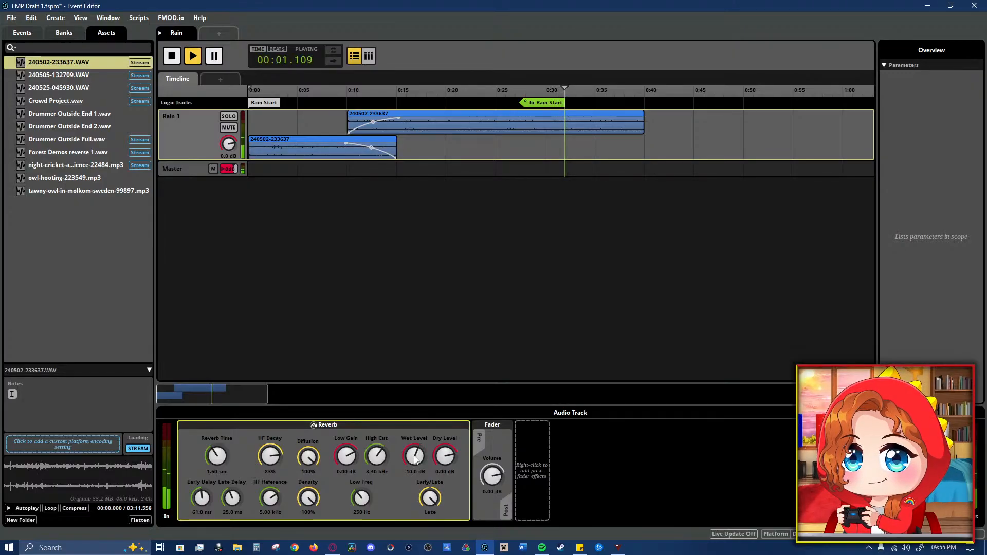
{"action": "right_click", "coordinate": [193, 434]}
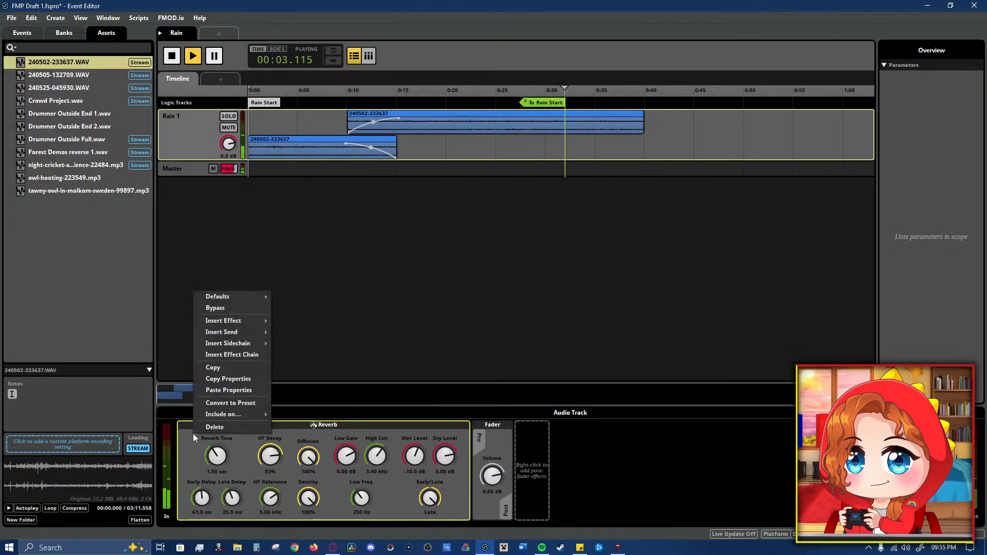
{"action": "mouse_move", "coordinate": [255, 294]}
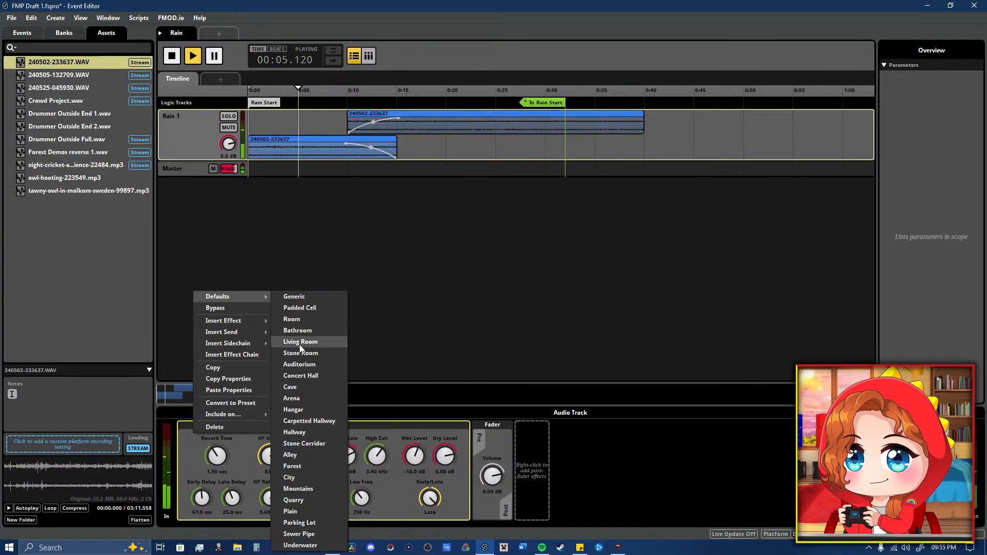
{"action": "left_click", "coordinate": [434, 178]}
{"action": "key", "text": "space"}
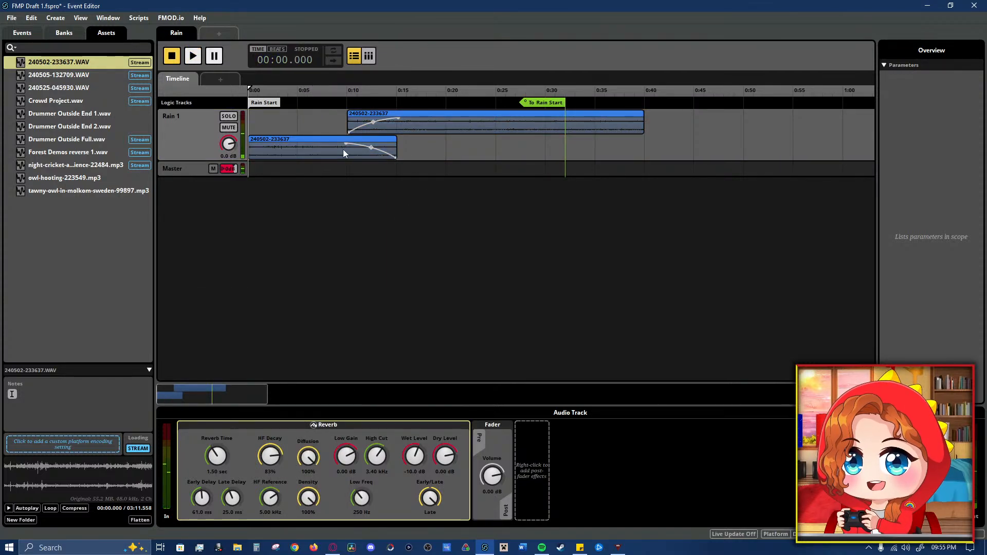
- Delete the first rain clip from Rain 1 and move the remaining clip to the start at 0:00
{"action": "left_click", "coordinate": [321, 150]}
{"action": "key", "text": "Delete"}
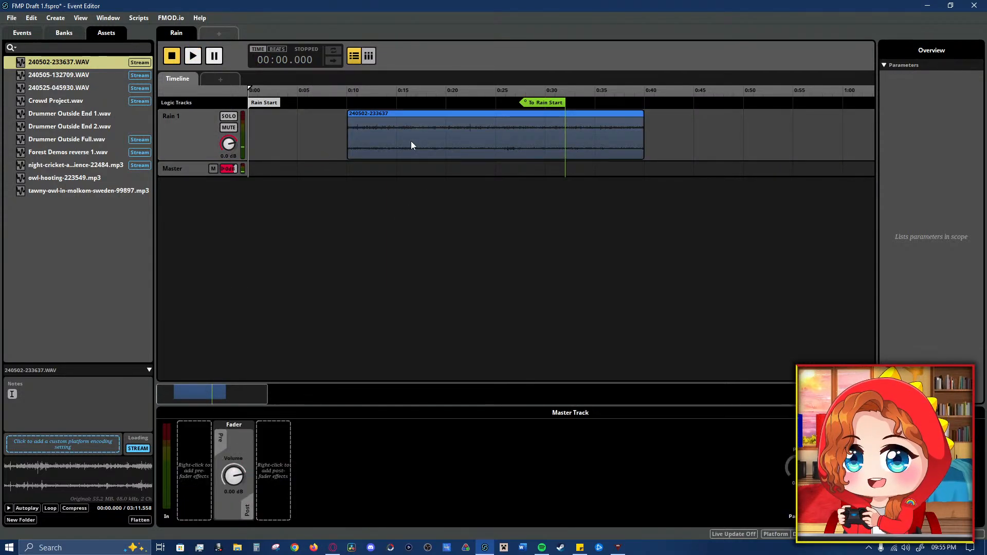
{"action": "left_click_drag", "start_coordinate": [411, 141], "coordinate": [310, 140]}
- Move the transition to Rain Start to about 0:25 and play the event from about 0:20 across the loop
{"action": "left_click", "coordinate": [553, 103]}
{"action": "left_click_drag", "start_coordinate": [552, 103], "coordinate": [481, 103]}
{"action": "key", "text": "space"}
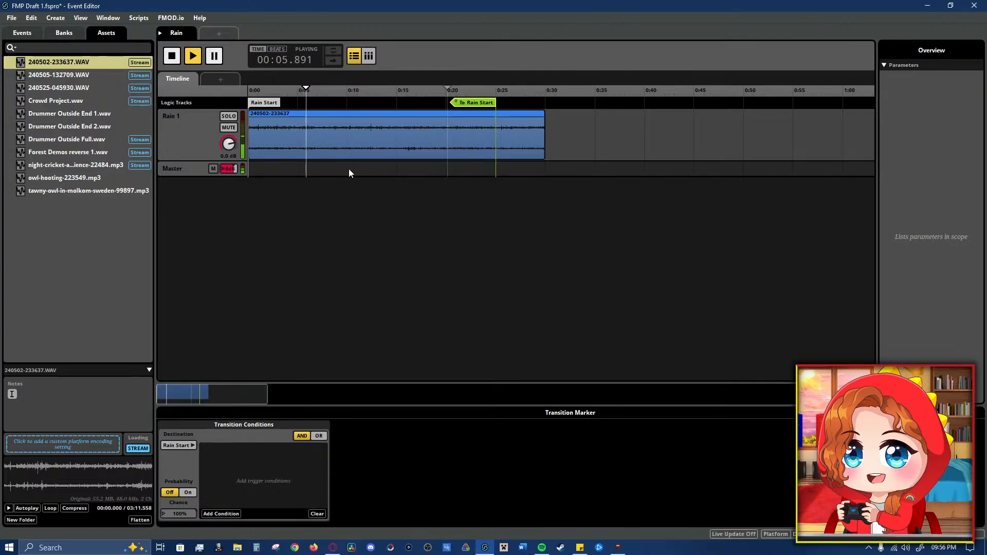
- Bypass Rain 1's reverb during playback and re-enable it to compare the dry and processed sound
{"action": "left_click", "coordinate": [288, 129]}
{"action": "left_click", "coordinate": [202, 132]}
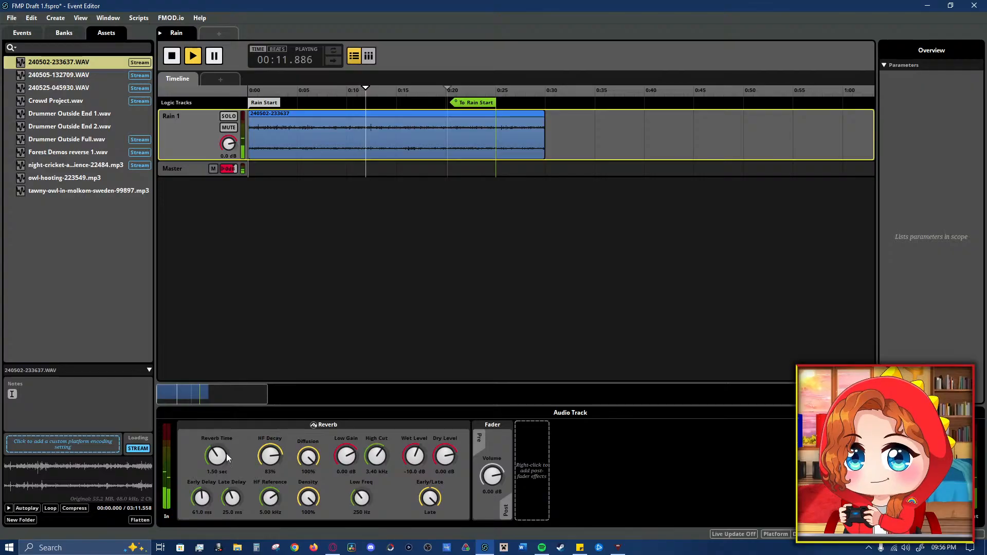
{"action": "right_click", "coordinate": [406, 487]}
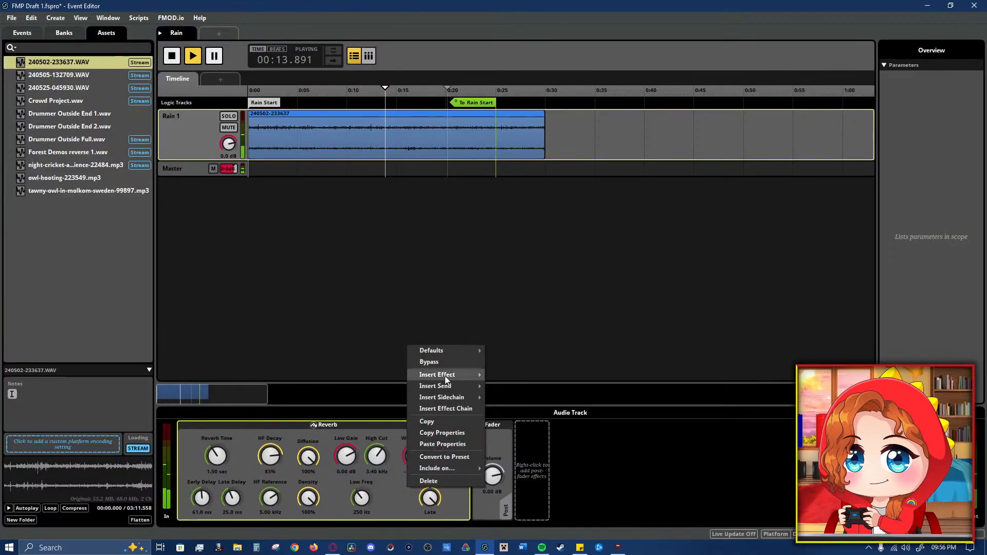
{"action": "left_click", "coordinate": [449, 363]}
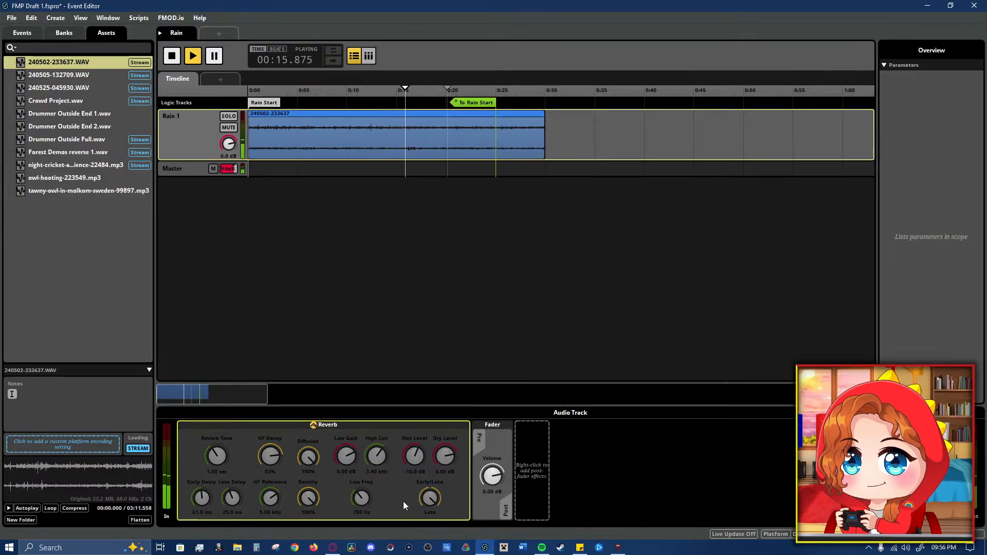
{"action": "right_click", "coordinate": [404, 502]}
{"action": "left_click", "coordinate": [439, 379]}
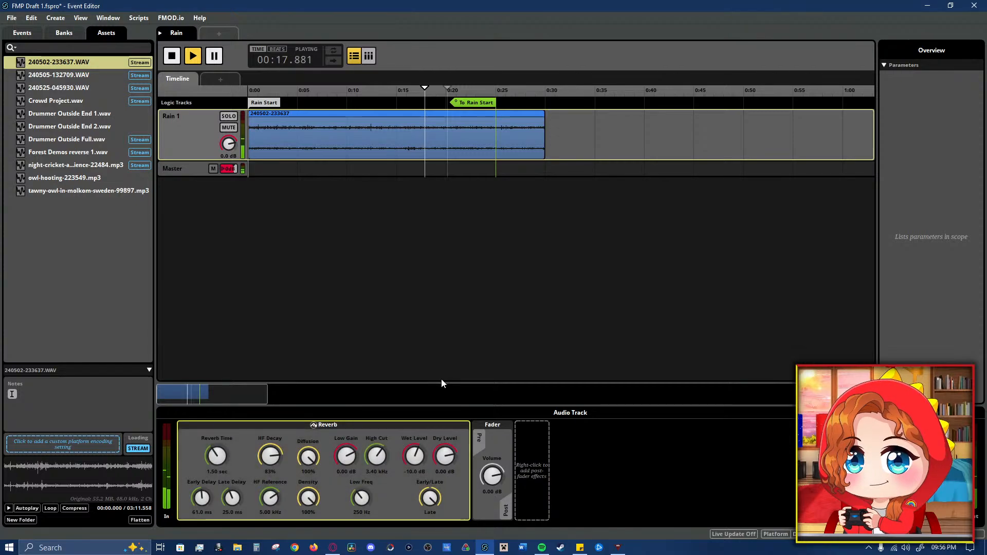
- Silence the reverb's dry level and set its low gain to -10.5 dB during playback
{"action": "left_click_drag", "start_coordinate": [346, 460], "coordinate": [349, 500]}
{"action": "left_click_drag", "start_coordinate": [448, 457], "coordinate": [447, 532]}
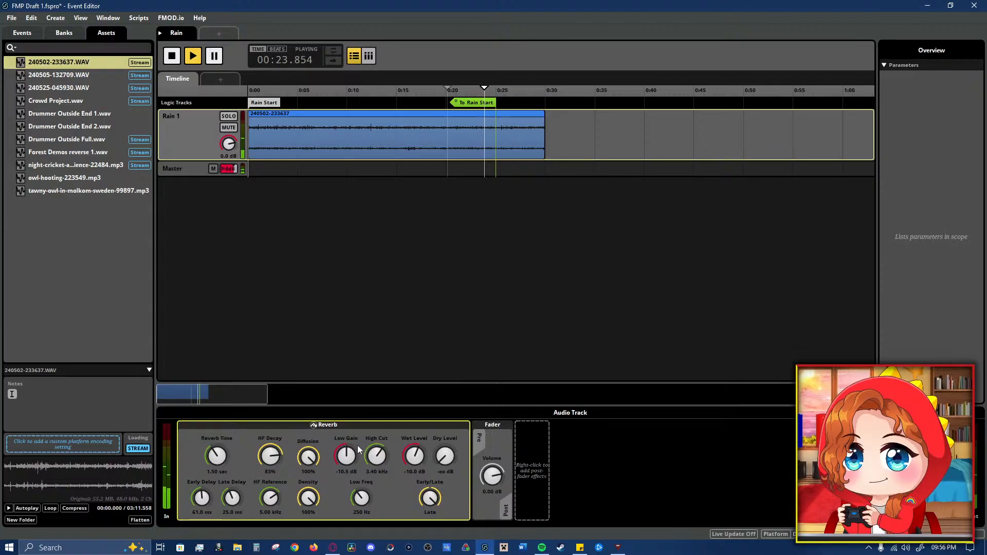
{"action": "left_click_drag", "start_coordinate": [346, 456], "coordinate": [346, 532]}
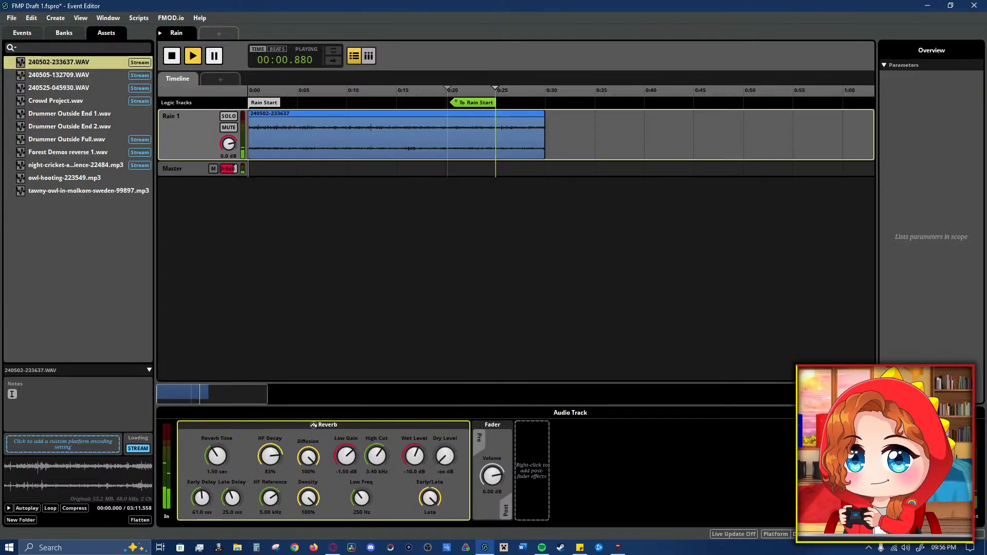
{"action": "left_click_drag", "start_coordinate": [346, 455], "coordinate": [346, 473]}
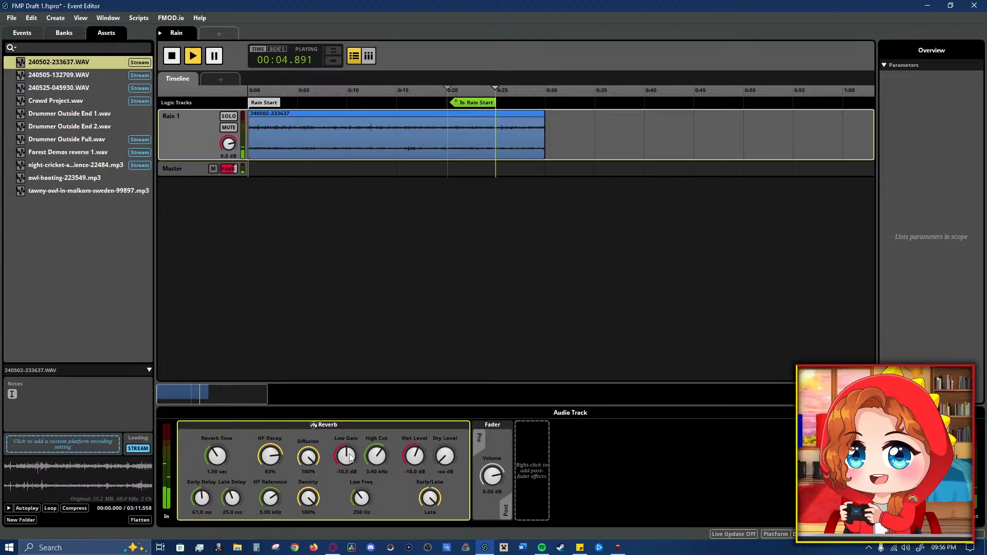
- Set the reverb's high cut to about 4.8 kHz and bring the dry level back to 0 dB
{"action": "left_click_drag", "start_coordinate": [380, 457], "coordinate": [380, 447]}
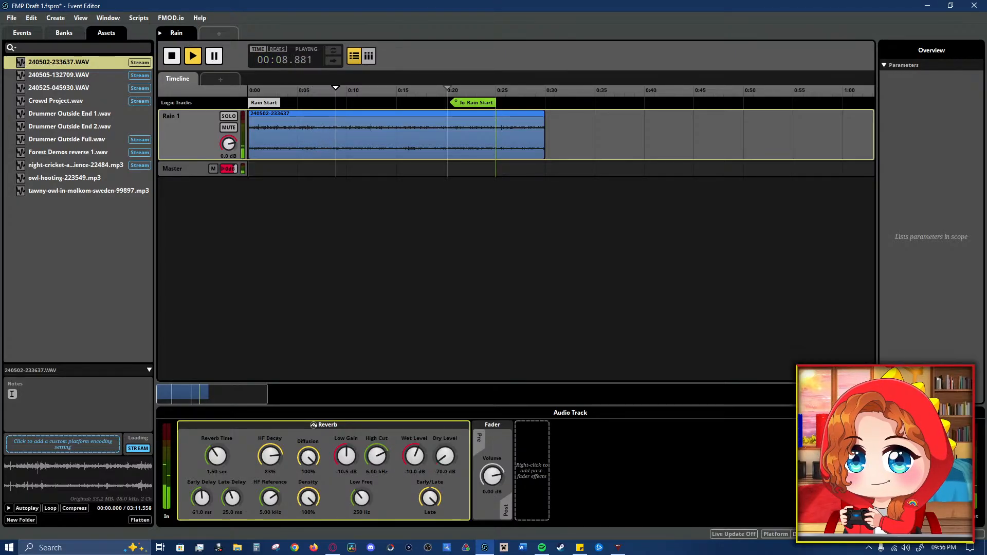
{"action": "left_click_drag", "start_coordinate": [440, 462], "coordinate": [441, 442]}
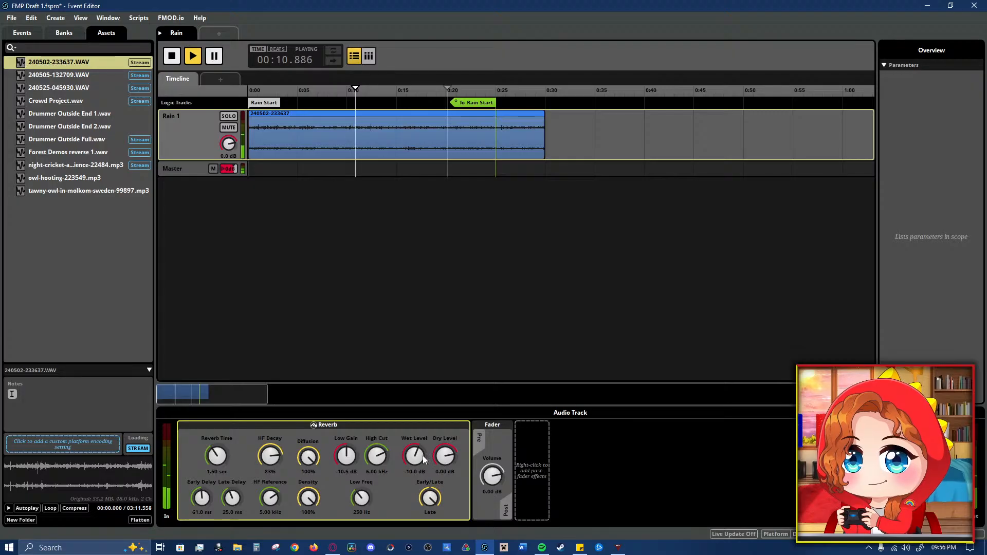
{"action": "left_click_drag", "start_coordinate": [377, 456], "coordinate": [383, 473]}
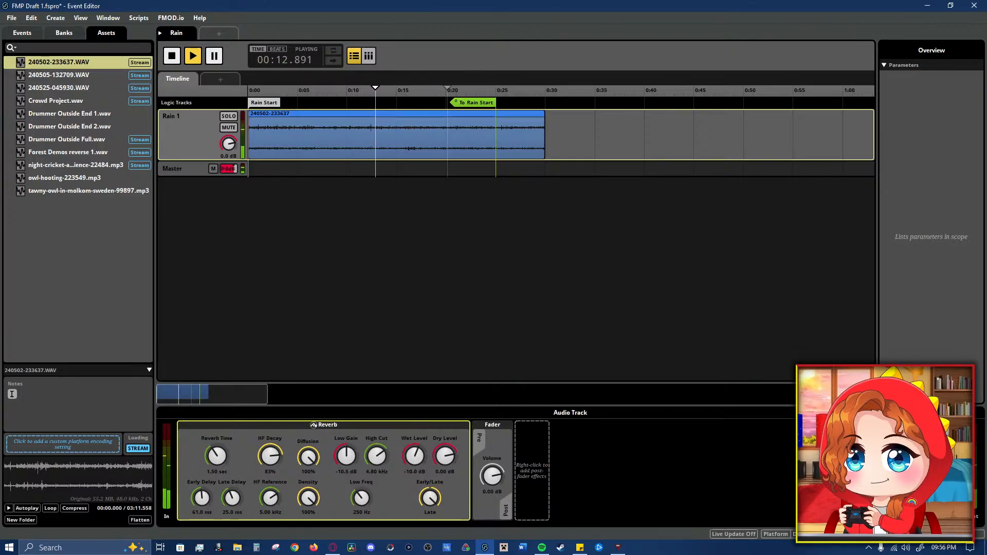
- Set the reverb's low frequency to 160 Hz, wet level to -14 dB and dry level to 0 dB, and stop playback at the start
{"action": "left_click_drag", "start_coordinate": [445, 457], "coordinate": [445, 478]}
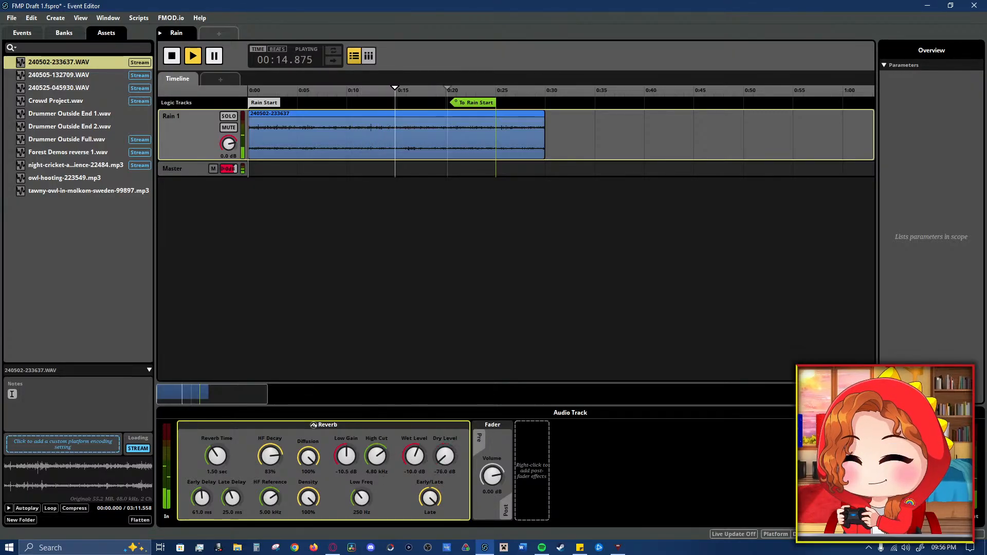
{"action": "mouse_move", "coordinate": [362, 486]}
{"action": "left_mouse_down"}
{"action": "mouse_move", "coordinate": [363, 475]}
{"action": "mouse_move", "coordinate": [361, 495]}
{"action": "left_mouse_up"}
{"action": "mouse_move", "coordinate": [446, 465]}
{"action": "left_mouse_down"}
{"action": "mouse_move", "coordinate": [447, 447]}
{"action": "mouse_move", "coordinate": [448, 463]}
{"action": "left_mouse_up"}
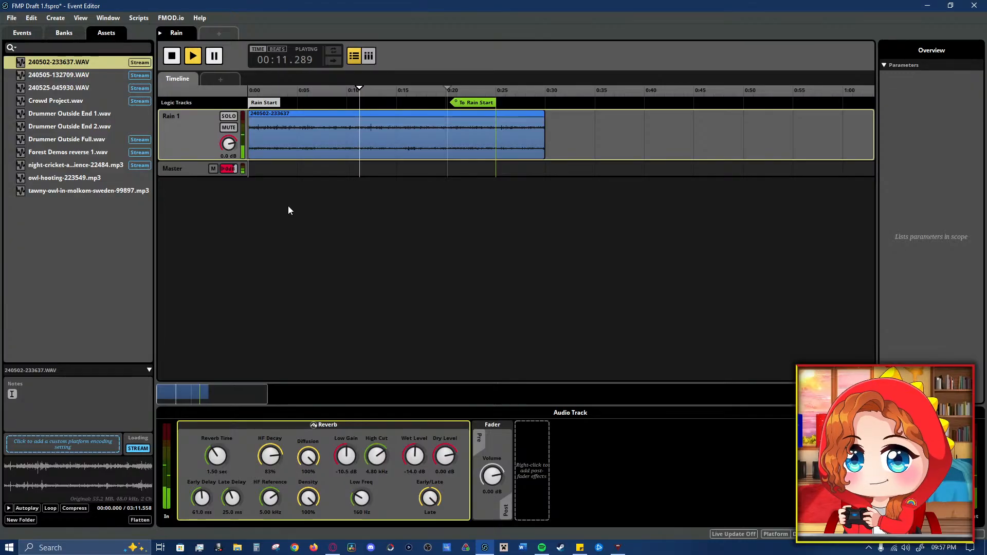
{"action": "key", "text": "space"}
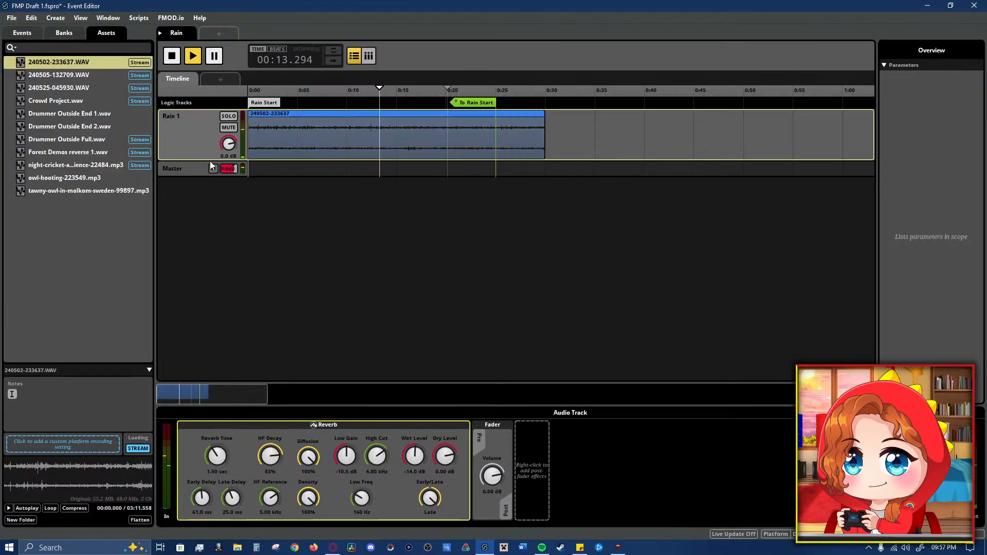
{"action": "left_click", "coordinate": [268, 100]}
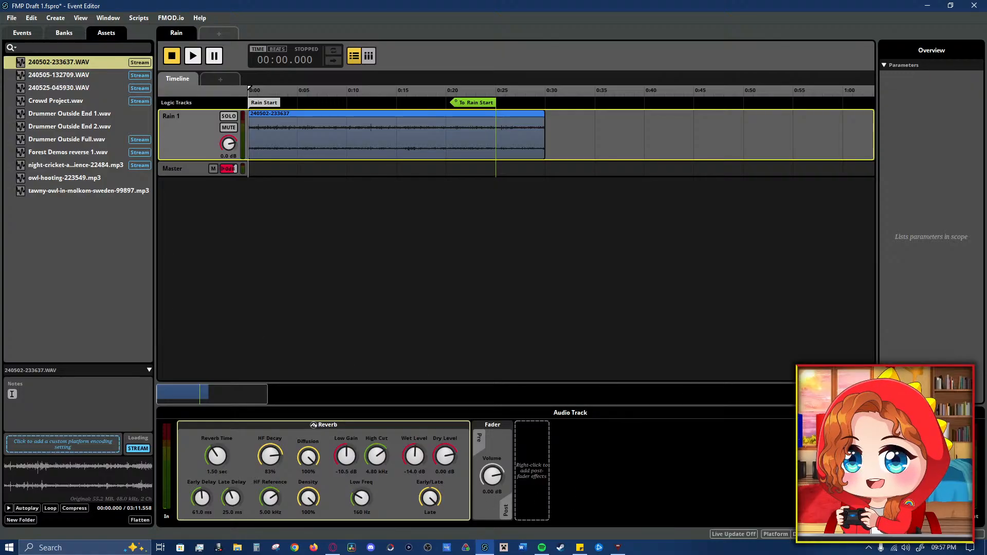
- Audition the recordings 240502-234009.WAV, 240505-132709.WAV and 240506-164007.WAV in VLC, closing the player after each
{"action": "double_click", "coordinate": [191, 118]}
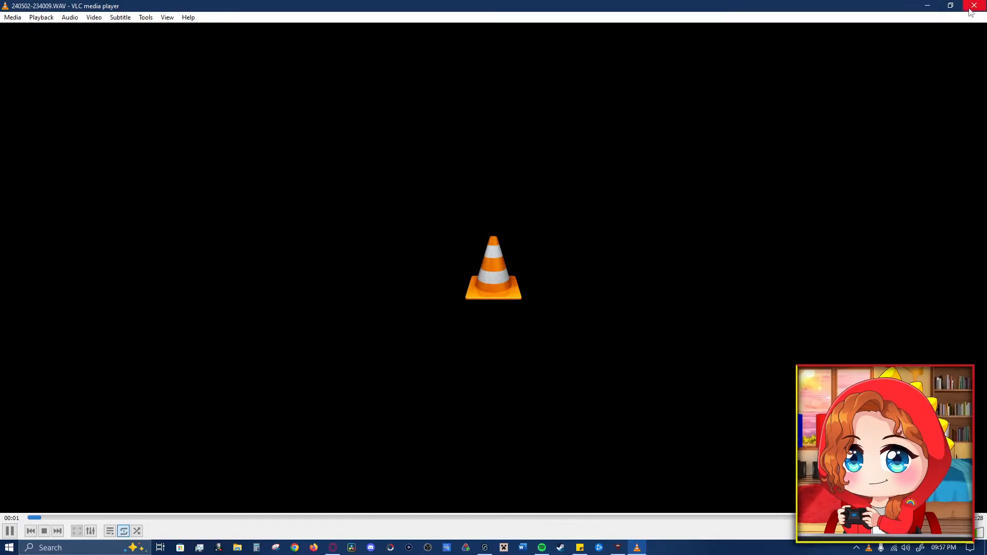
{"action": "left_click", "coordinate": [975, 5]}
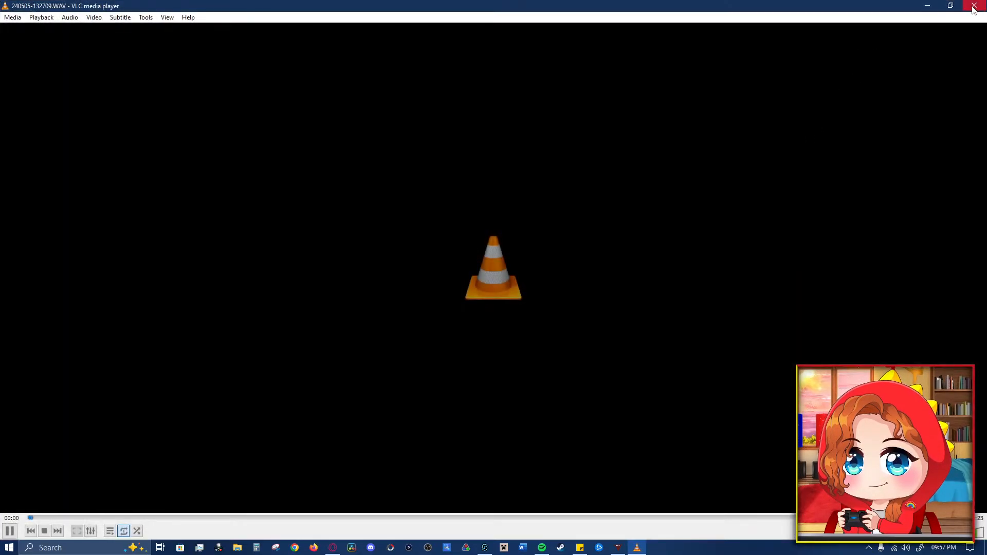
{"action": "left_click", "coordinate": [975, 5]}
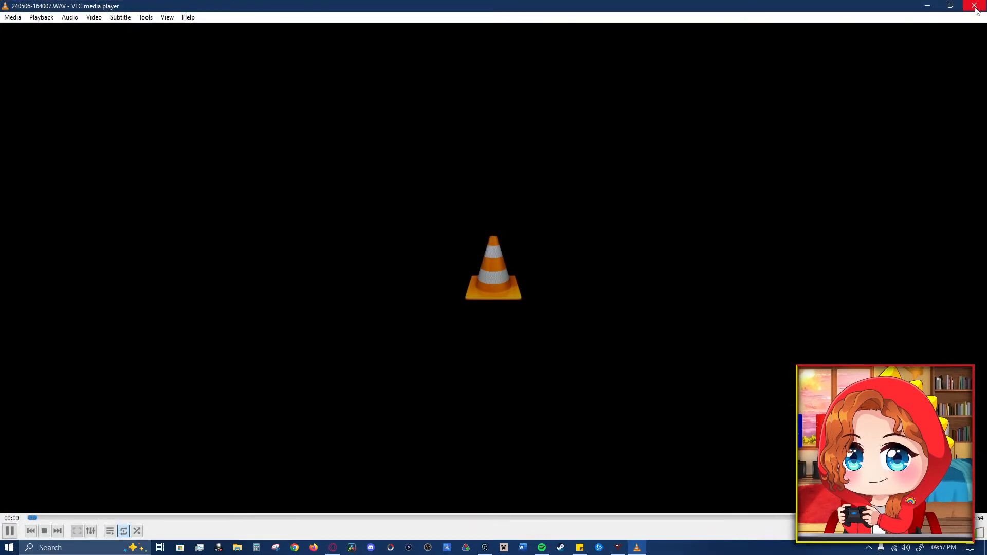
{"action": "left_click", "coordinate": [975, 5]}
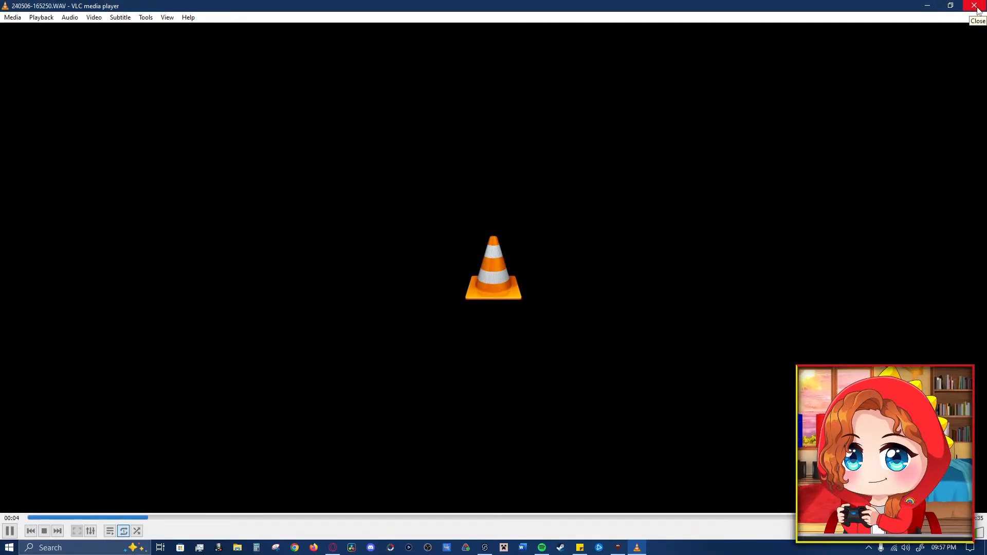
- Skim through 240506-165250.WAV from about 0:10 to 0:23 to hear what it contains, and close it
{"action": "left_click", "coordinate": [298, 525]}
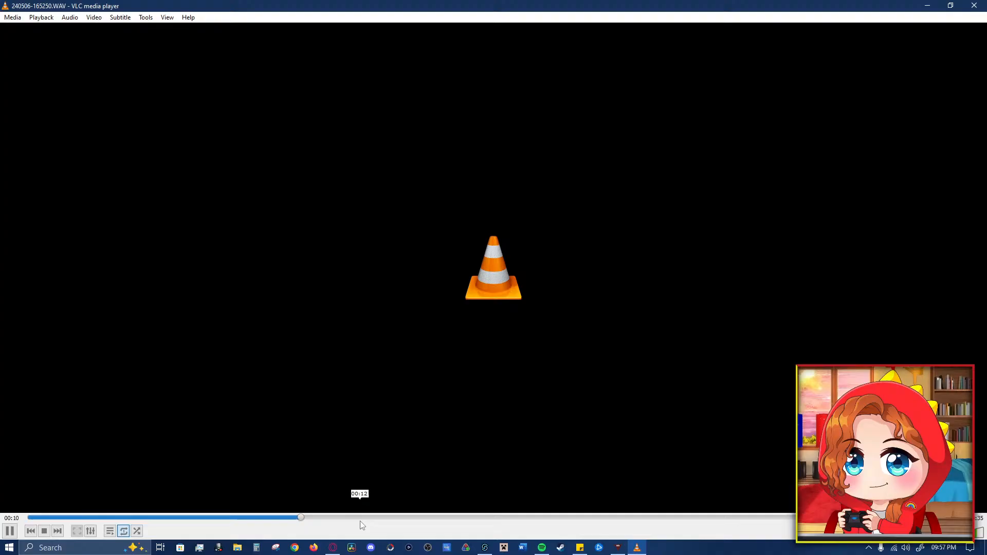
{"action": "left_click", "coordinate": [406, 518]}
{"action": "left_click", "coordinate": [612, 518]}
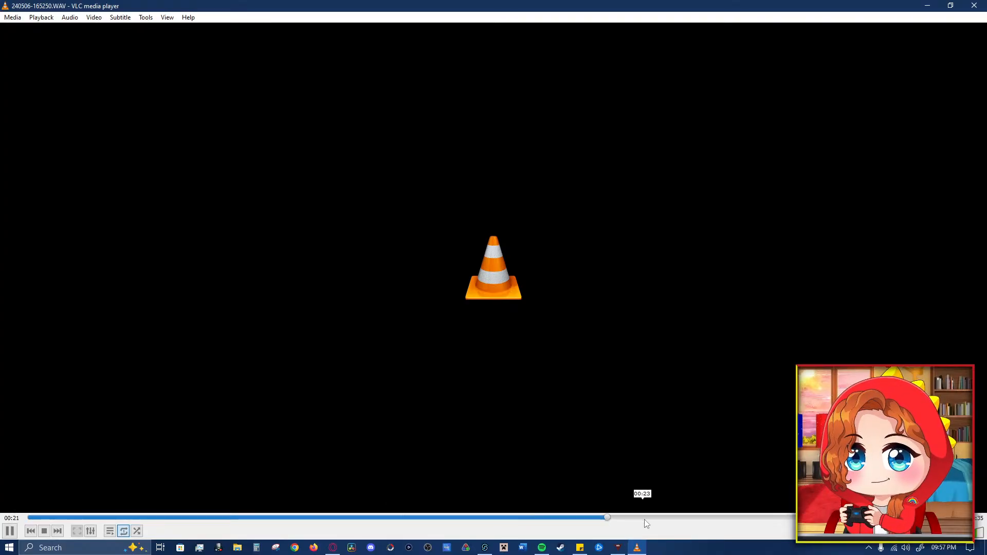
{"action": "left_click", "coordinate": [665, 519]}
{"action": "left_click", "coordinate": [974, 5]}
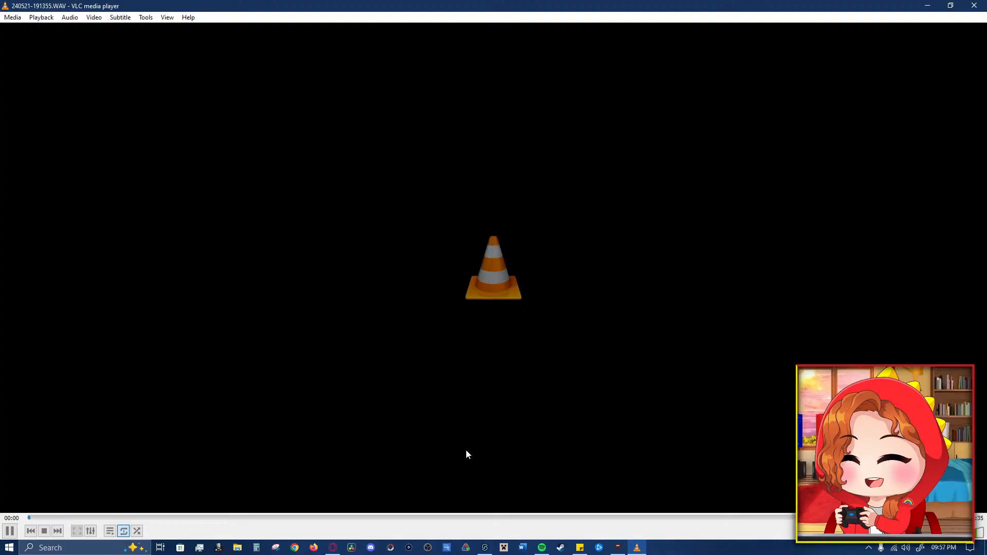
- Sample parts of the recordings 240521-191355.WAV and 240525-045930.WAV, closing each after listening
{"action": "left_click", "coordinate": [335, 518]}
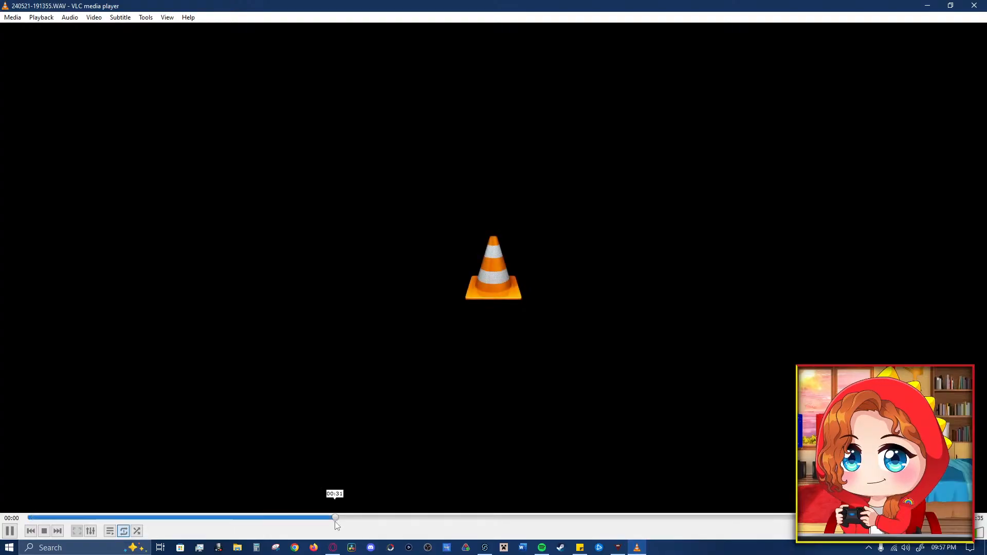
{"action": "left_click", "coordinate": [414, 518]}
{"action": "left_click", "coordinate": [977, 10]}
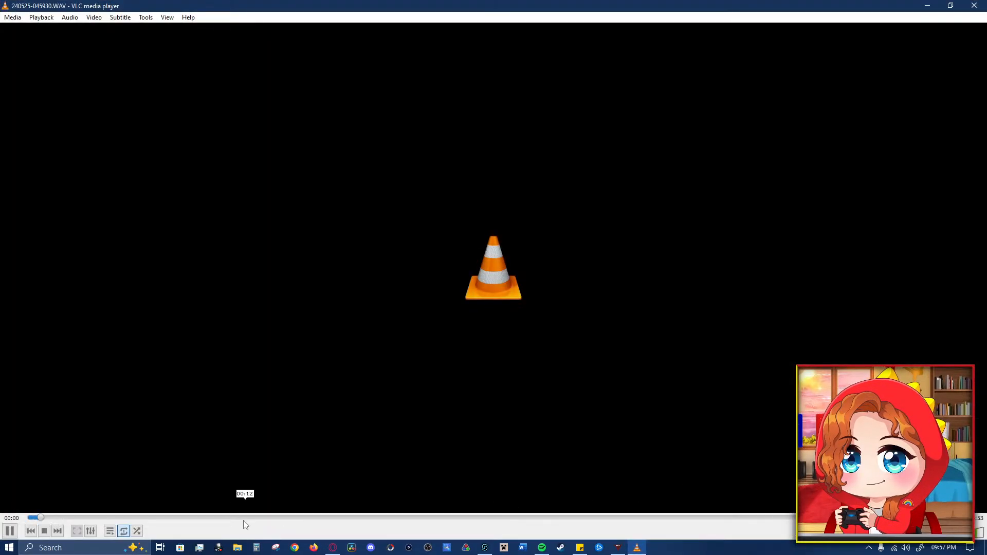
{"action": "left_click", "coordinate": [198, 518]}
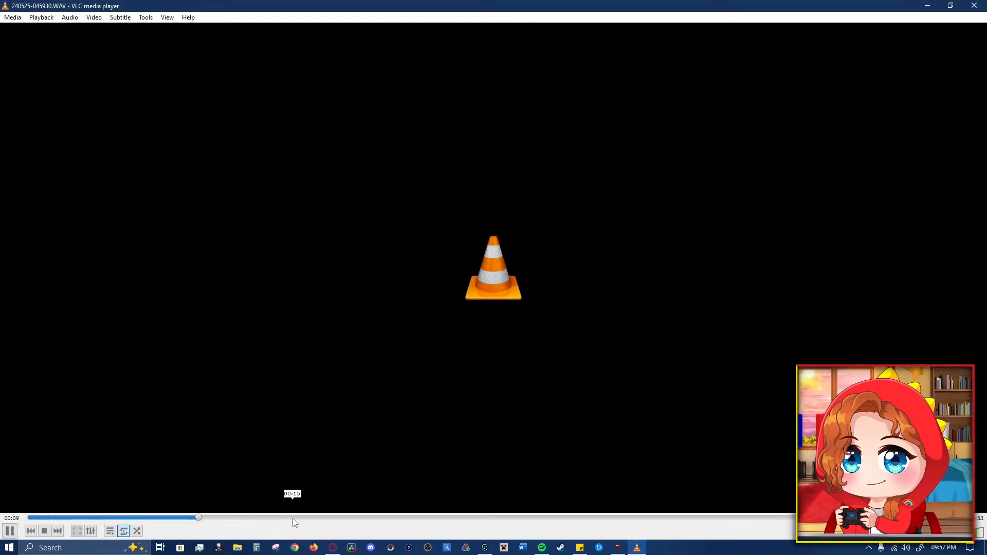
{"action": "left_click", "coordinate": [975, 6]}
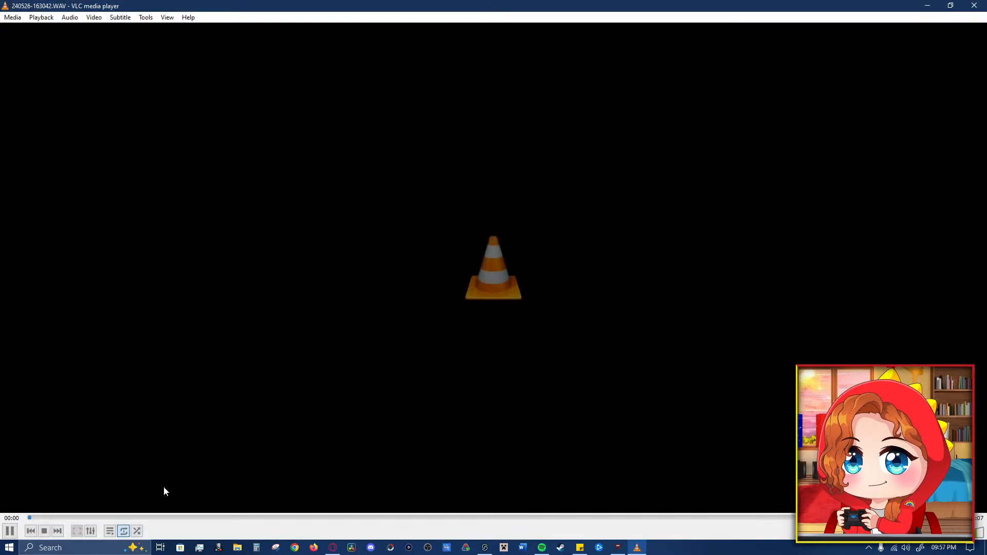
- Skip through the recordings 240526-163042.WAV and 250415-185227.WAV to identify their sounds, closing each one
{"action": "left_click", "coordinate": [199, 518]}
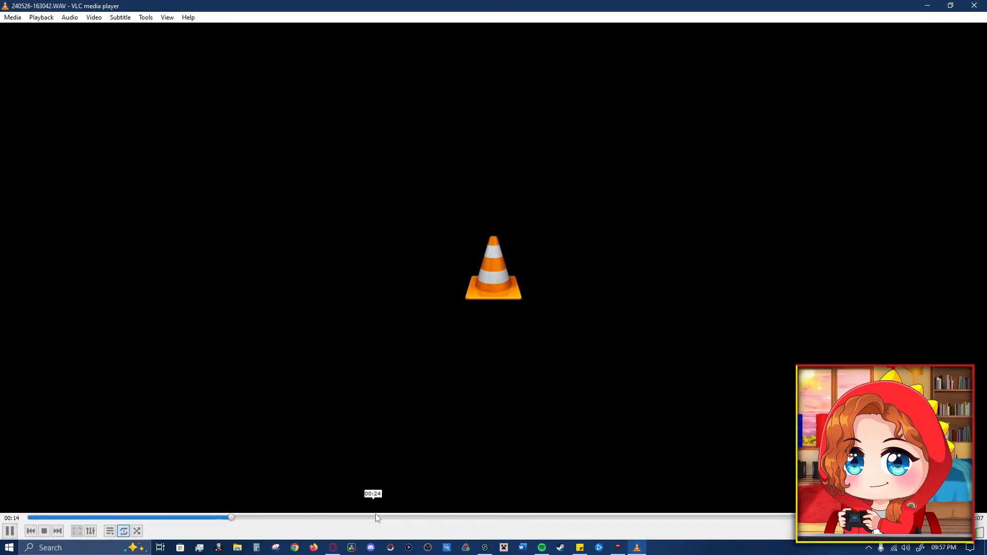
{"action": "left_click", "coordinate": [434, 518]}
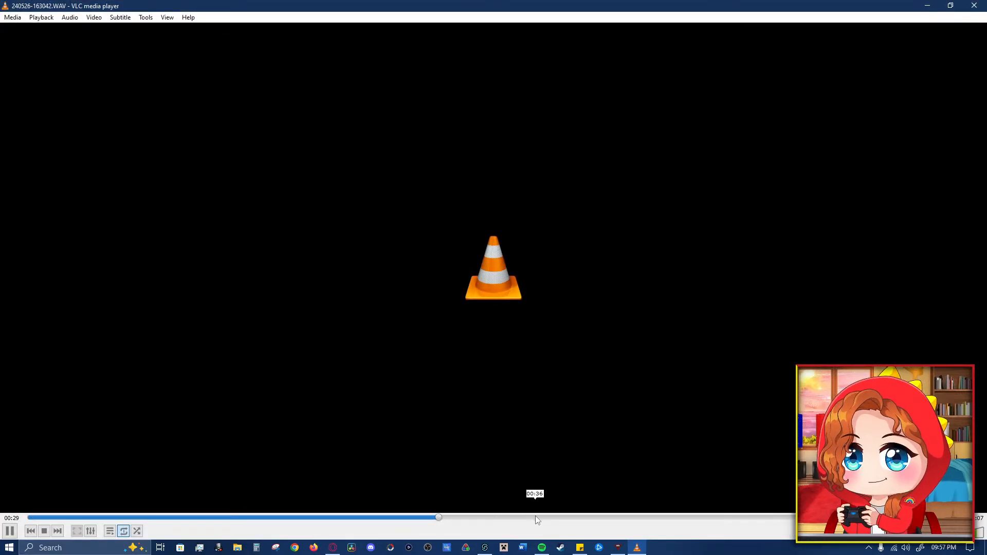
{"action": "left_click", "coordinate": [975, 5]}
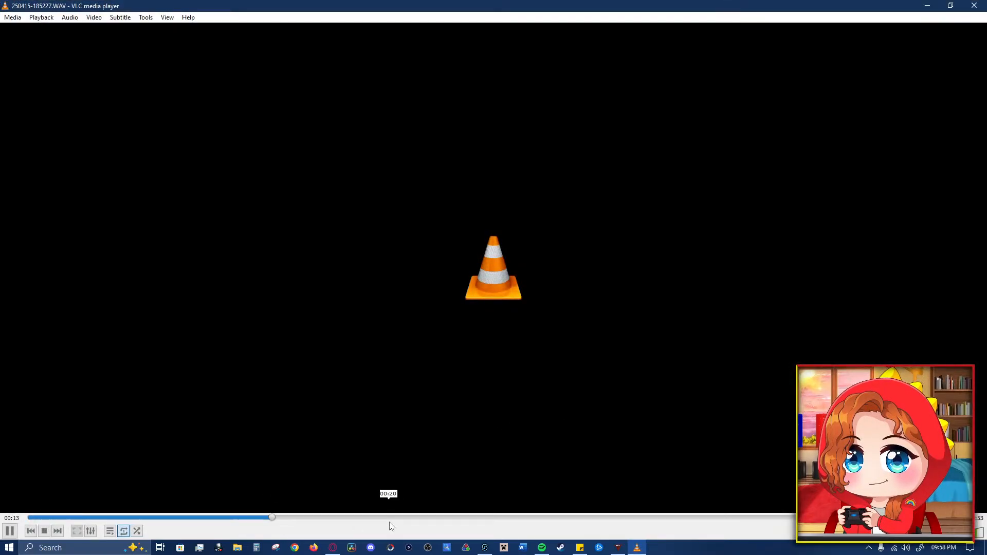
{"action": "left_click", "coordinate": [407, 518]}
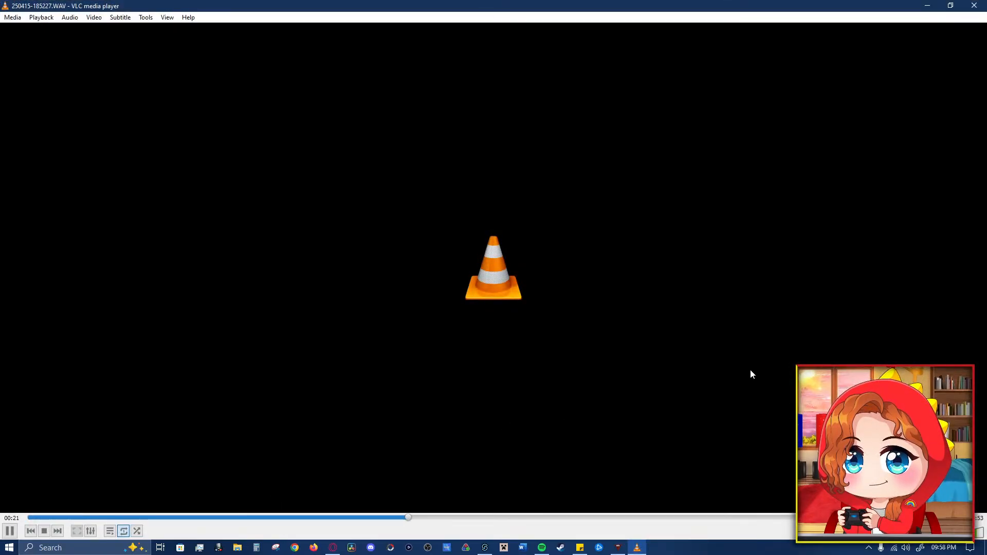
{"action": "left_click", "coordinate": [671, 518]}
{"action": "left_click", "coordinate": [971, 5]}
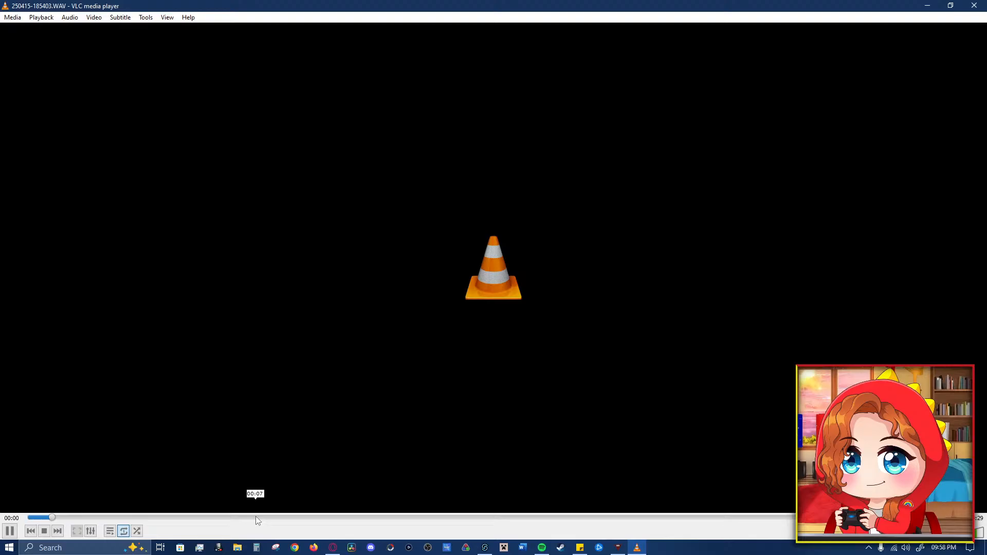
- Listen to several points in 250415-185403.WAV and 250415-185526.WAV, closing each recording after the check
{"action": "left_click", "coordinate": [266, 518]}
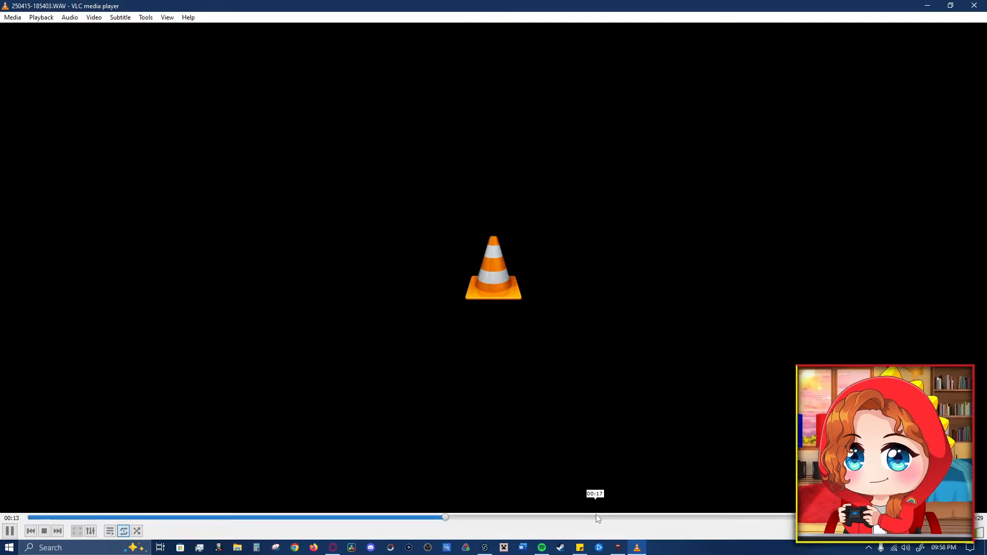
{"action": "left_click", "coordinate": [676, 518]}
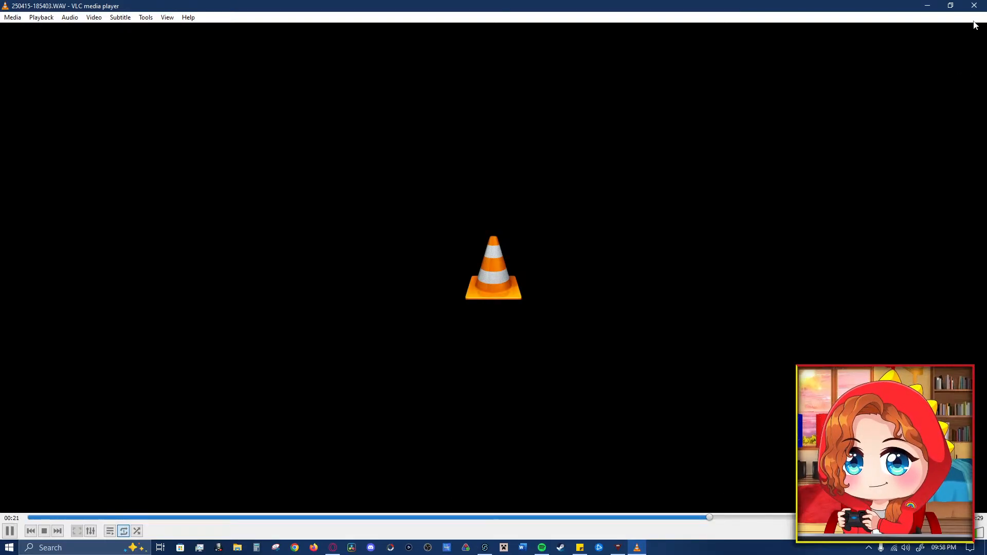
{"action": "left_click", "coordinate": [975, 5]}
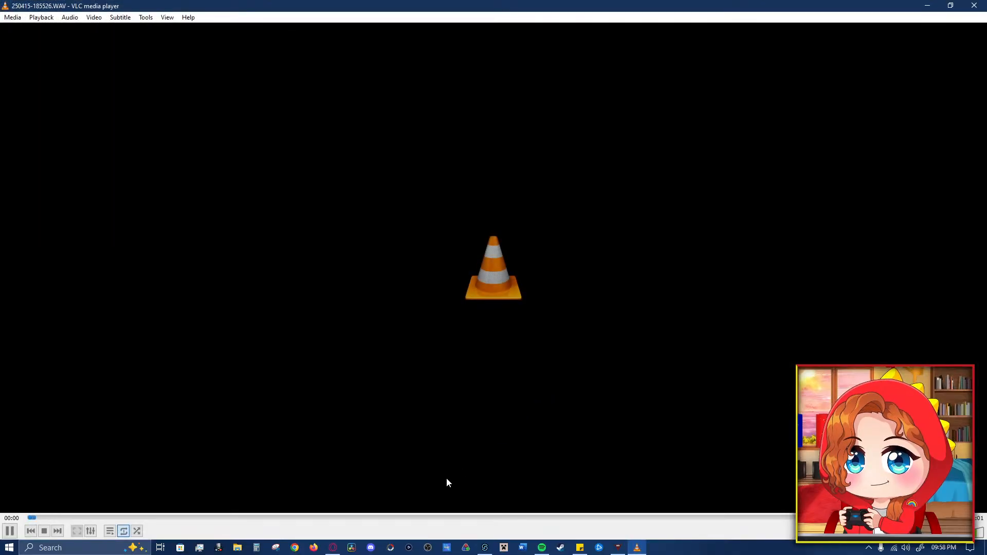
{"action": "left_click", "coordinate": [316, 518]}
{"action": "left_click", "coordinate": [426, 518]}
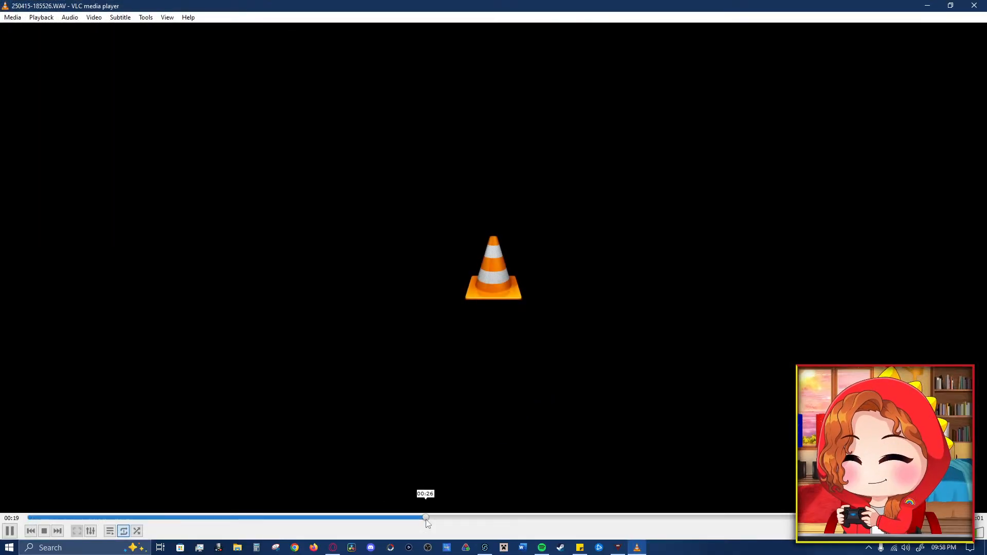
{"action": "left_click", "coordinate": [978, 6]}
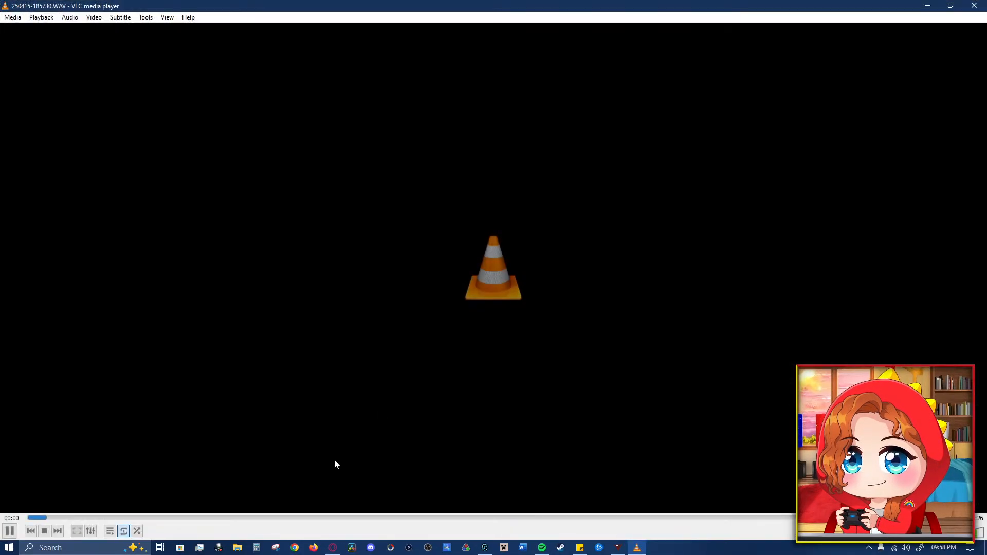
- Skim through 250415-185730.WAV to about 0:13 to identify its sound, and close the recording
{"action": "left_click", "coordinate": [337, 518]}
{"action": "left_click", "coordinate": [494, 518]}
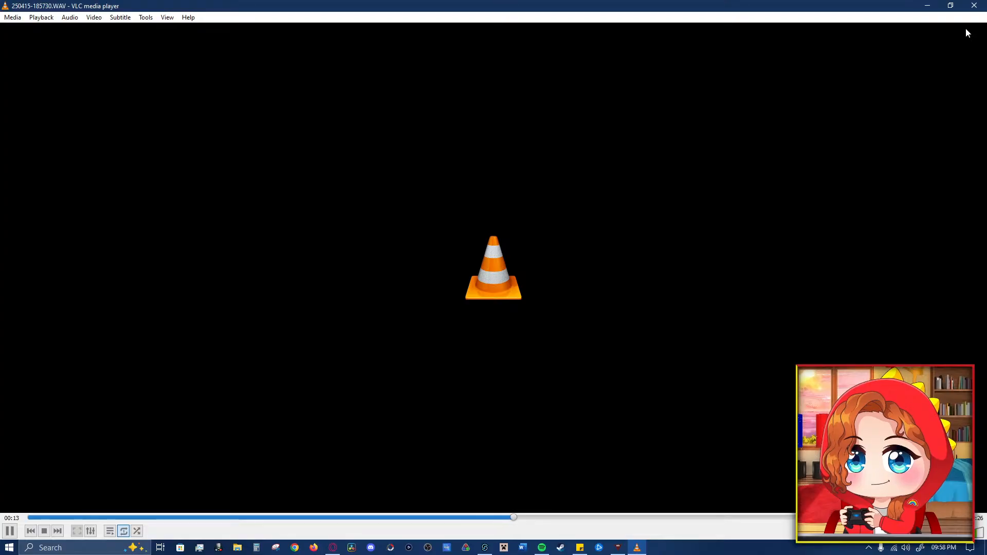
{"action": "left_click", "coordinate": [975, 6]}
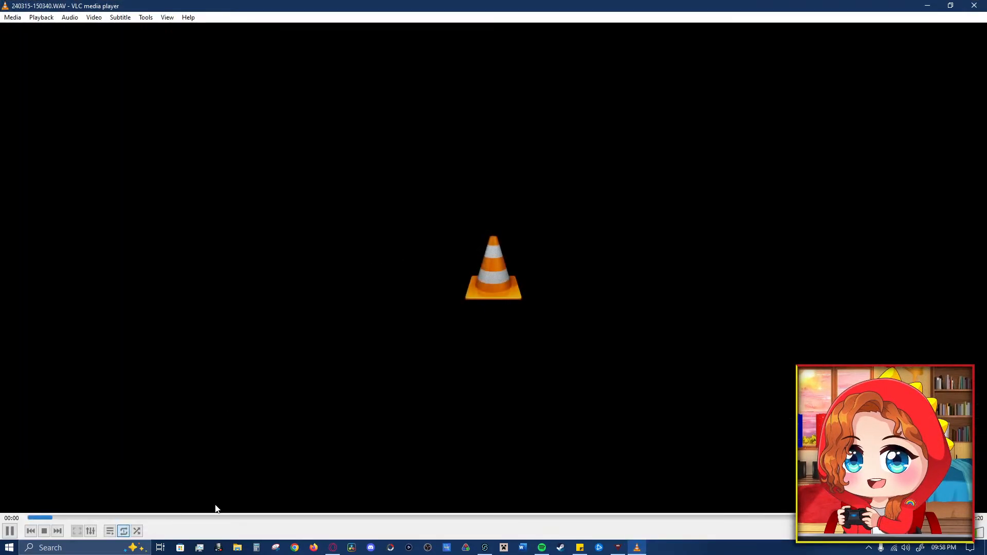
- Sample several points in 240315-150340.WAV and the early part of 240502-233314.WAV, closing each recording after listening
{"action": "left_click", "coordinate": [201, 518]}
{"action": "left_click", "coordinate": [334, 518]}
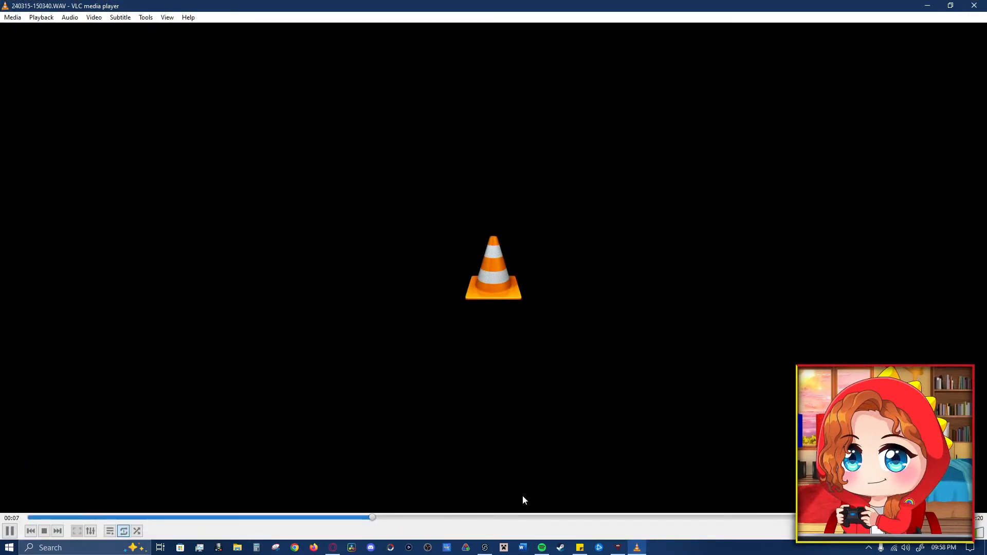
{"action": "left_click", "coordinate": [594, 518]}
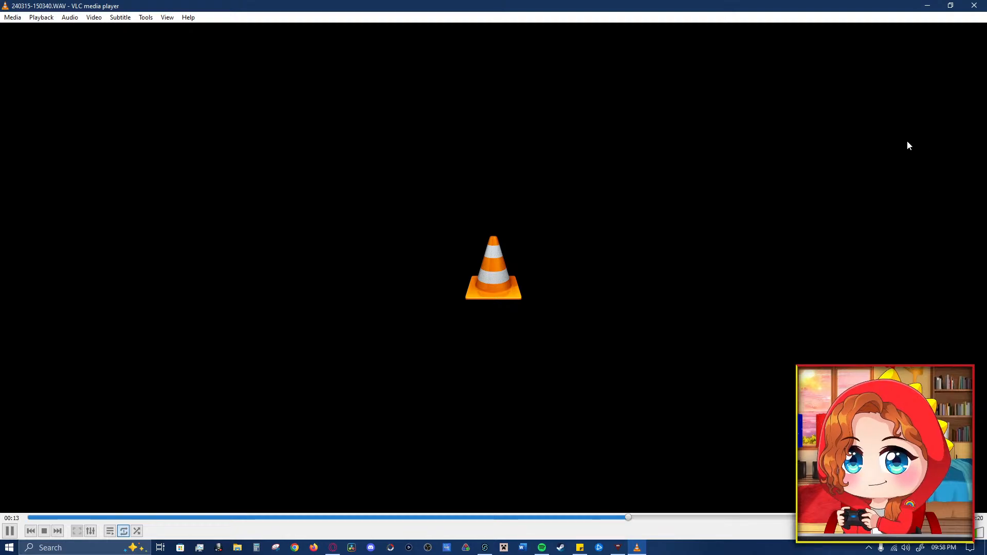
{"action": "left_click", "coordinate": [975, 5]}
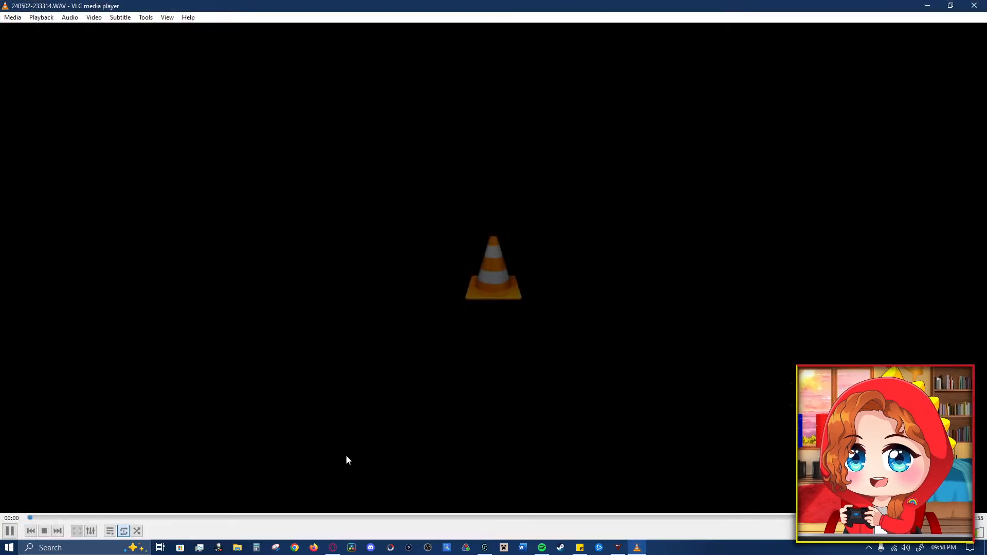
{"action": "left_click", "coordinate": [149, 518]}
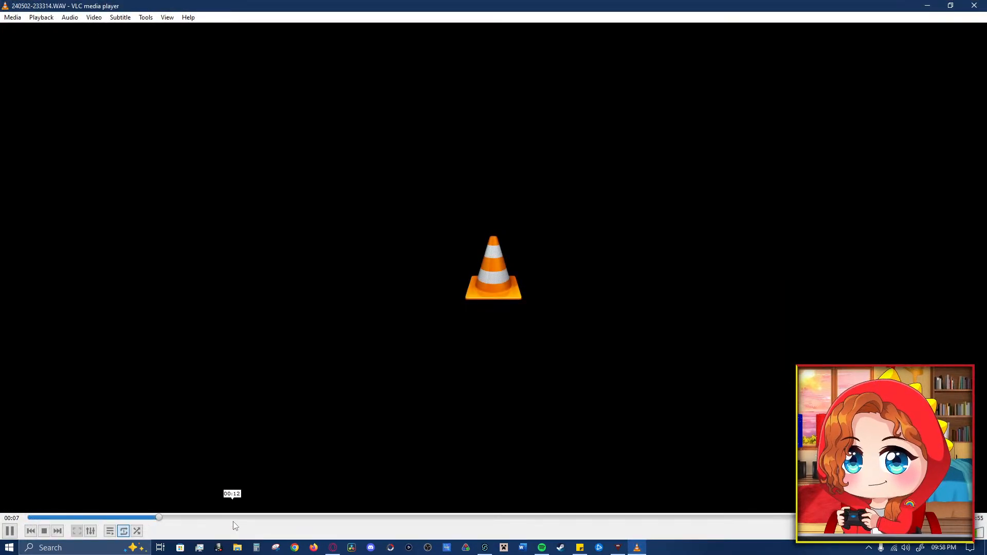
{"action": "left_click", "coordinate": [974, 5]}
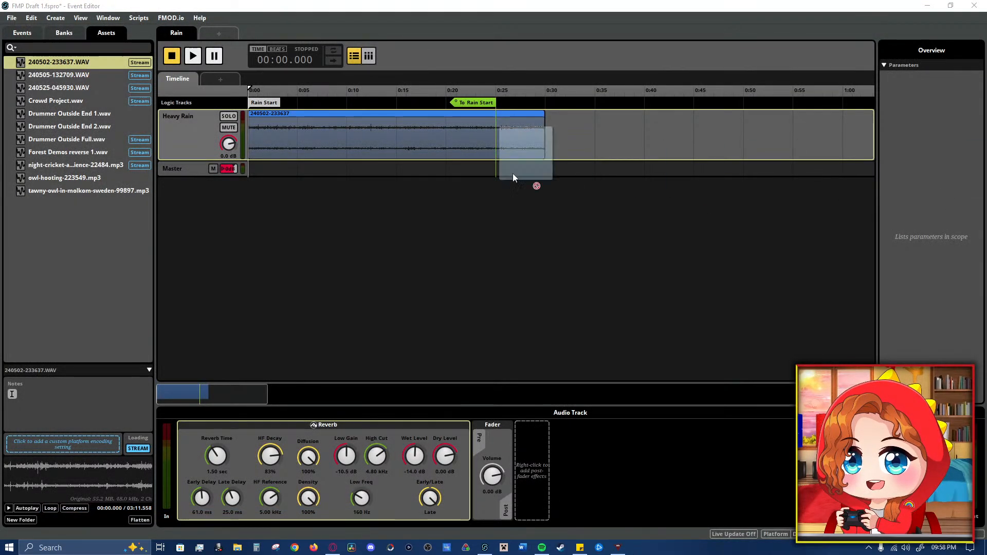
- Add an audio track below Heavy Rain in the Rain event and place 240502-233314.WAV at its start
{"action": "left_click_drag", "start_coordinate": [535, 185], "coordinate": [221, 205]}
{"action": "right_click", "coordinate": [195, 140]}
{"action": "left_click", "coordinate": [203, 141]}
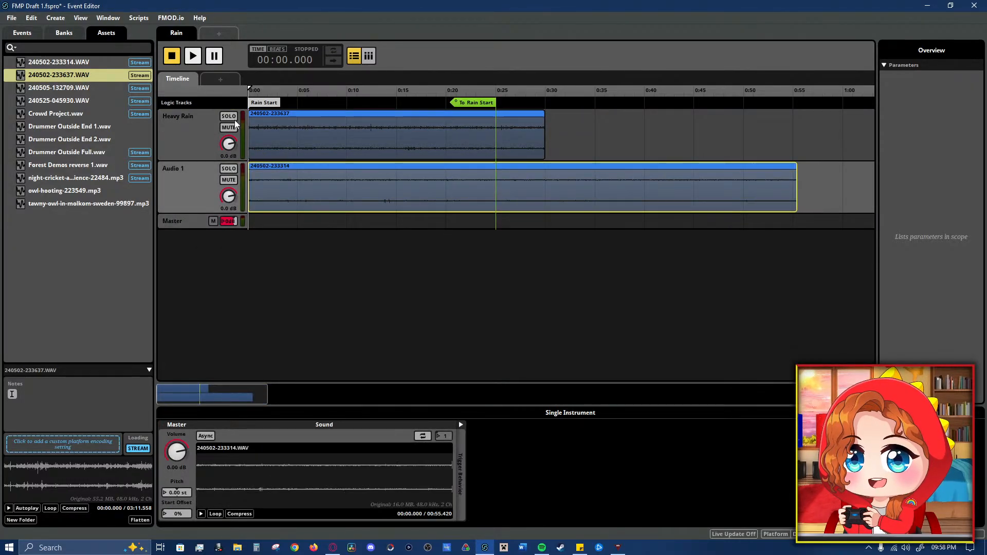
{"action": "key", "text": "space"}
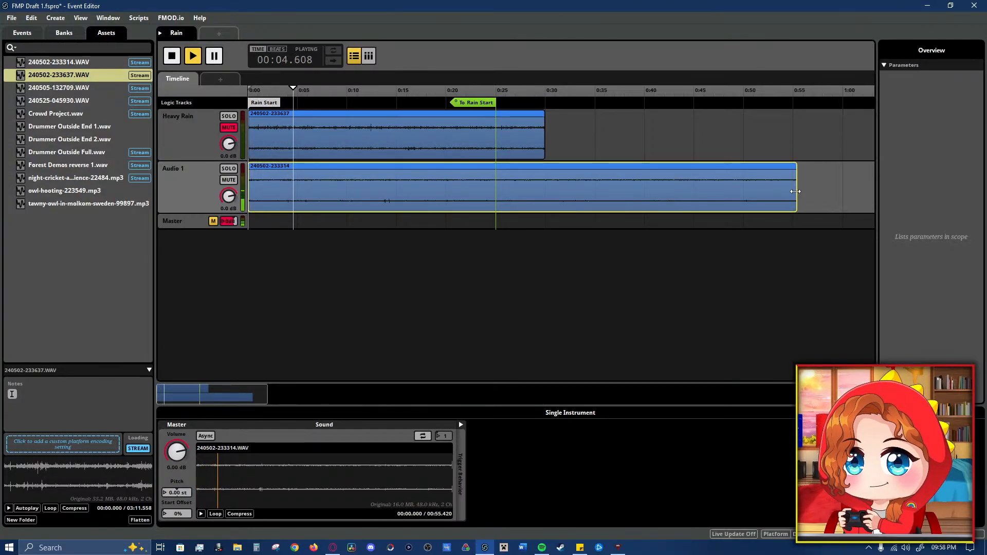
{"action": "left_click", "coordinate": [543, 92]}
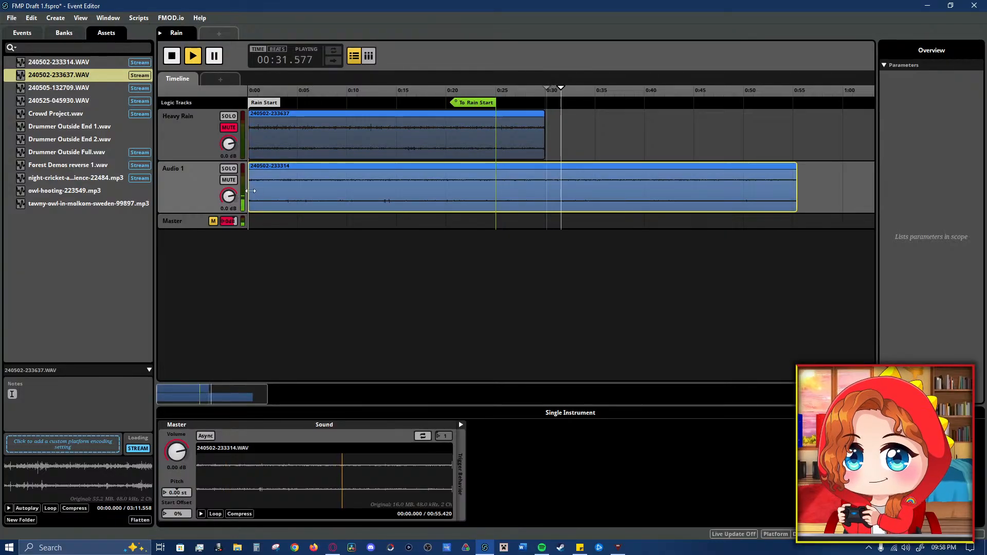
{"action": "left_click_drag", "start_coordinate": [249, 191], "coordinate": [551, 197]}
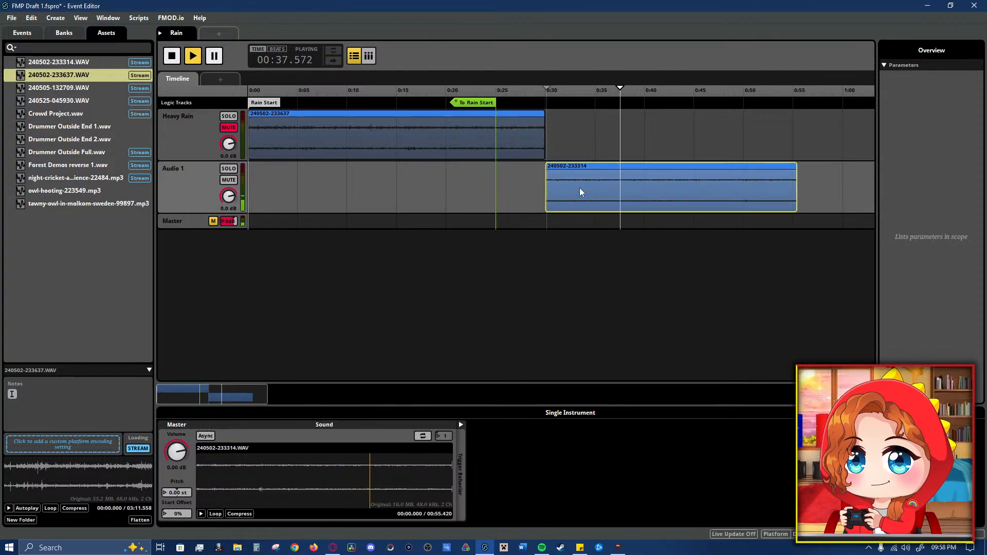
- Add an FMOD 3-EQ to the Audio 1 track with Low at -oo dB and Mid at -11.5 dB, and replay the clip
{"action": "left_click", "coordinate": [177, 192]}
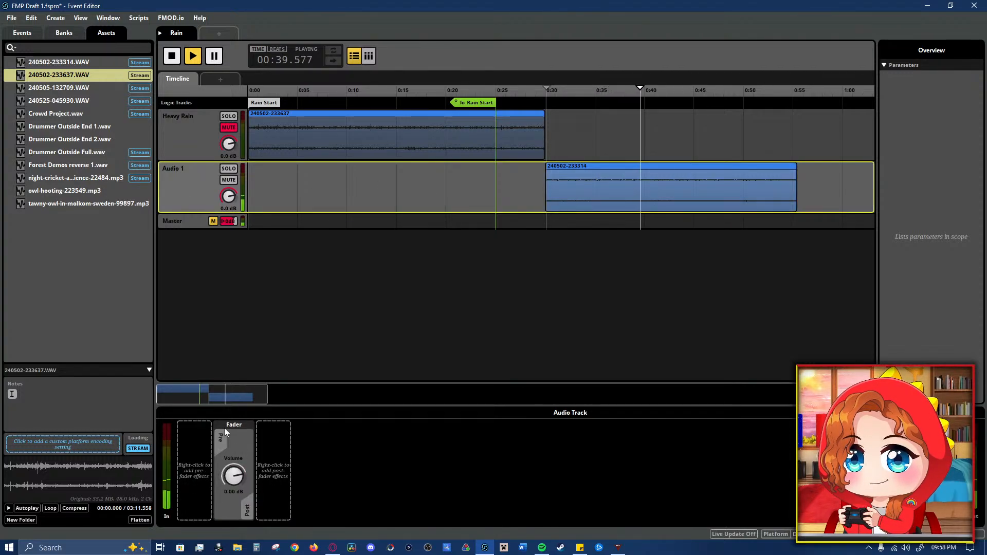
{"action": "right_click", "coordinate": [190, 461]}
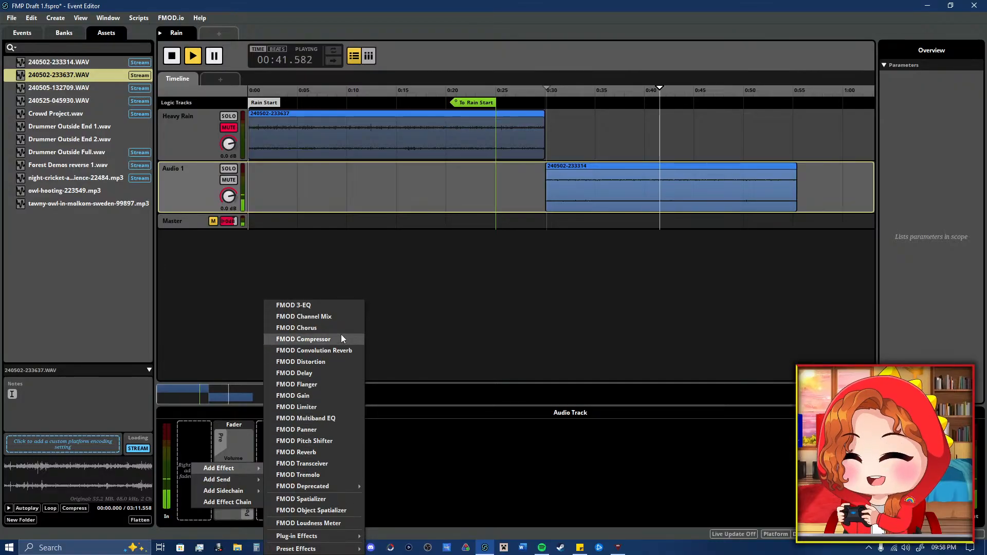
{"action": "left_click", "coordinate": [332, 305]}
{"action": "left_click_drag", "start_coordinate": [199, 456], "coordinate": [199, 517]}
{"action": "left_click_drag", "start_coordinate": [200, 456], "coordinate": [200, 406]}
{"action": "left_click_drag", "start_coordinate": [242, 457], "coordinate": [242, 517]}
{"action": "left_click_drag", "start_coordinate": [199, 457], "coordinate": [199, 517]}
{"action": "left_click_drag", "start_coordinate": [240, 458], "coordinate": [240, 426]}
{"action": "key", "text": "space"}
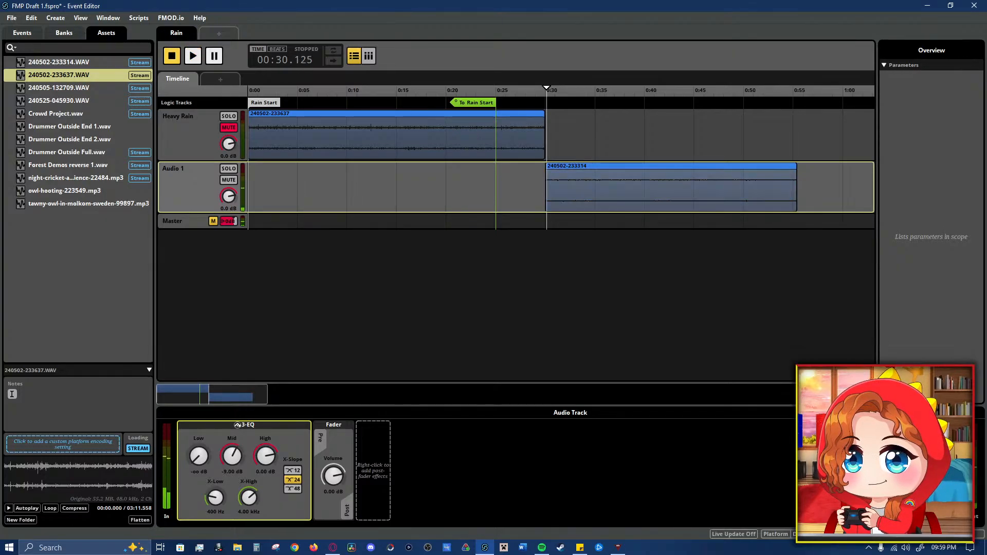
{"action": "left_click", "coordinate": [603, 192]}
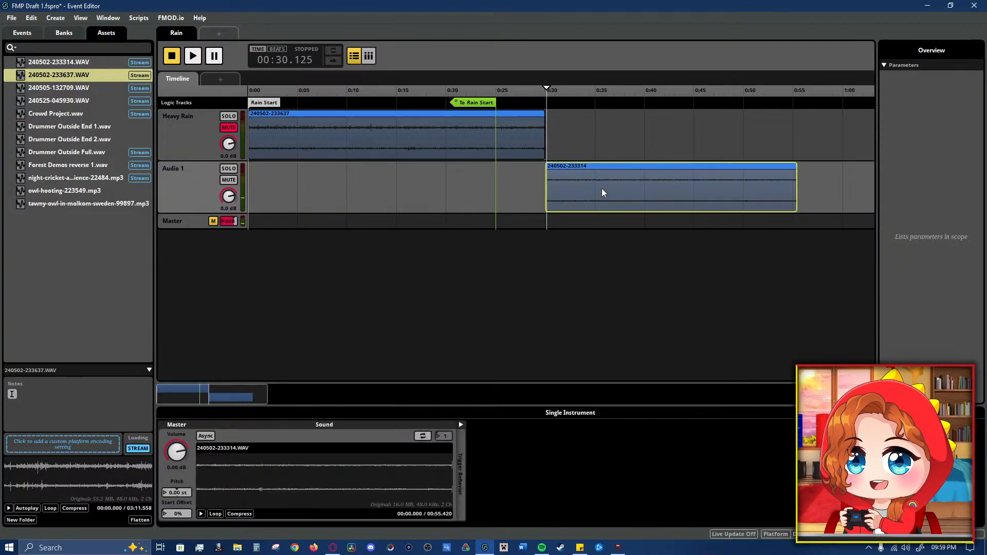
{"action": "key", "text": "space"}
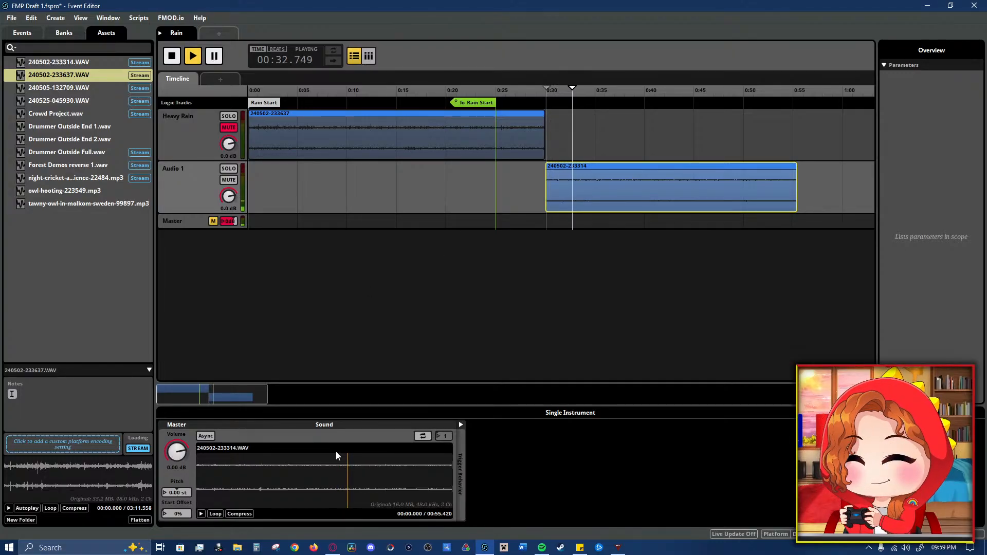
- Insert an FMOD Reverb ahead of the 3-EQ on the Audio 1 track
{"action": "left_click", "coordinate": [211, 201]}
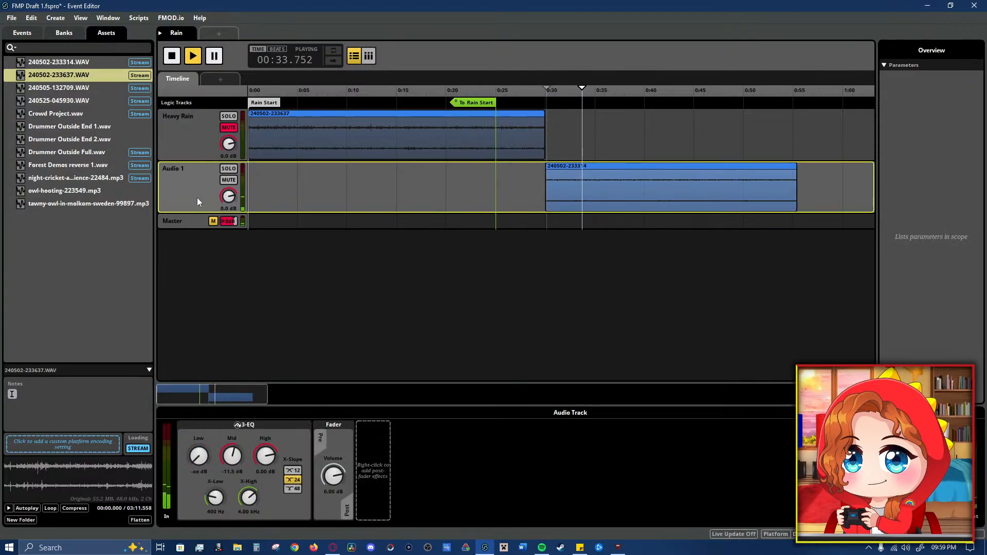
{"action": "right_click", "coordinate": [191, 485]}
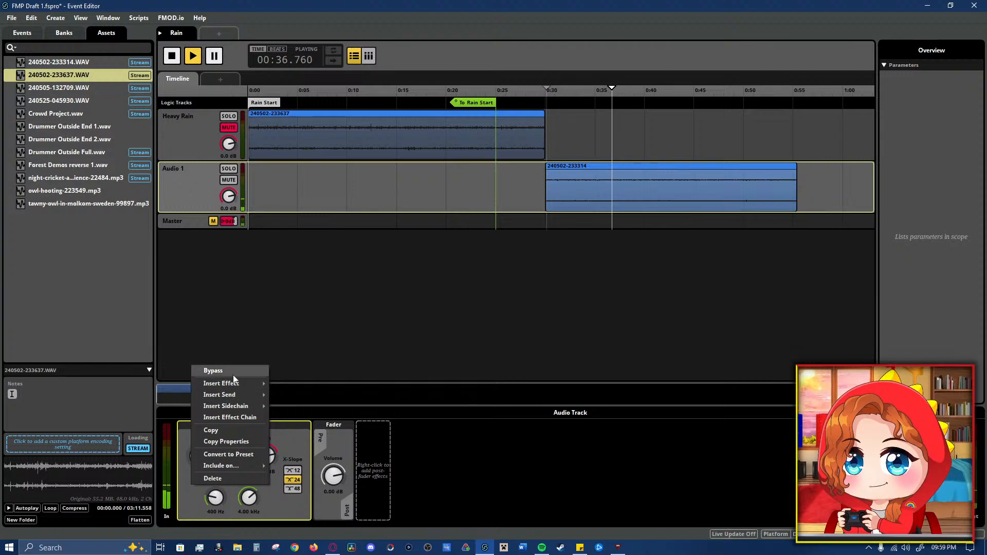
{"action": "mouse_move", "coordinate": [247, 384]}
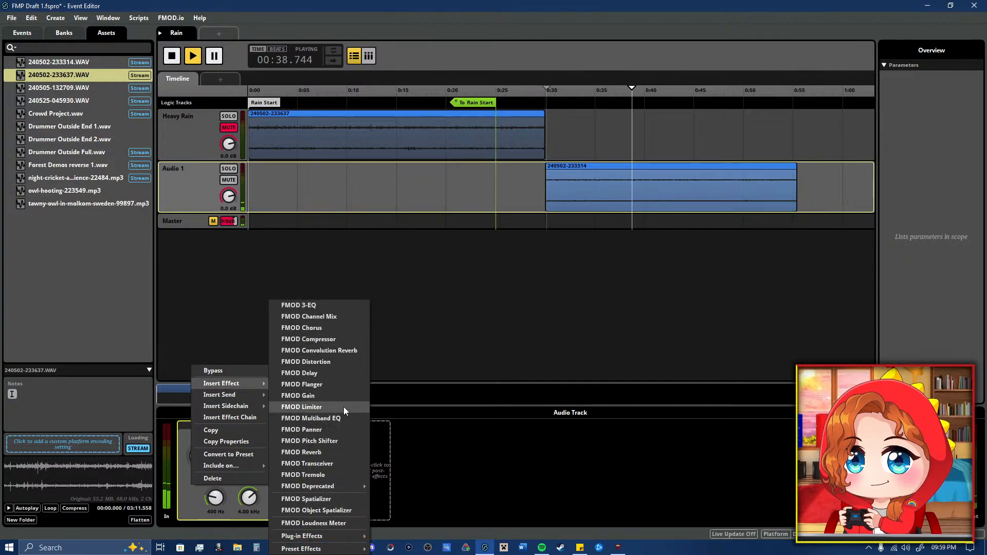
{"action": "left_click", "coordinate": [343, 451]}
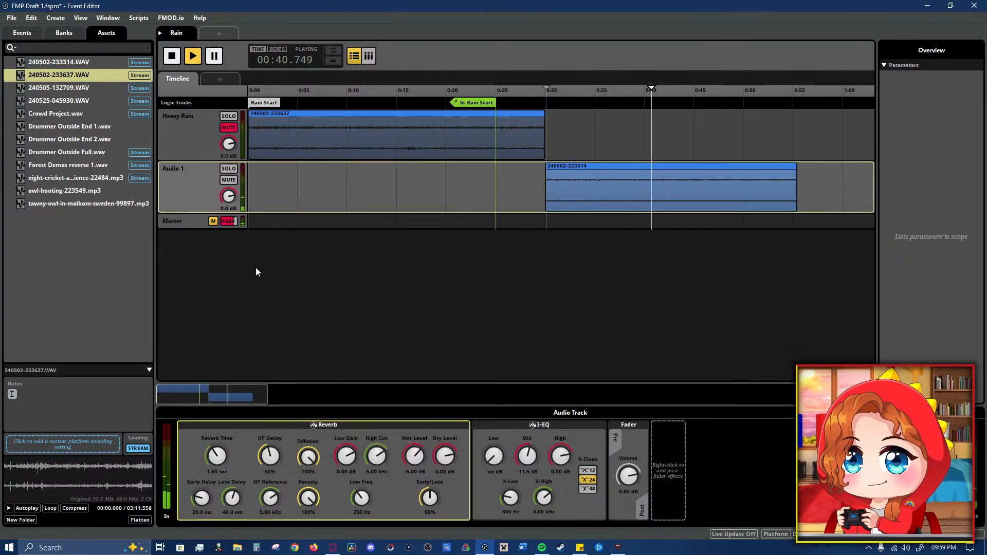
- Copy the properties of Heavy Rain's reverb and paste them onto the reverb on the Audio 1 track
{"action": "left_click", "coordinate": [199, 122]}
{"action": "right_click", "coordinate": [241, 443]}
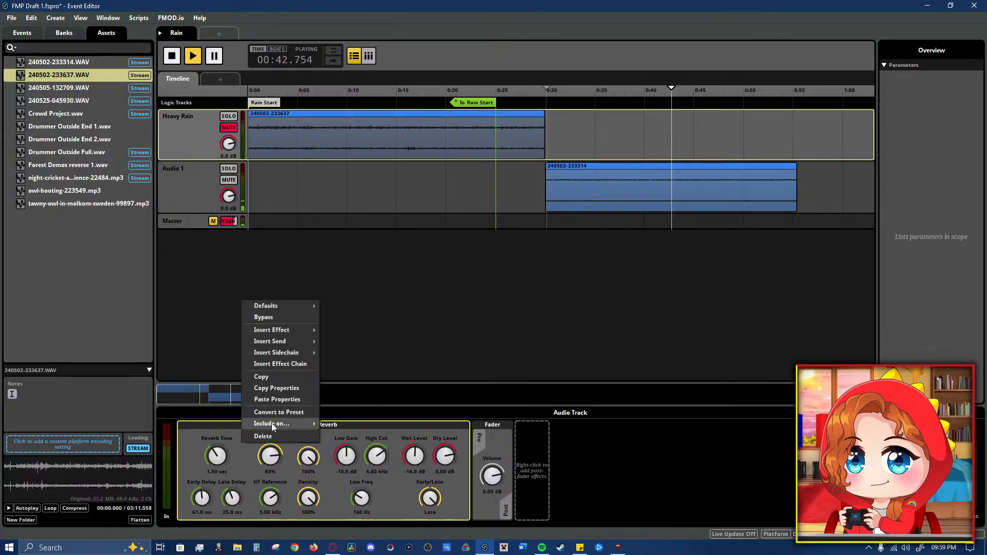
{"action": "left_click", "coordinate": [279, 376]}
{"action": "right_click", "coordinate": [193, 145]}
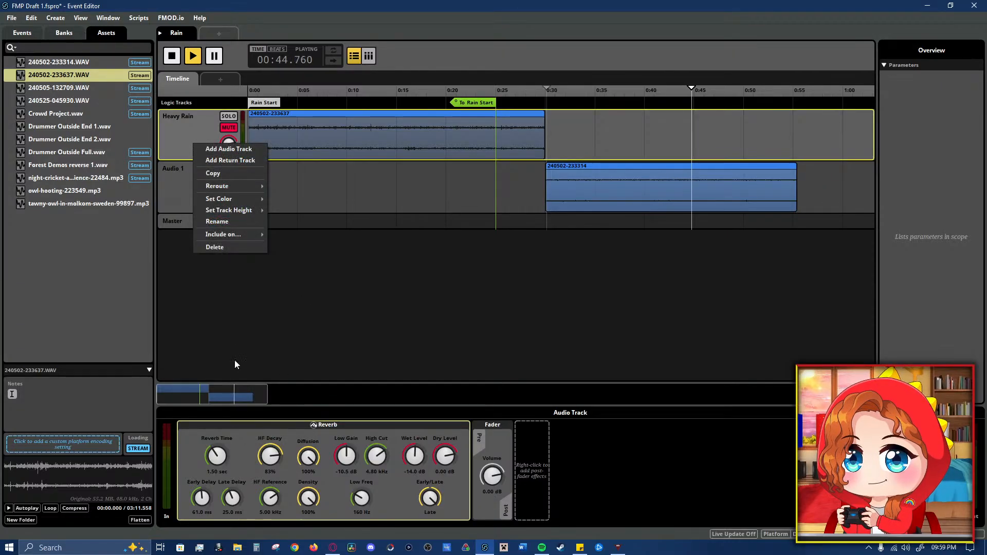
{"action": "right_click", "coordinate": [238, 442]}
{"action": "left_click", "coordinate": [292, 387]}
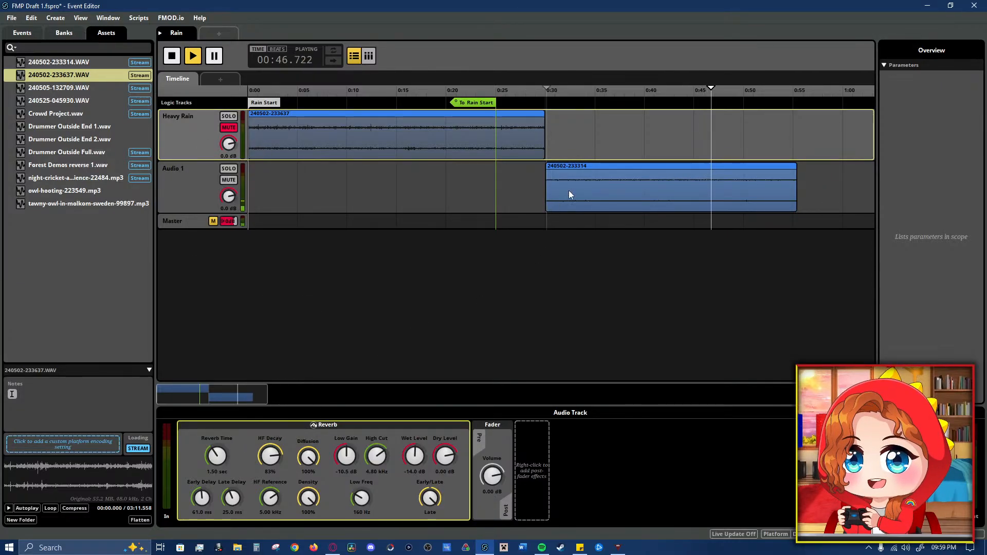
{"action": "left_click", "coordinate": [569, 192]}
{"action": "left_click", "coordinate": [190, 181]}
{"action": "right_click", "coordinate": [243, 448]}
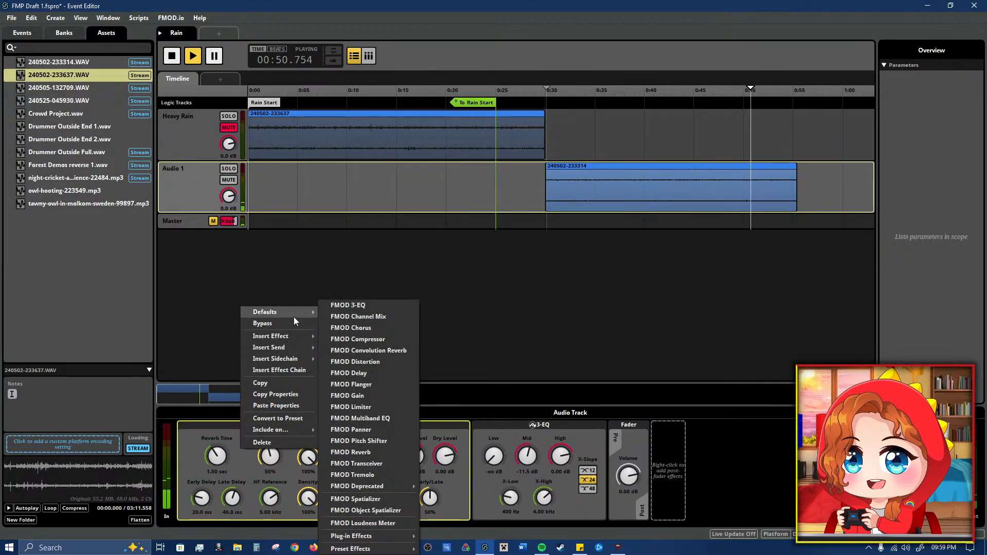
{"action": "mouse_move", "coordinate": [302, 348]}
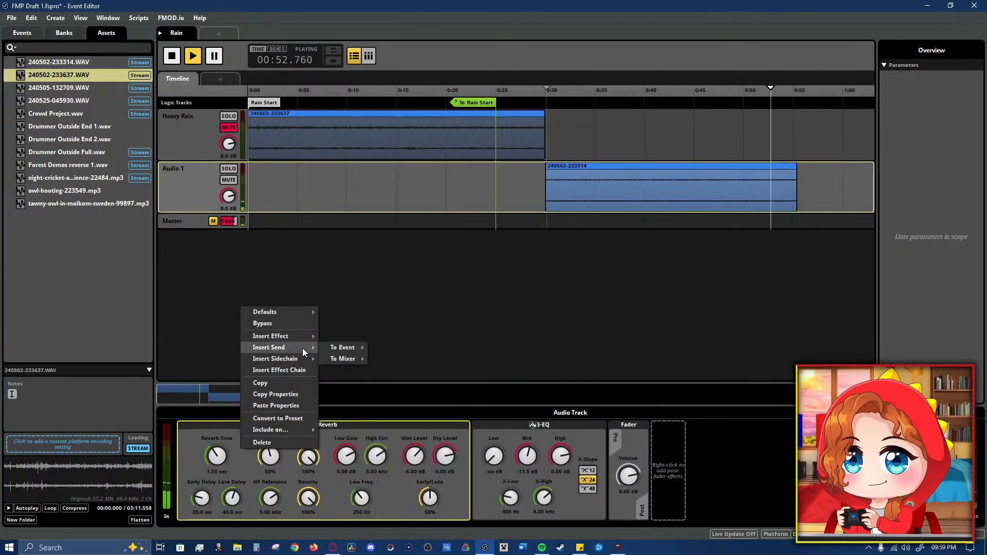
{"action": "left_click", "coordinate": [299, 405]}
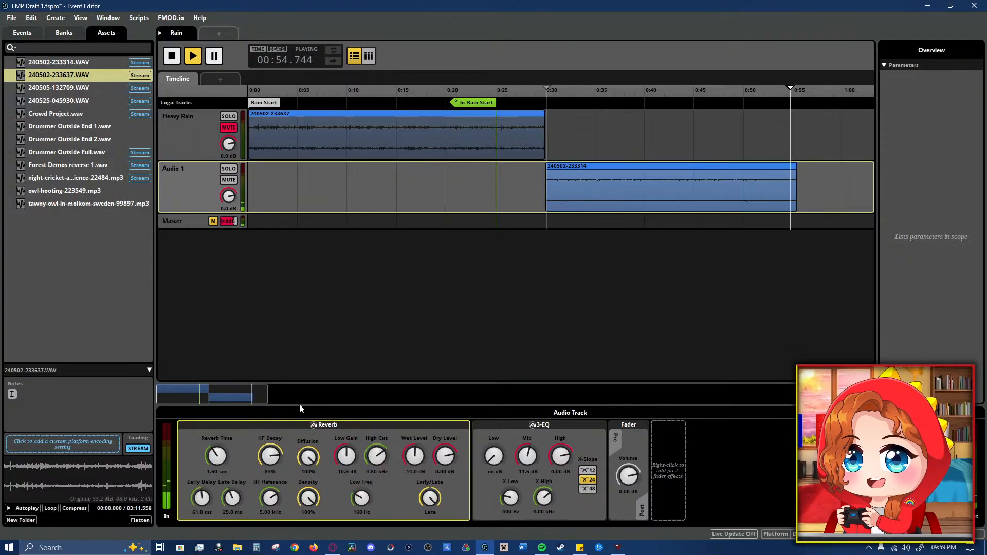
{"action": "key", "text": "space"}
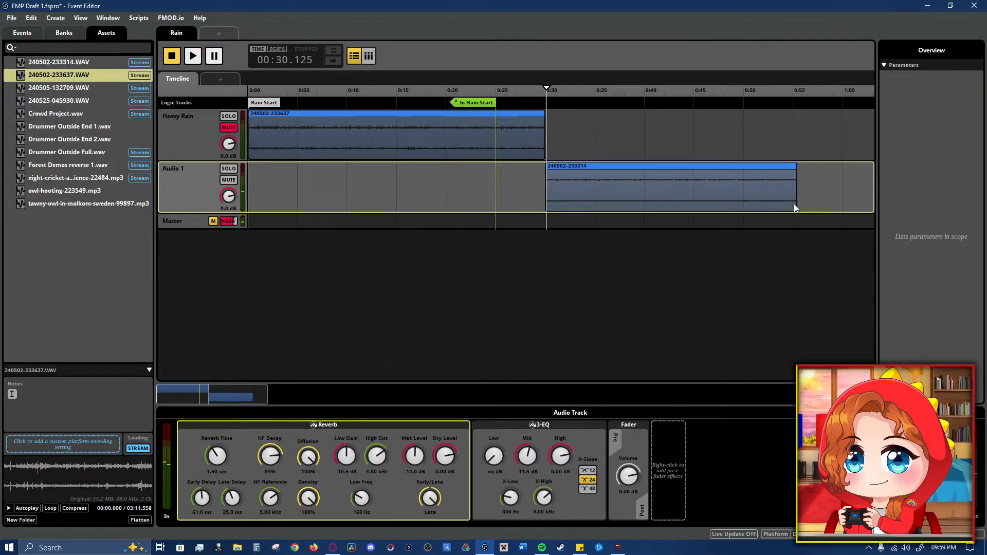
{"action": "left_click", "coordinate": [796, 194]}
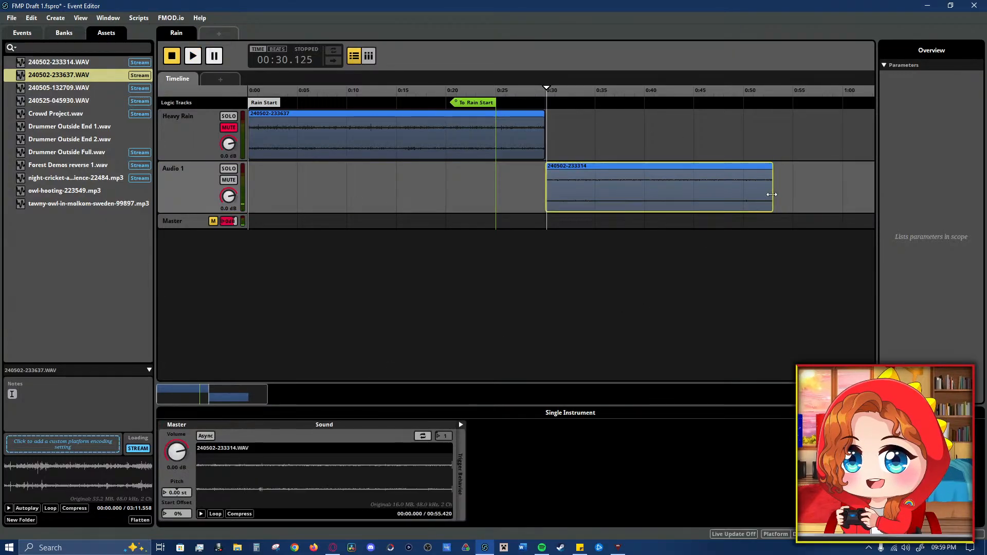
{"action": "key", "text": "space"}
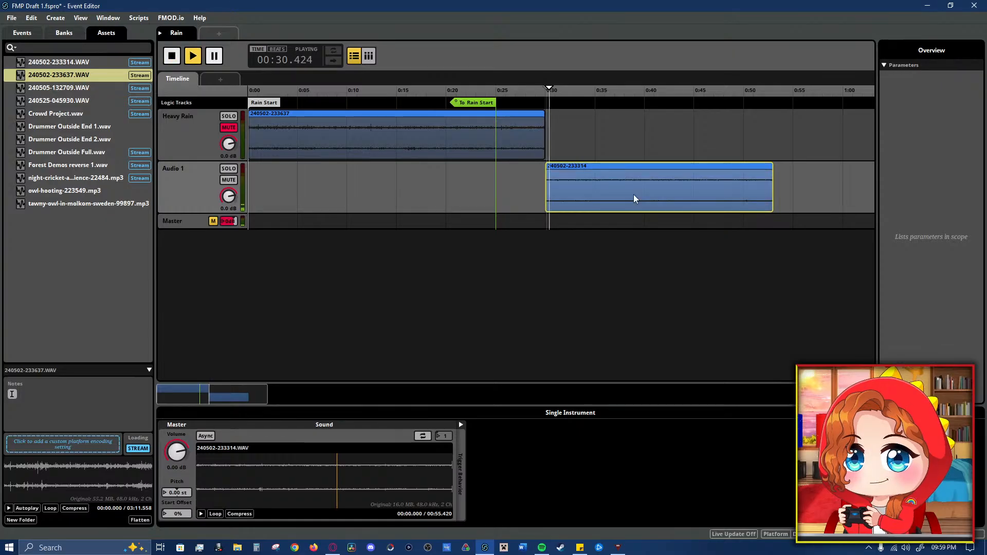
{"action": "left_click_drag", "start_coordinate": [642, 186], "coordinate": [339, 196]}
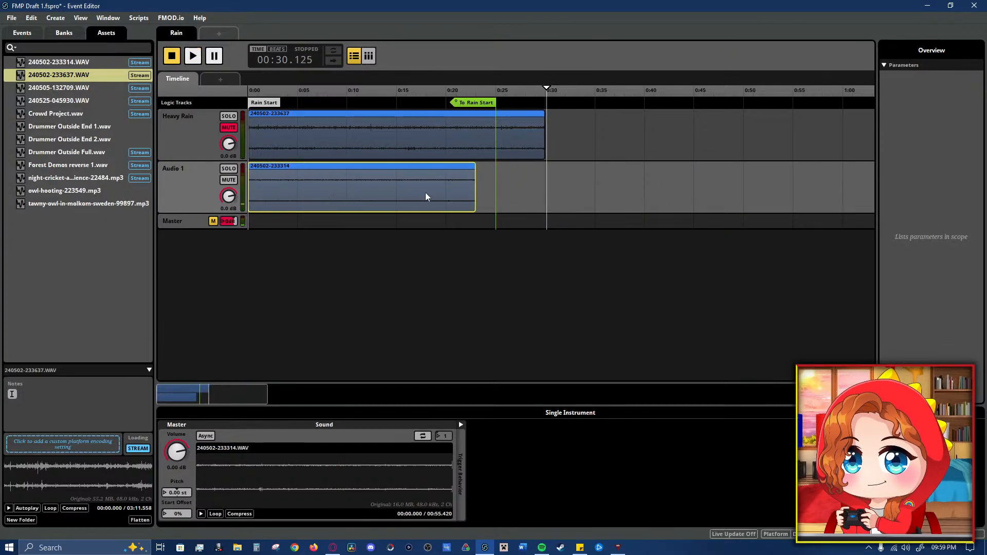
{"action": "mouse_move", "coordinate": [480, 190]}
{"action": "left_mouse_down"}
{"action": "mouse_move", "coordinate": [535, 192]}
{"action": "mouse_move", "coordinate": [491, 195]}
{"action": "left_mouse_up"}
{"action": "left_click_drag", "start_coordinate": [412, 189], "coordinate": [466, 187]}
{"action": "left_click_drag", "start_coordinate": [300, 193], "coordinate": [196, 193]}
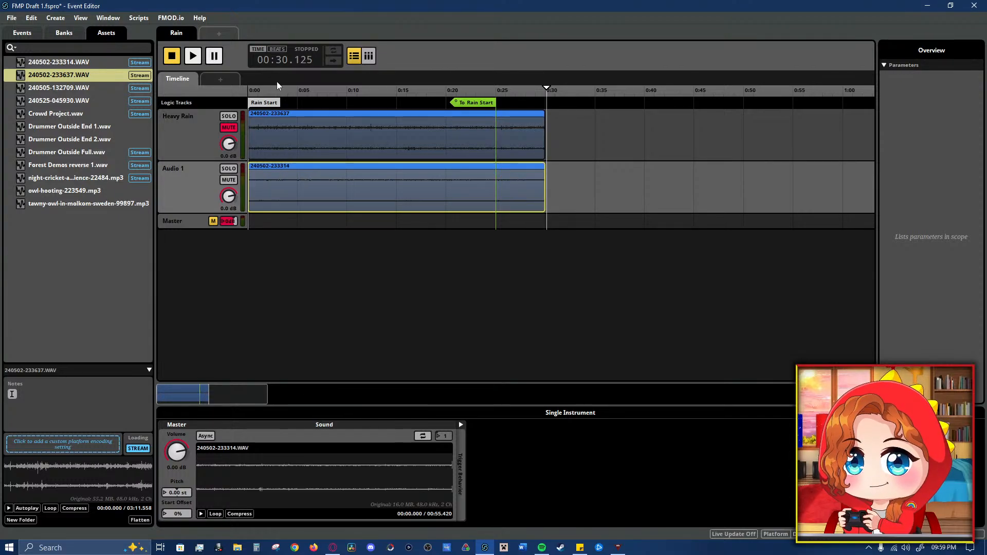
{"action": "key", "text": "space"}
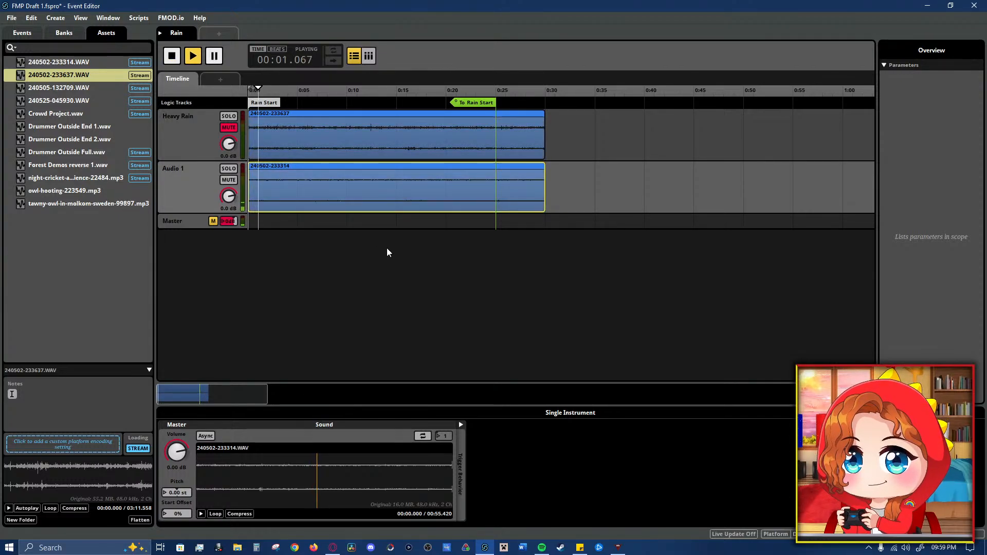
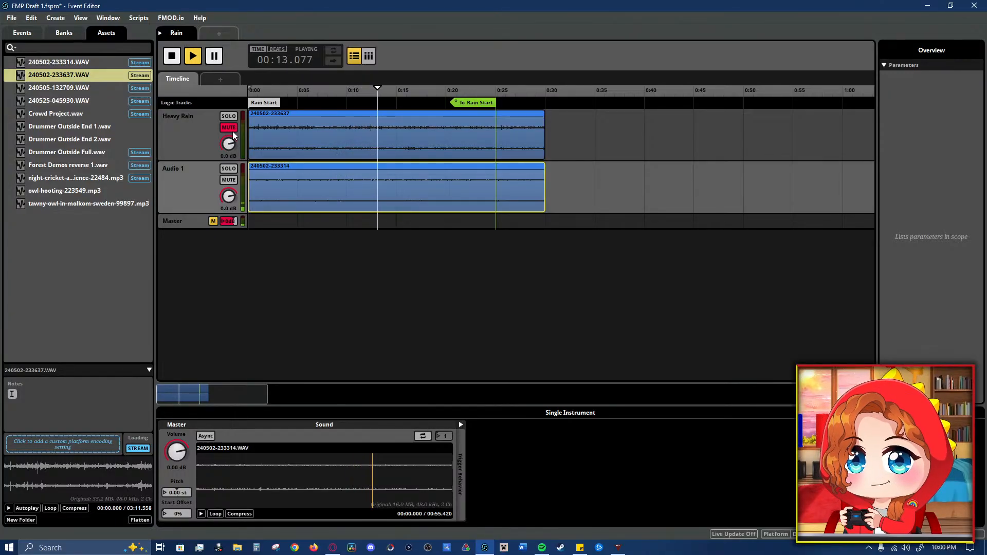
- Rename the Audio 1 track as Light Rain
{"action": "left_click_drag", "start_coordinate": [229, 197], "coordinate": [229, 196]}
{"action": "right_click", "coordinate": [190, 186]}
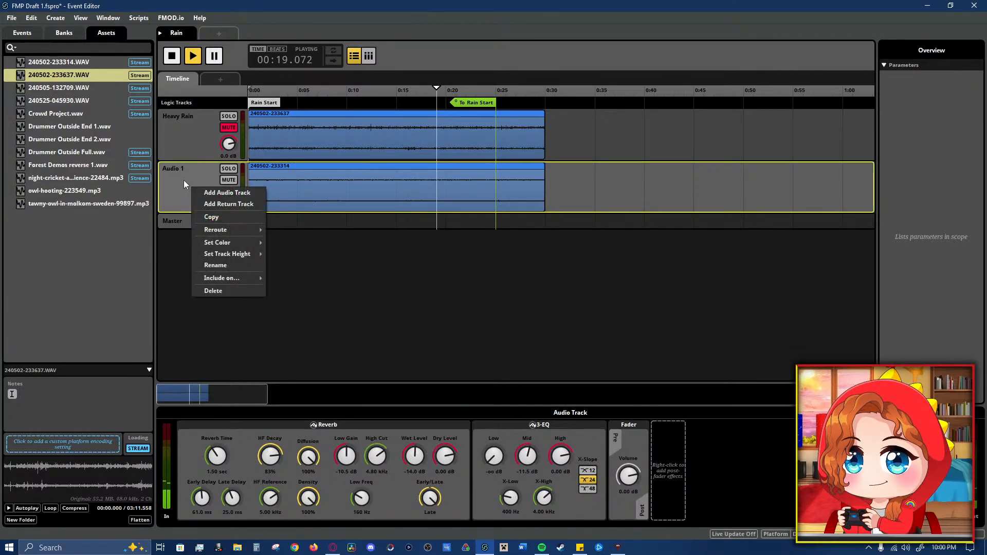
{"action": "left_click", "coordinate": [180, 173]}
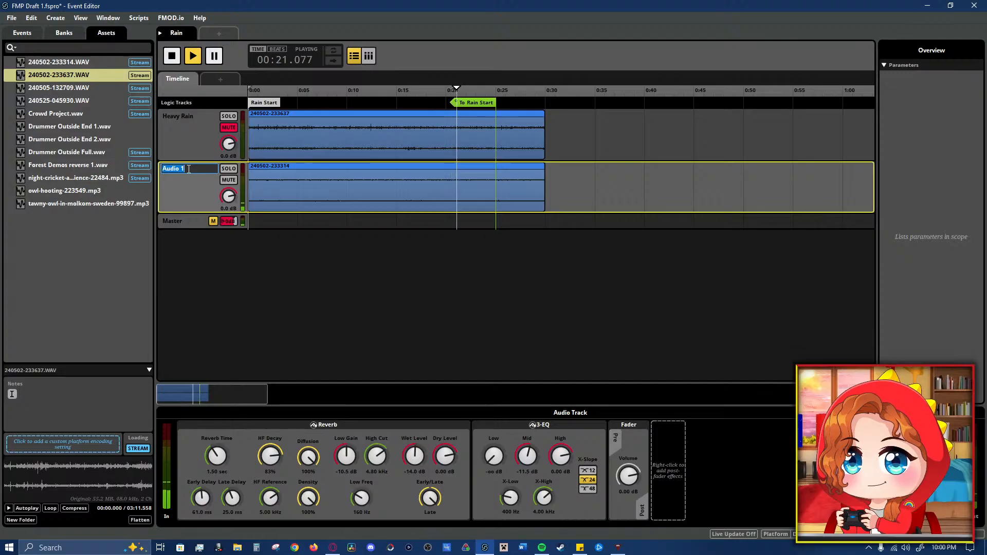
{"action": "type", "text": "Light Rain"}
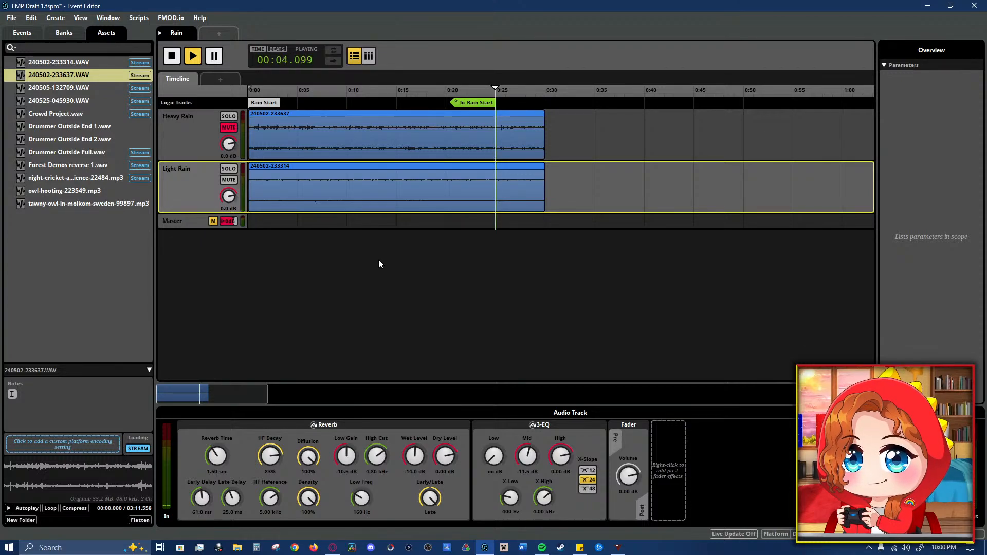
- Lengthen the To Rain Start transition region to about 5 seconds, crossfade Light Rain across it, and audition the loop from about 0:23
{"action": "double_click", "coordinate": [474, 103]}
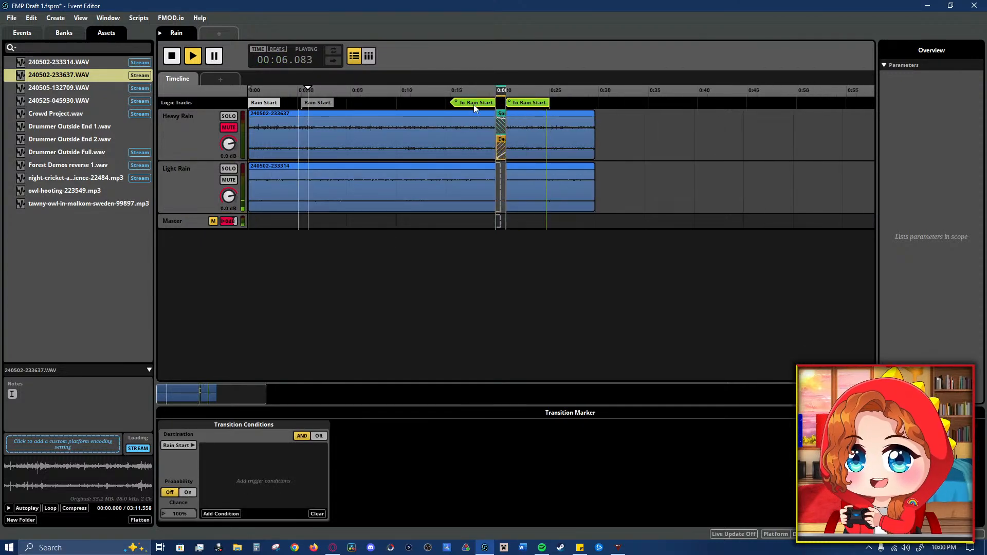
{"action": "mouse_move", "coordinate": [498, 177]}
{"action": "left_mouse_down"}
{"action": "mouse_move", "coordinate": [545, 183]}
{"action": "mouse_move", "coordinate": [496, 196]}
{"action": "left_mouse_up"}
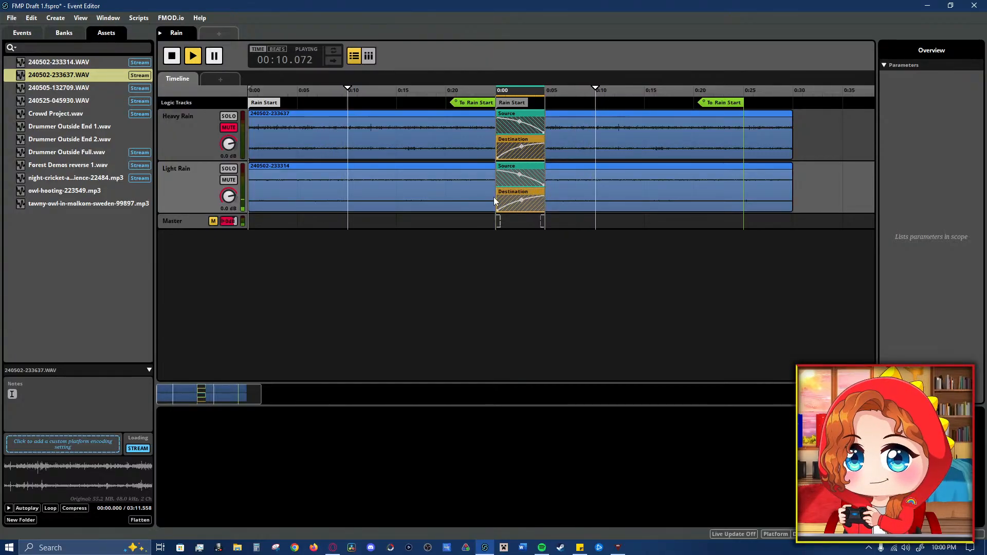
{"action": "left_click", "coordinate": [478, 91]}
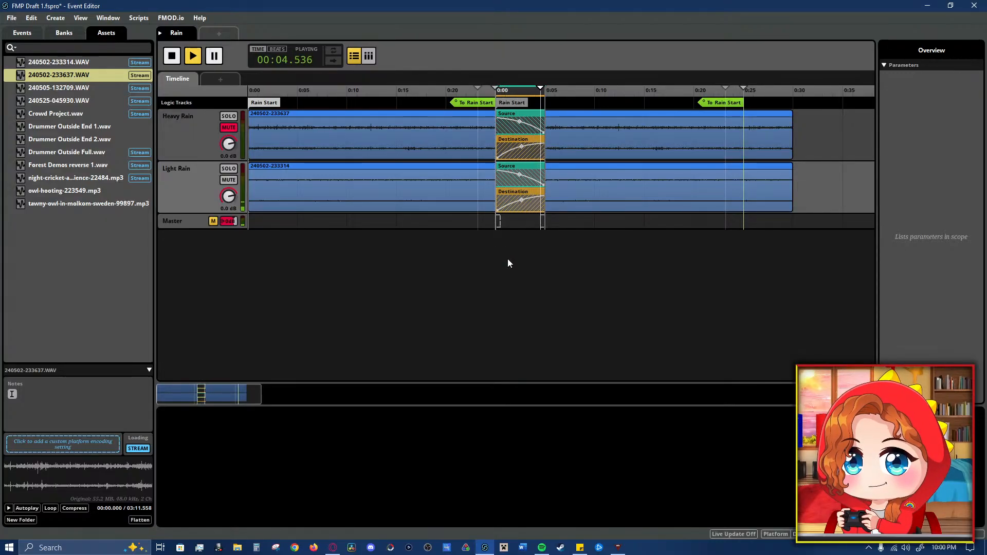
{"action": "double_click", "coordinate": [470, 102]}
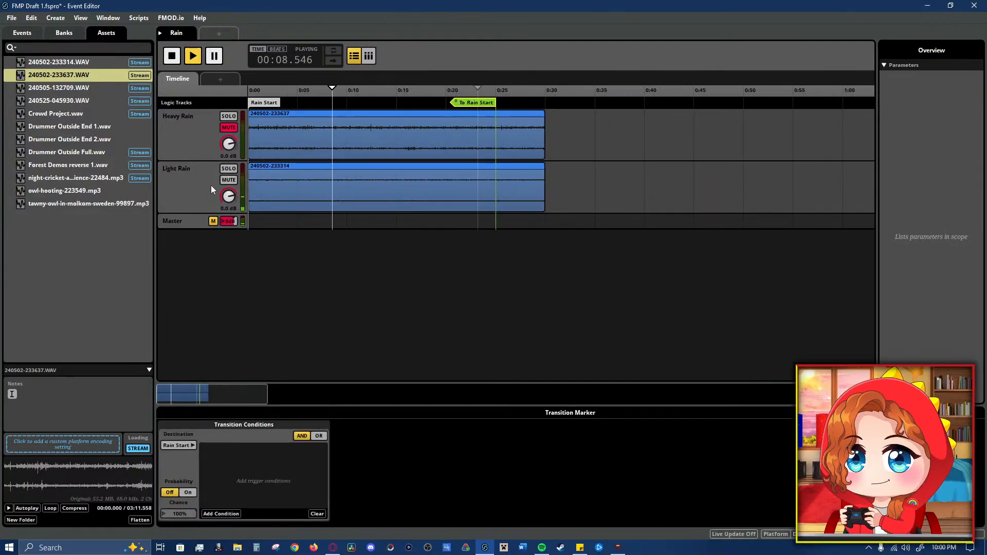
{"action": "key", "text": "space"}
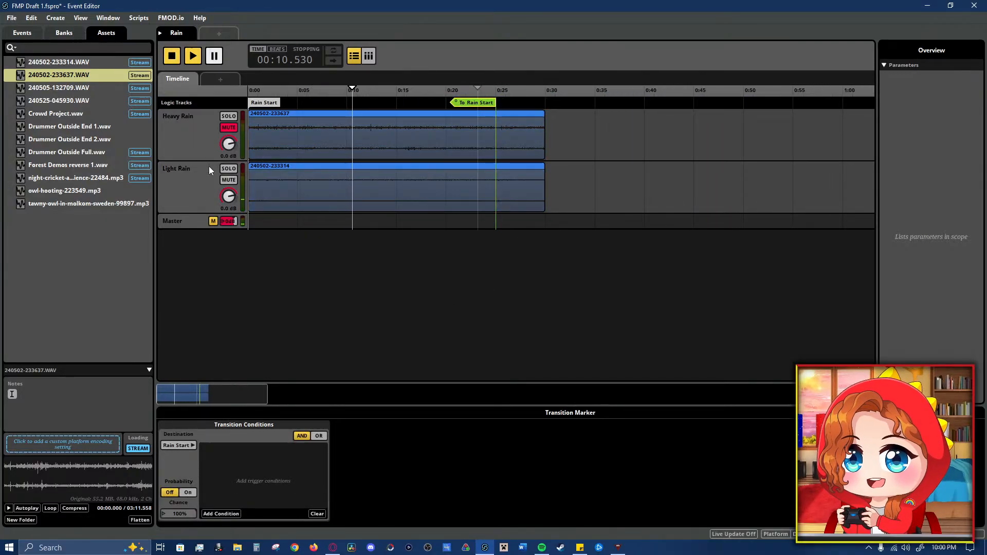
- Add a parameter sheet for a new continuous, local parameter named Rain Intensity, ranging from 0 to 1
{"action": "mouse_move", "coordinate": [247, 104]}
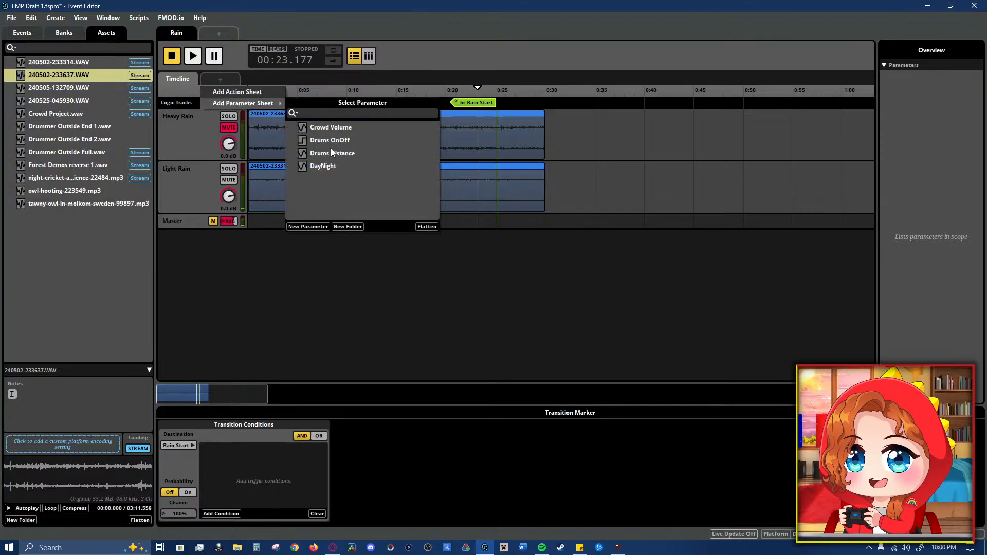
{"action": "left_click", "coordinate": [308, 226]}
{"action": "type", "text": "R"}
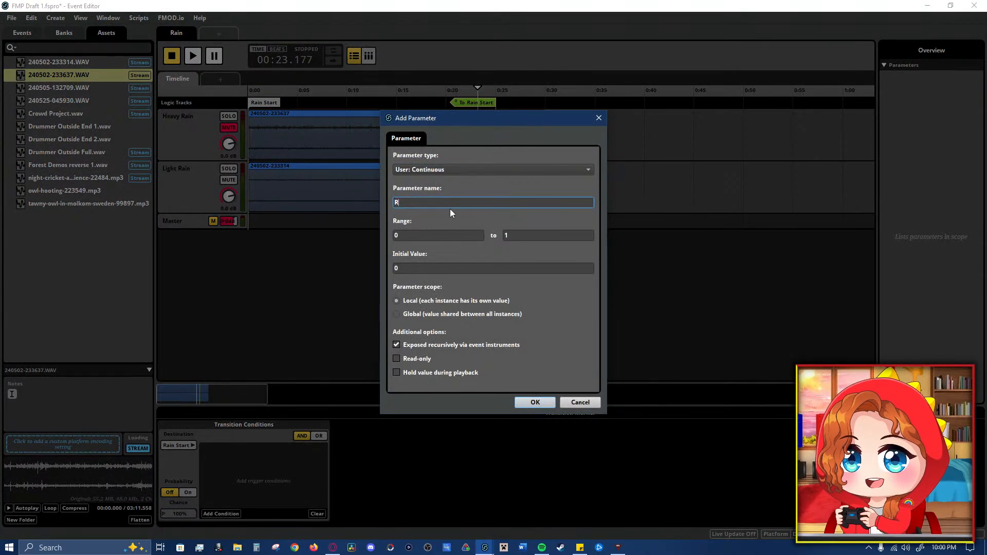
{"action": "type", "text": "ain Intensity"}
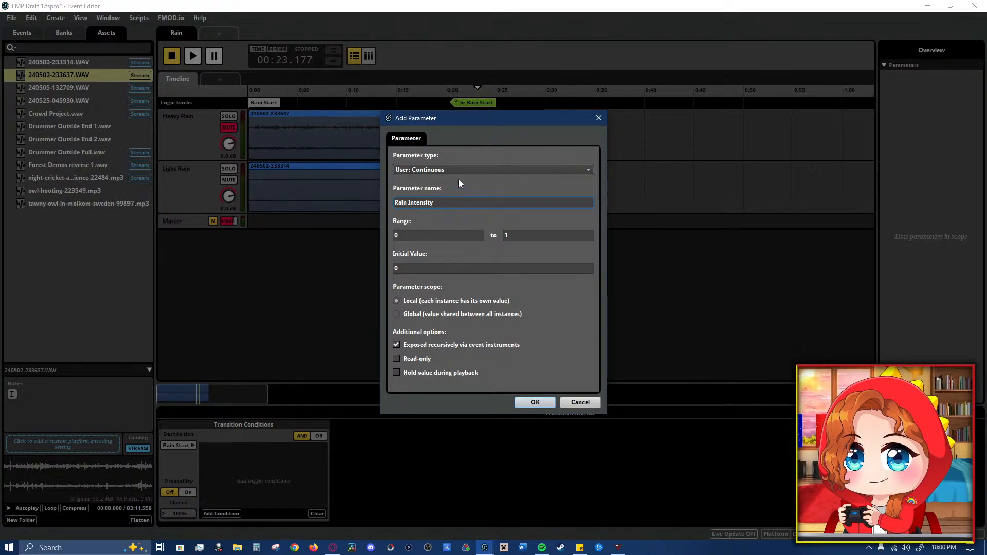
{"action": "left_click", "coordinate": [544, 405]}
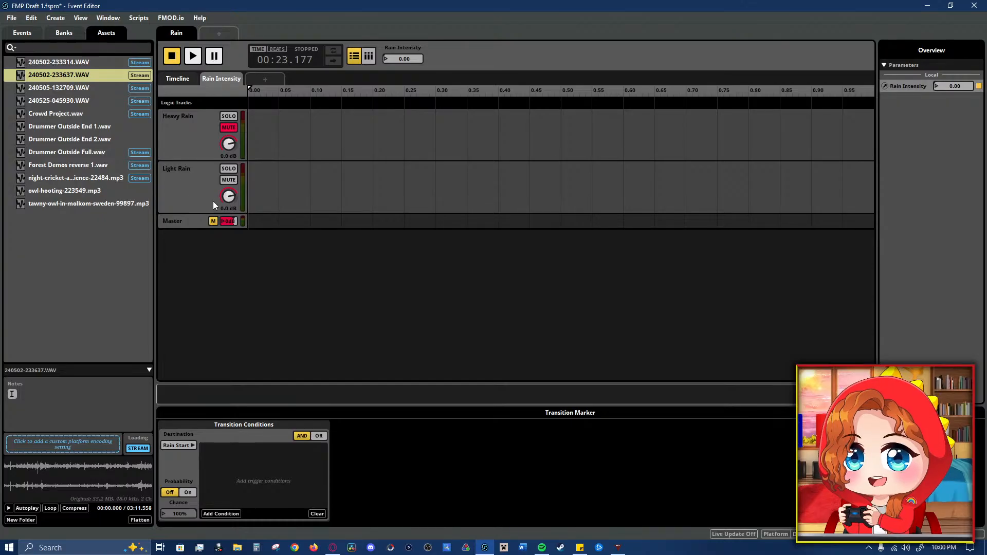
- Automate Light Rain's volume against Rain Intensity, falling from 0.00 dB at 0 to -oo dB at the maximum
{"action": "right_click", "coordinate": [226, 196]}
{"action": "left_click", "coordinate": [251, 201]}
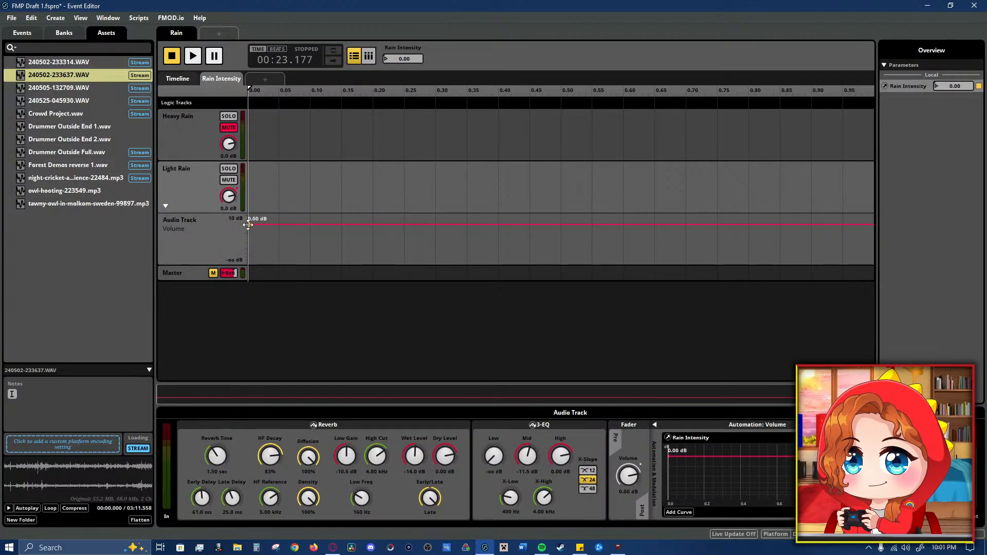
{"action": "left_click_drag", "start_coordinate": [827, 225], "coordinate": [872, 263]}
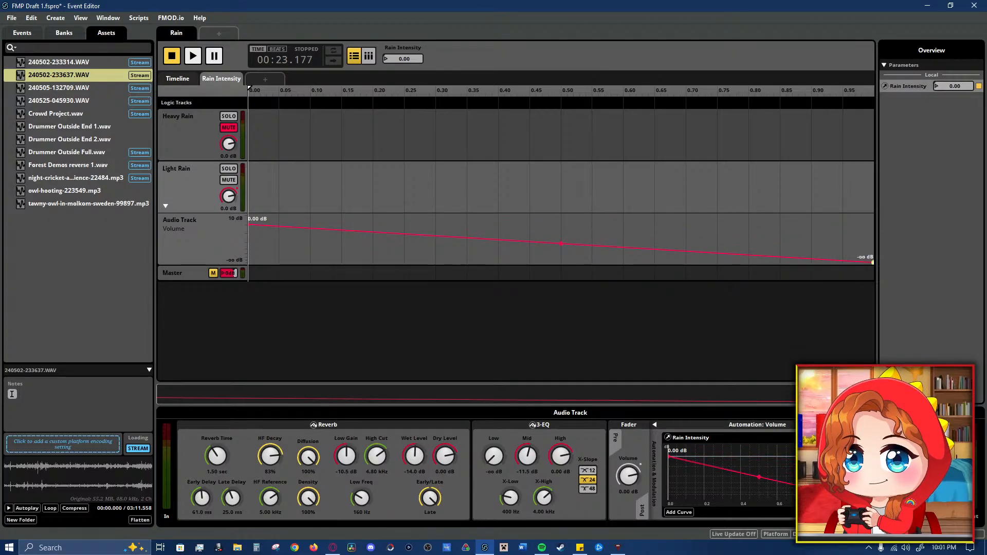
- Automate Heavy Rain's volume against Rain Intensity, rising from -oo dB at 0 to 0.00 dB at the maximum
{"action": "left_click", "coordinate": [165, 207]}
{"action": "right_click", "coordinate": [230, 145]}
{"action": "left_click", "coordinate": [257, 156]}
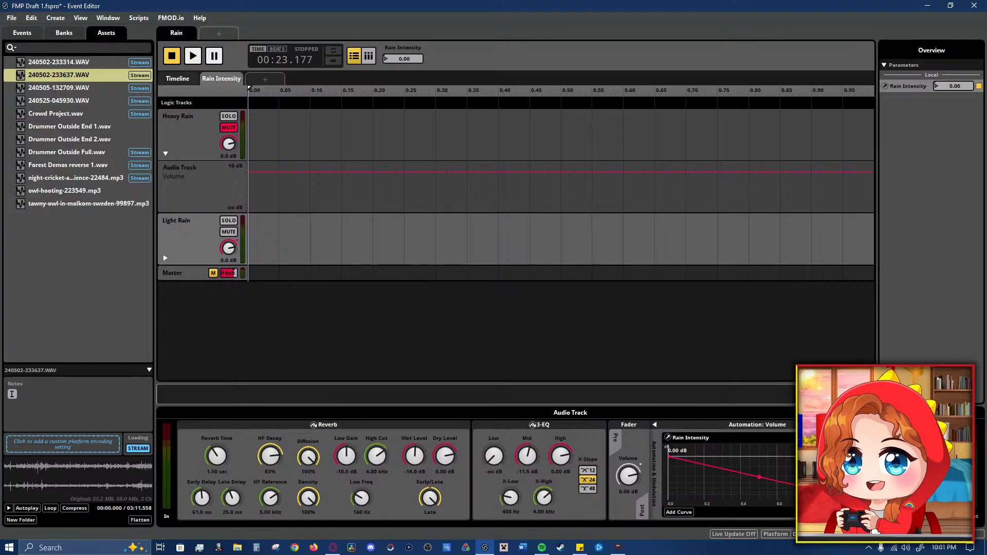
{"action": "left_click_drag", "start_coordinate": [248, 172], "coordinate": [872, 172]}
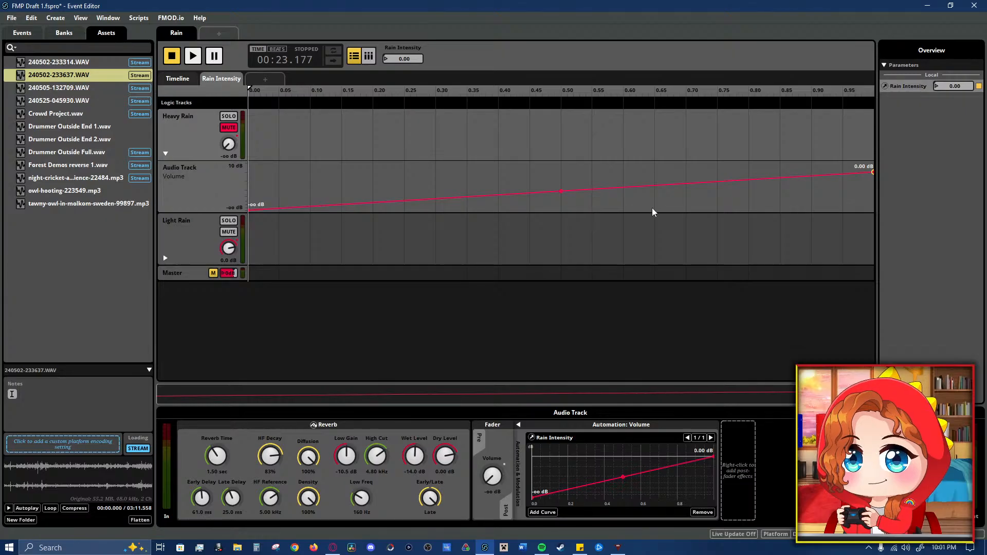
- Enable asymmetric seek speed for the Rain Intensity parameter, with 0.50/s ascending and 0.50/s descending
{"action": "left_click", "coordinate": [886, 90]}
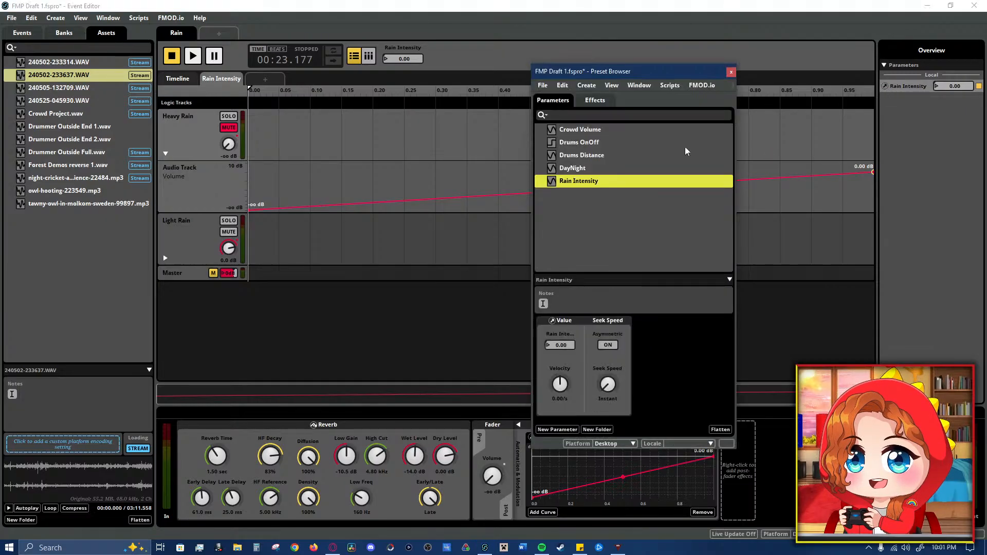
{"action": "left_click", "coordinate": [608, 345]}
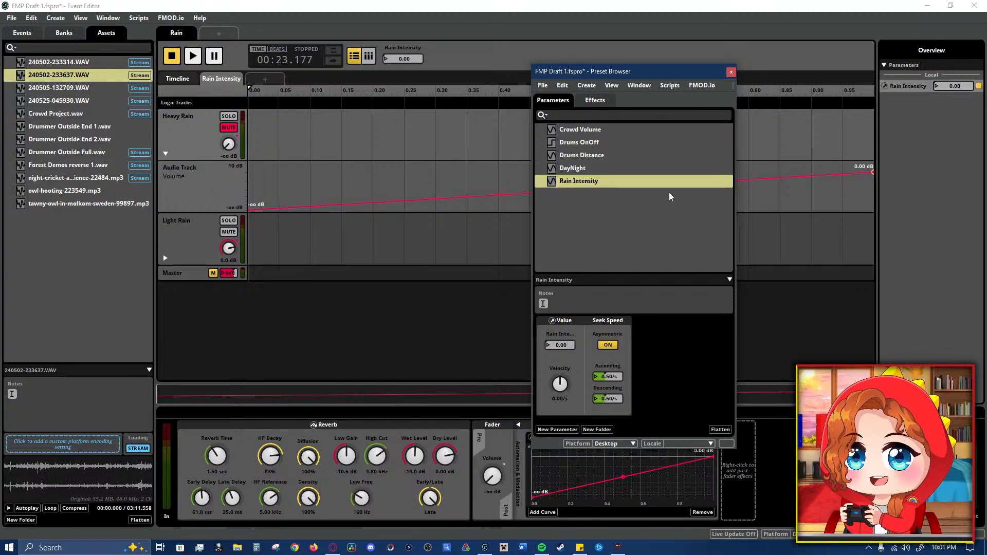
{"action": "left_click", "coordinate": [731, 73]}
- Play the event in the timeline view and raise Rain Intensity to 1.00
{"action": "key", "text": "space"}
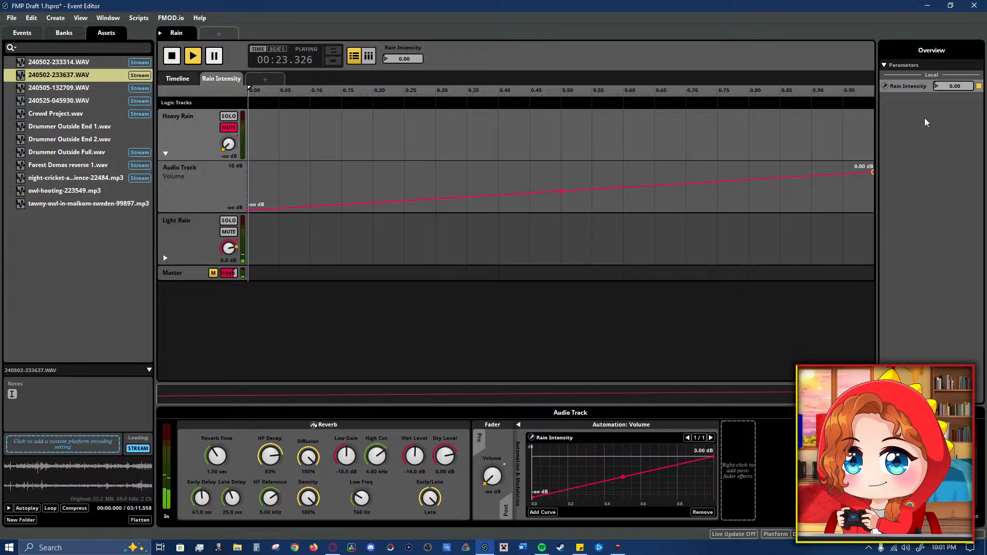
{"action": "left_click", "coordinate": [165, 154]}
{"action": "left_click", "coordinate": [188, 80]}
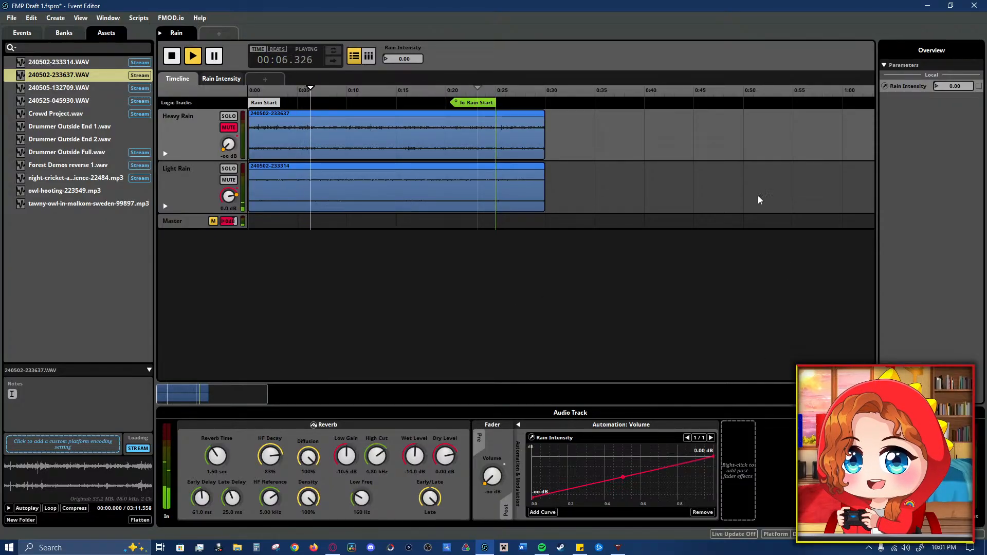
{"action": "left_click_drag", "start_coordinate": [955, 86], "coordinate": [955, 88]}
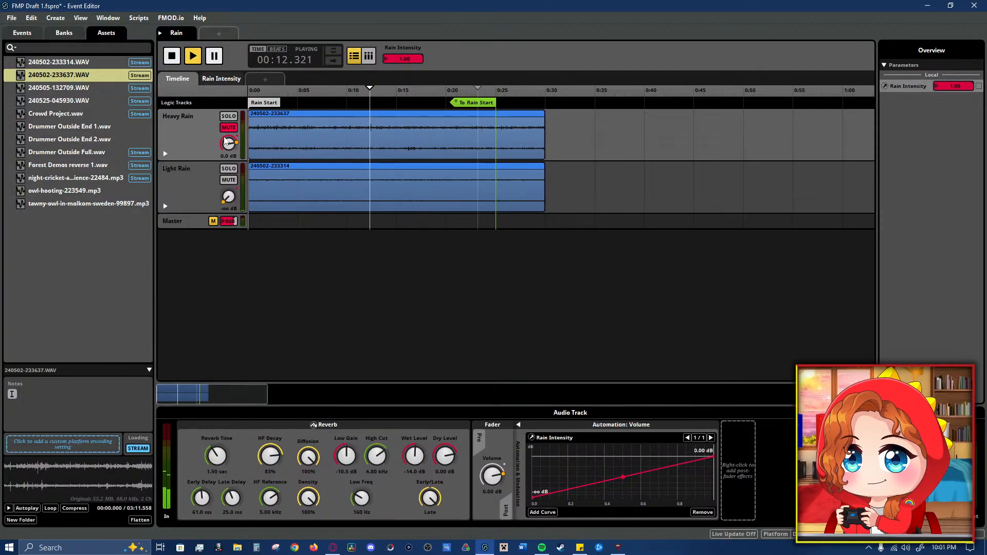
- Unmute the Heavy Rain track and audition the crossfade with Rain Intensity at 0.00 and back at 1.00
{"action": "left_click", "coordinate": [221, 79]}
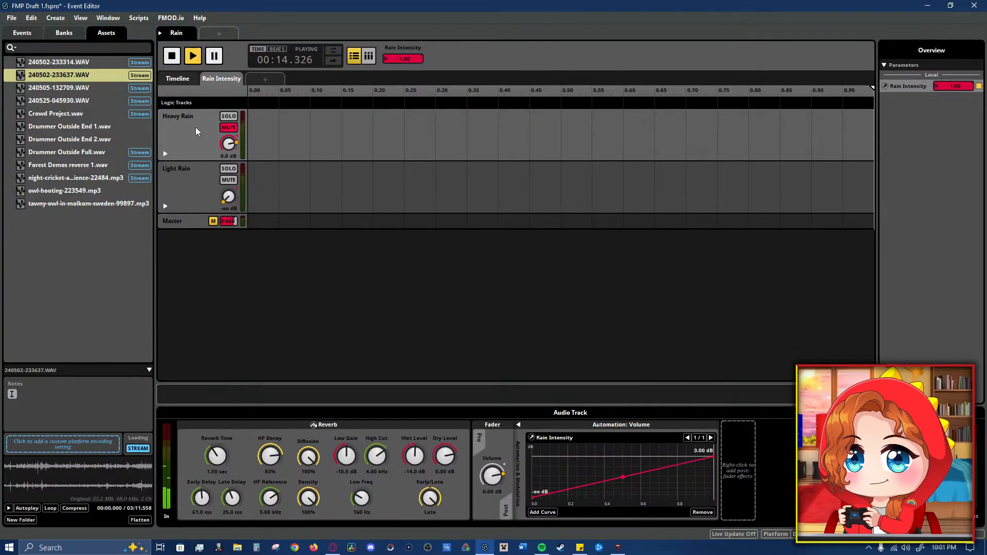
{"action": "left_click", "coordinate": [179, 80]}
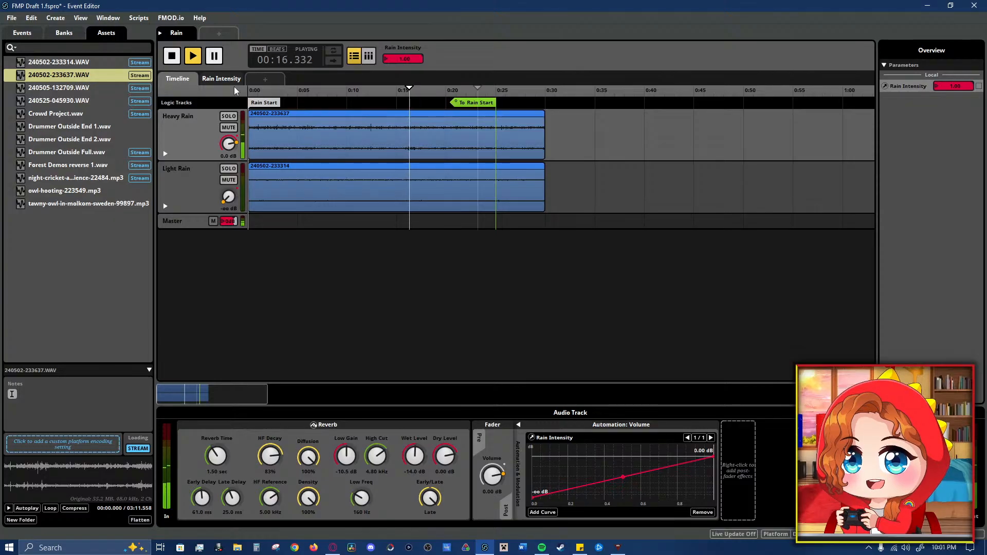
{"action": "left_click_drag", "start_coordinate": [954, 87], "coordinate": [956, 109]}
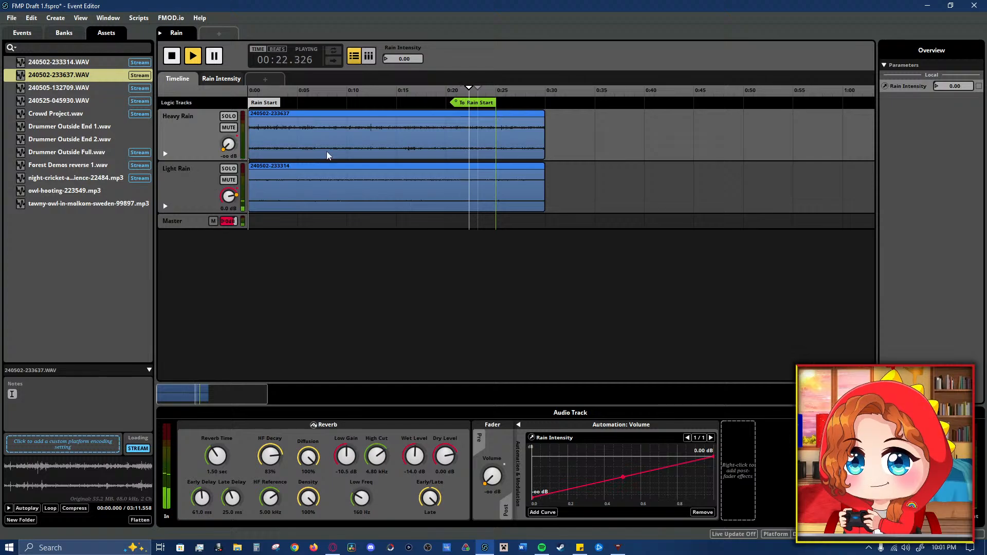
{"action": "left_click", "coordinate": [221, 78]}
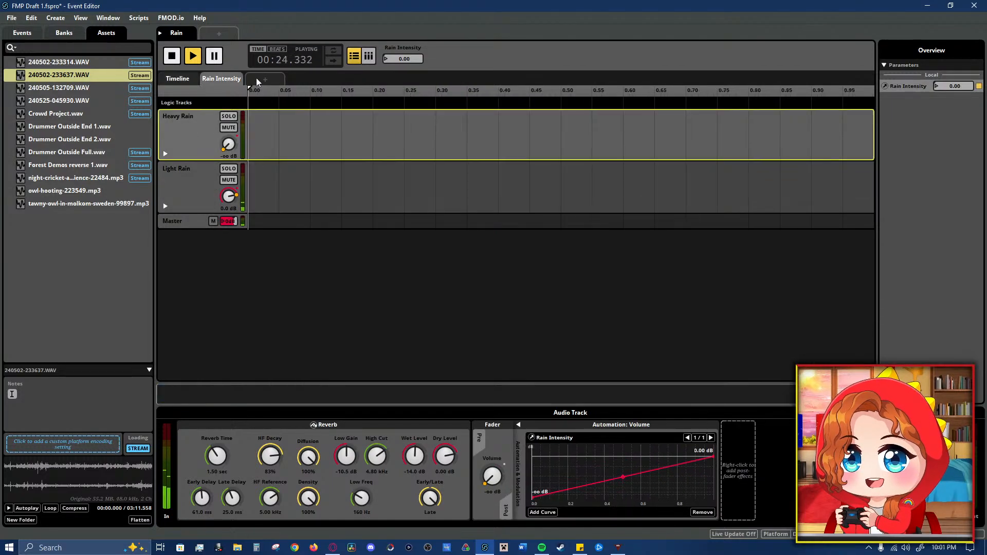
{"action": "left_click_drag", "start_coordinate": [950, 87], "coordinate": [951, 41]}
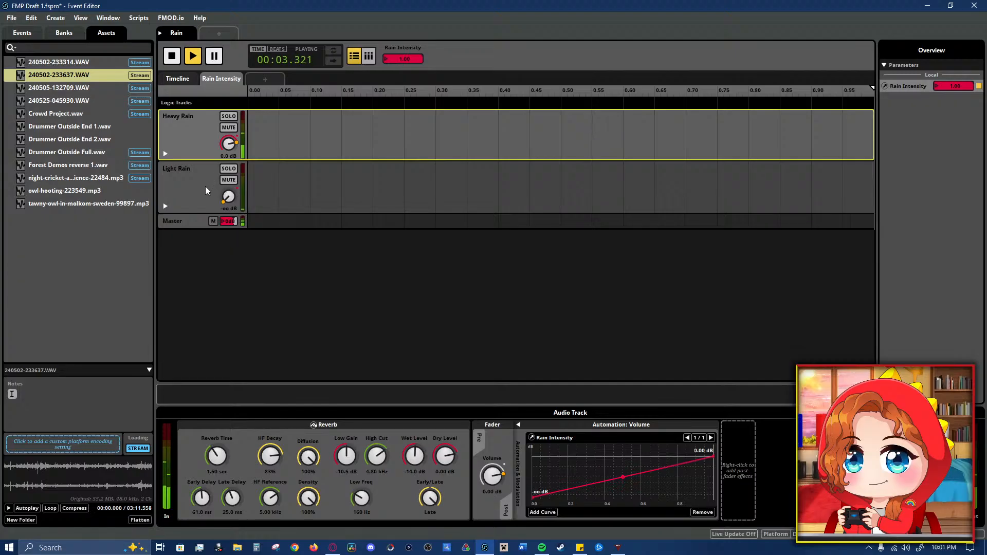
- Bow Light Rain's volume curve upward at its 0.50 midpoint and audition it by sweeping Rain Intensity between 1.00 and 0.00
{"action": "left_click", "coordinate": [165, 206]}
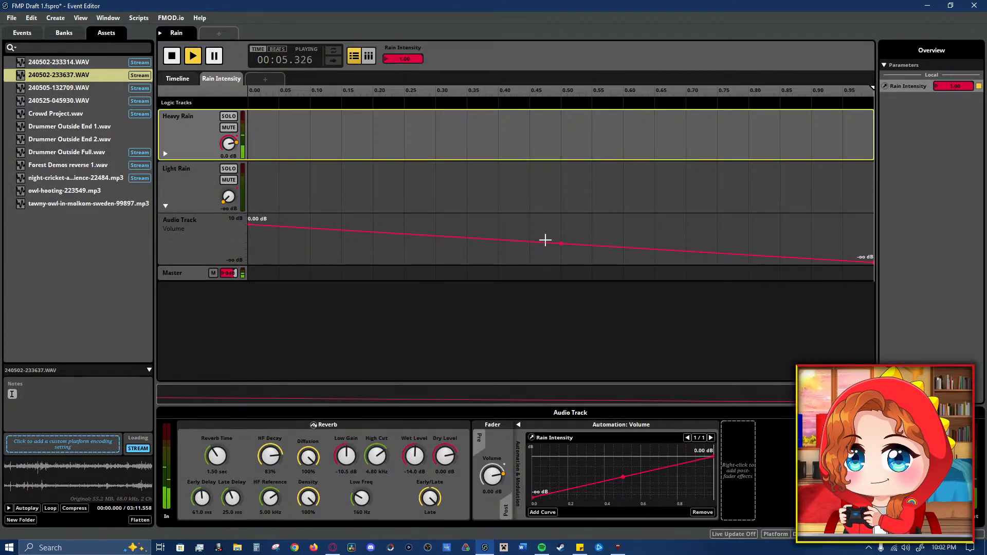
{"action": "left_click_drag", "start_coordinate": [562, 243], "coordinate": [561, 232]}
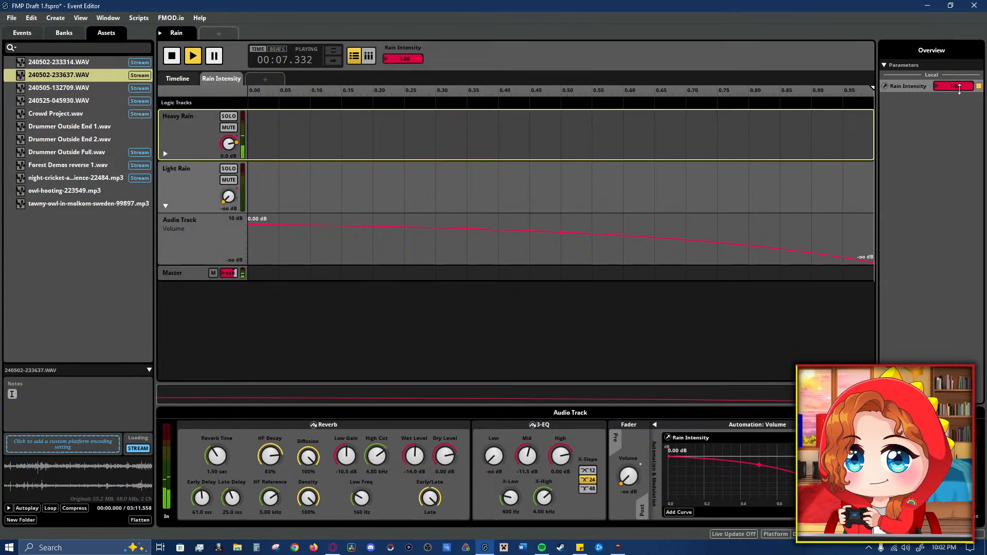
{"action": "left_click_drag", "start_coordinate": [959, 89], "coordinate": [960, 198]}
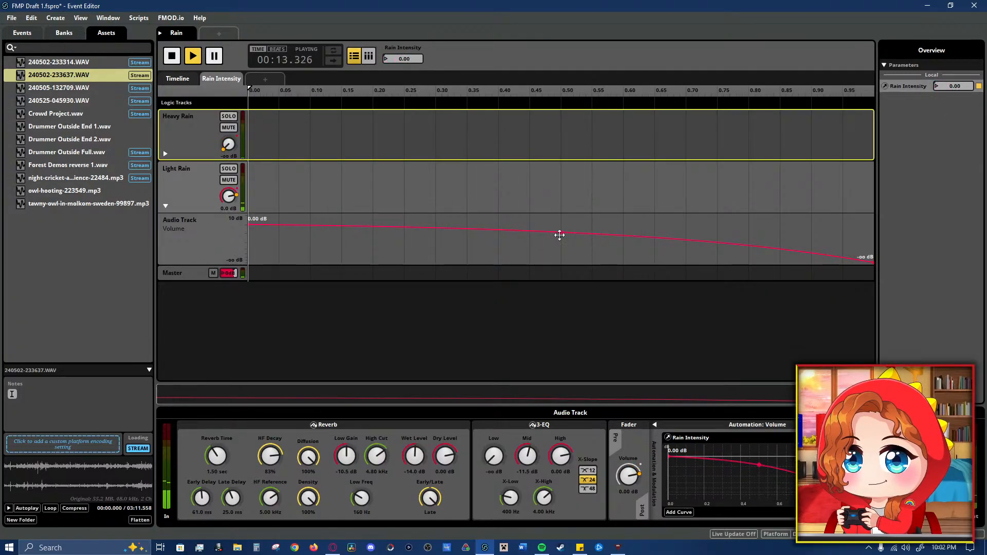
{"action": "left_click_drag", "start_coordinate": [559, 235], "coordinate": [561, 228]}
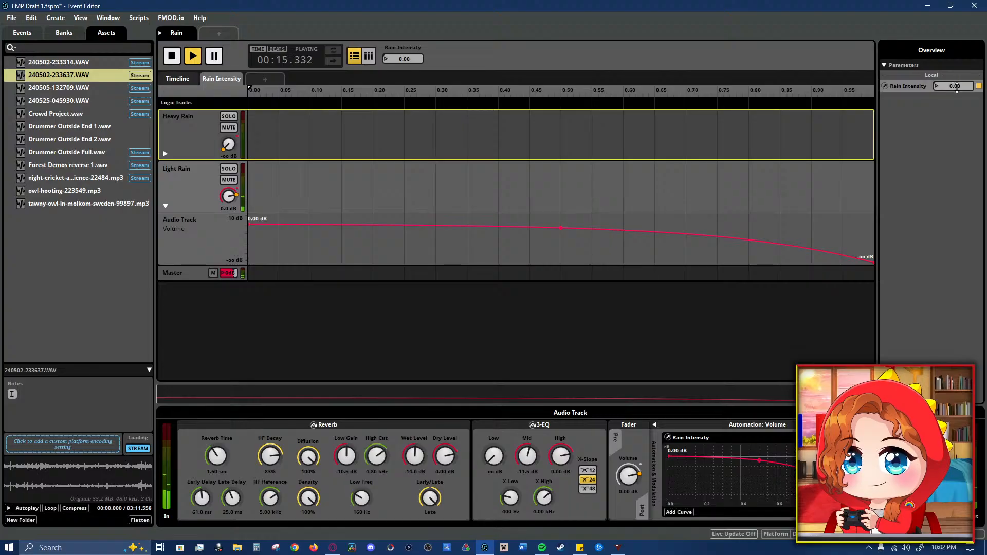
{"action": "left_click_drag", "start_coordinate": [957, 87], "coordinate": [957, 10]}
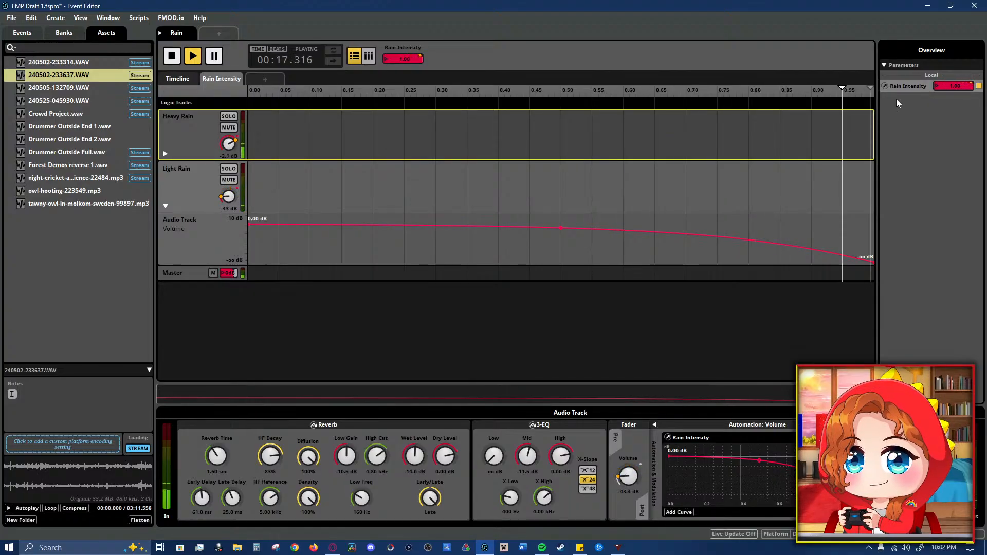
- Bend Heavy Rain's volume curve slightly downward at its 0.50 midpoint and audition it by sweeping Rain Intensity between 1.00 and 0.00
{"action": "left_click", "coordinate": [166, 155]}
{"action": "left_click_drag", "start_coordinate": [561, 191], "coordinate": [561, 202]}
{"action": "left_click_drag", "start_coordinate": [966, 85], "coordinate": [962, 10]}
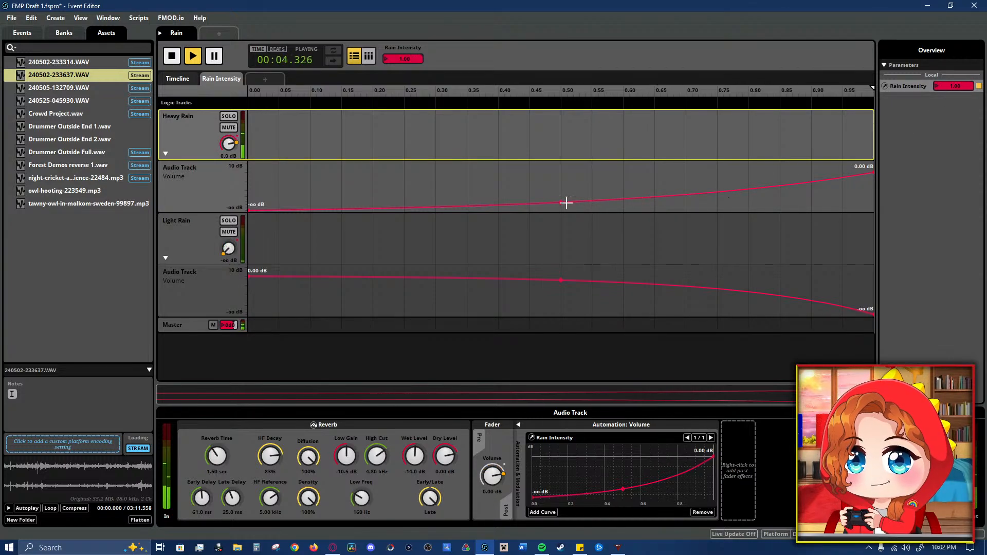
{"action": "left_click_drag", "start_coordinate": [561, 203], "coordinate": [561, 198]}
{"action": "left_click_drag", "start_coordinate": [964, 86], "coordinate": [961, 128]}
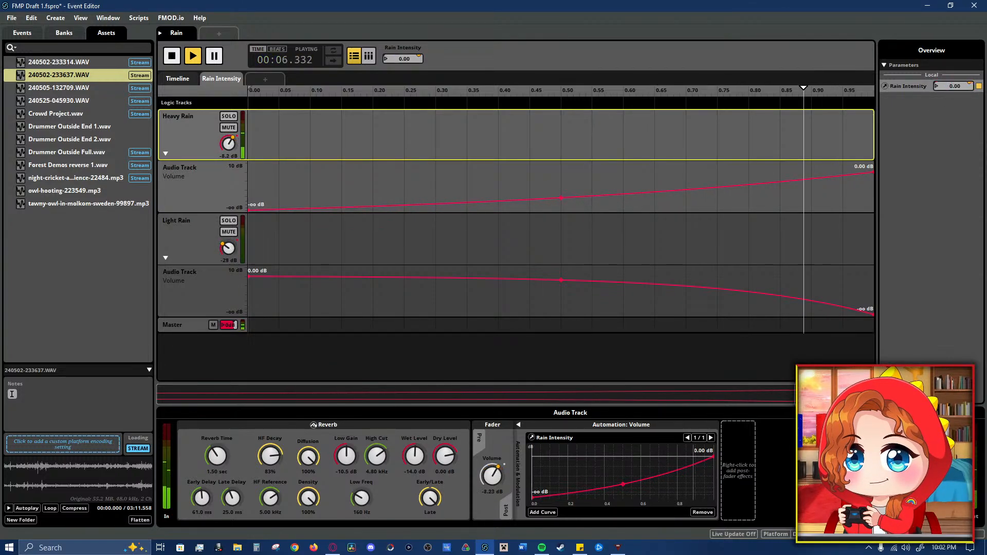
- Nudge the midpoint of Light Rain's volume curve slightly higher
{"action": "left_click", "coordinate": [561, 278]}
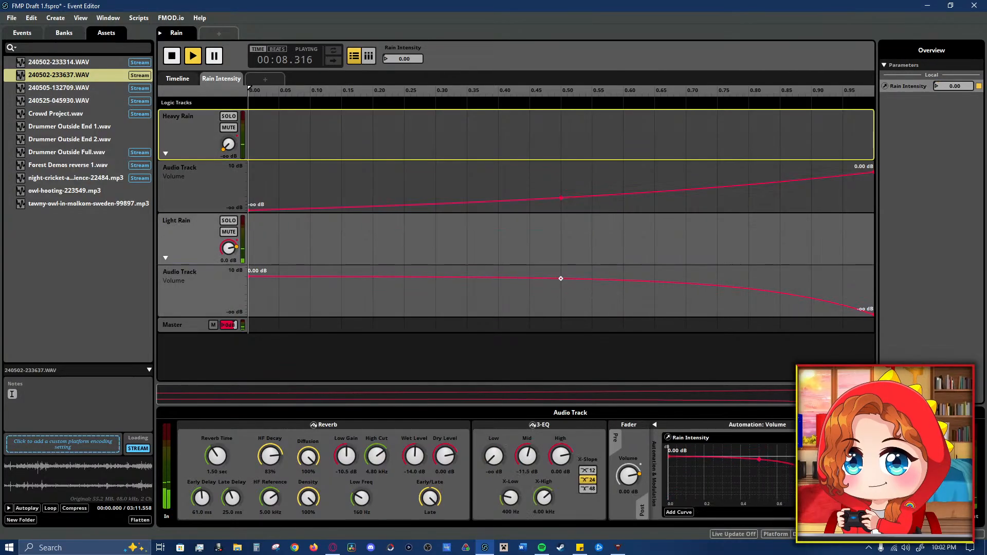
{"action": "left_click", "coordinate": [957, 47]}
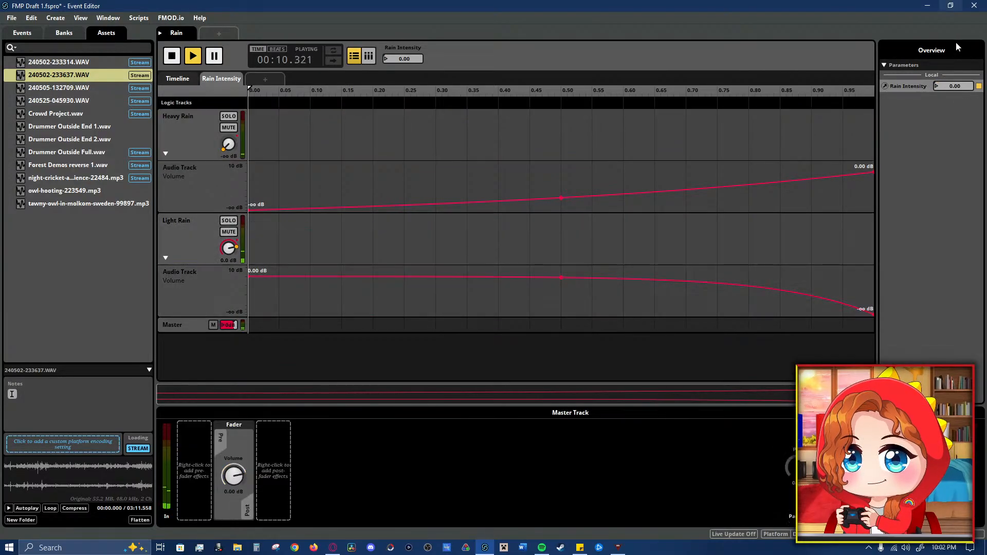
- Add a point at about 0.53 on Heavy Rain's volume curve, raise it to -27.0 dB and bend the segment after it upward
{"action": "left_click_drag", "start_coordinate": [966, 88], "coordinate": [964, 42]}
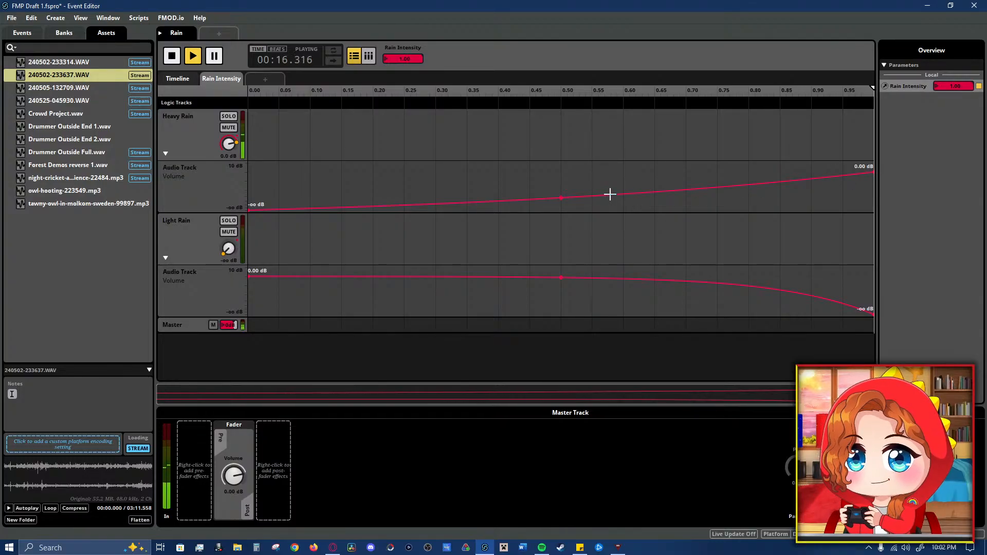
{"action": "left_click", "coordinate": [583, 196]}
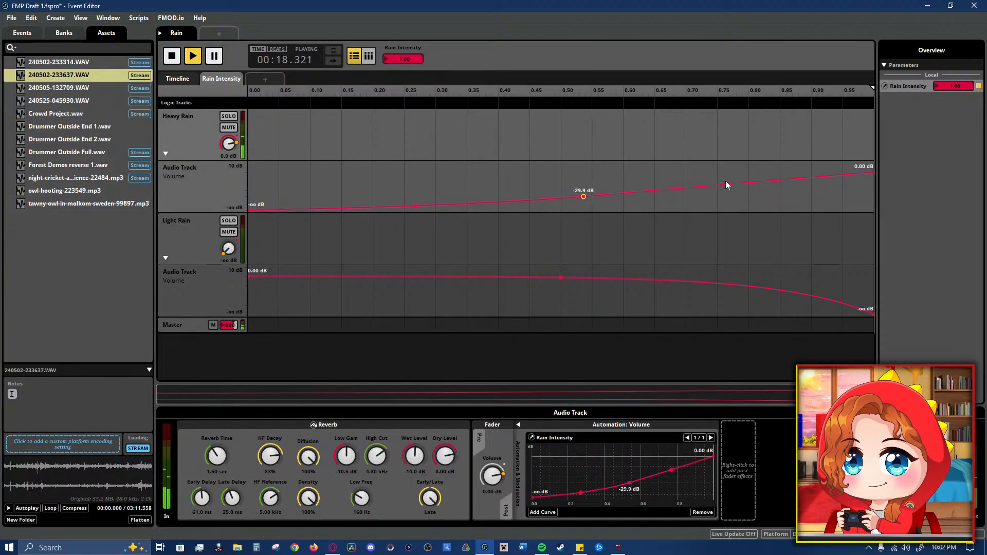
{"action": "left_click_drag", "start_coordinate": [729, 183], "coordinate": [729, 180]}
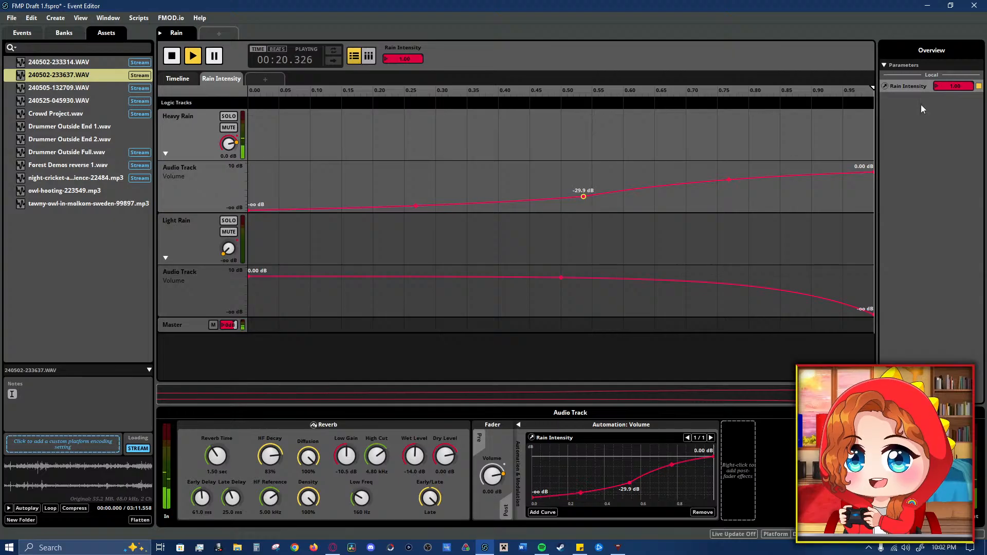
{"action": "left_click_drag", "start_coordinate": [946, 85], "coordinate": [947, 93]}
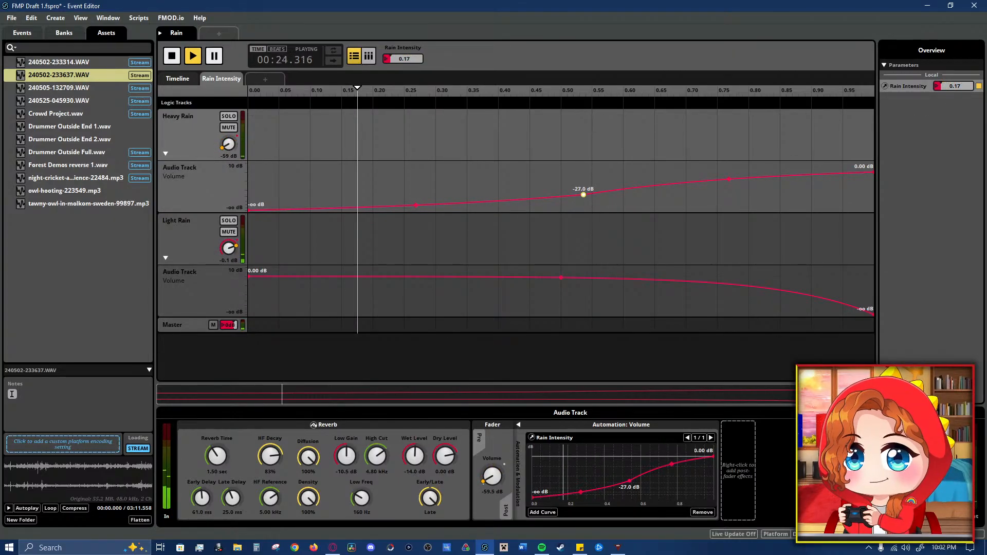
- Bend the lower segment of Heavy Rain's volume curve slightly downward and audition it with Rain Intensity at 1.00 and 0.00
{"action": "left_click_drag", "start_coordinate": [415, 205], "coordinate": [416, 207]}
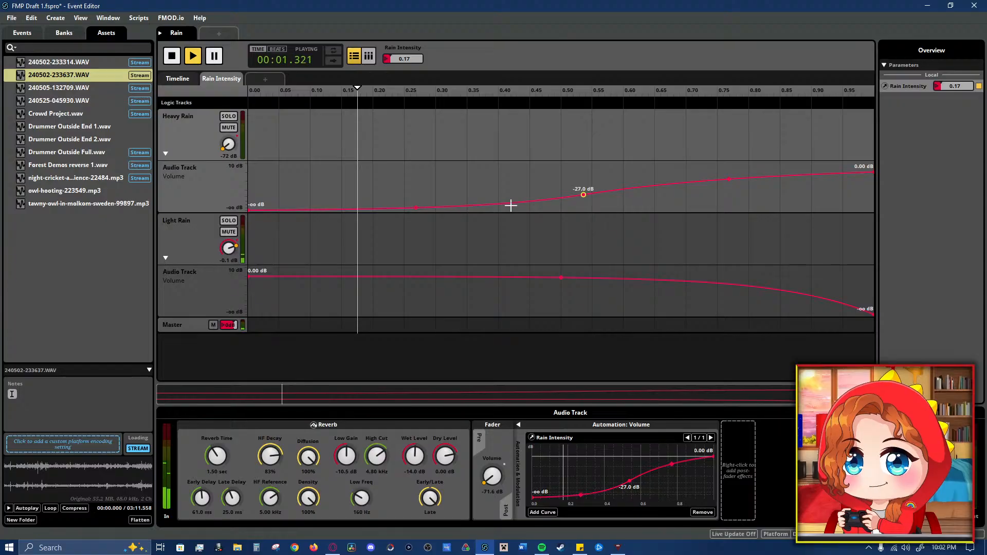
{"action": "left_click_drag", "start_coordinate": [950, 87], "coordinate": [949, 78]}
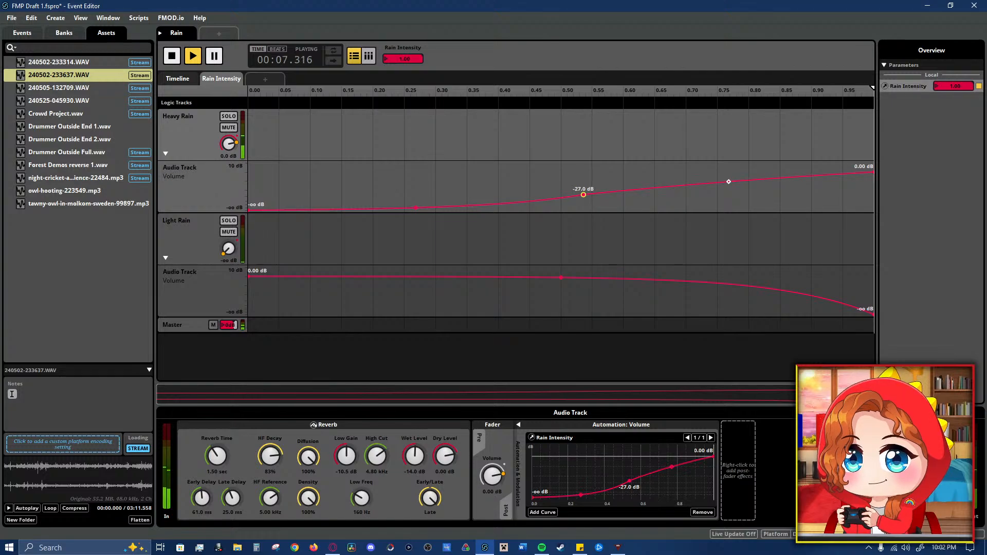
{"action": "left_click_drag", "start_coordinate": [956, 84], "coordinate": [955, 117]}
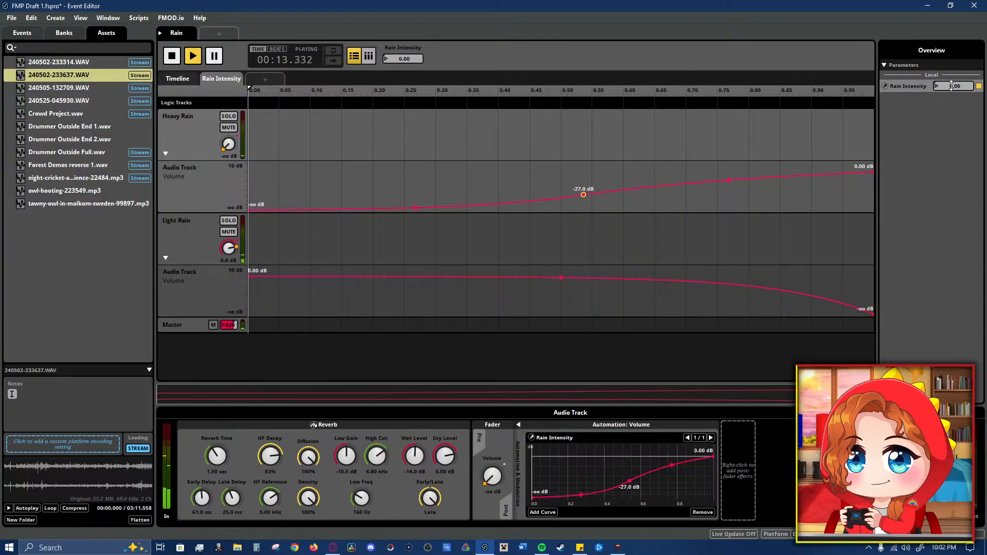
- Return to the event's timeline, collapse both rain tracks' automation lanes, and audition Rain Intensity at 1.00 and 0.00
{"action": "left_click", "coordinate": [178, 79]}
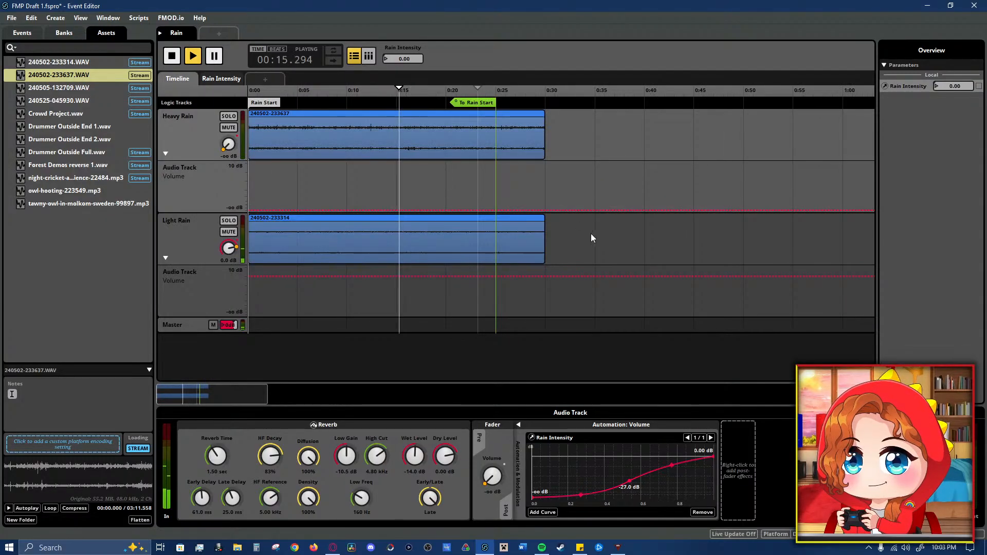
{"action": "left_click_drag", "start_coordinate": [955, 86], "coordinate": [954, 56]}
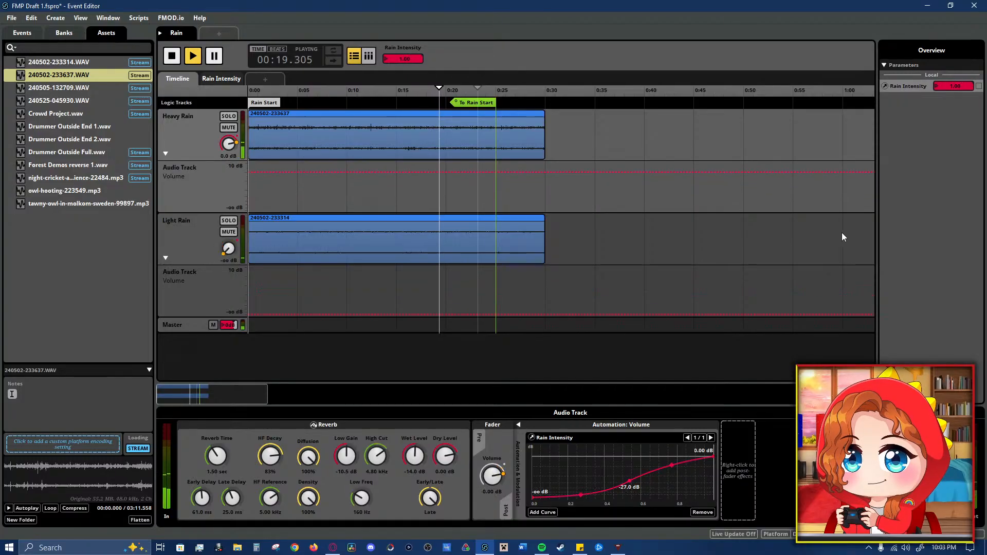
{"action": "left_click", "coordinate": [166, 153]}
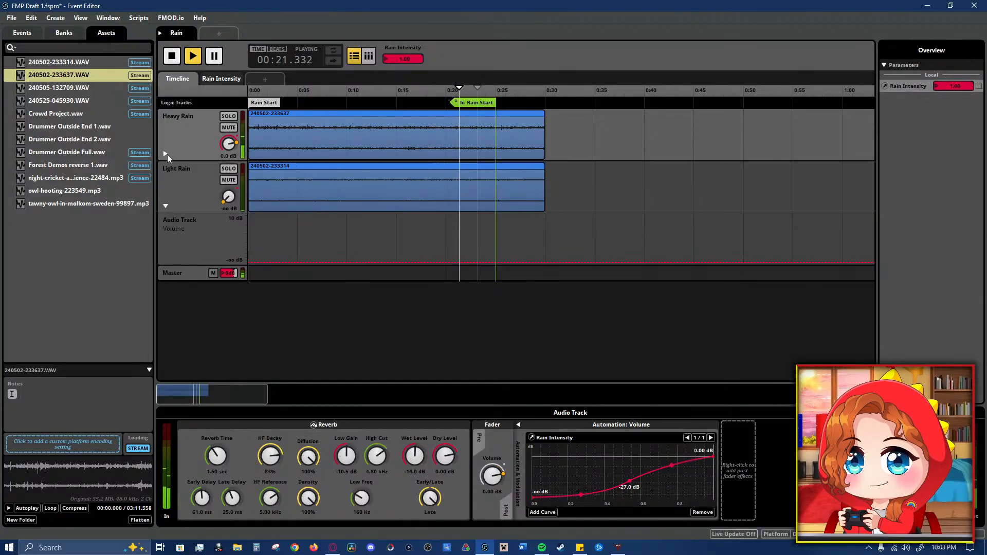
{"action": "left_click", "coordinate": [166, 206]}
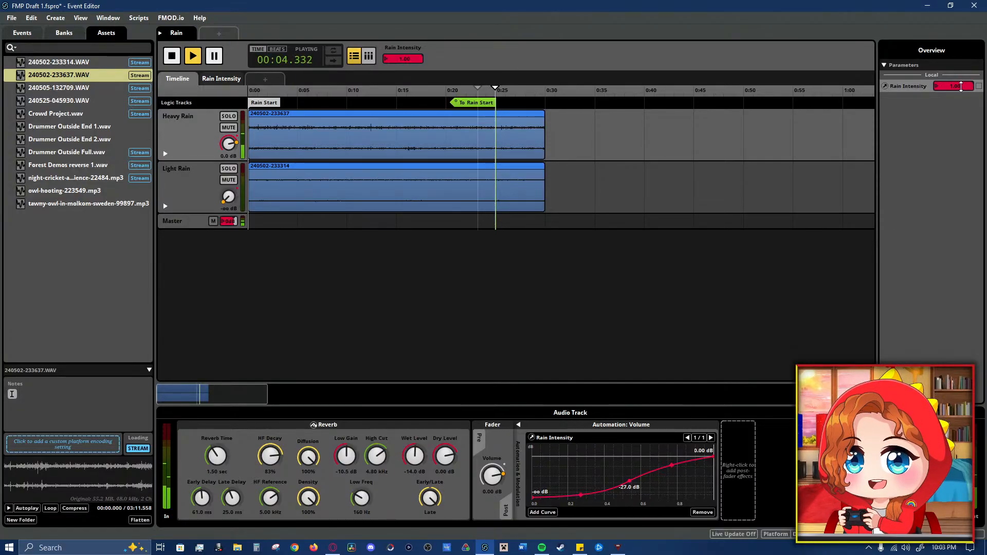
{"action": "left_click_drag", "start_coordinate": [961, 86], "coordinate": [957, 97]}
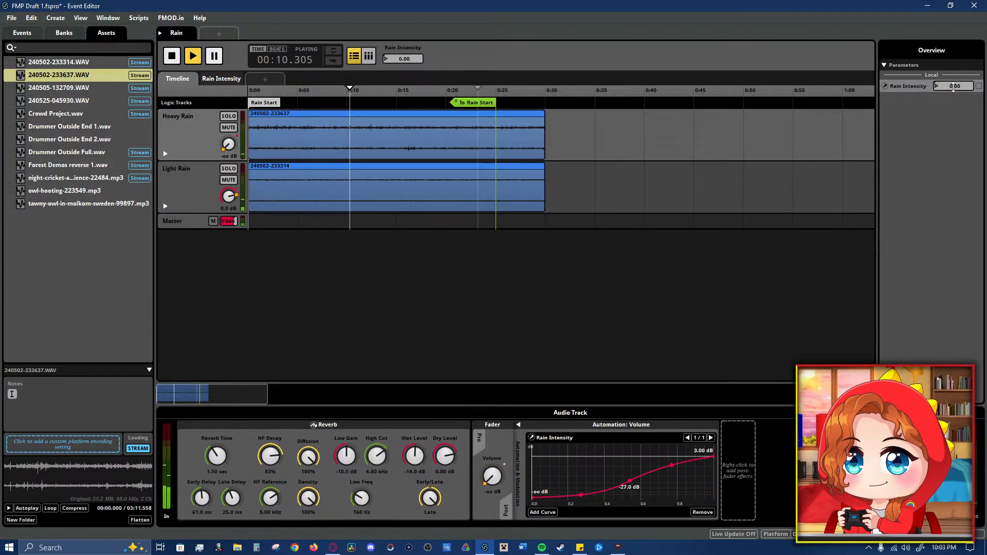
- Set the wet level of Light Rain's reverb to -20.0 dB and move its 3-EQ ahead of the reverb
{"action": "left_click", "coordinate": [177, 187]}
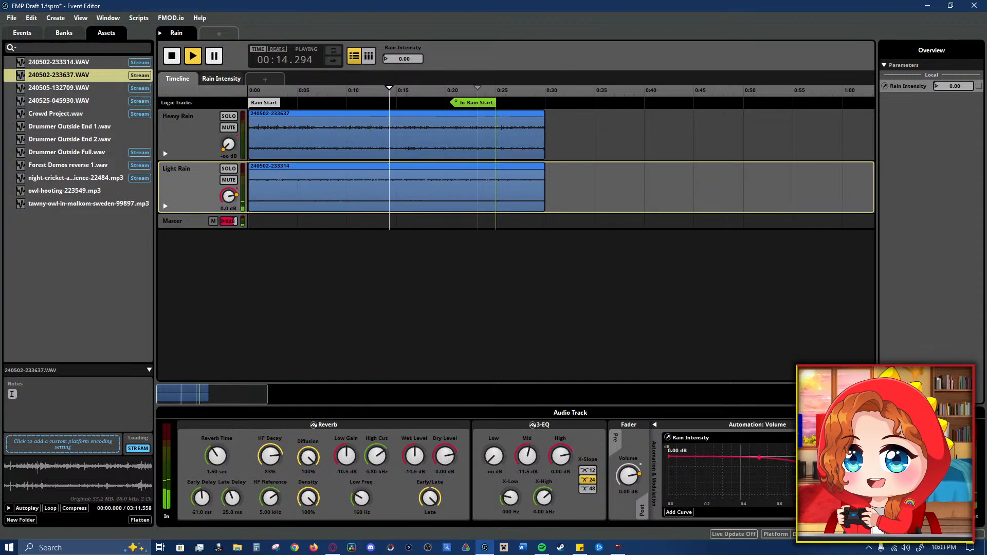
{"action": "scroll", "coordinate": [415, 459], "scroll_direction": "down", "scroll_amount": 4}
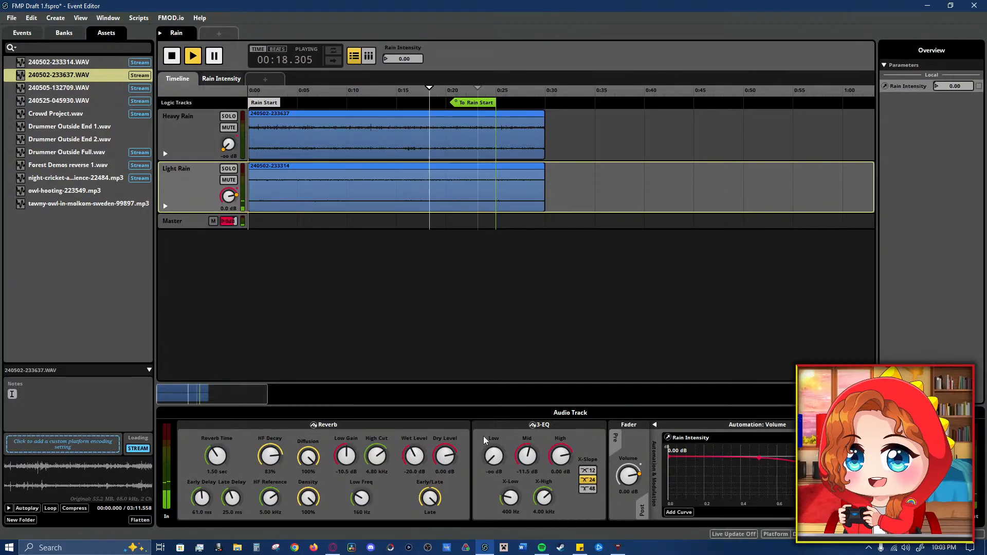
{"action": "left_click_drag", "start_coordinate": [488, 438], "coordinate": [247, 438]}
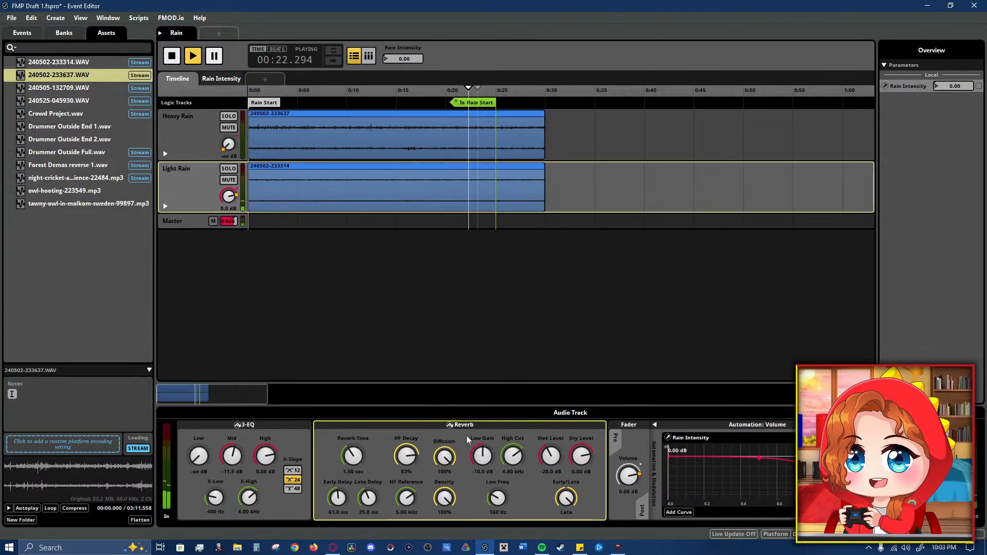
{"action": "left_click_drag", "start_coordinate": [572, 460], "coordinate": [572, 453]}
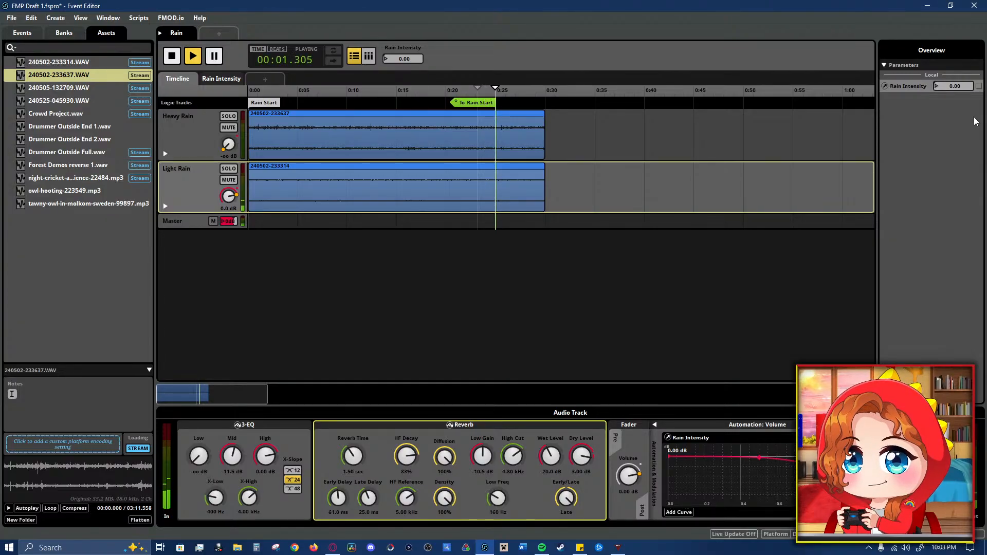
- Audition the reordered Light Rain effects by sweeping Rain Intensity repeatedly between 1.00 and 0.00
{"action": "left_click_drag", "start_coordinate": [955, 86], "coordinate": [959, 59]}
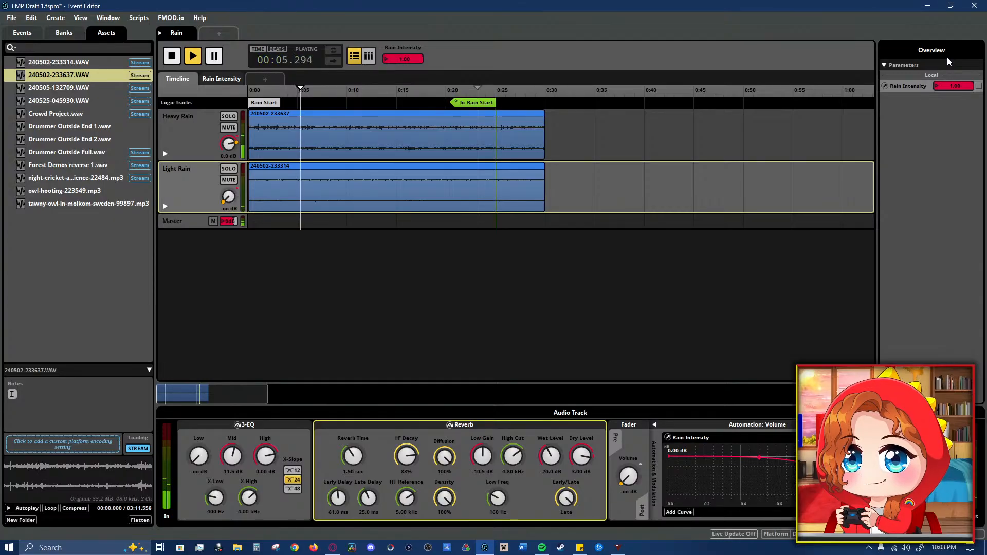
{"action": "left_click_drag", "start_coordinate": [955, 86], "coordinate": [955, 115]}
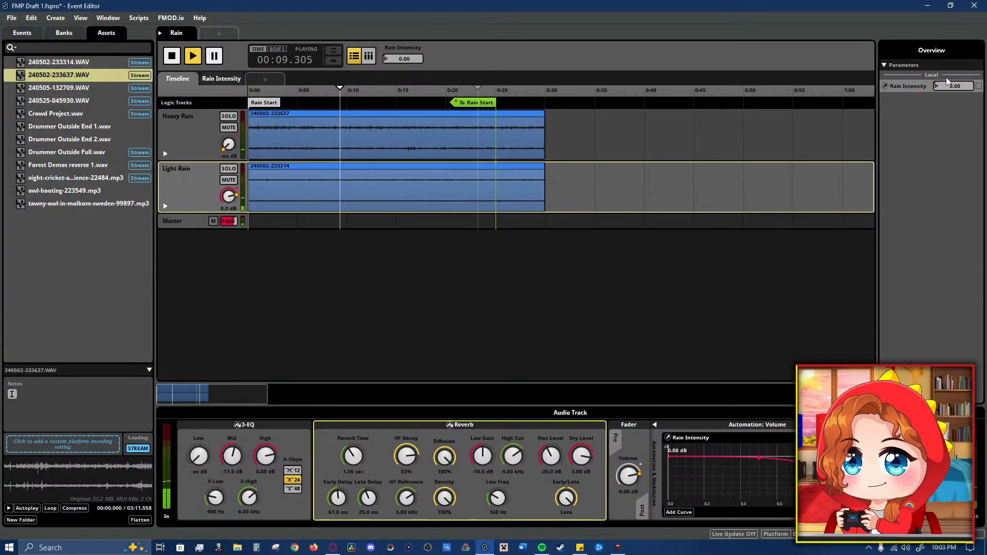
{"action": "left_click_drag", "start_coordinate": [952, 82], "coordinate": [952, 51]}
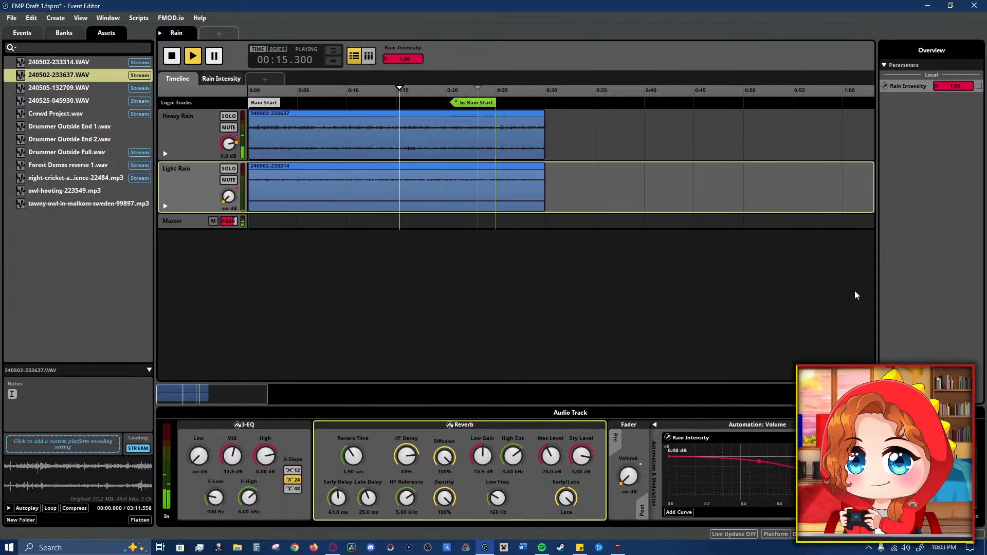
{"action": "left_click_drag", "start_coordinate": [945, 86], "coordinate": [945, 88]}
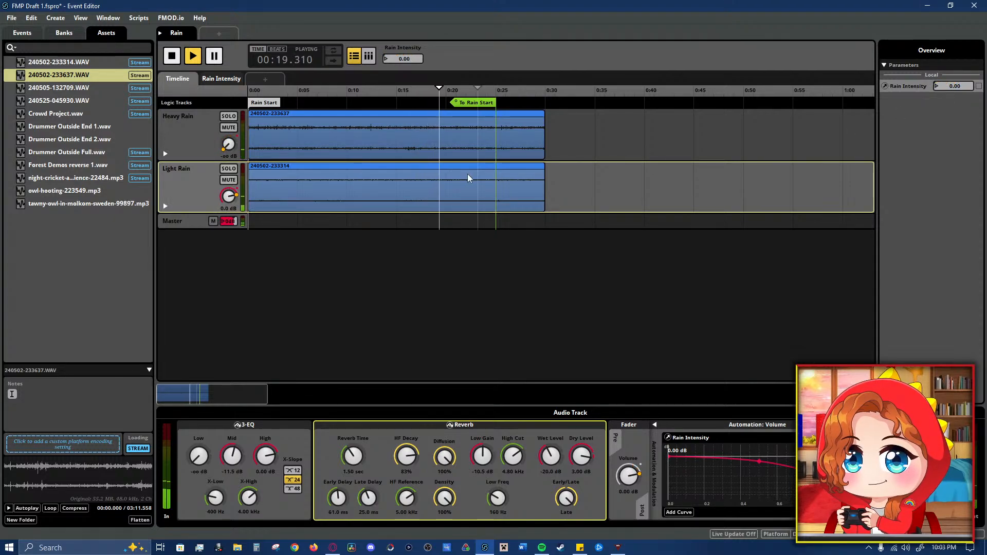
- Raise Heavy Rain's middle volume point to -24.0 dB with a slightly higher lower segment, and audition it between Rain Intensity 1.00 and 0.00
{"action": "left_click", "coordinate": [284, 128]}
{"action": "left_click", "coordinate": [210, 130]}
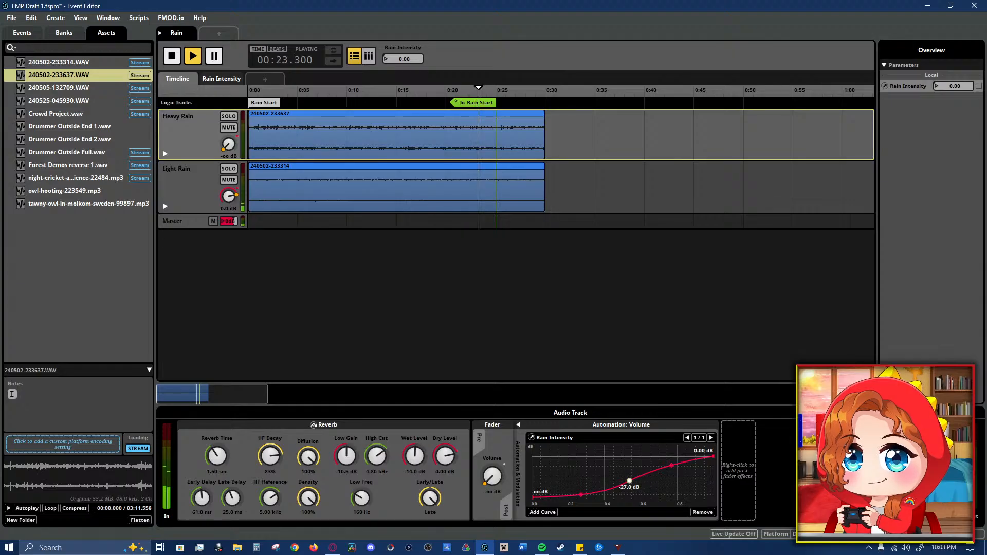
{"action": "left_click_drag", "start_coordinate": [628, 481], "coordinate": [628, 478]}
{"action": "left_click", "coordinate": [582, 495]}
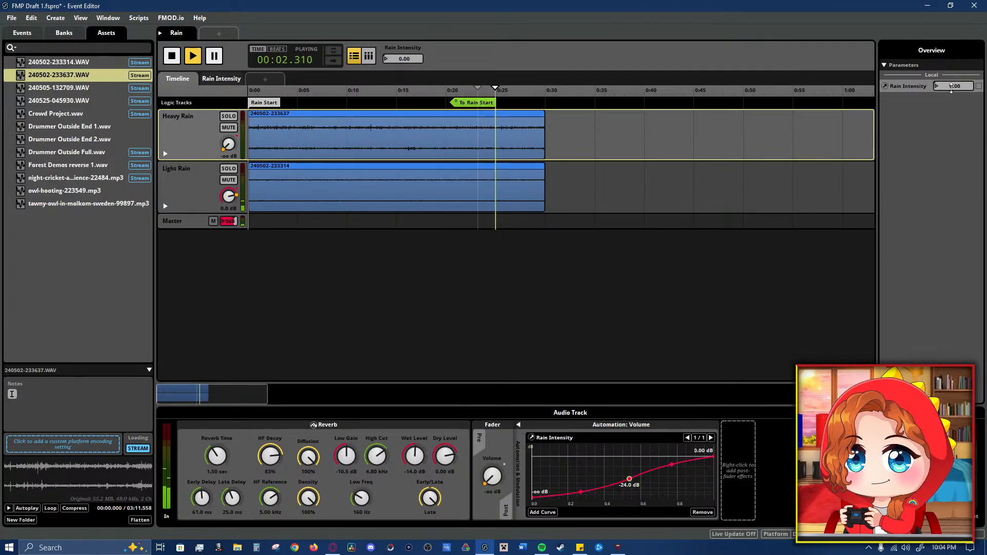
{"action": "left_click_drag", "start_coordinate": [952, 88], "coordinate": [943, 48]}
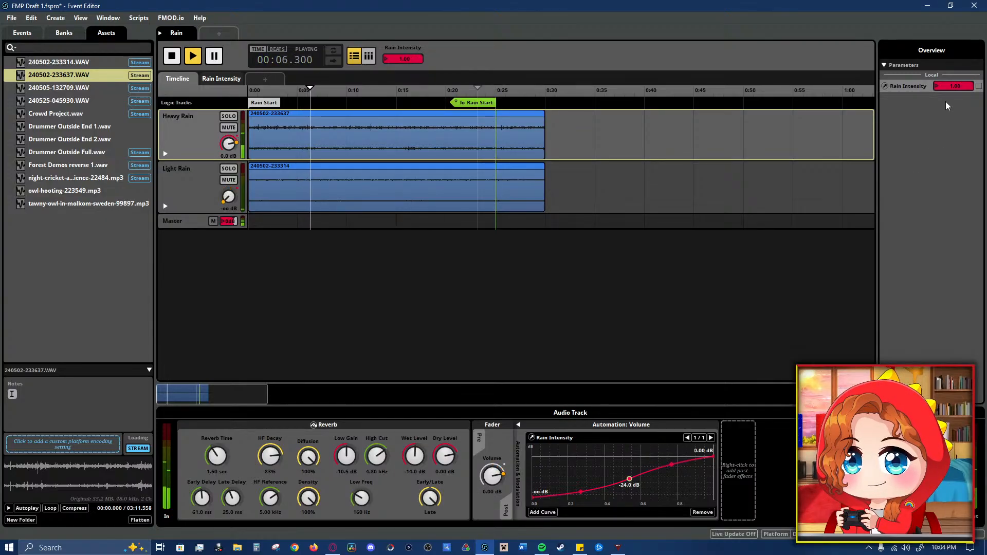
{"action": "left_click_drag", "start_coordinate": [953, 85], "coordinate": [952, 100]}
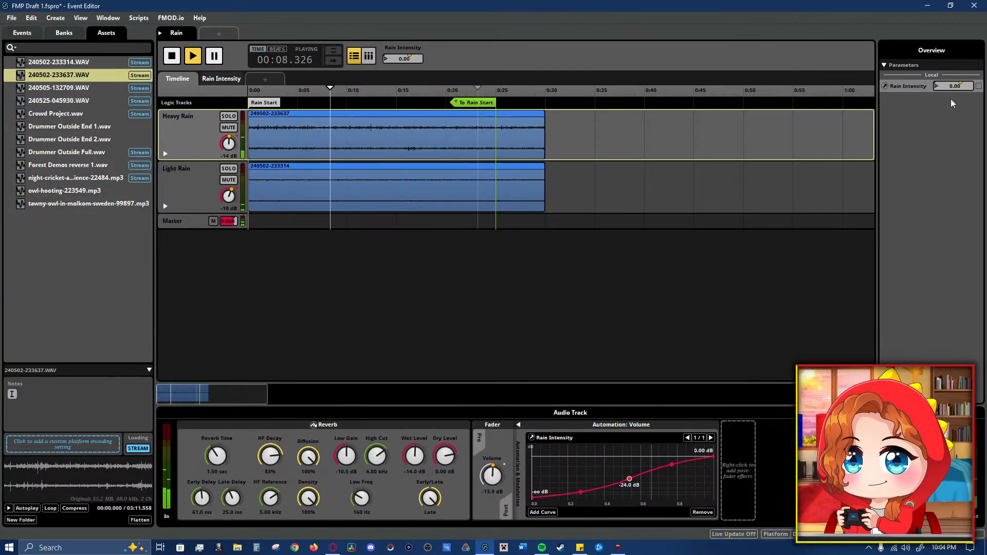
- Bend the first half of Light Rain's volume curve up toward 0.00 dB and audition it at Rain Intensity 1.00
{"action": "left_click", "coordinate": [328, 181]}
{"action": "left_click", "coordinate": [375, 326]}
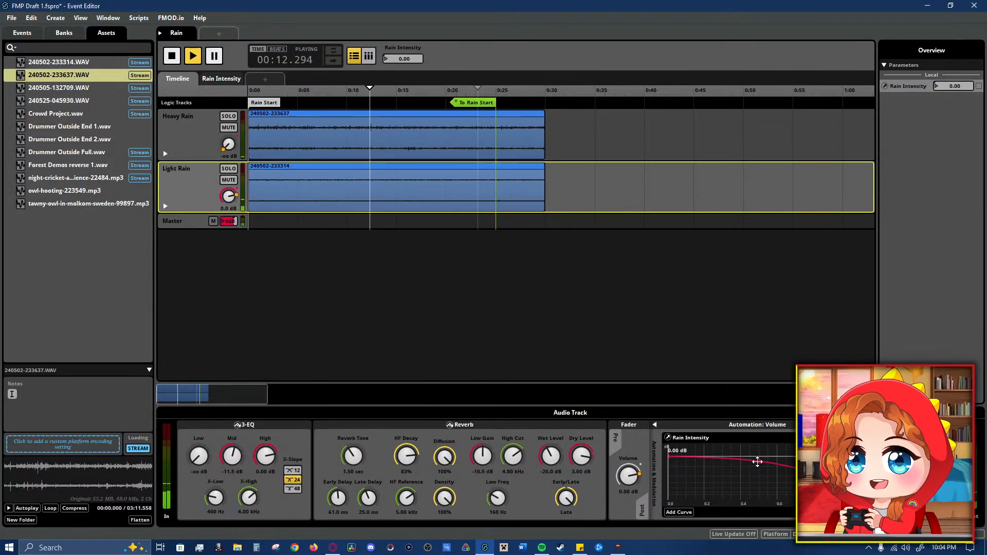
{"action": "mouse_move", "coordinate": [758, 462]}
{"action": "left_mouse_down"}
{"action": "mouse_move", "coordinate": [759, 496]}
{"action": "mouse_move", "coordinate": [759, 457]}
{"action": "left_mouse_up"}
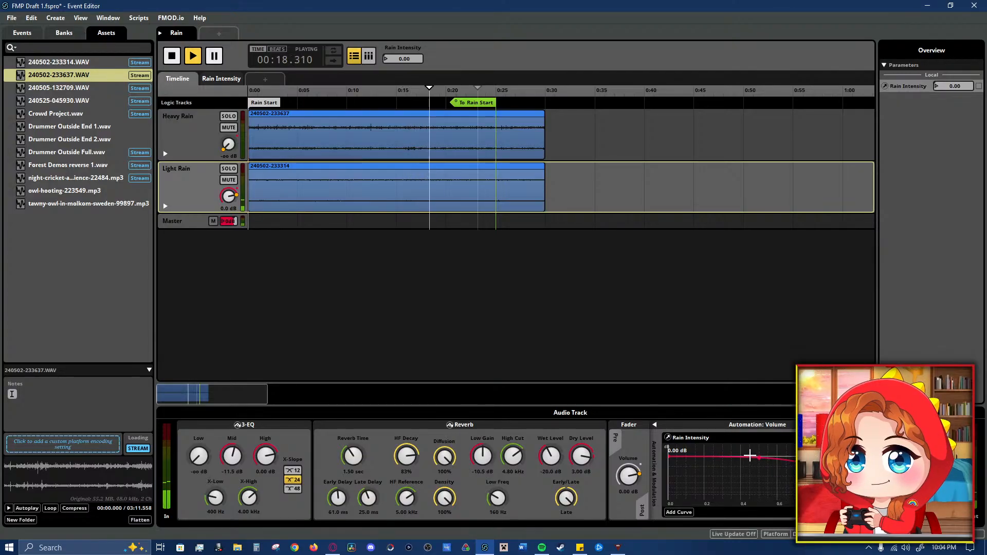
{"action": "left_click_drag", "start_coordinate": [954, 86], "coordinate": [954, 38]}
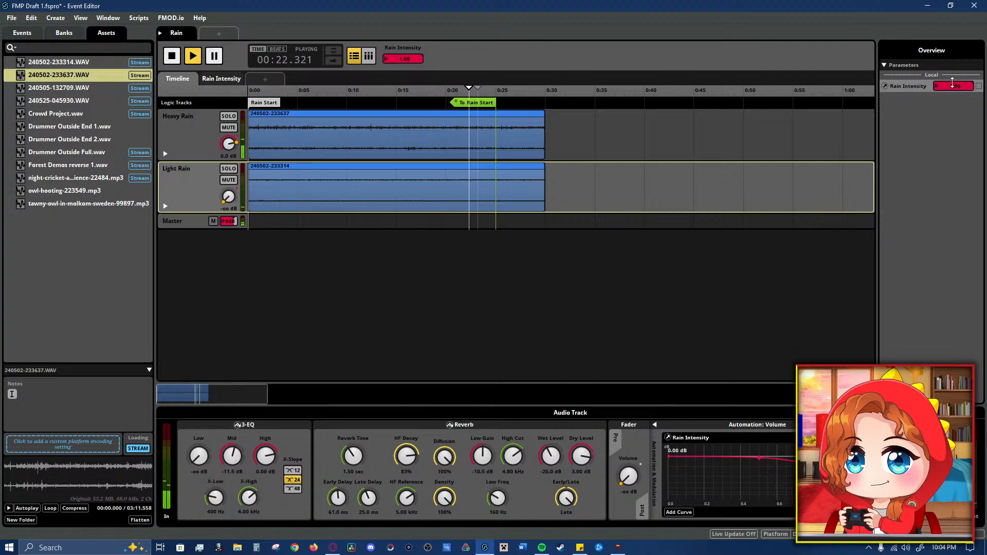
{"action": "left_click_drag", "start_coordinate": [952, 82], "coordinate": [951, 38]}
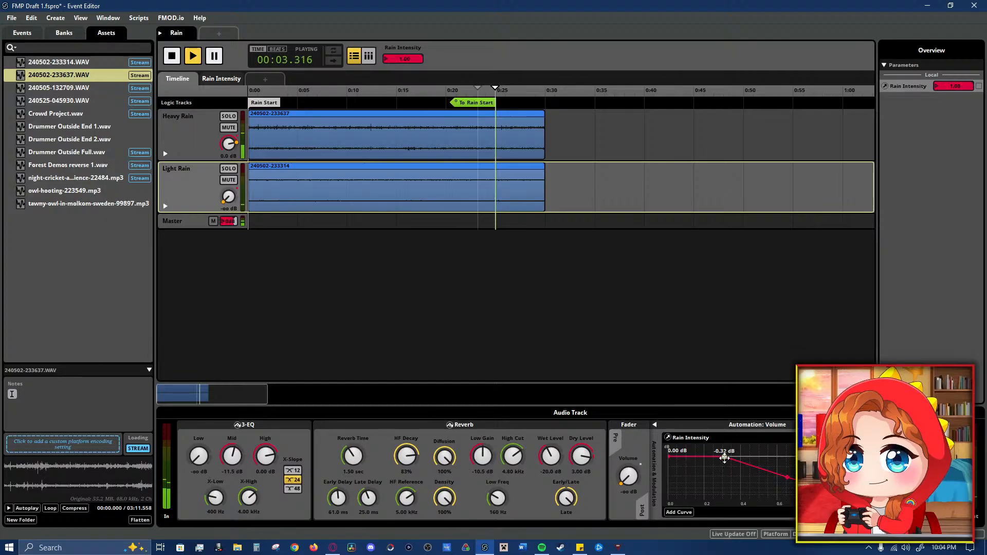
- Move Light Rain's new volume point out to about 0.7 near 0.00 dB and audition it by sweeping Rain Intensity between 0.00 and 1.00
{"action": "left_click_drag", "start_coordinate": [724, 458], "coordinate": [802, 454]}
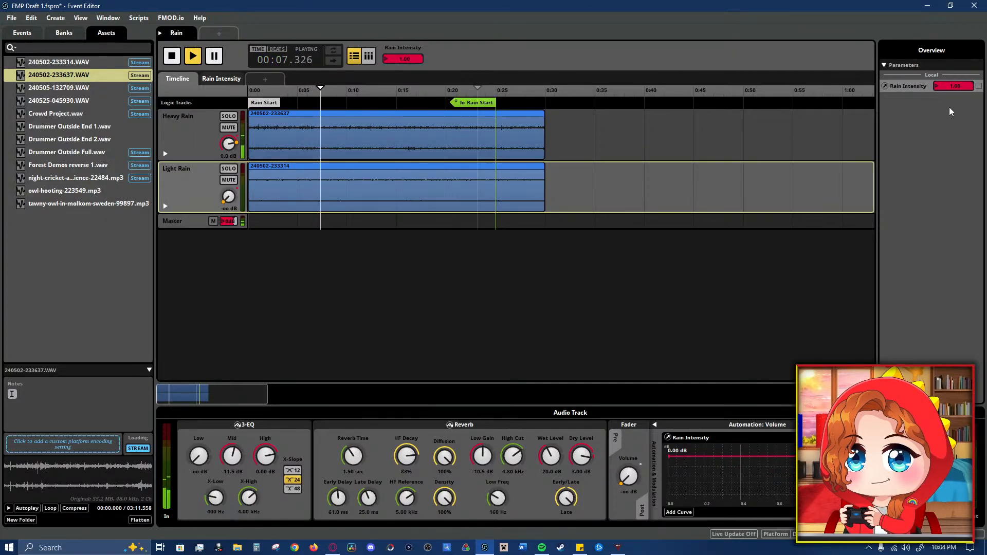
{"action": "left_click_drag", "start_coordinate": [955, 87], "coordinate": [954, 138]}
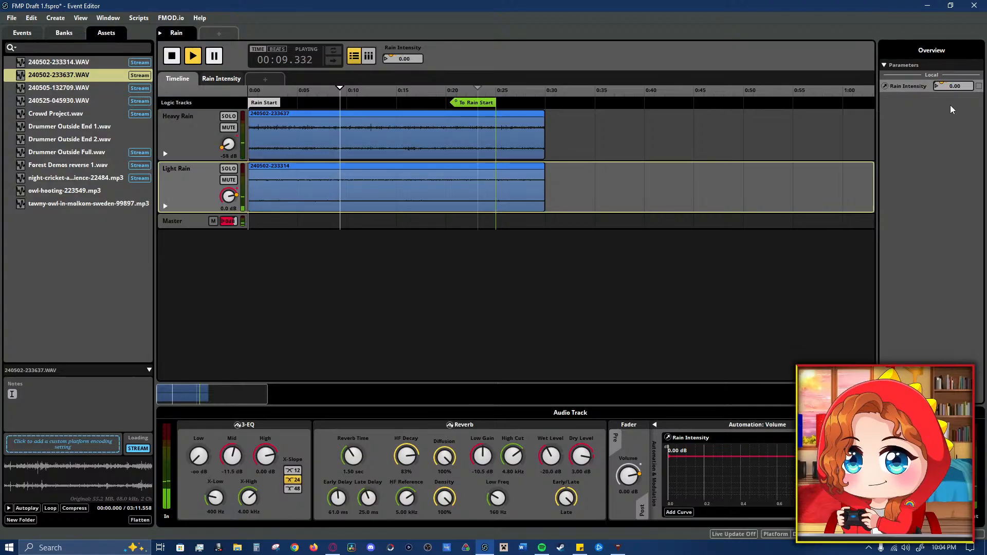
{"action": "left_click_drag", "start_coordinate": [957, 87], "coordinate": [956, 35]}
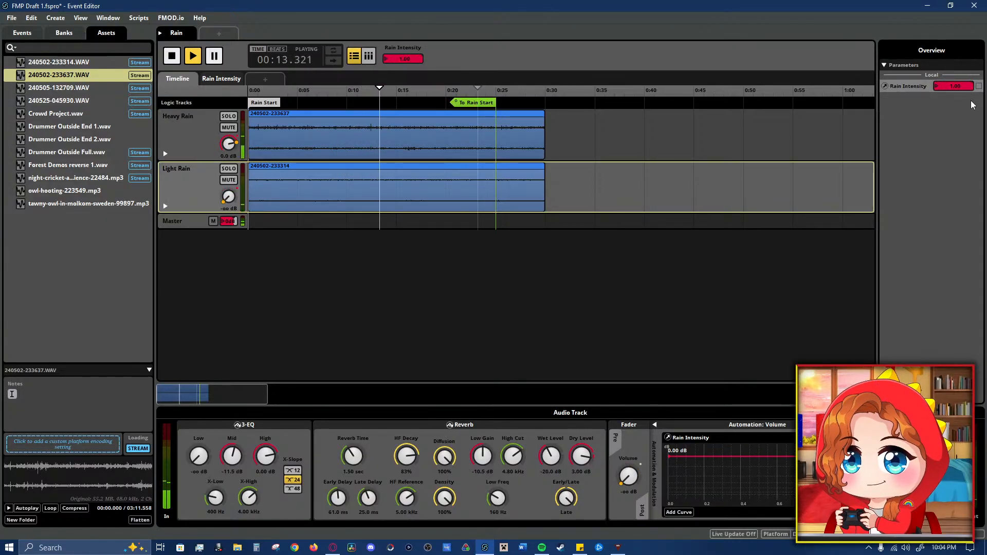
{"action": "left_click_drag", "start_coordinate": [961, 87], "coordinate": [951, 116]}
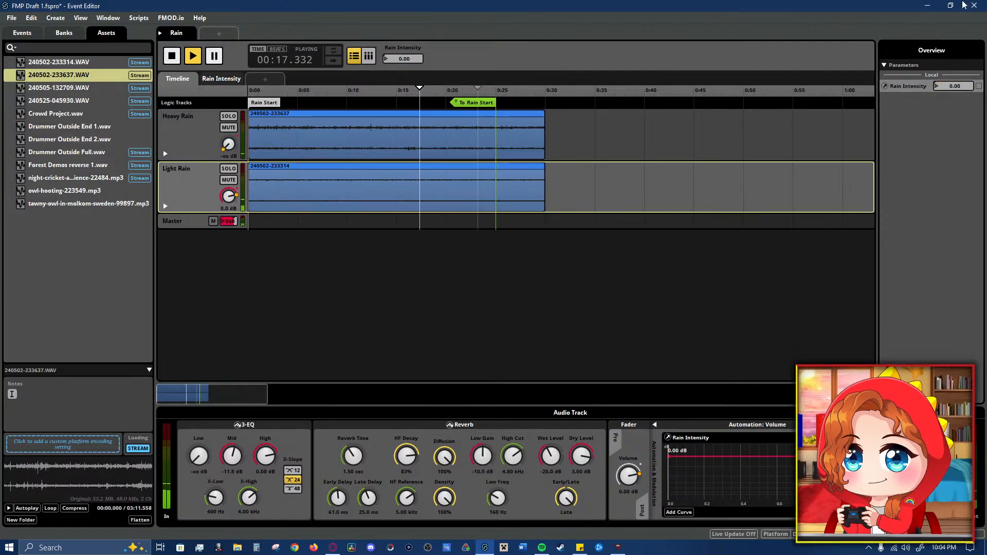
- Select the Heavy Rain track and audition the crossfade with Rain Intensity at 1.00 and back at 0.00
{"action": "left_click", "coordinate": [965, 88]}
{"action": "left_click", "coordinate": [195, 134]}
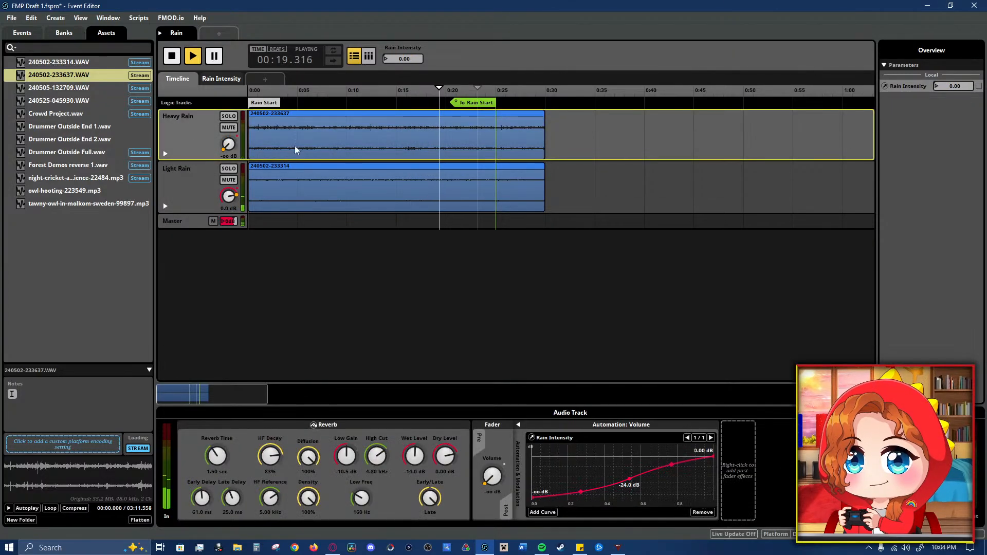
{"action": "left_click_drag", "start_coordinate": [948, 87], "coordinate": [942, 79]}
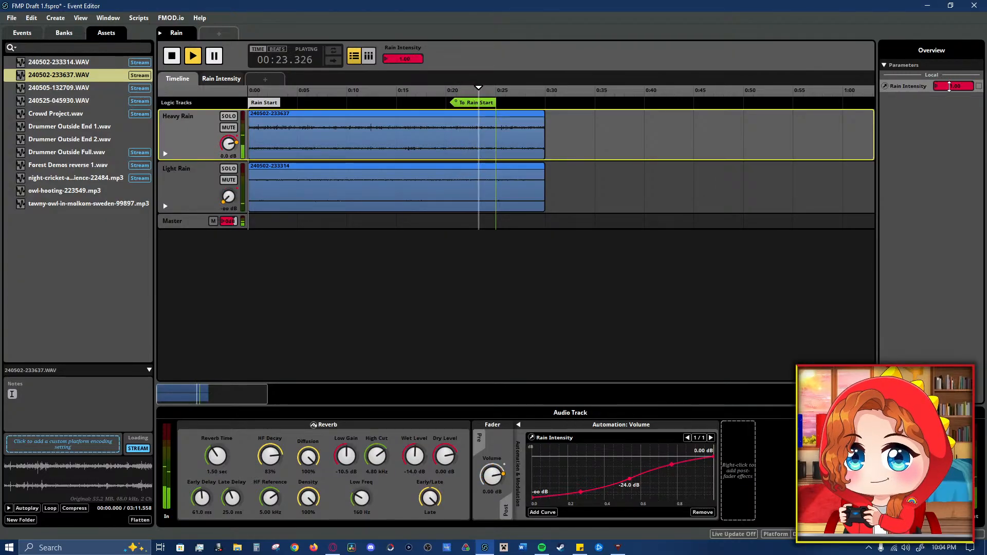
{"action": "left_click_drag", "start_coordinate": [953, 87], "coordinate": [954, 184]}
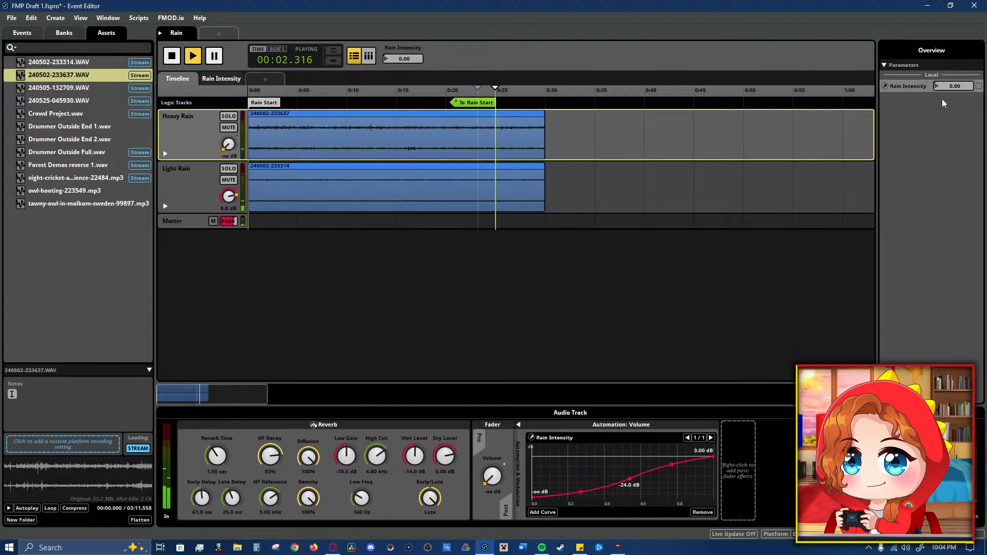
- Audition the rain crossfade by sweeping Rain Intensity between 1.00 and 0.00, checking the Light Rain and Heavy Rain tracks
{"action": "left_click_drag", "start_coordinate": [947, 86], "coordinate": [947, 20]}
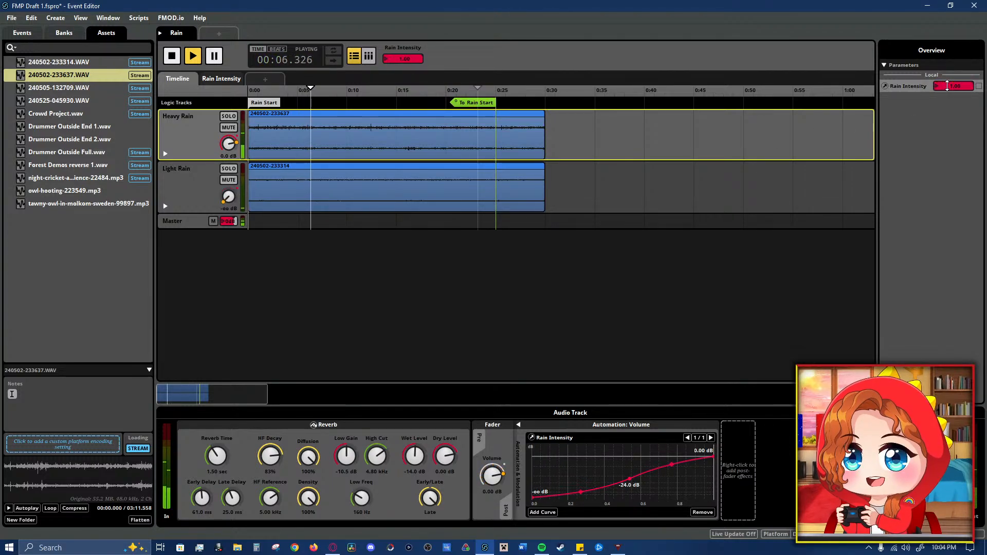
{"action": "left_click_drag", "start_coordinate": [947, 86], "coordinate": [947, 136]}
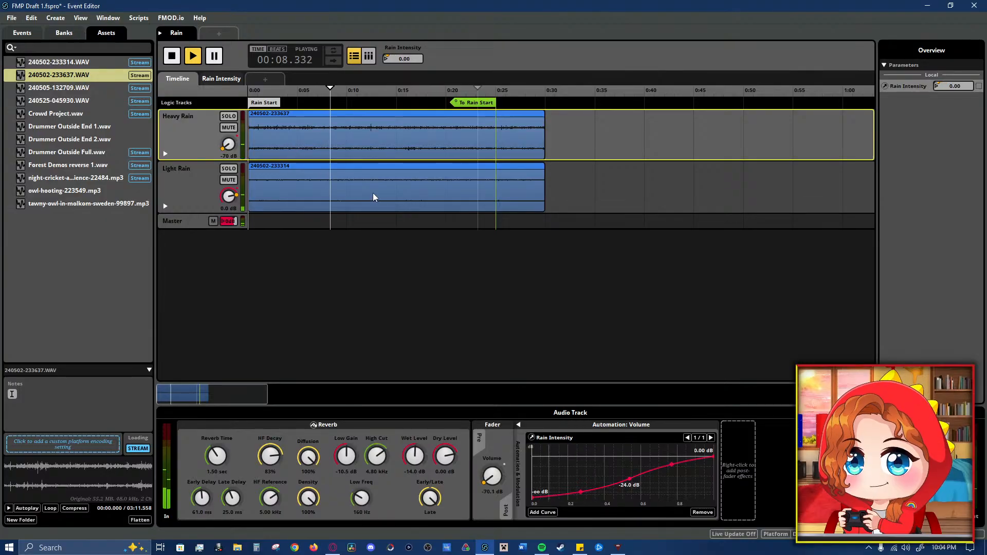
{"action": "left_click", "coordinate": [196, 198]}
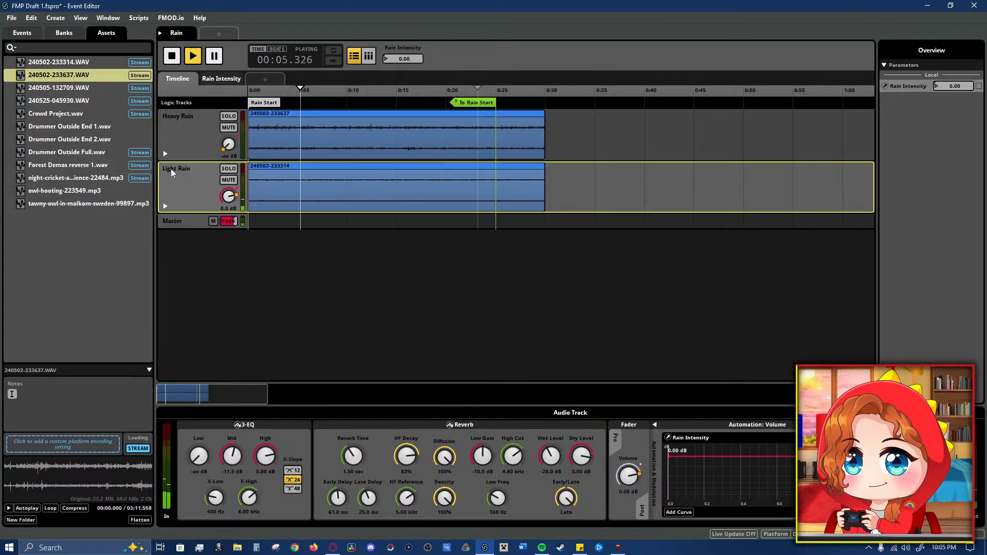
{"action": "left_click", "coordinate": [184, 125]}
{"action": "left_click", "coordinate": [961, 87]}
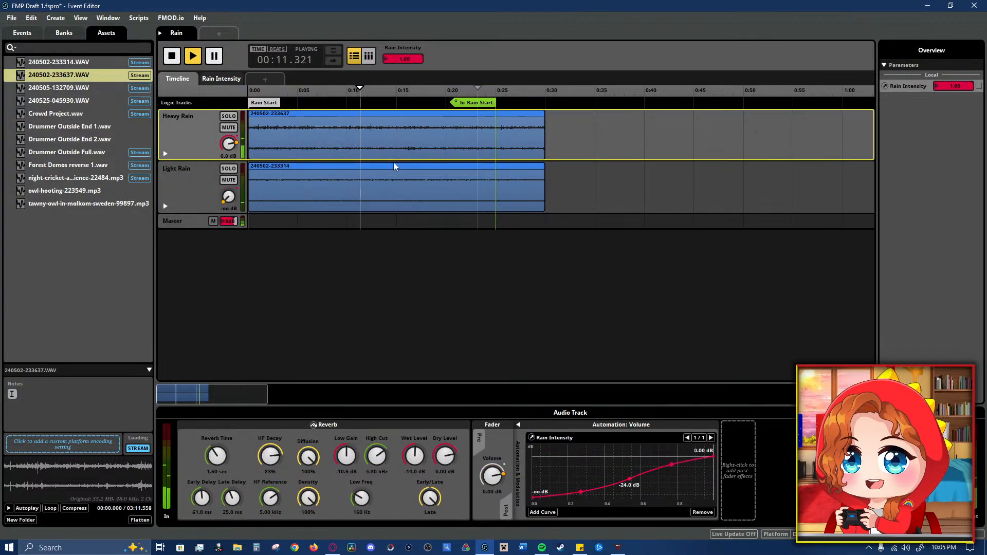
- Add a parameter sheet for a new local continuous parameter named InOut Rain, ranging from 0 to 1 with initial value 0
{"action": "left_click", "coordinate": [265, 78]}
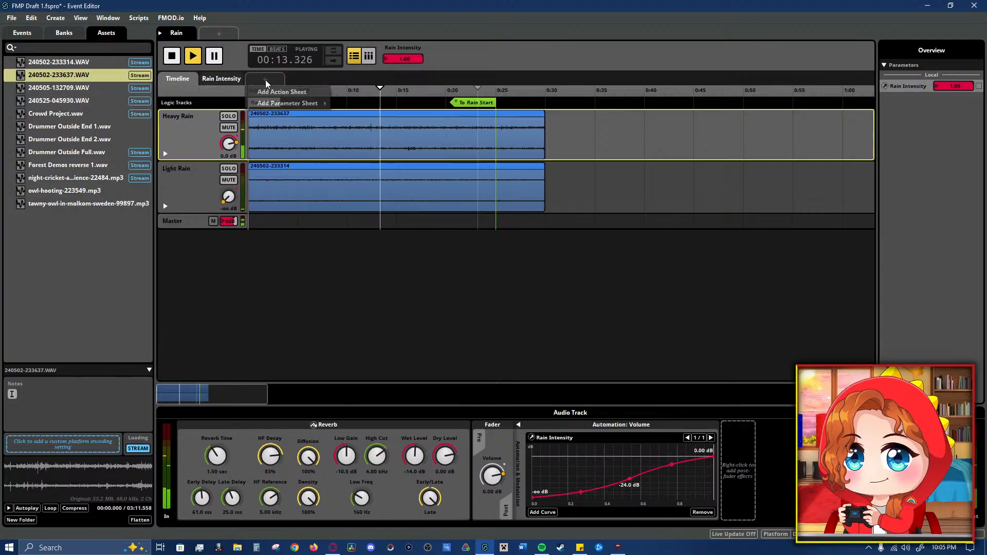
{"action": "mouse_move", "coordinate": [311, 109]}
{"action": "left_click", "coordinate": [353, 226]}
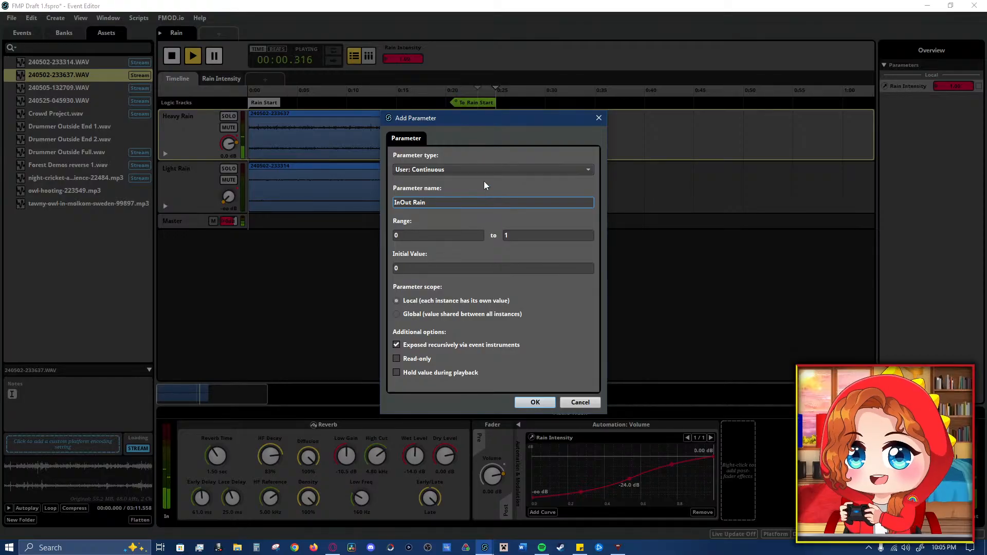
{"action": "left_click", "coordinate": [534, 402]}
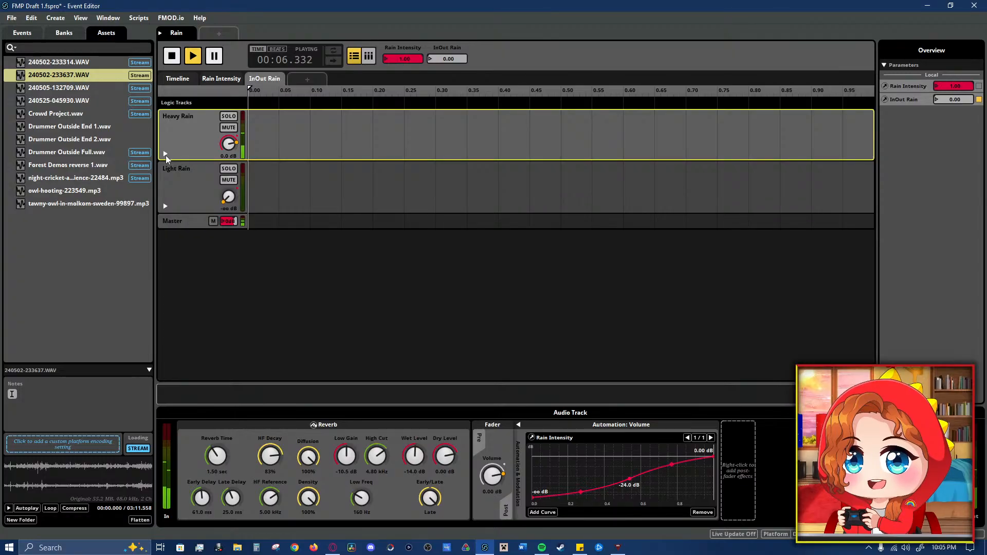
- Add an FMOD 3-EQ effect after the fader on the Light Rain track
{"action": "left_click", "coordinate": [197, 200]}
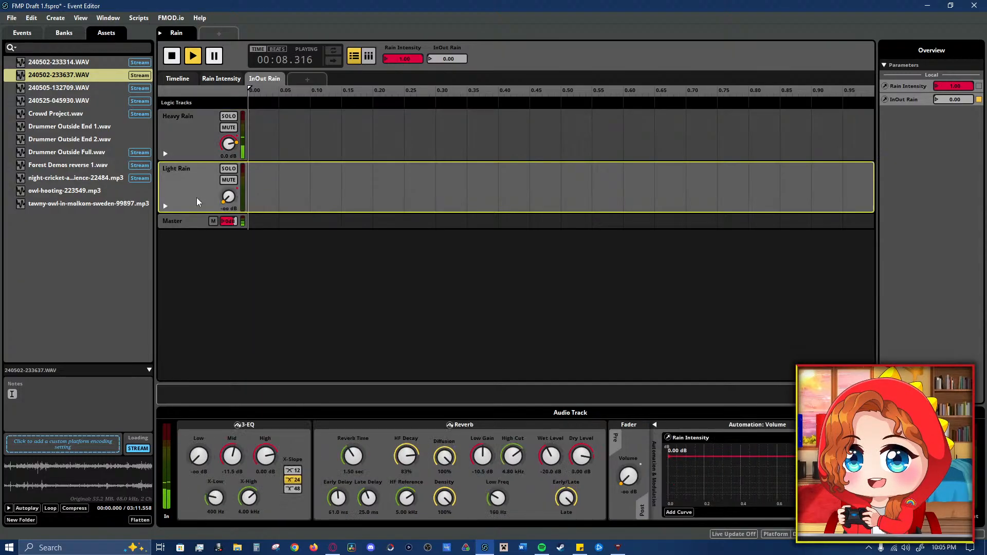
{"action": "right_click", "coordinate": [184, 437]}
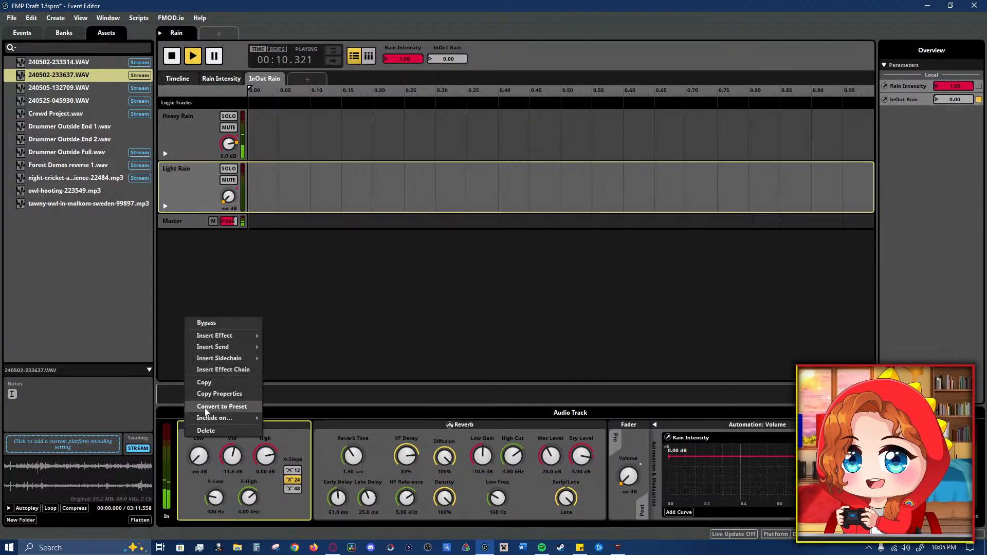
{"action": "mouse_move", "coordinate": [232, 335]}
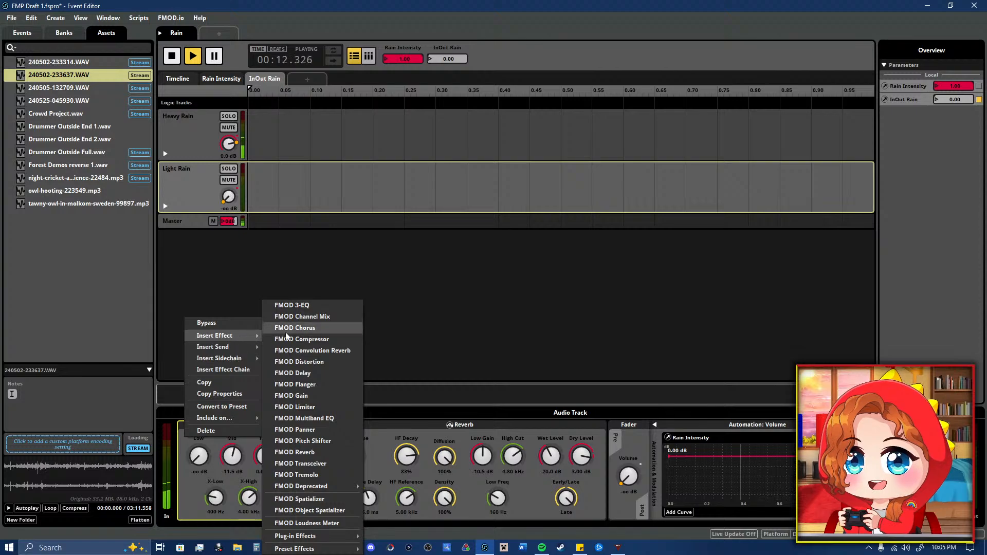
{"action": "left_click", "coordinate": [182, 197]}
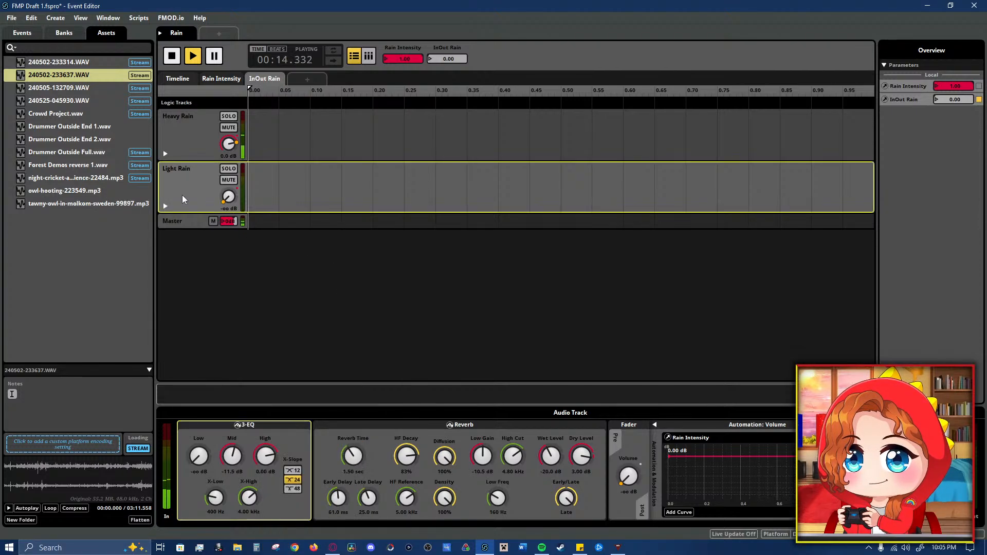
{"action": "left_click", "coordinate": [883, 471]}
{"action": "mouse_move", "coordinate": [908, 478]}
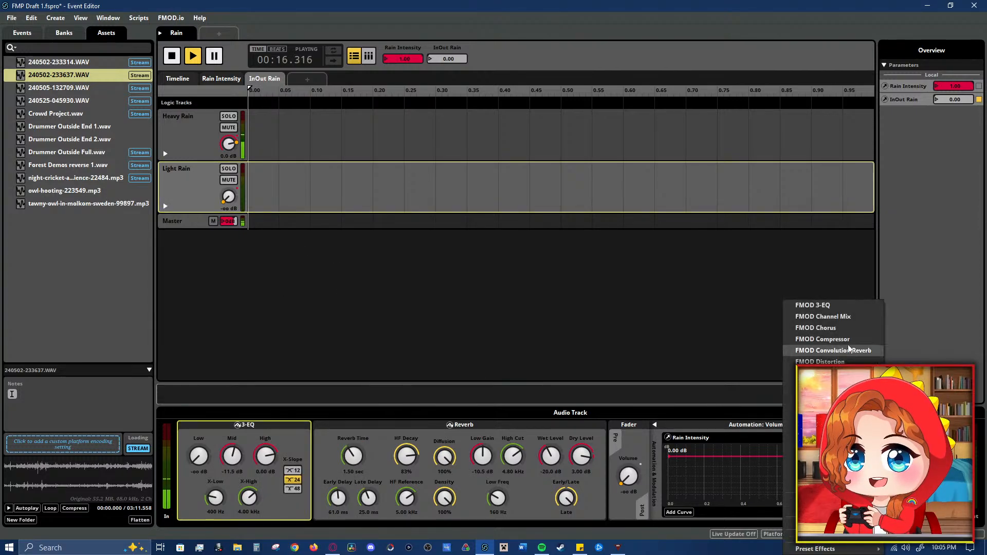
{"action": "left_click", "coordinate": [844, 306]}
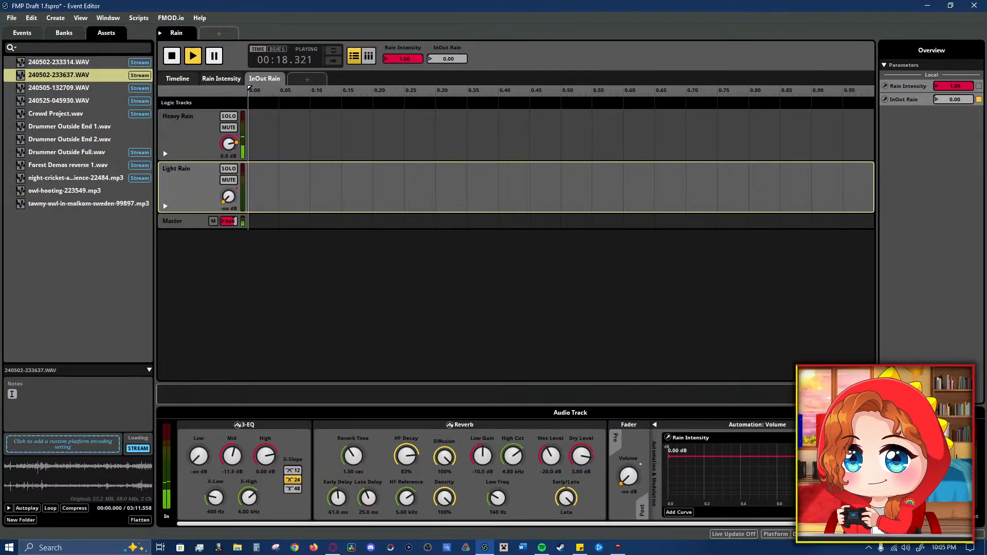
{"action": "left_click_drag", "start_coordinate": [914, 524], "coordinate": [975, 520]}
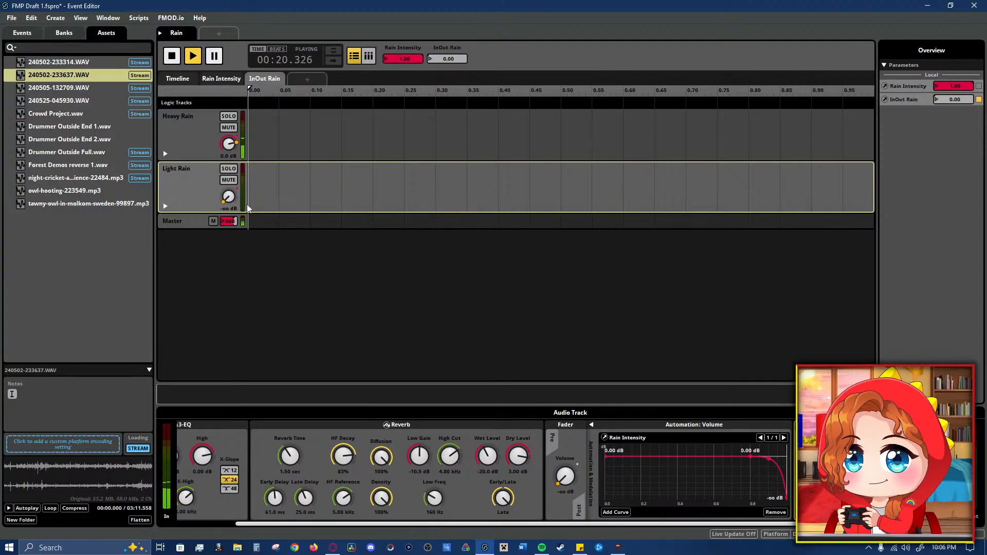
- Add an FMOD 3-EQ effect after the fader on the Heavy Rain track
{"action": "left_click", "coordinate": [202, 150]}
{"action": "right_click", "coordinate": [744, 471]}
{"action": "mouse_move", "coordinate": [785, 479]}
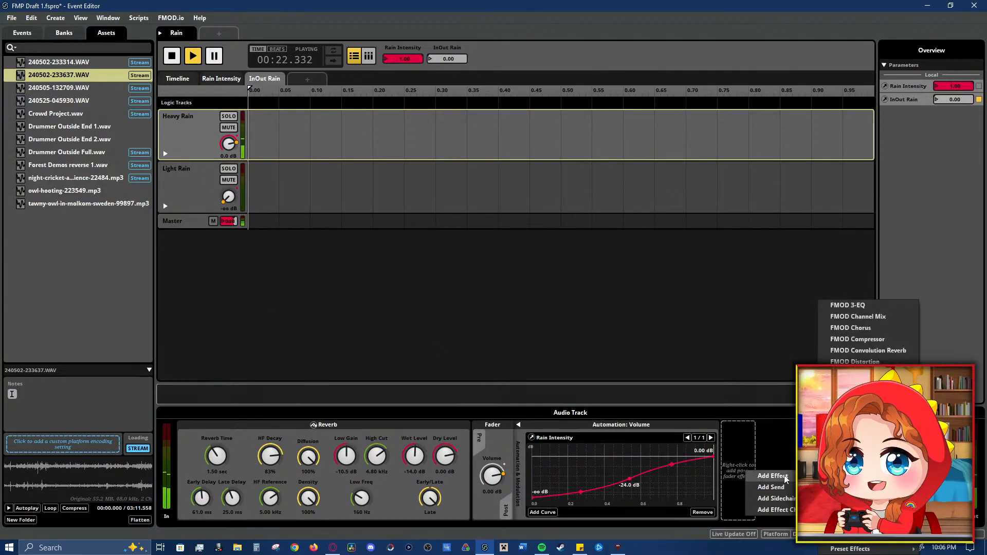
{"action": "left_click", "coordinate": [868, 306]}
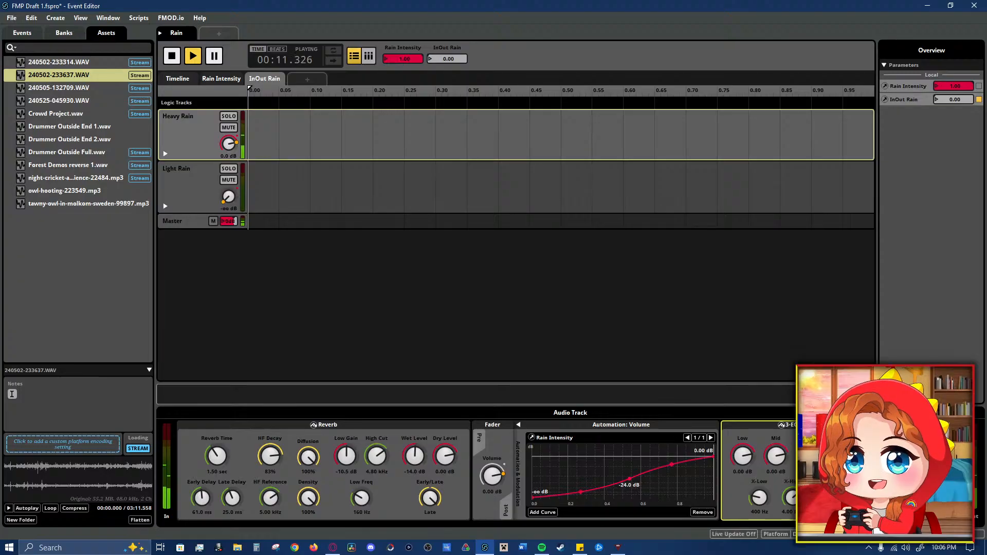
- Automate Heavy Rain's 3-EQ High from 0.00 dB at InOut Rain 0 to -26.0 dB at 1, and audition it at both extremes
{"action": "left_click", "coordinate": [165, 153]}
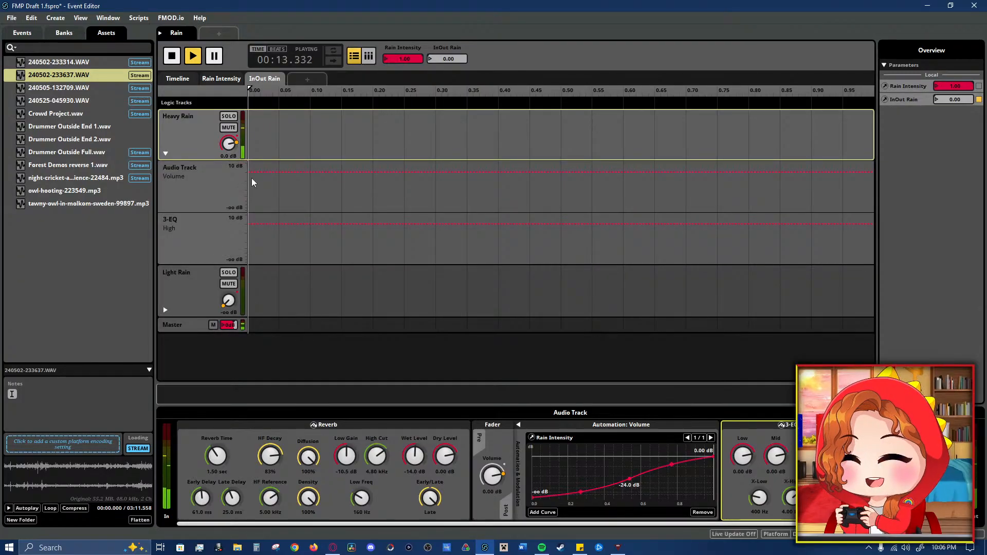
{"action": "left_click", "coordinate": [274, 224]}
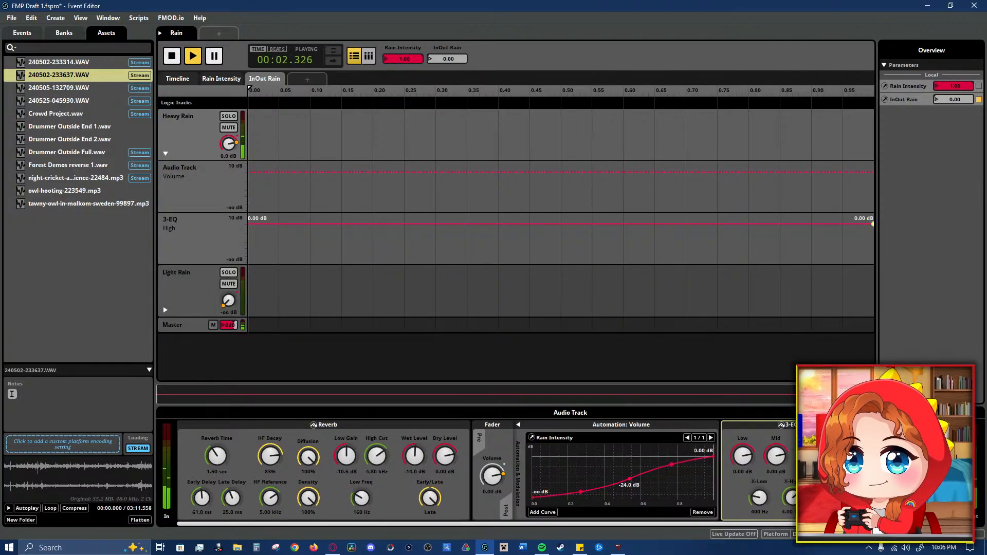
{"action": "left_click_drag", "start_coordinate": [872, 224], "coordinate": [873, 245]}
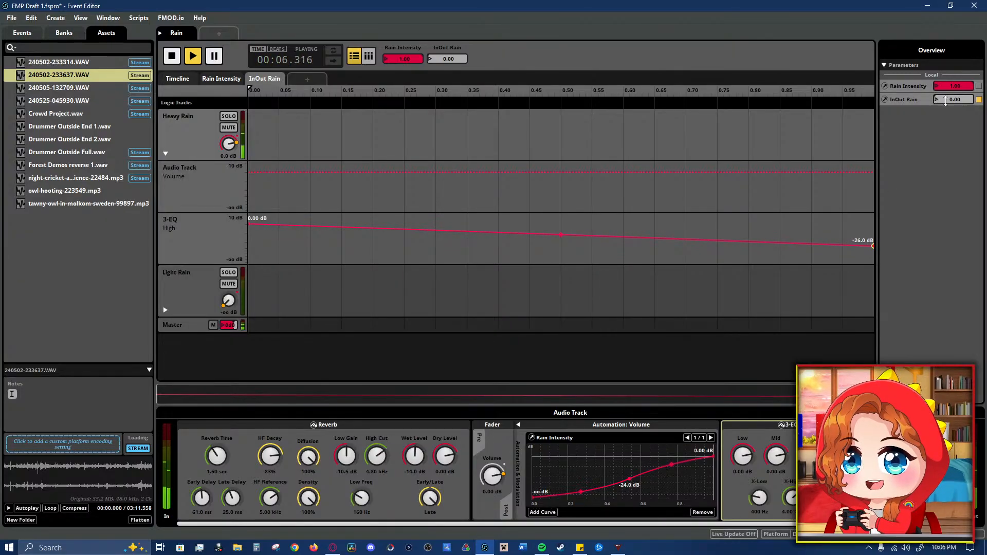
{"action": "left_click_drag", "start_coordinate": [945, 100], "coordinate": [945, 152]}
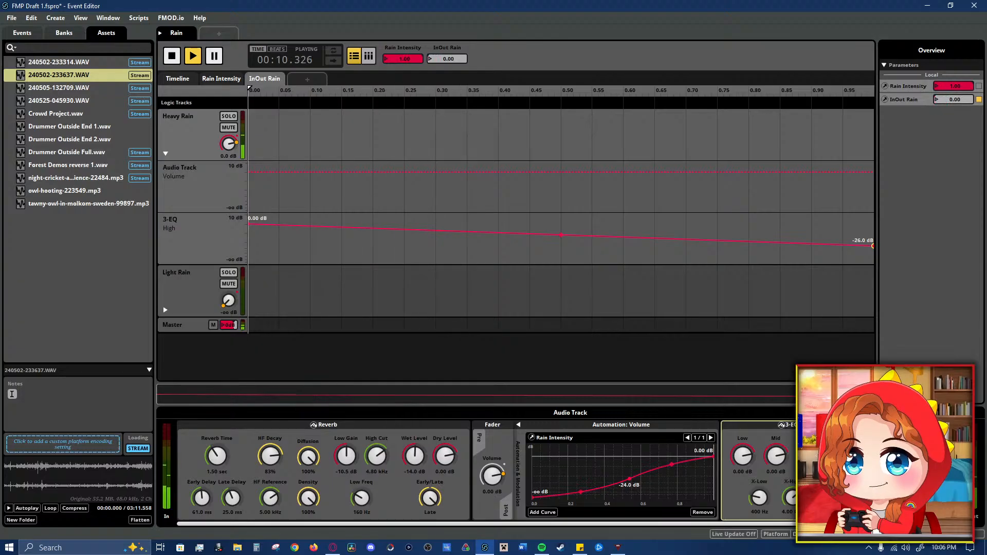
{"action": "left_click_drag", "start_coordinate": [945, 101], "coordinate": [945, 50]}
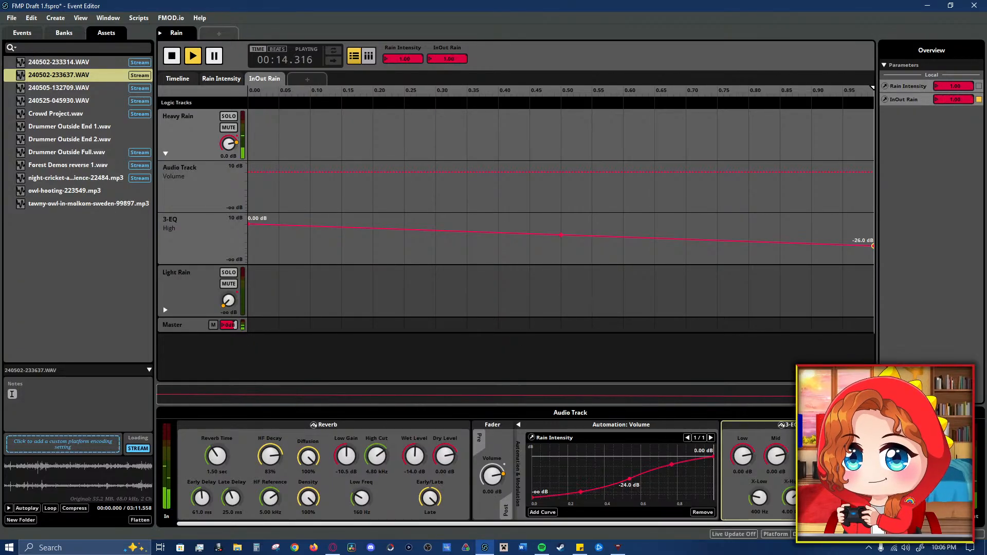
{"action": "left_click_drag", "start_coordinate": [945, 101], "coordinate": [945, 50]}
- Give InOut Rain an asymmetric seek speed of 0.50/s ascending and descending, and audition it at 0.00 and 1.00
{"action": "left_click", "coordinate": [886, 100]}
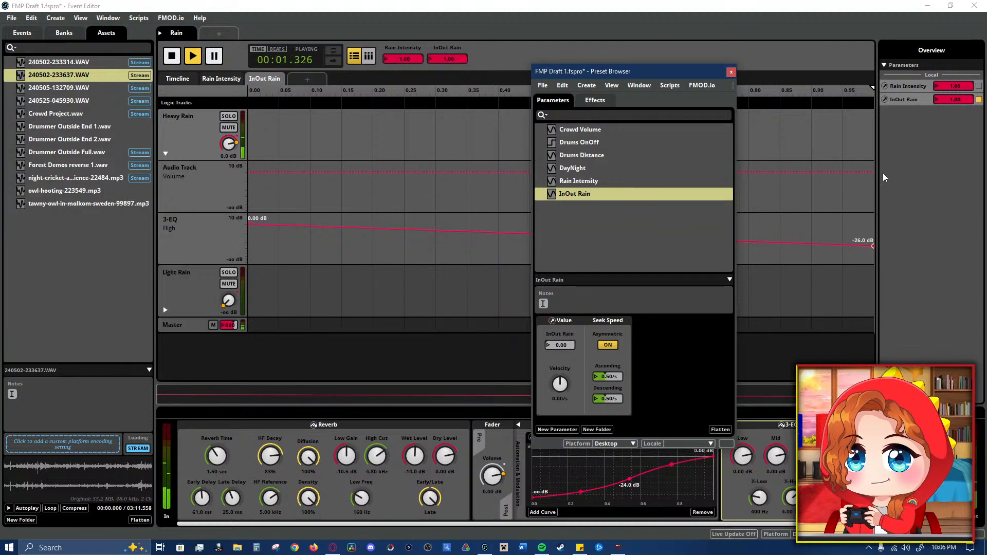
{"action": "left_click_drag", "start_coordinate": [949, 100], "coordinate": [950, 154]}
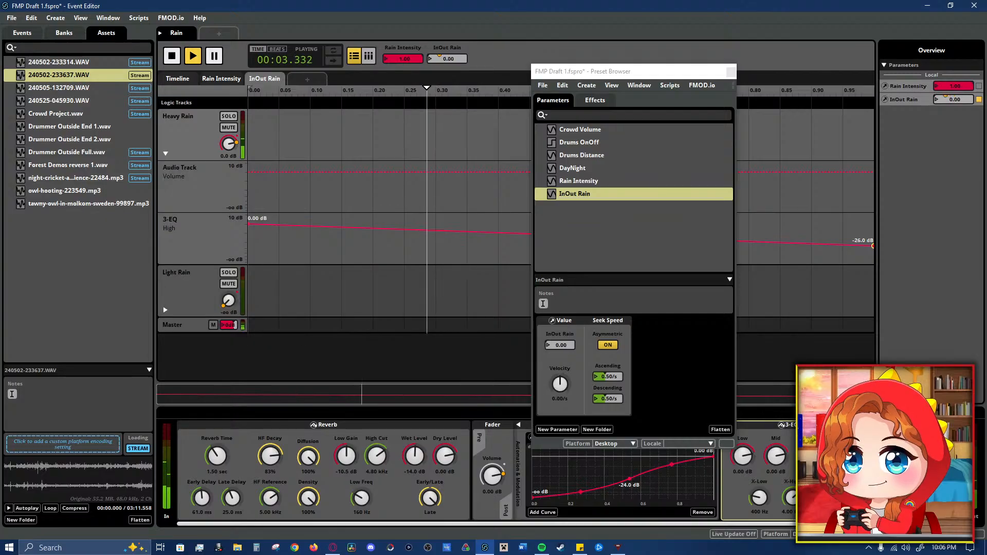
{"action": "left_click", "coordinate": [731, 72]}
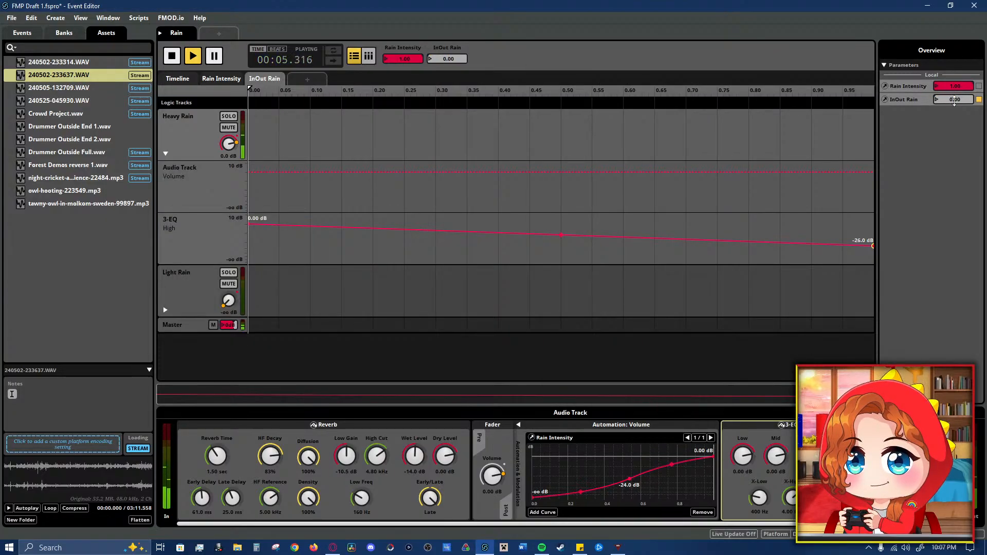
{"action": "left_click_drag", "start_coordinate": [954, 101], "coordinate": [955, 46]}
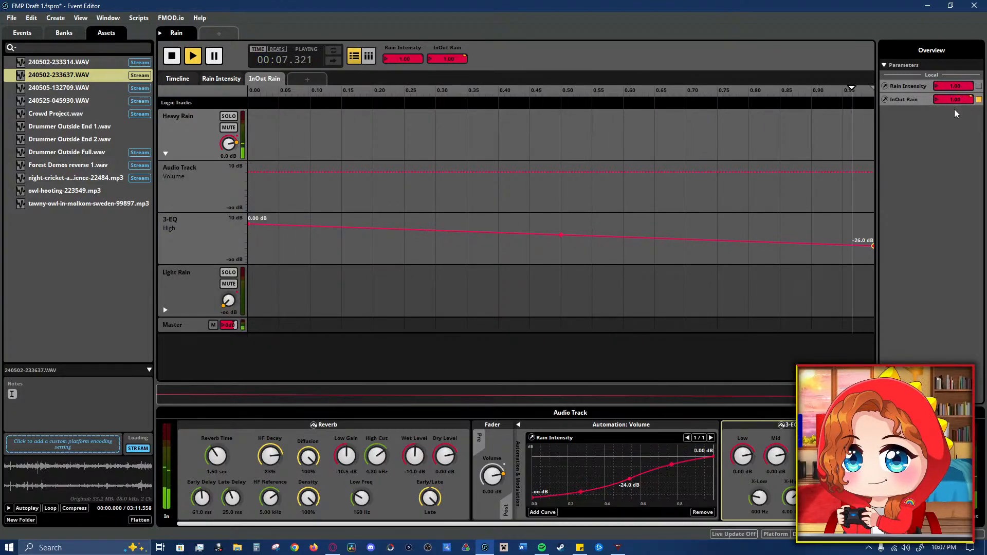
- With Rain Intensity at 0.00, add Light Rain volume automation points of 0.00 dB at both ends of the InOut Rain range
{"action": "left_click", "coordinate": [185, 282]}
{"action": "left_click", "coordinate": [165, 153]}
{"action": "left_click", "coordinate": [166, 206]}
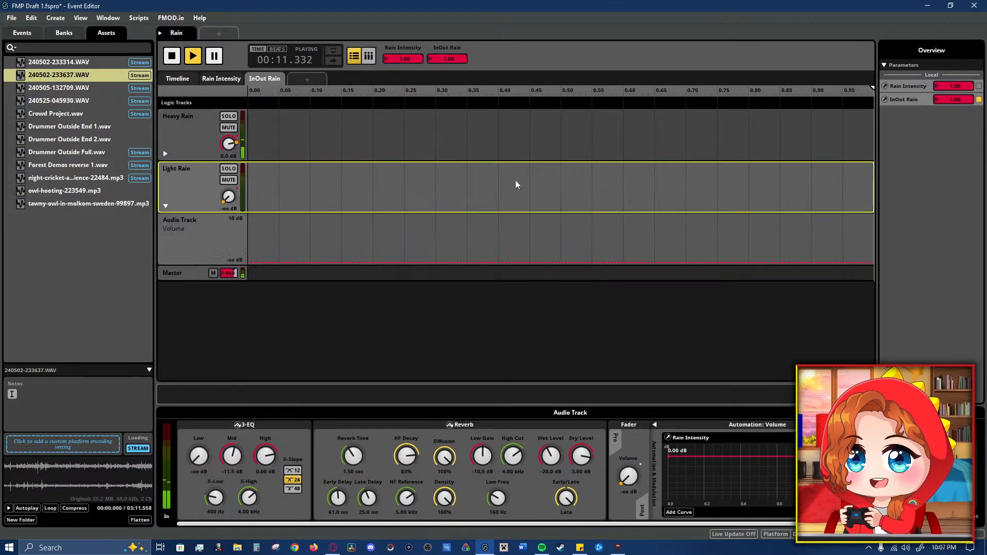
{"action": "left_click_drag", "start_coordinate": [970, 83], "coordinate": [935, 85]}
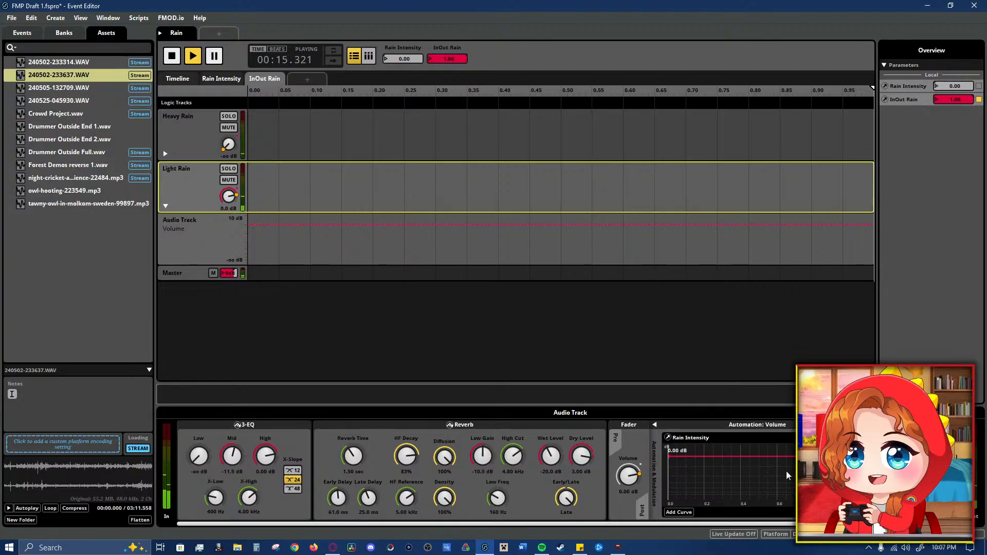
{"action": "scroll", "coordinate": [844, 479], "scroll_direction": "right", "scroll_amount": 2}
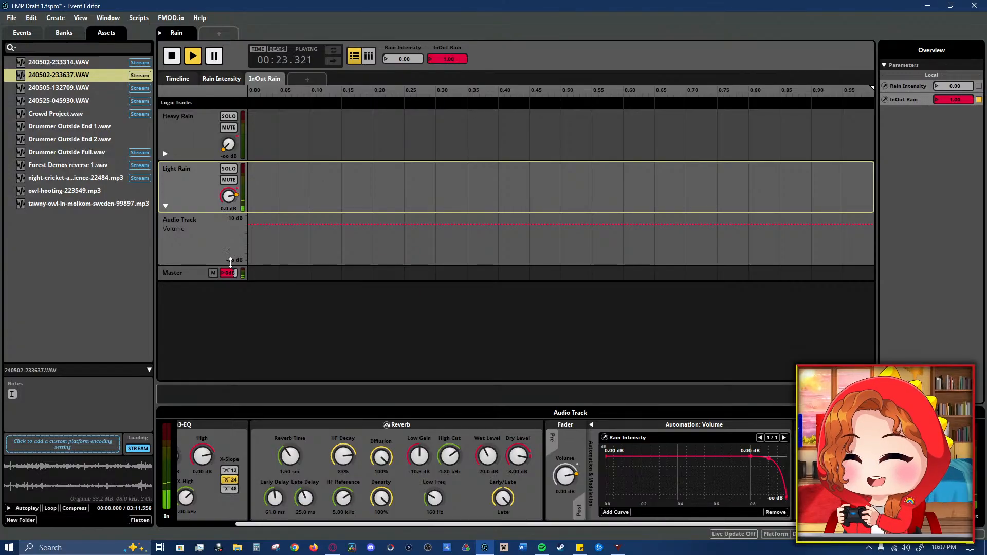
{"action": "left_click", "coordinate": [258, 224]}
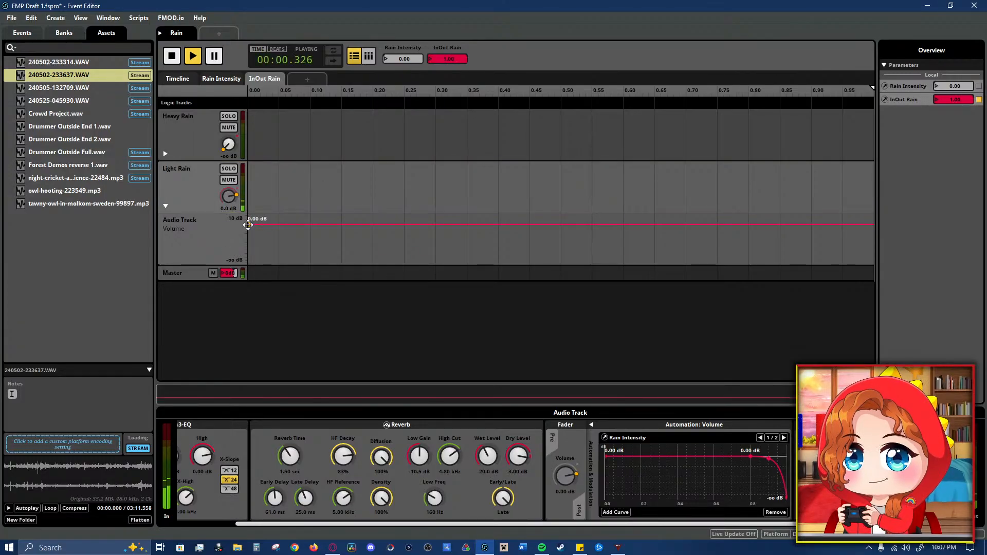
{"action": "left_click", "coordinate": [858, 225]}
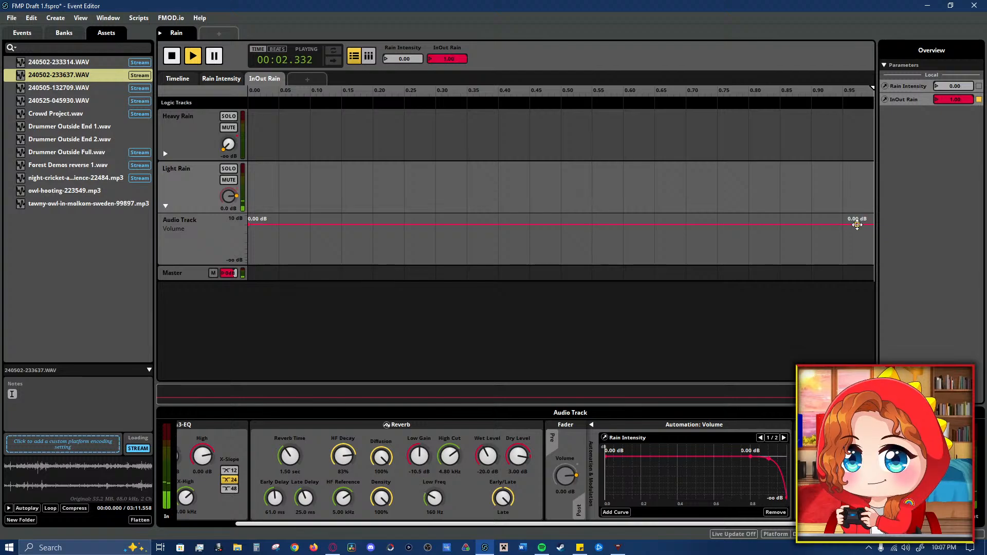
{"action": "mouse_move", "coordinate": [858, 224]}
{"action": "left_mouse_down"}
{"action": "mouse_move", "coordinate": [873, 225]}
{"action": "mouse_move", "coordinate": [872, 239]}
{"action": "mouse_move", "coordinate": [873, 225]}
{"action": "left_mouse_up"}
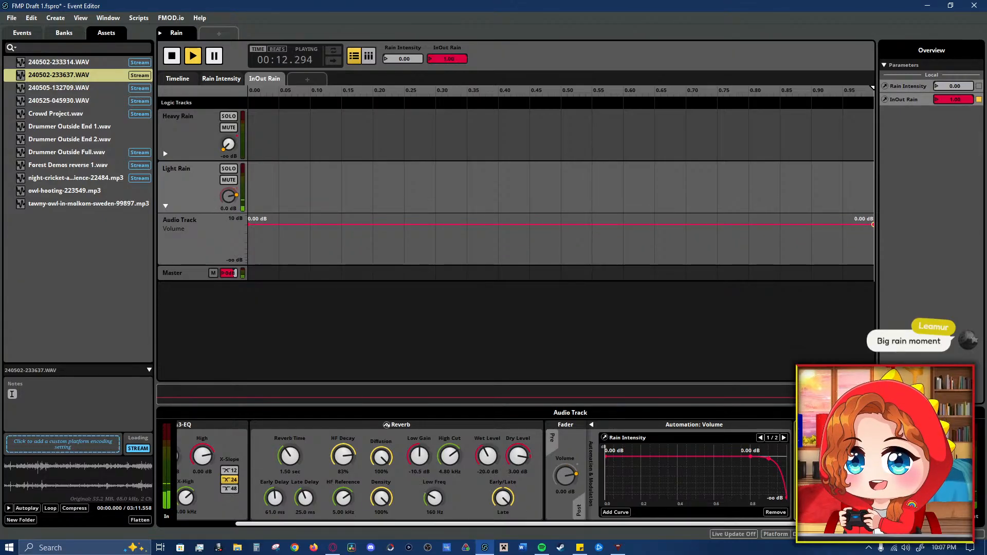
- Automate the High band of Light Rain's post-fader 3-EQ from 0.00 dB at InOut Rain 0 to -24.0 dB at 1
{"action": "left_click", "coordinate": [828, 509]}
{"action": "left_click", "coordinate": [256, 276]}
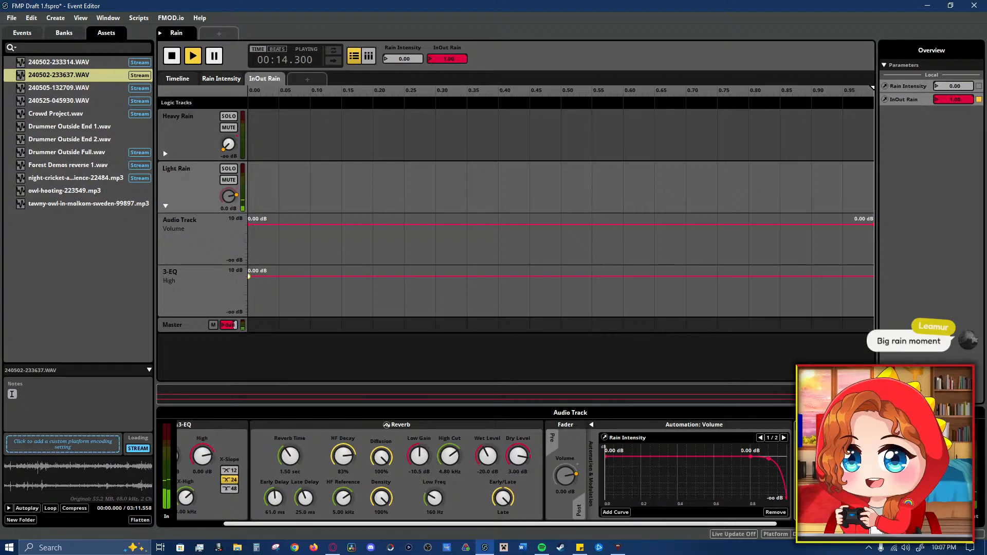
{"action": "left_click", "coordinate": [871, 277]}
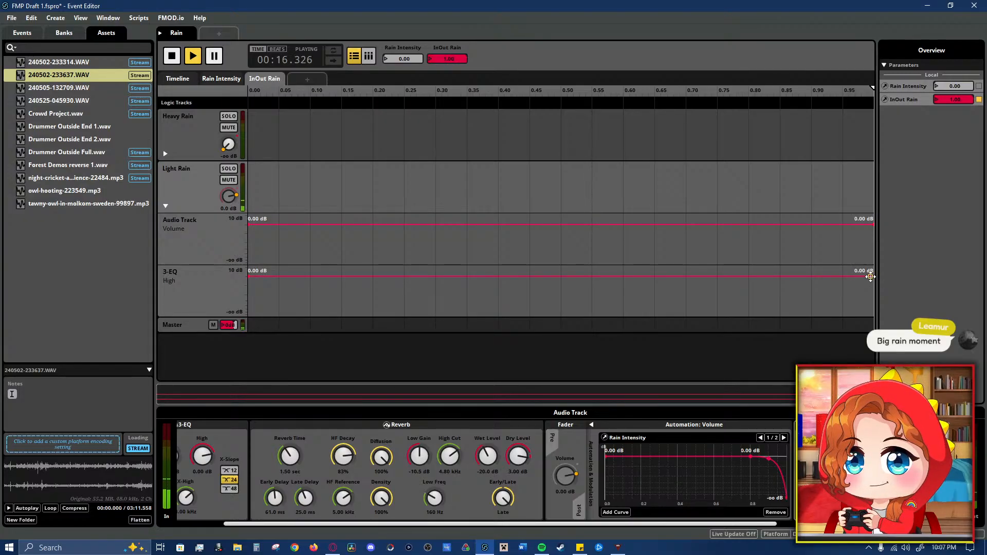
{"action": "left_click_drag", "start_coordinate": [870, 276], "coordinate": [873, 297]}
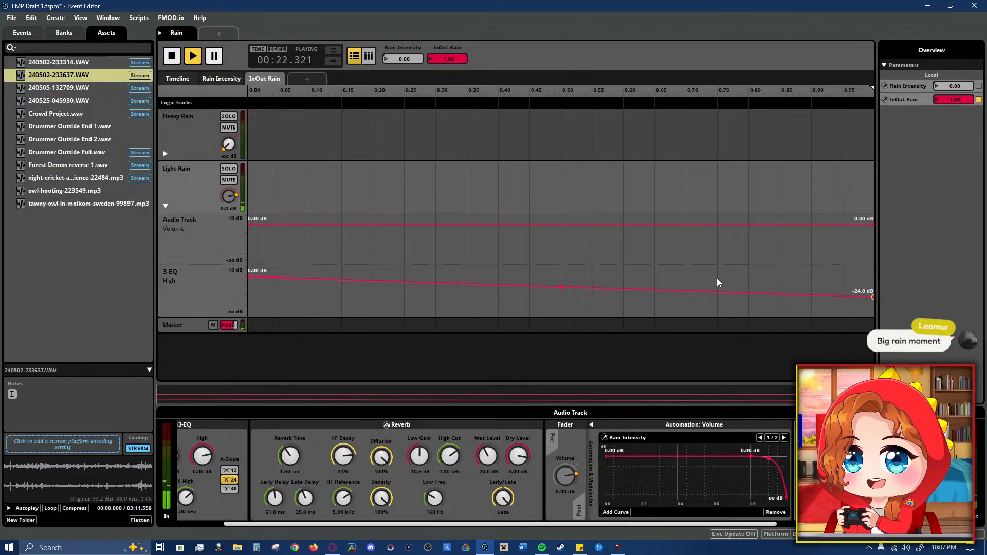
{"action": "left_click_drag", "start_coordinate": [305, 526], "coordinate": [200, 523]}
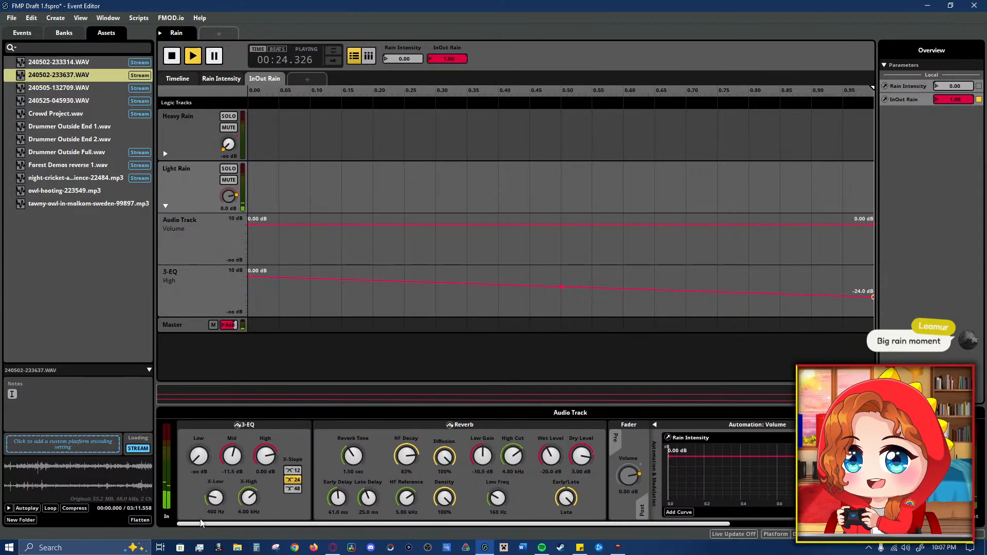
- Set Light Rain's pre-fader 3-EQ to -6.50 dB Mid and -20.0 dB Low, auditioning InOut Rain at 0.00 and 1.00
{"action": "left_click", "coordinate": [186, 183]}
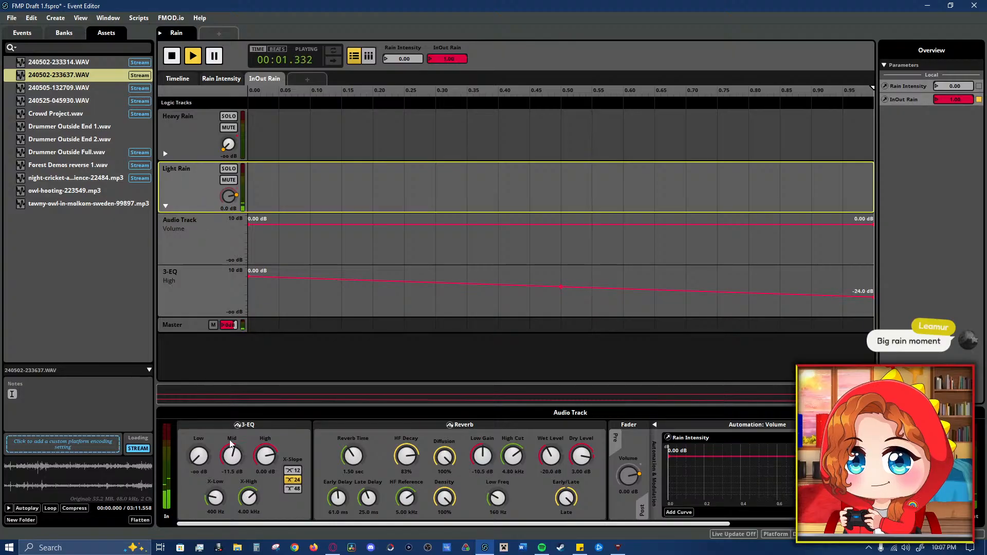
{"action": "left_click_drag", "start_coordinate": [257, 459], "coordinate": [257, 451]}
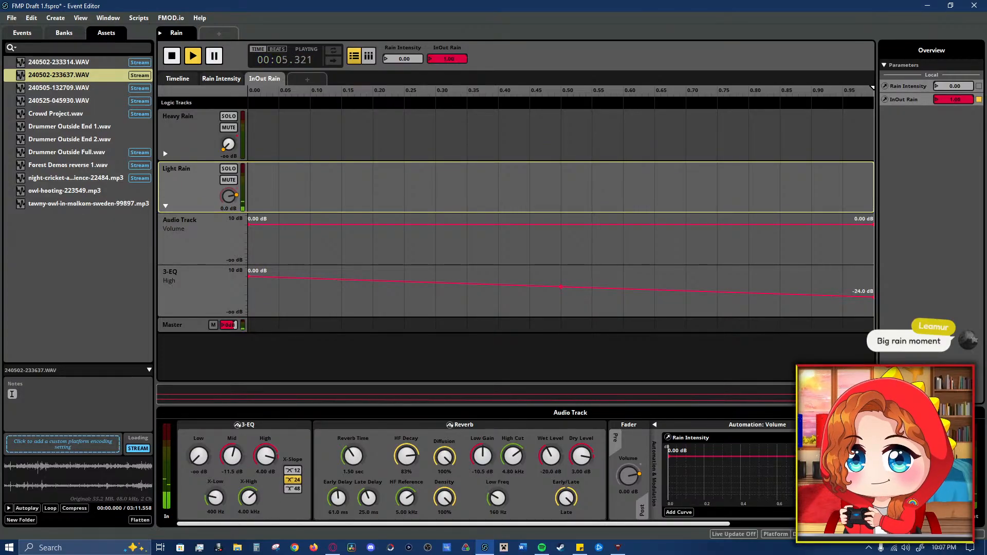
{"action": "left_click_drag", "start_coordinate": [953, 99], "coordinate": [954, 117]}
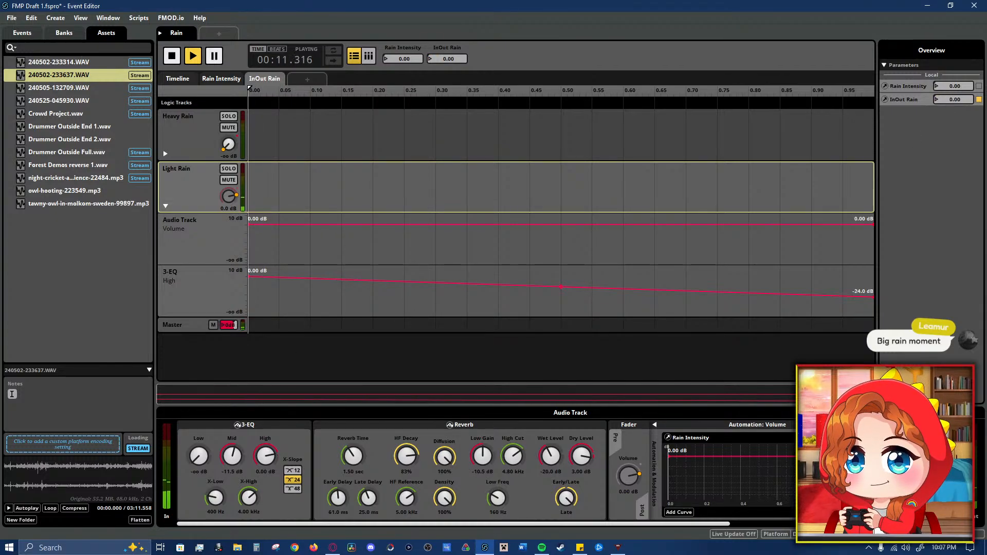
{"action": "left_click_drag", "start_coordinate": [265, 456], "coordinate": [265, 437]}
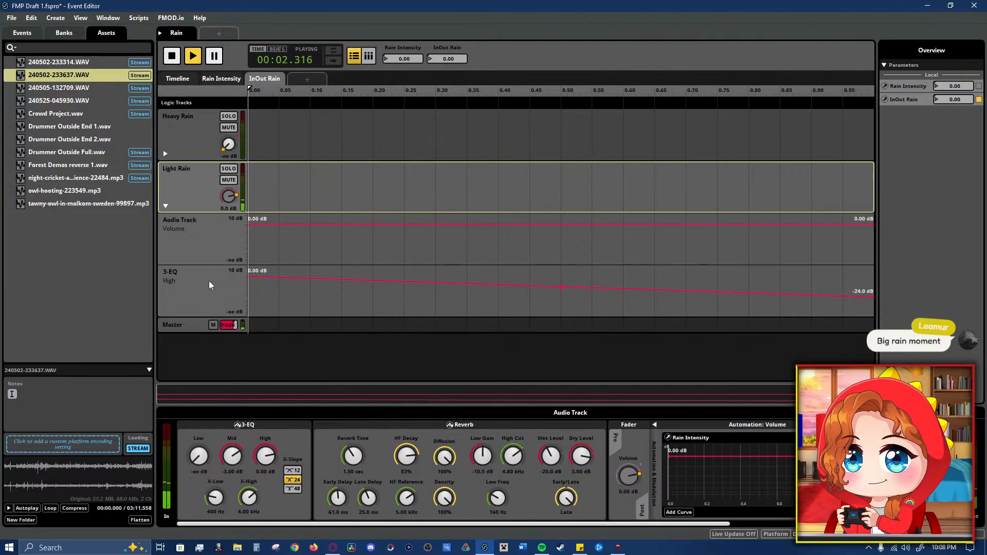
{"action": "left_click_drag", "start_coordinate": [960, 98], "coordinate": [957, 99]}
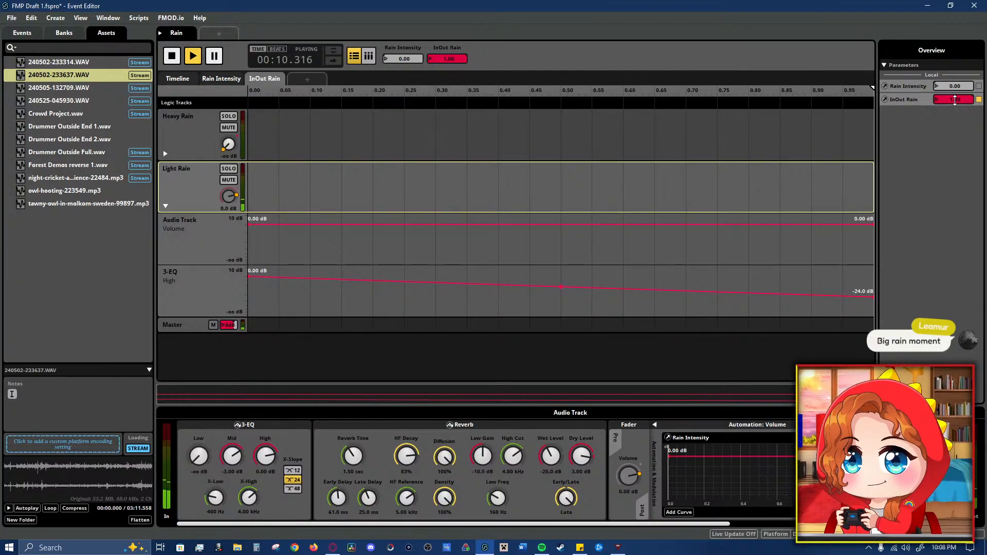
{"action": "left_click_drag", "start_coordinate": [955, 101], "coordinate": [955, 104]}
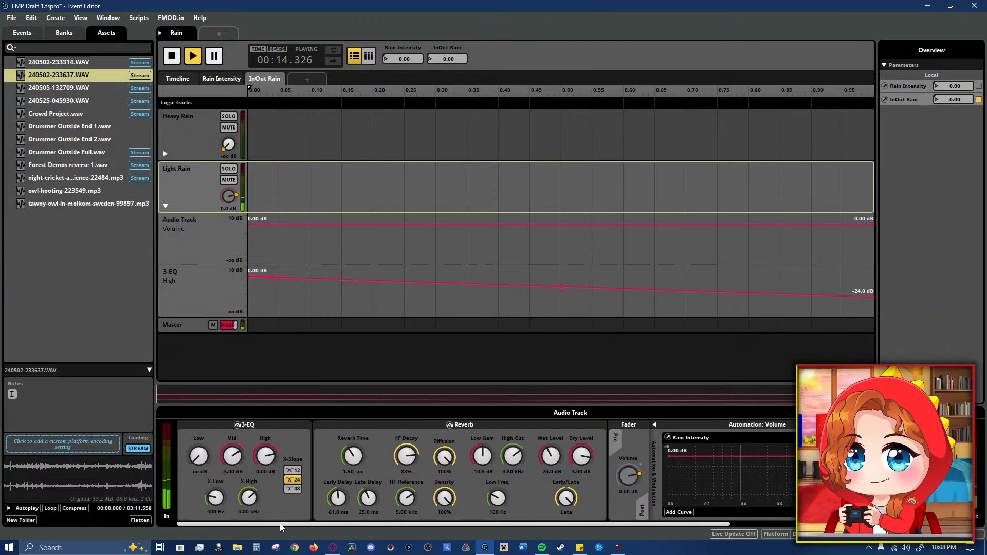
{"action": "left_click_drag", "start_coordinate": [953, 100], "coordinate": [953, 96]}
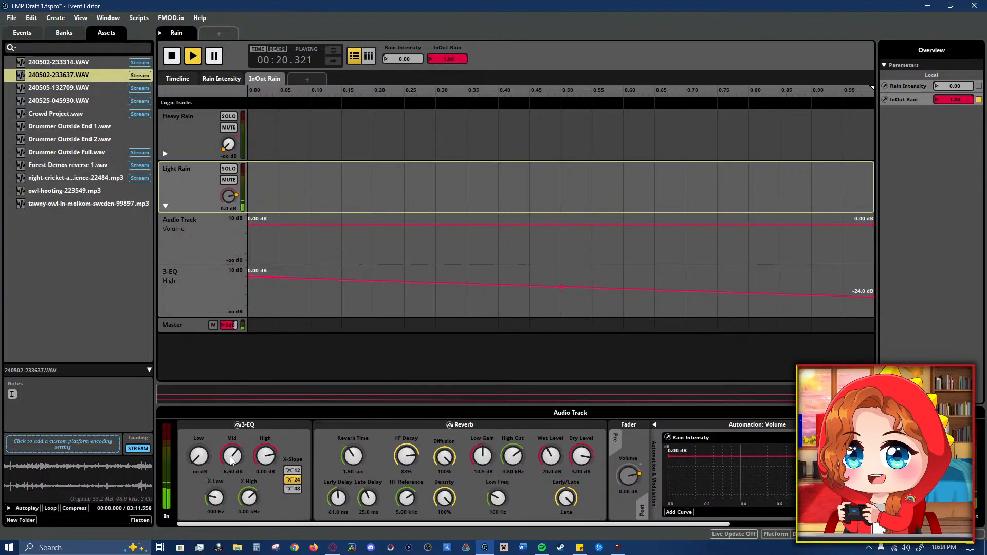
{"action": "left_click_drag", "start_coordinate": [208, 459], "coordinate": [207, 436]}
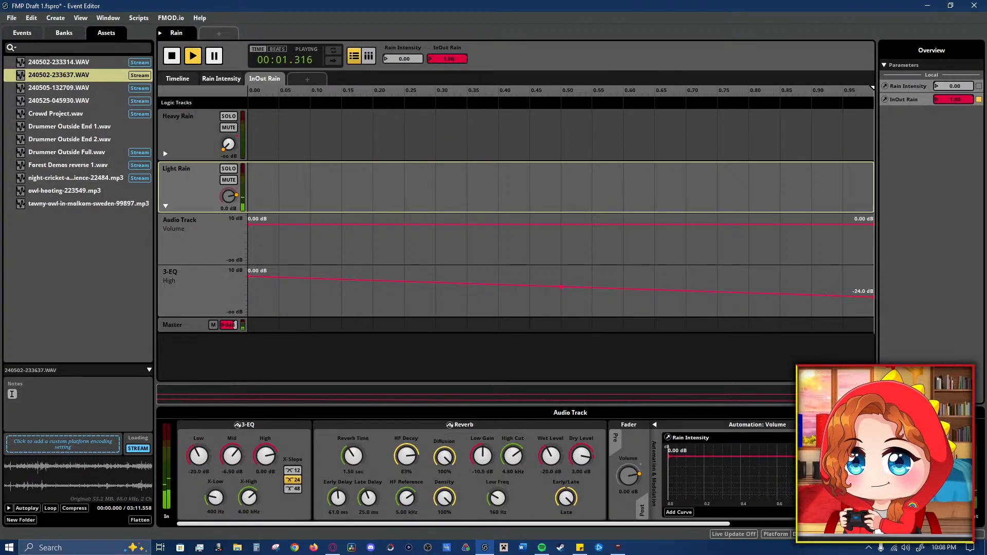
- Select Heavy Rain, collapse Light Rain's automation, and audition the heavy track with InOut Rain at 0.00 and Rain Intensity at 1.00
{"action": "left_click", "coordinate": [190, 142]}
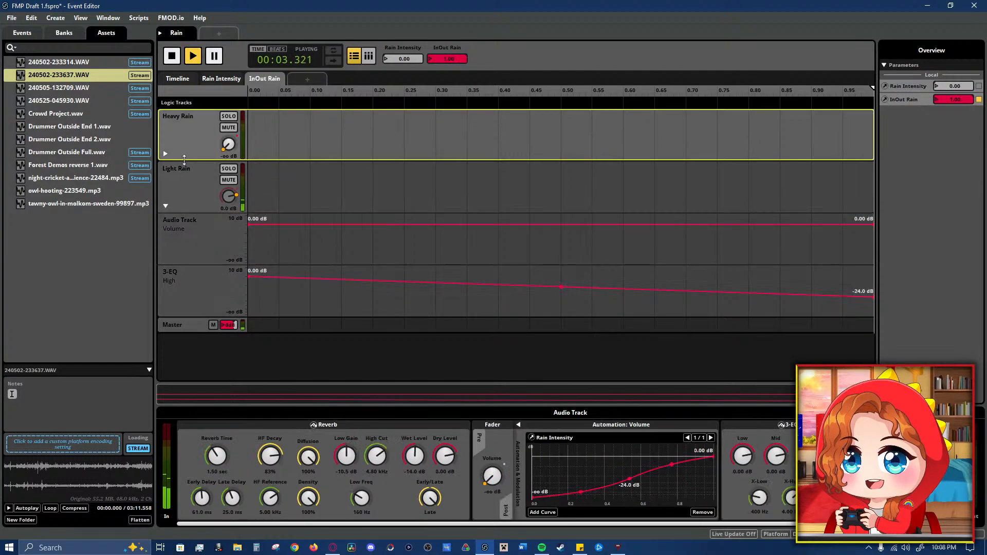
{"action": "left_click", "coordinate": [165, 207]}
{"action": "left_click_drag", "start_coordinate": [969, 101], "coordinate": [944, 140]}
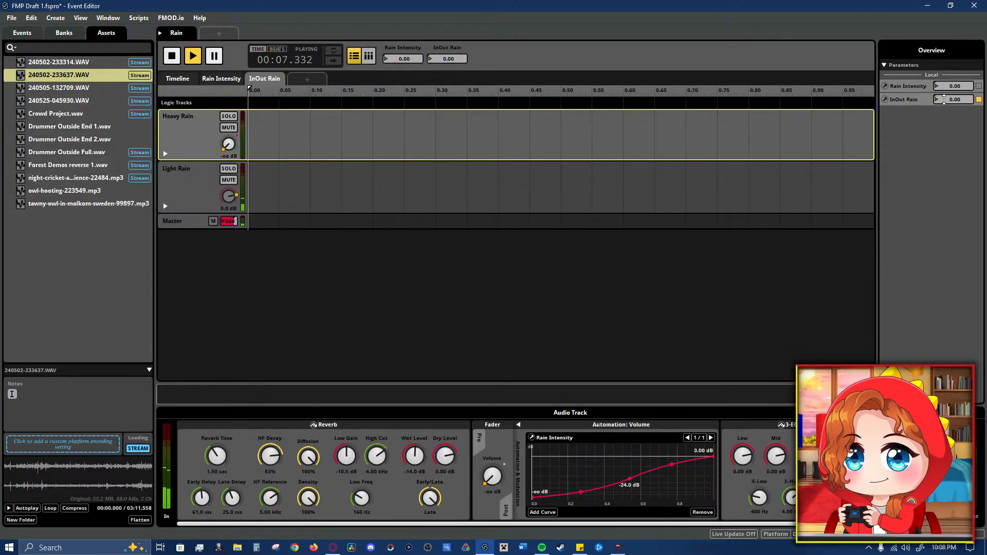
{"action": "left_click_drag", "start_coordinate": [941, 88], "coordinate": [944, 87]}
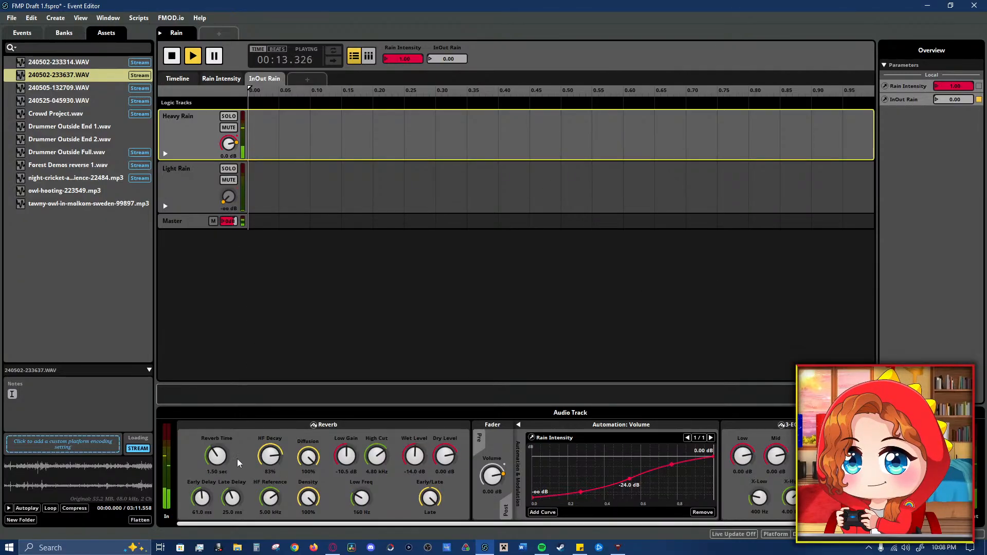
- Examine Heavy Rain's effect chain up to the post-fader 3-EQ and its InOut Rain automation lanes
{"action": "left_click_drag", "start_coordinate": [557, 525], "coordinate": [382, 531]}
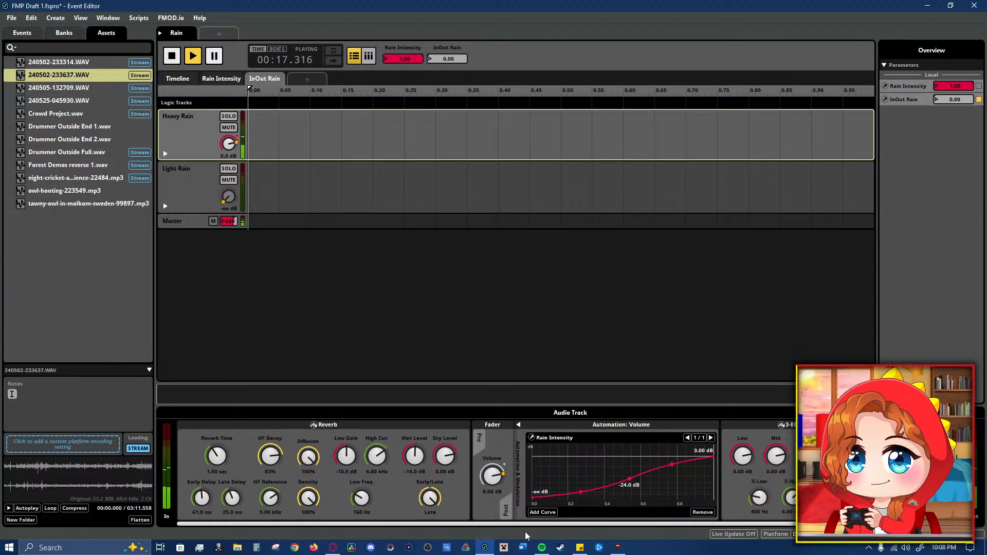
{"action": "left_click_drag", "start_coordinate": [525, 531], "coordinate": [726, 525]}
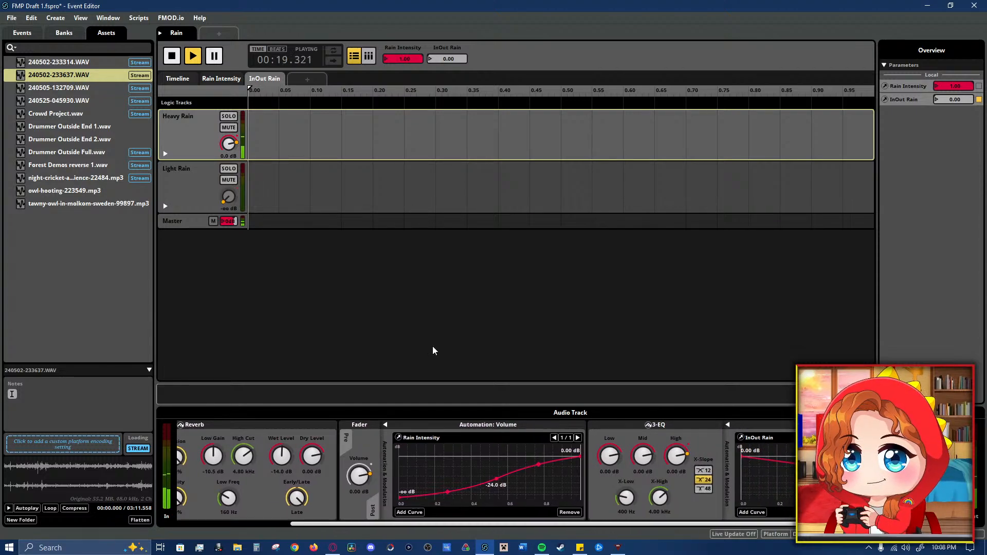
{"action": "left_click", "coordinate": [165, 154]}
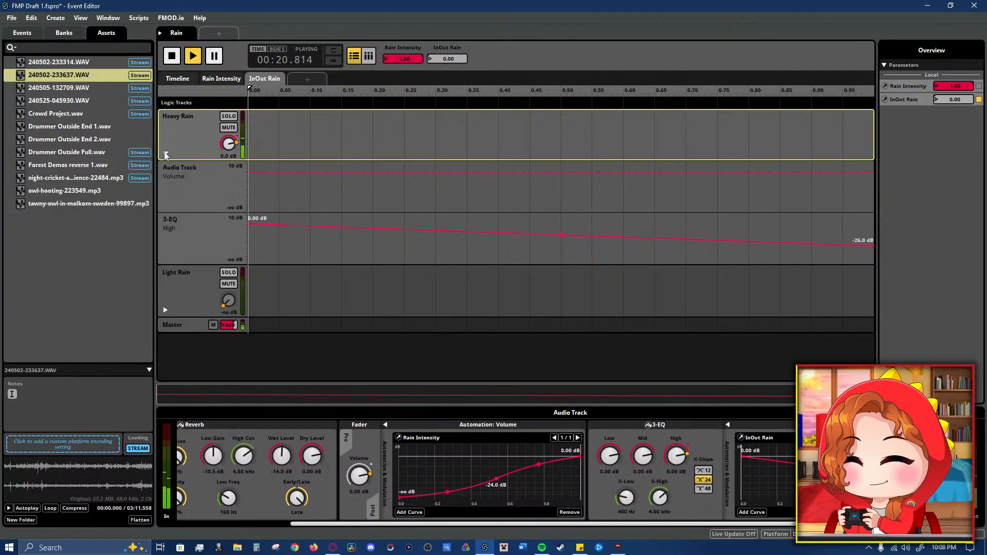
{"action": "left_click", "coordinate": [184, 240]}
{"action": "left_click", "coordinate": [165, 153]}
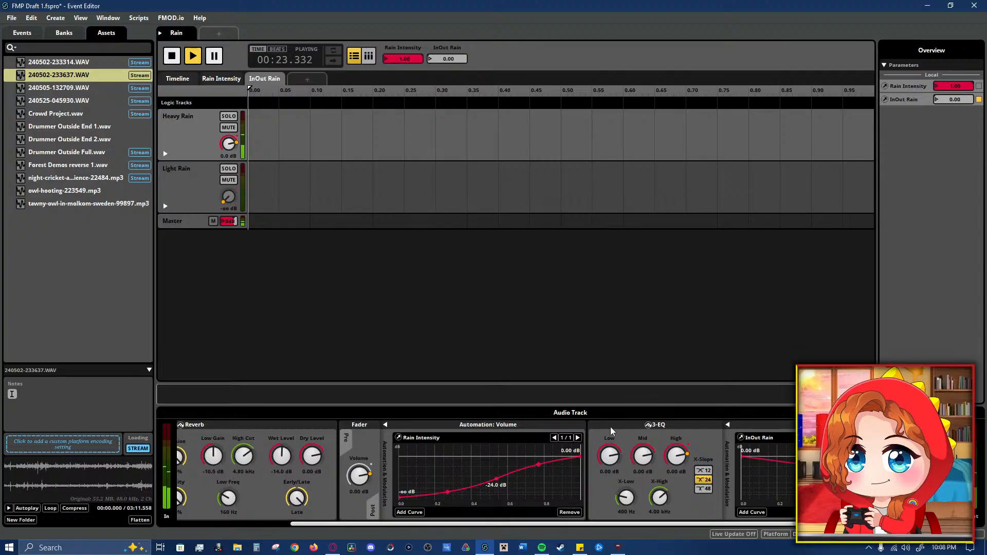
- From the timeline view, audition Rain Intensity at 0.00 and 1.00 with InOut Rain at 1.00, and return InOut Rain to 0.00
{"action": "left_click", "coordinate": [169, 79]}
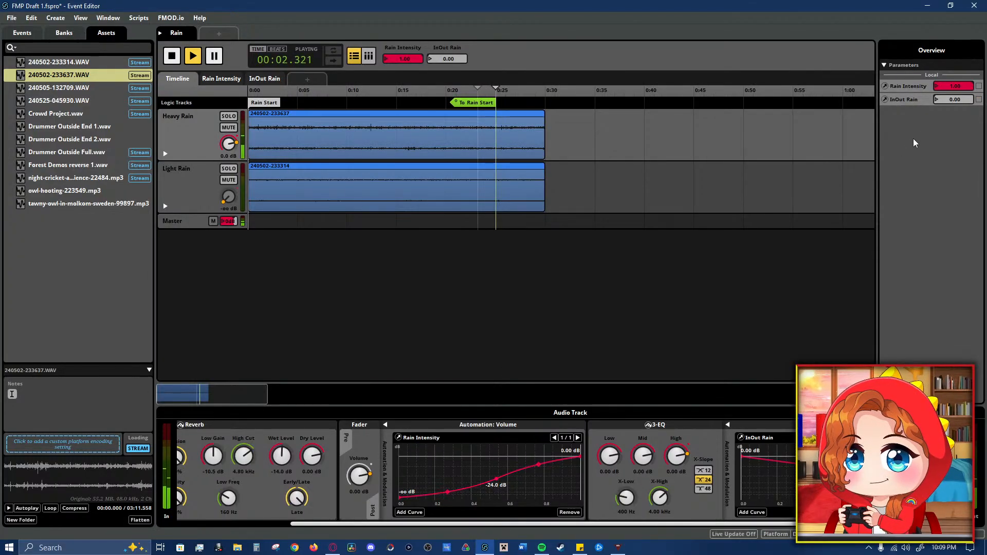
{"action": "left_click", "coordinate": [951, 99]}
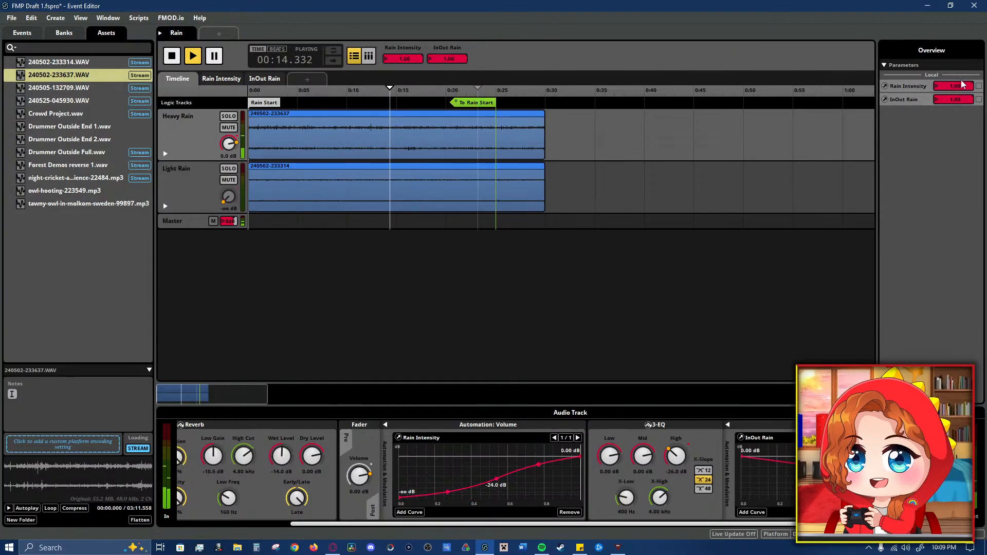
{"action": "left_click_drag", "start_coordinate": [962, 85], "coordinate": [963, 138]}
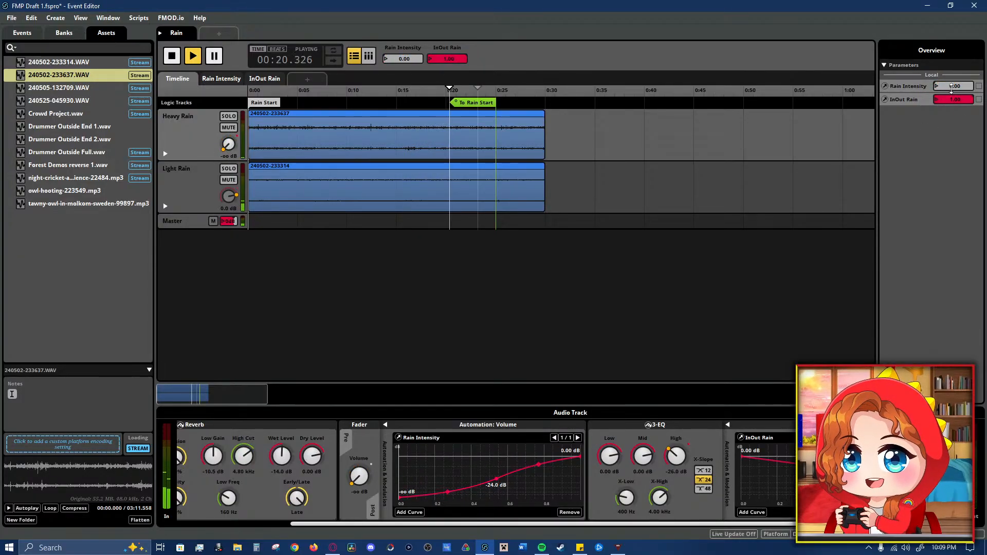
{"action": "left_click_drag", "start_coordinate": [951, 89], "coordinate": [951, 36]}
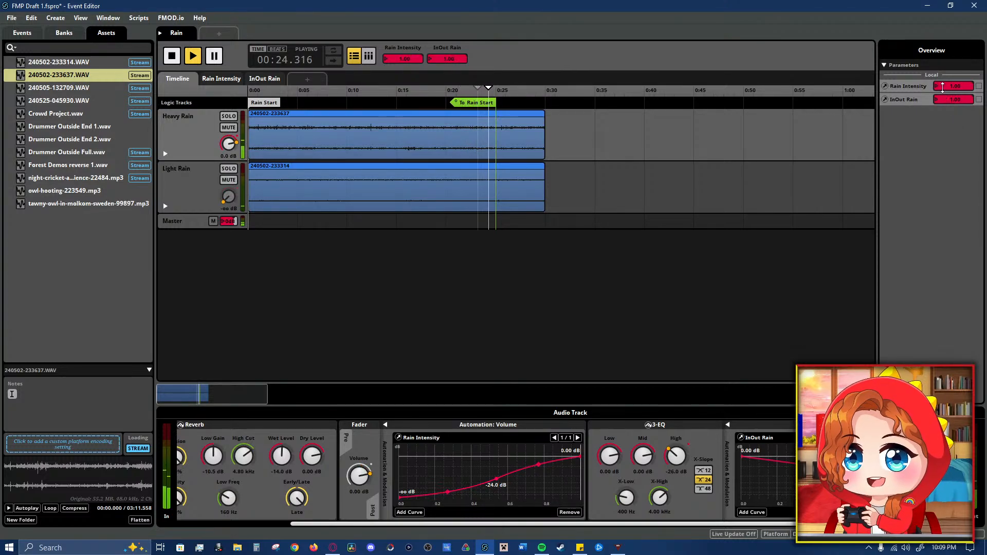
{"action": "left_click_drag", "start_coordinate": [952, 87], "coordinate": [952, 138]}
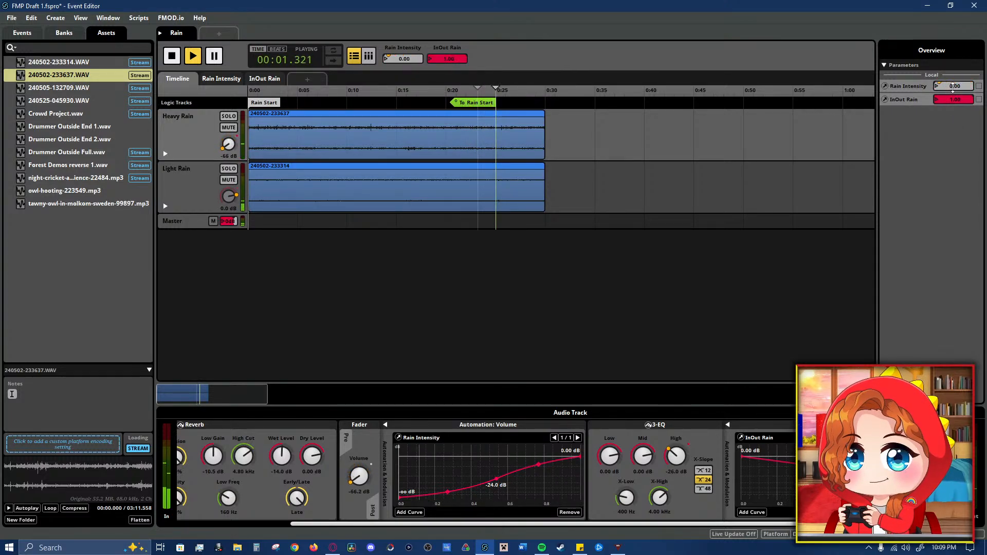
{"action": "left_click_drag", "start_coordinate": [953, 86], "coordinate": [953, 36]}
{"action": "left_click_drag", "start_coordinate": [952, 86], "coordinate": [953, 83]}
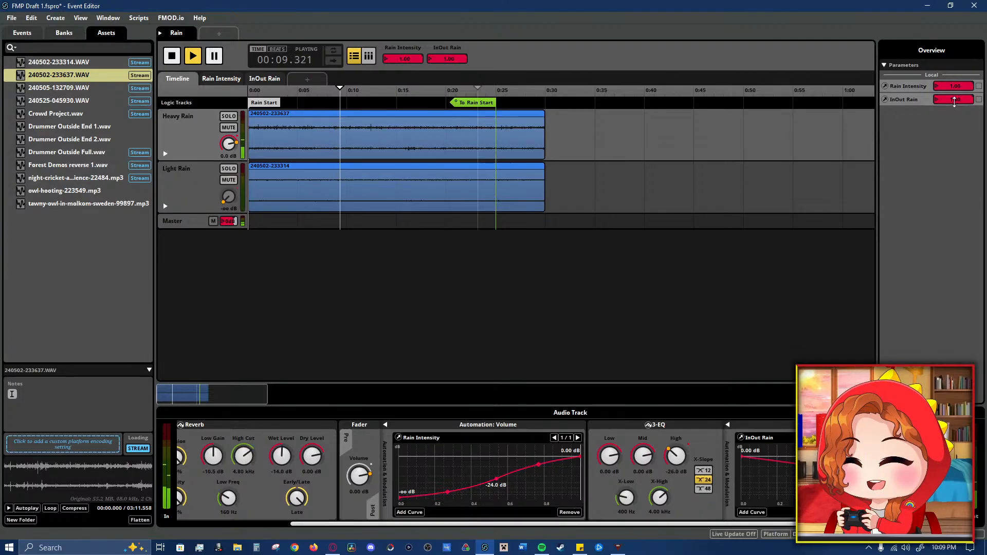
{"action": "left_click_drag", "start_coordinate": [954, 100], "coordinate": [955, 109]}
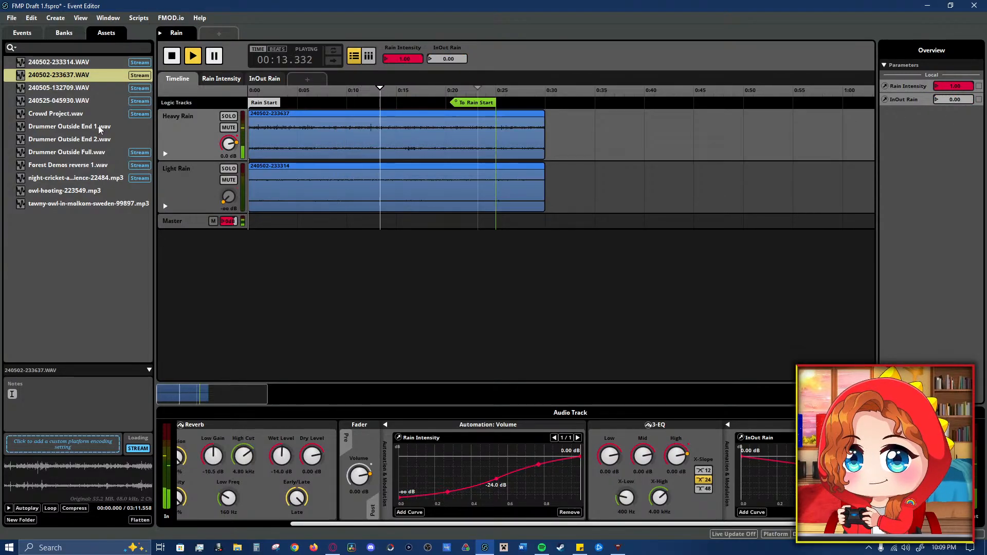
- Stop the Rain event's playback and look over the Forest and City events before reopening Rain
{"action": "left_click", "coordinate": [36, 33]}
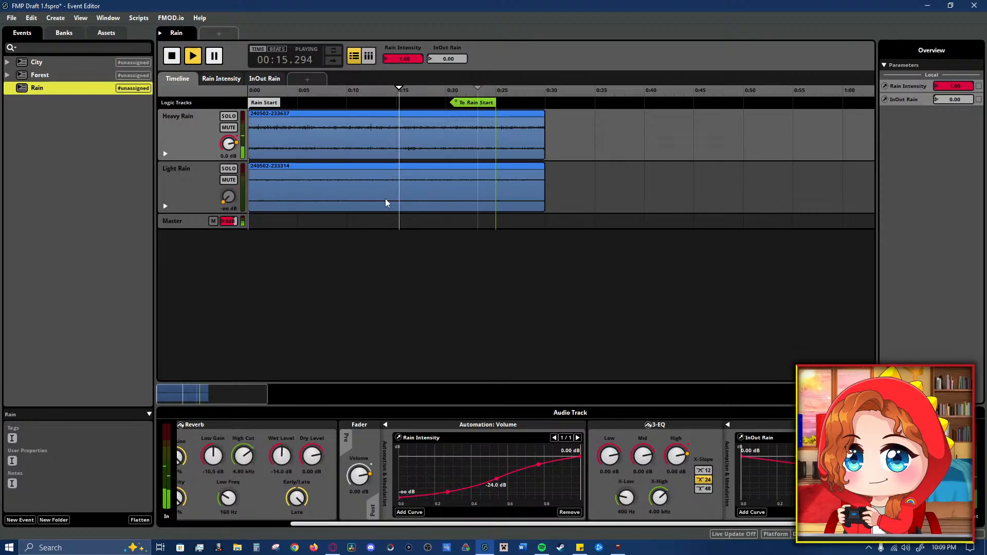
{"action": "key", "text": "space"}
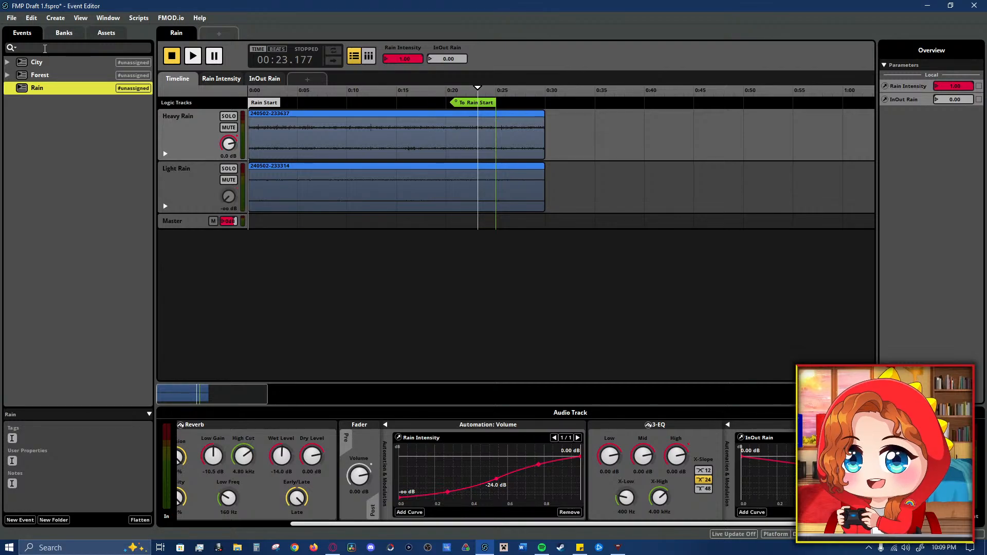
{"action": "left_click", "coordinate": [64, 77]}
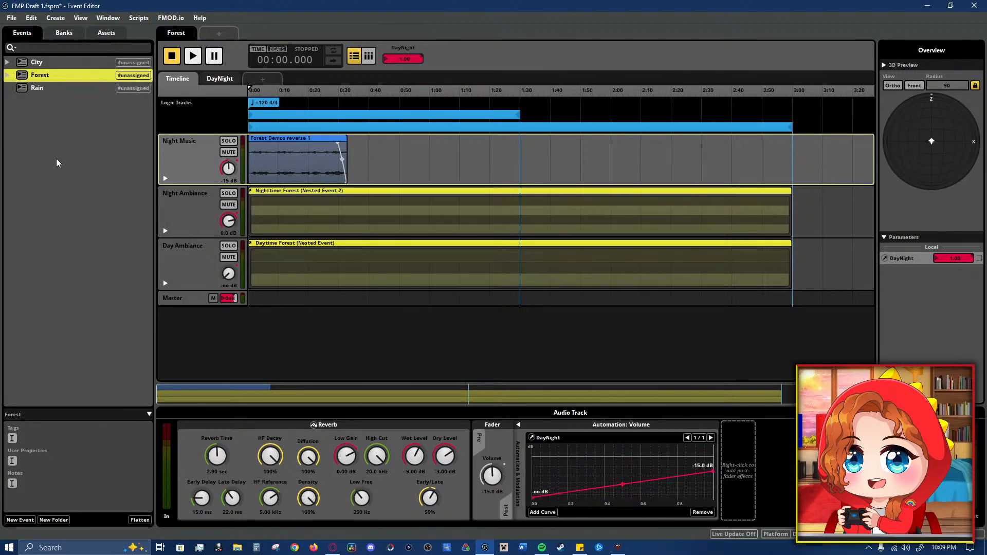
{"action": "left_click", "coordinate": [102, 64]}
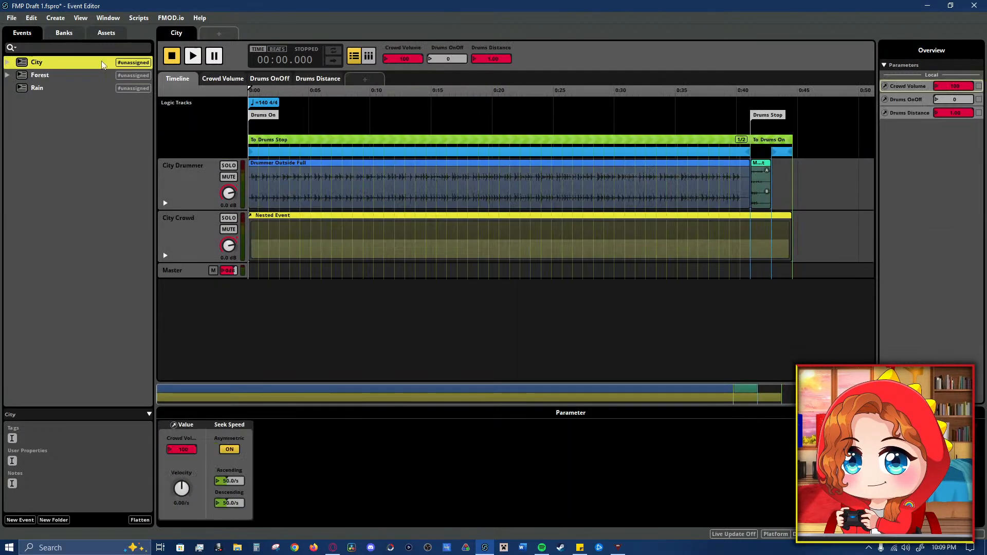
{"action": "left_click", "coordinate": [98, 76]}
{"action": "left_click", "coordinate": [94, 83]}
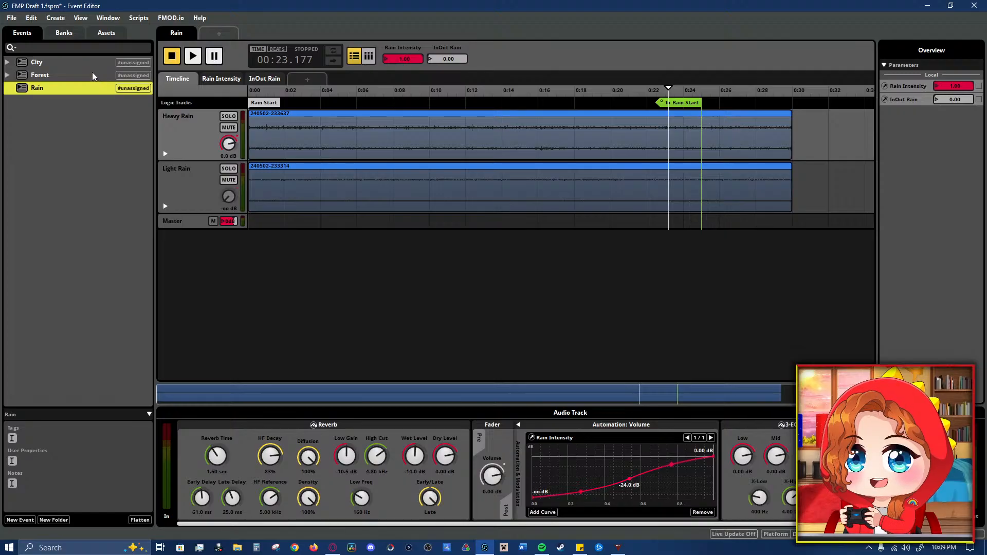
- Open the Forest event, audition it from the start, collapse its 3D preview, and stop playback
{"action": "left_click", "coordinate": [92, 76]}
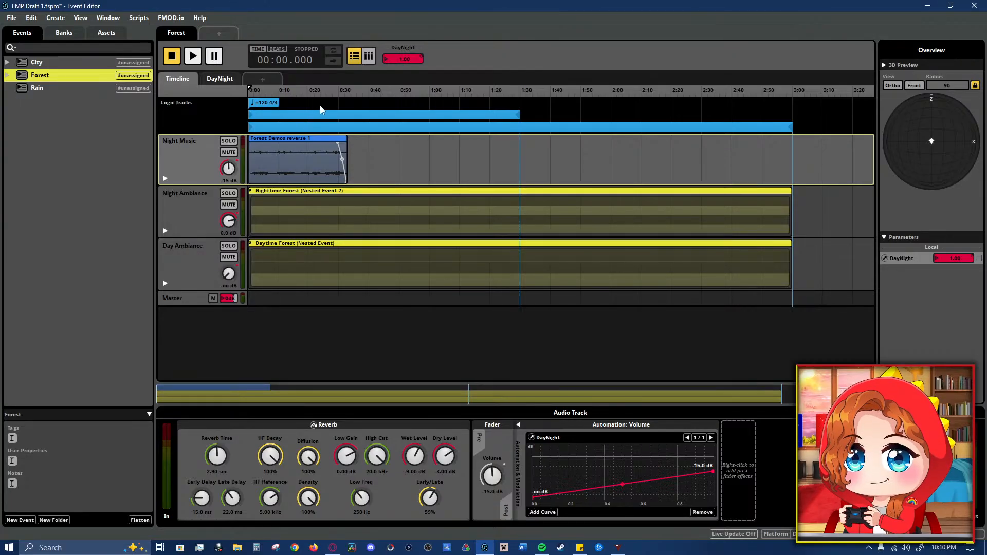
{"action": "left_click", "coordinate": [232, 108]}
{"action": "key", "text": "space"}
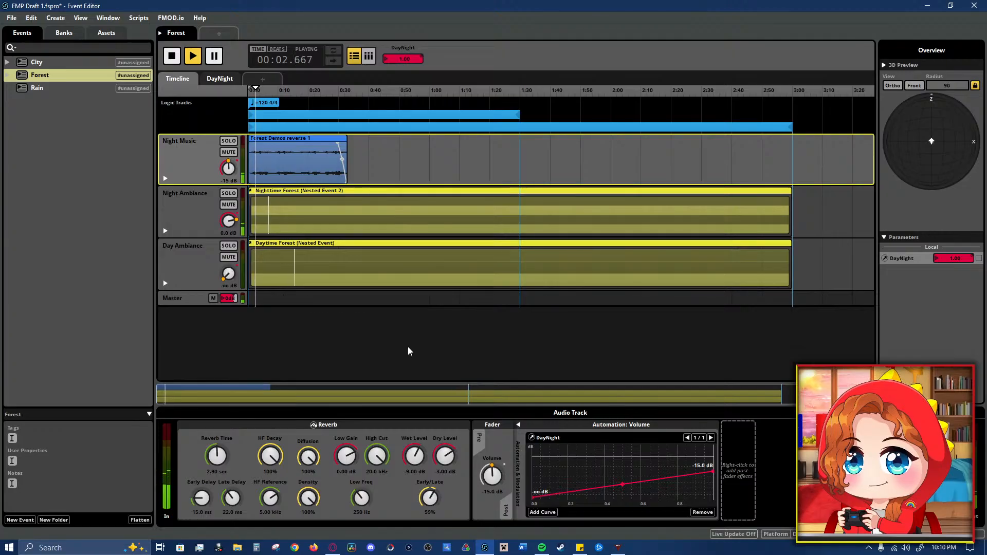
{"action": "left_click", "coordinate": [886, 66]}
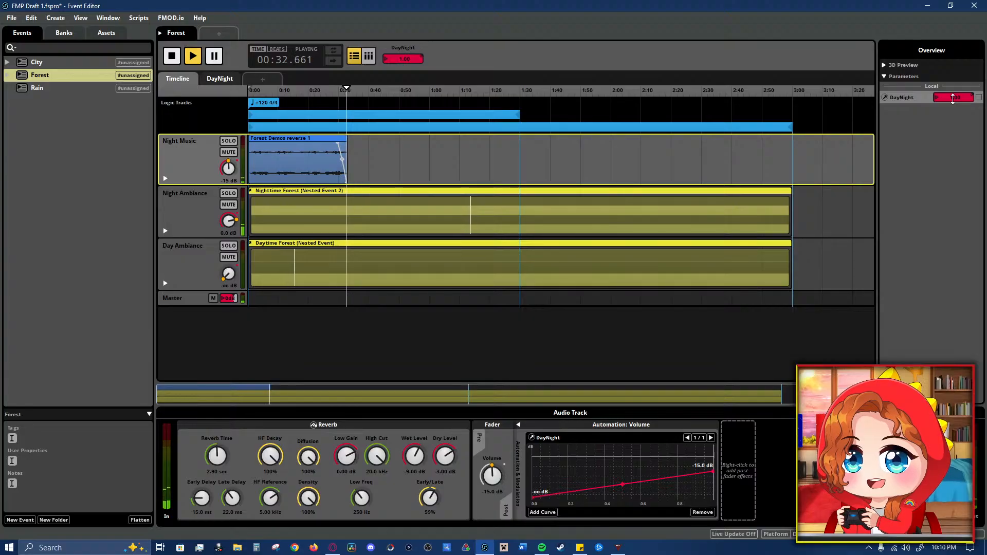
{"action": "key", "text": "space"}
- Change the Rain event's Rain Intensity parameter scope to Global
{"action": "left_click", "coordinate": [93, 89]}
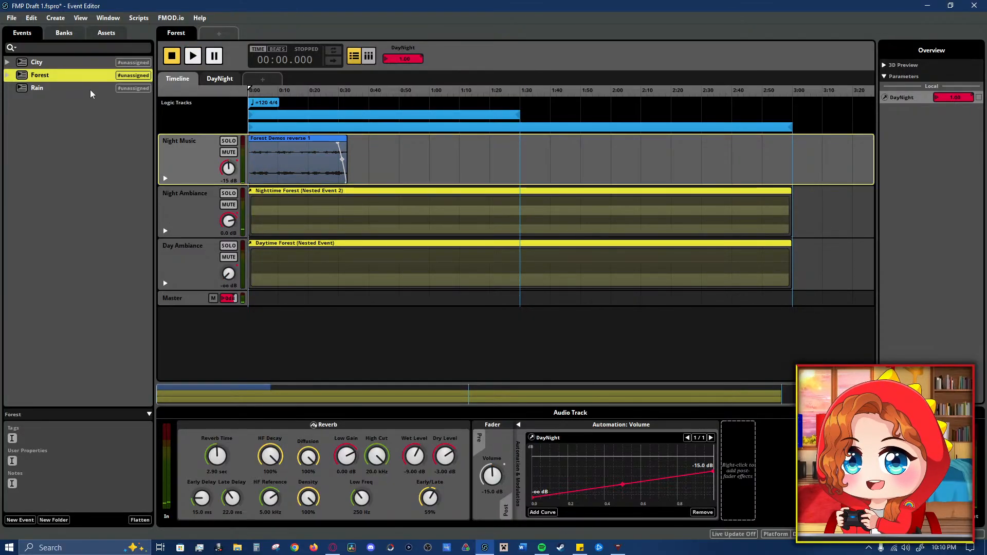
{"action": "left_click", "coordinate": [922, 88]}
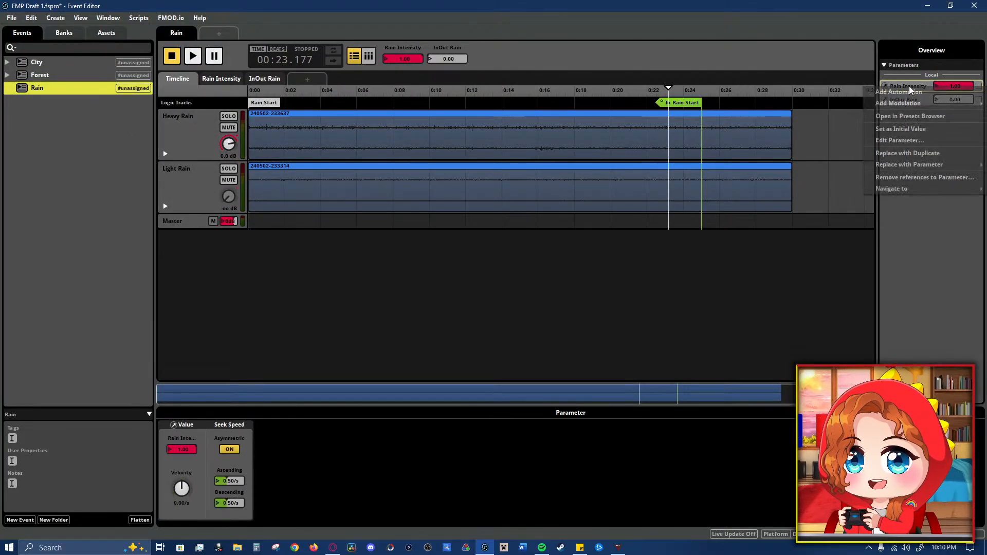
{"action": "right_click", "coordinate": [911, 88]}
{"action": "left_click", "coordinate": [900, 140]}
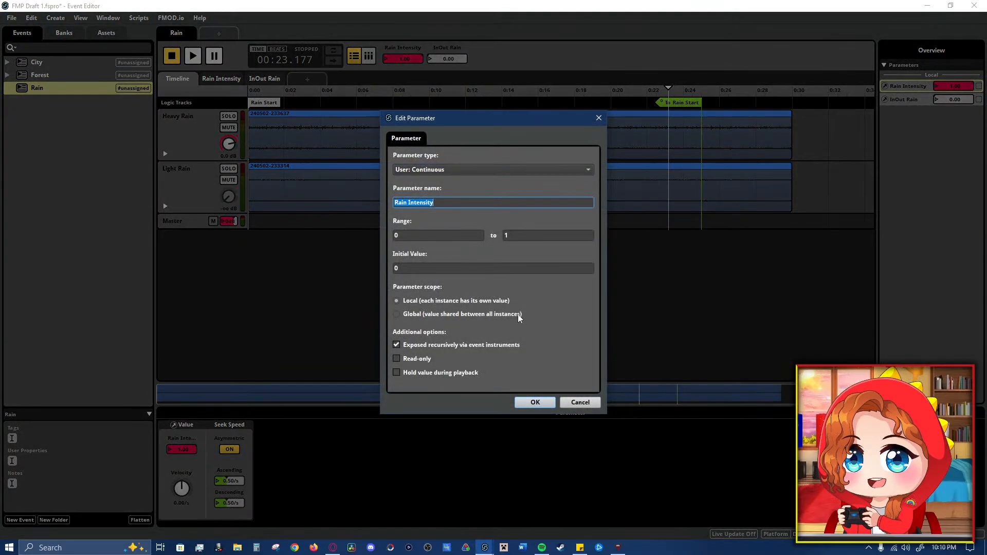
{"action": "left_click", "coordinate": [423, 315]}
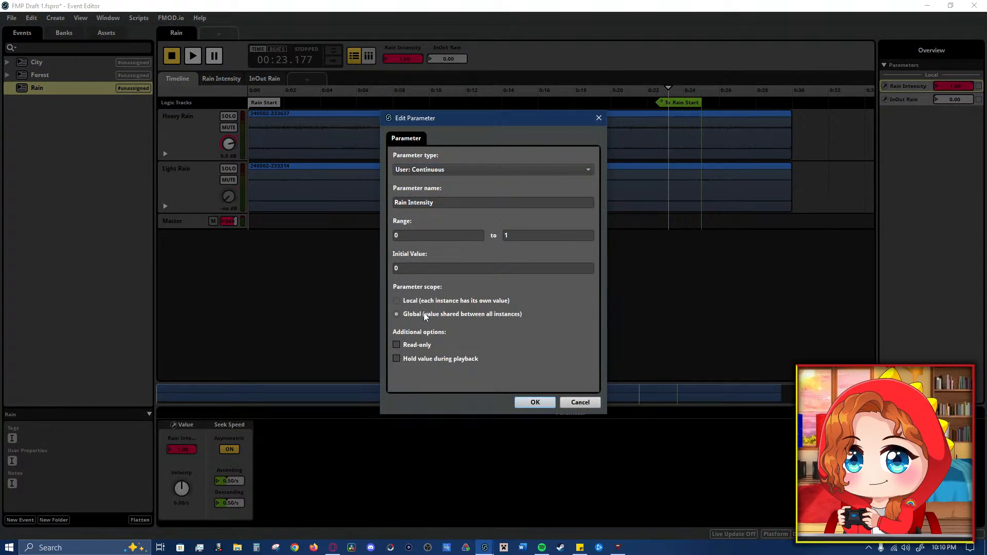
{"action": "left_click", "coordinate": [534, 404]}
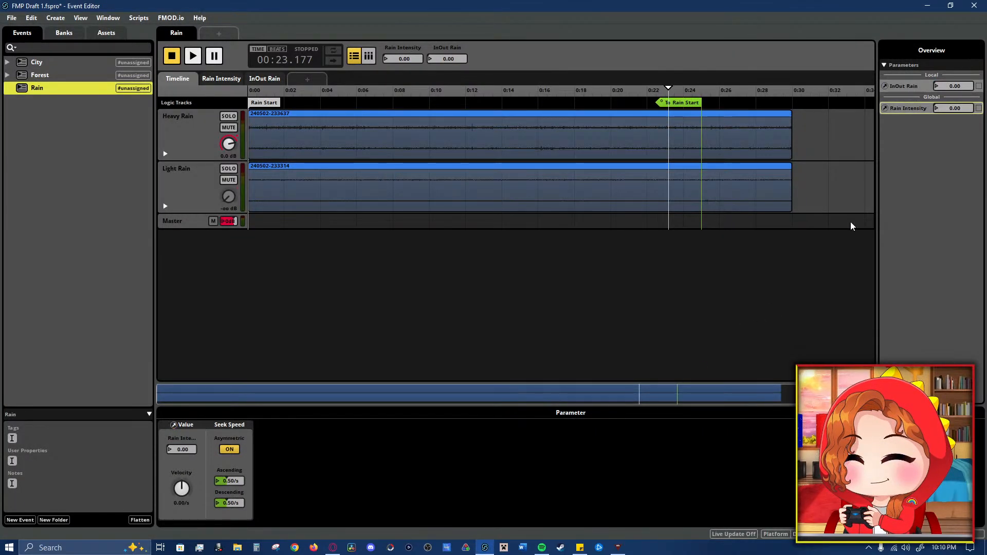
- Change the InOut Rain parameter's scope to Global in the Rain event
{"action": "right_click", "coordinate": [910, 88]}
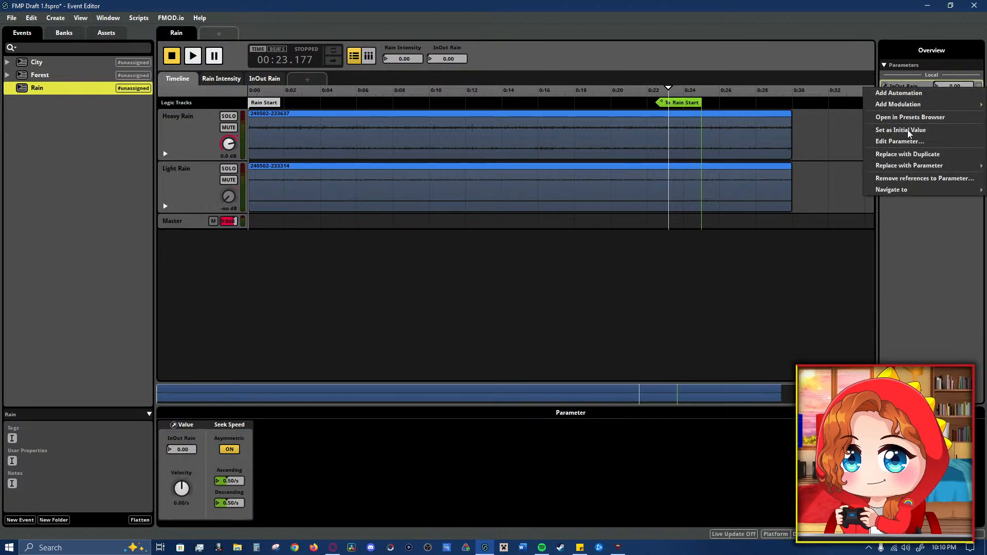
{"action": "left_click", "coordinate": [909, 140]}
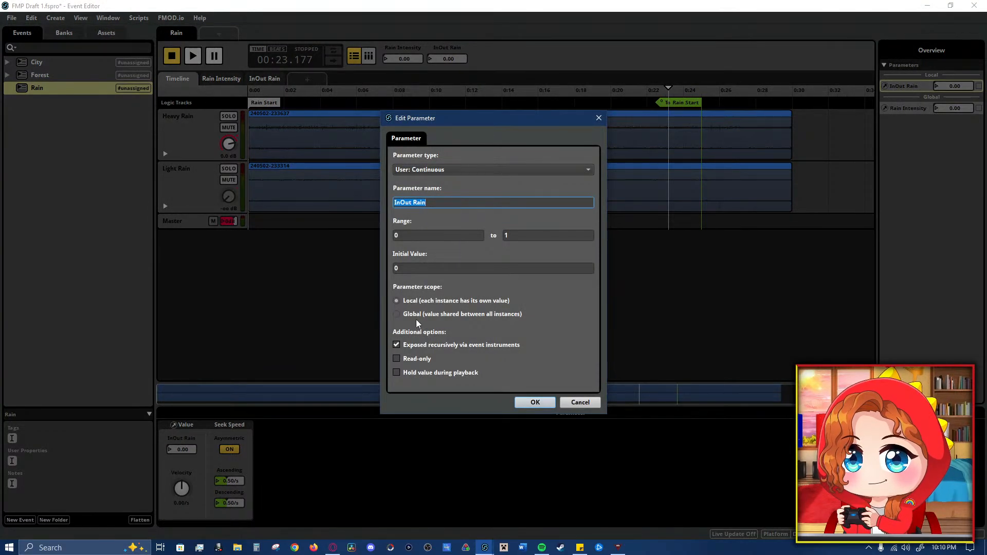
{"action": "left_click", "coordinate": [397, 314]}
{"action": "left_click", "coordinate": [535, 402]}
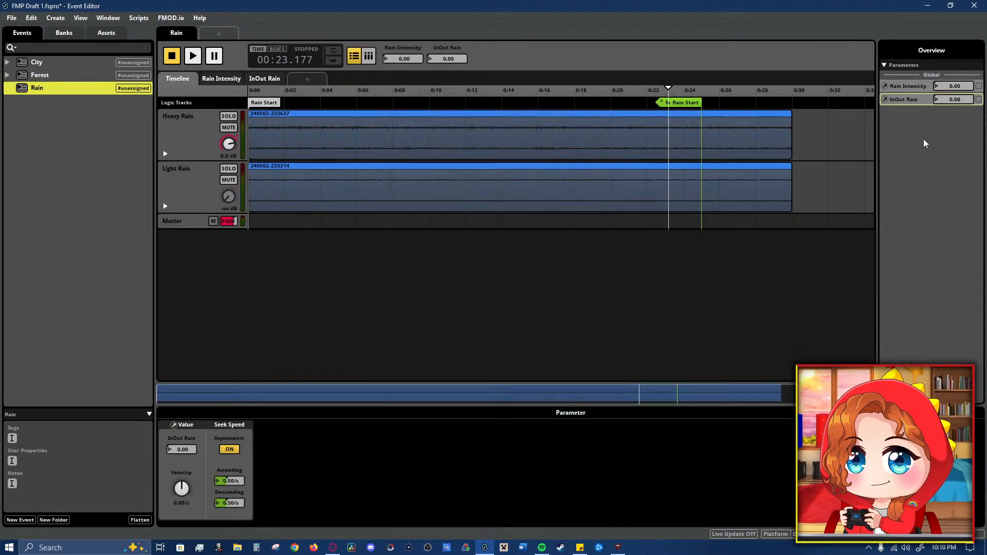
- Play the Rain event, audition Rain Intensity at 1.00 and back at 0.00, and stop playback
{"action": "key", "text": "space"}
{"action": "left_click_drag", "start_coordinate": [951, 87], "coordinate": [951, 85]}
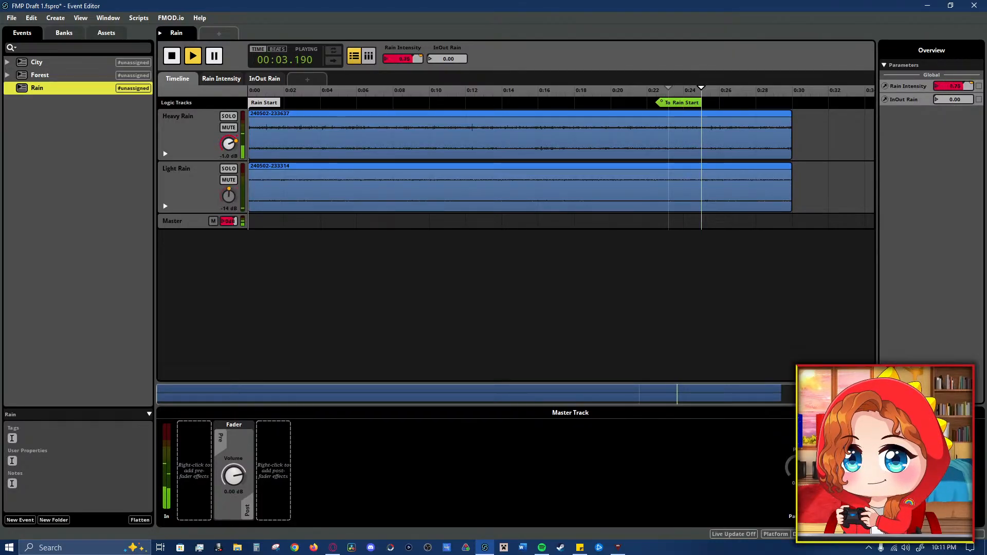
{"action": "left_click_drag", "start_coordinate": [950, 85], "coordinate": [951, 103]}
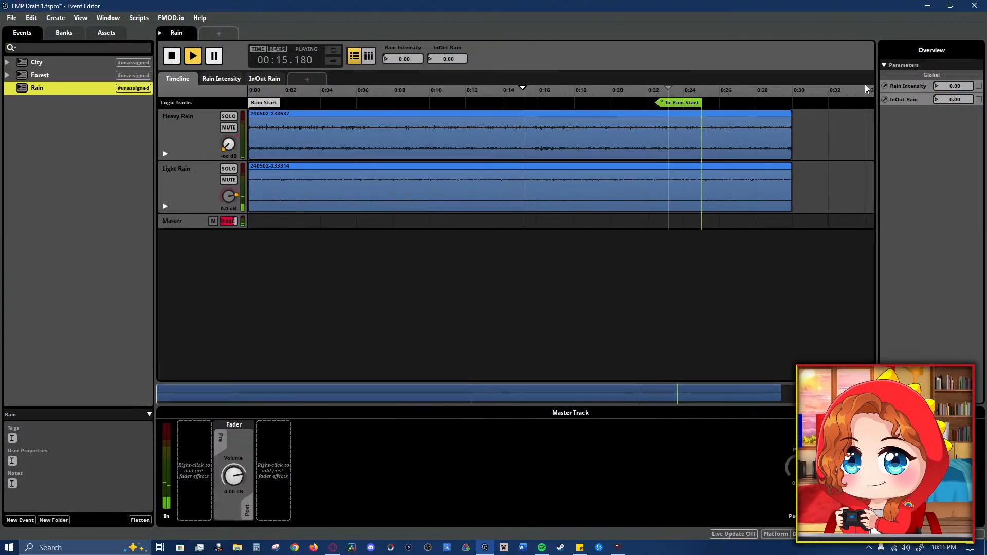
{"action": "left_click_drag", "start_coordinate": [948, 88], "coordinate": [949, 85]}
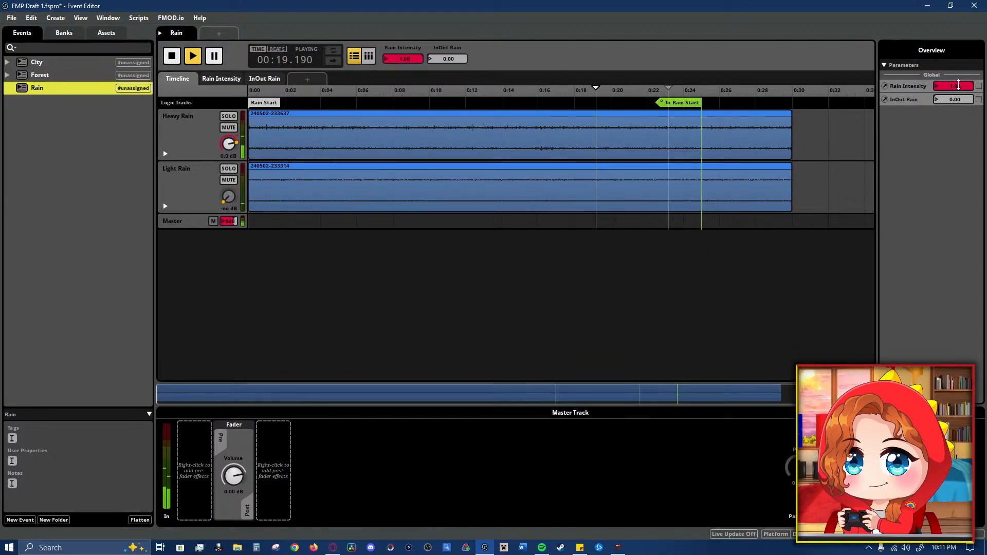
{"action": "left_click_drag", "start_coordinate": [958, 85], "coordinate": [959, 89]}
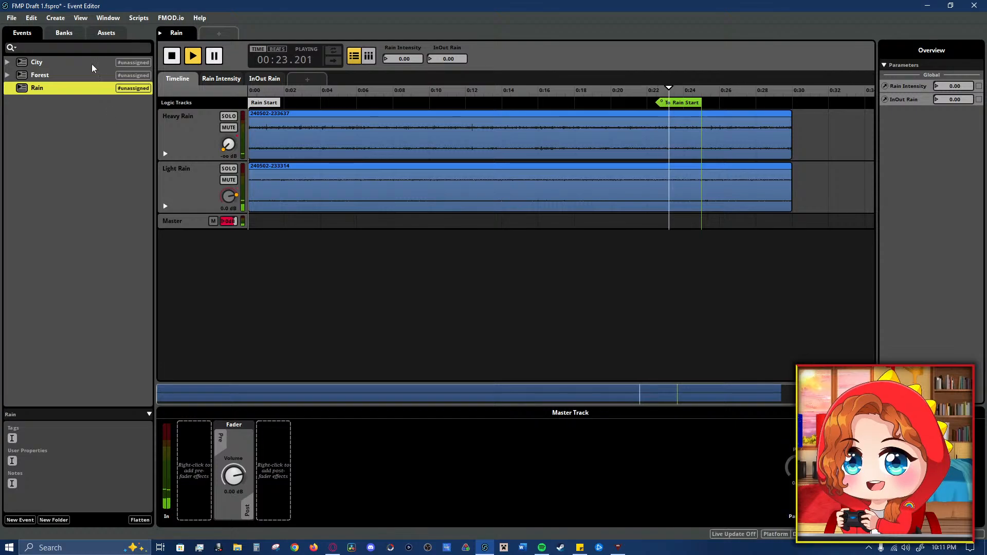
{"action": "key", "text": "space"}
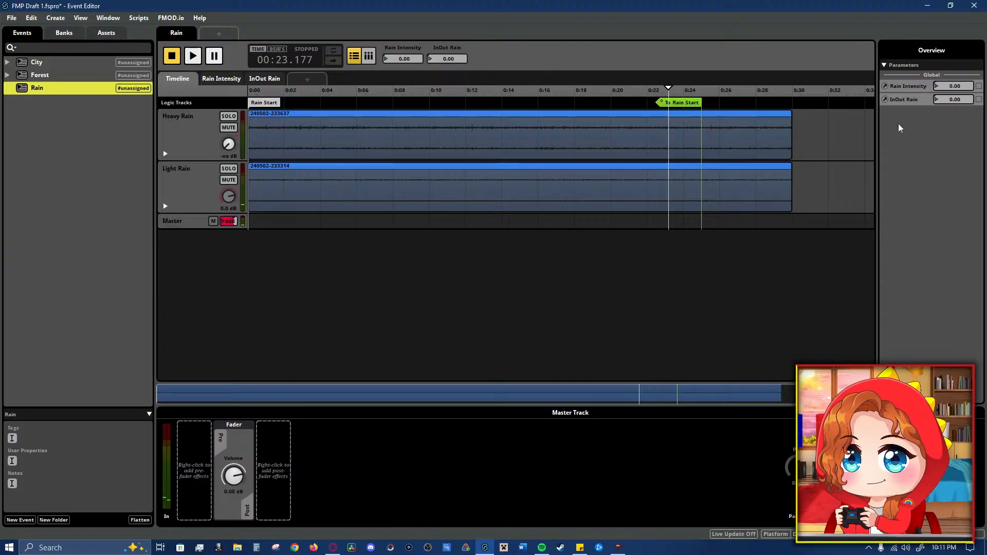
- Open the City event, add an audio track below City Crowd, and place a new event instrument on it
{"action": "left_click", "coordinate": [111, 76]}
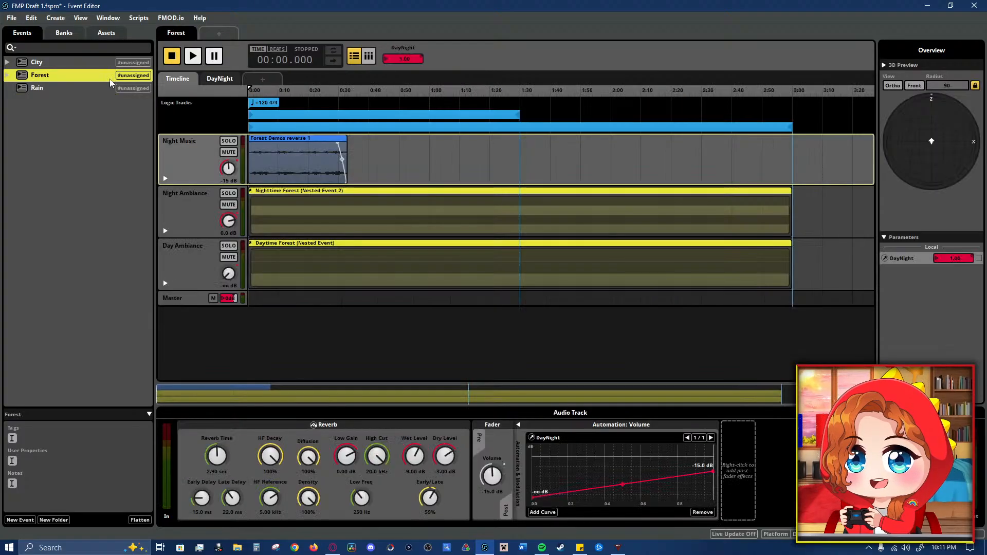
{"action": "left_click", "coordinate": [884, 65]}
{"action": "left_click", "coordinate": [71, 63]}
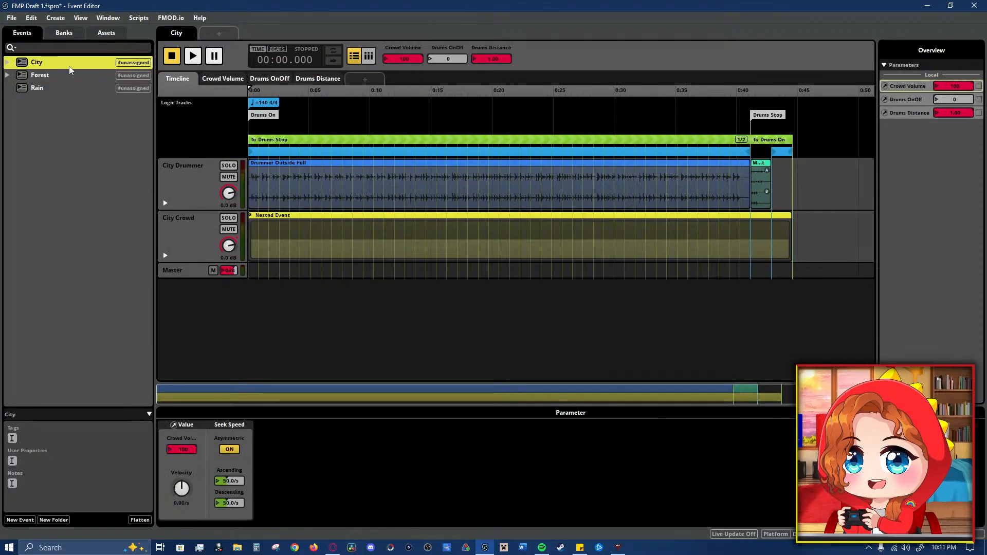
{"action": "right_click", "coordinate": [189, 258]}
{"action": "left_click", "coordinate": [192, 257]}
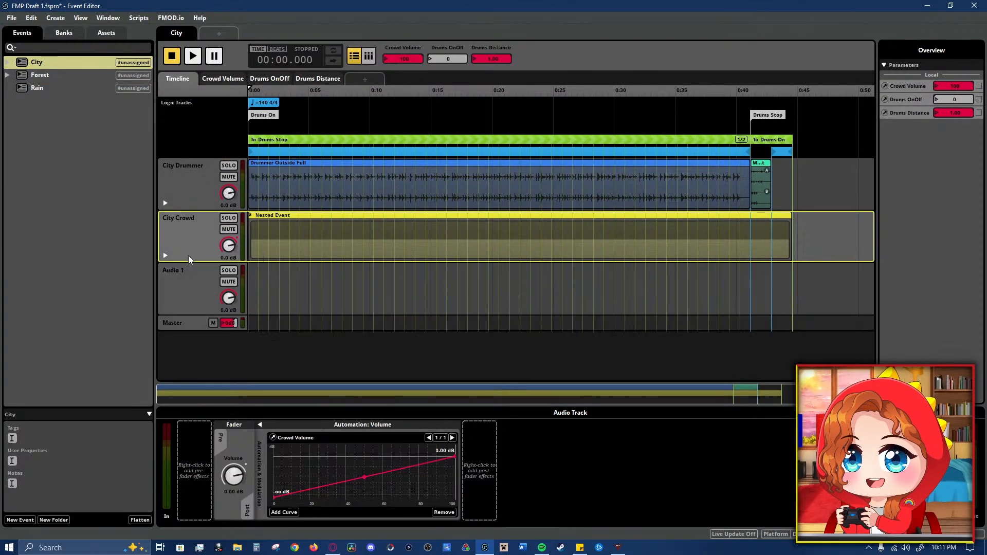
{"action": "right_click", "coordinate": [286, 292]}
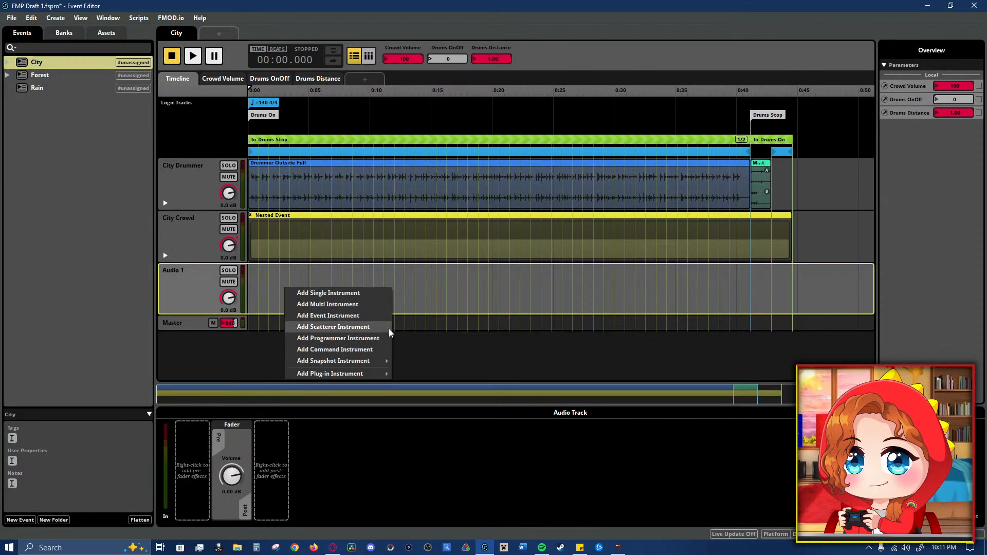
{"action": "left_click", "coordinate": [375, 316]}
{"action": "left_click_drag", "start_coordinate": [312, 296], "coordinate": [337, 287]}
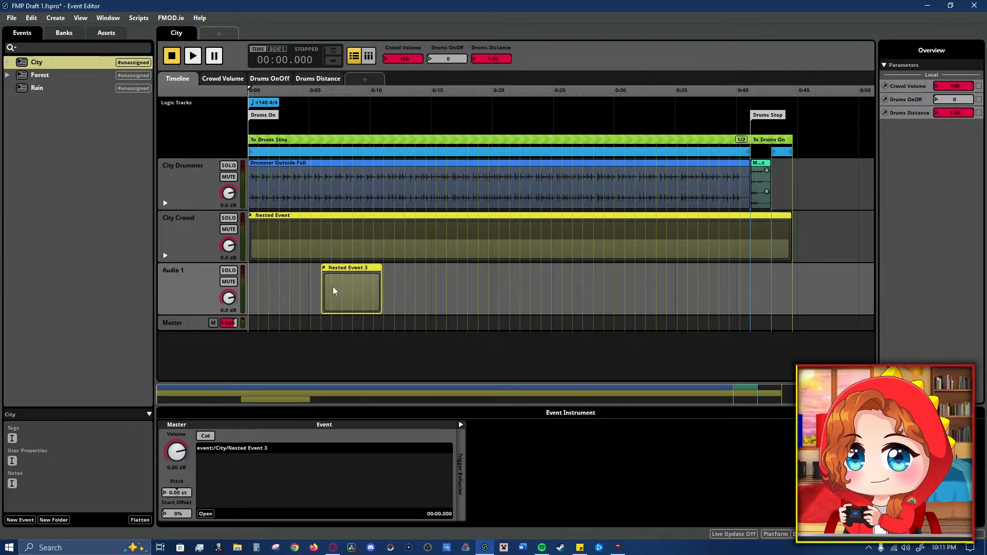
- Open the new nested event in a separate Mixer window, look it over, and close that window
{"action": "right_click", "coordinate": [333, 291]}
{"action": "mouse_move", "coordinate": [410, 306]}
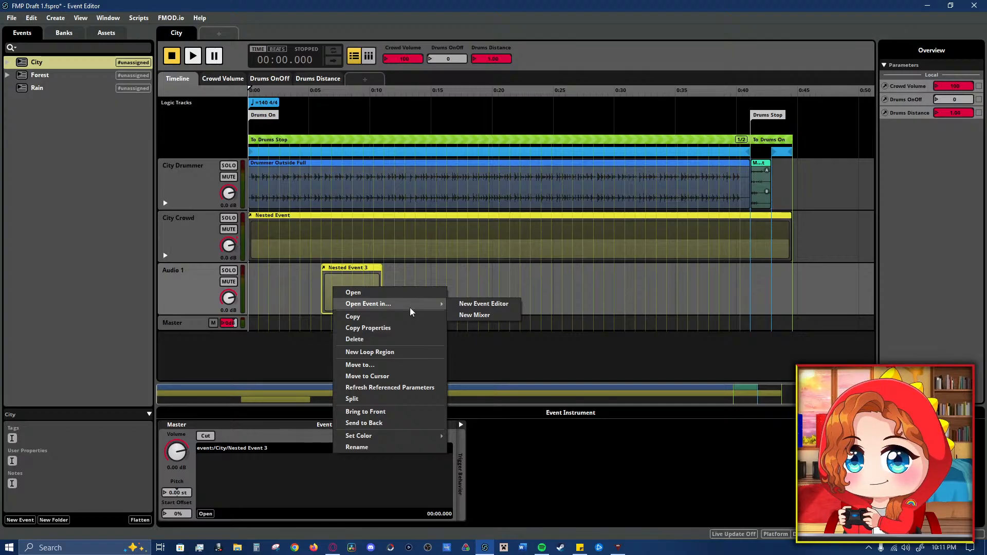
{"action": "left_click", "coordinate": [476, 315]}
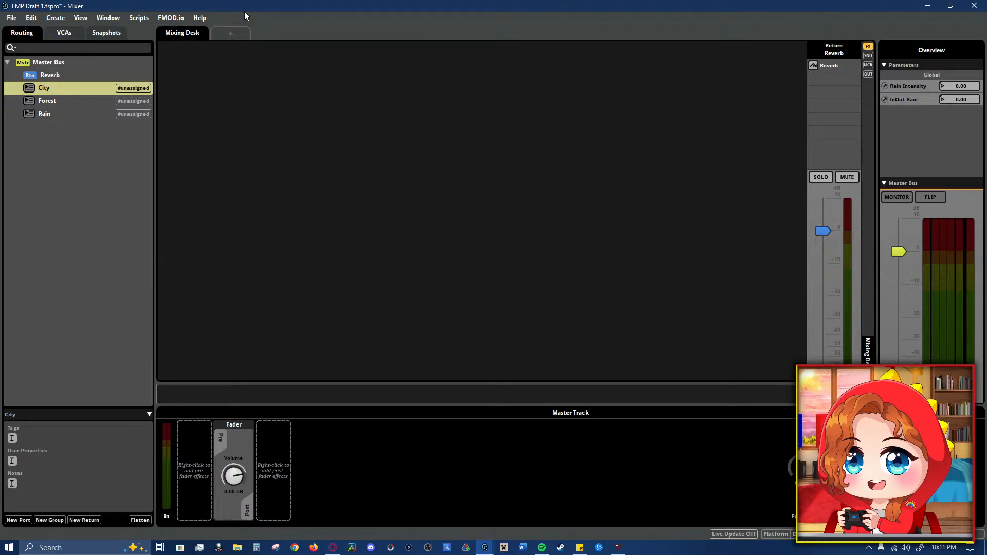
{"action": "left_click_drag", "start_coordinate": [244, 12], "coordinate": [392, 63]}
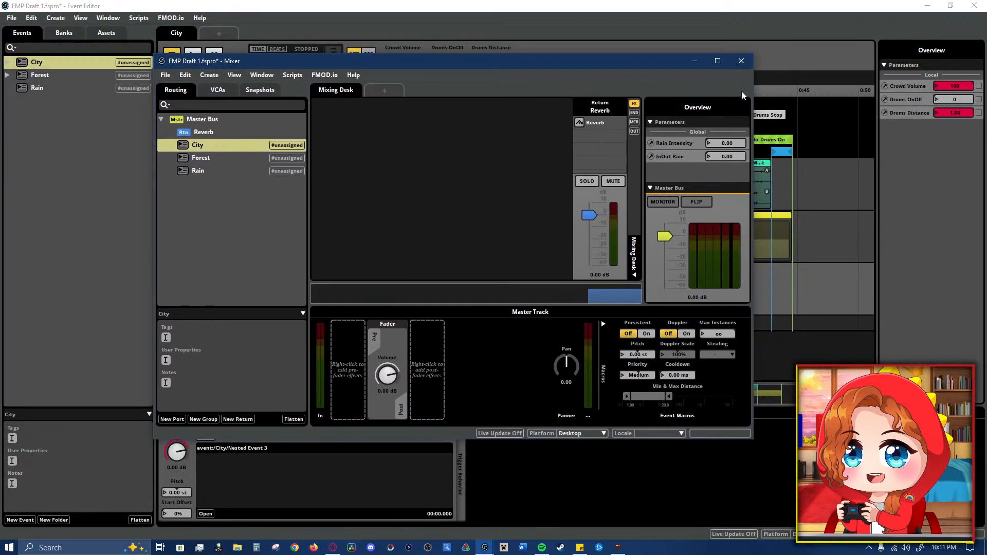
{"action": "left_click", "coordinate": [741, 61]}
- Delete the new event instrument and the Audio 1 track from the City event
{"action": "left_click_drag", "start_coordinate": [362, 297], "coordinate": [316, 301]}
{"action": "key", "text": "Delete"}
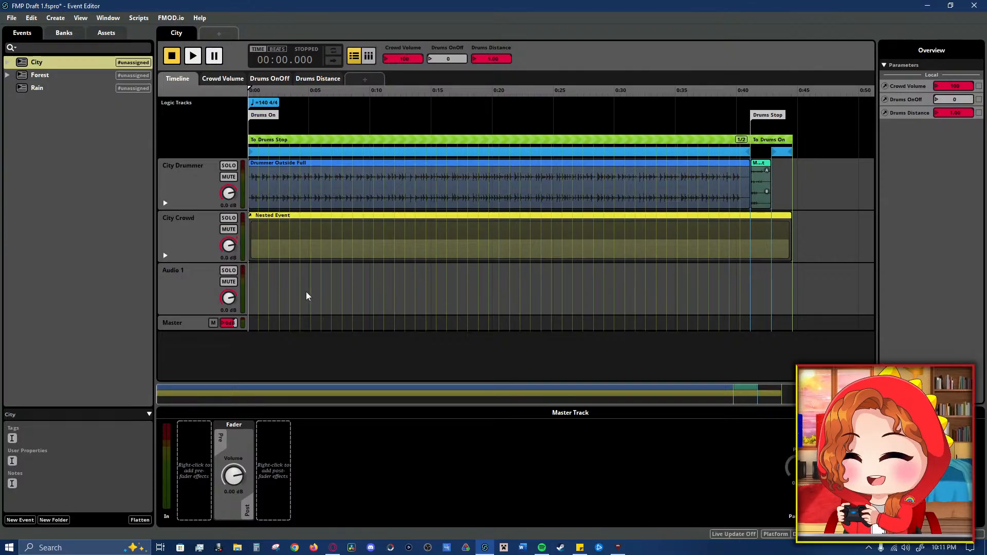
{"action": "left_click", "coordinate": [201, 295]}
{"action": "key", "text": "Delete"}
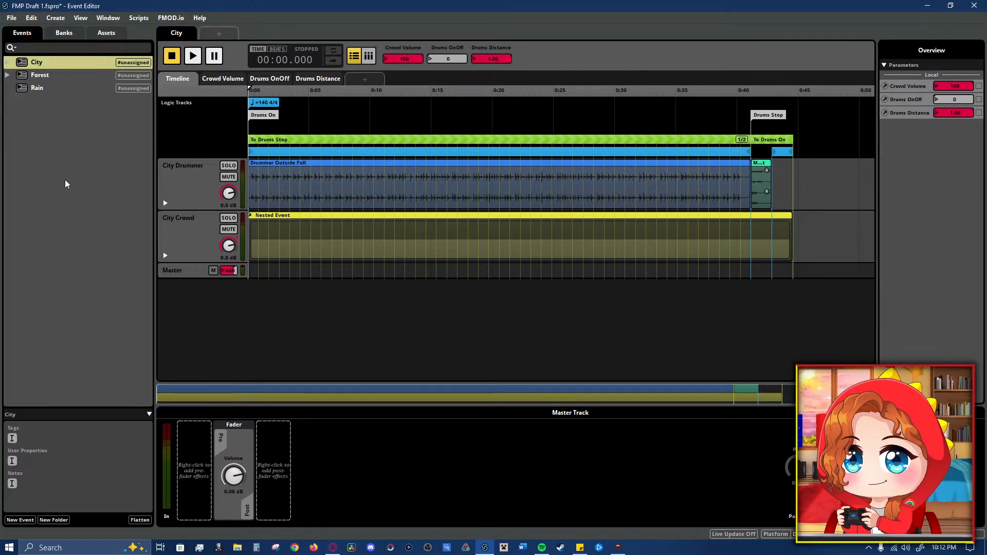
- Audition the City event while adjusting Crowd Volume and switching Drums OnOff between 1 and 0, and stop playback
{"action": "left_click", "coordinate": [77, 63]}
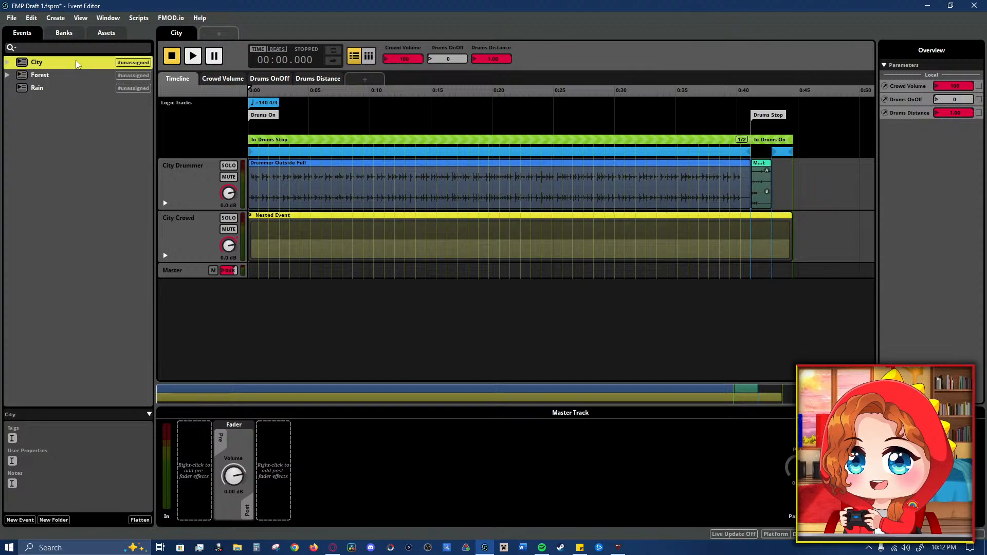
{"action": "key", "text": "space"}
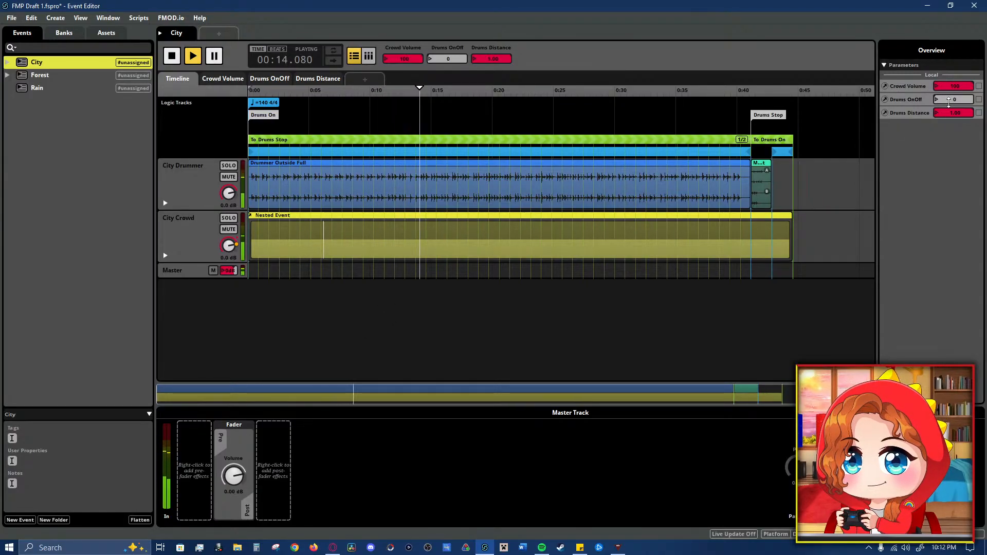
{"action": "left_click", "coordinate": [949, 101]}
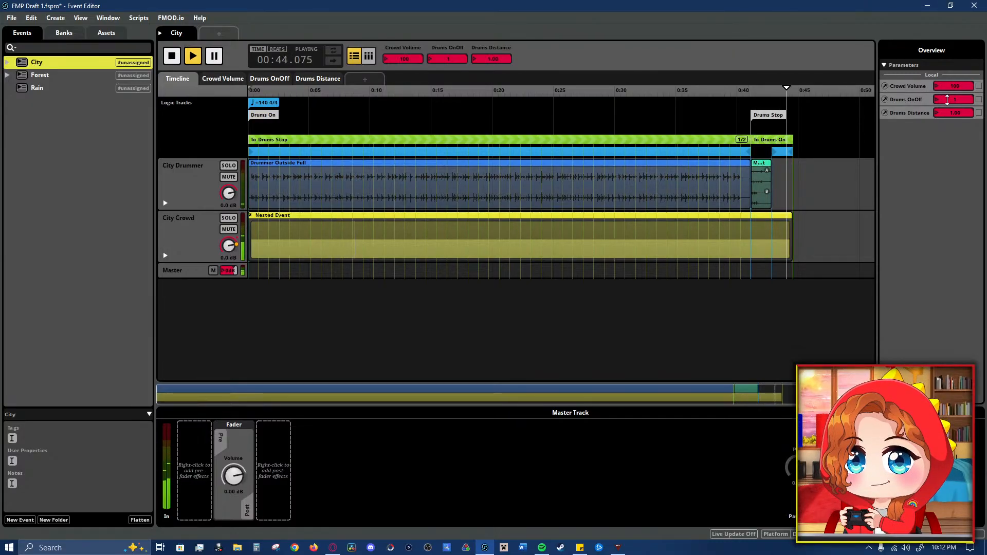
{"action": "left_click", "coordinate": [948, 99]}
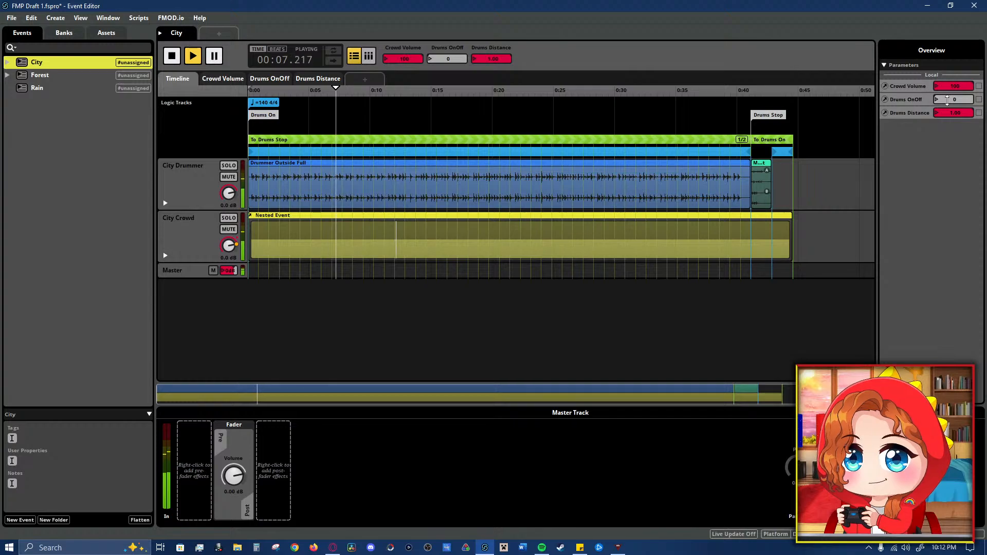
{"action": "left_click_drag", "start_coordinate": [950, 87], "coordinate": [955, 37]}
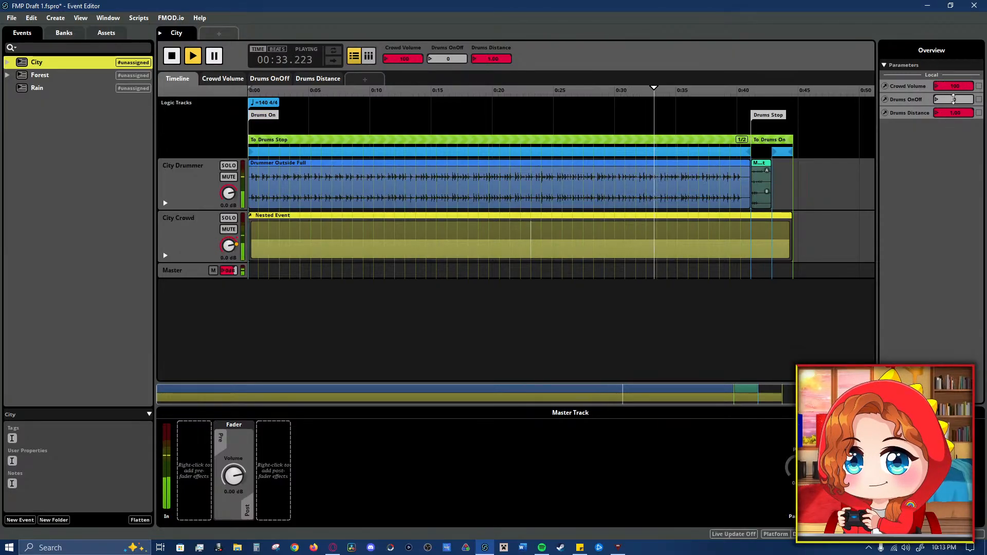
{"action": "left_click_drag", "start_coordinate": [954, 103], "coordinate": [954, 101]}
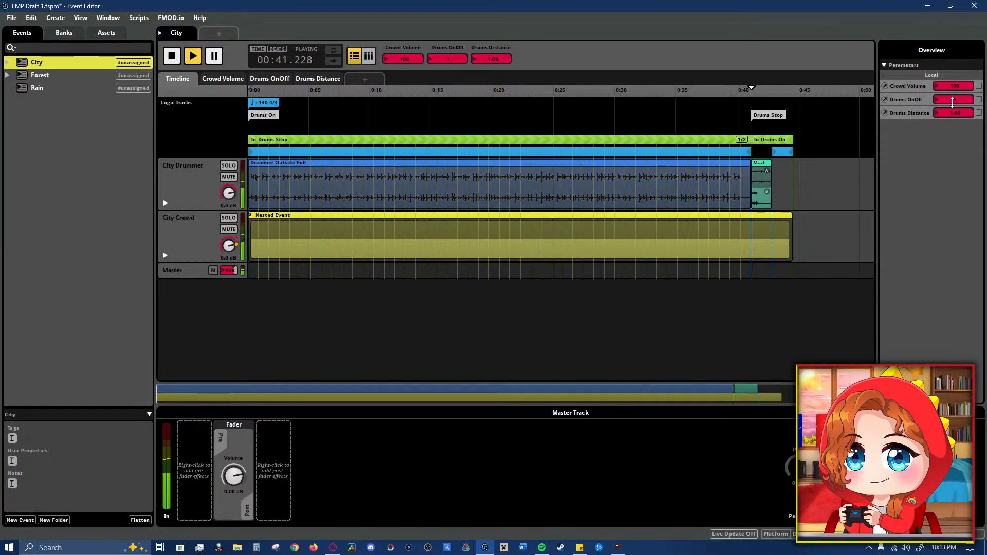
{"action": "left_click_drag", "start_coordinate": [953, 99], "coordinate": [953, 103]}
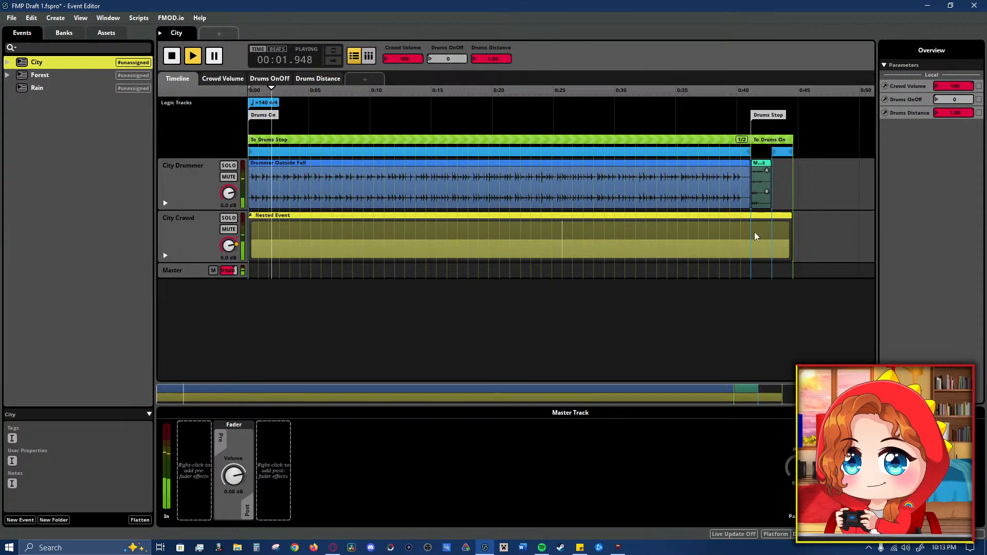
{"action": "key", "text": "space"}
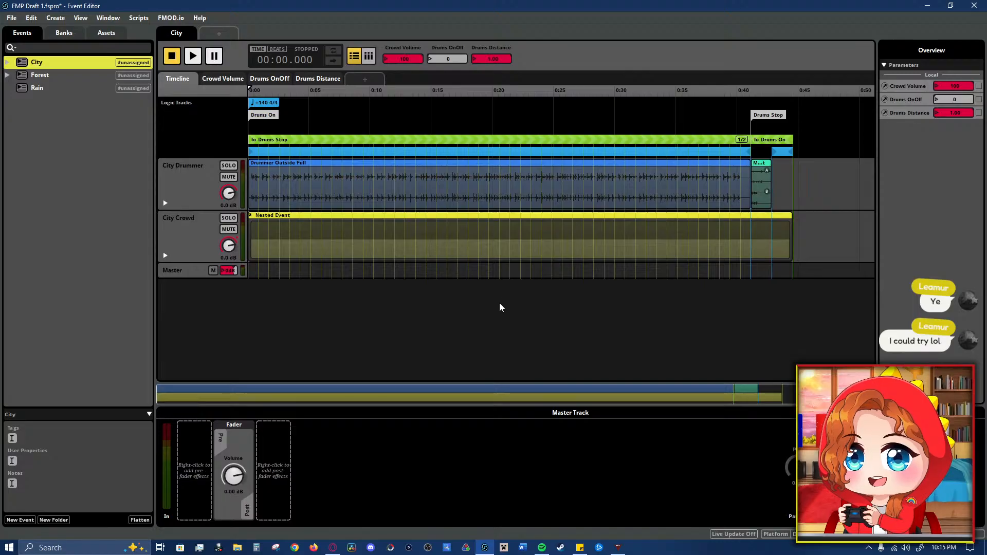
- Switch to the sticky note, review the ambience checklist down to Tavern Ambiance, and move the note clear of the tracks
{"action": "left_click", "coordinate": [580, 547]}
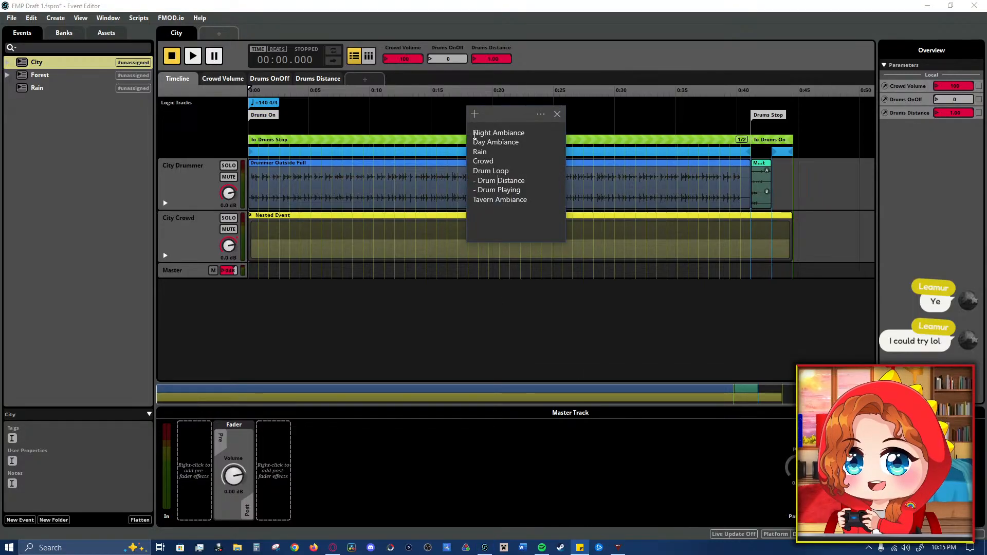
{"action": "left_click_drag", "start_coordinate": [474, 134], "coordinate": [467, 205]}
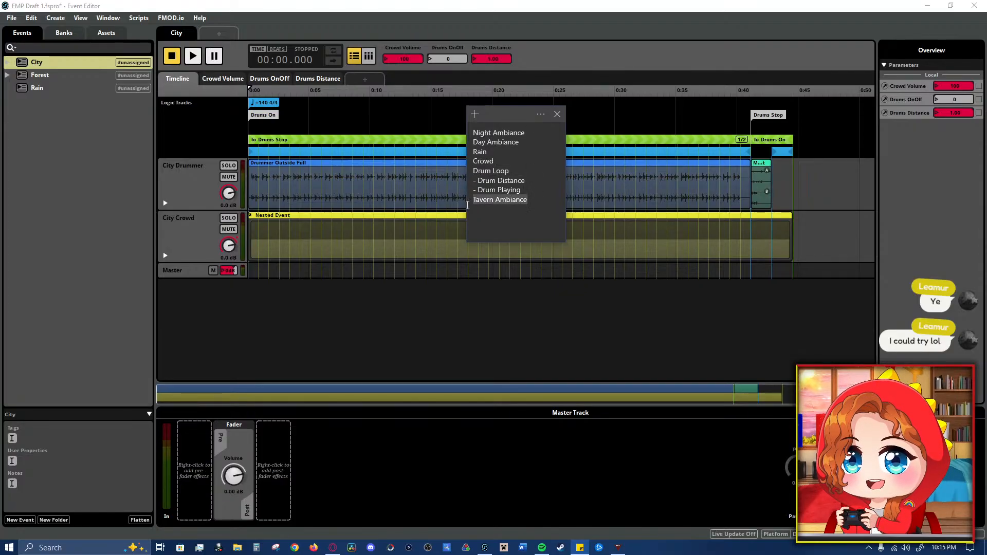
{"action": "left_click", "coordinate": [531, 200]}
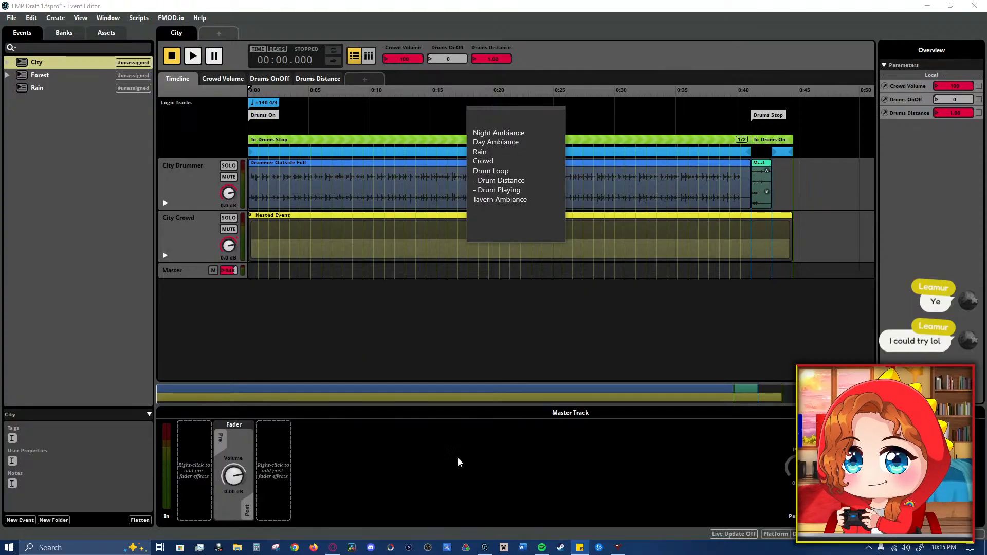
{"action": "left_click", "coordinate": [523, 134]}
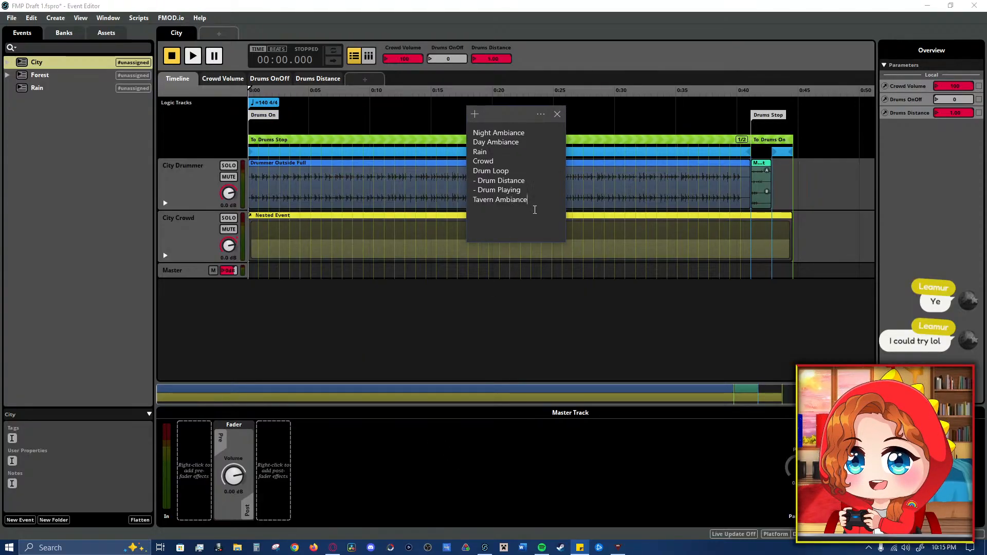
{"action": "left_click_drag", "start_coordinate": [518, 126], "coordinate": [813, 251]}
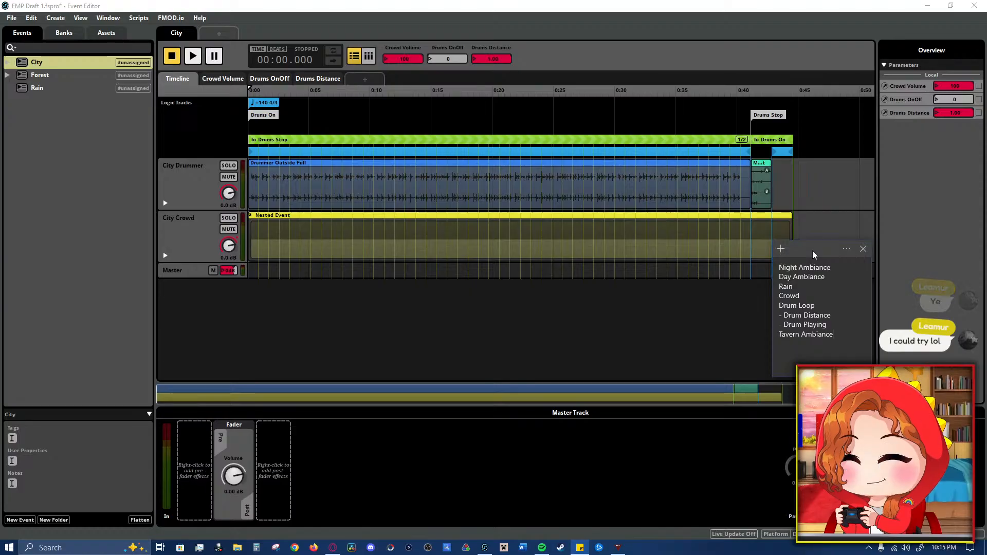
- Inspect the Forest event's Night Music clip, compare it with the City event, and return to Forest
{"action": "left_click", "coordinate": [63, 80]}
{"action": "left_click", "coordinate": [63, 80]}
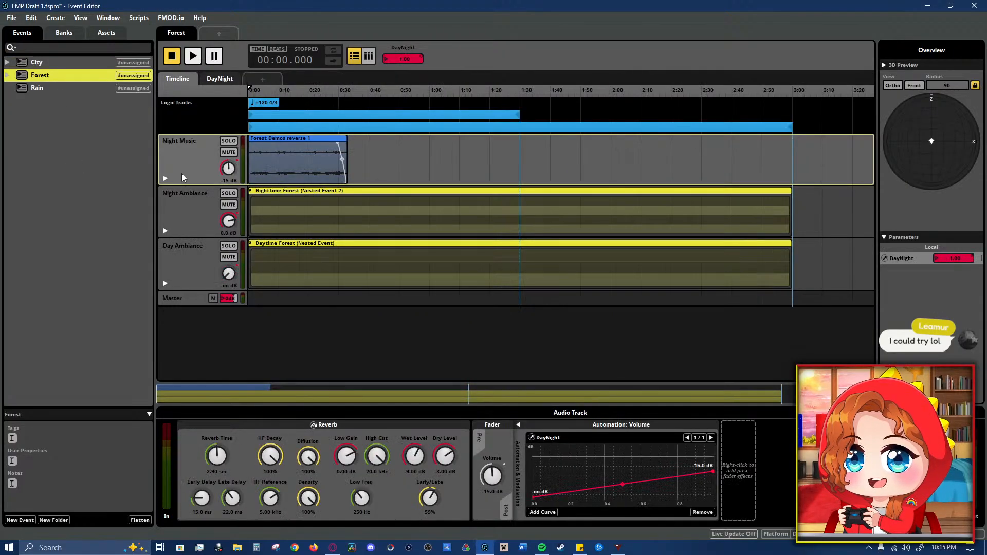
{"action": "left_click", "coordinate": [289, 164]}
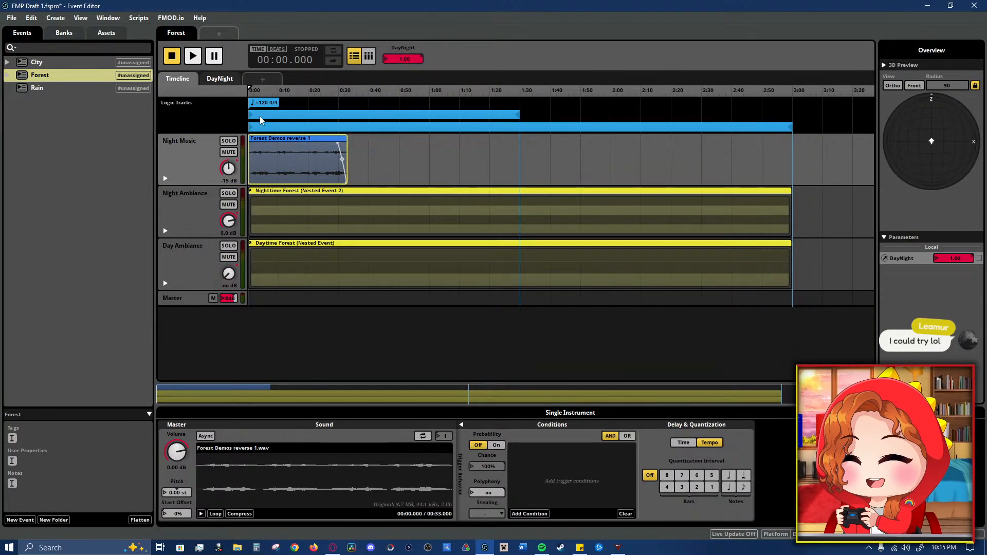
{"action": "left_click", "coordinate": [55, 64]}
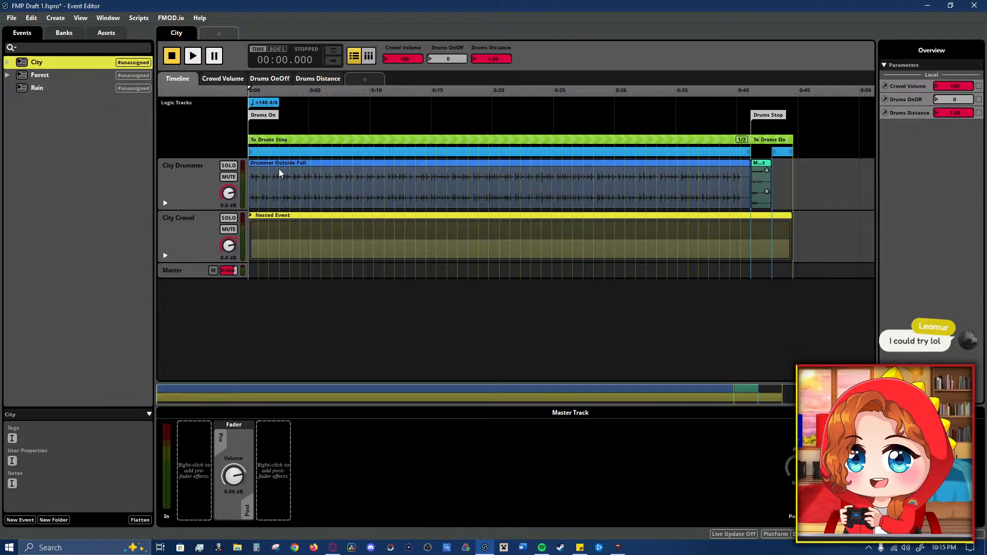
{"action": "left_click", "coordinate": [82, 76]}
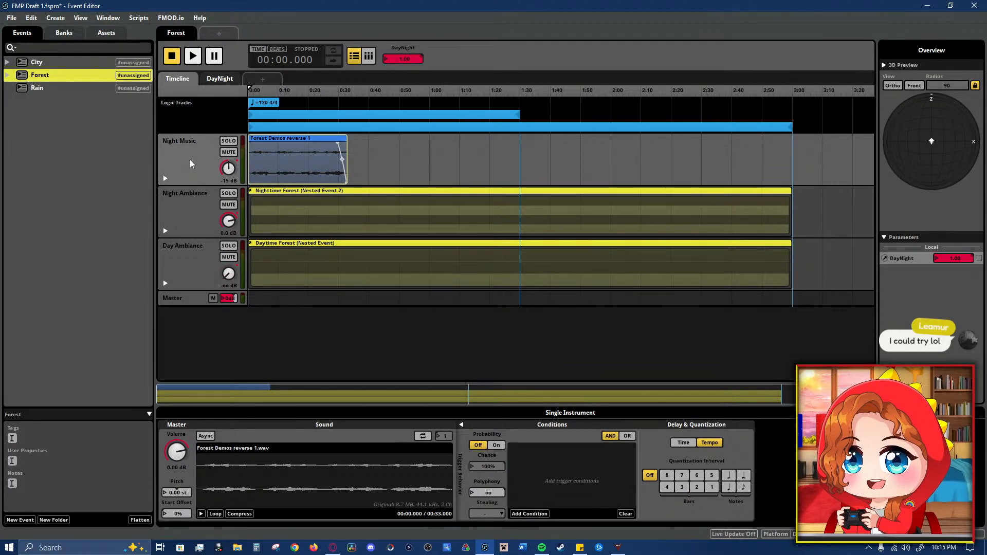
- Audition the Forest event while switching DayNight to 0.00 and back to 1.00, and stop playback
{"action": "key", "text": "space"}
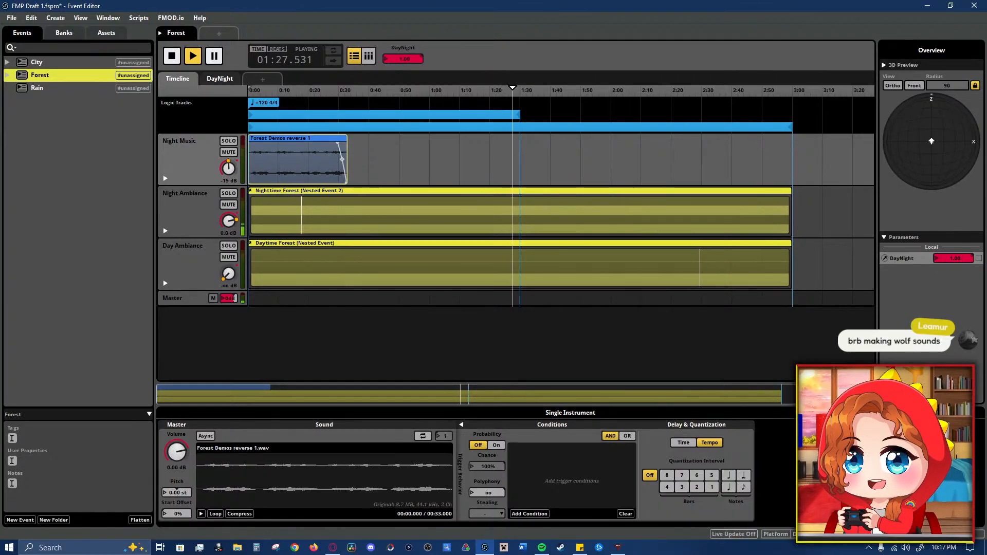
{"action": "left_click_drag", "start_coordinate": [960, 257], "coordinate": [958, 284]}
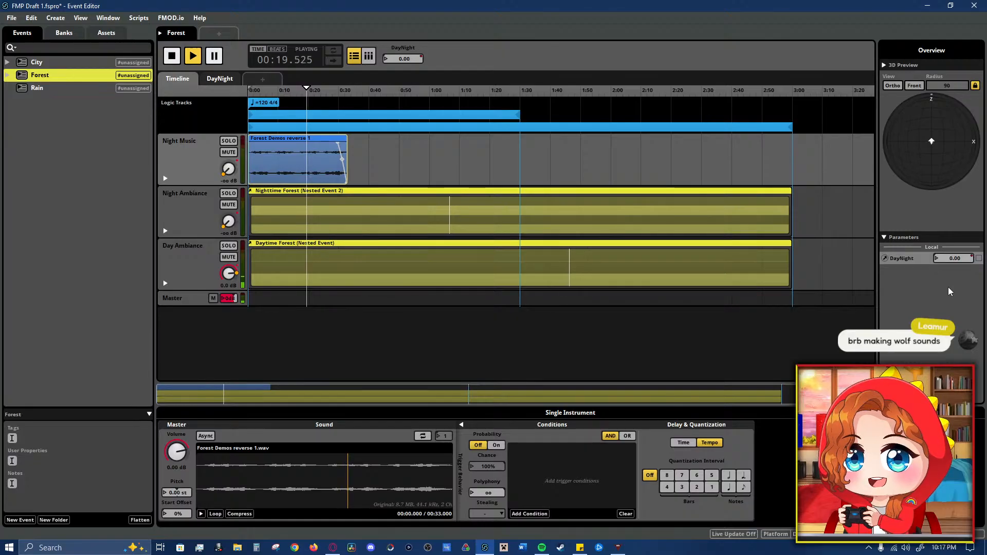
{"action": "left_click_drag", "start_coordinate": [955, 259], "coordinate": [954, 208]}
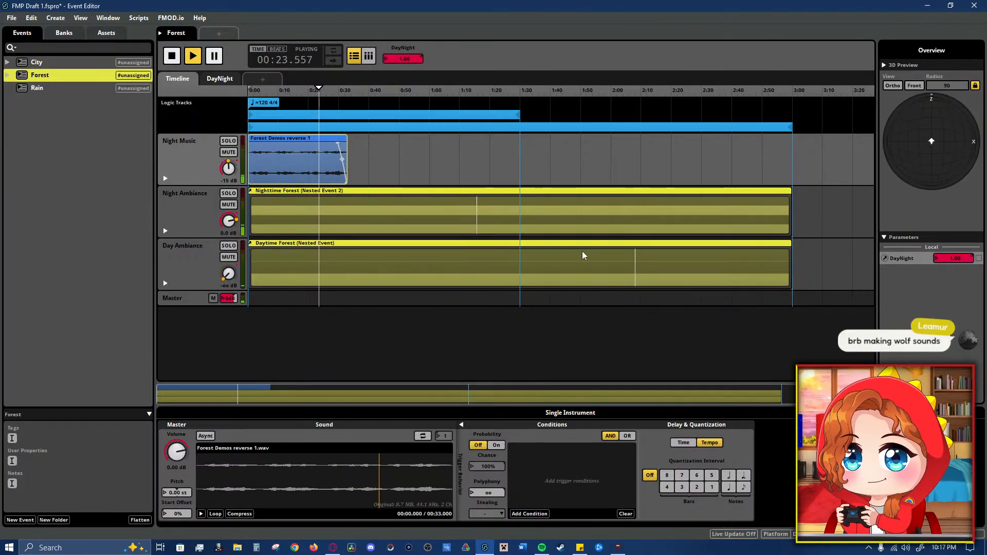
{"action": "key", "text": "space"}
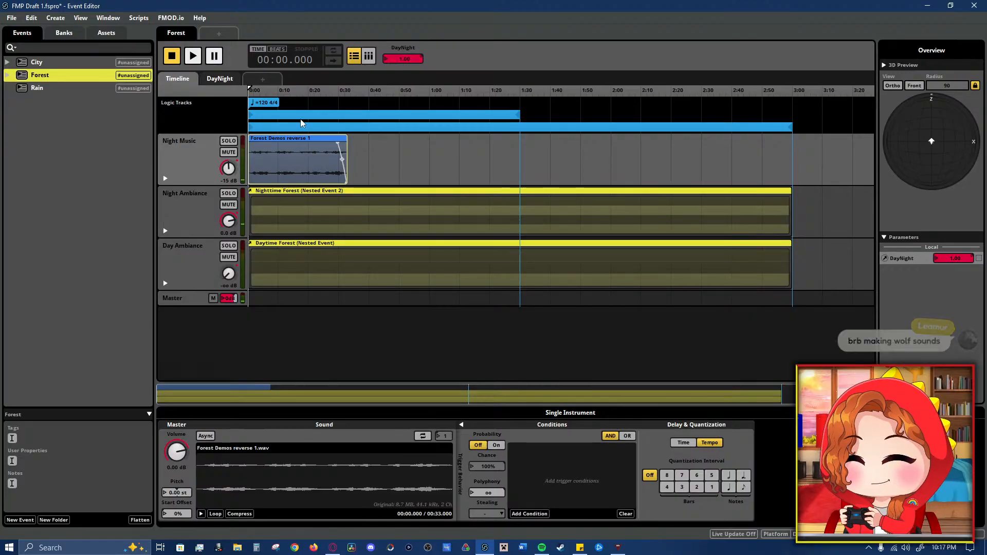
- Create a new event named Main and move it to the beginning of the event list
{"action": "left_click", "coordinate": [50, 122]}
{"action": "right_click", "coordinate": [50, 122]}
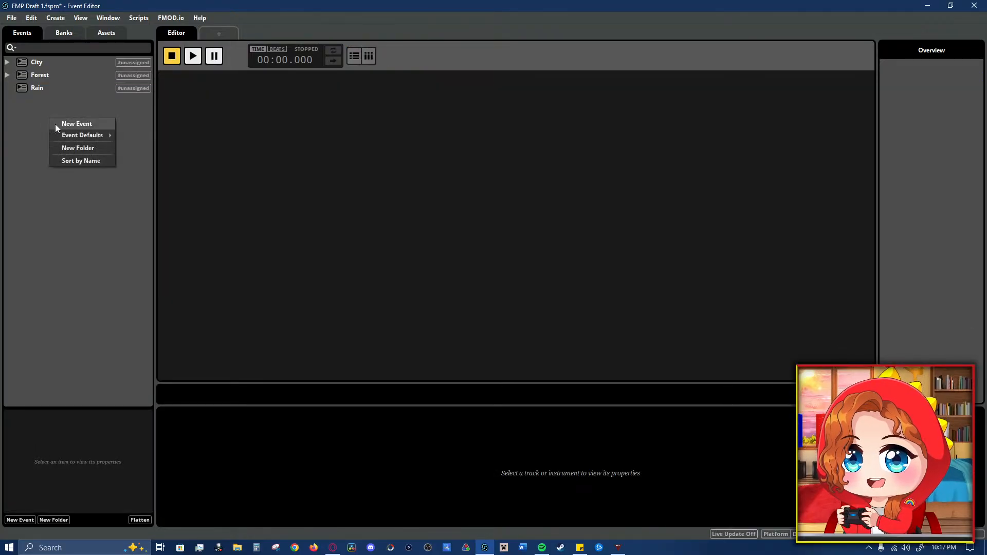
{"action": "left_click", "coordinate": [75, 124]}
{"action": "type", "text": "Main"}
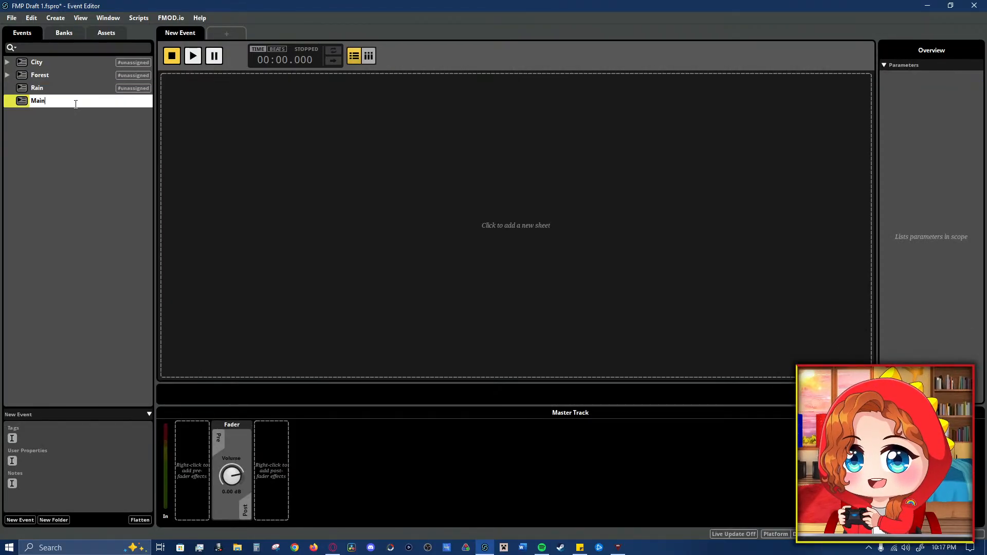
{"action": "key", "text": "Return"}
{"action": "left_click_drag", "start_coordinate": [75, 107], "coordinate": [70, 57]}
{"action": "left_click", "coordinate": [73, 77]}
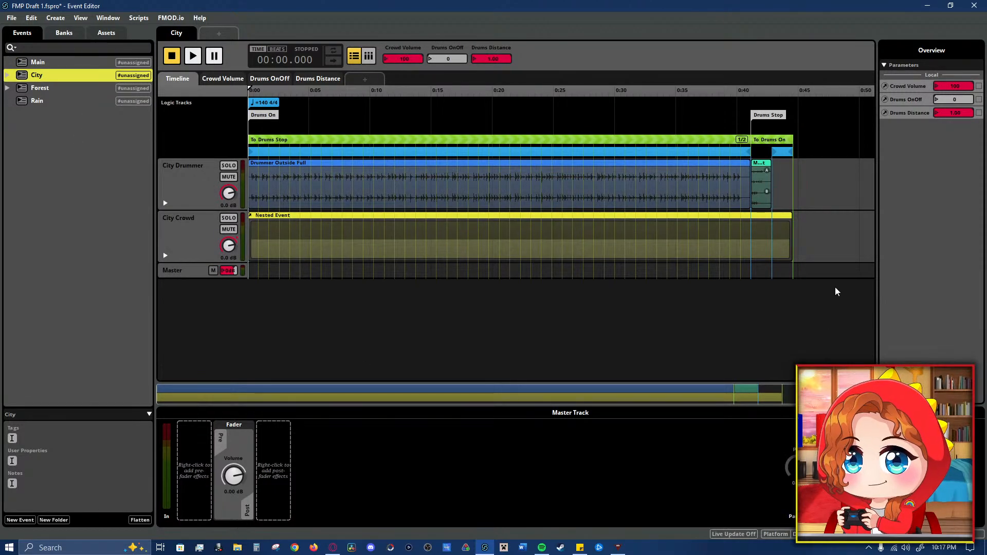
{"action": "right_click", "coordinate": [73, 81]}
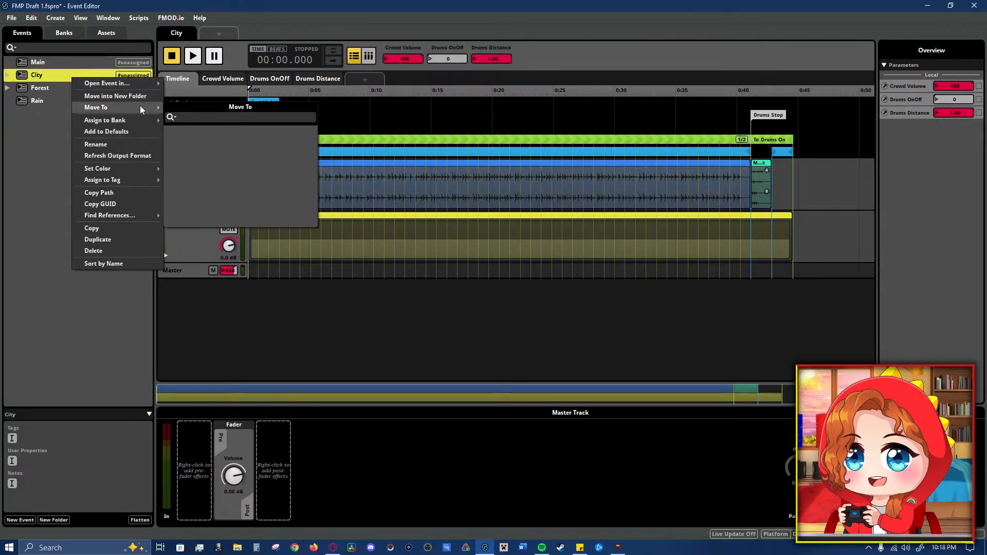
{"action": "mouse_move", "coordinate": [143, 120]}
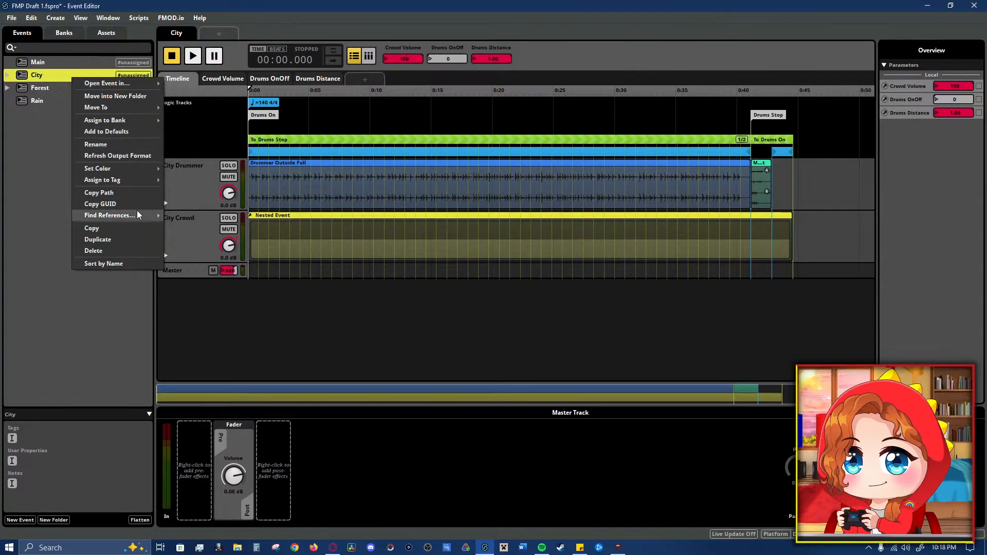
{"action": "mouse_move", "coordinate": [137, 215]}
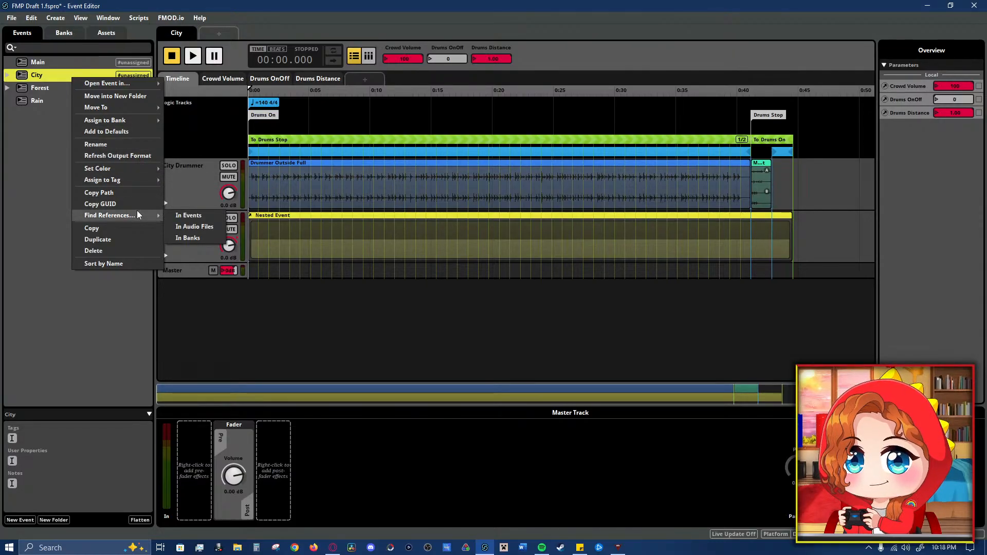
{"action": "left_click", "coordinate": [43, 169]}
- Copy all of the City event's timeline instruments, markers, transitions and loop regions into the Main event's timeline
{"action": "left_click", "coordinate": [90, 76]}
{"action": "left_click", "coordinate": [817, 262]}
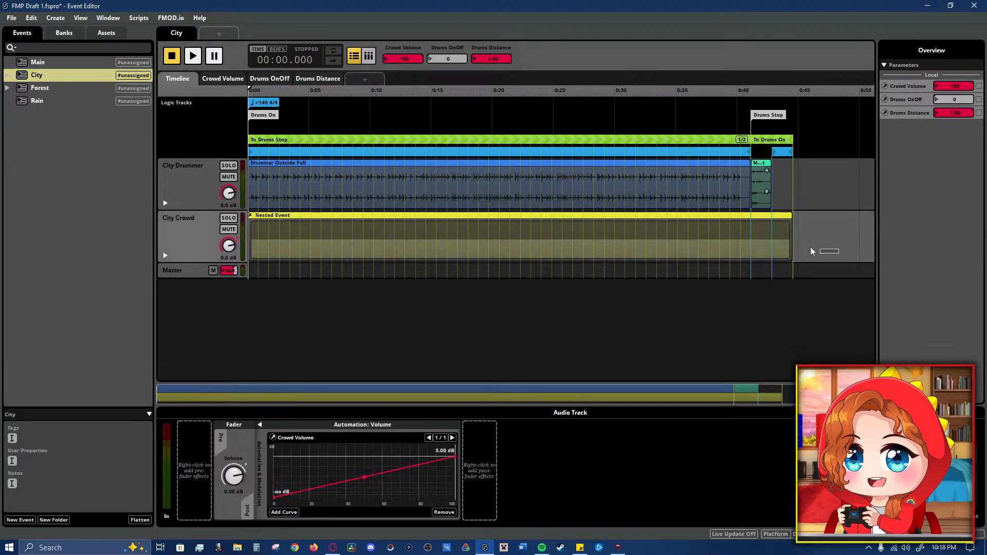
{"action": "left_click", "coordinate": [187, 94]}
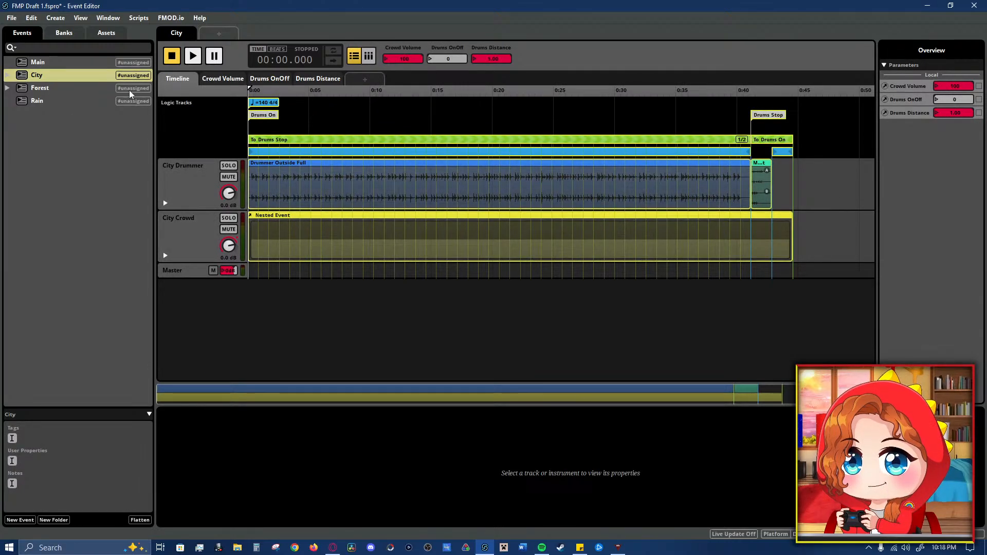
{"action": "left_click", "coordinate": [79, 66]}
{"action": "left_click", "coordinate": [236, 111]}
{"action": "left_click", "coordinate": [266, 118]}
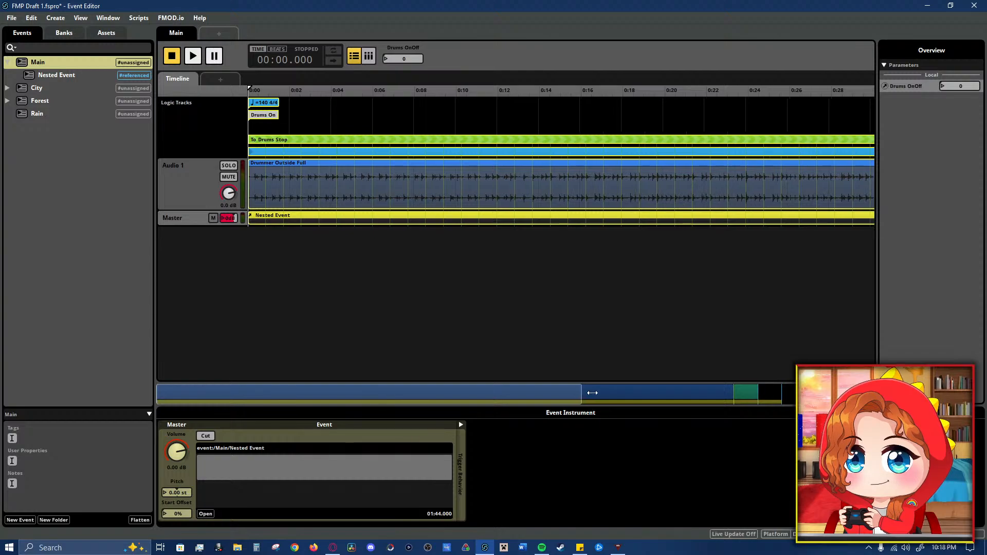
{"action": "left_click_drag", "start_coordinate": [579, 393], "coordinate": [781, 393]}
- Audition the Main event while switching Drums OnOff to 1 and back to 0, and stop playback
{"action": "key", "text": "space"}
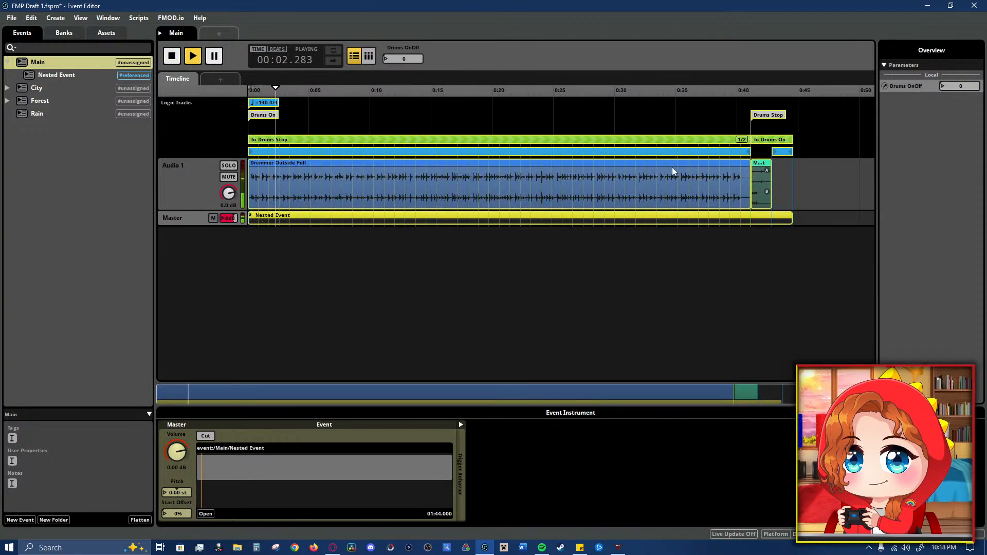
{"action": "left_click", "coordinate": [952, 87]}
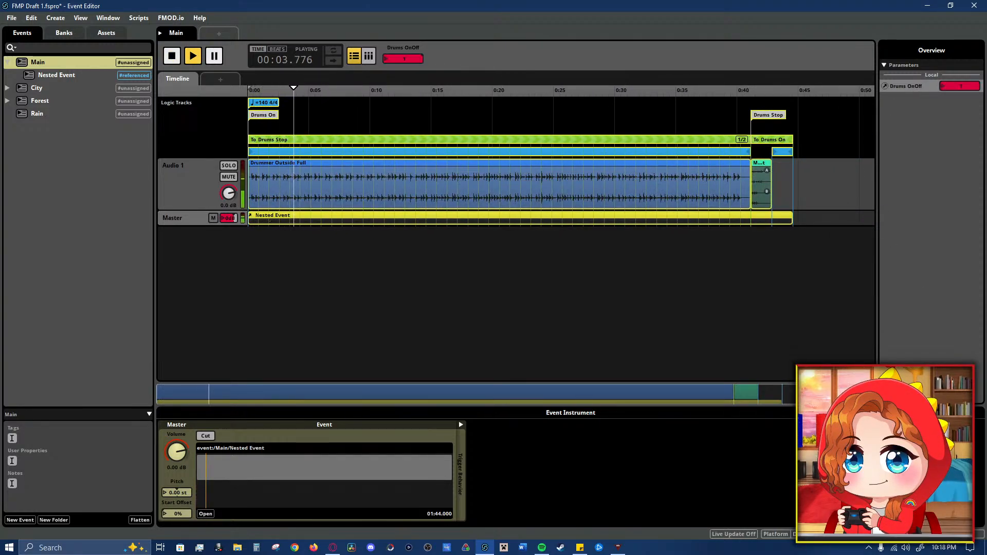
{"action": "left_click", "coordinate": [952, 86]}
{"action": "key", "text": "space"}
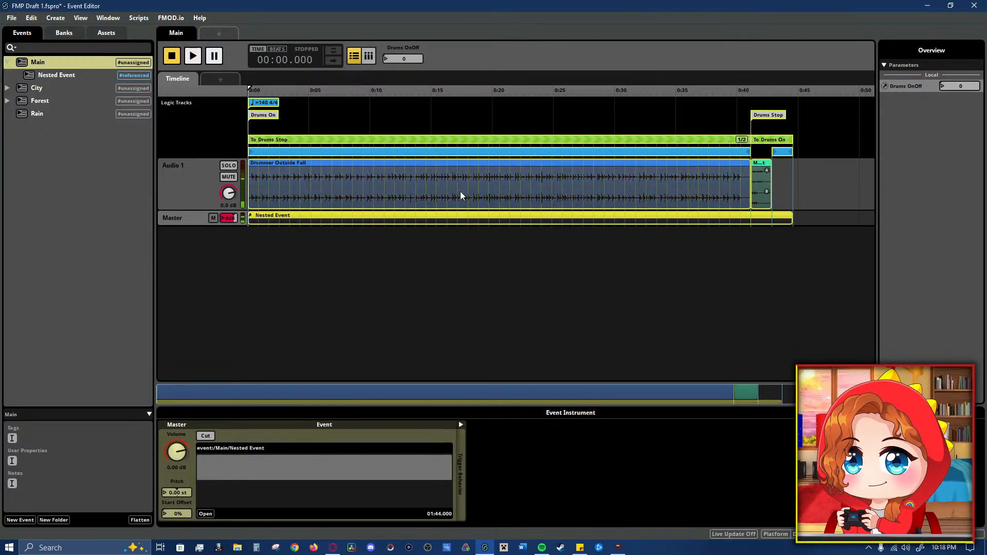
- Inspect Main's Nested Event, compare Main with City, and look through City's parameter sheets
{"action": "left_click", "coordinate": [132, 76]}
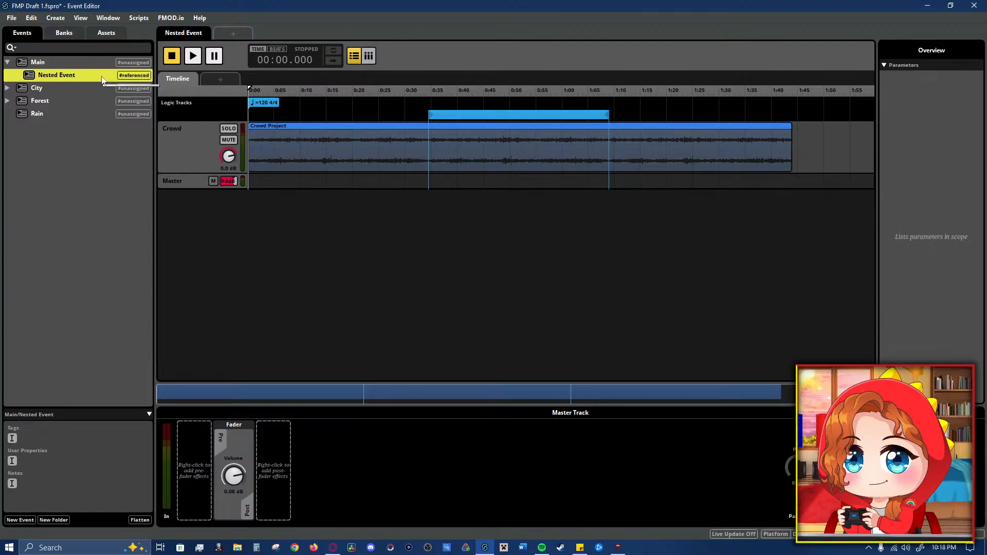
{"action": "left_click", "coordinate": [79, 59]}
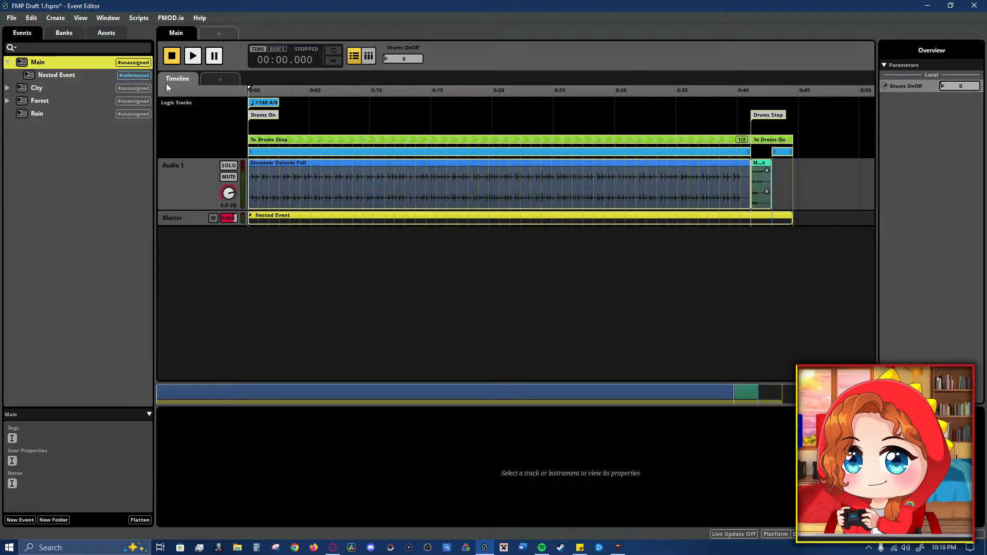
{"action": "left_click", "coordinate": [47, 92]}
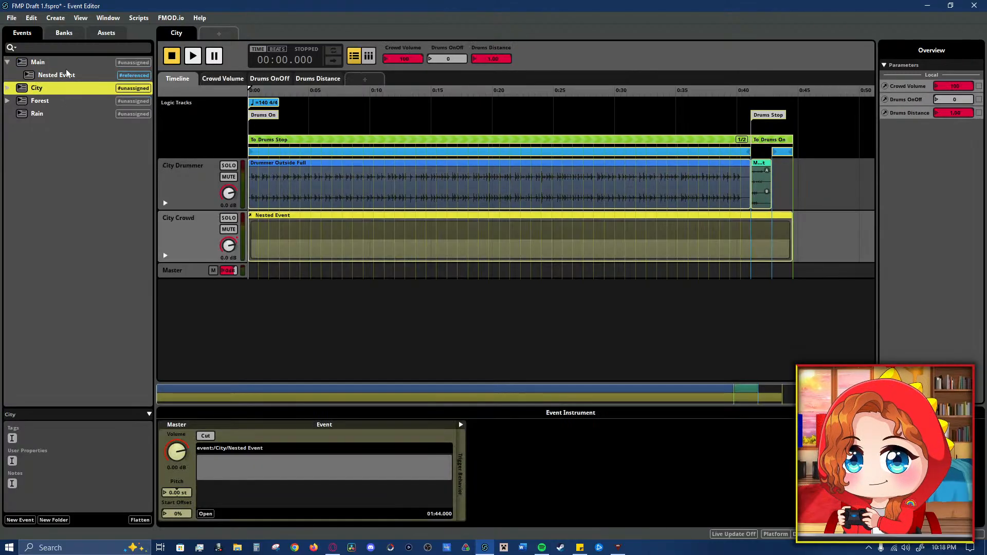
{"action": "left_click", "coordinate": [213, 79]}
{"action": "left_click", "coordinate": [276, 82]}
{"action": "left_click", "coordinate": [327, 82]}
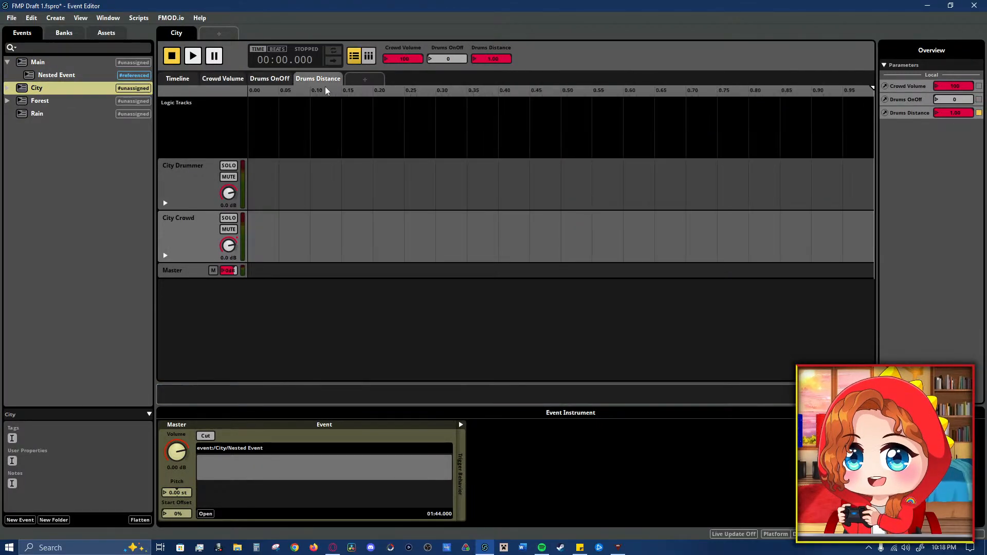
- Reorder the City event's parameter sheets so that Drums Distance comes before Drums OnOff
{"action": "left_click", "coordinate": [273, 81]}
{"action": "left_click", "coordinate": [317, 80]}
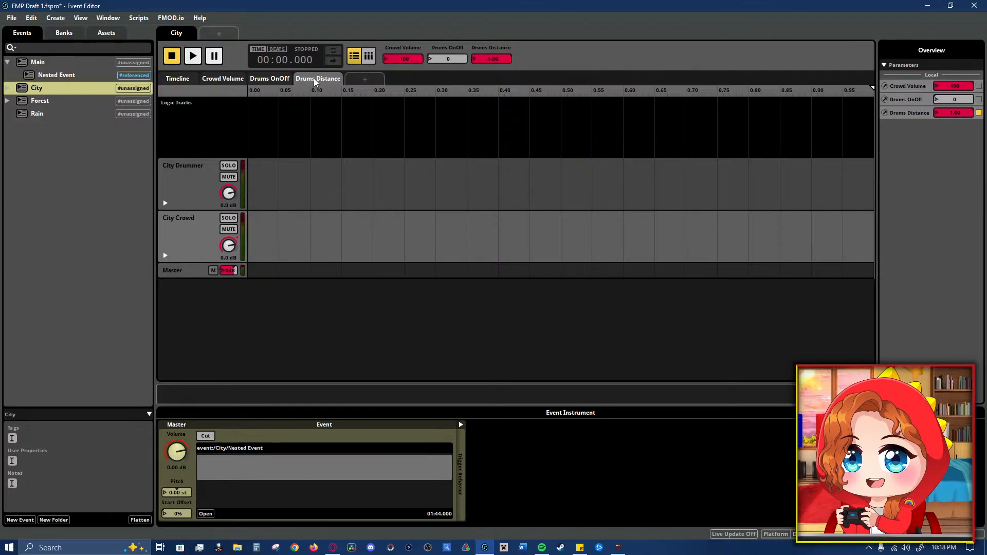
{"action": "left_click_drag", "start_coordinate": [315, 81], "coordinate": [265, 81]}
- Examine the options for City's Crowd Volume parameter, including adding sheets, replacing the parameter and navigating to it
{"action": "left_click", "coordinate": [225, 81]}
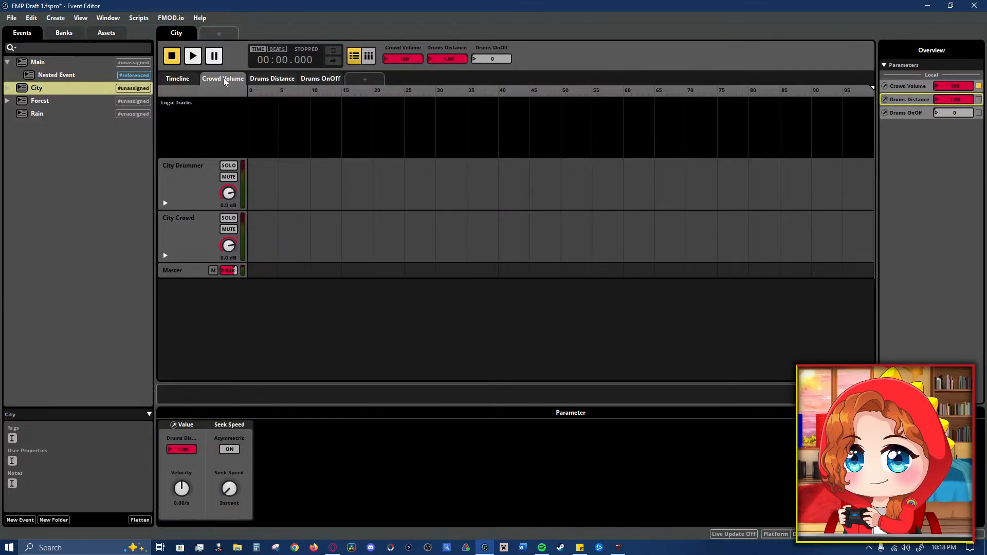
{"action": "right_click", "coordinate": [224, 81]}
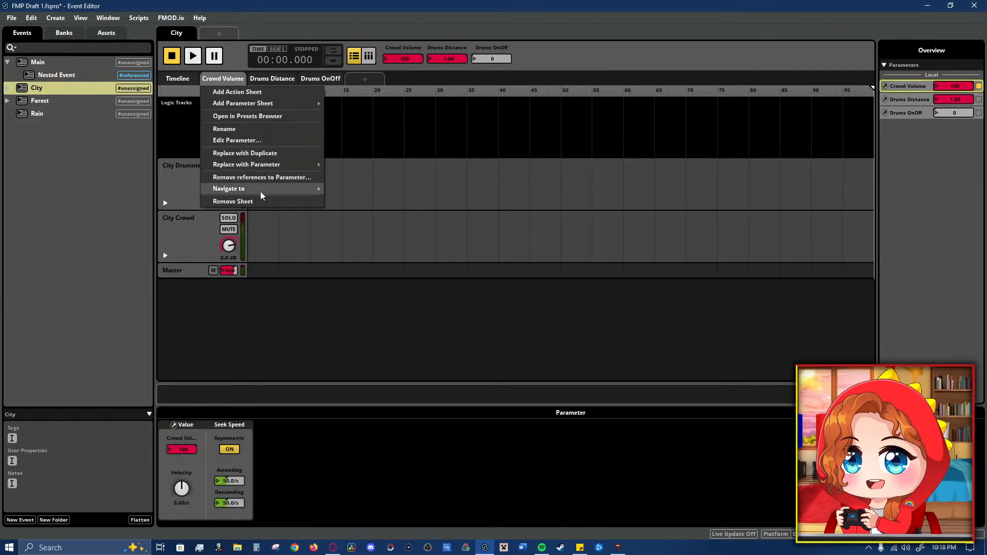
{"action": "mouse_move", "coordinate": [278, 169]}
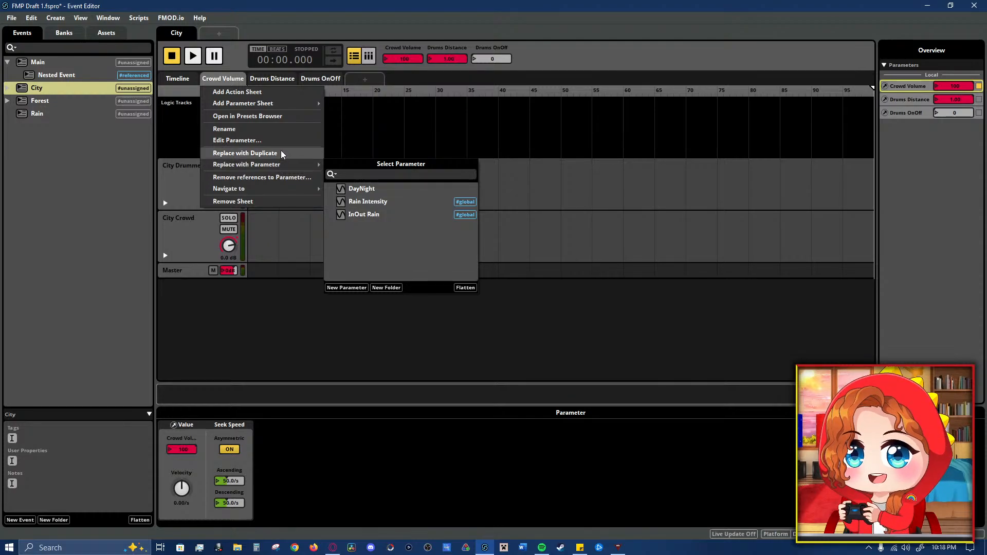
{"action": "mouse_move", "coordinate": [287, 105]}
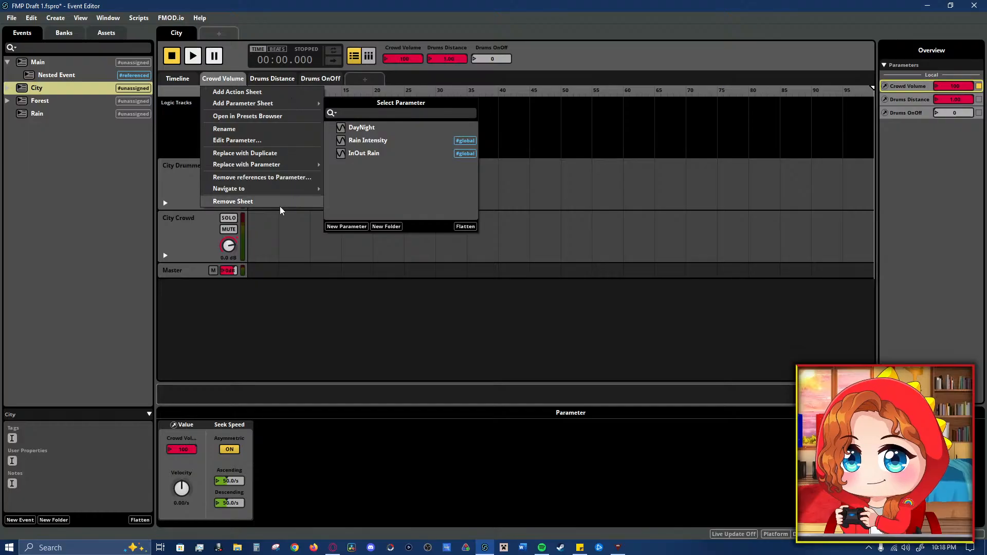
{"action": "mouse_move", "coordinate": [286, 190]}
{"action": "mouse_move", "coordinate": [363, 190]}
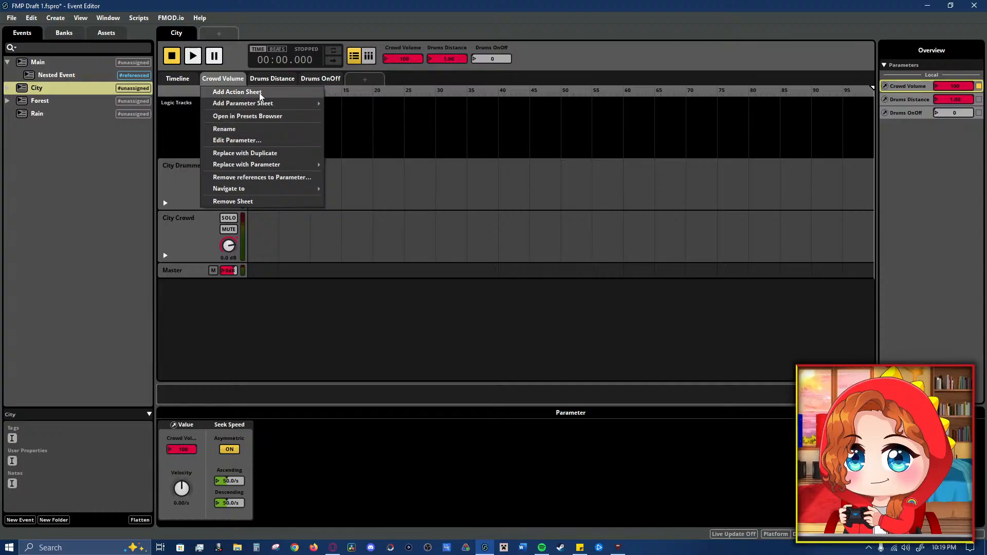
{"action": "left_click", "coordinate": [224, 81]}
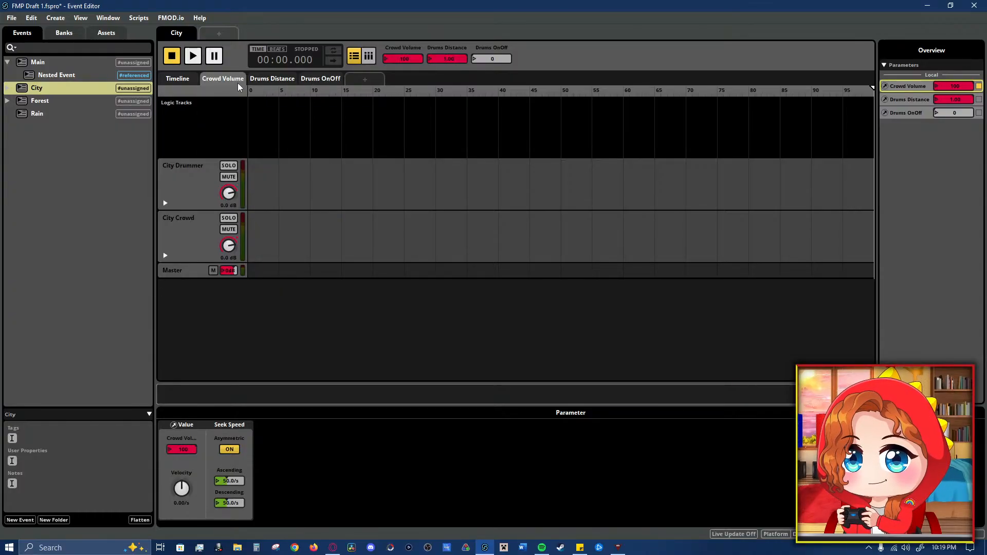
{"action": "right_click", "coordinate": [900, 88]}
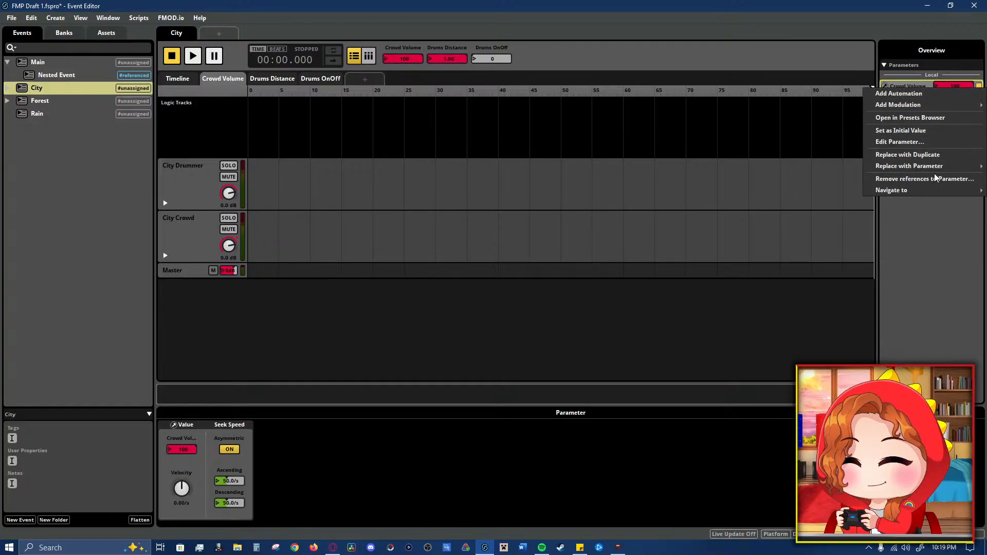
{"action": "left_click", "coordinate": [924, 226]}
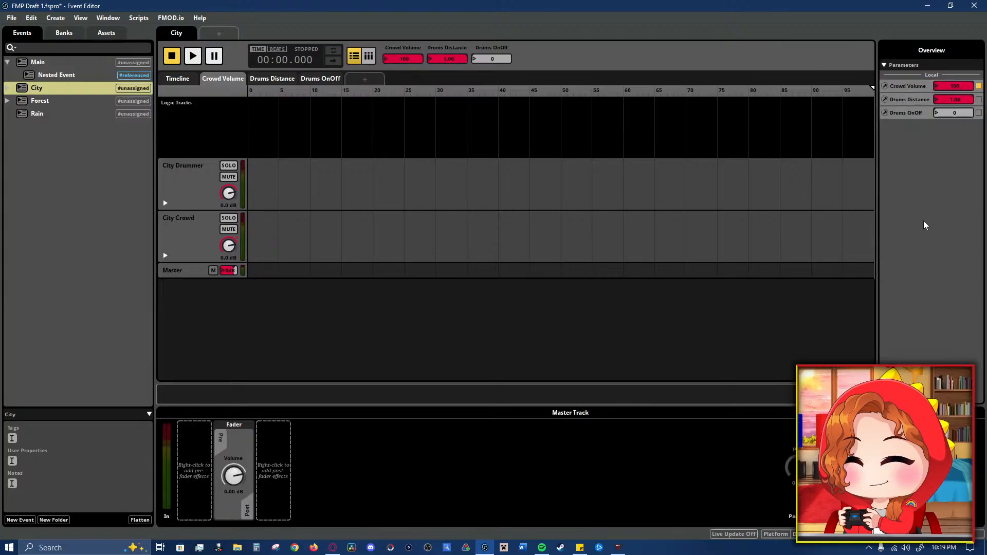
- Add a second audio track to the Main event and move the Nested Event instrument from the Master track onto it
{"action": "left_click", "coordinate": [177, 80]}
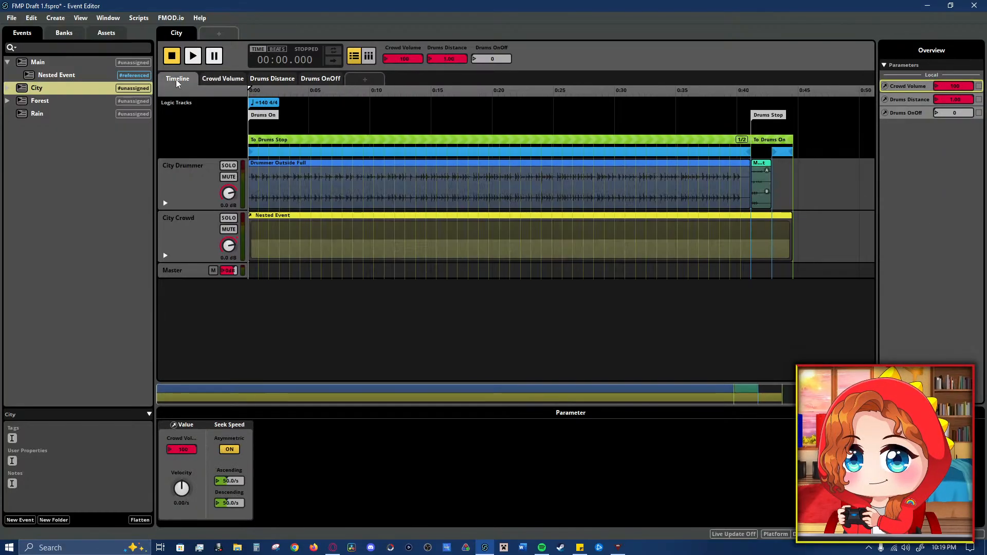
{"action": "left_click", "coordinate": [60, 77]}
{"action": "left_click", "coordinate": [72, 62]}
{"action": "left_click", "coordinate": [75, 75]}
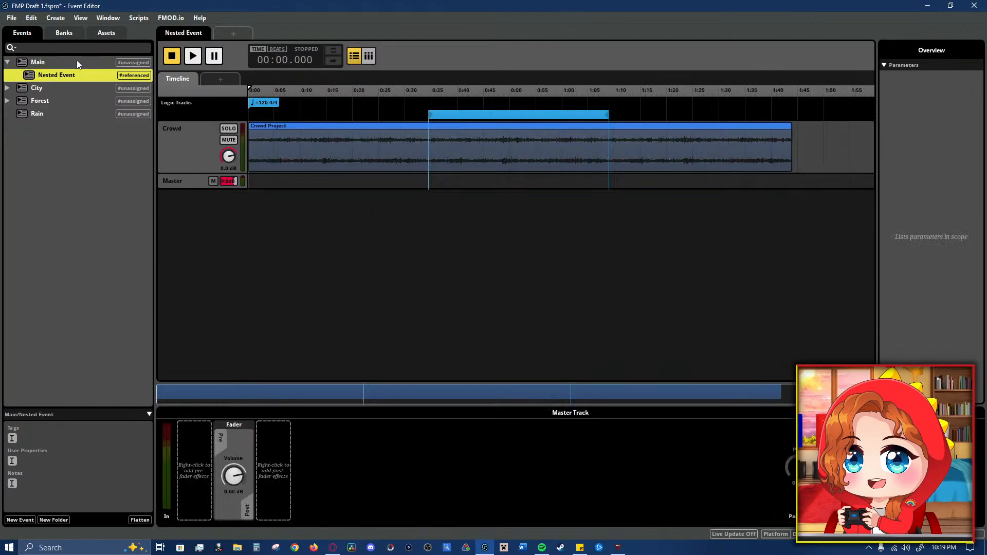
{"action": "left_click", "coordinate": [77, 61]}
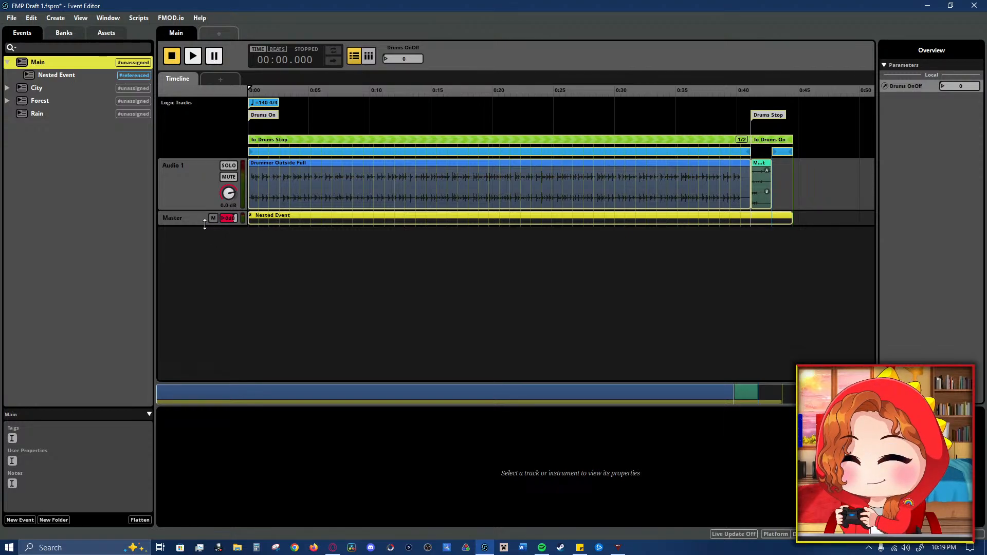
{"action": "right_click", "coordinate": [181, 194]}
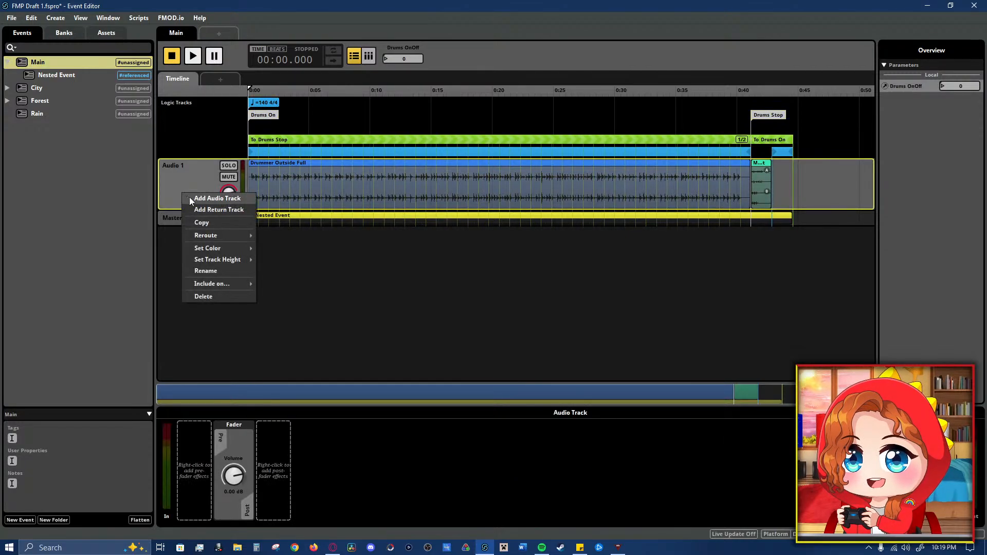
{"action": "left_click", "coordinate": [195, 199]}
{"action": "left_click_drag", "start_coordinate": [278, 274], "coordinate": [276, 249]}
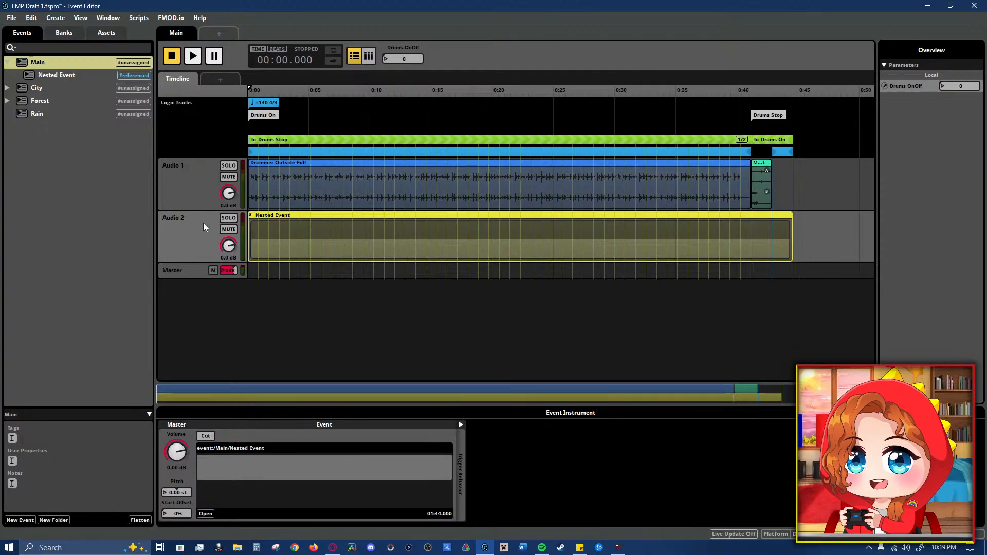
{"action": "left_click", "coordinate": [185, 219]}
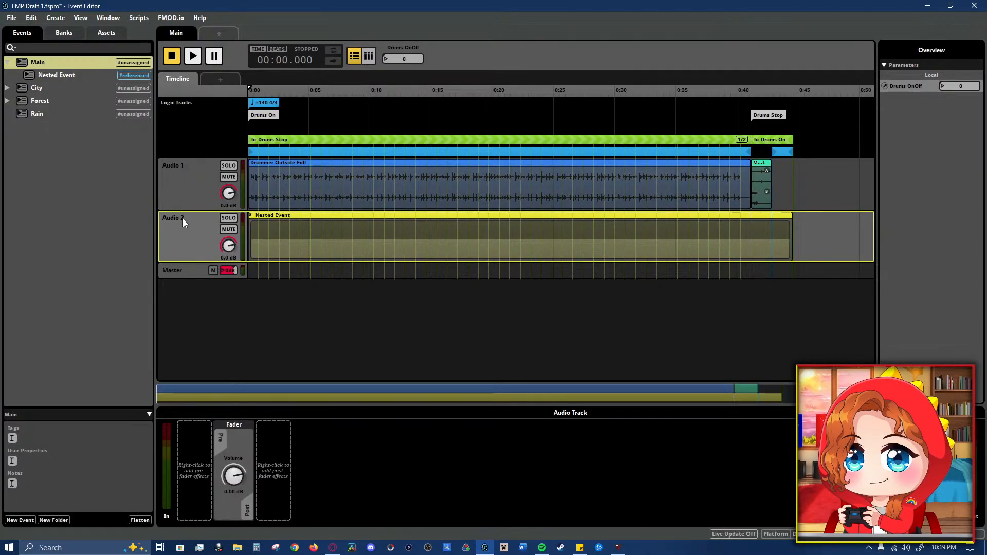
- Undo the last move of Main's Nested Event instrument, and place it on the Audio 2 track again
{"action": "double_click", "coordinate": [183, 218]}
{"action": "key", "text": "ctrl+z"}
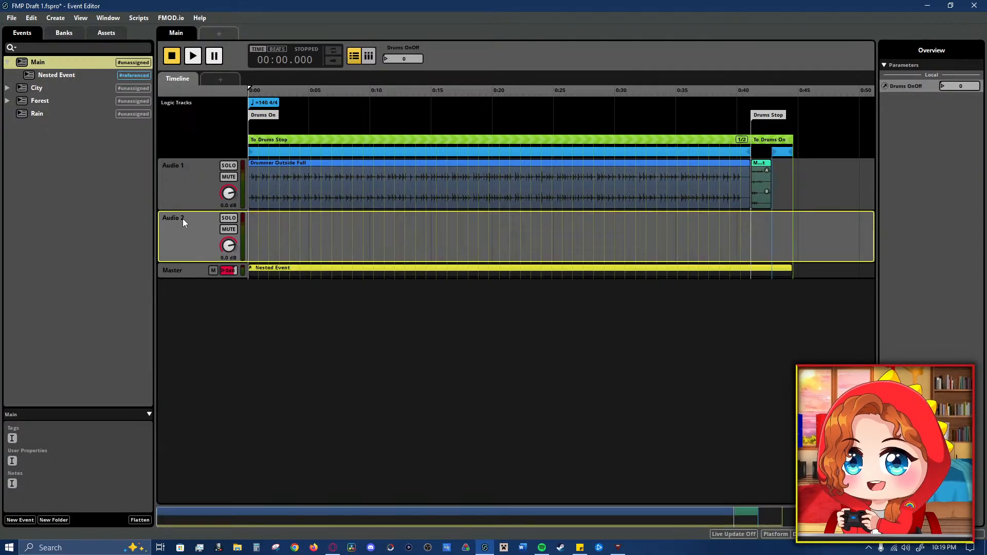
{"action": "left_click_drag", "start_coordinate": [279, 267], "coordinate": [286, 243]}
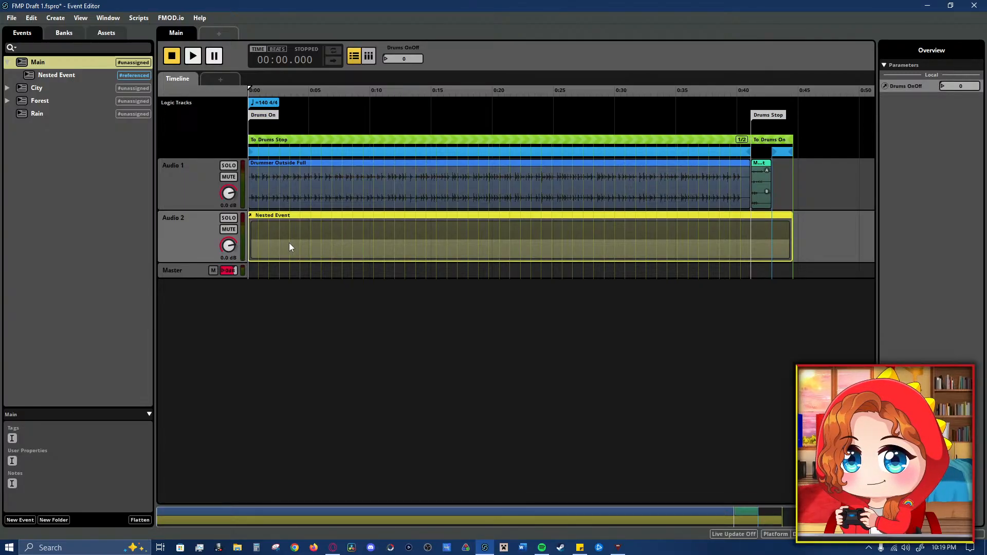
{"action": "left_click", "coordinate": [290, 246]}
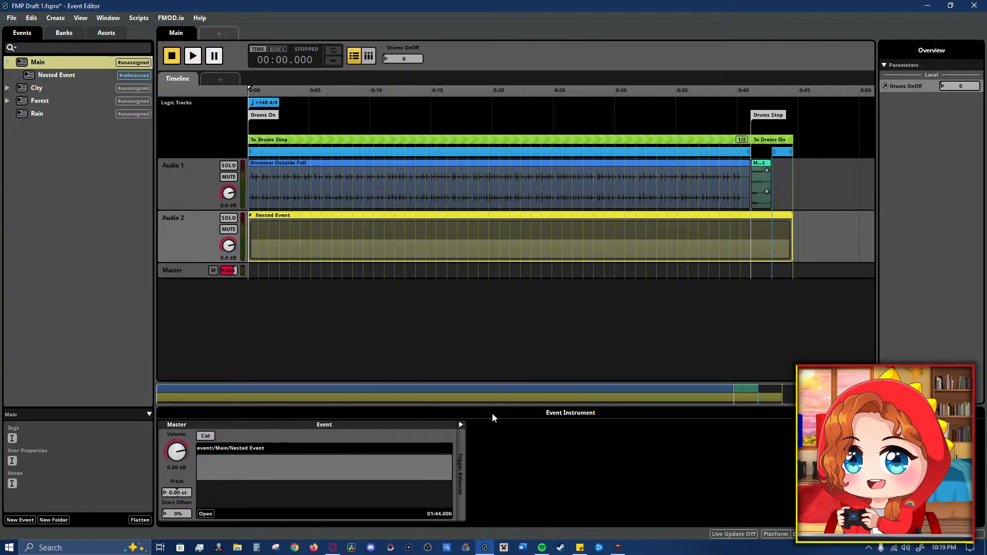
{"action": "left_click", "coordinate": [316, 199]}
{"action": "left_click", "coordinate": [319, 232]}
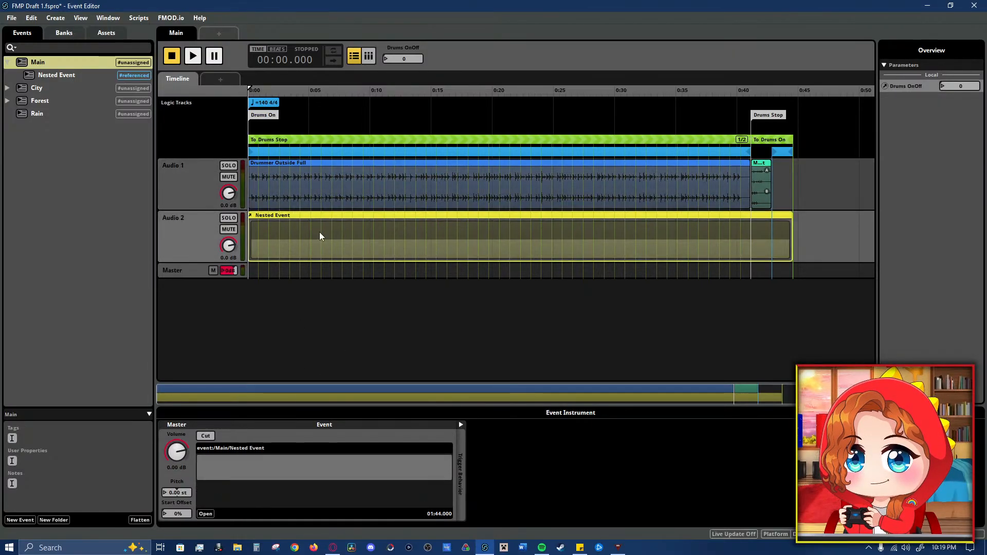
- Rename Main's Audio 2 track to Crowd and its Audio 1 track to Drummer, and play the event briefly
{"action": "double_click", "coordinate": [190, 218]}
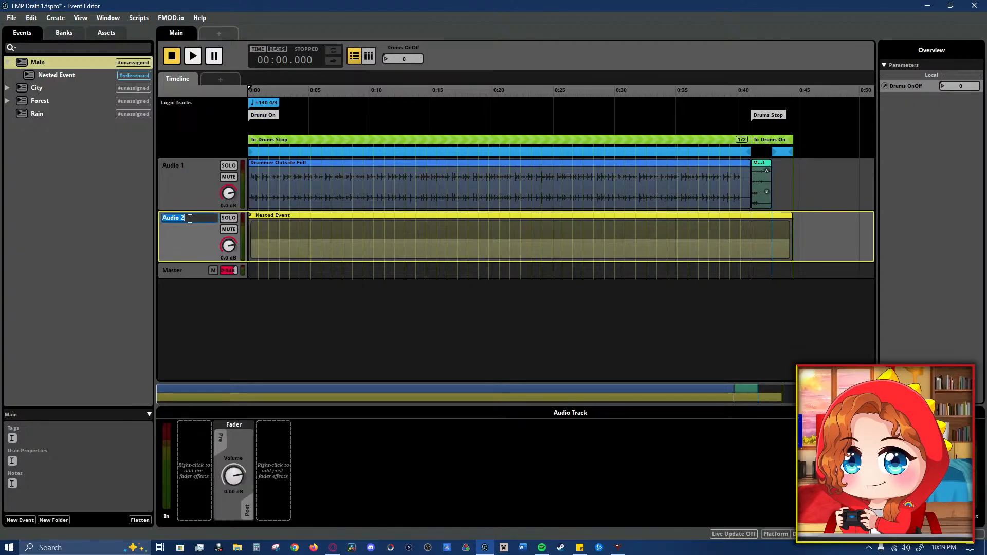
{"action": "type", "text": "Crowd"}
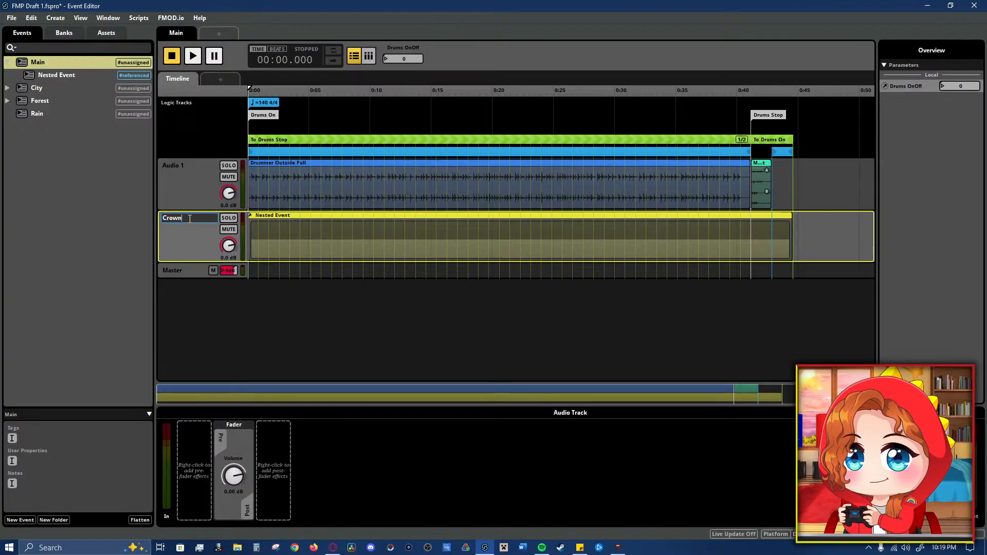
{"action": "double_click", "coordinate": [191, 164]}
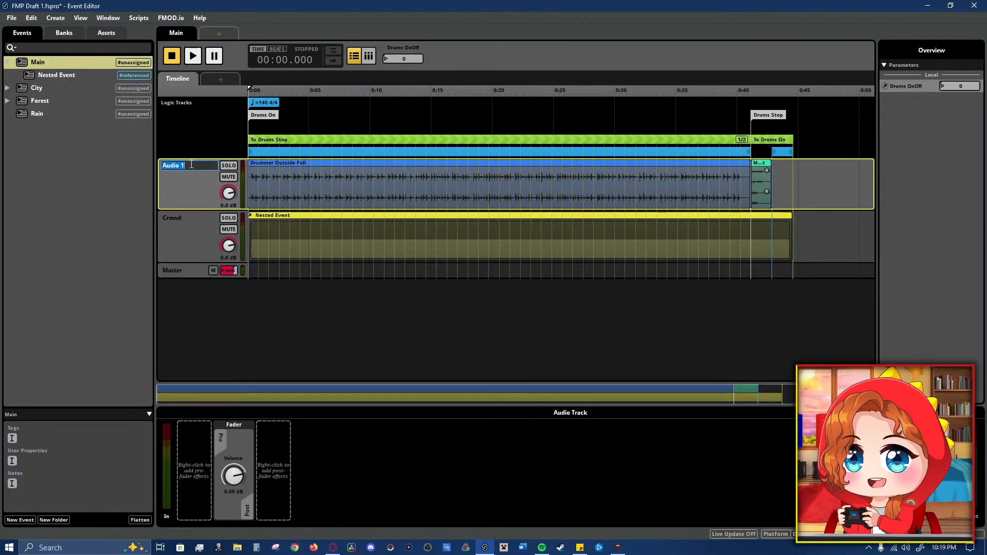
{"action": "type", "text": "Drummer"}
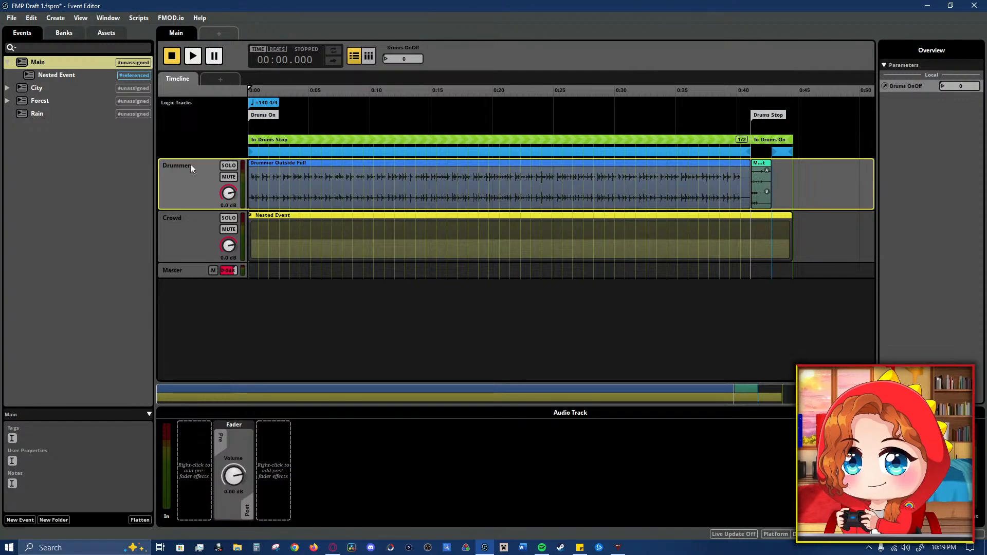
{"action": "key", "text": "space"}
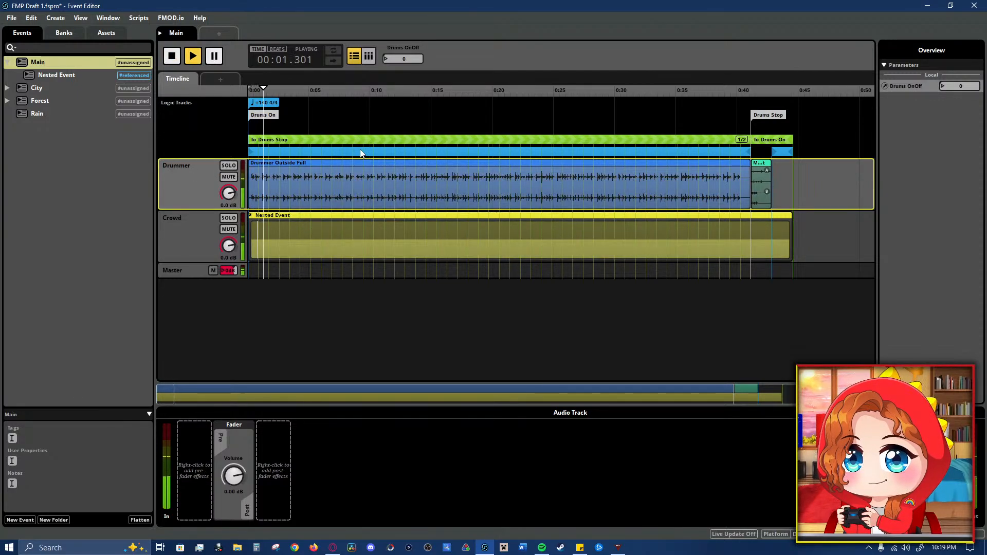
{"action": "key", "text": "space"}
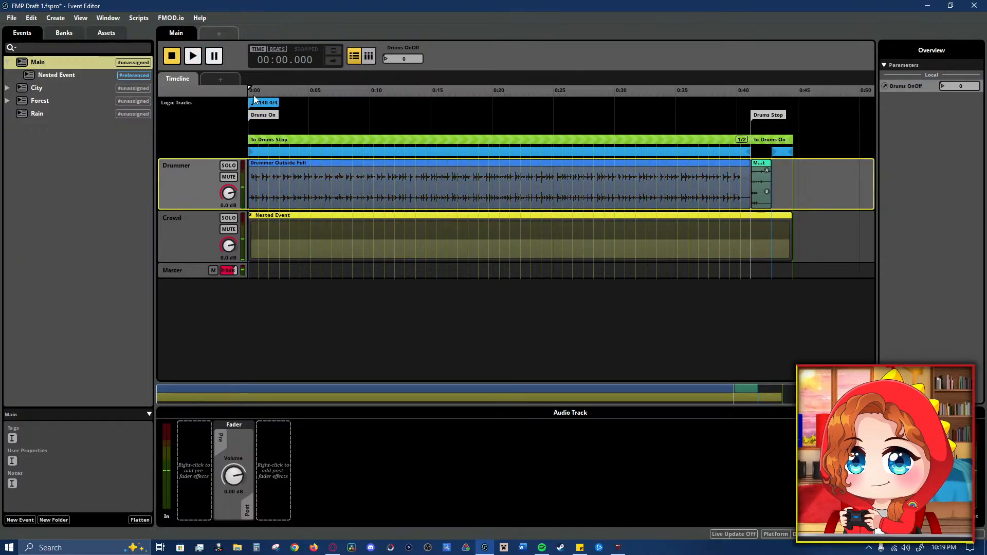
- Compare the Main event with the City event and delete Main
{"action": "left_click", "coordinate": [66, 89]}
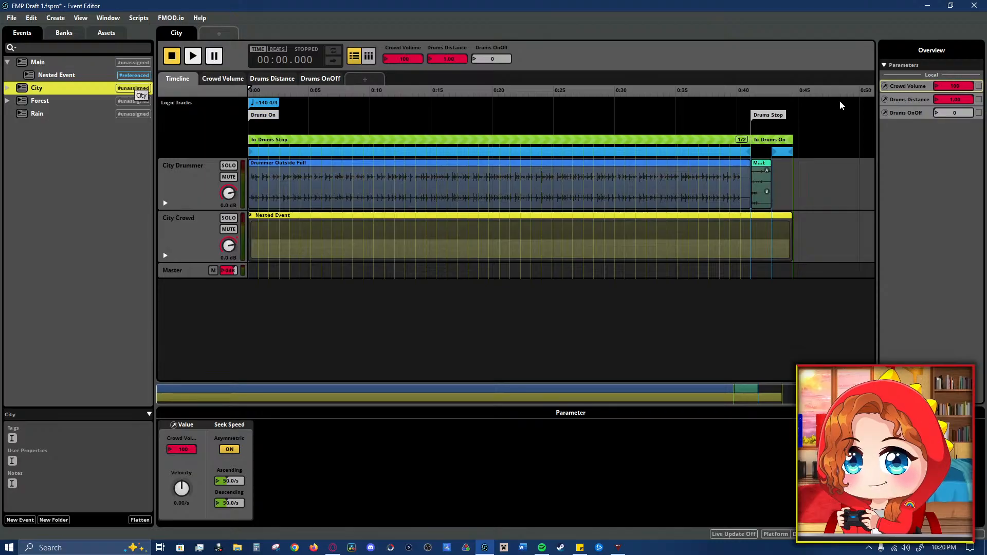
{"action": "left_click", "coordinate": [84, 66]}
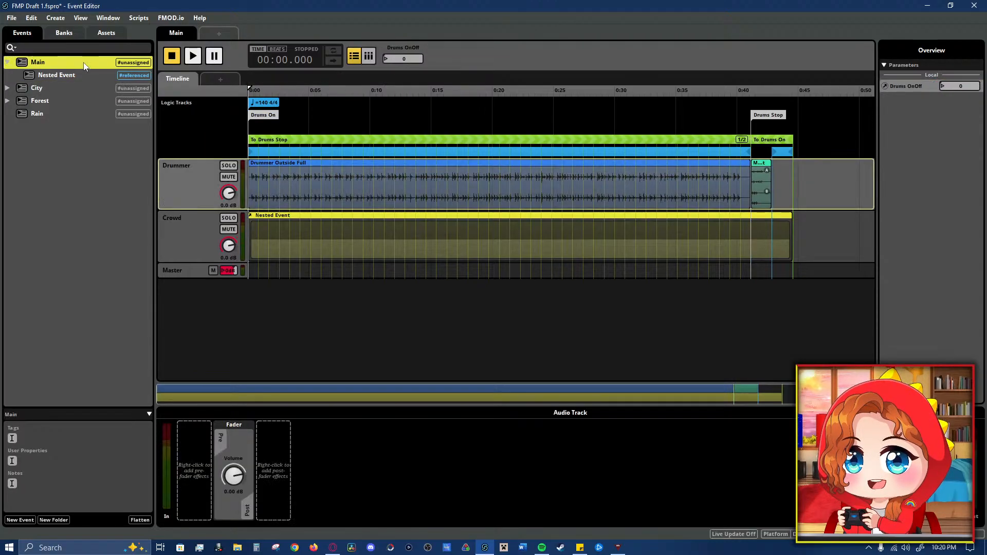
{"action": "left_click", "coordinate": [86, 88]}
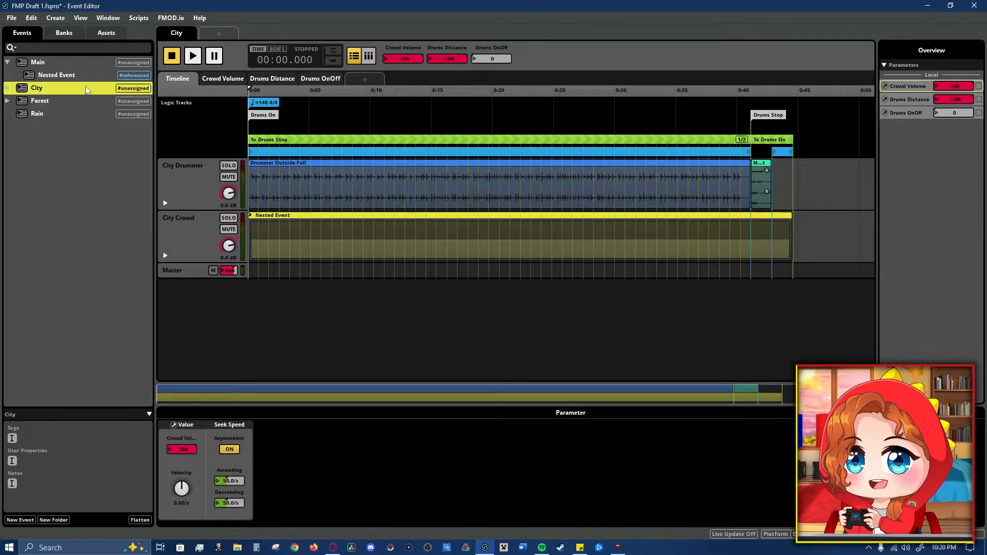
{"action": "left_click", "coordinate": [73, 65]}
{"action": "right_click", "coordinate": [70, 65]}
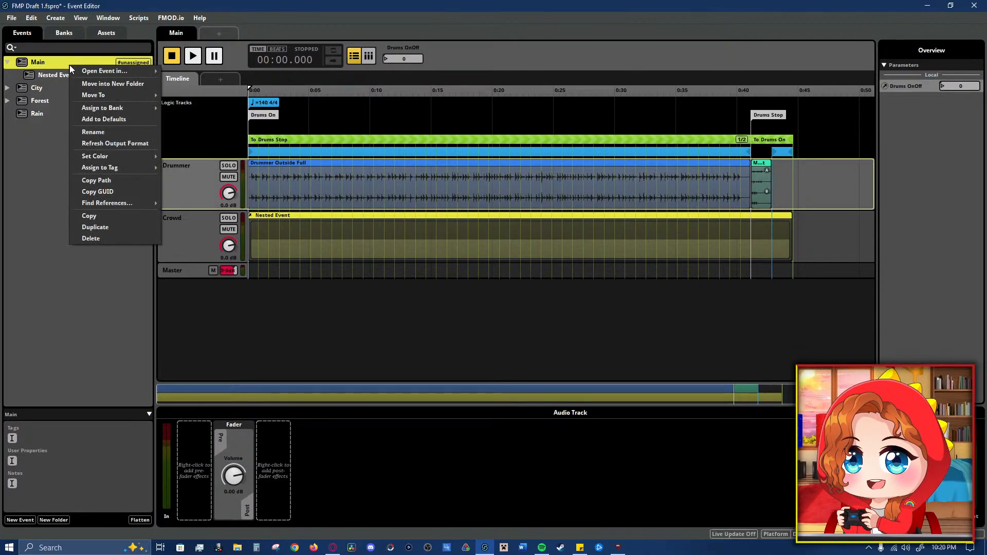
{"action": "left_click", "coordinate": [91, 238]}
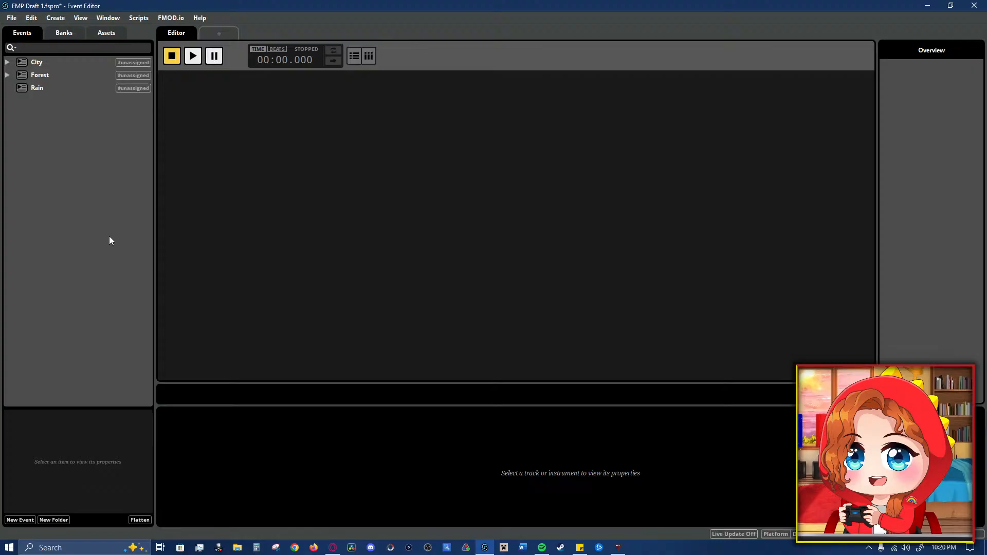
- Audition the City event while switching Drums OnOff to 1 and back to 0 and lowering Drums Distance before restoring it to 1.00
{"action": "left_click", "coordinate": [61, 60]}
{"action": "key", "text": "space"}
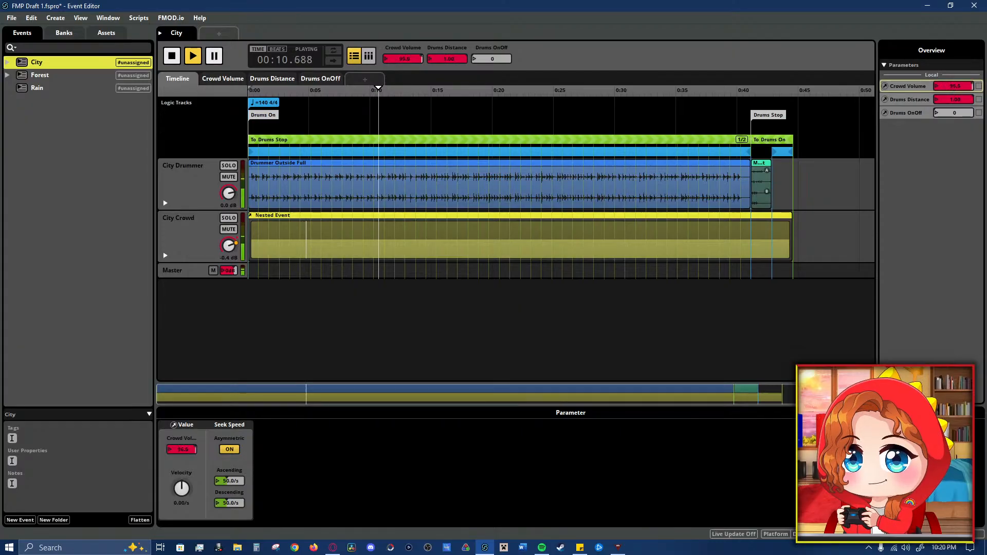
{"action": "left_click_drag", "start_coordinate": [951, 87], "coordinate": [947, 111]}
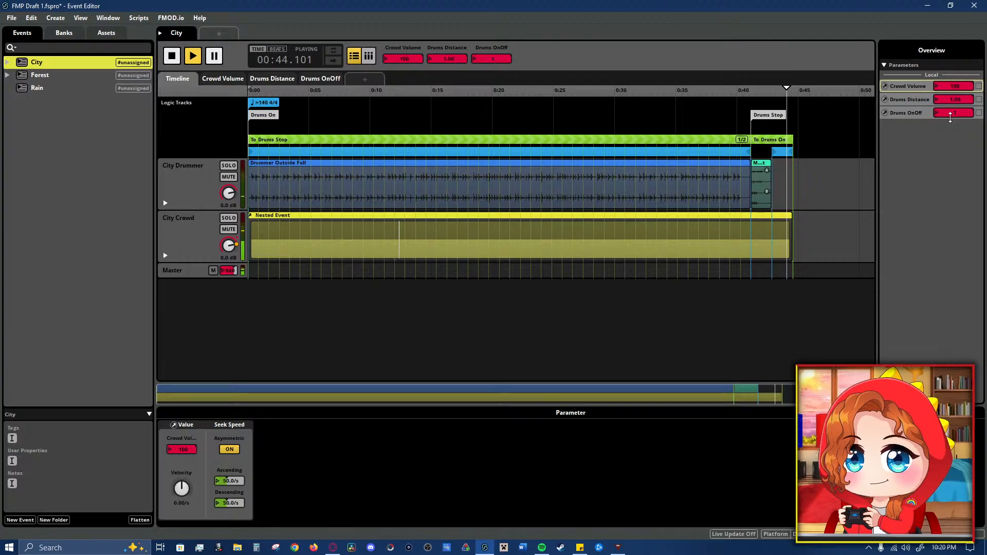
{"action": "left_click_drag", "start_coordinate": [951, 113], "coordinate": [950, 118]}
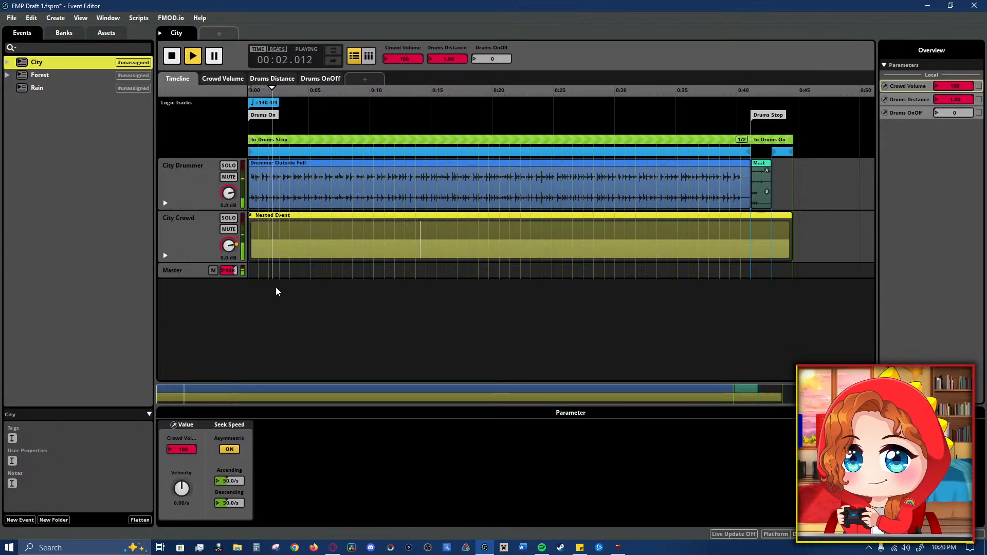
{"action": "left_click_drag", "start_coordinate": [957, 99], "coordinate": [958, 120]}
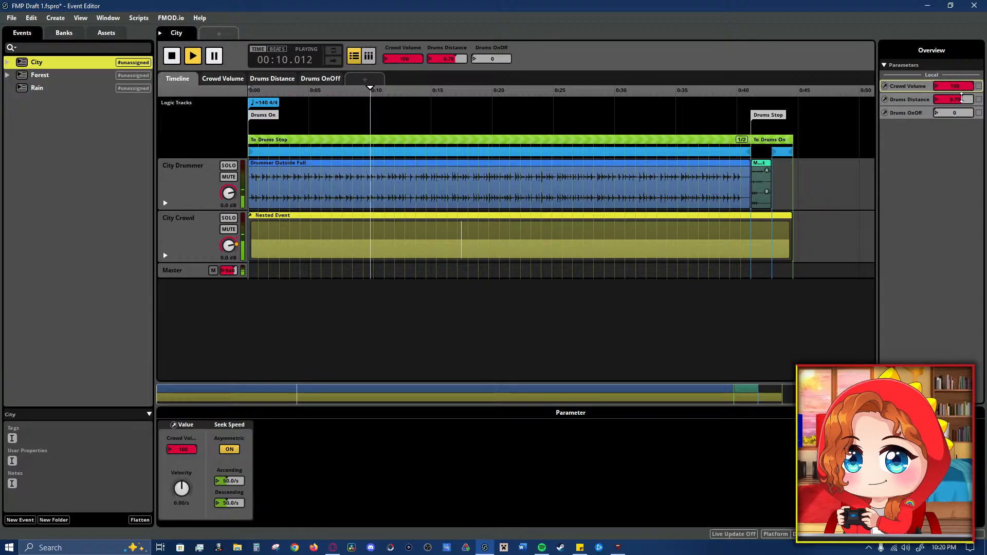
{"action": "key", "text": "space"}
{"action": "left_click_drag", "start_coordinate": [957, 120], "coordinate": [957, 99]}
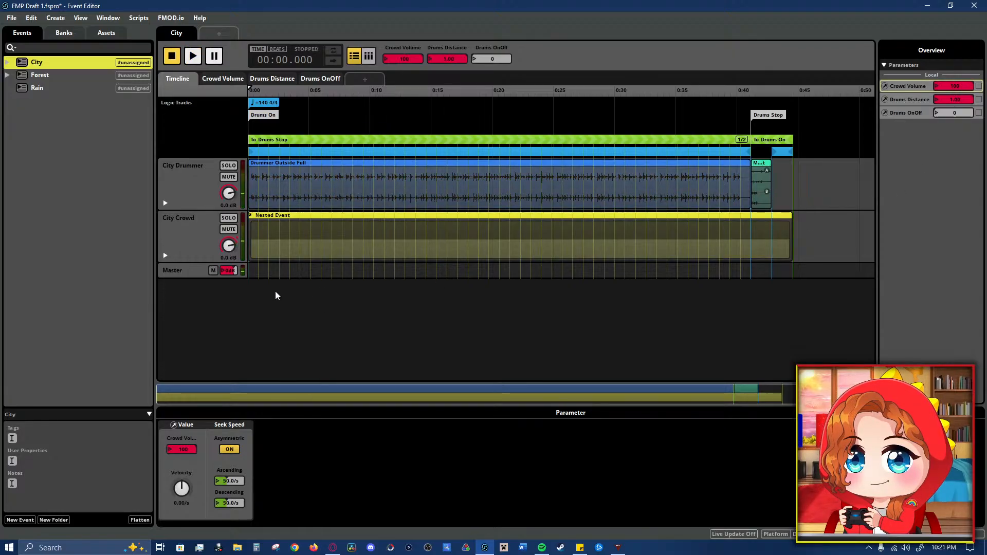
- Look through the City event's parameter sheets and review the Forest and Rain events
{"action": "left_click", "coordinate": [223, 79]}
{"action": "left_click", "coordinate": [272, 79]}
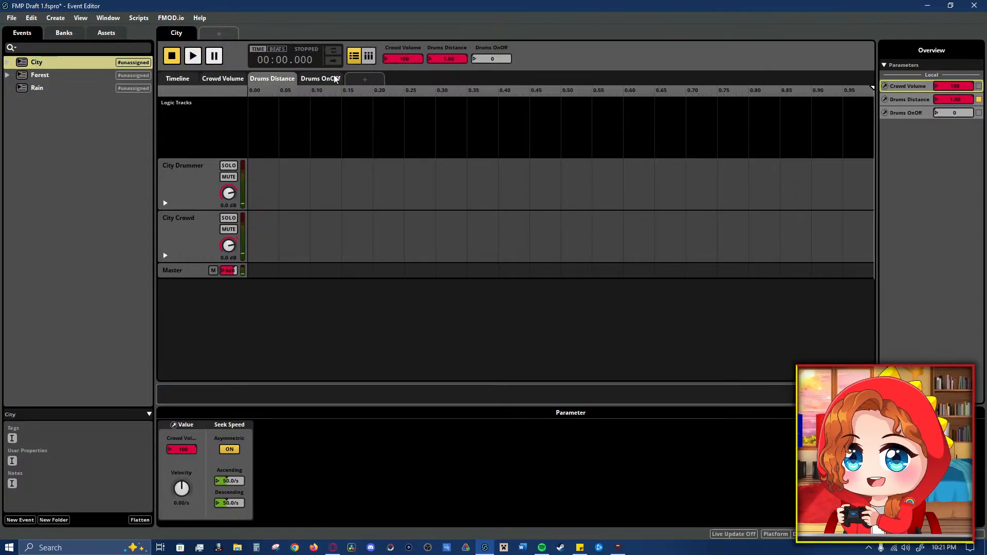
{"action": "left_click", "coordinate": [320, 78]}
{"action": "left_click", "coordinate": [175, 81]}
{"action": "left_click", "coordinate": [66, 75]}
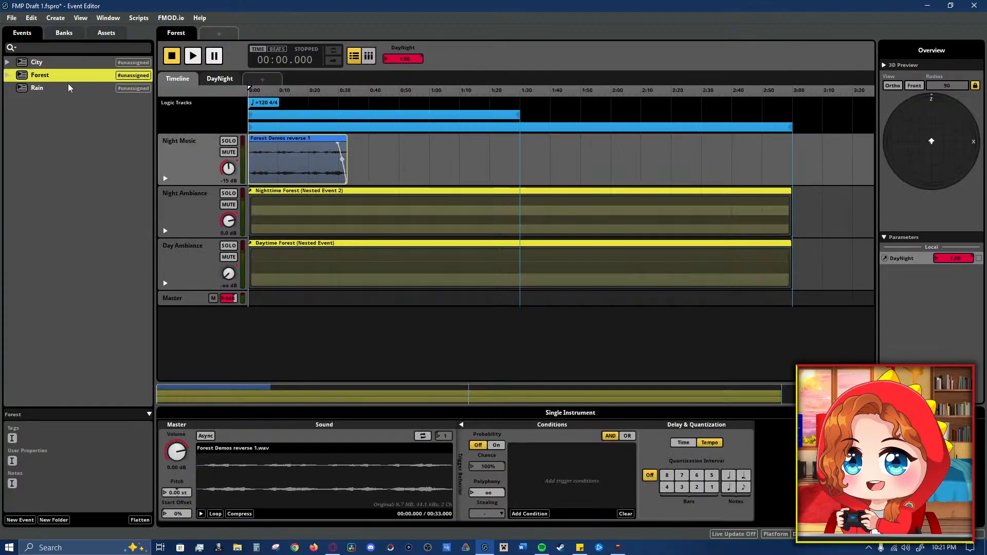
{"action": "left_click", "coordinate": [69, 87]}
{"action": "left_click", "coordinate": [66, 64]}
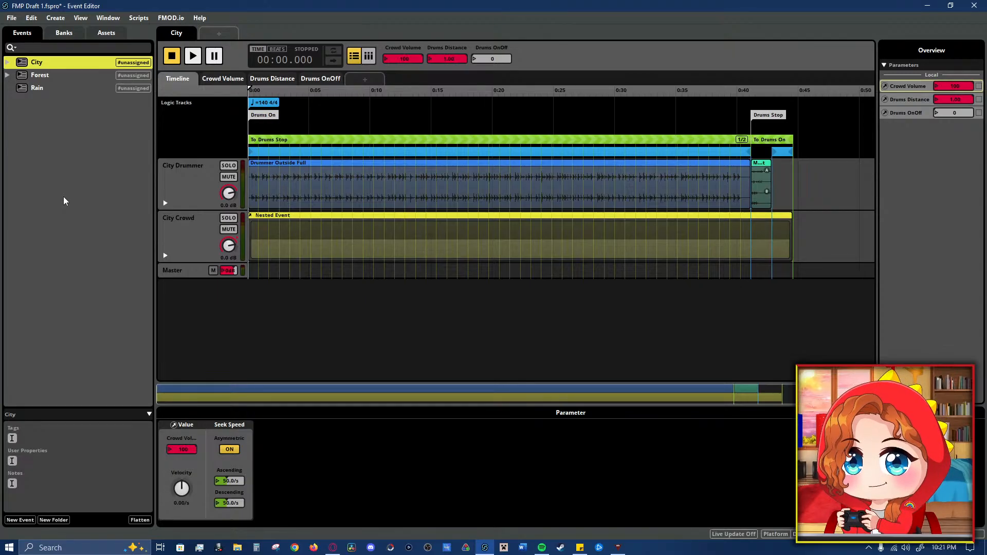
- Solo the City Drummer track and play it while switching Drums OnOff to 1 and back to 0
{"action": "left_click", "coordinate": [184, 175]}
{"action": "left_click", "coordinate": [228, 165]}
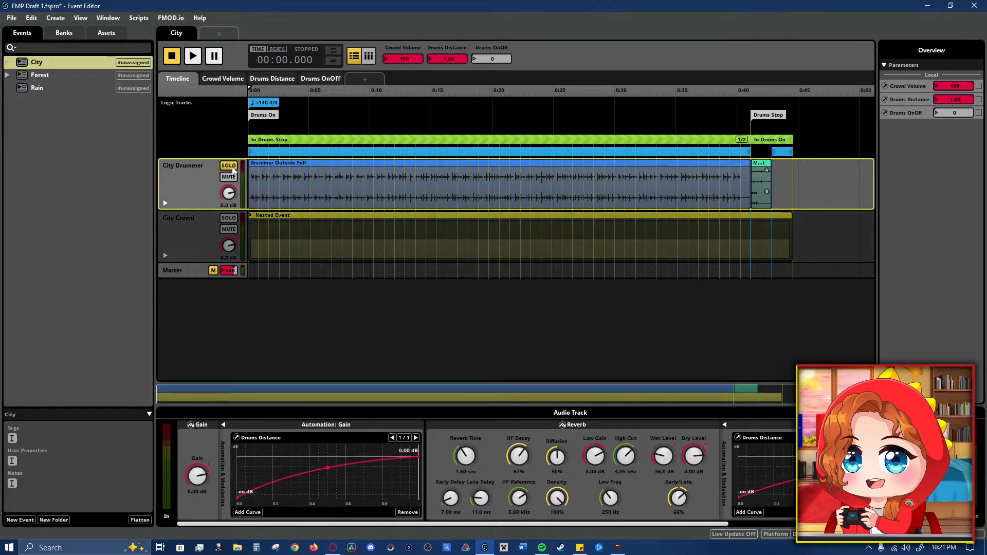
{"action": "key", "text": "space"}
{"action": "key", "text": "space"}
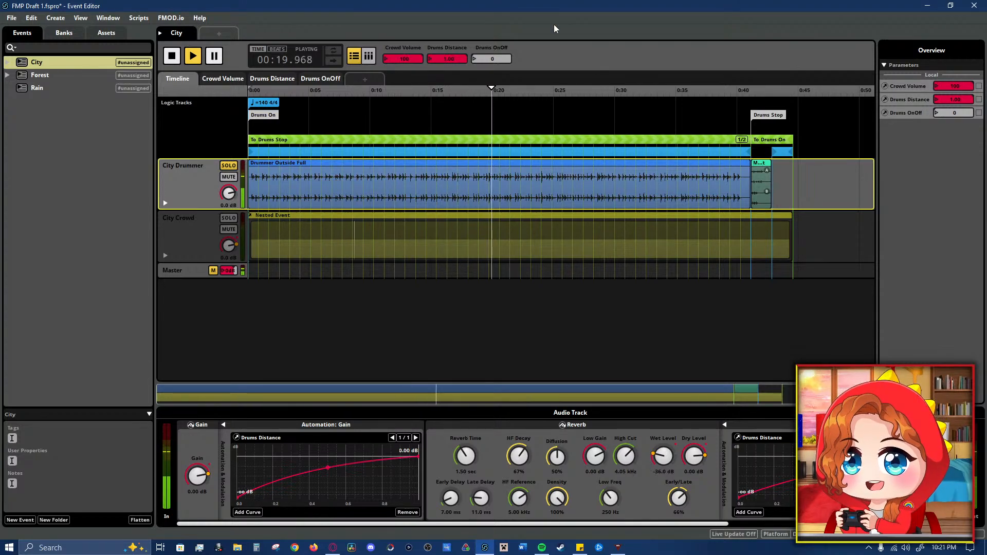
{"action": "left_click", "coordinate": [959, 112]}
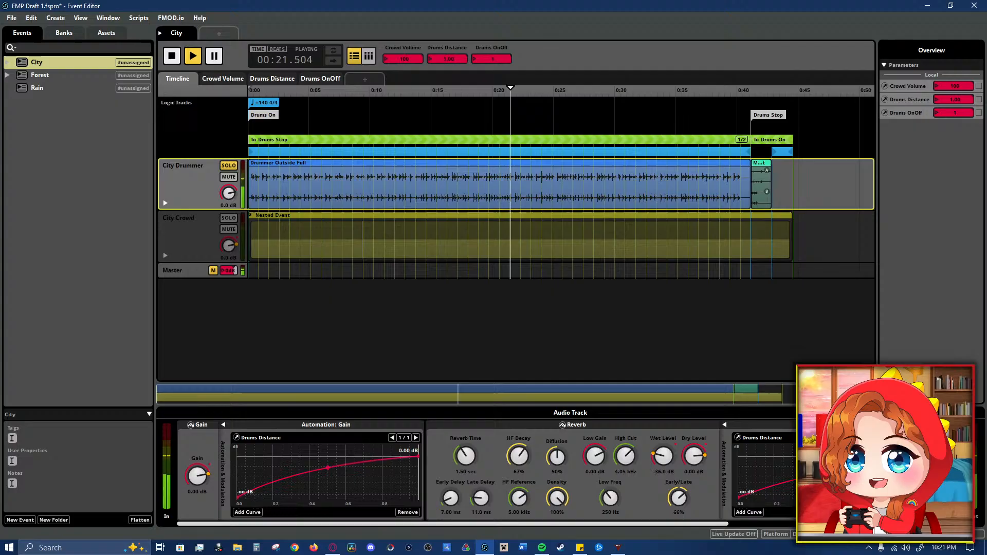
{"action": "left_click", "coordinate": [959, 111]}
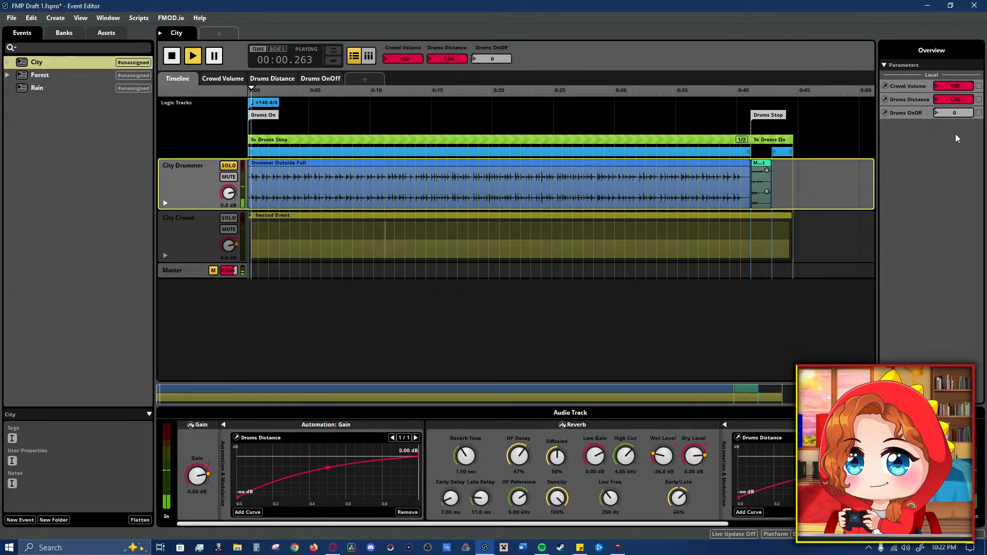
- Play the Forest event and inspect the Night Music track's reverb and volume automation
{"action": "left_click", "coordinate": [67, 76]}
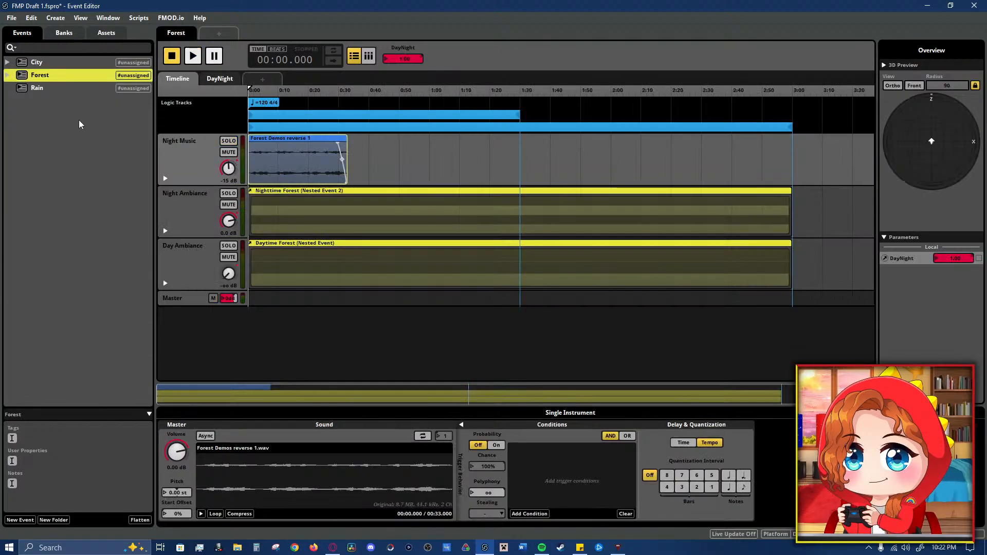
{"action": "key", "text": "space"}
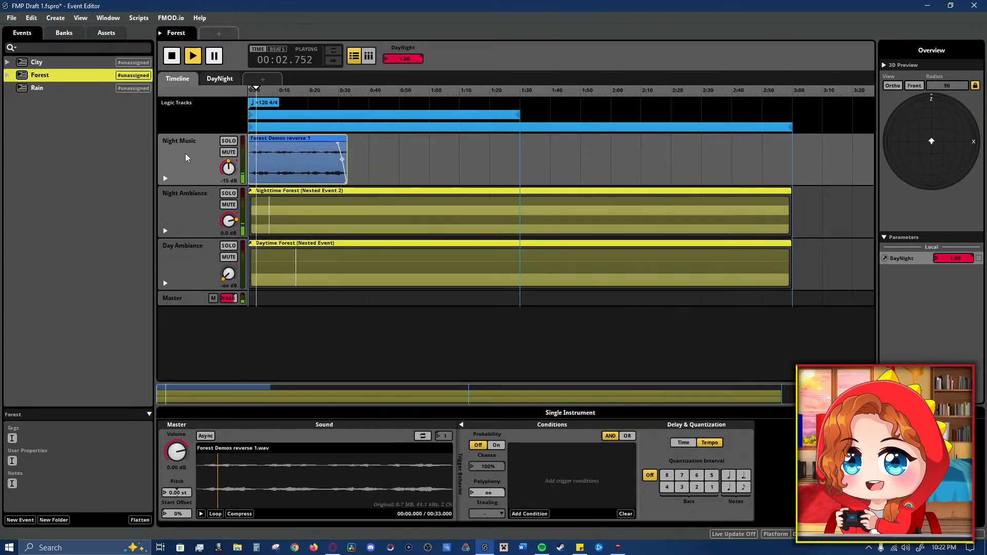
{"action": "left_click", "coordinate": [196, 168]}
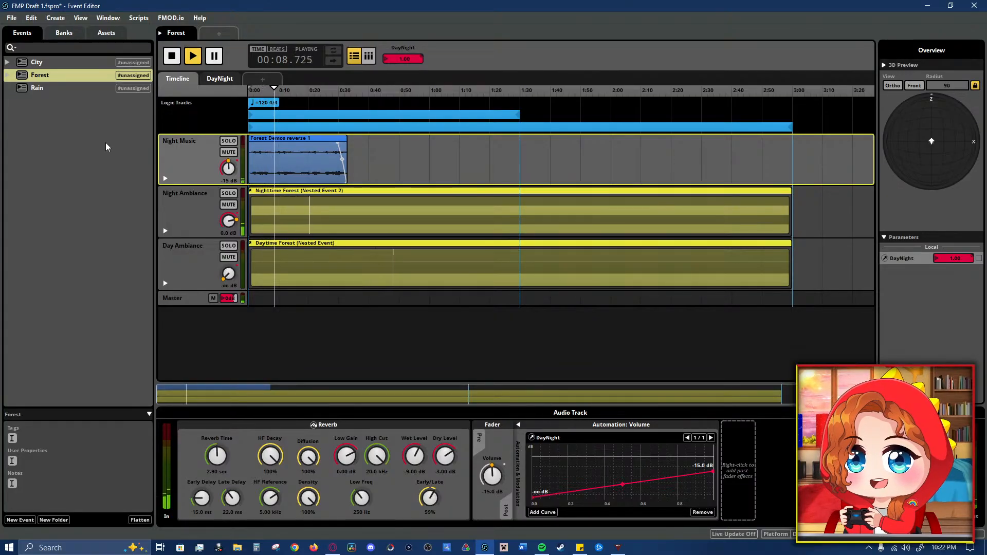
- Listen to the Rain event, view its Rain Intensity sheet, and return to the City event
{"action": "left_click", "coordinate": [88, 87]}
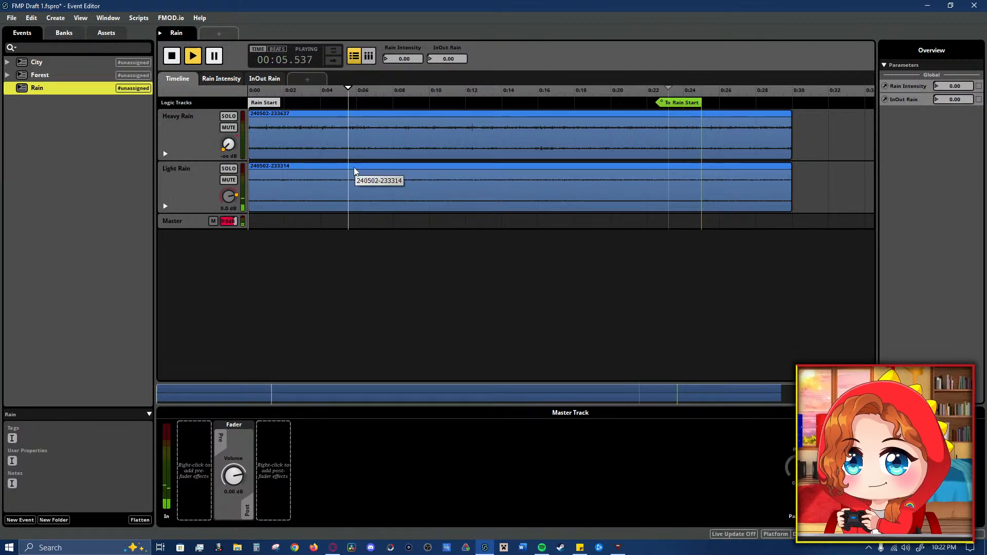
{"action": "key", "text": "space"}
{"action": "left_click", "coordinate": [221, 78]}
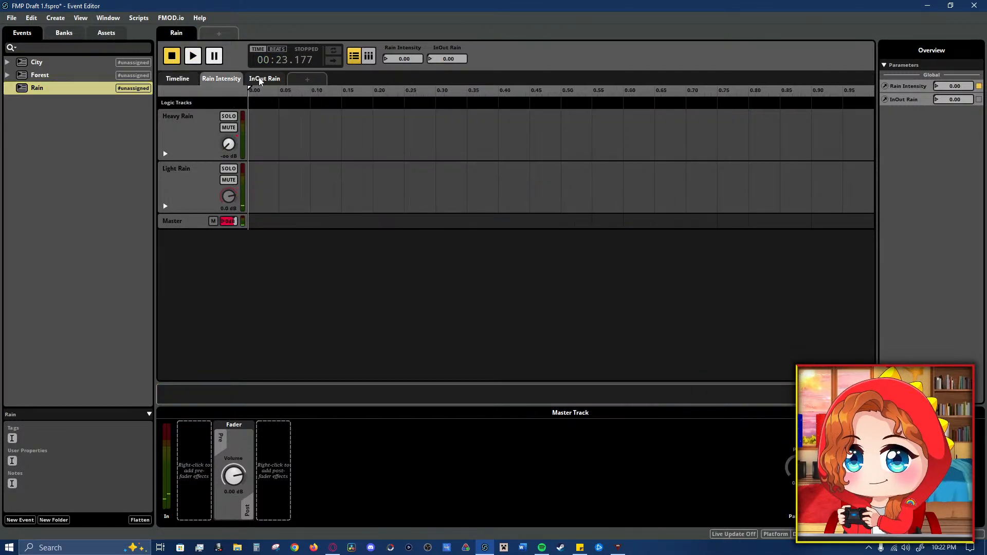
{"action": "left_click", "coordinate": [179, 81]}
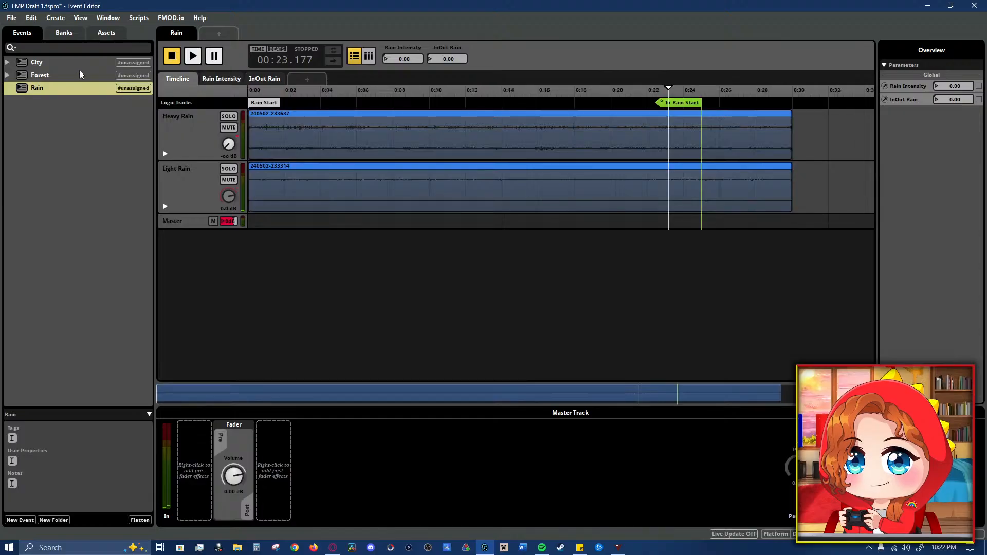
{"action": "left_click", "coordinate": [79, 63]}
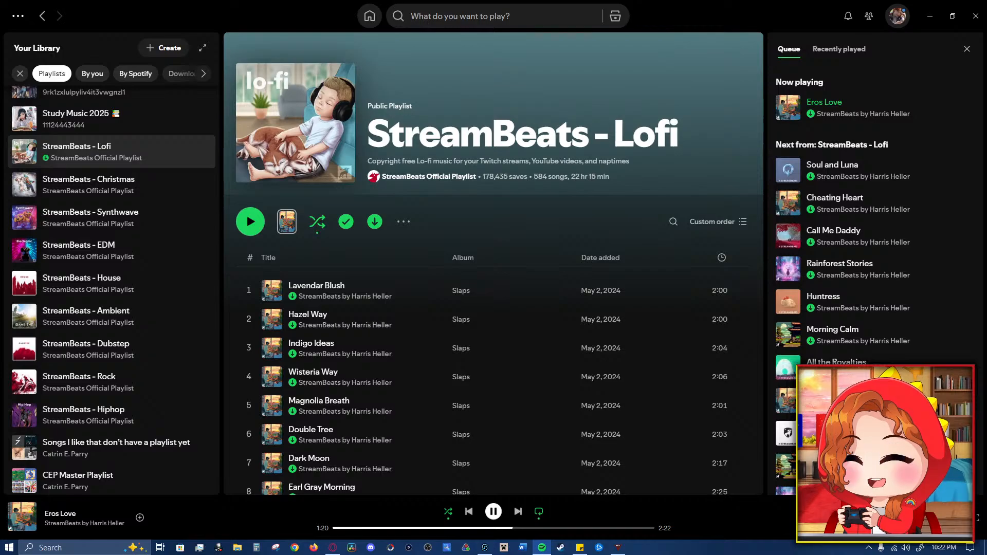
{"action": "left_click", "coordinate": [930, 16]}
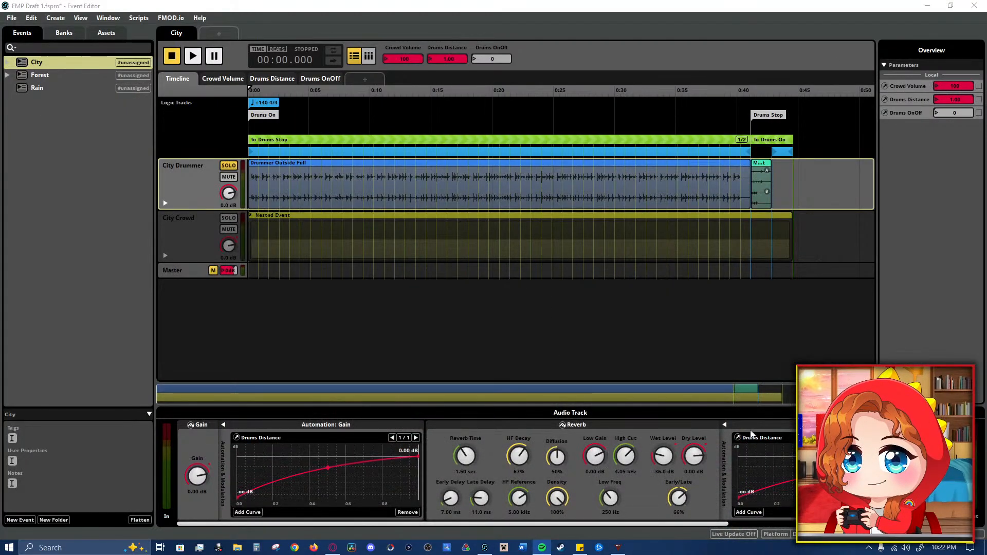